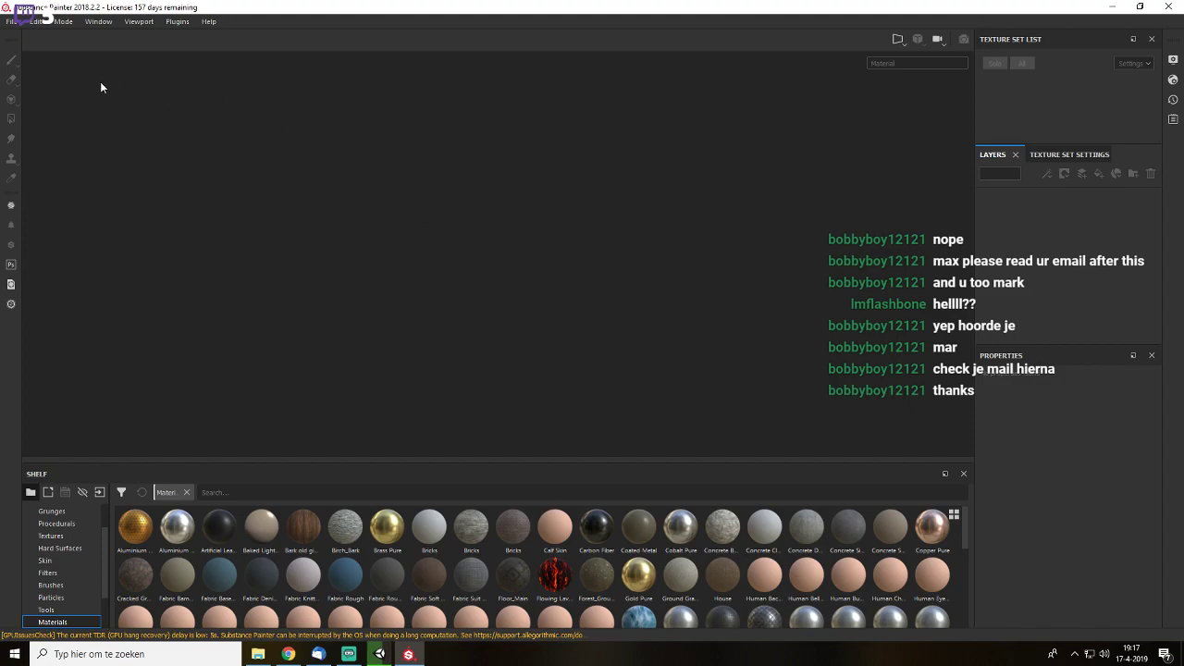
pyautogui.click(11, 21)
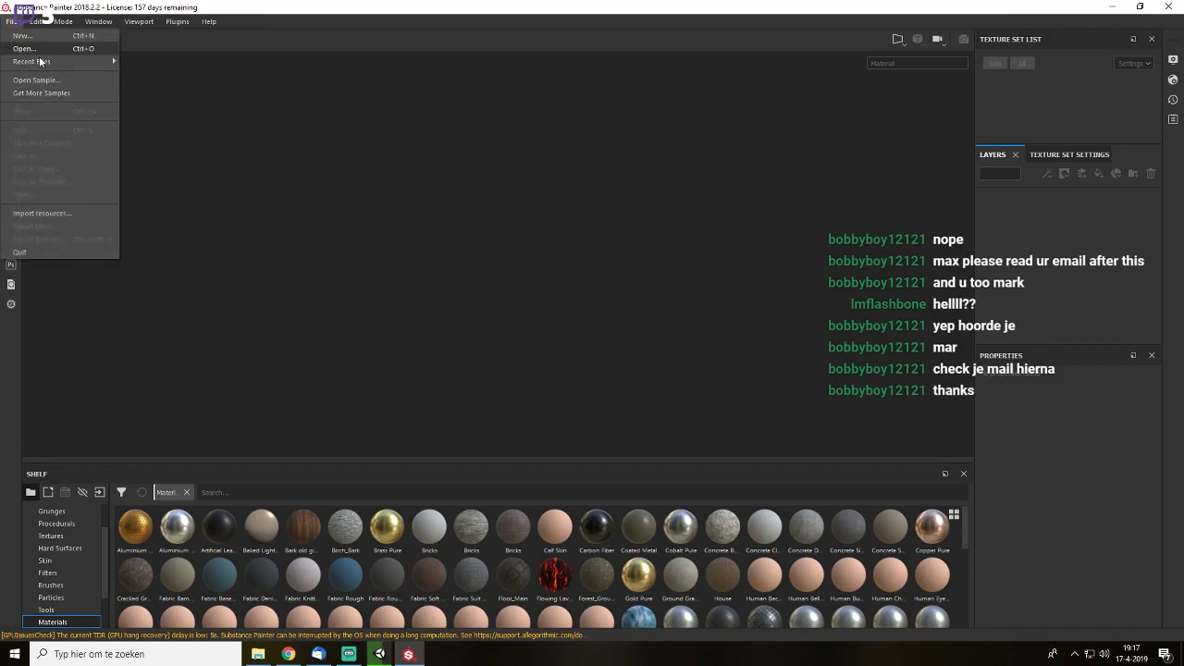
pyautogui.click(45, 51)
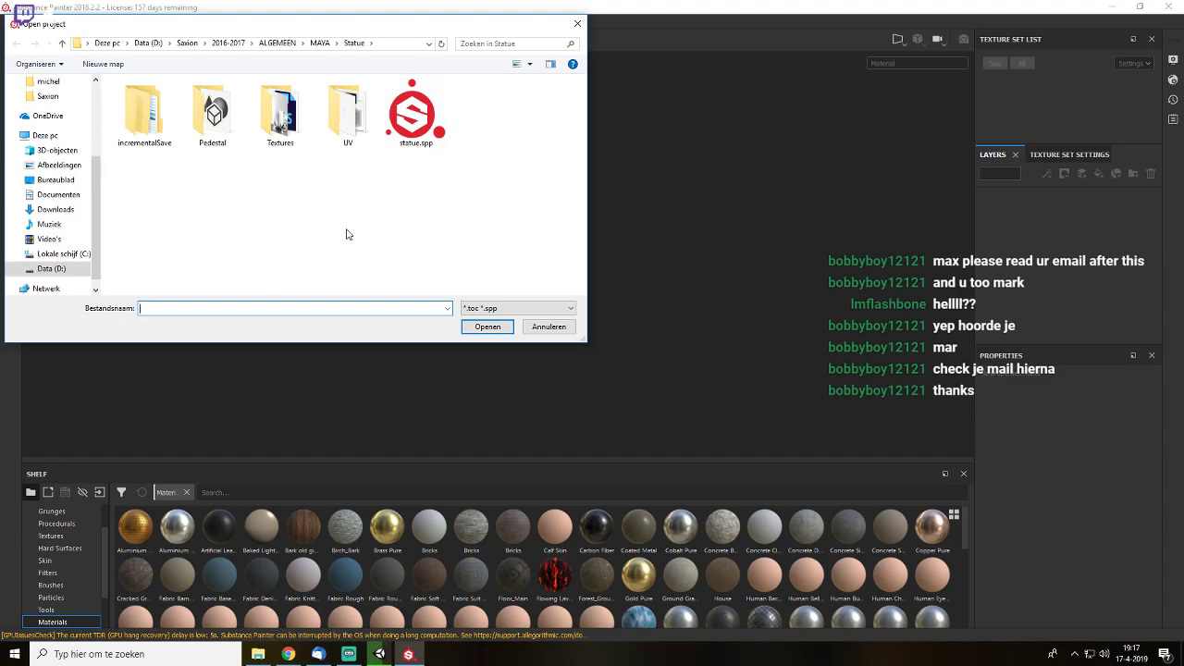
pyautogui.press('Escape')
# - Start a new project and choose the PBR - Metallic Roughness (allegorithmic) template for it
pyautogui.click(10, 22)
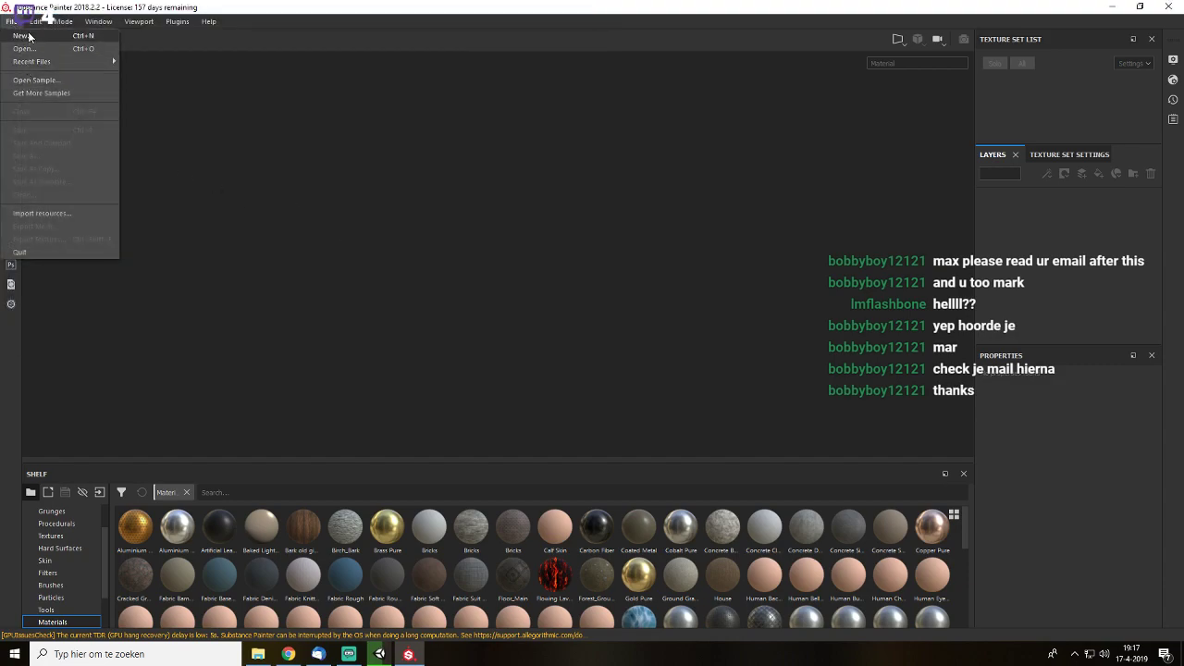
pyautogui.click(34, 36)
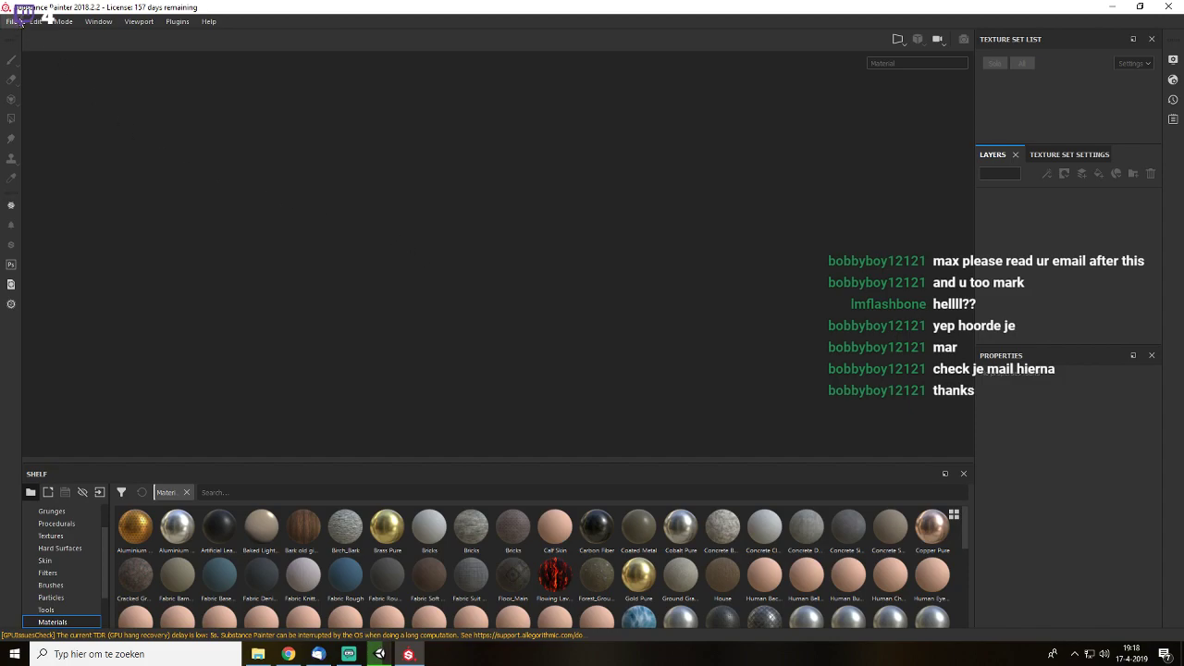
pyautogui.hotkey('alt', 'f')
pyautogui.press('Escape')
pyautogui.hotkey('ctrl', 'n')
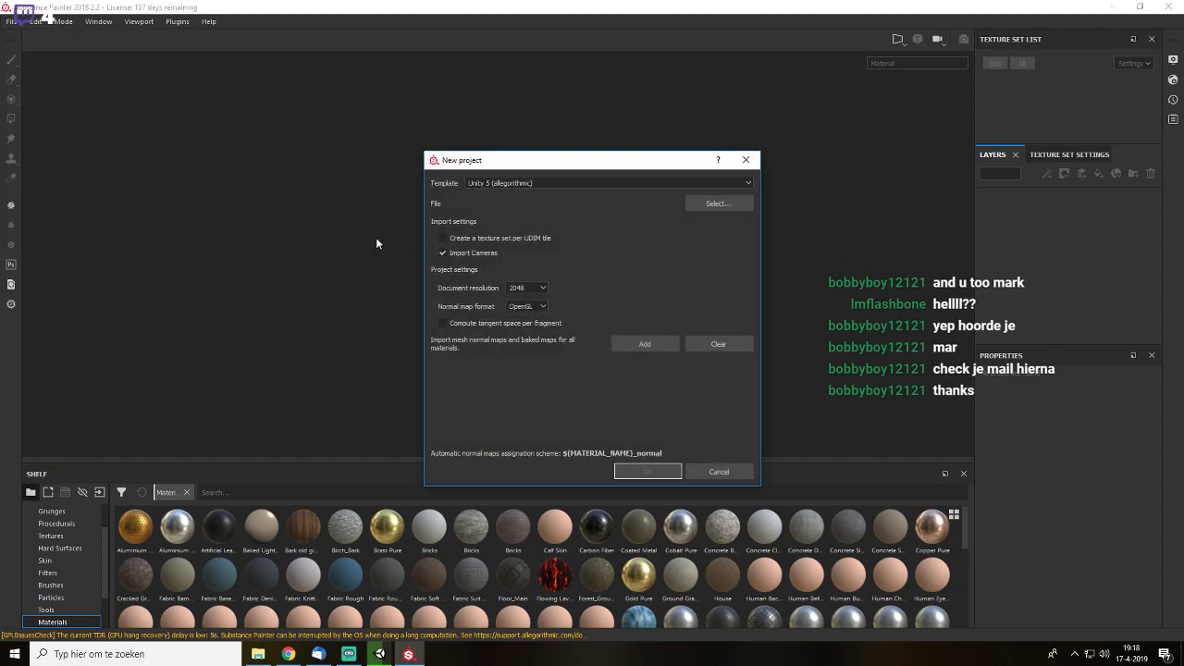
pyautogui.click(543, 184)
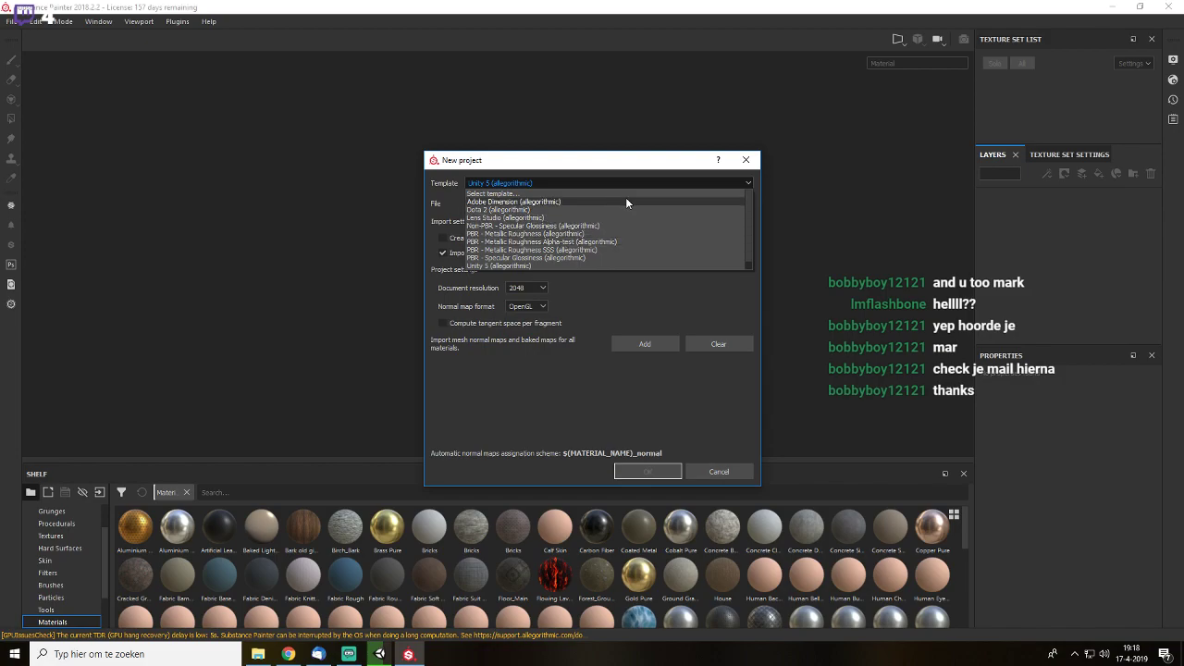
pyautogui.scroll(-1, 561, 241)
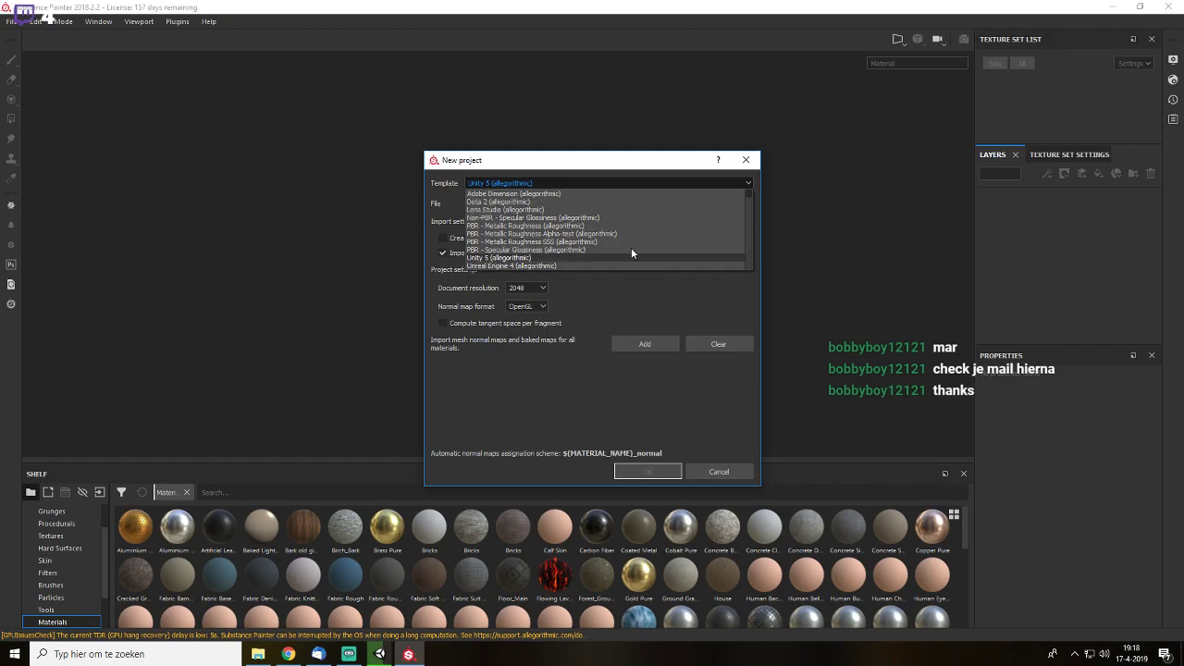
pyautogui.click(525, 227)
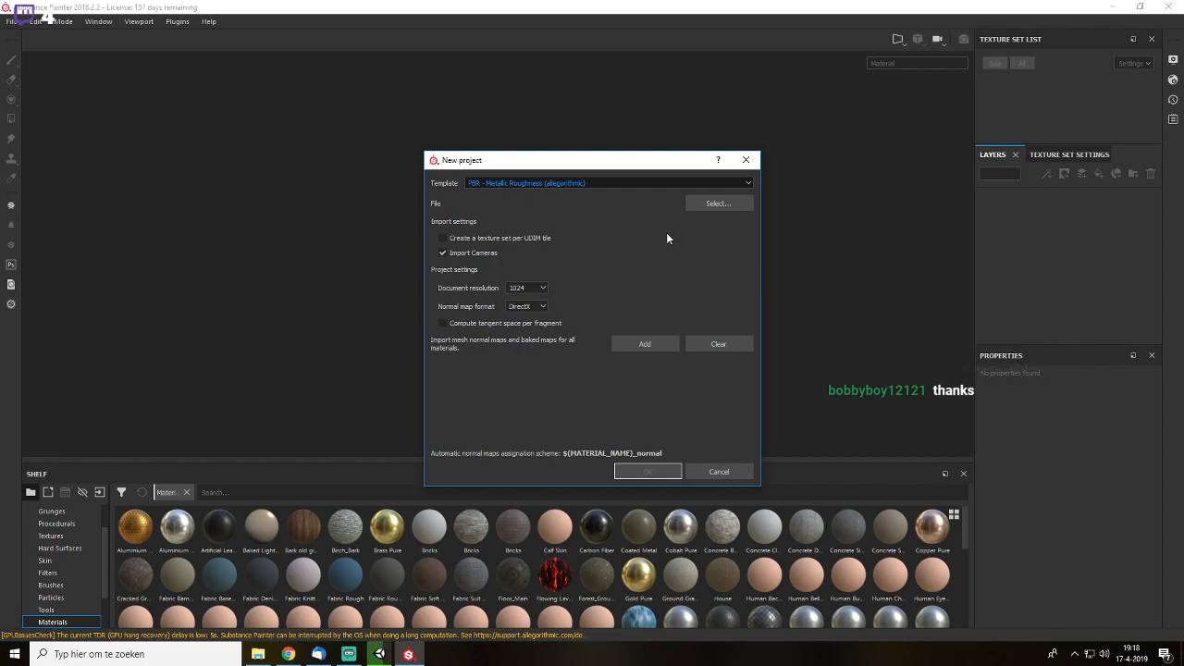
# - Select House_1.fbx from the House_1 folder as the new project's mesh file
pyautogui.click(719, 203)
pyautogui.click(578, 280)
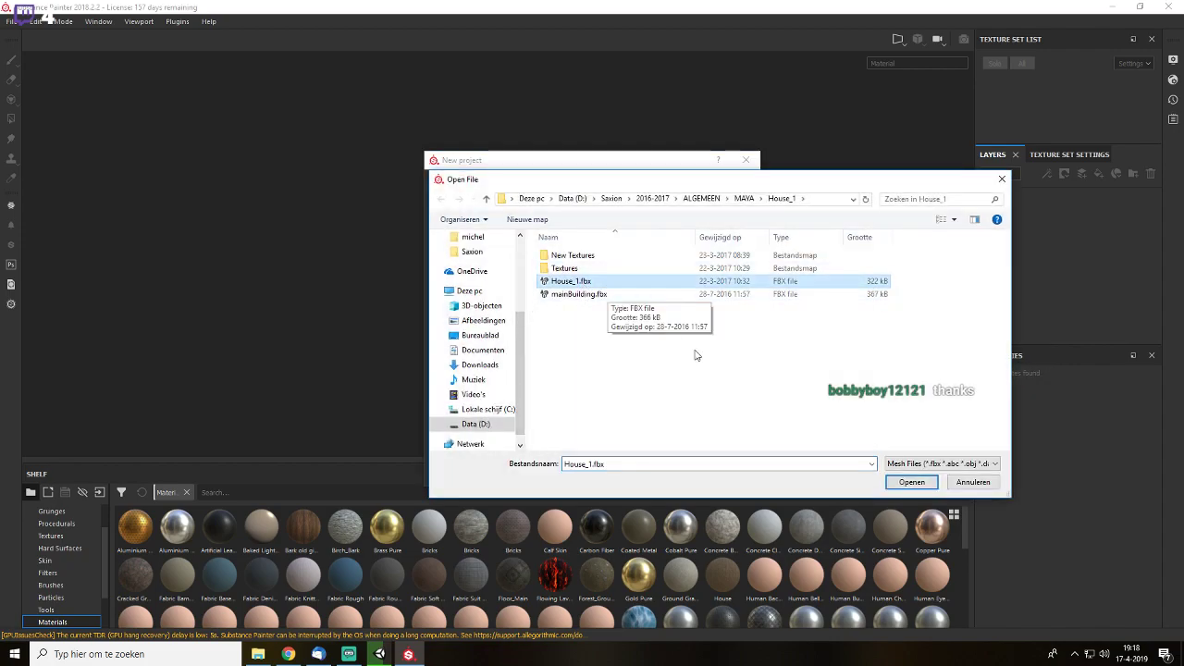
pyautogui.click(912, 481)
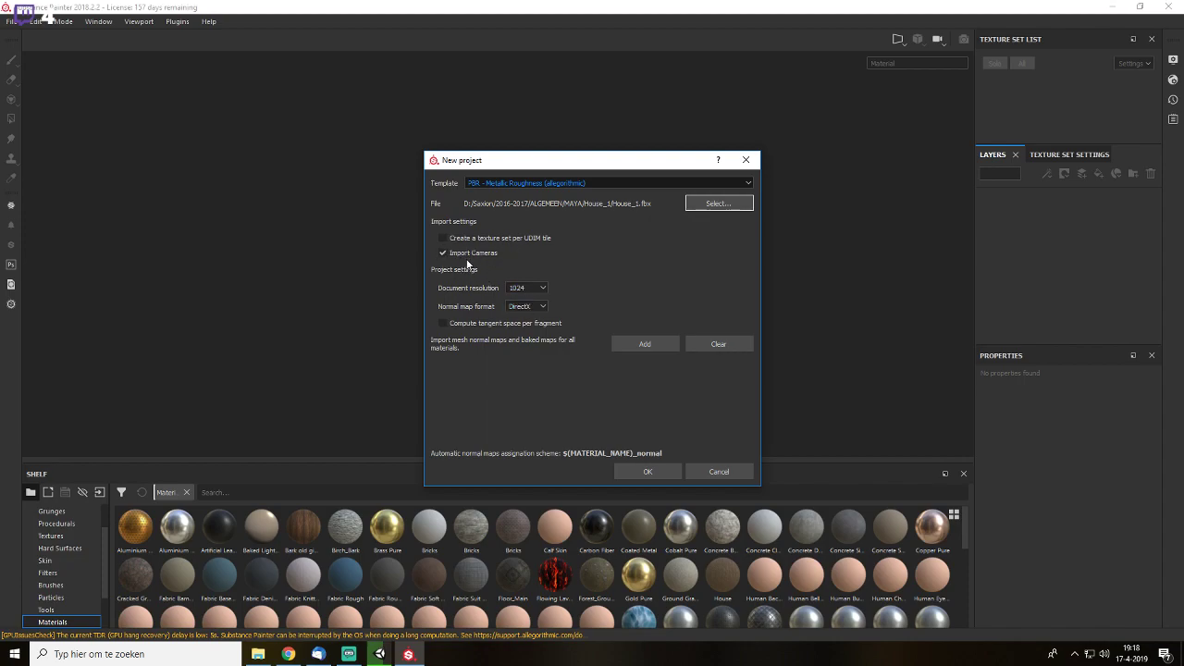
# - Set the document resolution to 2048, keep DirectX as the normal map format, and create the project
pyautogui.click(524, 288)
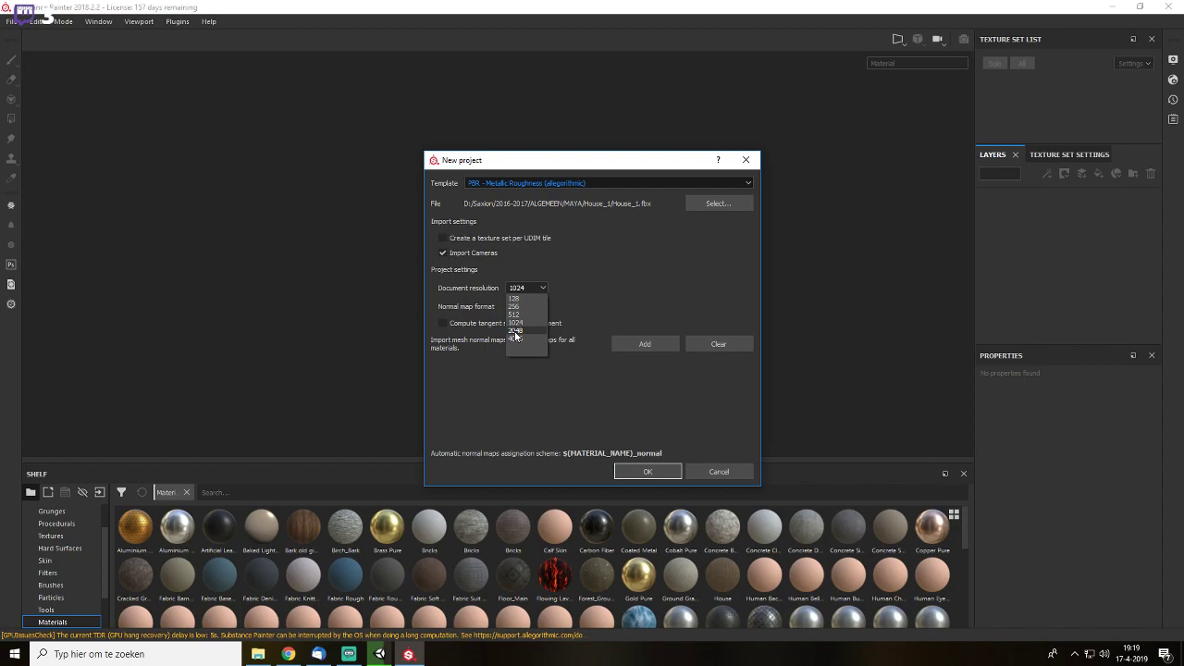
pyautogui.click(515, 333)
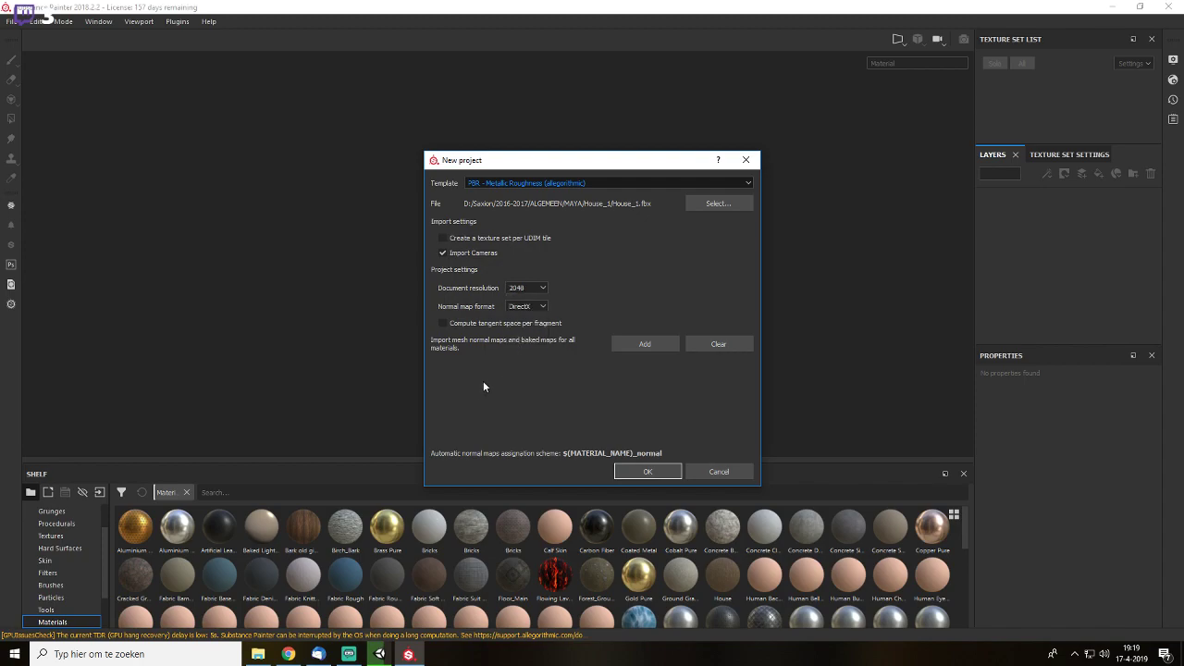
pyautogui.click(519, 311)
pyautogui.click(521, 319)
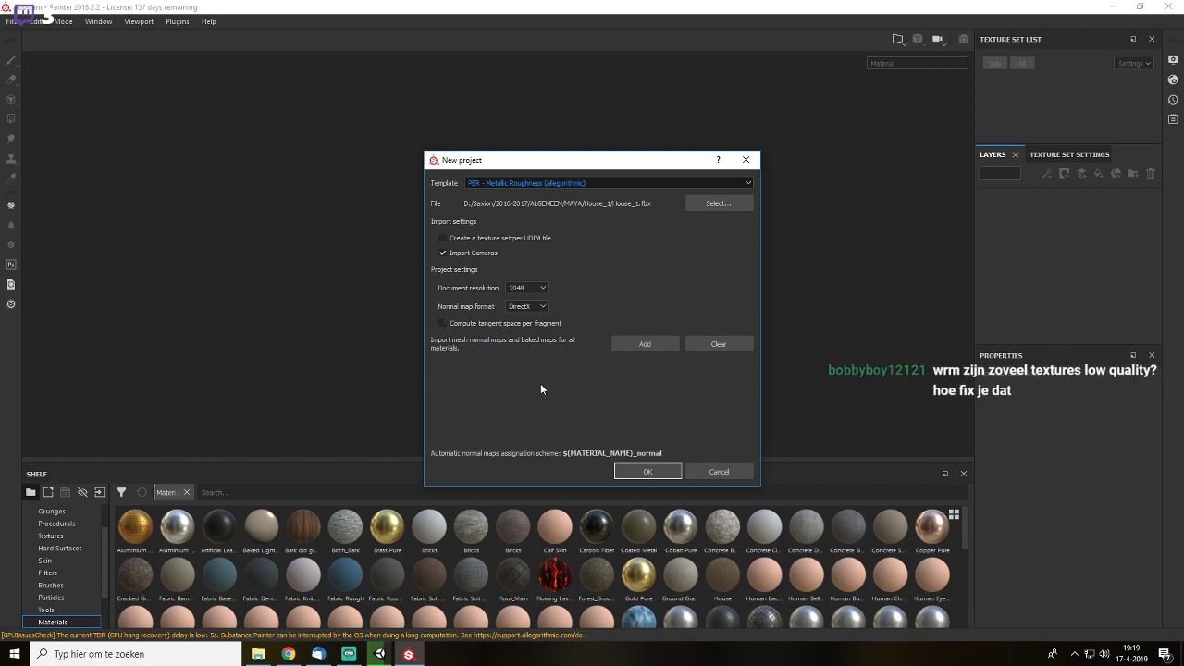
pyautogui.click(524, 309)
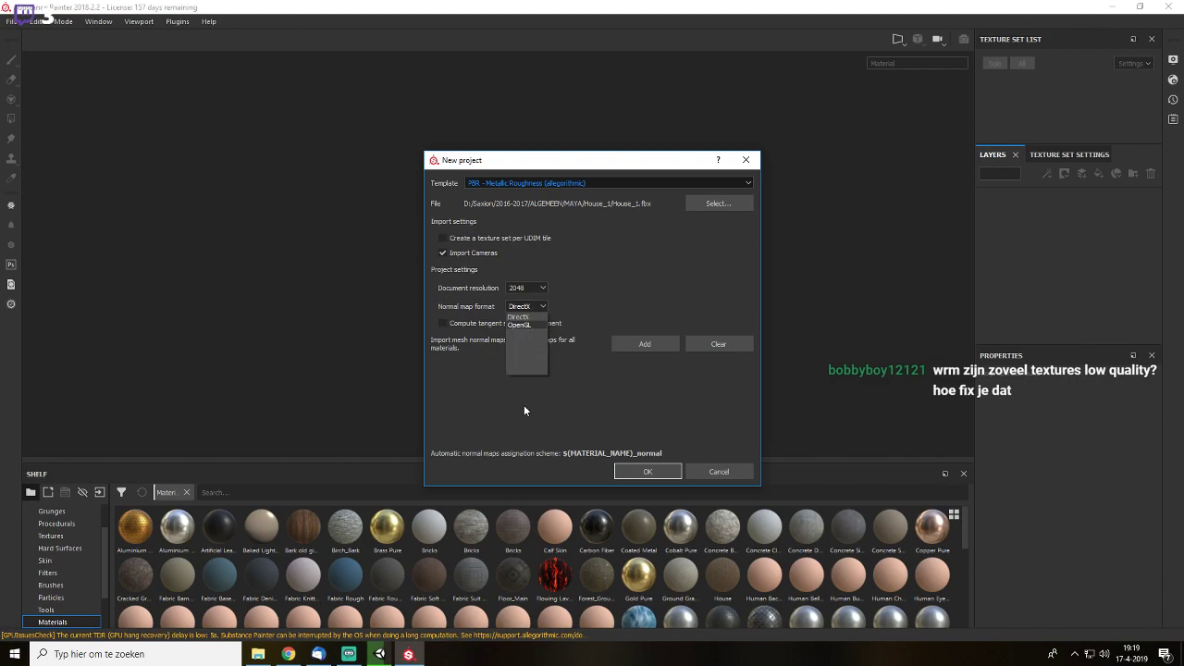
pyautogui.click(523, 396)
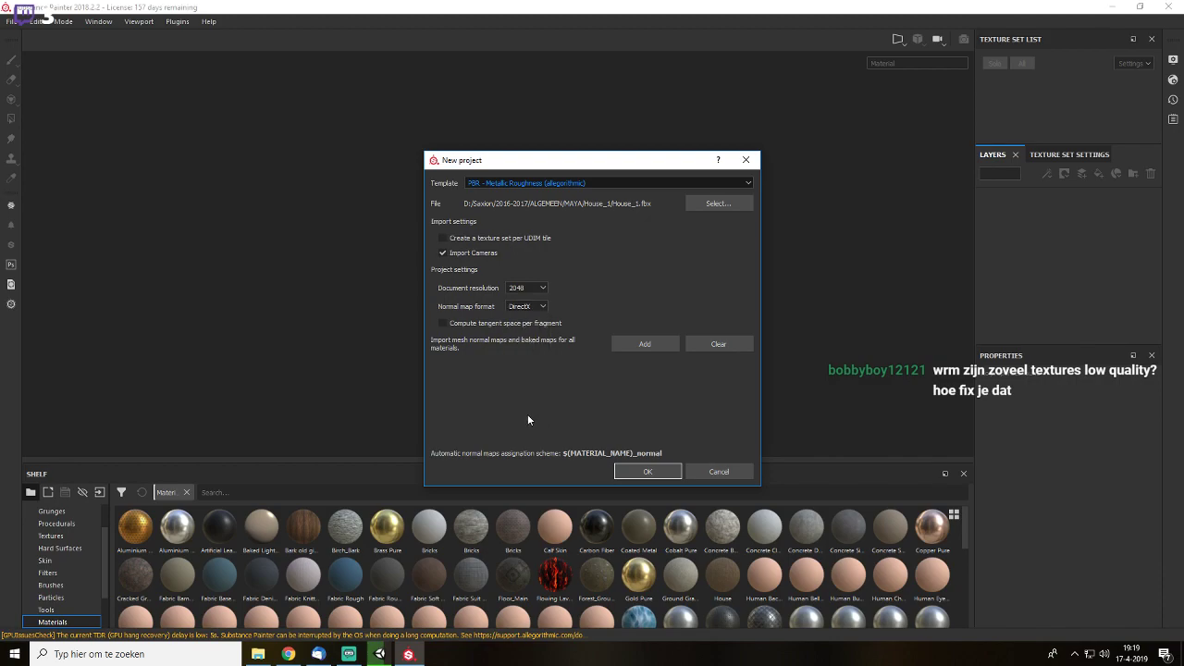
pyautogui.click(634, 474)
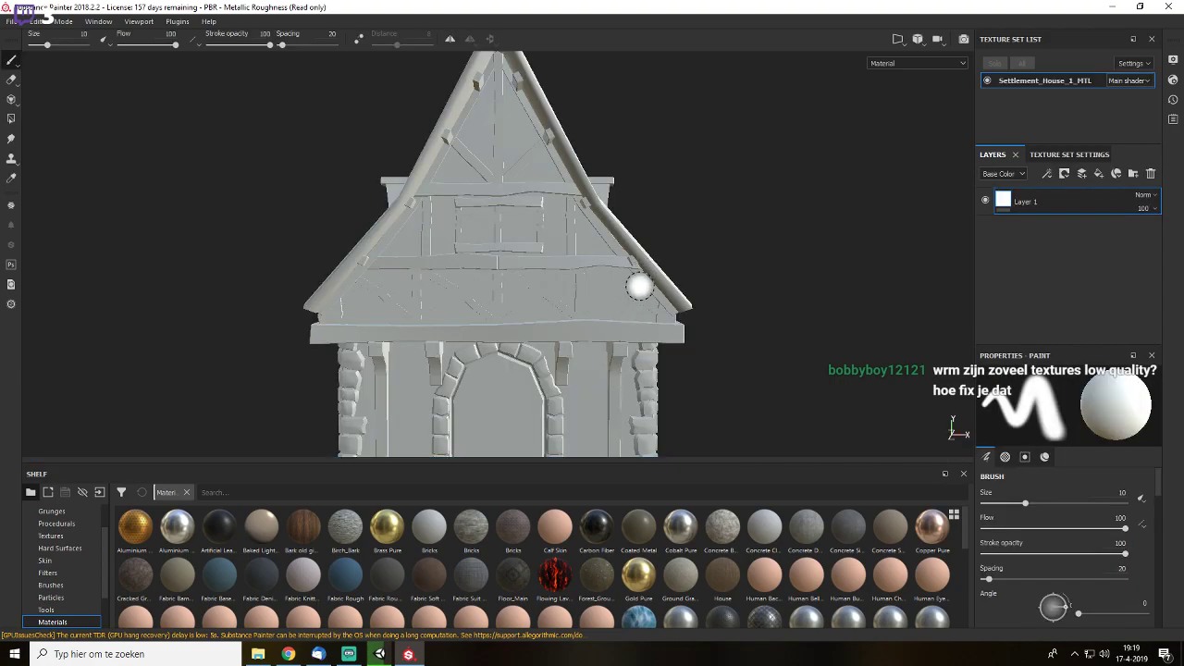
# - Bake all mesh maps for the Settlement_House_1_MTL texture set with an output size of 2048
pyautogui.keyDown('alt'); pyautogui.moveTo(637, 286); pyautogui.dragTo(438, 272); pyautogui.keyUp('alt')
pyautogui.keyDown('alt'); pyautogui.moveTo(439, 275); pyautogui.dragTo(497, 175, button='right'); pyautogui.keyUp('alt')
pyautogui.moveTo(500, 236)
pyautogui.keyDown('alt'); pyautogui.mouseDown()
pyautogui.moveTo(669, 227)
pyautogui.moveTo(740, 245)
pyautogui.moveTo(610, 256)
pyautogui.moveTo(662, 225)
pyautogui.moveTo(577, 306)
pyautogui.moveTo(587, 261)
pyautogui.moveTo(570, 260)
pyautogui.mouseUp(); pyautogui.keyUp('alt')
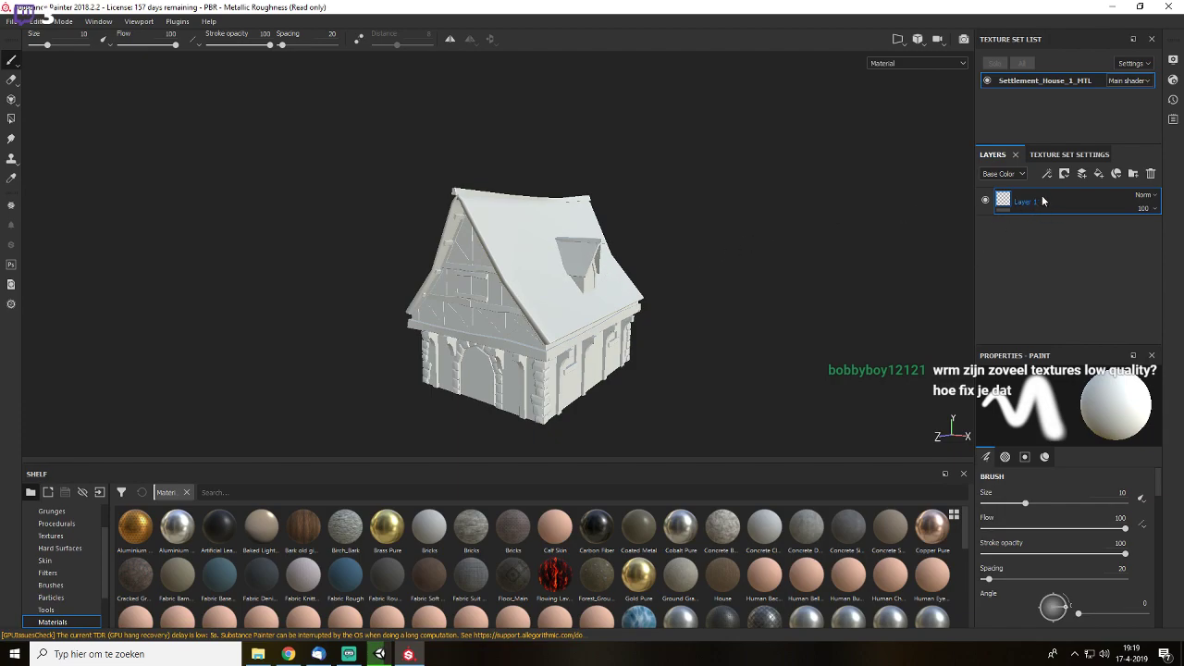
pyautogui.click(1066, 155)
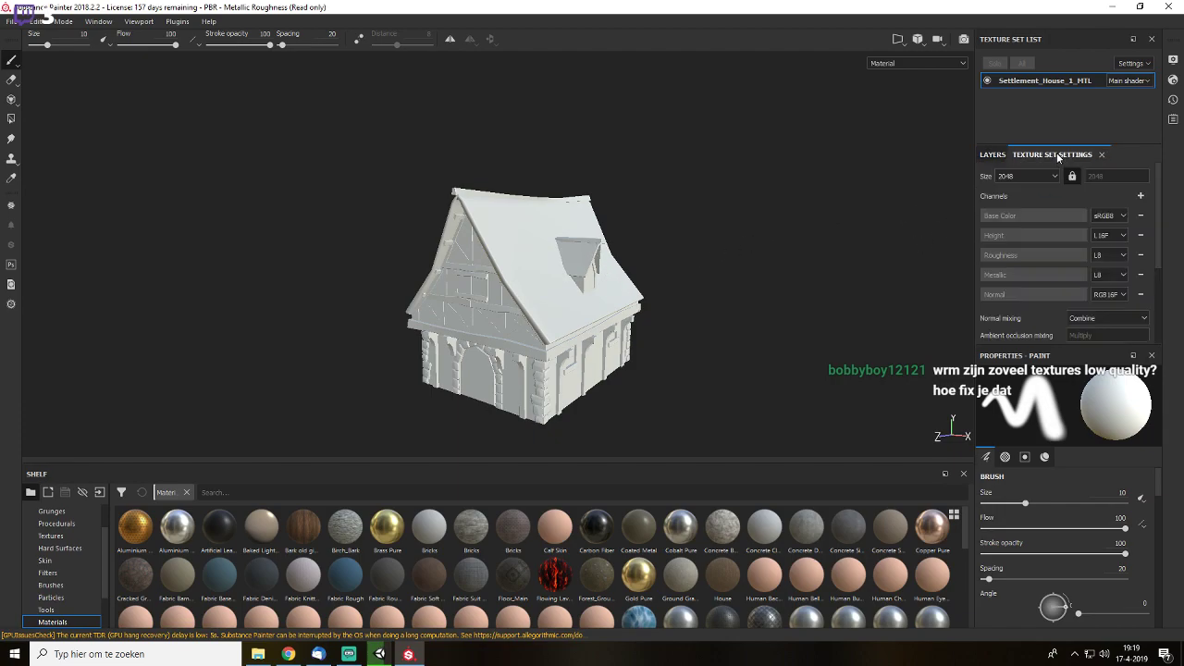
pyautogui.scroll(-3, 1154, 268)
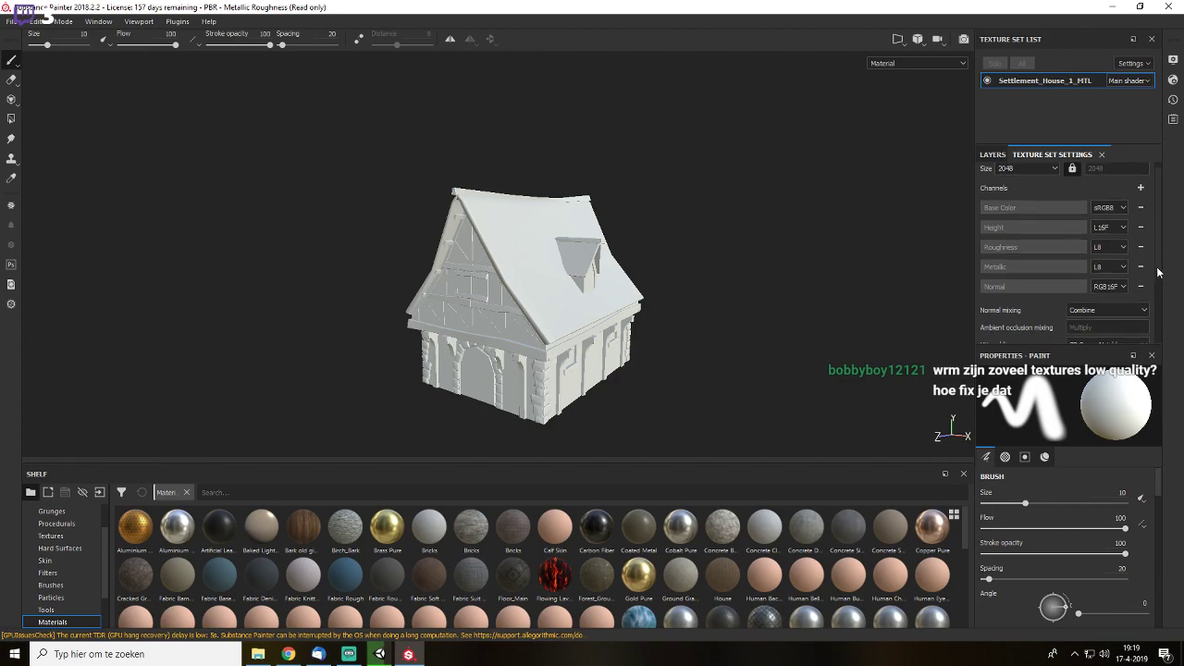
pyautogui.click(1114, 267)
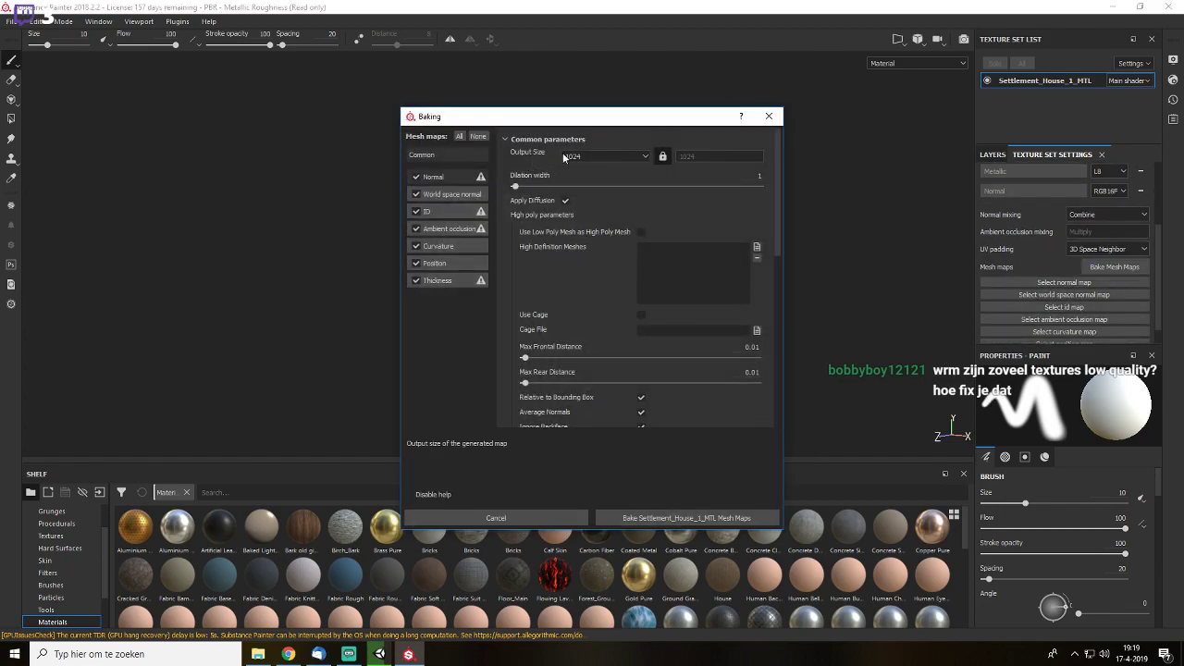
pyautogui.click(592, 156)
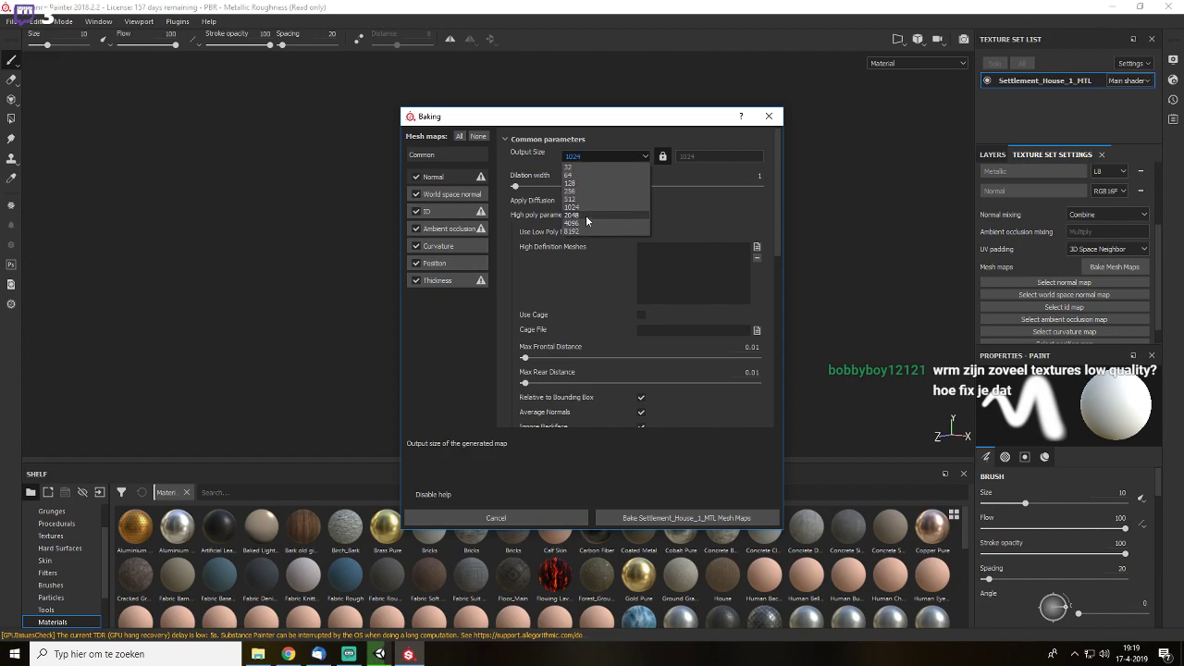
pyautogui.click(585, 213)
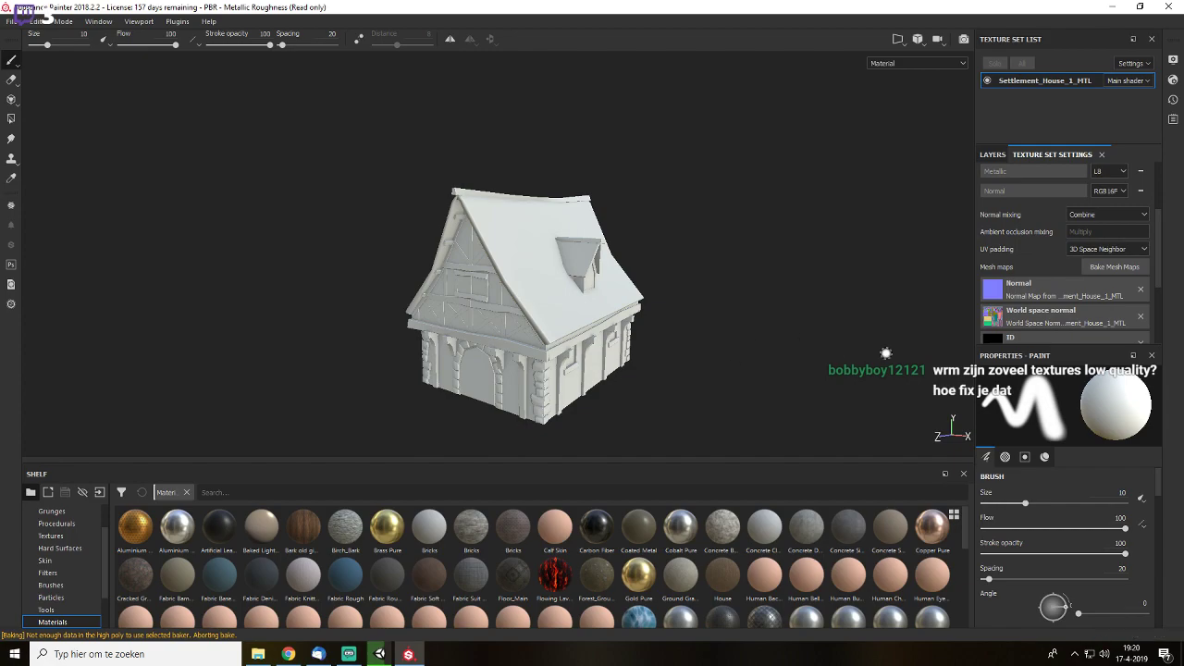
# - Review the baked mesh maps and the channel types that can be added to the texture set
pyautogui.scroll(-3, 1159, 269)
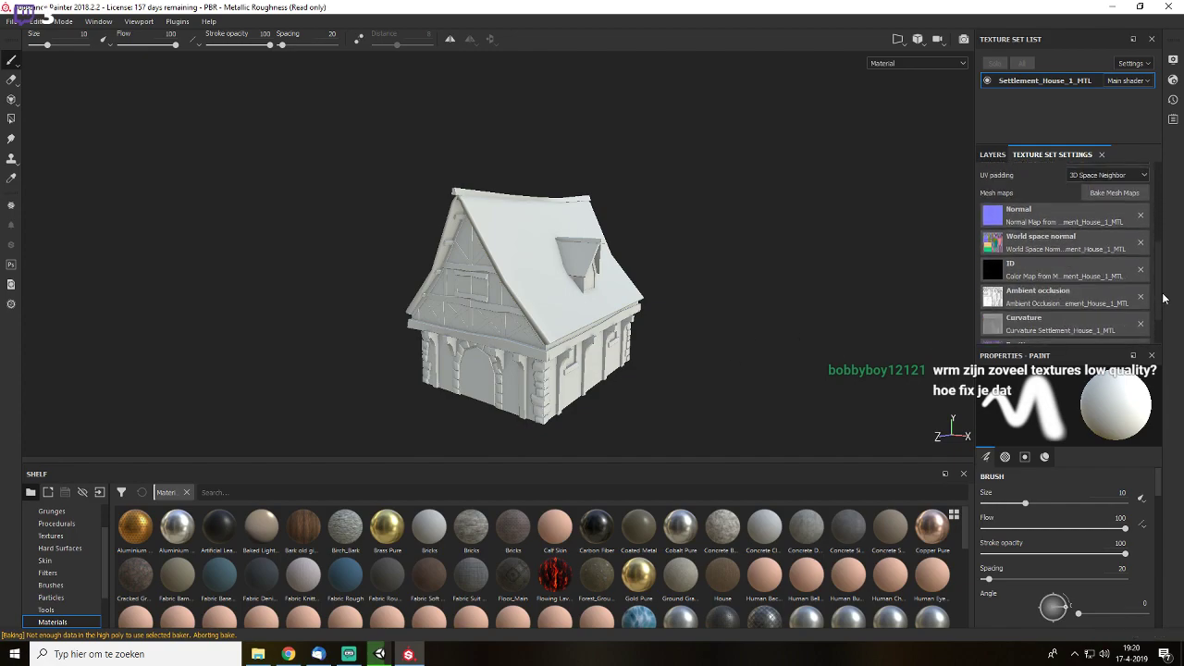
pyautogui.scroll(3, 1091, 305)
pyautogui.scroll(-3, 1045, 333)
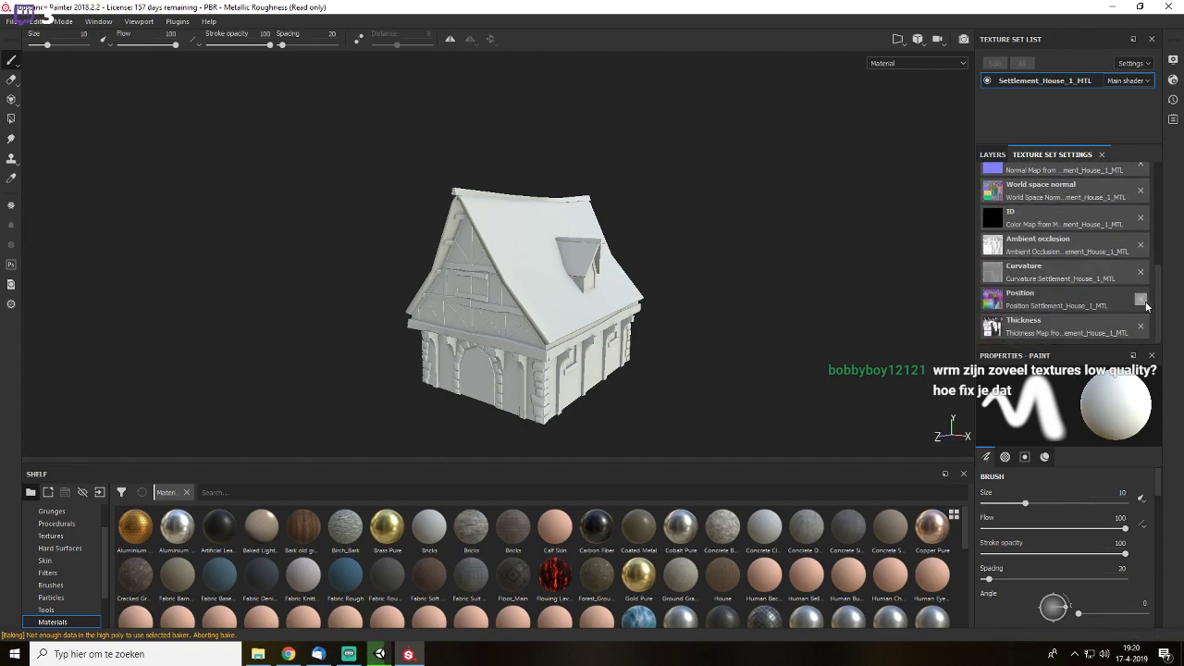
pyautogui.scroll(3, 1142, 290)
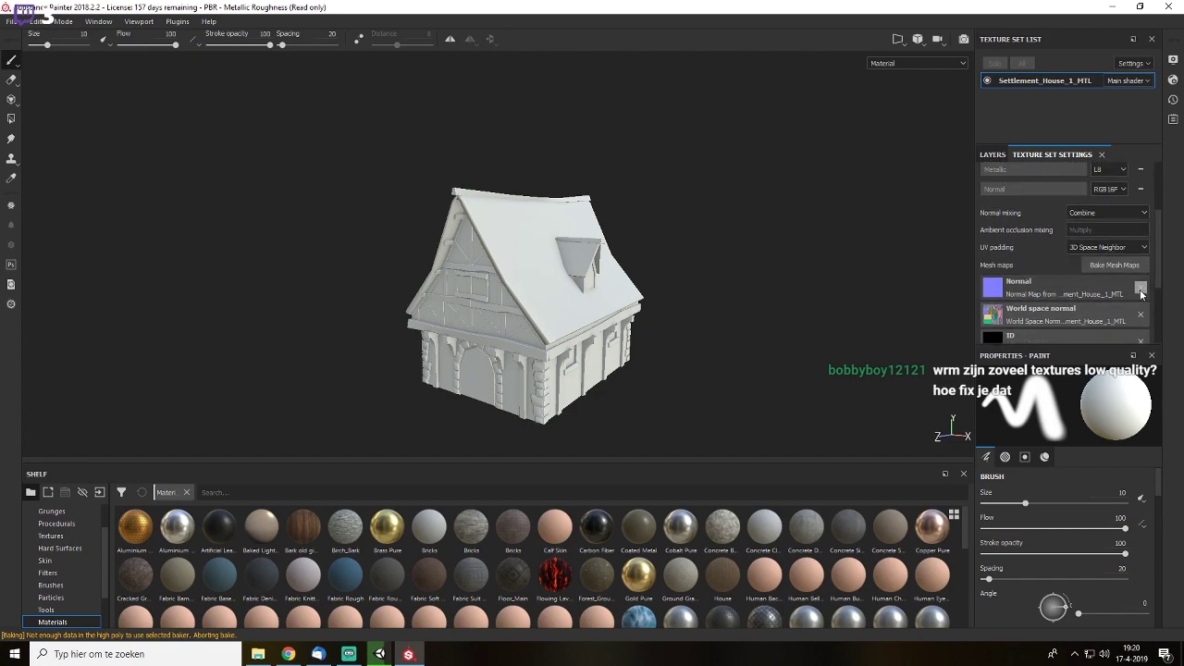
pyautogui.scroll(3, 1157, 239)
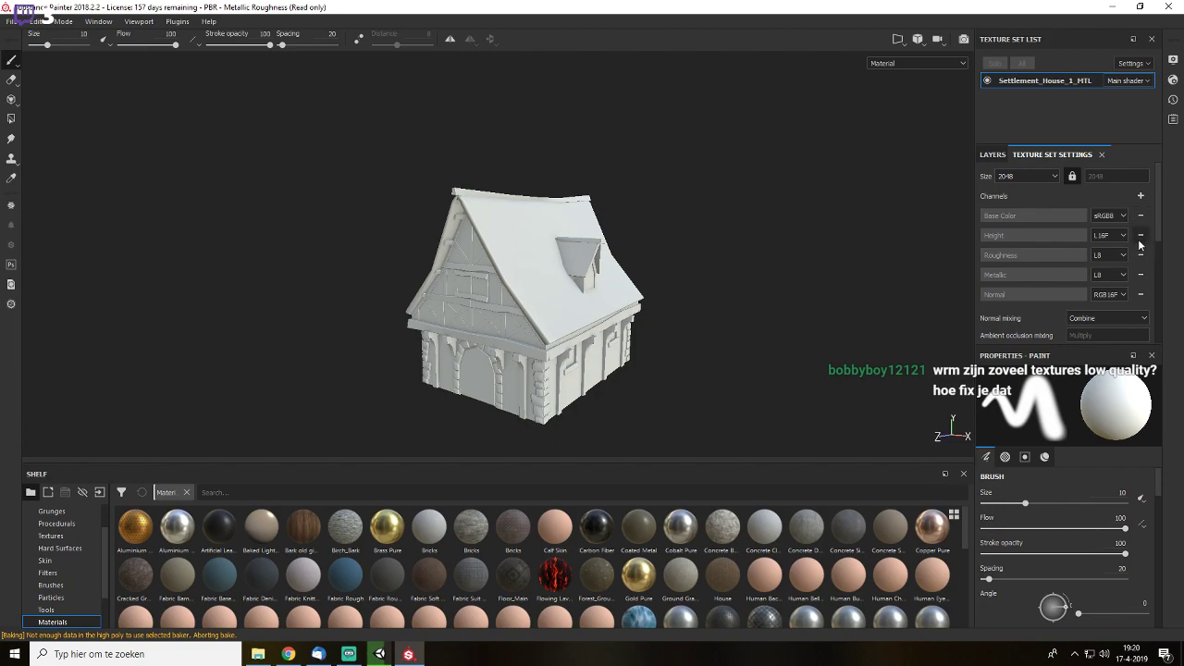
pyautogui.click(1140, 197)
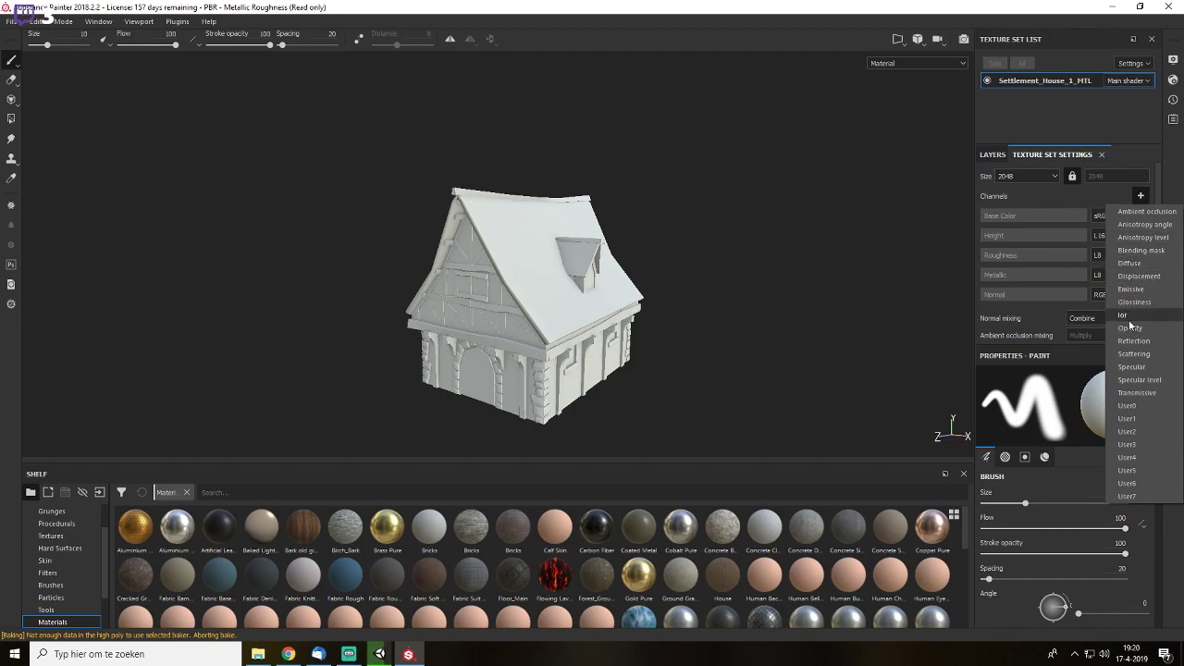
pyautogui.click(1091, 199)
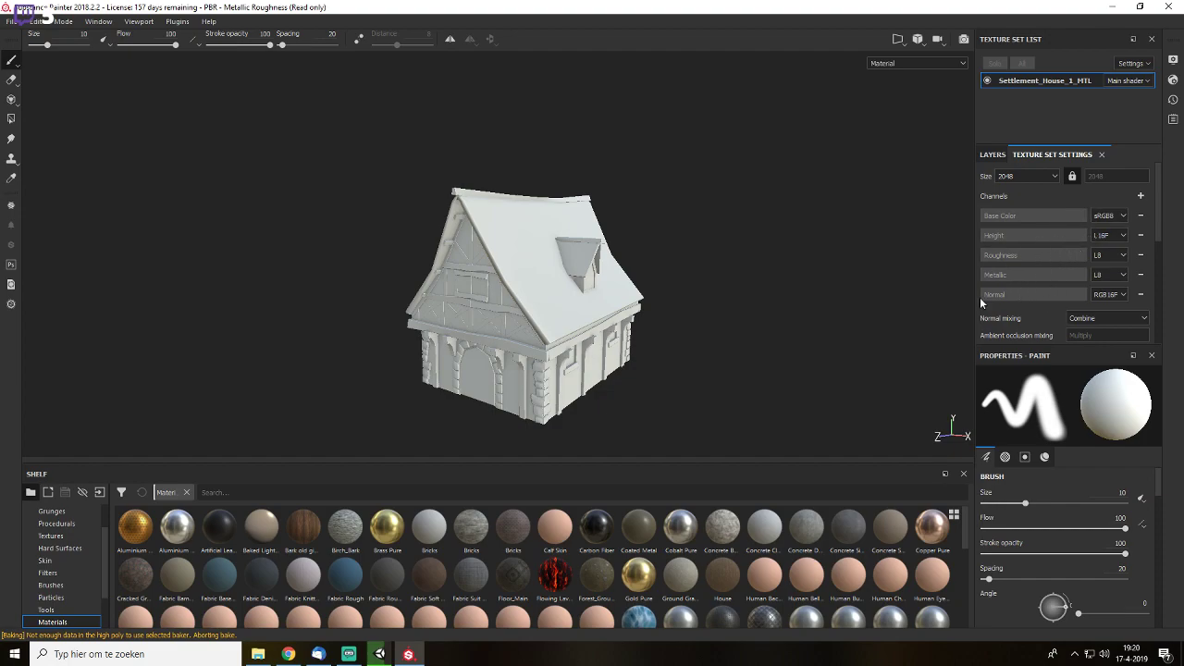
# - Rearrange the workspace so paint properties share a dock with Texture Set Settings, and Layers with Texture Set List
pyautogui.click(991, 157)
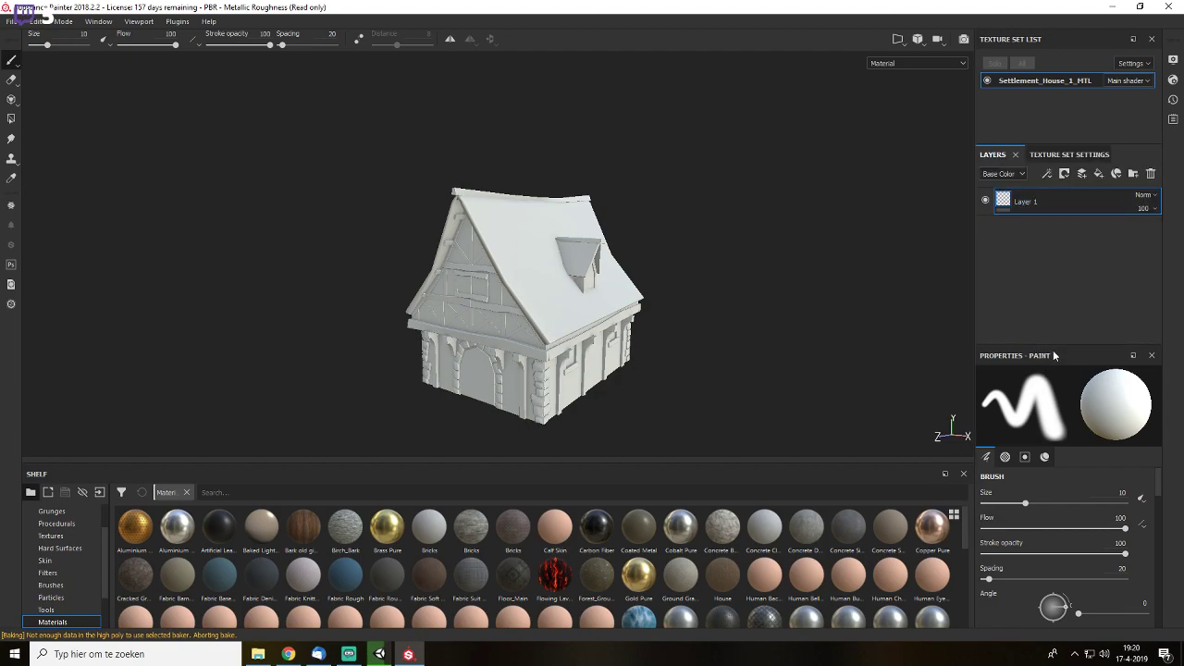
pyautogui.moveTo(1054, 355); pyautogui.dragTo(1048, 428)
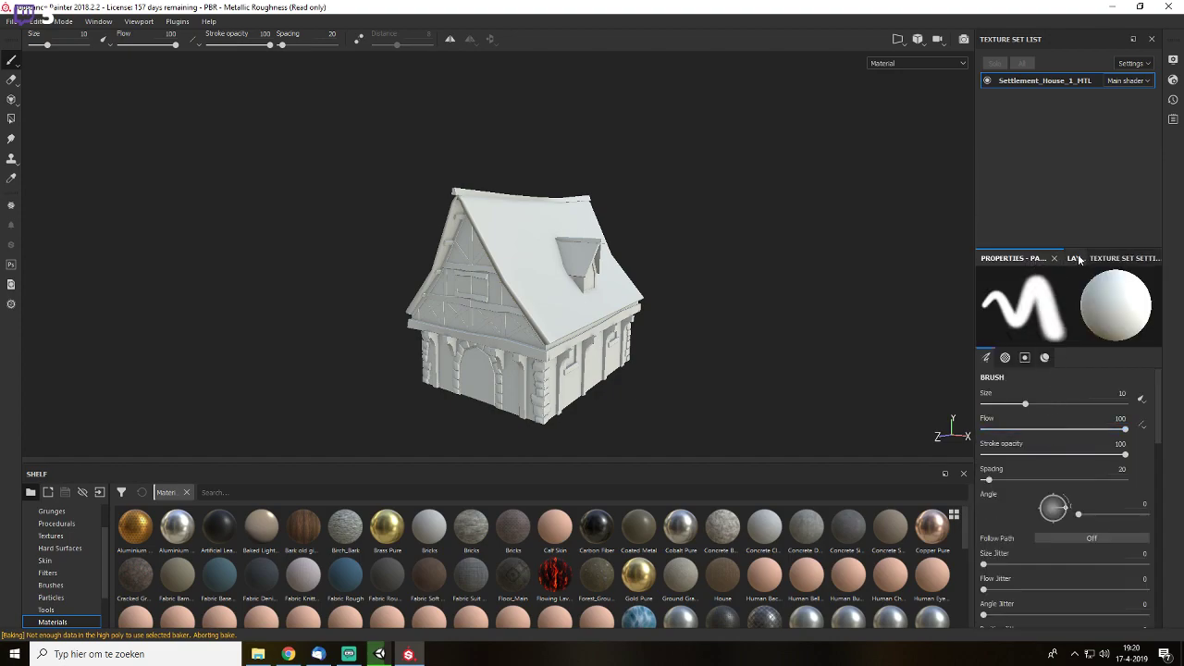
pyautogui.moveTo(1077, 259); pyautogui.dragTo(1038, 225)
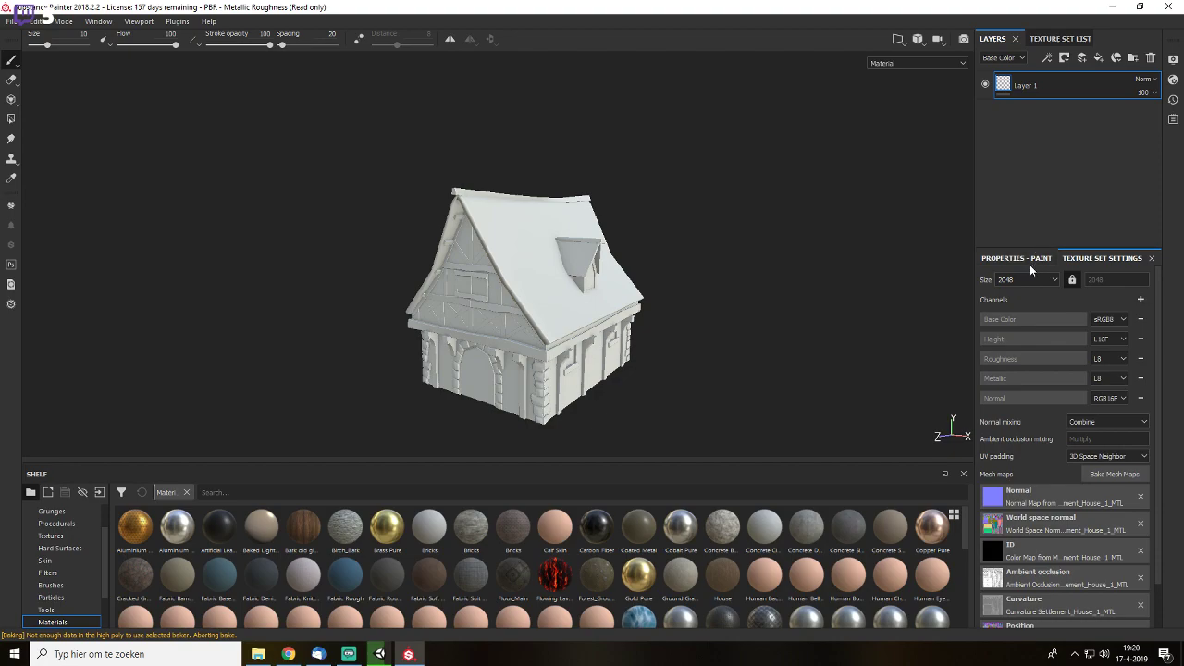
# - Set the paint brush's size to 2.53 and its spacing to 5, and look over its remaining brush and alpha settings
pyautogui.click(1036, 262)
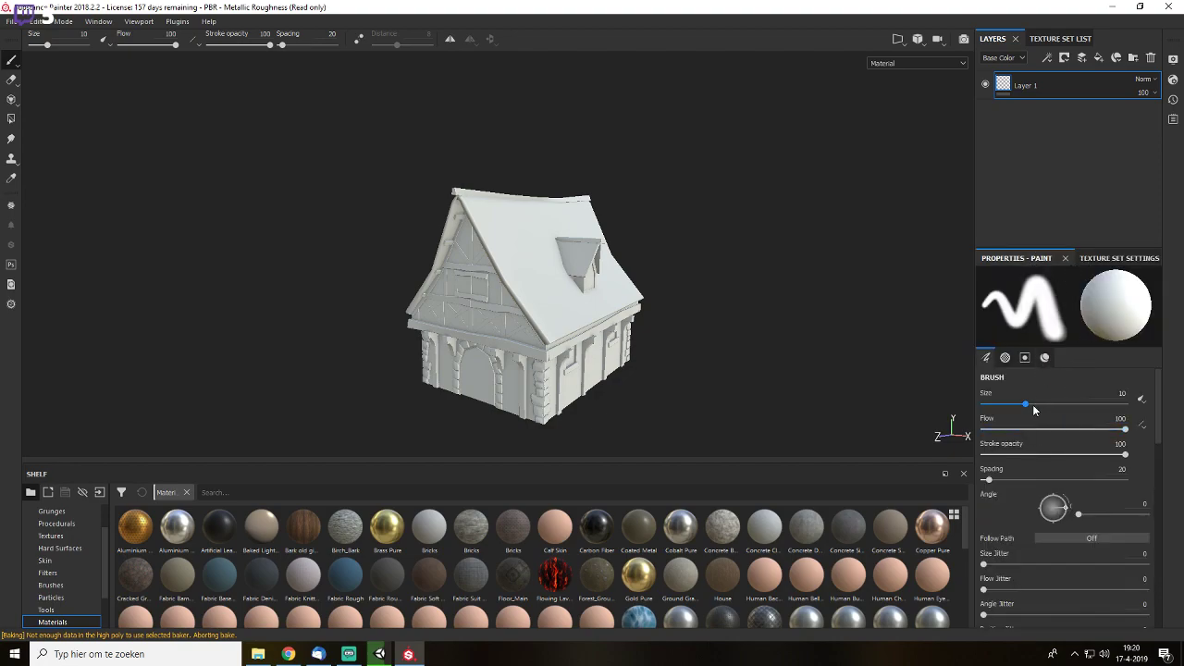
pyautogui.moveTo(1024, 405); pyautogui.dragTo(1000, 406)
pyautogui.moveTo(1123, 431)
pyautogui.mouseDown()
pyautogui.moveTo(1040, 431)
pyautogui.moveTo(1127, 432)
pyautogui.moveTo(1110, 454)
pyautogui.moveTo(998, 453)
pyautogui.moveTo(1124, 455)
pyautogui.mouseUp()
pyautogui.moveTo(987, 480)
pyautogui.mouseDown()
pyautogui.moveTo(1086, 480)
pyautogui.moveTo(983, 480)
pyautogui.mouseUp()
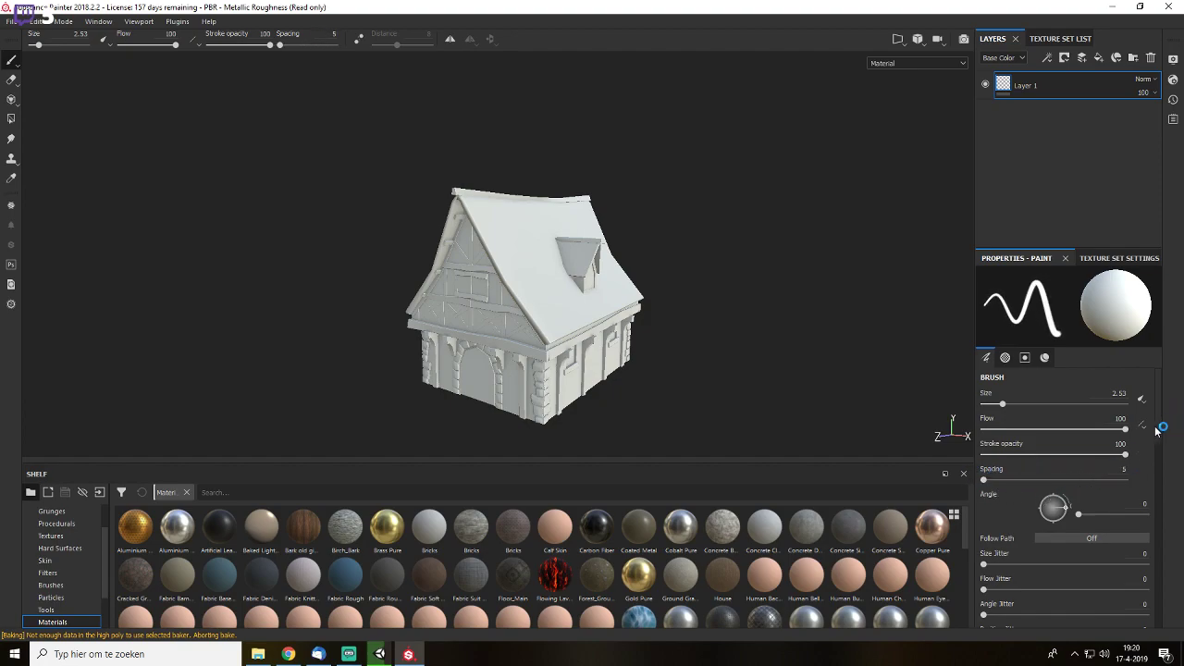
pyautogui.moveTo(1156, 430); pyautogui.dragTo(1156, 495)
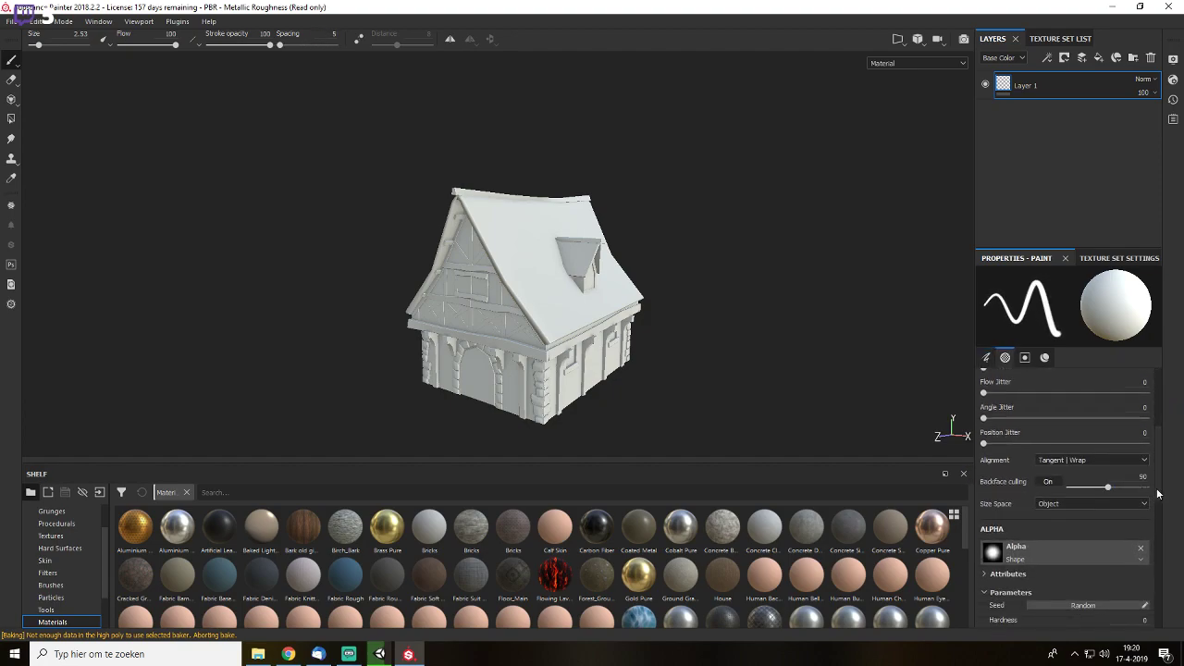
pyautogui.scroll(8, 1157, 495)
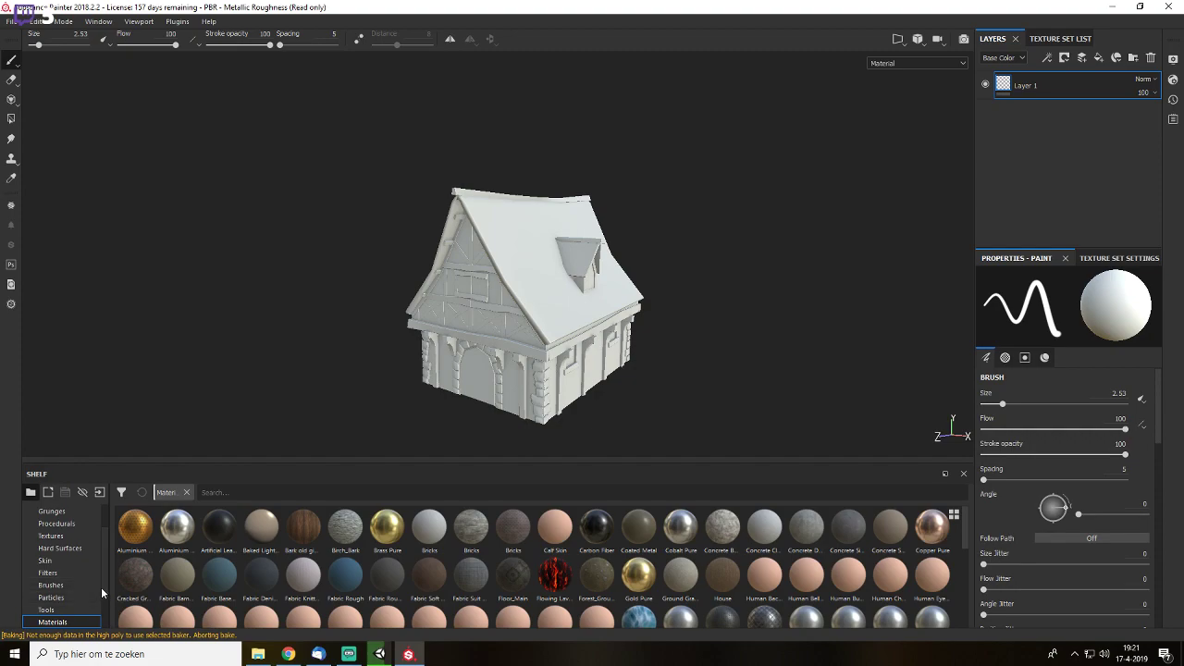
# - Look over the shelf's Materials and Smart materials categories and the available sizes in the texture set settings
pyautogui.scroll(-2, 102, 588)
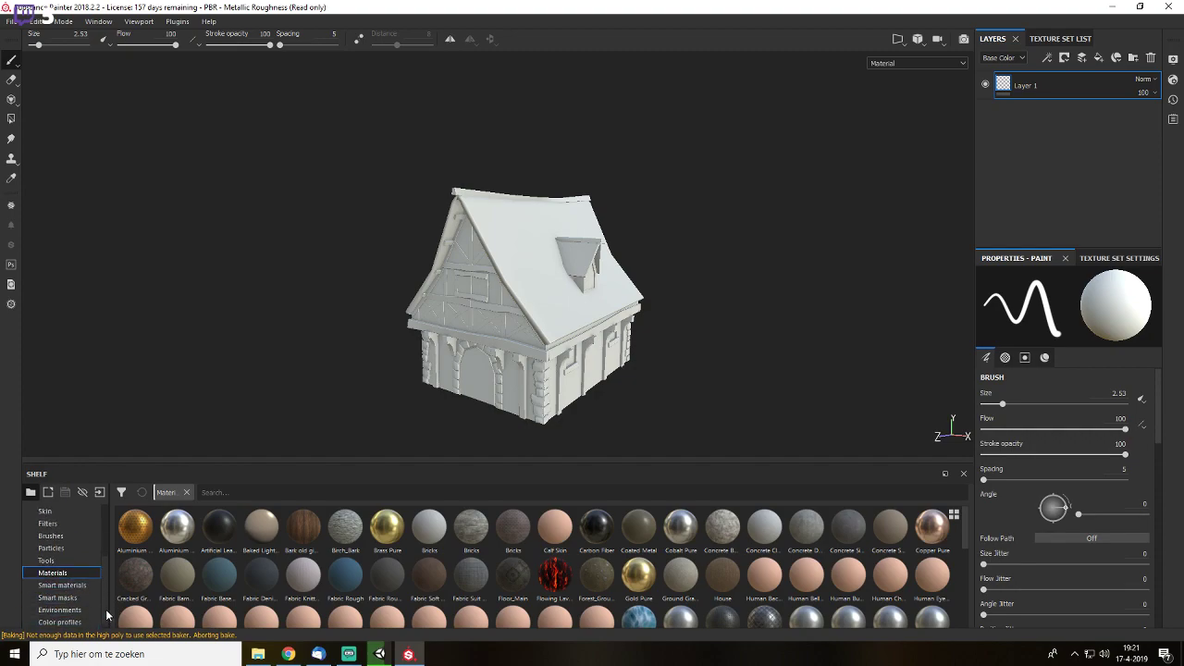
pyautogui.click(74, 572)
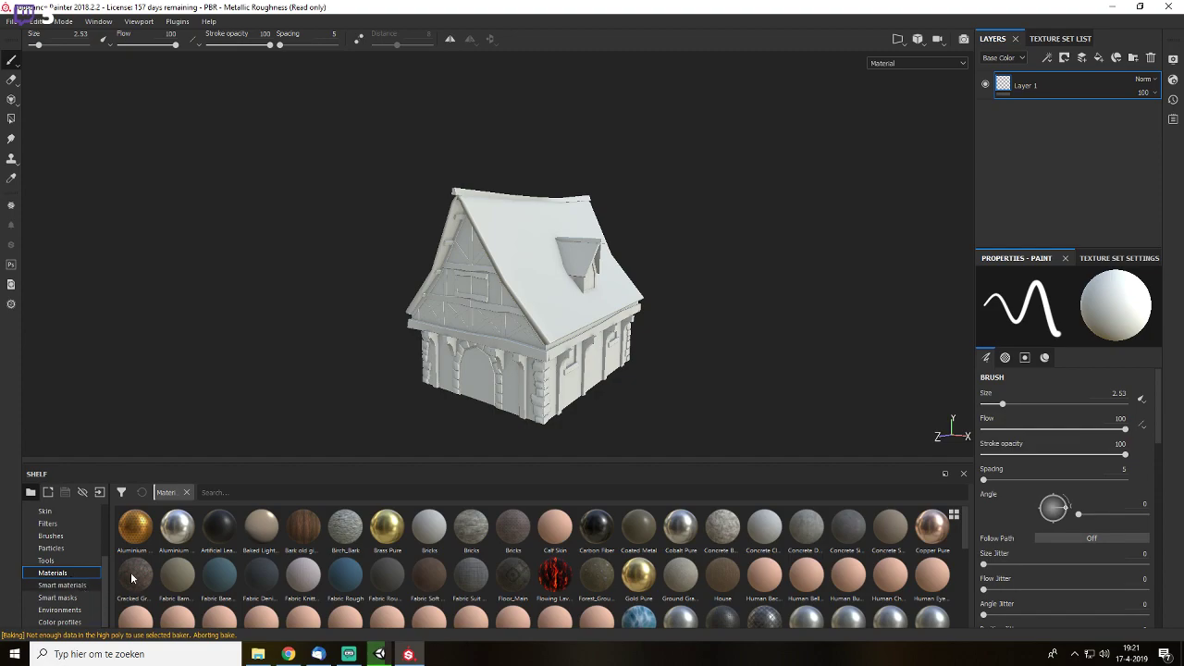
pyautogui.click(61, 584)
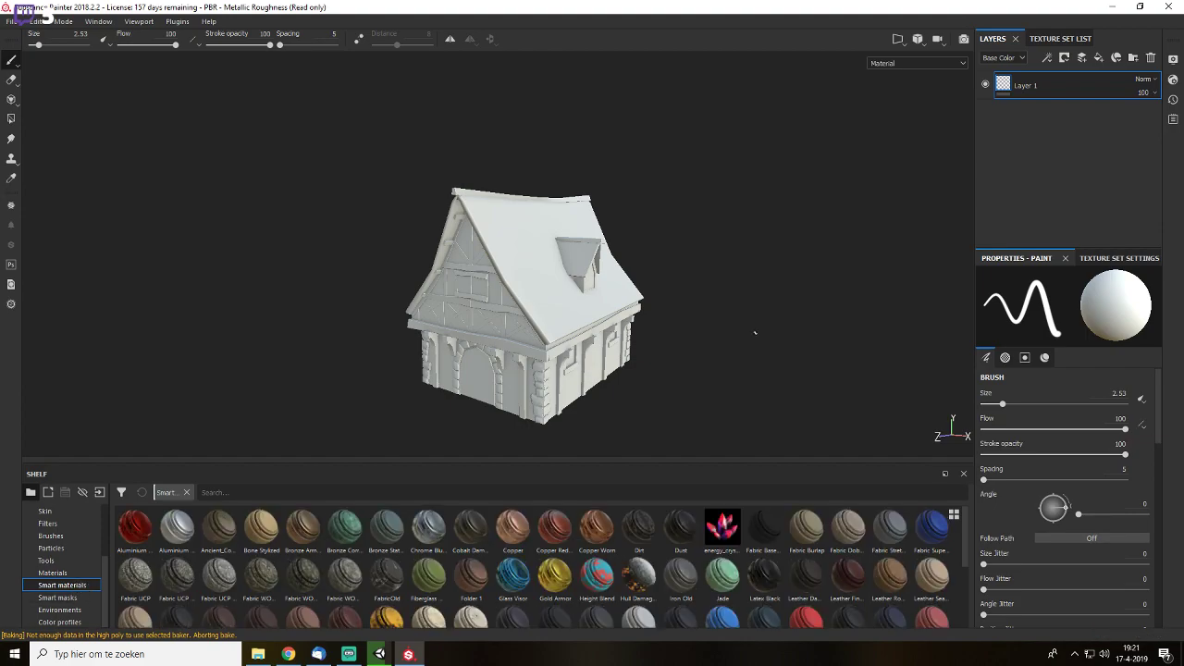
pyautogui.click(1119, 258)
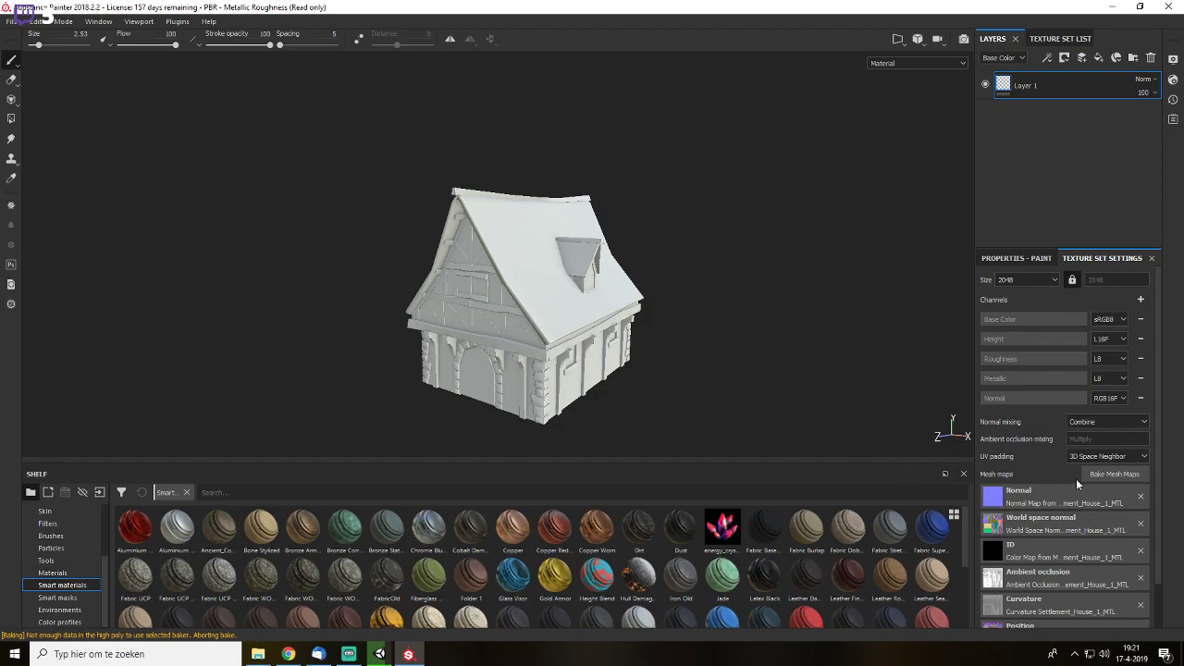
pyautogui.click(1017, 258)
pyautogui.click(1102, 258)
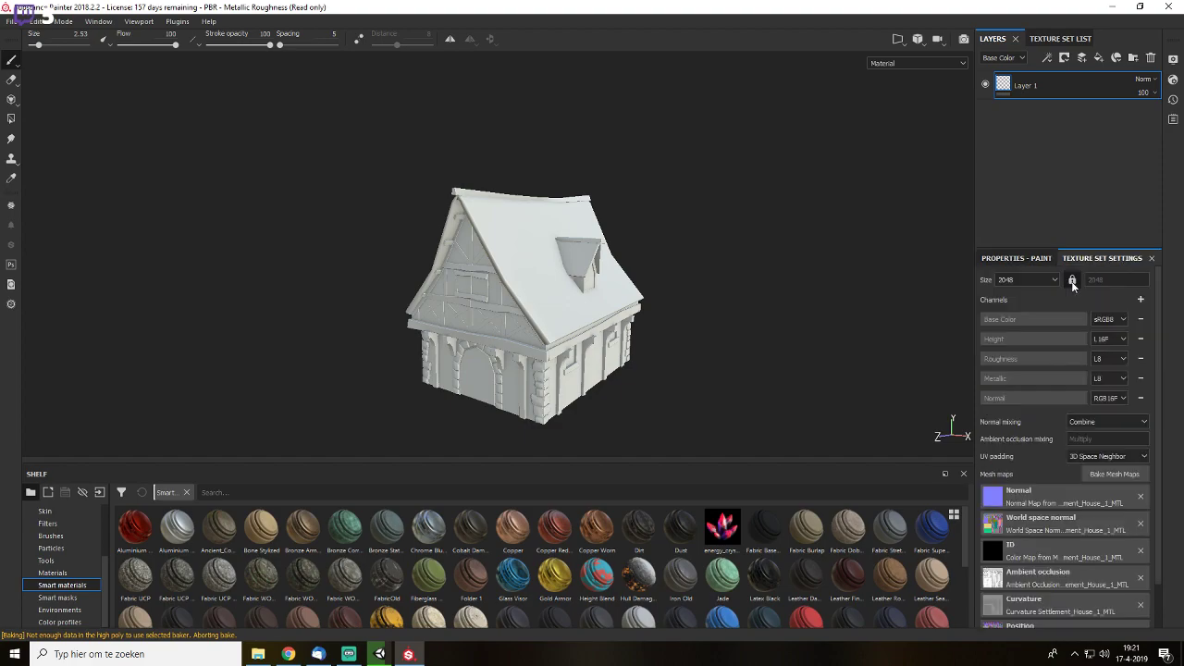
pyautogui.click(1018, 281)
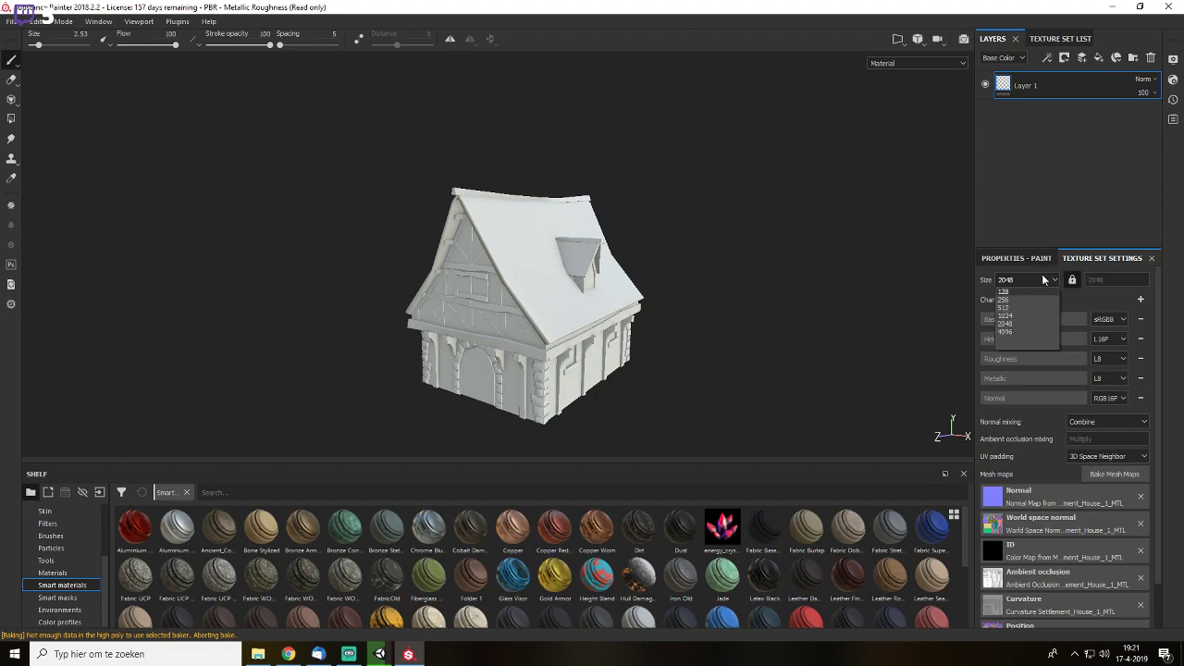
pyautogui.click(1011, 230)
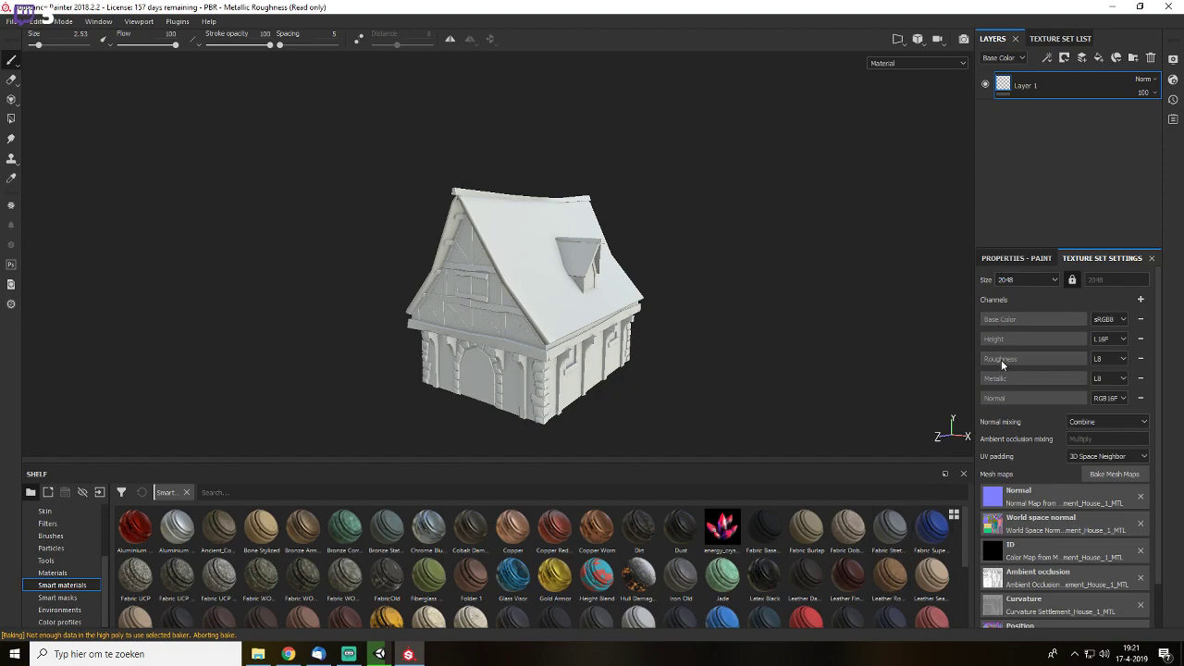
pyautogui.click(1043, 259)
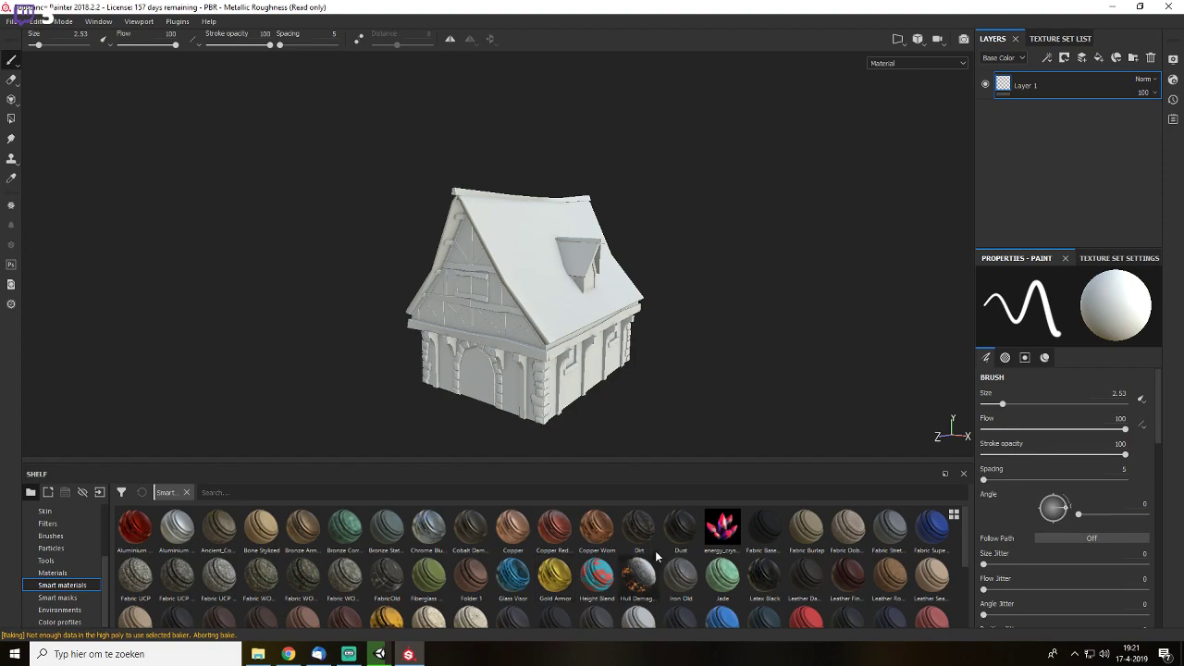
# - Browse the whole collection of smart materials for ones that suit the house
pyautogui.scroll(-1, 964, 562)
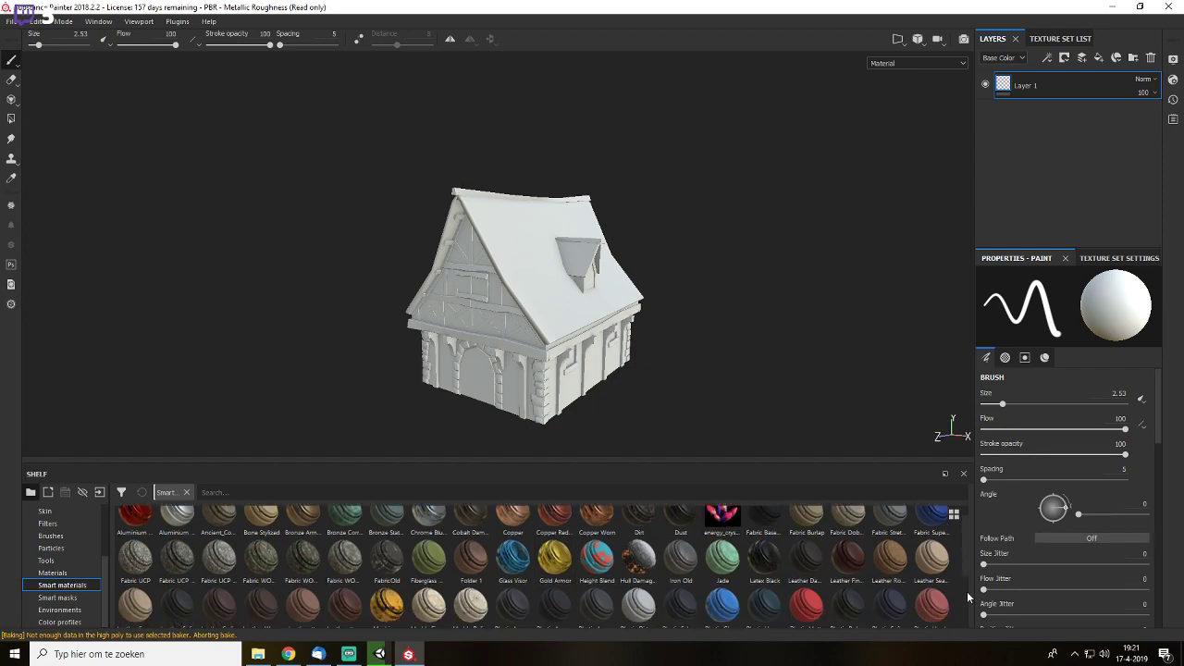
pyautogui.keyDown('alt'); pyautogui.moveTo(658, 362); pyautogui.dragTo(711, 291); pyautogui.keyUp('alt')
pyautogui.keyDown('alt'); pyautogui.moveTo(713, 275); pyautogui.dragTo(663, 442, button='right'); pyautogui.keyUp('alt')
pyautogui.scroll(2, 663, 442)
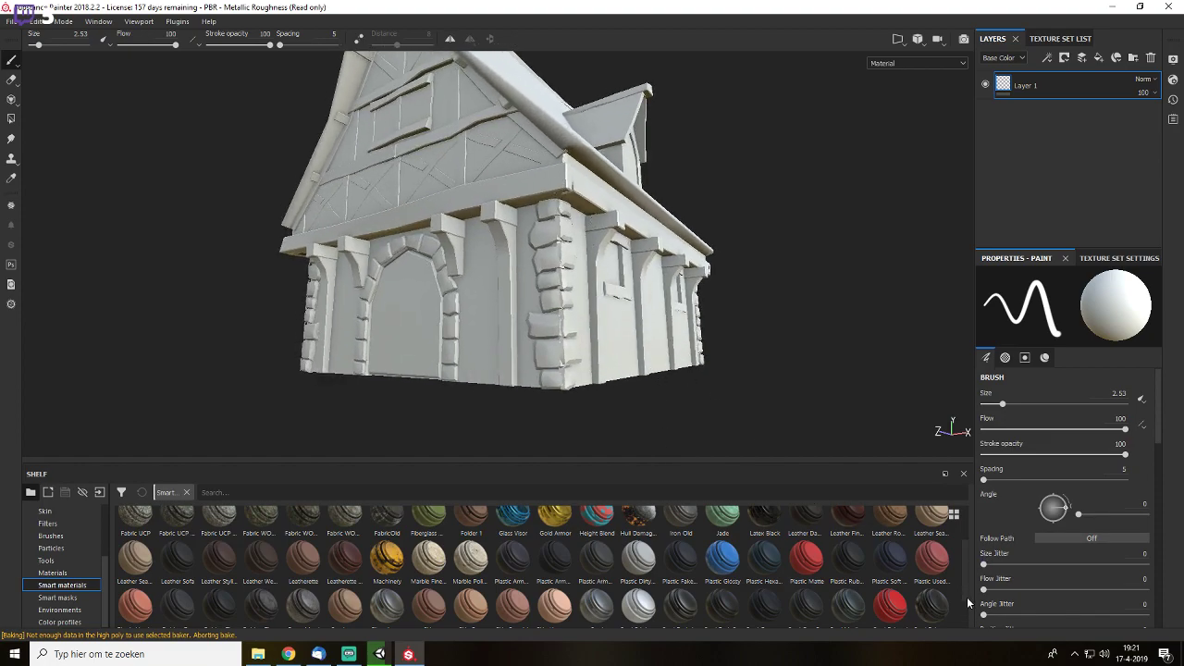
pyautogui.scroll(-1, 966, 615)
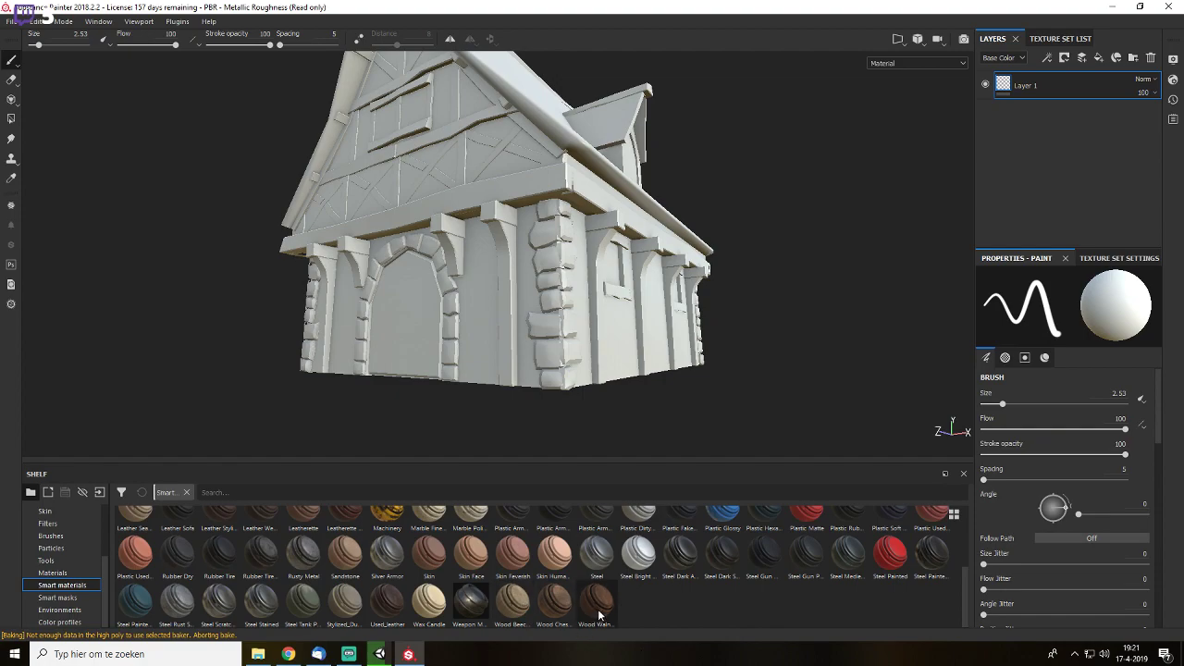
pyautogui.scroll(2, 962, 606)
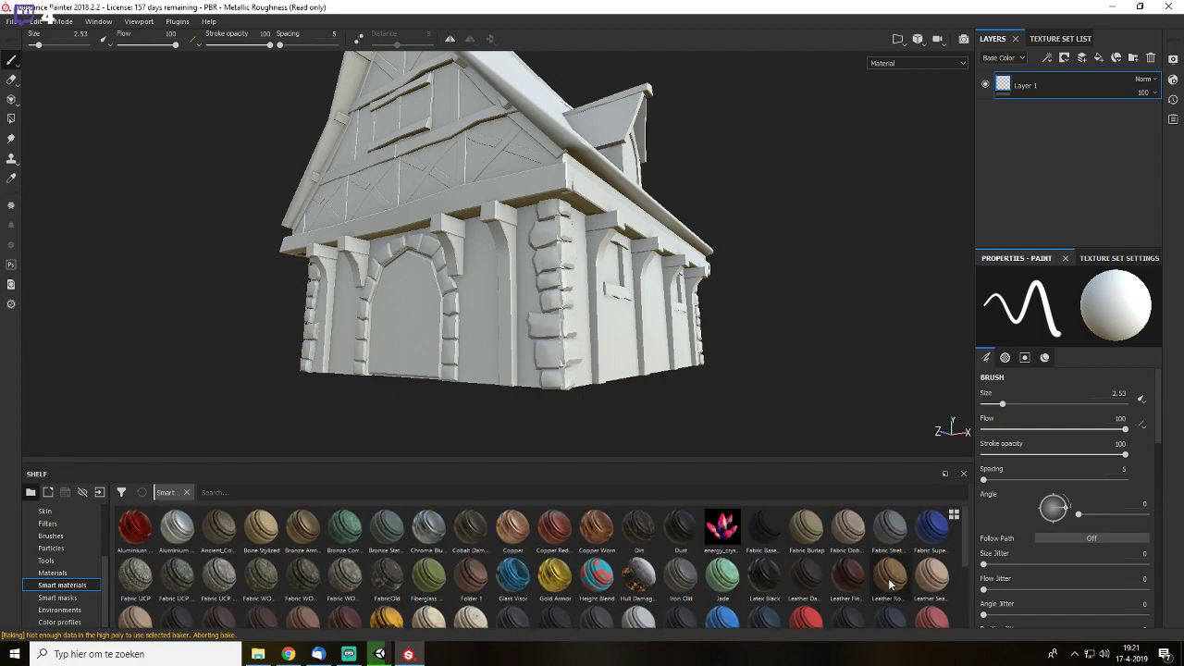
# - Try the Bark old ginko material as a fill layer beneath Layer 1
pyautogui.click(79, 573)
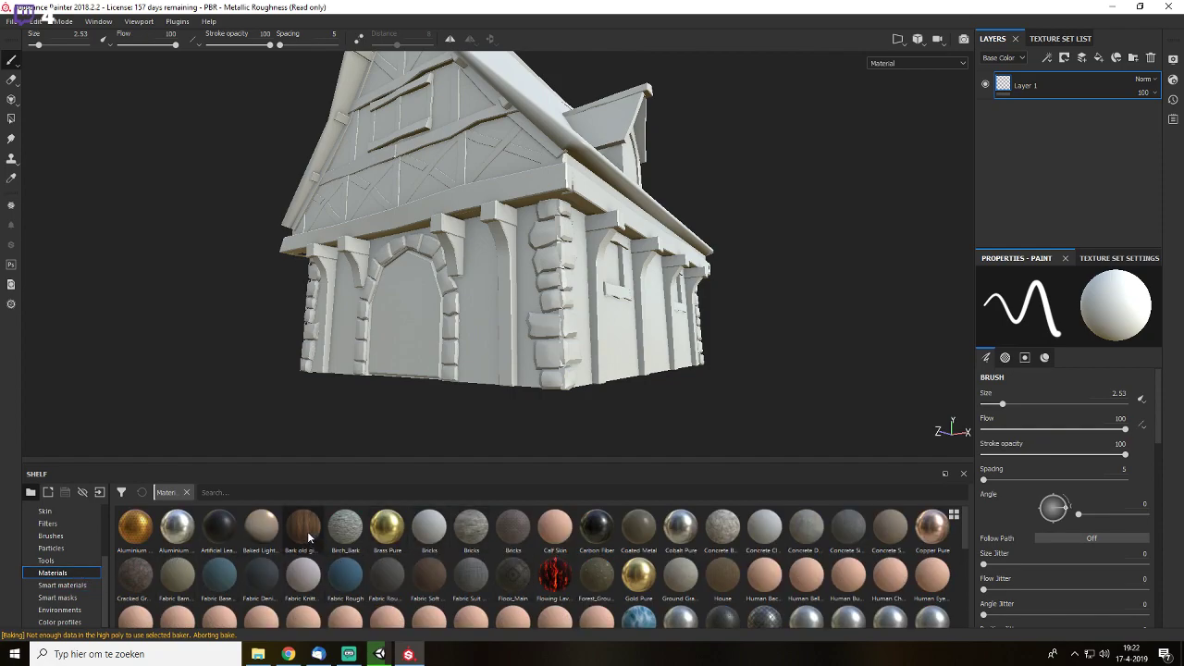
pyautogui.moveTo(303, 534); pyautogui.dragTo(1038, 179)
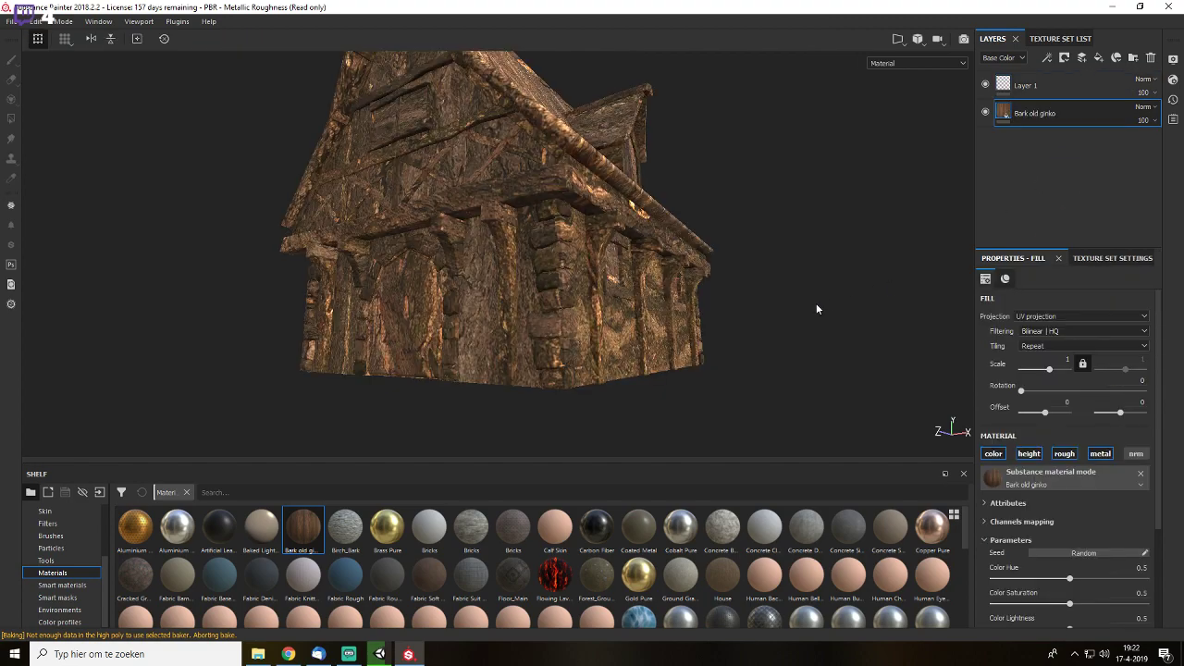
pyautogui.keyDown('alt'); pyautogui.moveTo(816, 303); pyautogui.dragTo(828, 270); pyautogui.keyUp('alt')
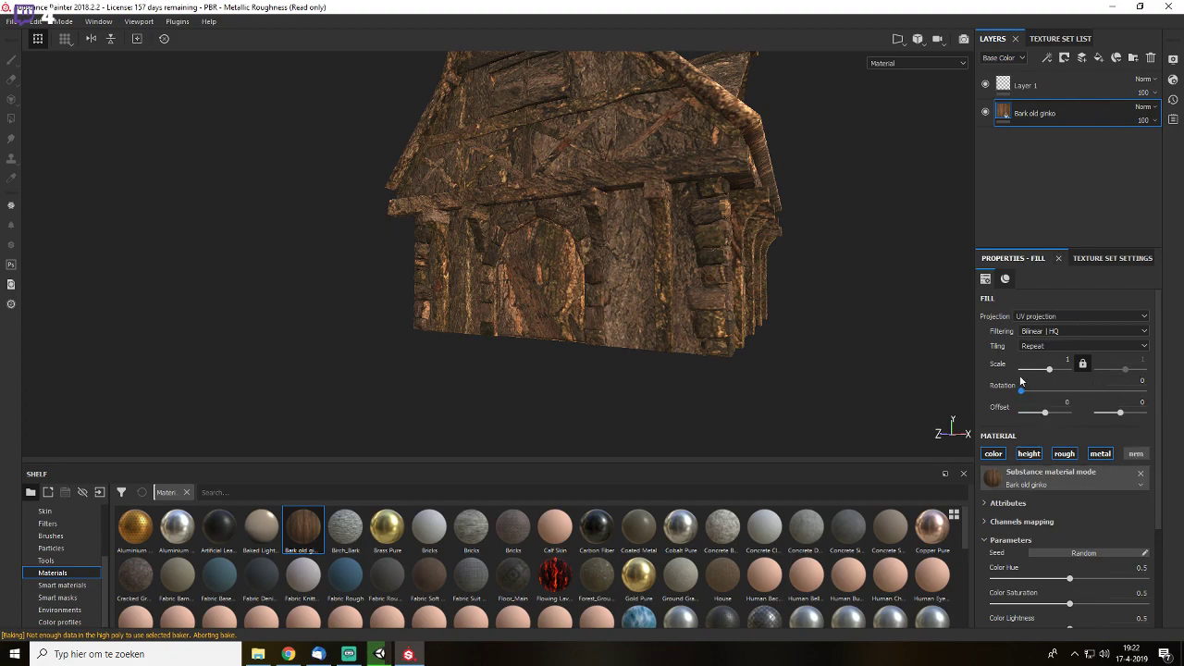
# - Try smaller and larger scales on the Bark old ginko fill, set it to 12, and delete the layer
pyautogui.moveTo(1050, 373); pyautogui.dragTo(1047, 372)
pyautogui.keyDown('alt'); pyautogui.moveTo(927, 328); pyautogui.dragTo(893, 342); pyautogui.keyUp('alt')
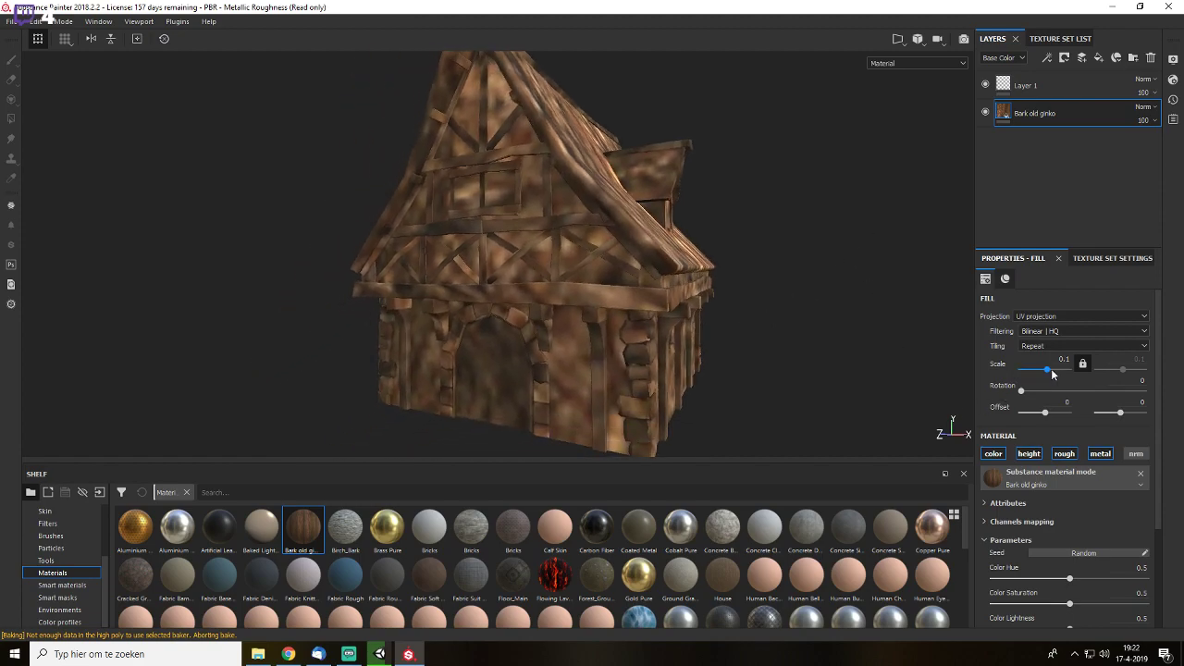
pyautogui.moveTo(1049, 373); pyautogui.dragTo(1058, 376)
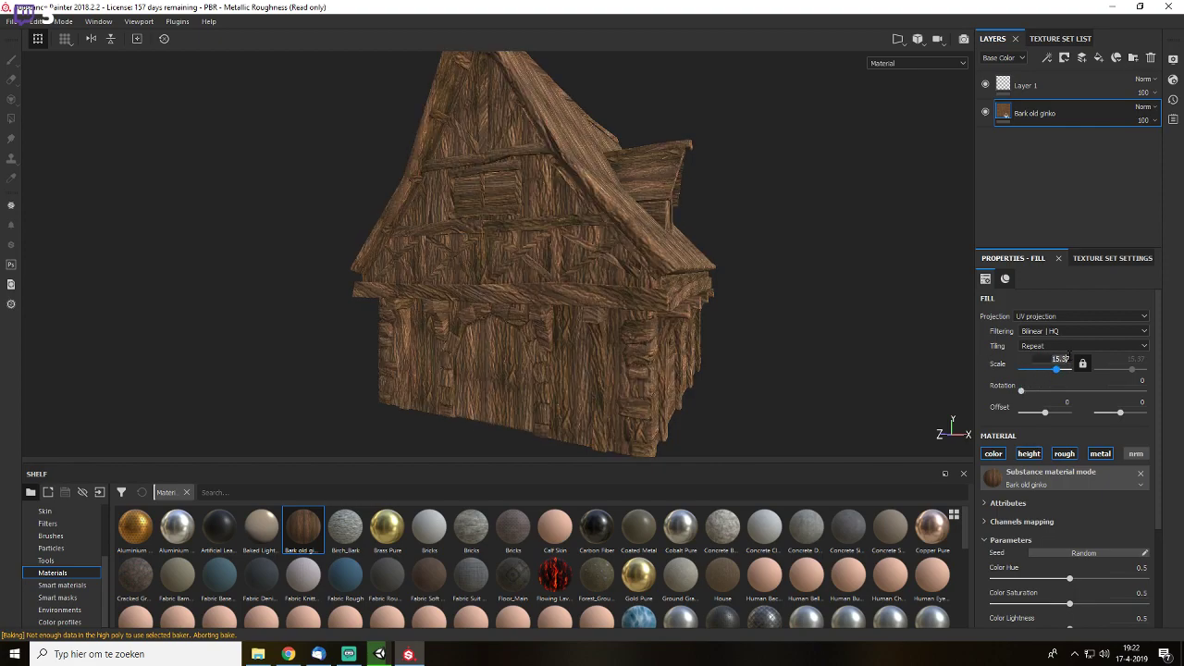
pyautogui.write('12')
pyautogui.press('Return')
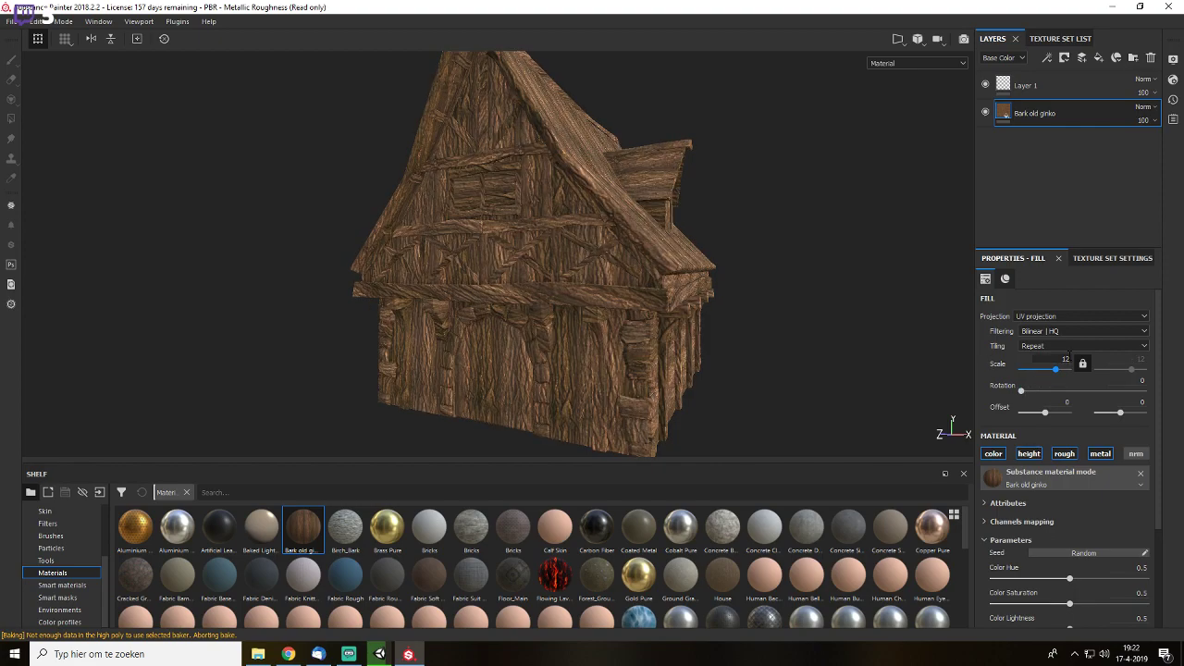
pyautogui.keyDown('alt'); pyautogui.moveTo(738, 330); pyautogui.dragTo(777, 304); pyautogui.keyUp('alt')
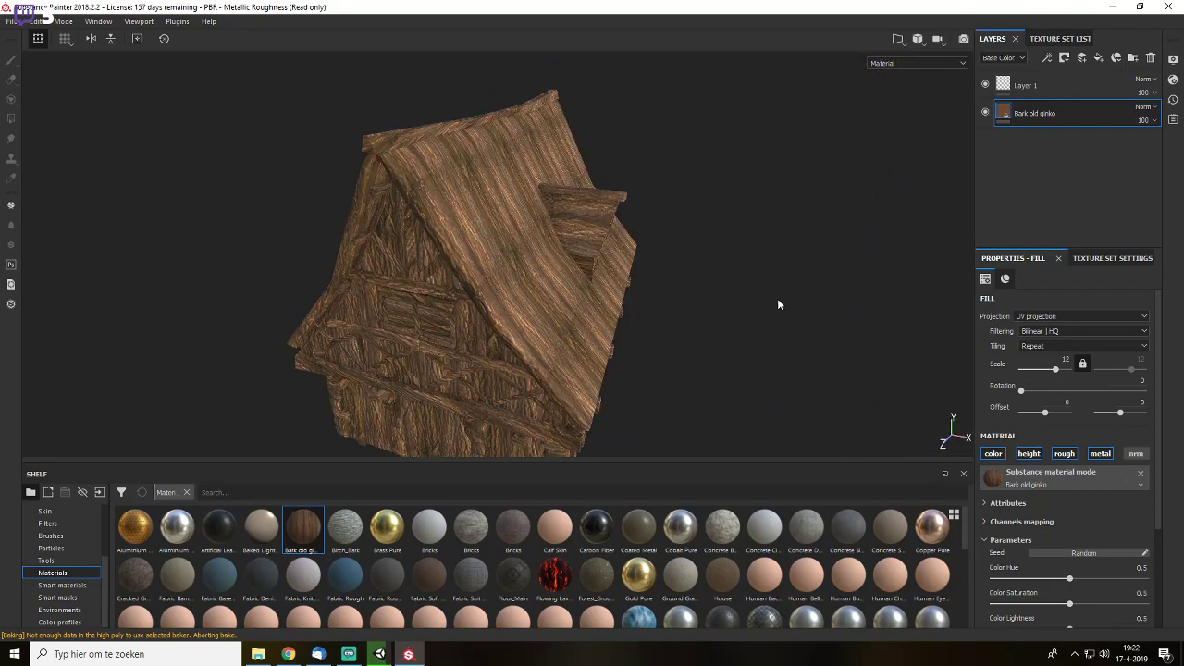
pyautogui.click(1150, 59)
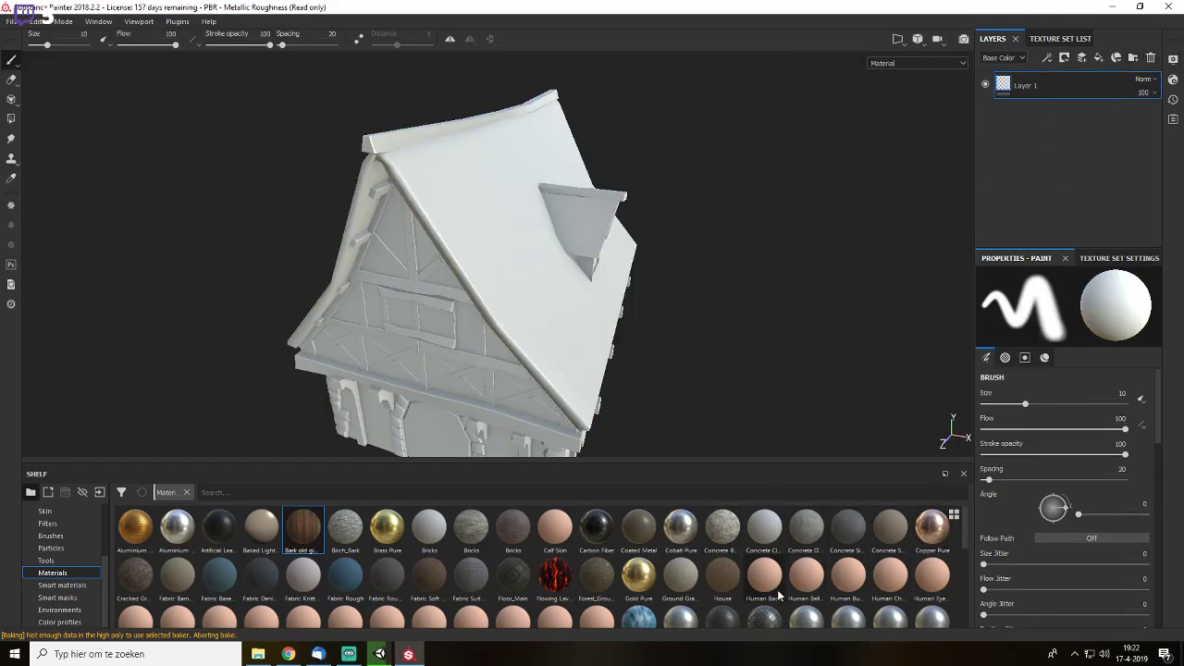
# - Try the House material as a fill layer beneath Layer 1 and delete it again
pyautogui.moveTo(722, 576); pyautogui.dragTo(1055, 194)
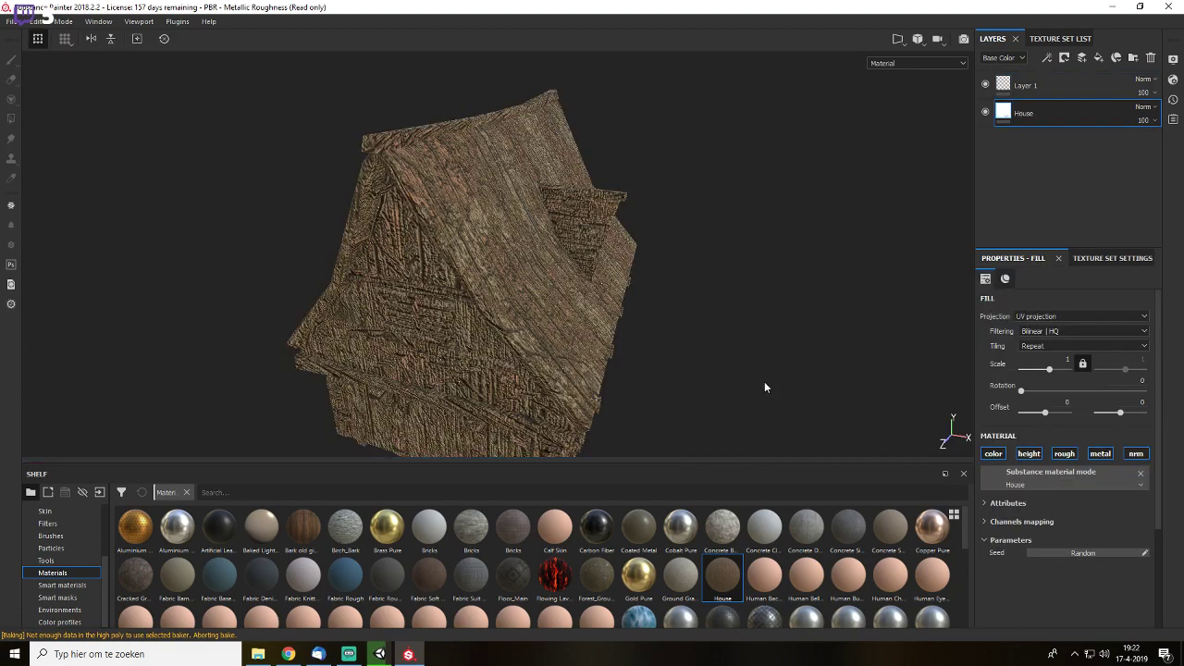
pyautogui.keyDown('alt'); pyautogui.moveTo(764, 386); pyautogui.dragTo(879, 222); pyautogui.keyUp('alt')
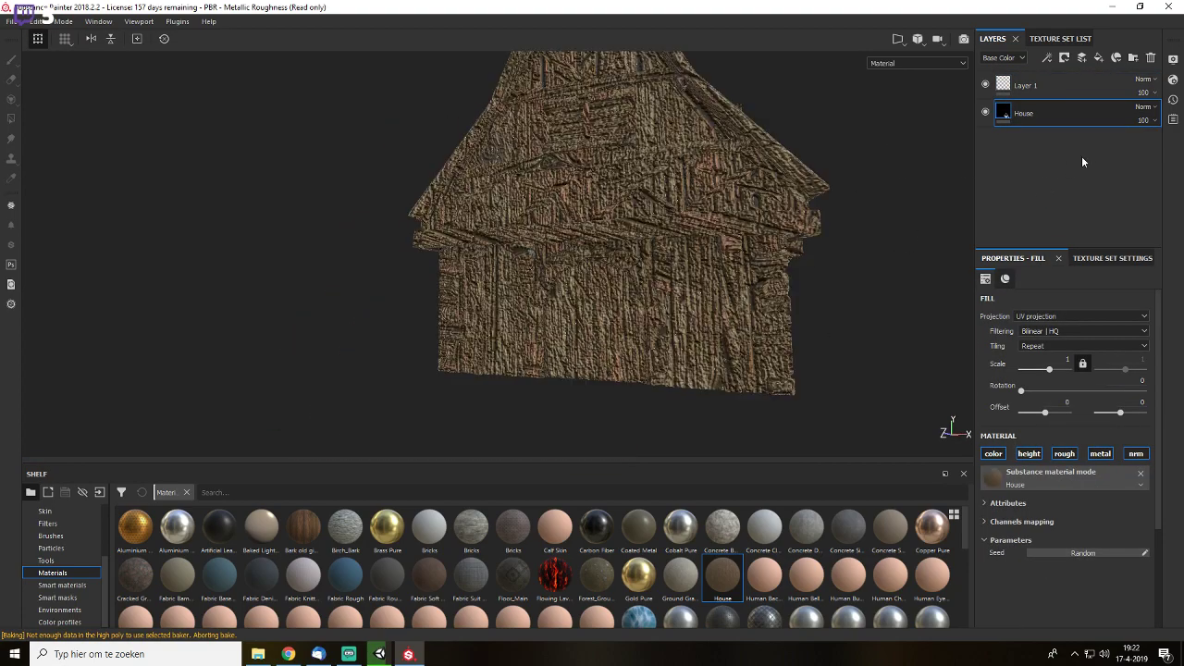
pyautogui.click(1151, 58)
# - Try the Tree Bark material as a fill layer with its scale at 15.37, and delete the layer
pyautogui.moveTo(965, 543); pyautogui.dragTo(968, 622)
pyautogui.moveTo(848, 555); pyautogui.dragTo(1008, 222)
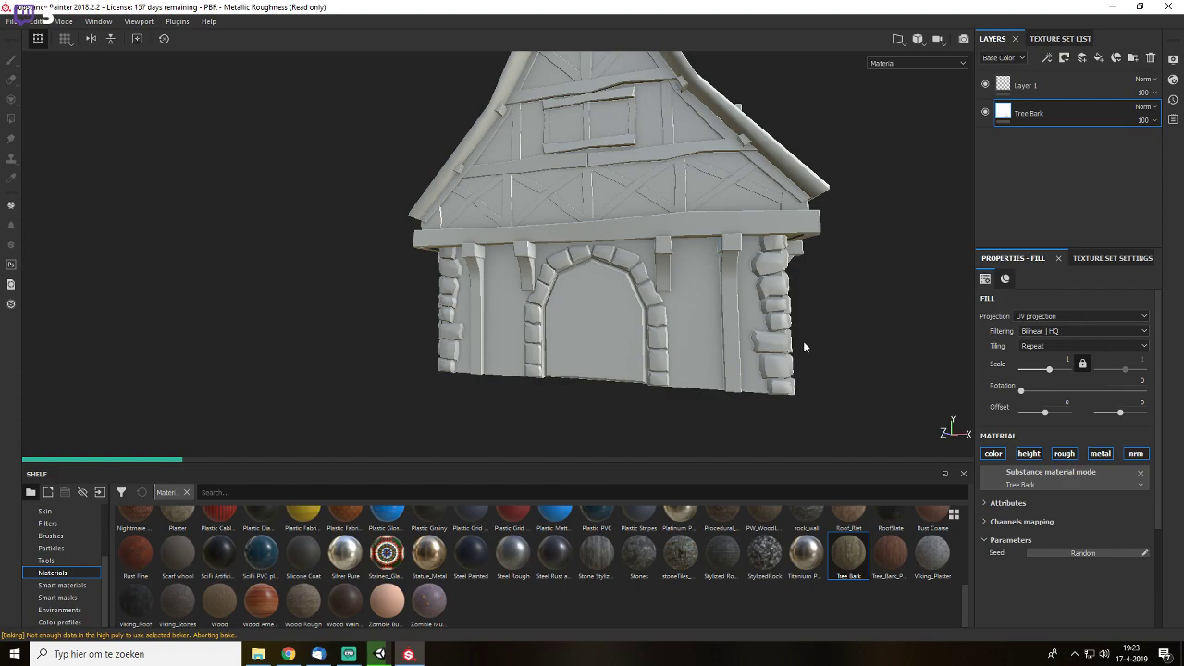
pyautogui.keyDown('alt'); pyautogui.moveTo(803, 342); pyautogui.dragTo(805, 337); pyautogui.keyUp('alt')
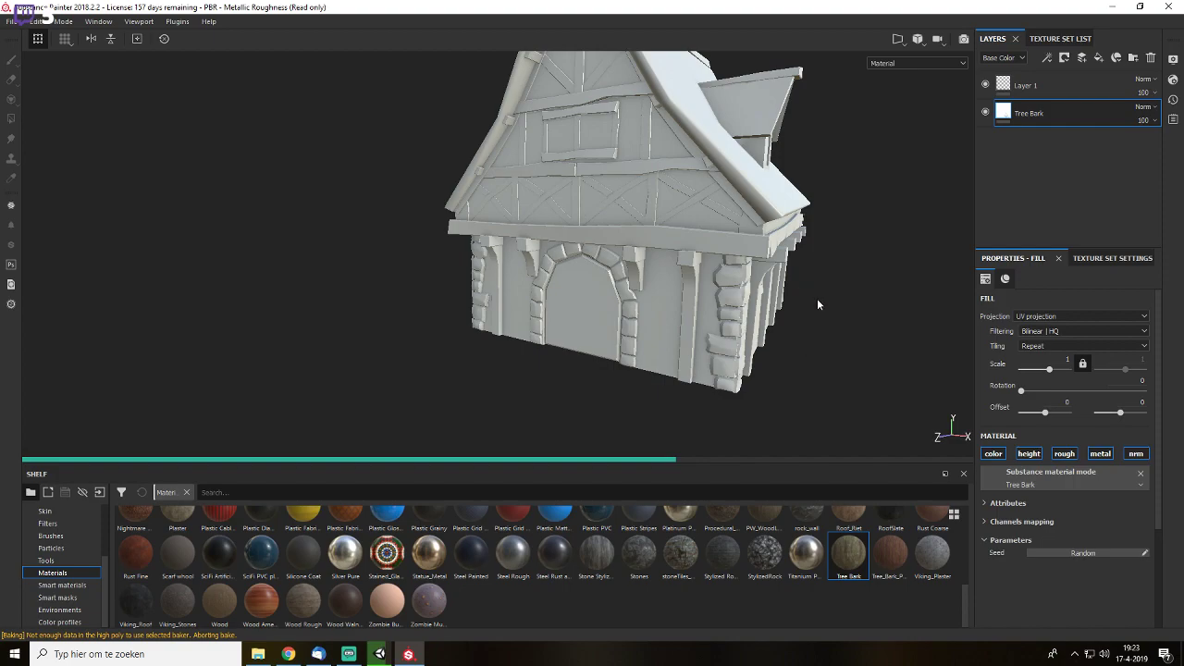
pyautogui.keyDown('alt'); pyautogui.moveTo(839, 295); pyautogui.dragTo(833, 351); pyautogui.keyUp('alt')
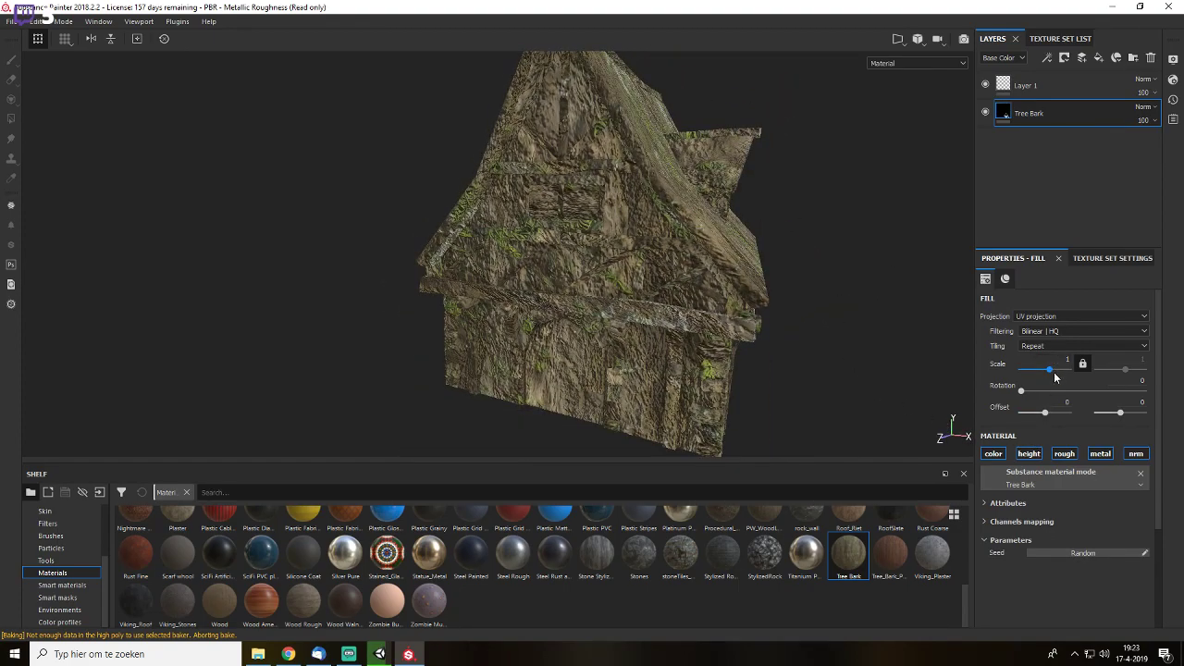
pyautogui.moveTo(1055, 373); pyautogui.dragTo(1056, 370)
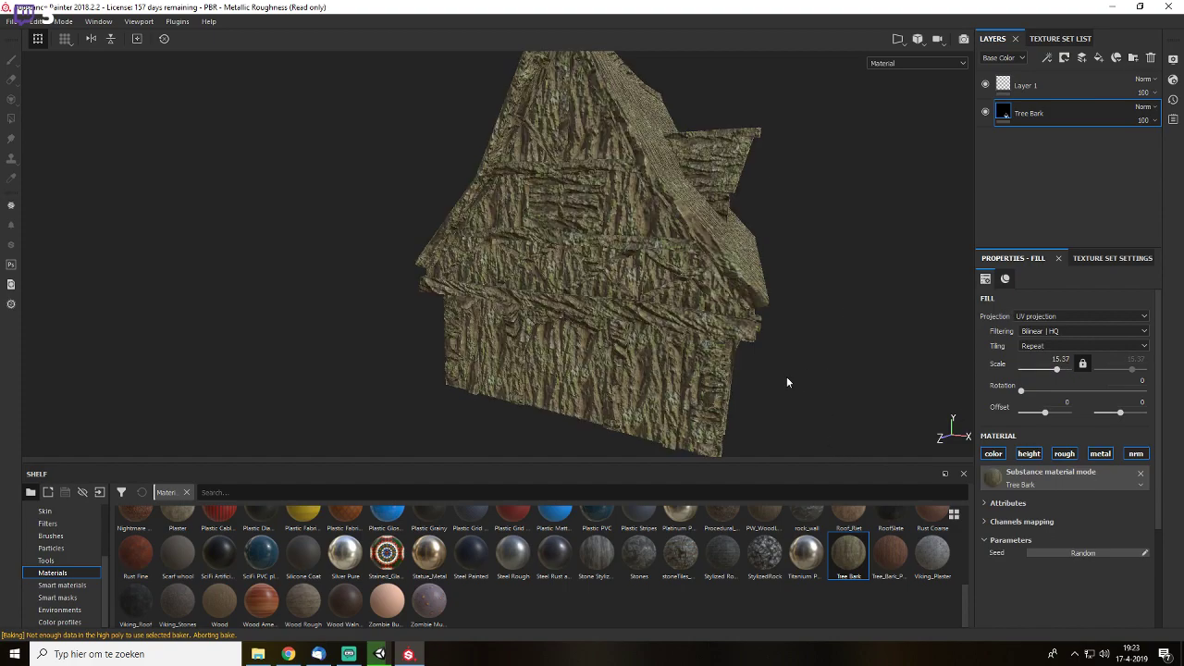
pyautogui.keyDown('alt'); pyautogui.moveTo(789, 343); pyautogui.dragTo(773, 250); pyautogui.keyUp('alt')
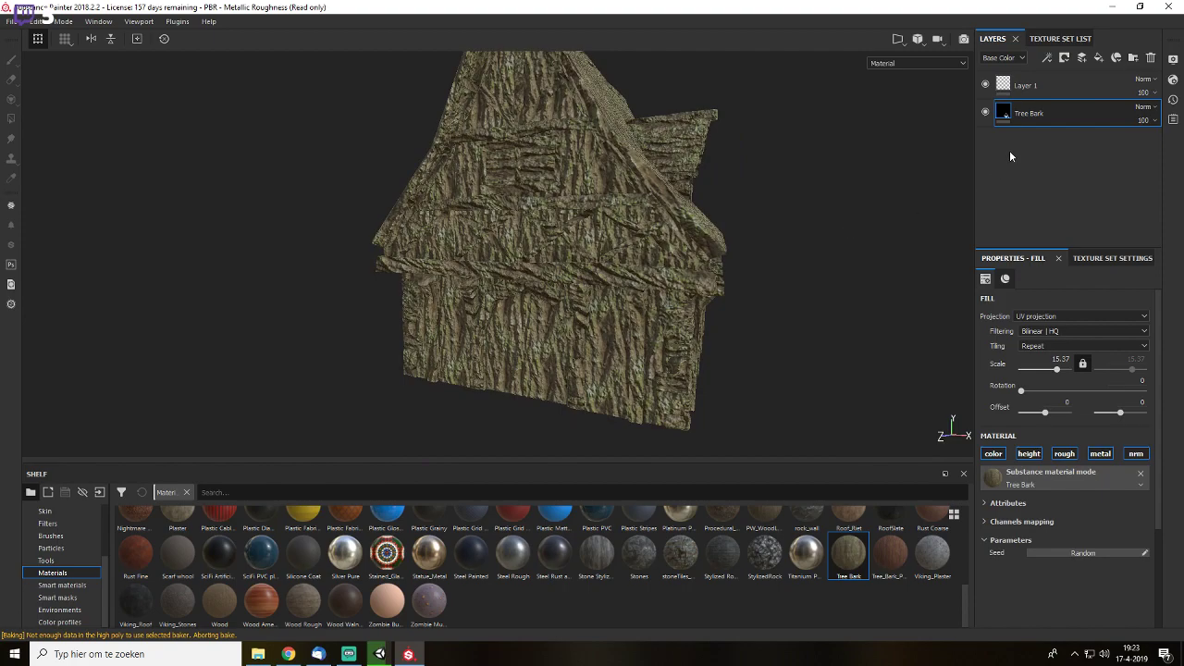
pyautogui.click(1150, 57)
# - Add the Tree_Bark_Practice material as a fill layer beneath Layer 1 and set its scale to 20.91
pyautogui.moveTo(886, 554); pyautogui.dragTo(1055, 203)
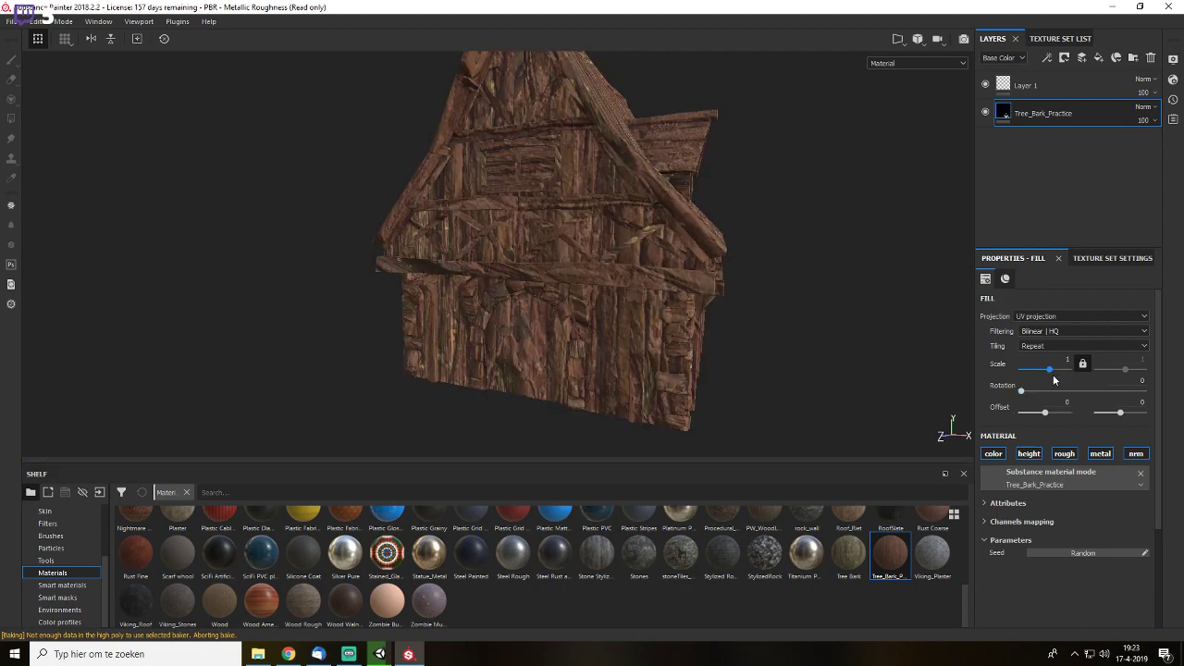
pyautogui.moveTo(1053, 376); pyautogui.dragTo(1056, 372)
pyautogui.keyDown('alt'); pyautogui.moveTo(838, 335); pyautogui.dragTo(796, 320); pyautogui.keyUp('alt')
pyautogui.keyDown('alt'); pyautogui.moveTo(797, 320); pyautogui.dragTo(732, 418, button='middle'); pyautogui.keyUp('alt')
pyautogui.scroll(3, 732, 418)
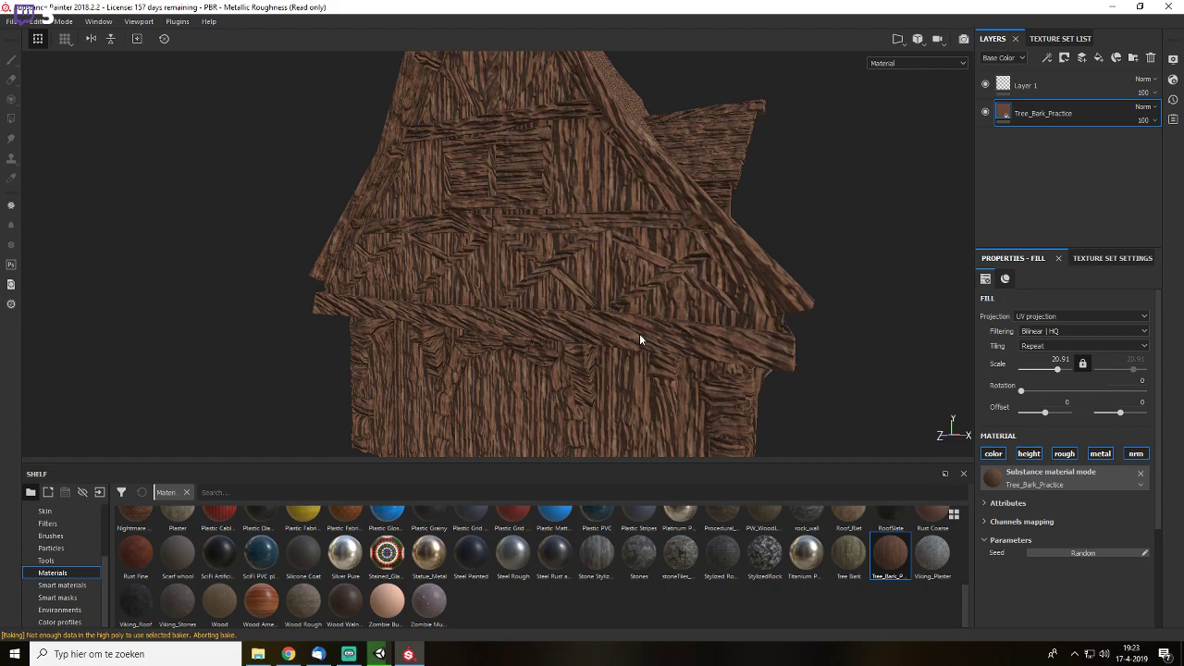
pyautogui.keyDown('alt'); pyautogui.moveTo(639, 340); pyautogui.dragTo(733, 233); pyautogui.keyUp('alt')
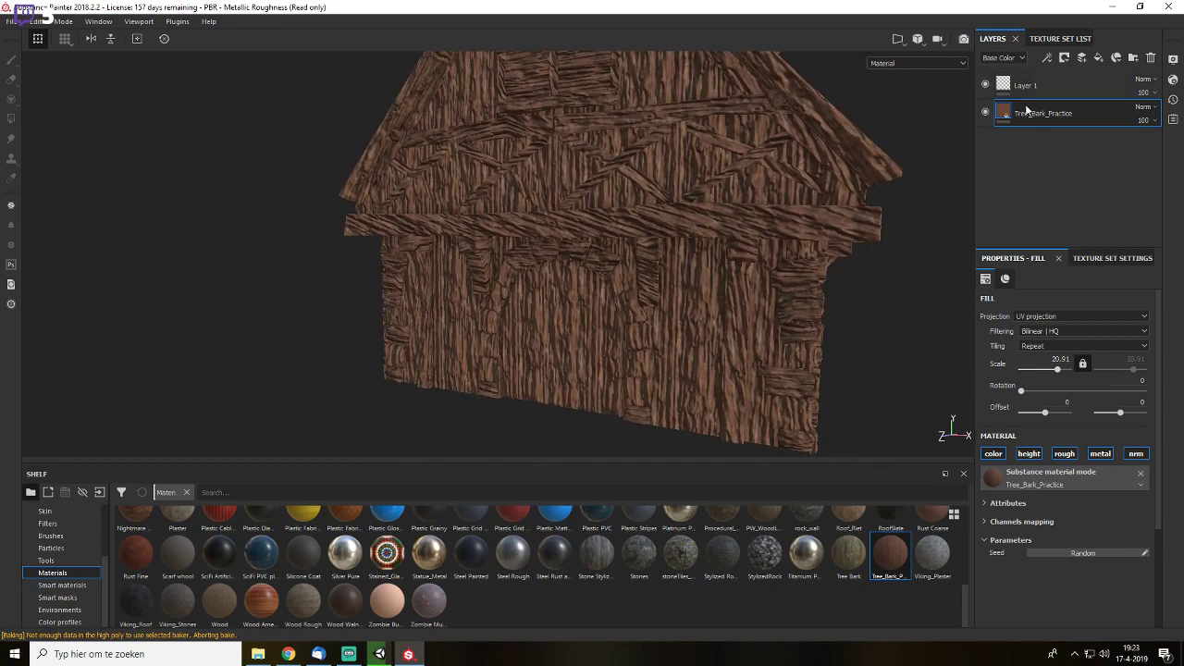
# - Add a black mask to the Tree_Bark_Practice fill layer
pyautogui.click(1064, 59)
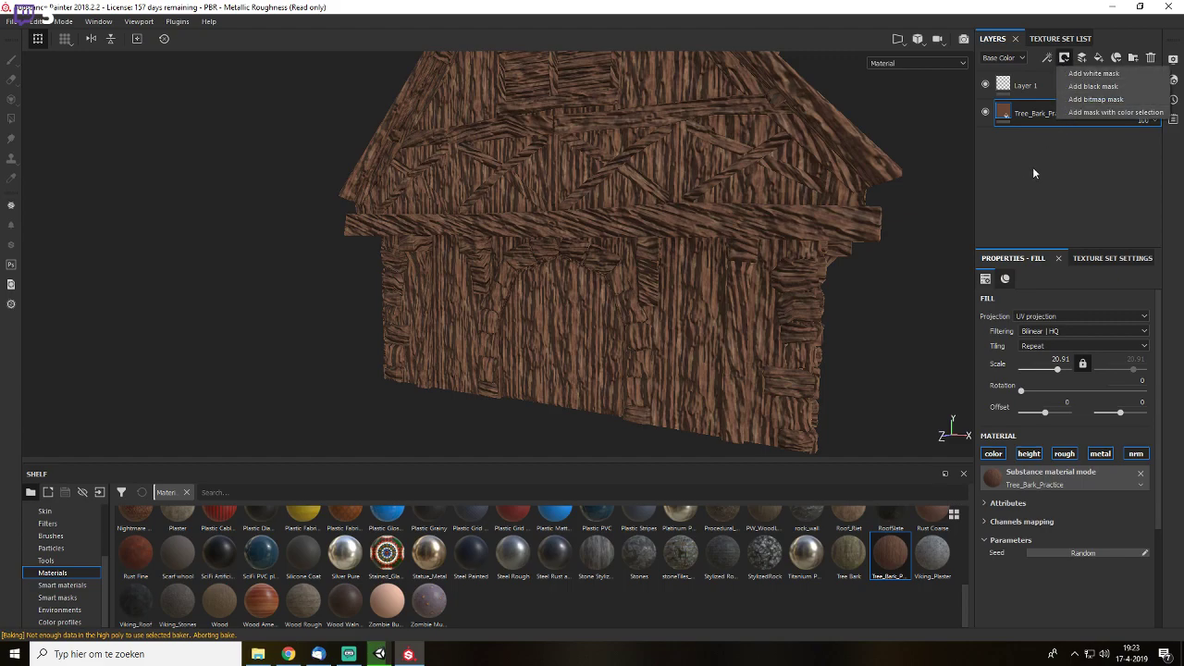
pyautogui.click(1065, 59)
pyautogui.click(1066, 59)
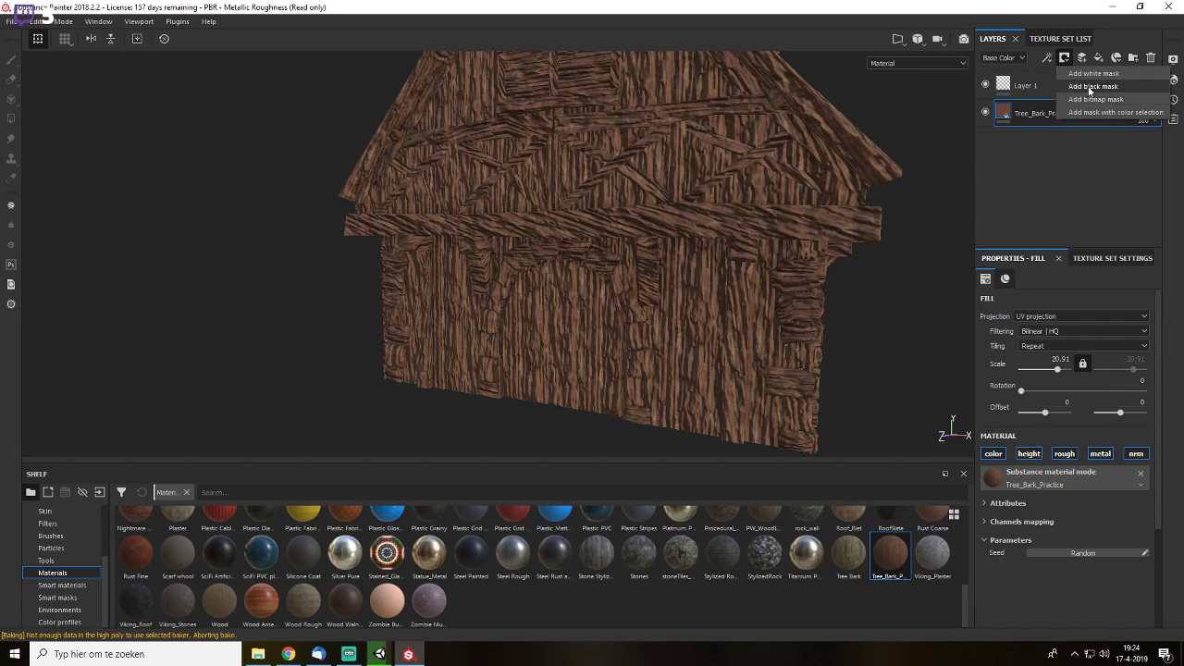
pyautogui.click(1091, 86)
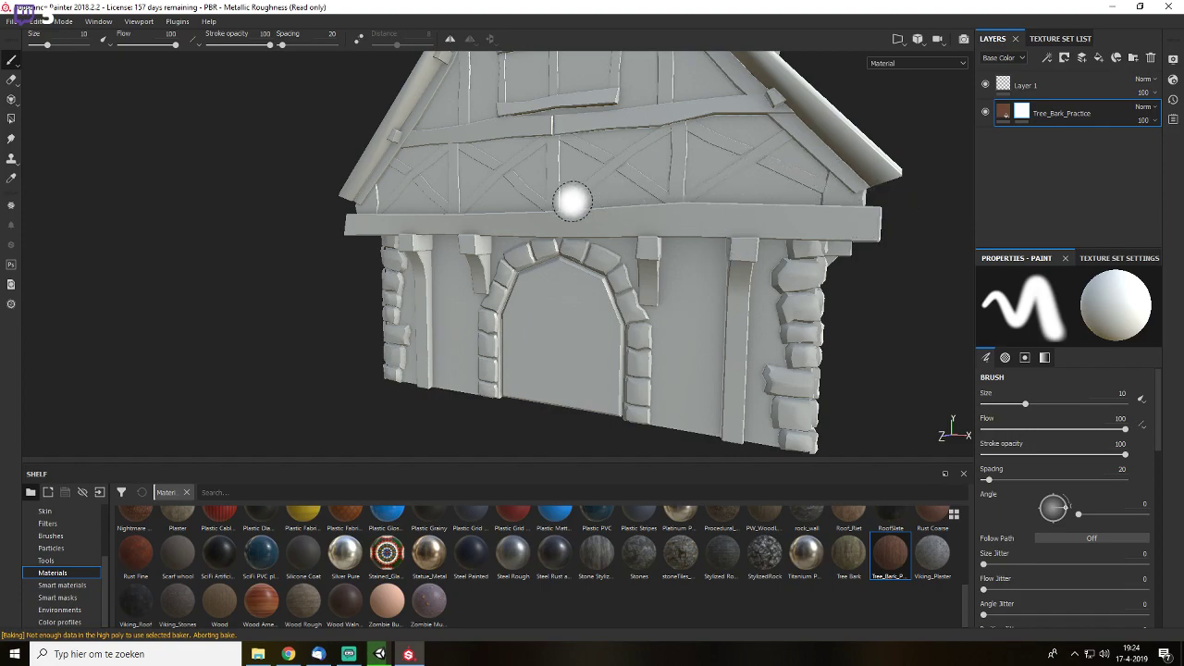
# - Paint white on the Tree_Bark_Practice mask across the beam and wall above the arched doorway, and undo the last stroke
pyautogui.keyDown('alt'); pyautogui.moveTo(592, 180); pyautogui.dragTo(524, 243); pyautogui.keyUp('alt')
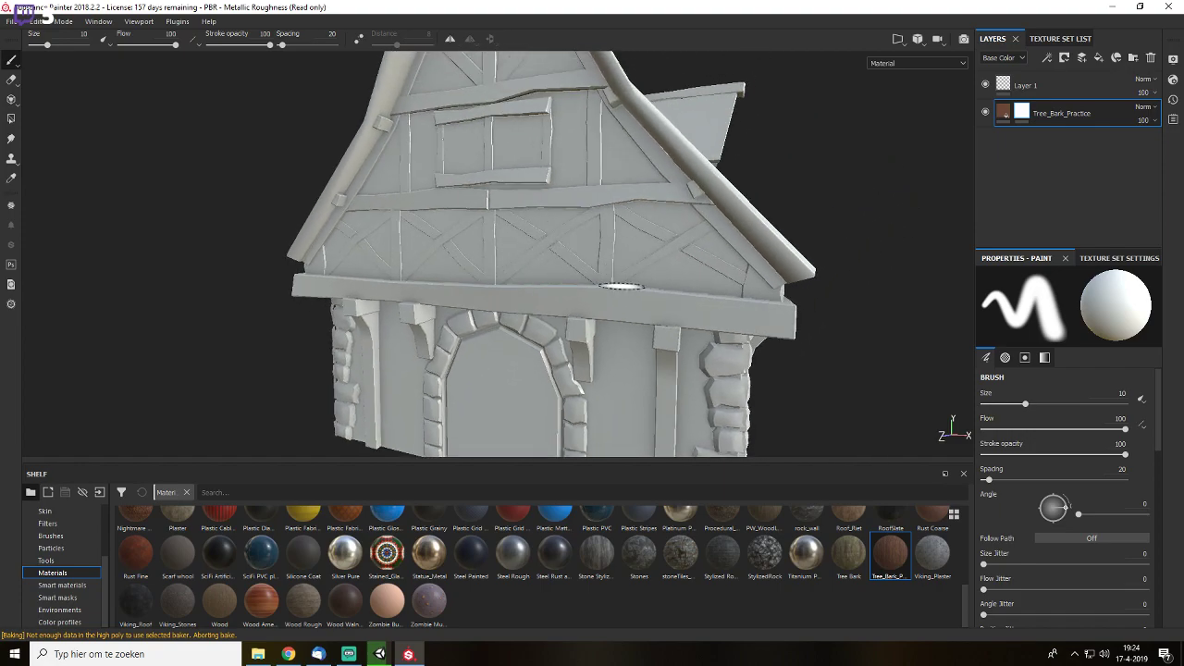
pyautogui.moveTo(602, 299)
pyautogui.mouseDown()
pyautogui.moveTo(517, 310)
pyautogui.moveTo(467, 305)
pyautogui.moveTo(446, 284)
pyautogui.moveTo(405, 289)
pyautogui.moveTo(523, 268)
pyautogui.moveTo(533, 287)
pyautogui.moveTo(566, 265)
pyautogui.mouseUp()
pyautogui.moveTo(589, 222); pyautogui.dragTo(553, 259)
pyautogui.keyDown('alt'); pyautogui.moveTo(556, 260); pyautogui.dragTo(629, 173, button='middle'); pyautogui.keyUp('alt')
pyautogui.hotkey('ctrl', 'z')
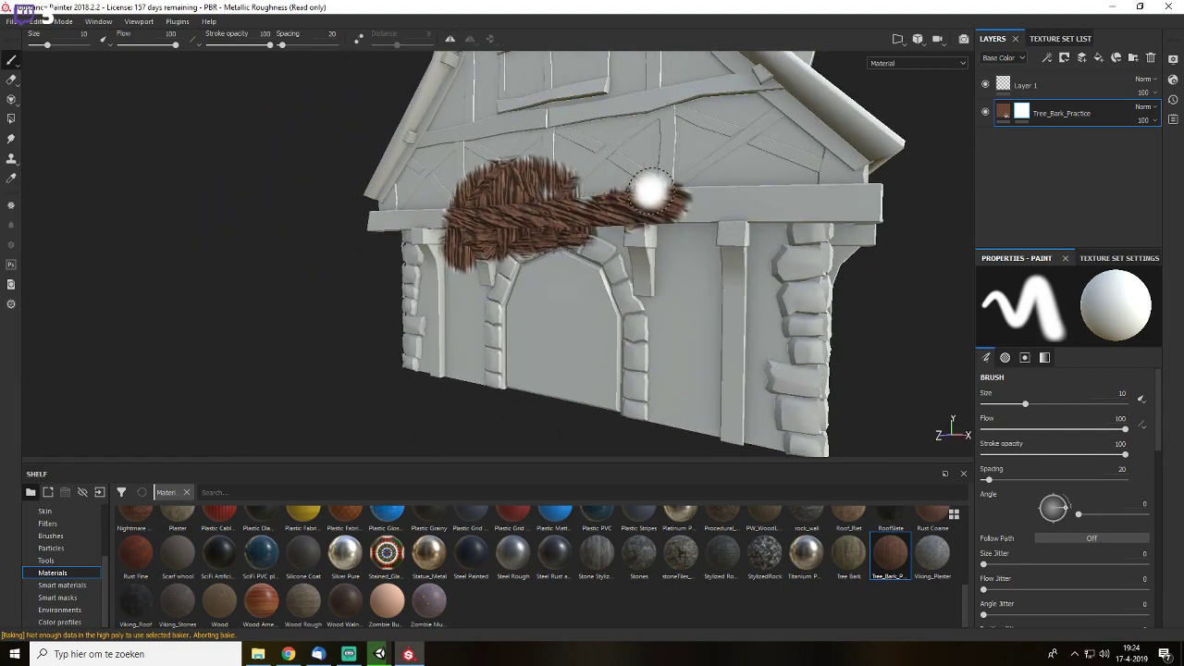
# - Undo the remaining brush stroke on the Tree_Bark_Practice mask and switch to the Polygon Fill tool in triangle mode
pyautogui.hotkey('ctrl', 'z')
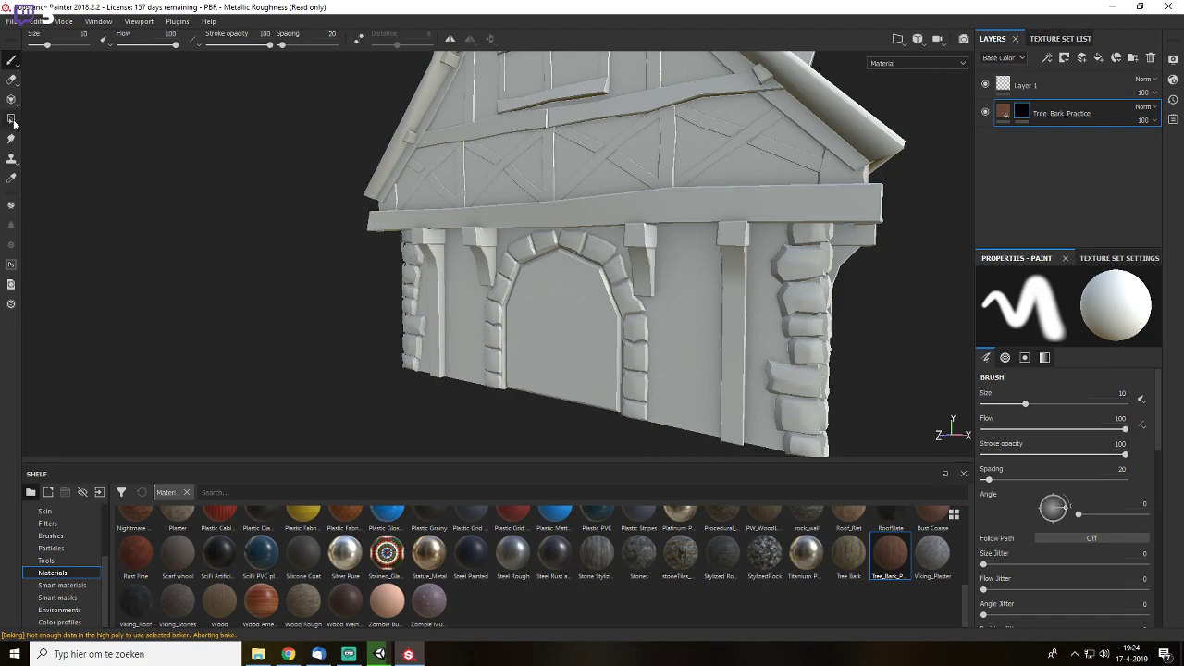
pyautogui.click(11, 119)
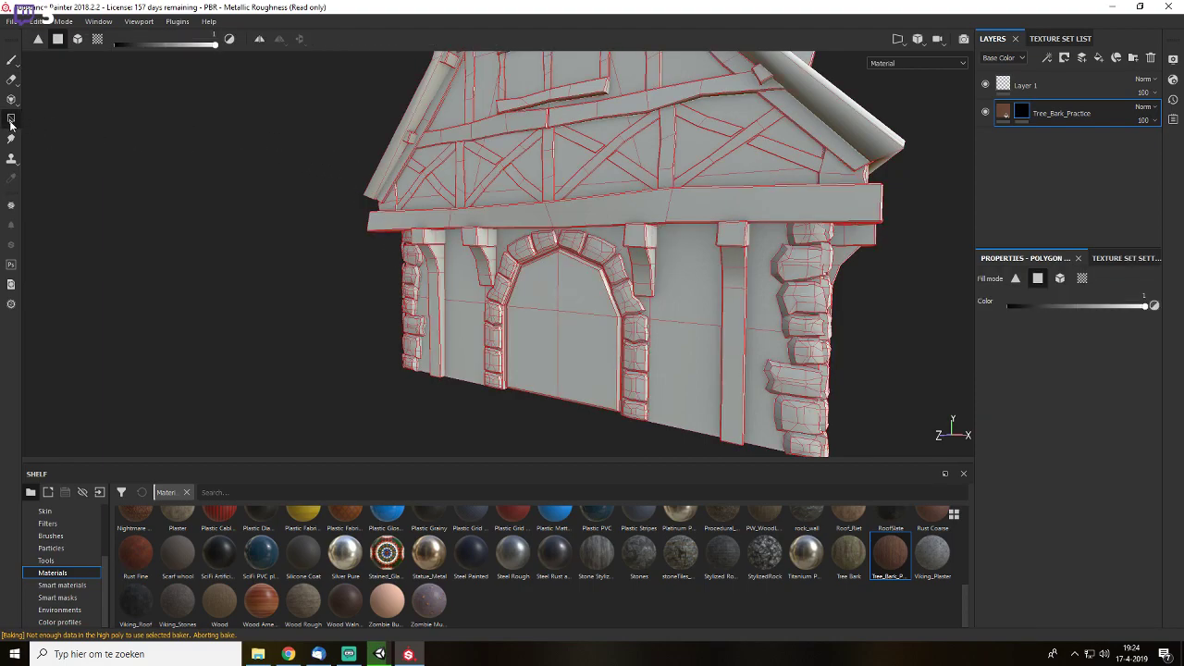
pyautogui.click(1015, 279)
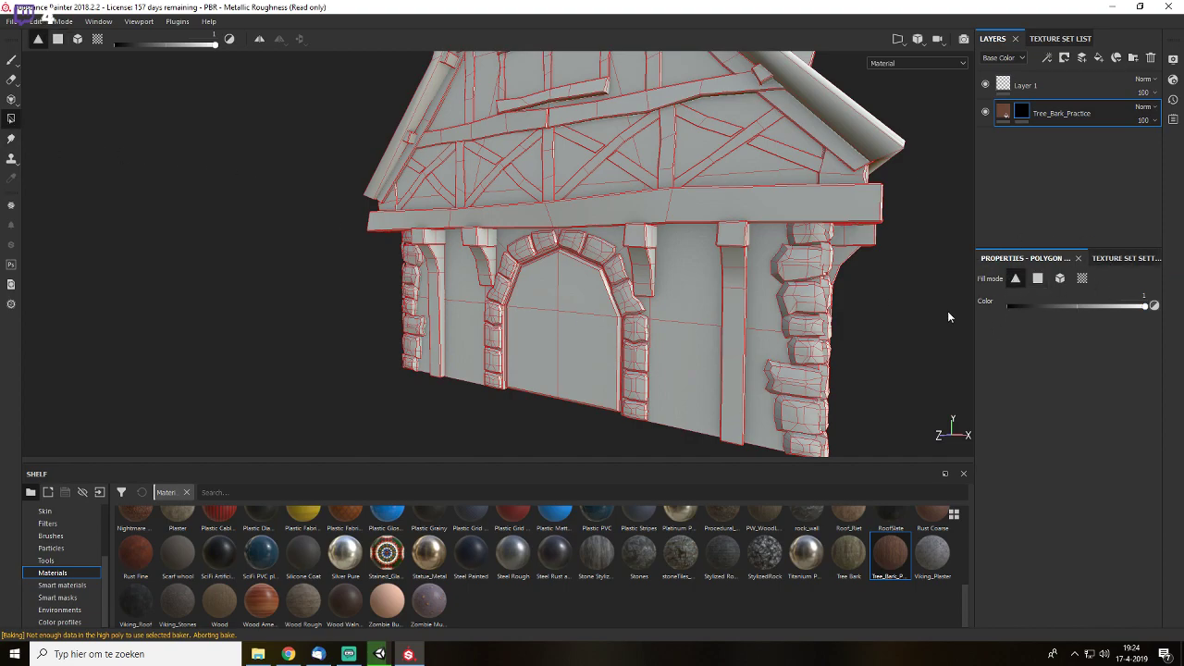
# - Try filling the horizontal beam above the arch on the bark mask in polygon and mesh fill modes, undoing each fill
pyautogui.click(1037, 278)
pyautogui.click(818, 220)
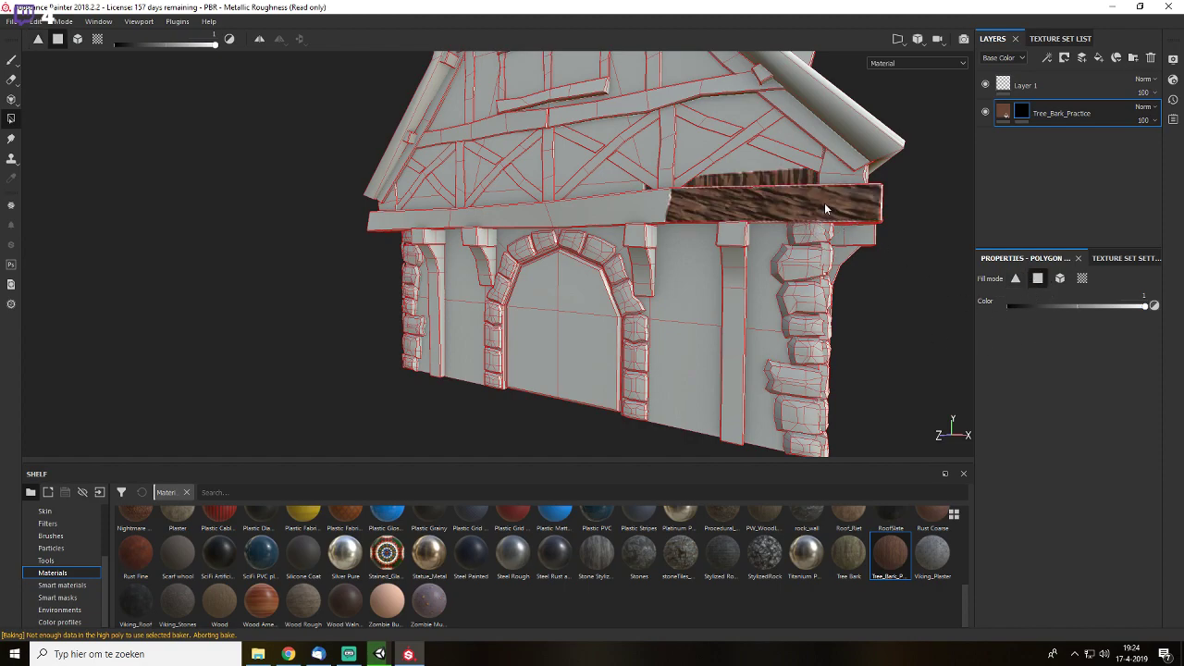
pyautogui.keyDown('alt'); pyautogui.moveTo(836, 221); pyautogui.dragTo(873, 275); pyautogui.keyUp('alt')
pyautogui.hotkey('ctrl', 'z')
pyautogui.click(1059, 278)
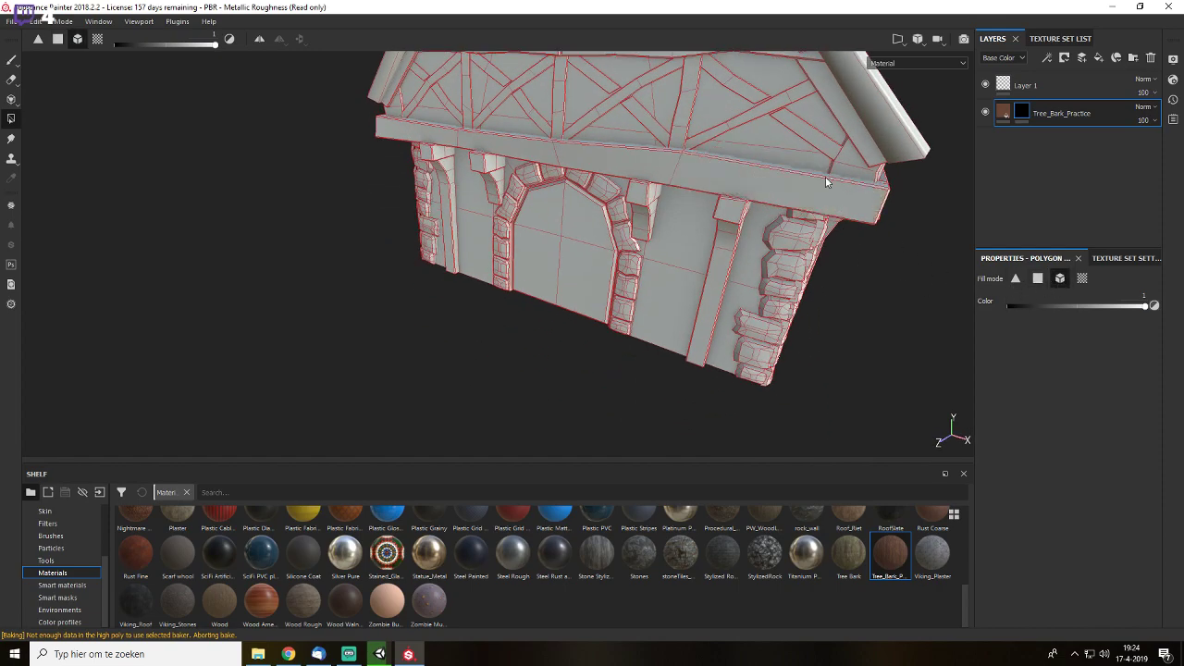
pyautogui.click(837, 199)
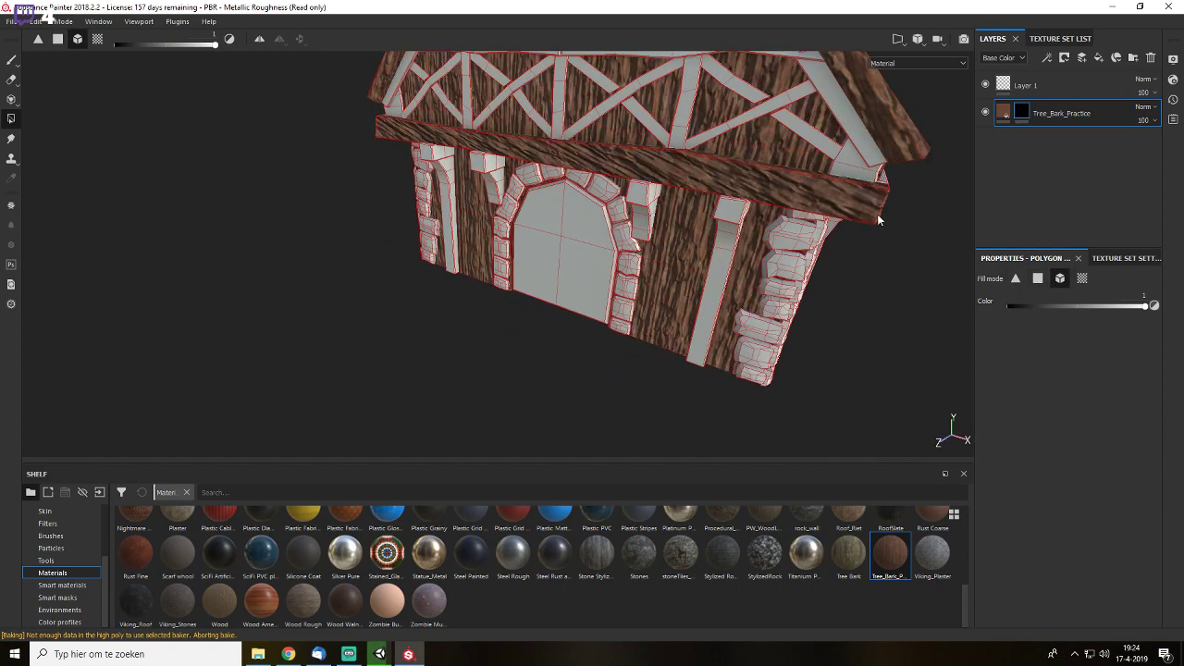
pyautogui.hotkey('ctrl', 'z')
# - Fill the main horizontal beam above the arched doorway on the bark mask using UV chunk fill mode, undoing the mistaken first fill
pyautogui.click(1082, 279)
pyautogui.keyDown('alt'); pyautogui.moveTo(805, 201); pyautogui.dragTo(727, 291); pyautogui.keyUp('alt')
pyautogui.click(766, 272)
pyautogui.hotkey('ctrl', 'z')
pyautogui.click(800, 272)
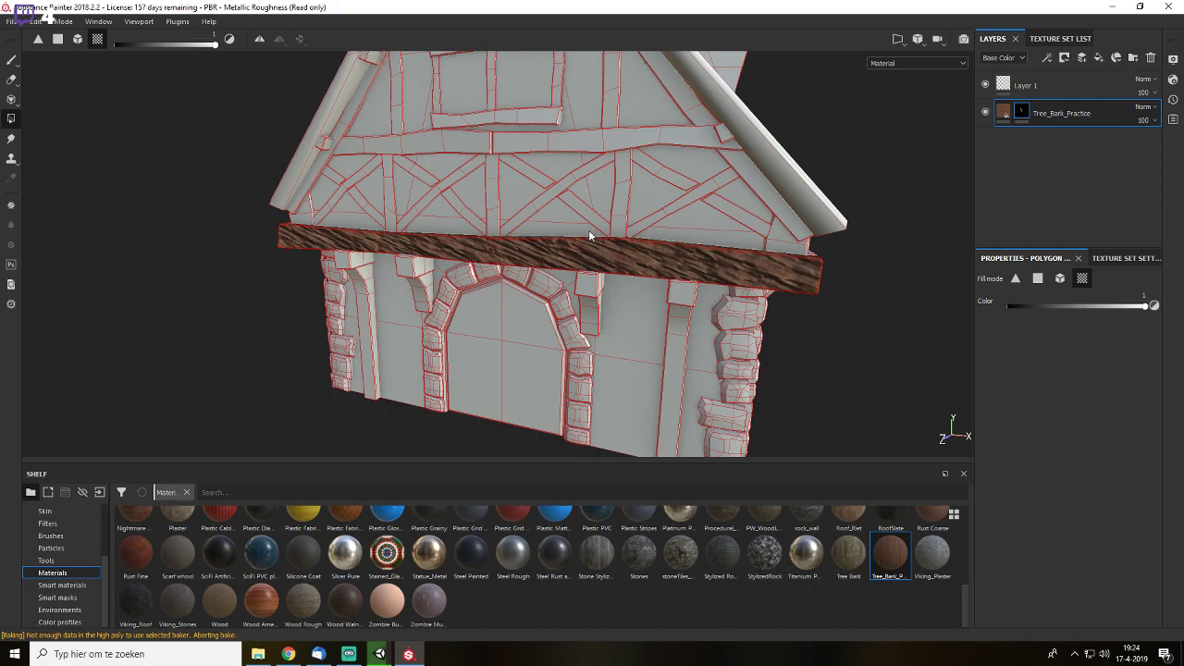
# - Compare the filled beam on the 3D model with its UV island in the split and 2D-only views
pyautogui.press('F1')
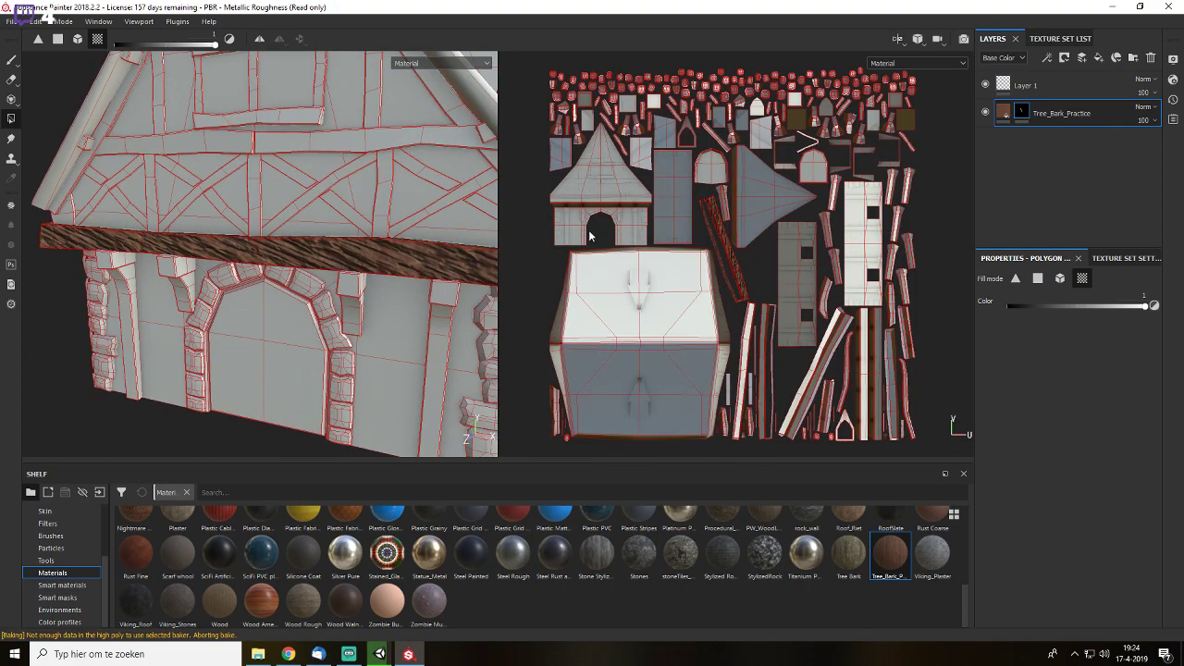
pyautogui.press('F2')
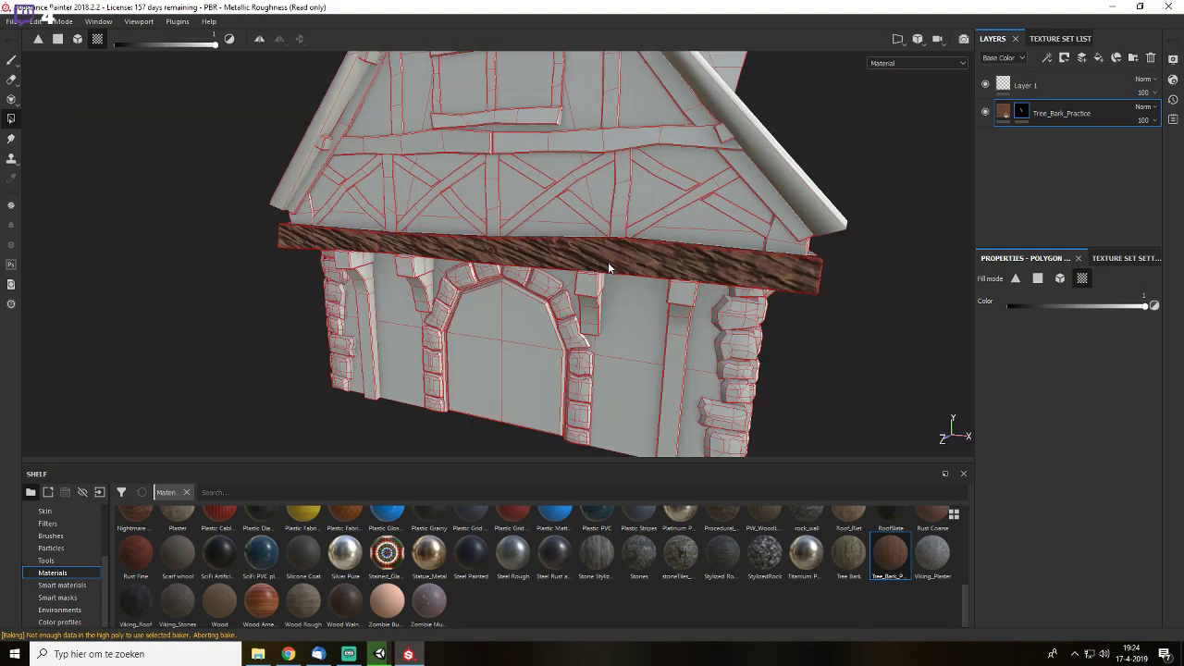
pyautogui.press('F3')
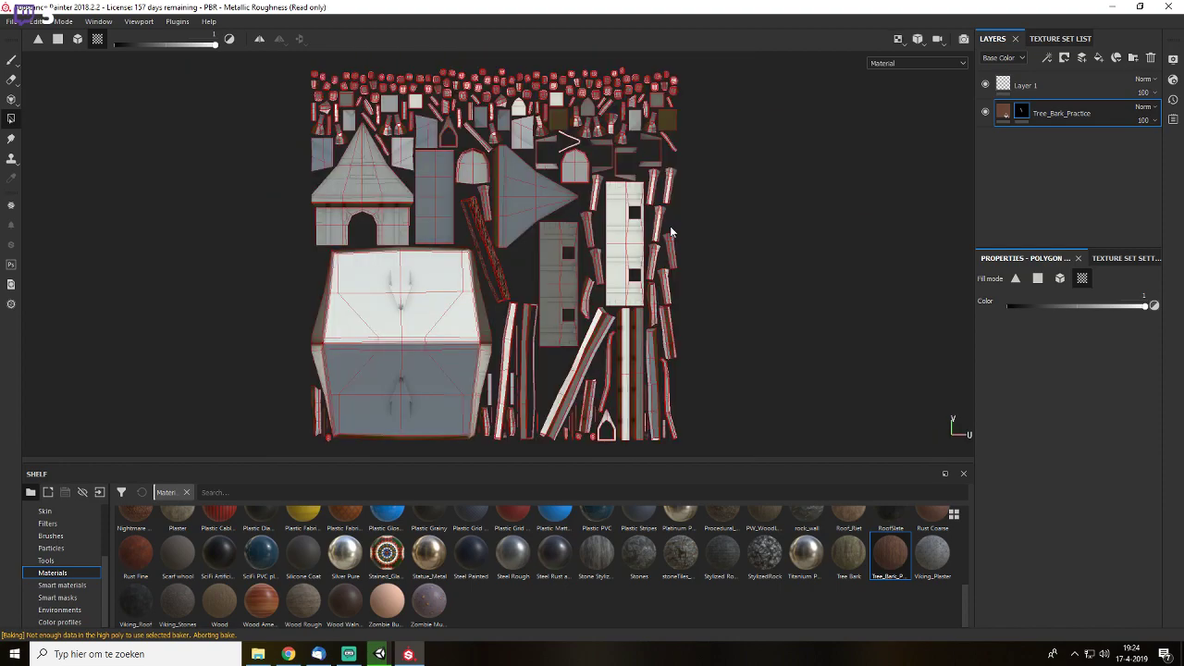
pyautogui.press('F2')
pyautogui.press('F1')
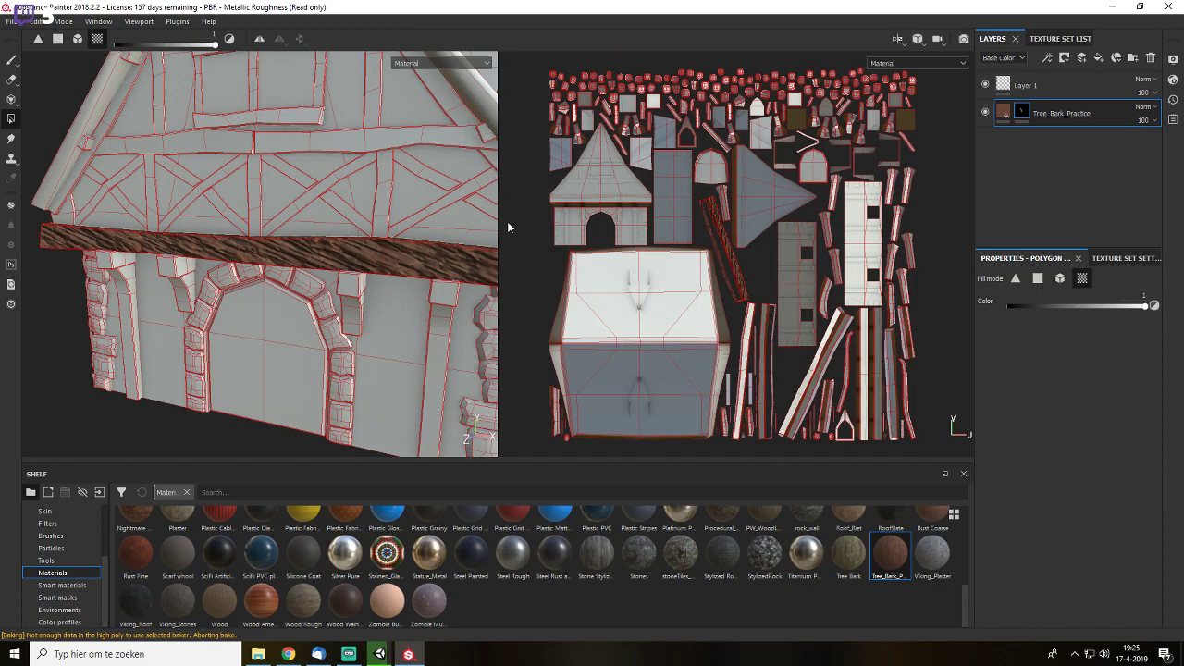
pyautogui.press('F2')
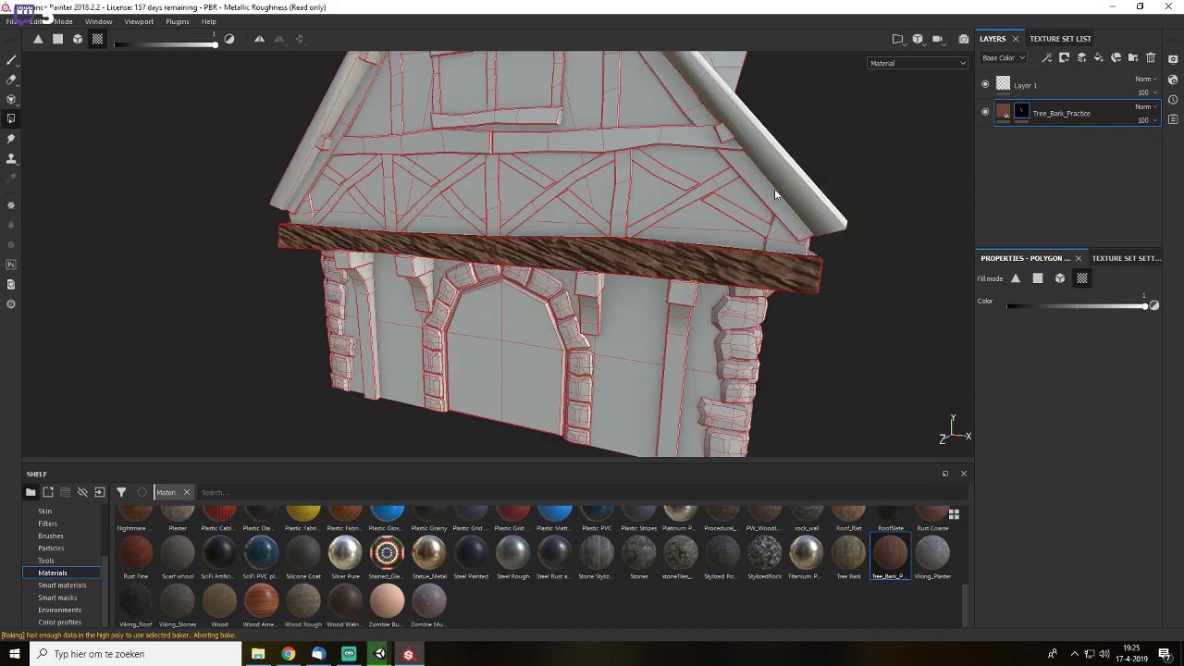
# - Set the Tree_Bark_Practice layer's opacity to 20 in the Height channel
pyautogui.scroll(5, 775, 276)
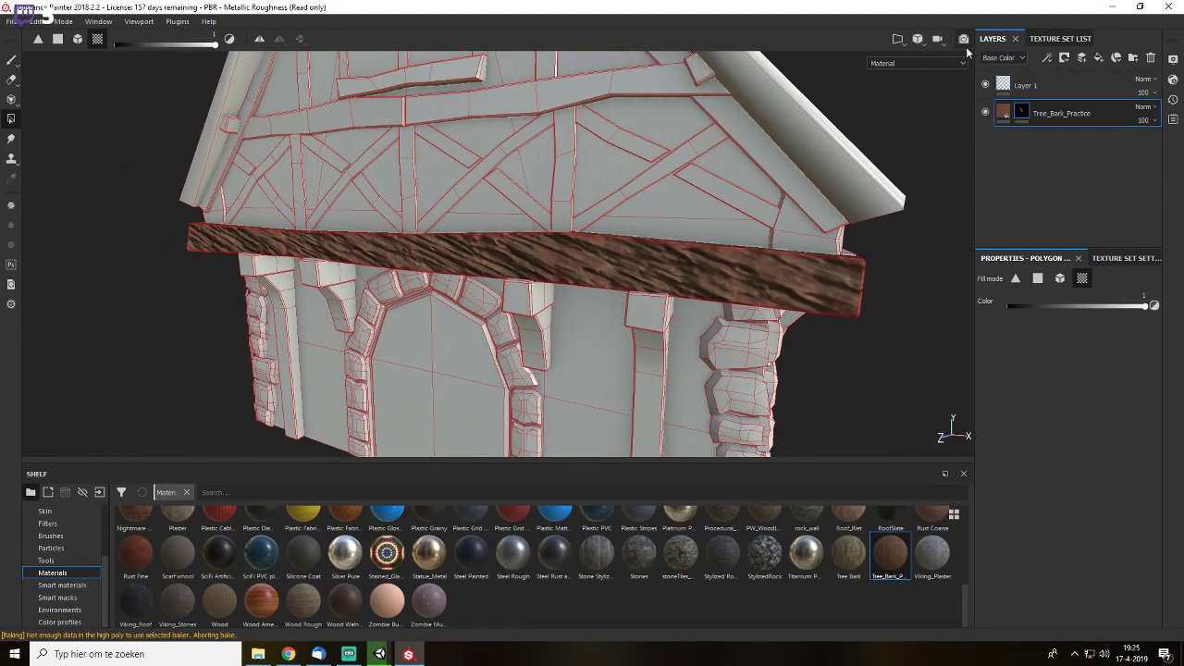
pyautogui.click(1020, 58)
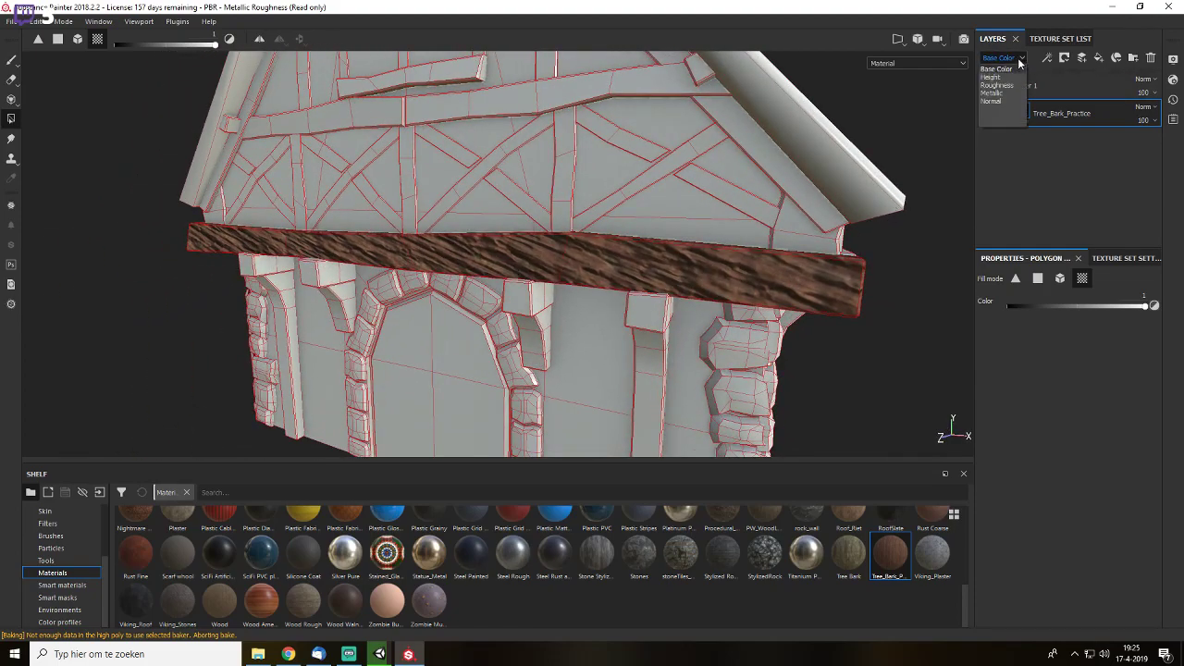
pyautogui.click(995, 63)
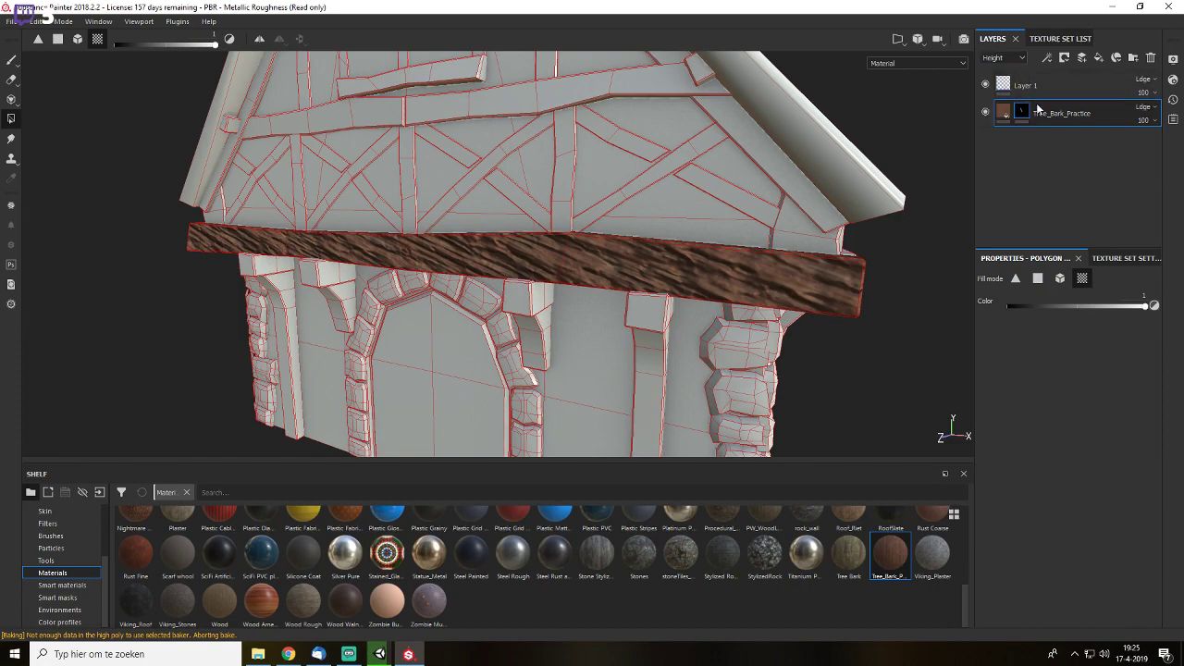
pyautogui.click(1144, 120)
pyautogui.moveTo(1176, 143); pyautogui.dragTo(1135, 149)
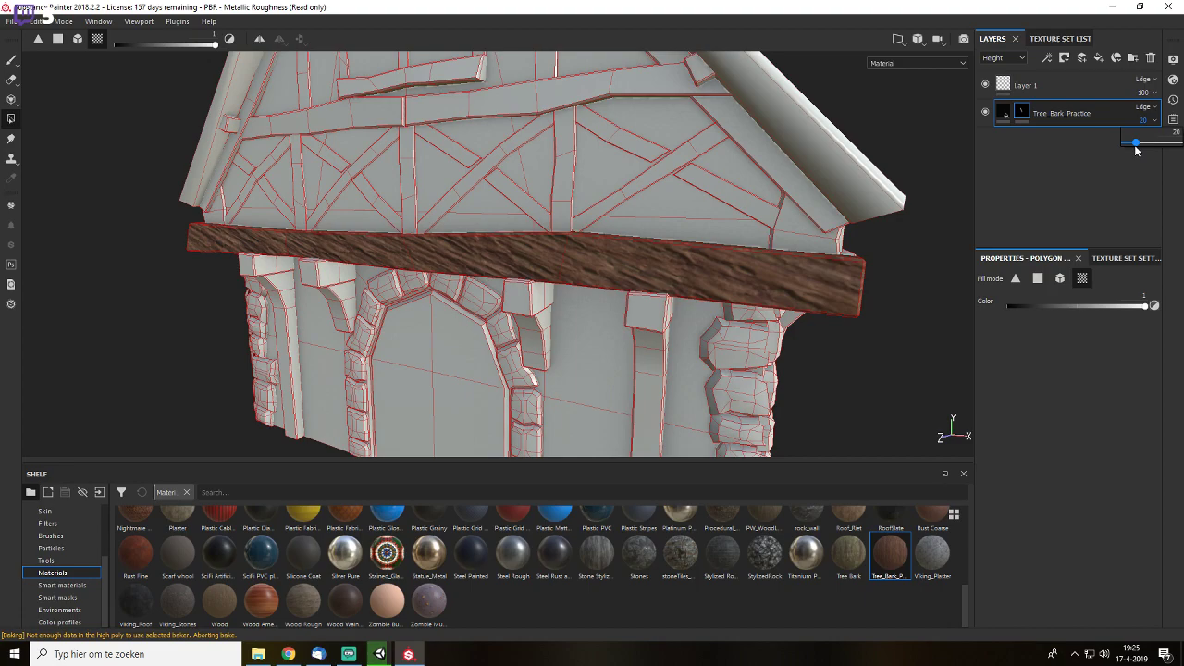
# - Set the Tree_Bark_Practice fill's scale to 31.5 and its rotation to 191.88
pyautogui.click(1004, 112)
pyautogui.moveTo(1049, 370); pyautogui.dragTo(1068, 373)
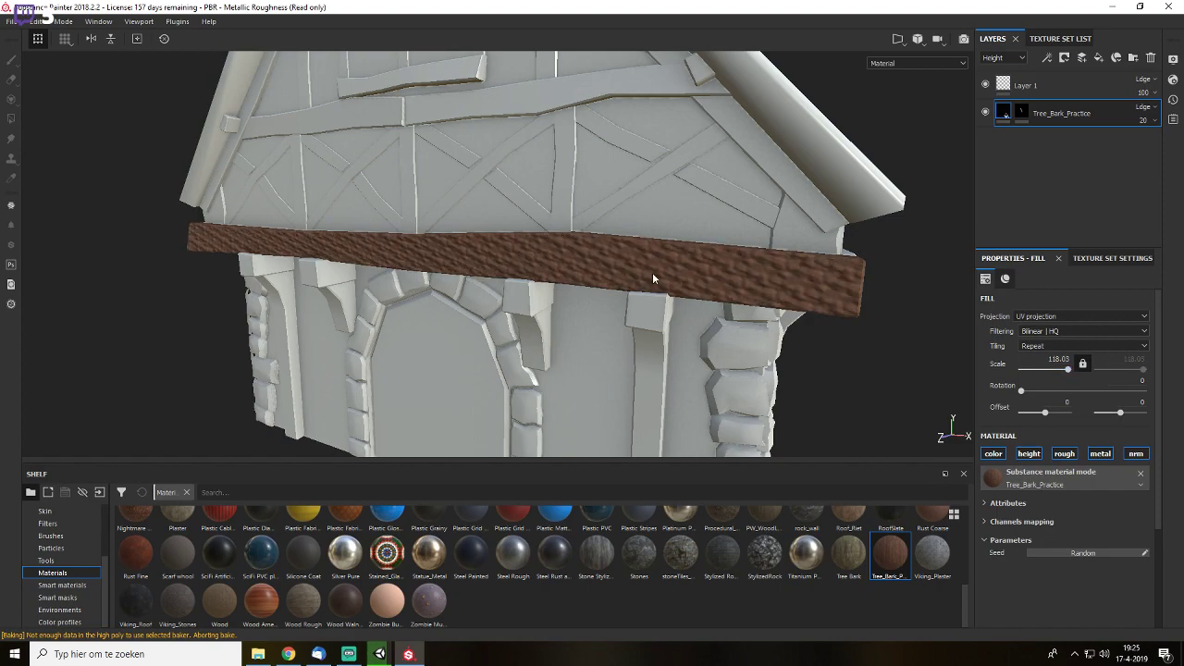
pyautogui.moveTo(1067, 373); pyautogui.dragTo(1059, 370)
pyautogui.keyDown('alt'); pyautogui.moveTo(649, 314); pyautogui.dragTo(716, 307); pyautogui.keyUp('alt')
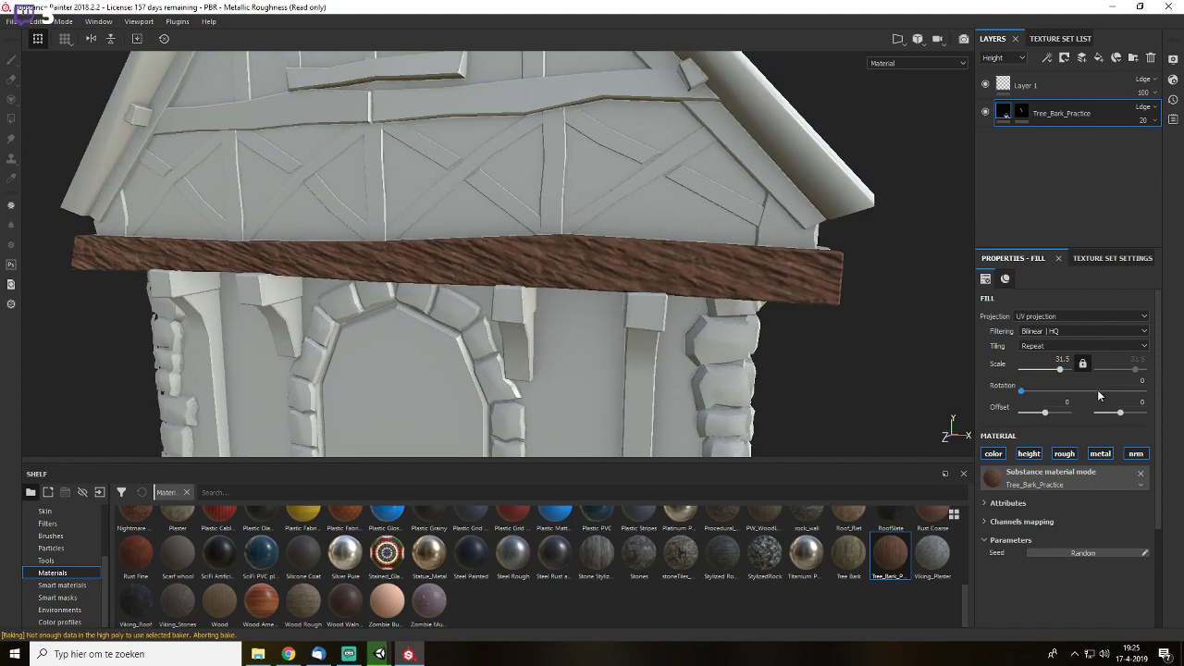
pyautogui.moveTo(1022, 393); pyautogui.dragTo(1043, 412)
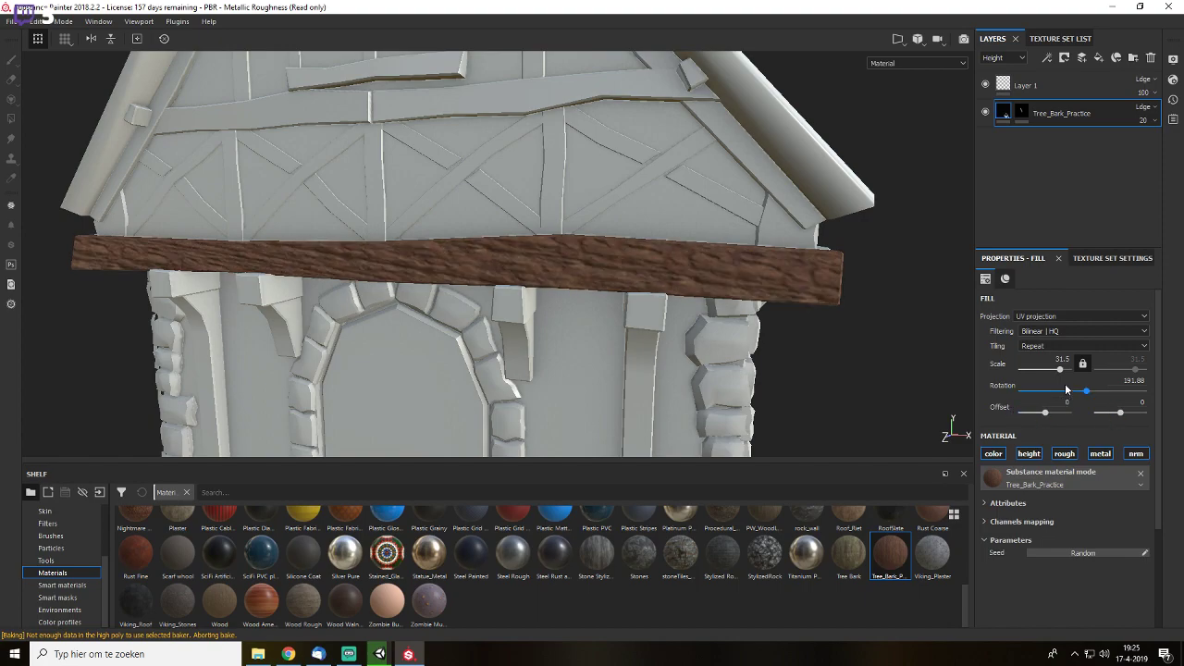
pyautogui.keyDown('alt'); pyautogui.moveTo(833, 309); pyautogui.dragTo(781, 305); pyautogui.keyUp('alt')
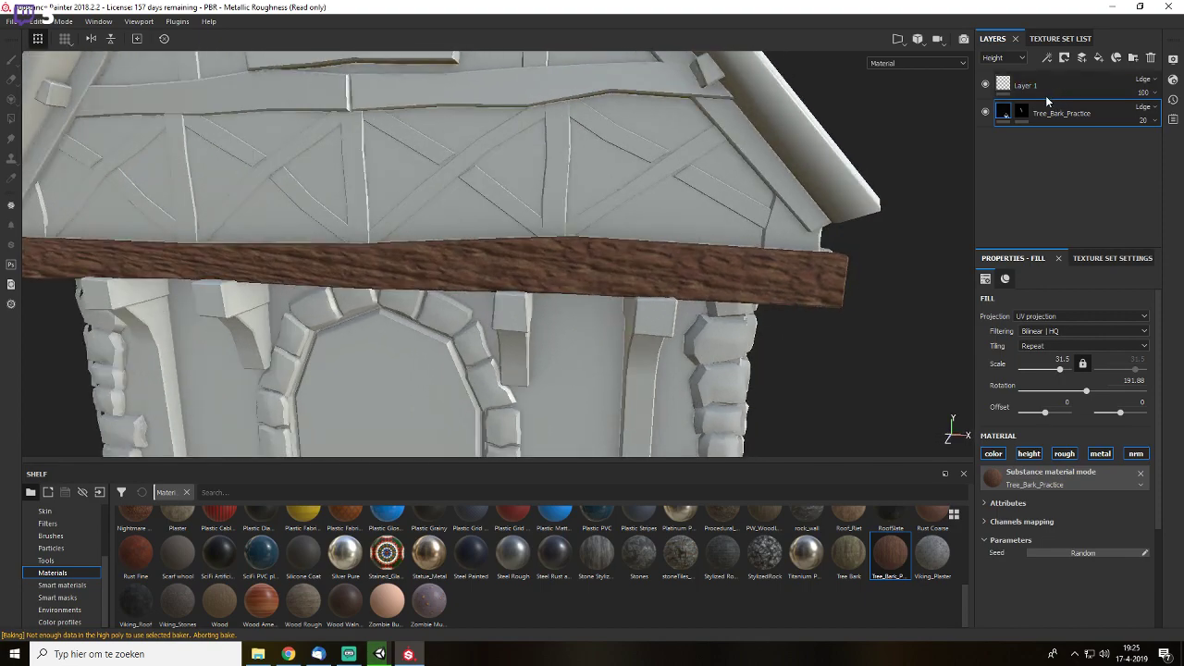
# - Fill the posts, cross braces and upper horizontal beam in the two right-hand bays above the main beam with bark on the mask
pyautogui.click(1021, 111)
pyautogui.press('4')
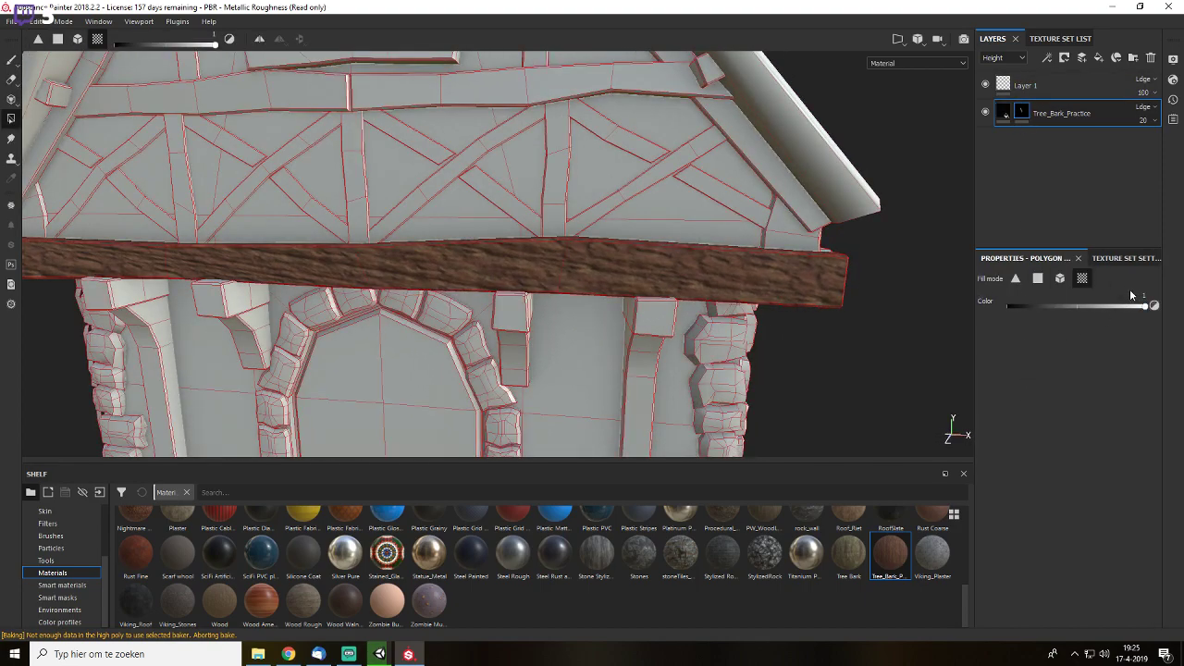
pyautogui.click(588, 220)
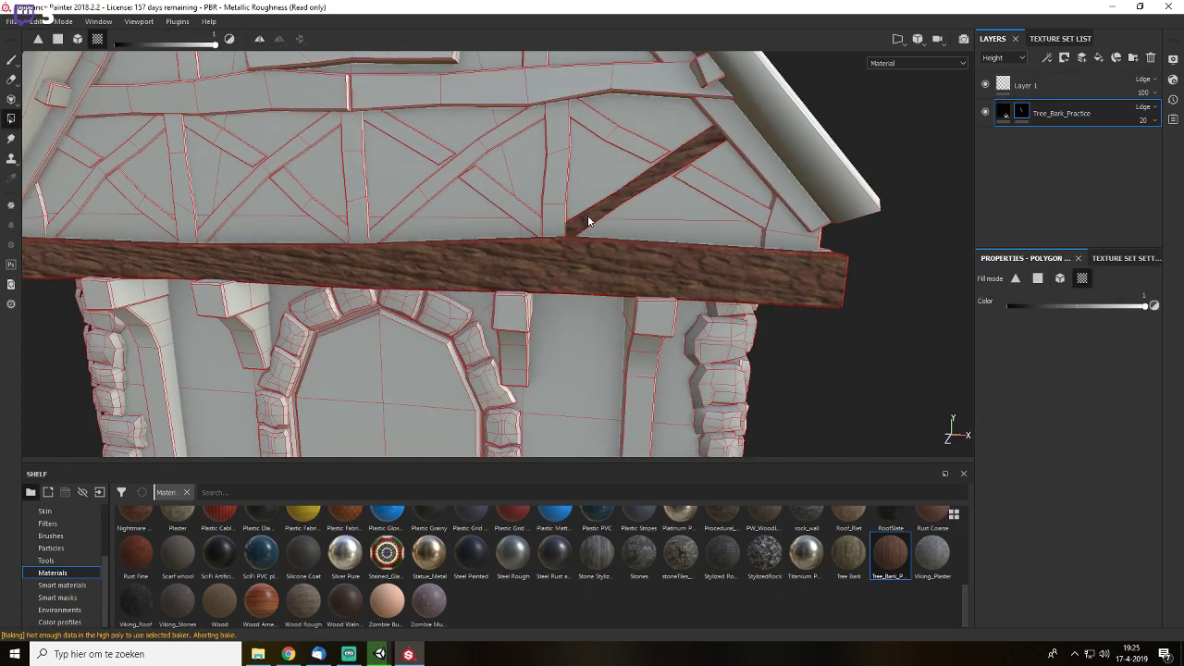
pyautogui.click(560, 178)
pyautogui.click(615, 141)
pyautogui.click(542, 101)
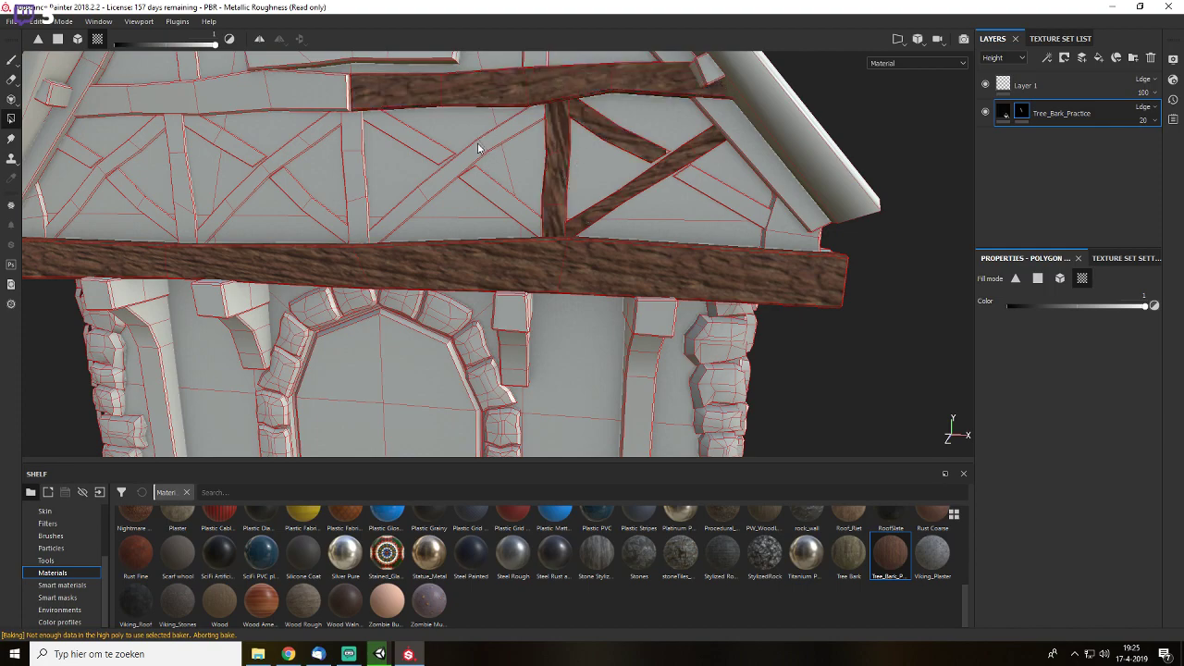
pyautogui.click(484, 190)
pyautogui.click(359, 164)
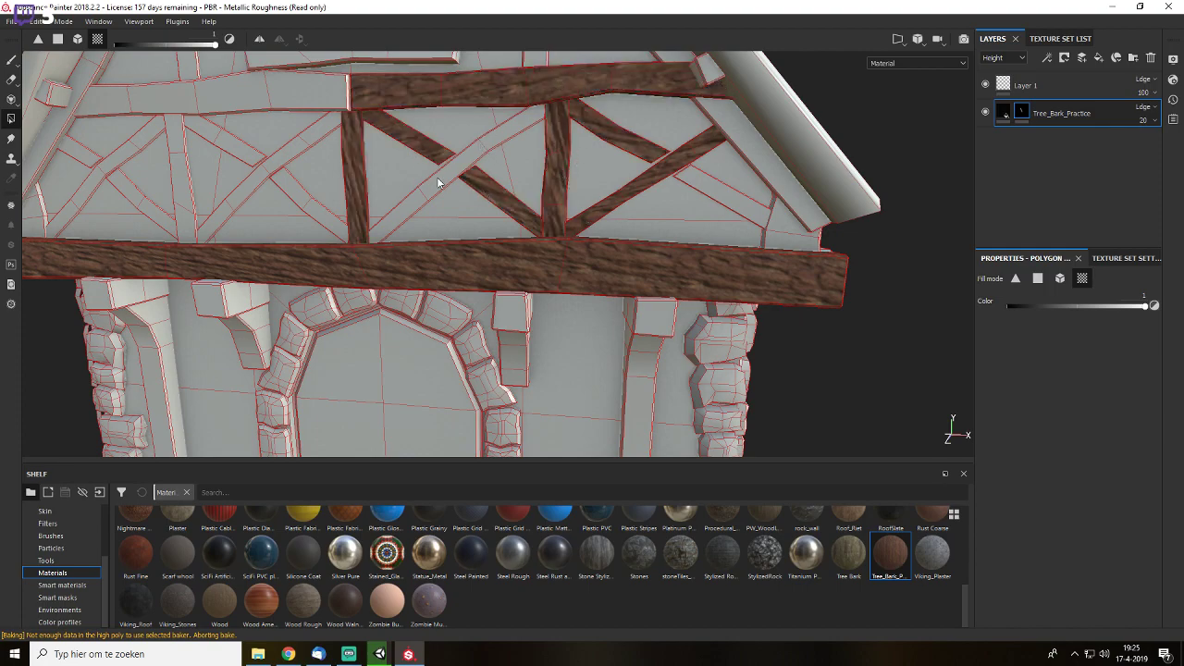
pyautogui.click(437, 177)
# - Fill the cross braces and posts in the two left-hand bays above the main beam with bark on the mask
pyautogui.moveTo(436, 177); pyautogui.dragTo(694, 256, button='middle')
pyautogui.click(493, 224)
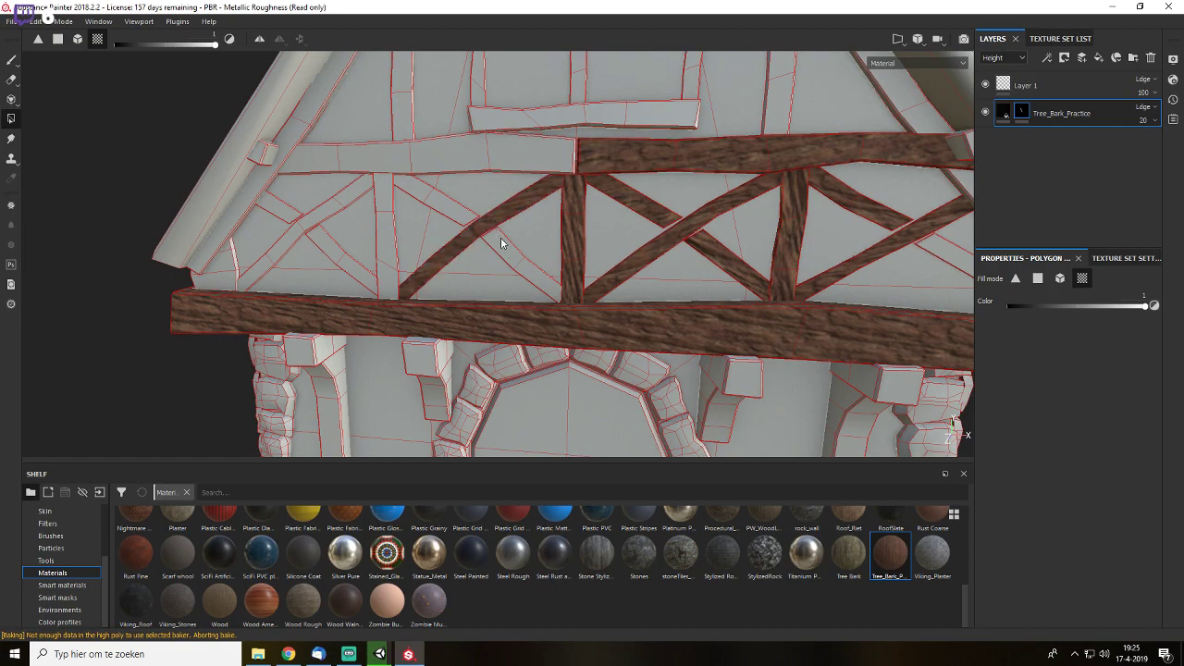
pyautogui.click(501, 237)
pyautogui.click(453, 206)
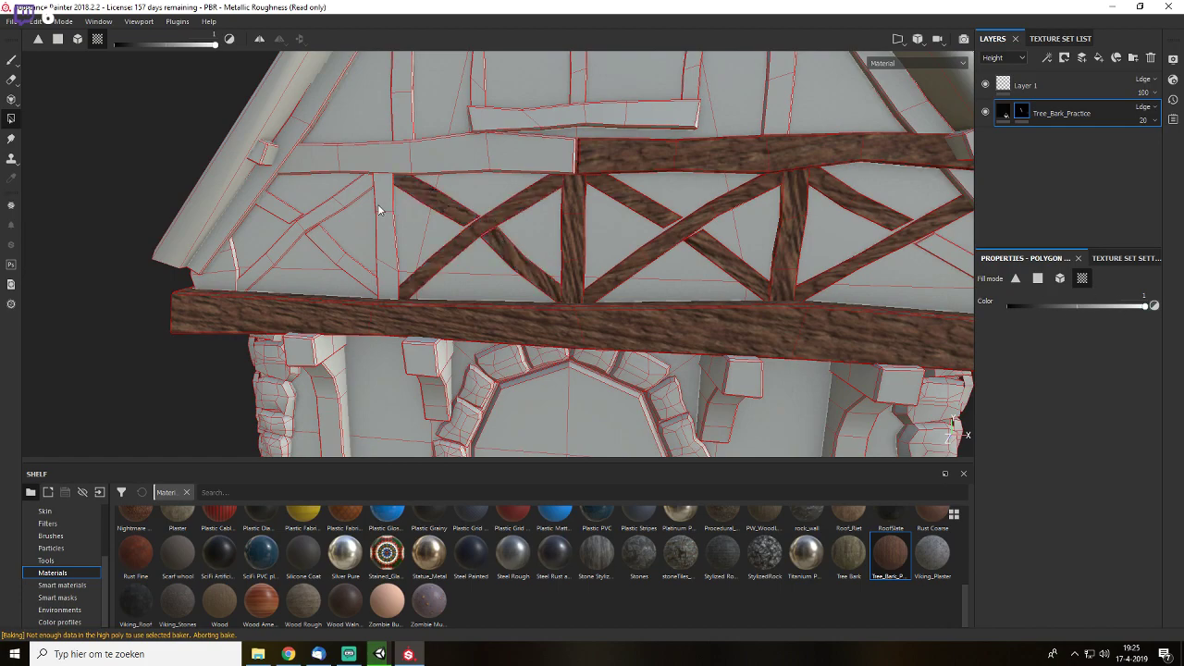
pyautogui.click(383, 222)
pyautogui.click(300, 236)
pyautogui.click(285, 211)
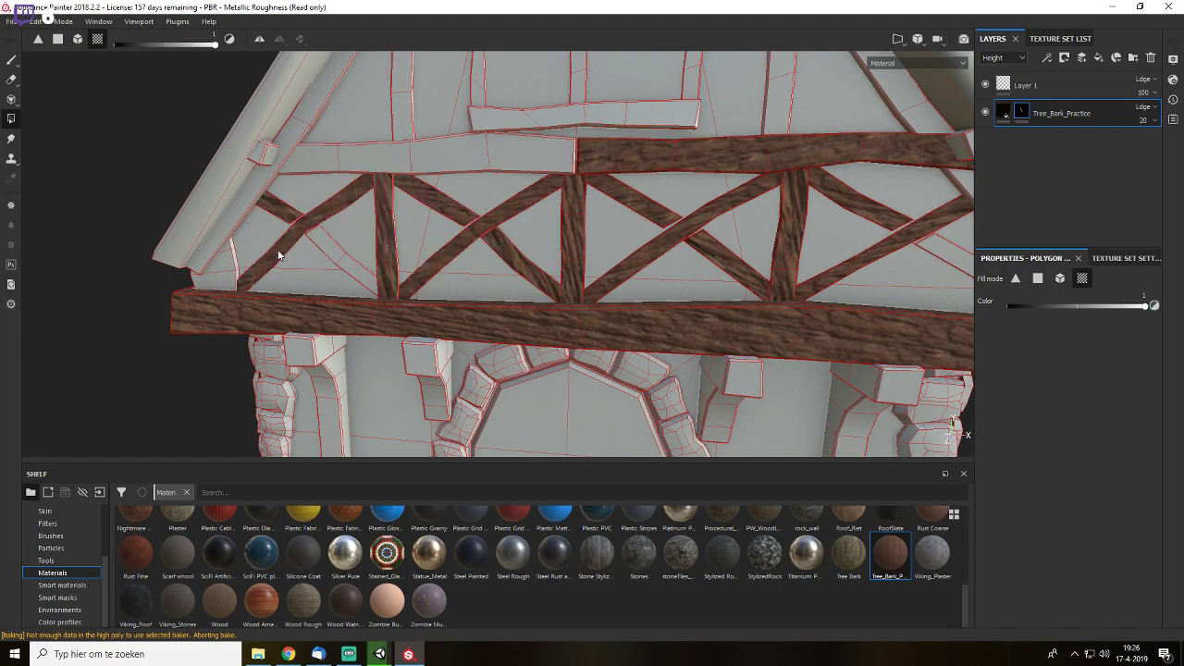
pyautogui.click(222, 275)
pyautogui.click(343, 265)
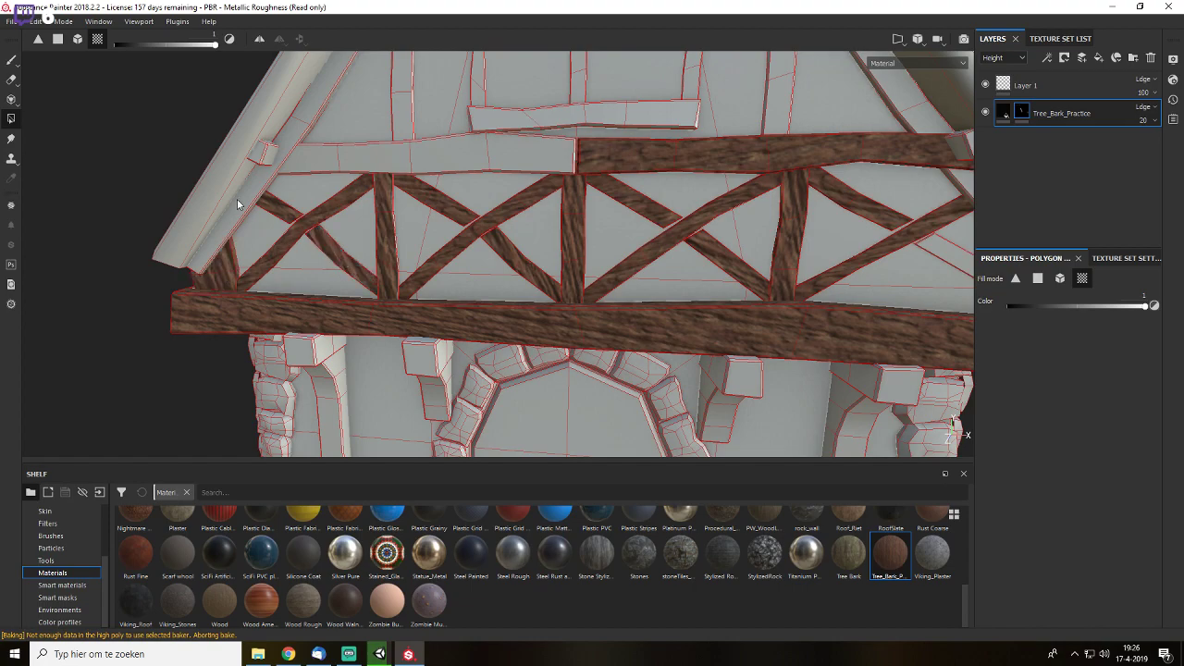
# - Fill the left gable edge beam, its block and the left half of the beam below the window with bark, undoing a mistaken wall fill
pyautogui.click(242, 205)
pyautogui.click(262, 153)
pyautogui.click(330, 163)
pyautogui.click(417, 122)
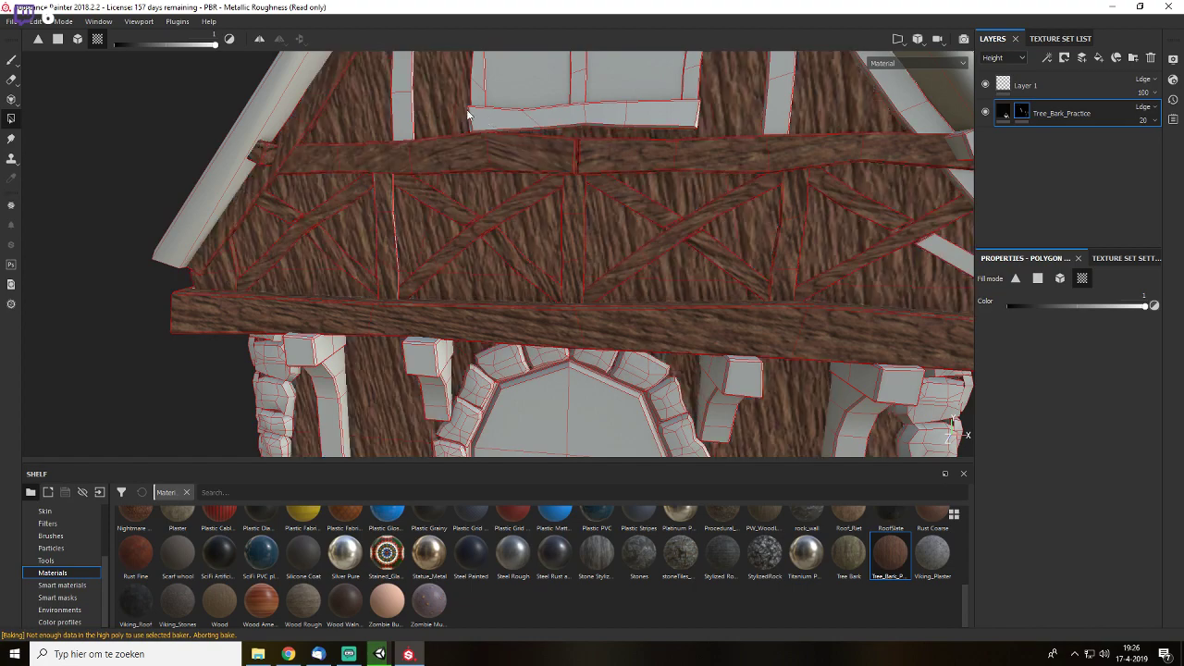
pyautogui.hotkey('ctrl', 'z')
# - Fill the post left of the gable window and all the window frame pieces with bark on the mask
pyautogui.click(404, 117)
pyautogui.click(487, 122)
pyautogui.click(478, 90)
pyautogui.keyDown('alt'); pyautogui.moveTo(594, 125); pyautogui.dragTo(563, 174, button='middle'); pyautogui.keyUp('alt')
pyautogui.click(559, 176)
pyautogui.click(554, 141)
pyautogui.click(660, 174)
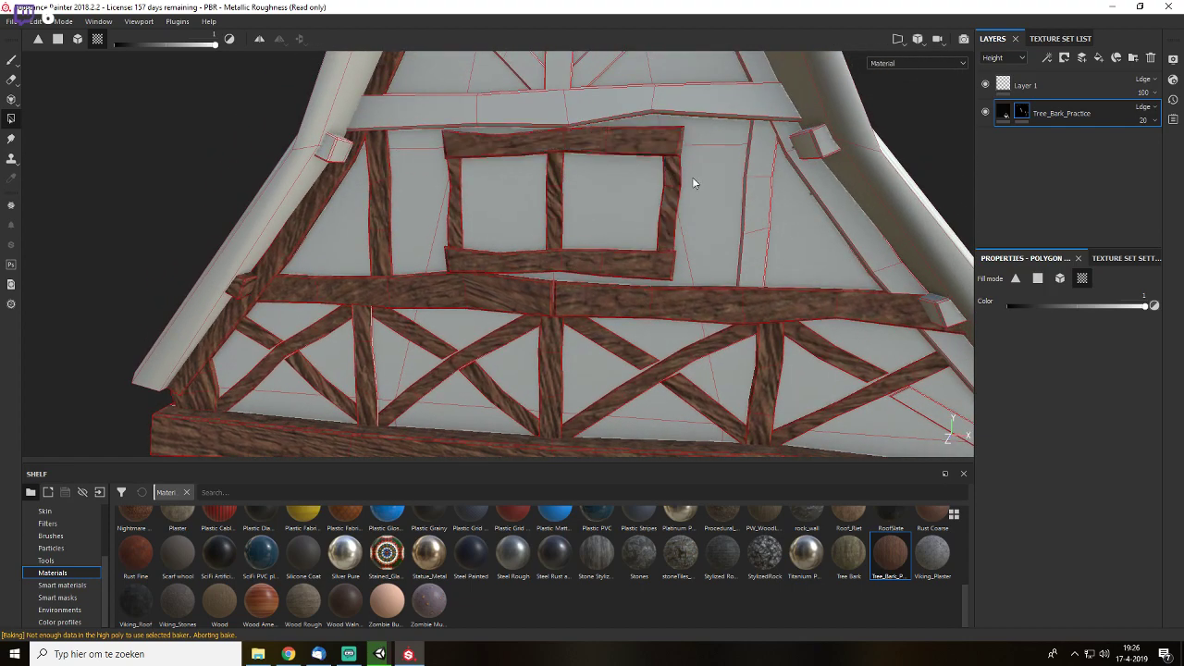
# - Fill the post right of the window, the horizontal beam above it and the upper block on the right gable edge with bark
pyautogui.click(749, 161)
pyautogui.click(781, 122)
pyautogui.click(814, 153)
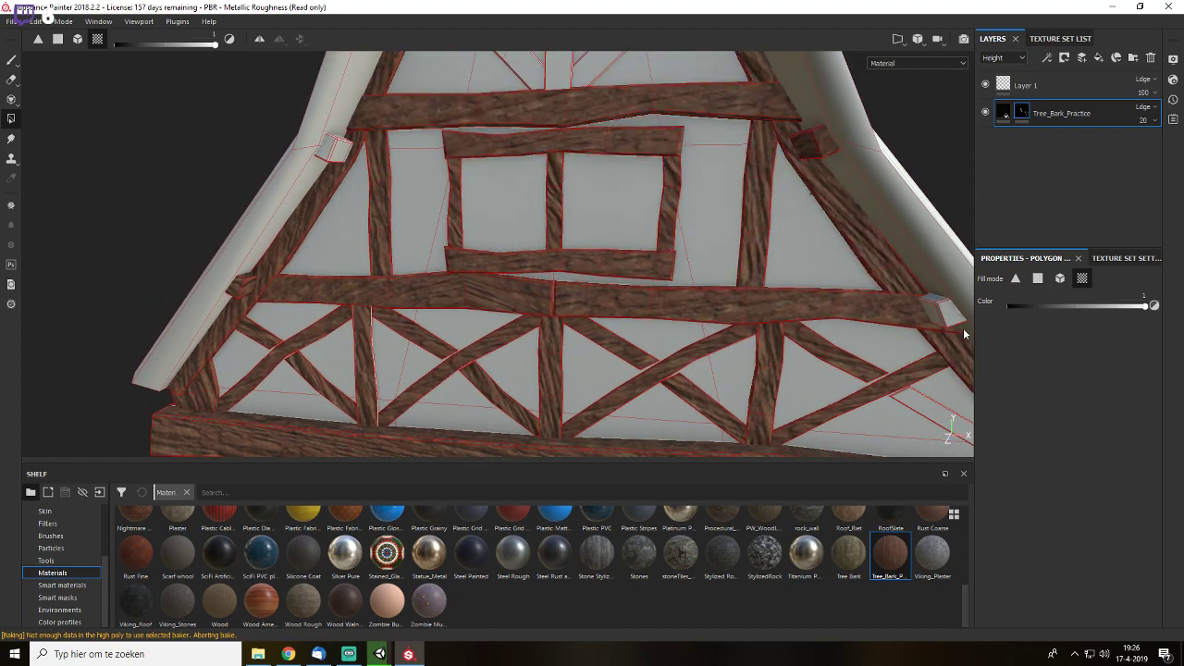
# - Fill the two short brackets with their caps on either side of the door arch with bark on the mask
pyautogui.moveTo(935, 325); pyautogui.dragTo(775, 269, button='middle')
pyautogui.scroll(-4, 608, 347)
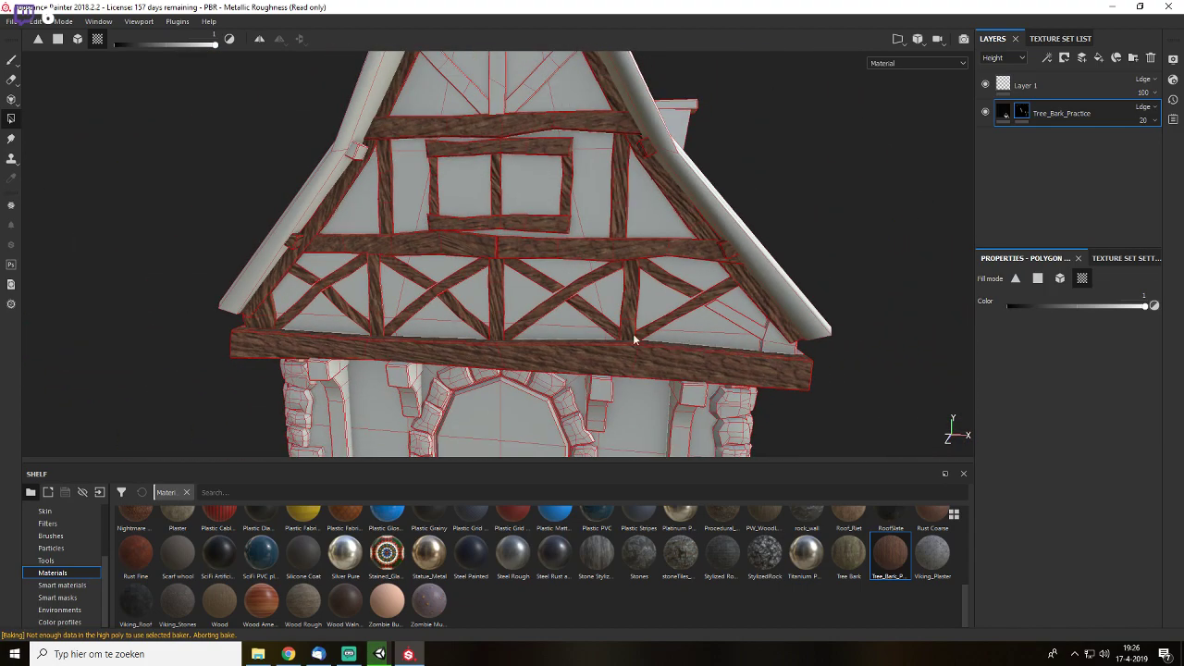
pyautogui.click(408, 384)
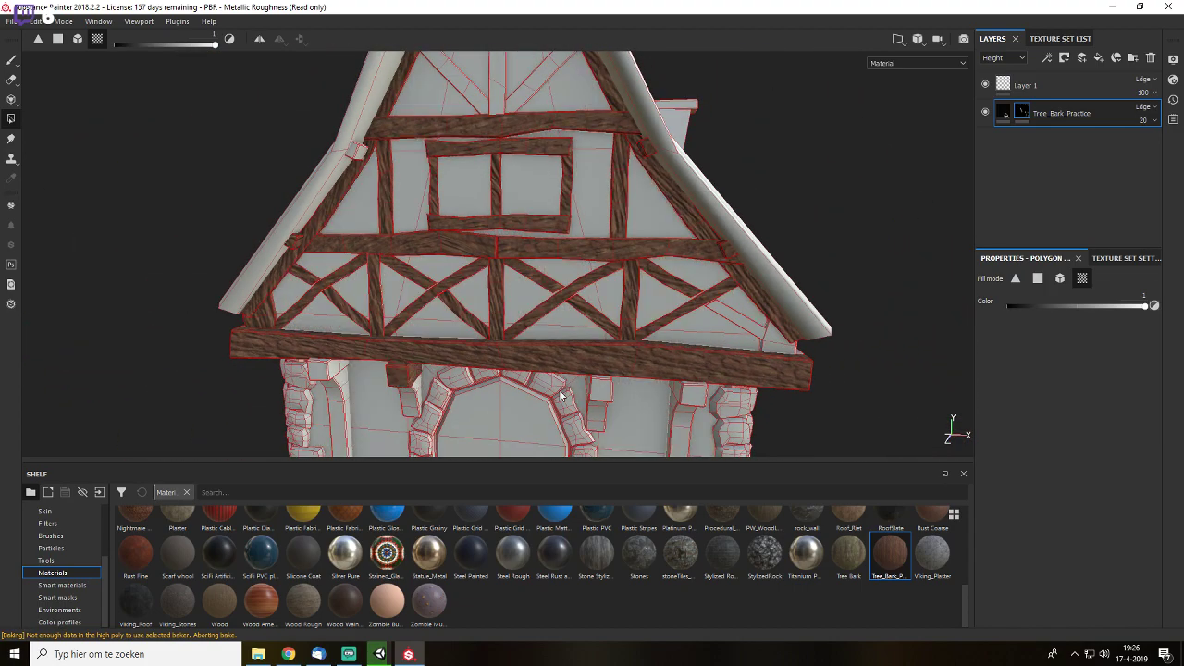
pyautogui.click(605, 400)
pyautogui.click(603, 416)
pyautogui.click(417, 400)
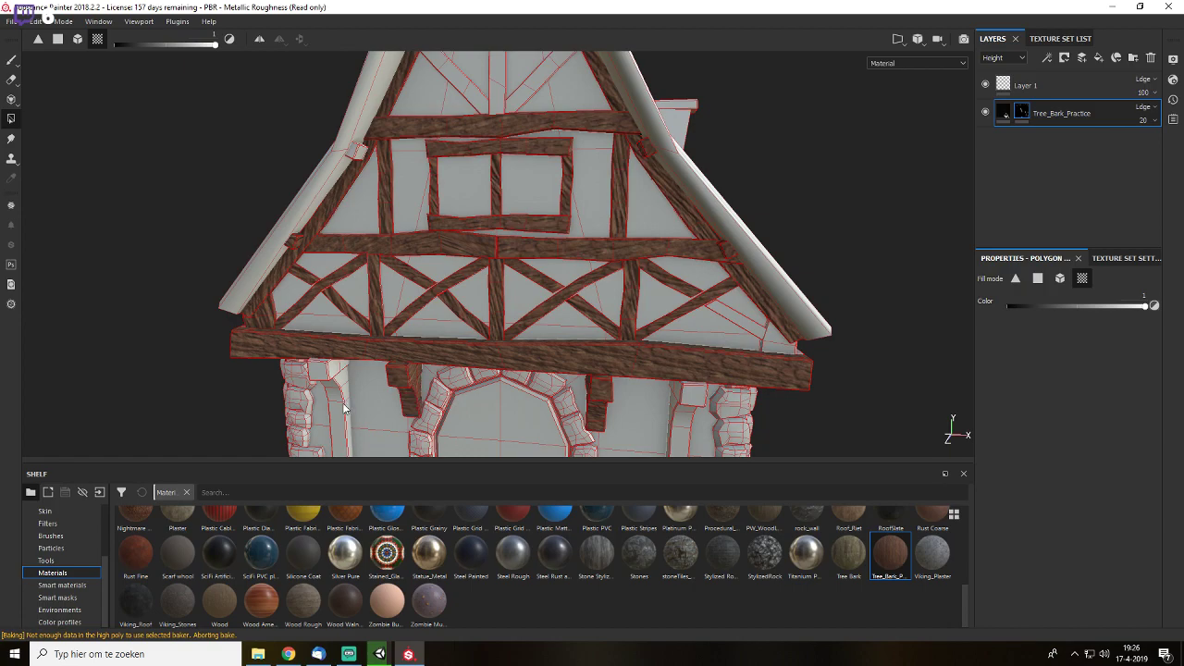
# - Fill the two curved corner posts and their caps on the front ground floor with bark on the mask
pyautogui.click(340, 407)
pyautogui.click(333, 372)
pyautogui.click(690, 398)
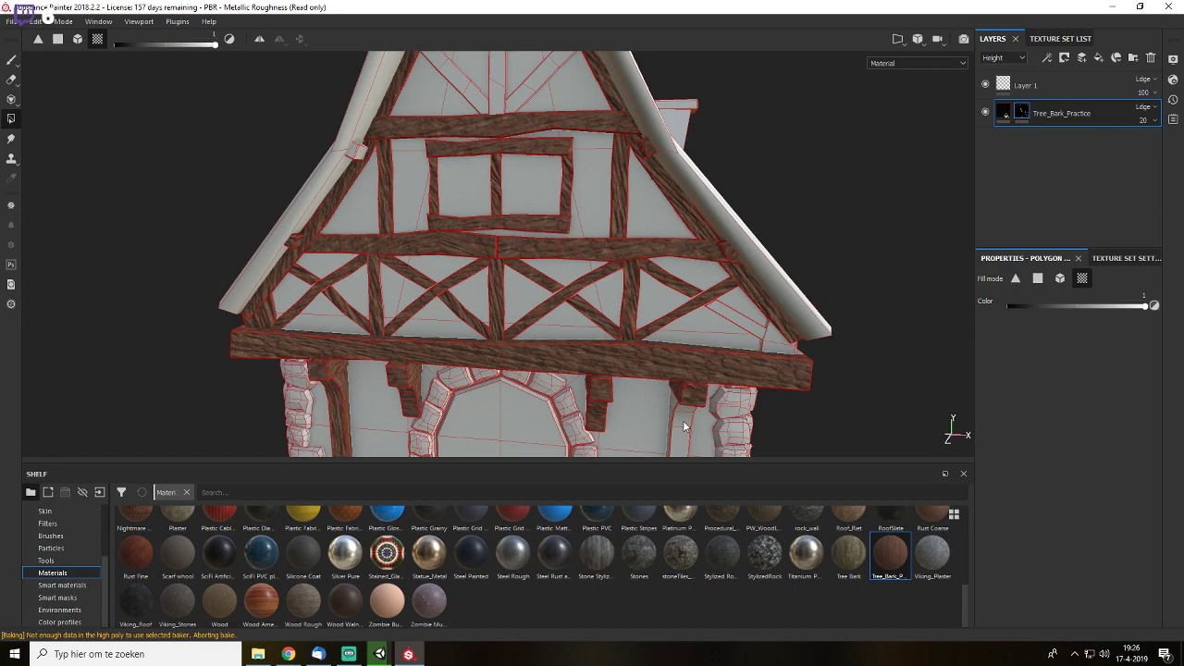
pyautogui.click(686, 426)
# - Fill the upper gable's centre post, both diagonal braces and the blocks on its left edge with bark
pyautogui.keyDown('alt'); pyautogui.moveTo(686, 427); pyautogui.dragTo(691, 306, button='middle'); pyautogui.keyUp('alt')
pyautogui.keyDown('alt'); pyautogui.moveTo(692, 304); pyautogui.dragTo(598, 147); pyautogui.keyUp('alt')
pyautogui.click(584, 129)
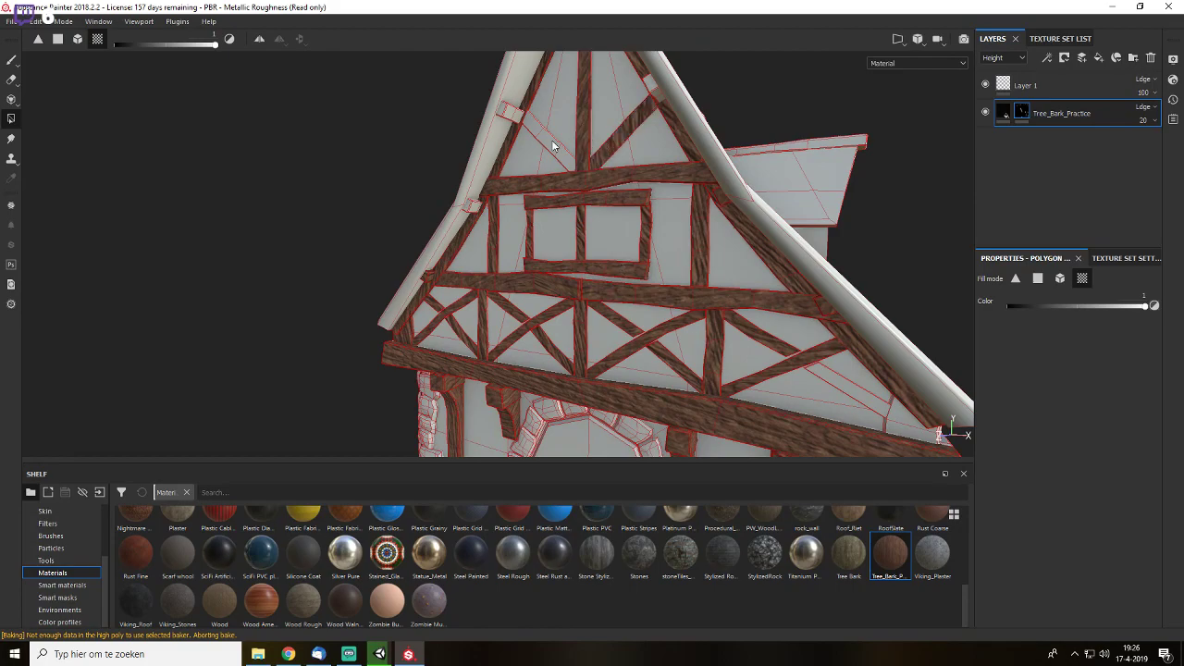
pyautogui.click(555, 147)
pyautogui.click(508, 112)
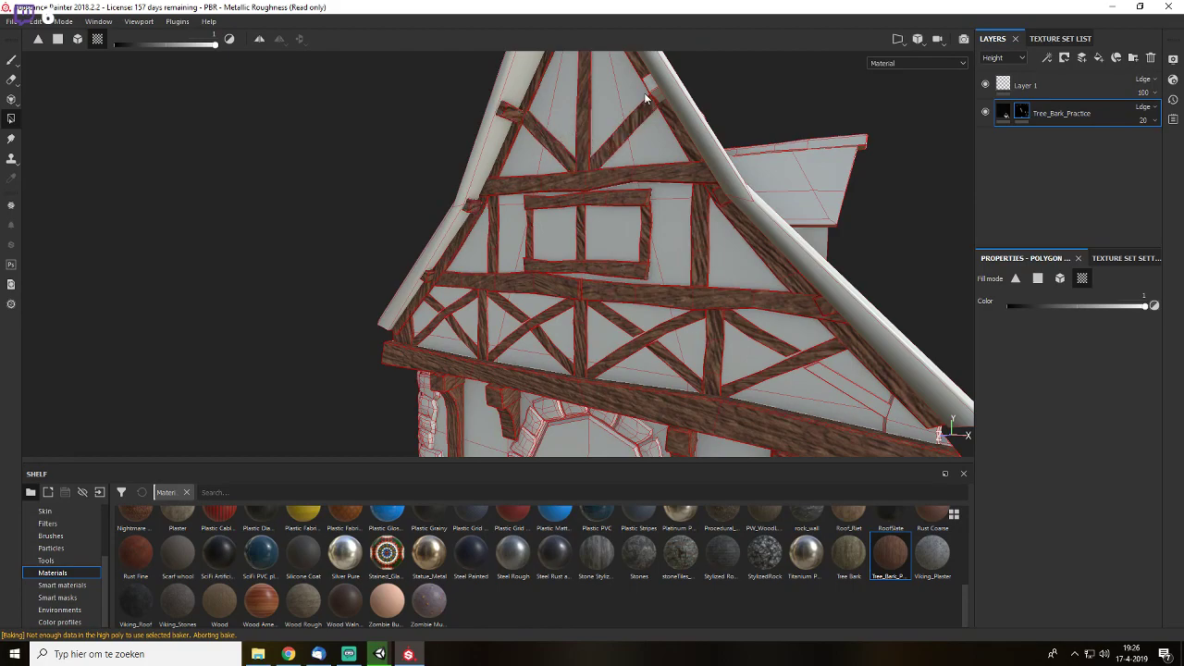
# - Fill the side wall's first two posts with their caps and the first window's header and sill with bark
pyautogui.keyDown('alt'); pyautogui.moveTo(739, 199); pyautogui.dragTo(465, 246); pyautogui.keyUp('alt')
pyautogui.click(425, 232)
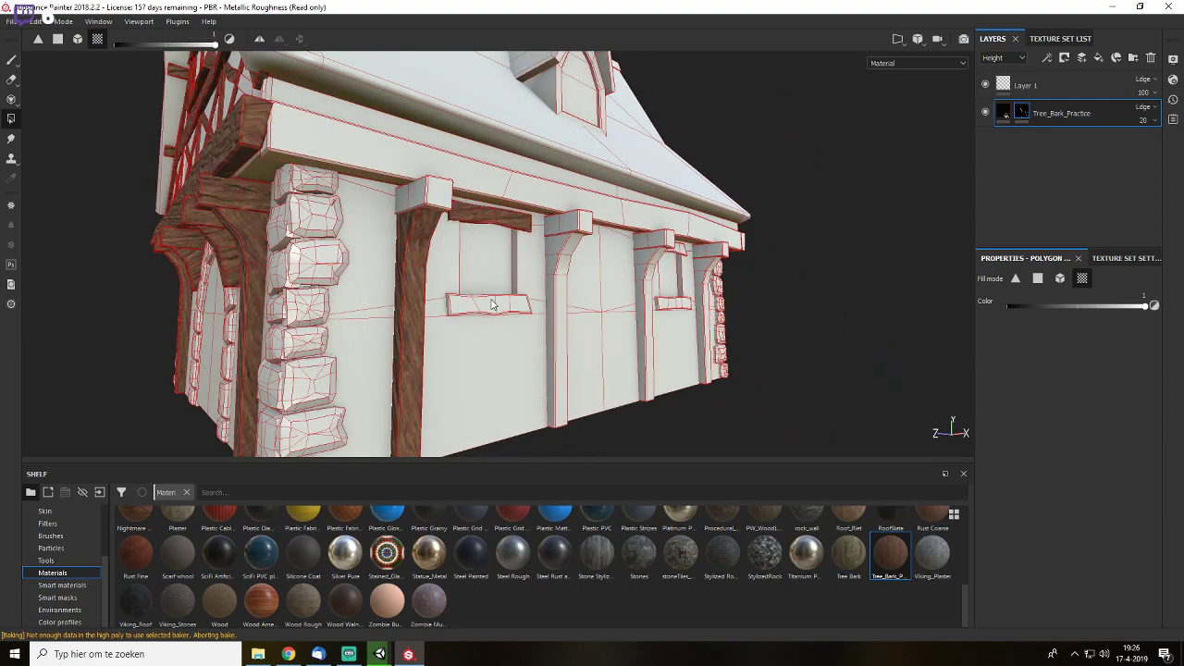
pyautogui.click(495, 303)
pyautogui.click(445, 208)
pyautogui.click(571, 266)
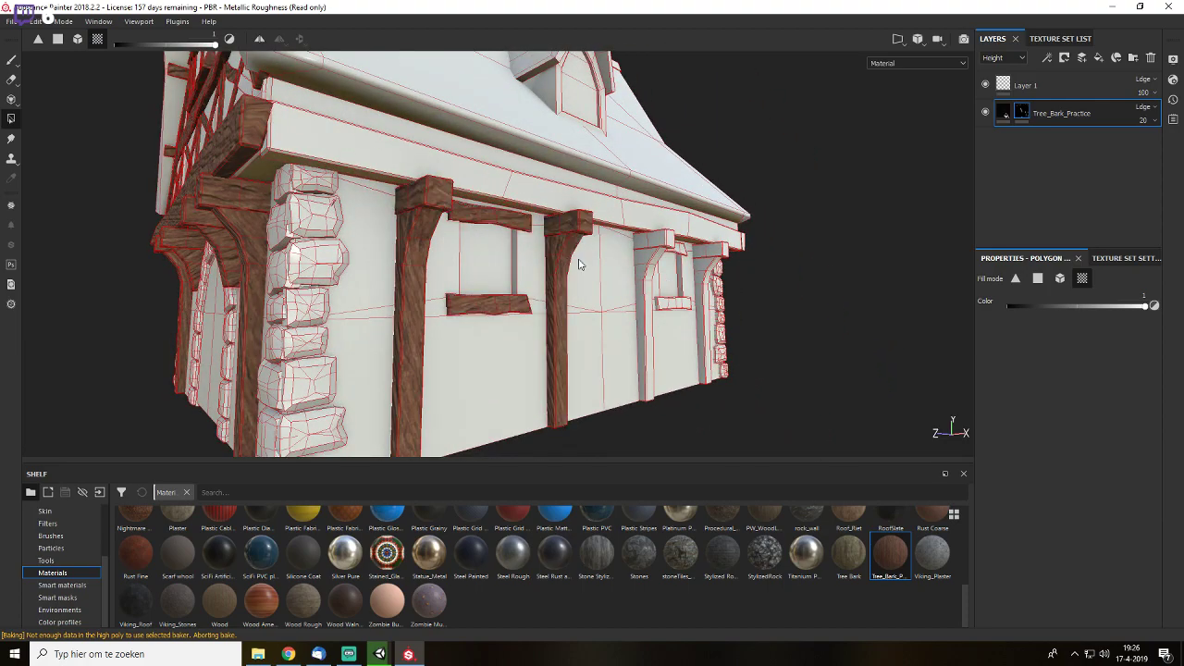
# - Fill the two far side-wall posts, the second window's header and sill and the long eaves beam with bark, undoing a mistaken wall fill
pyautogui.click(648, 269)
pyautogui.click(654, 240)
pyautogui.click(694, 312)
pyautogui.click(675, 306)
pyautogui.click(689, 255)
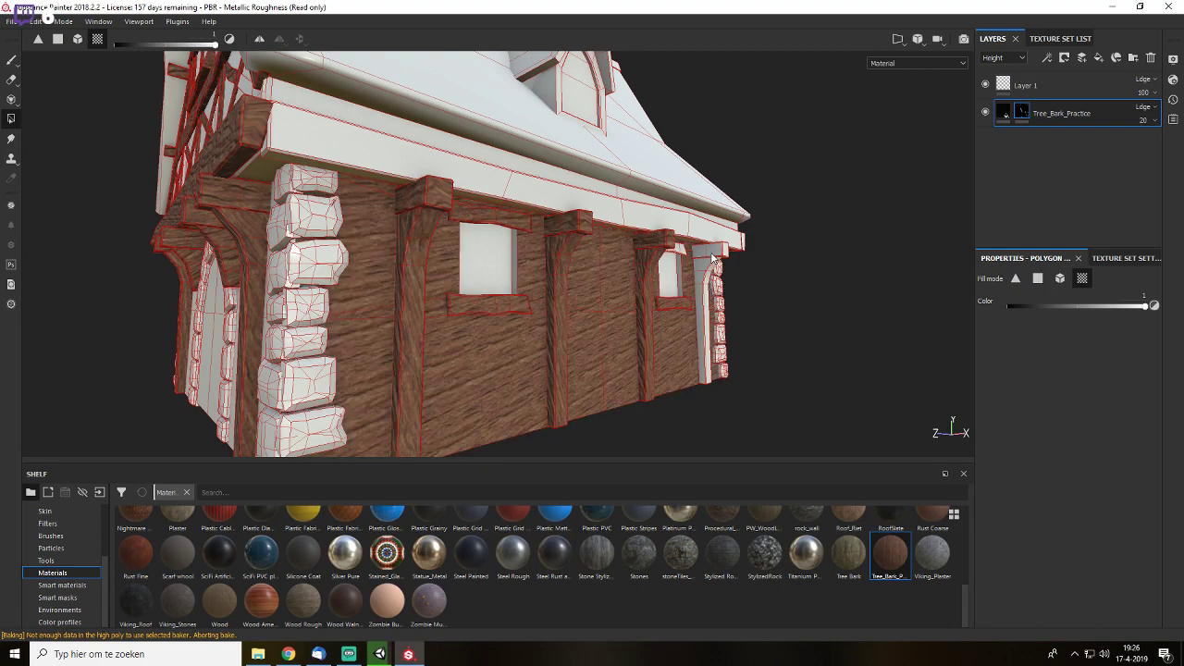
pyautogui.hotkey('ctrl', 'z')
pyautogui.click(698, 267)
pyautogui.keyDown('alt'); pyautogui.moveTo(685, 252); pyautogui.dragTo(663, 225); pyautogui.keyUp('alt')
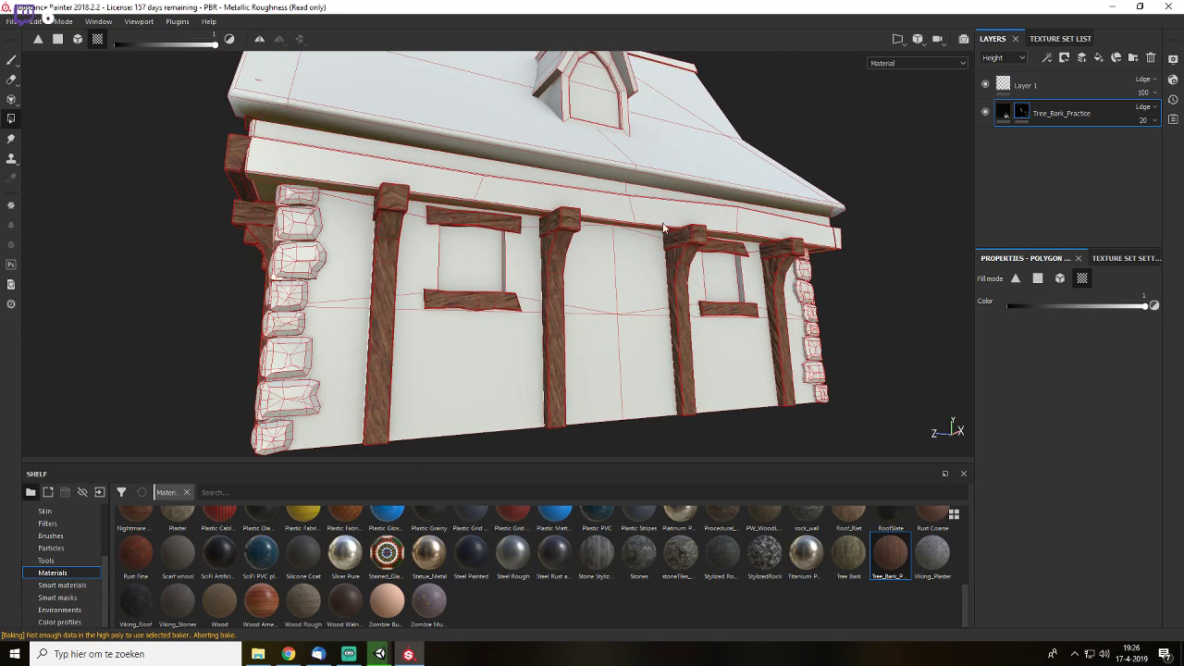
pyautogui.click(634, 205)
pyautogui.keyDown('alt'); pyautogui.moveTo(884, 268); pyautogui.dragTo(731, 283); pyautogui.keyUp('alt')
pyautogui.keyDown('alt'); pyautogui.moveTo(829, 268); pyautogui.dragTo(617, 352, button='middle'); pyautogui.keyUp('alt')
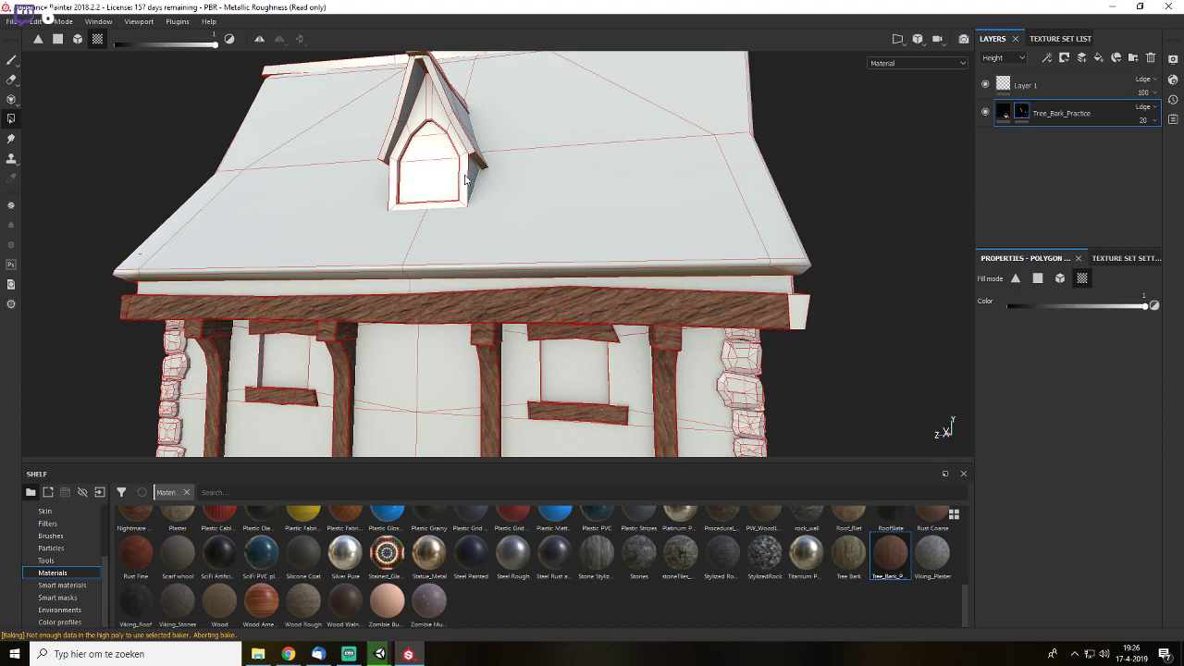
pyautogui.click(465, 176)
pyautogui.keyDown('alt'); pyautogui.moveTo(766, 282); pyautogui.dragTo(558, 209); pyautogui.keyUp('alt')
pyautogui.hotkey('ctrl', 'z')
# - Fill the four posts with their caps and both windows' headers and sills on the opposite side wall with bark
pyautogui.keyDown('alt'); pyautogui.moveTo(721, 281); pyautogui.dragTo(648, 323); pyautogui.keyUp('alt')
pyautogui.click(620, 296)
pyautogui.click(653, 324)
pyautogui.click(682, 288)
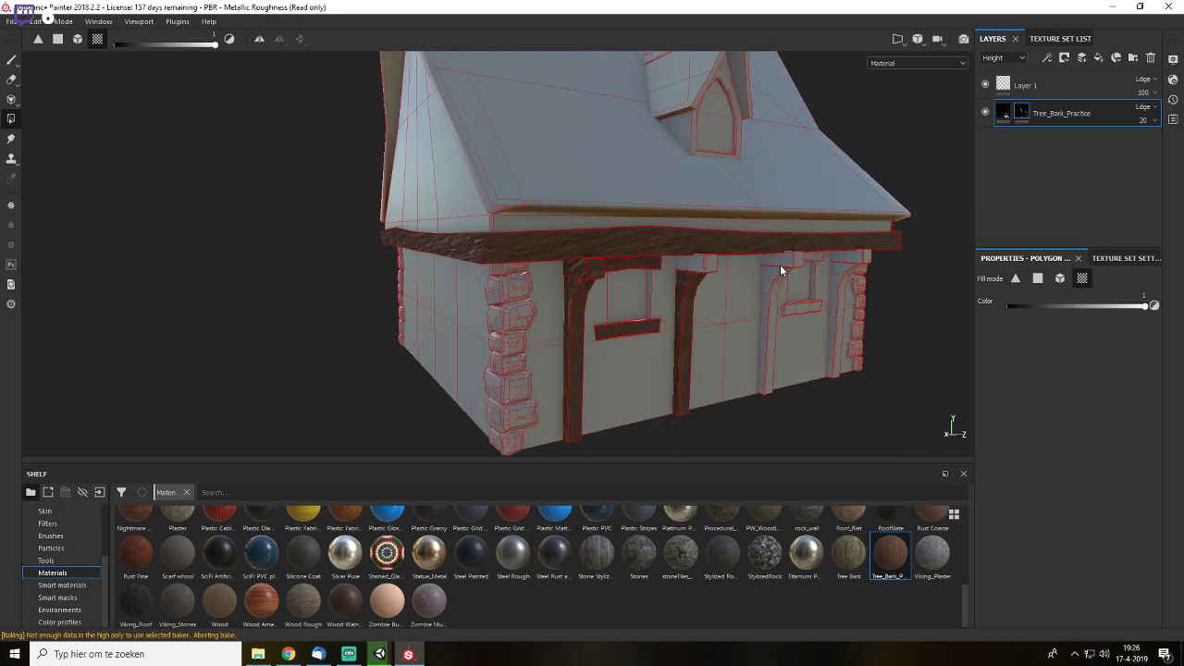
pyautogui.click(708, 270)
pyautogui.click(774, 282)
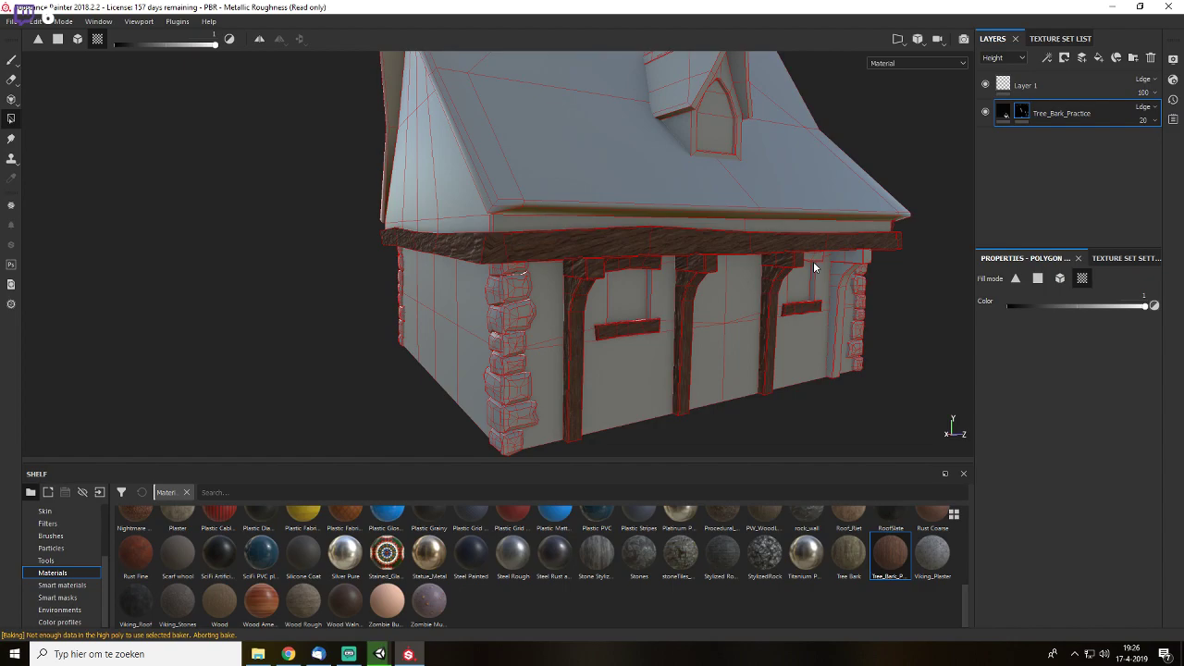
pyautogui.click(840, 278)
# - Fill the ridge boards of both roof dormers with bark on the mask, undoing a mistaken fill
pyautogui.keyDown('alt'); pyautogui.moveTo(840, 278); pyautogui.dragTo(737, 329); pyautogui.keyUp('alt')
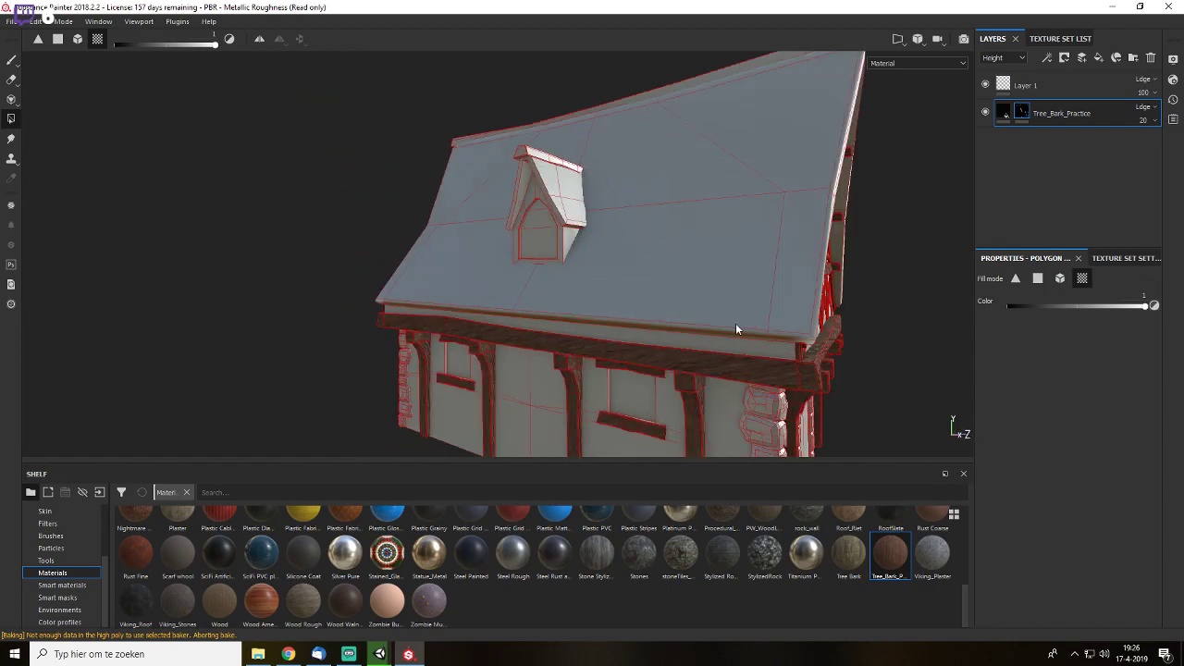
pyautogui.click(568, 173)
pyautogui.hotkey('ctrl', 'z')
pyautogui.click(565, 168)
pyautogui.keyDown('alt'); pyautogui.moveTo(860, 215); pyautogui.dragTo(855, 155); pyautogui.keyUp('alt')
pyautogui.scroll(3, 795, 172)
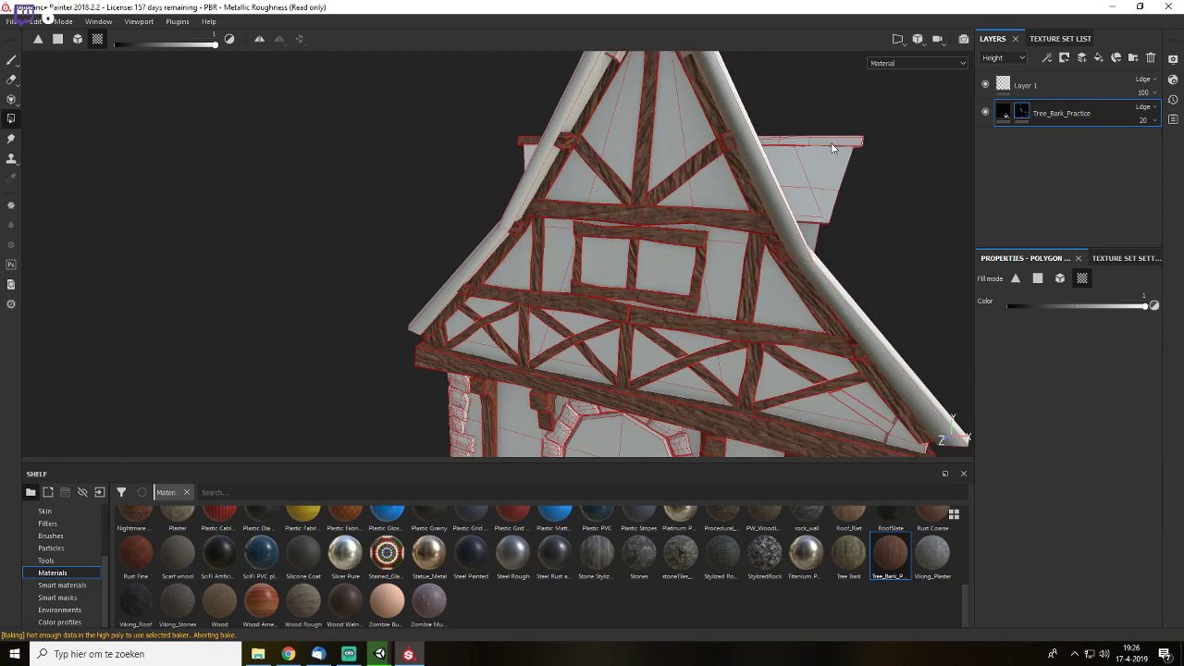
pyautogui.click(831, 143)
pyautogui.keyDown('alt'); pyautogui.moveTo(729, 395); pyautogui.dragTo(708, 284, button='middle'); pyautogui.keyUp('alt')
pyautogui.keyDown('alt'); pyautogui.moveTo(709, 285); pyautogui.dragTo(718, 242); pyautogui.keyUp('alt')
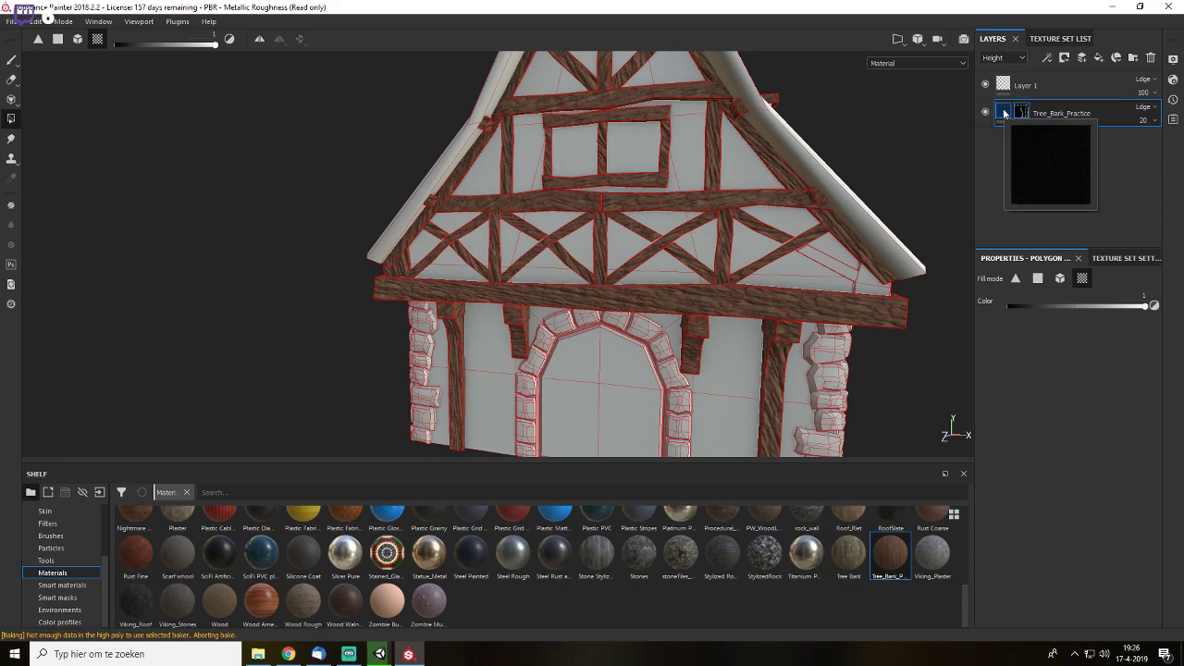
pyautogui.click(1005, 112)
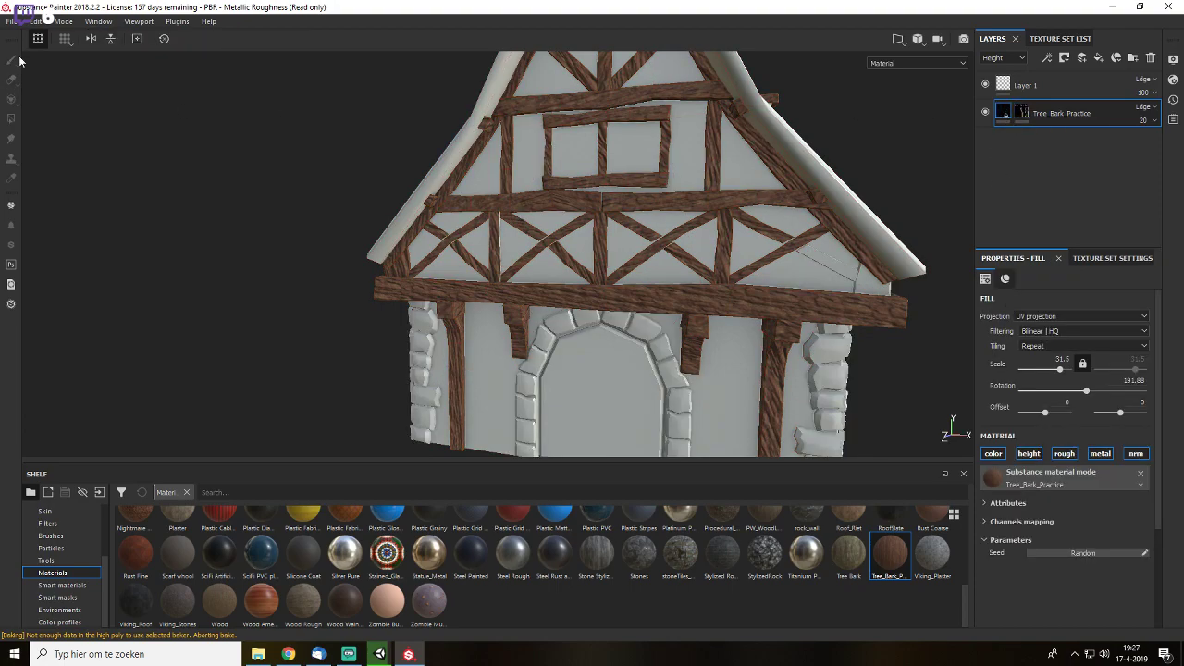
pyautogui.click(1021, 112)
pyautogui.click(12, 63)
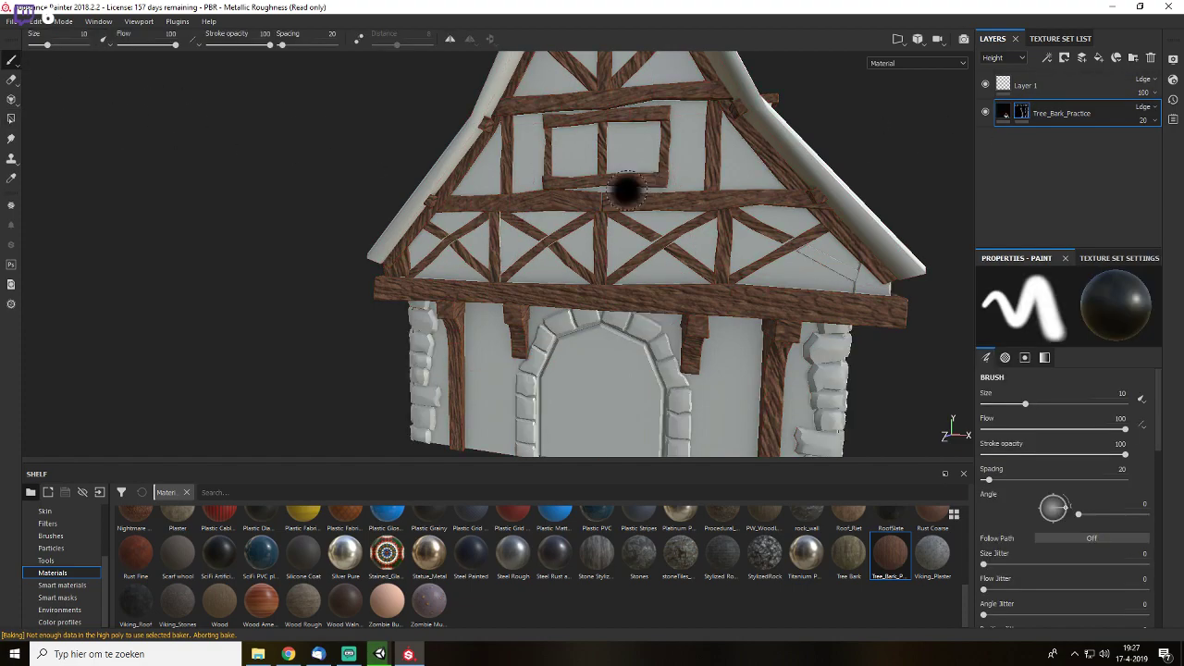
pyautogui.keyDown('alt'); pyautogui.moveTo(745, 249); pyautogui.dragTo(655, 182, button='middle'); pyautogui.keyUp('alt')
pyautogui.moveTo(642, 253)
pyautogui.keyDown('alt'); pyautogui.mouseDown()
pyautogui.moveTo(828, 254)
pyautogui.moveTo(674, 249)
pyautogui.mouseUp(); pyautogui.keyUp('alt')
pyautogui.keyDown('alt'); pyautogui.moveTo(634, 352); pyautogui.dragTo(655, 243); pyautogui.keyUp('alt')
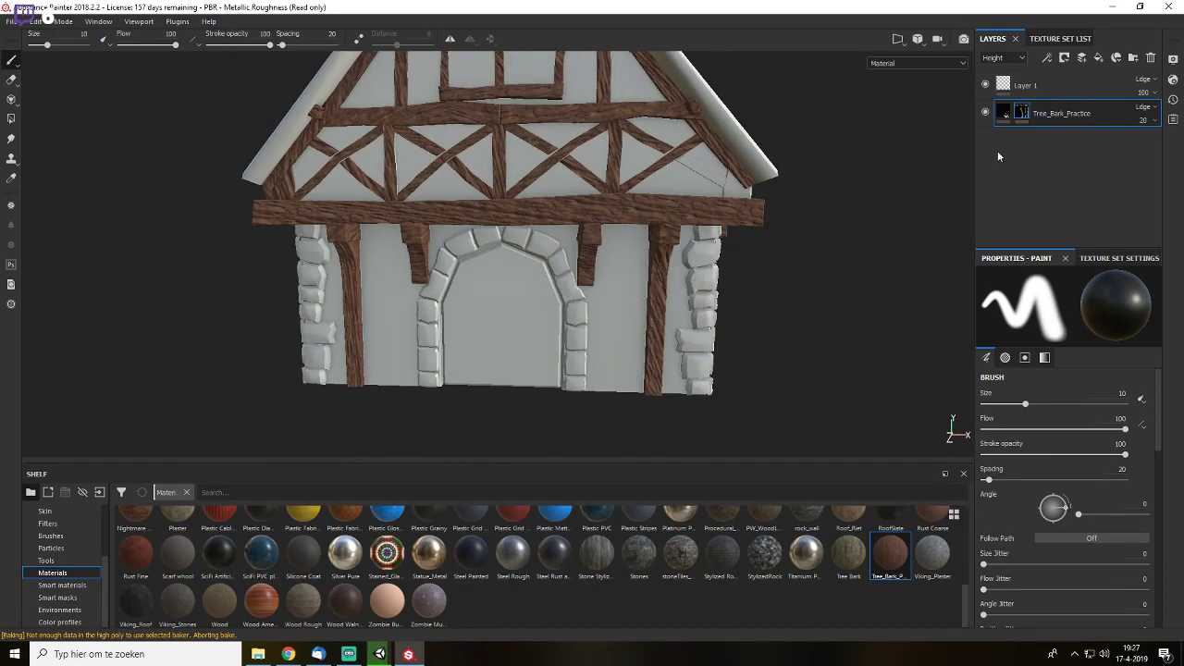
pyautogui.click(11, 118)
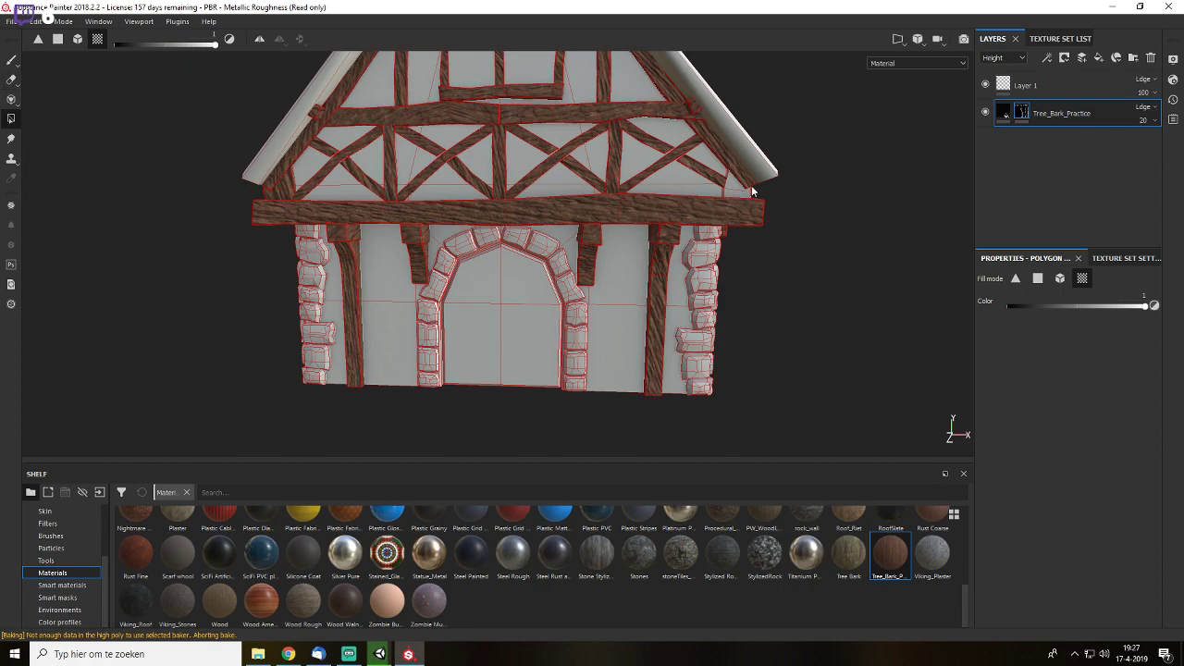
pyautogui.press('1')
pyautogui.moveTo(718, 207)
pyautogui.keyDown('alt'); pyautogui.mouseDown()
pyautogui.moveTo(638, 200)
pyautogui.moveTo(754, 188)
pyautogui.mouseUp(); pyautogui.keyUp('alt')
# - Select the bark fill and view the layer stack's Normal, Roughness and Metallic channels, ending on Base Color
pyautogui.click(1002, 111)
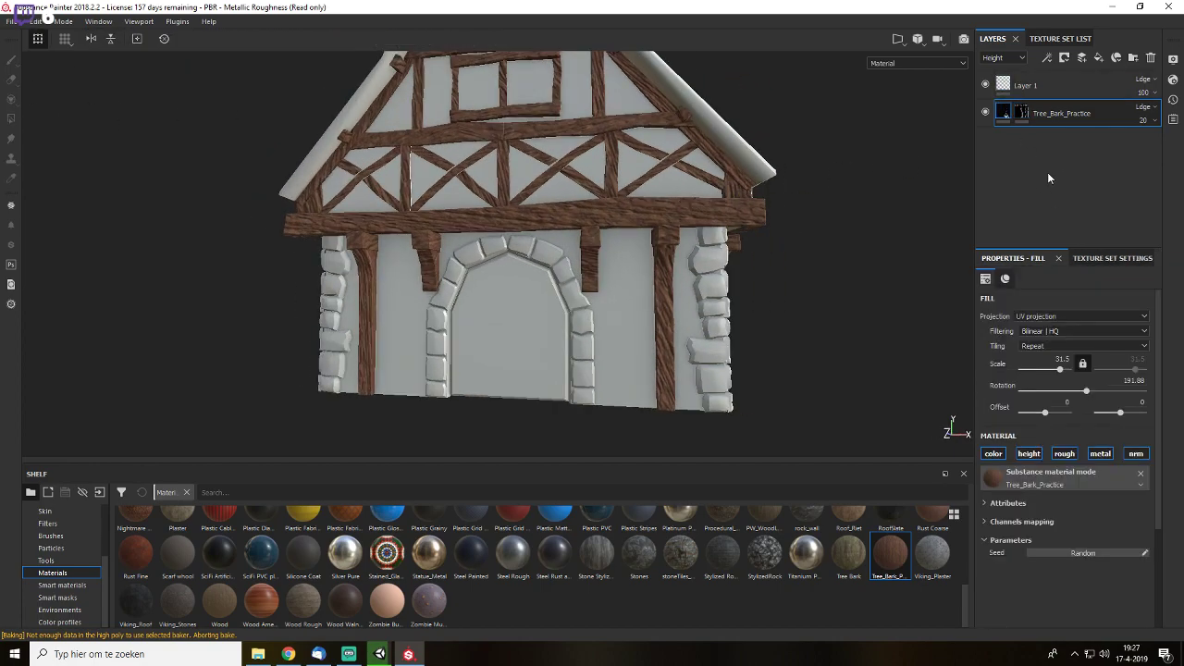
pyautogui.click(1003, 59)
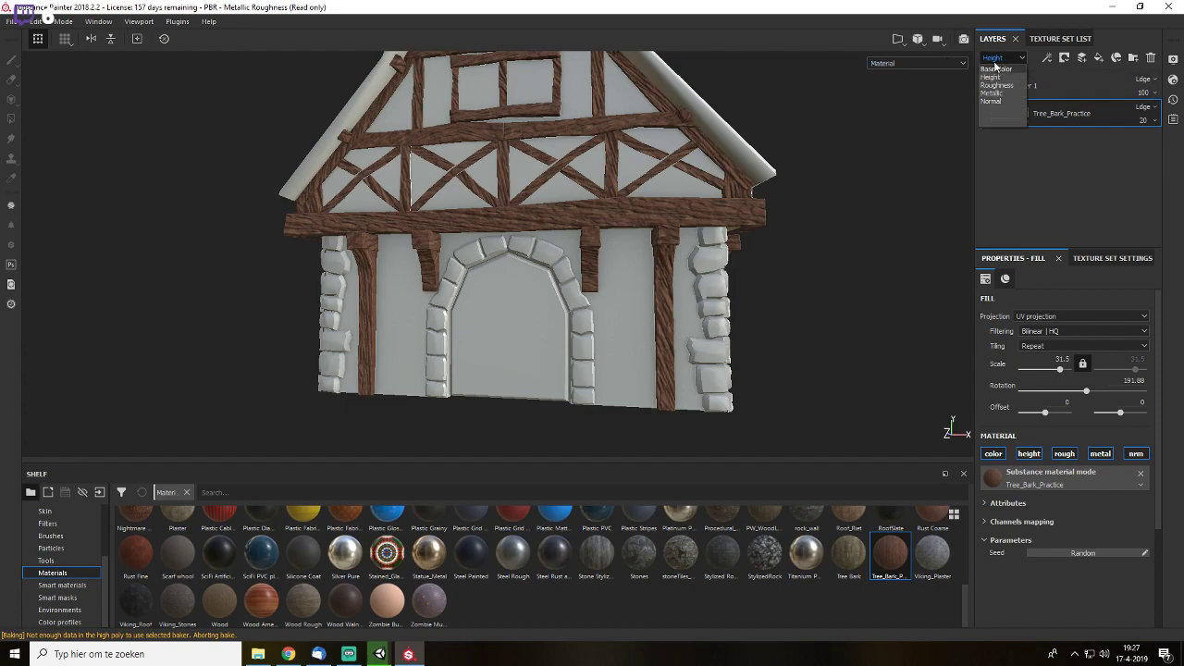
pyautogui.click(1001, 101)
pyautogui.click(1002, 57)
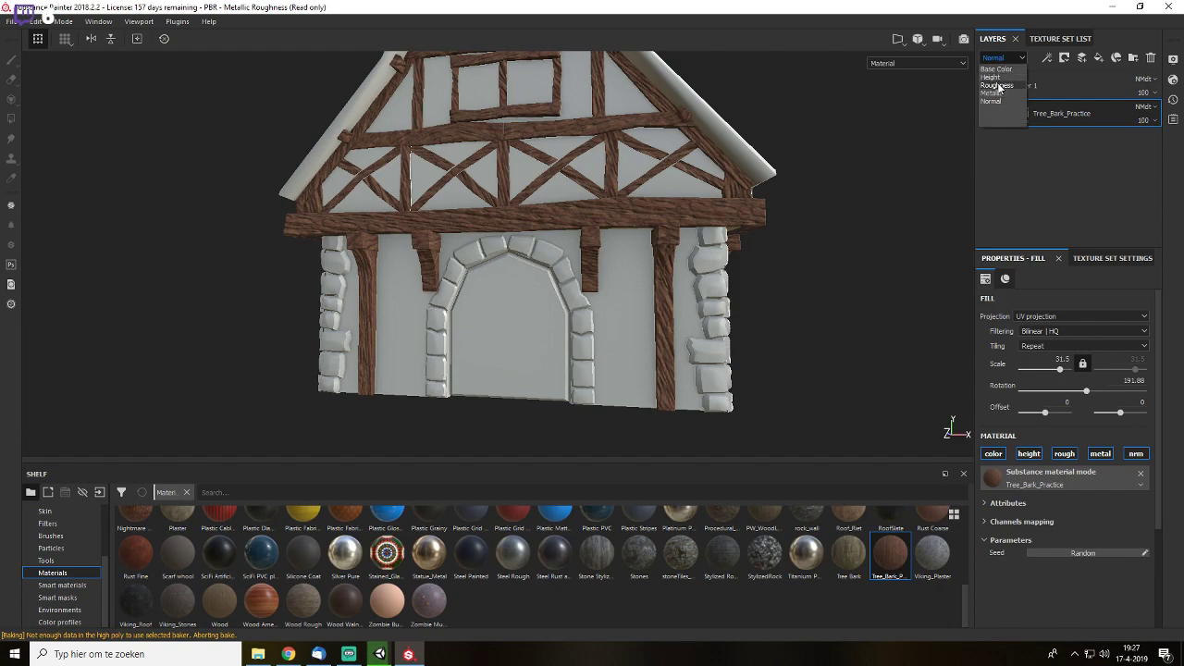
pyautogui.click(998, 86)
pyautogui.click(1002, 57)
pyautogui.click(992, 92)
pyautogui.click(1002, 58)
pyautogui.click(992, 69)
# - Cycle the viewport through the single texture channels from Base Color to Normal and return to the Material view
pyautogui.keyDown('alt'); pyautogui.moveTo(648, 166); pyautogui.dragTo(743, 246); pyautogui.keyUp('alt')
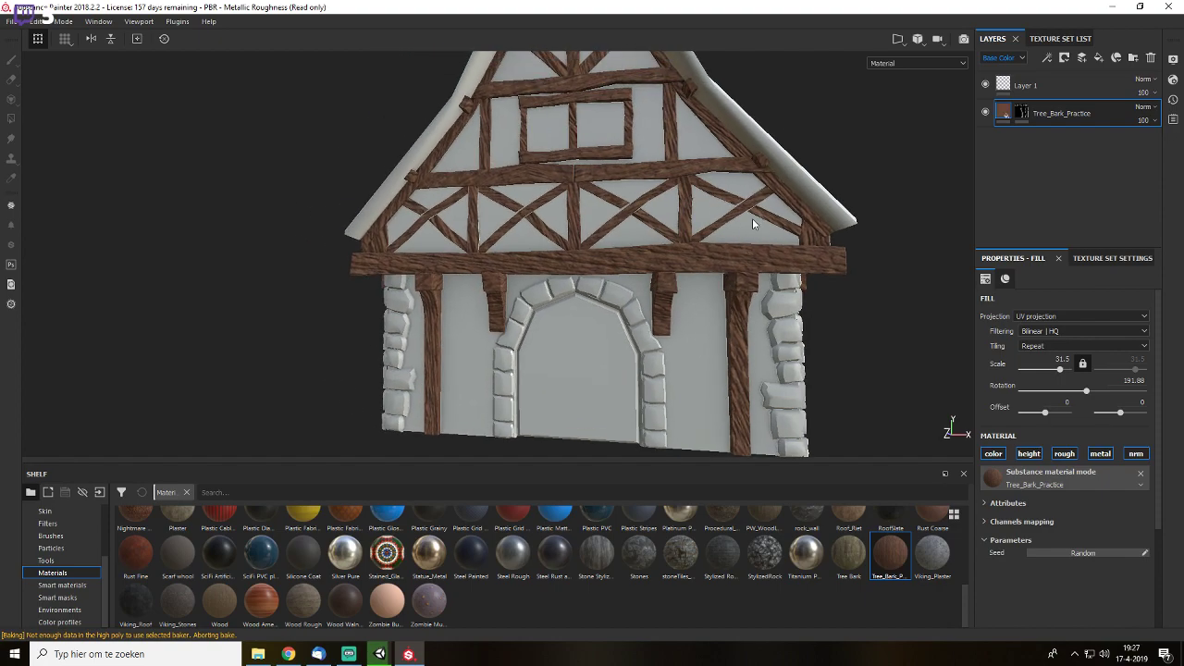
pyautogui.press('c')
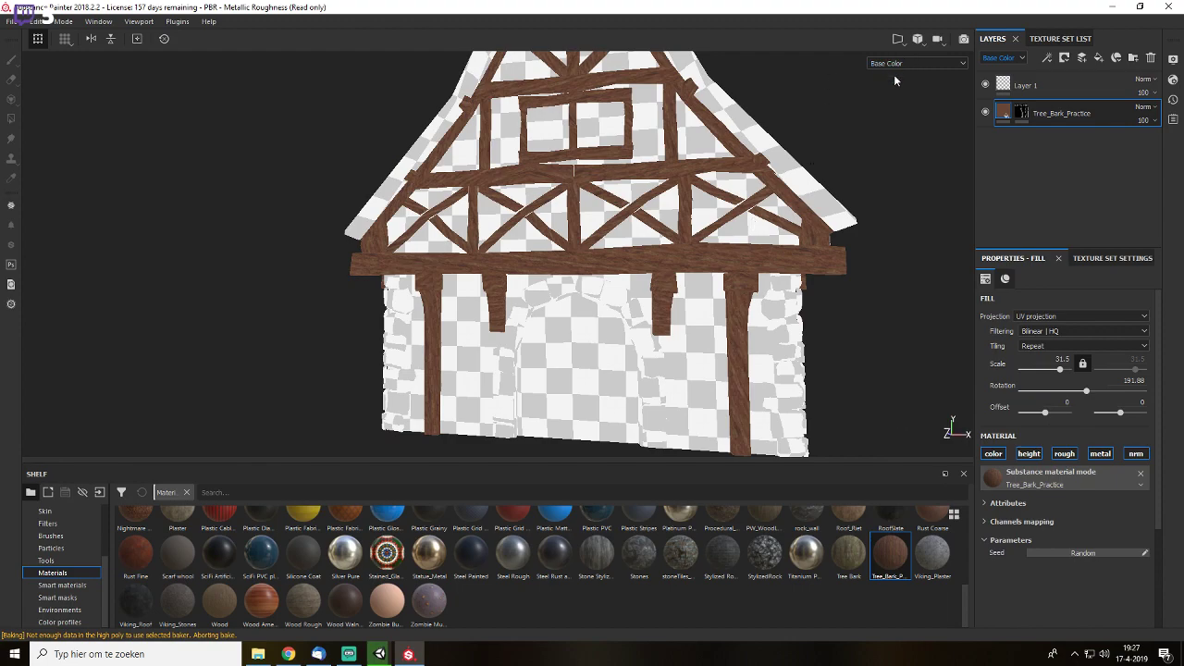
pyautogui.press('c')
pyautogui.press('c')
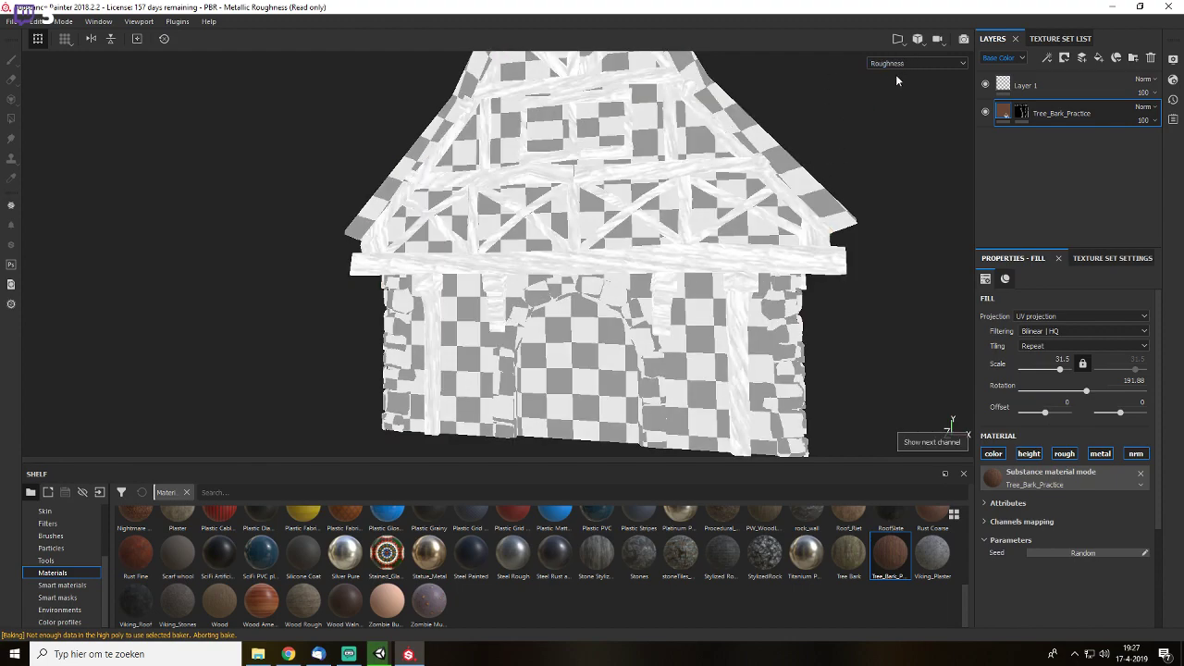
pyautogui.press('c')
pyautogui.press('c')
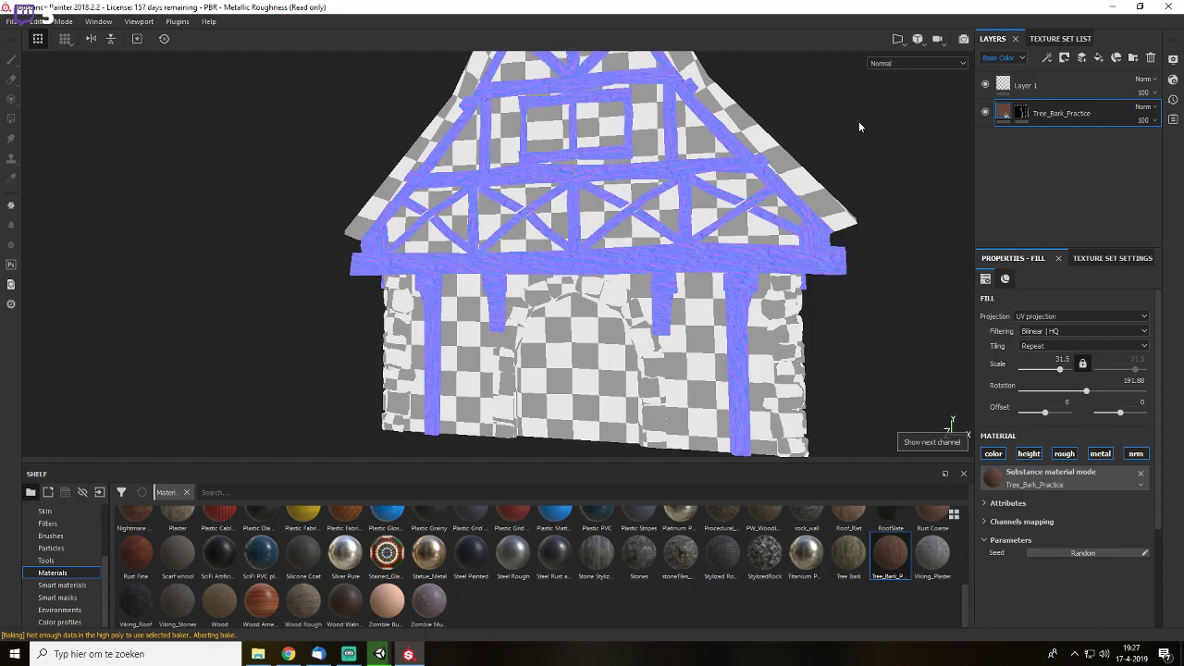
pyautogui.press('c')
pyautogui.keyDown('alt'); pyautogui.moveTo(866, 151); pyautogui.dragTo(747, 219); pyautogui.keyUp('alt')
pyautogui.press('m')
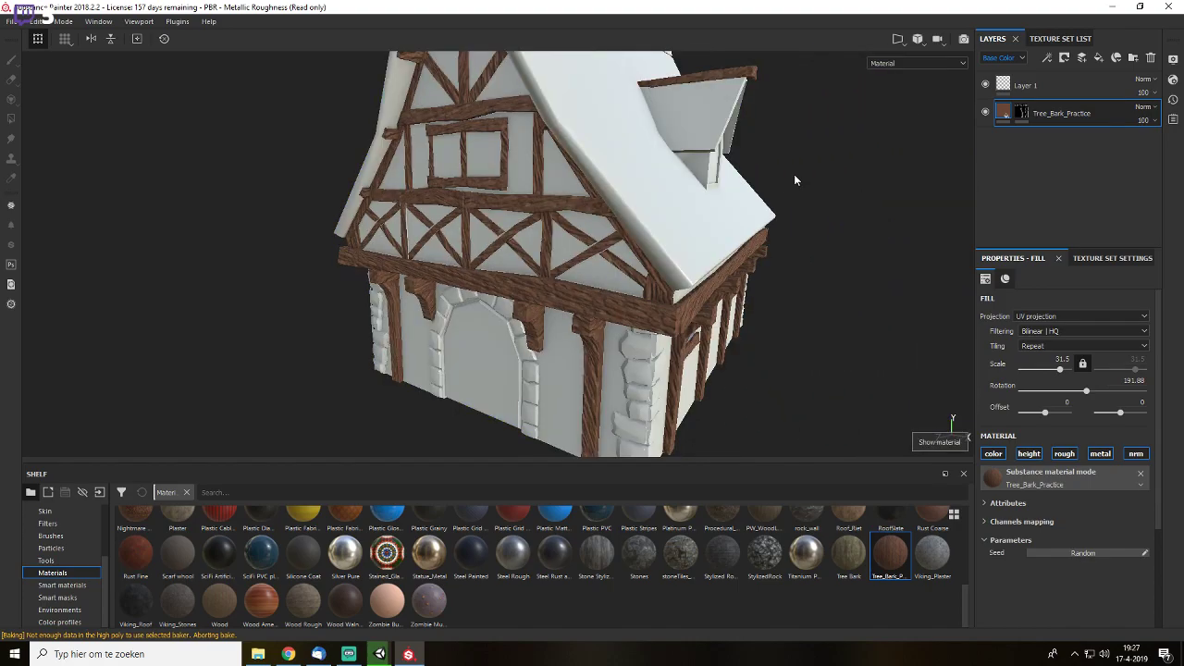
# - Display the baked Ambient occlusion, Position and Normal mesh maps on the house one after another
pyautogui.click(899, 65)
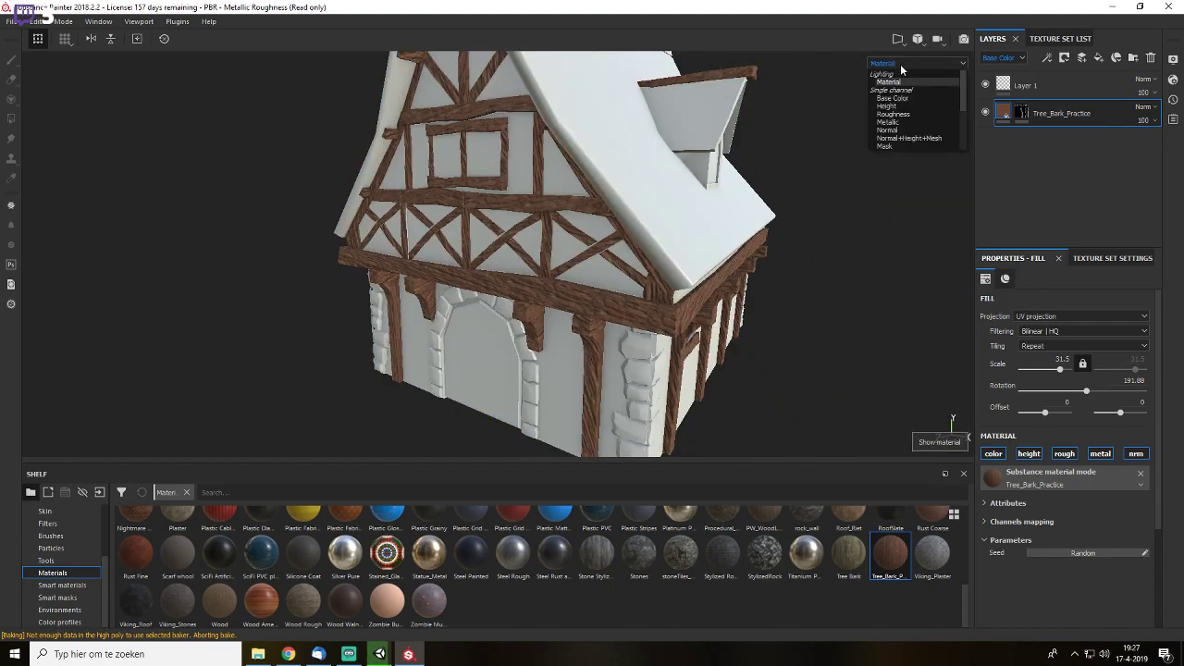
pyautogui.scroll(-3, 900, 121)
pyautogui.click(909, 115)
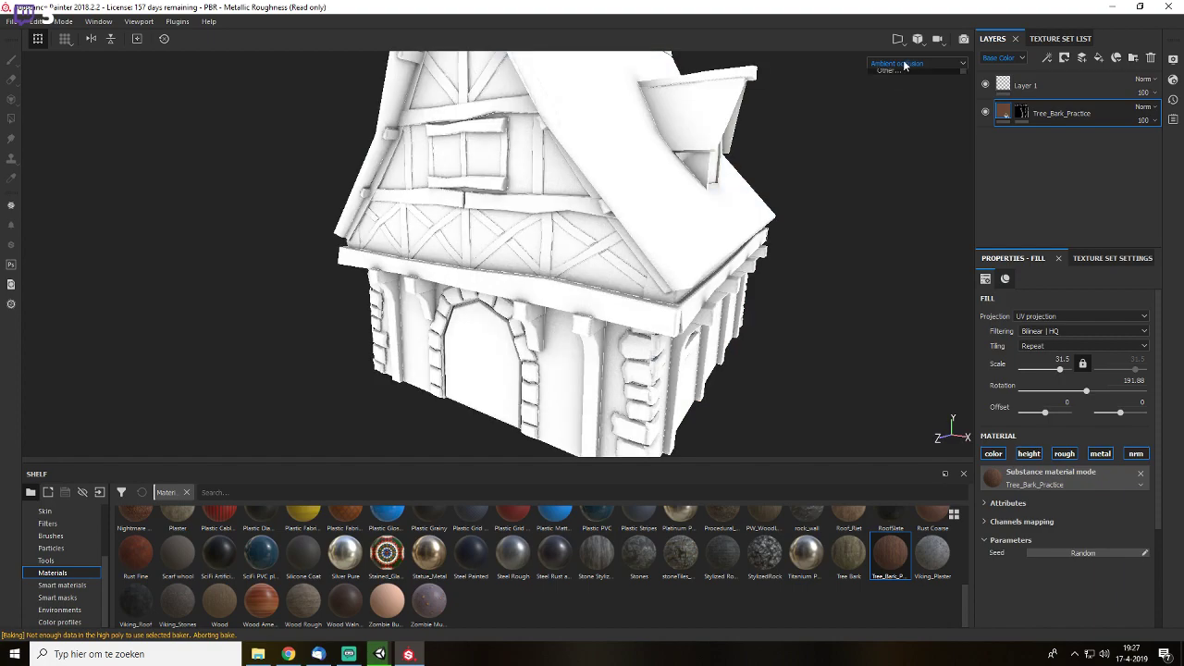
pyautogui.click(906, 63)
pyautogui.click(899, 129)
pyautogui.click(901, 63)
pyautogui.click(899, 131)
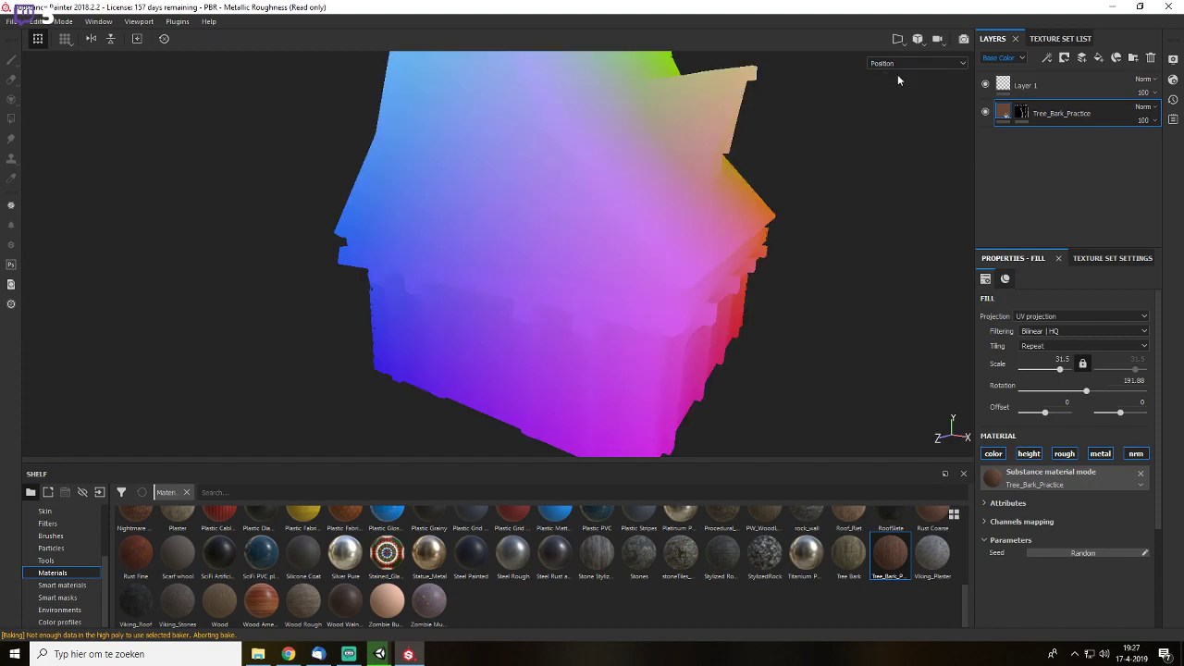
pyautogui.click(898, 64)
pyautogui.click(905, 90)
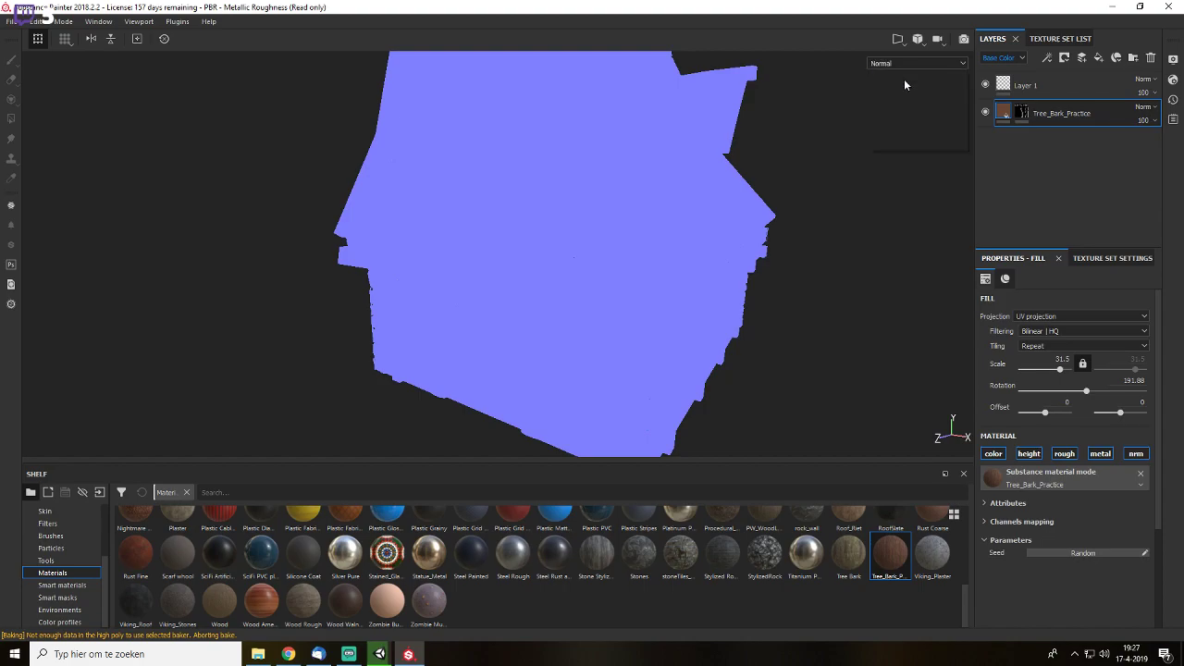
# - Display the baked ID, Ambient occlusion and Thickness mesh maps on the house and return to the Material view
pyautogui.click(905, 63)
pyautogui.click(896, 74)
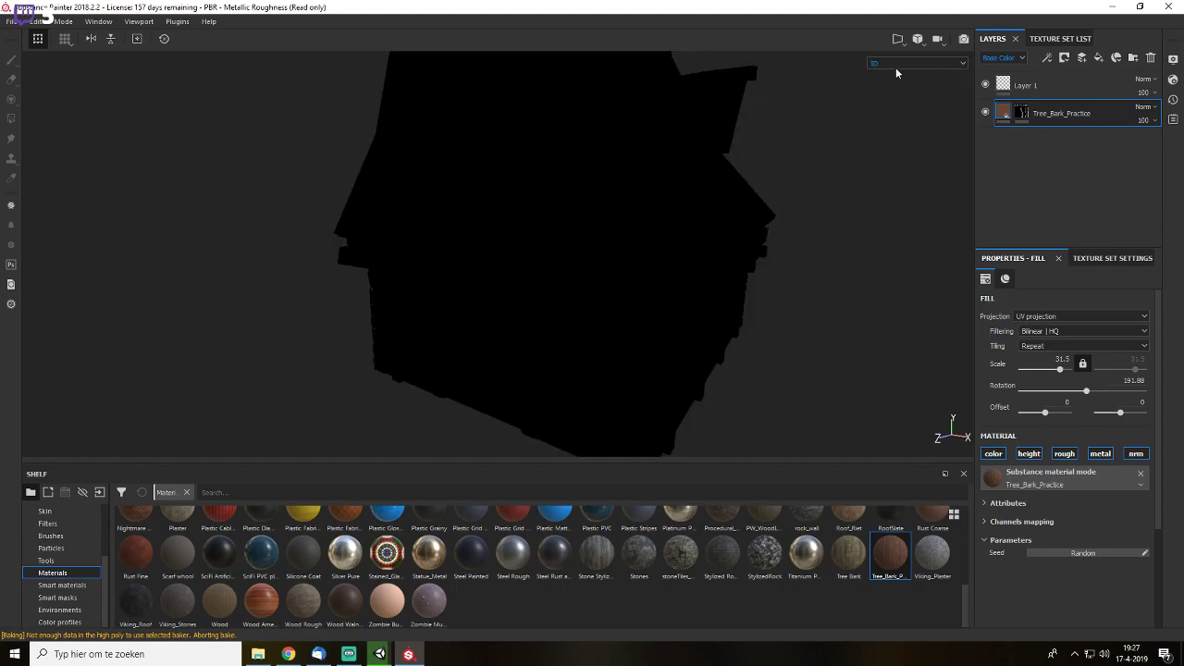
pyautogui.click(895, 65)
pyautogui.click(897, 114)
pyautogui.click(895, 65)
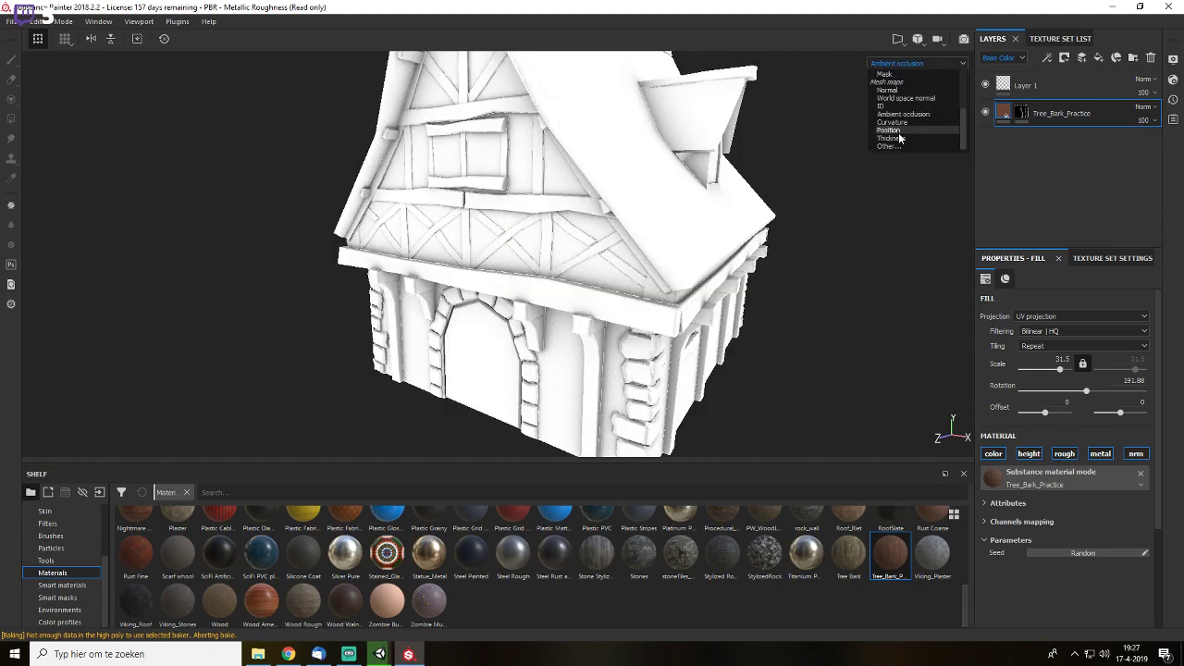
pyautogui.click(898, 138)
pyautogui.click(893, 65)
pyautogui.scroll(2, 897, 118)
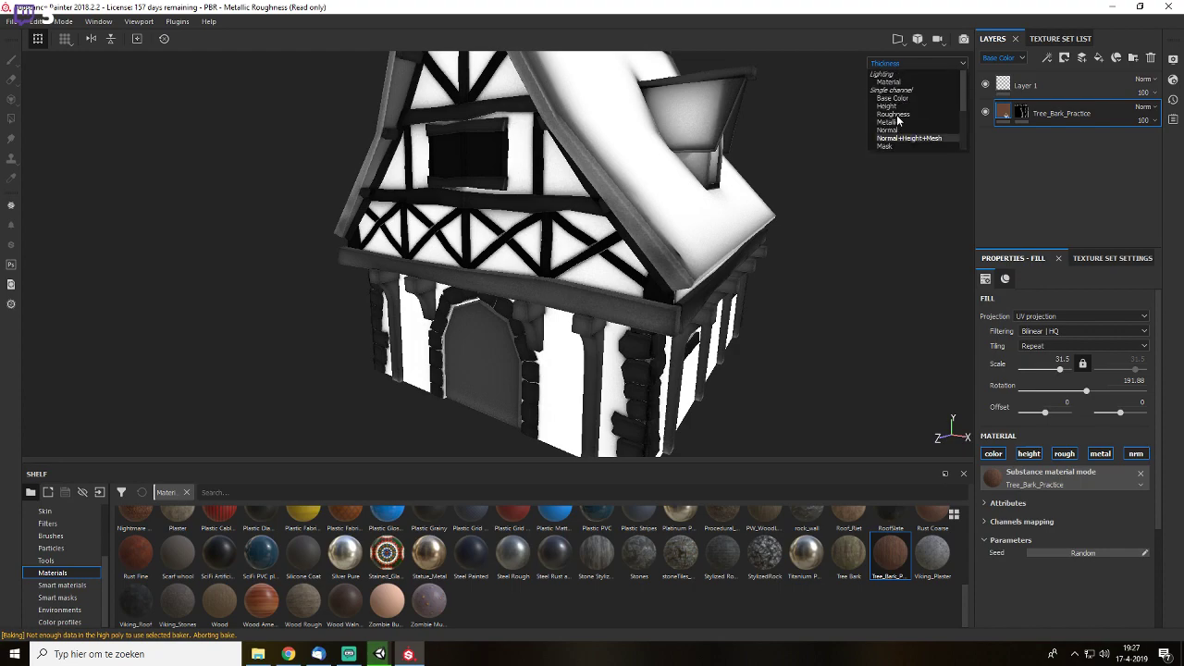
pyautogui.click(890, 81)
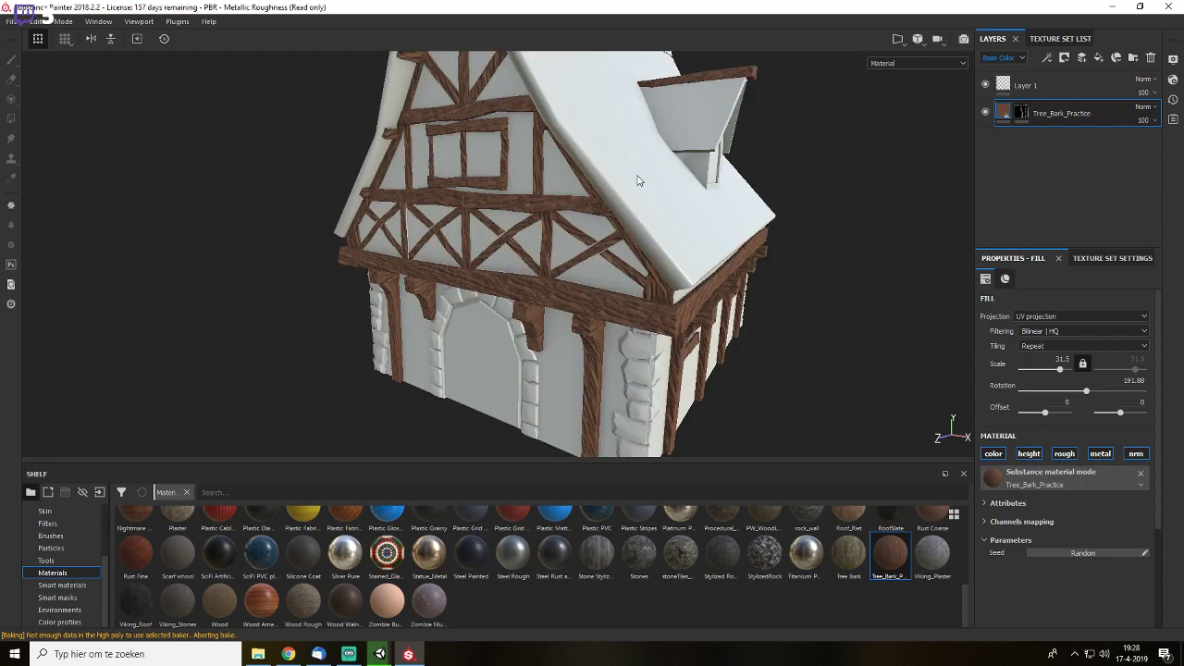
# - Add the Ancient_Concrete_Ruins smart material to the layer stack below the Tree_Bark_Practice layer
pyautogui.keyDown('alt'); pyautogui.moveTo(636, 180); pyautogui.dragTo(764, 160); pyautogui.keyUp('alt')
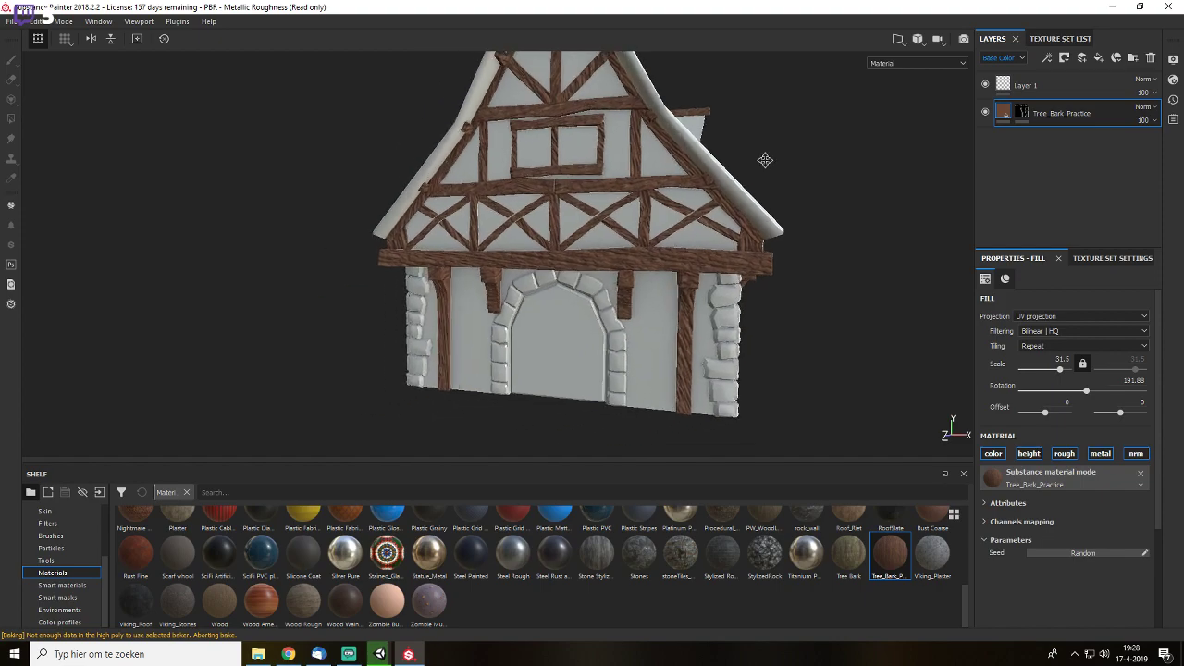
pyautogui.keyDown('alt'); pyautogui.moveTo(764, 160); pyautogui.dragTo(812, 127, button='middle'); pyautogui.keyUp('alt')
pyautogui.keyDown('alt'); pyautogui.moveTo(812, 126); pyautogui.dragTo(724, 223); pyautogui.keyUp('alt')
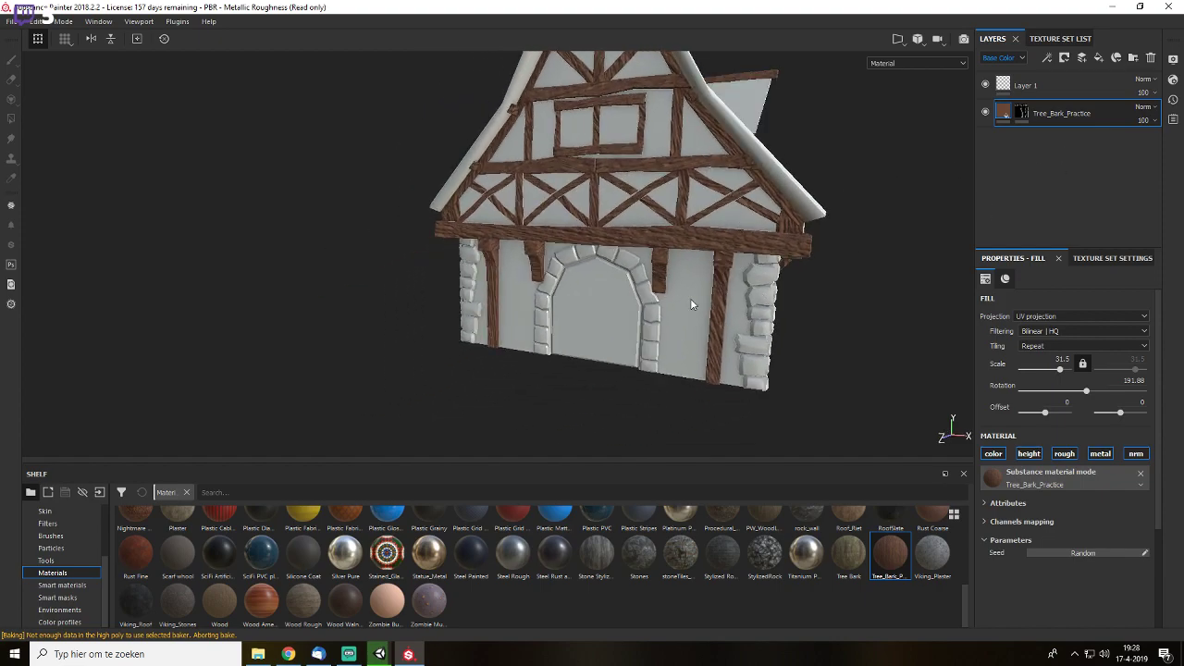
pyautogui.click(92, 585)
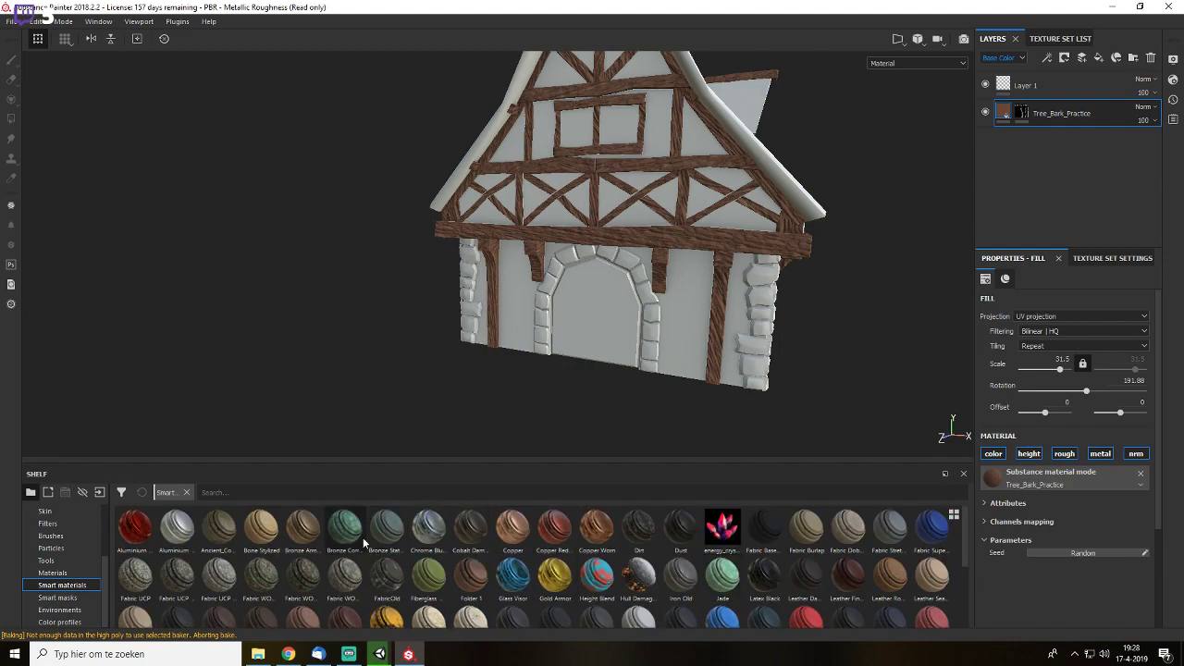
pyautogui.moveTo(362, 537)
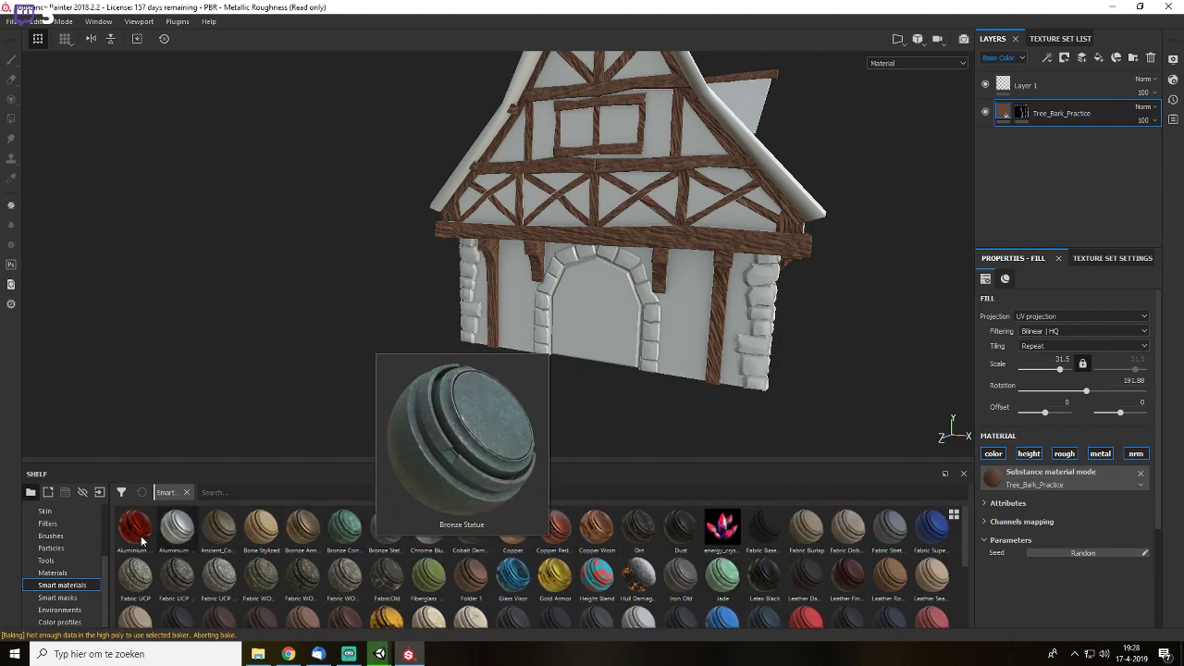
pyautogui.moveTo(218, 528); pyautogui.dragTo(1000, 179)
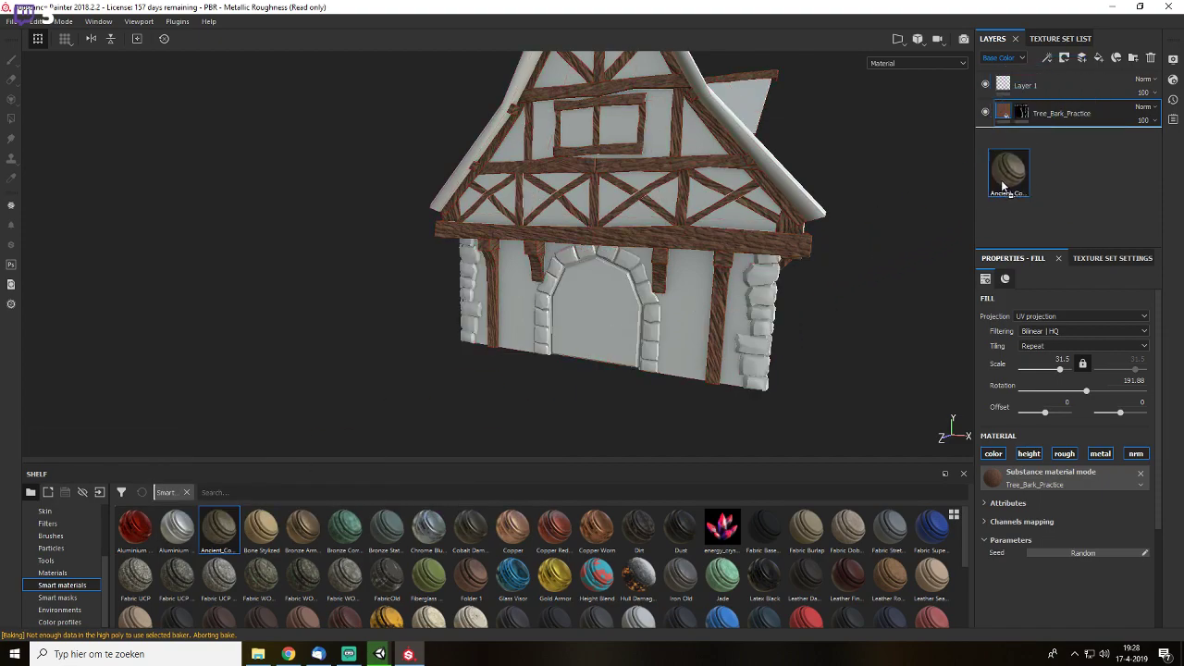
pyautogui.moveTo(1078, 187); pyautogui.dragTo(1078, 187)
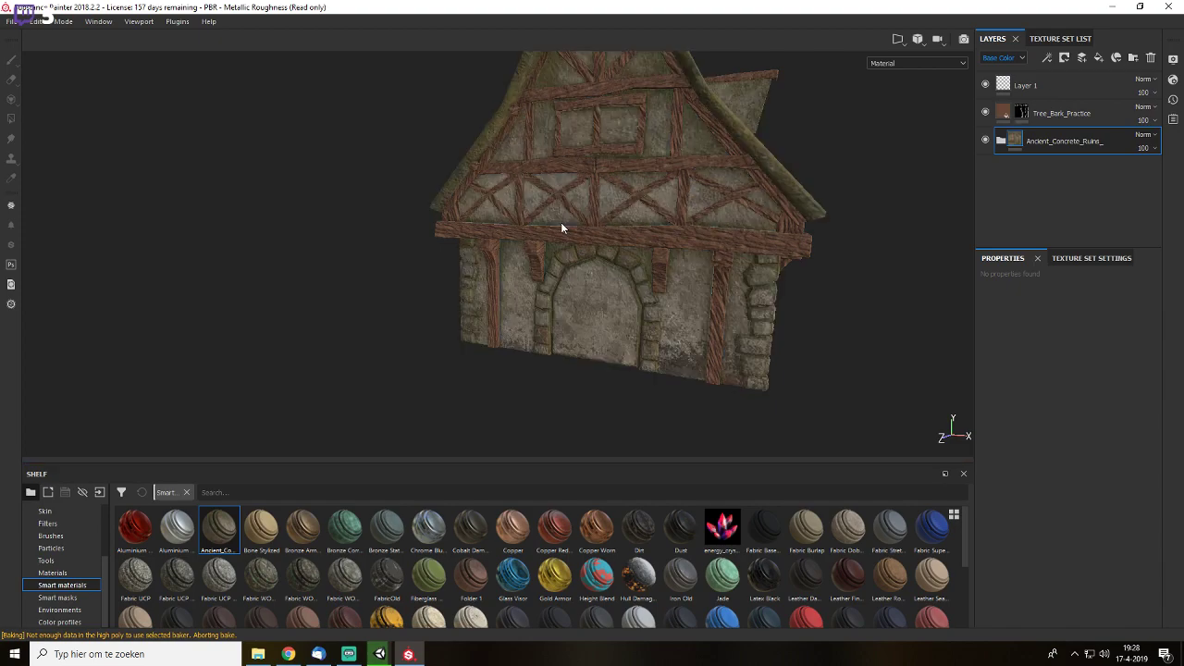
# - Expand the Ancient_Concrete_Ruins_ group and toggle the visibility of its Concrete Simple layers to compare their effect on the front wall
pyautogui.keyDown('alt'); pyautogui.moveTo(784, 263); pyautogui.dragTo(680, 216); pyautogui.keyUp('alt')
pyautogui.scroll(3, 755, 263)
pyautogui.scroll(-3, 754, 263)
pyautogui.scroll(5, 665, 256)
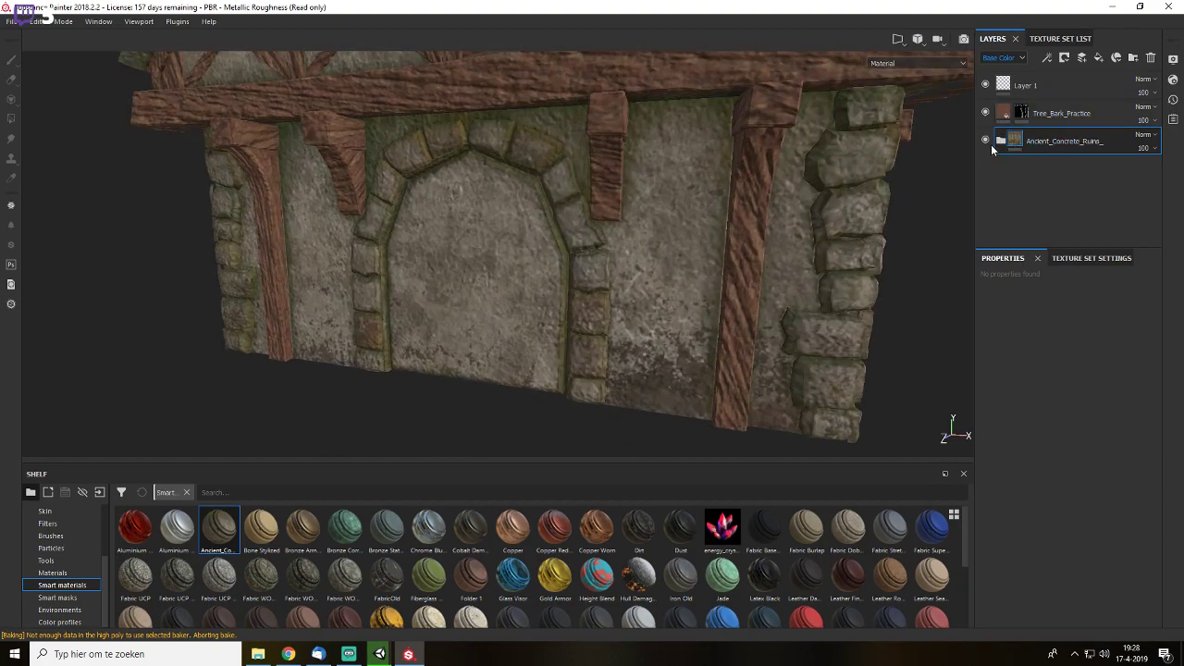
pyautogui.click(1001, 148)
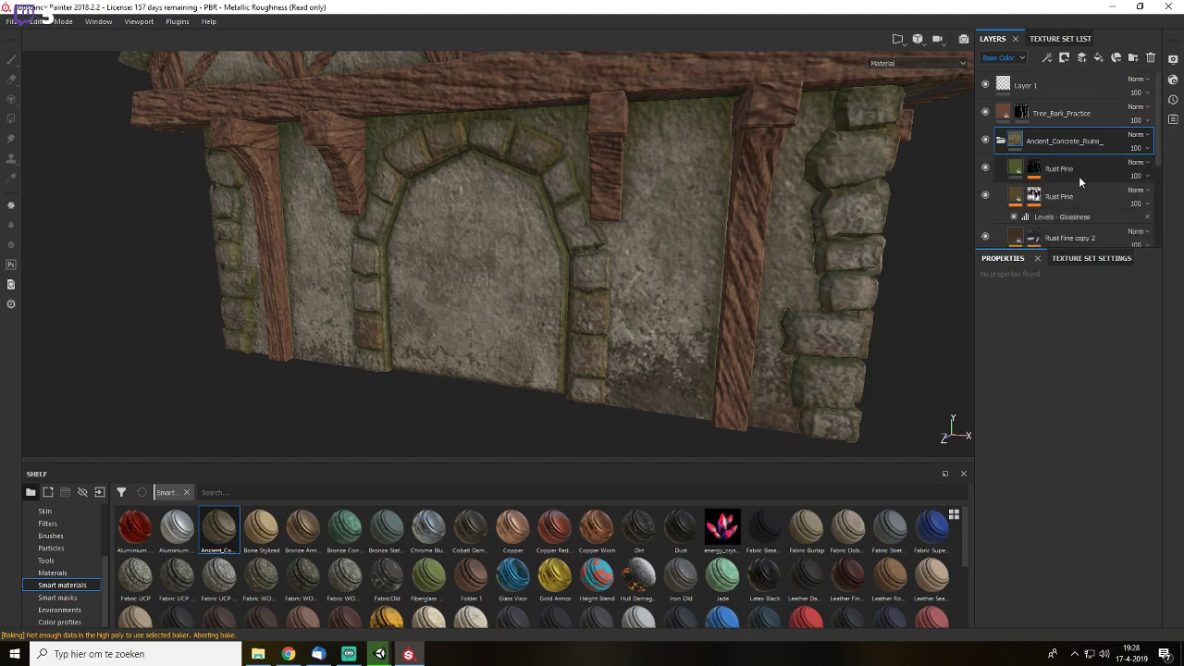
pyautogui.scroll(-3, 1078, 176)
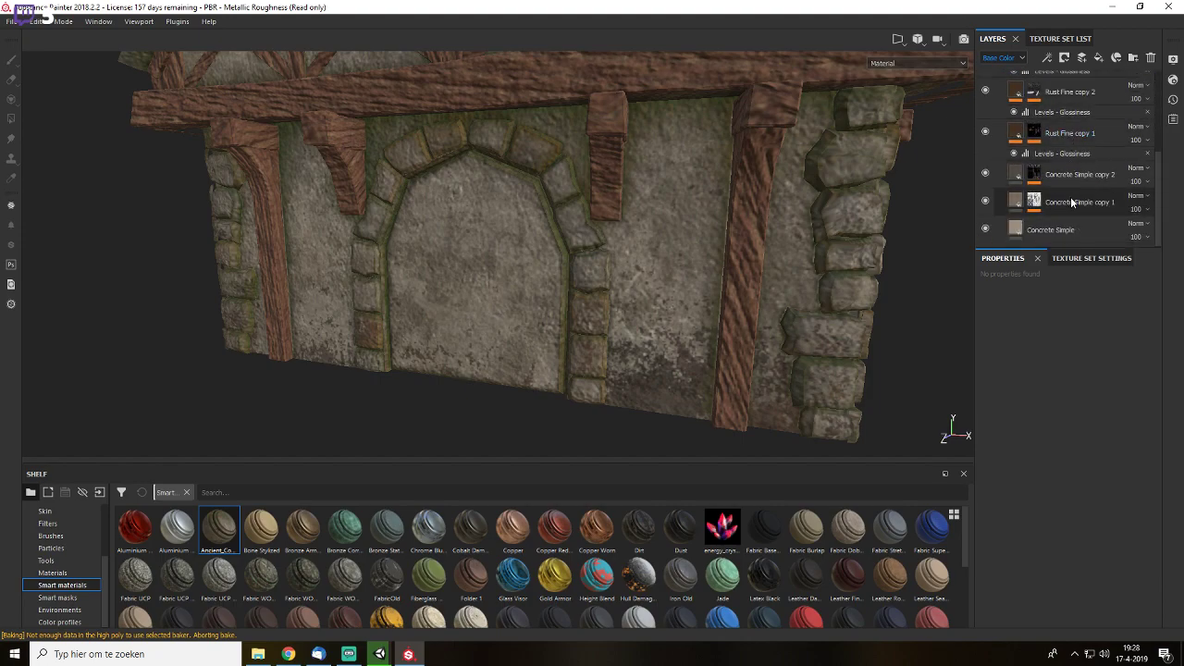
pyautogui.click(986, 229)
pyautogui.click(986, 229)
pyautogui.click(985, 229)
pyautogui.click(985, 229)
pyautogui.click(985, 207)
pyautogui.click(986, 207)
pyautogui.click(985, 174)
pyautogui.click(985, 174)
# - Set the tiling scale of the base Concrete Simple fill to about 10.9
pyautogui.click(1043, 224)
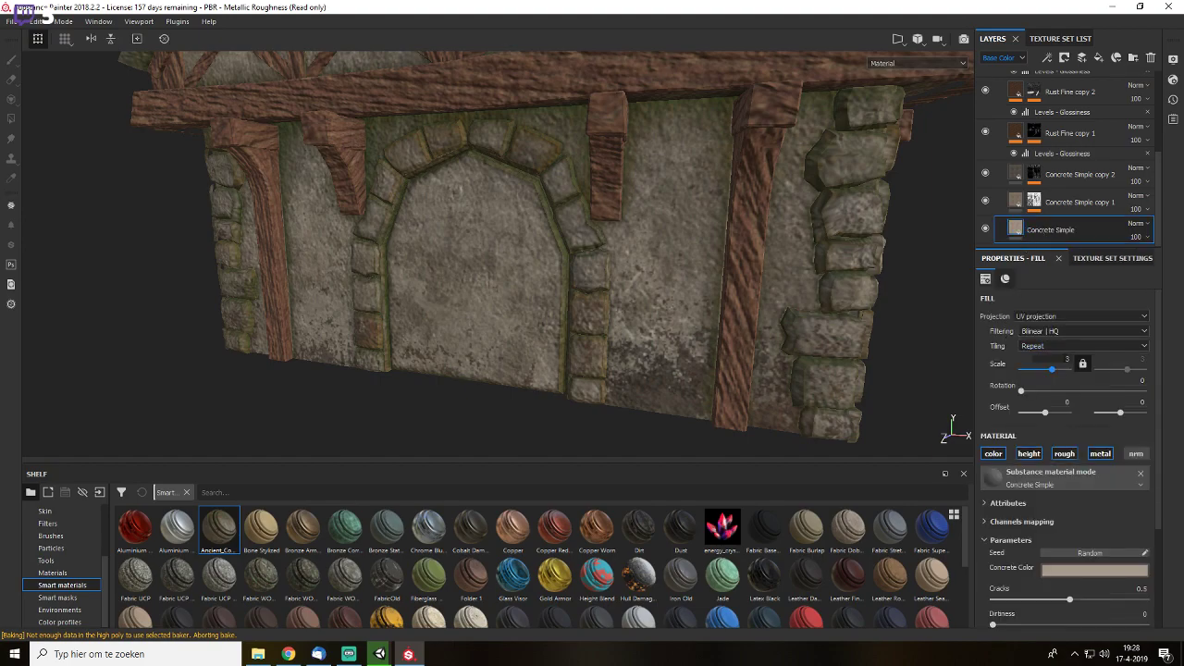
pyautogui.moveTo(1052, 368); pyautogui.dragTo(1055, 368)
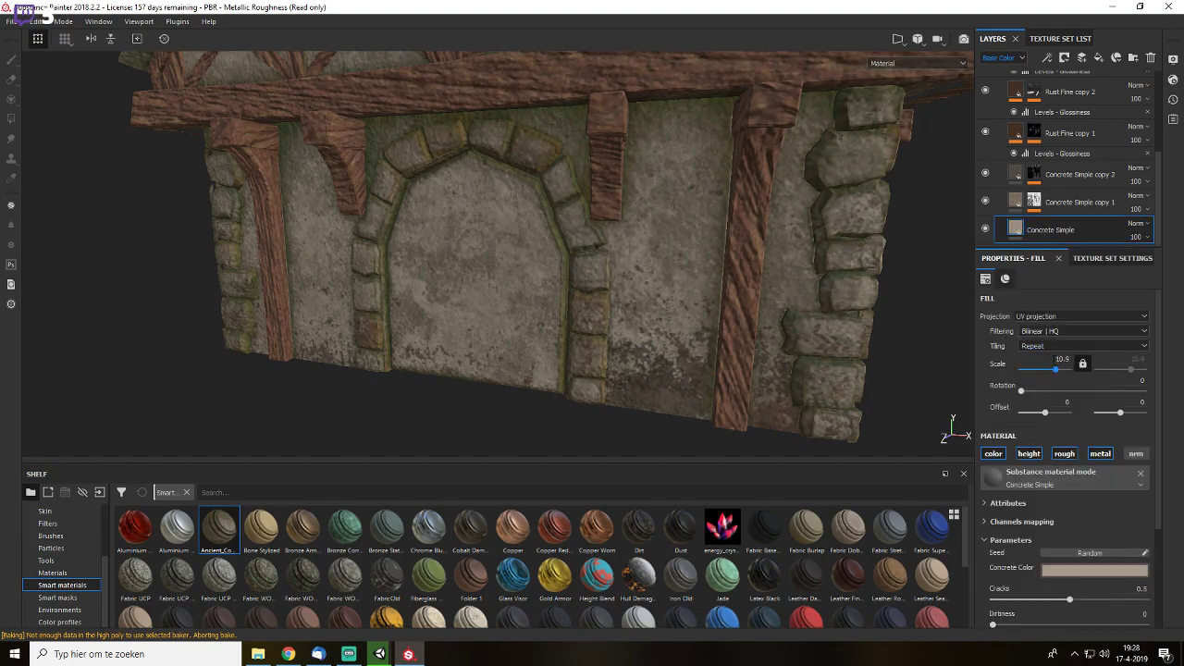
pyautogui.doubleClick(1059, 357)
pyautogui.press('Return')
# - Set the Concrete Simple copy 1 fill's scale to 13.01, toggling it and Concrete Simple copy 2 to compare
pyautogui.click(1015, 196)
pyautogui.click(985, 202)
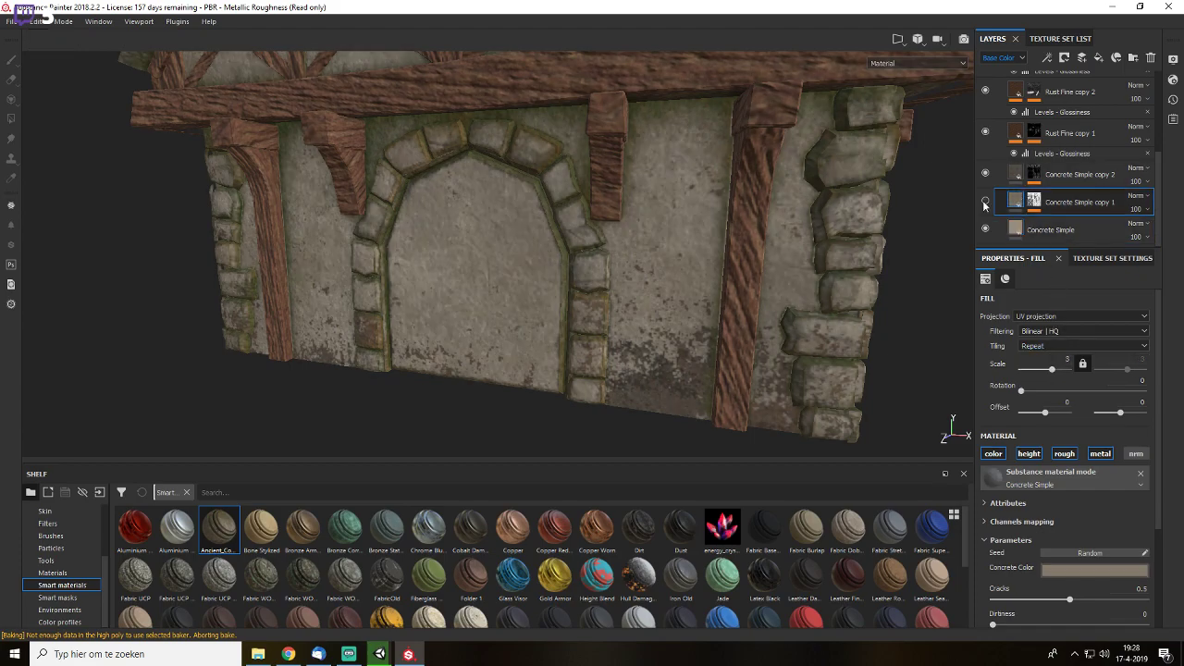
pyautogui.click(985, 202)
pyautogui.moveTo(1051, 368); pyautogui.dragTo(1055, 369)
pyautogui.click(985, 174)
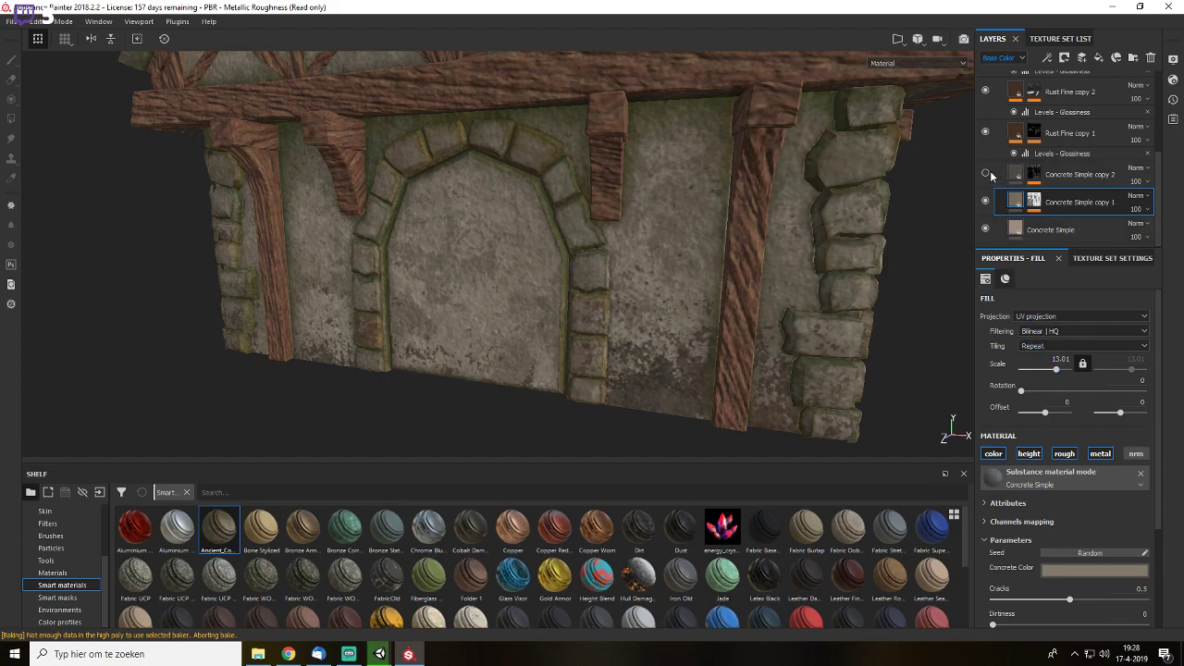
pyautogui.click(986, 173)
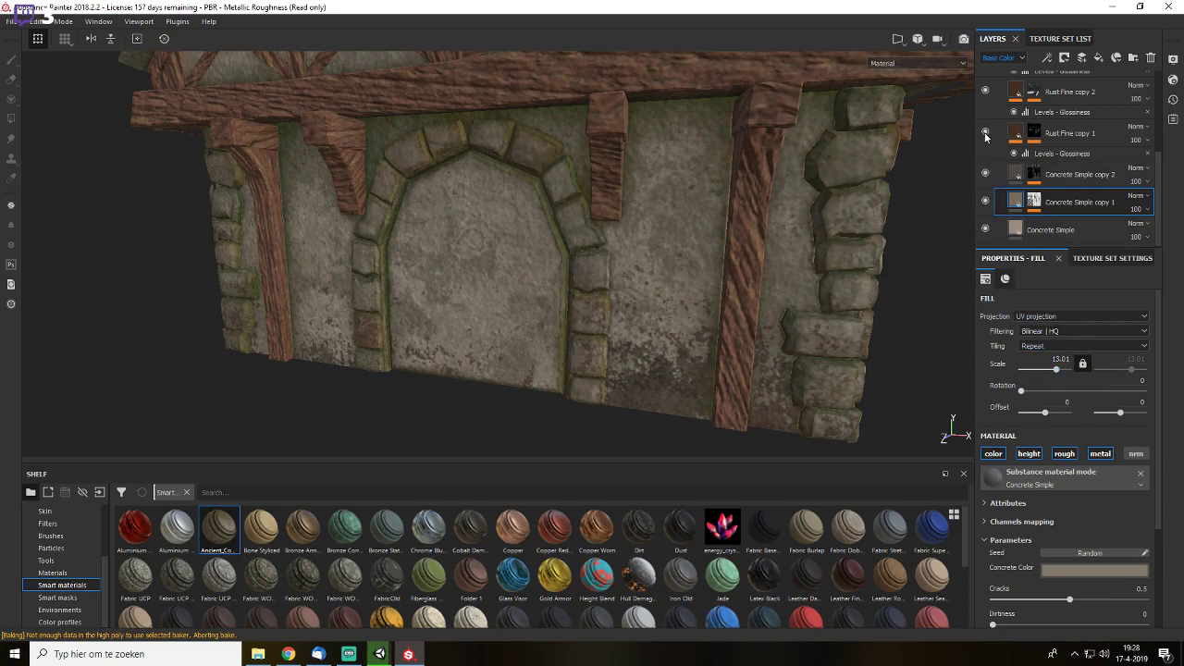
# - Raise the Rust Fine copy 1 fill's tiling scale to 91.25
pyautogui.click(1033, 132)
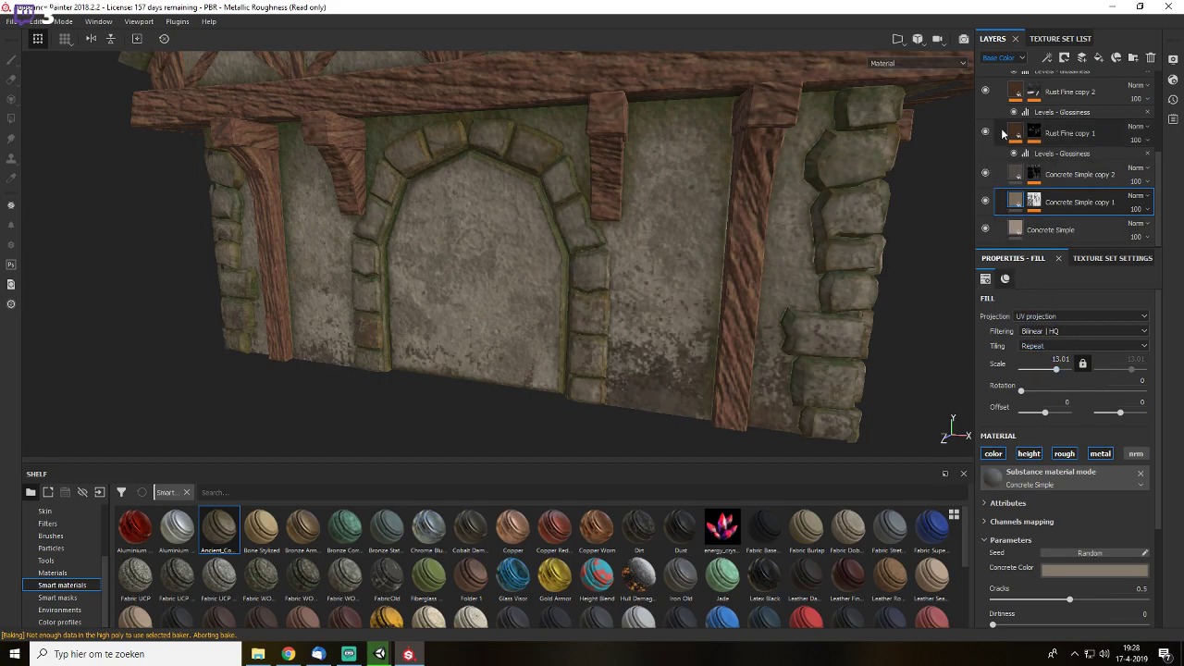
pyautogui.click(1057, 155)
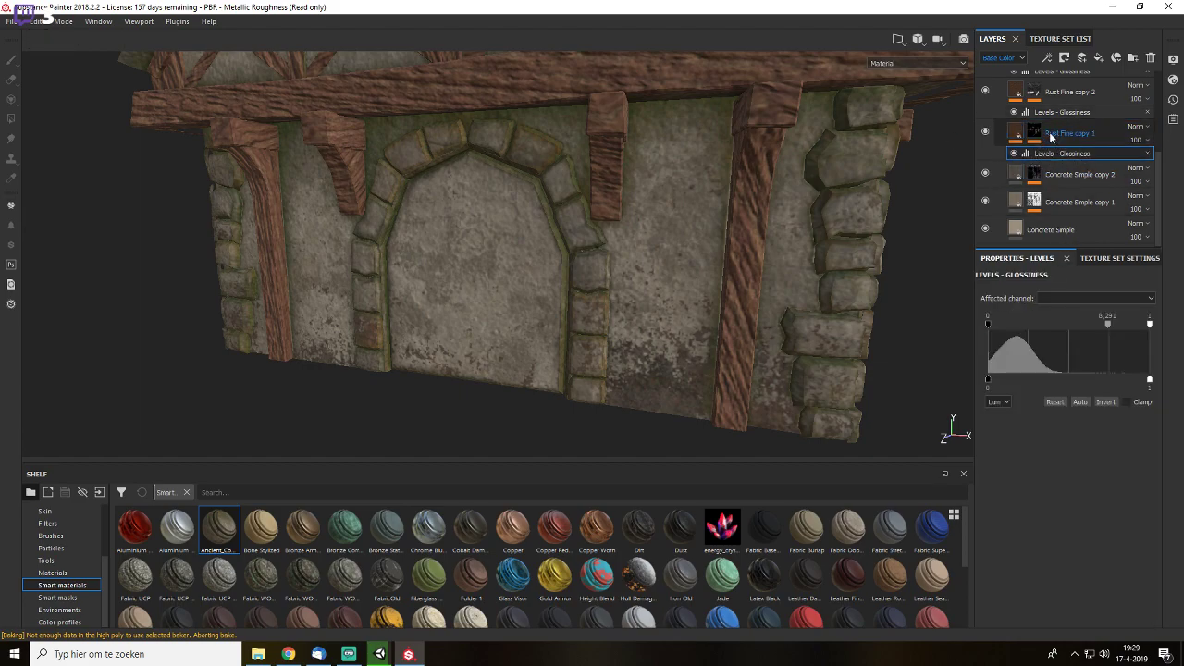
pyautogui.click(1049, 136)
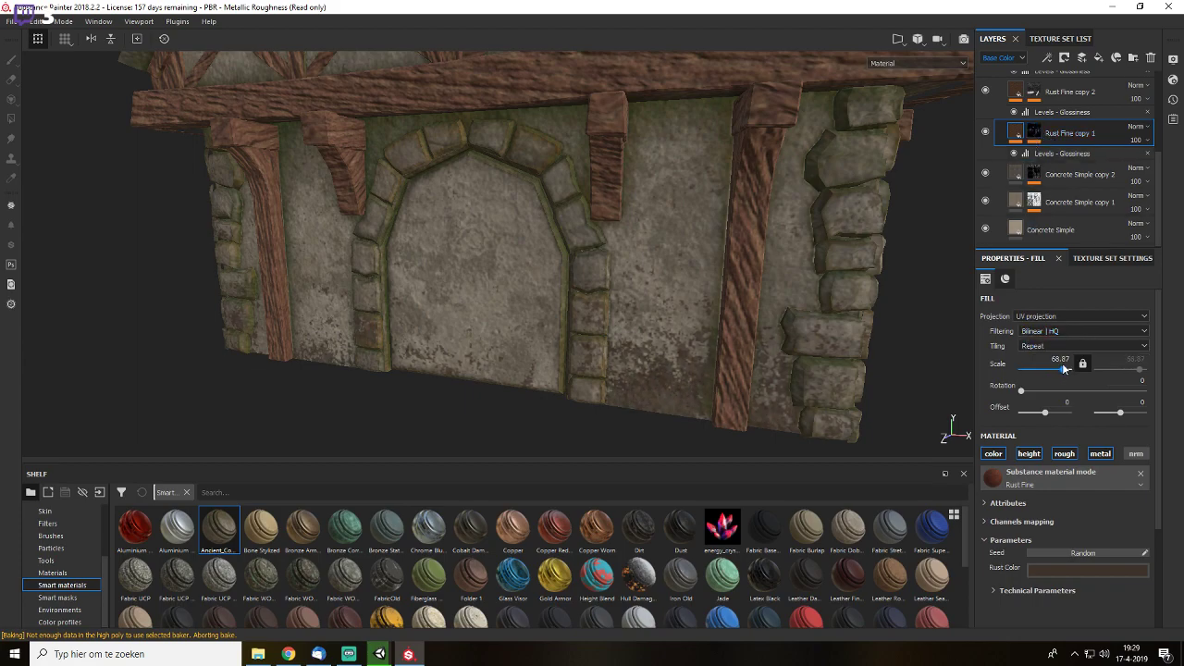
pyautogui.moveTo(1063, 368); pyautogui.dragTo(1067, 368)
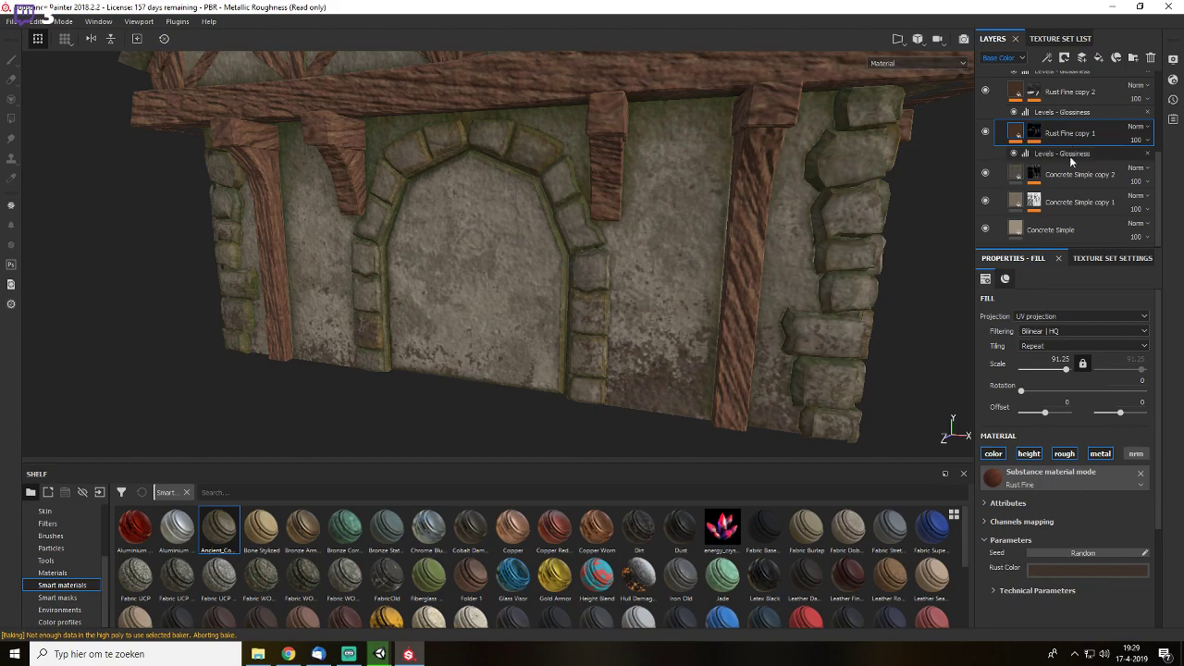
# - Inspect the Rust Fine copy 1 mask's MG Ground Dirt generator and set its Grunge Map fill's scale to 20.91
pyautogui.click(1038, 127)
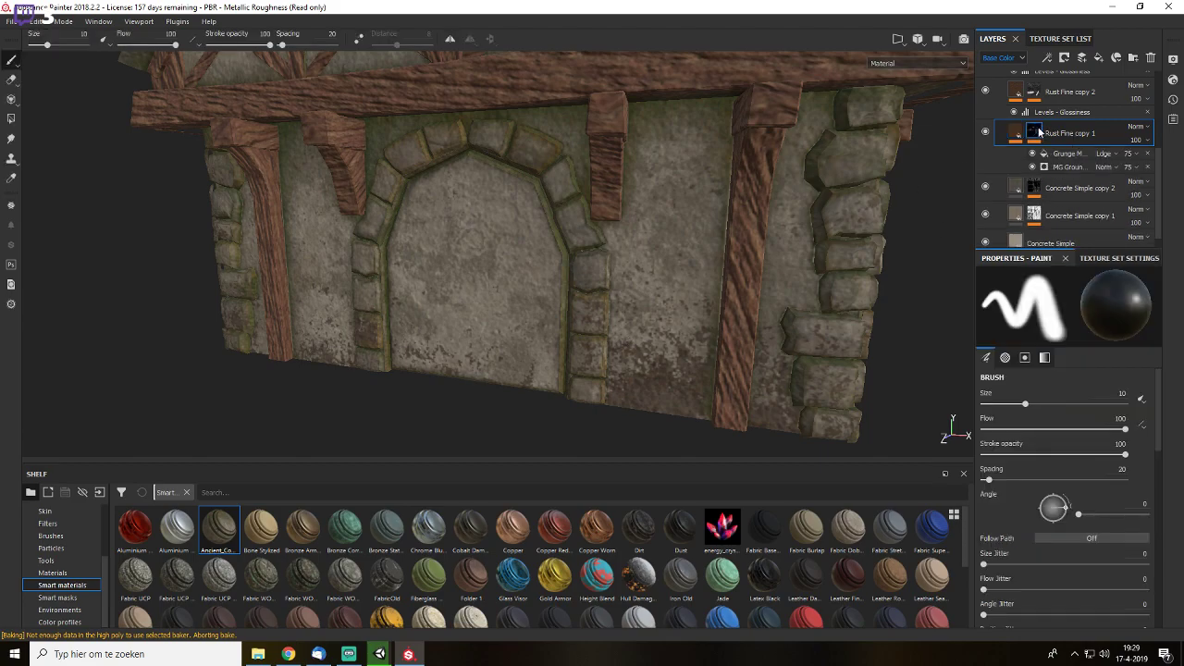
pyautogui.scroll(-3, 1087, 407)
pyautogui.scroll(5, 1096, 411)
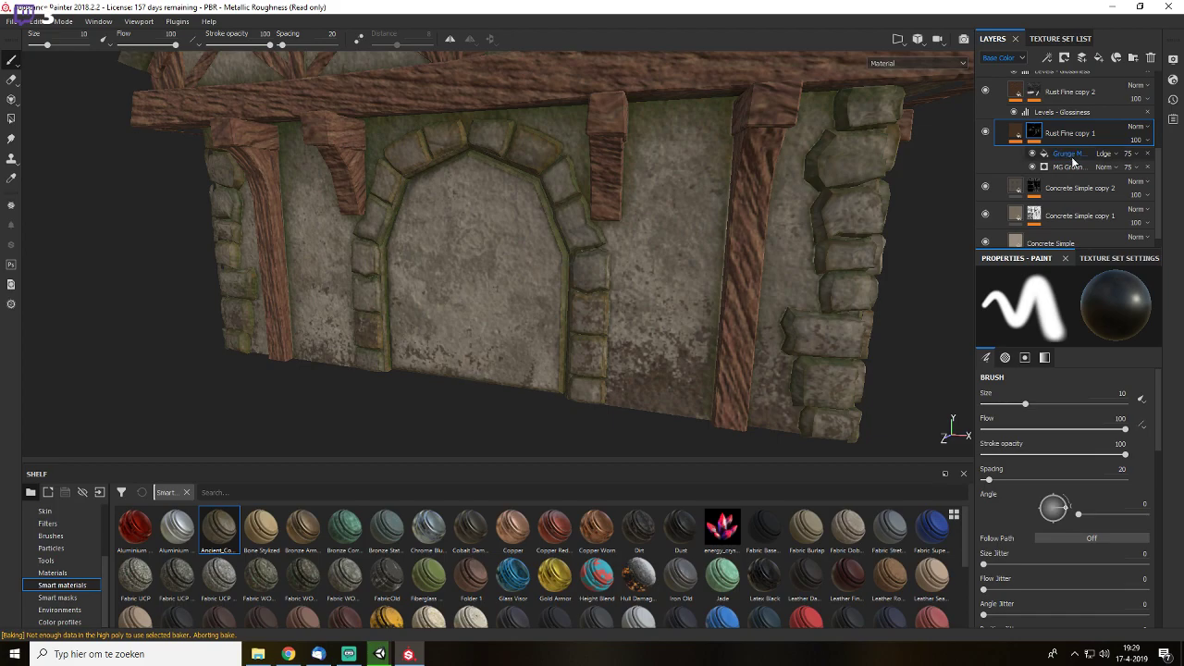
pyautogui.click(1070, 167)
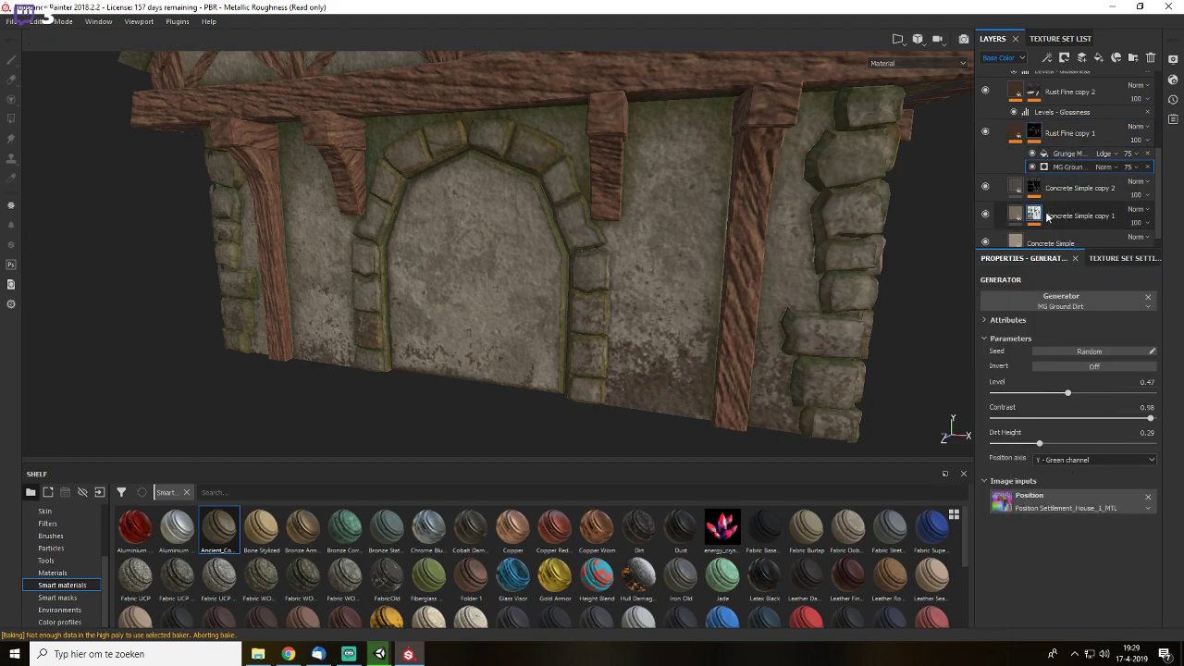
pyautogui.click(1071, 155)
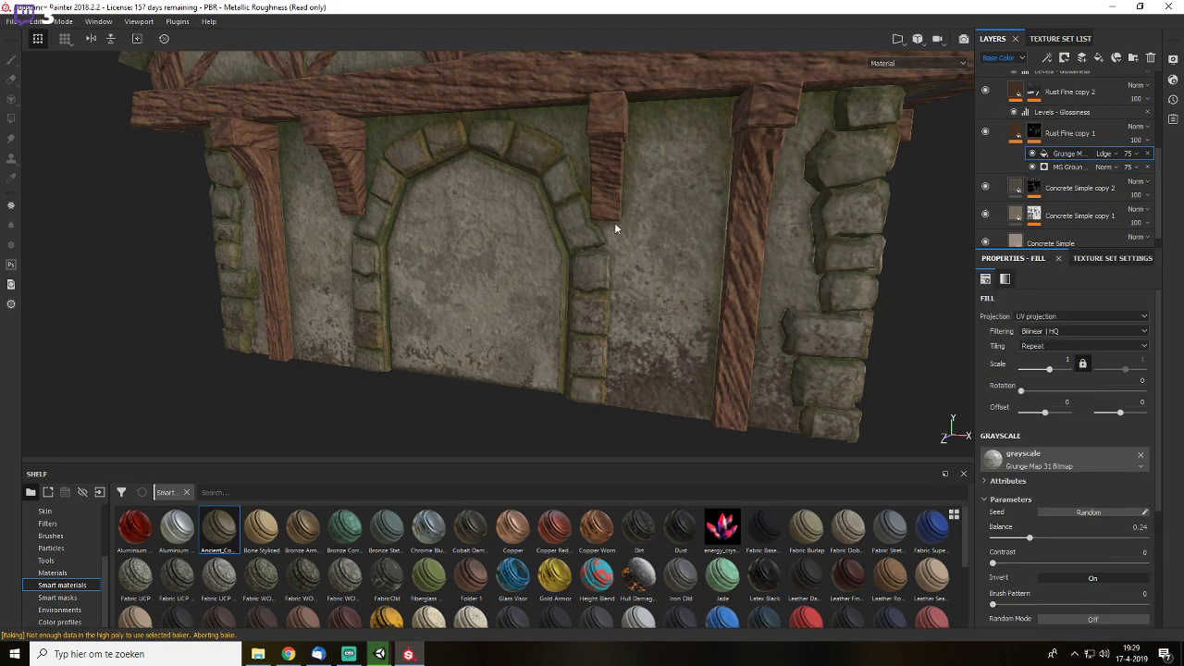
pyautogui.moveTo(1049, 369)
pyautogui.mouseDown()
pyautogui.moveTo(1063, 372)
pyautogui.moveTo(1046, 375)
pyautogui.mouseUp()
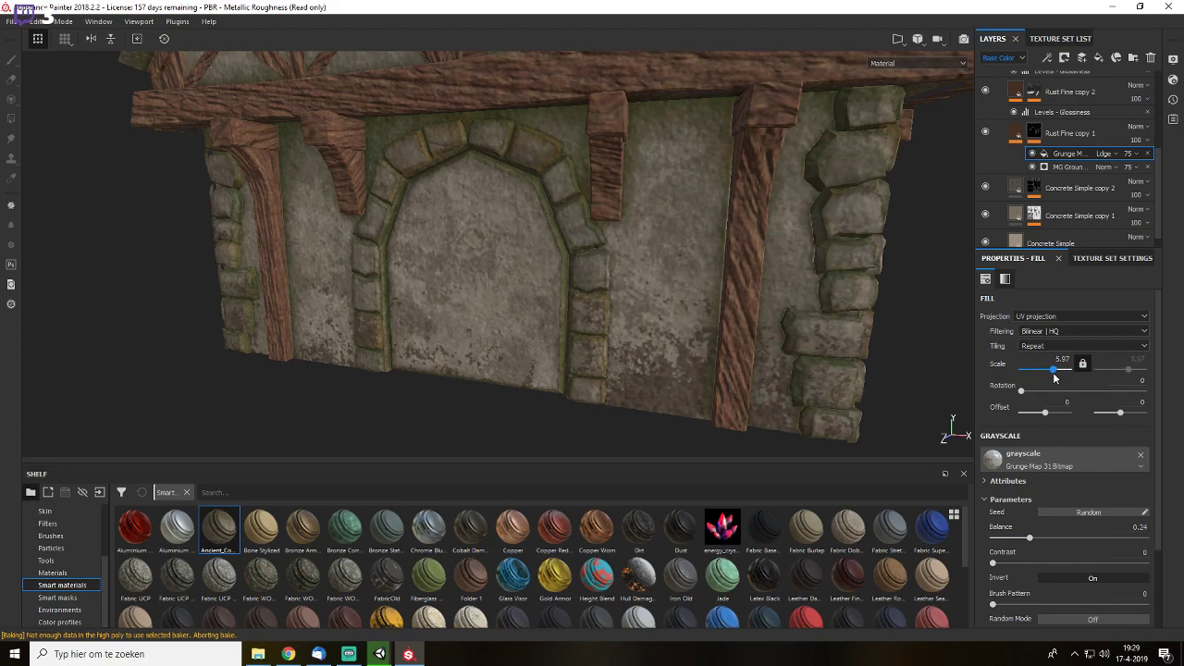
pyautogui.moveTo(1047, 377); pyautogui.dragTo(1058, 376)
# - Set the Rust Fine copy 1 fill's scale to 2.08 and lower the layer's opacity to soften the wall dirt
pyautogui.scroll(1, 994, 171)
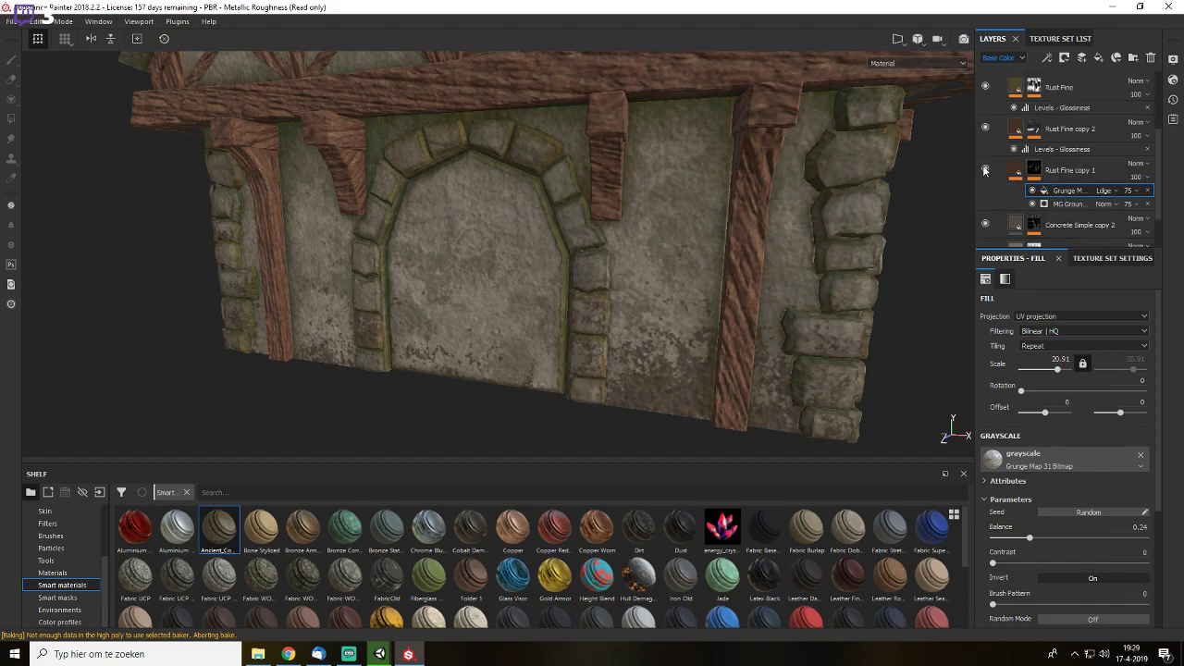
pyautogui.click(1001, 175)
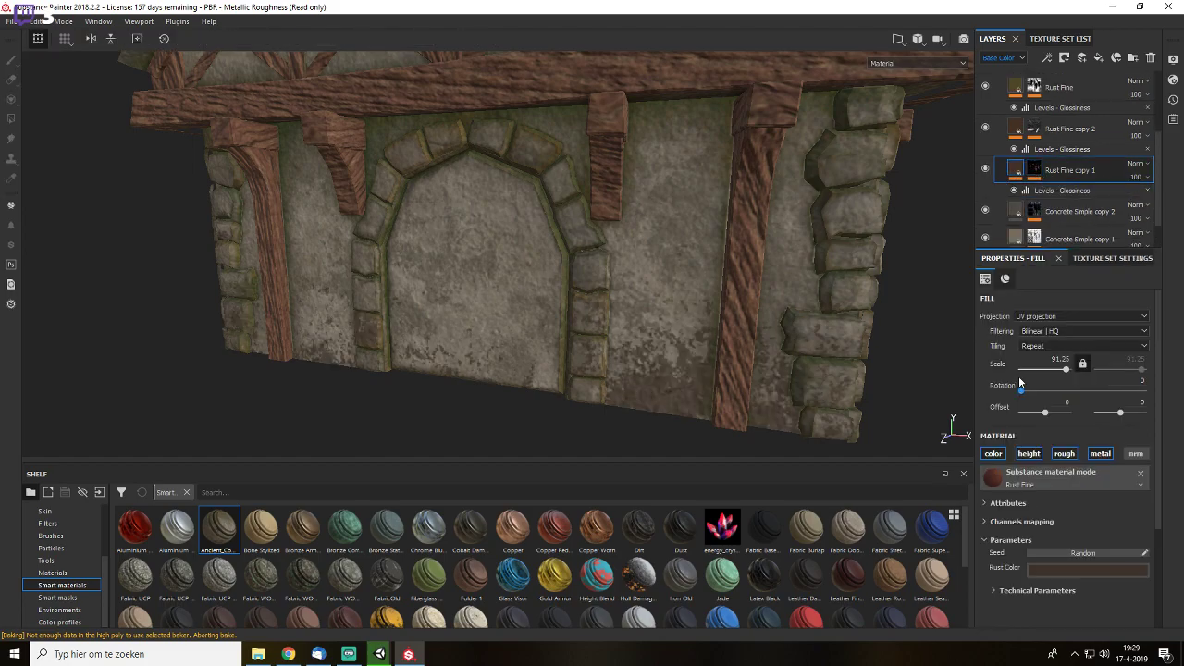
pyautogui.moveTo(1060, 367); pyautogui.dragTo(1050, 369)
pyautogui.click(1143, 175)
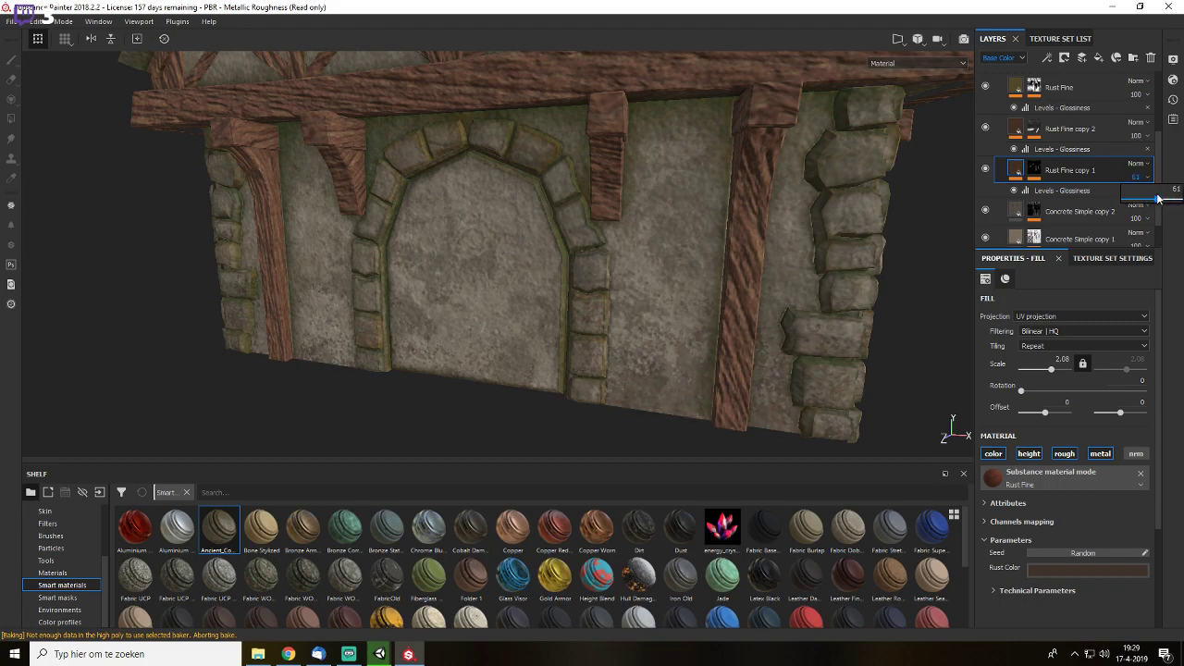
pyautogui.click(1135, 164)
pyautogui.click(1132, 224)
# - Collapse the Ancient_Concrete_Ruins_ group, give it a black mask, and reveal it on the front wall panels with Polygon Fill
pyautogui.click(1068, 129)
pyautogui.scroll(3, 1068, 139)
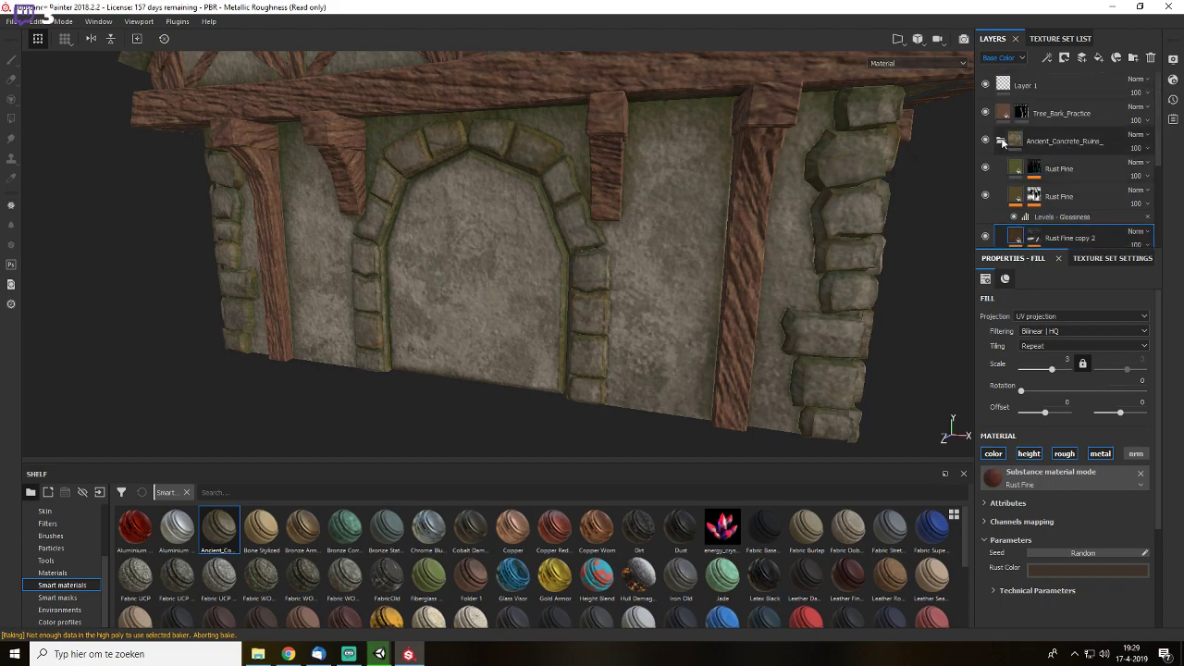
pyautogui.click(1001, 141)
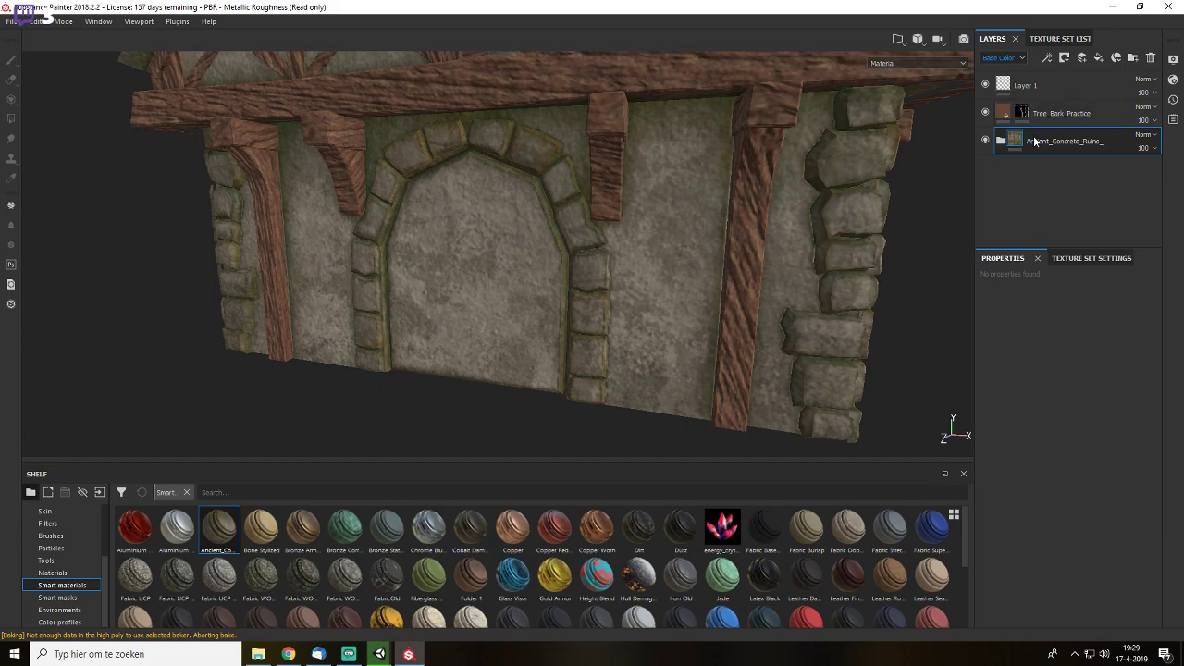
pyautogui.click(1061, 60)
pyautogui.click(1077, 89)
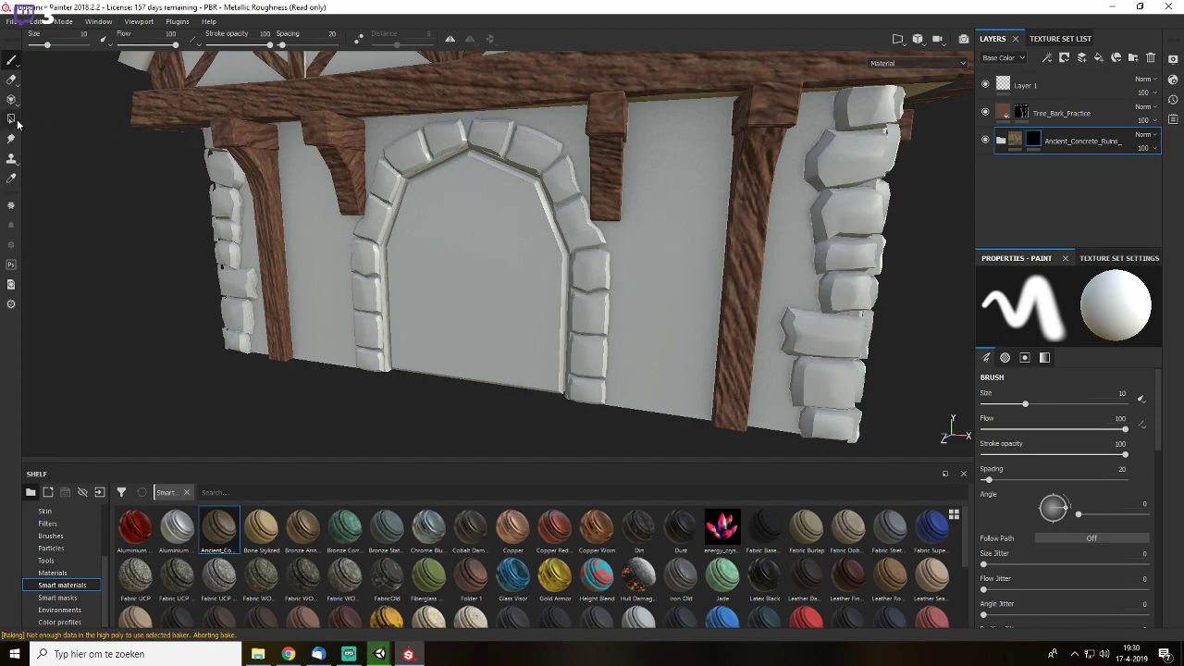
pyautogui.click(14, 120)
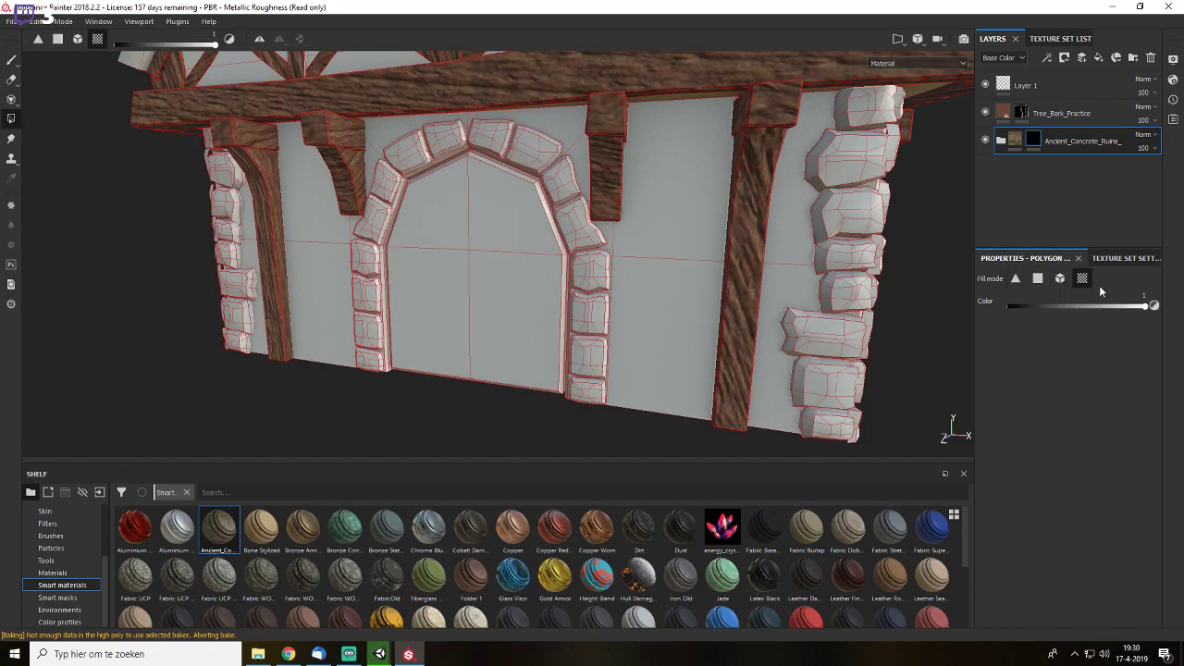
pyautogui.click(687, 256)
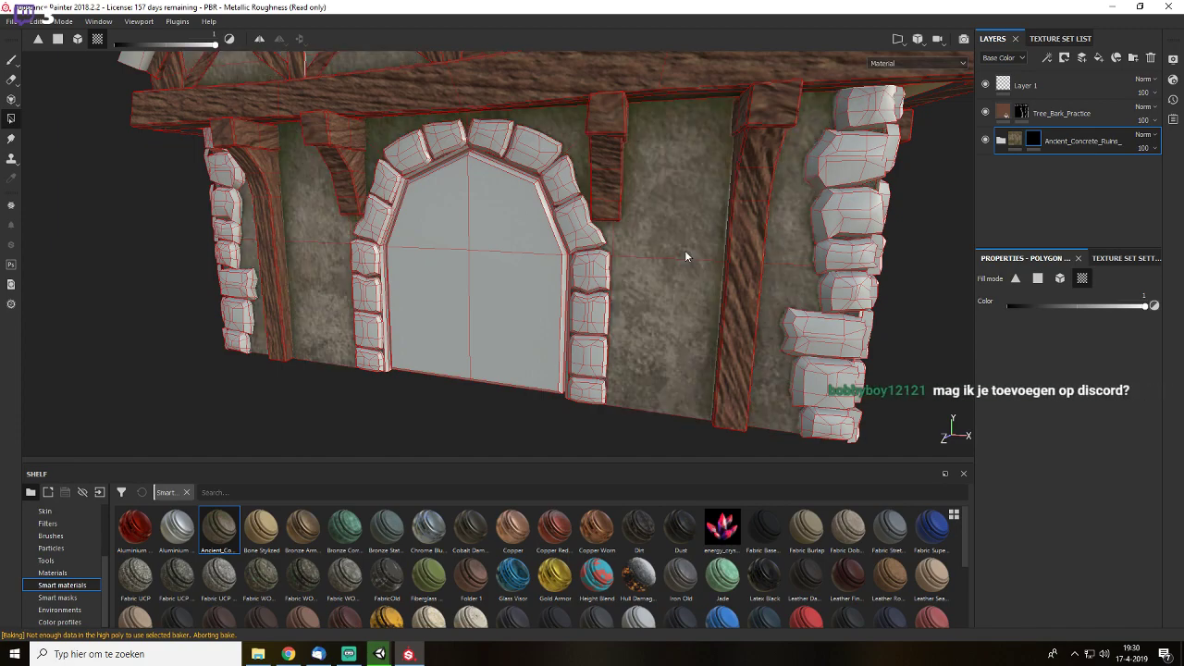
# - Reveal the Ancient_Concrete_Ruins_ material on the first long side wall, its eave strip and the rear gable wall with Polygon Fill
pyautogui.keyDown('alt'); pyautogui.moveTo(686, 256); pyautogui.dragTo(479, 224, button='right'); pyautogui.keyUp('alt')
pyautogui.keyDown('alt'); pyautogui.moveTo(479, 225); pyautogui.dragTo(360, 242); pyautogui.keyUp('alt')
pyautogui.keyDown('alt'); pyautogui.moveTo(707, 319); pyautogui.dragTo(628, 171, button='middle'); pyautogui.keyUp('alt')
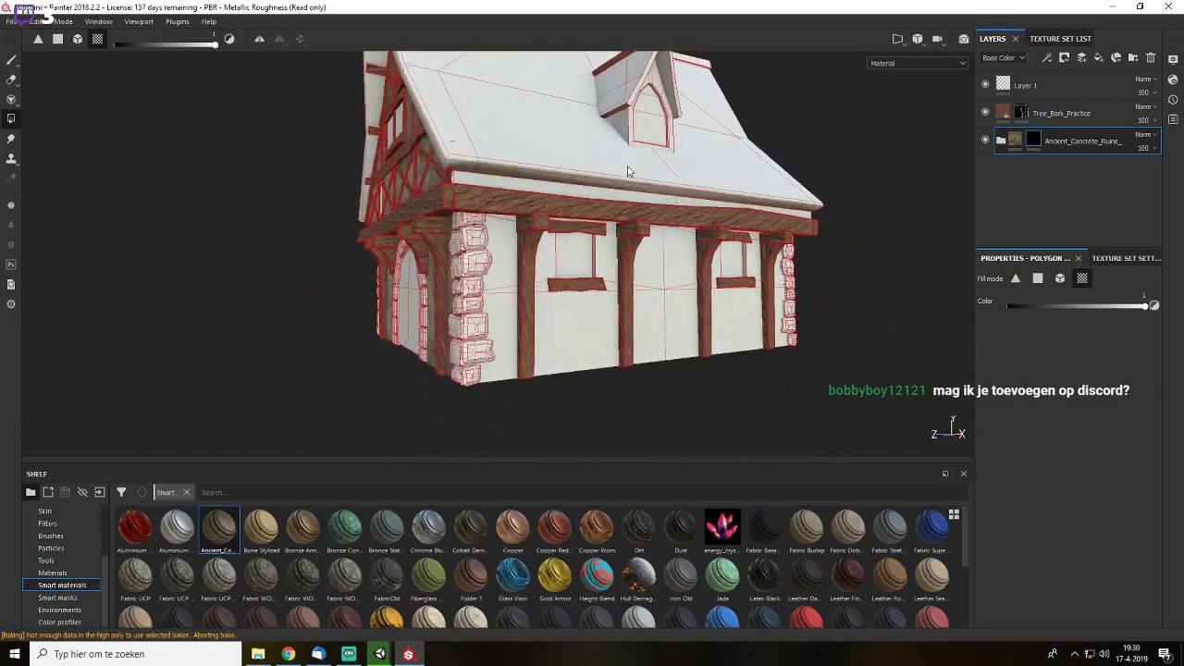
pyautogui.click(680, 289)
pyautogui.keyDown('alt'); pyautogui.moveTo(883, 317); pyautogui.dragTo(555, 171); pyautogui.keyUp('alt')
pyautogui.click(555, 301)
pyautogui.click(555, 171)
pyautogui.click(453, 191)
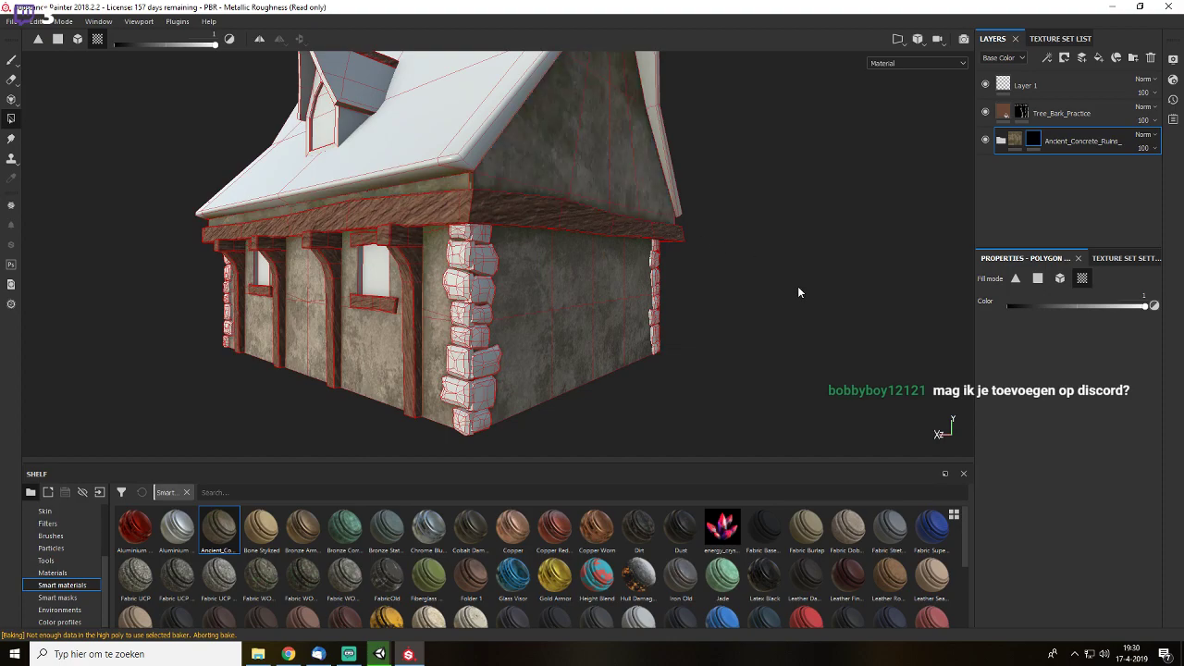
# - Fill the opposite long side wall and the strip beneath its eaves in the Ancient_Concrete_Ruins_ mask
pyautogui.keyDown('alt'); pyautogui.moveTo(797, 286); pyautogui.dragTo(515, 304); pyautogui.keyUp('alt')
pyautogui.scroll(-5, 515, 305)
pyautogui.keyDown('alt'); pyautogui.moveTo(593, 310); pyautogui.dragTo(466, 285); pyautogui.keyUp('alt')
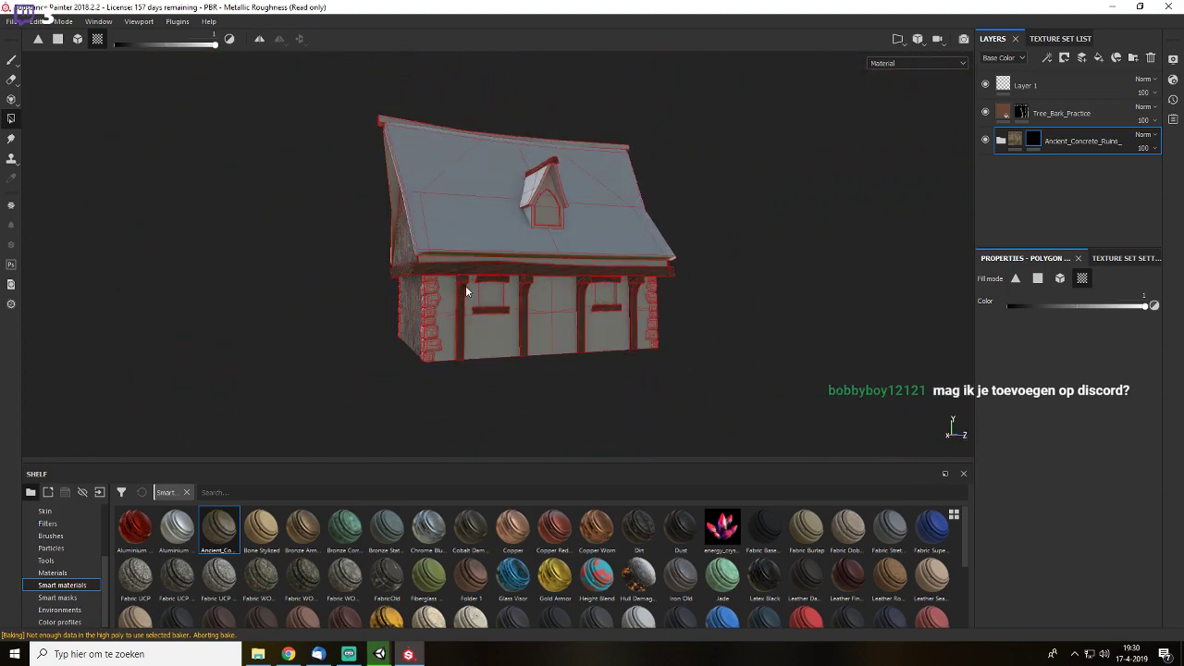
pyautogui.scroll(3, 572, 356)
pyautogui.click(573, 356)
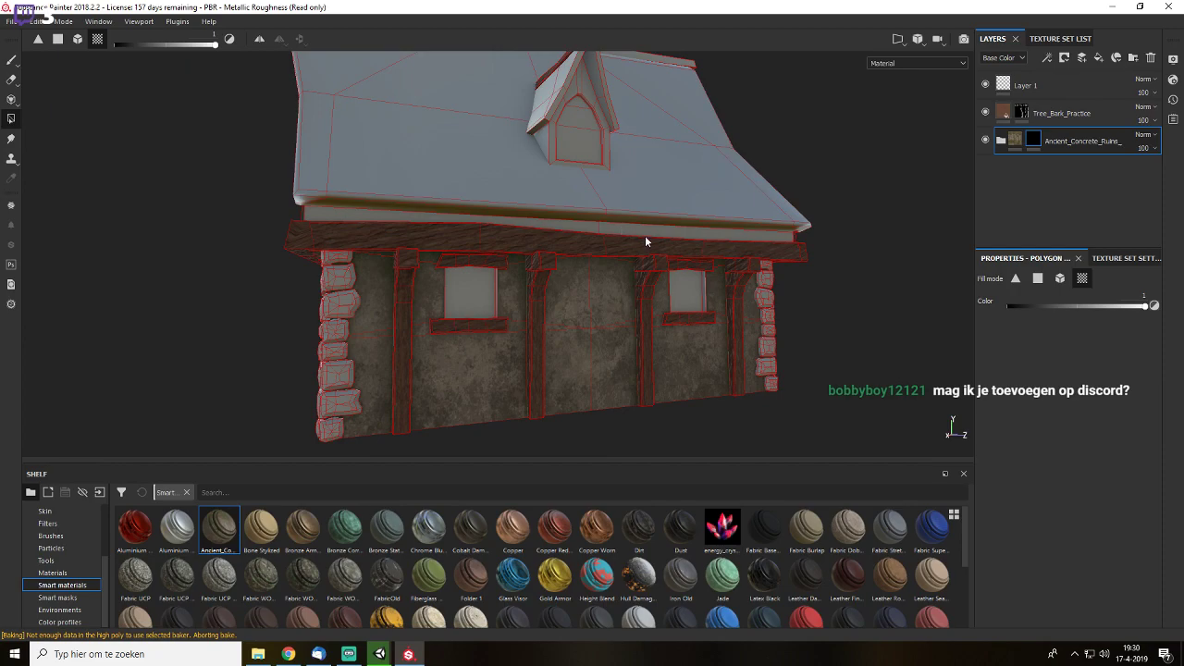
pyautogui.click(719, 233)
# - Examine the masked walls, gables and dormers from all around the house and under changed lighting, switching to the Paint tool to hide the wireframe
pyautogui.keyDown('alt'); pyautogui.moveTo(765, 266); pyautogui.dragTo(730, 305); pyautogui.keyUp('alt')
pyautogui.scroll(-4, 669, 278)
pyautogui.scroll(4, 579, 307)
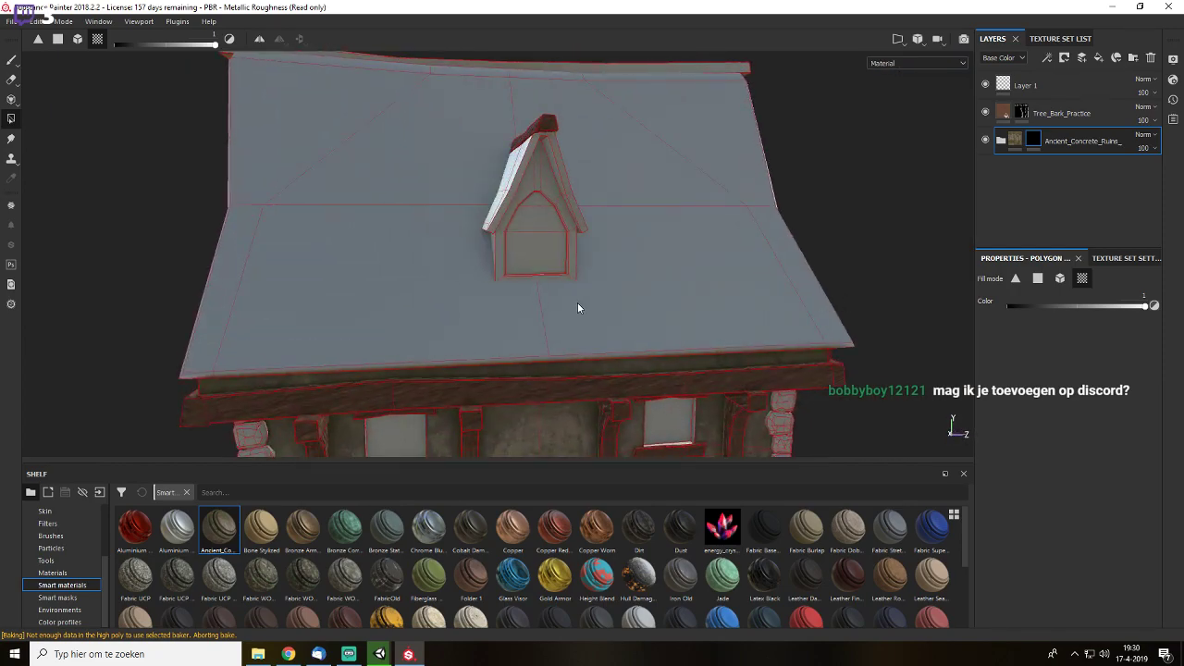
pyautogui.keyDown('alt'); pyautogui.moveTo(579, 307); pyautogui.dragTo(751, 311); pyautogui.keyUp('alt')
pyautogui.scroll(3, 751, 311)
pyautogui.scroll(-5, 594, 309)
pyautogui.keyDown('alt'); pyautogui.moveTo(529, 320); pyautogui.dragTo(857, 312); pyautogui.keyUp('alt')
pyautogui.scroll(-4, 856, 314)
pyautogui.keyDown('alt'); pyautogui.moveTo(494, 299); pyautogui.dragTo(758, 284); pyautogui.keyUp('alt')
pyautogui.scroll(3, 632, 287)
pyautogui.scroll(-4, 632, 287)
pyautogui.keyDown('alt'); pyautogui.moveTo(632, 288); pyautogui.dragTo(737, 283); pyautogui.keyUp('alt')
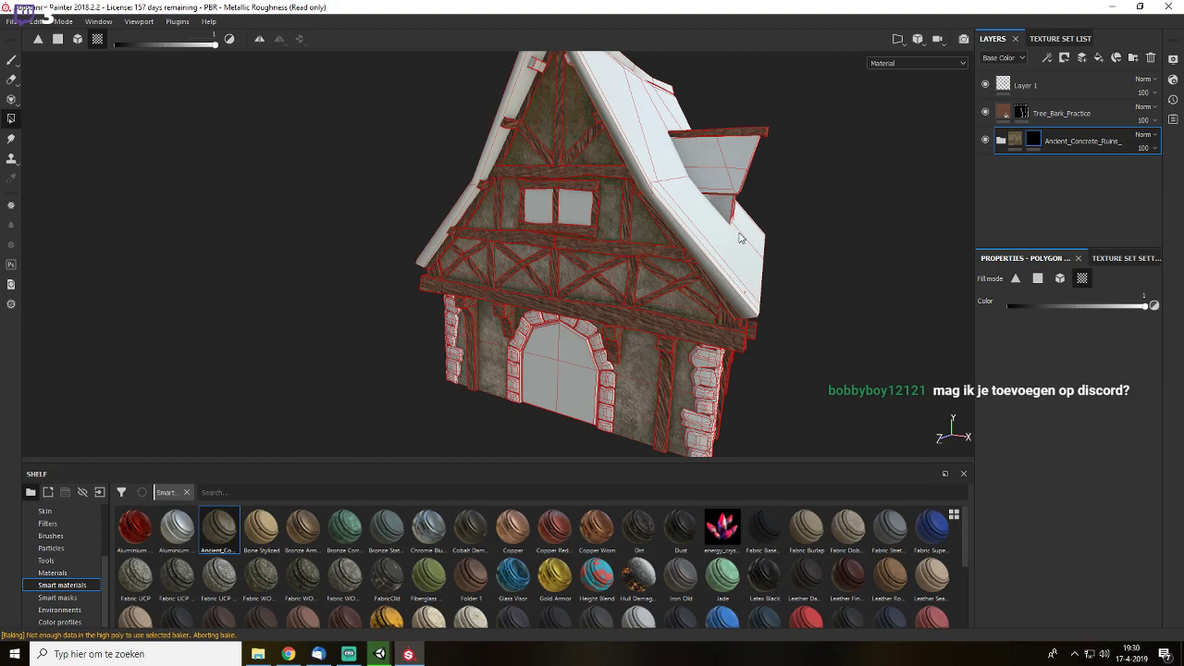
pyautogui.moveTo(694, 237)
pyautogui.keyDown('shift'); pyautogui.mouseDown(button='right')
pyautogui.moveTo(697, 228)
pyautogui.moveTo(771, 245)
pyautogui.moveTo(605, 250)
pyautogui.moveTo(684, 245)
pyautogui.moveTo(606, 248)
pyautogui.moveTo(655, 250)
pyautogui.mouseUp(button='right'); pyautogui.keyUp('shift')
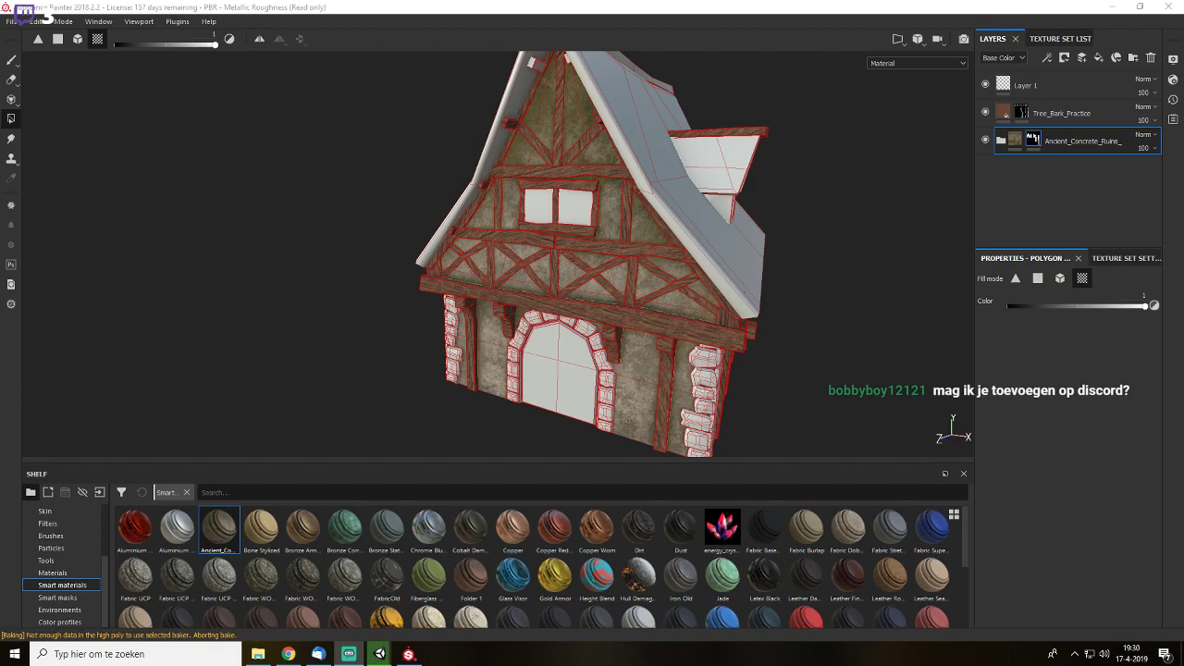
pyautogui.keyDown('alt'); pyautogui.moveTo(595, 296); pyautogui.dragTo(587, 327, button='middle'); pyautogui.keyUp('alt')
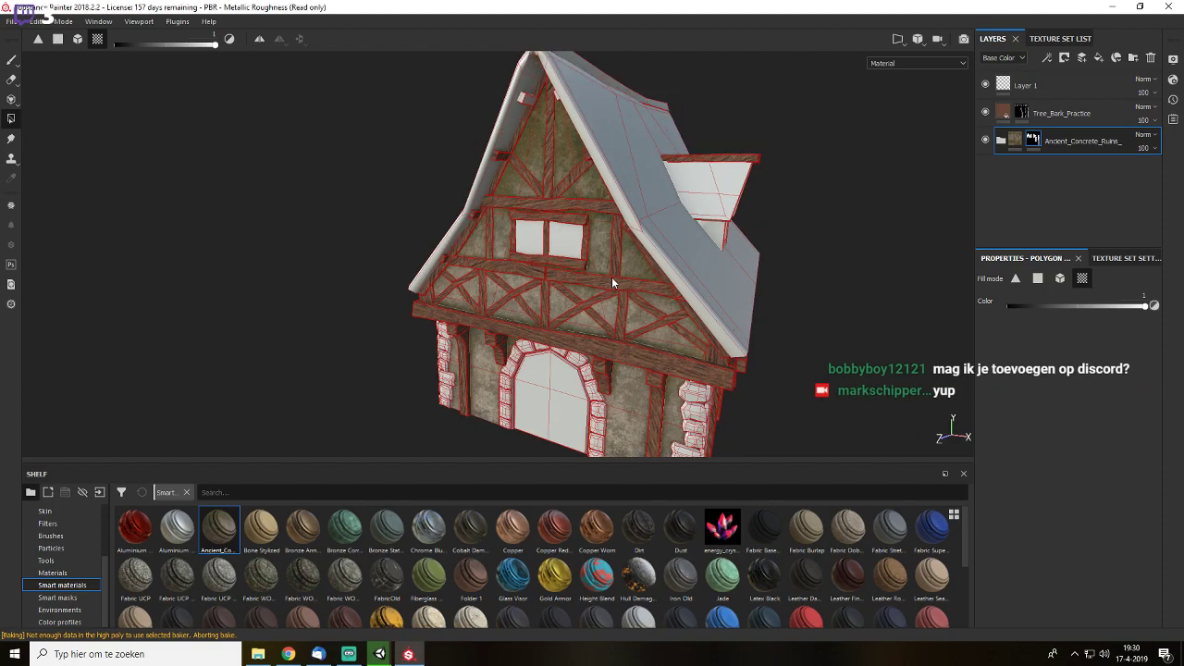
pyautogui.moveTo(655, 289)
pyautogui.keyDown('shift'); pyautogui.mouseDown(button='right')
pyautogui.moveTo(751, 298)
pyautogui.moveTo(654, 312)
pyautogui.mouseUp(button='right'); pyautogui.keyUp('shift')
pyautogui.moveTo(655, 312)
pyautogui.keyDown('alt'); pyautogui.mouseDown()
pyautogui.moveTo(764, 320)
pyautogui.moveTo(727, 273)
pyautogui.moveTo(763, 276)
pyautogui.moveTo(679, 277)
pyautogui.moveTo(667, 301)
pyautogui.mouseUp(); pyautogui.keyUp('alt')
pyautogui.click(12, 61)
pyautogui.keyDown('alt'); pyautogui.moveTo(603, 270); pyautogui.dragTo(575, 282); pyautogui.keyUp('alt')
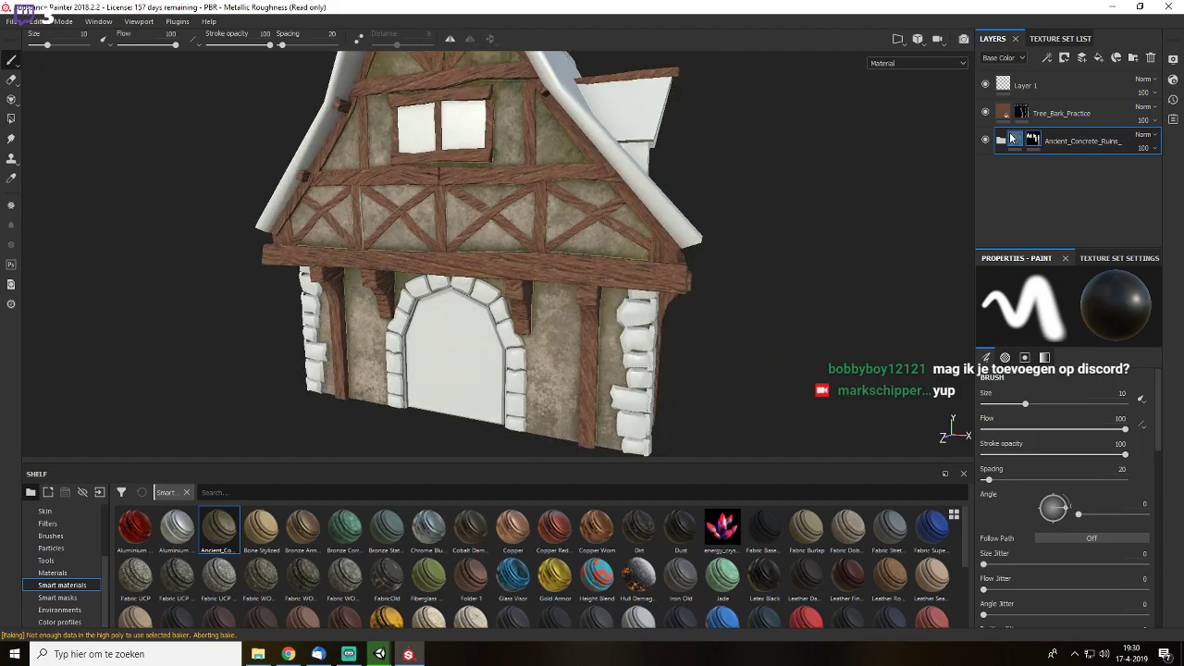
# - Expand the Ancient_Concrete_Ruins_ folder and lighten the Concrete Color of its base Concrete Simple fill
pyautogui.click(1001, 140)
pyautogui.scroll(-3, 1063, 185)
pyautogui.click(1054, 230)
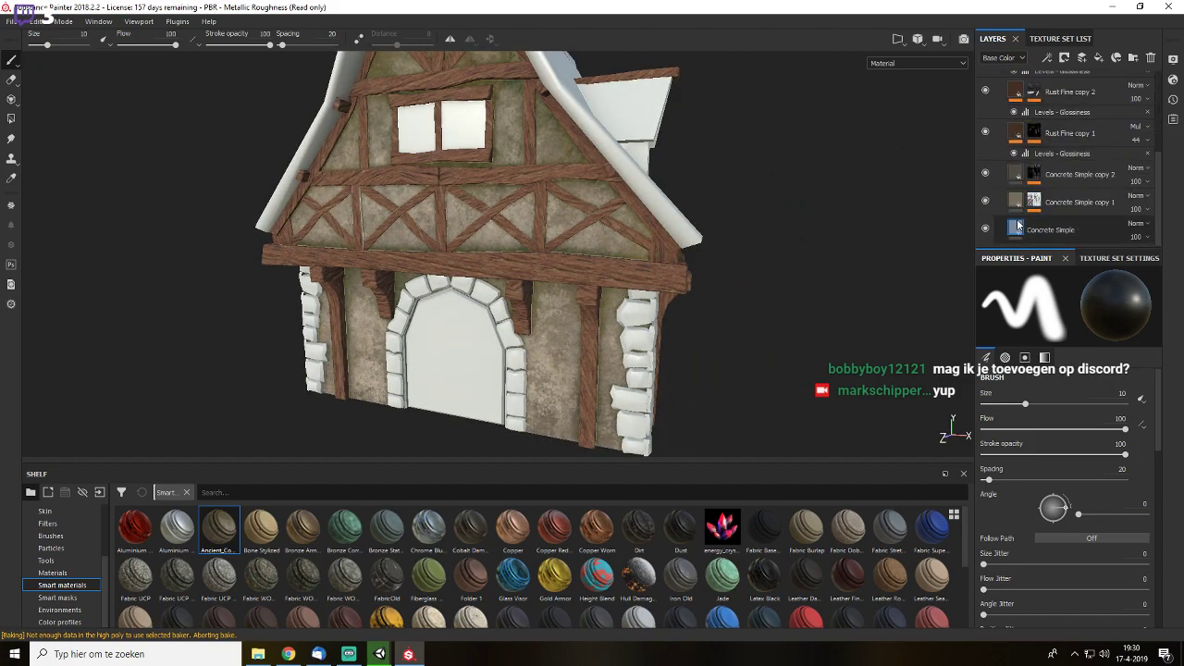
pyautogui.scroll(-3, 1081, 503)
pyautogui.click(1103, 460)
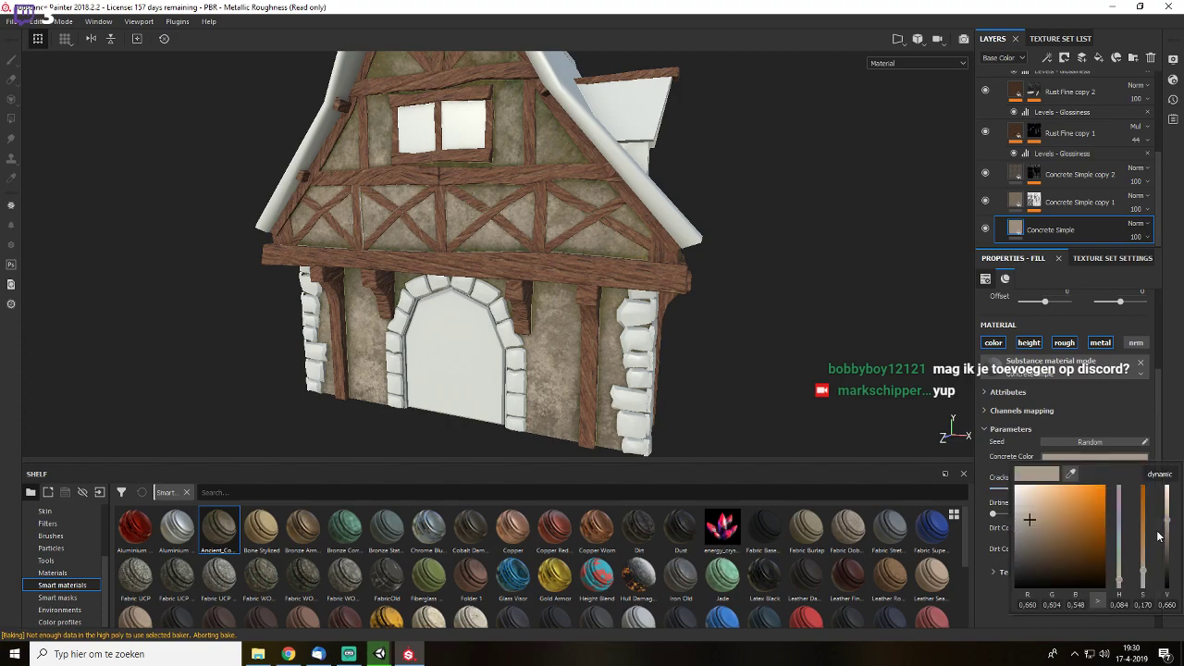
pyautogui.moveTo(1168, 519)
pyautogui.mouseDown()
pyautogui.moveTo(1165, 484)
pyautogui.moveTo(1168, 505)
pyautogui.mouseUp()
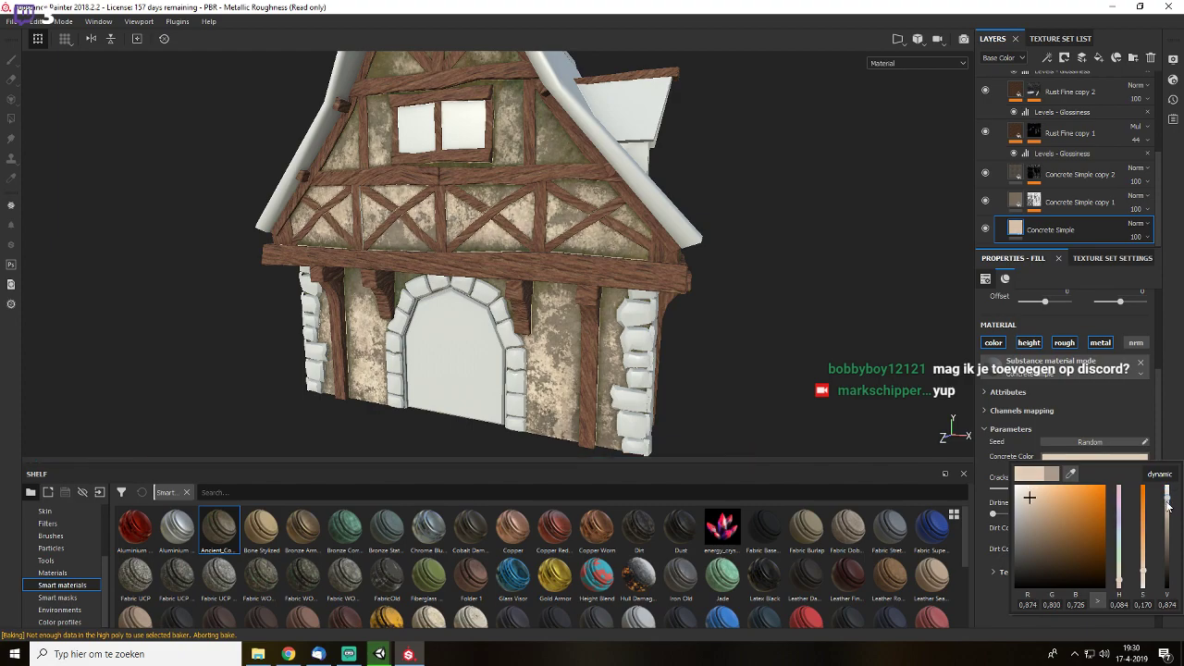
# - Compare the walls with Concrete Simple copy 1 hidden and shown, and lower that layer's opacity to 65
pyautogui.click(1065, 206)
pyautogui.click(1065, 206)
pyautogui.click(986, 200)
pyautogui.click(986, 200)
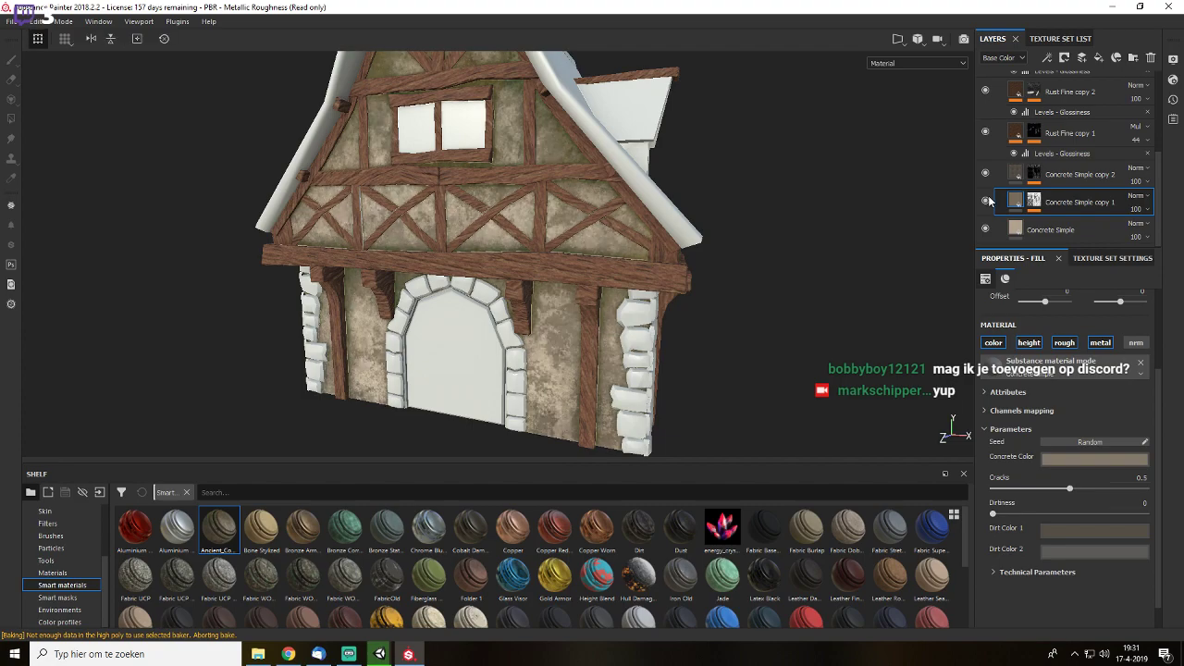
pyautogui.click(1137, 211)
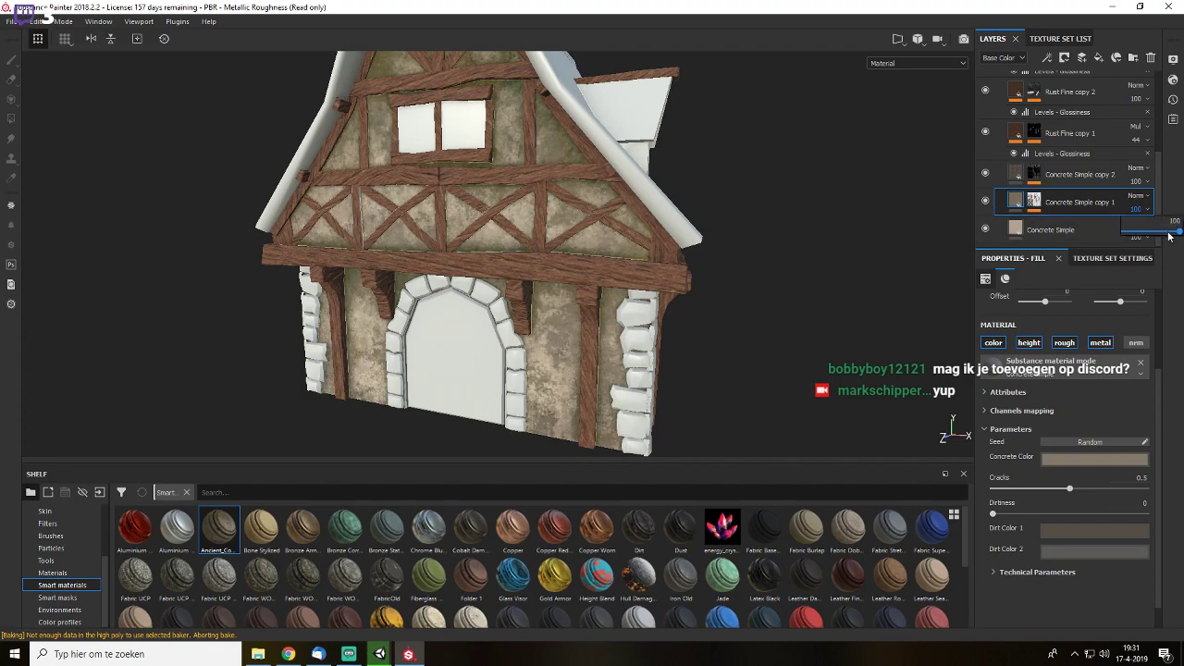
pyautogui.moveTo(1176, 233); pyautogui.dragTo(1155, 236)
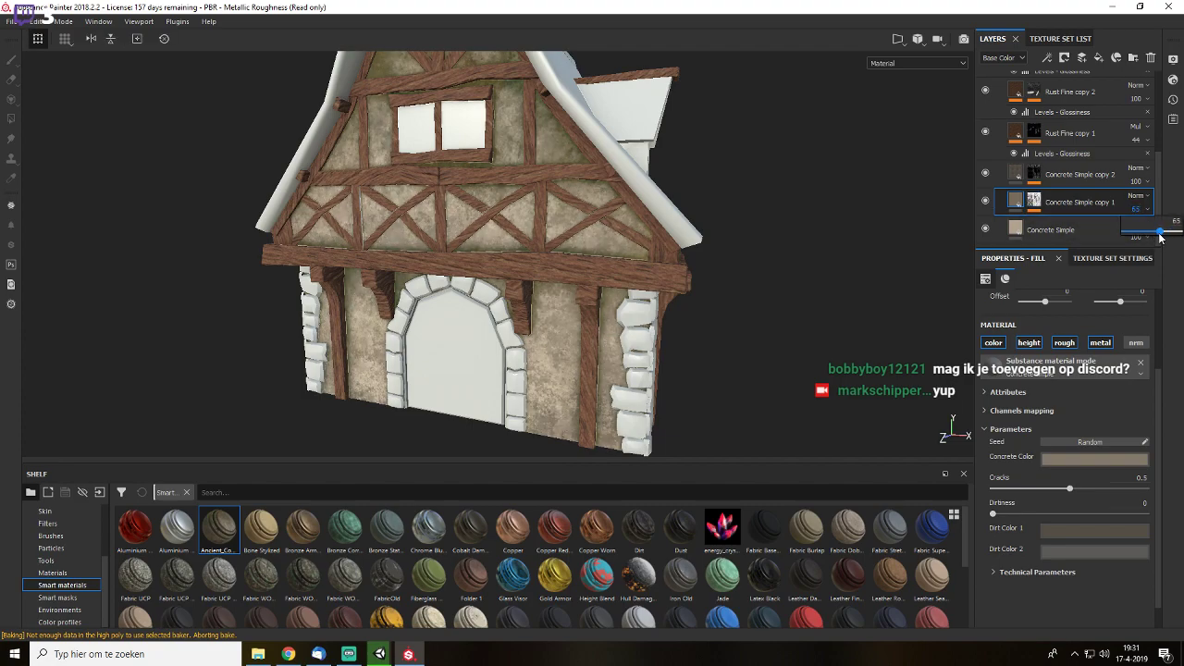
# - Inspect the lightened wall material on the front gable and side wall, and collapse the Ancient_Concrete_Ruins_ folder
pyautogui.keyDown('alt'); pyautogui.moveTo(679, 257); pyautogui.dragTo(747, 274); pyautogui.keyUp('alt')
pyautogui.scroll(-3, 751, 275)
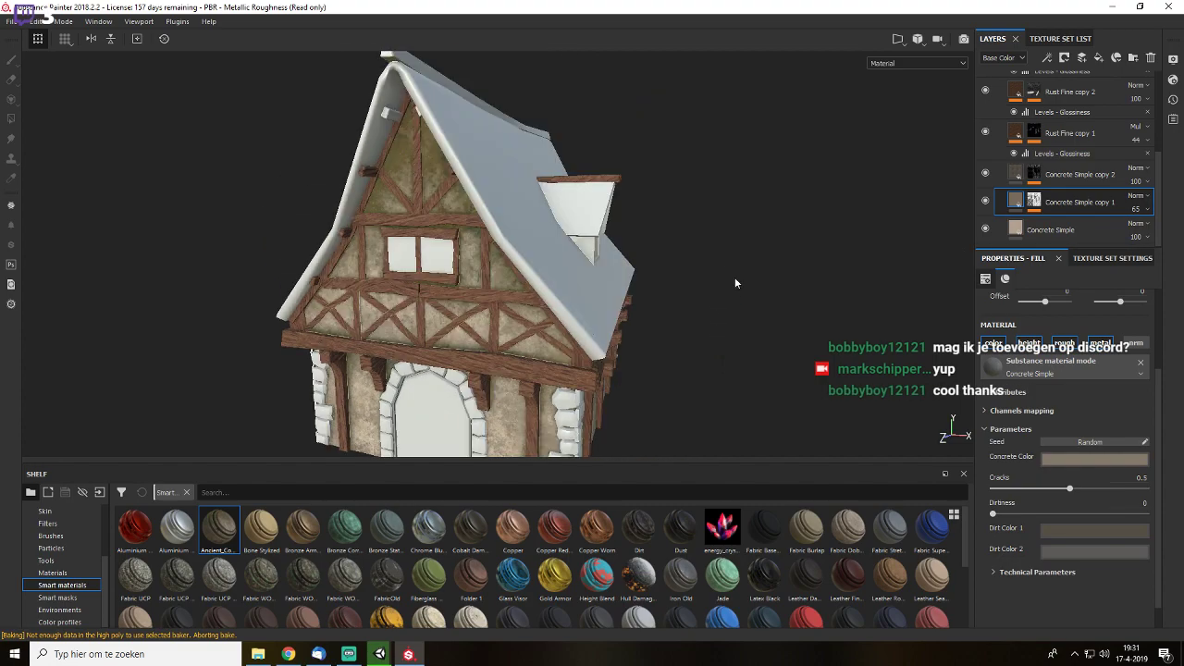
pyautogui.scroll(3, 543, 282)
pyautogui.keyDown('alt'); pyautogui.moveTo(540, 281); pyautogui.dragTo(776, 118, button='middle'); pyautogui.keyUp('alt')
pyautogui.keyDown('alt'); pyautogui.moveTo(661, 294); pyautogui.dragTo(706, 269); pyautogui.keyUp('alt')
pyautogui.scroll(-3, 662, 261)
pyautogui.scroll(4, 1052, 183)
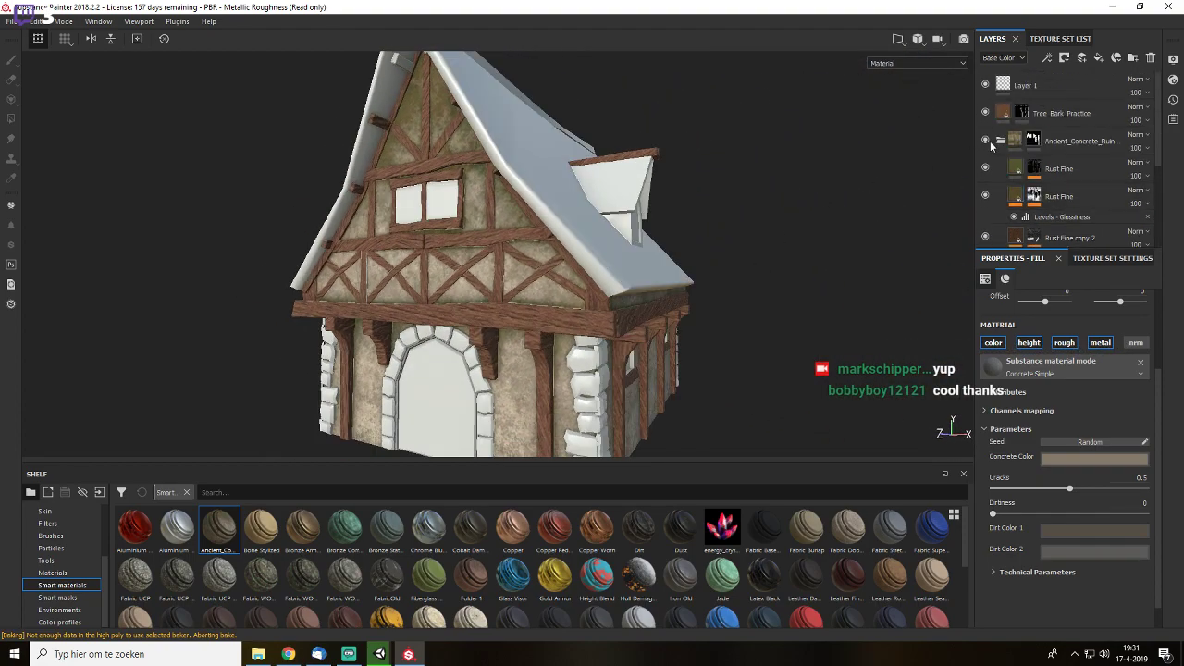
pyautogui.click(1002, 140)
# - Find the RoofSlate material in the shelf and add it as a layer above Tree_Bark_Practice
pyautogui.scroll(-5, 677, 537)
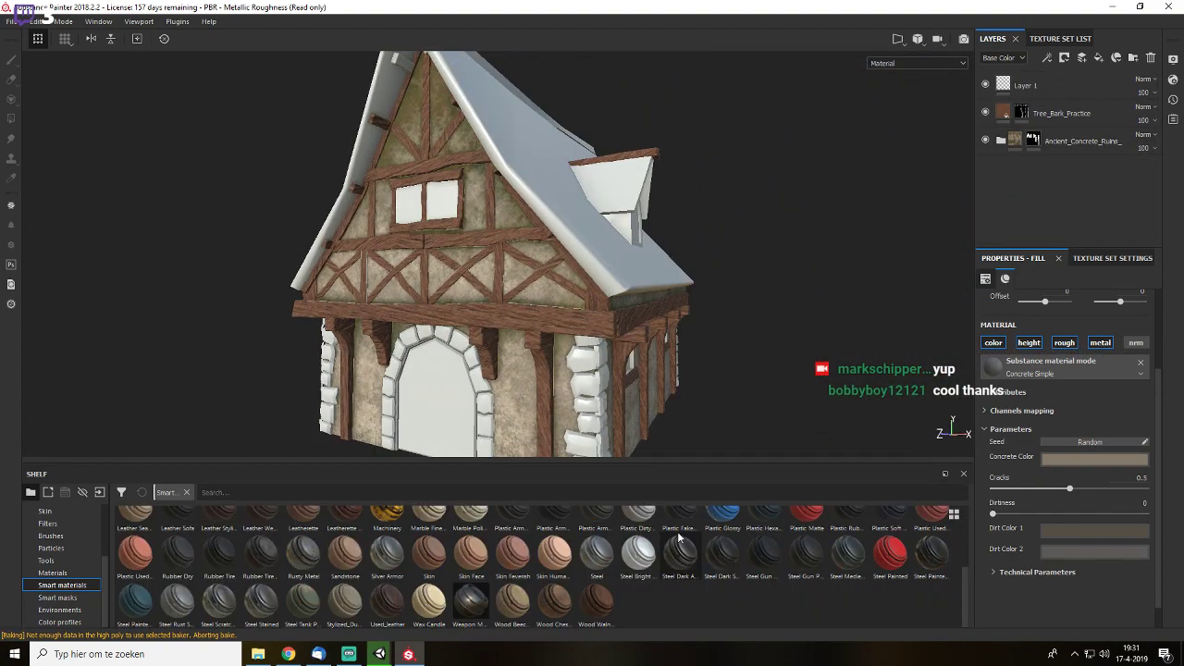
pyautogui.click(93, 573)
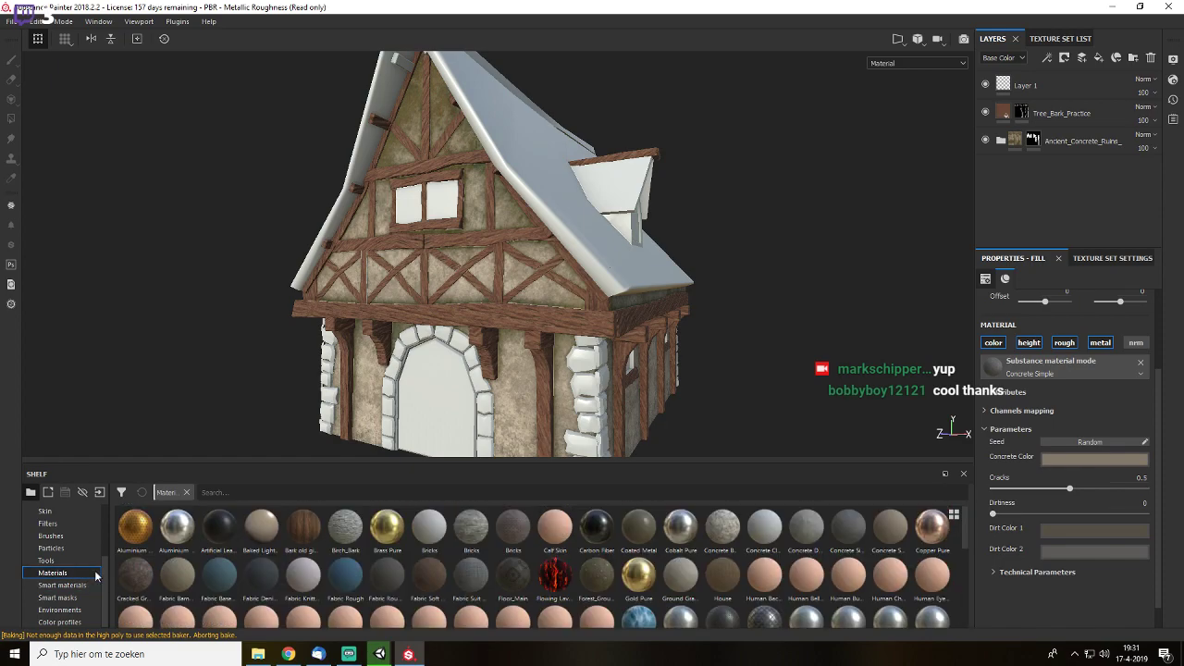
pyautogui.scroll(-3, 650, 574)
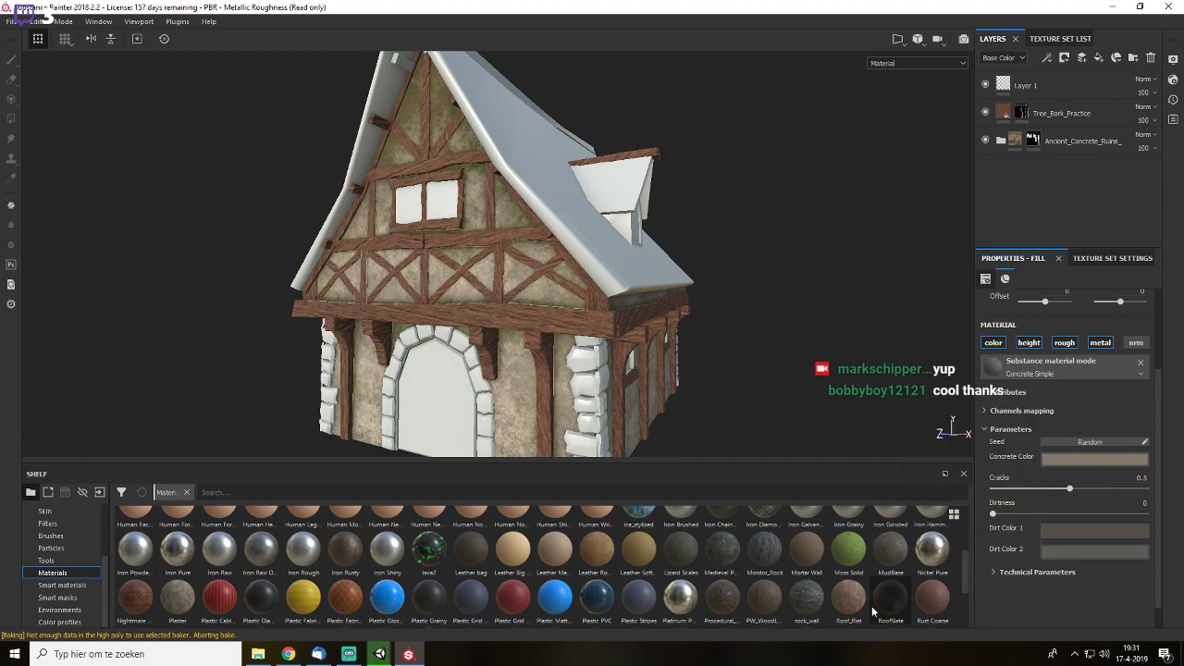
pyautogui.moveTo(871, 606)
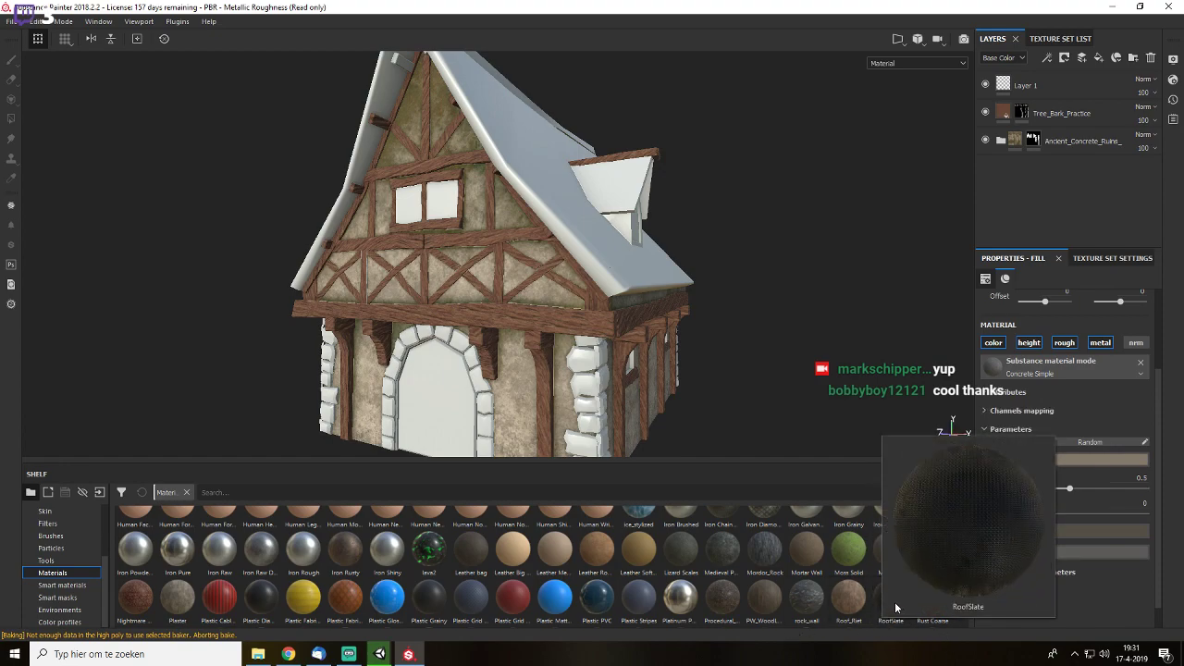
pyautogui.moveTo(1005, 190); pyautogui.dragTo(1033, 103)
pyautogui.keyDown('alt'); pyautogui.moveTo(778, 220); pyautogui.dragTo(717, 228); pyautogui.keyUp('alt')
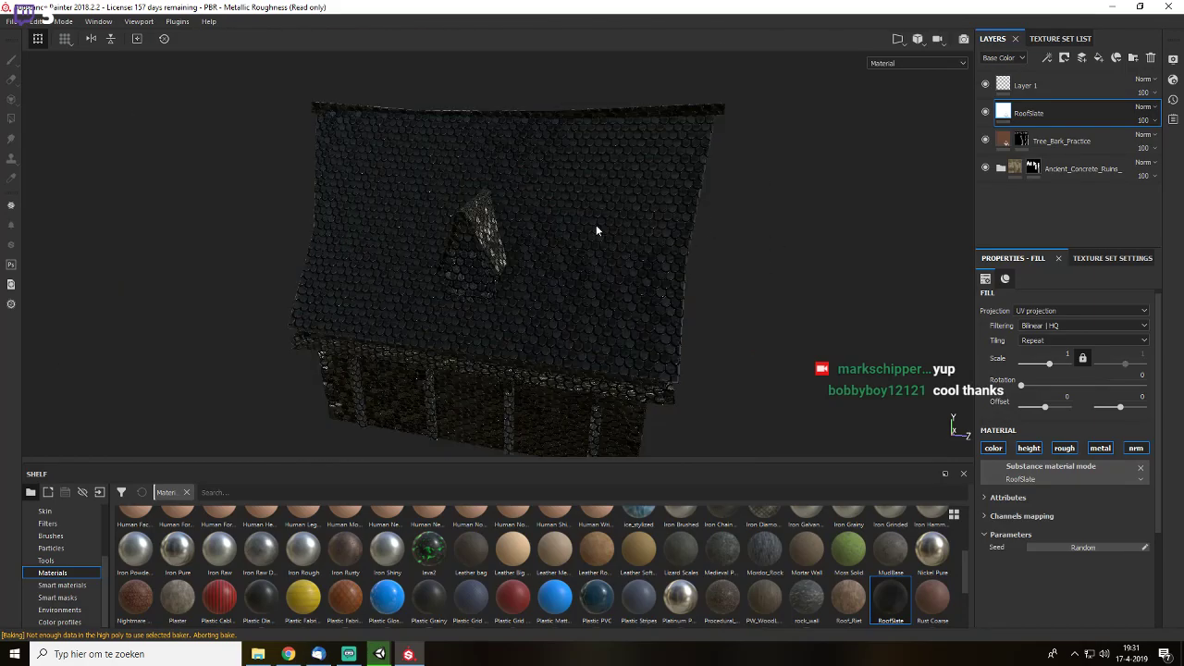
# - Try different tiling scales for the RoofSlate fill while checking the roof shingles, and set the scale to 0.8
pyautogui.keyDown('alt'); pyautogui.moveTo(846, 246); pyautogui.dragTo(712, 282); pyautogui.keyUp('alt')
pyautogui.click(1049, 362)
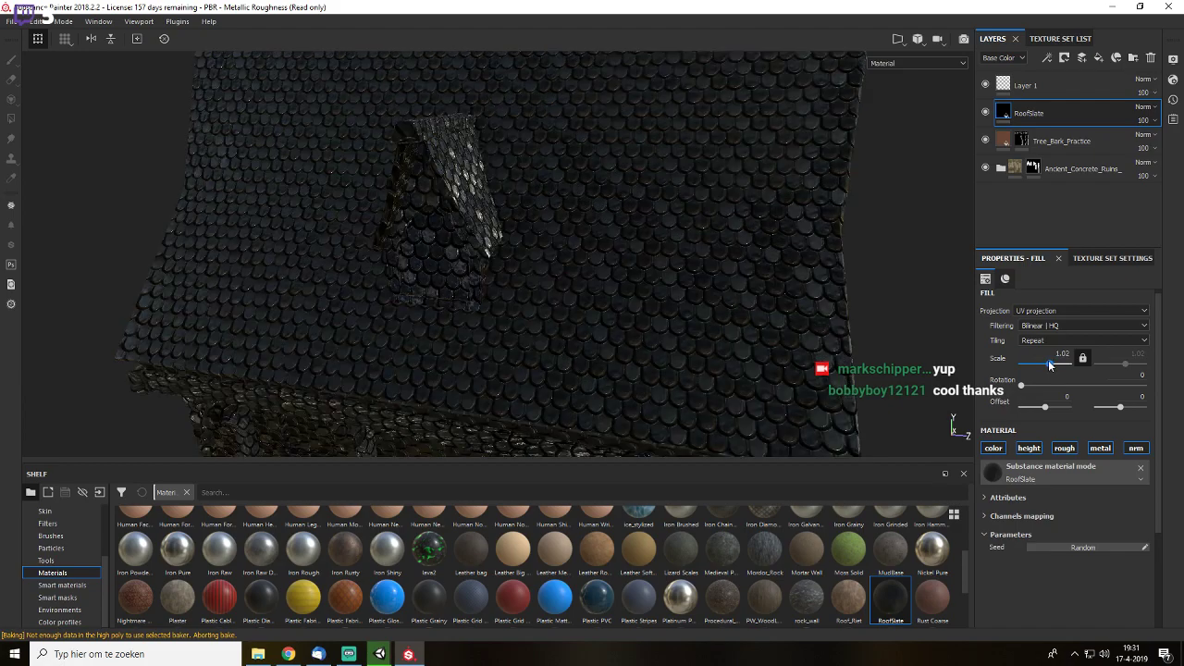
pyautogui.moveTo(1049, 364); pyautogui.dragTo(1049, 365)
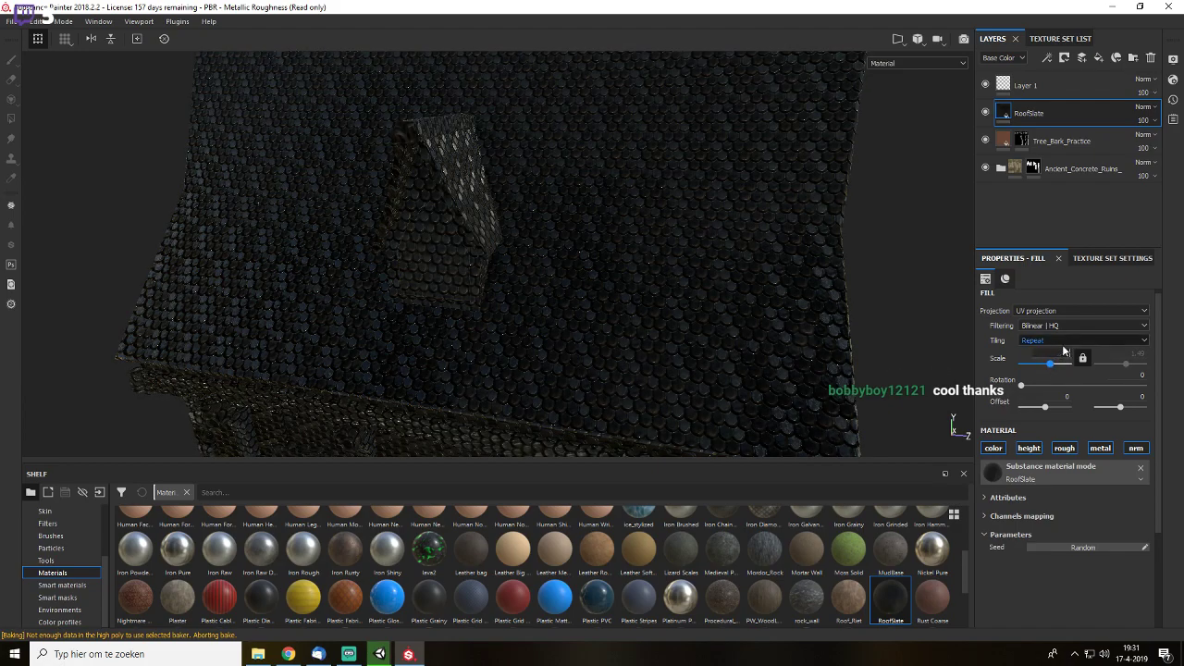
pyautogui.press('Return')
pyautogui.keyDown('alt'); pyautogui.moveTo(742, 312); pyautogui.dragTo(749, 300); pyautogui.keyUp('alt')
pyautogui.moveTo(1068, 352); pyautogui.dragTo(1070, 352)
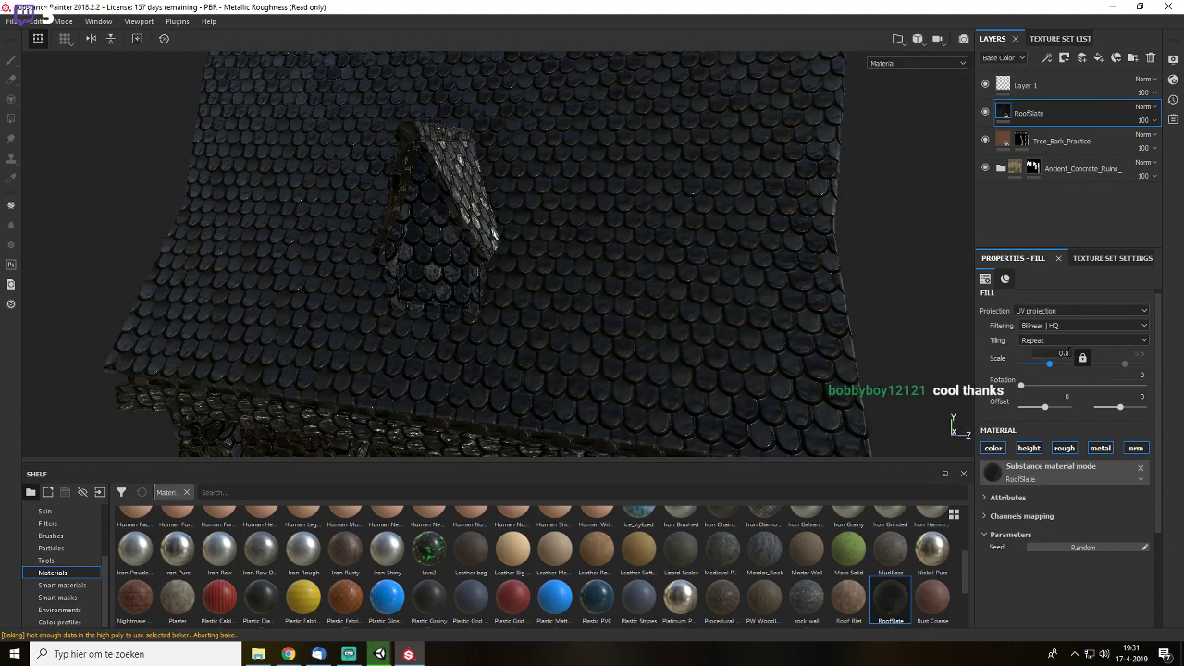
pyautogui.keyDown('alt'); pyautogui.moveTo(591, 305); pyautogui.dragTo(634, 280); pyautogui.keyUp('alt')
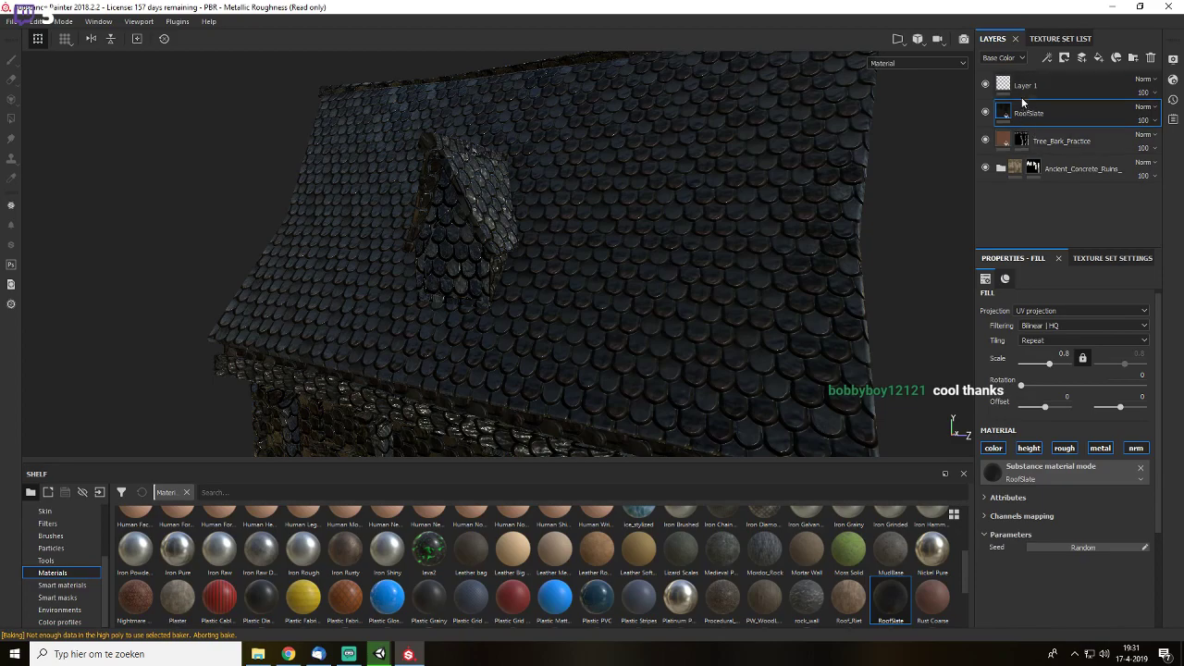
# - Add a black mask to the RoofSlate layer and activate the Polygon Fill tool on it
pyautogui.click(1062, 57)
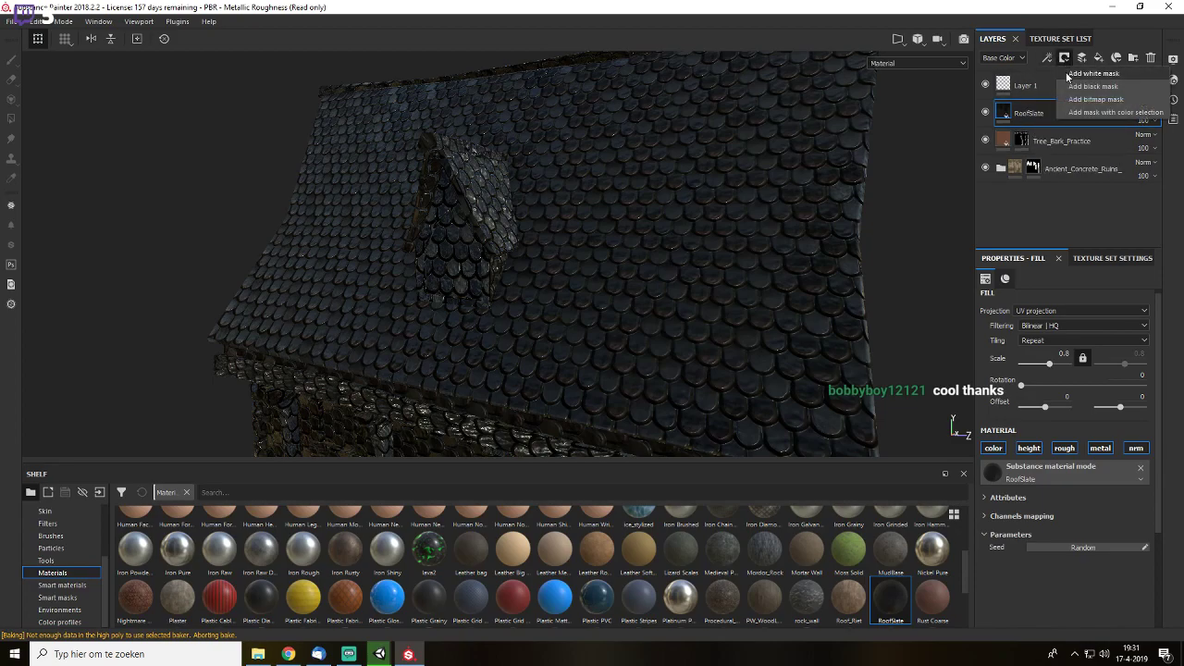
pyautogui.click(1091, 81)
pyautogui.click(11, 118)
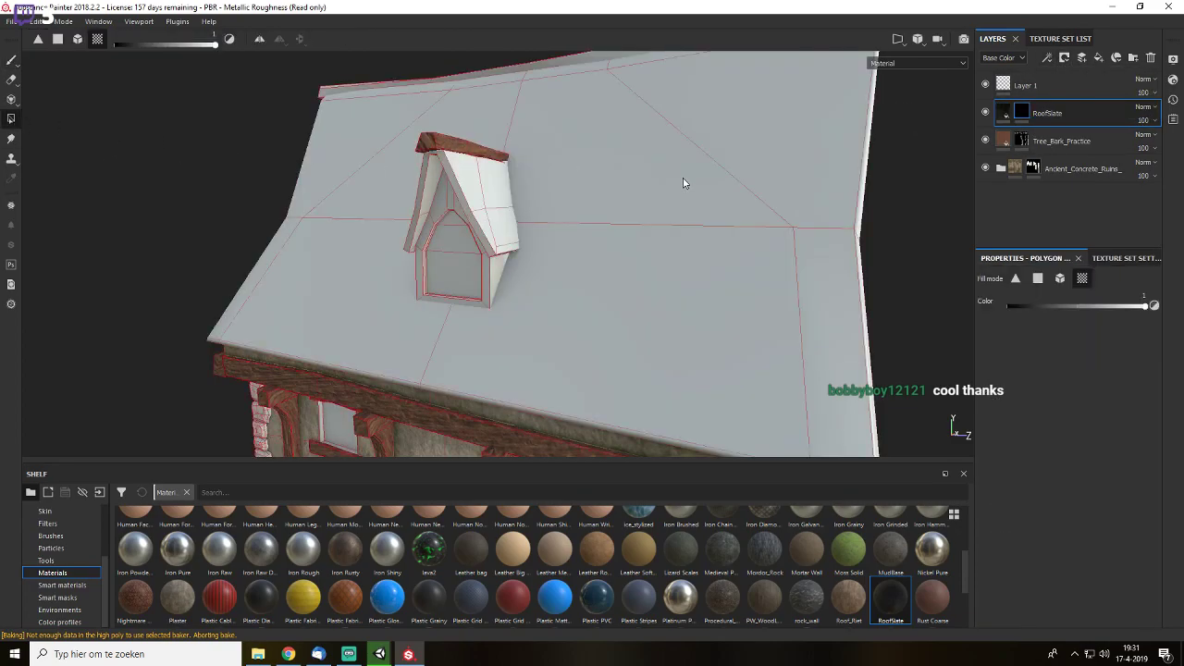
# - Try to reveal RoofSlate on the entire roof with UV chunk filling, and mask it out again with fill color 0
pyautogui.click(683, 178)
pyautogui.keyDown('alt'); pyautogui.moveTo(682, 182); pyautogui.dragTo(693, 242); pyautogui.keyUp('alt')
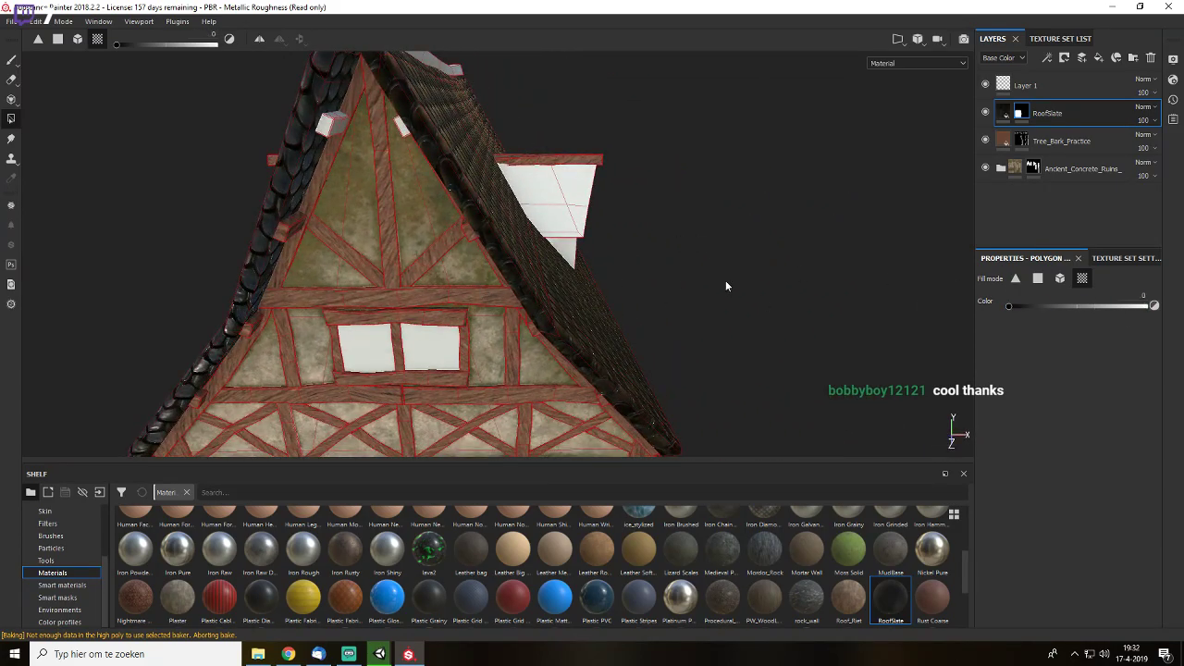
pyautogui.keyDown('alt'); pyautogui.moveTo(726, 285); pyautogui.dragTo(852, 295); pyautogui.keyUp('alt')
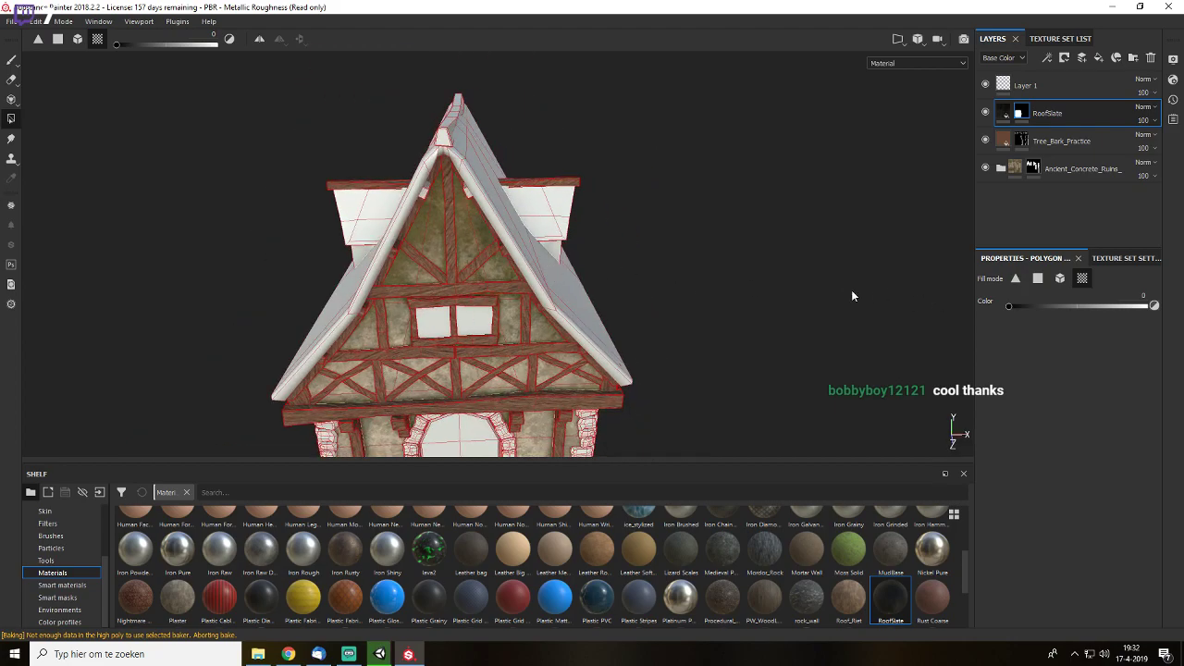
pyautogui.keyDown('alt'); pyautogui.moveTo(526, 266); pyautogui.dragTo(688, 273); pyautogui.keyUp('alt')
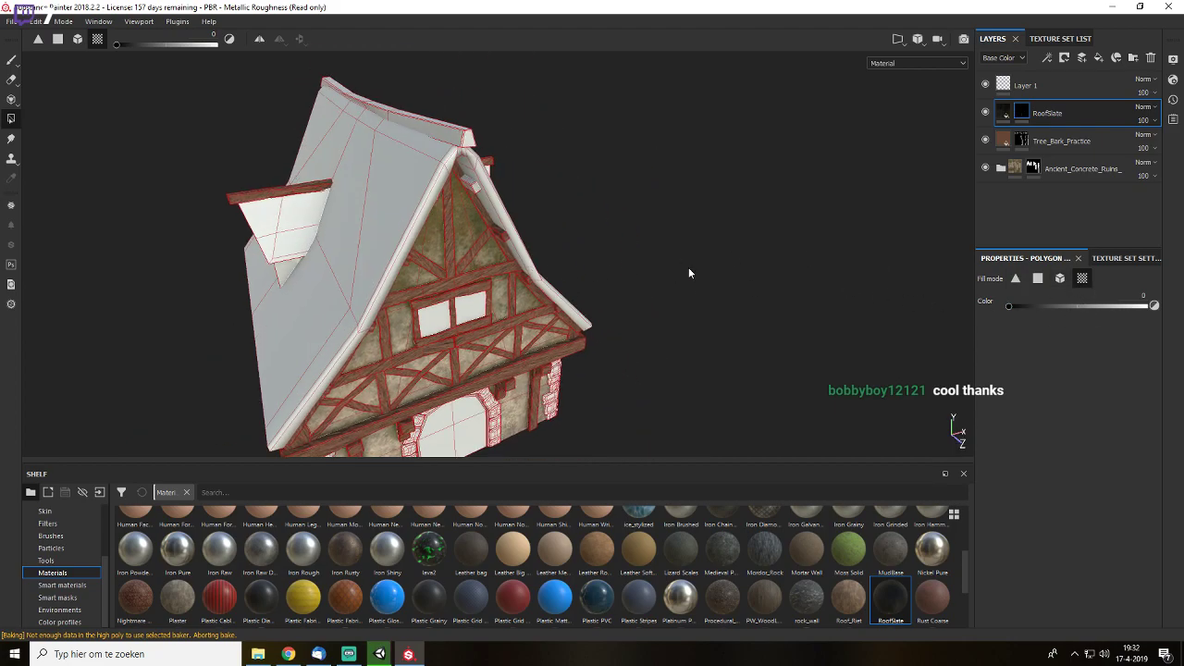
# - Reveal RoofSlate on the dormer-side roof slope by filling its mask with color 1 in polygon fill mode
pyautogui.click(1038, 279)
pyautogui.moveTo(1008, 306); pyautogui.dragTo(1146, 306)
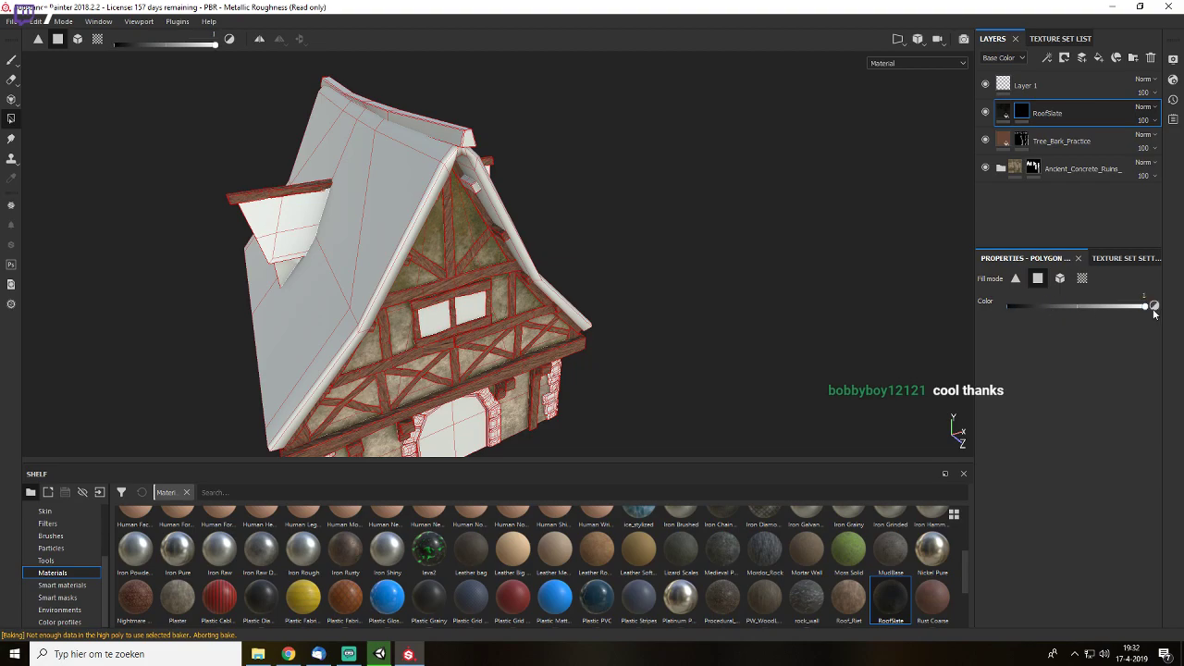
pyautogui.click(308, 338)
pyautogui.keyDown('alt'); pyautogui.moveTo(382, 290); pyautogui.dragTo(344, 255); pyautogui.keyUp('alt')
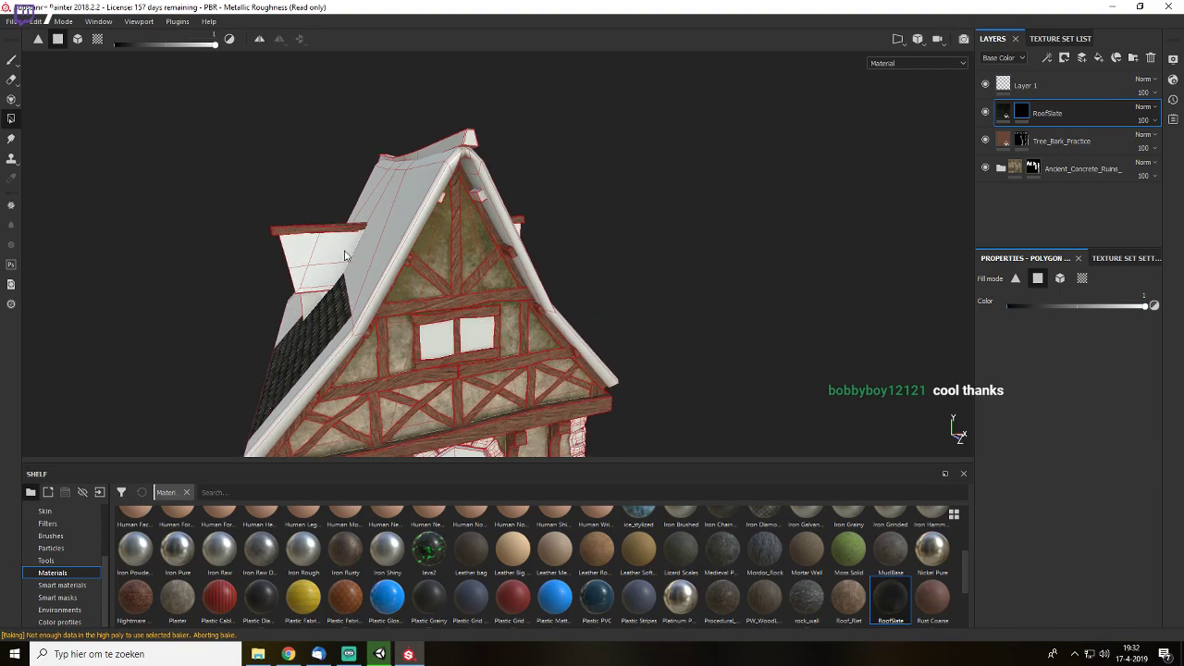
pyautogui.click(369, 191)
pyautogui.click(377, 191)
pyautogui.keyDown('alt'); pyautogui.moveTo(380, 203); pyautogui.dragTo(339, 222); pyautogui.keyUp('alt')
pyautogui.moveTo(219, 166); pyautogui.dragTo(488, 248)
pyautogui.keyDown('alt'); pyautogui.moveTo(487, 248); pyautogui.dragTo(504, 230); pyautogui.keyUp('alt')
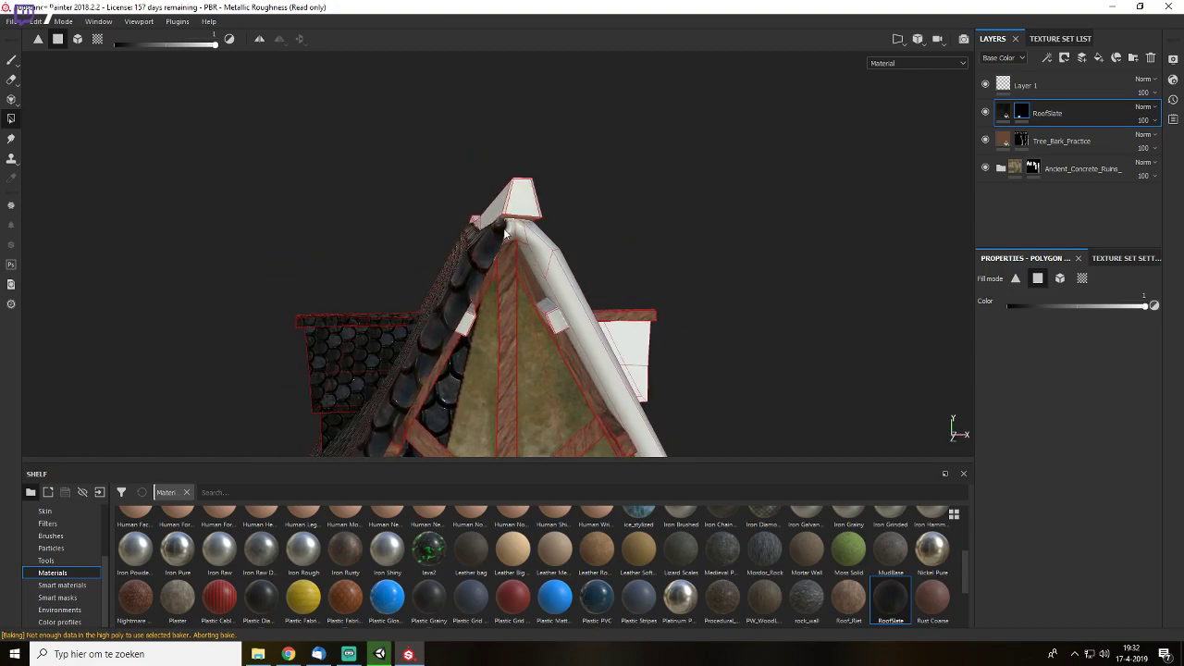
# - Fill the remaining bare polygons of the roof edge and underside at the gable peak with RoofSlate
pyautogui.keyDown('alt'); pyautogui.moveTo(524, 290); pyautogui.dragTo(415, 229); pyautogui.keyUp('alt')
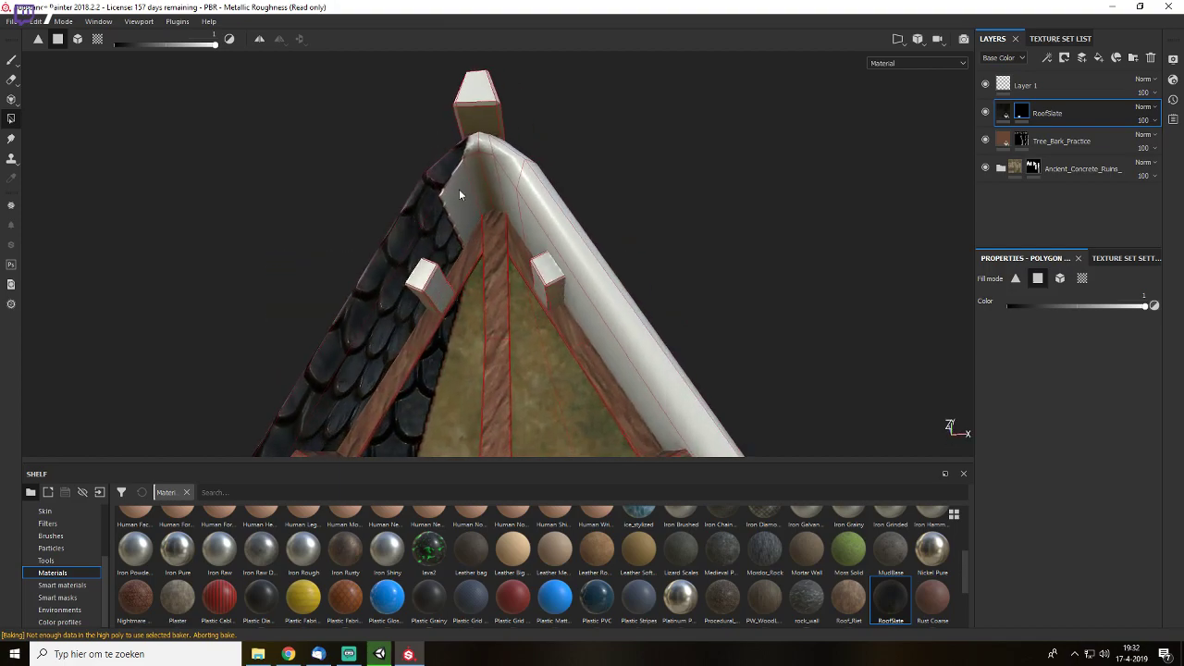
pyautogui.click(468, 183)
pyautogui.click(476, 145)
pyautogui.click(480, 144)
pyautogui.click(488, 169)
pyautogui.keyDown('alt'); pyautogui.moveTo(510, 191); pyautogui.dragTo(573, 244); pyautogui.keyUp('alt')
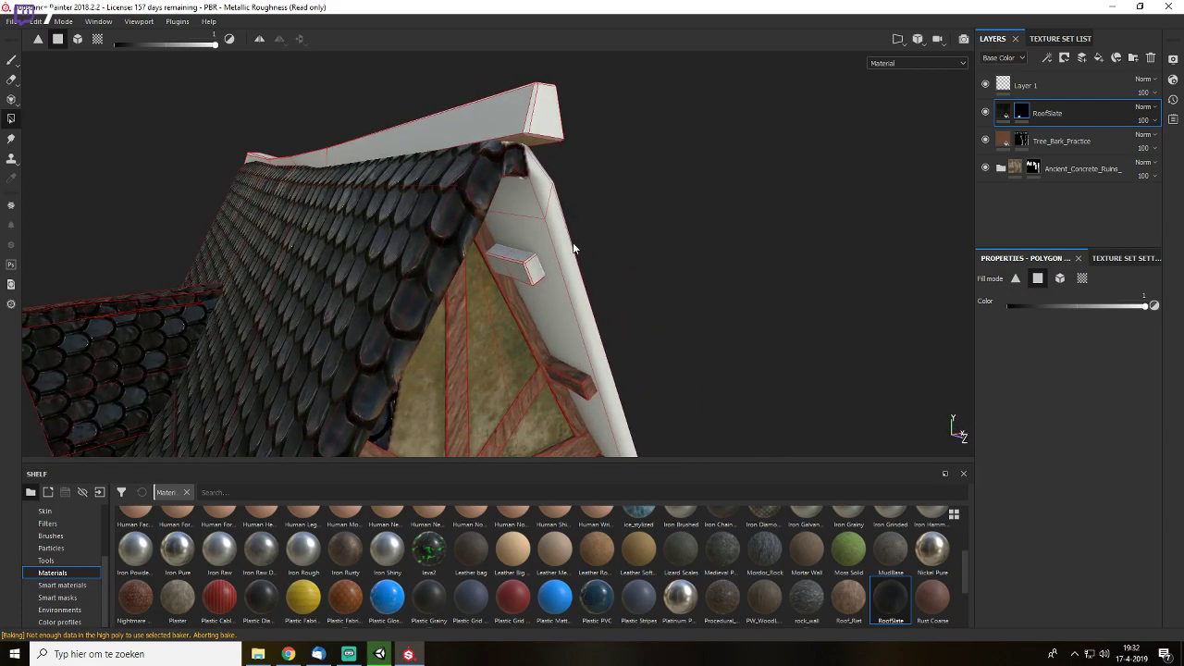
# - Mask RoofSlate out of the dormer's roof, front and ridge beam using UV chunk filling with color 0
pyautogui.press('f')
pyautogui.keyDown('alt'); pyautogui.moveTo(465, 268); pyautogui.dragTo(523, 259); pyautogui.keyUp('alt')
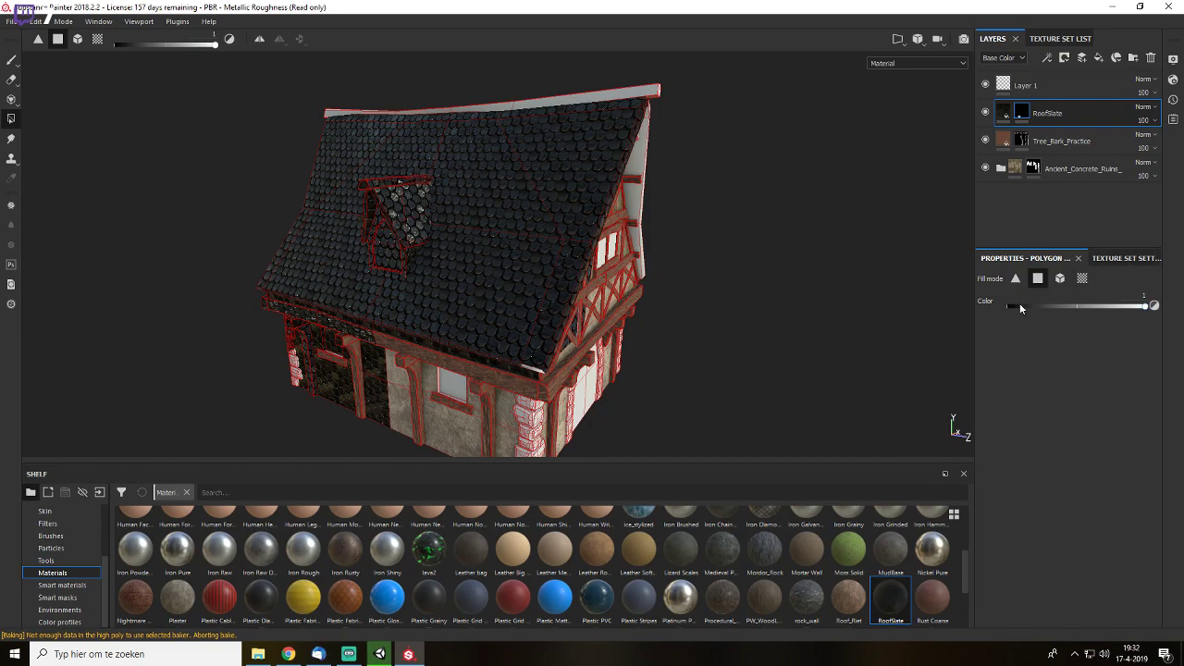
pyautogui.click(1081, 282)
pyautogui.click(396, 217)
pyautogui.click(393, 256)
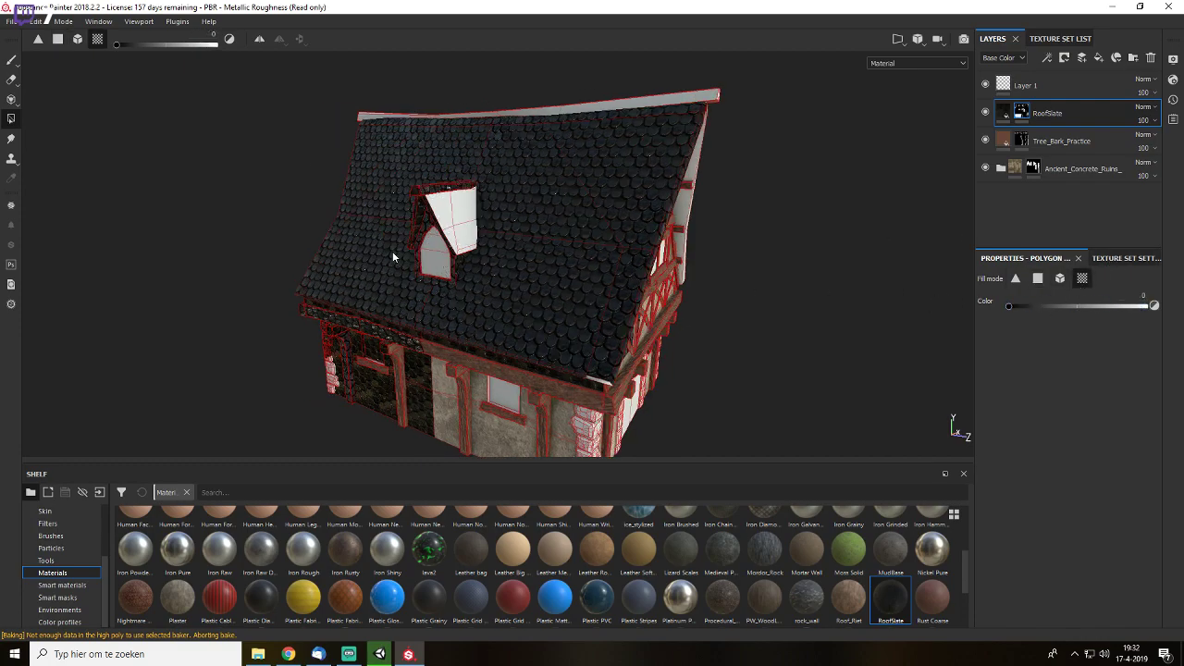
pyautogui.scroll(3, 427, 210)
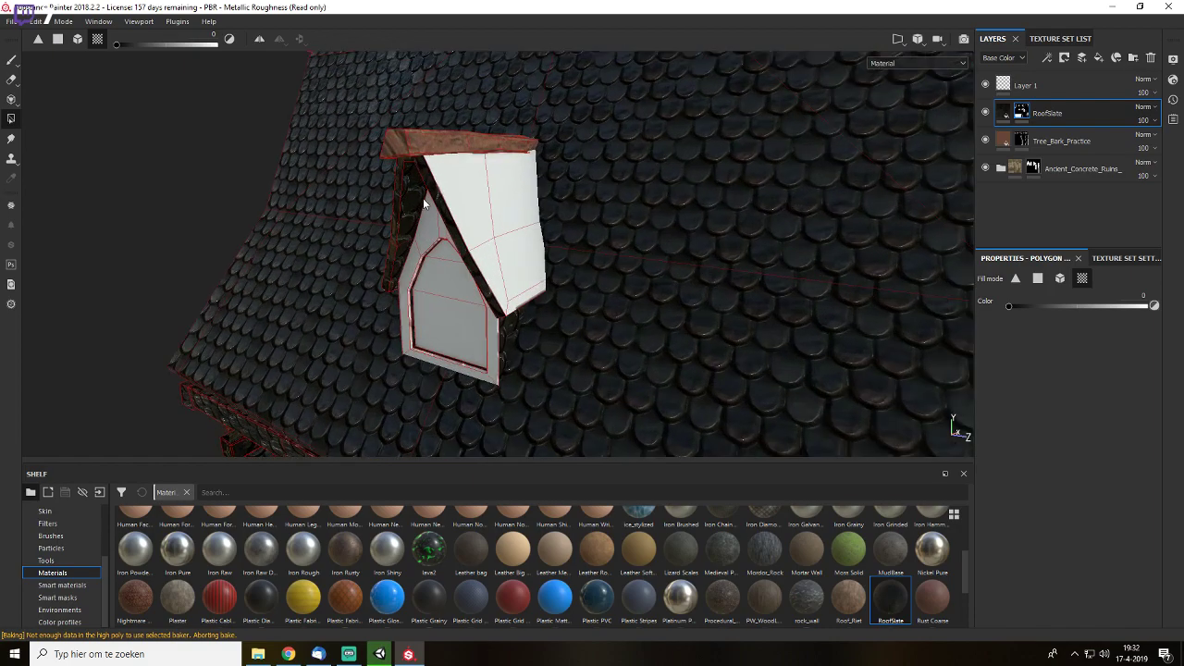
pyautogui.click(418, 207)
# - Mask RoofSlate out of the dormer's roof overhang and side wall
pyautogui.keyDown('alt'); pyautogui.moveTo(390, 240); pyautogui.dragTo(485, 302); pyautogui.keyUp('alt')
pyautogui.keyDown('alt'); pyautogui.moveTo(568, 306); pyautogui.dragTo(475, 194); pyautogui.keyUp('alt')
pyautogui.click(516, 292)
pyautogui.click(475, 194)
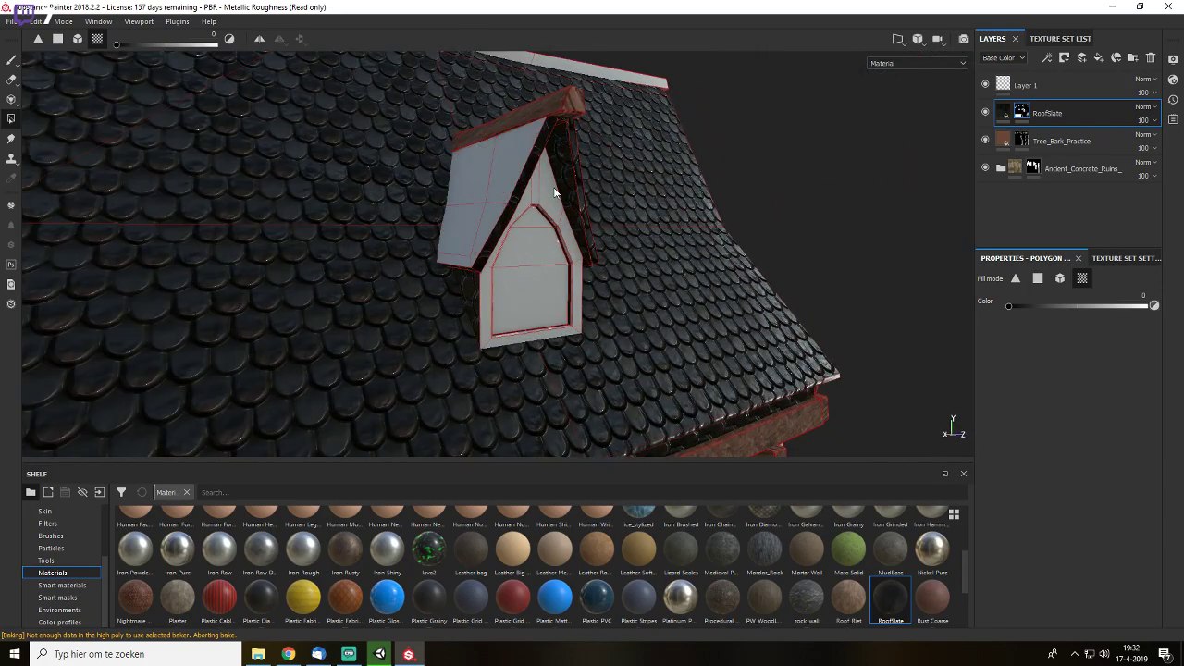
pyautogui.click(574, 179)
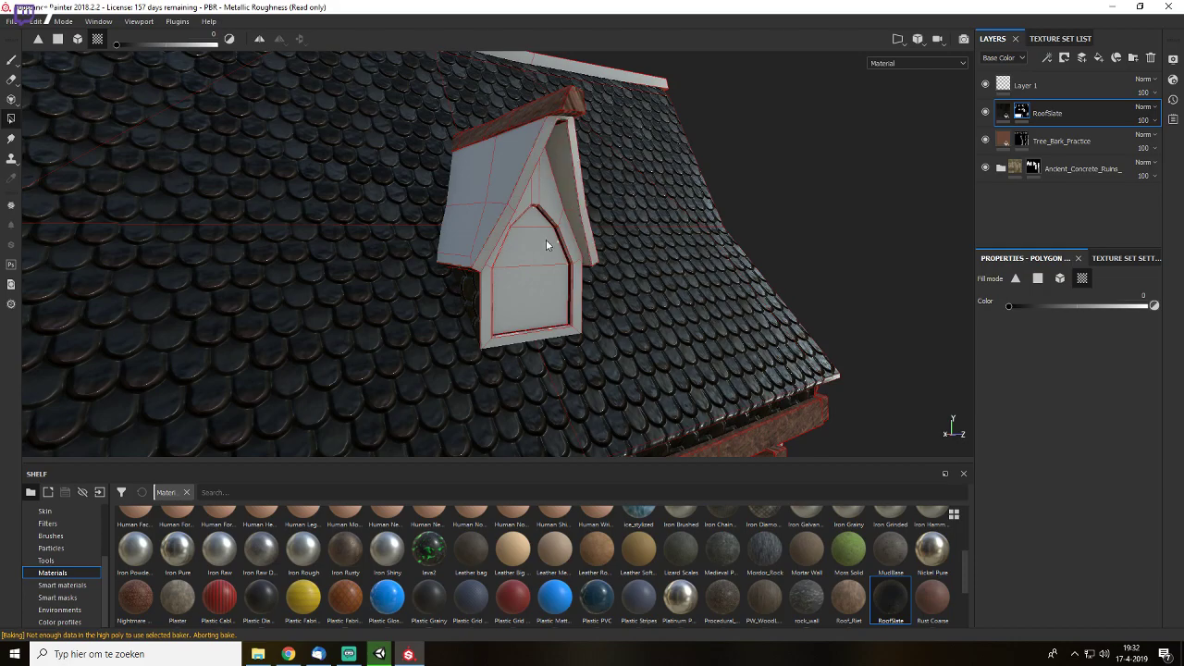
pyautogui.keyDown('alt'); pyautogui.moveTo(546, 240); pyautogui.dragTo(599, 266); pyautogui.keyUp('alt')
pyautogui.click(478, 277)
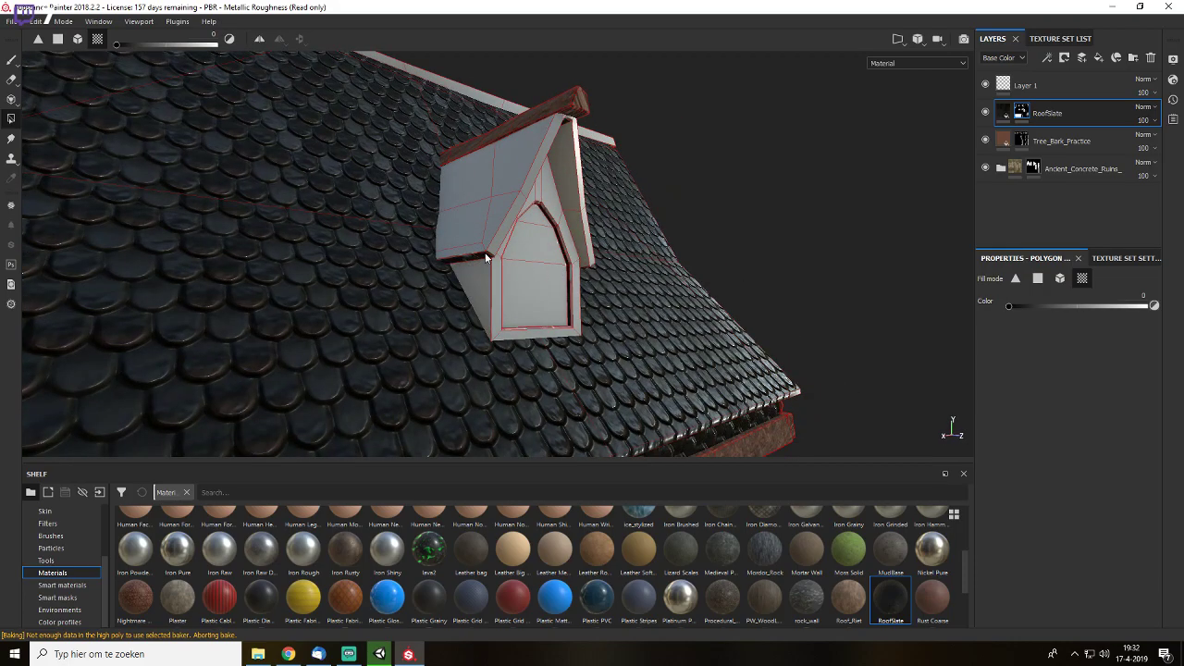
# - Mask RoofSlate out of the narrow inner edges of the dormer's window frame
pyautogui.keyDown('alt'); pyautogui.moveTo(519, 258); pyautogui.dragTo(485, 218); pyautogui.keyUp('alt')
pyautogui.keyDown('alt'); pyautogui.moveTo(485, 218); pyautogui.dragTo(513, 257, button='right'); pyautogui.keyUp('alt')
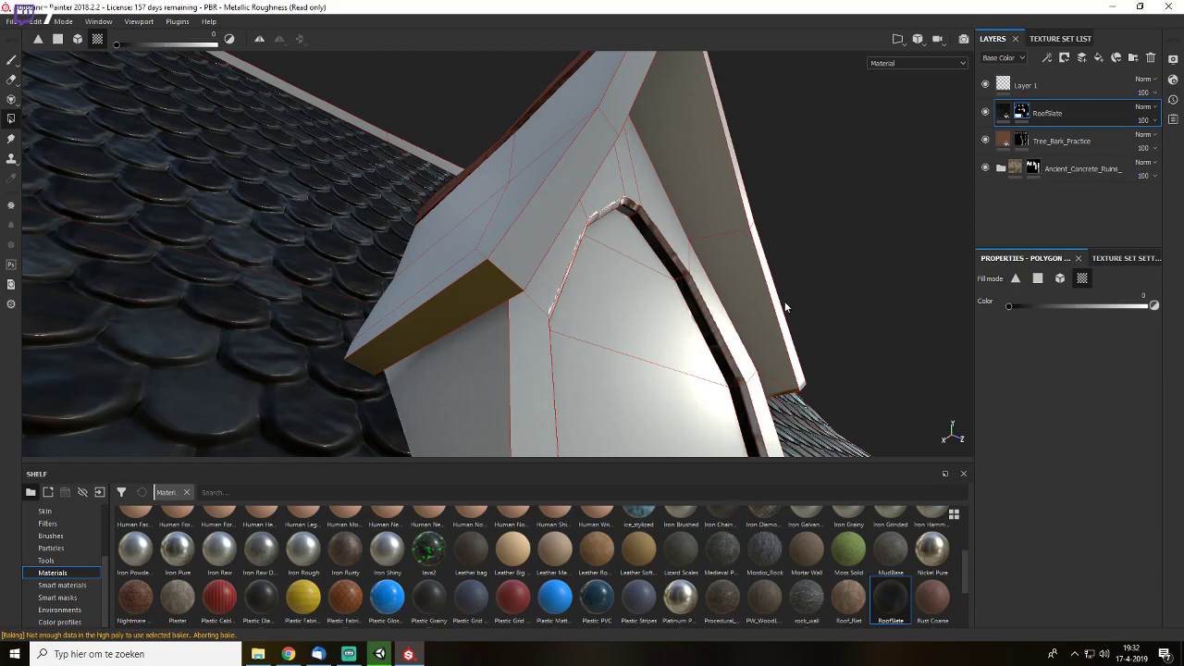
pyautogui.keyDown('alt'); pyautogui.moveTo(785, 307); pyautogui.dragTo(274, 364); pyautogui.keyUp('alt')
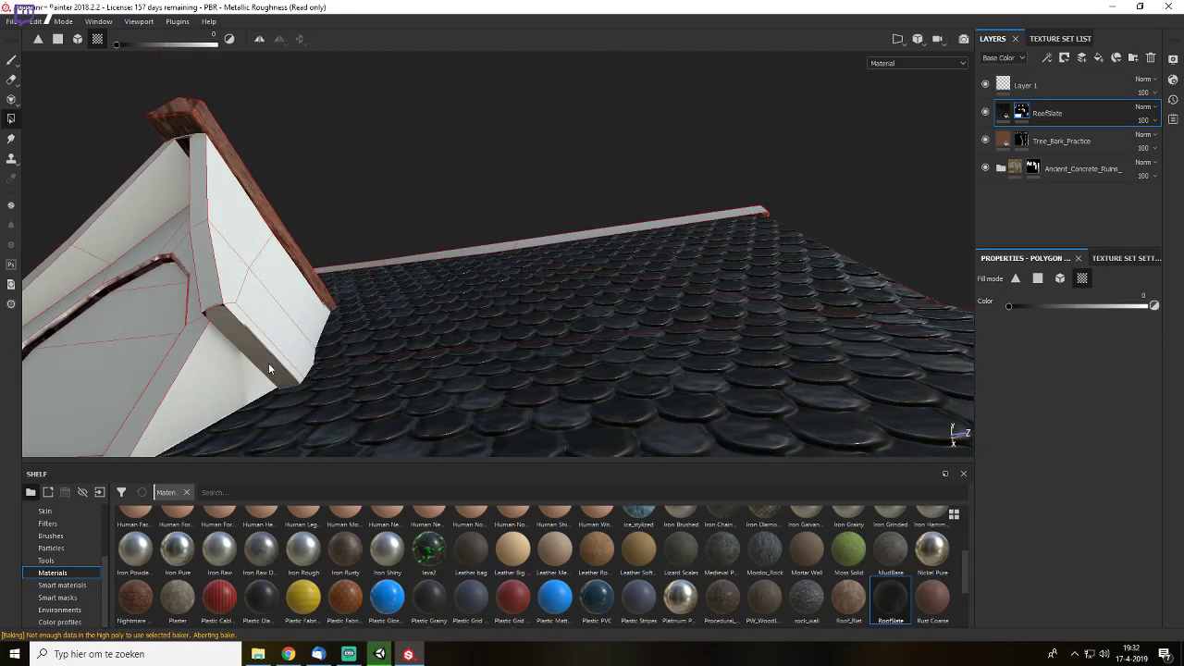
pyautogui.press('f')
pyautogui.keyDown('alt'); pyautogui.moveTo(444, 183); pyautogui.dragTo(526, 174, button='right'); pyautogui.keyUp('alt')
pyautogui.keyDown('alt'); pyautogui.moveTo(526, 174); pyautogui.dragTo(514, 212, button='middle'); pyautogui.keyUp('alt')
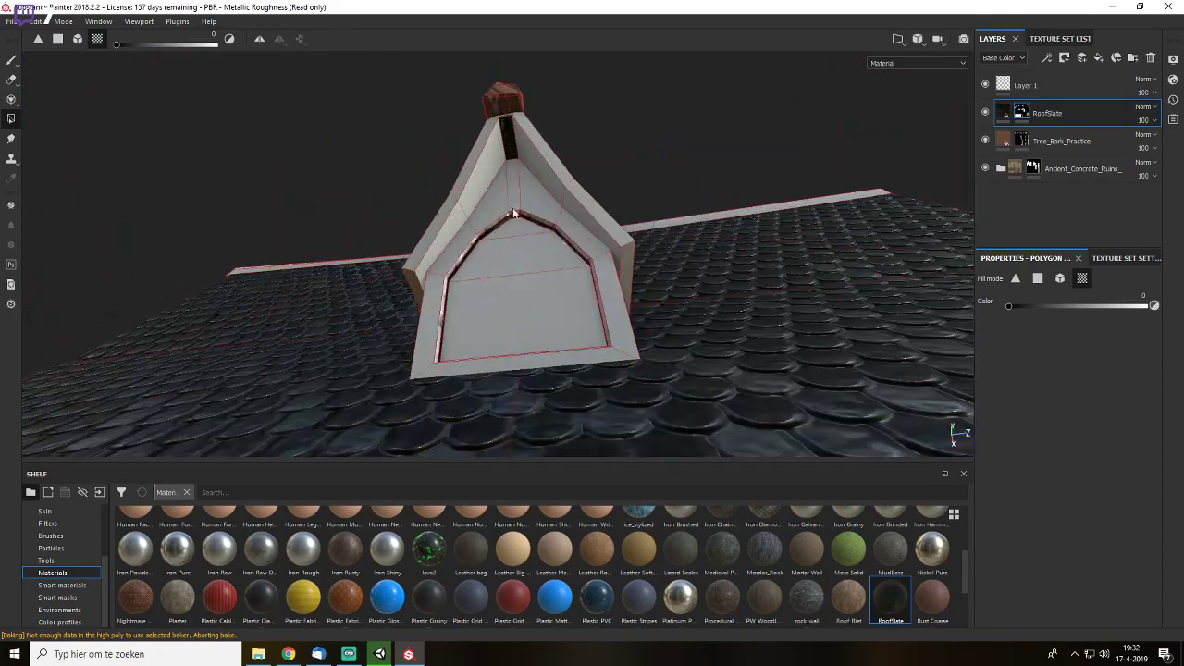
pyautogui.scroll(3, 514, 214)
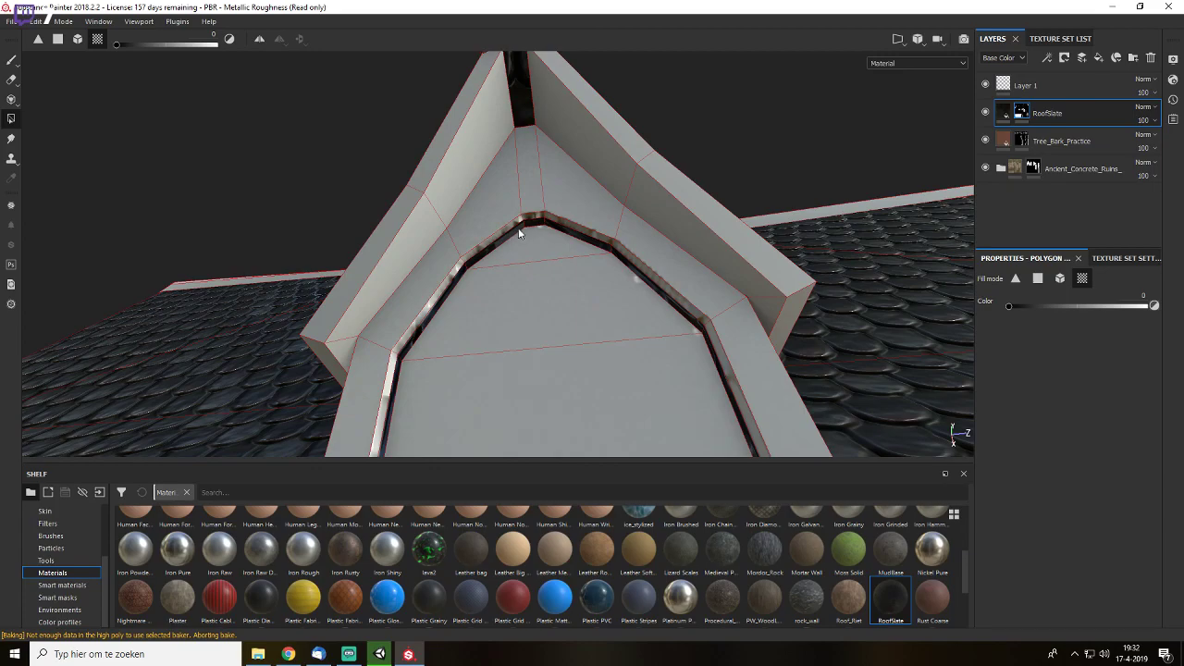
pyautogui.click(518, 229)
pyautogui.click(460, 275)
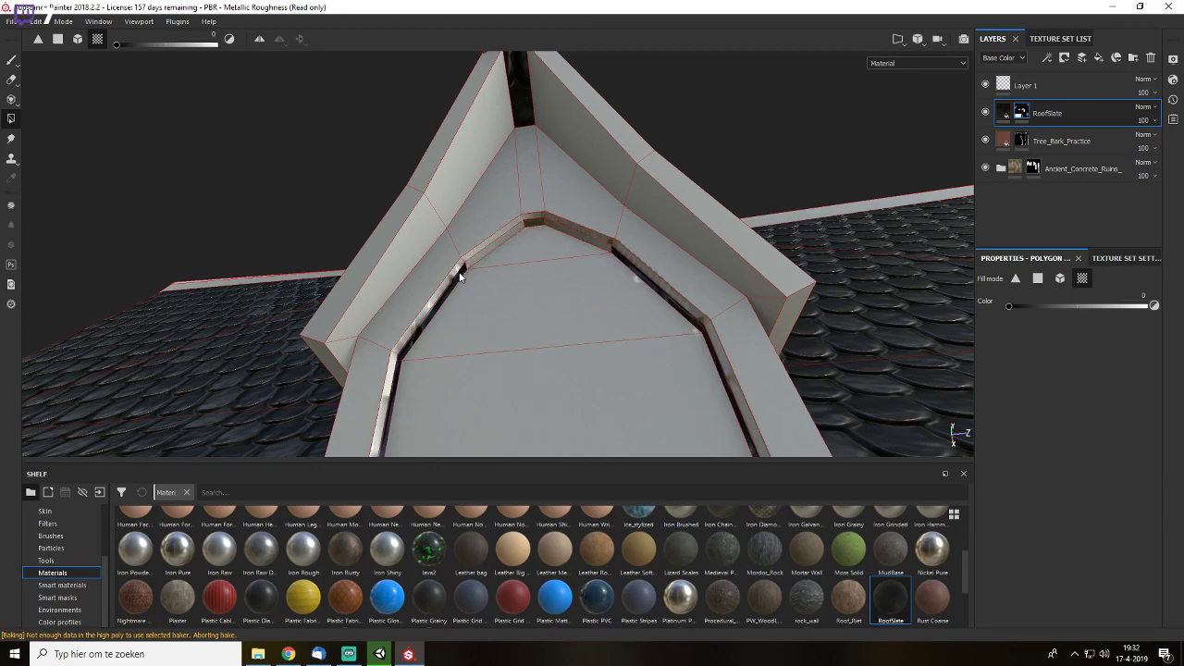
pyautogui.click(653, 281)
pyautogui.scroll(-8, 611, 291)
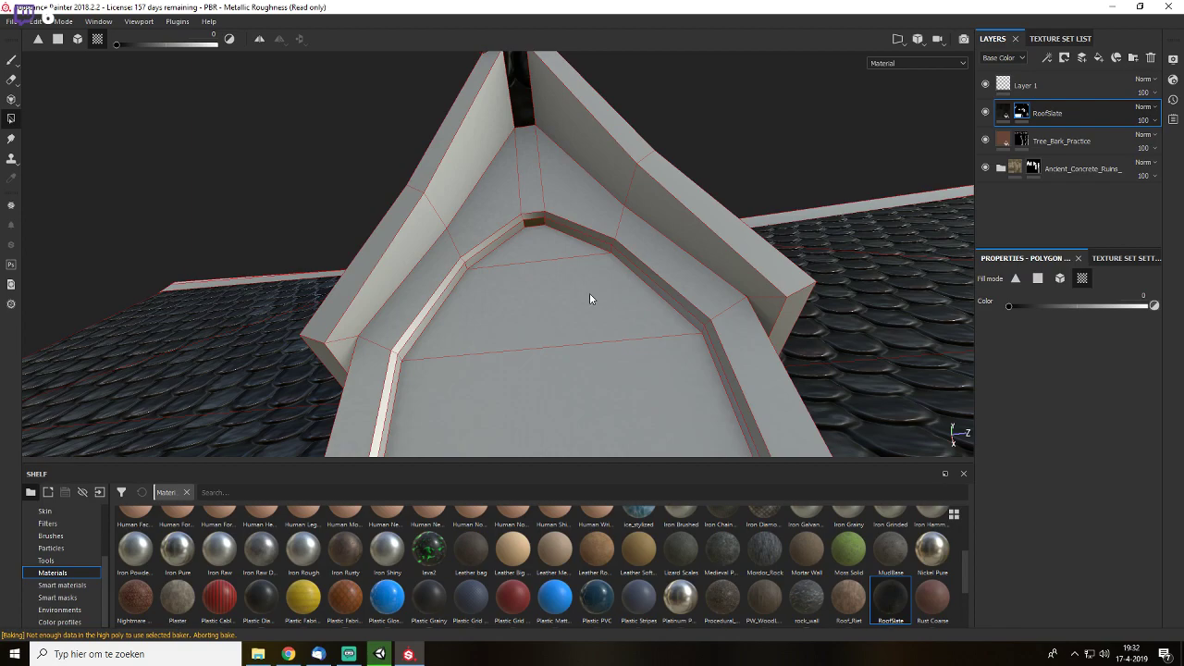
# - Mask RoofSlate out of the wall, window, beams and beam ends below the eave
pyautogui.keyDown('alt'); pyautogui.moveTo(560, 286); pyautogui.dragTo(509, 356); pyautogui.keyUp('alt')
pyautogui.click(435, 264)
pyautogui.keyDown('alt'); pyautogui.moveTo(389, 305); pyautogui.dragTo(398, 184); pyautogui.keyUp('alt')
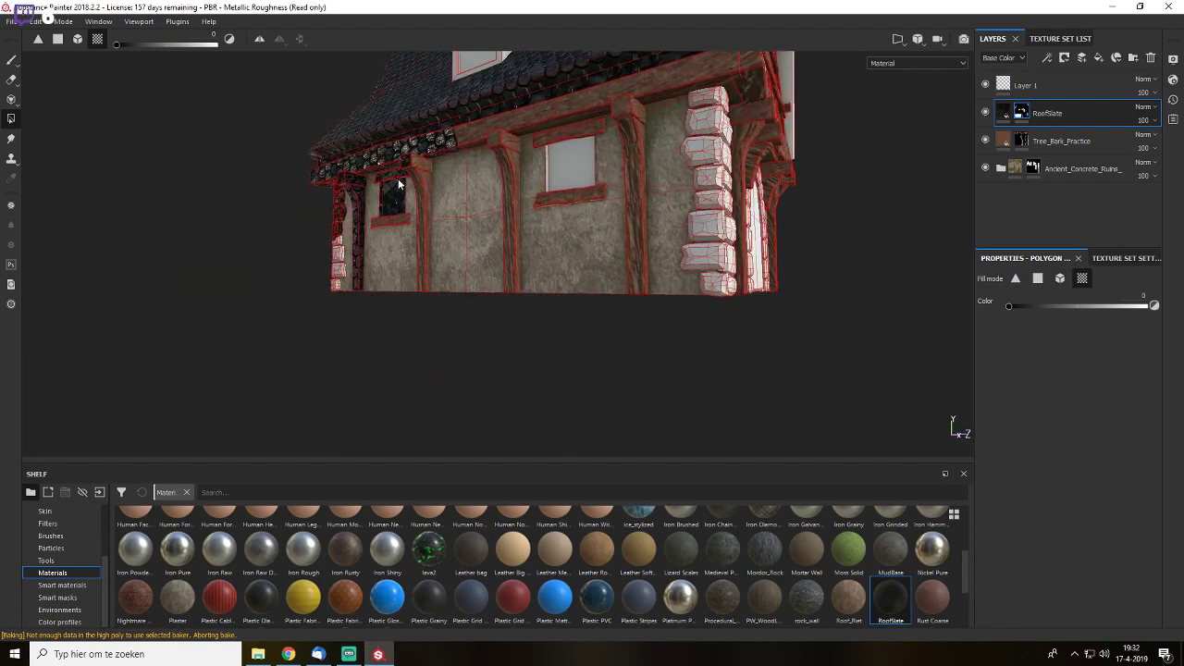
pyautogui.keyDown('alt'); pyautogui.moveTo(306, 179); pyautogui.dragTo(272, 227); pyautogui.keyUp('alt')
pyautogui.moveTo(301, 185); pyautogui.dragTo(459, 277)
pyautogui.scroll(3, 459, 278)
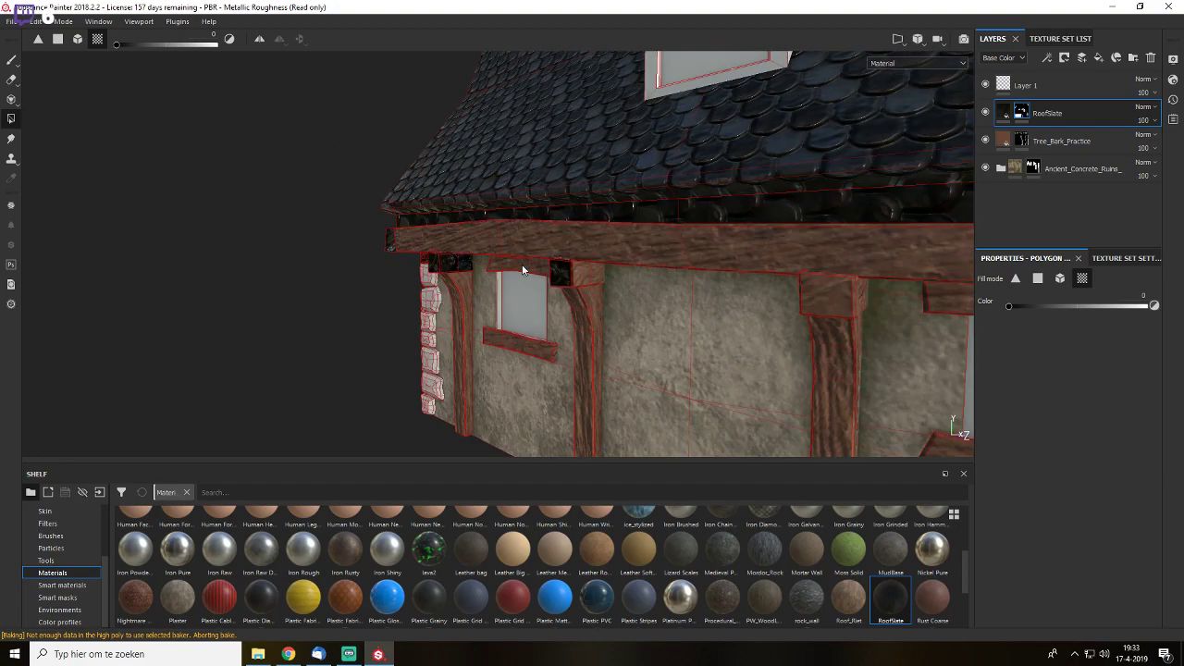
pyautogui.click(449, 276)
pyautogui.moveTo(367, 240); pyautogui.dragTo(635, 306)
pyautogui.scroll(-5, 558, 267)
pyautogui.keyDown('alt'); pyautogui.moveTo(497, 282); pyautogui.dragTo(540, 236); pyautogui.keyUp('alt')
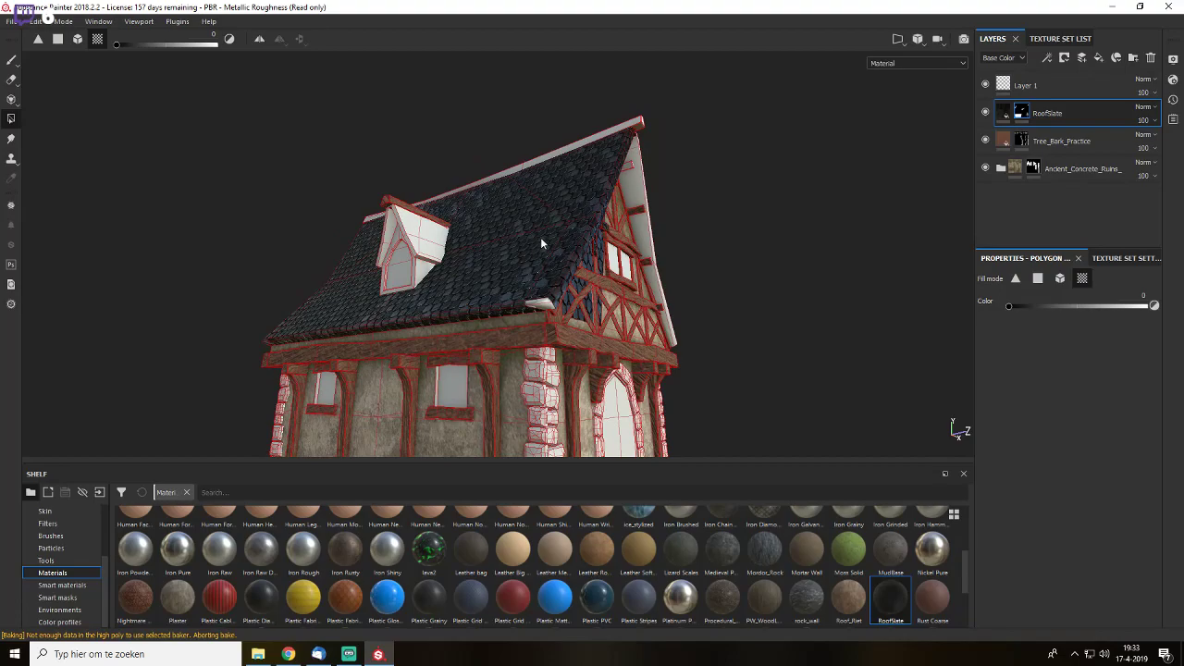
# - Fill the bare eave corner beside the gable with RoofSlate, using polygon fill mode with color 1
pyautogui.scroll(5, 515, 375)
pyautogui.click(1147, 306)
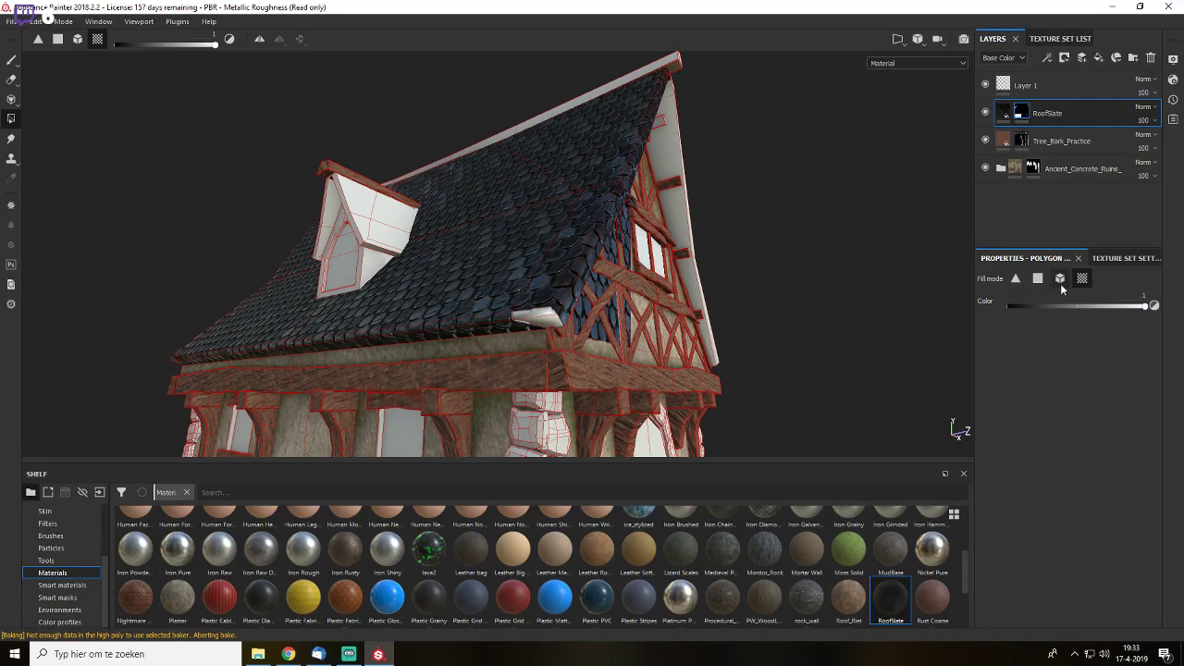
pyautogui.click(1037, 277)
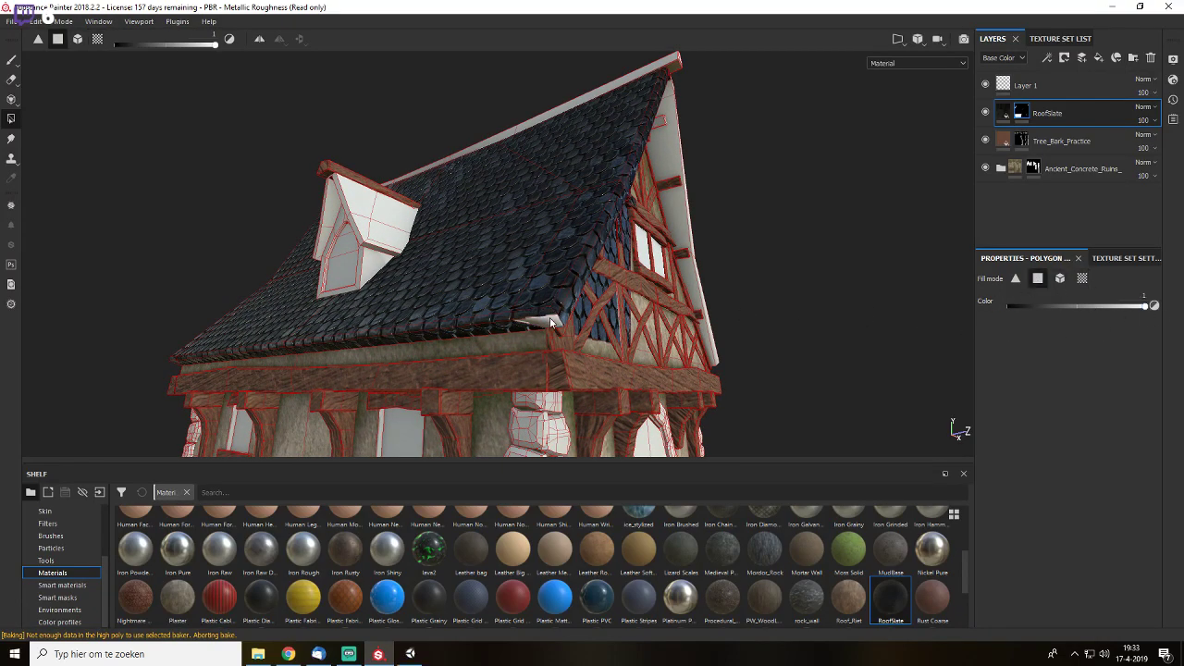
# - Mask RoofSlate out of the gable's timber beams and plaster with UV chunk filling at color 0, keeping the slate roof edge
pyautogui.click(1082, 279)
pyautogui.moveTo(1101, 316); pyautogui.dragTo(1004, 316)
pyautogui.keyDown('alt'); pyautogui.moveTo(837, 314); pyautogui.dragTo(683, 312); pyautogui.keyUp('alt')
pyautogui.click(697, 282)
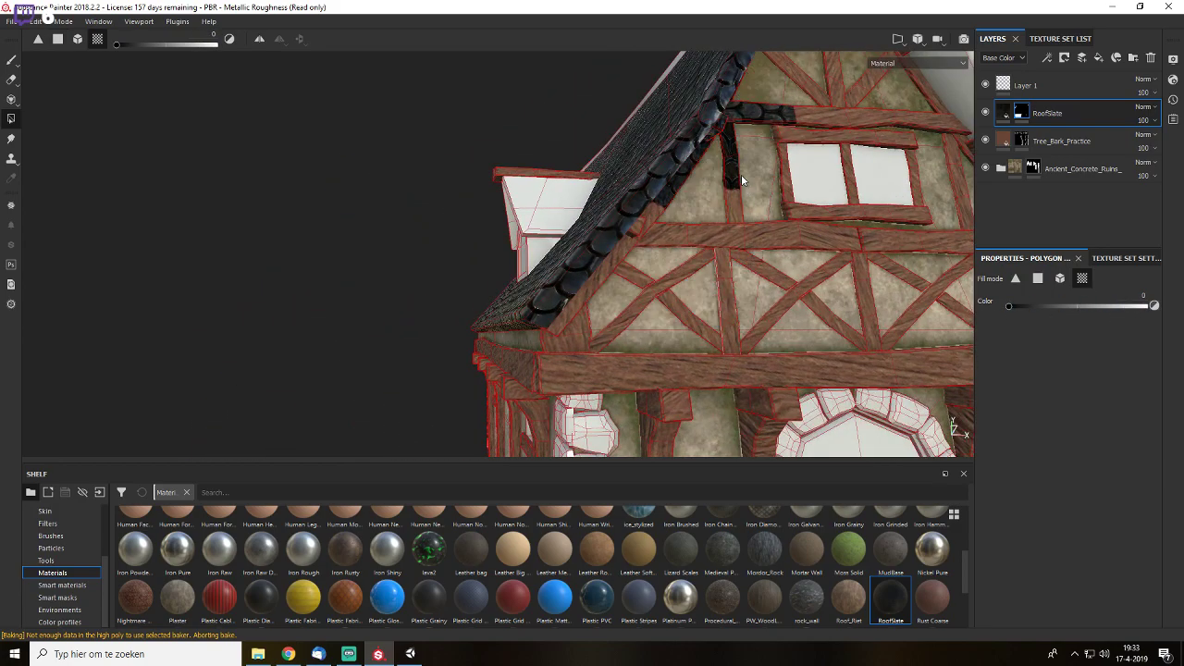
pyautogui.click(734, 178)
pyautogui.keyDown('alt'); pyautogui.moveTo(734, 177); pyautogui.dragTo(558, 275, button='middle'); pyautogui.keyUp('alt')
pyautogui.scroll(3, 558, 276)
pyautogui.click(644, 188)
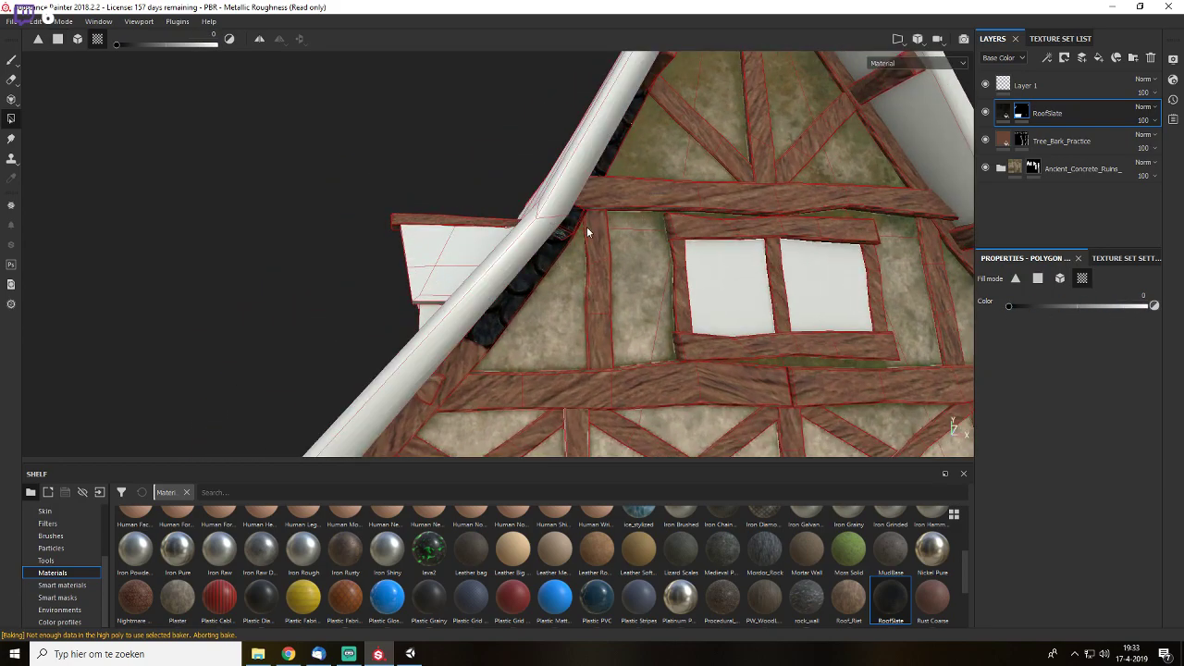
pyautogui.click(582, 227)
pyautogui.click(614, 149)
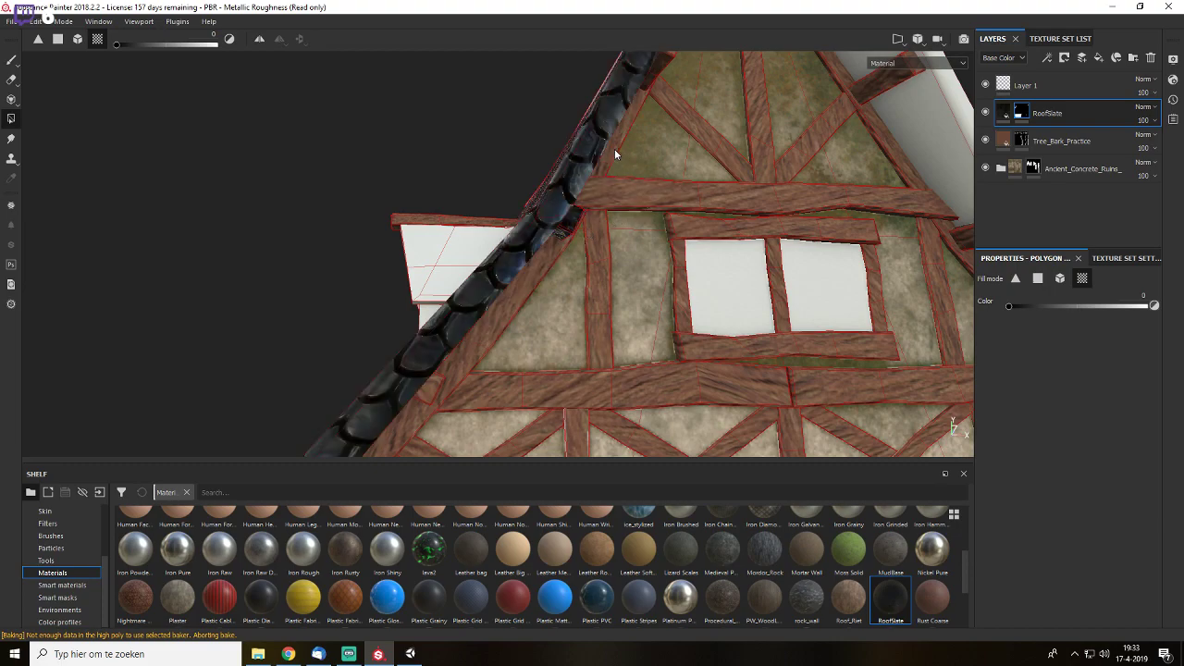
pyautogui.keyDown('alt'); pyautogui.moveTo(617, 232); pyautogui.dragTo(497, 208); pyautogui.keyUp('alt')
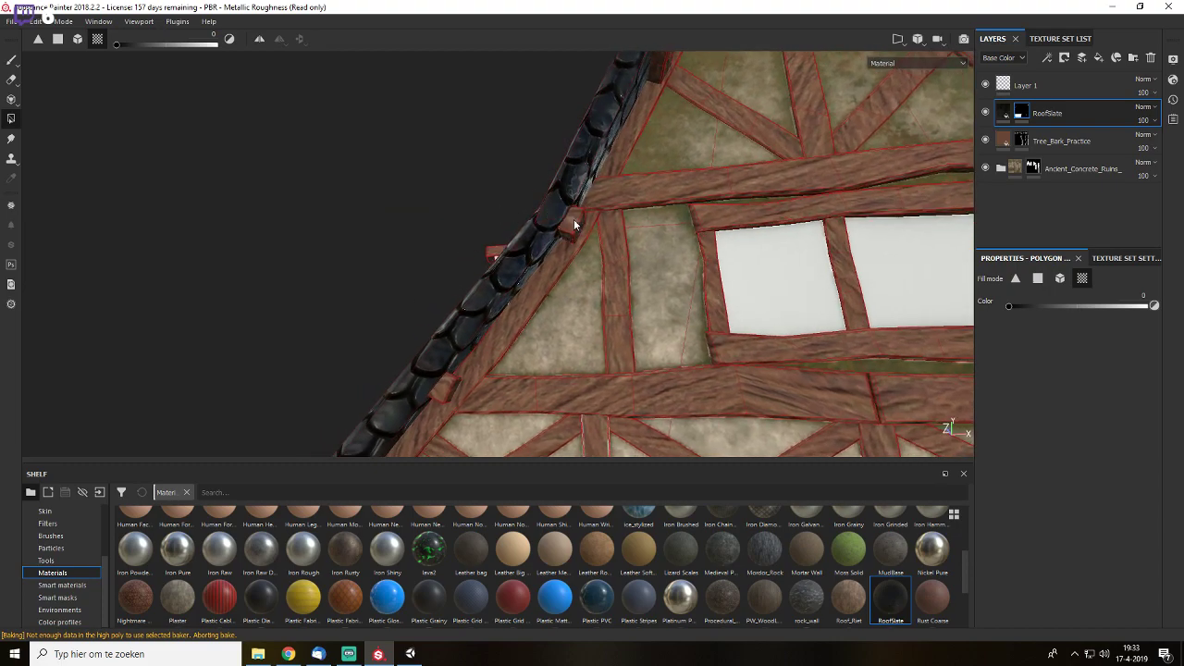
# - Duplicate the RoofSlate fill layer for the bare roof slope on the other side of the house
pyautogui.press('f')
pyautogui.scroll(3, 491, 215)
pyautogui.keyDown('alt'); pyautogui.moveTo(548, 196); pyautogui.dragTo(574, 230, button='middle'); pyautogui.keyUp('alt')
pyautogui.scroll(-3, 607, 369)
pyautogui.keyDown('alt'); pyautogui.moveTo(573, 230); pyautogui.dragTo(634, 269); pyautogui.keyUp('alt')
pyautogui.scroll(-5, 638, 240)
pyautogui.scroll(3, 634, 268)
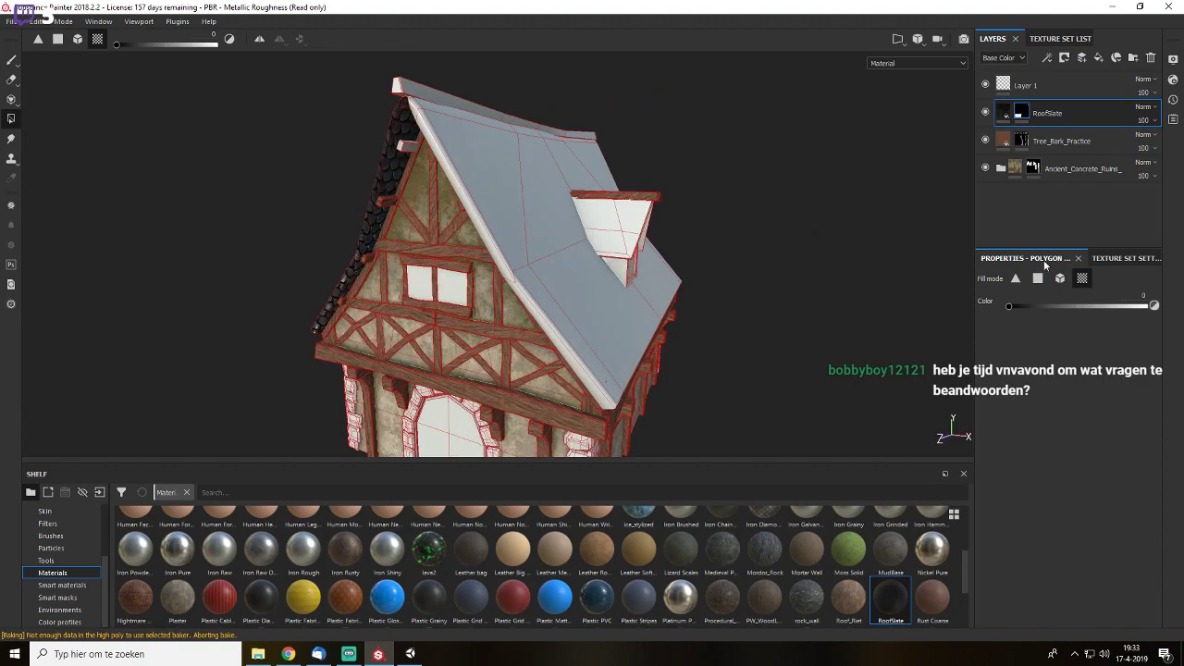
pyautogui.click(1003, 113)
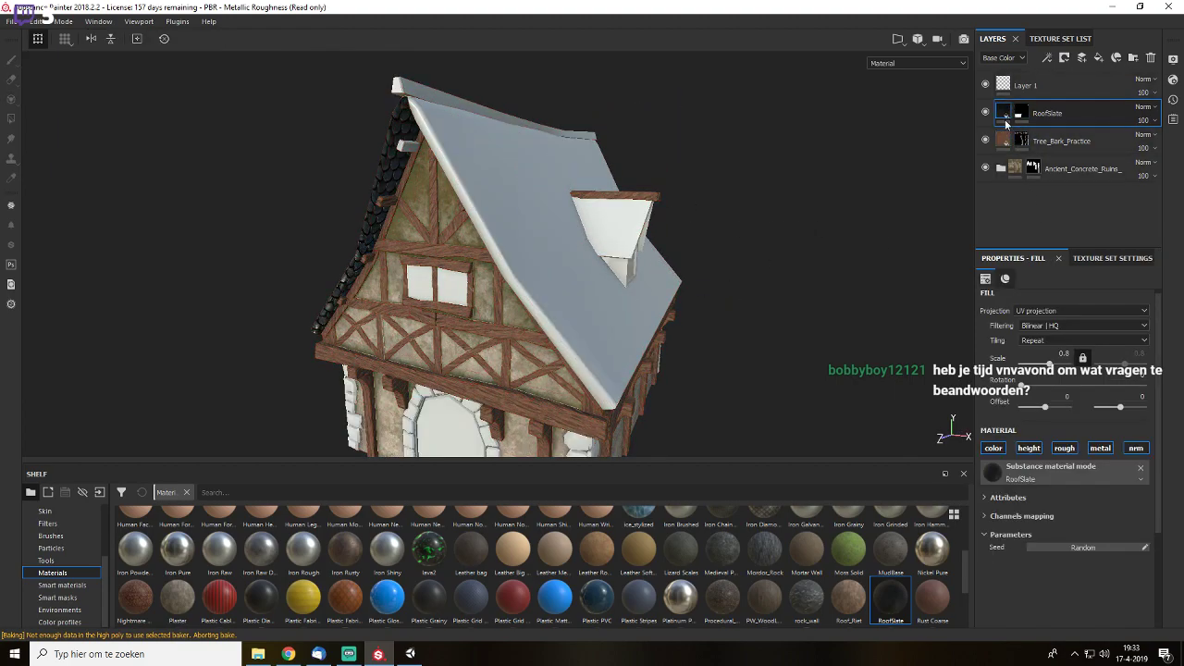
pyautogui.moveTo(1005, 118); pyautogui.dragTo(1008, 99)
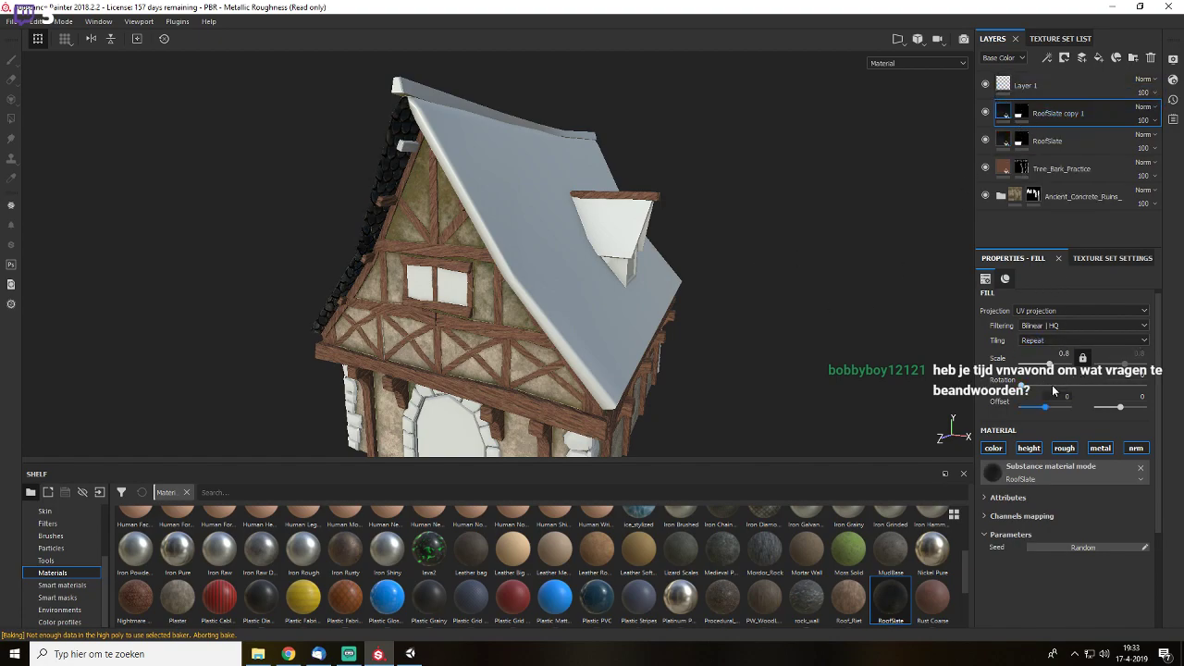
# - Reveal RoofSlate copy 1 on the bare roof slope with color 1, and mask out its already slated side with color 0
pyautogui.click(1021, 112)
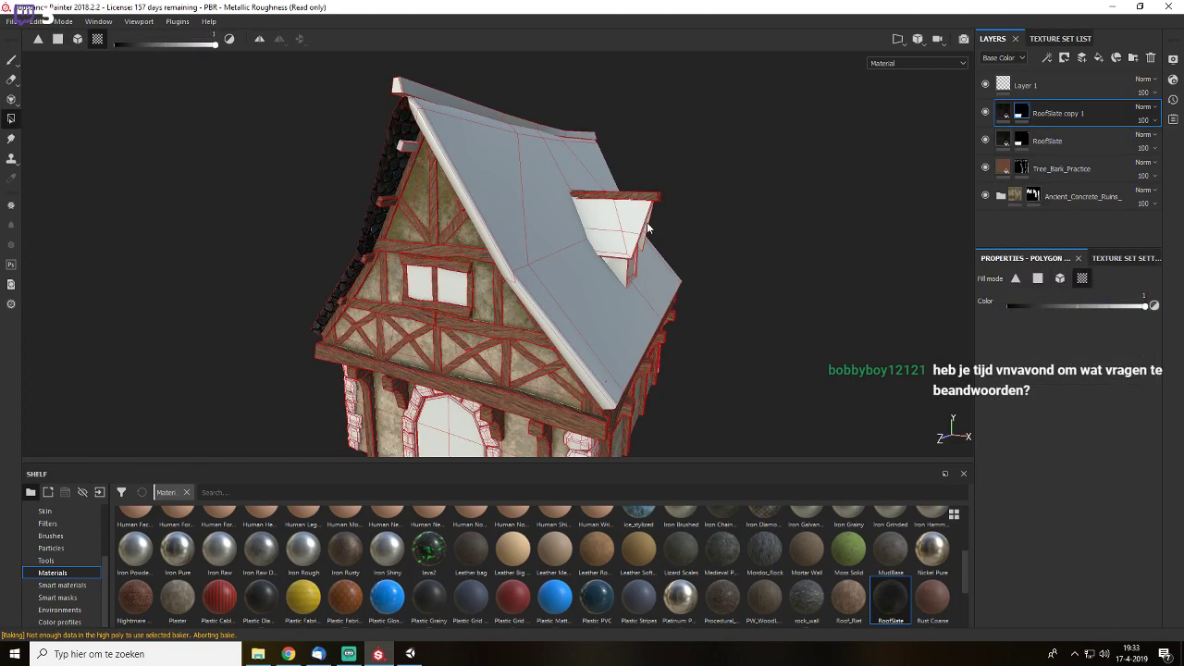
pyautogui.click(561, 252)
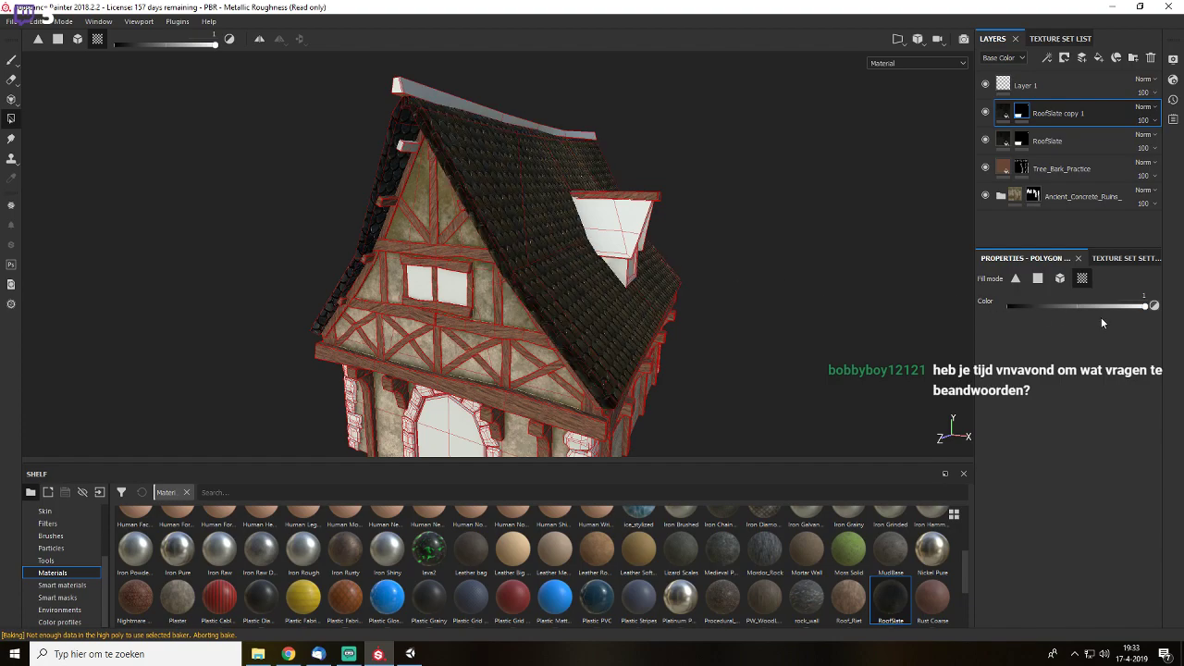
pyautogui.click(1038, 278)
pyautogui.moveTo(1121, 306); pyautogui.dragTo(1003, 304)
pyautogui.keyDown('alt'); pyautogui.moveTo(514, 190); pyautogui.dragTo(666, 219); pyautogui.keyUp('alt')
pyautogui.moveTo(377, 52); pyautogui.dragTo(587, 370)
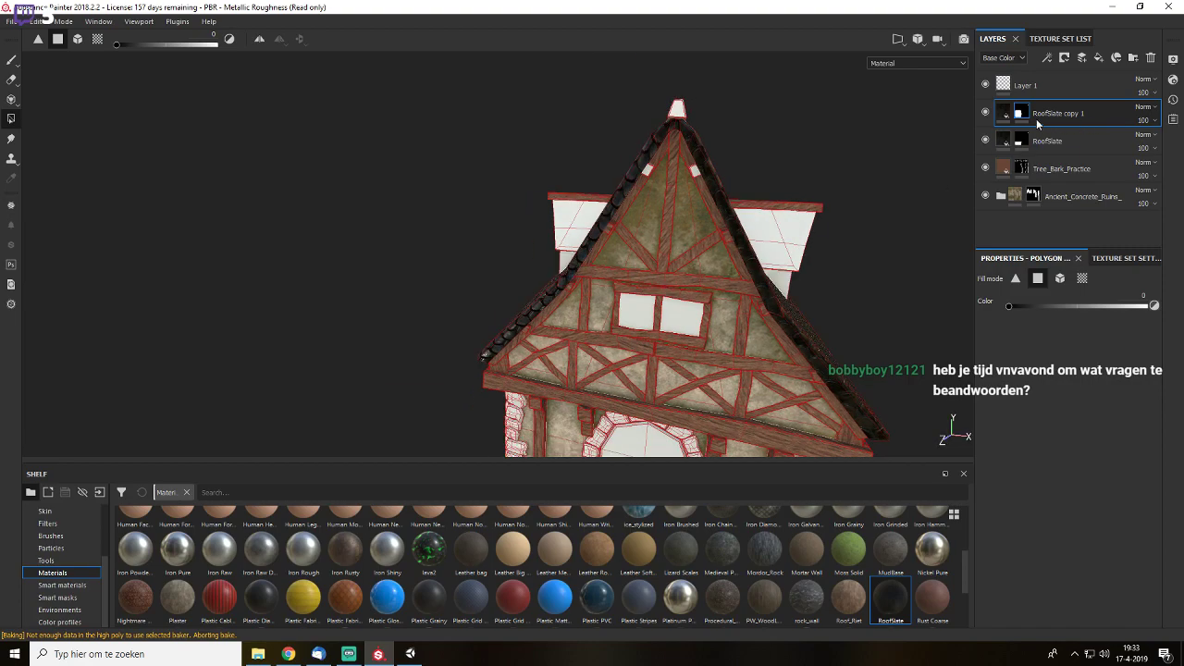
# - Rotate the fill projection of RoofSlate copy 1 to reorient its shingles
pyautogui.click(1006, 112)
pyautogui.moveTo(1017, 384); pyautogui.dragTo(1061, 385)
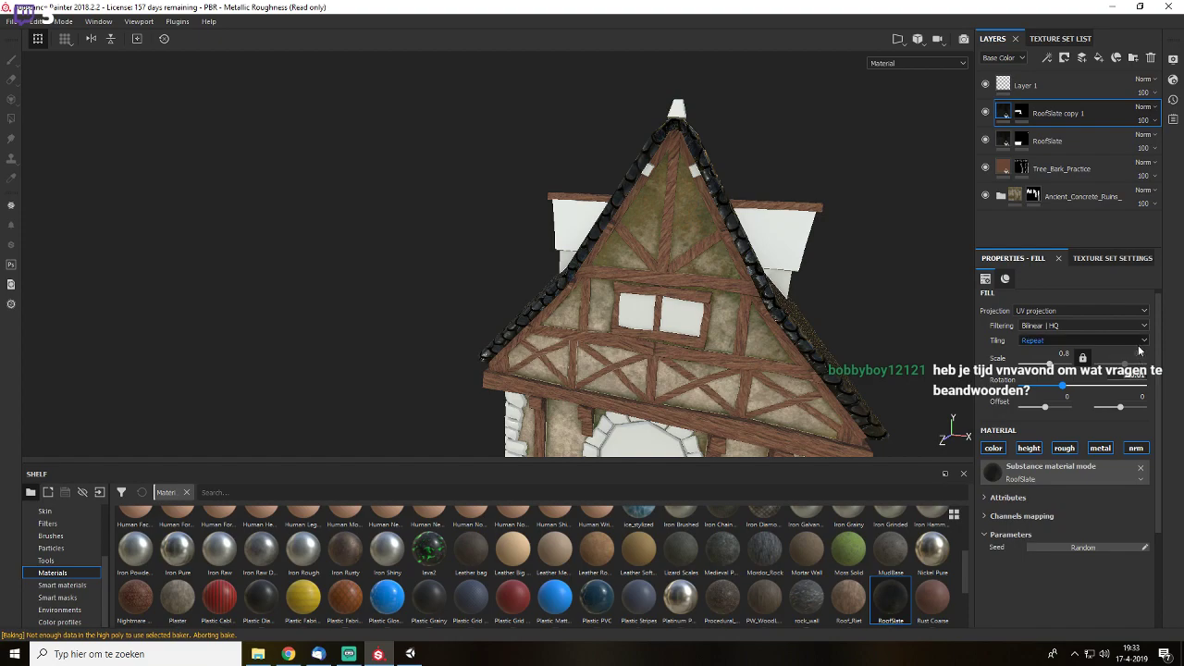
# - Fill the remaining bare polygons of the roof slope in the RoofSlate copy 1 mask using quad fill at color 1
pyautogui.keyDown('alt'); pyautogui.moveTo(727, 298); pyautogui.dragTo(406, 324); pyautogui.keyUp('alt')
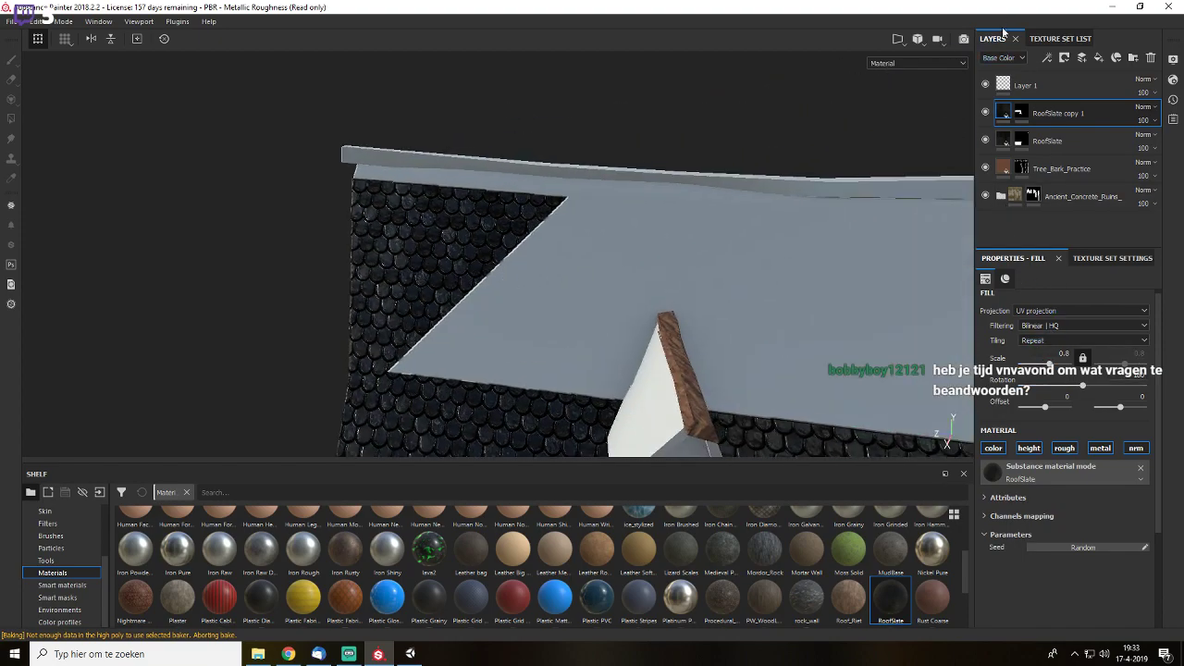
pyautogui.press('4')
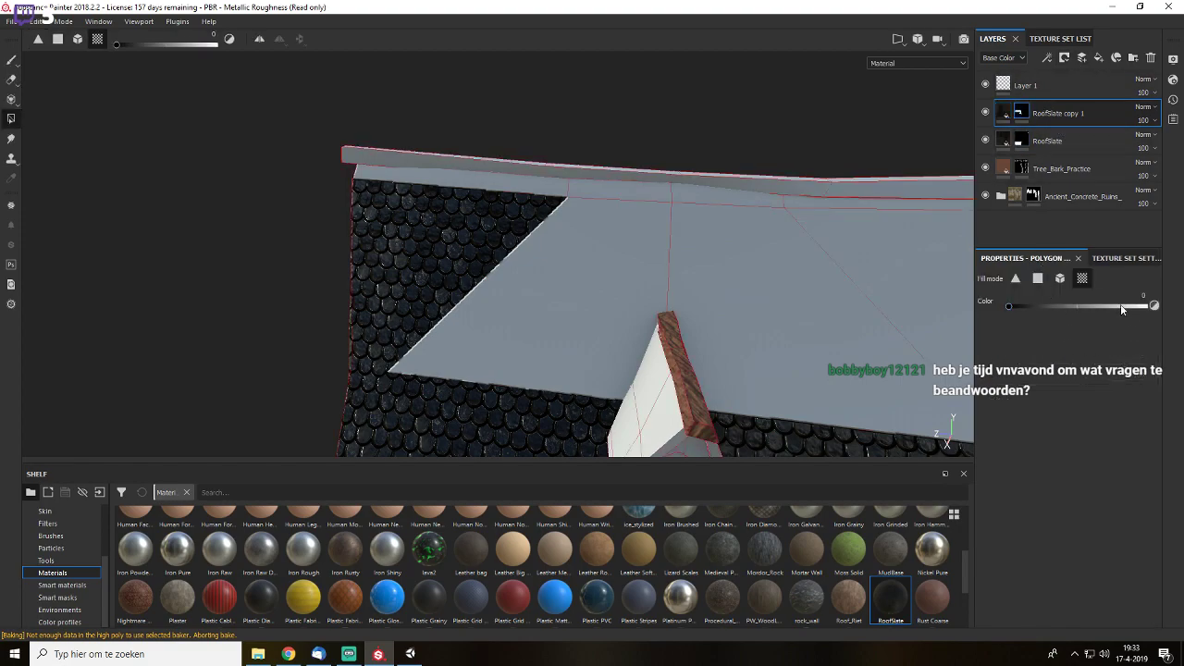
pyautogui.click(1037, 278)
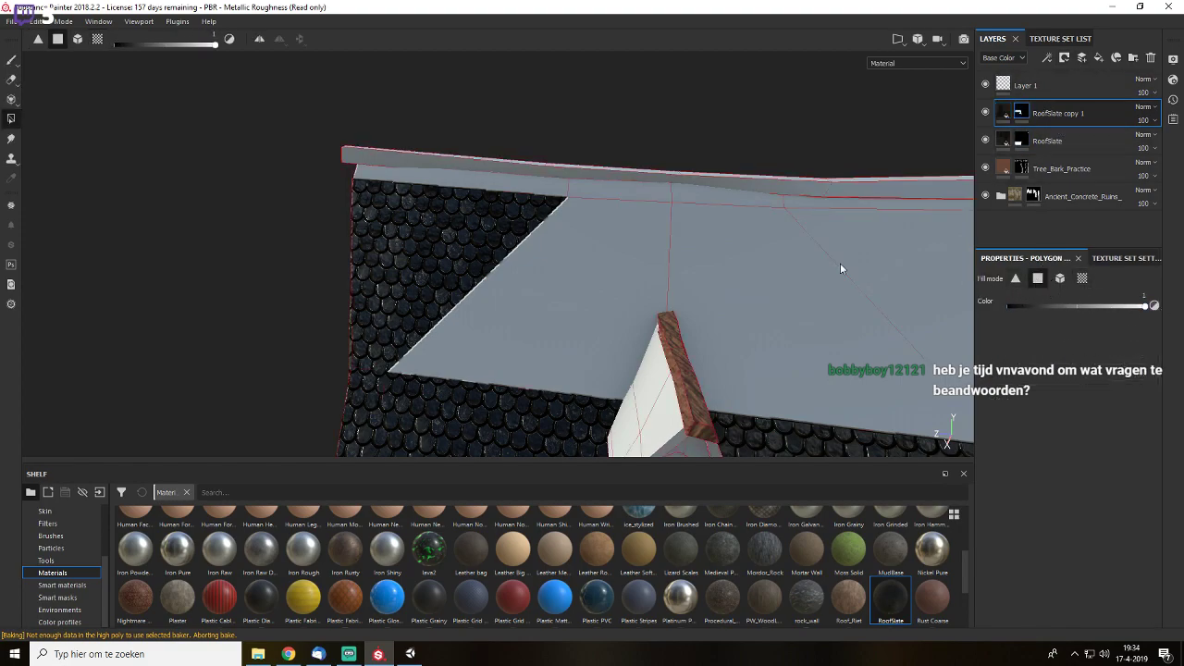
pyautogui.moveTo(840, 263)
pyautogui.mouseDown()
pyautogui.moveTo(701, 294)
pyautogui.moveTo(590, 236)
pyautogui.mouseUp()
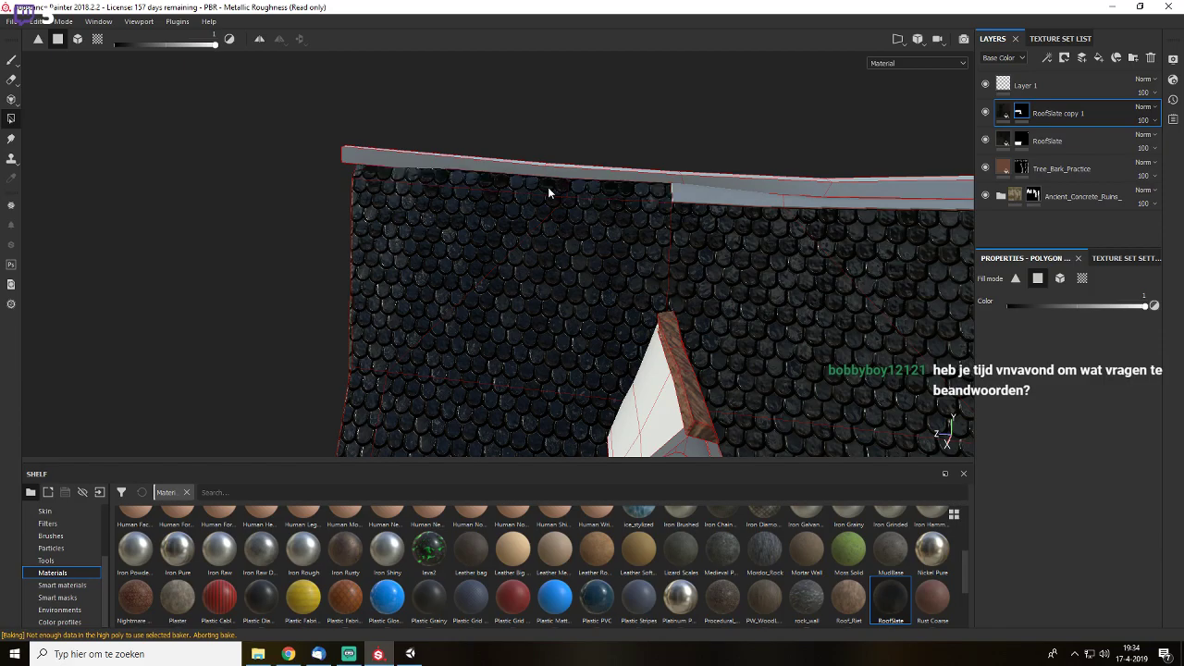
# - Reveal RoofSlate copy 1 on the bare roof-edge polygons under the ridge cap at the gable peak
pyautogui.keyDown('alt'); pyautogui.moveTo(740, 205); pyautogui.dragTo(448, 268); pyautogui.keyUp('alt')
pyautogui.keyDown('alt'); pyautogui.moveTo(531, 214); pyautogui.dragTo(492, 387); pyautogui.keyUp('alt')
pyautogui.keyDown('alt'); pyautogui.moveTo(451, 228); pyautogui.dragTo(666, 222); pyautogui.keyUp('alt')
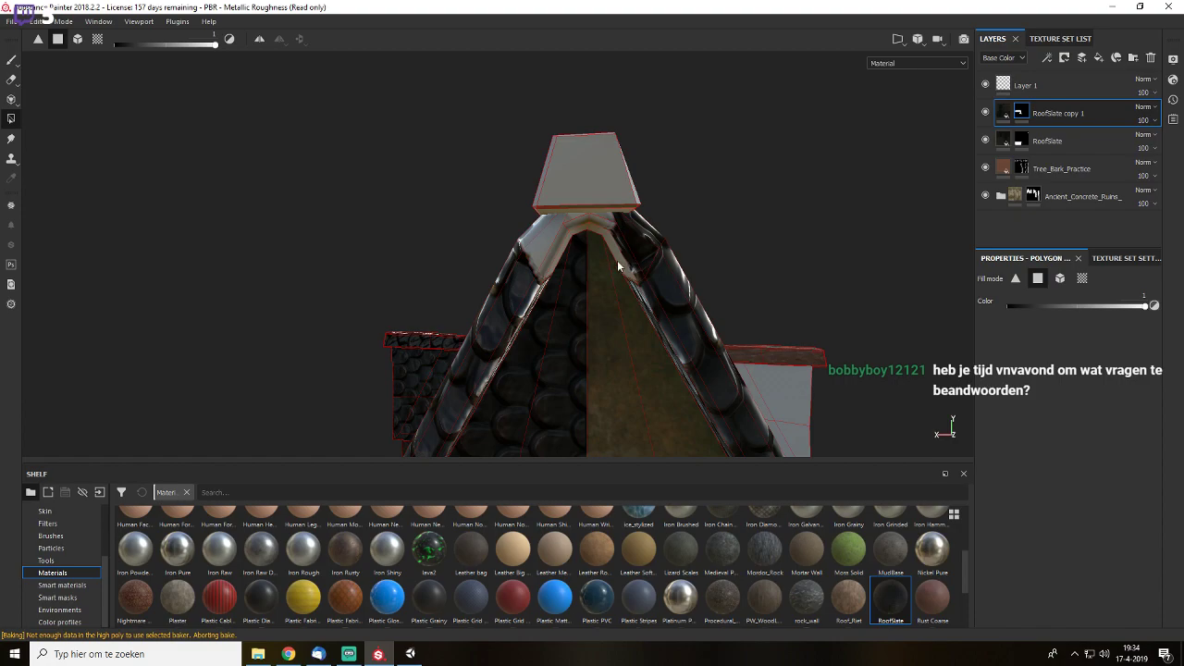
pyautogui.scroll(4, 601, 238)
pyautogui.click(526, 263)
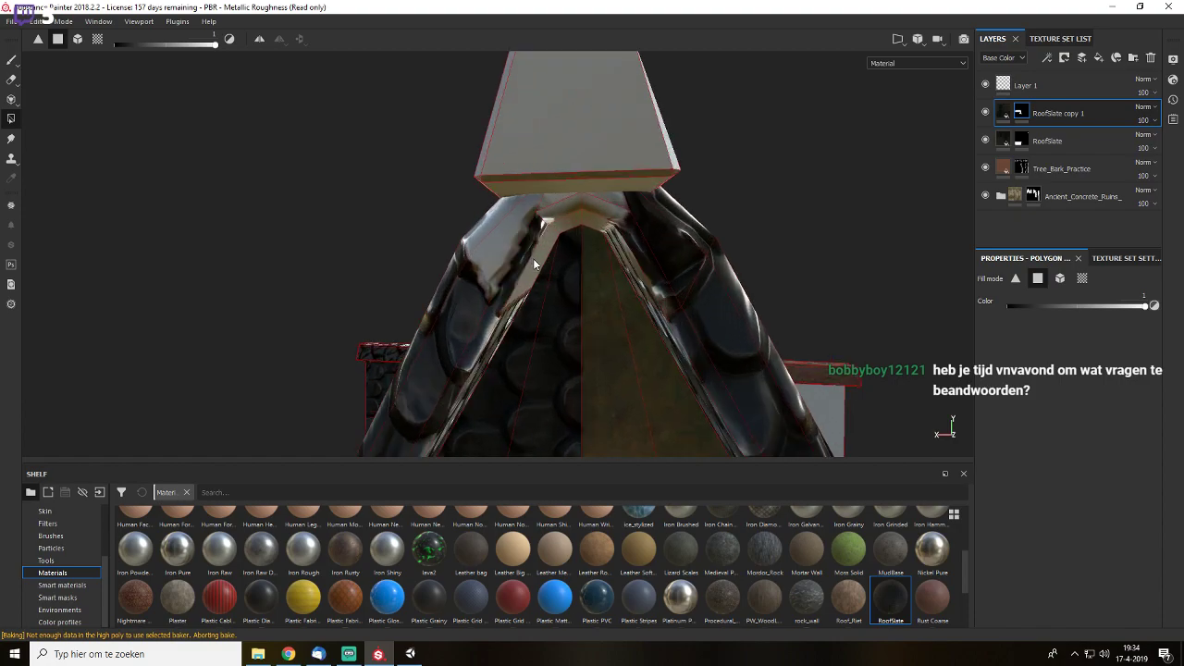
pyautogui.click(515, 215)
pyautogui.click(496, 213)
pyautogui.moveTo(588, 212); pyautogui.dragTo(612, 203)
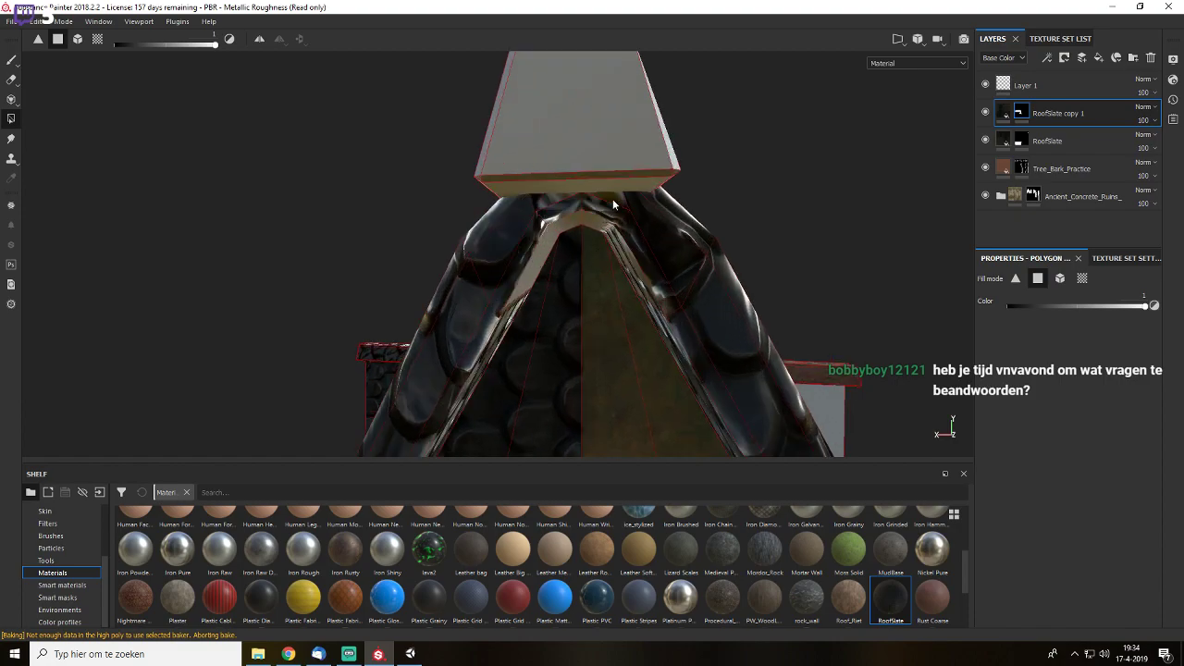
pyautogui.scroll(-3, 553, 319)
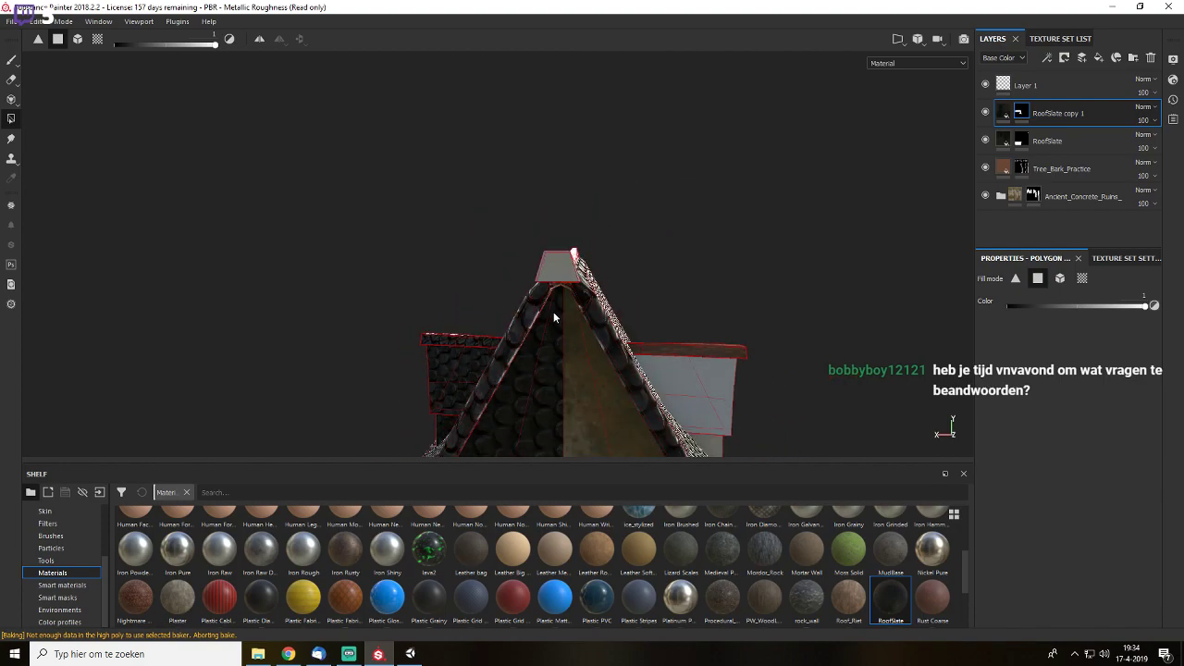
# - Mask RoofSlate copy 1 out of the rear gable wall and the dormer's roof and sides using UV chunk fill at color 0
pyautogui.keyDown('alt'); pyautogui.moveTo(553, 319); pyautogui.dragTo(951, 264); pyautogui.keyUp('alt')
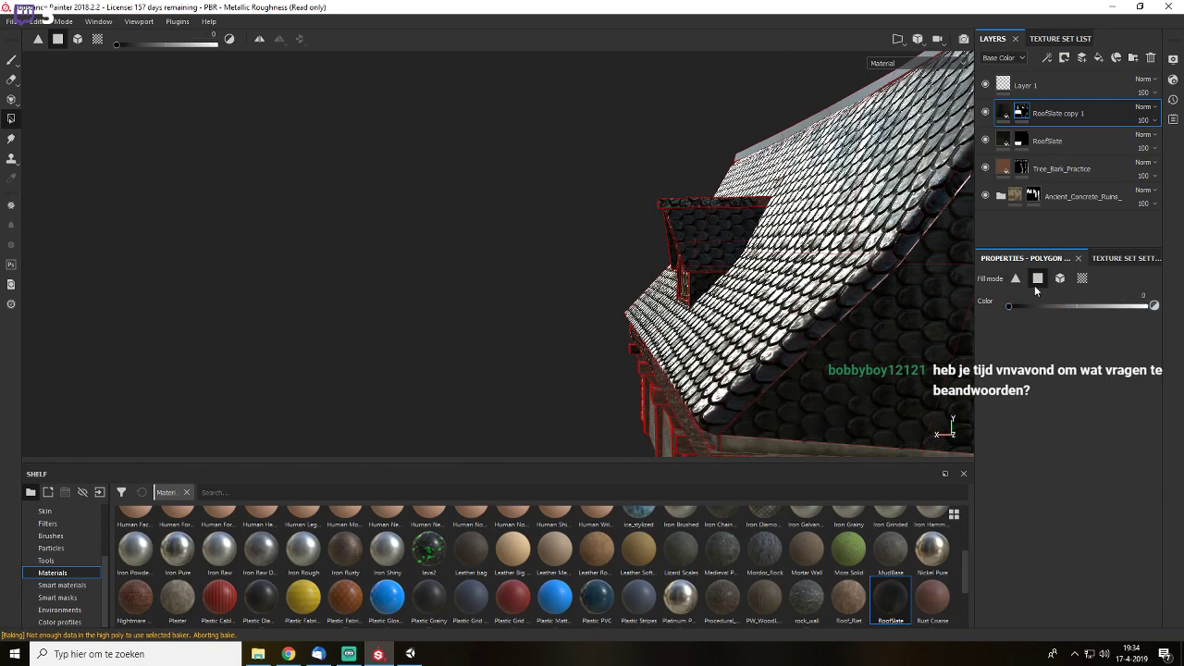
pyautogui.click(1080, 278)
pyautogui.click(877, 337)
pyautogui.click(704, 216)
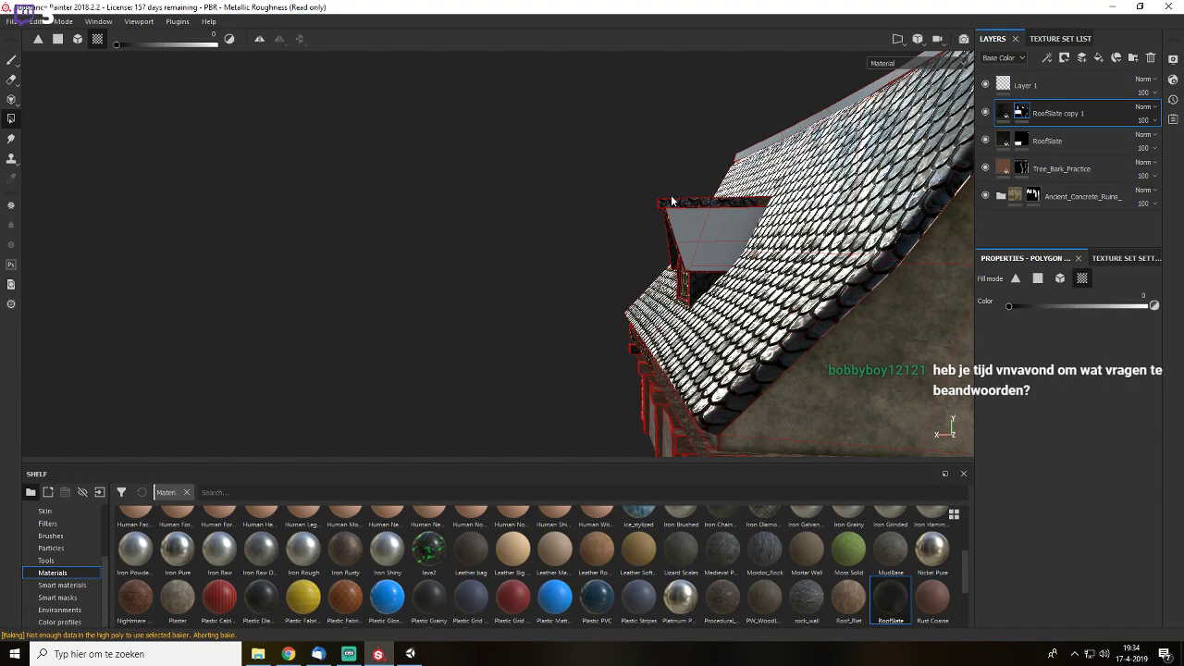
pyautogui.click(675, 201)
pyautogui.keyDown('alt'); pyautogui.moveTo(675, 199); pyautogui.dragTo(793, 319); pyautogui.keyUp('alt')
pyautogui.click(855, 295)
pyautogui.click(850, 238)
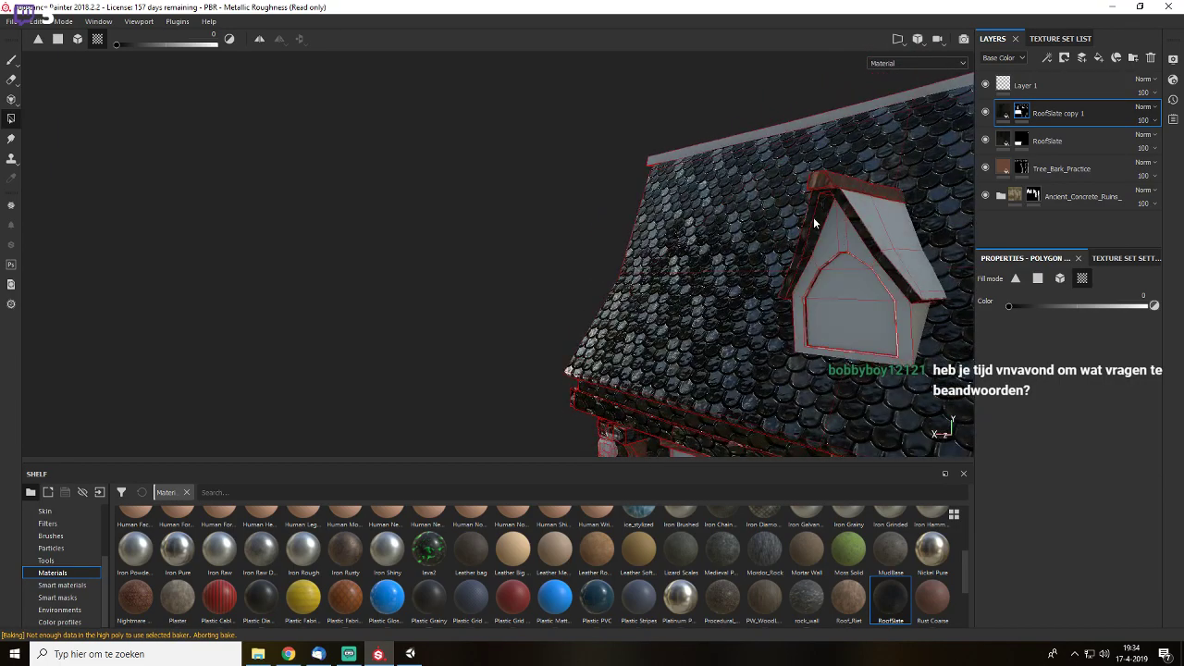
pyautogui.click(815, 217)
# - Mask RoofSlate copy 1 out of the dormer's front trim and window frame
pyautogui.moveTo(823, 199)
pyautogui.keyDown('alt'); pyautogui.mouseDown()
pyautogui.moveTo(847, 256)
pyautogui.moveTo(716, 297)
pyautogui.moveTo(654, 239)
pyautogui.moveTo(606, 66)
pyautogui.mouseUp(); pyautogui.keyUp('alt')
pyautogui.click(847, 261)
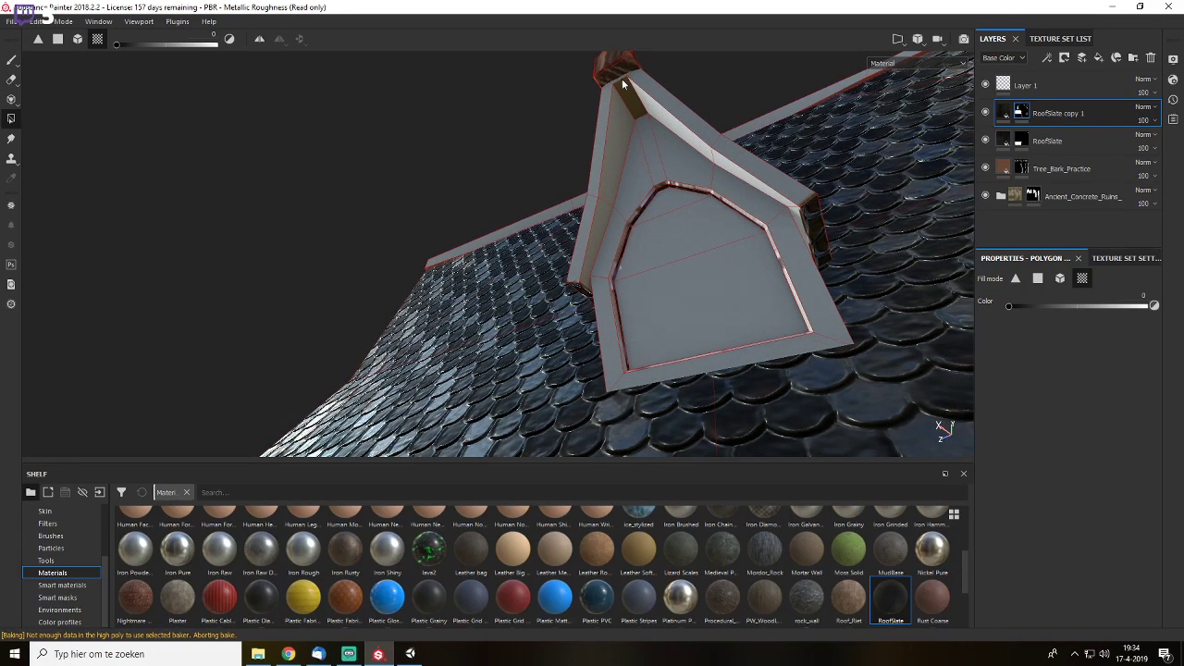
pyautogui.click(643, 208)
pyautogui.keyDown('alt'); pyautogui.moveTo(644, 208); pyautogui.dragTo(724, 233, button='right'); pyautogui.keyUp('alt')
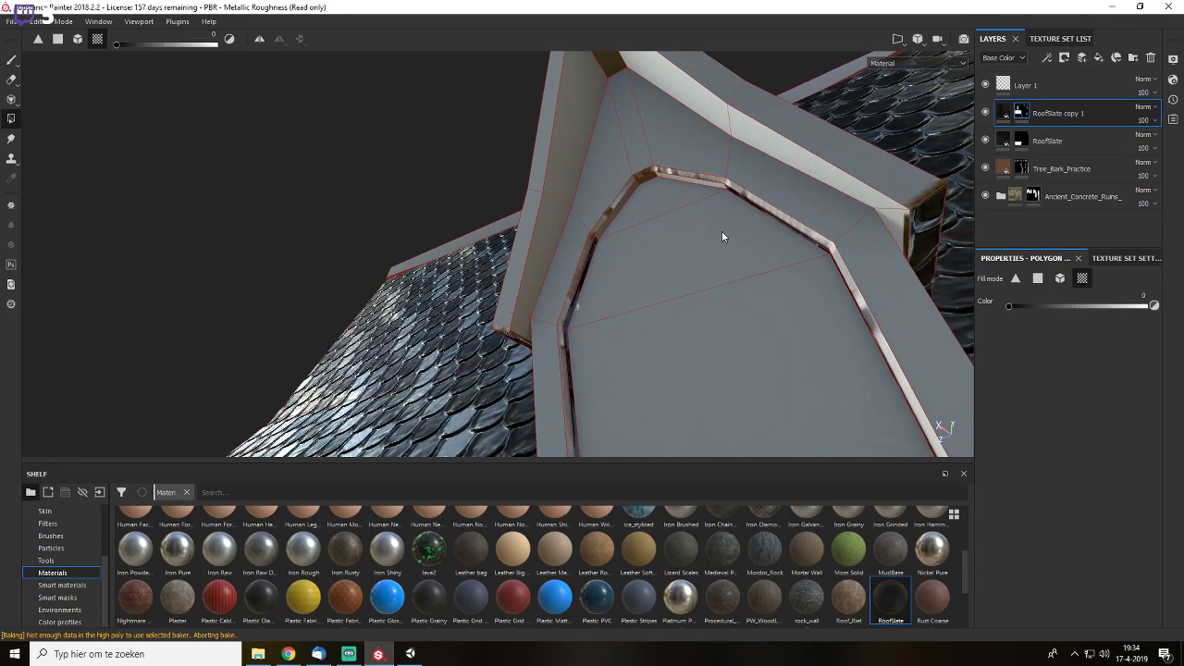
pyautogui.click(590, 260)
pyautogui.keyDown('alt'); pyautogui.moveTo(795, 230); pyautogui.dragTo(489, 280); pyautogui.keyUp('alt')
# - Mask RoofSlate copy 1 out of the beams and supports below the eaves on the long side wall
pyautogui.keyDown('alt'); pyautogui.moveTo(506, 243); pyautogui.dragTo(407, 238, button='right'); pyautogui.keyUp('alt')
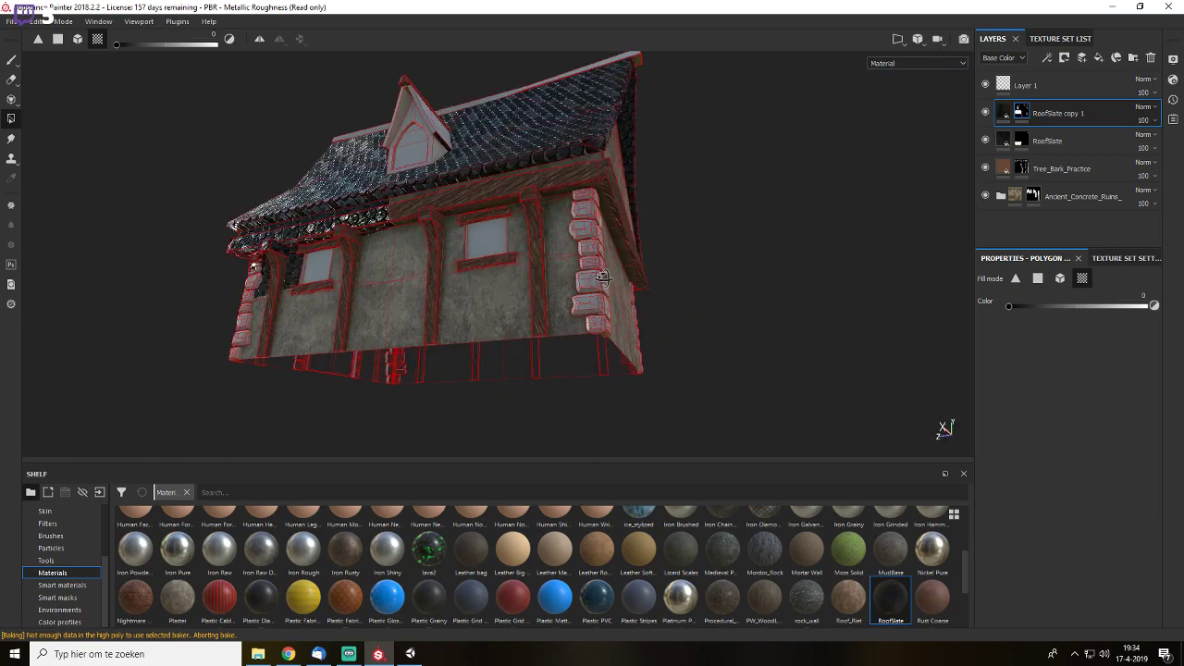
pyautogui.keyDown('alt'); pyautogui.moveTo(407, 239); pyautogui.dragTo(726, 324); pyautogui.keyUp('alt')
pyautogui.keyDown('alt'); pyautogui.moveTo(667, 299); pyautogui.dragTo(657, 211); pyautogui.keyUp('alt')
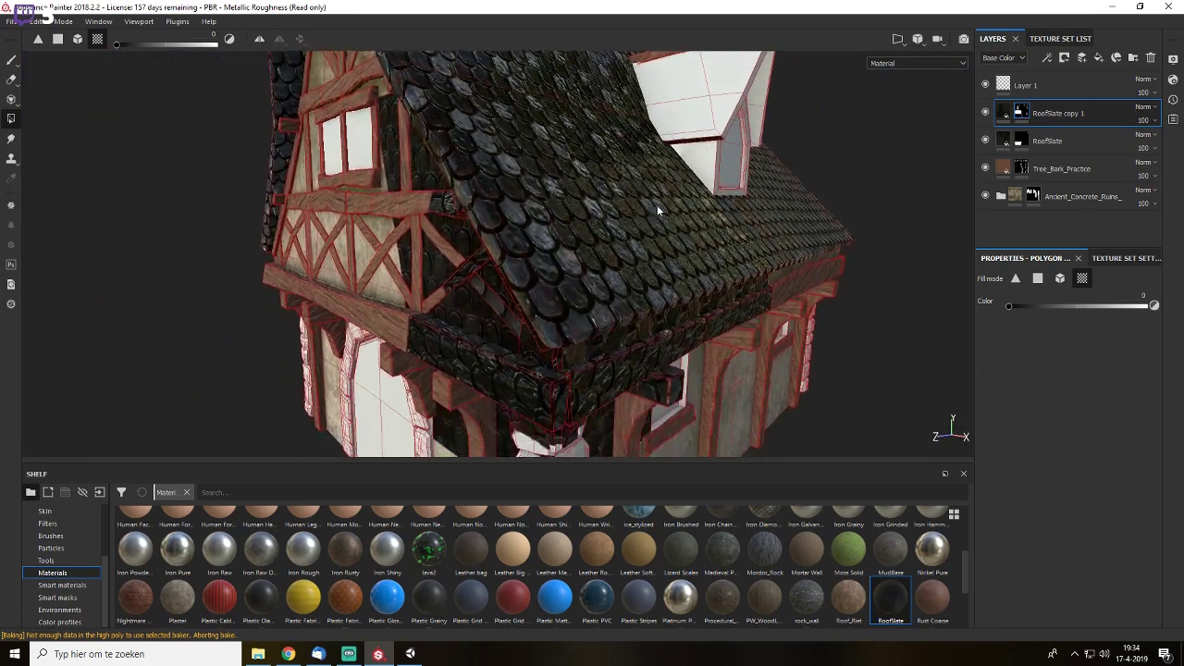
pyautogui.click(612, 381)
pyautogui.click(614, 348)
pyautogui.click(662, 383)
pyautogui.click(602, 428)
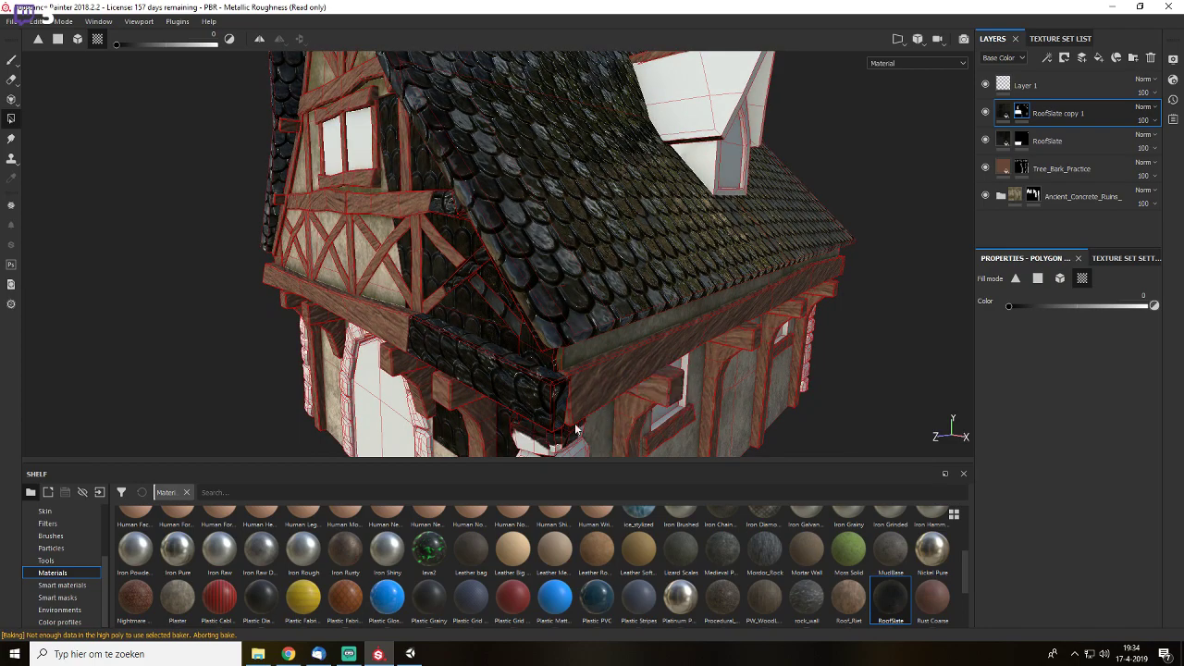
# - Mask RoofSlate copy 1 out of the front gable's plaster, horizontal beam, diagonal braces and corner timbers
pyautogui.click(508, 387)
pyautogui.click(454, 298)
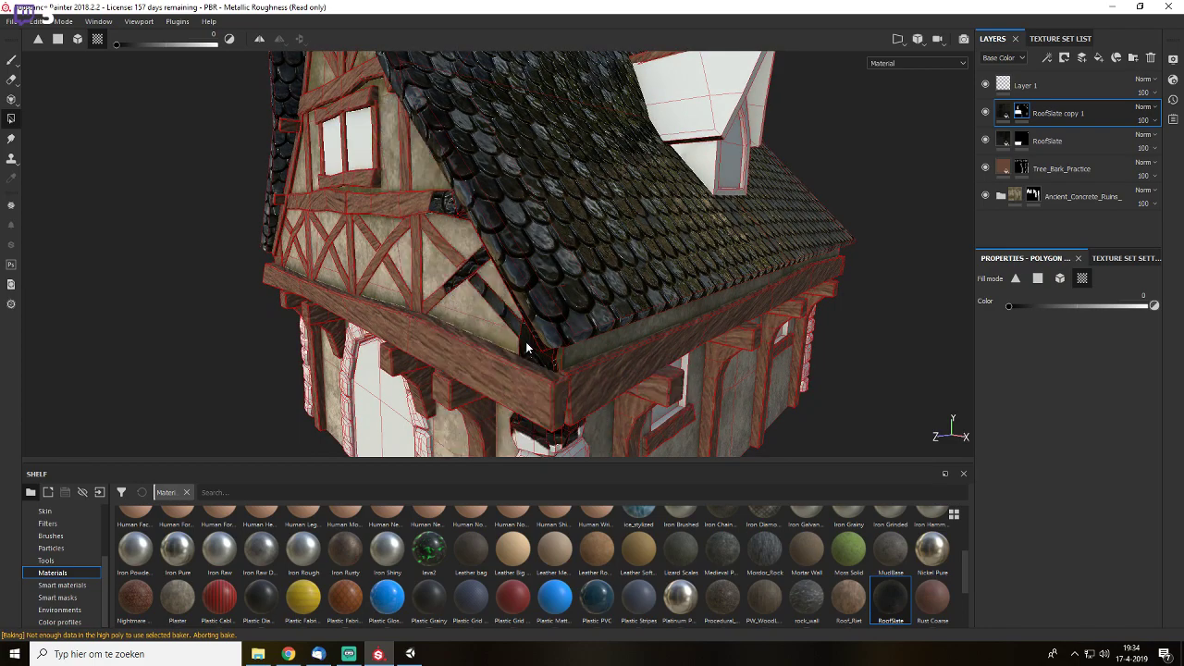
pyautogui.click(526, 349)
pyautogui.click(468, 255)
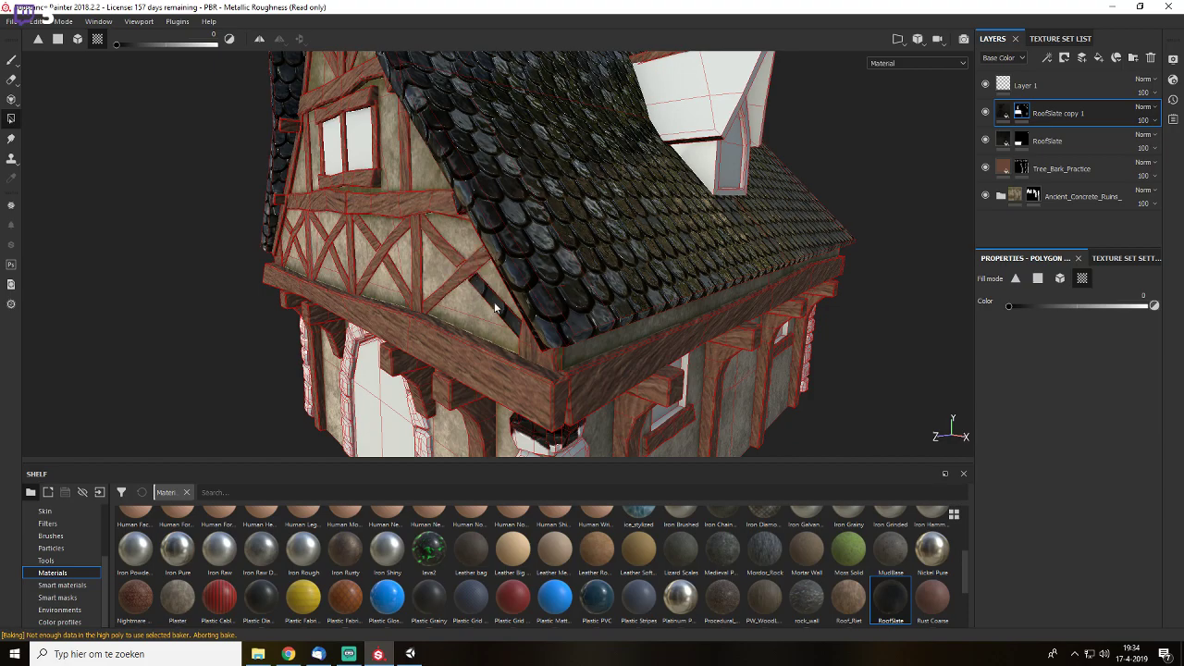
pyautogui.click(494, 305)
pyautogui.keyDown('alt'); pyautogui.moveTo(495, 305); pyautogui.dragTo(610, 250); pyautogui.keyUp('alt')
pyautogui.click(527, 266)
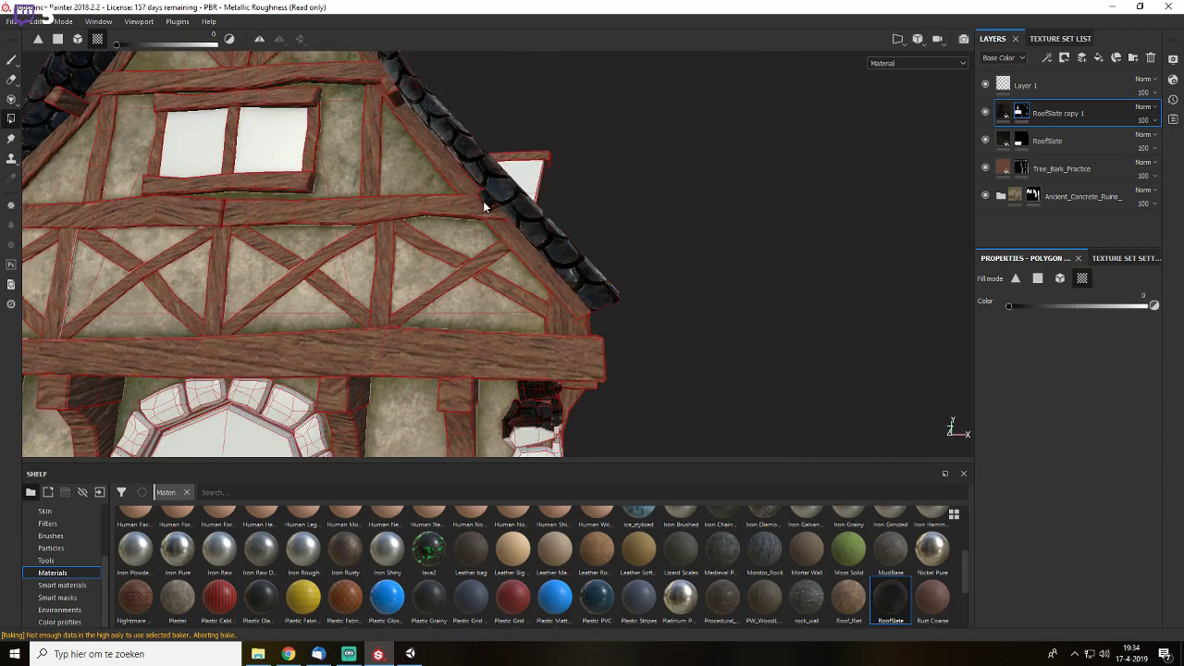
# - Examine both roof slopes and the gable for leftover slate and shingle direction
pyautogui.keyDown('alt'); pyautogui.moveTo(483, 201); pyautogui.dragTo(674, 267, button='middle'); pyautogui.keyUp('alt')
pyautogui.scroll(-5, 653, 256)
pyautogui.keyDown('alt'); pyautogui.moveTo(673, 267); pyautogui.dragTo(356, 310); pyautogui.keyUp('alt')
pyautogui.keyDown('alt'); pyautogui.moveTo(691, 201); pyautogui.dragTo(487, 330, button='middle'); pyautogui.keyUp('alt')
pyautogui.scroll(4, 488, 296)
pyautogui.keyDown('alt'); pyautogui.moveTo(490, 278); pyautogui.dragTo(562, 296); pyautogui.keyUp('alt')
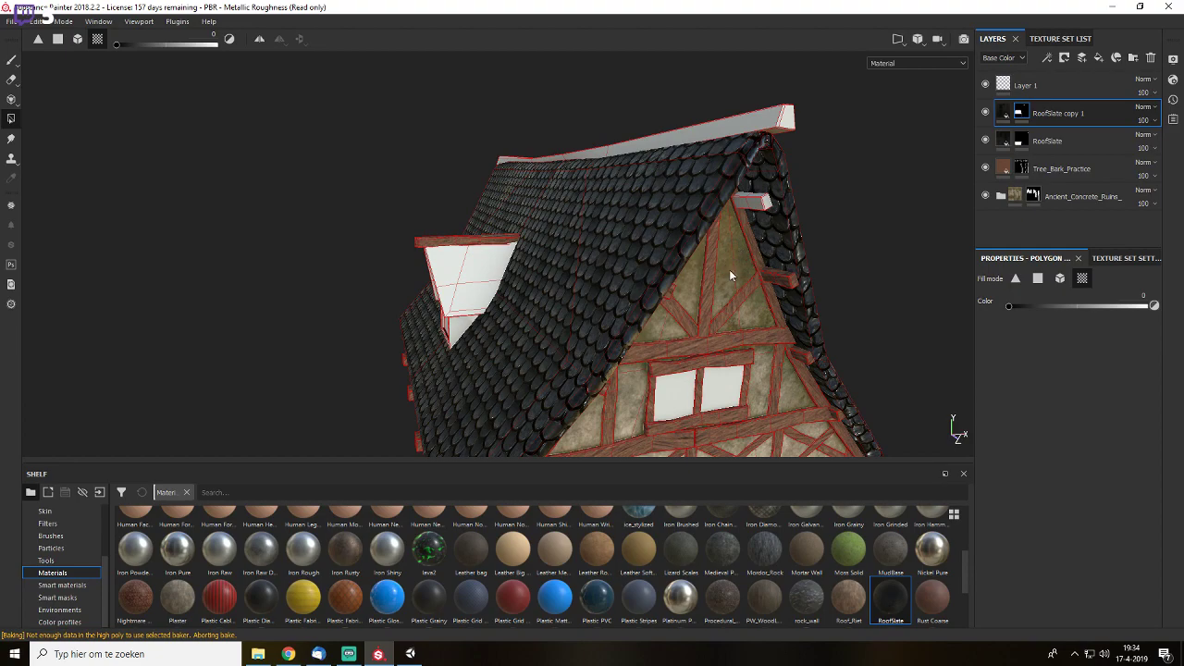
pyautogui.keyDown('alt'); pyautogui.moveTo(635, 237); pyautogui.dragTo(538, 253); pyautogui.keyUp('alt')
pyautogui.keyDown('shift'); pyautogui.moveTo(538, 254); pyautogui.dragTo(605, 241, button='right'); pyautogui.keyUp('shift')
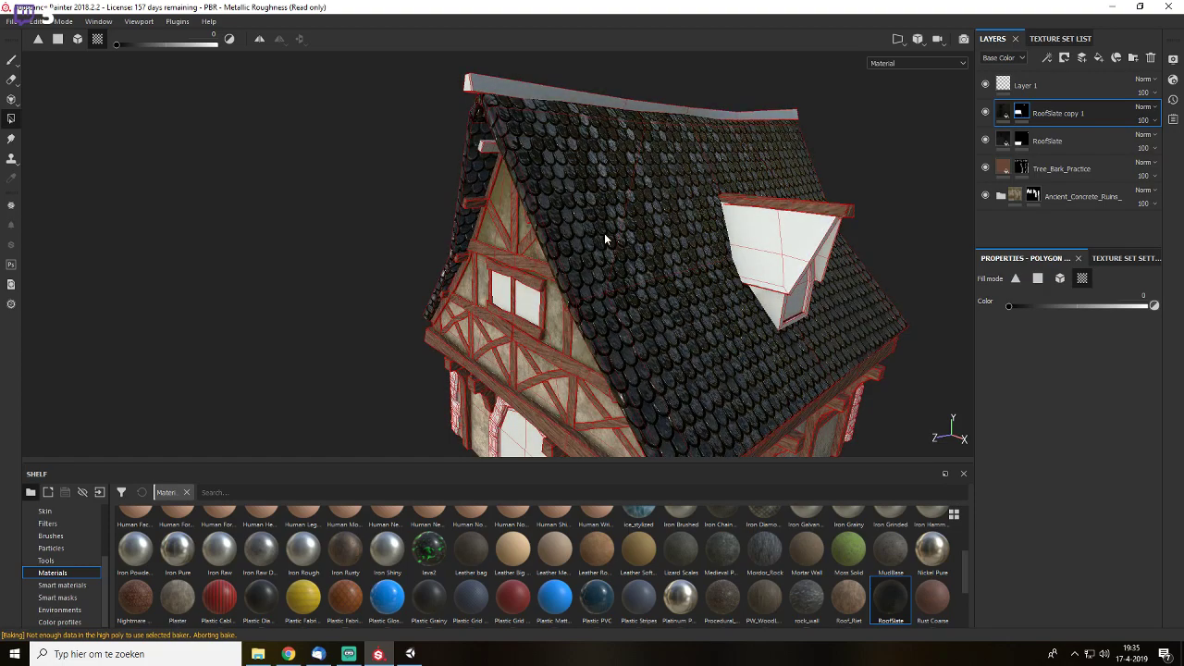
# - Add a fill layer above RoofSlate copy 1 with only its roughness channel enabled
pyautogui.click(1005, 111)
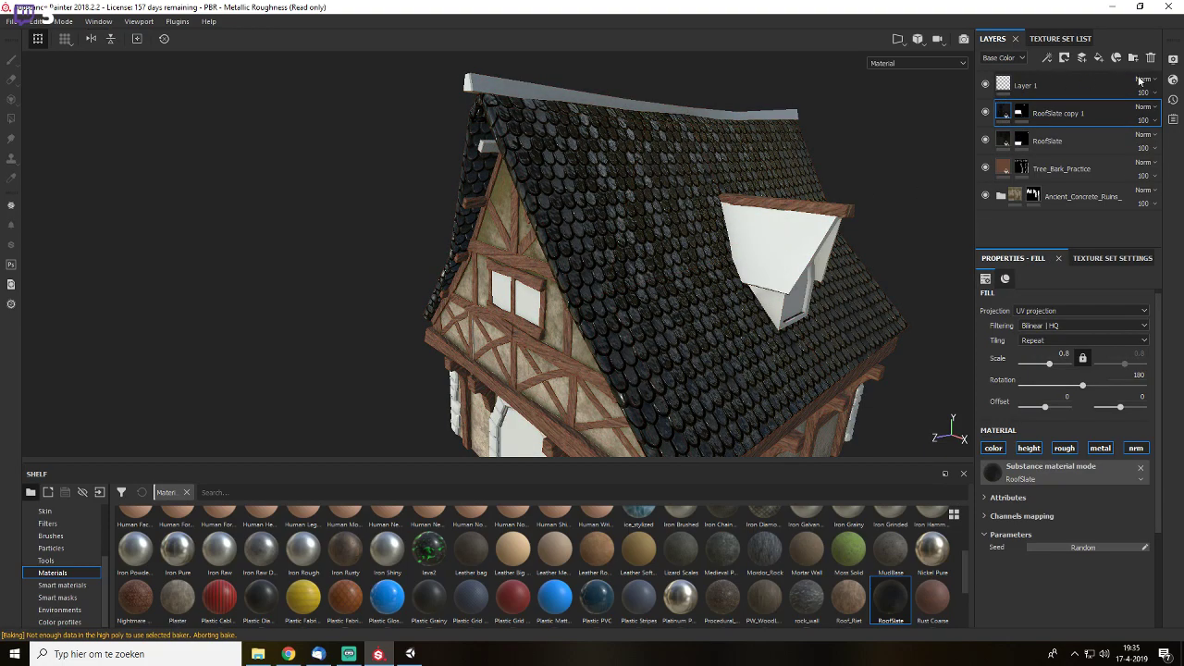
pyautogui.click(1100, 60)
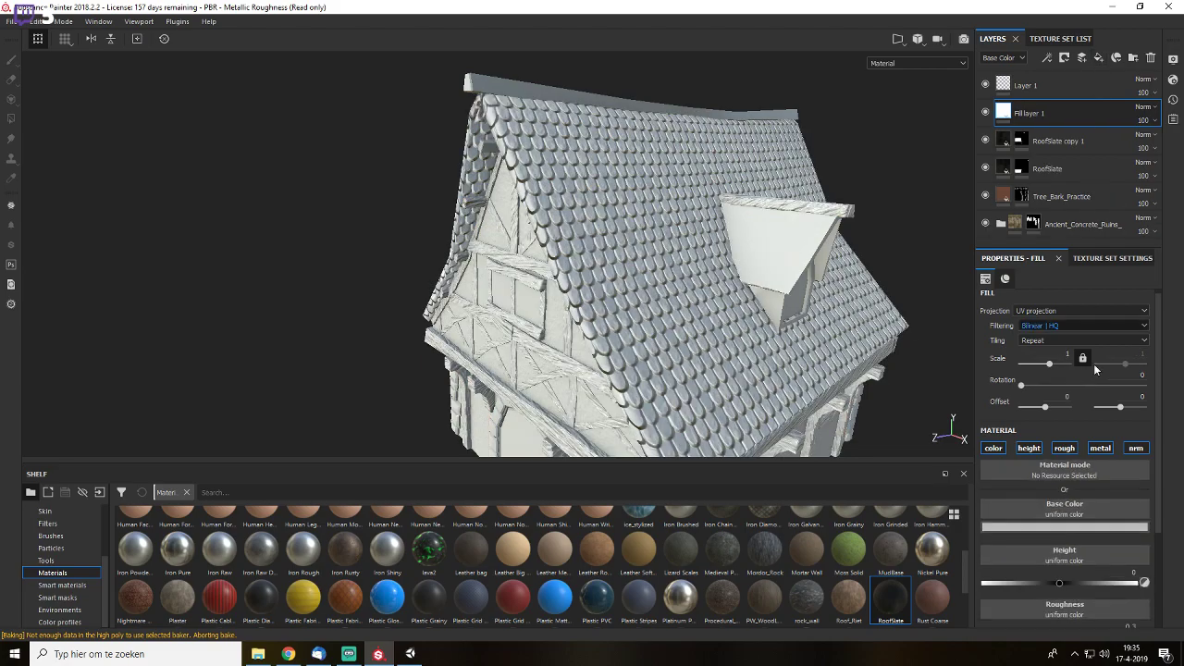
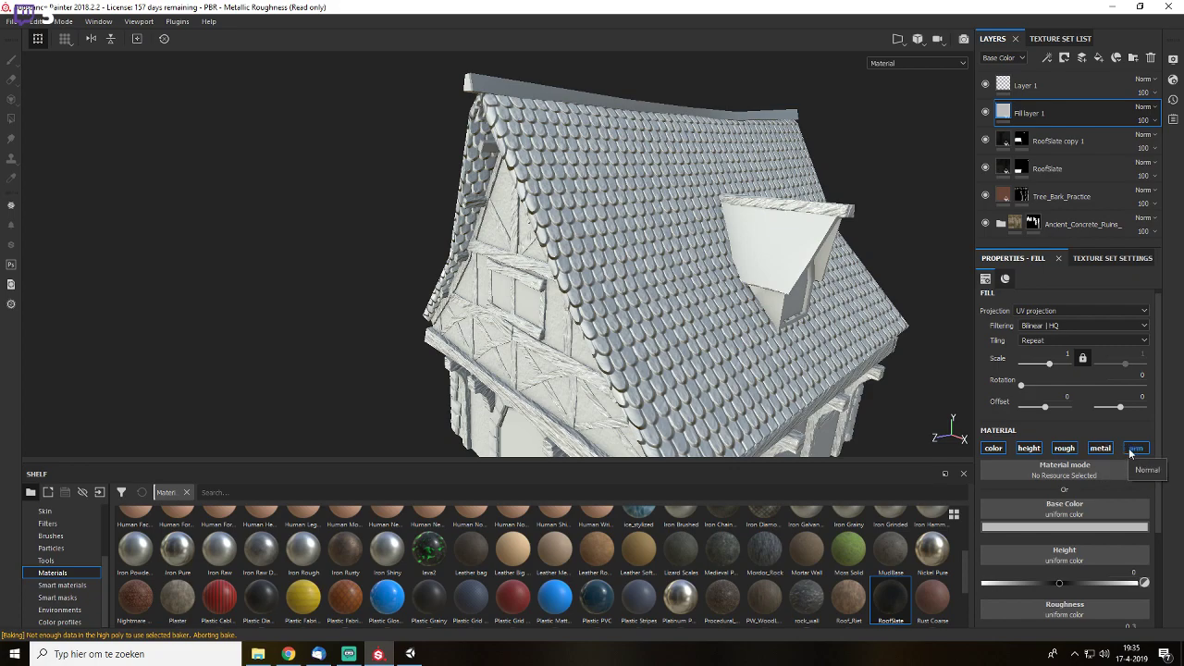
pyautogui.click(990, 448)
pyautogui.click(1029, 448)
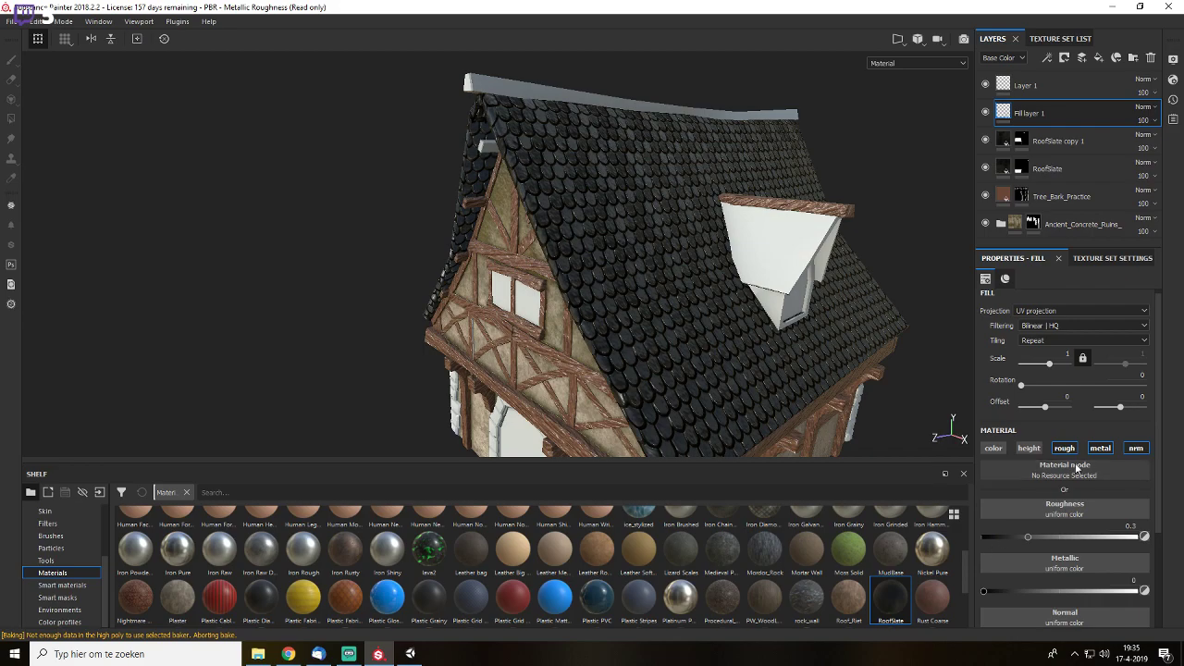
pyautogui.click(1135, 447)
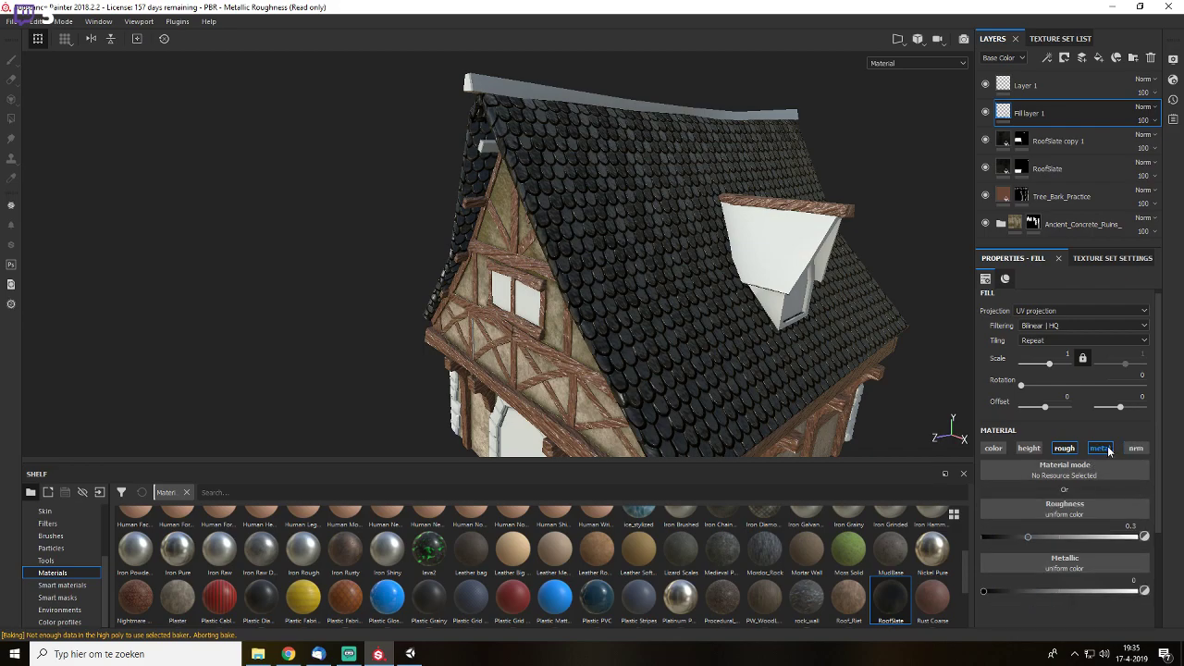
pyautogui.click(1100, 448)
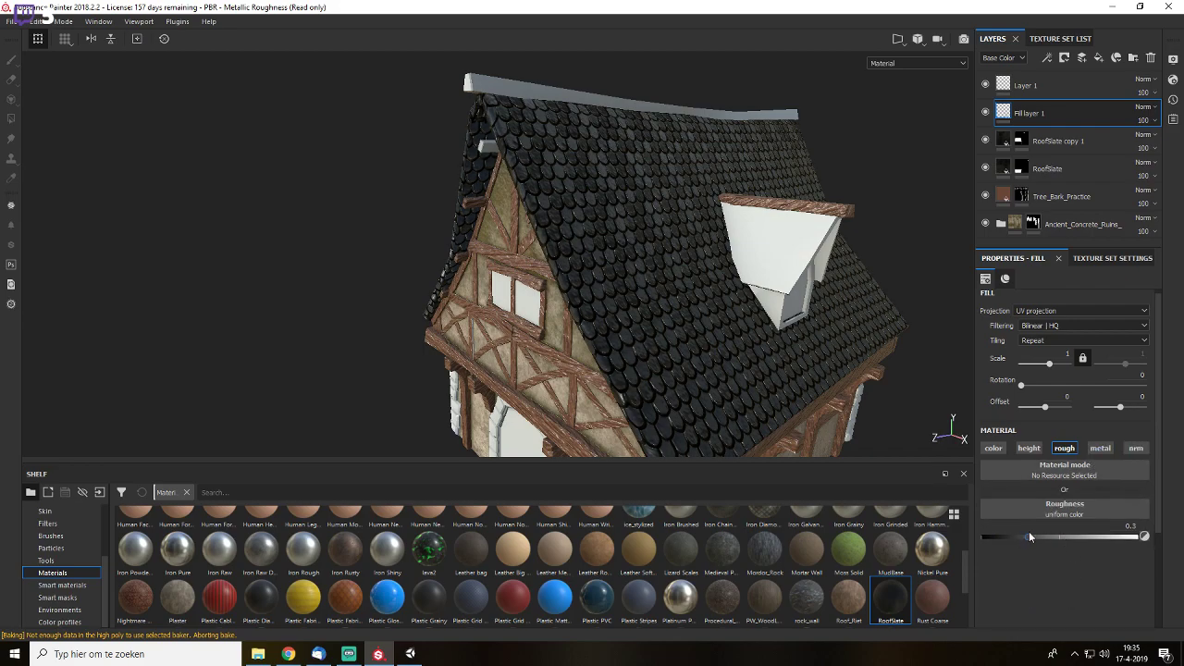
# - Try a roughness of 0 on the new fill layer, and settle on 0.4783
pyautogui.moveTo(1032, 535); pyautogui.dragTo(970, 529)
pyautogui.keyDown('alt'); pyautogui.moveTo(818, 315); pyautogui.dragTo(1016, 495); pyautogui.keyUp('alt')
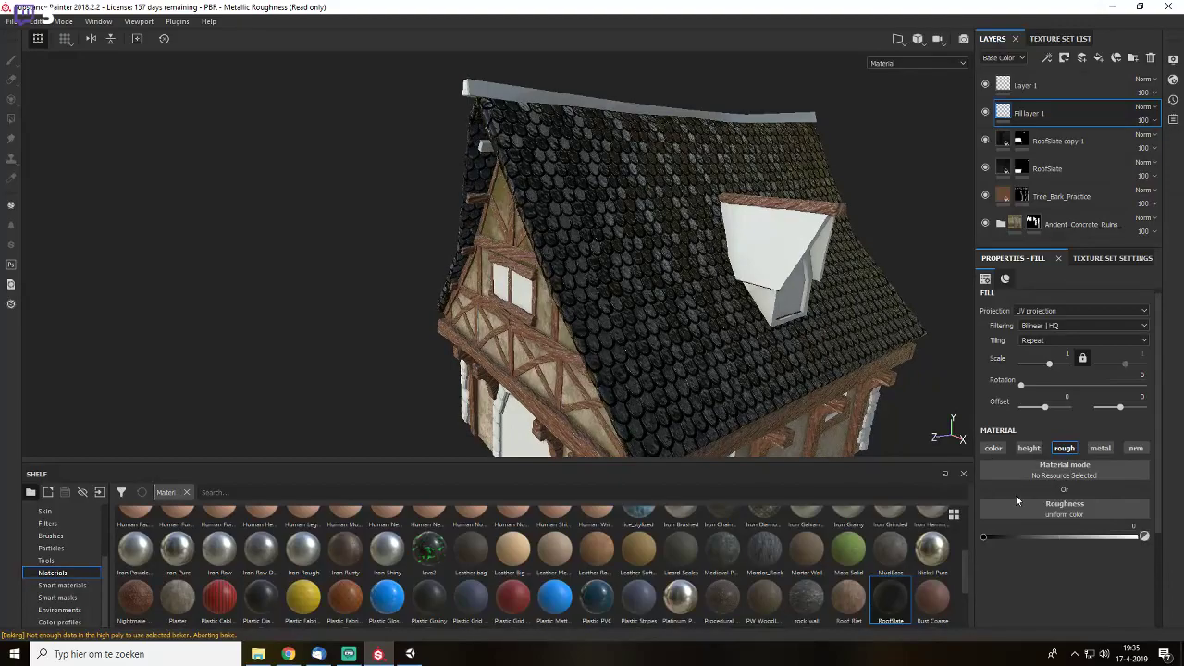
pyautogui.moveTo(1036, 539)
pyautogui.mouseDown()
pyautogui.moveTo(1096, 536)
pyautogui.moveTo(1034, 532)
pyautogui.moveTo(1056, 535)
pyautogui.mouseUp()
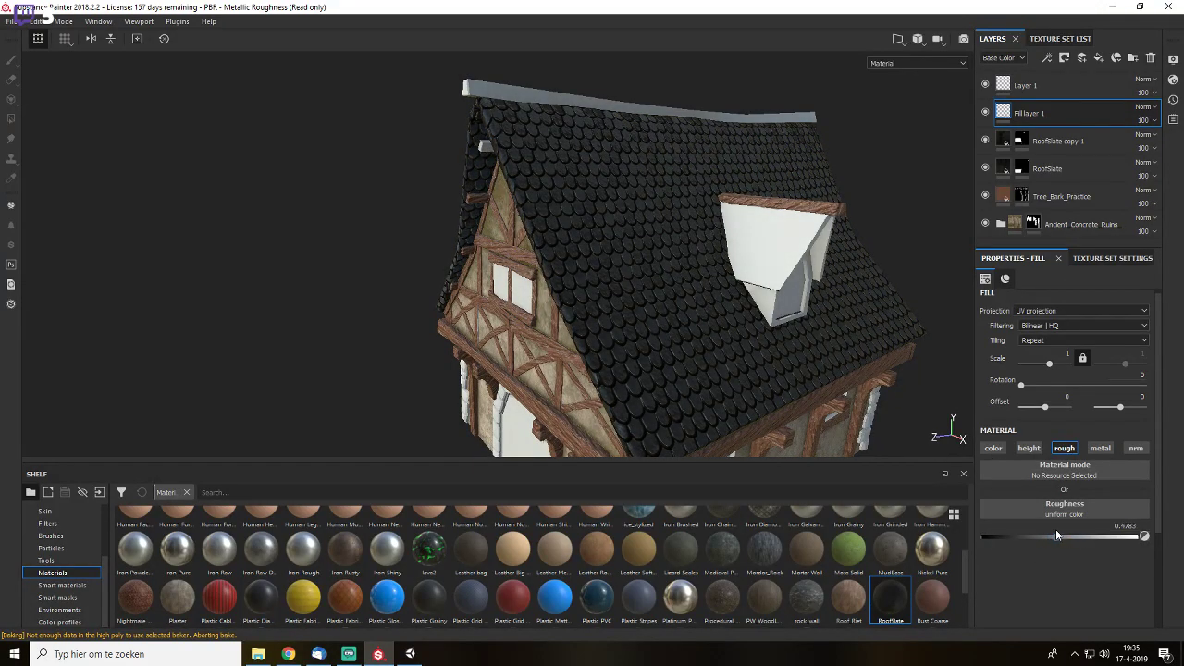
# - Add a black mask to the roughness fill layer and reveal it only on the roof slates with UV chunk fill
pyautogui.click(1068, 58)
pyautogui.click(1092, 86)
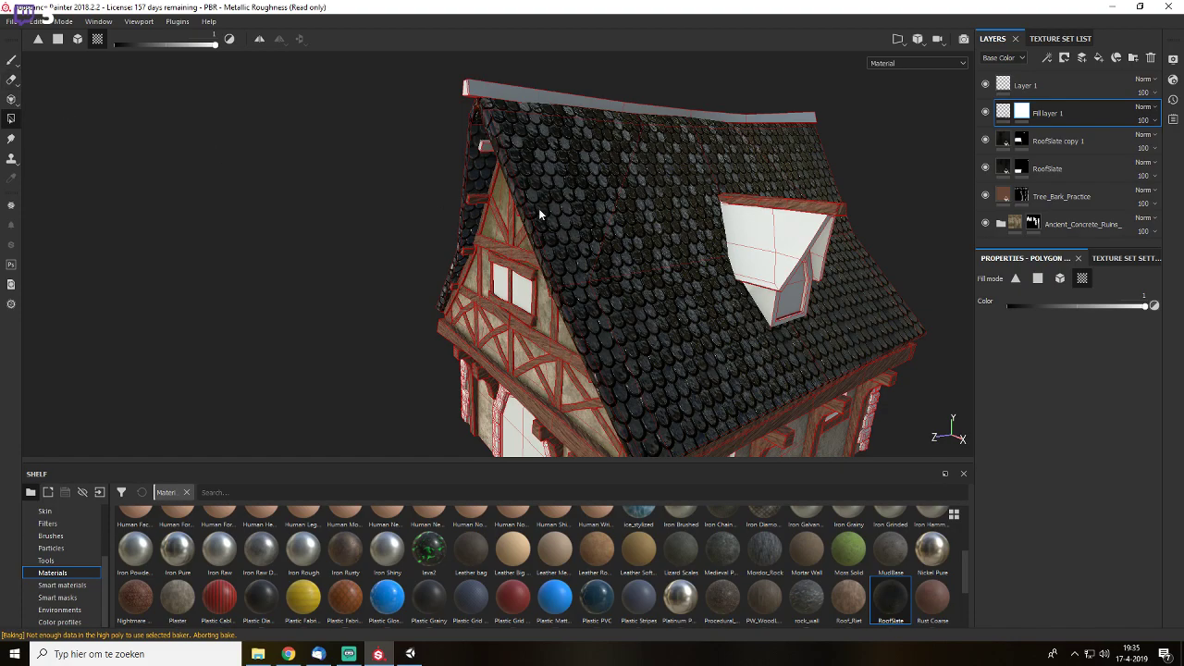
pyautogui.click(601, 233)
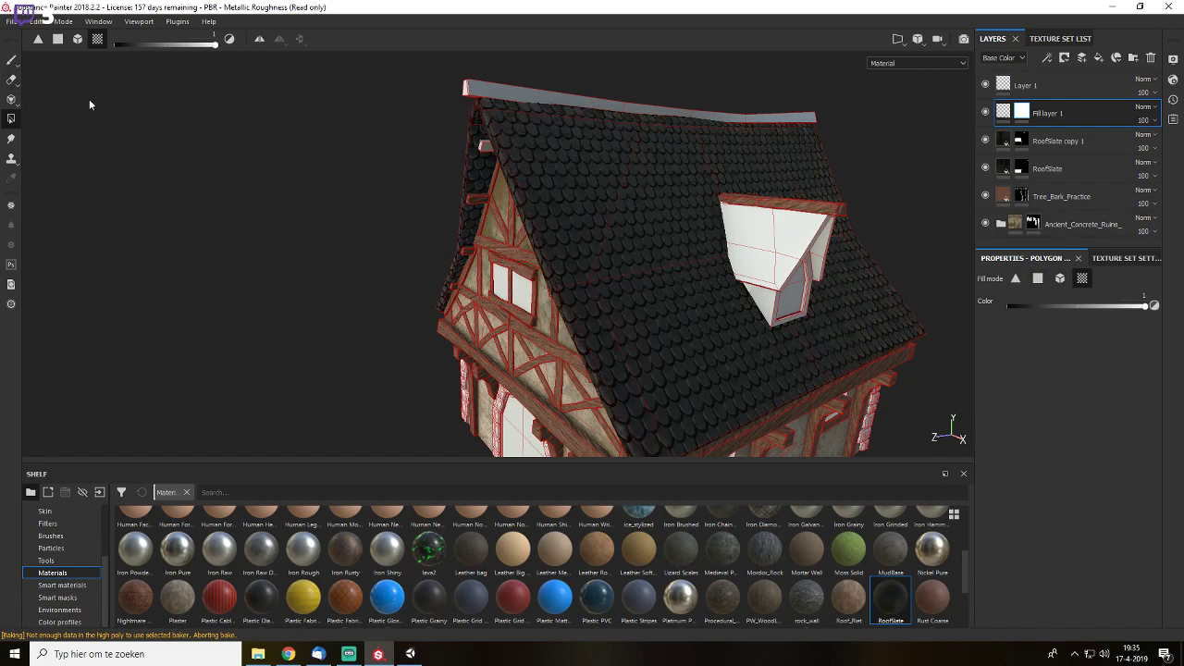
pyautogui.click(11, 59)
# - Examine the slate roughness and the house facade from several angles under rotated lighting
pyautogui.moveTo(280, 145)
pyautogui.keyDown('alt'); pyautogui.mouseDown()
pyautogui.moveTo(922, 216)
pyautogui.moveTo(737, 251)
pyautogui.moveTo(933, 213)
pyautogui.moveTo(703, 273)
pyautogui.mouseUp(); pyautogui.keyUp('alt')
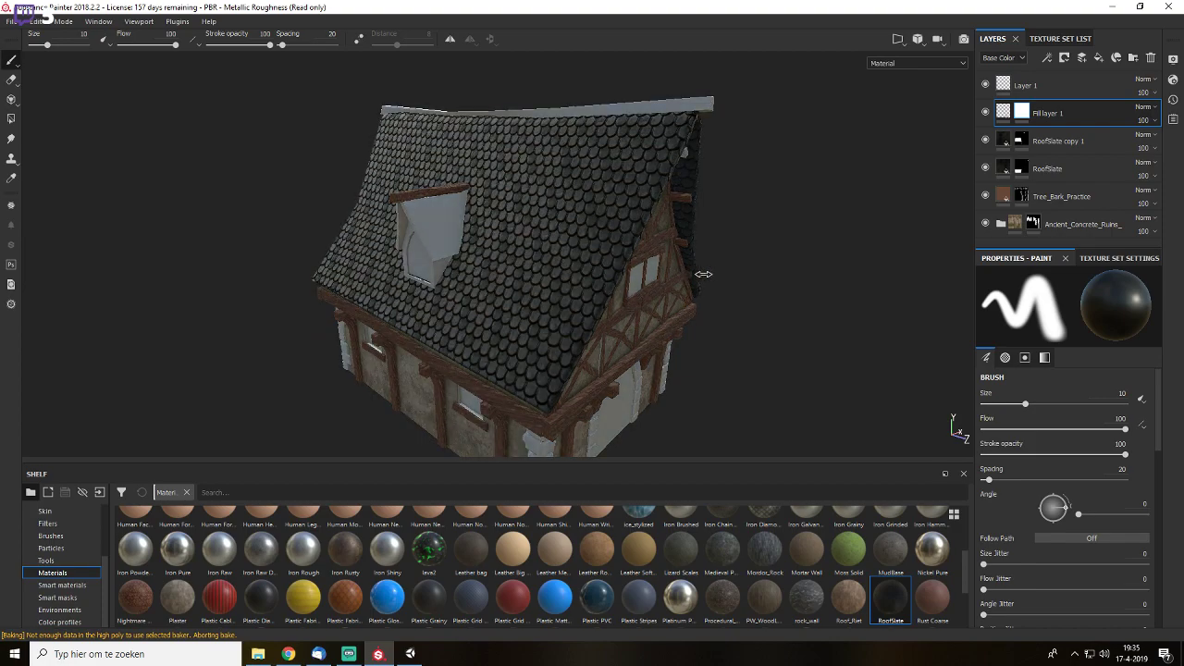
pyautogui.moveTo(703, 274)
pyautogui.keyDown('shift'); pyautogui.mouseDown(button='right')
pyautogui.moveTo(713, 269)
pyautogui.moveTo(684, 265)
pyautogui.mouseUp(button='right'); pyautogui.keyUp('shift')
pyautogui.keyDown('alt'); pyautogui.moveTo(862, 243); pyautogui.dragTo(737, 261); pyautogui.keyUp('alt')
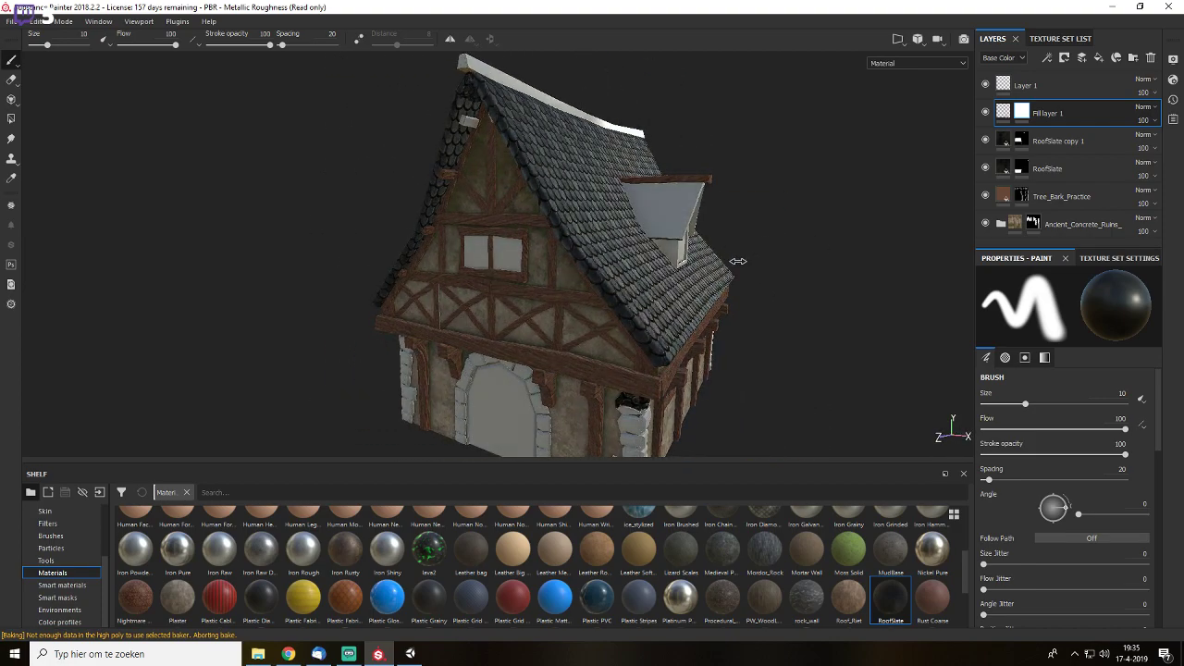
pyautogui.keyDown('shift'); pyautogui.moveTo(737, 261); pyautogui.dragTo(671, 259, button='right'); pyautogui.keyUp('shift')
pyautogui.keyDown('alt'); pyautogui.moveTo(675, 294); pyautogui.dragTo(711, 193, button='middle'); pyautogui.keyUp('alt')
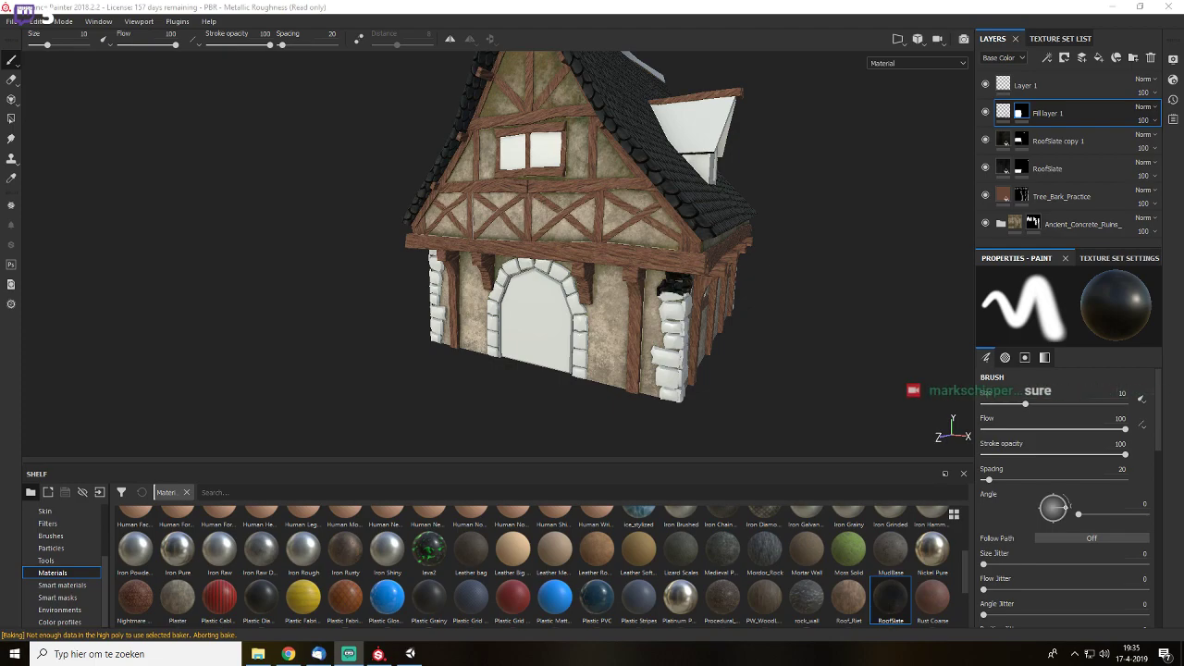
pyautogui.keyDown('alt'); pyautogui.moveTo(566, 298); pyautogui.dragTo(605, 295, button='right'); pyautogui.keyUp('alt')
pyautogui.keyDown('alt'); pyautogui.moveTo(606, 295); pyautogui.dragTo(623, 330, button='middle'); pyautogui.keyUp('alt')
pyautogui.keyDown('alt'); pyautogui.moveTo(760, 371); pyautogui.dragTo(804, 308); pyautogui.keyUp('alt')
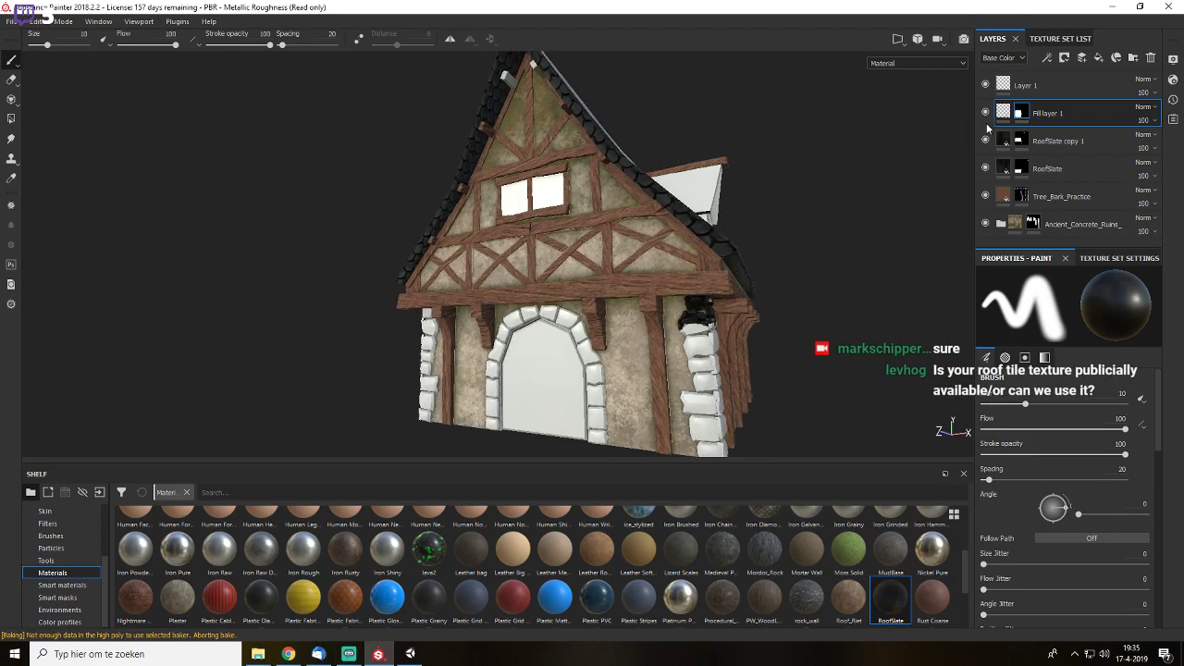
# - Mask RoofSlate copy 1 off the top stones of the front corner using UV chunk fill with colour 0
pyautogui.click(1021, 138)
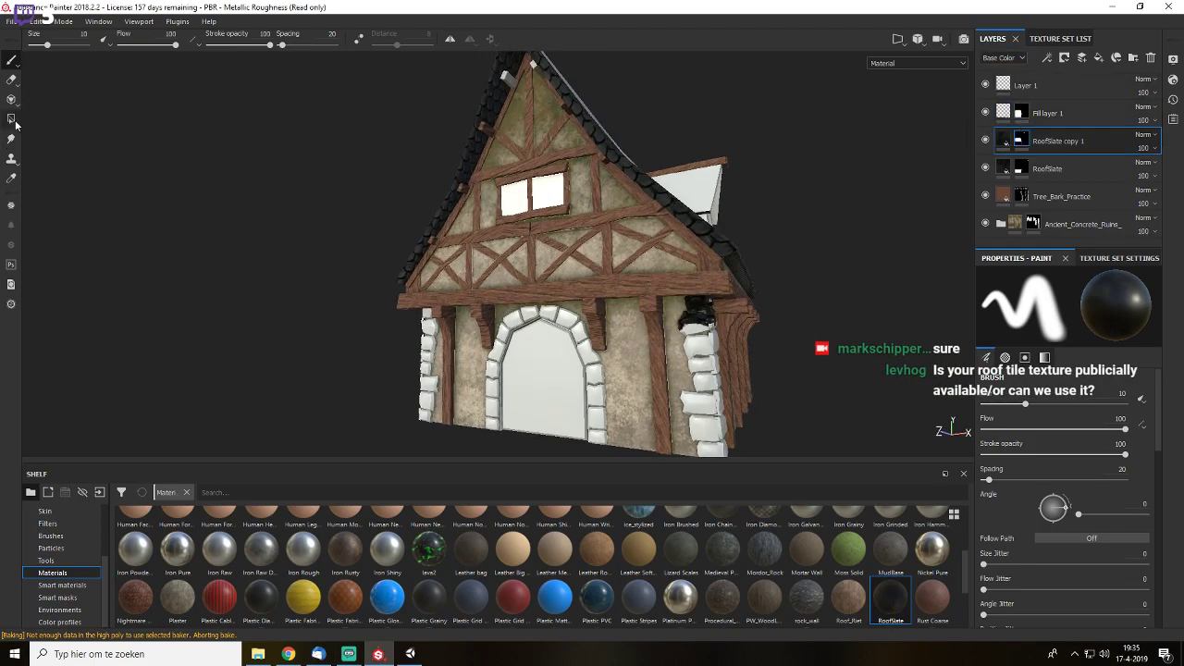
pyautogui.click(10, 119)
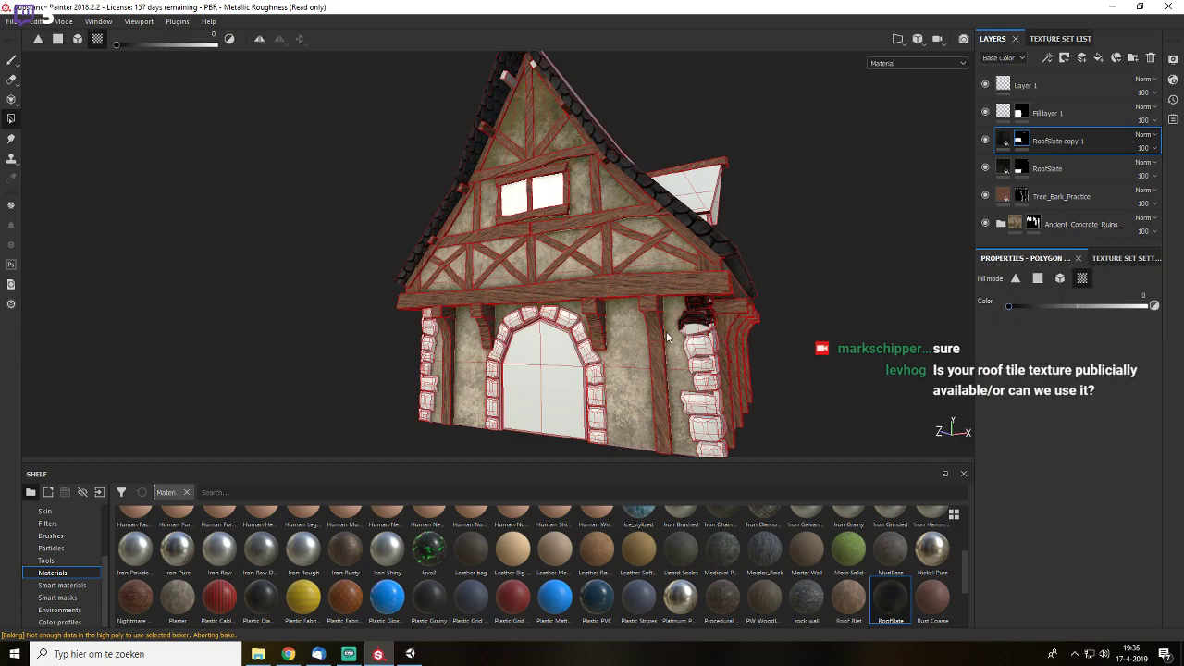
pyautogui.scroll(3, 686, 319)
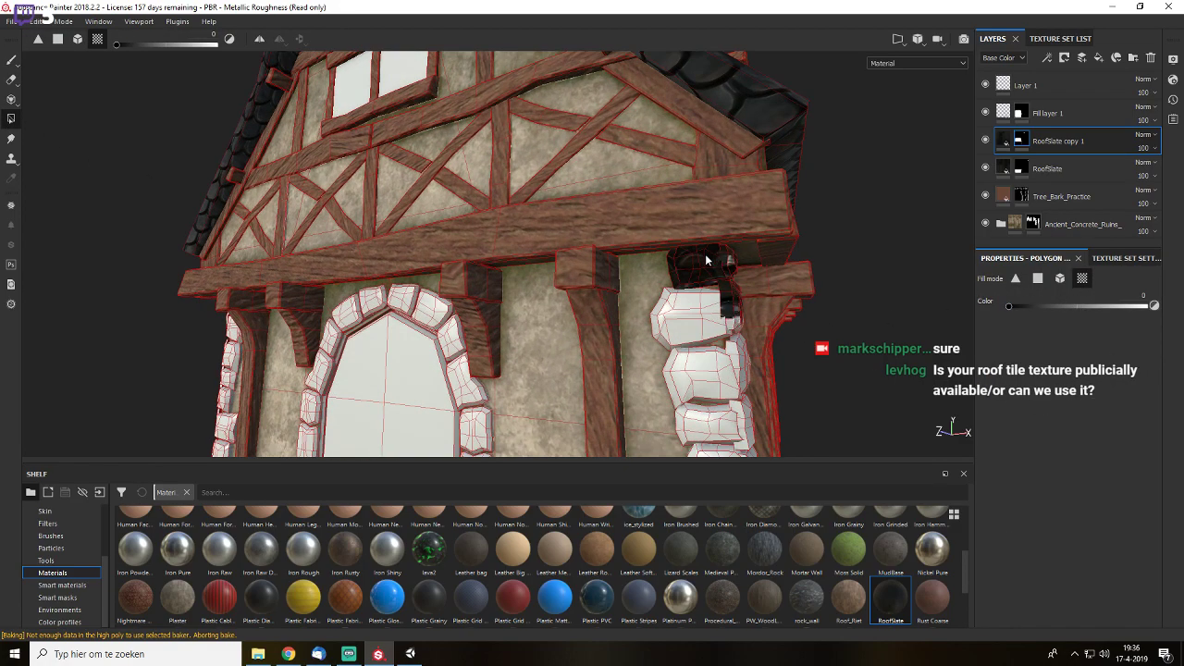
pyautogui.click(725, 301)
pyautogui.keyDown('alt'); pyautogui.moveTo(724, 302); pyautogui.dragTo(592, 311); pyautogui.keyUp('alt')
pyautogui.click(654, 272)
pyautogui.keyDown('alt'); pyautogui.moveTo(657, 292); pyautogui.dragTo(763, 296); pyautogui.keyUp('alt')
pyautogui.keyDown('alt'); pyautogui.moveTo(764, 297); pyautogui.dragTo(629, 259, button='right'); pyautogui.keyUp('alt')
pyautogui.keyDown('alt'); pyautogui.moveTo(629, 259); pyautogui.dragTo(779, 278); pyautogui.keyUp('alt')
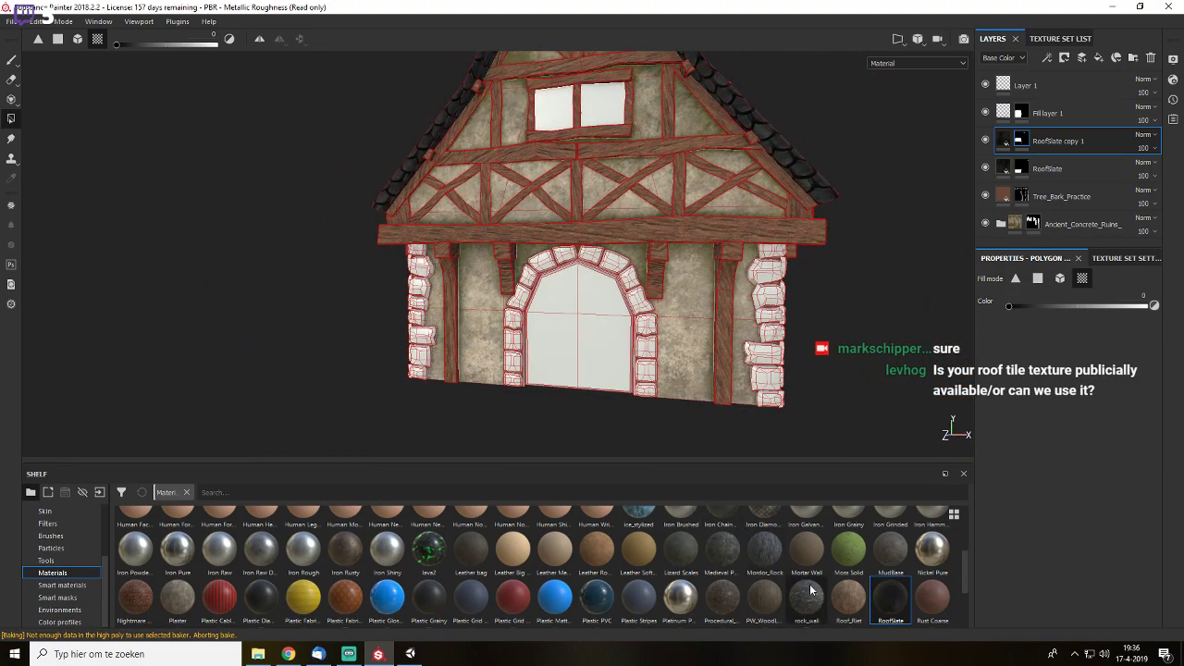
# - Browse the shelf's materials for a stone surface and add Stones as a fill layer above Fill layer 1
pyautogui.scroll(3, 668, 605)
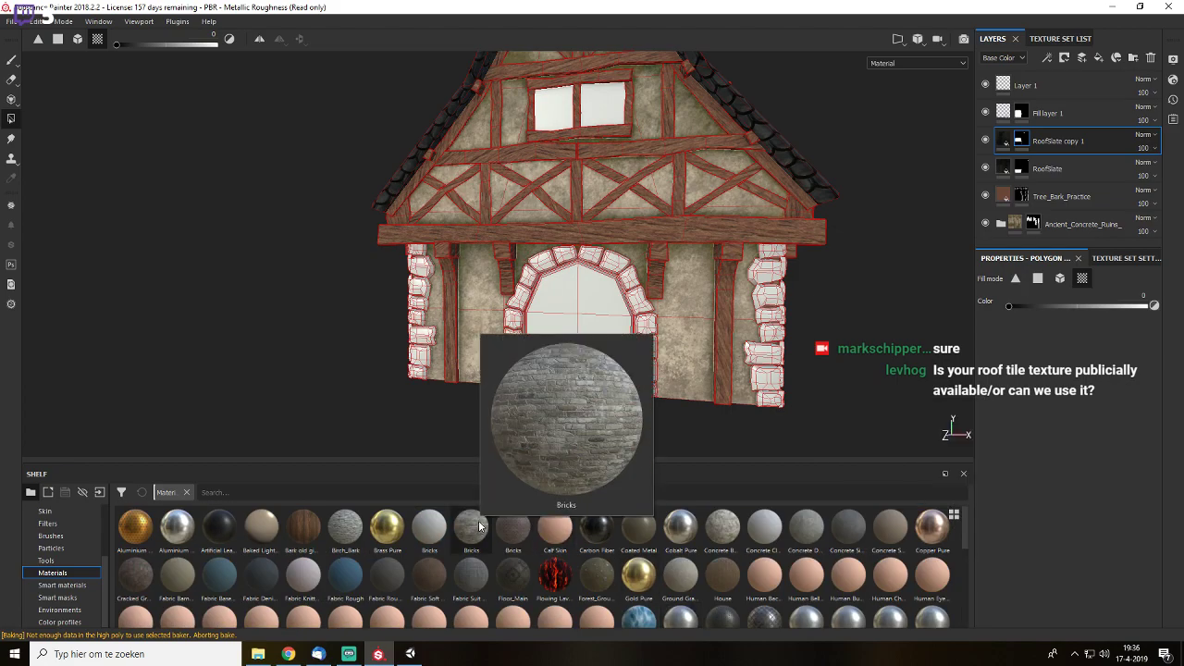
pyautogui.moveTo(298, 533)
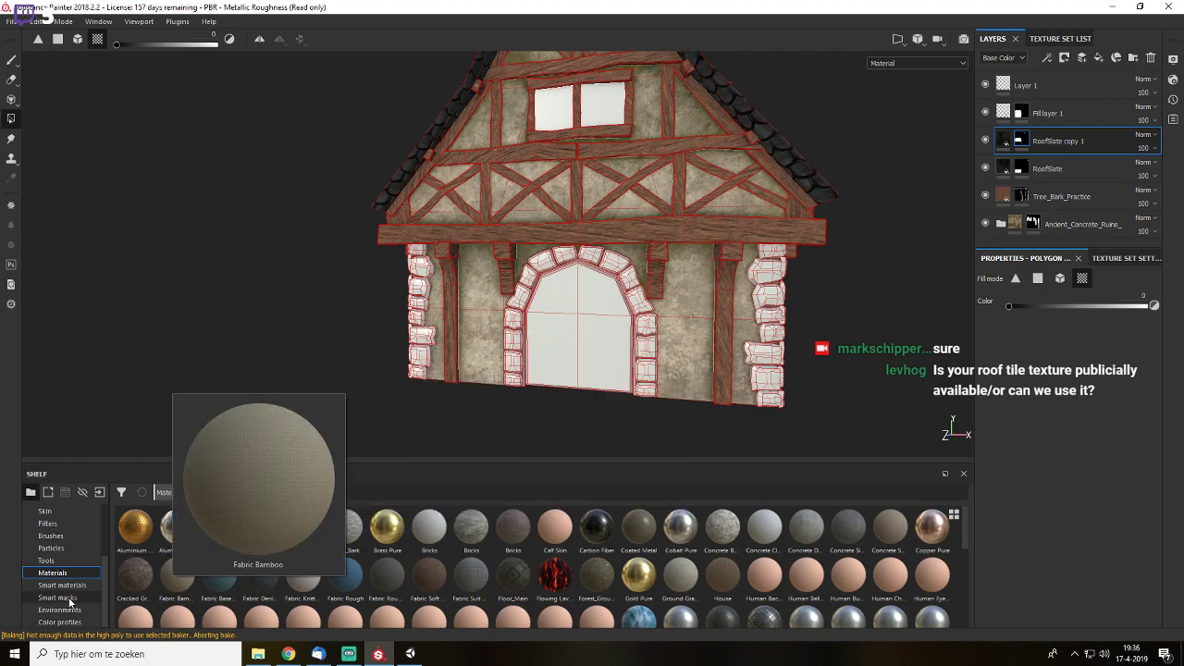
pyautogui.moveTo(689, 567)
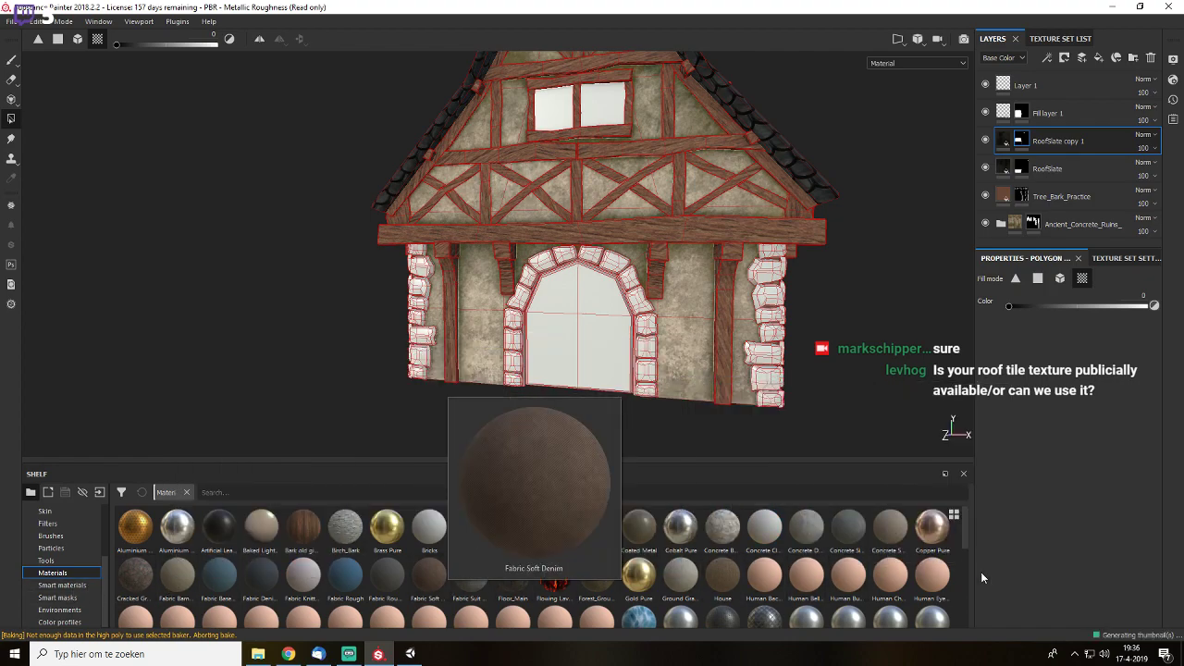
pyautogui.scroll(-3, 964, 545)
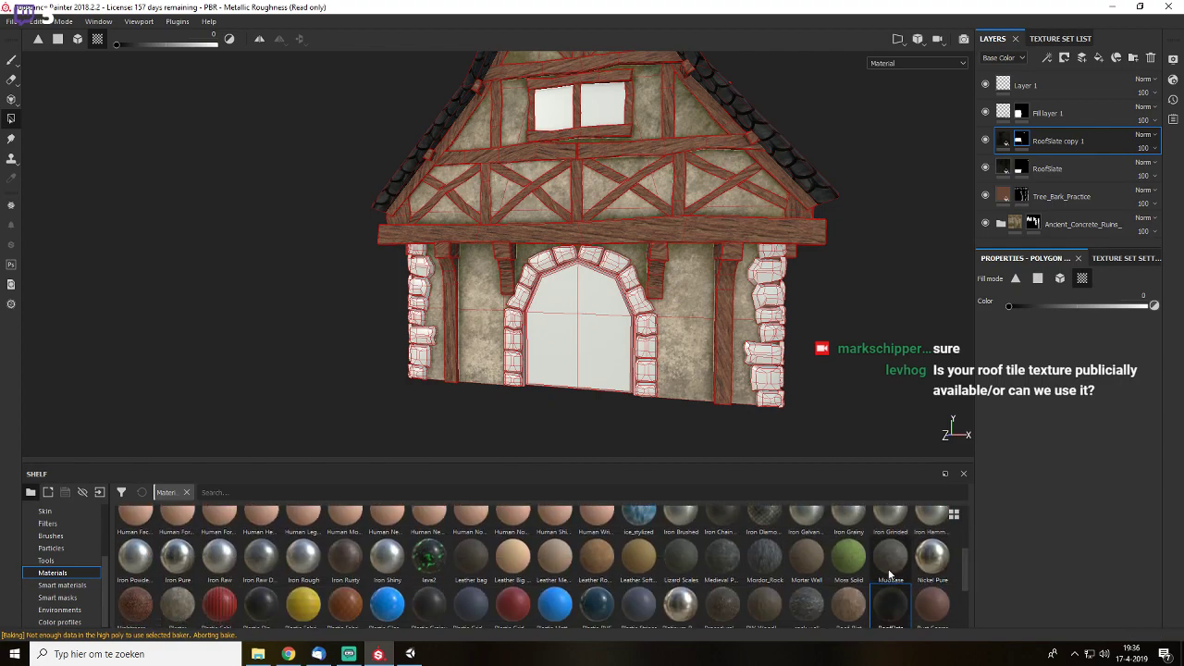
pyautogui.moveTo(728, 549)
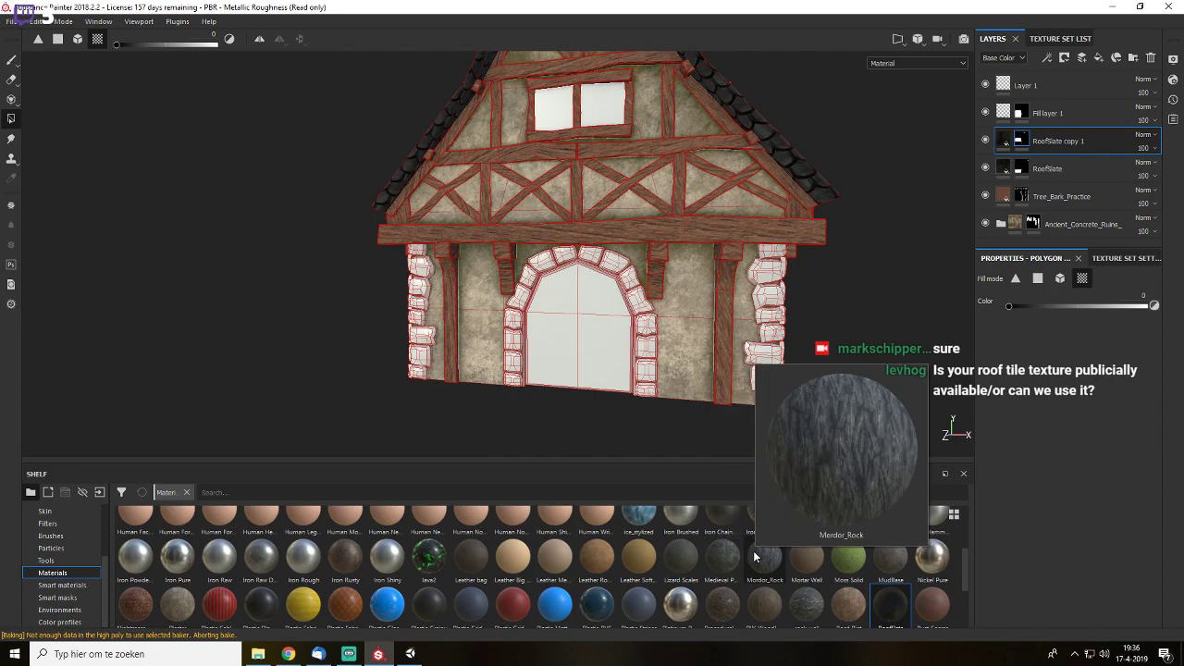
pyautogui.scroll(-3, 753, 556)
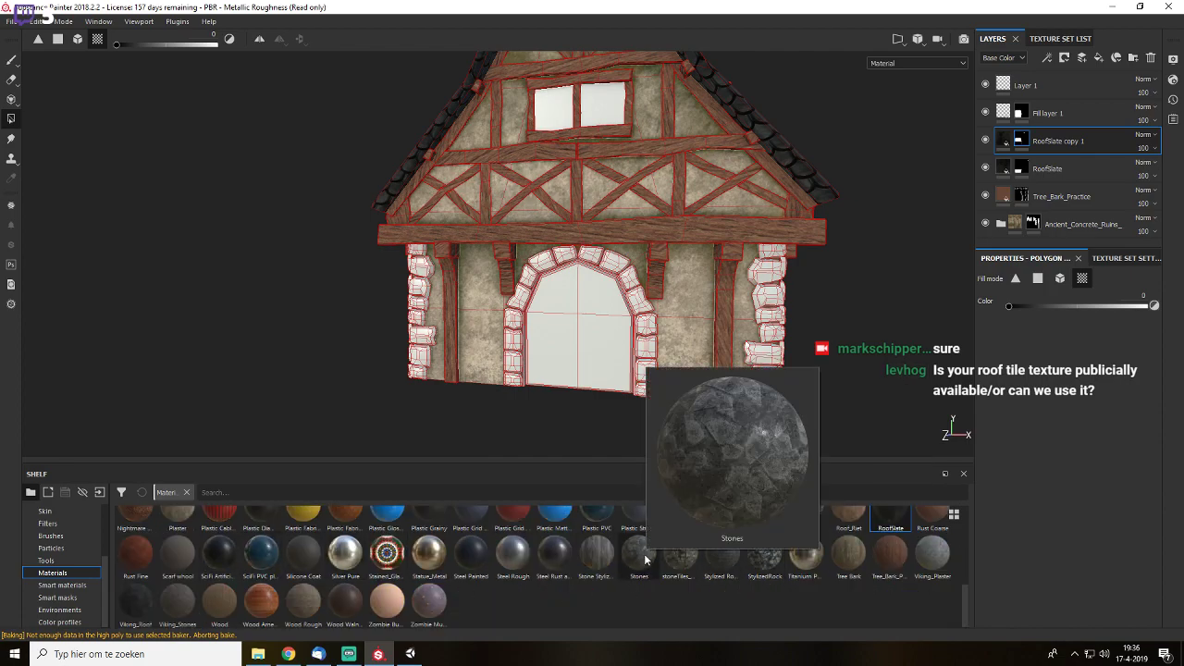
pyautogui.moveTo(644, 559); pyautogui.dragTo(1065, 94)
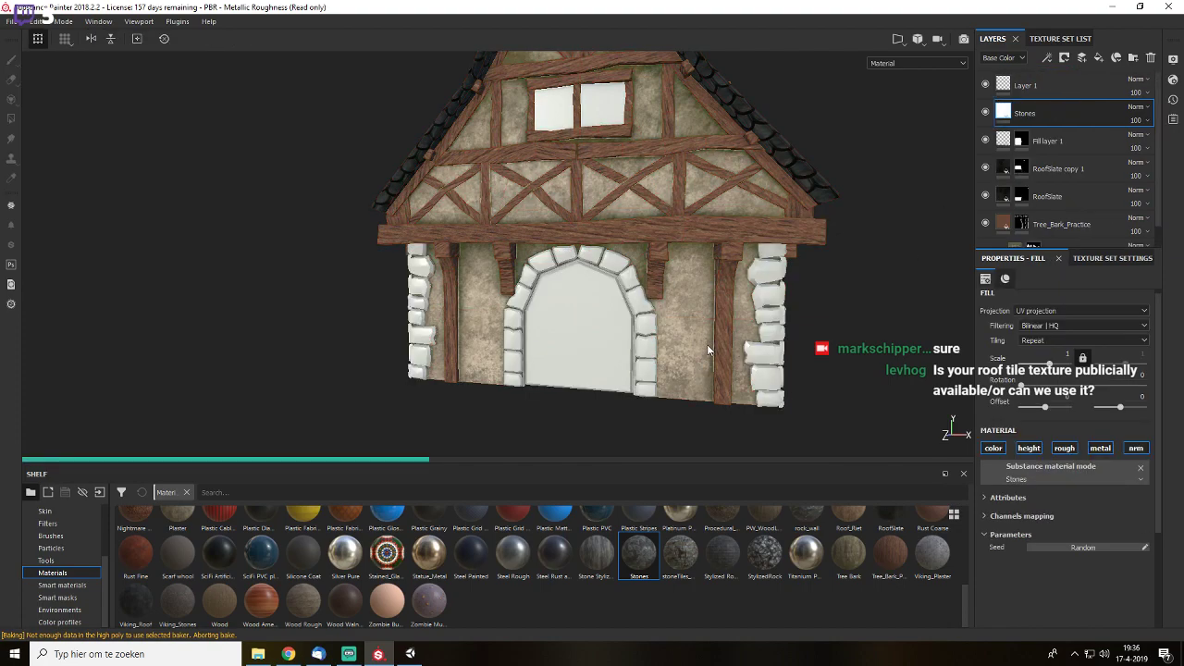
pyautogui.keyDown('alt'); pyautogui.moveTo(708, 349); pyautogui.dragTo(765, 347, button='right'); pyautogui.keyUp('alt')
pyautogui.keyDown('alt'); pyautogui.moveTo(765, 348); pyautogui.dragTo(703, 326); pyautogui.keyUp('alt')
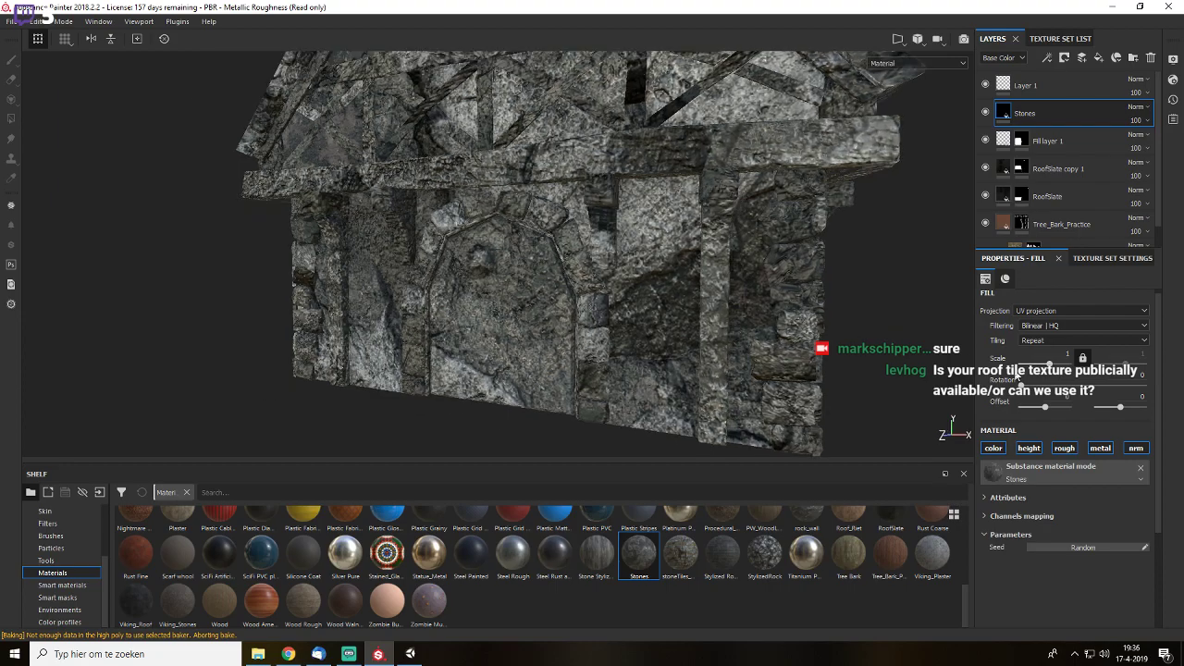
# - Set the Stones layer's UV scale to 20 and add a black mask to it
pyautogui.moveTo(1054, 370); pyautogui.dragTo(1062, 367)
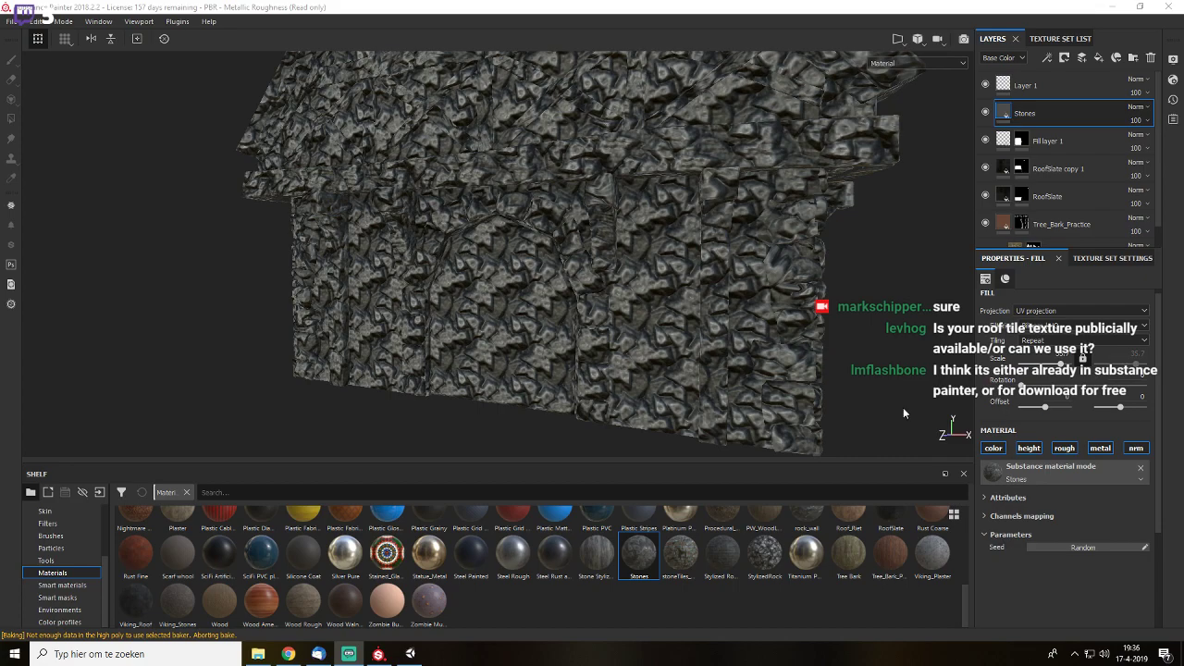
pyautogui.moveTo(739, 261)
pyautogui.keyDown('alt'); pyautogui.mouseDown()
pyautogui.moveTo(743, 277)
pyautogui.moveTo(730, 281)
pyautogui.moveTo(769, 317)
pyautogui.moveTo(631, 304)
pyautogui.moveTo(745, 261)
pyautogui.moveTo(713, 311)
pyautogui.moveTo(1087, 395)
pyautogui.mouseUp(); pyautogui.keyUp('alt')
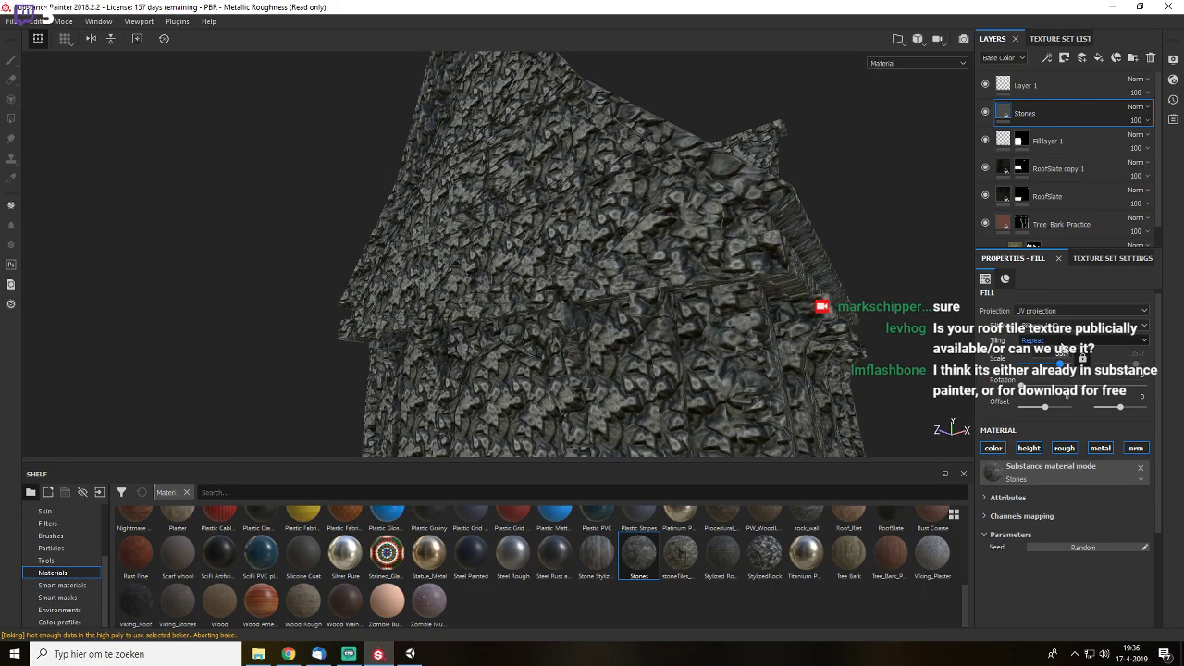
pyautogui.write('20')
pyautogui.press('Return')
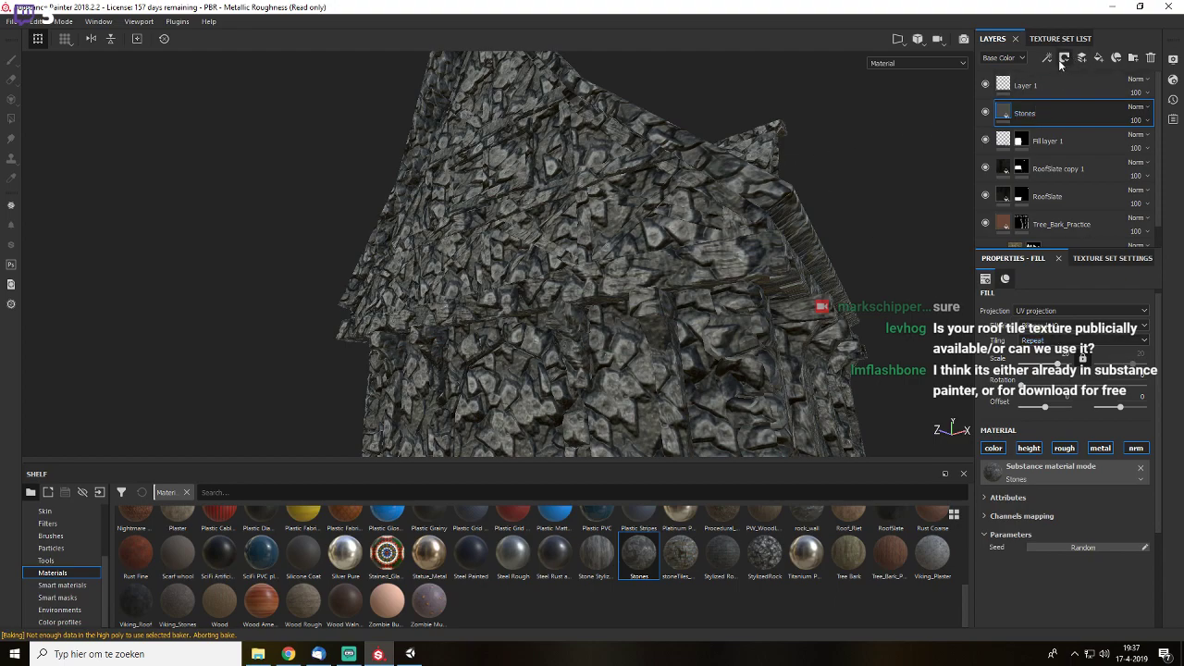
pyautogui.click(1063, 57)
pyautogui.click(1094, 87)
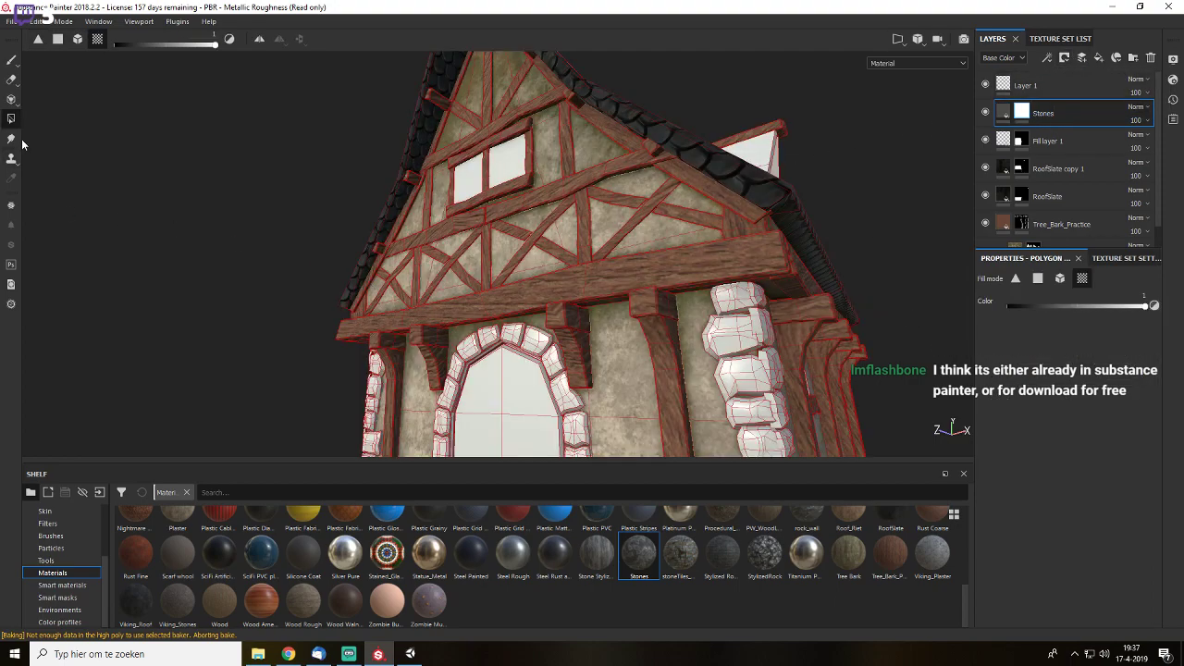
# - Reveal Stones on the near front corner's stone column with UV chunk fill, undoing the stray fills on the adjoining side wall
pyautogui.keyDown('alt'); pyautogui.moveTo(719, 344); pyautogui.dragTo(695, 277, button='middle'); pyautogui.keyUp('alt')
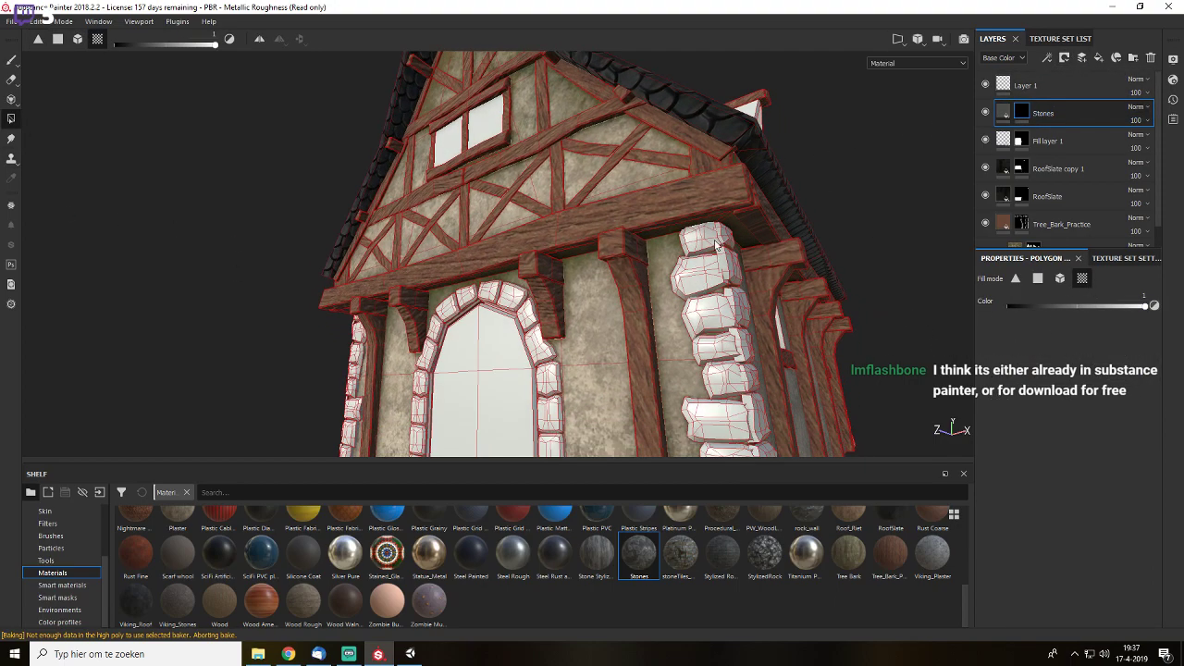
pyautogui.click(710, 251)
pyautogui.moveTo(713, 271); pyautogui.dragTo(710, 312)
pyautogui.moveTo(711, 355)
pyautogui.mouseDown()
pyautogui.moveTo(720, 424)
pyautogui.moveTo(658, 396)
pyautogui.moveTo(684, 418)
pyautogui.moveTo(713, 390)
pyautogui.moveTo(682, 277)
pyautogui.moveTo(674, 164)
pyautogui.mouseUp()
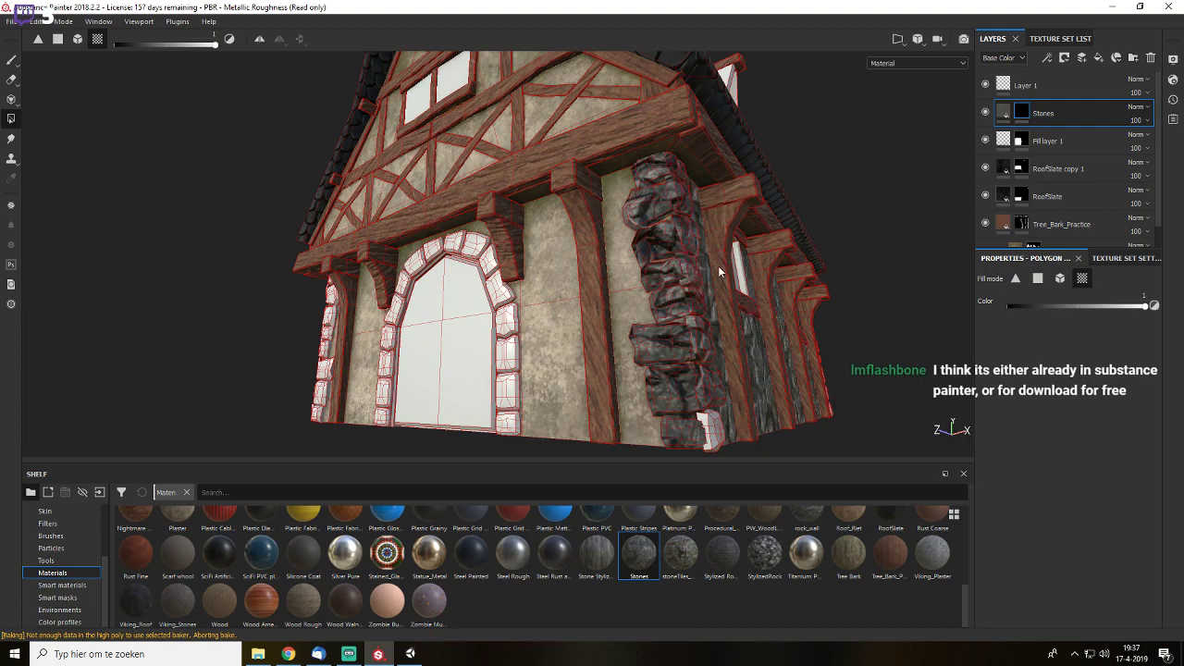
pyautogui.keyDown('alt'); pyautogui.moveTo(721, 271); pyautogui.dragTo(770, 339); pyautogui.keyUp('alt')
pyautogui.hotkey('ctrl', 'z')
pyautogui.hotkey('ctrl', 'z')
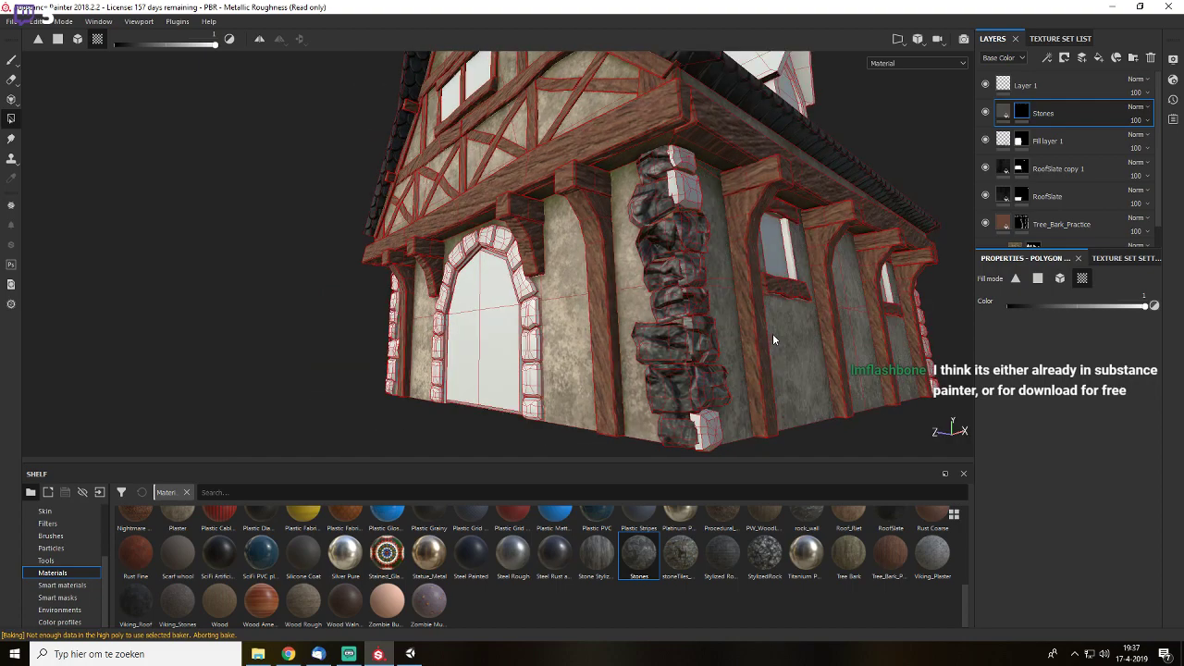
# - Examine the corner stones' UV islands in the 2D view and compare them with the 3D model
pyautogui.press('F2')
pyautogui.scroll(6, 611, 152)
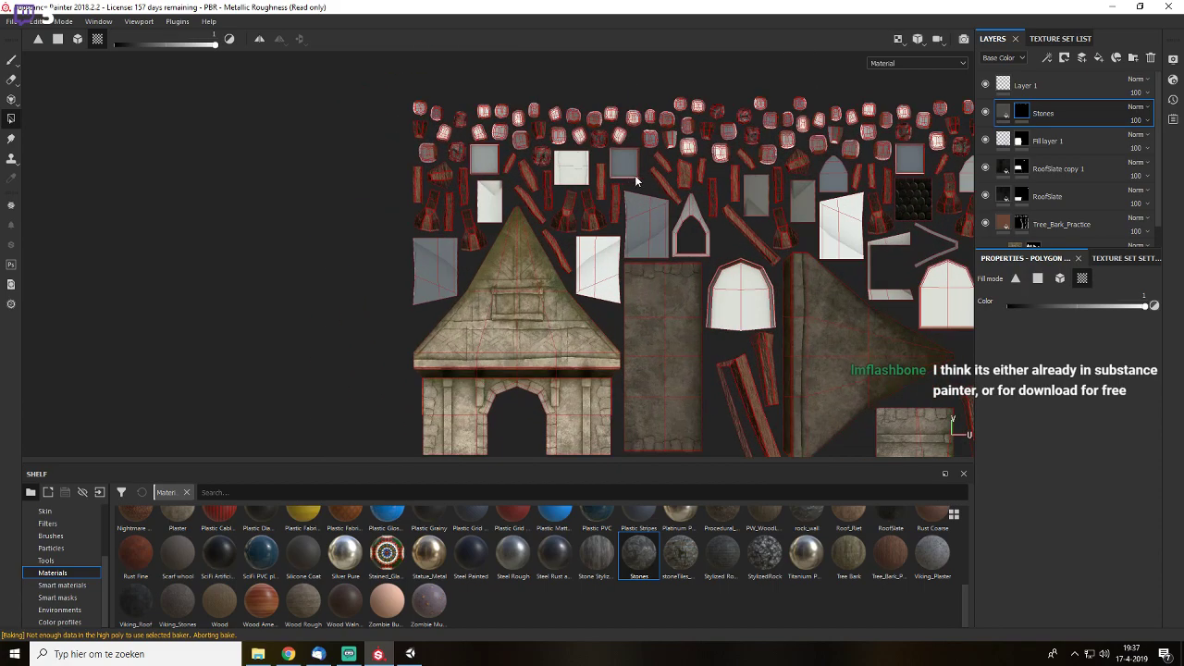
pyautogui.scroll(3, 541, 194)
pyautogui.moveTo(318, 154); pyautogui.dragTo(751, 285)
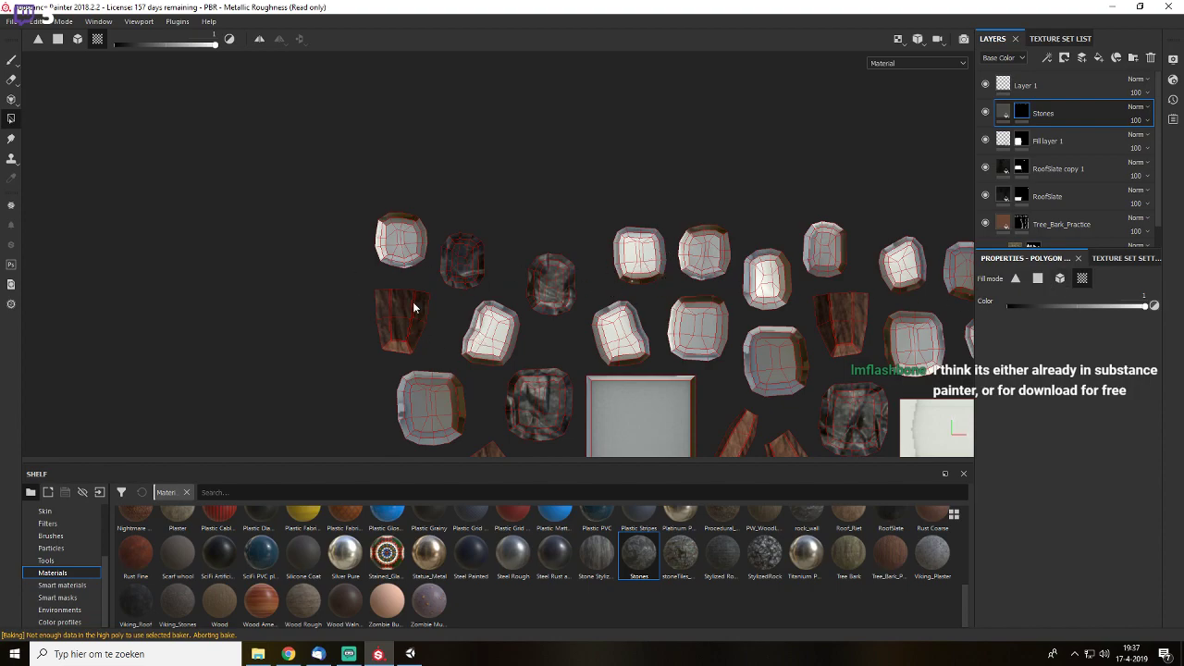
pyautogui.moveTo(802, 339); pyautogui.dragTo(683, 320, button='middle')
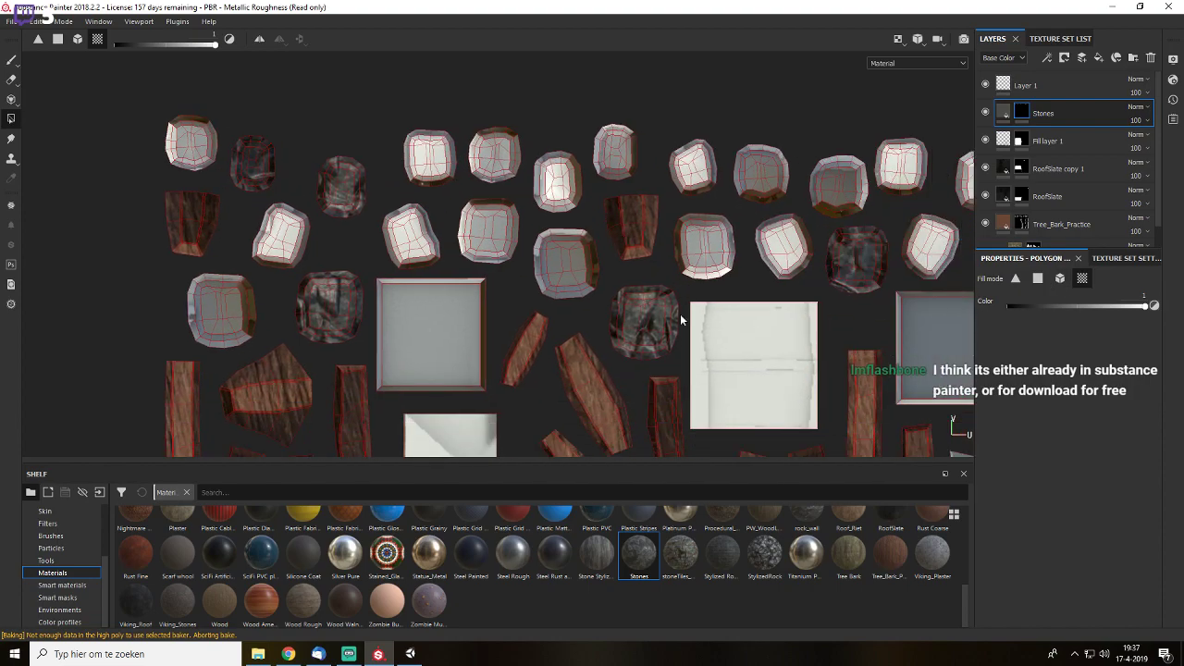
pyautogui.click(1060, 278)
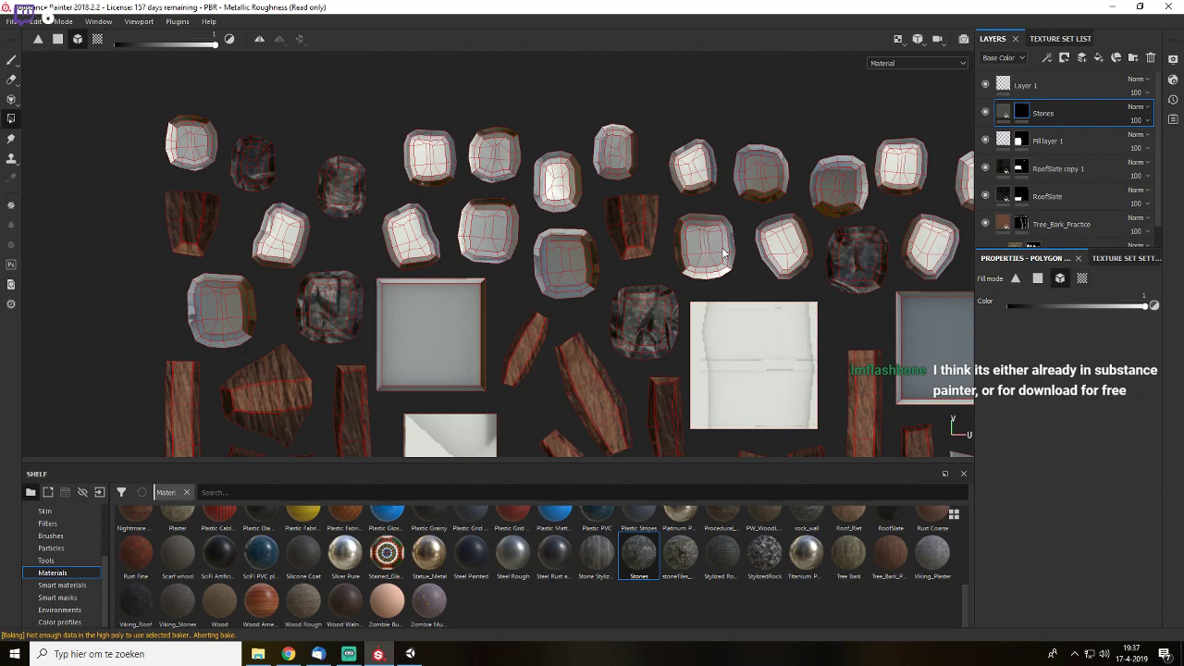
pyautogui.click(1083, 279)
pyautogui.press('F1')
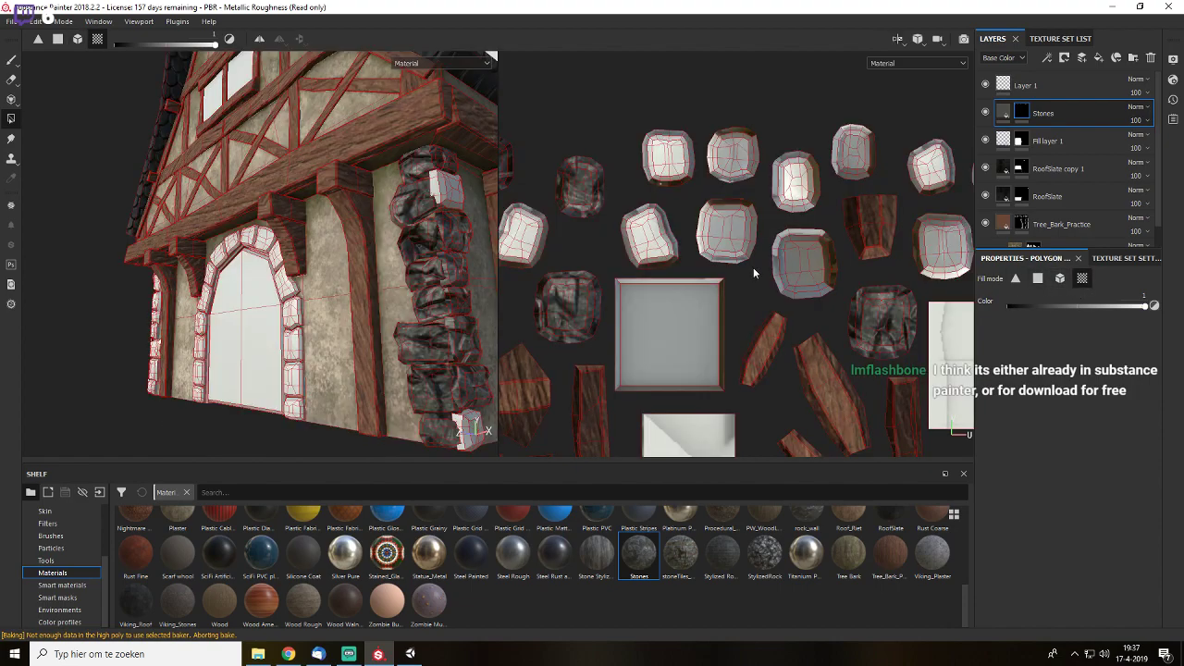
pyautogui.press('F2')
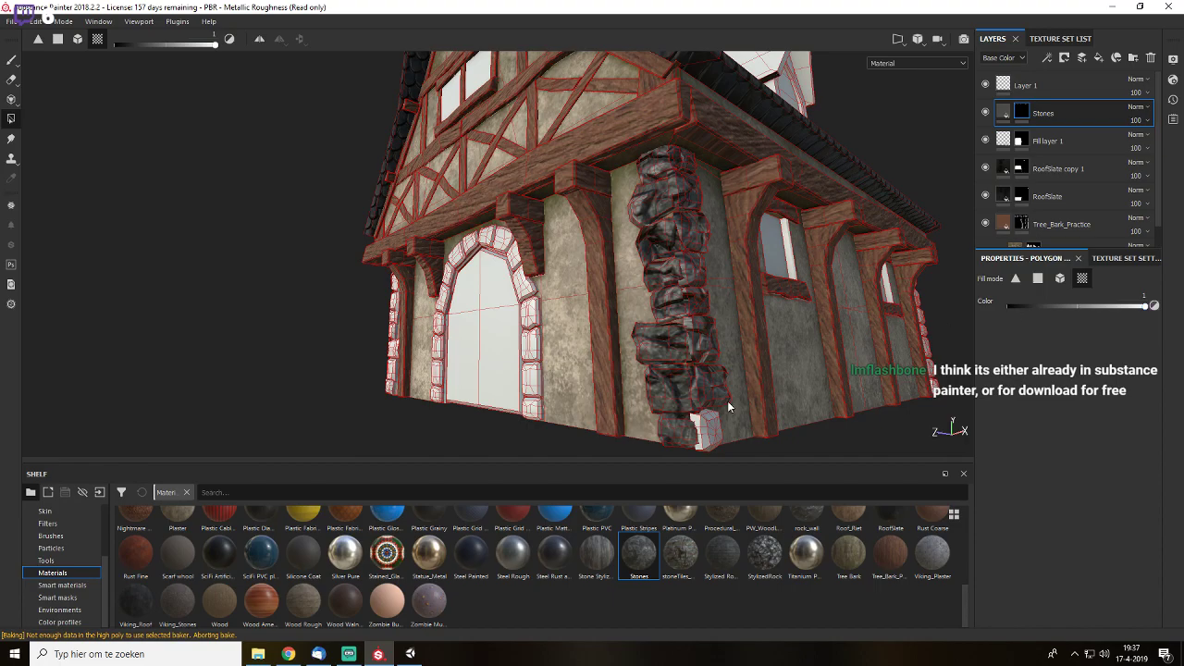
# - Reveal Stones on this corner's remaining base stone and on the stone column at the facade's opposite corner
pyautogui.click(704, 429)
pyautogui.keyDown('alt'); pyautogui.moveTo(567, 362); pyautogui.dragTo(657, 364); pyautogui.keyUp('alt')
pyautogui.keyDown('alt'); pyautogui.moveTo(242, 329); pyautogui.dragTo(502, 335, button='middle'); pyautogui.keyUp('alt')
pyautogui.keyDown('alt'); pyautogui.moveTo(502, 334); pyautogui.dragTo(587, 335); pyautogui.keyUp('alt')
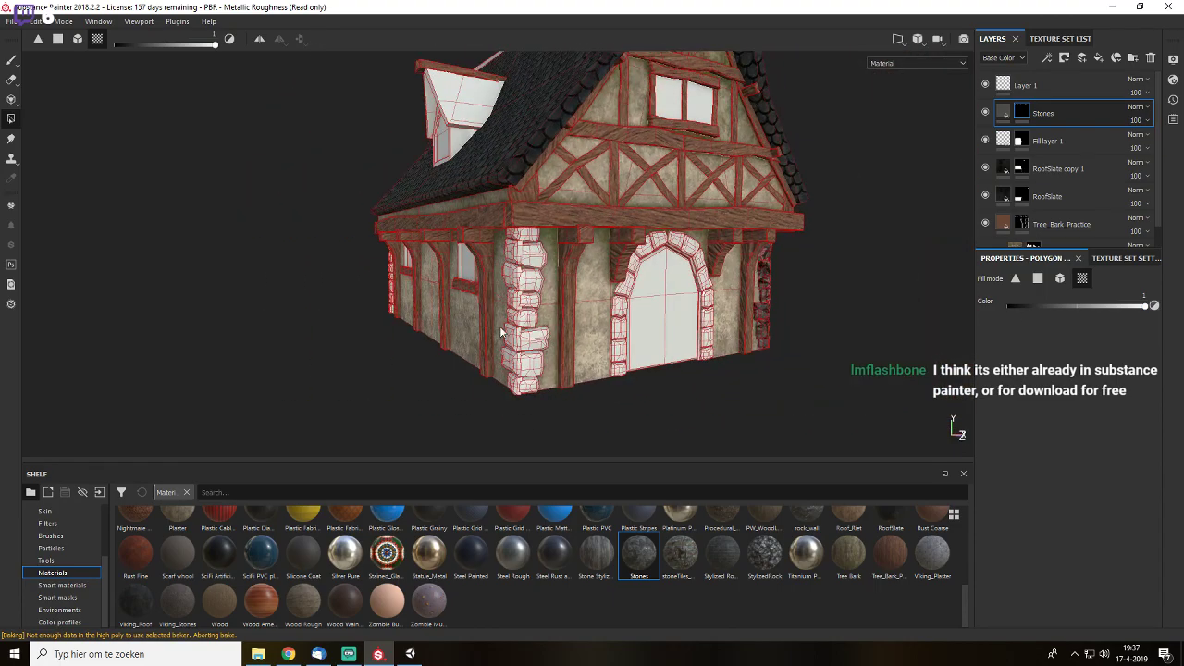
pyautogui.scroll(2, 532, 350)
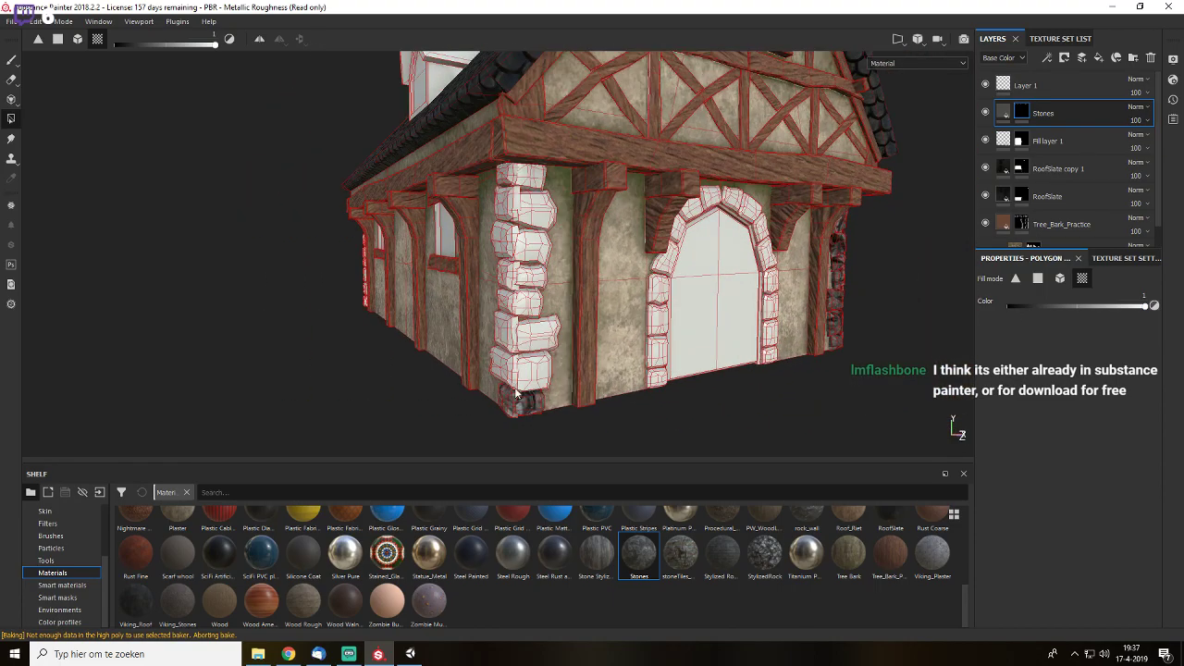
pyautogui.moveTo(521, 334)
pyautogui.mouseDown()
pyautogui.moveTo(535, 180)
pyautogui.moveTo(534, 196)
pyautogui.moveTo(520, 180)
pyautogui.moveTo(502, 373)
pyautogui.mouseUp()
pyautogui.keyDown('alt'); pyautogui.moveTo(502, 374); pyautogui.dragTo(416, 369); pyautogui.keyUp('alt')
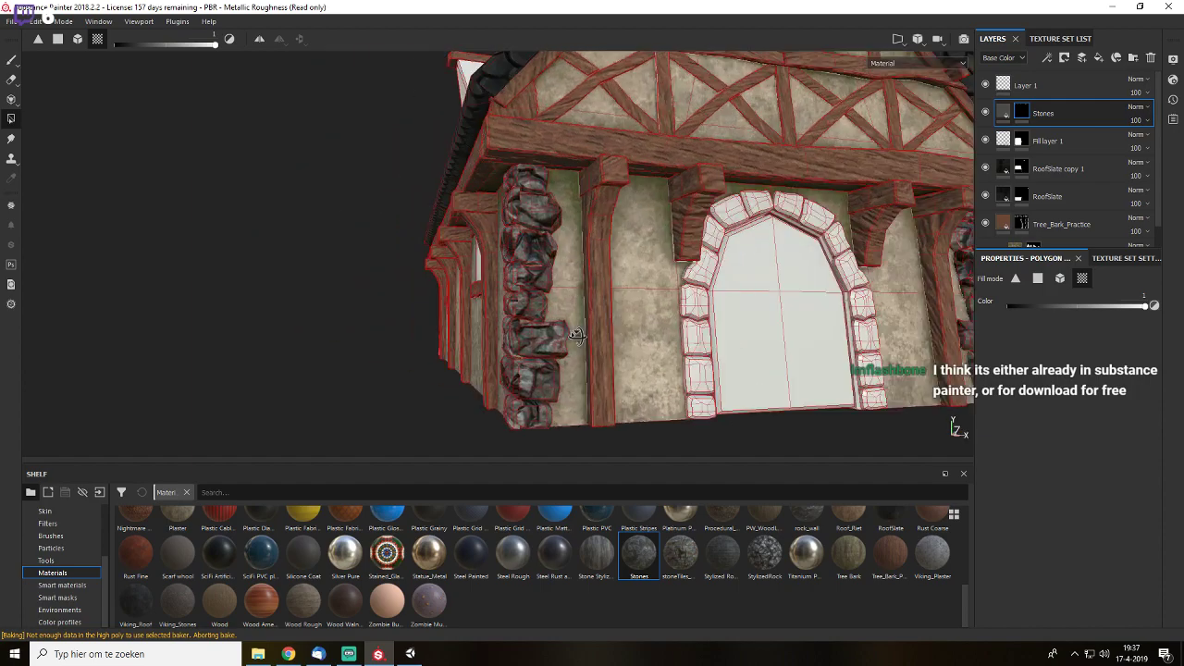
# - Reveal Stones on the stones of the front door arch with UV chunk fill
pyautogui.scroll(3, 767, 413)
pyautogui.moveTo(745, 430)
pyautogui.mouseDown()
pyautogui.moveTo(737, 260)
pyautogui.moveTo(756, 203)
pyautogui.moveTo(804, 154)
pyautogui.moveTo(897, 179)
pyautogui.moveTo(951, 275)
pyautogui.moveTo(703, 231)
pyautogui.moveTo(741, 245)
pyautogui.moveTo(753, 274)
pyautogui.moveTo(753, 395)
pyautogui.mouseUp()
pyautogui.press('f')
# - Reveal Stones on the whole stone column at the first rear corner of the house
pyautogui.keyDown('alt'); pyautogui.moveTo(774, 336); pyautogui.dragTo(662, 275); pyautogui.keyUp('alt')
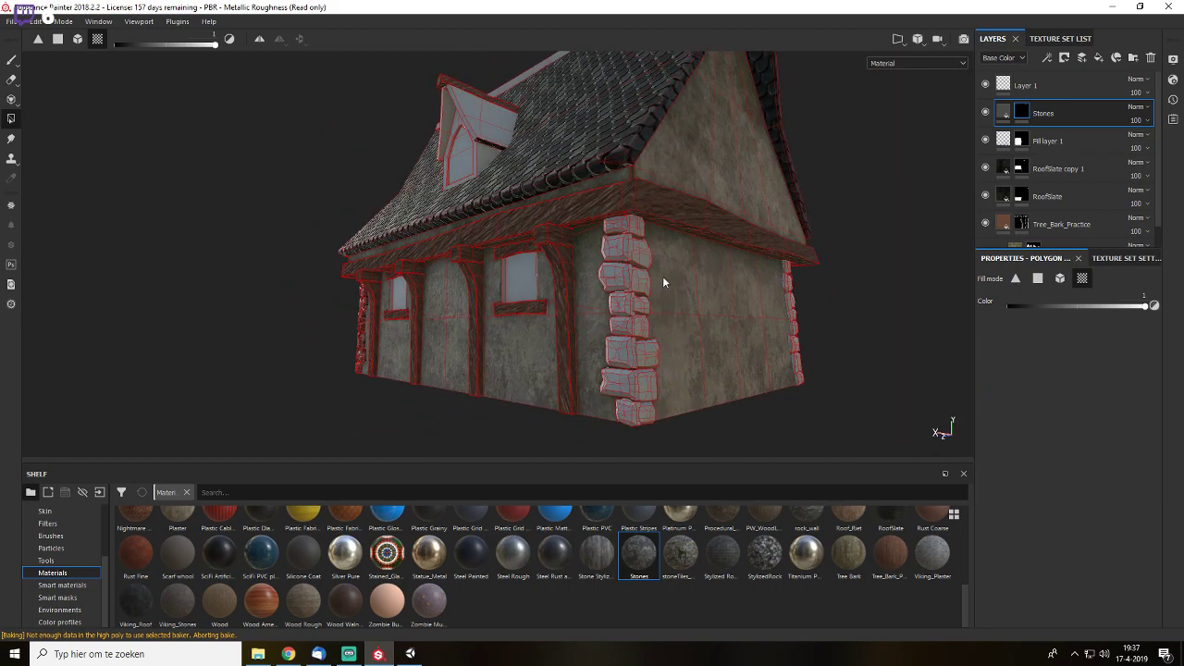
pyautogui.scroll(3, 662, 276)
pyautogui.moveTo(579, 192); pyautogui.dragTo(595, 229)
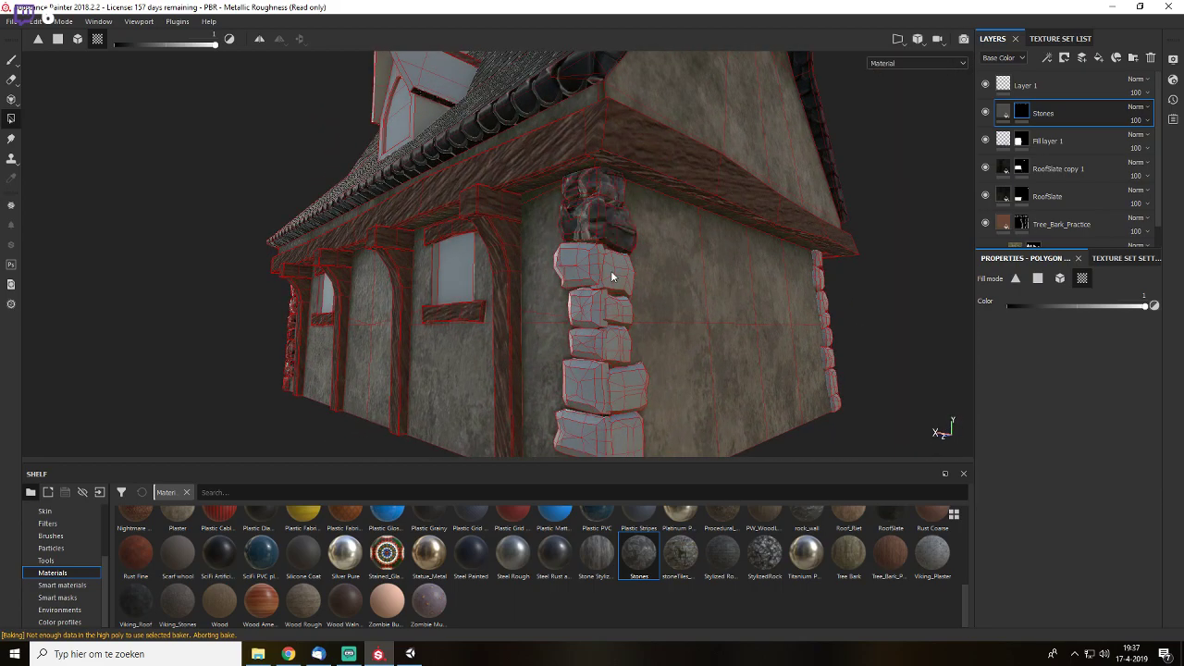
pyautogui.click(609, 317)
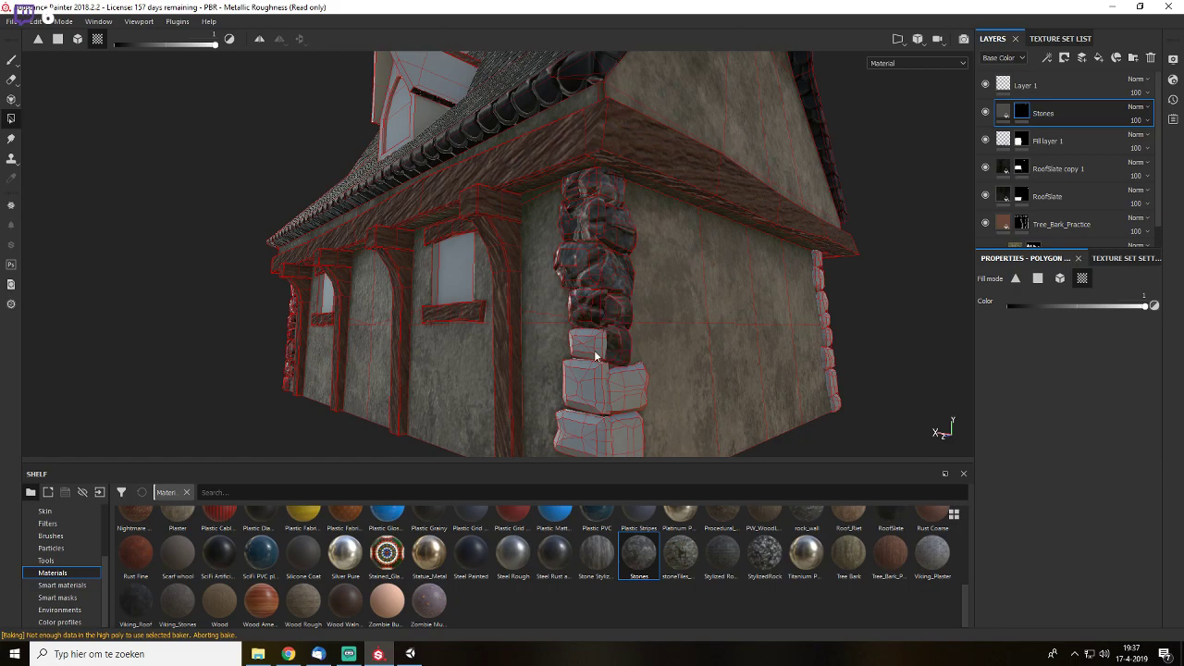
pyautogui.moveTo(594, 349); pyautogui.dragTo(618, 390)
pyautogui.click(601, 438)
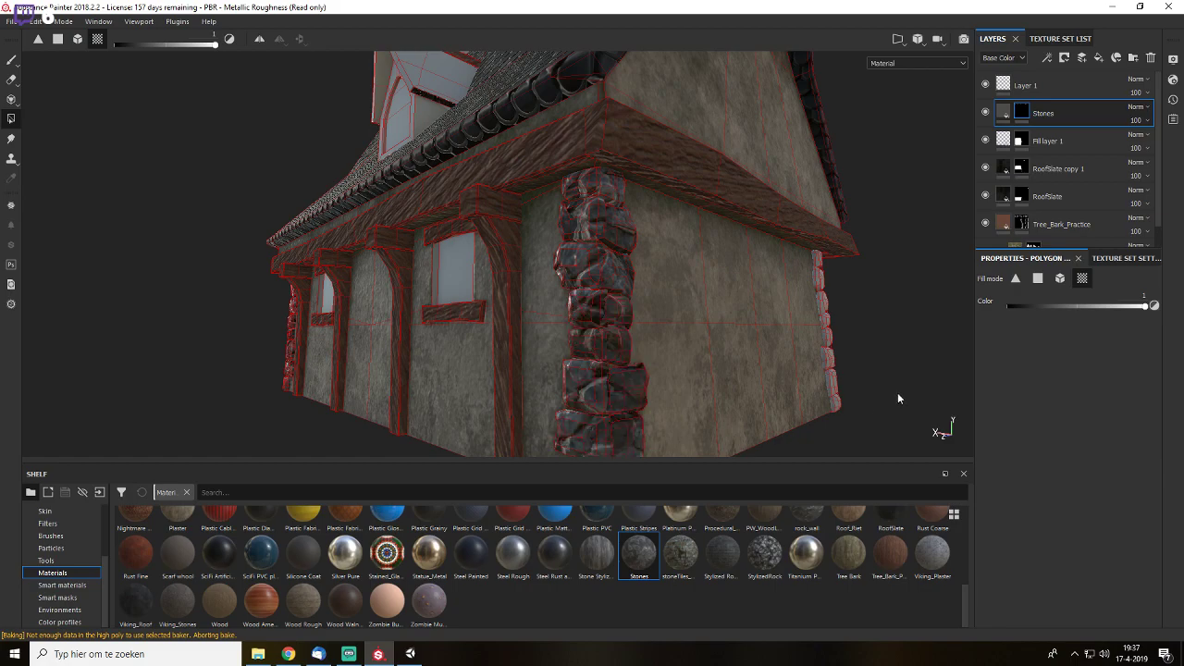
# - Reveal Stones on both faces of the stone column at the remaining rear corner
pyautogui.keyDown('alt'); pyautogui.moveTo(897, 398); pyautogui.dragTo(538, 359); pyautogui.keyUp('alt')
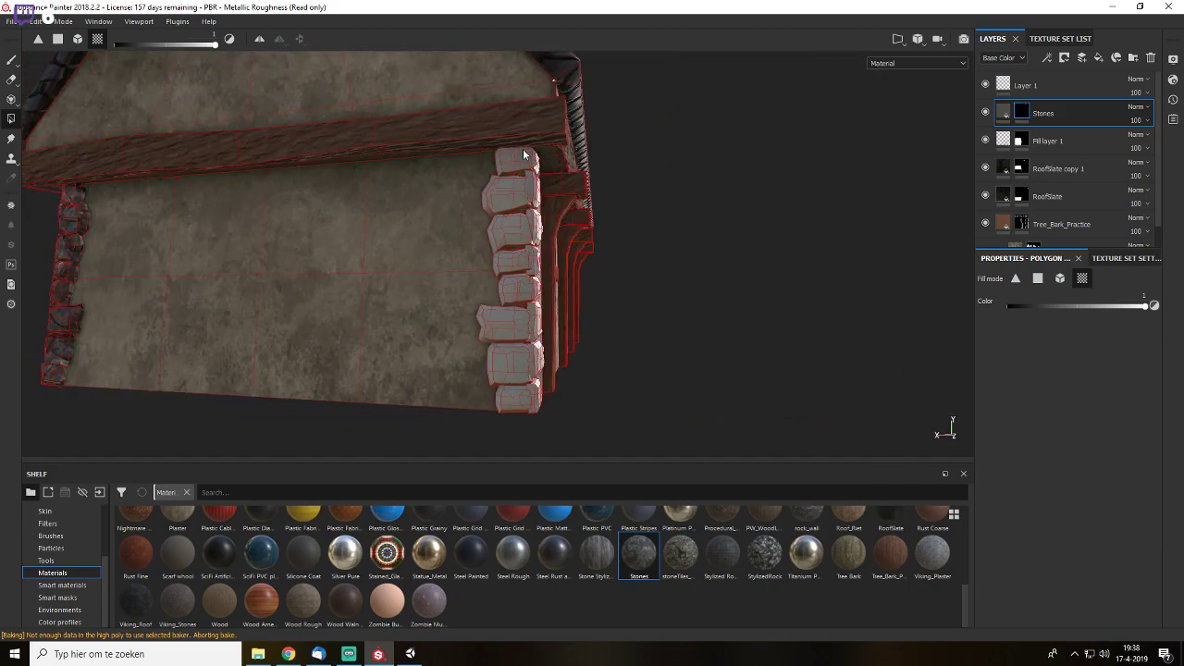
pyautogui.moveTo(523, 162); pyautogui.dragTo(513, 293)
pyautogui.keyDown('alt'); pyautogui.moveTo(516, 396); pyautogui.dragTo(531, 217); pyautogui.keyUp('alt')
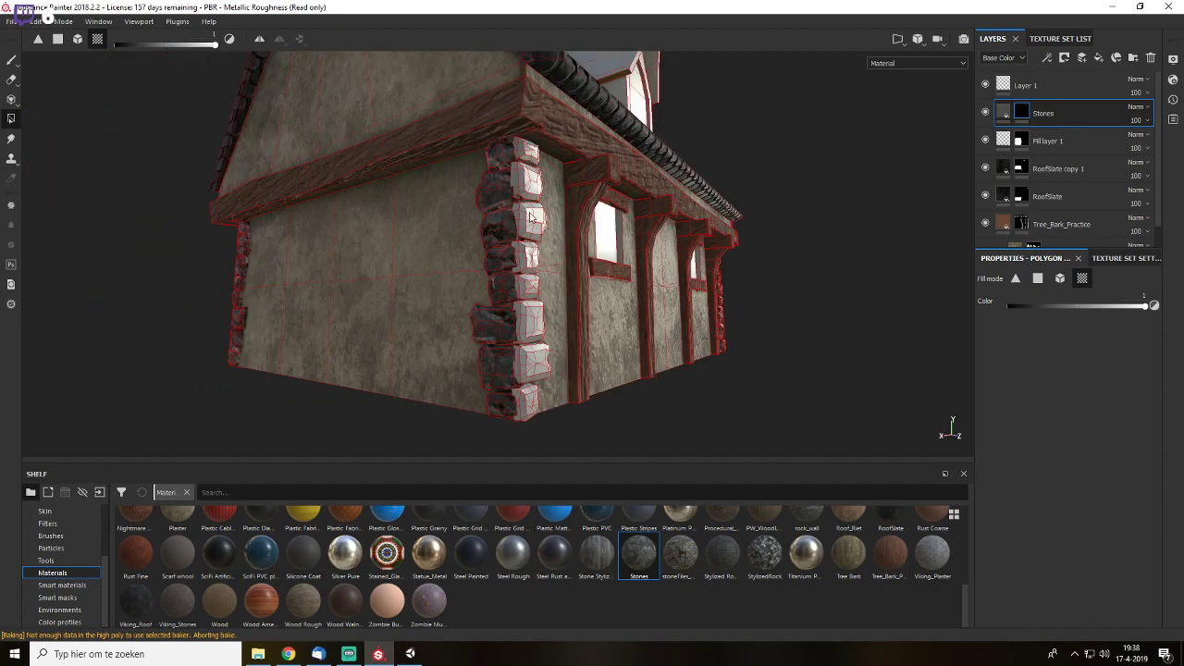
pyautogui.moveTo(529, 162); pyautogui.dragTo(529, 402)
pyautogui.scroll(-3, 798, 294)
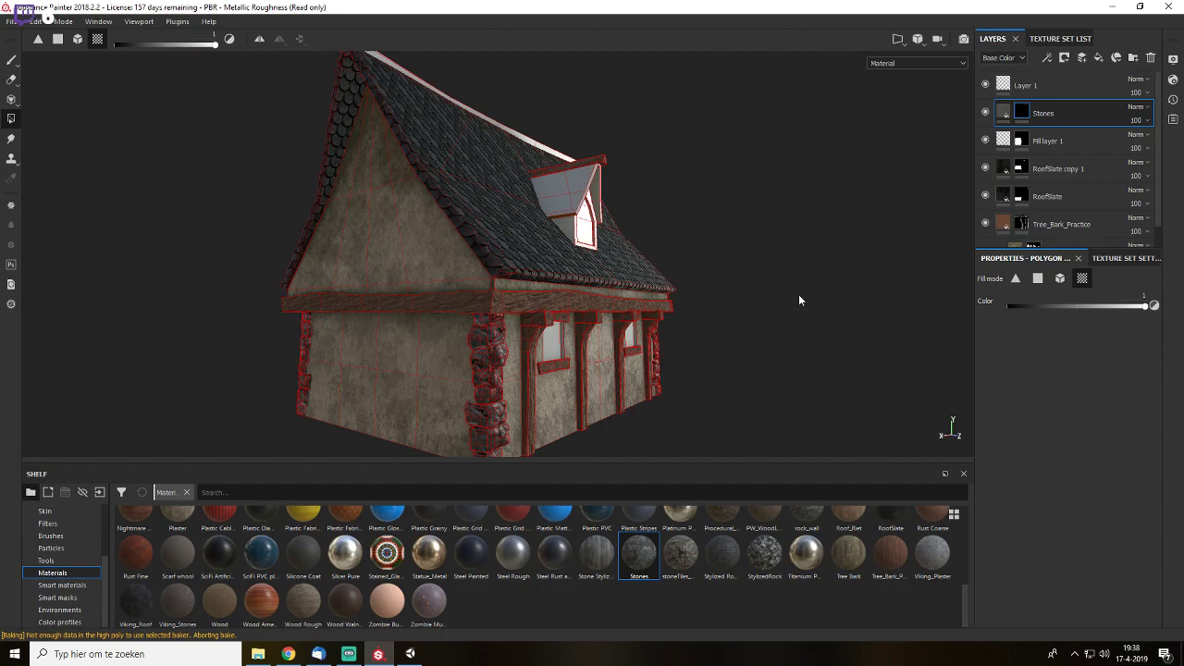
# - Switch the layer stack to the Height channel and set the Stones layer's height opacity to 18
pyautogui.keyDown('alt'); pyautogui.moveTo(798, 294); pyautogui.dragTo(484, 294); pyautogui.keyUp('alt')
pyautogui.scroll(-4, 483, 294)
pyautogui.keyDown('alt'); pyautogui.moveTo(700, 325); pyautogui.dragTo(183, 142); pyautogui.keyUp('alt')
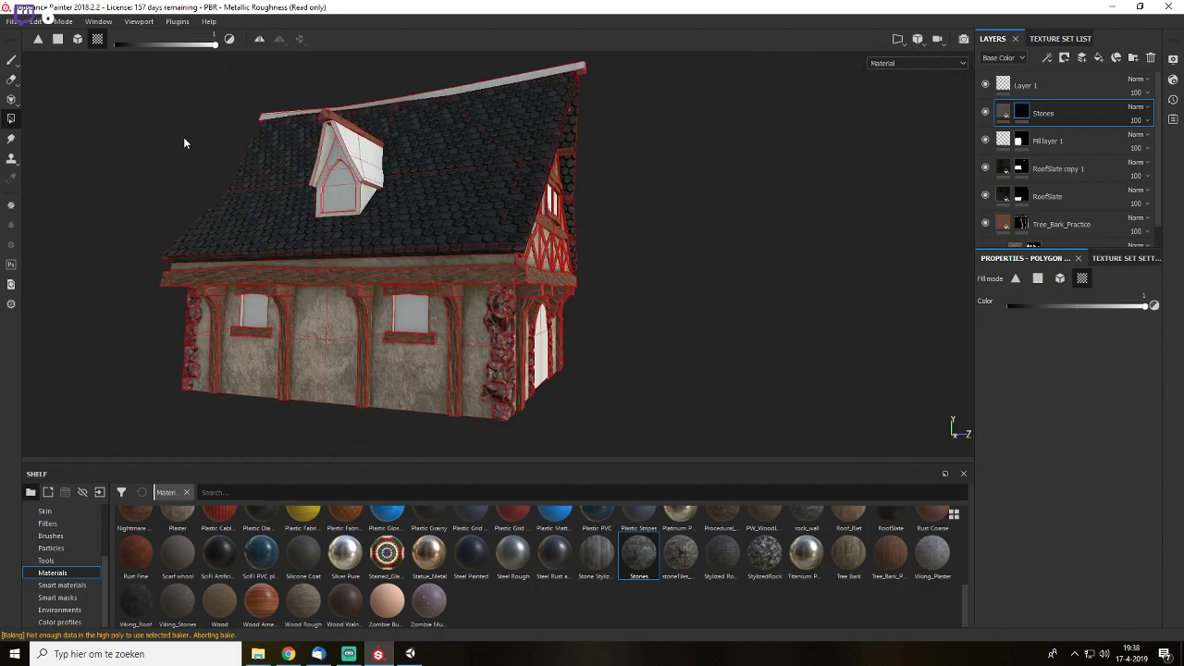
pyautogui.click(11, 59)
pyautogui.scroll(10, 599, 375)
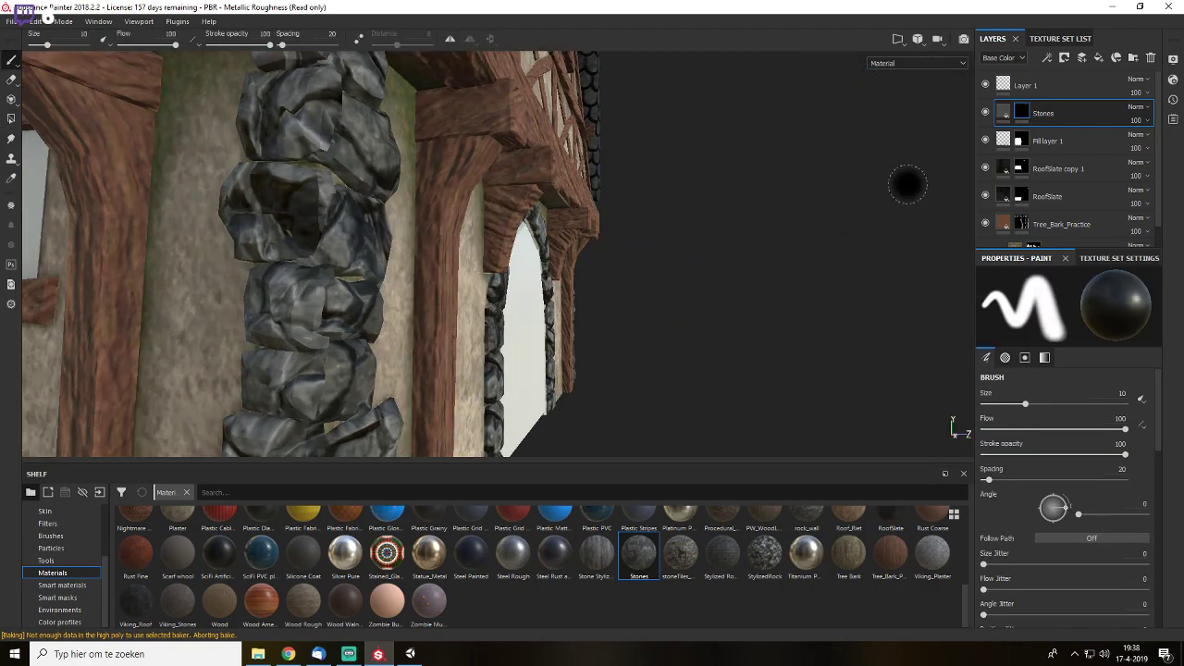
pyautogui.click(1001, 59)
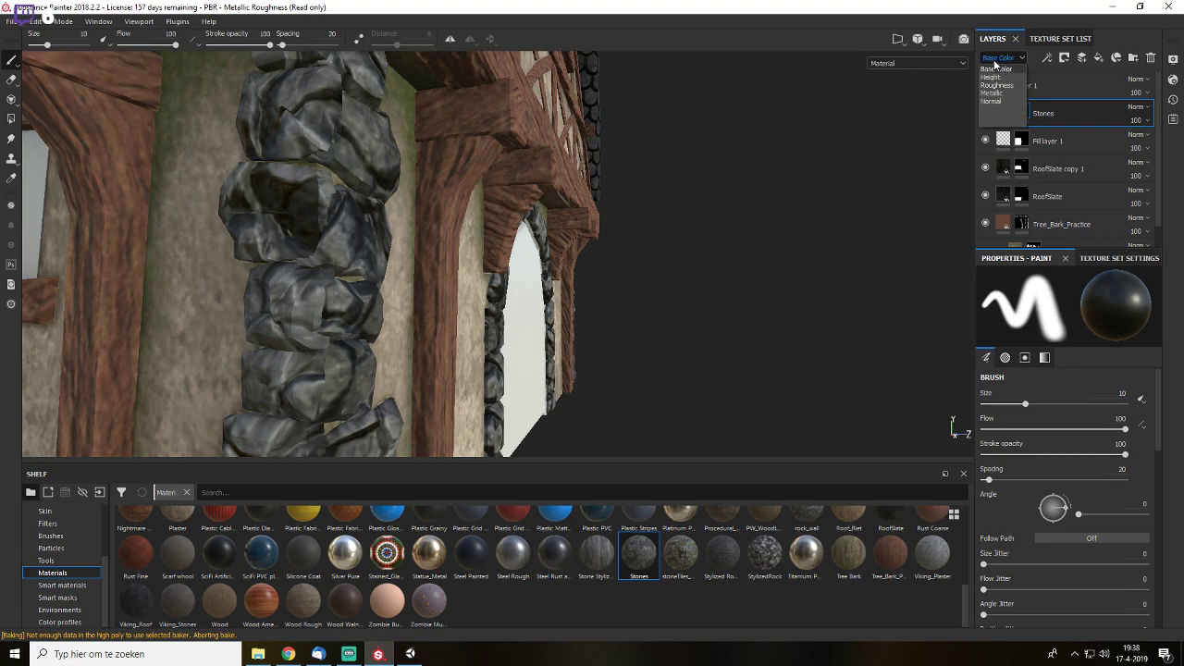
pyautogui.click(998, 73)
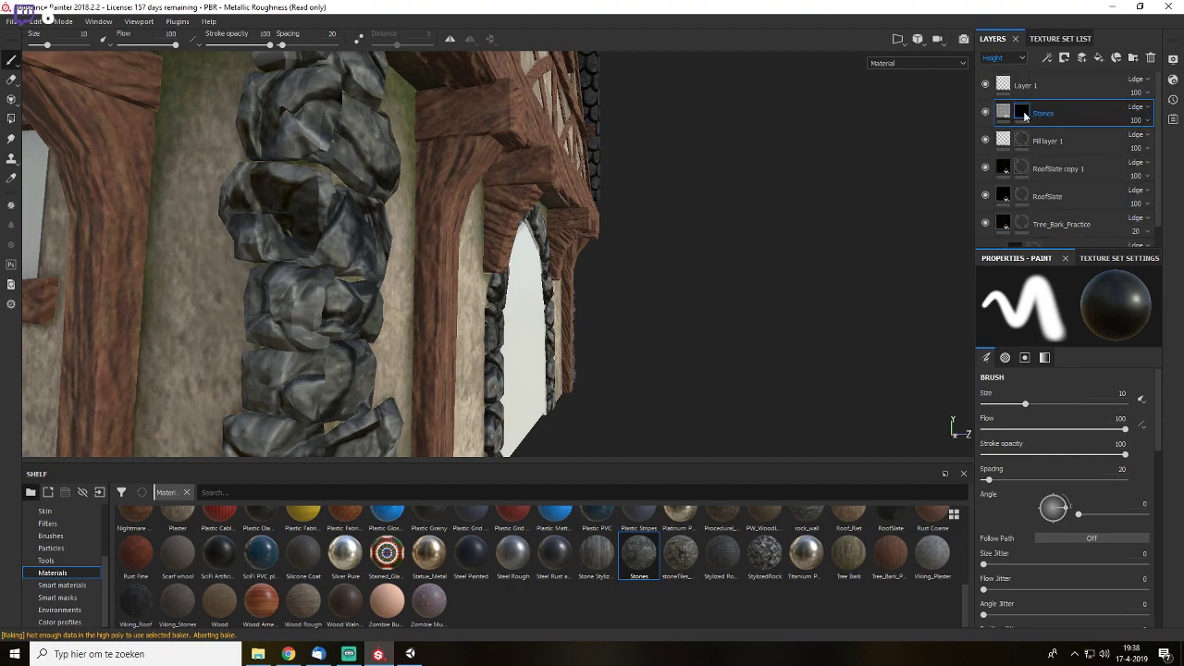
pyautogui.click(1134, 120)
pyautogui.moveTo(1176, 144); pyautogui.dragTo(1135, 144)
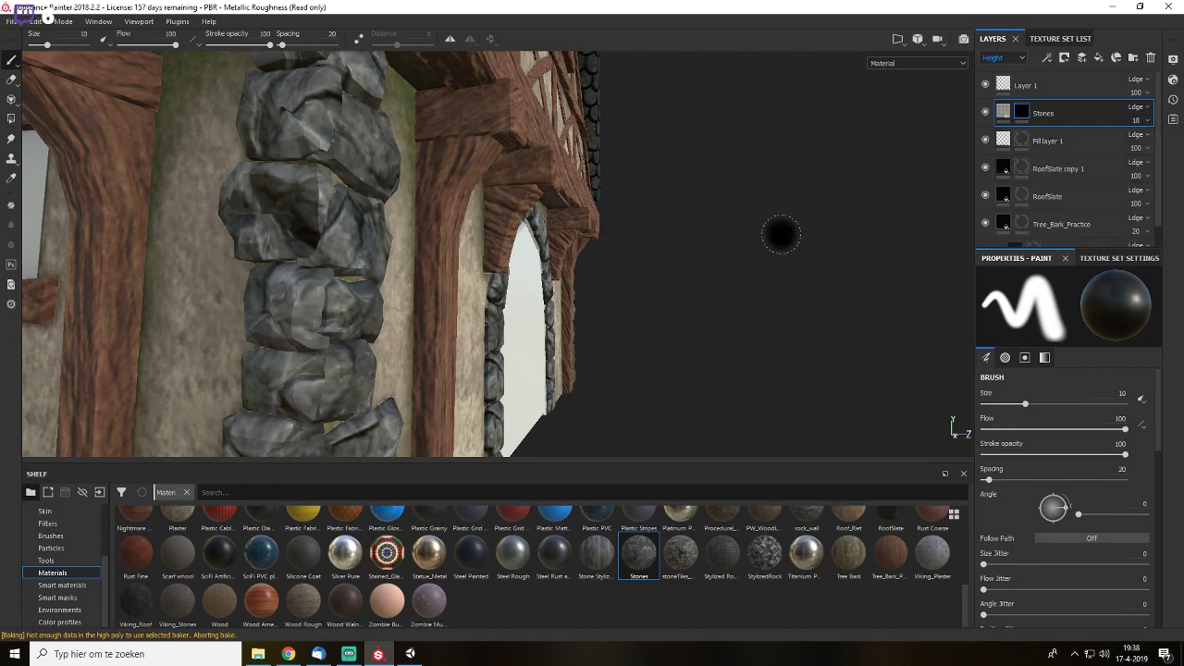
# - Compare the stone column in the single-channel views, then set the Stones layer's height opacity to 38 and return to the material view
pyautogui.keyDown('alt'); pyautogui.moveTo(642, 195); pyautogui.dragTo(771, 236); pyautogui.keyUp('alt')
pyautogui.press('c')
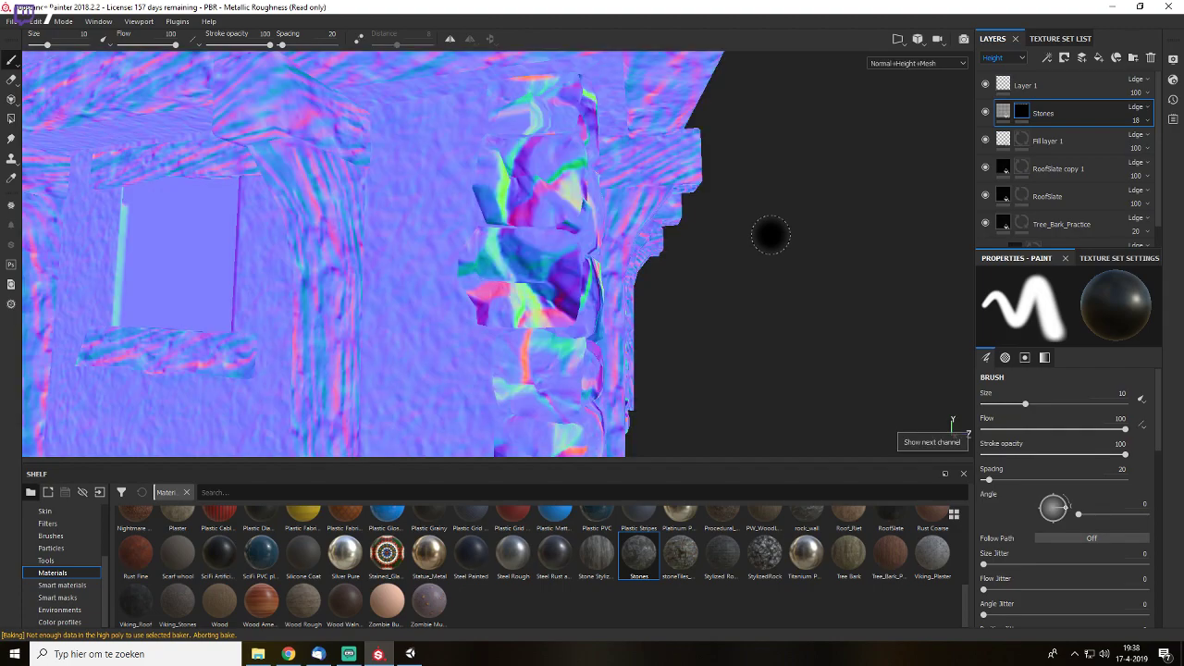
pyautogui.press('c')
pyautogui.press('c')
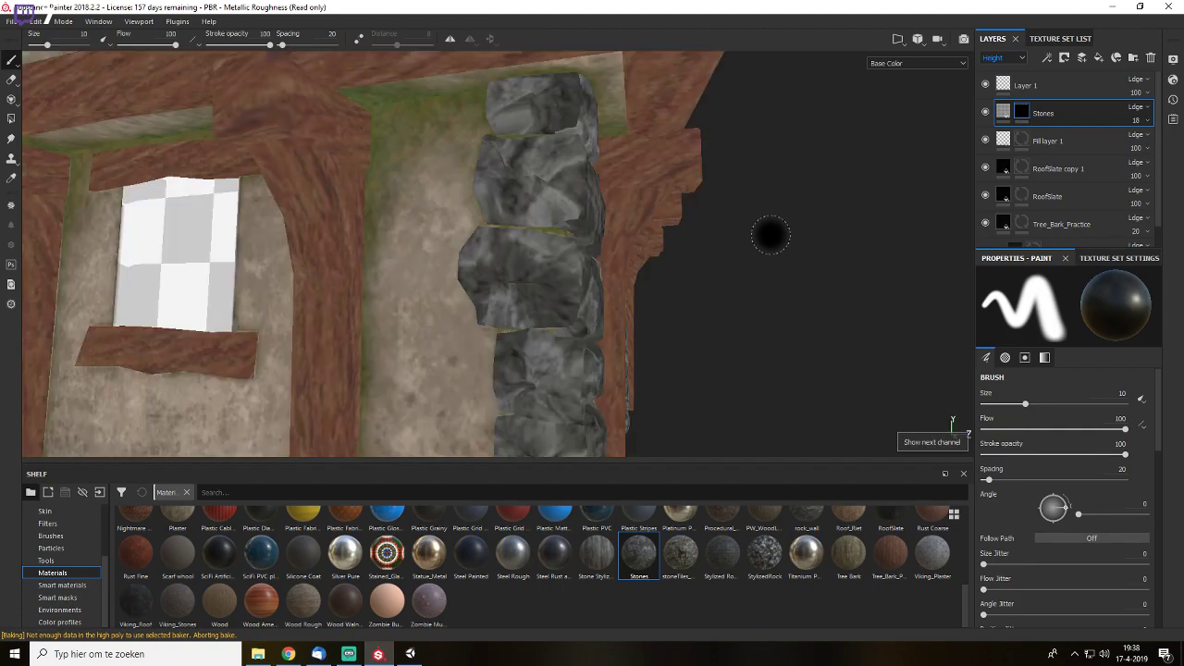
pyautogui.press('c')
pyautogui.moveTo(770, 236)
pyautogui.keyDown('alt'); pyautogui.mouseDown()
pyautogui.moveTo(731, 268)
pyautogui.moveTo(786, 241)
pyautogui.mouseUp(); pyautogui.keyUp('alt')
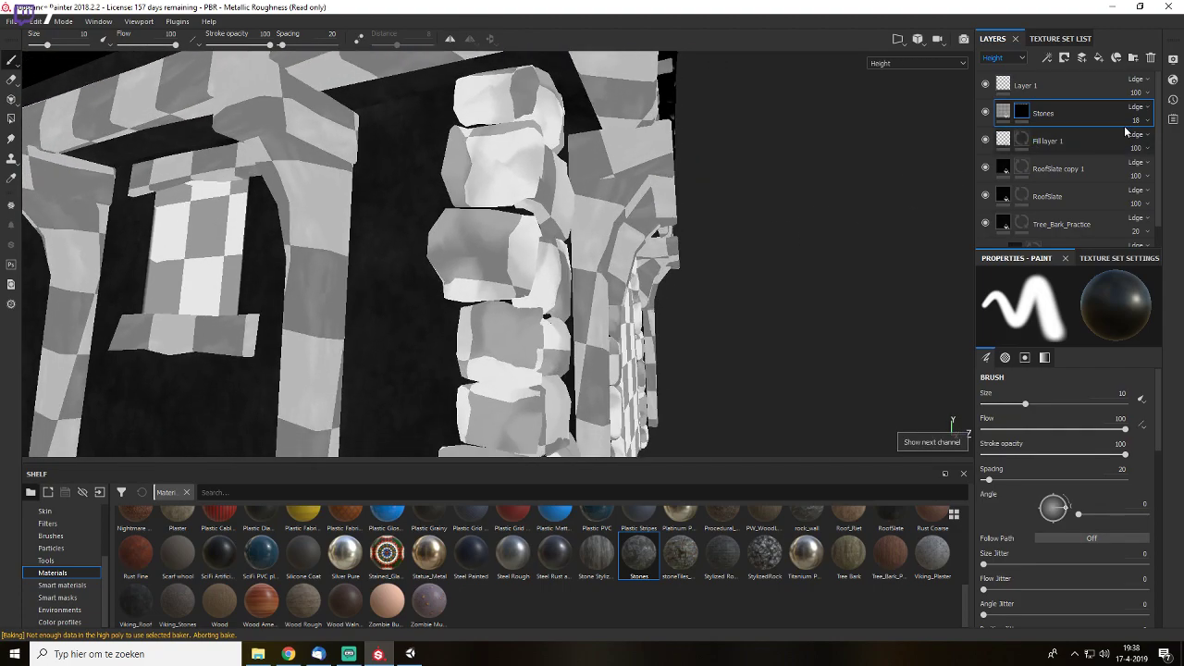
pyautogui.click(1142, 122)
pyautogui.moveTo(1146, 145)
pyautogui.mouseDown()
pyautogui.moveTo(1178, 146)
pyautogui.moveTo(1145, 146)
pyautogui.mouseUp()
pyautogui.press('m')
pyautogui.click(1139, 122)
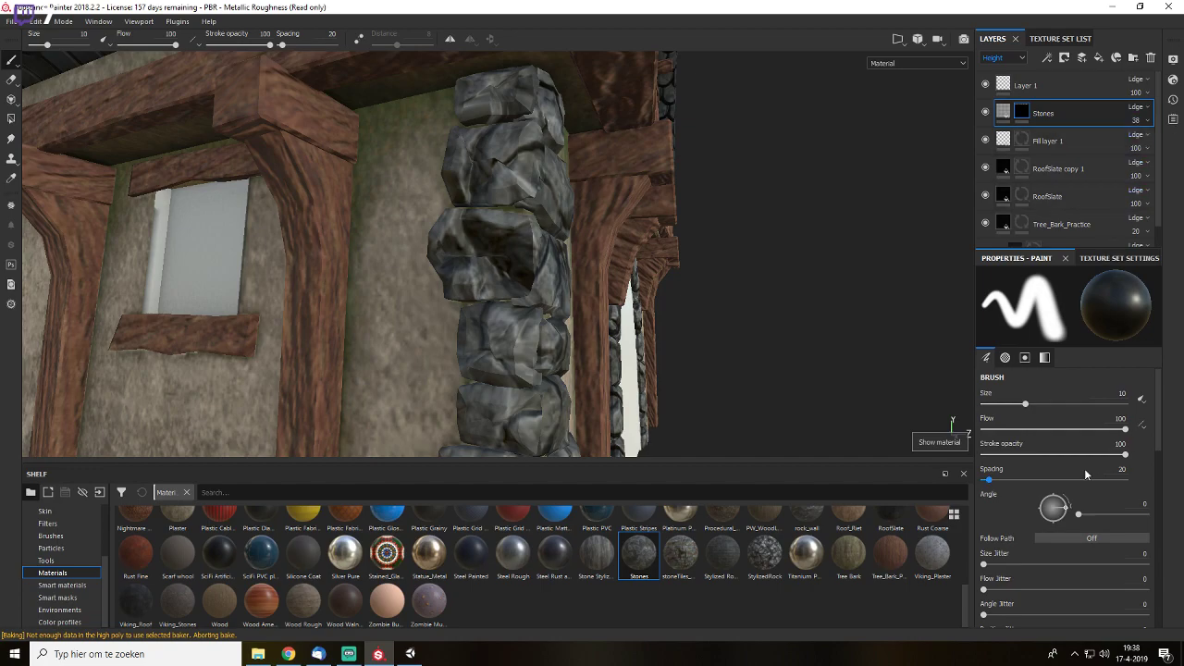
# - Set the Stones fill's UV scale to 25, then select Layer 1 with the layer stack back on Base Color
pyautogui.click(1005, 112)
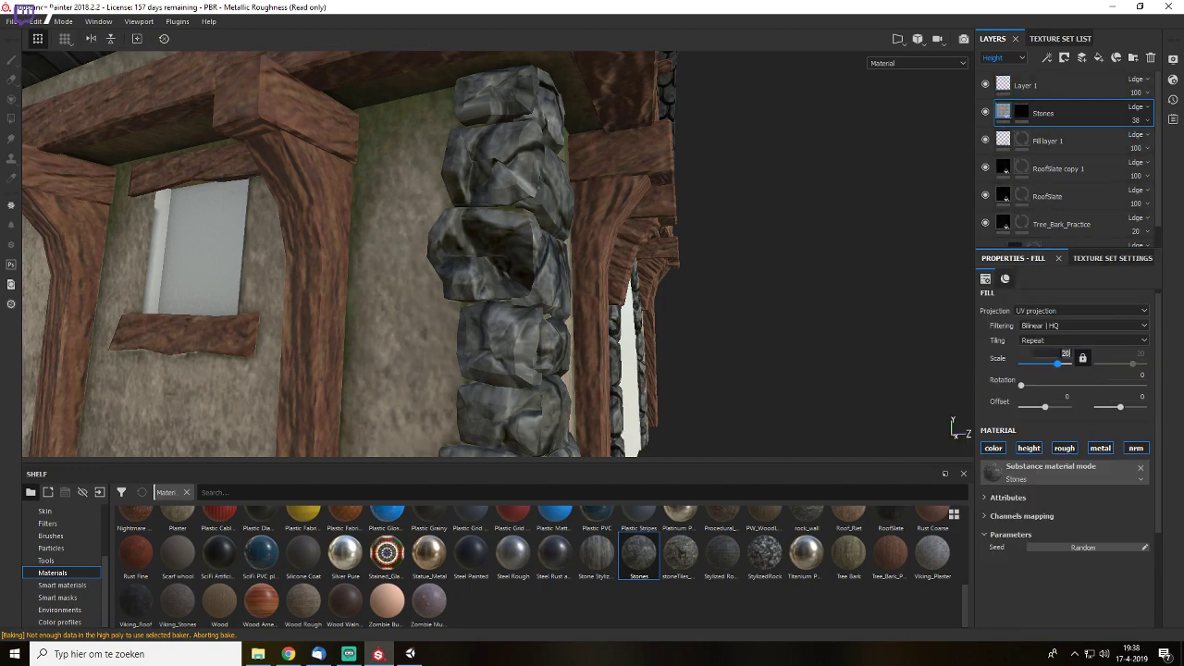
pyautogui.press('Return')
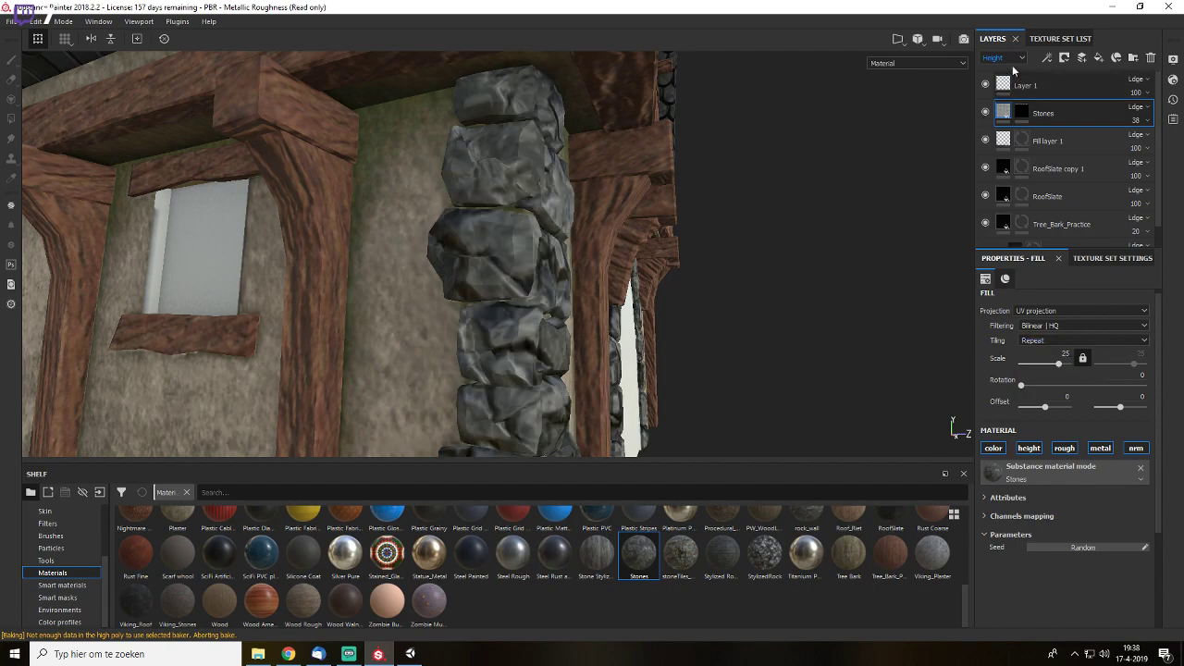
pyautogui.click(1006, 83)
# - Examine the rescaled stones on the front door arch and the facade's corner columns from several angles
pyautogui.press('f')
pyautogui.keyDown('alt'); pyautogui.moveTo(785, 285); pyautogui.dragTo(968, 294); pyautogui.keyUp('alt')
pyautogui.scroll(5, 645, 329)
pyautogui.moveTo(373, 281)
pyautogui.keyDown('alt'); pyautogui.mouseDown()
pyautogui.moveTo(472, 134)
pyautogui.moveTo(450, 120)
pyautogui.moveTo(502, 198)
pyautogui.moveTo(548, 303)
pyautogui.mouseUp(); pyautogui.keyUp('alt')
pyautogui.keyDown('alt'); pyautogui.moveTo(549, 304); pyautogui.dragTo(664, 351, button='right'); pyautogui.keyUp('alt')
pyautogui.keyDown('alt'); pyautogui.moveTo(664, 351); pyautogui.dragTo(727, 240, button='middle'); pyautogui.keyUp('alt')
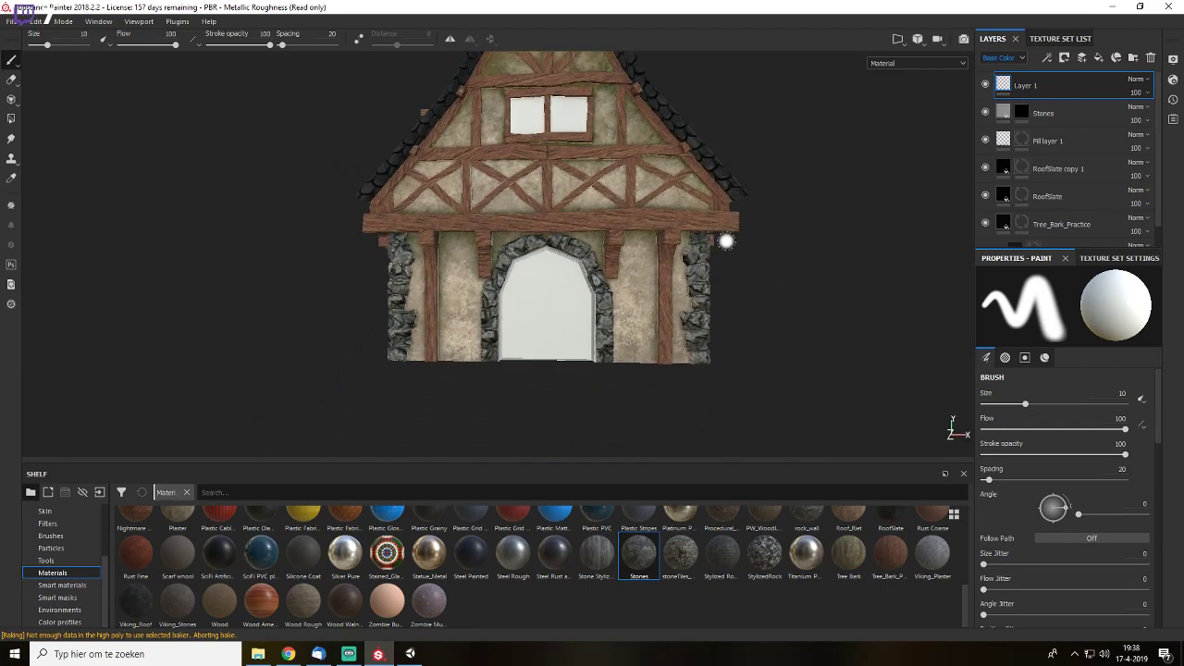
pyautogui.keyDown('alt'); pyautogui.moveTo(792, 289); pyautogui.dragTo(636, 301); pyautogui.keyUp('alt')
pyautogui.keyDown('alt'); pyautogui.moveTo(747, 268); pyautogui.dragTo(830, 289); pyautogui.keyUp('alt')
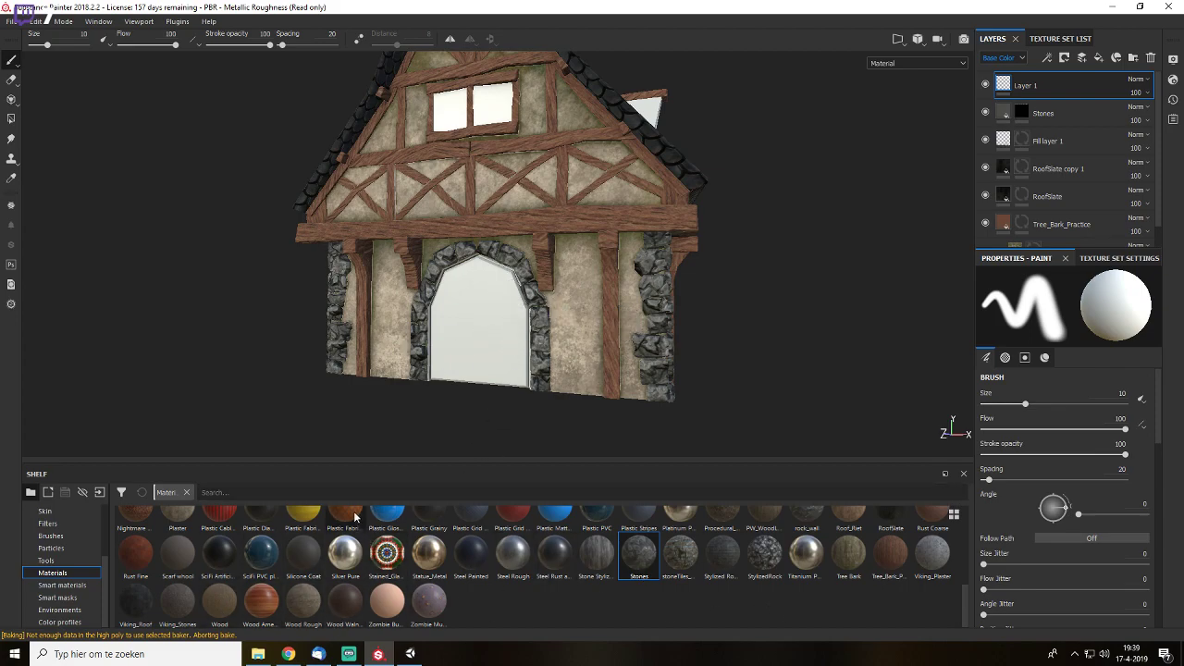
# - Switch to File Explorer, place its window beside the shelf, and try to import PW_WoodLog.sbs into Substance Painter
pyautogui.click(258, 654)
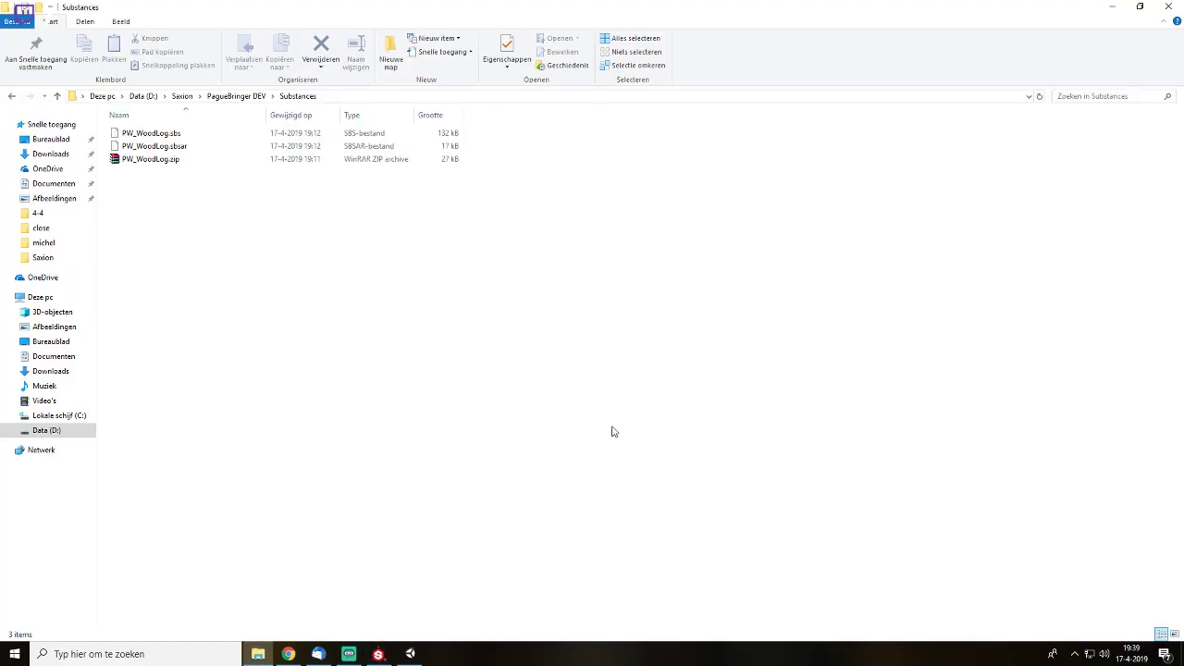
pyautogui.moveTo(429, 6)
pyautogui.mouseDown()
pyautogui.moveTo(675, 130)
pyautogui.moveTo(837, 126)
pyautogui.moveTo(895, 101)
pyautogui.mouseUp()
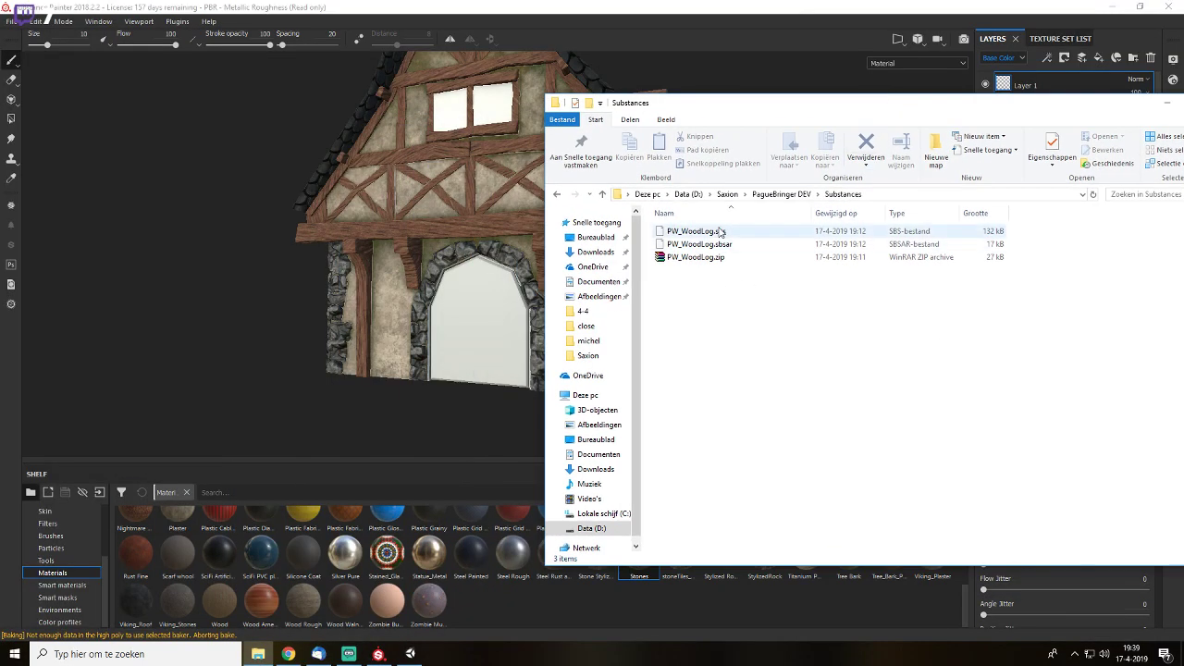
pyautogui.click(720, 231)
pyautogui.click(732, 278)
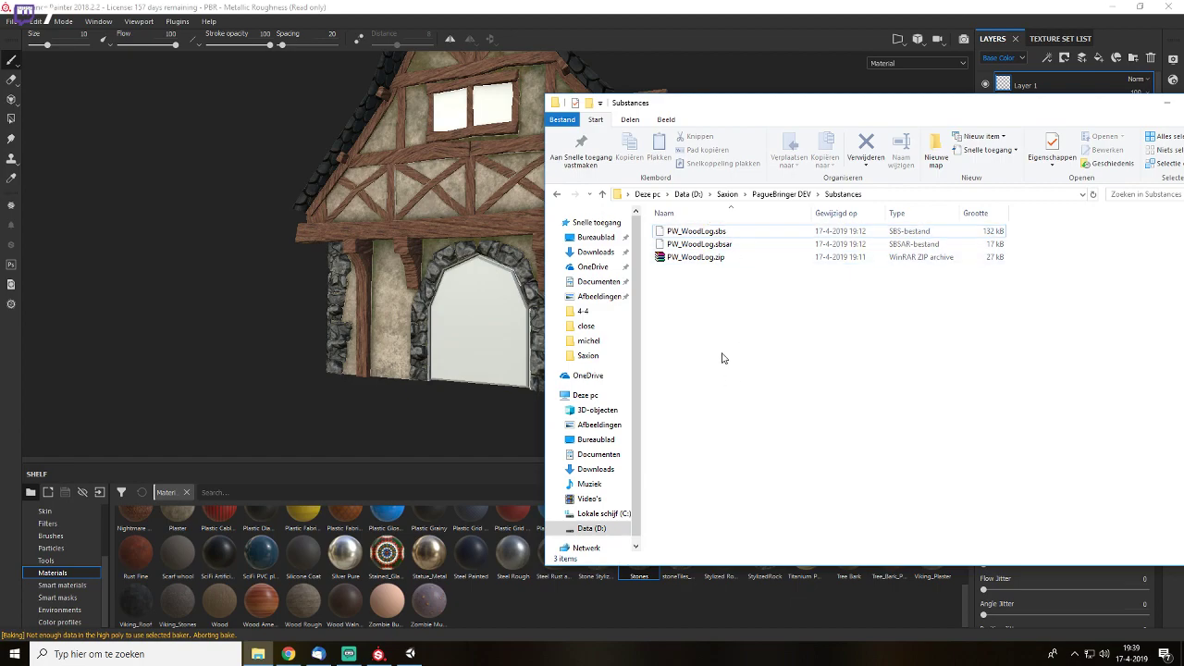
pyautogui.click(699, 231)
pyautogui.moveTo(700, 233)
pyautogui.mouseDown()
pyautogui.moveTo(497, 599)
pyautogui.moveTo(67, 584)
pyautogui.mouseUp()
# - Bring PW_WoodLog.sbsar from the Substances folder into the shelf's resource import and clear File Explorer out of the way
pyautogui.moveTo(769, 246); pyautogui.dragTo(566, 597)
pyautogui.moveTo(1034, 102); pyautogui.dragTo(812, 230)
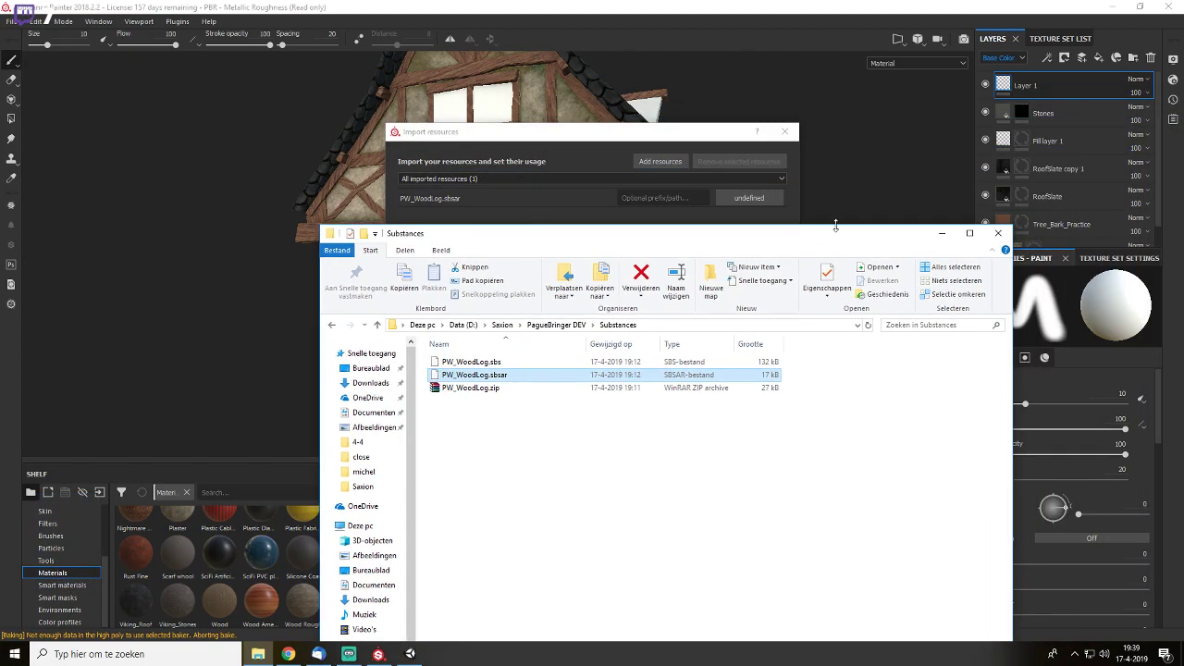
pyautogui.click(942, 237)
pyautogui.moveTo(632, 141)
pyautogui.mouseDown()
pyautogui.moveTo(592, 134)
pyautogui.moveTo(620, 143)
pyautogui.mouseUp()
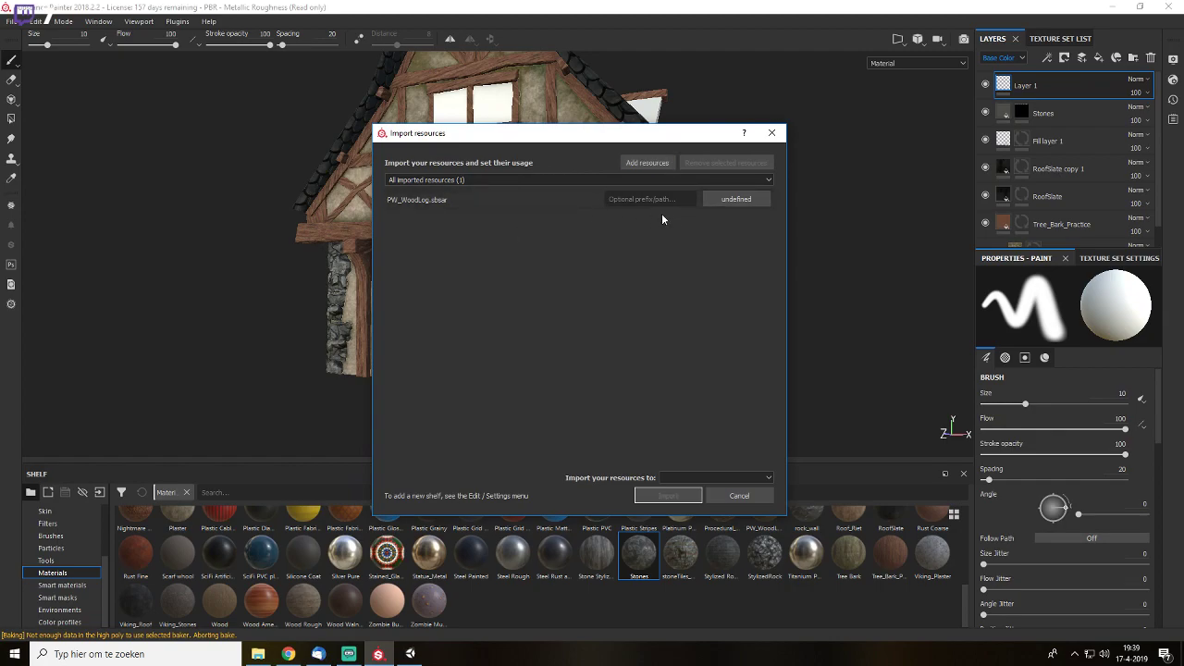
# - Import PW_WoodLog.sbsar as a basematerial into the default shelf
pyautogui.click(710, 200)
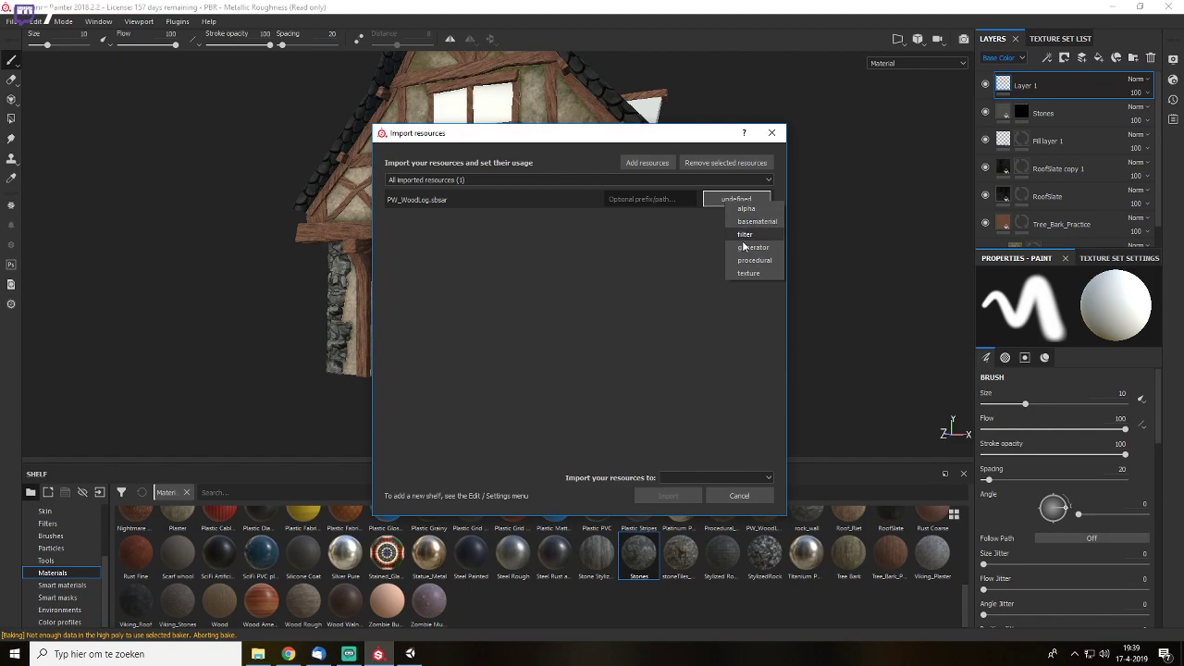
pyautogui.click(757, 222)
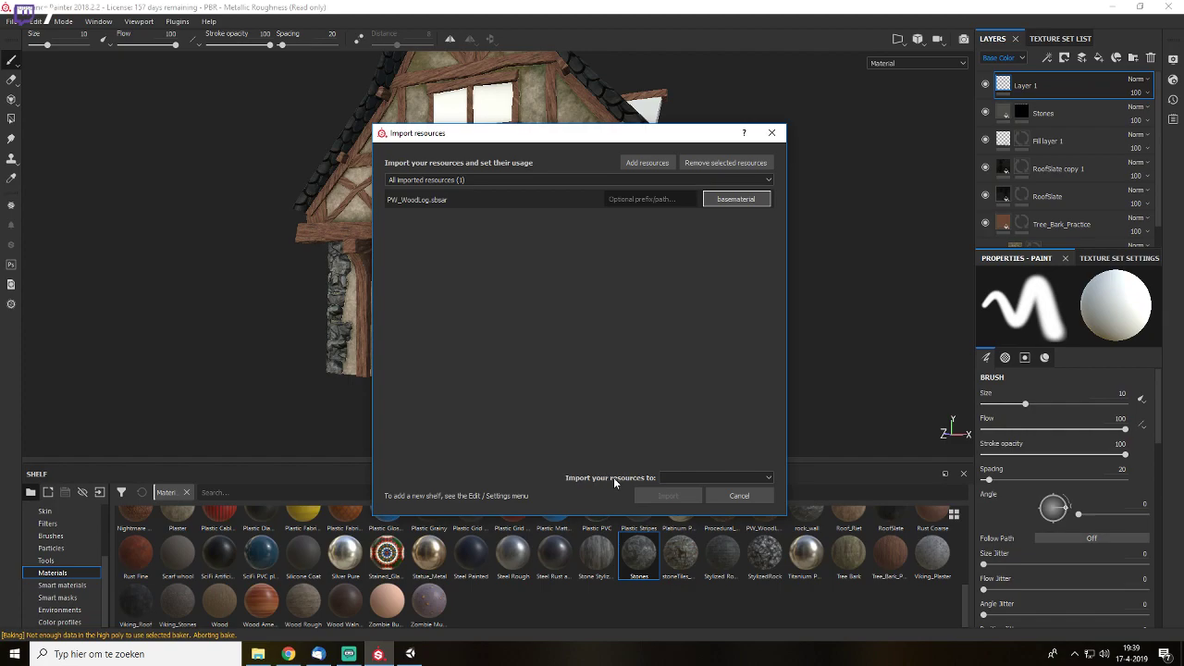
pyautogui.click(669, 478)
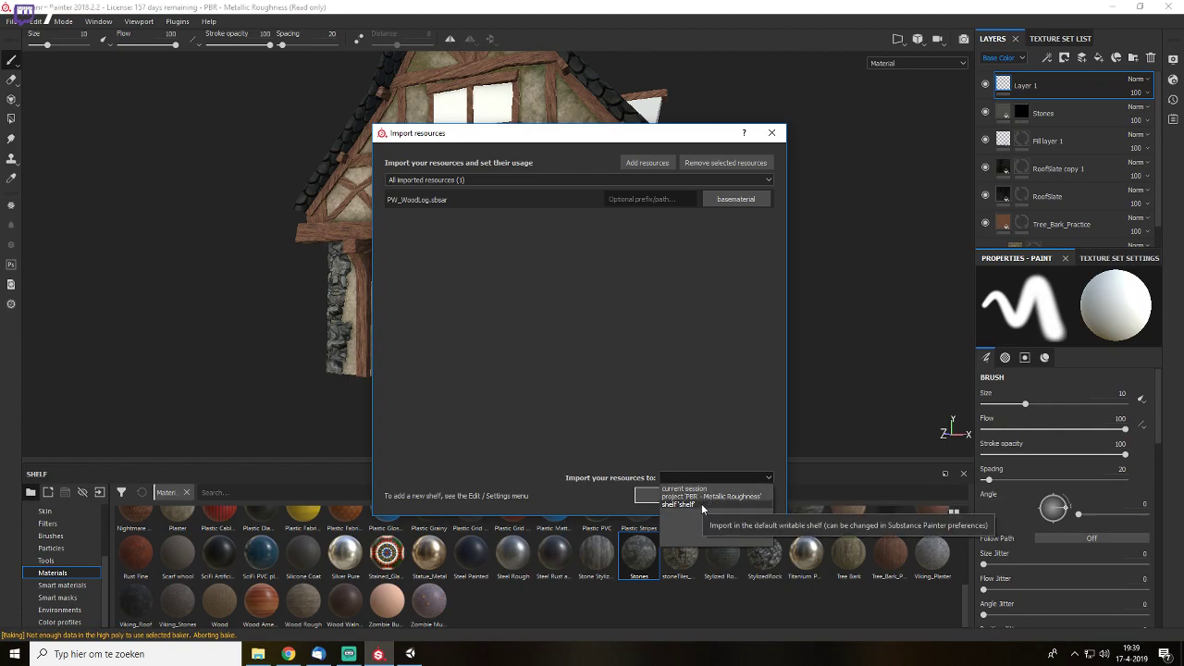
pyautogui.click(702, 505)
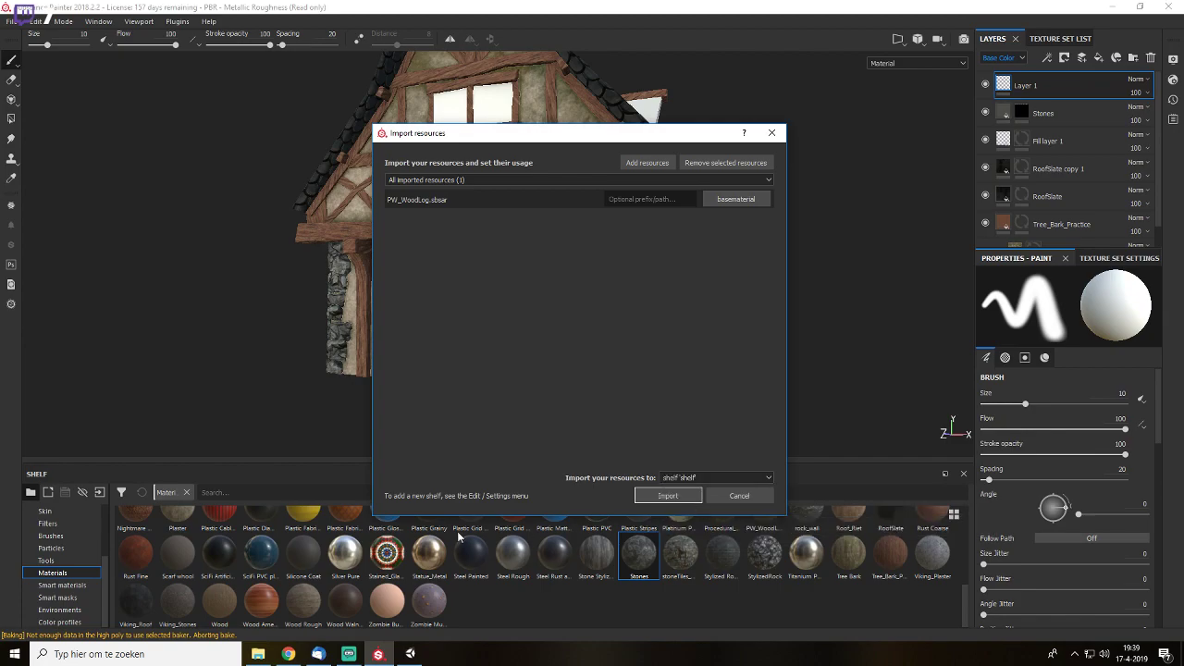
pyautogui.click(681, 493)
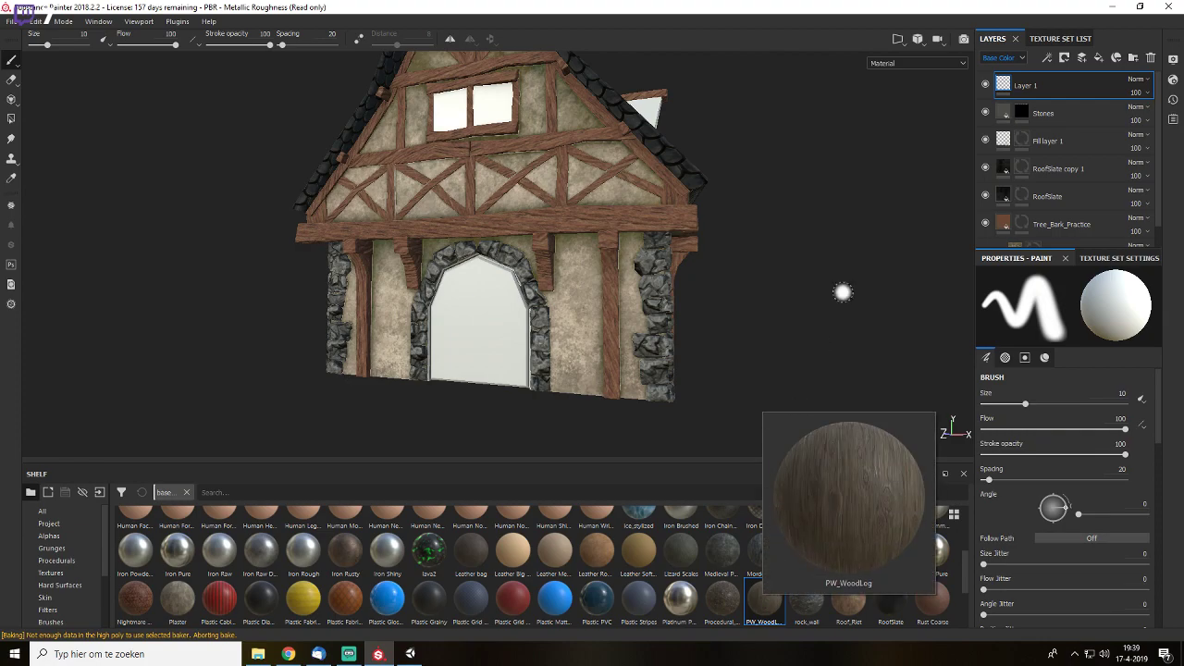
# - Add PW_WoodLog as a fill layer between Layer 1 and Stones, with its UV scale at about 9
pyautogui.moveTo(763, 599); pyautogui.dragTo(1063, 103)
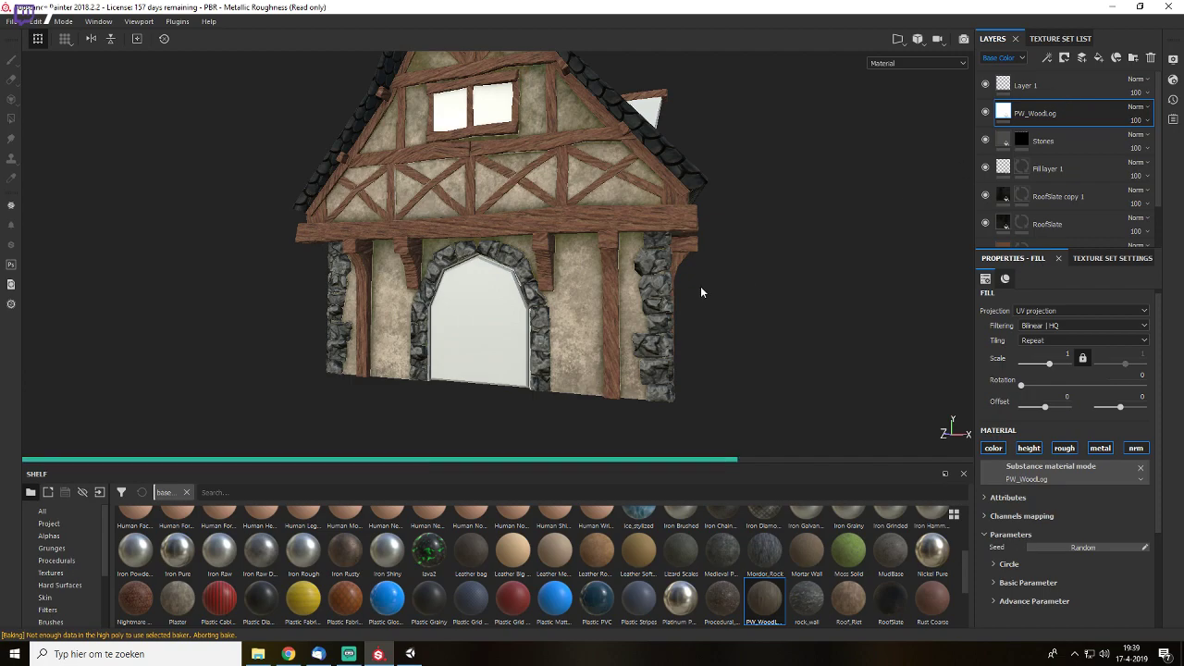
pyautogui.scroll(5, 712, 296)
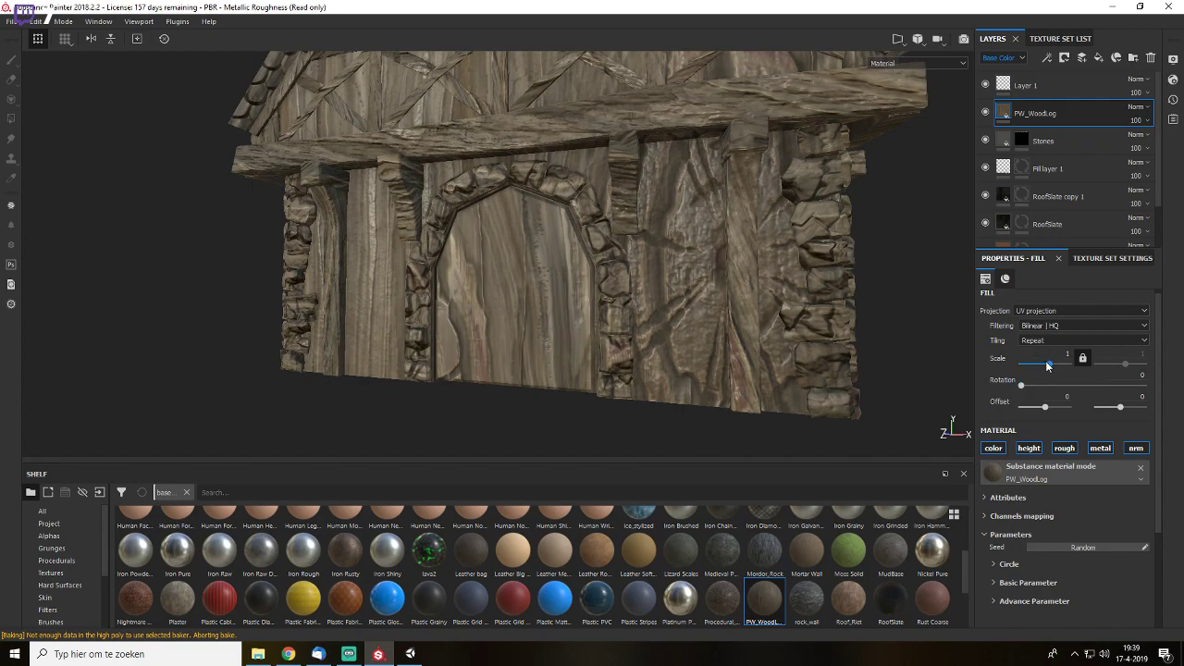
pyautogui.moveTo(1048, 365); pyautogui.dragTo(1053, 364)
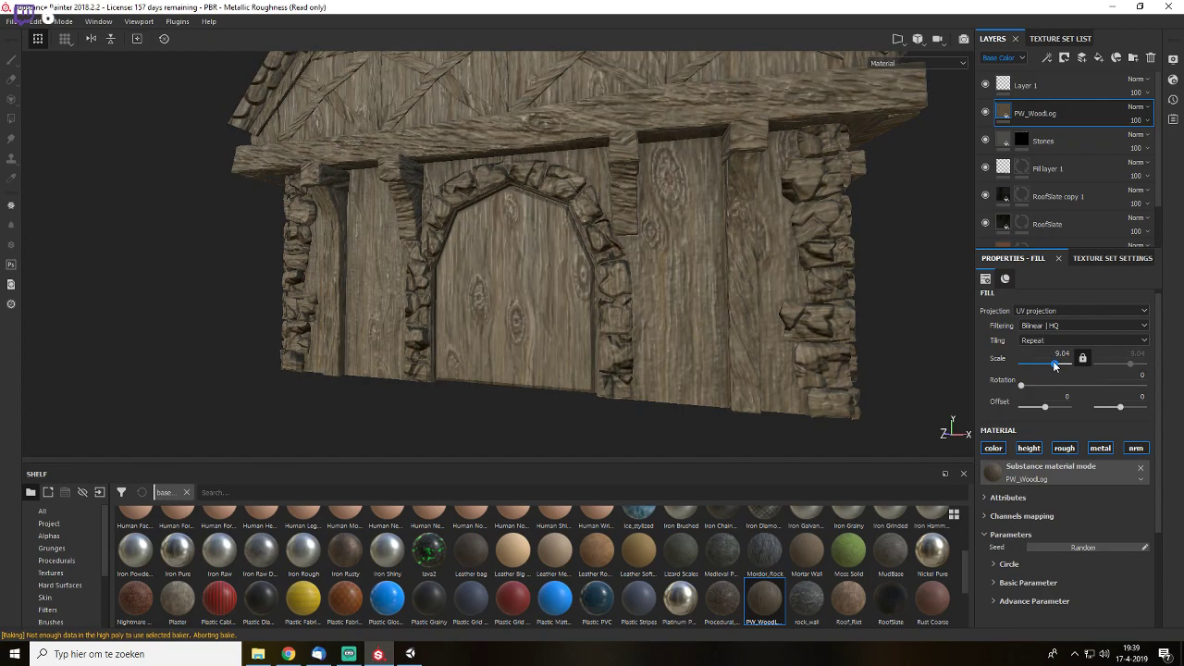
# - Reduce the Circle scale parameter of the PW_WoodLog material to 0.48
pyautogui.click(998, 567)
pyautogui.scroll(-3, 1082, 487)
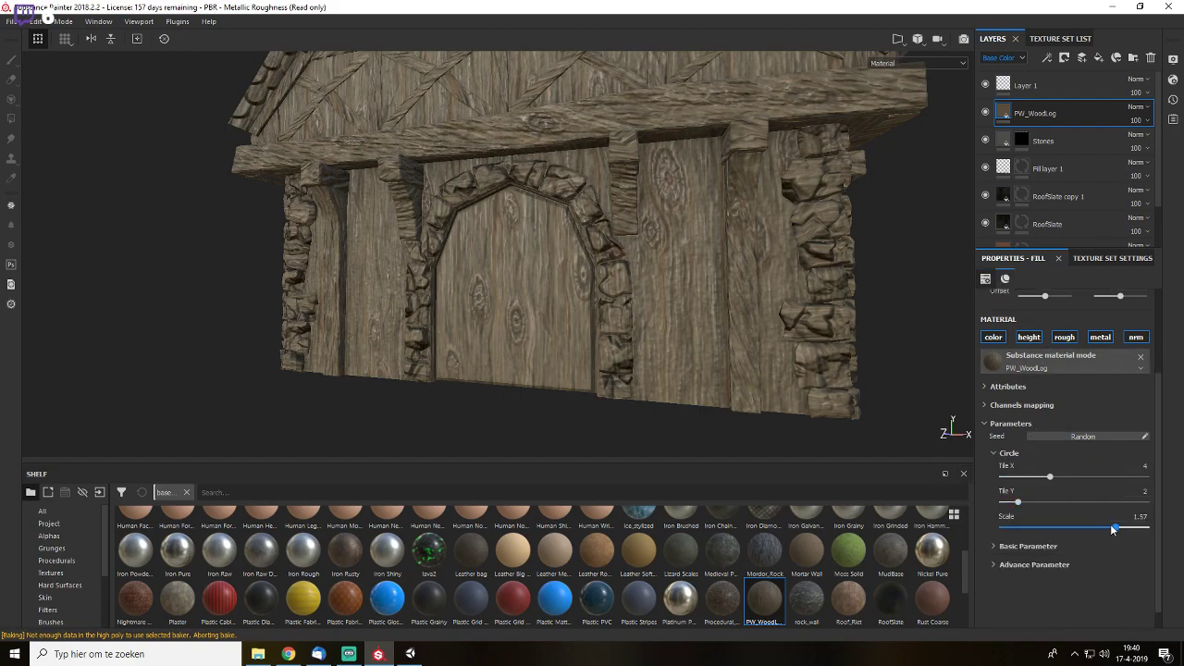
pyautogui.moveTo(1075, 529); pyautogui.dragTo(1038, 526)
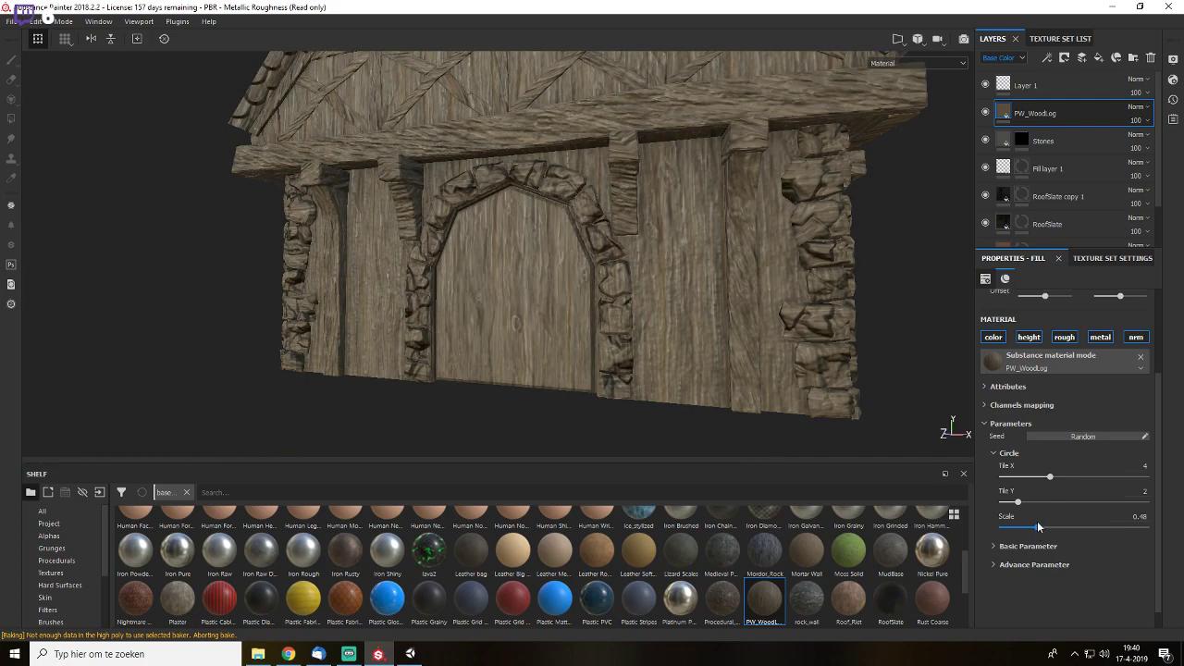
# - Set the PW_WoodLog material's roughness to 0.59 and its roughness contrast to 0.68
pyautogui.click(993, 547)
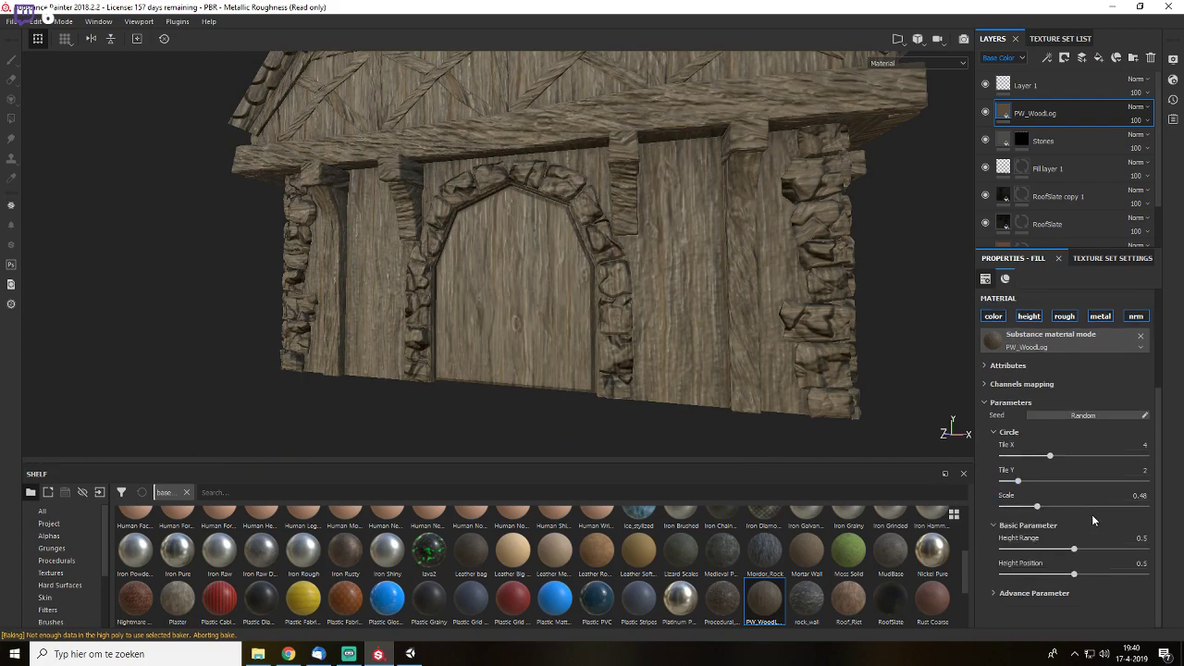
pyautogui.click(1008, 593)
pyautogui.scroll(-2, 1064, 546)
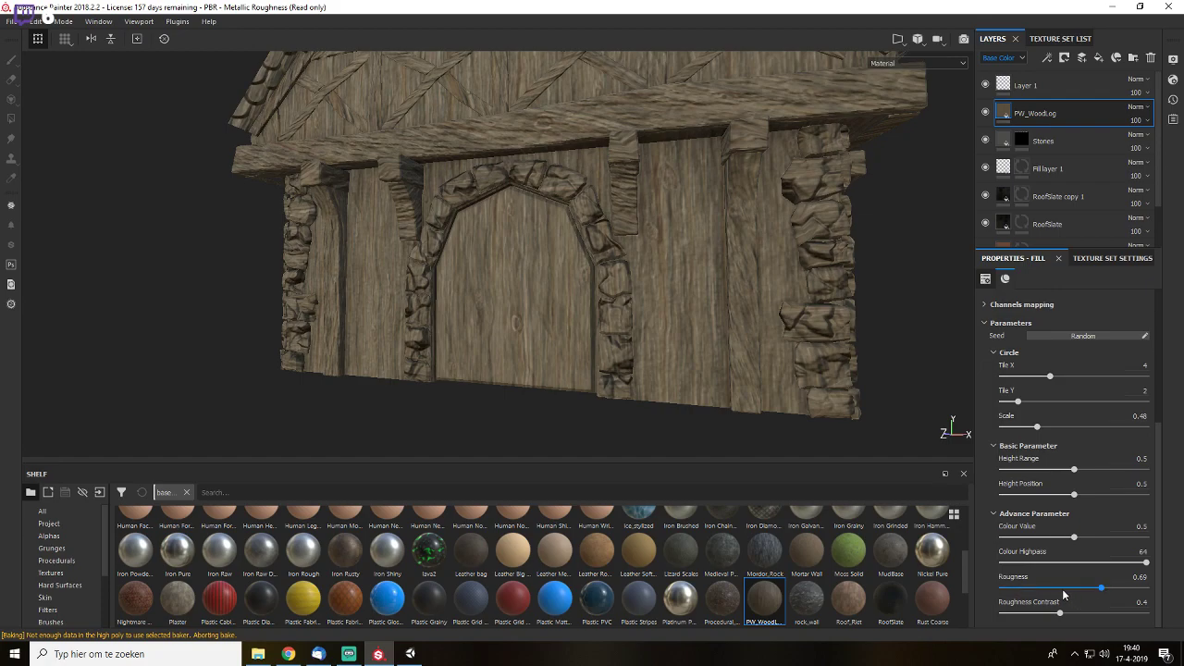
pyautogui.moveTo(1059, 613); pyautogui.dragTo(1099, 615)
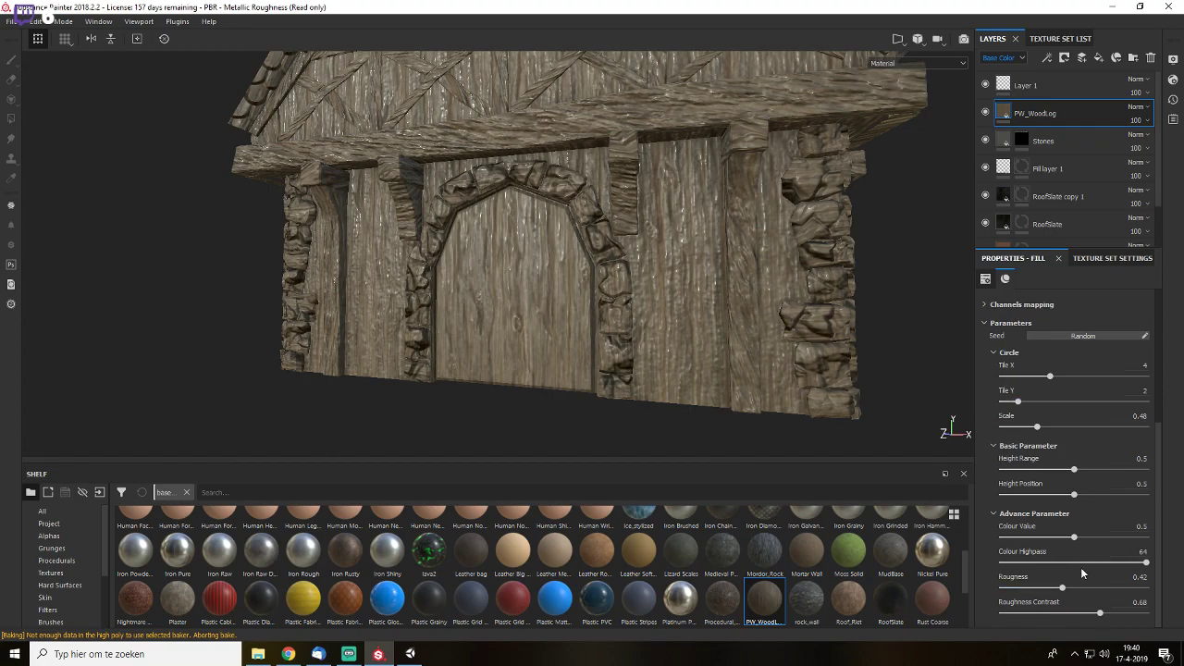
pyautogui.click(1075, 588)
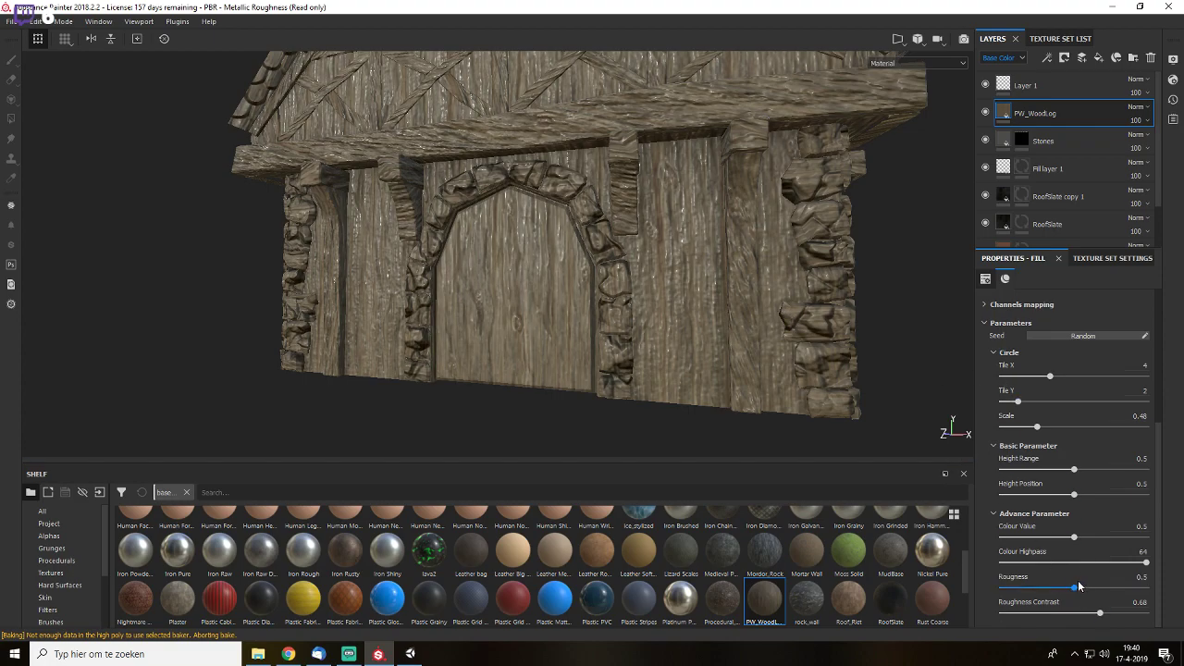
pyautogui.moveTo(1079, 585); pyautogui.dragTo(1087, 587)
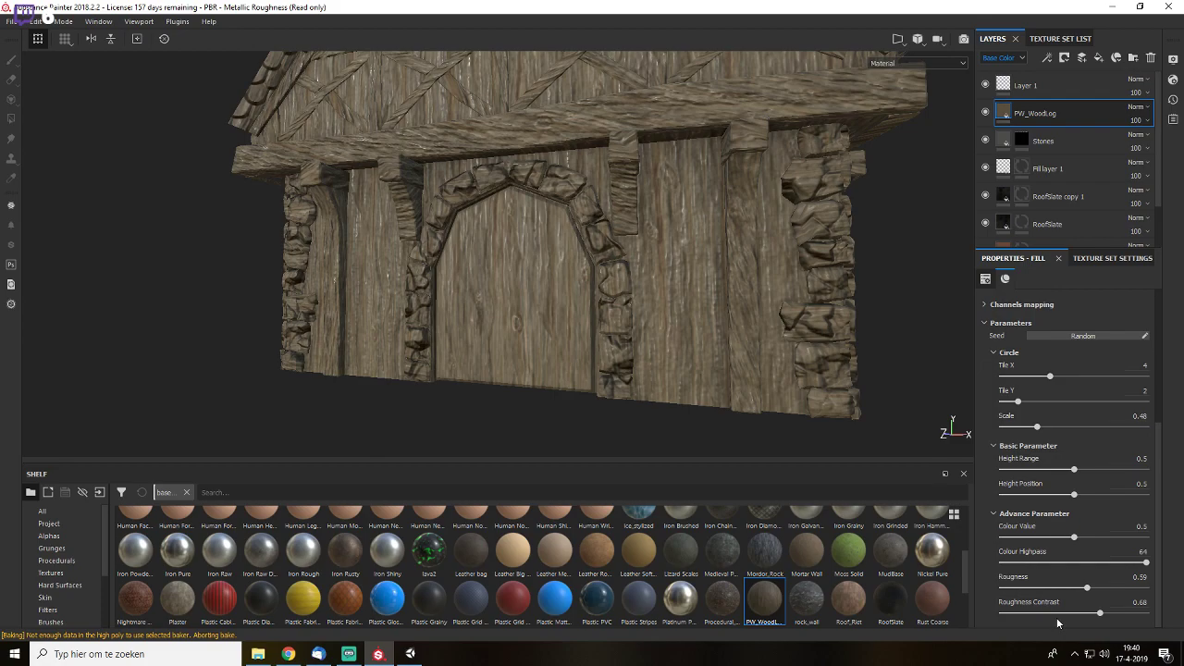
# - Add a black mask to the PW_WoodLog layer and reveal the wood on the front door with UV chunk fill
pyautogui.click(1064, 57)
pyautogui.click(1092, 86)
pyautogui.press('4')
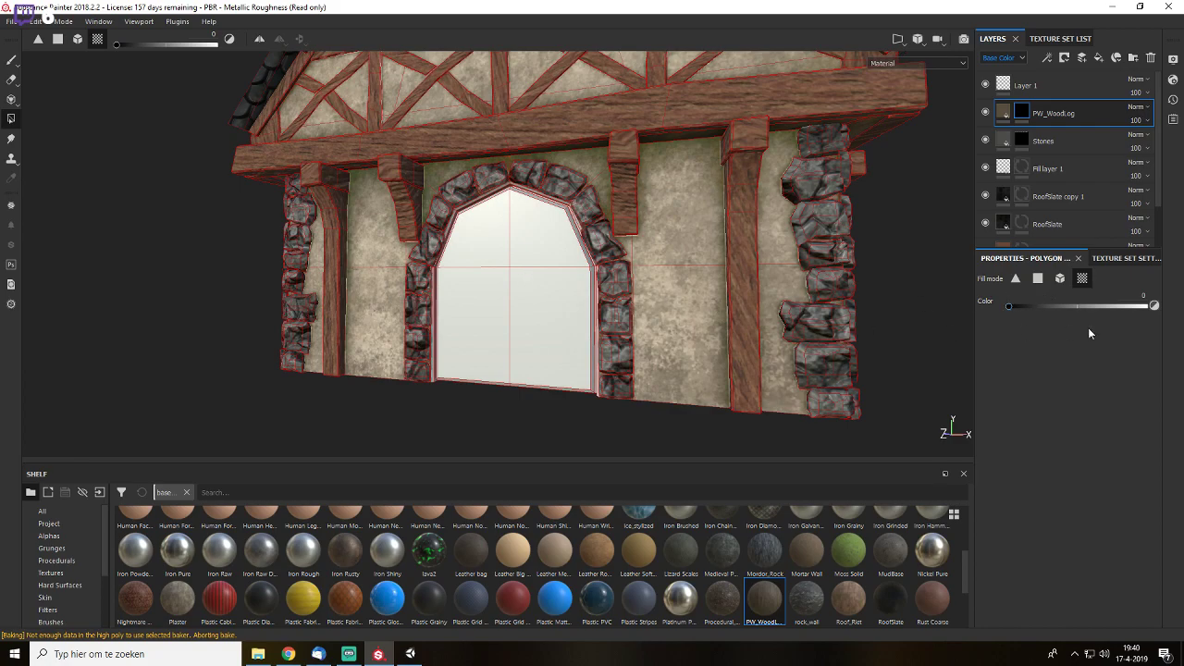
pyautogui.click(515, 305)
pyautogui.scroll(-5, 515, 305)
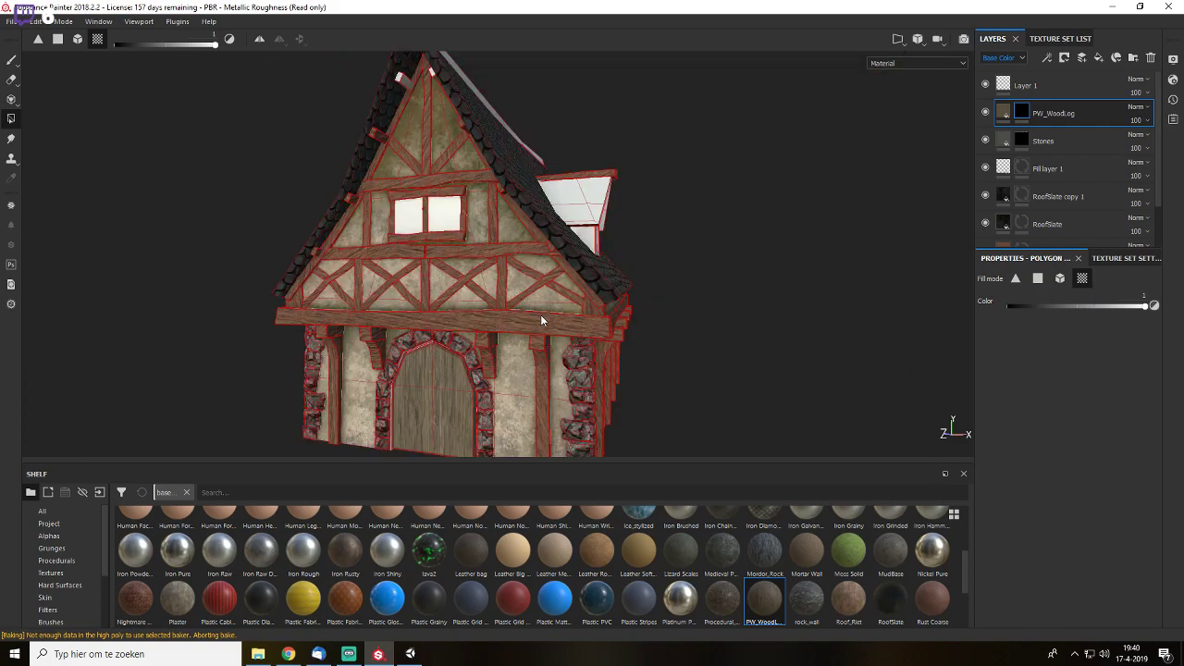
# - Reveal the Tree_Bark_Practice material on the arched frame around the front door in its layer mask
pyautogui.keyDown('alt'); pyautogui.moveTo(543, 320); pyautogui.dragTo(480, 327); pyautogui.keyUp('alt')
pyautogui.keyDown('alt'); pyautogui.moveTo(480, 327); pyautogui.dragTo(555, 293, button='middle'); pyautogui.keyUp('alt')
pyautogui.scroll(5, 555, 292)
pyautogui.scroll(5, 553, 292)
pyautogui.keyDown('alt'); pyautogui.moveTo(496, 294); pyautogui.dragTo(717, 310); pyautogui.keyUp('alt')
pyautogui.scroll(-1, 1089, 185)
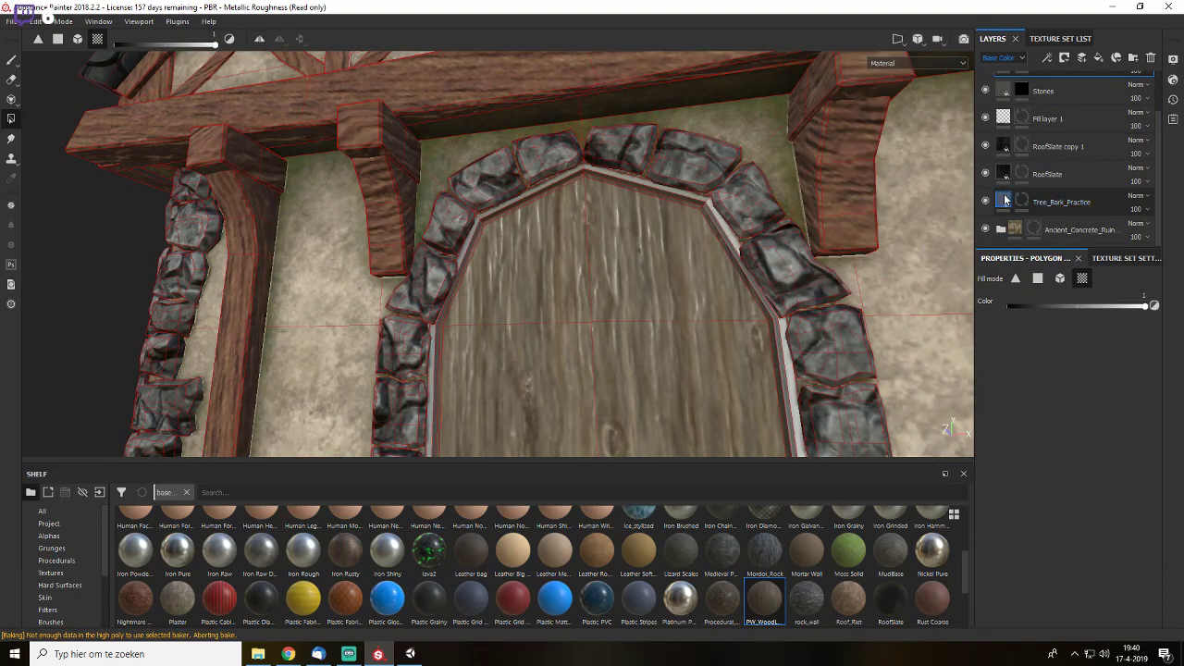
pyautogui.click(1014, 203)
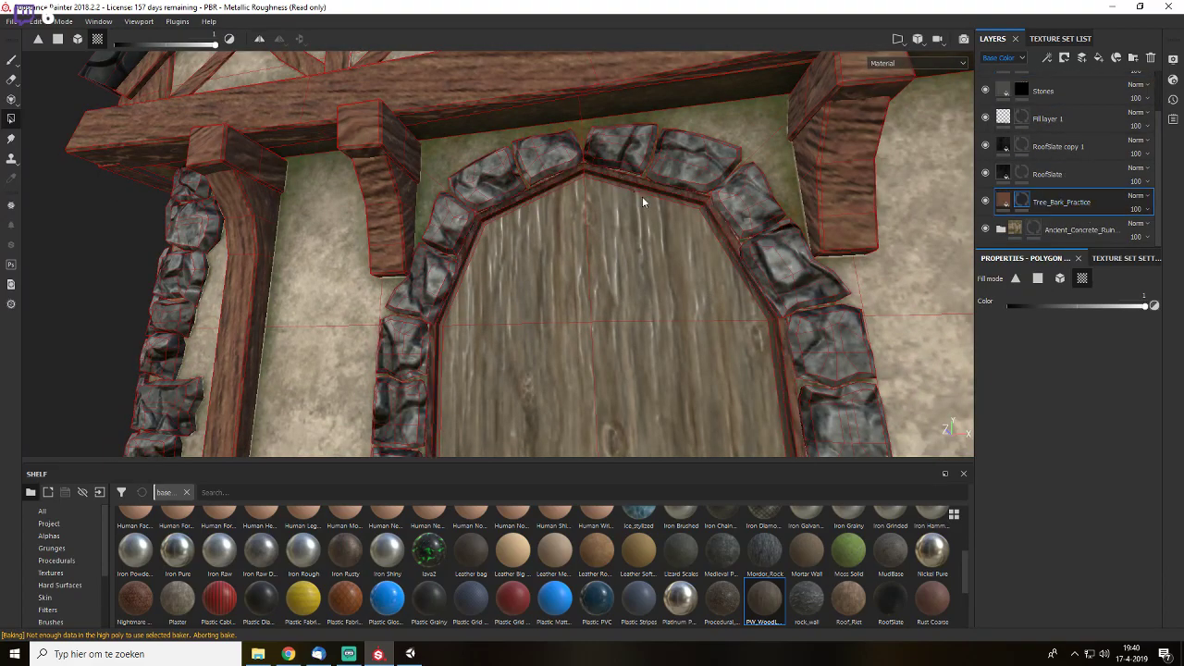
# - Fill the unmasked side faces of the gable's vertical beams with the Tree_Bark_Practice bark
pyautogui.scroll(-3, 703, 229)
pyautogui.keyDown('alt'); pyautogui.moveTo(703, 226); pyautogui.dragTo(490, 315); pyautogui.keyUp('alt')
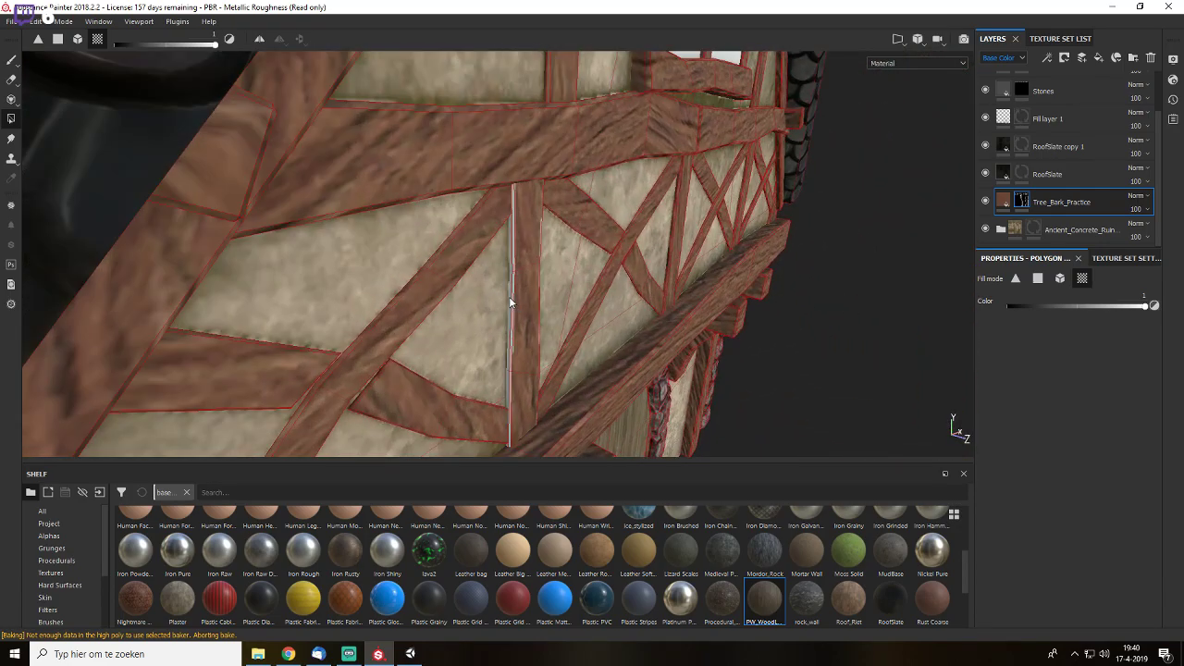
pyautogui.keyDown('alt'); pyautogui.moveTo(587, 304); pyautogui.dragTo(558, 324); pyautogui.keyUp('alt')
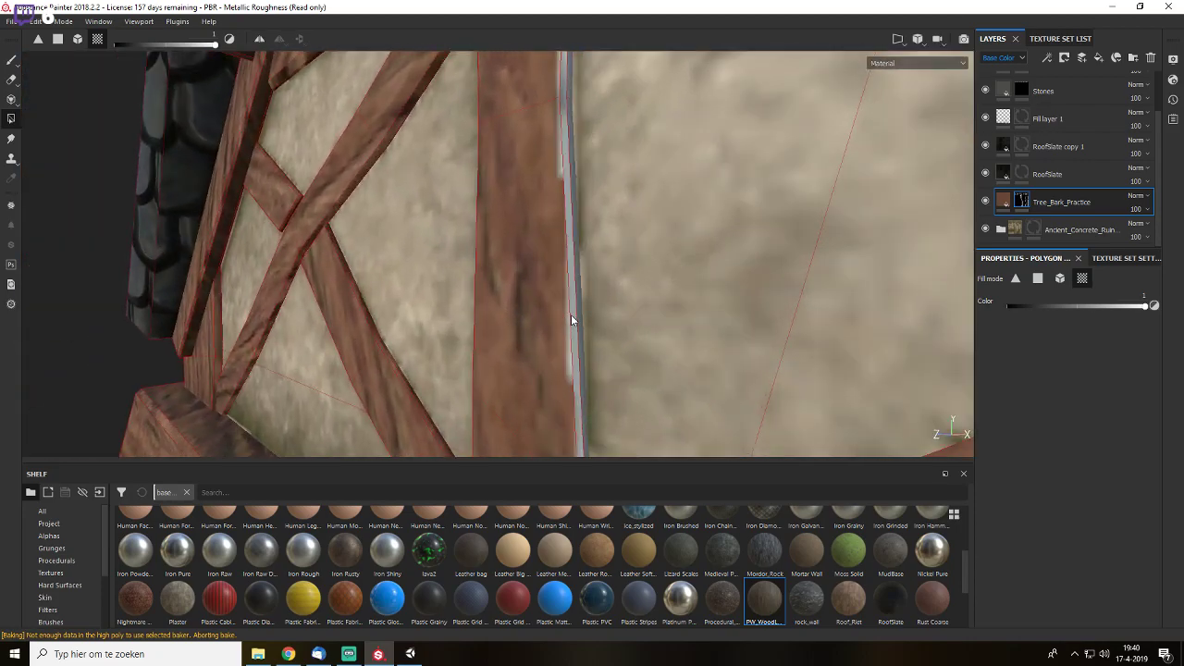
pyautogui.click(571, 317)
pyautogui.click(566, 323)
# - Reveal the Tree_Bark_Practice bark on the ridge beam along the top of the main roof
pyautogui.keyDown('alt'); pyautogui.moveTo(564, 323); pyautogui.dragTo(747, 316); pyautogui.keyUp('alt')
pyautogui.scroll(-7, 583, 301)
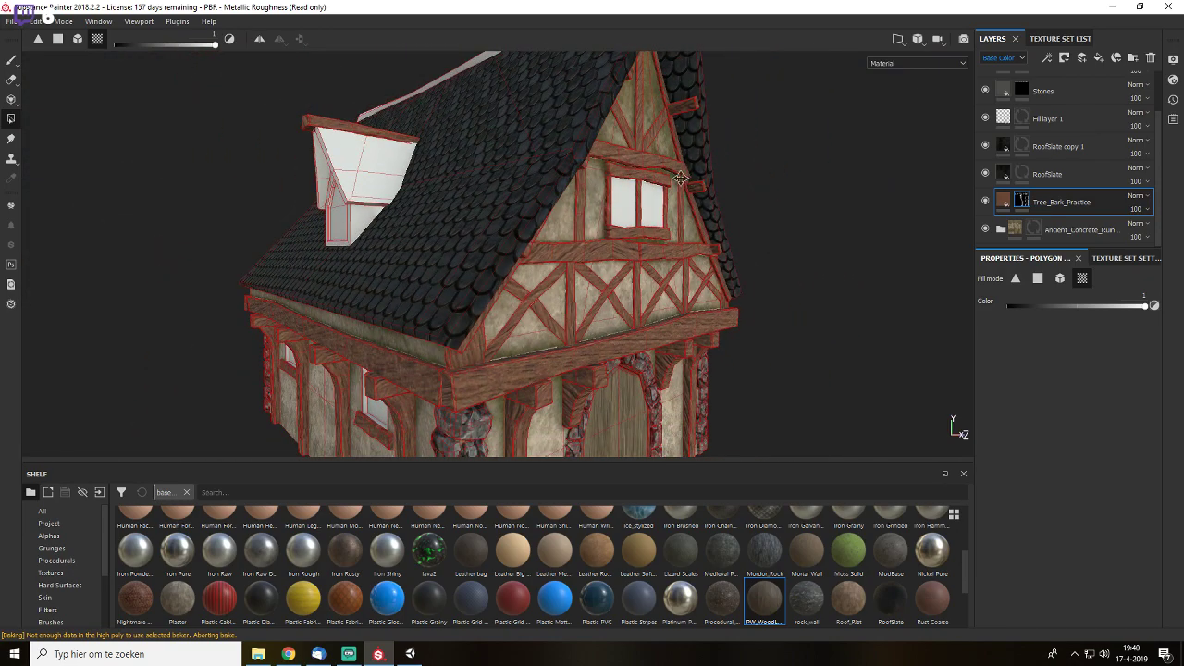
pyautogui.keyDown('alt'); pyautogui.moveTo(680, 177); pyautogui.dragTo(576, 281); pyautogui.keyUp('alt')
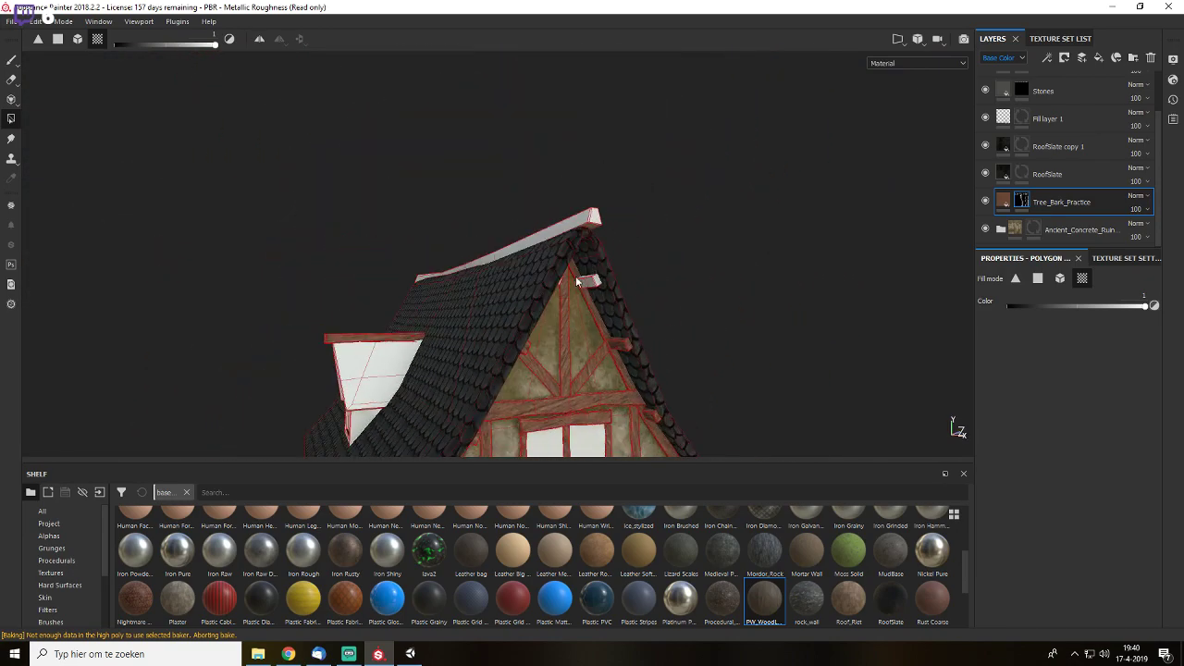
pyautogui.click(566, 225)
# - Hide the polygon wireframe by switching to the Paint tool and examine the textured front facade
pyautogui.click(11, 60)
pyautogui.press('f')
pyautogui.moveTo(739, 299)
pyautogui.keyDown('alt'); pyautogui.mouseDown(button='middle')
pyautogui.moveTo(626, 278)
pyautogui.moveTo(600, 224)
pyautogui.mouseUp(button='middle'); pyautogui.keyUp('alt')
pyautogui.moveTo(600, 225)
pyautogui.keyDown('alt'); pyautogui.mouseDown()
pyautogui.moveTo(583, 219)
pyautogui.moveTo(544, 243)
pyautogui.mouseUp(); pyautogui.keyUp('alt')
pyautogui.scroll(3, 542, 245)
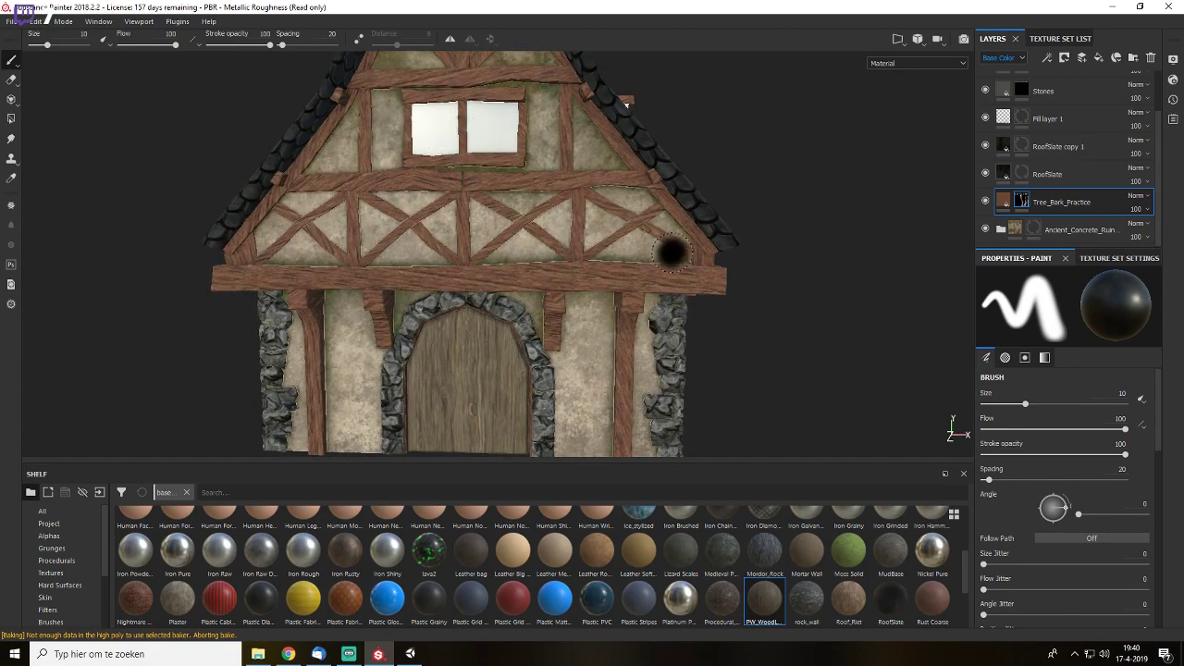
pyautogui.keyDown('alt'); pyautogui.moveTo(633, 209); pyautogui.dragTo(754, 256); pyautogui.keyUp('alt')
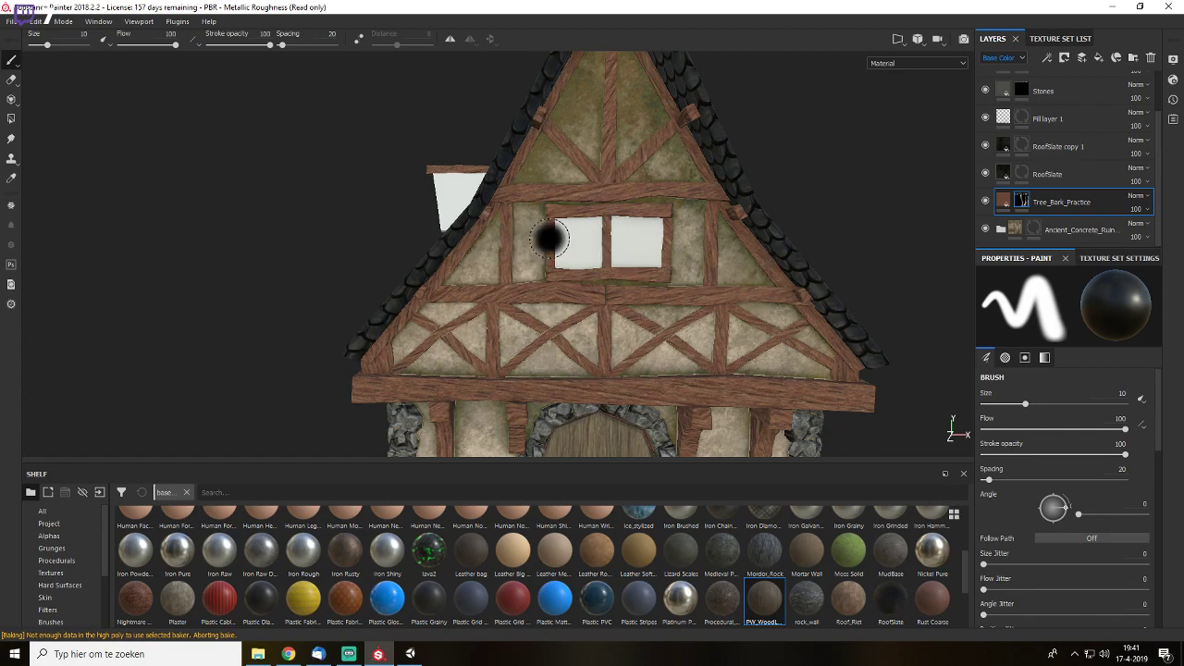
pyautogui.keyDown('alt'); pyautogui.moveTo(576, 229); pyautogui.dragTo(641, 260, button='right'); pyautogui.keyUp('alt')
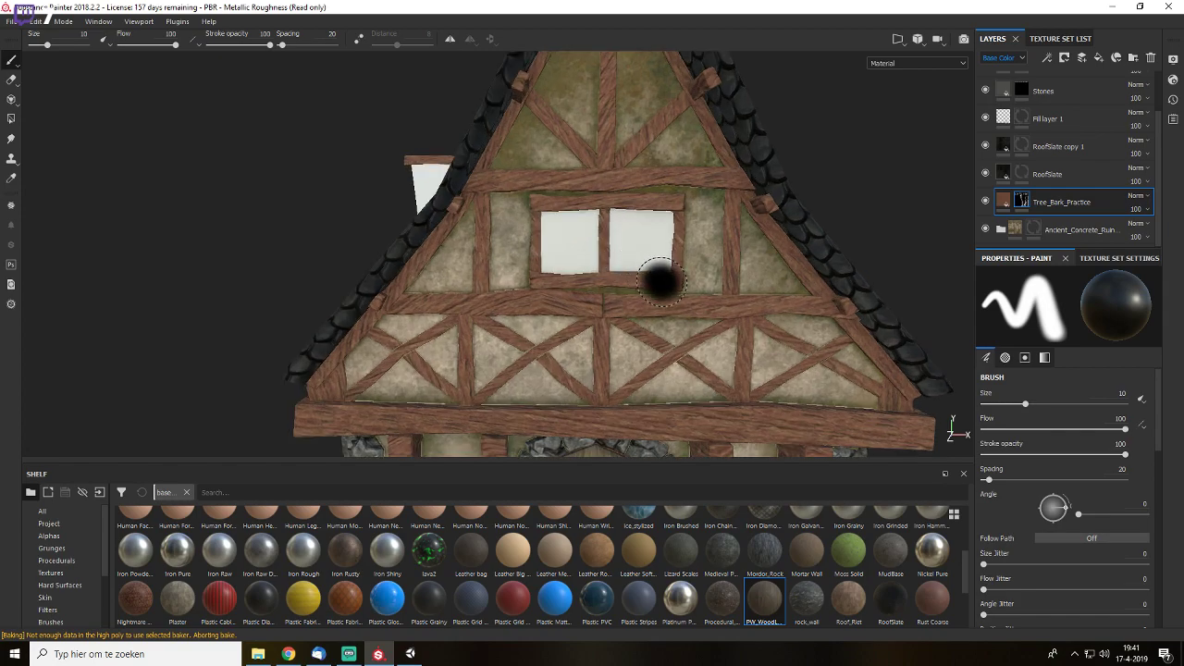
pyautogui.moveTo(680, 317)
pyautogui.keyDown('alt'); pyautogui.mouseDown(button='right')
pyautogui.moveTo(693, 349)
pyautogui.moveTo(674, 304)
pyautogui.moveTo(719, 245)
pyautogui.mouseUp(button='right'); pyautogui.keyUp('alt')
pyautogui.scroll(-10, 656, 277)
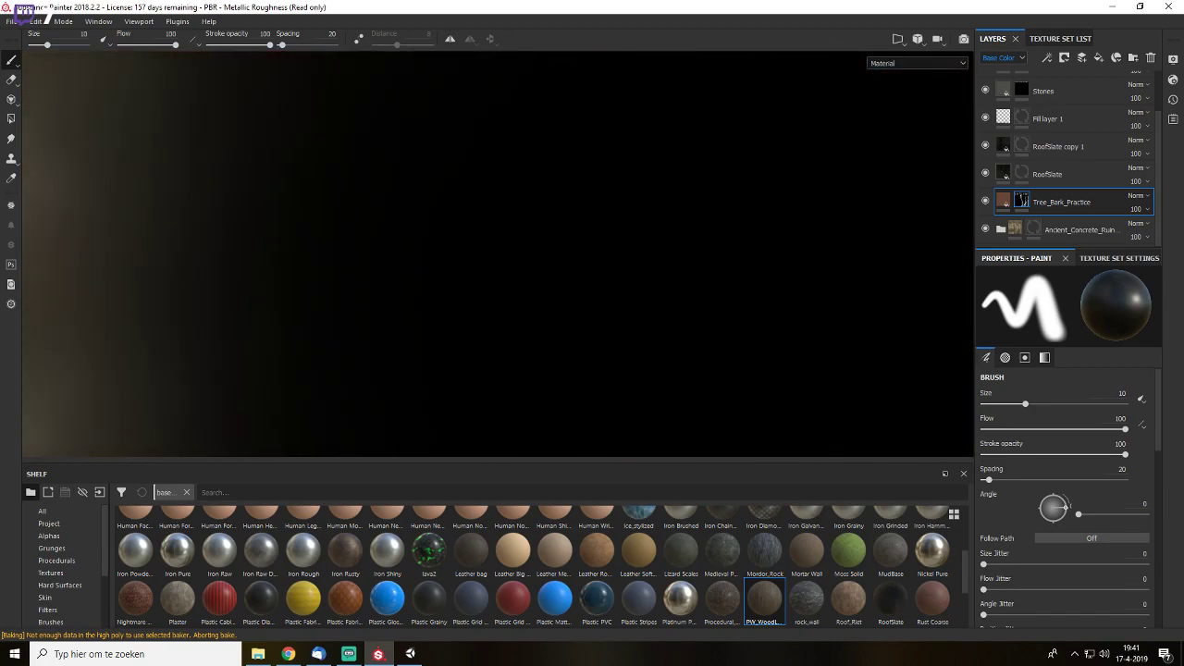
pyautogui.scroll(5, 648, 211)
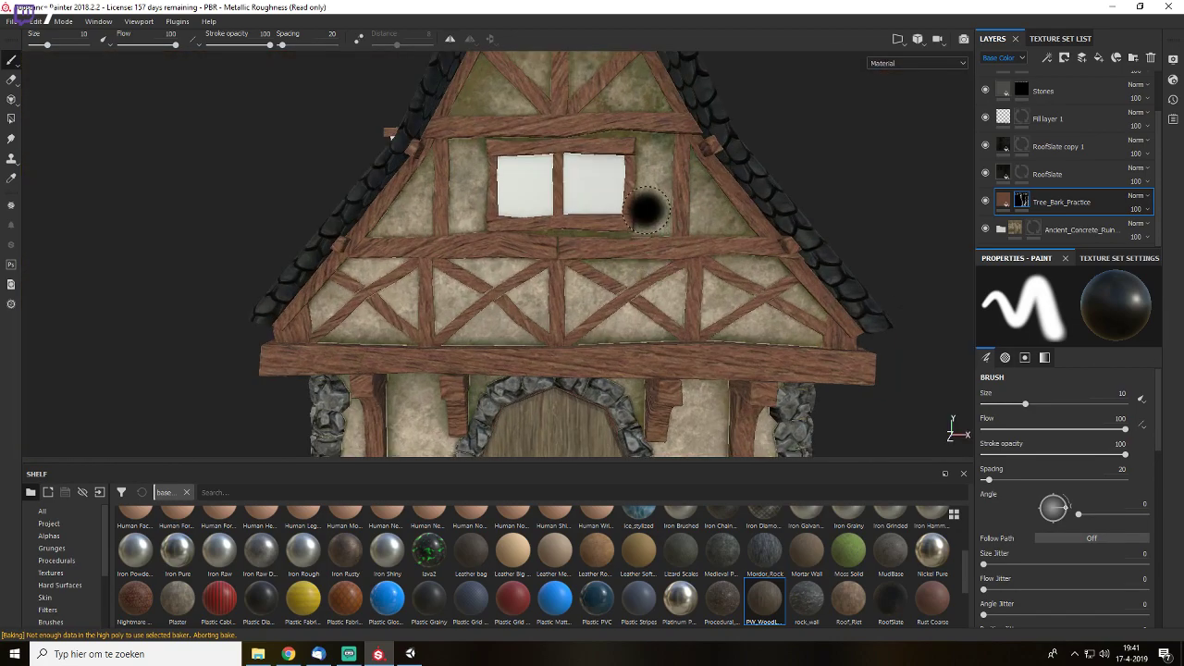
pyautogui.scroll(2, 1046, 174)
# - Add a fill layer above PW_WoodLog with its height and normal channels disabled, and give it a black mask
pyautogui.click(1059, 115)
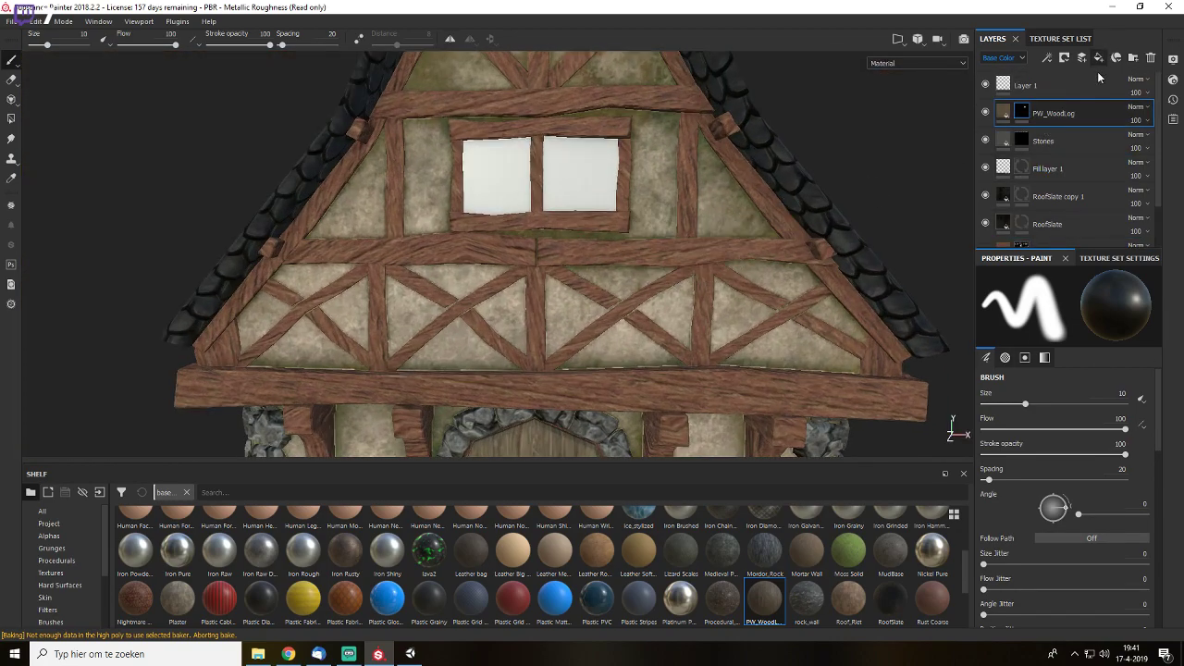
pyautogui.click(1098, 57)
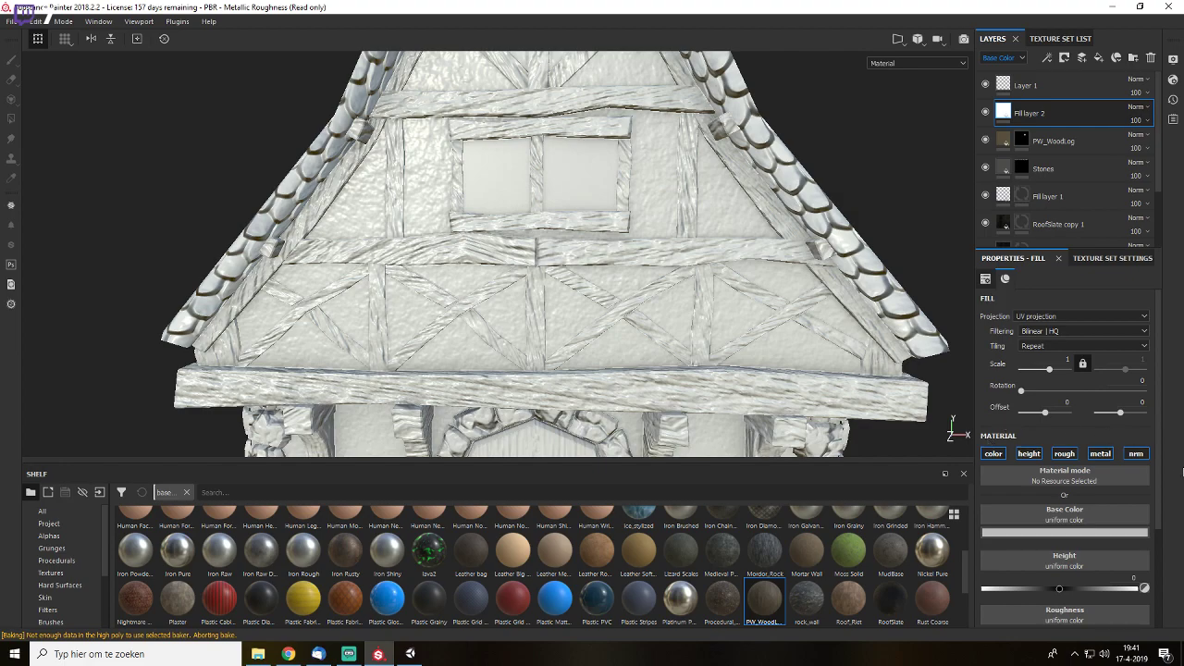
pyautogui.click(1029, 453)
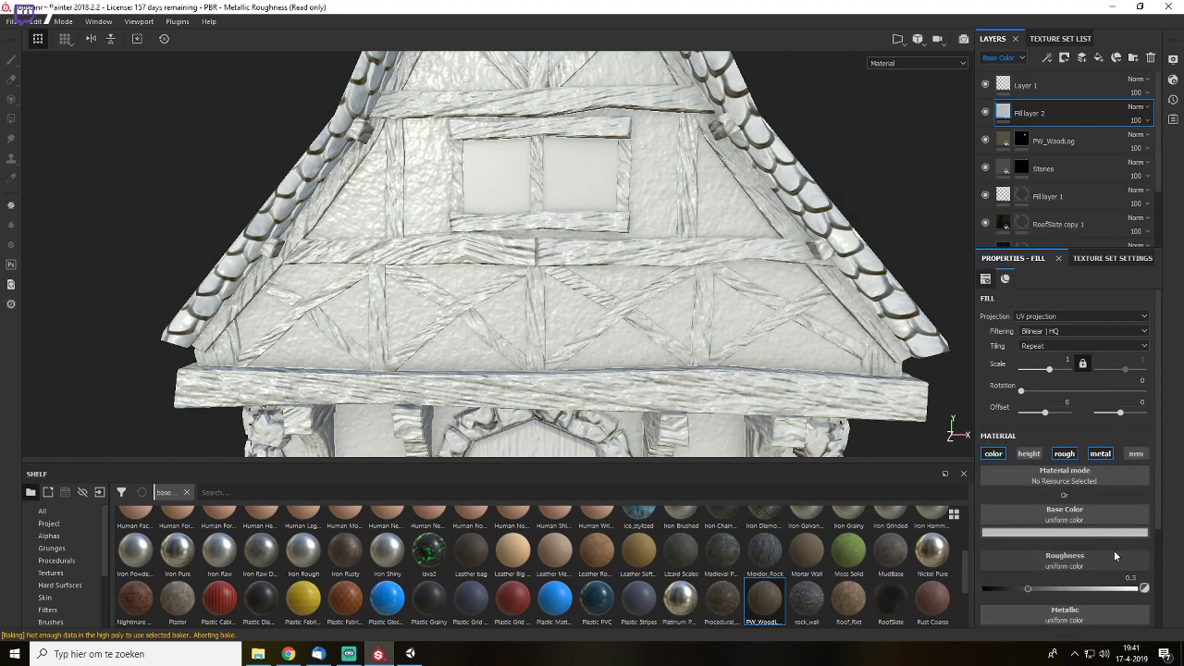
pyautogui.click(1064, 57)
pyautogui.click(1076, 86)
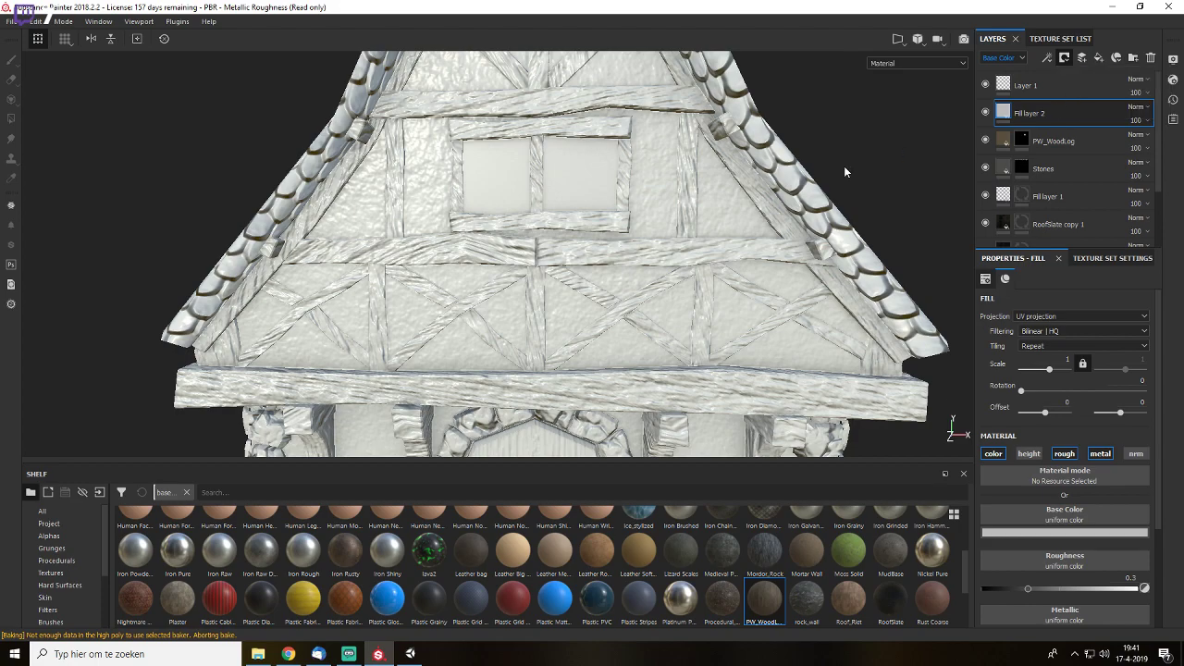
# - Reveal Fill layer 2 on the window panes of the front gable, side walls and dormers with UV chunk polygon fill
pyautogui.click(11, 118)
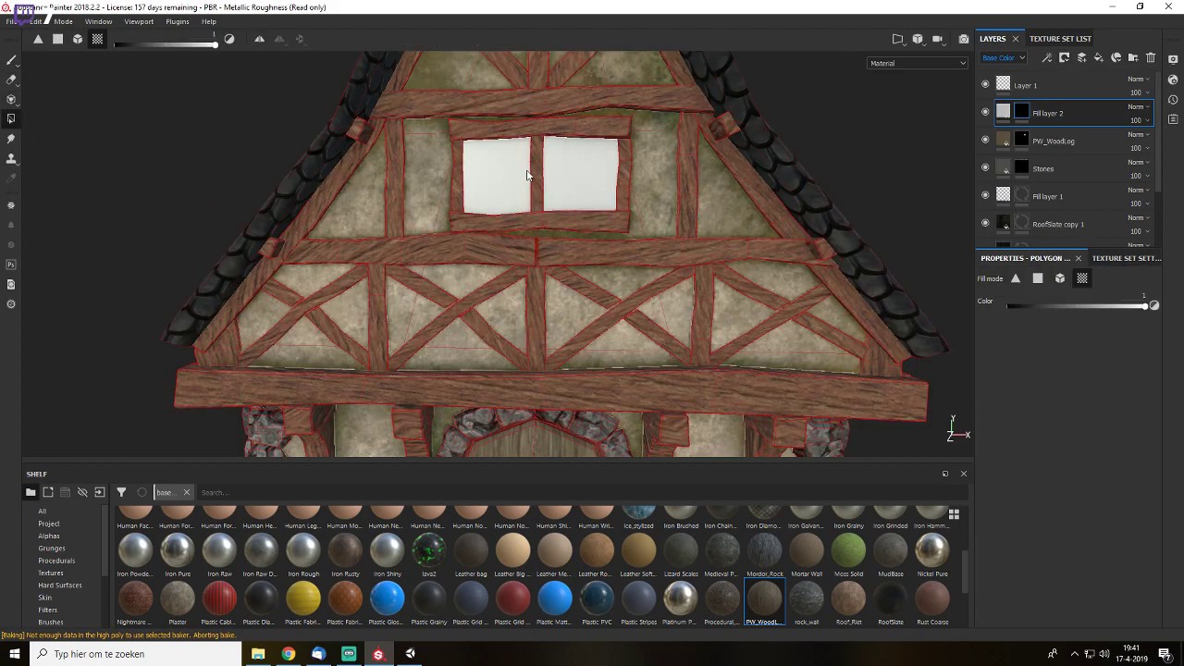
pyautogui.keyDown('alt'); pyautogui.moveTo(810, 316); pyautogui.dragTo(593, 222); pyautogui.keyUp('alt')
pyautogui.scroll(-4, 750, 325)
pyautogui.scroll(3, 488, 262)
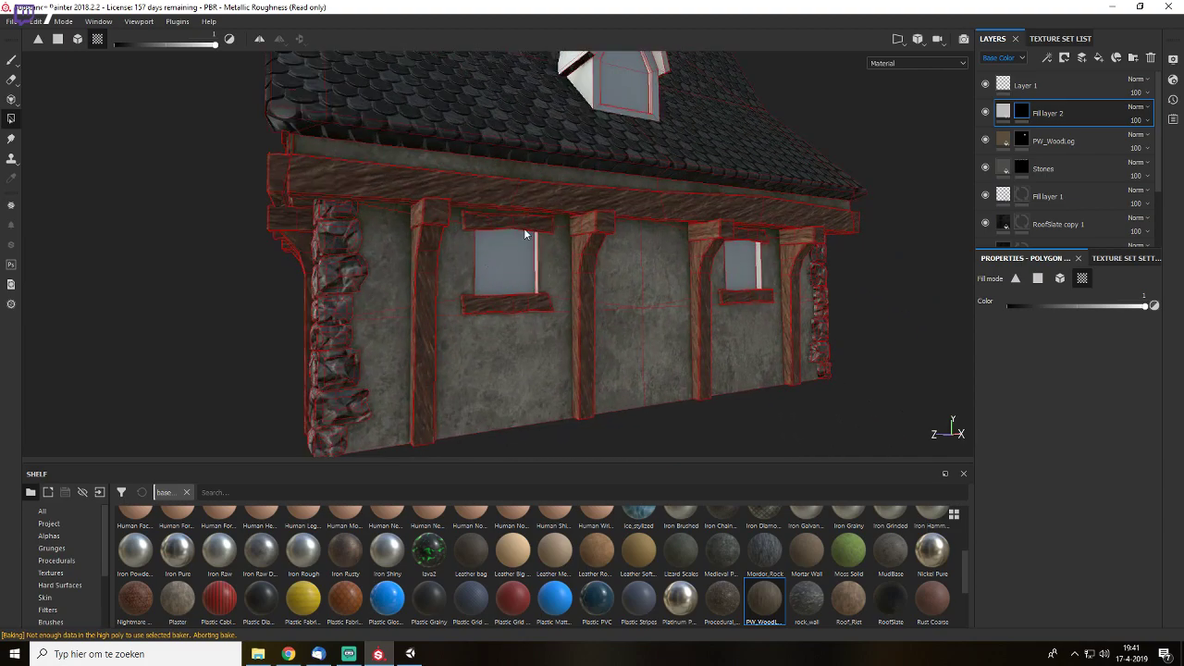
pyautogui.scroll(-3, 849, 309)
pyautogui.keyDown('alt'); pyautogui.moveTo(849, 312); pyautogui.dragTo(482, 298); pyautogui.keyUp('alt')
pyautogui.scroll(-3, 840, 334)
pyautogui.keyDown('alt'); pyautogui.moveTo(840, 333); pyautogui.dragTo(647, 330); pyautogui.keyUp('alt')
pyautogui.scroll(3, 869, 353)
pyautogui.keyDown('alt'); pyautogui.moveTo(870, 352); pyautogui.dragTo(616, 341); pyautogui.keyUp('alt')
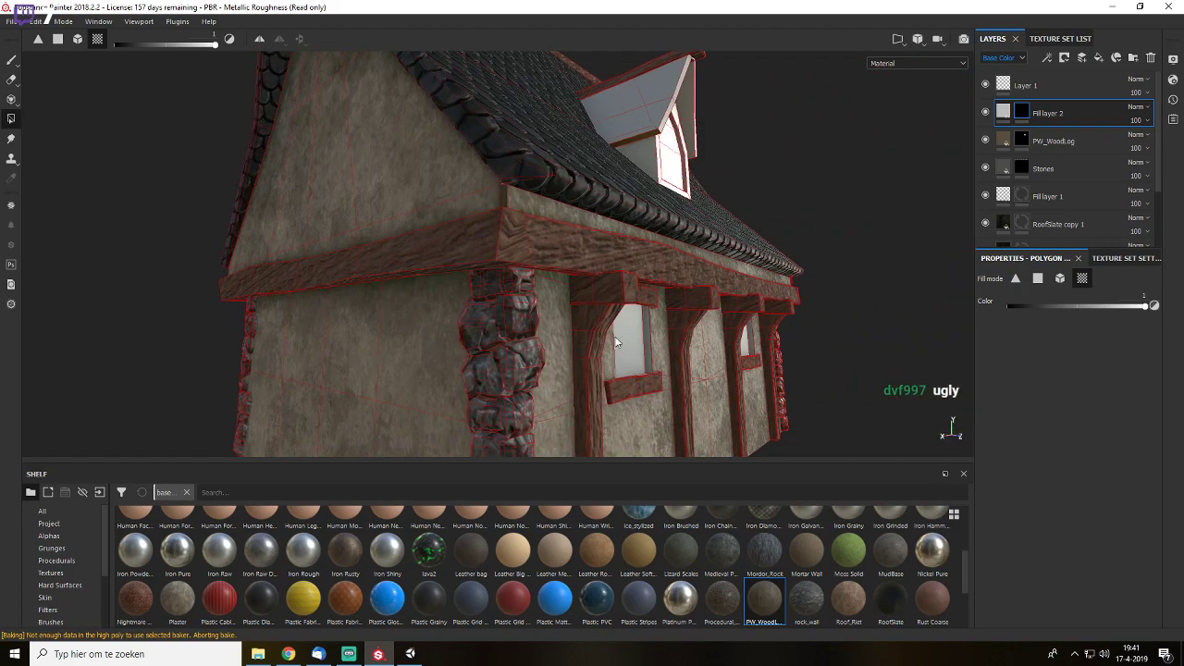
pyautogui.keyDown('alt'); pyautogui.moveTo(929, 350); pyautogui.dragTo(670, 369); pyautogui.keyUp('alt')
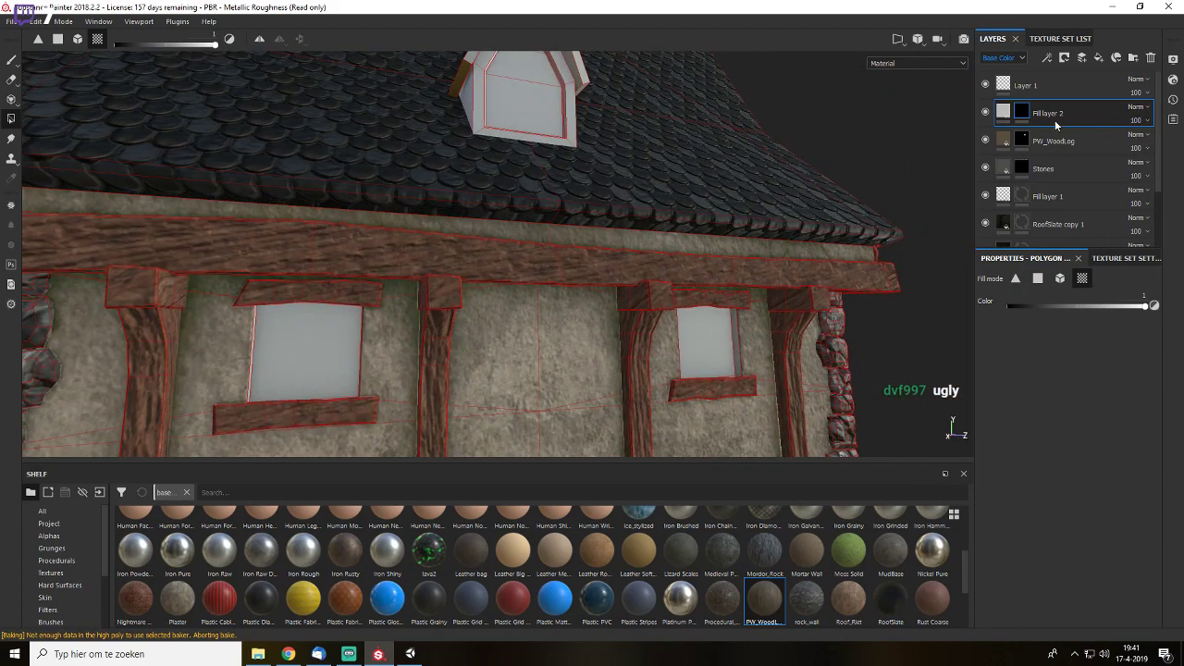
# - Set the base color of Fill layer 2 to black for the window glass
pyautogui.click(1007, 111)
pyautogui.click(1080, 534)
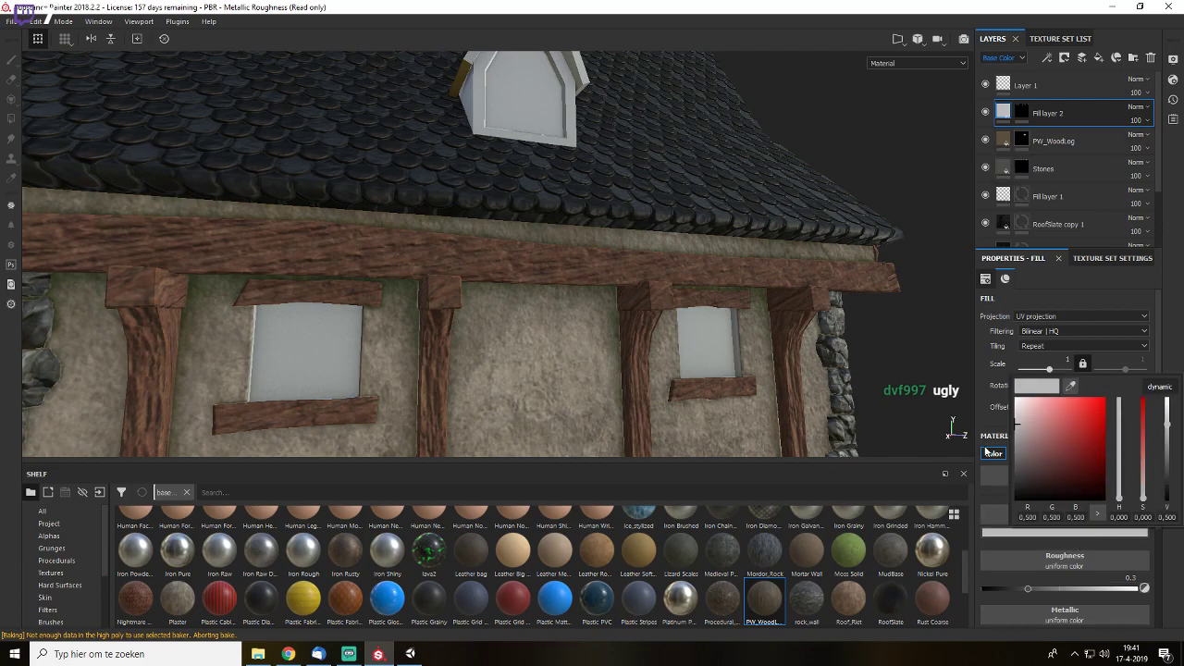
pyautogui.moveTo(1071, 444); pyautogui.dragTo(910, 562)
# - Lower the roughness of Fill layer 2 to 0.0393 and rotate the environment lighting to check the glass reflections
pyautogui.scroll(-5, 792, 293)
pyautogui.keyDown('alt'); pyautogui.moveTo(792, 294); pyautogui.dragTo(610, 287); pyautogui.keyUp('alt')
pyautogui.scroll(5, 719, 303)
pyautogui.keyDown('alt'); pyautogui.moveTo(611, 286); pyautogui.dragTo(750, 320, button='middle'); pyautogui.keyUp('alt')
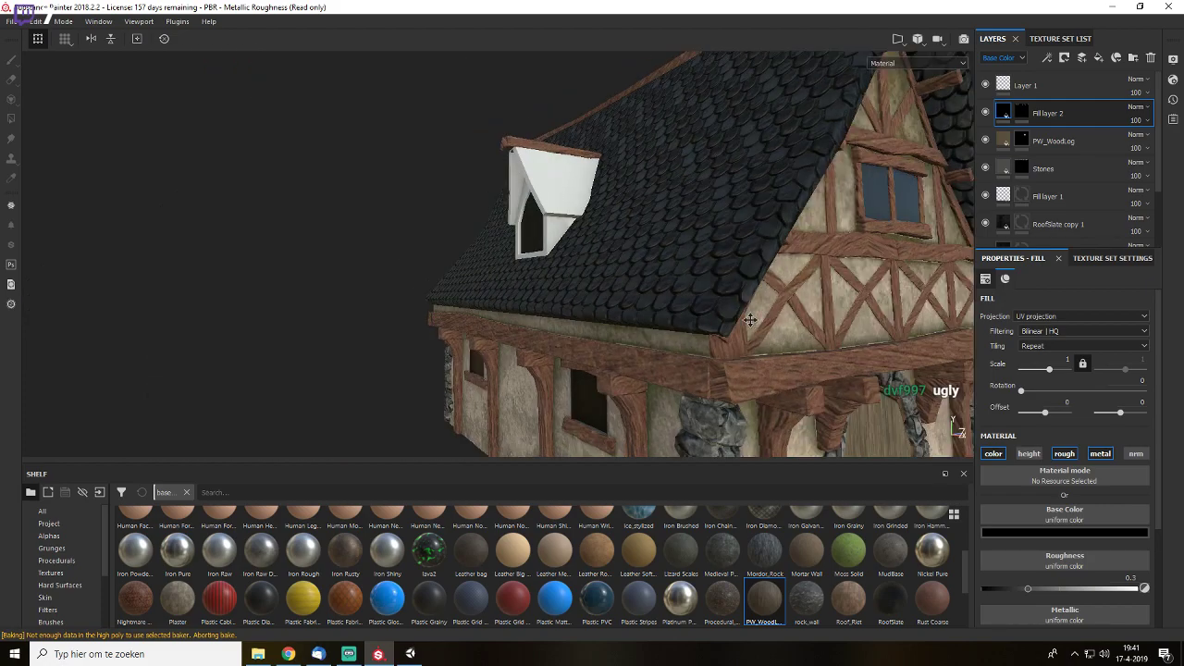
pyautogui.keyDown('alt'); pyautogui.moveTo(750, 320); pyautogui.dragTo(728, 342); pyautogui.keyUp('alt')
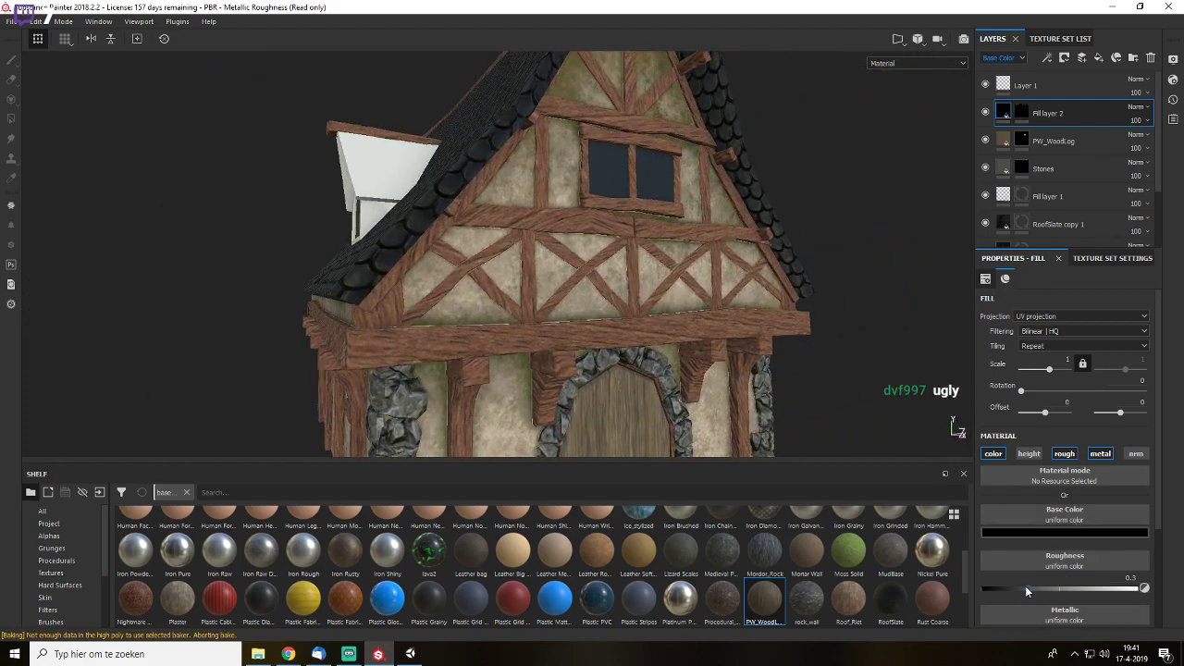
pyautogui.moveTo(1026, 586); pyautogui.dragTo(987, 587)
pyautogui.keyDown('alt'); pyautogui.moveTo(745, 308); pyautogui.dragTo(632, 346); pyautogui.keyUp('alt')
pyautogui.moveTo(984, 589); pyautogui.dragTo(994, 589)
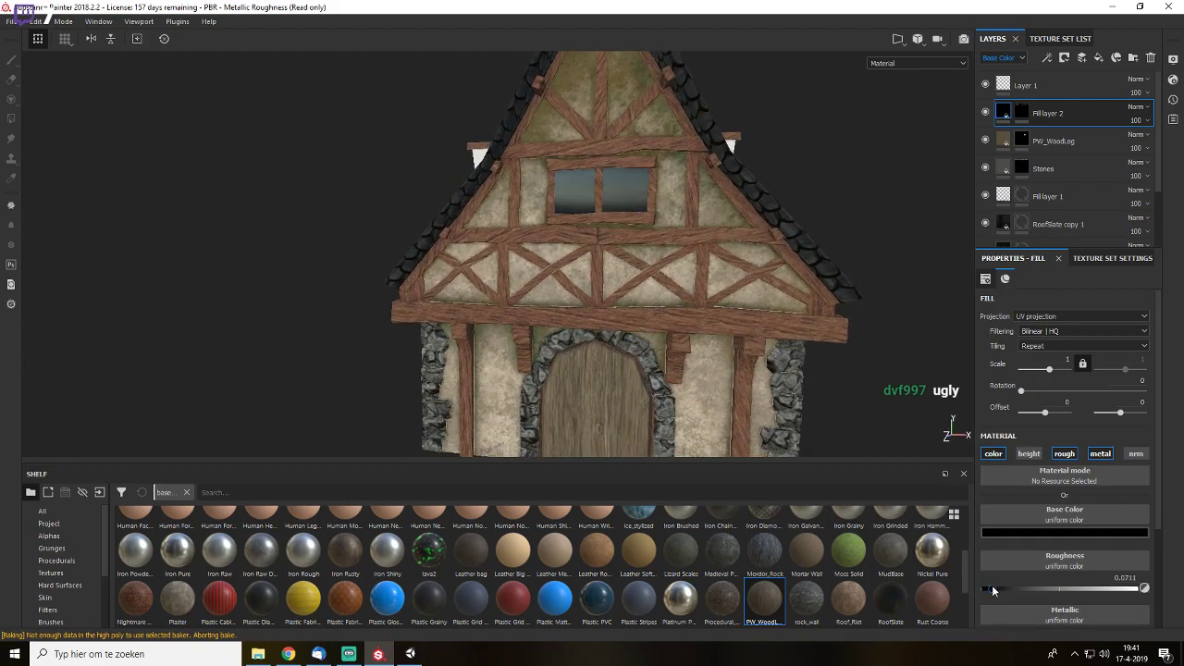
pyautogui.moveTo(744, 281)
pyautogui.keyDown('shift'); pyautogui.mouseDown(button='right')
pyautogui.moveTo(799, 278)
pyautogui.moveTo(762, 276)
pyautogui.moveTo(756, 265)
pyautogui.mouseUp(button='right'); pyautogui.keyUp('shift')
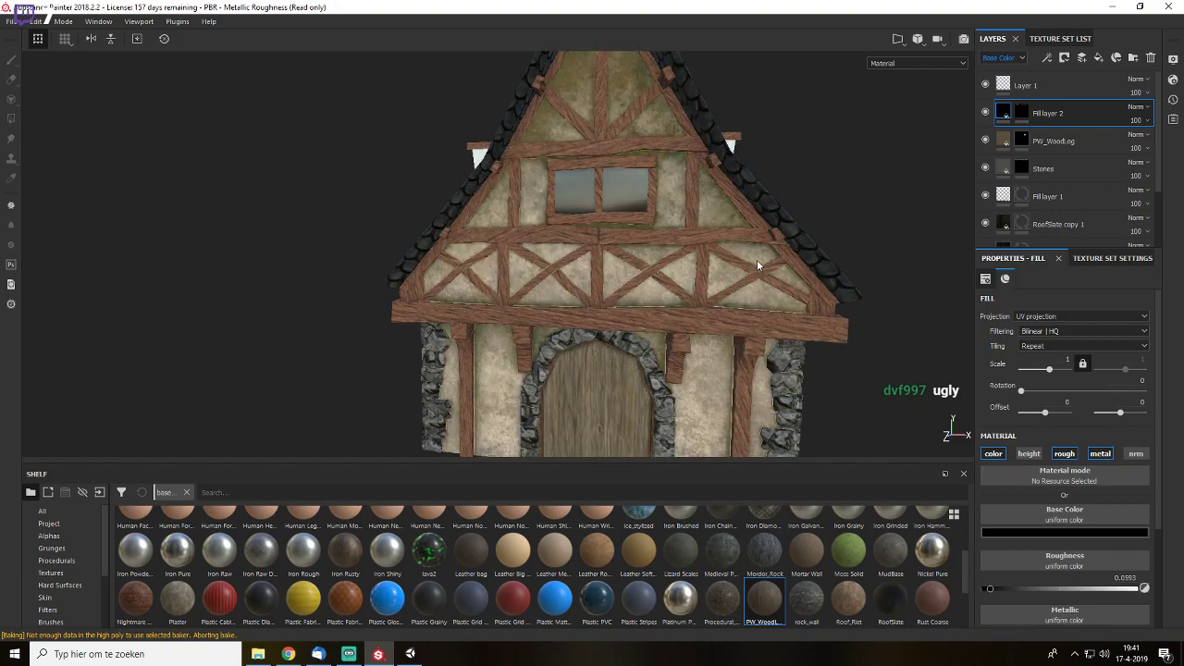
# - Select the Tree_Bark_Practice layer's mask and activate polygon fill for it
pyautogui.keyDown('alt'); pyautogui.moveTo(756, 265); pyautogui.dragTo(491, 281); pyautogui.keyUp('alt')
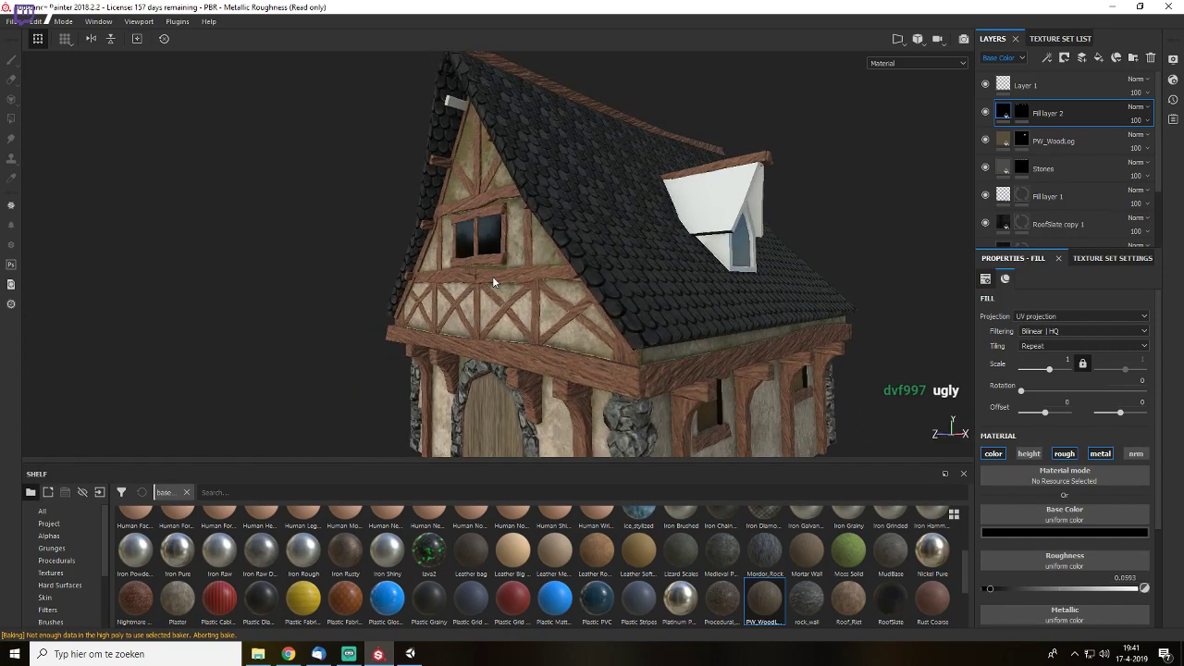
pyautogui.keyDown('alt'); pyautogui.moveTo(492, 281); pyautogui.dragTo(717, 242); pyautogui.keyUp('alt')
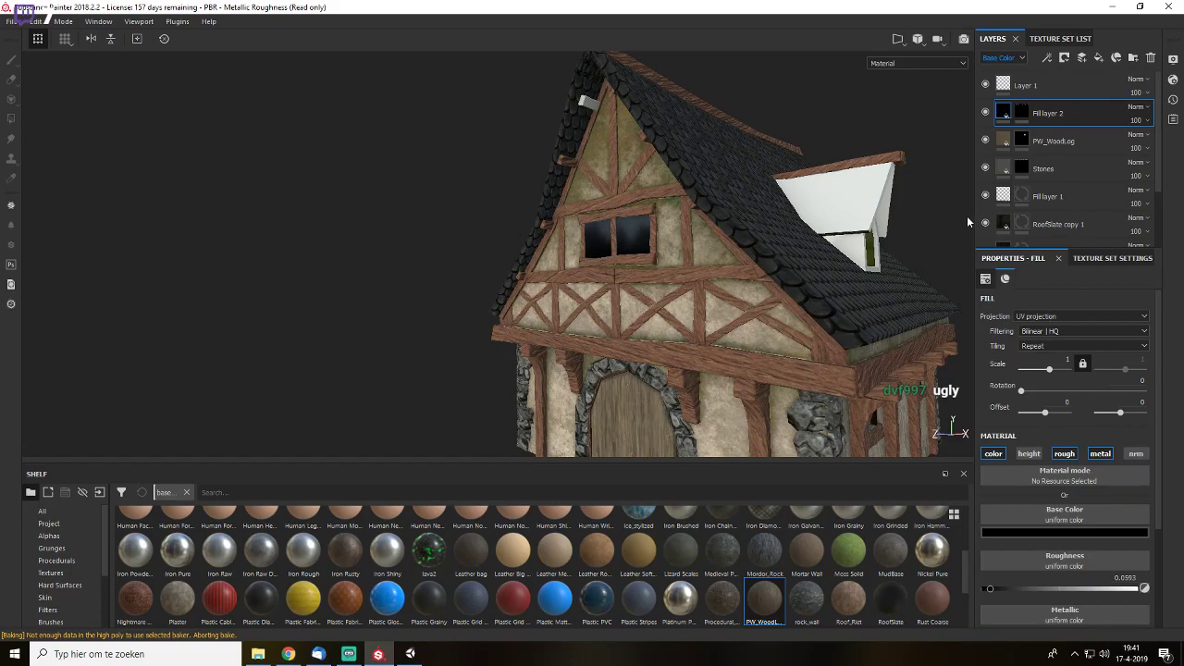
pyautogui.scroll(-3, 1052, 222)
pyautogui.click(1020, 200)
pyautogui.press('4')
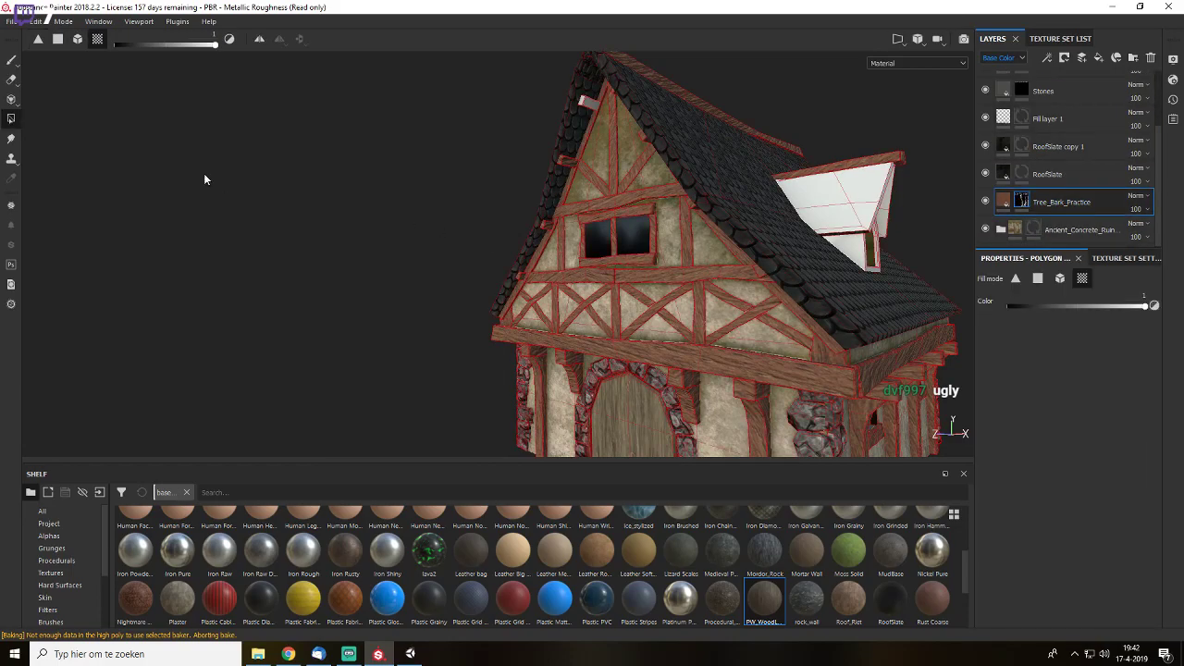
# - Reveal the Ancient_Concrete material on the walls of the first roof dormer by polygon-filling its folder mask
pyautogui.keyDown('alt'); pyautogui.moveTo(591, 106); pyautogui.dragTo(519, 222); pyautogui.keyUp('alt')
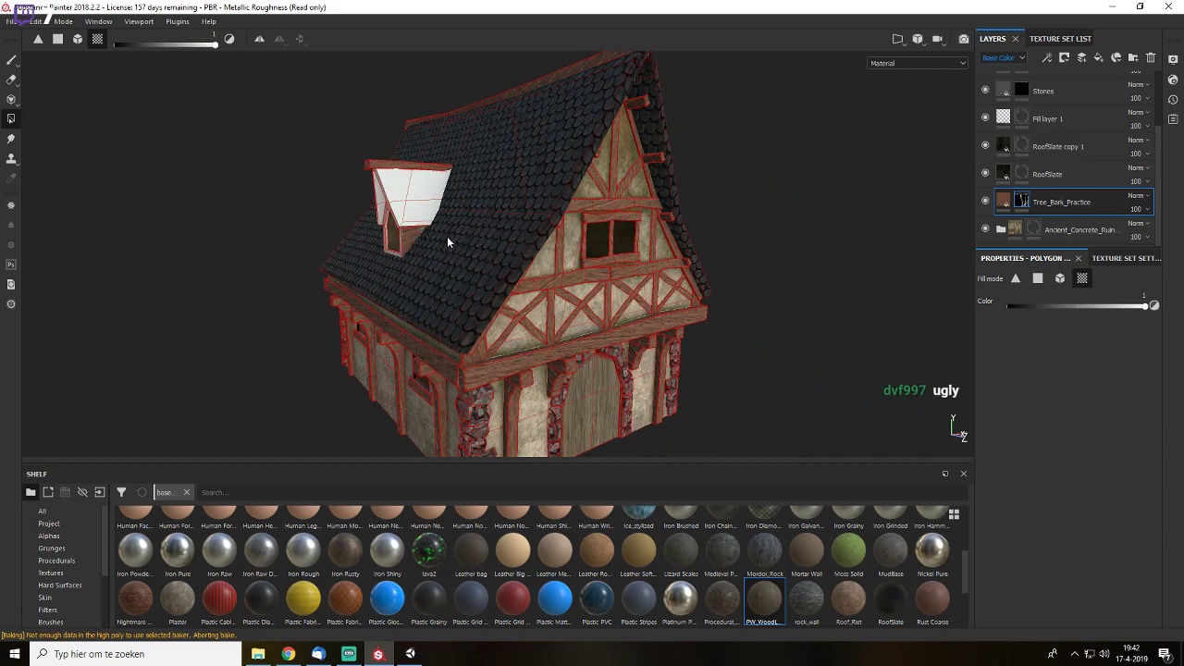
pyautogui.click(1016, 229)
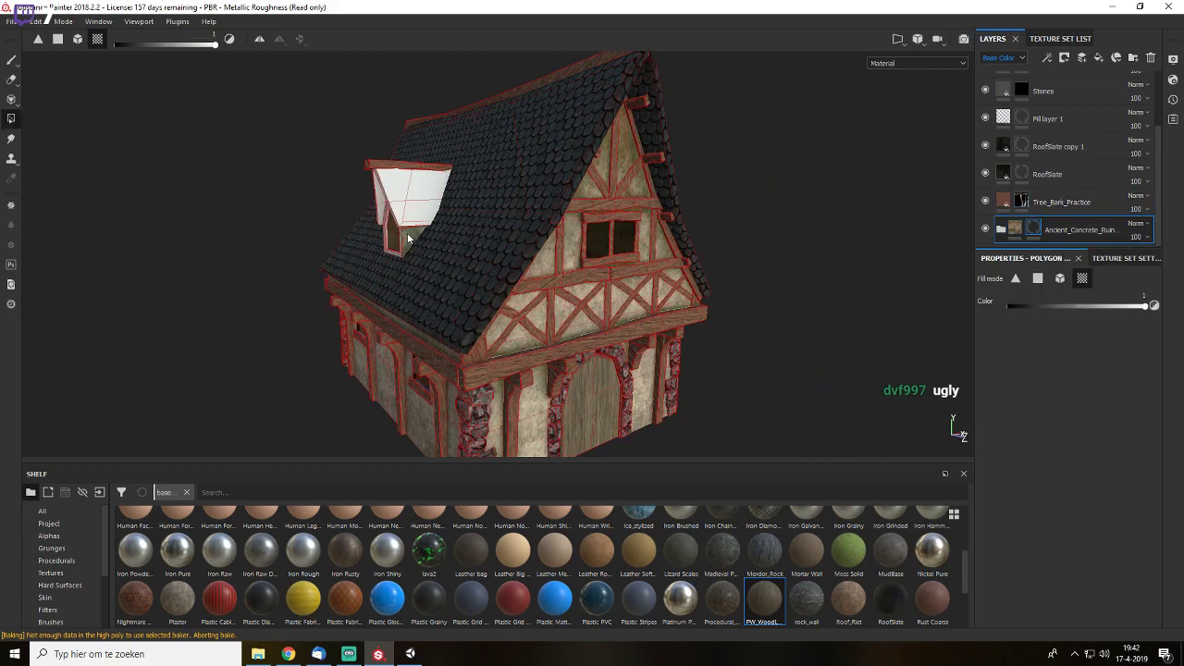
pyautogui.keyDown('alt'); pyautogui.moveTo(310, 238); pyautogui.dragTo(413, 251); pyautogui.keyUp('alt')
pyautogui.keyDown('alt'); pyautogui.moveTo(413, 251); pyautogui.dragTo(631, 291, button='middle'); pyautogui.keyUp('alt')
pyautogui.scroll(6, 631, 291)
pyautogui.click(624, 265)
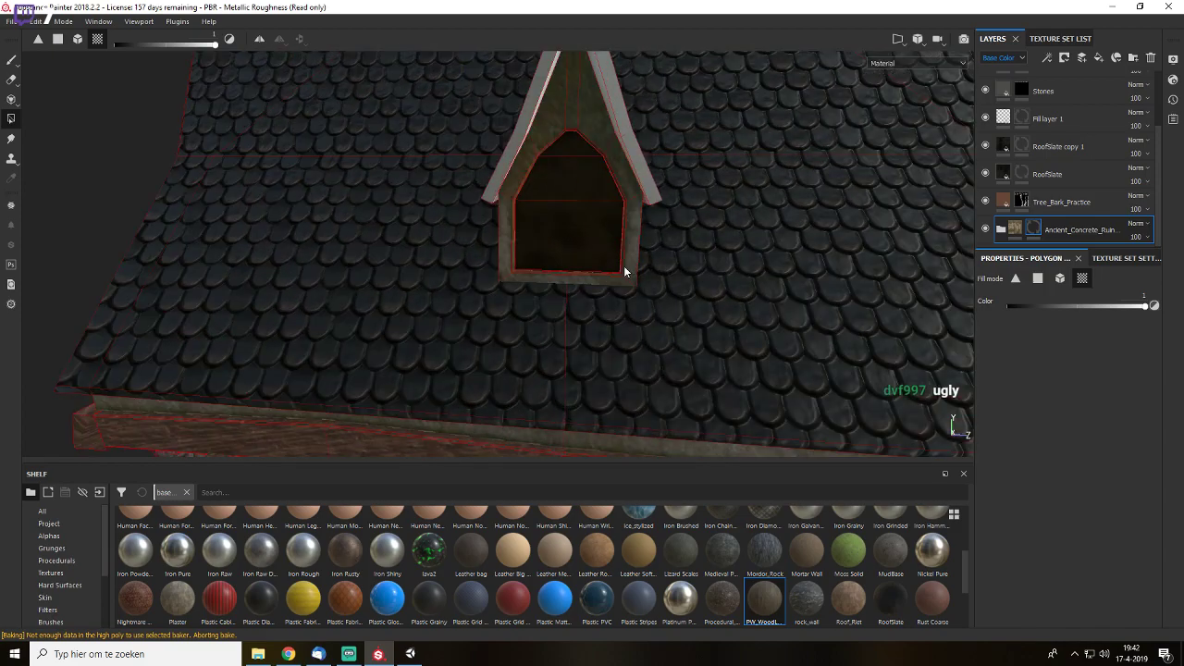
# - Polygon-fill the Ancient_Concrete folder mask on the front frame and side walls of the dormer on the opposite roof side
pyautogui.keyDown('alt'); pyautogui.moveTo(553, 213); pyautogui.dragTo(647, 231); pyautogui.keyUp('alt')
pyautogui.keyDown('alt'); pyautogui.moveTo(514, 239); pyautogui.dragTo(442, 240, button='right'); pyautogui.keyUp('alt')
pyautogui.keyDown('alt'); pyautogui.moveTo(208, 244); pyautogui.dragTo(811, 277); pyautogui.keyUp('alt')
pyautogui.keyDown('alt'); pyautogui.moveTo(423, 259); pyautogui.dragTo(598, 264); pyautogui.keyUp('alt')
pyautogui.keyDown('alt'); pyautogui.moveTo(597, 264); pyautogui.dragTo(741, 237, button='right'); pyautogui.keyUp('alt')
pyautogui.click(747, 202)
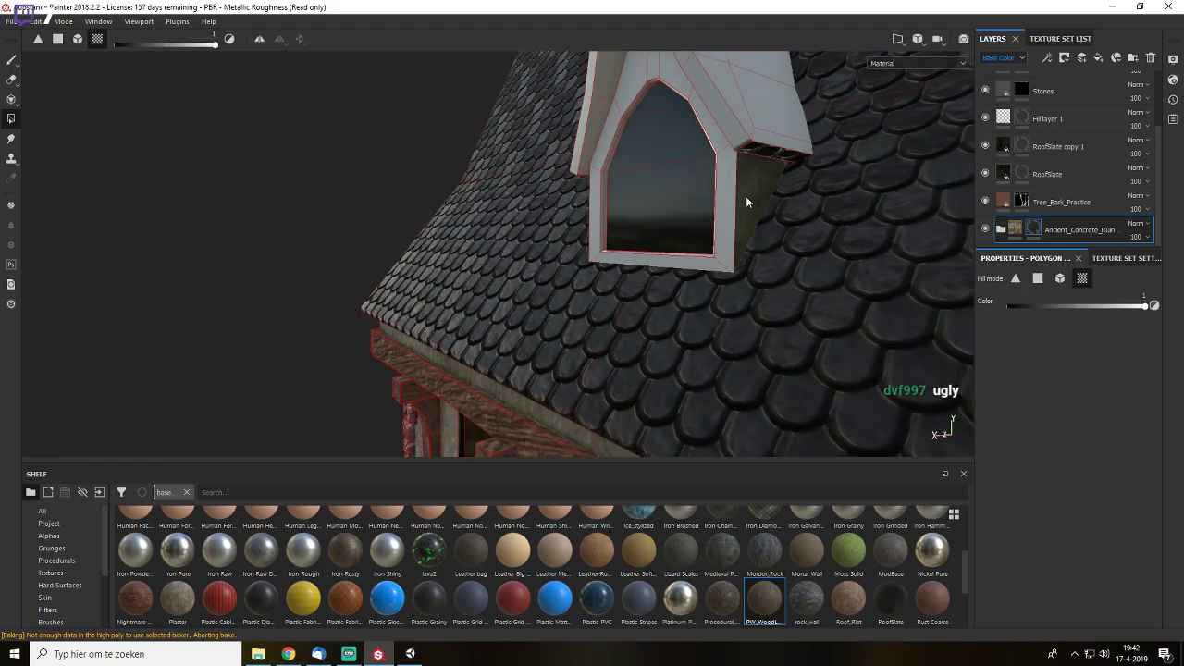
pyautogui.click(713, 265)
pyautogui.keyDown('alt'); pyautogui.moveTo(509, 198); pyautogui.dragTo(689, 214); pyautogui.keyUp('alt')
pyautogui.click(580, 205)
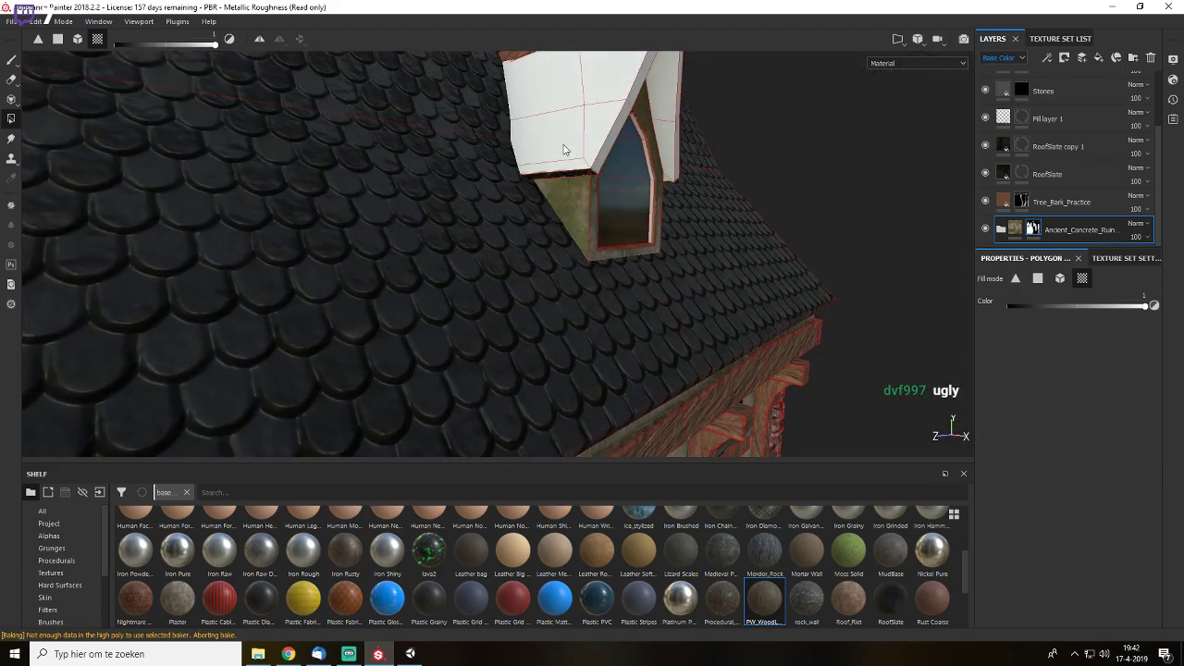
pyautogui.press('f')
pyautogui.keyDown('alt'); pyautogui.moveTo(543, 323); pyautogui.dragTo(762, 265); pyautogui.keyUp('alt')
pyautogui.click(12, 60)
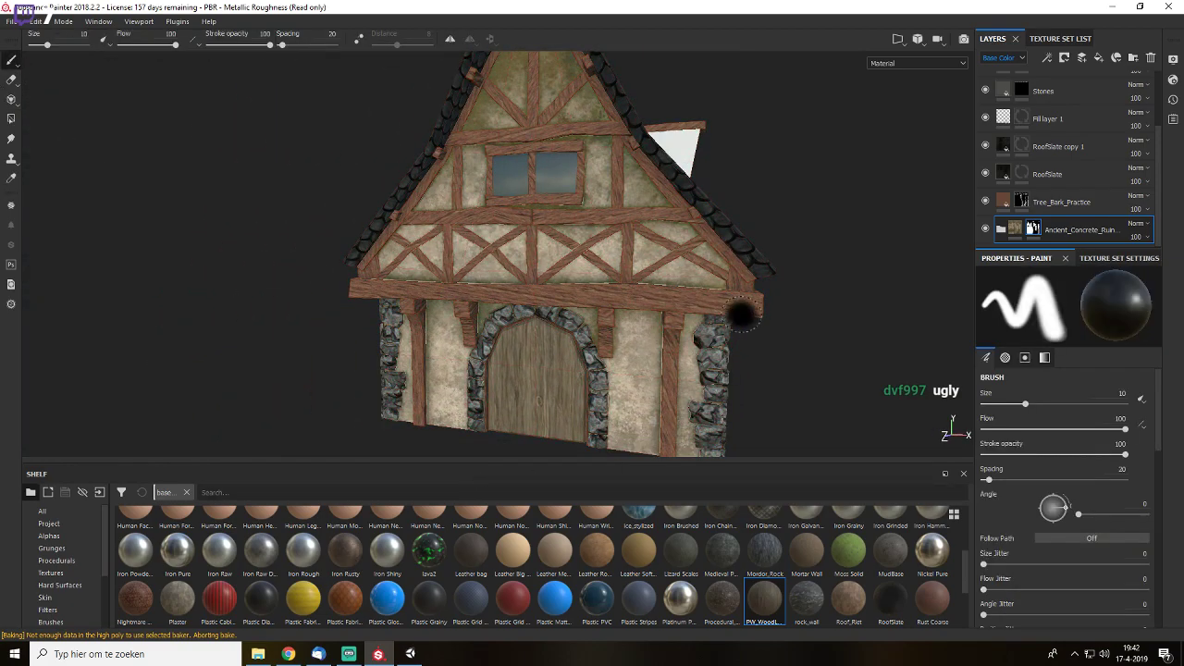
# - Add the Roof_Riet material as a new layer directly above Fill layer 2
pyautogui.moveTo(740, 319)
pyautogui.keyDown('alt'); pyautogui.mouseDown()
pyautogui.moveTo(643, 336)
pyautogui.moveTo(683, 414)
pyautogui.mouseUp(); pyautogui.keyUp('alt')
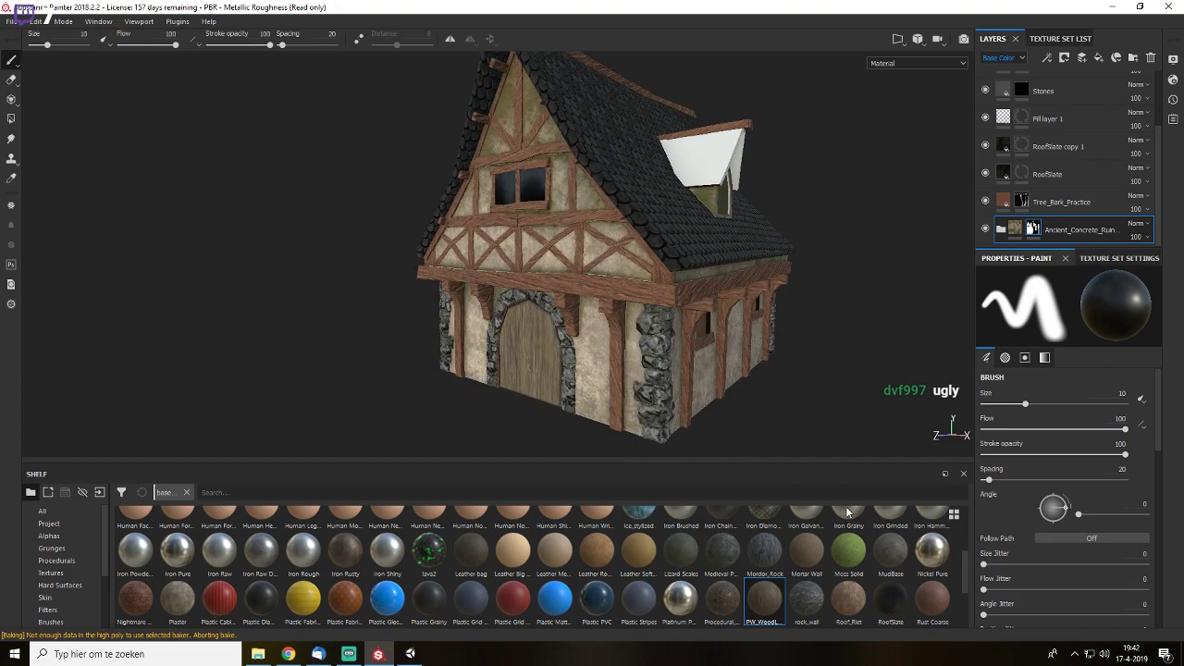
pyautogui.keyDown('alt'); pyautogui.moveTo(748, 225); pyautogui.dragTo(692, 255); pyautogui.keyUp('alt')
pyautogui.scroll(3, 1048, 191)
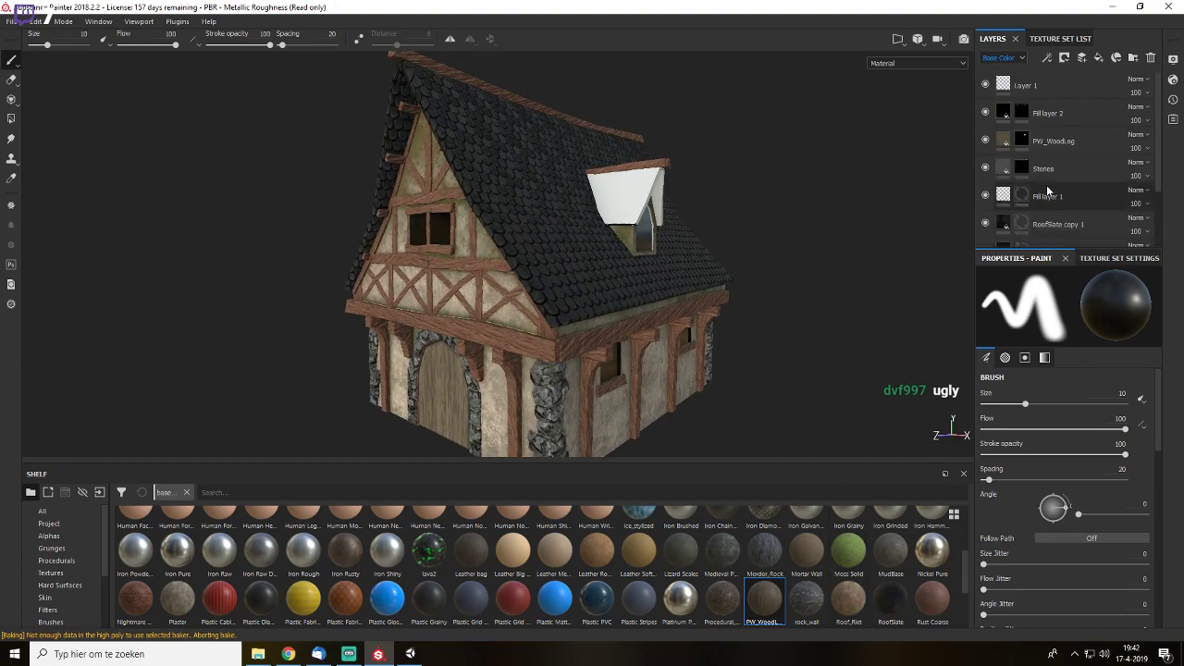
pyautogui.click(1084, 111)
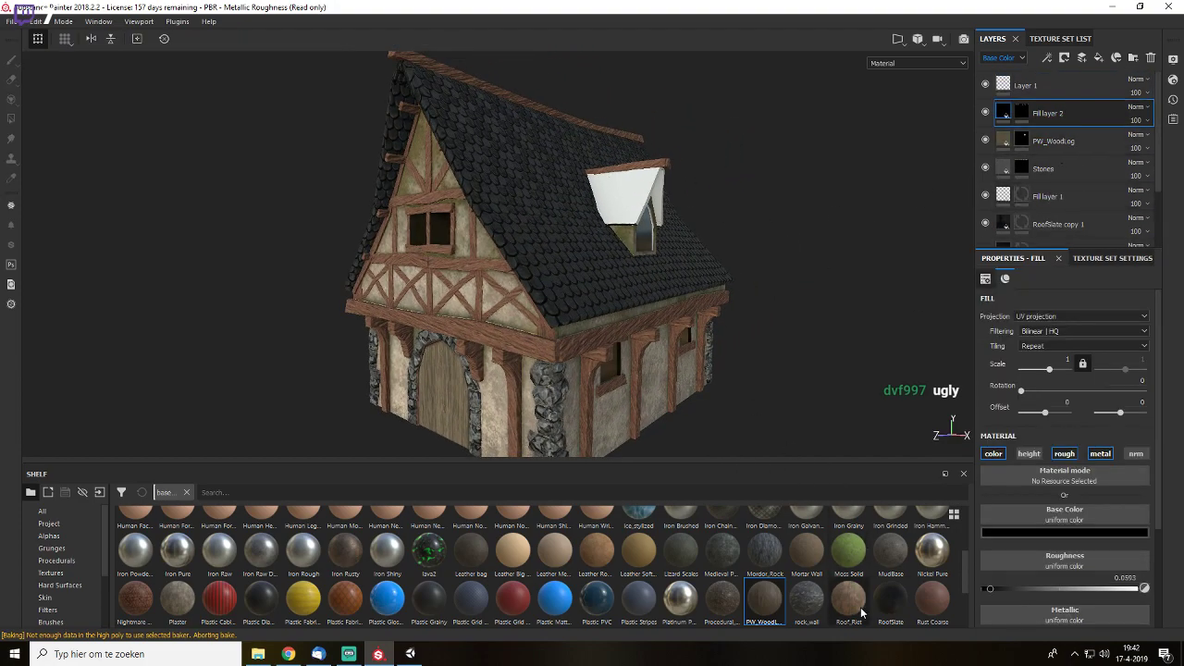
pyautogui.moveTo(848, 601); pyautogui.dragTo(1017, 116)
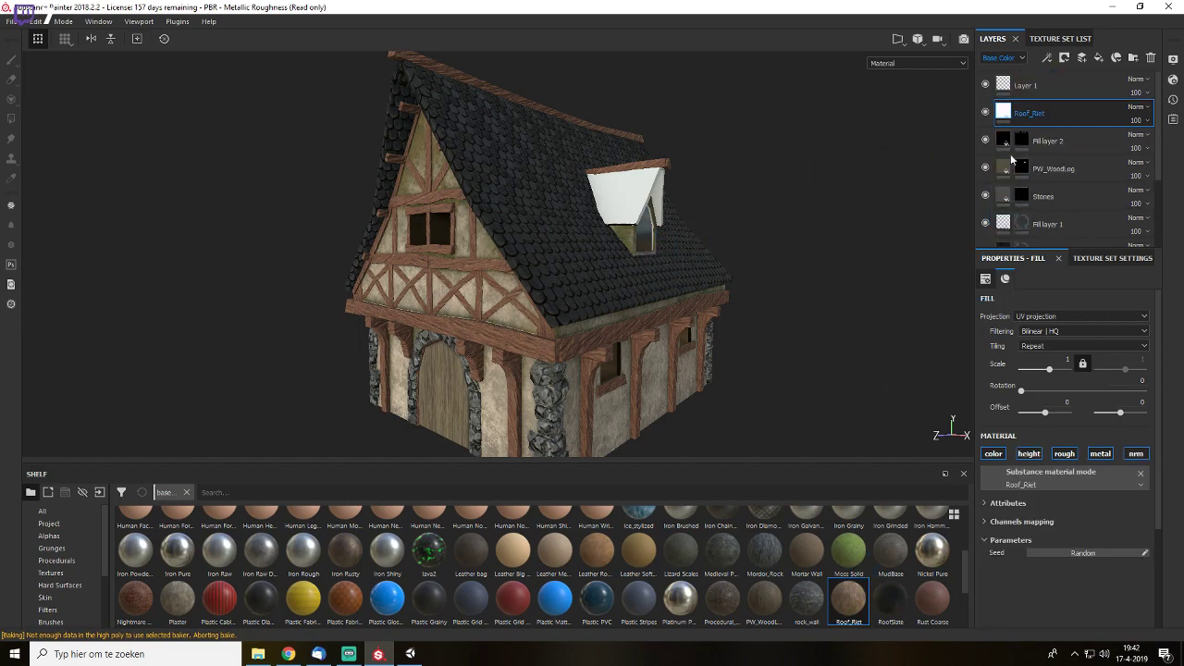
pyautogui.scroll(4, 647, 239)
pyautogui.keyDown('alt'); pyautogui.moveTo(648, 237); pyautogui.dragTo(660, 302); pyautogui.keyUp('alt')
pyautogui.scroll(3, 661, 307)
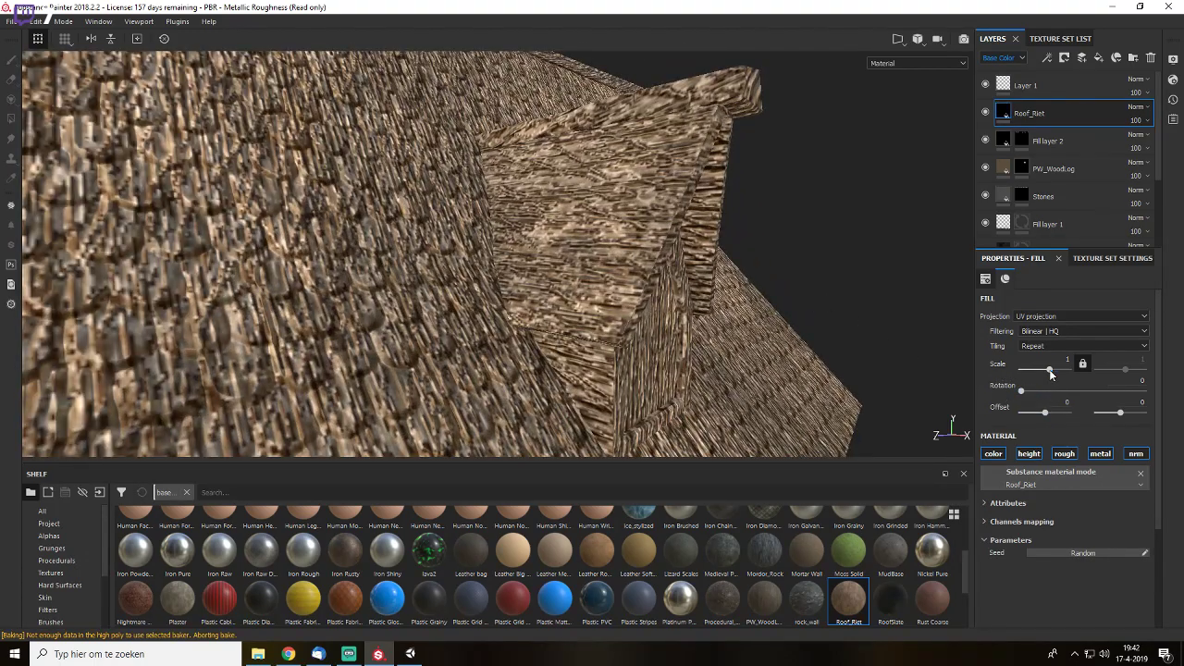
# - Set the Roof_Riet layer's scale to 4 and its rotation to 90
pyautogui.moveTo(1049, 369); pyautogui.dragTo(1050, 370)
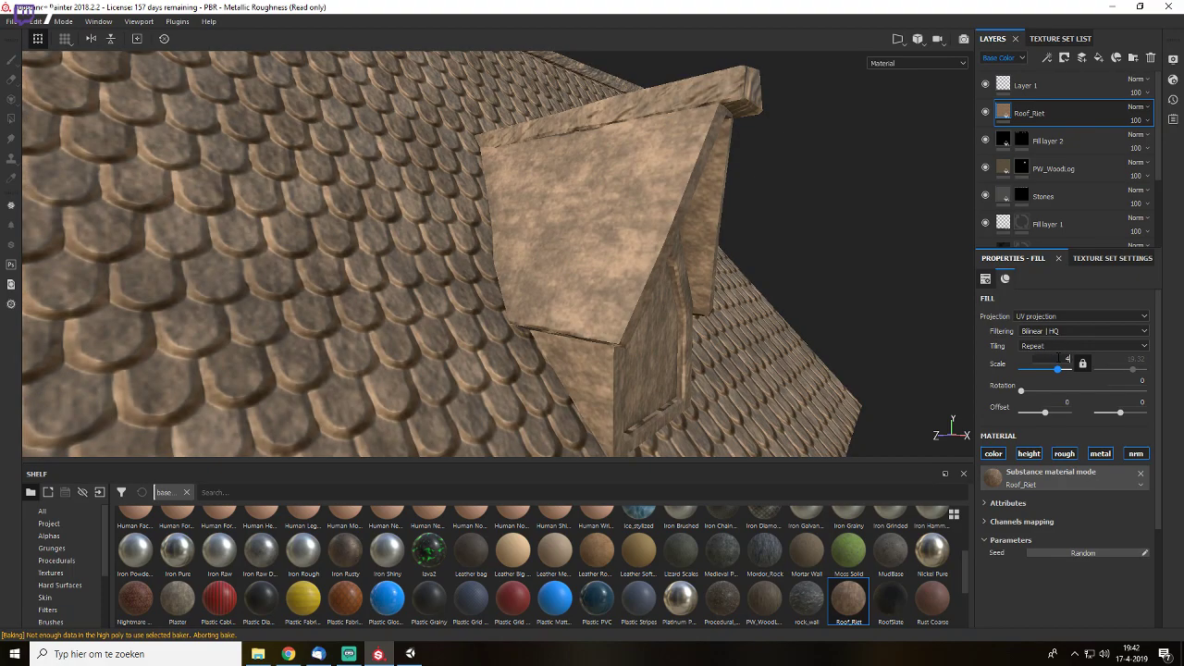
pyautogui.press('Return')
pyautogui.moveTo(1025, 395); pyautogui.dragTo(1057, 385)
pyautogui.click(1136, 379)
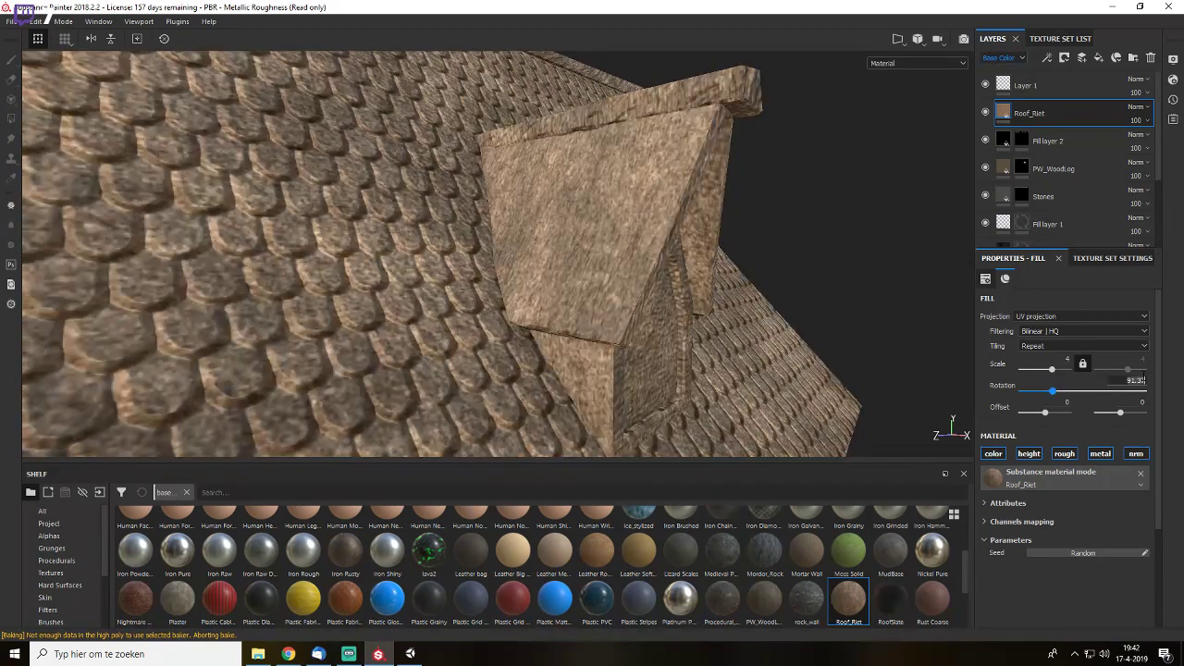
pyautogui.write('90')
pyautogui.press('Return')
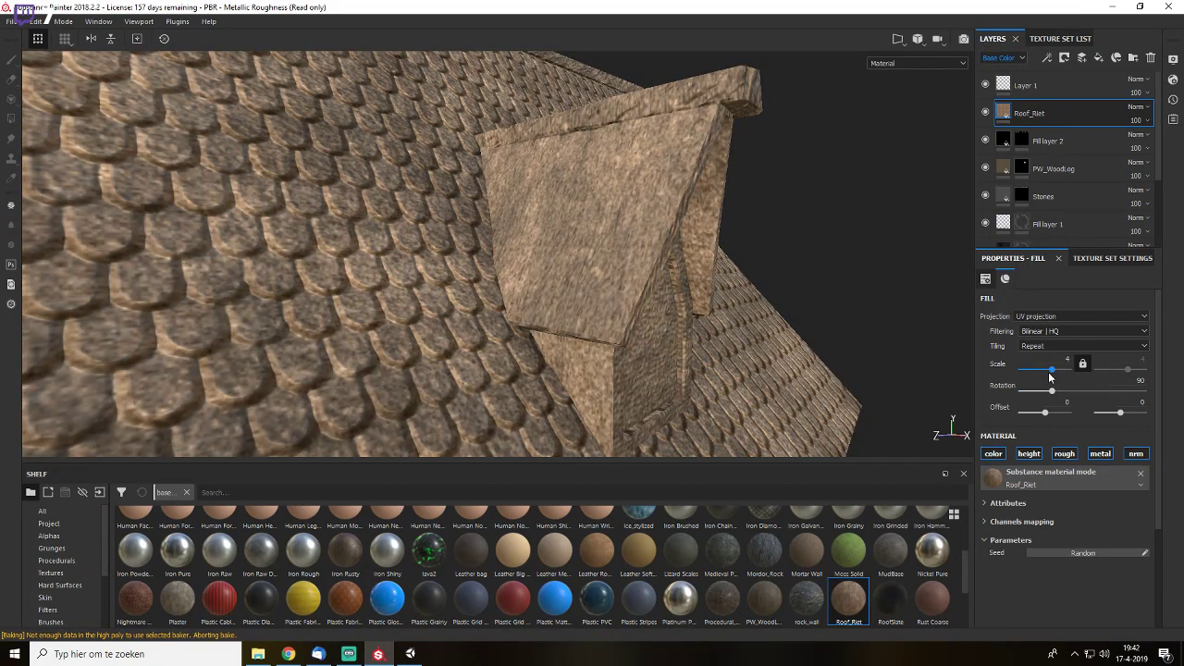
# - Set the Roof_Riet layer's scale to 3 for a slightly coarser thatch pattern
pyautogui.moveTo(1051, 369); pyautogui.dragTo(1050, 370)
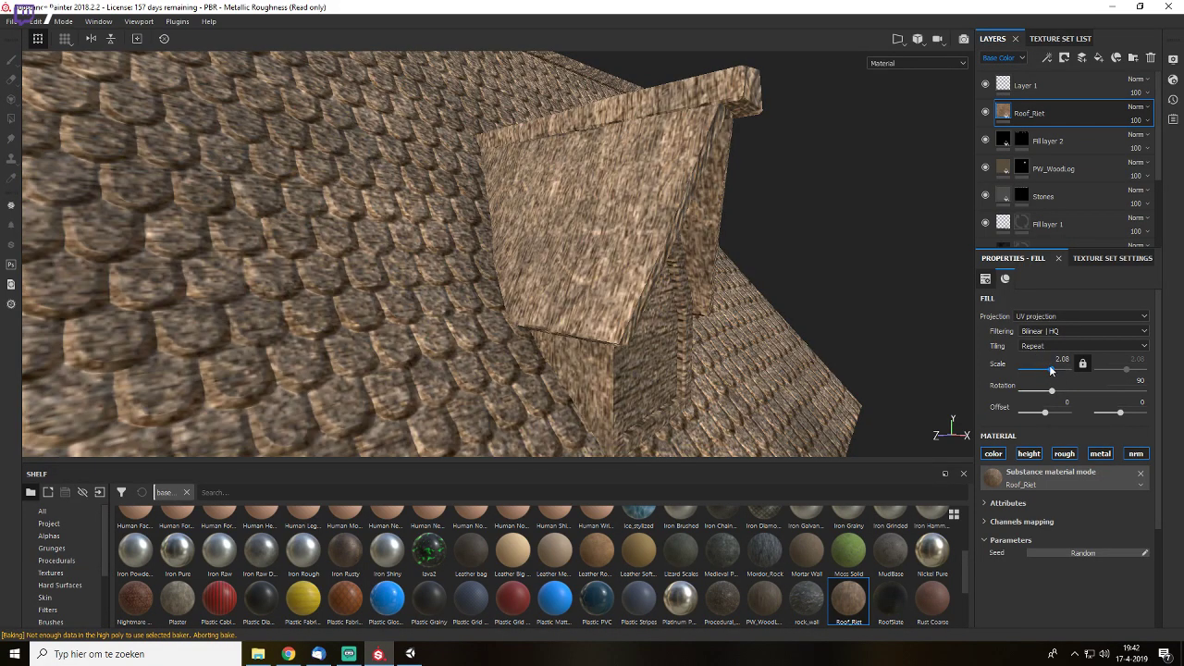
pyautogui.click(1062, 359)
pyautogui.write('3')
pyautogui.press('Return')
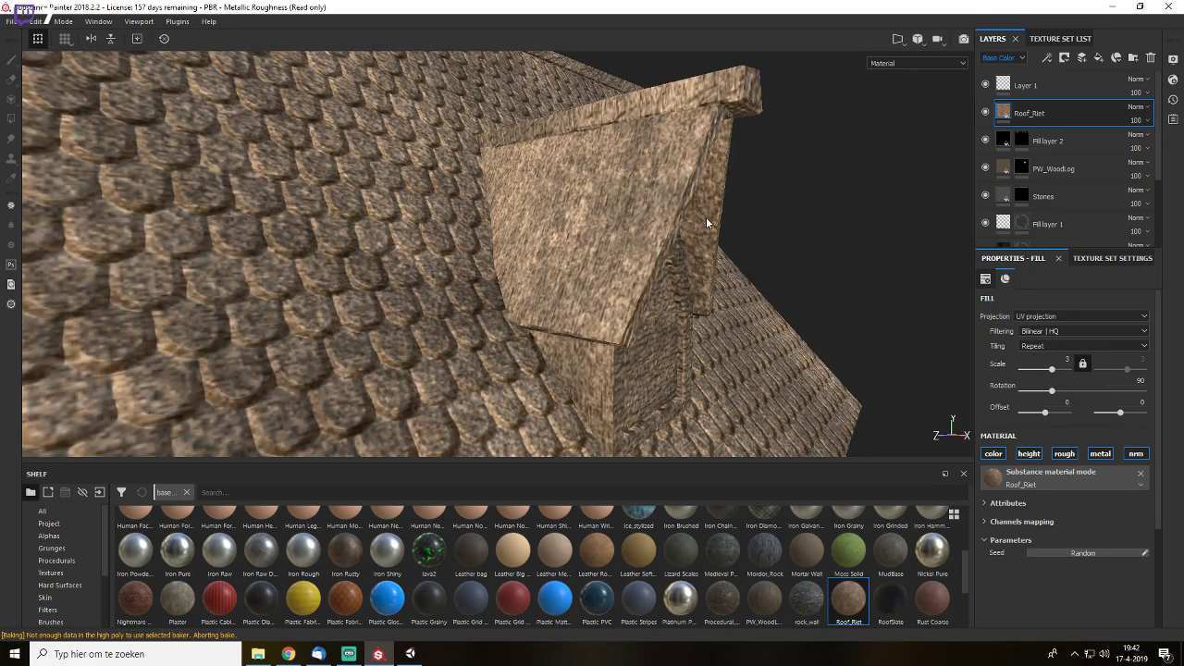
pyautogui.press('f')
pyautogui.scroll(5, 691, 211)
pyautogui.keyDown('alt'); pyautogui.moveTo(664, 175); pyautogui.dragTo(796, 226, button='middle'); pyautogui.keyUp('alt')
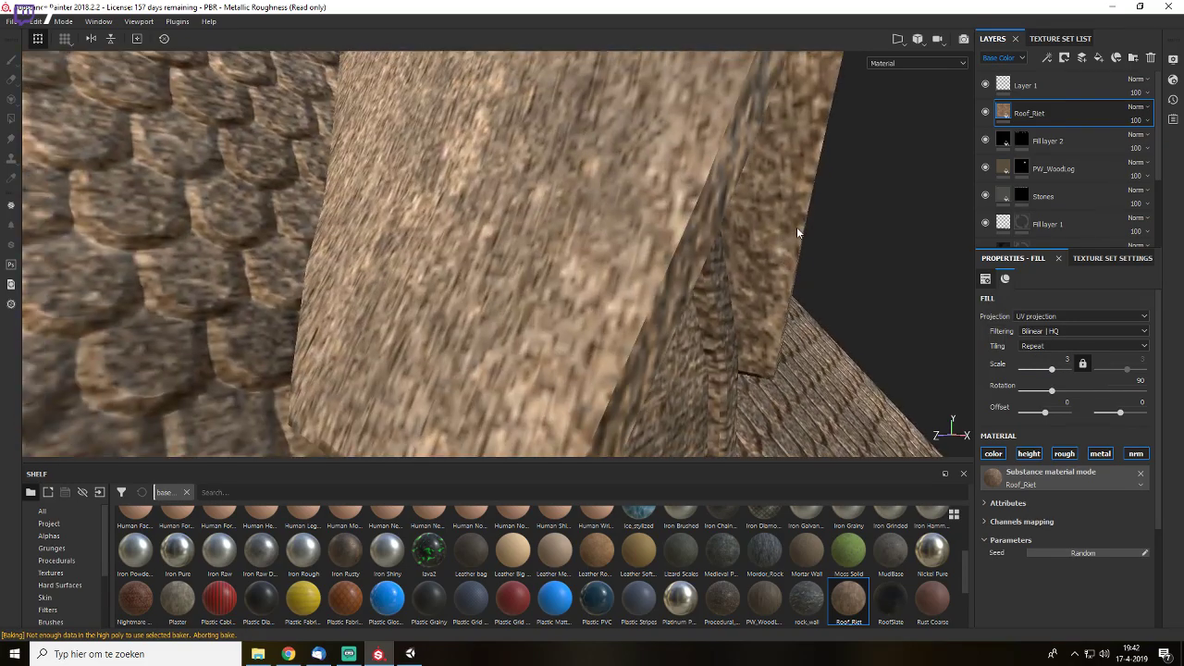
pyautogui.scroll(-4, 796, 227)
# - Add a black mask to the Roof_Riet layer and polygon-fill it on the first dormer's roof surfaces
pyautogui.click(1077, 59)
pyautogui.click(1105, 78)
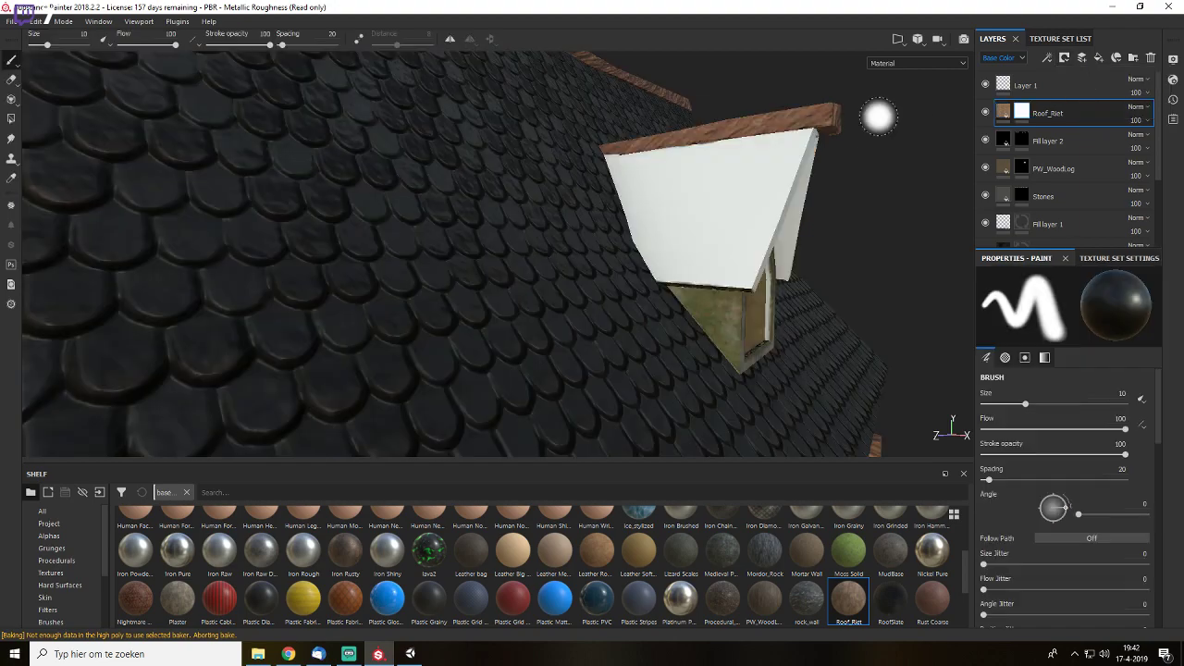
pyautogui.click(11, 118)
pyautogui.click(783, 226)
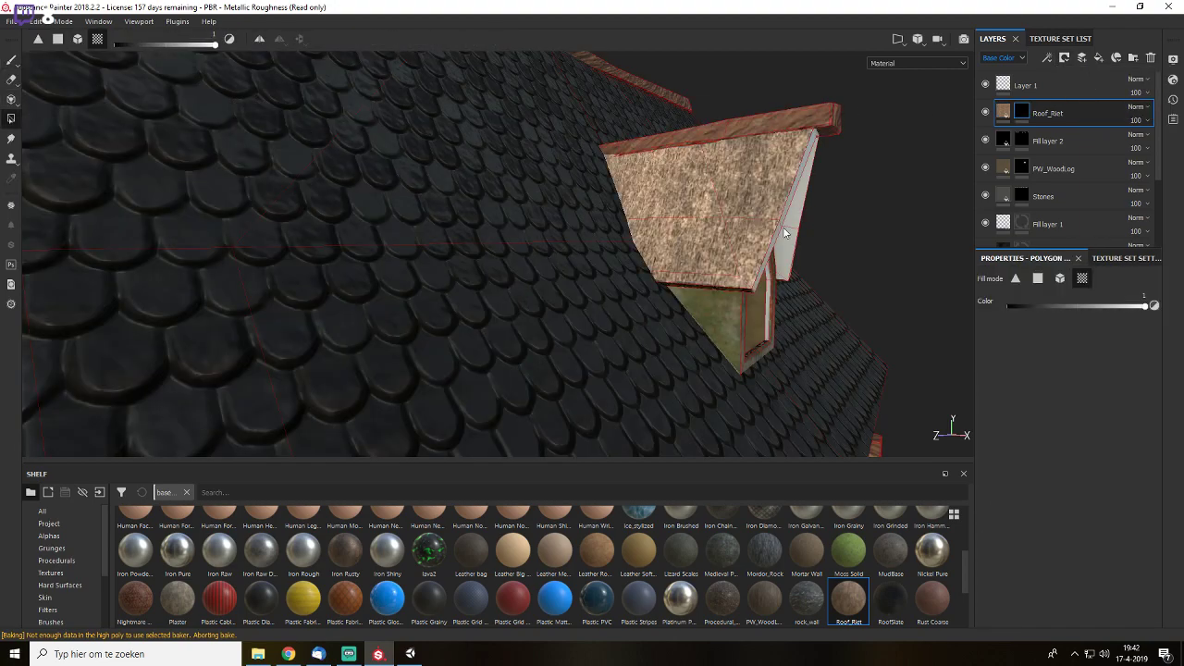
pyautogui.click(790, 249)
pyautogui.click(783, 224)
pyautogui.scroll(-5, 795, 232)
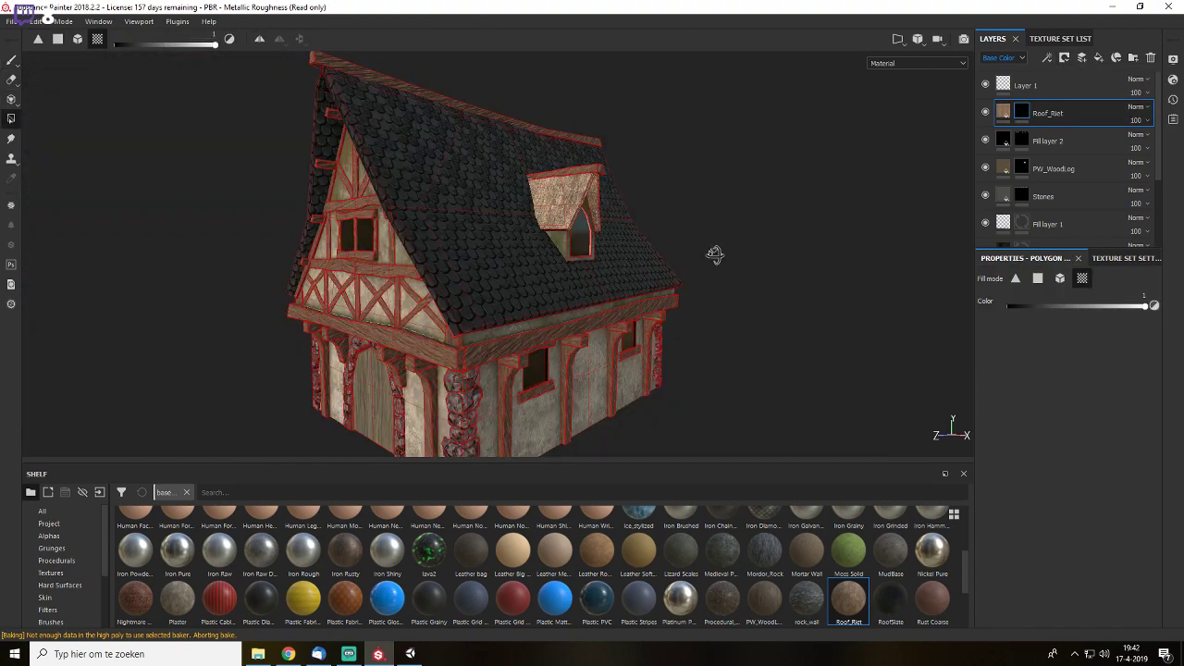
pyautogui.keyDown('alt'); pyautogui.moveTo(713, 256); pyautogui.dragTo(593, 173); pyautogui.keyUp('alt')
pyautogui.scroll(-5, 632, 171)
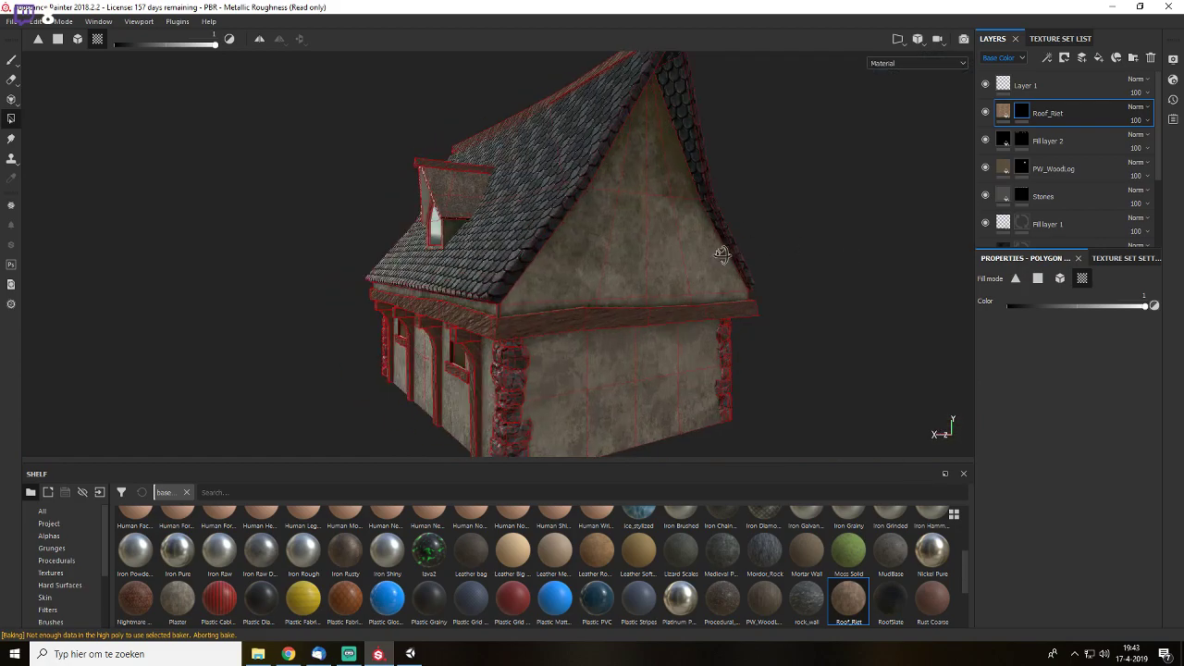
# - Polygon-fill the Roof_Riet mask on the roof surfaces of the second dormer, on the other side of the house
pyautogui.keyDown('alt'); pyautogui.moveTo(724, 256); pyautogui.dragTo(554, 245); pyautogui.keyUp('alt')
pyautogui.scroll(5, 821, 221)
pyautogui.keyDown('alt'); pyautogui.moveTo(821, 222); pyautogui.dragTo(533, 246); pyautogui.keyUp('alt')
pyautogui.click(644, 217)
pyautogui.click(686, 215)
pyautogui.keyDown('alt'); pyautogui.moveTo(782, 249); pyautogui.dragTo(525, 221); pyautogui.keyUp('alt')
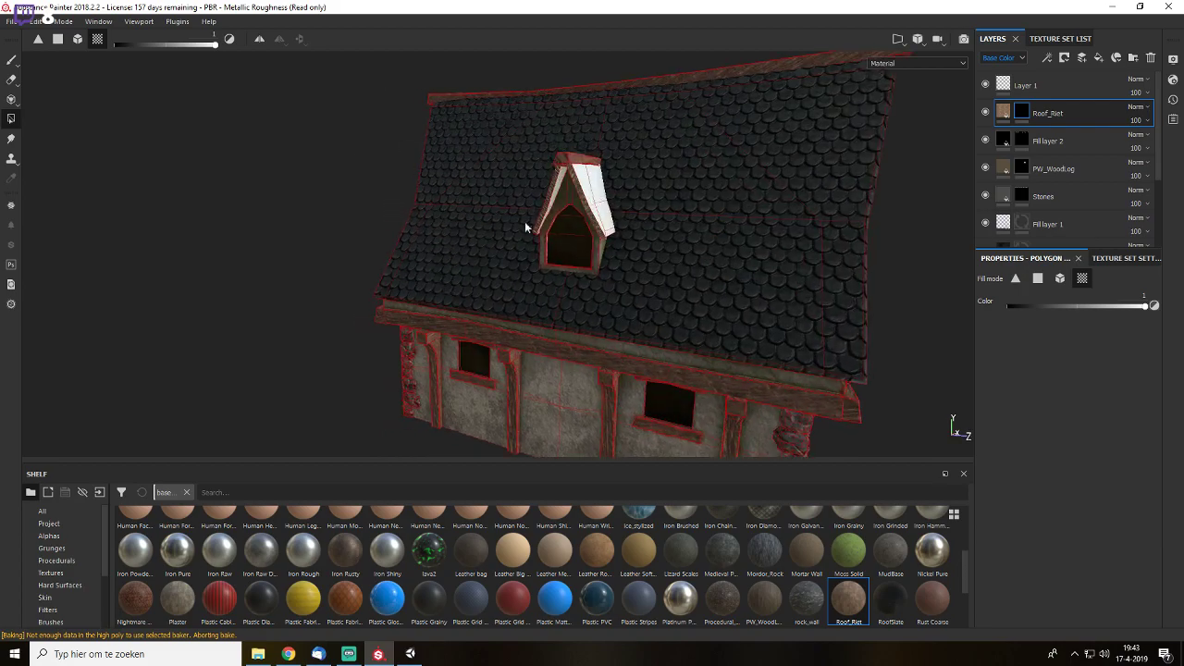
pyautogui.scroll(6, 561, 182)
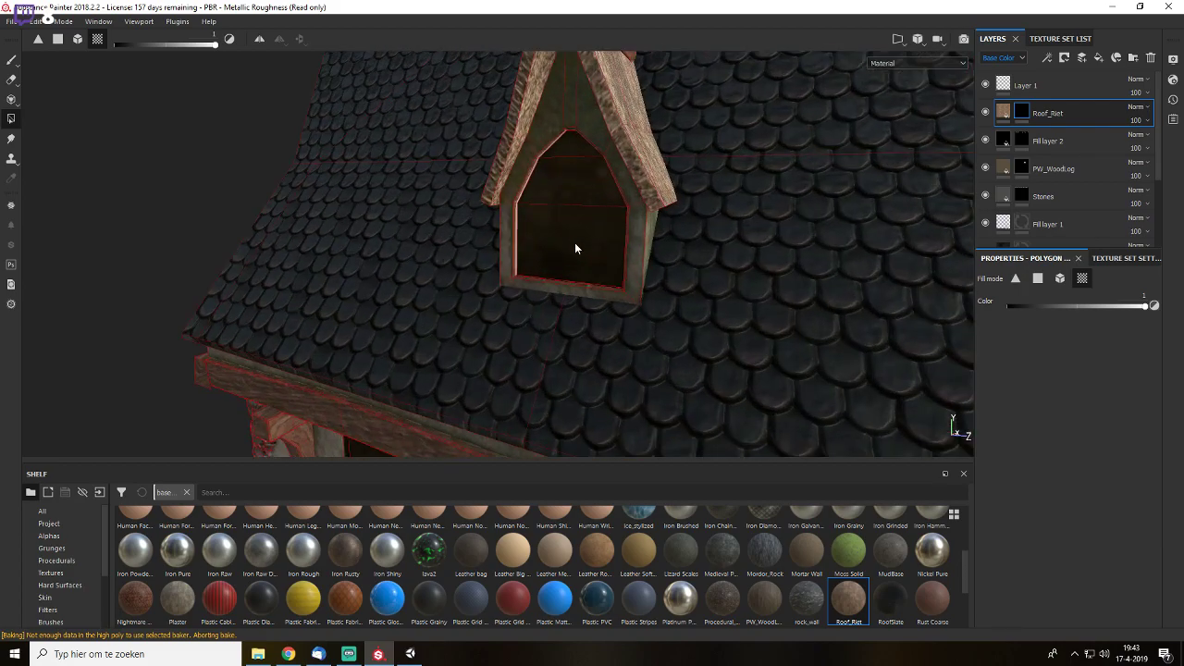
pyautogui.keyDown('alt'); pyautogui.moveTo(618, 278); pyautogui.dragTo(732, 263); pyautogui.keyUp('alt')
pyautogui.scroll(-4, 733, 258)
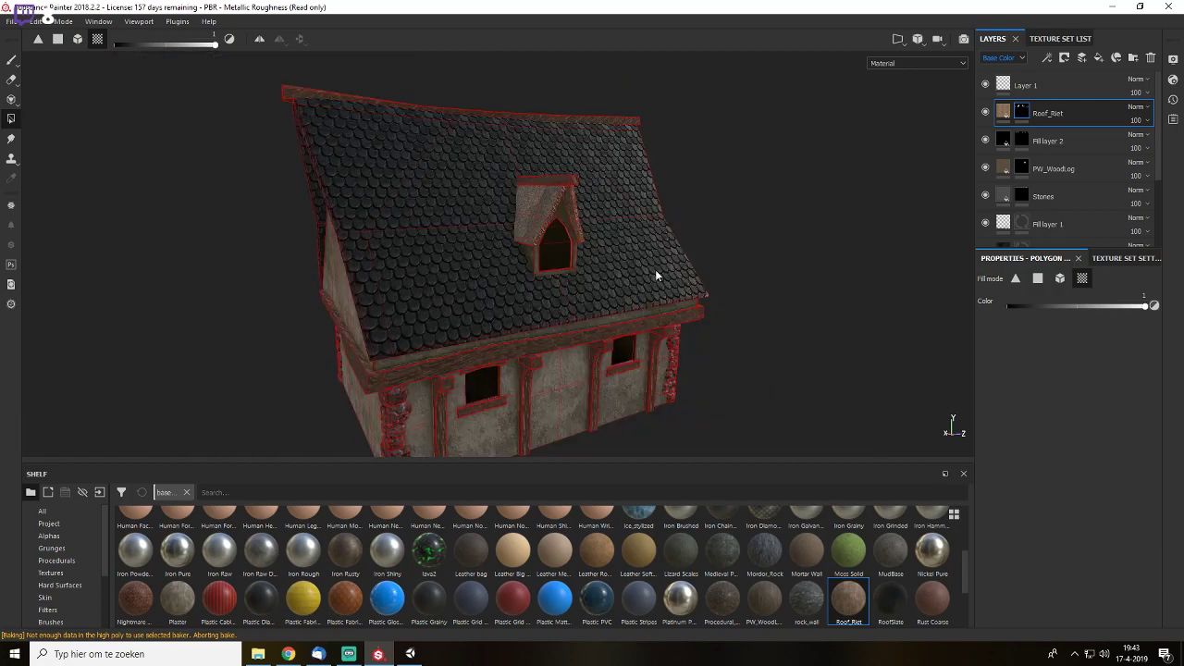
pyautogui.moveTo(656, 270)
pyautogui.keyDown('alt'); pyautogui.mouseDown()
pyautogui.moveTo(779, 278)
pyautogui.moveTo(401, 299)
pyautogui.moveTo(746, 290)
pyautogui.moveTo(576, 308)
pyautogui.moveTo(642, 315)
pyautogui.mouseUp(); pyautogui.keyUp('alt')
pyautogui.keyDown('alt'); pyautogui.moveTo(494, 298); pyautogui.dragTo(571, 296); pyautogui.keyUp('alt')
pyautogui.click(12, 61)
# - Add an HSL Perceptive filter to the Tree_Bark_Practice layer's material and lower its lightness to 0.38
pyautogui.keyDown('alt'); pyautogui.moveTo(556, 251); pyautogui.dragTo(760, 263, button='middle'); pyautogui.keyUp('alt')
pyautogui.press('f')
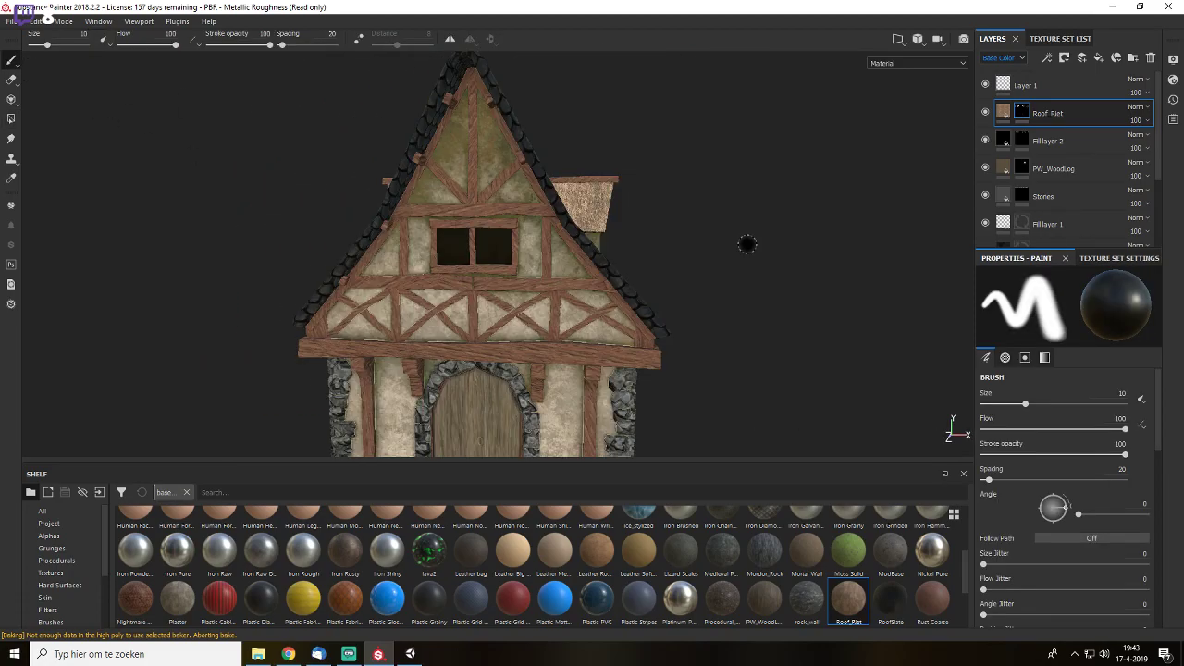
pyautogui.moveTo(747, 244)
pyautogui.keyDown('alt'); pyautogui.mouseDown()
pyautogui.moveTo(789, 228)
pyautogui.moveTo(842, 244)
pyautogui.moveTo(584, 225)
pyautogui.moveTo(742, 280)
pyautogui.moveTo(423, 280)
pyautogui.mouseUp(); pyautogui.keyUp('alt')
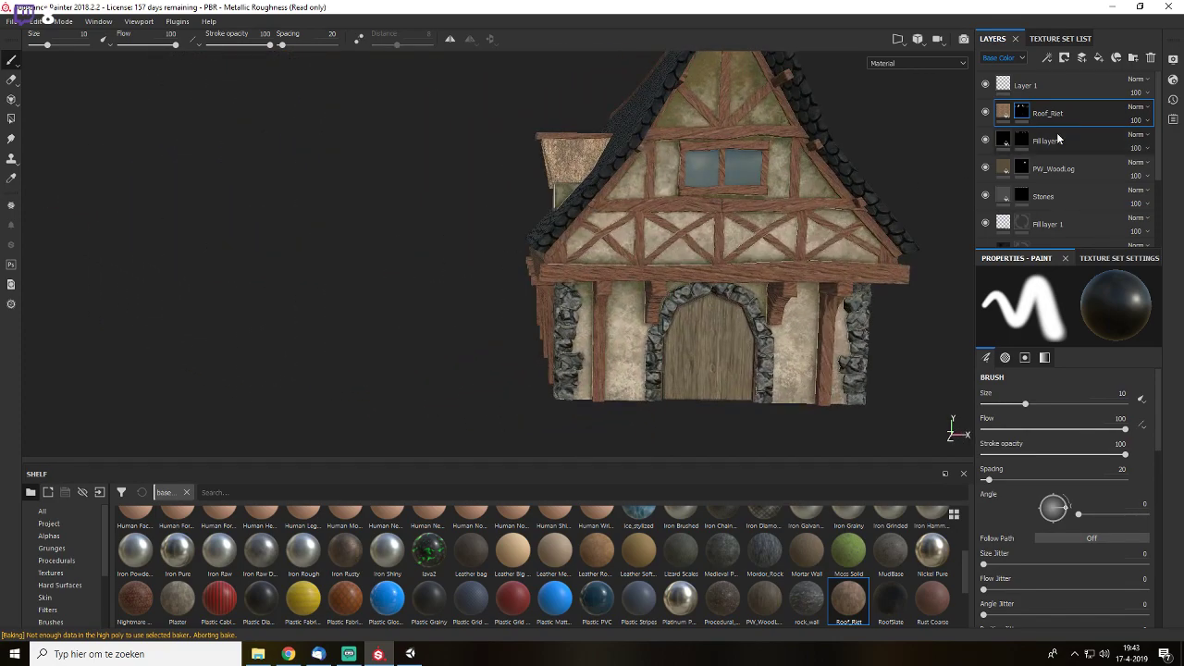
pyautogui.scroll(-3, 1073, 166)
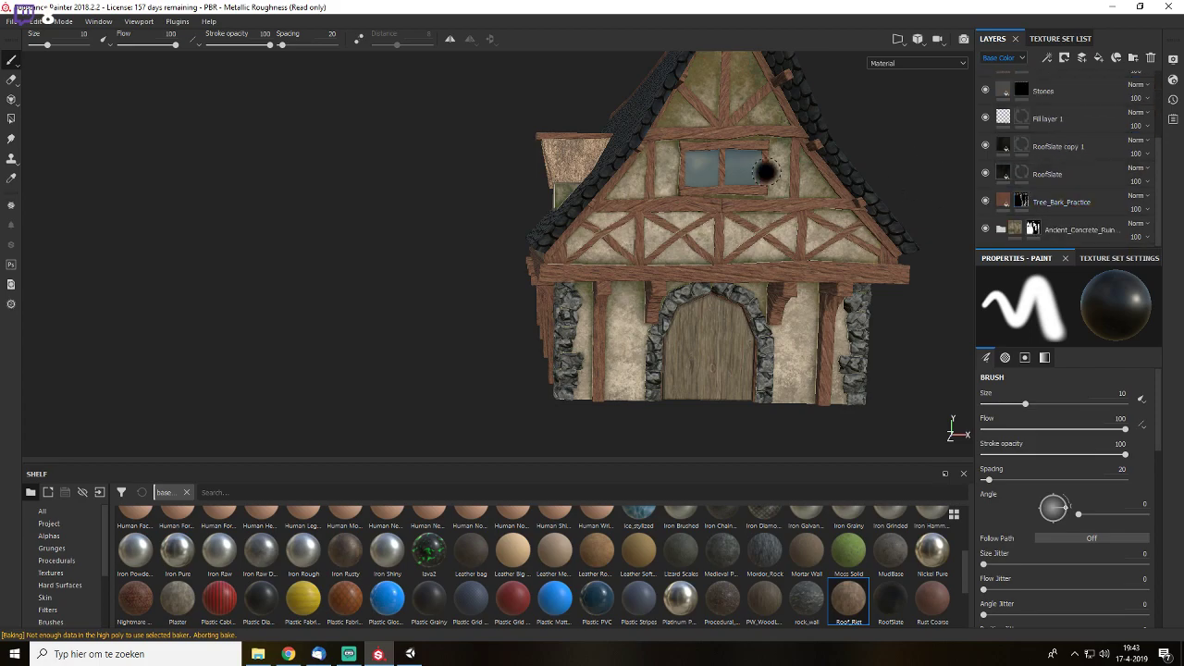
pyautogui.click(999, 202)
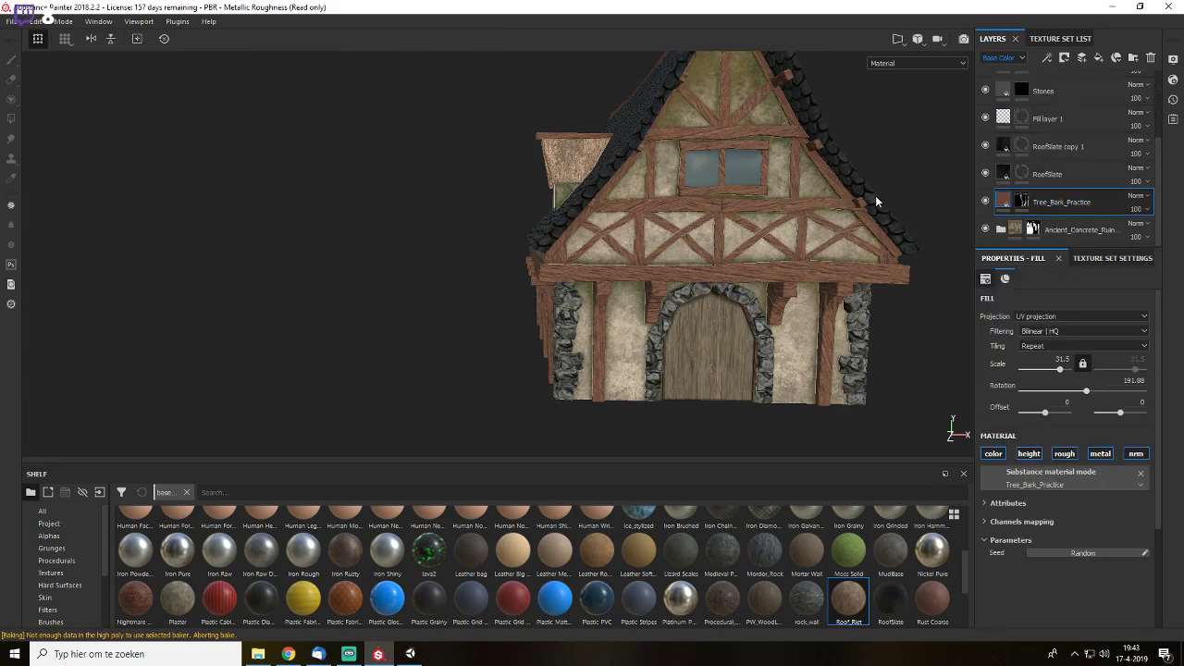
pyautogui.scroll(5, 712, 268)
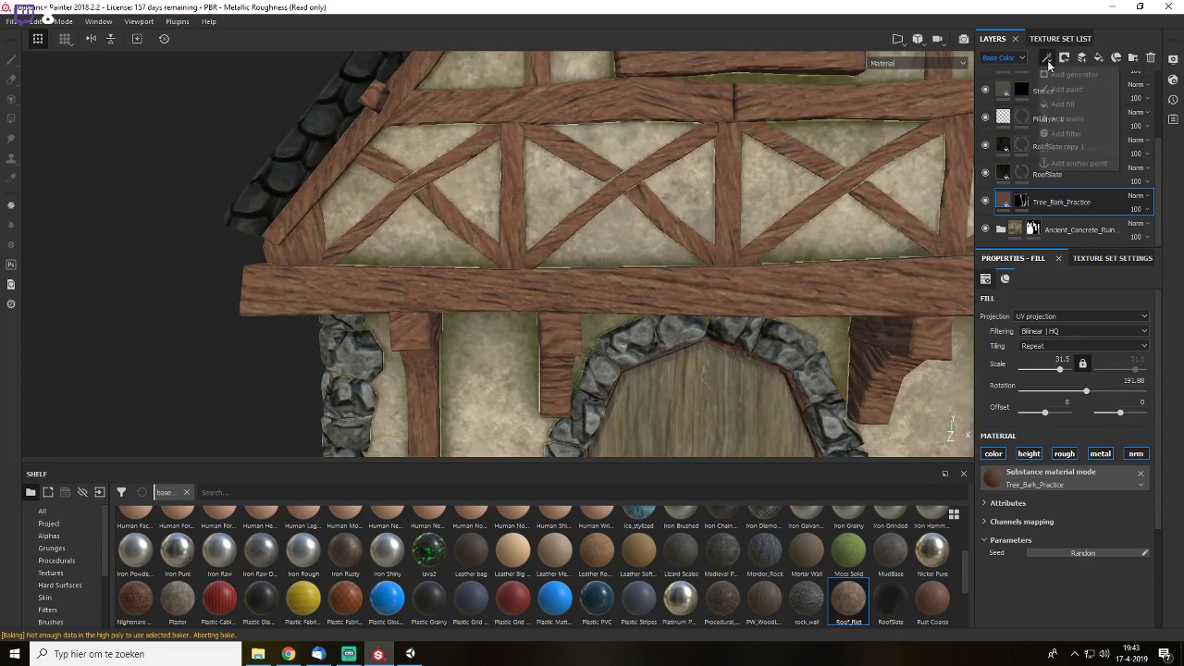
pyautogui.click(1062, 146)
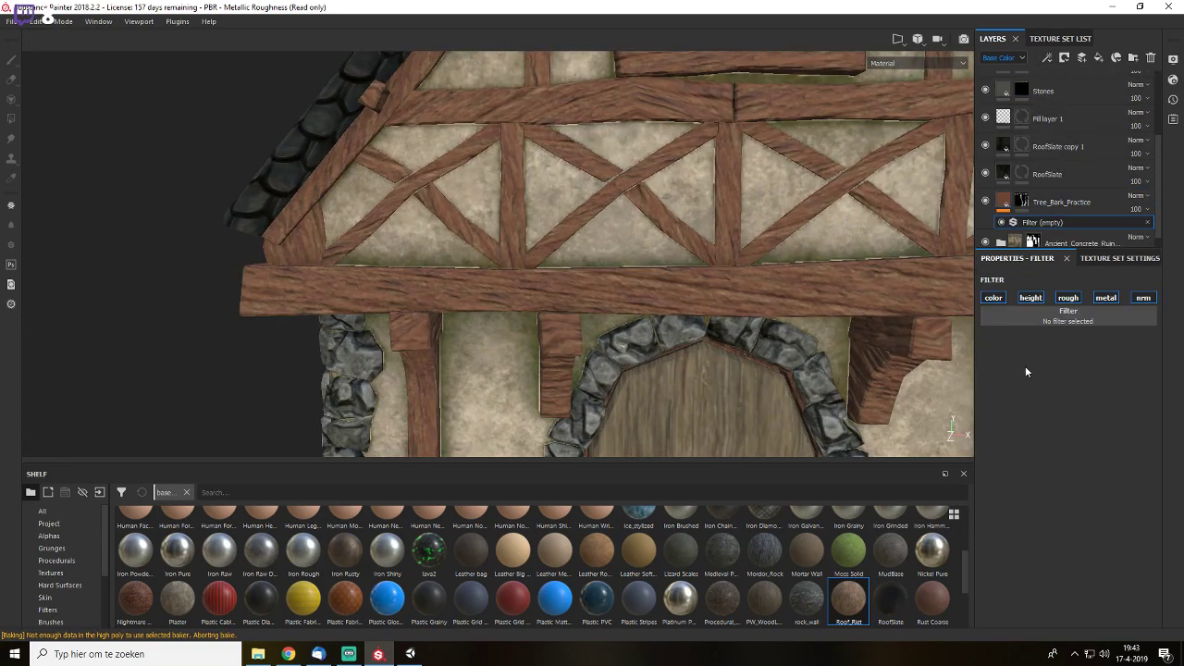
pyautogui.click(1051, 321)
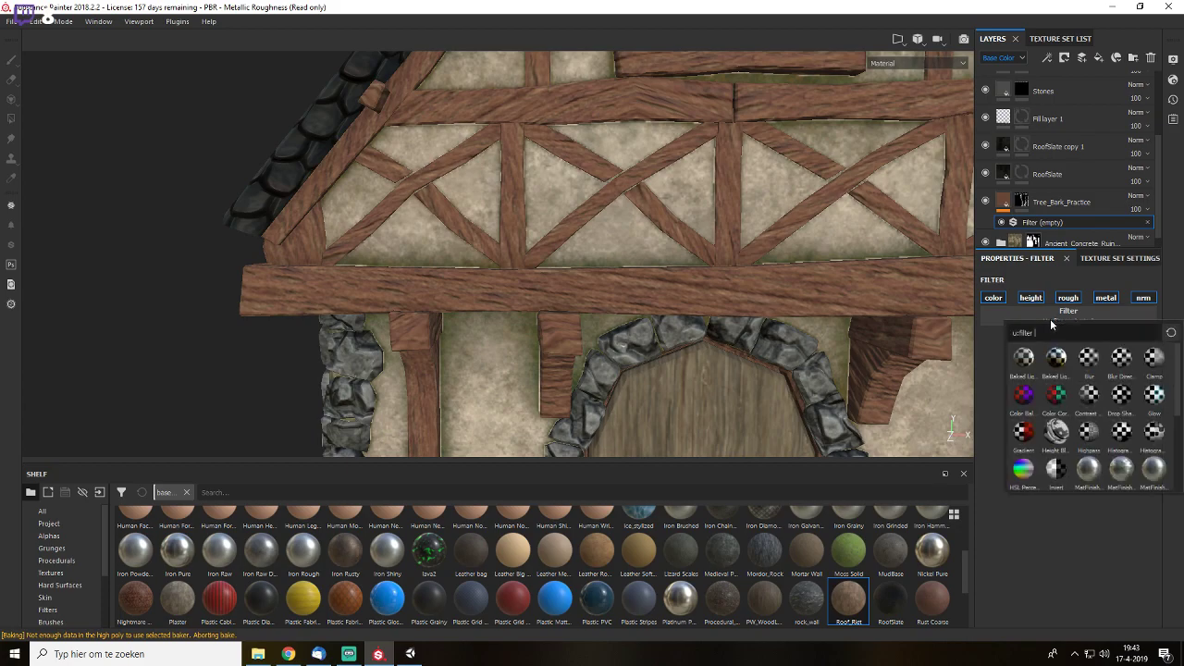
pyautogui.click(1022, 470)
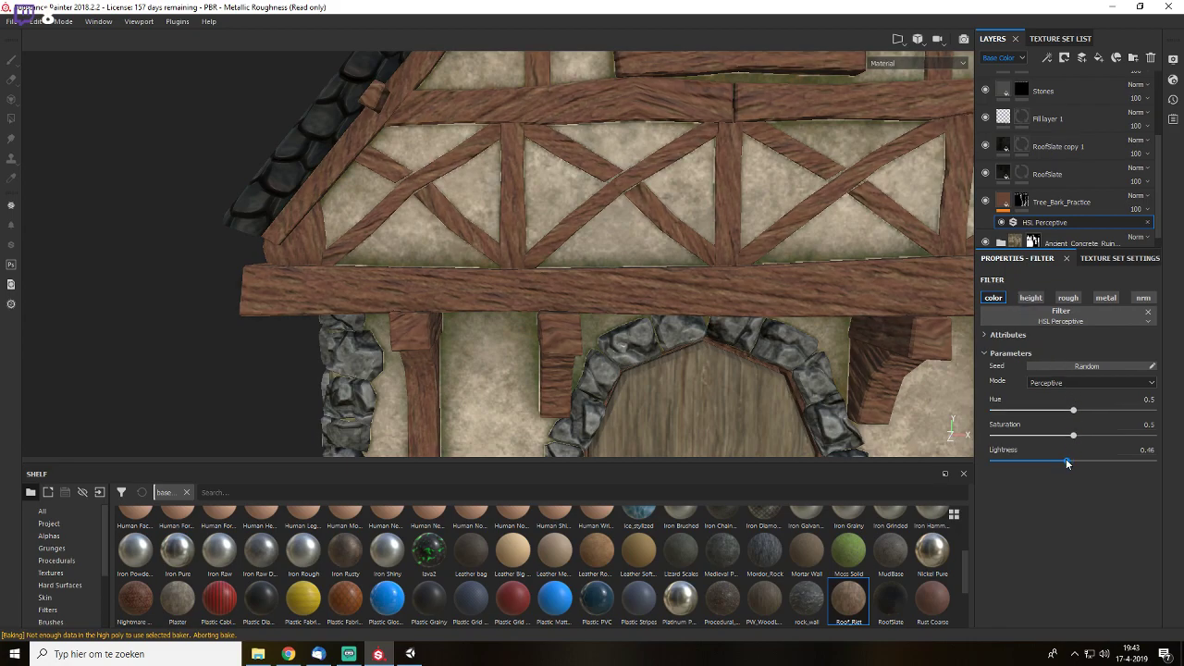
pyautogui.moveTo(1058, 465); pyautogui.dragTo(1053, 466)
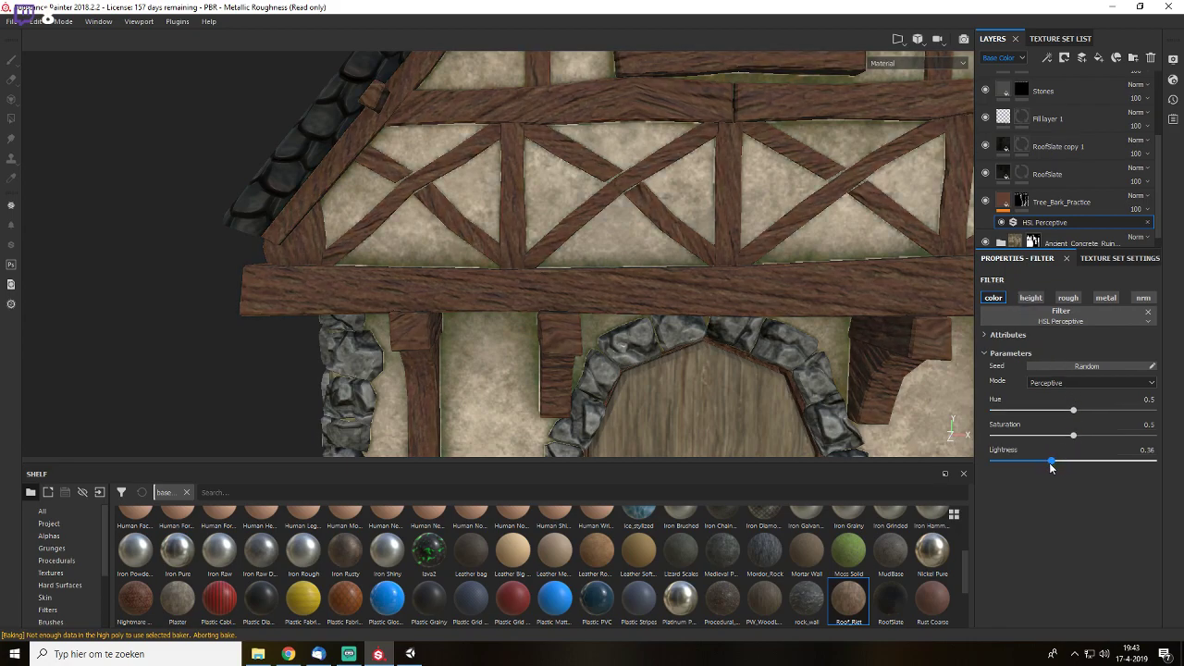
# - Examine the darkened timber beams across the front of the house, up close and from a distance
pyautogui.press('f')
pyautogui.keyDown('alt'); pyautogui.moveTo(738, 330); pyautogui.dragTo(801, 254, button='middle'); pyautogui.keyUp('alt')
pyautogui.scroll(4, 748, 340)
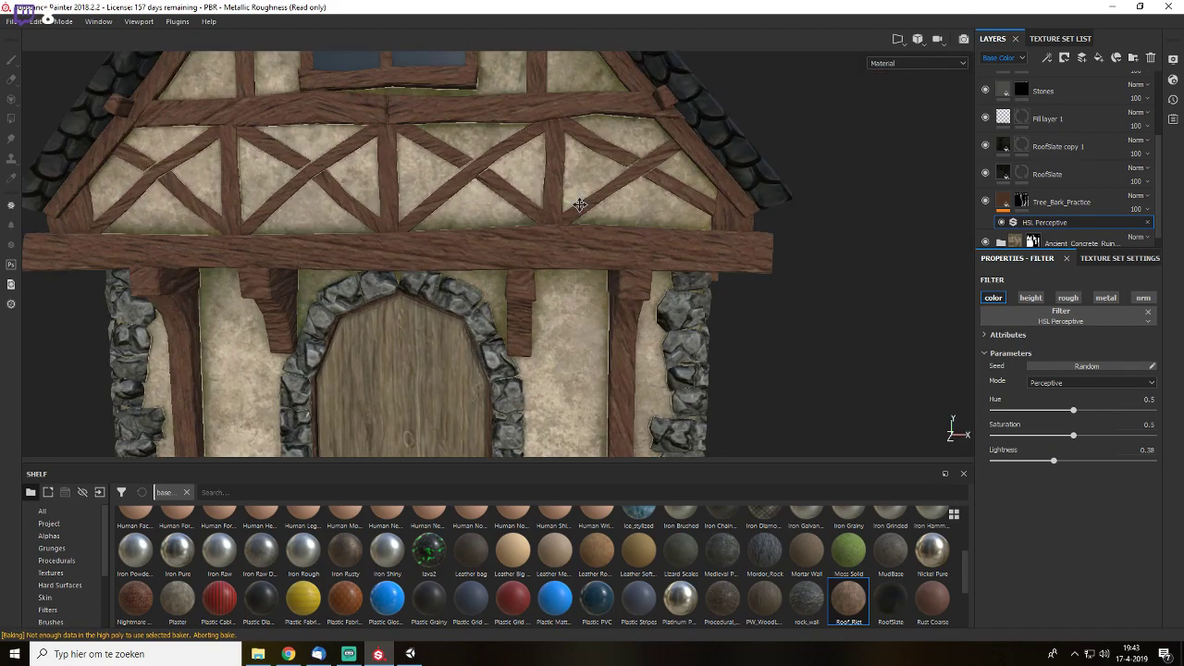
pyautogui.keyDown('alt'); pyautogui.moveTo(579, 206); pyautogui.dragTo(766, 400, button='middle'); pyautogui.keyUp('alt')
pyautogui.keyDown('alt'); pyautogui.moveTo(545, 214); pyautogui.dragTo(577, 72, button='middle'); pyautogui.keyUp('alt')
pyautogui.keyDown('alt'); pyautogui.moveTo(619, 305); pyautogui.dragTo(707, 160, button='middle'); pyautogui.keyUp('alt')
pyautogui.press('f')
pyautogui.keyDown('alt'); pyautogui.moveTo(640, 297); pyautogui.dragTo(493, 287); pyautogui.keyUp('alt')
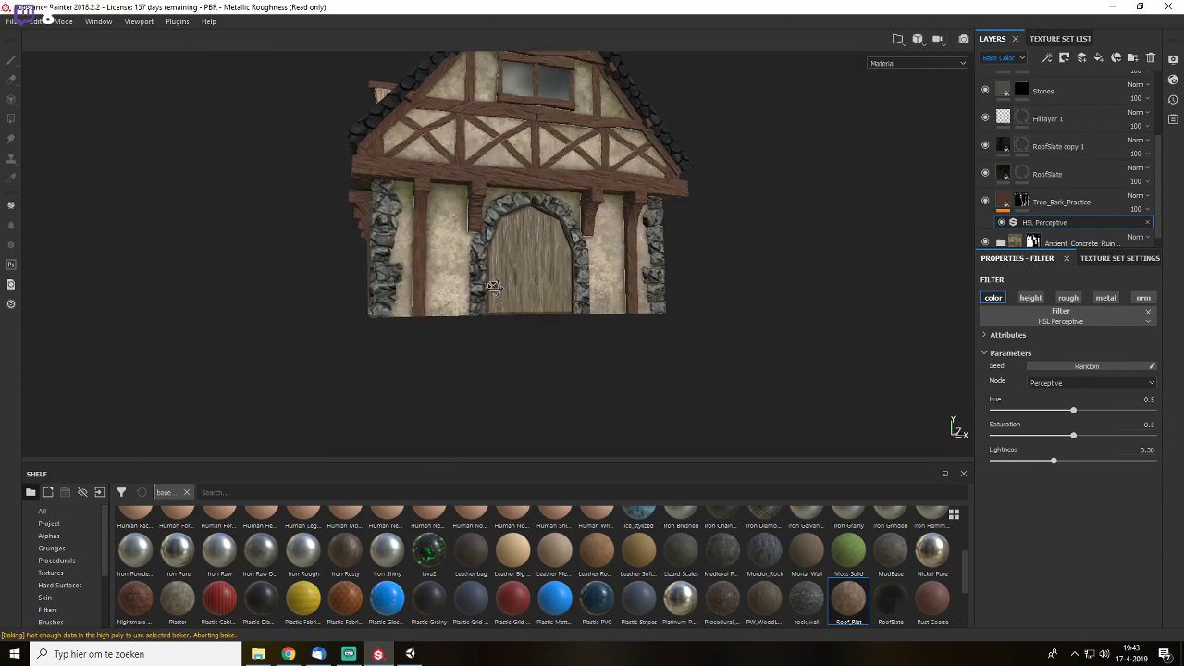
# - Add an HSL Perceptive filter to the PW_WoodLog layer's material and lower its lightness to 0.32
pyautogui.keyDown('alt'); pyautogui.moveTo(784, 265); pyautogui.dragTo(719, 281); pyautogui.keyUp('alt')
pyautogui.scroll(3, 1017, 178)
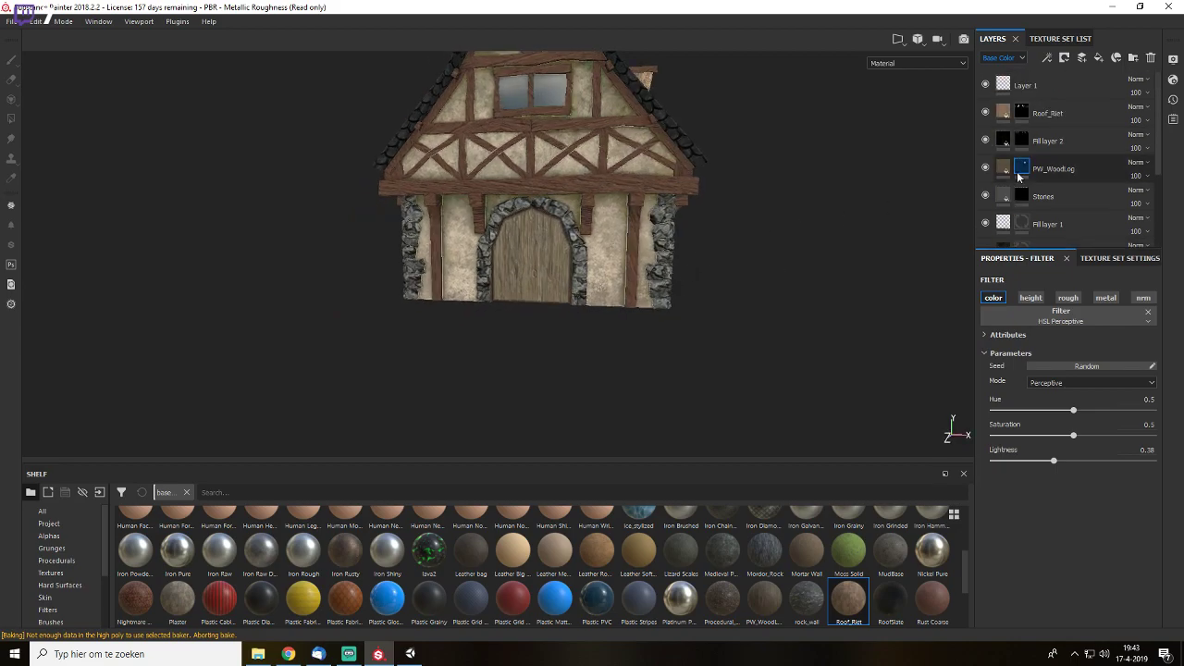
pyautogui.click(999, 171)
pyautogui.scroll(3, 638, 264)
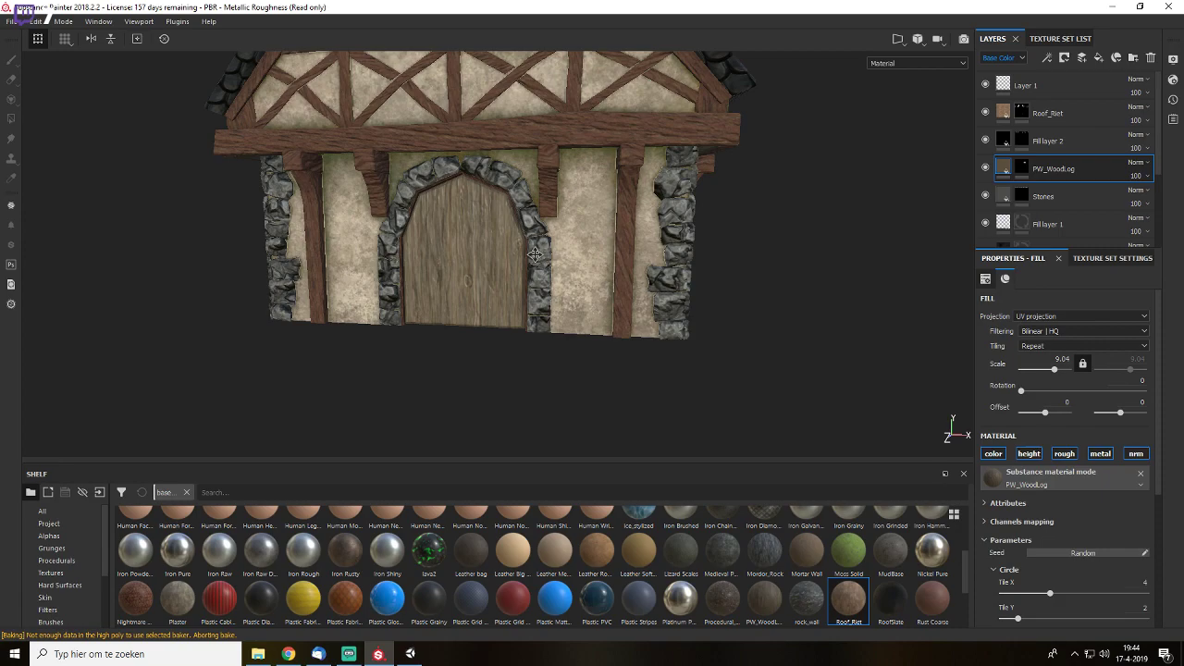
pyautogui.keyDown('alt'); pyautogui.moveTo(535, 261); pyautogui.dragTo(748, 261); pyautogui.keyUp('alt')
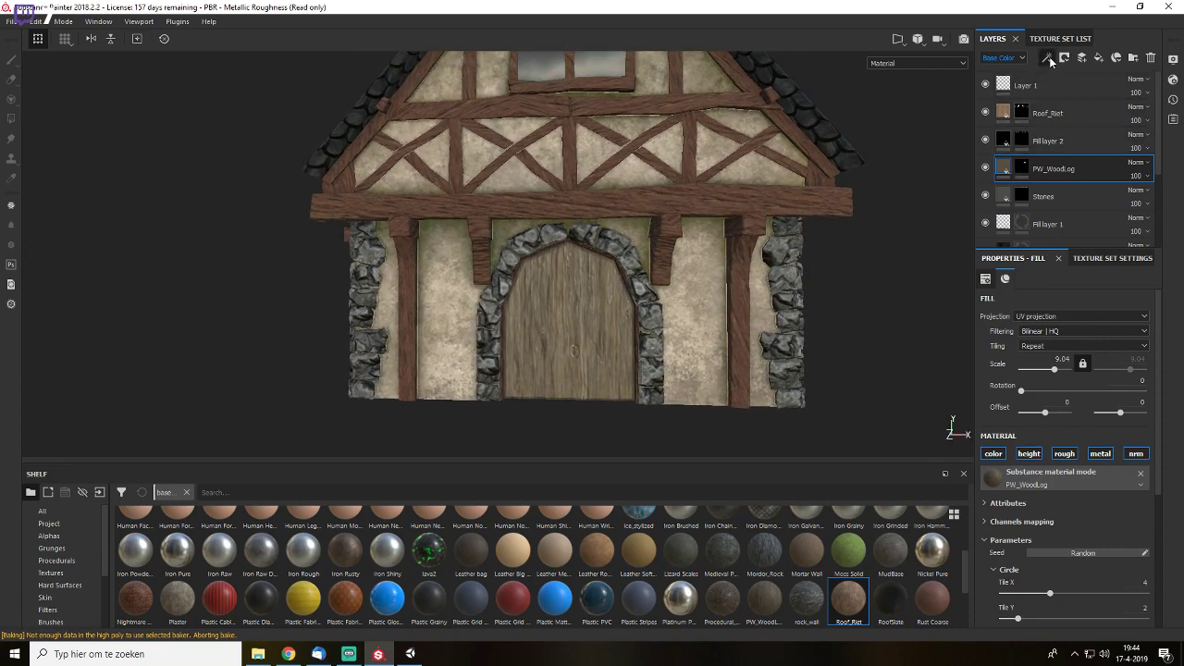
pyautogui.click(1068, 132)
pyautogui.click(1067, 325)
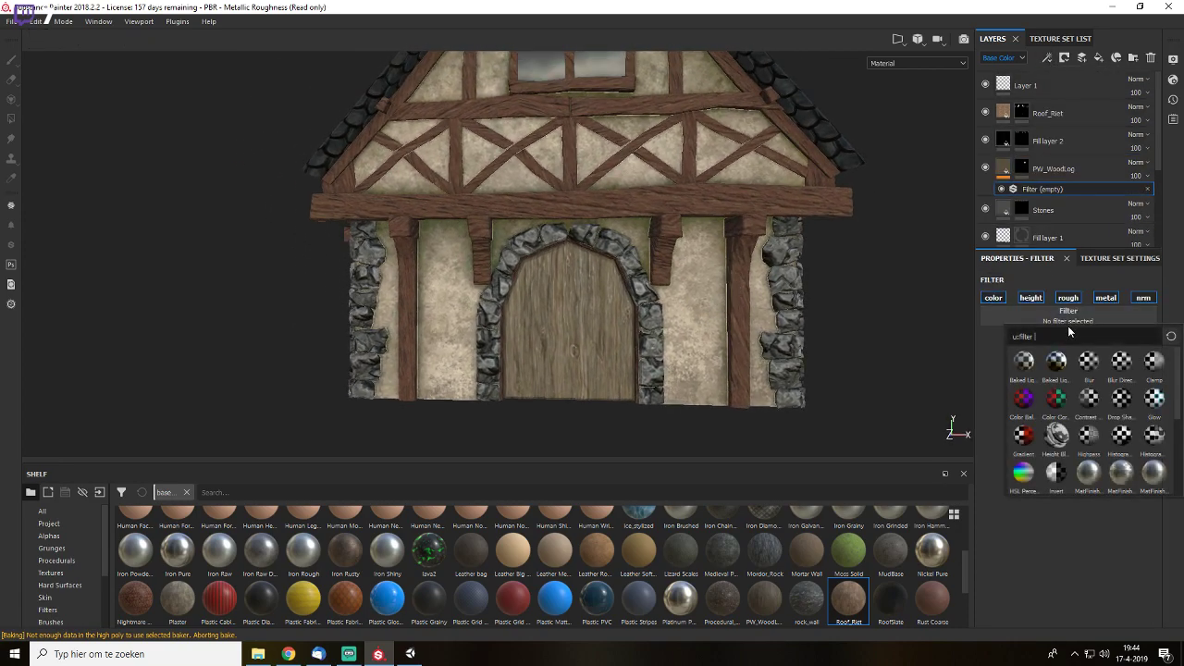
pyautogui.click(1021, 472)
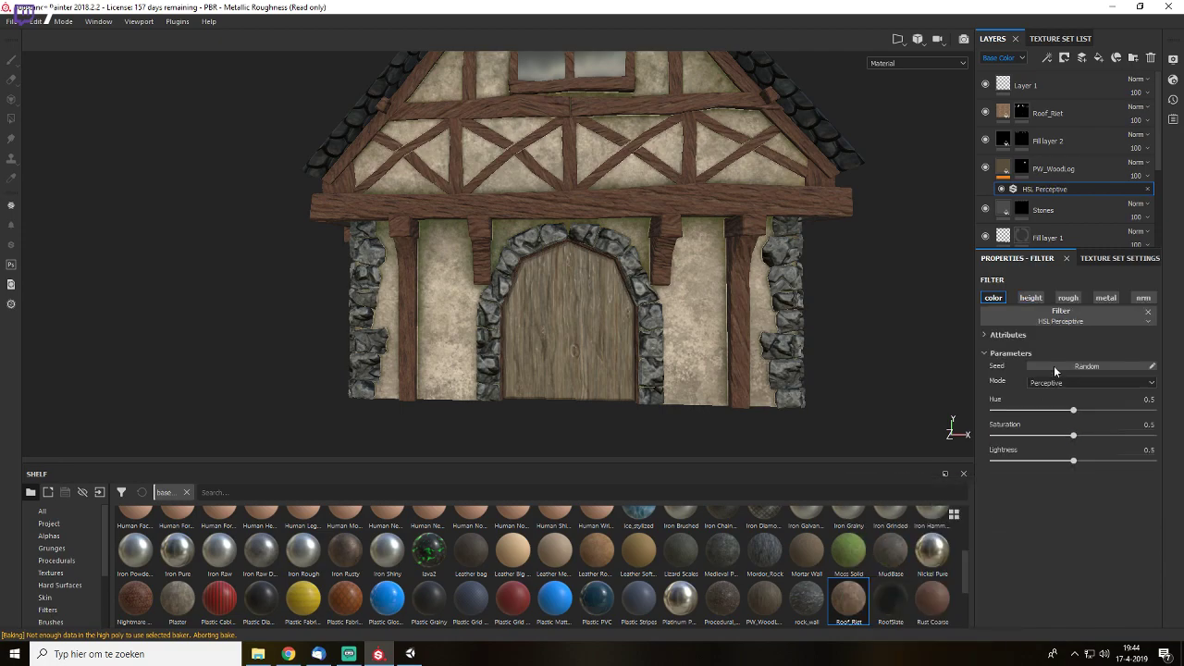
pyautogui.click(1064, 460)
pyautogui.moveTo(1064, 461)
pyautogui.mouseDown()
pyautogui.moveTo(1033, 463)
pyautogui.moveTo(1045, 462)
pyautogui.mouseUp()
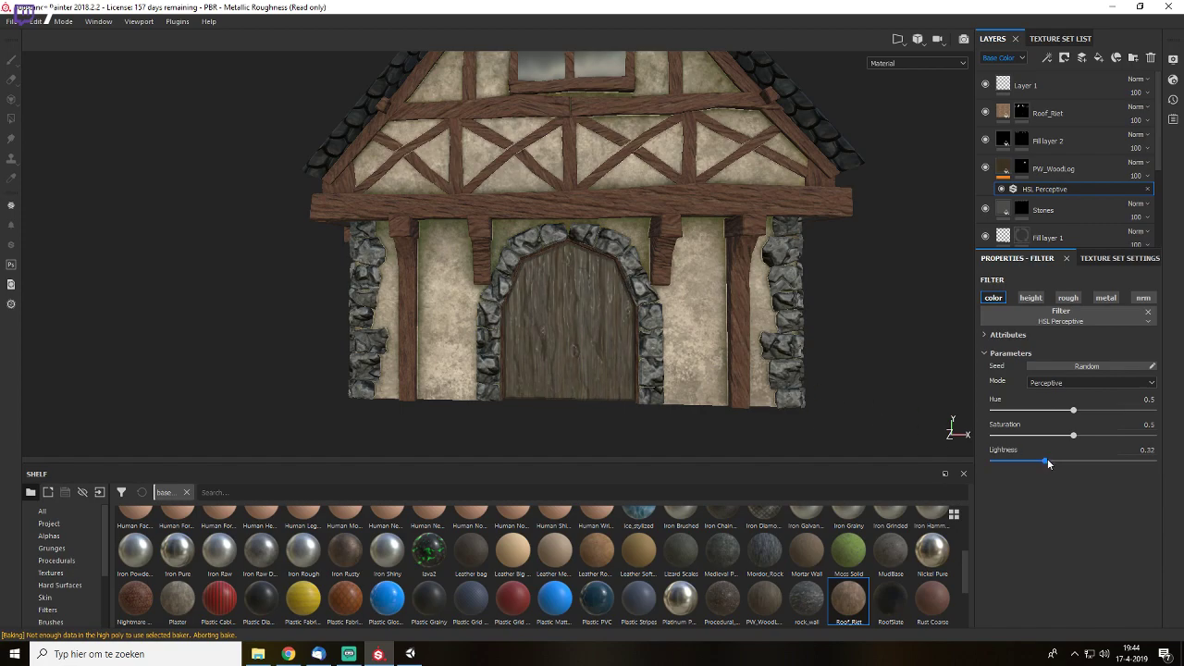
# - Add an HSL Perceptive filter to the material of the Stones layer
pyautogui.press('f')
pyautogui.moveTo(645, 372)
pyautogui.keyDown('alt'); pyautogui.mouseDown()
pyautogui.moveTo(362, 339)
pyautogui.moveTo(638, 359)
pyautogui.mouseUp(); pyautogui.keyUp('alt')
pyautogui.keyDown('alt'); pyautogui.moveTo(638, 358); pyautogui.dragTo(776, 182, button='middle'); pyautogui.keyUp('alt')
pyautogui.scroll(5, 638, 266)
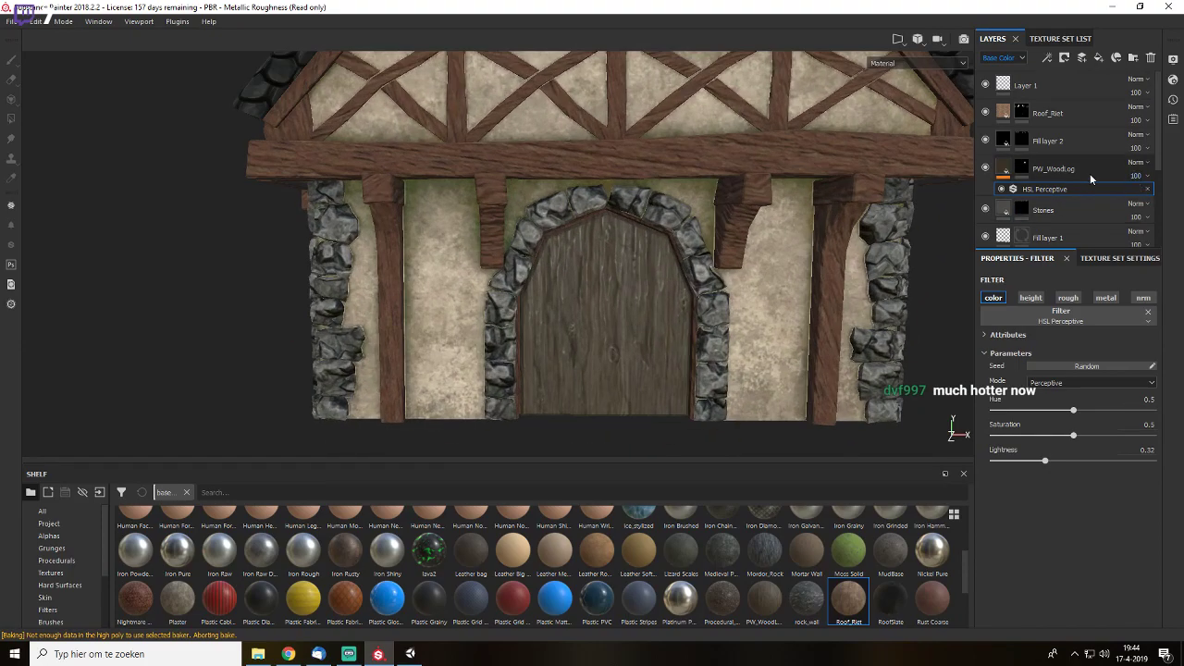
pyautogui.scroll(-1, 1028, 175)
pyautogui.click(1006, 172)
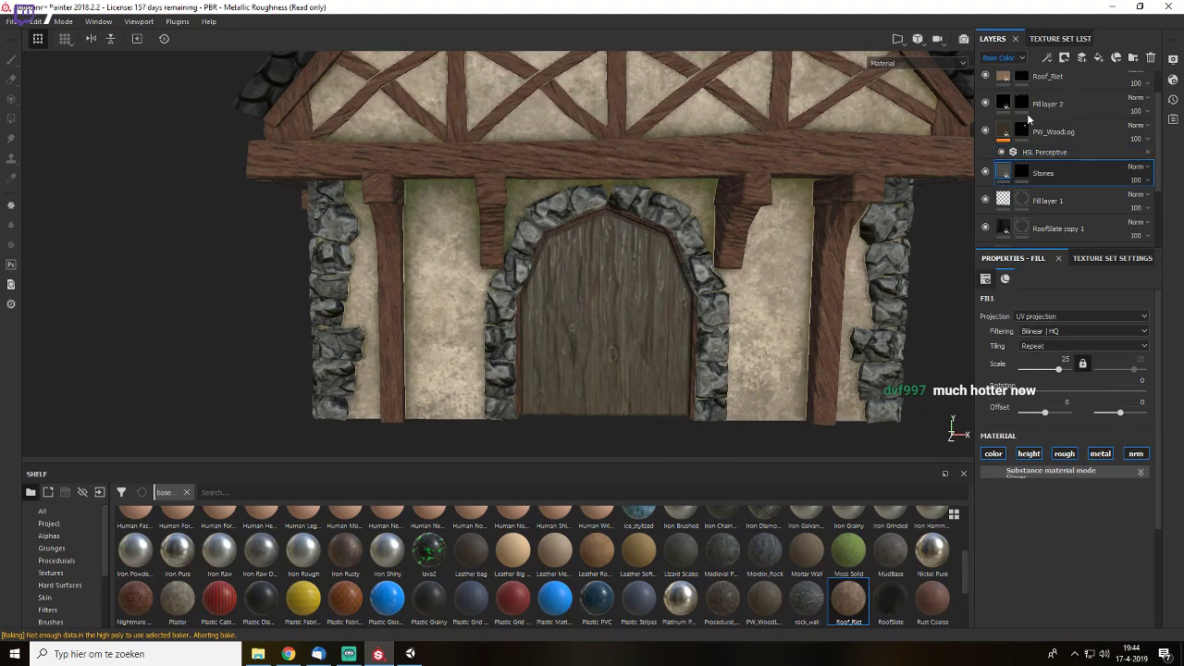
pyautogui.click(1046, 57)
pyautogui.click(1069, 135)
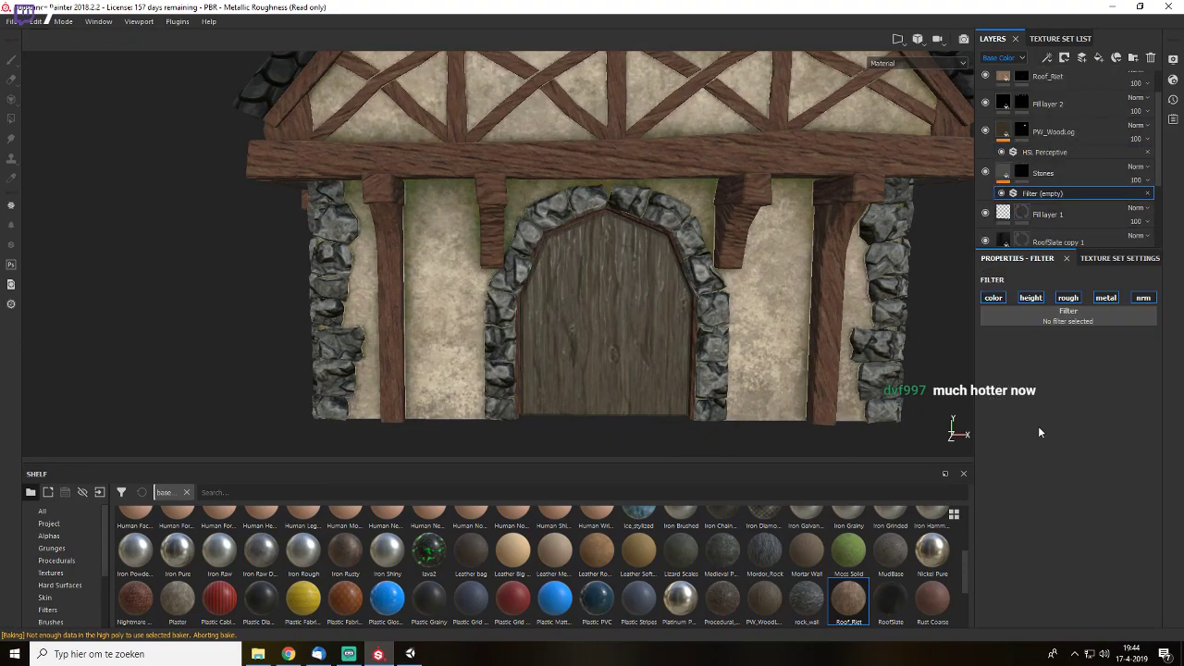
pyautogui.click(1054, 316)
pyautogui.click(1021, 355)
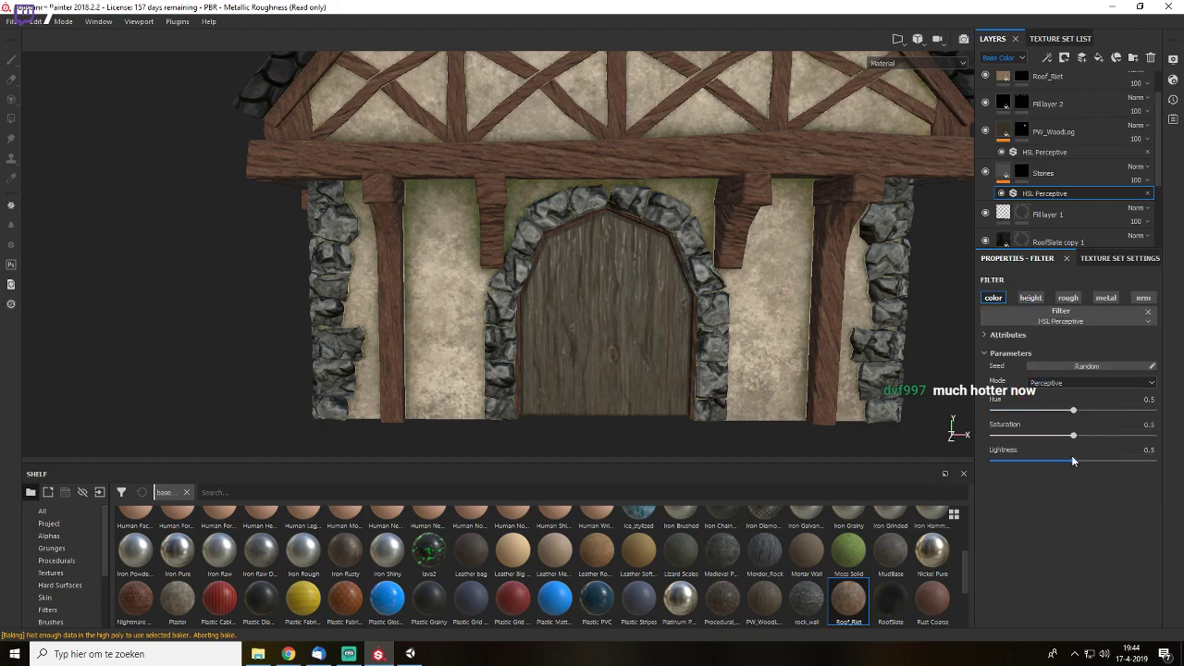
# - Adjust the Stones layer's HSL Perceptive filter to hue 0.28, saturation 0.46 and lightness 0.46
pyautogui.moveTo(1072, 460)
pyautogui.mouseDown()
pyautogui.moveTo(1013, 460)
pyautogui.moveTo(1095, 462)
pyautogui.moveTo(1080, 461)
pyautogui.mouseUp()
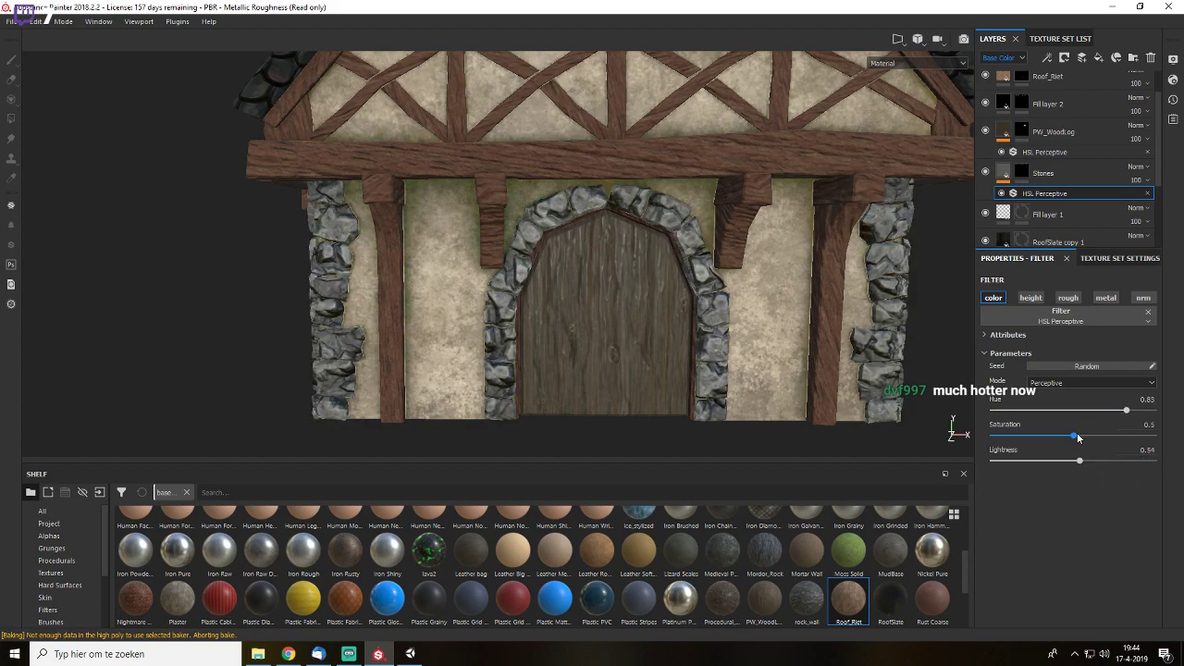
pyautogui.moveTo(1121, 407); pyautogui.dragTo(1033, 416)
pyautogui.moveTo(1078, 462); pyautogui.dragTo(1070, 461)
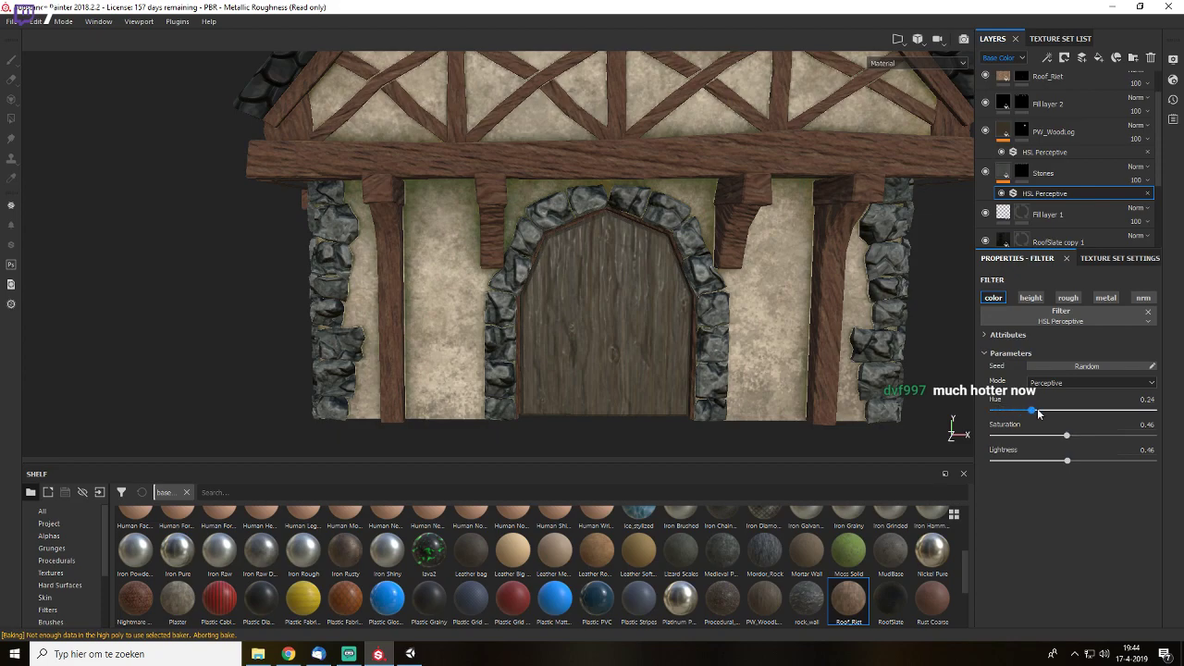
pyautogui.scroll(-5, 729, 333)
pyautogui.keyDown('alt'); pyautogui.moveTo(730, 333); pyautogui.dragTo(689, 352); pyautogui.keyUp('alt')
pyautogui.keyDown('alt'); pyautogui.moveTo(717, 306); pyautogui.dragTo(766, 145, button='middle'); pyautogui.keyUp('alt')
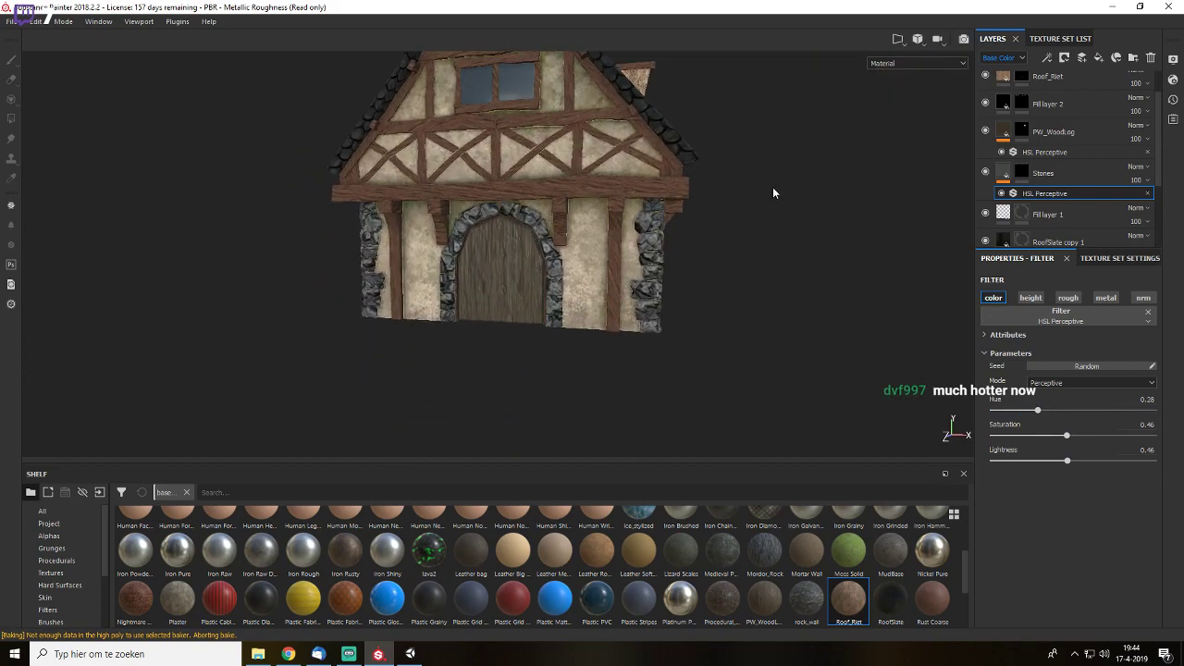
# - Add a new paint layer directly above the Roof_Riet layer
pyautogui.keyDown('alt'); pyautogui.moveTo(773, 187); pyautogui.dragTo(812, 245, button='right'); pyautogui.keyUp('alt')
pyautogui.moveTo(812, 246)
pyautogui.keyDown('alt'); pyautogui.mouseDown()
pyautogui.moveTo(702, 225)
pyautogui.moveTo(687, 244)
pyautogui.moveTo(222, 246)
pyautogui.moveTo(829, 255)
pyautogui.mouseUp(); pyautogui.keyUp('alt')
pyautogui.scroll(5, 584, 234)
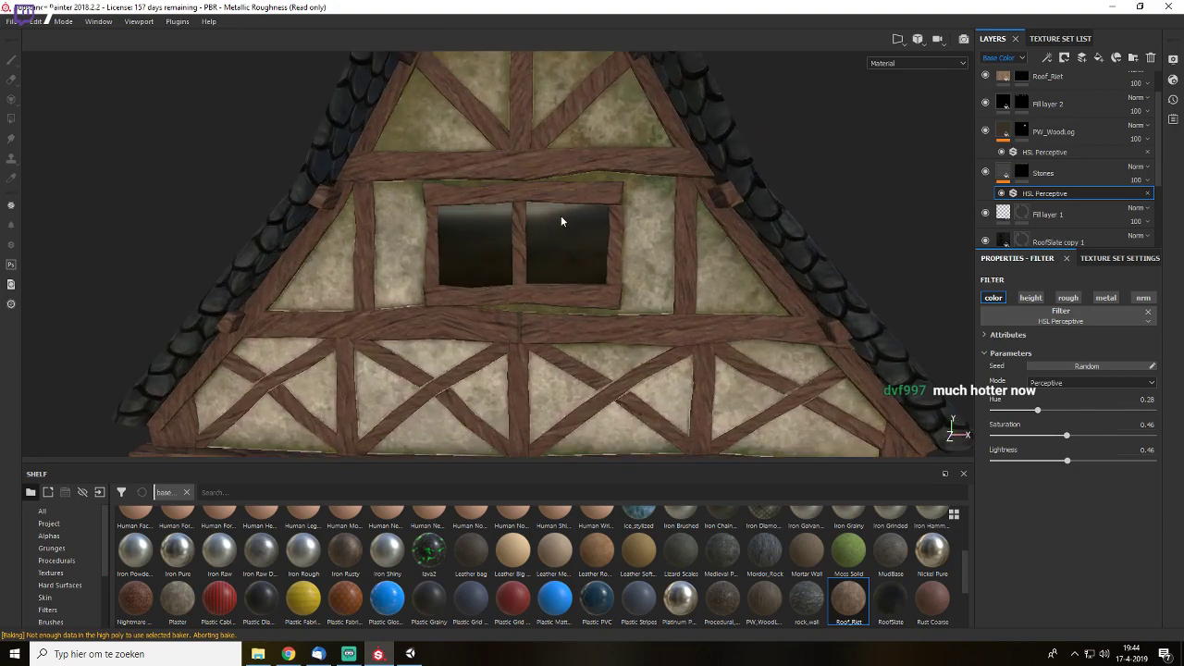
pyautogui.scroll(1, 1106, 141)
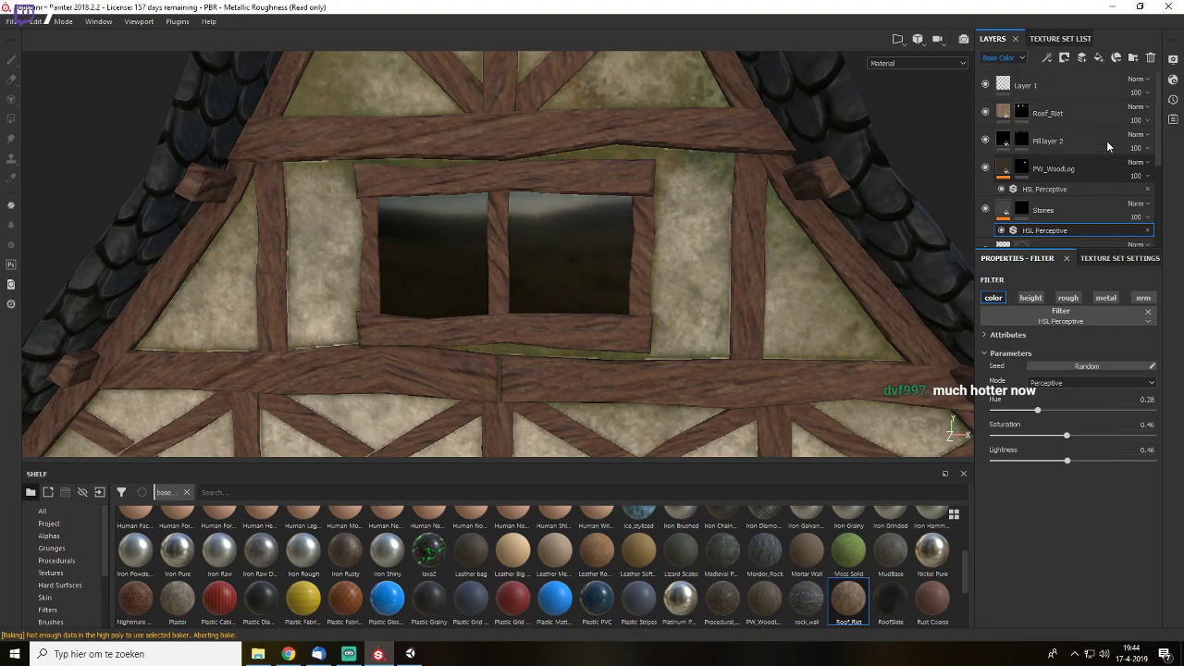
pyautogui.click(1068, 111)
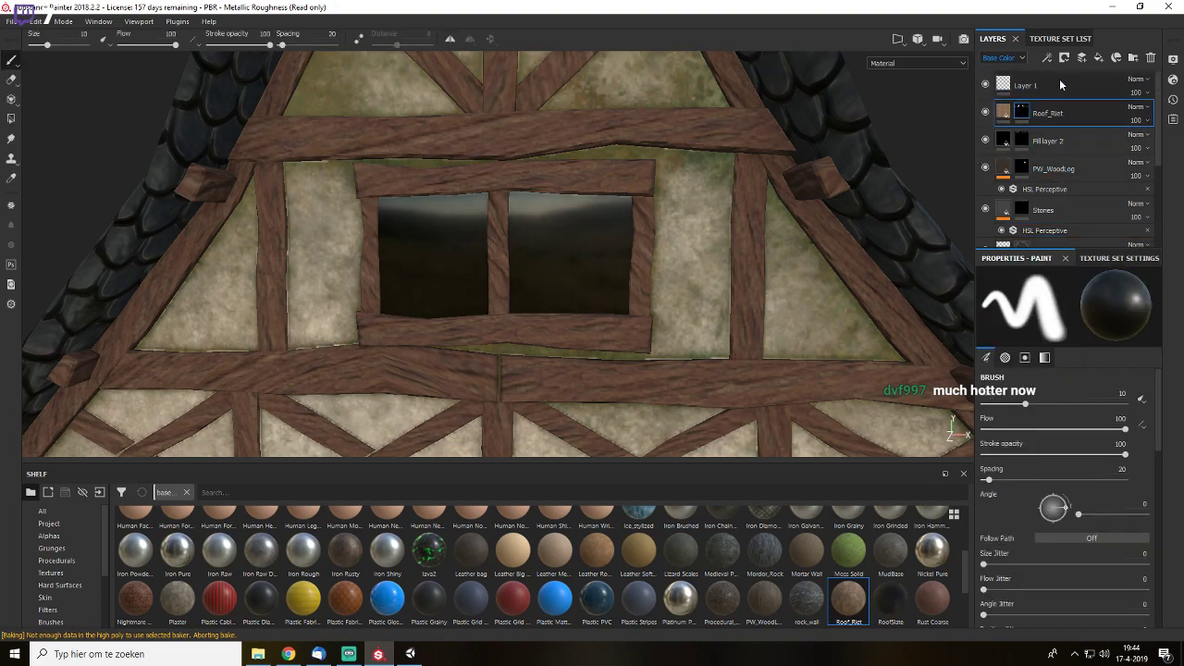
pyautogui.click(1081, 57)
# - Choose the Dirt 3 brush and restrict its material to the roughness channel with a roughness of 0.7984
pyautogui.scroll(-3, 1055, 434)
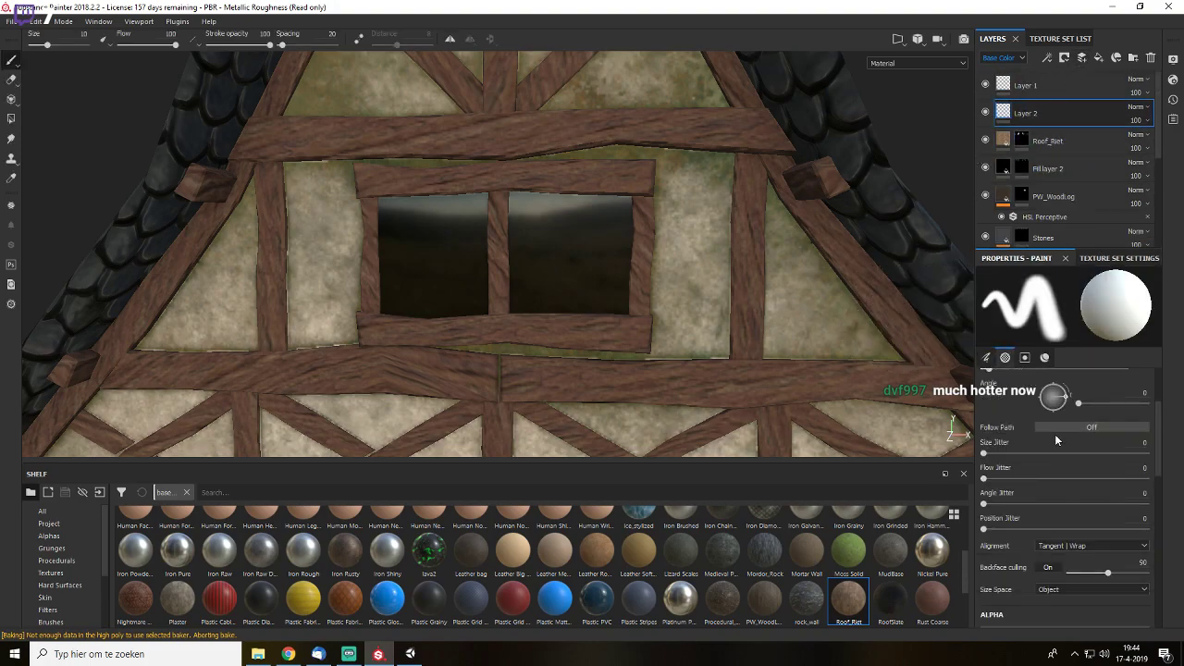
pyautogui.scroll(-5, 1057, 435)
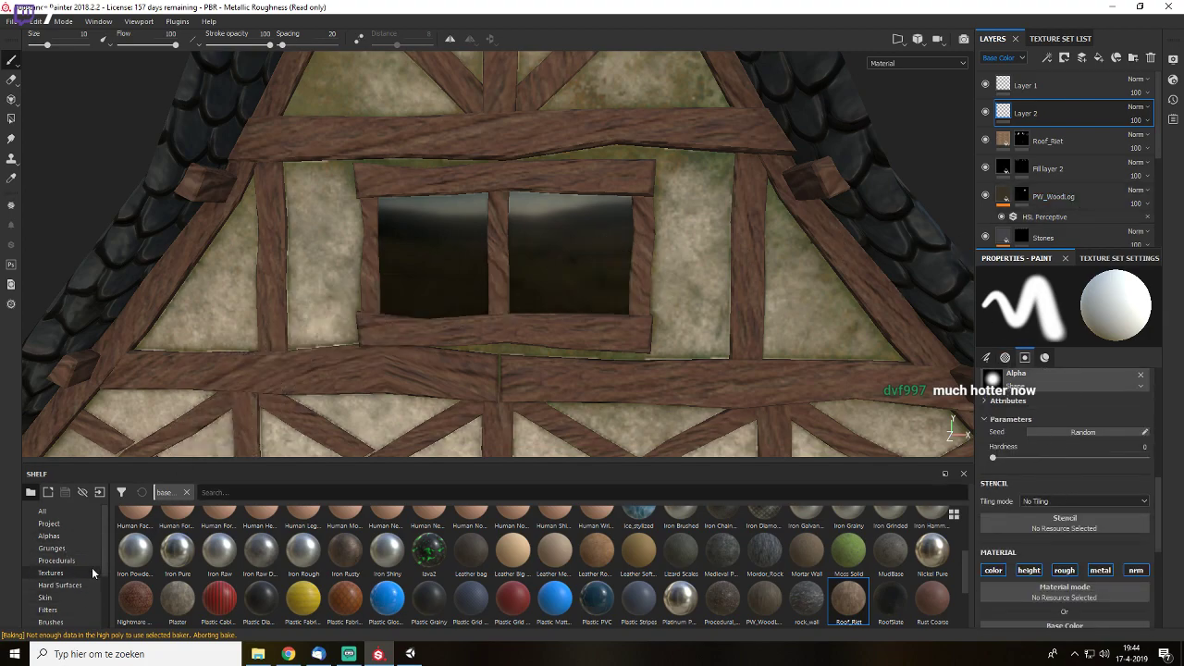
pyautogui.click(62, 624)
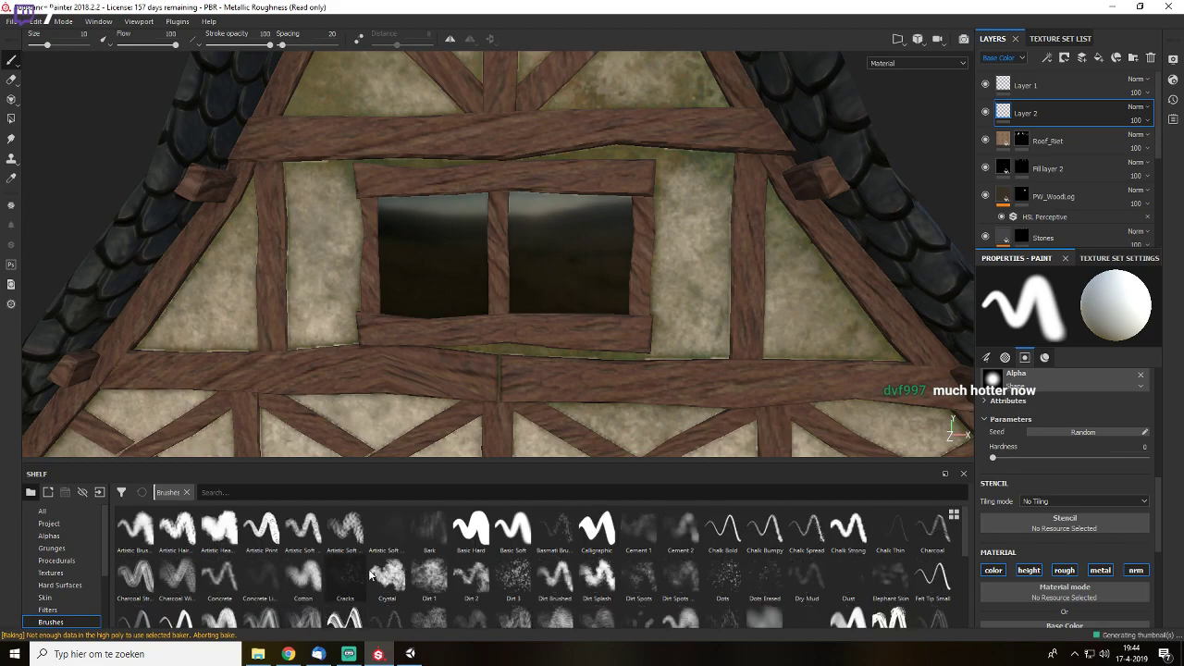
pyautogui.click(511, 576)
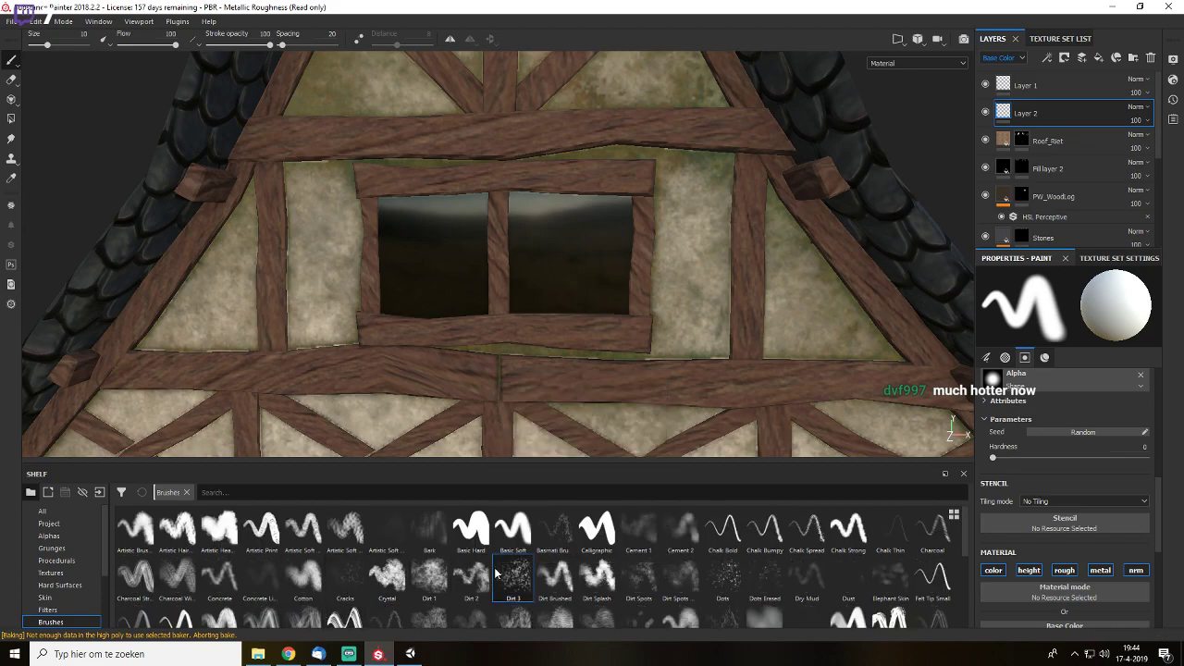
pyautogui.scroll(-1, 1054, 518)
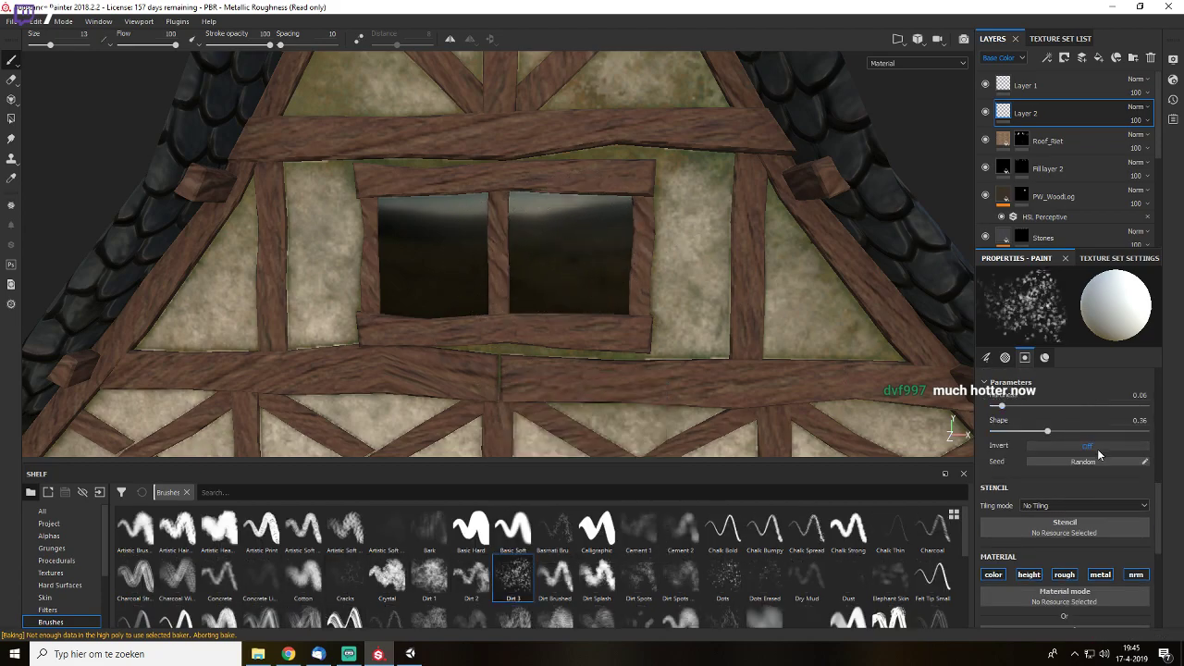
pyautogui.click(993, 574)
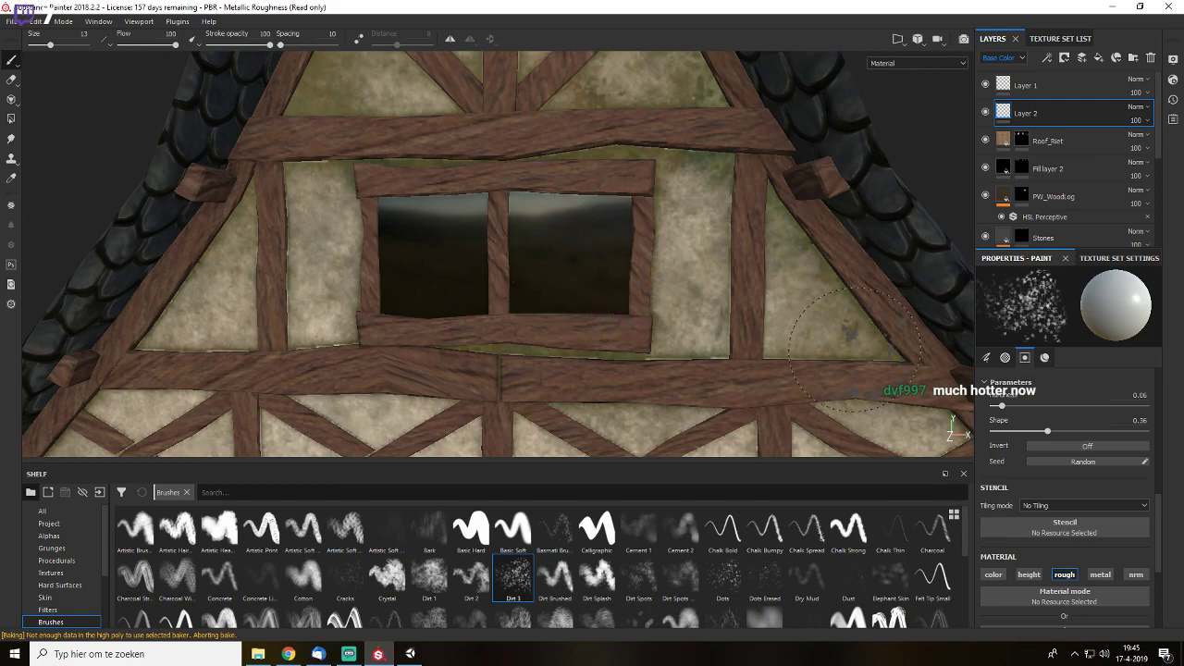
pyautogui.scroll(-2, 1098, 507)
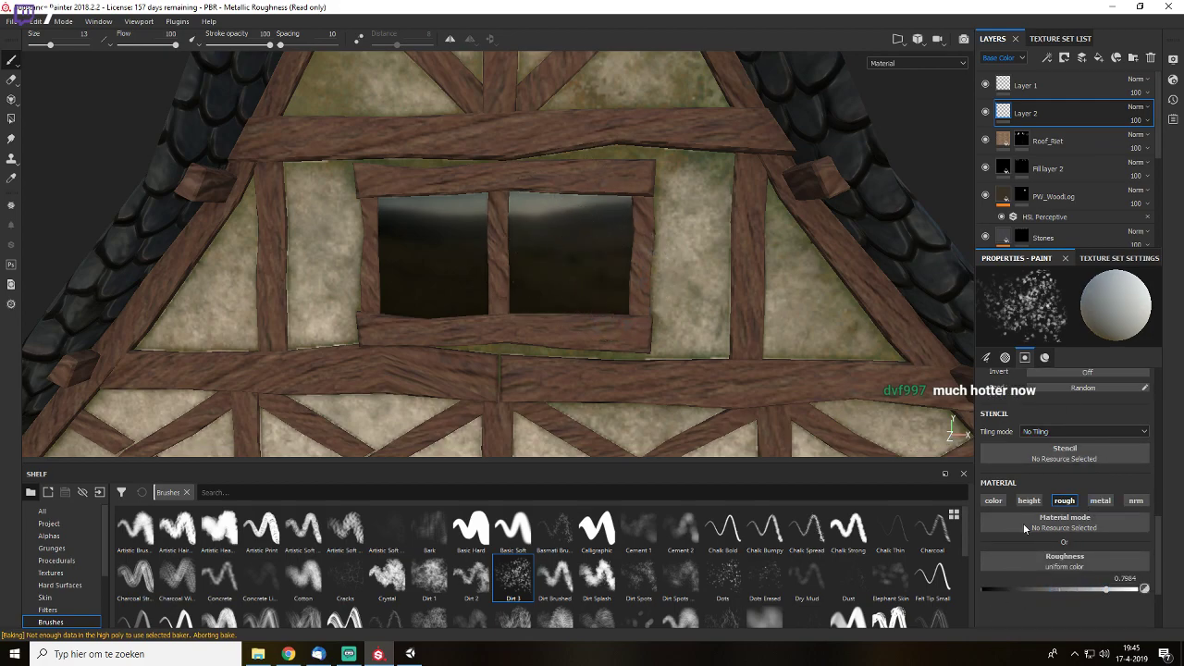
# - Stamp roughness dirt onto both panes of the front gable window with a brush size of 15.86
pyautogui.scroll(6, 592, 259)
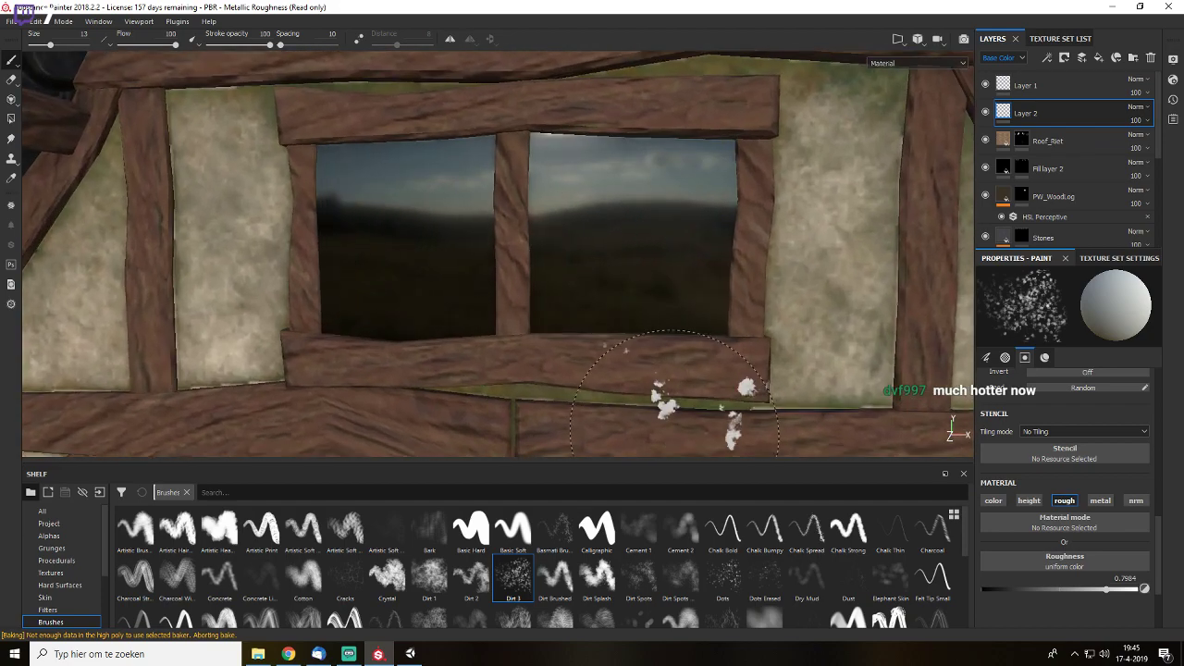
pyautogui.scroll(2, 652, 388)
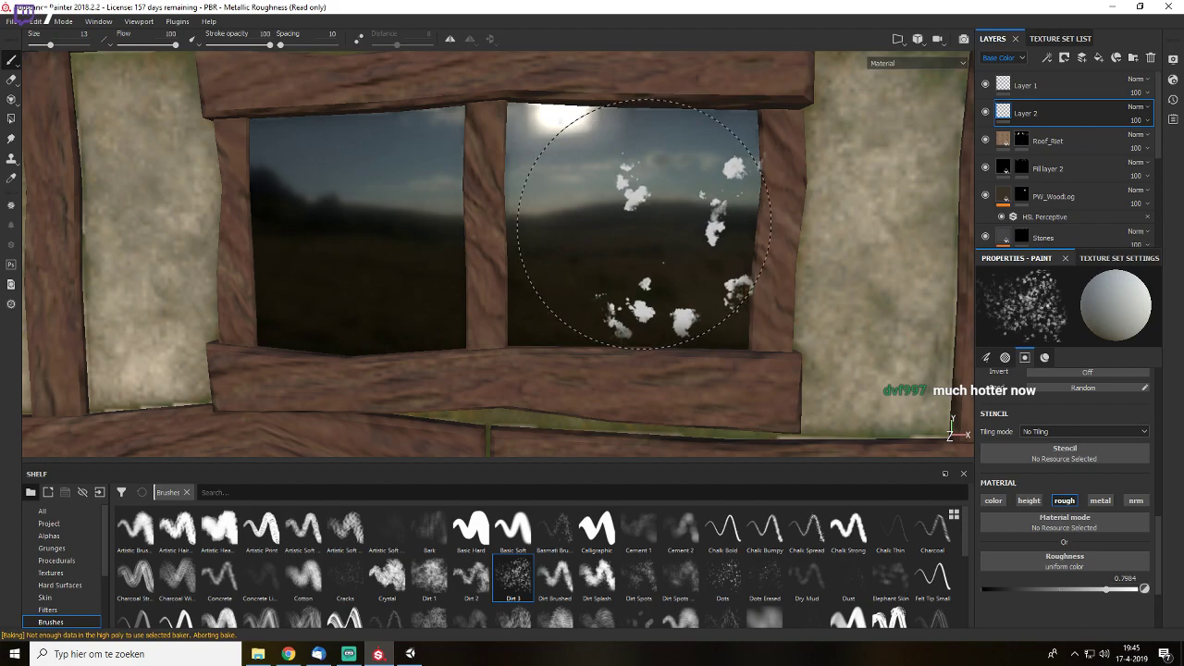
pyautogui.moveTo(651, 237)
pyautogui.keyDown('ctrl'); pyautogui.mouseDown(button='right')
pyautogui.moveTo(621, 237)
pyautogui.moveTo(707, 237)
pyautogui.moveTo(650, 226)
pyautogui.mouseUp(button='right'); pyautogui.keyUp('ctrl')
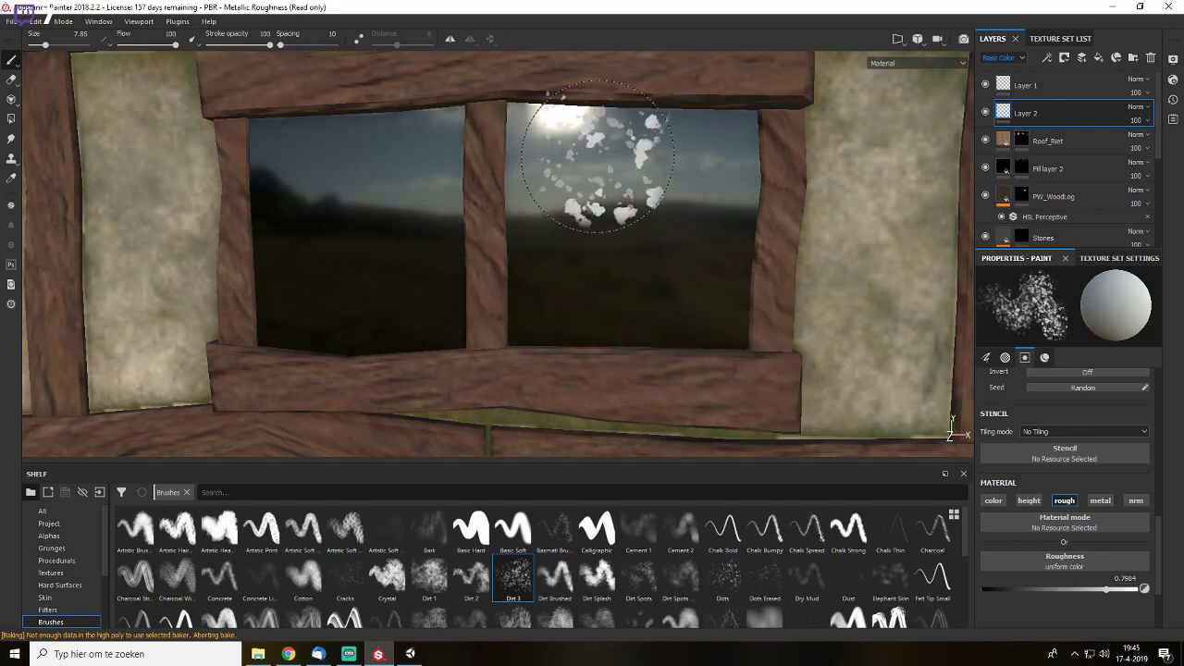
pyautogui.keyDown('ctrl'); pyautogui.moveTo(692, 244); pyautogui.dragTo(741, 244, button='right'); pyautogui.keyUp('ctrl')
pyautogui.click(653, 257)
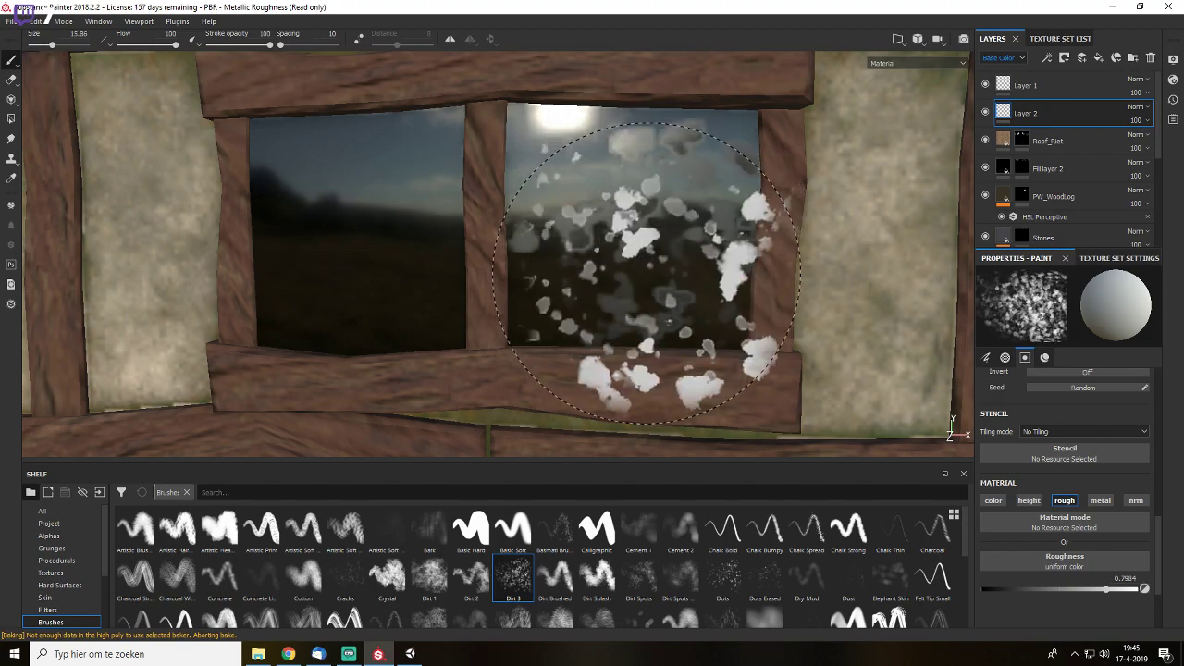
pyautogui.keyDown('alt'); pyautogui.moveTo(397, 239); pyautogui.dragTo(476, 255, button='middle'); pyautogui.keyUp('alt')
pyautogui.click(416, 251)
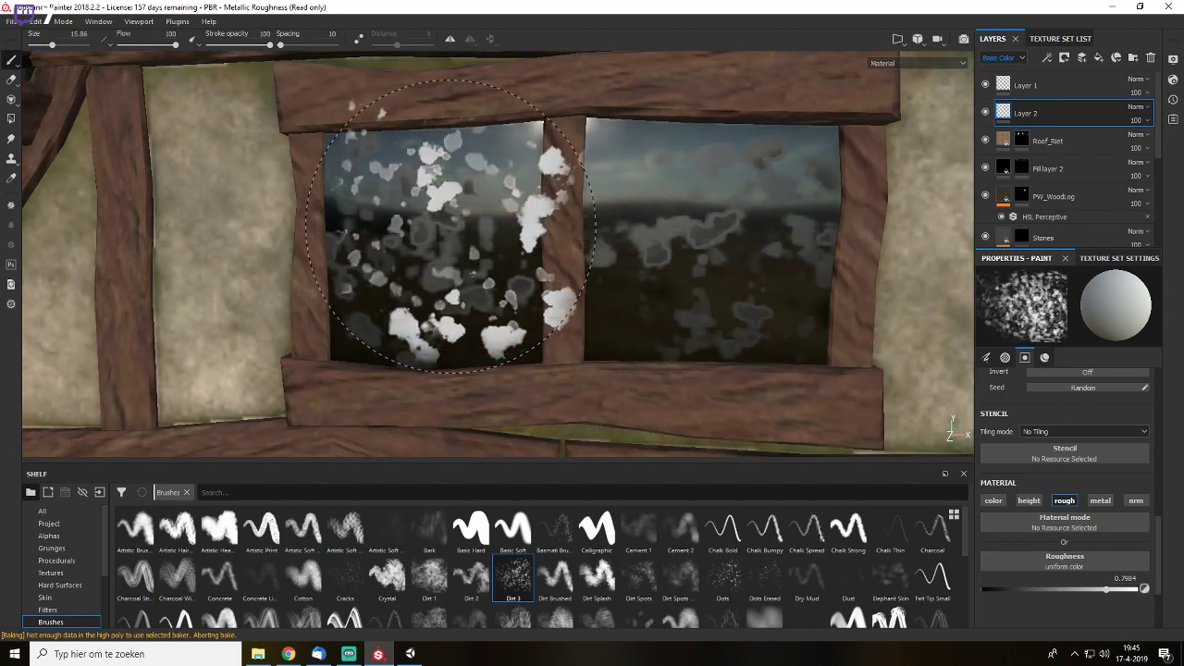
# - Stamp roughness dirt onto the two windows of one long side wall and the dormer window above them
pyautogui.press('f')
pyautogui.keyDown('alt'); pyautogui.moveTo(631, 310); pyautogui.dragTo(698, 175, button='middle'); pyautogui.keyUp('alt')
pyautogui.keyDown('alt'); pyautogui.moveTo(698, 176); pyautogui.dragTo(630, 151); pyautogui.keyUp('alt')
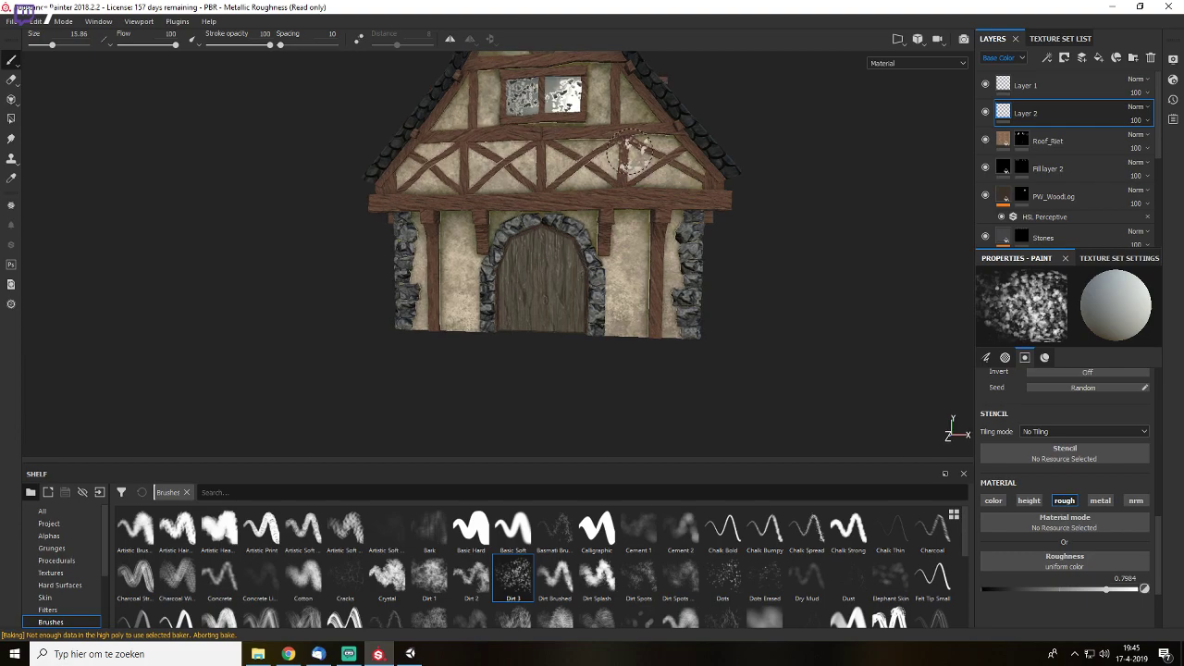
pyautogui.moveTo(563, 98)
pyautogui.keyDown('alt'); pyautogui.mouseDown()
pyautogui.moveTo(587, 243)
pyautogui.moveTo(631, 235)
pyautogui.moveTo(564, 203)
pyautogui.mouseUp(); pyautogui.keyUp('alt')
pyautogui.keyDown('alt'); pyautogui.moveTo(564, 203); pyautogui.dragTo(553, 416, button='right'); pyautogui.keyUp('alt')
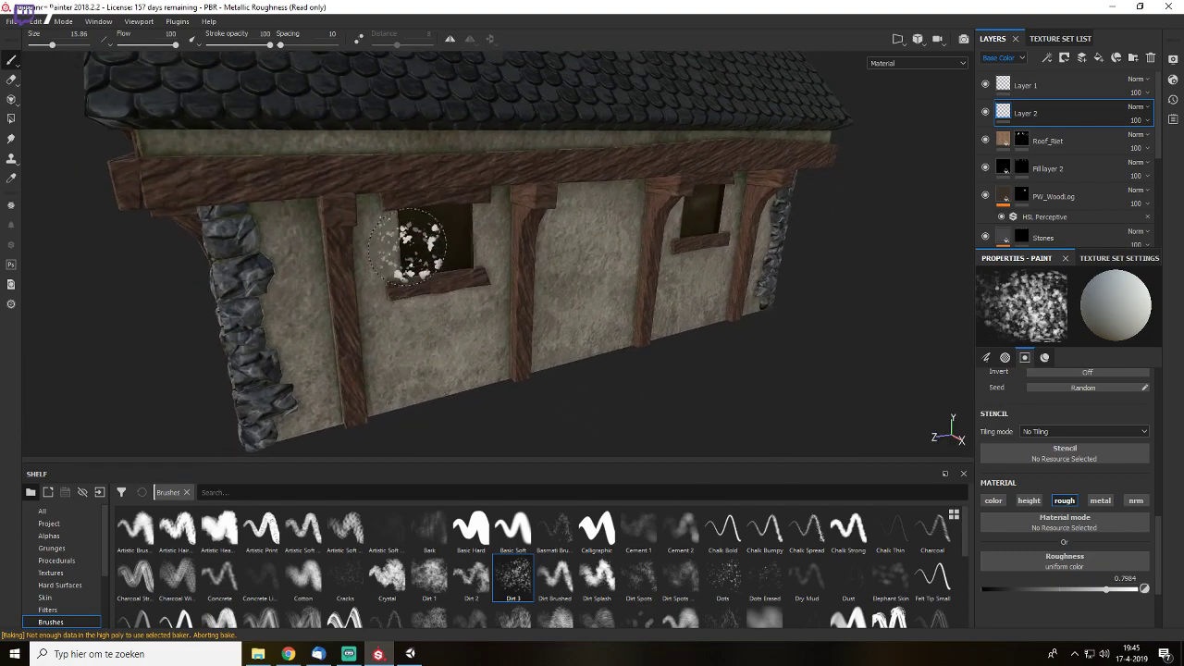
pyautogui.keyDown('alt'); pyautogui.moveTo(417, 244); pyautogui.dragTo(433, 230); pyautogui.keyUp('alt')
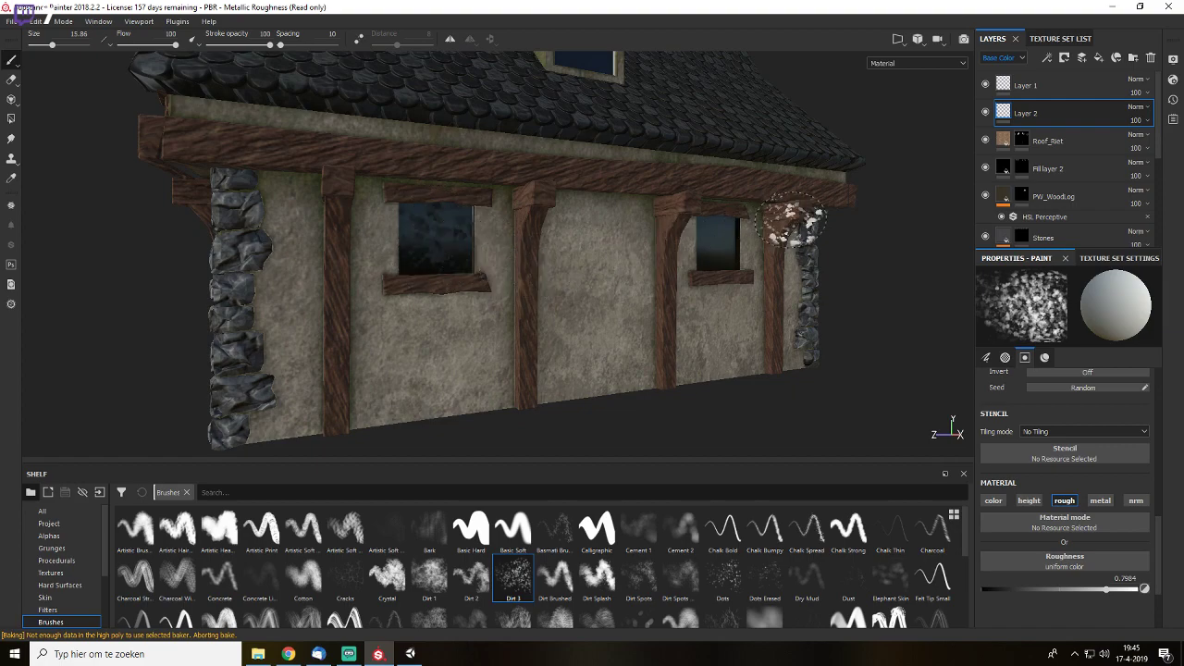
pyautogui.moveTo(791, 221)
pyautogui.keyDown('alt'); pyautogui.mouseDown()
pyautogui.moveTo(731, 264)
pyautogui.moveTo(664, 259)
pyautogui.mouseUp(); pyautogui.keyUp('alt')
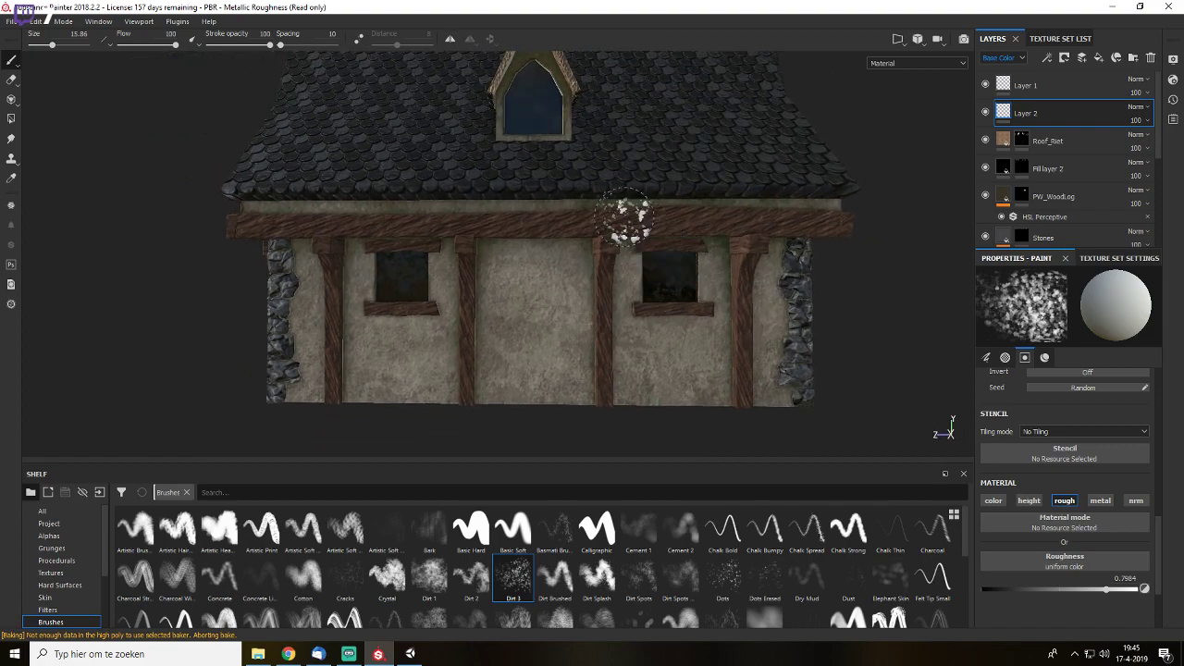
pyautogui.moveTo(626, 220)
pyautogui.keyDown('alt'); pyautogui.mouseDown()
pyautogui.moveTo(541, 250)
pyautogui.moveTo(541, 171)
pyautogui.mouseUp(); pyautogui.keyUp('alt')
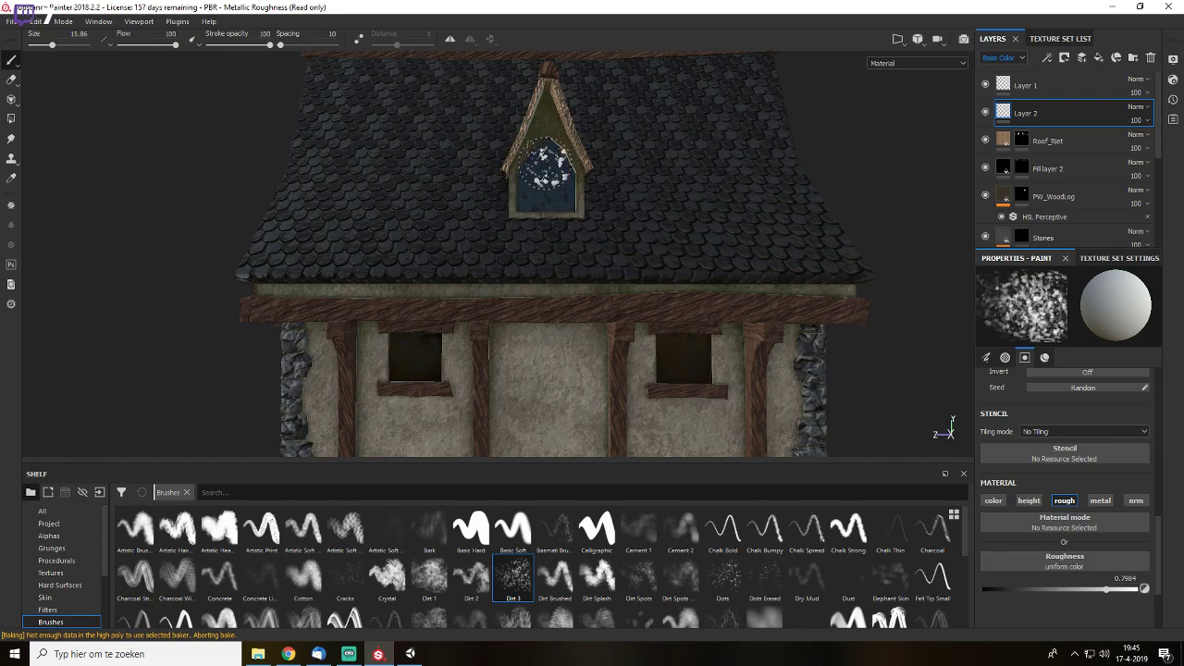
pyautogui.keyDown('alt'); pyautogui.moveTo(561, 178); pyautogui.dragTo(512, 249, button='right'); pyautogui.keyUp('alt')
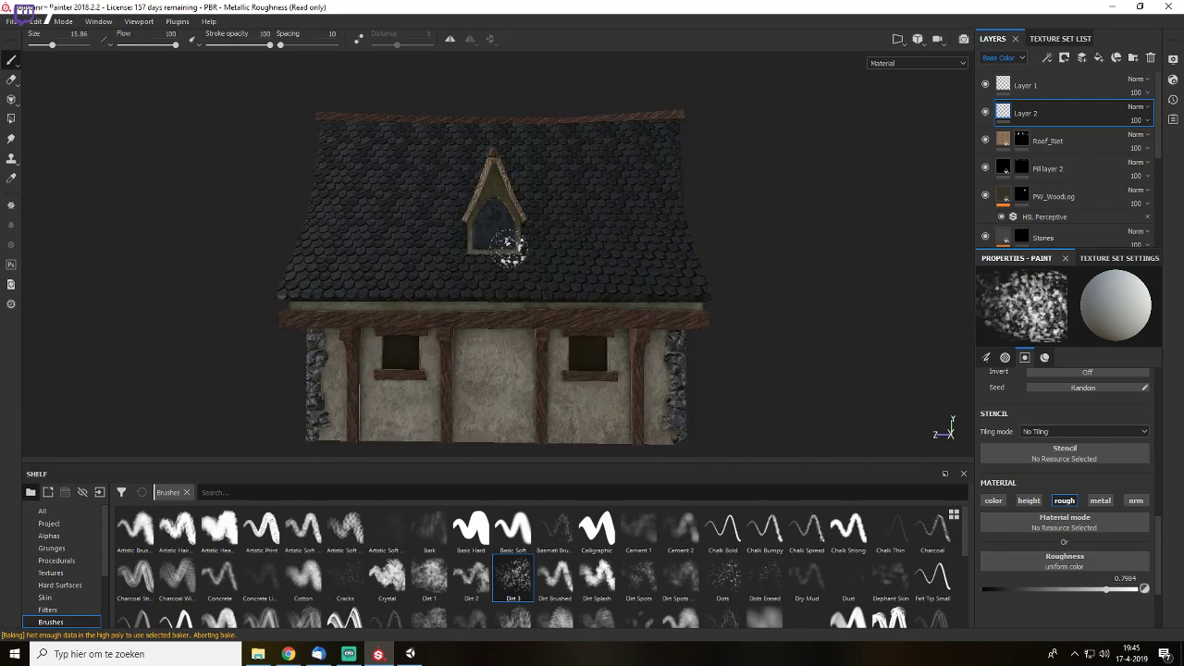
# - Stamp roughness dirt onto the two windows of the opposite long side wall and the dormer window above them
pyautogui.keyDown('alt'); pyautogui.moveTo(463, 258); pyautogui.dragTo(564, 287); pyautogui.keyUp('alt')
pyautogui.keyDown('alt'); pyautogui.moveTo(564, 286); pyautogui.dragTo(616, 328, button='right'); pyautogui.keyUp('alt')
pyautogui.moveTo(616, 328)
pyautogui.keyDown('alt'); pyautogui.mouseDown()
pyautogui.moveTo(626, 280)
pyautogui.moveTo(900, 264)
pyautogui.moveTo(784, 294)
pyautogui.mouseUp(); pyautogui.keyUp('alt')
pyautogui.scroll(-3, 625, 277)
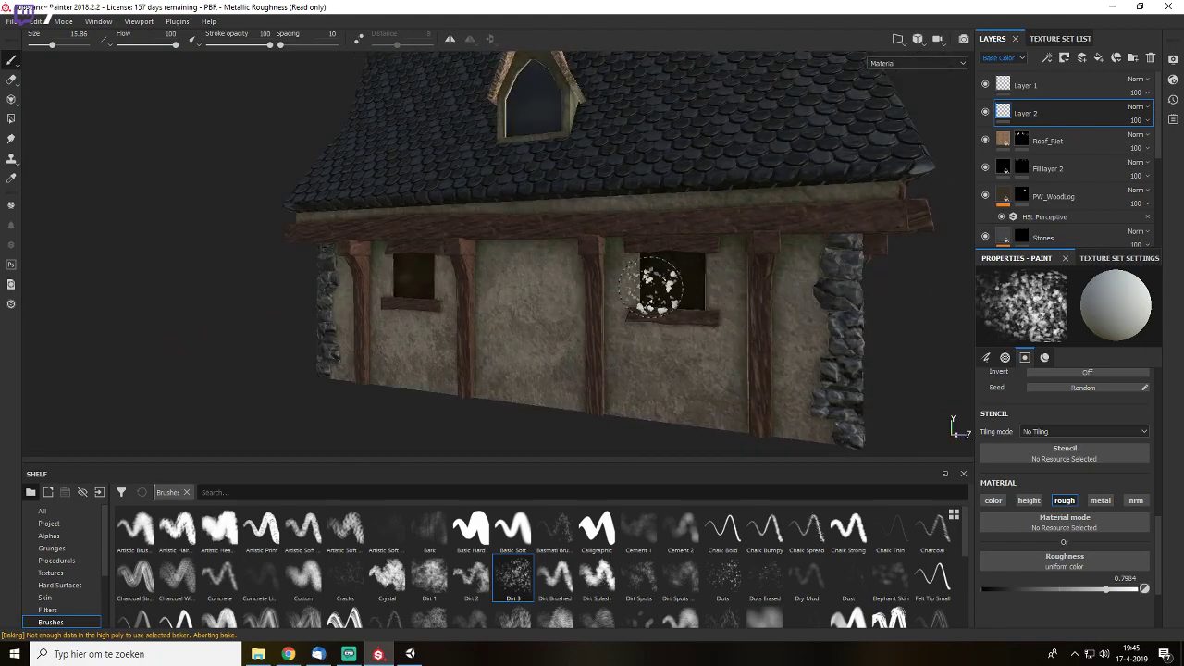
pyautogui.keyDown('alt'); pyautogui.moveTo(528, 247); pyautogui.dragTo(497, 286); pyautogui.keyUp('alt')
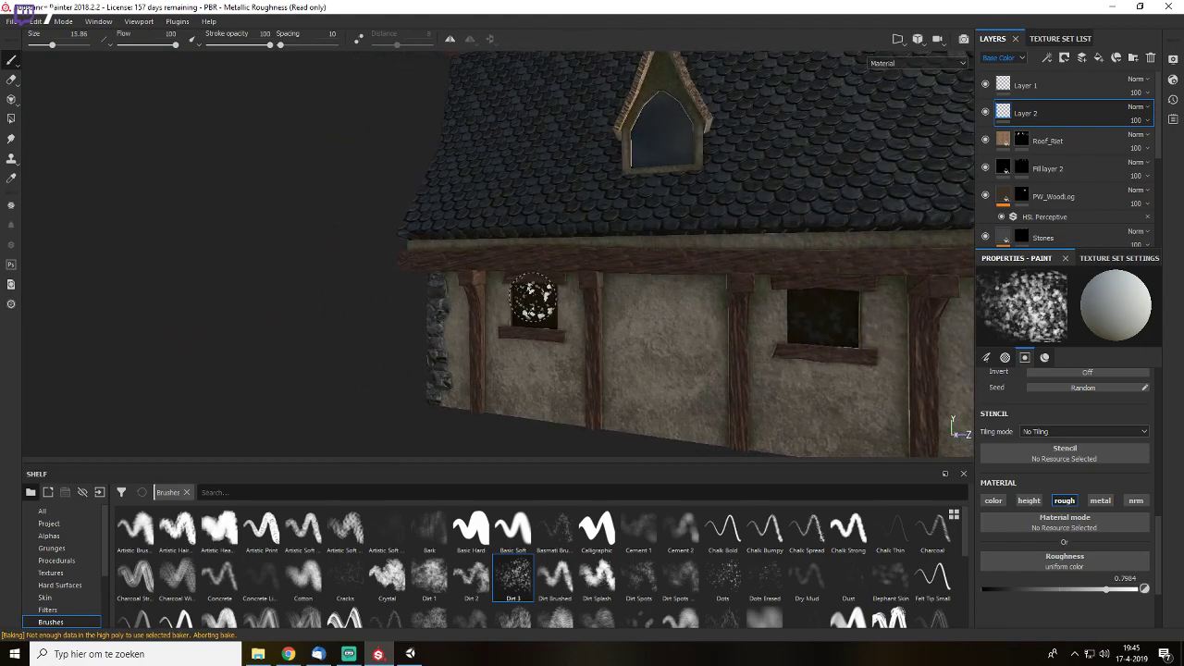
pyautogui.keyDown('alt'); pyautogui.moveTo(650, 158); pyautogui.dragTo(642, 191); pyautogui.keyUp('alt')
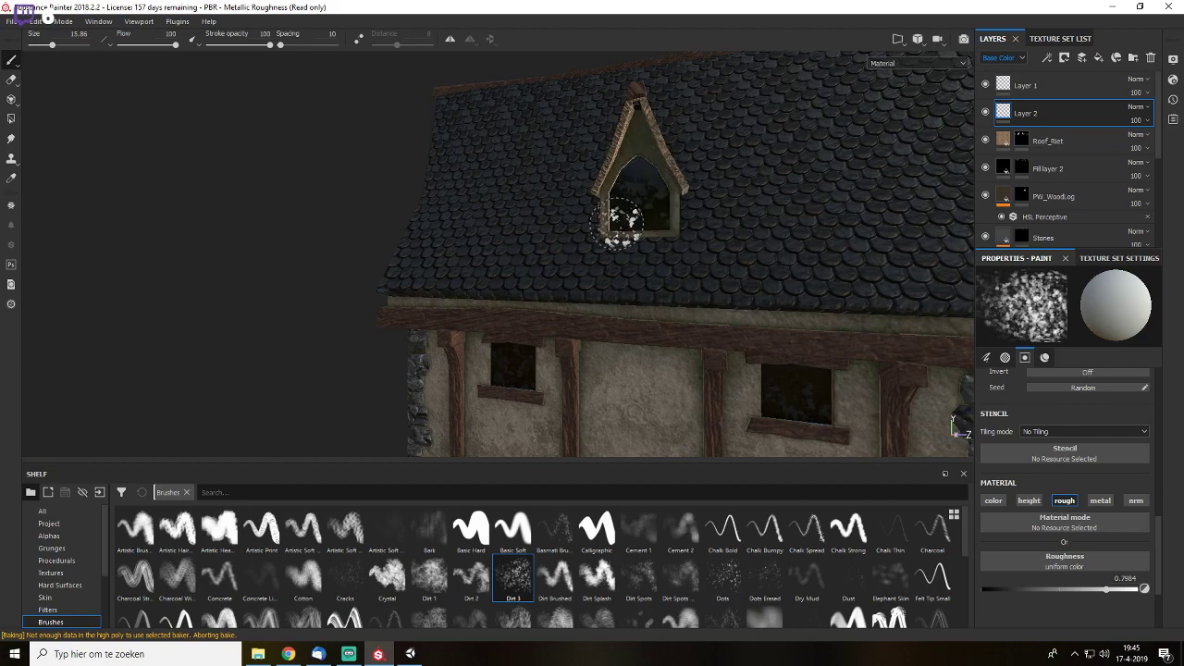
pyautogui.press('f')
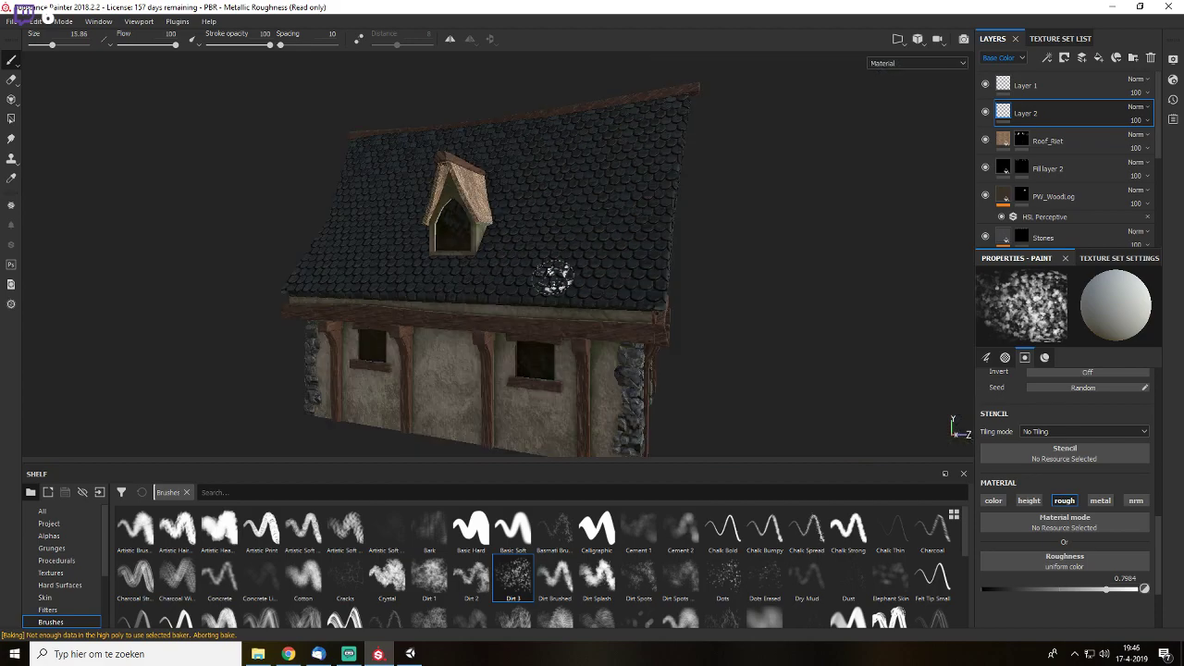
# - Switch the layer stack to the Roughness channel and set Layer 2's opacity to 27, checking the dirt on the gable window
pyautogui.keyDown('alt'); pyautogui.moveTo(557, 285); pyautogui.dragTo(288, 276); pyautogui.keyUp('alt')
pyautogui.keyDown('alt'); pyautogui.moveTo(777, 233); pyautogui.dragTo(625, 263, button='middle'); pyautogui.keyUp('alt')
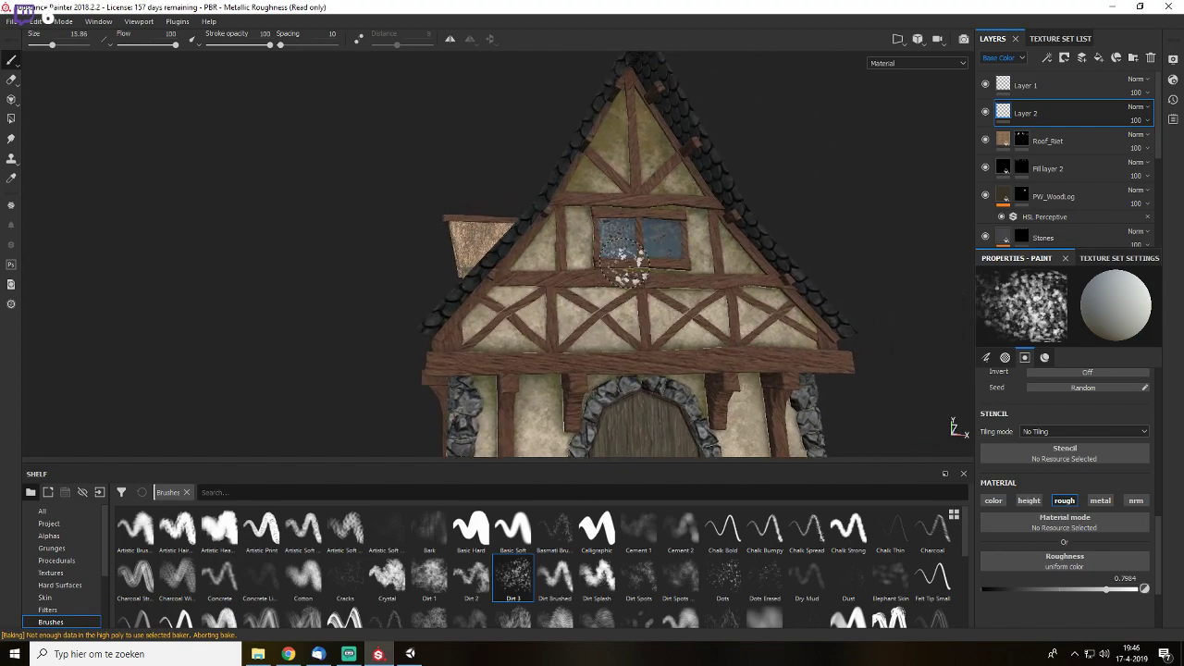
pyautogui.press('f')
pyautogui.keyDown('alt'); pyautogui.moveTo(709, 280); pyautogui.dragTo(561, 219); pyautogui.keyUp('alt')
pyautogui.scroll(6, 569, 241)
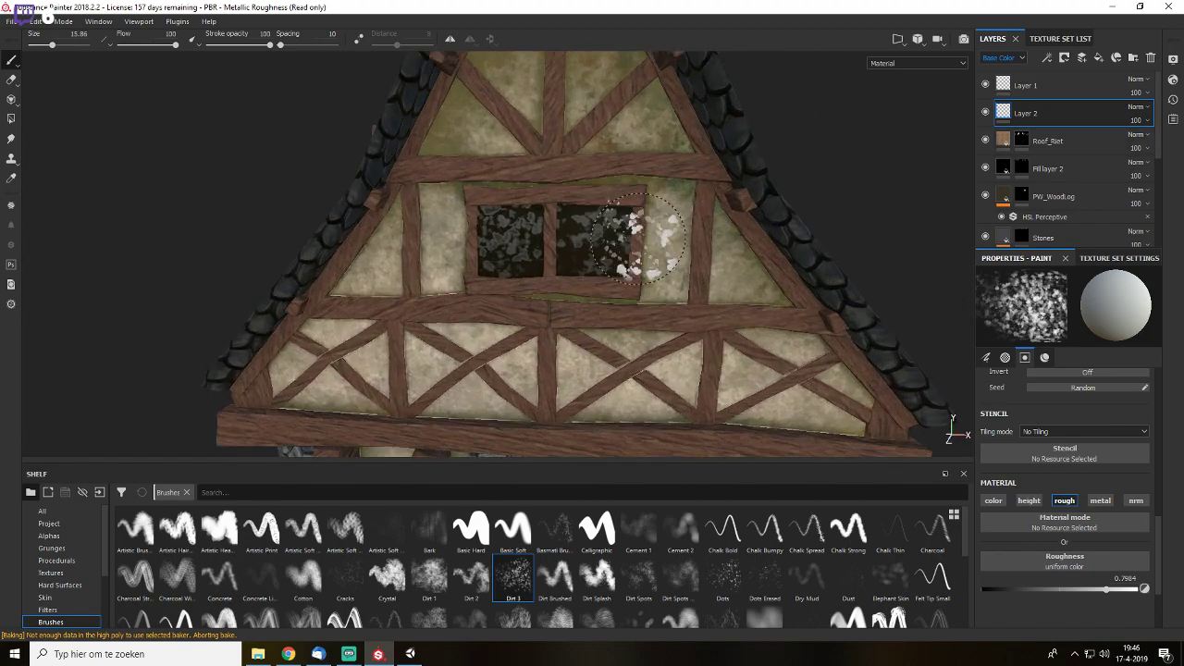
pyautogui.keyDown('alt'); pyautogui.moveTo(588, 269); pyautogui.dragTo(675, 236); pyautogui.keyUp('alt')
pyautogui.scroll(3, 683, 246)
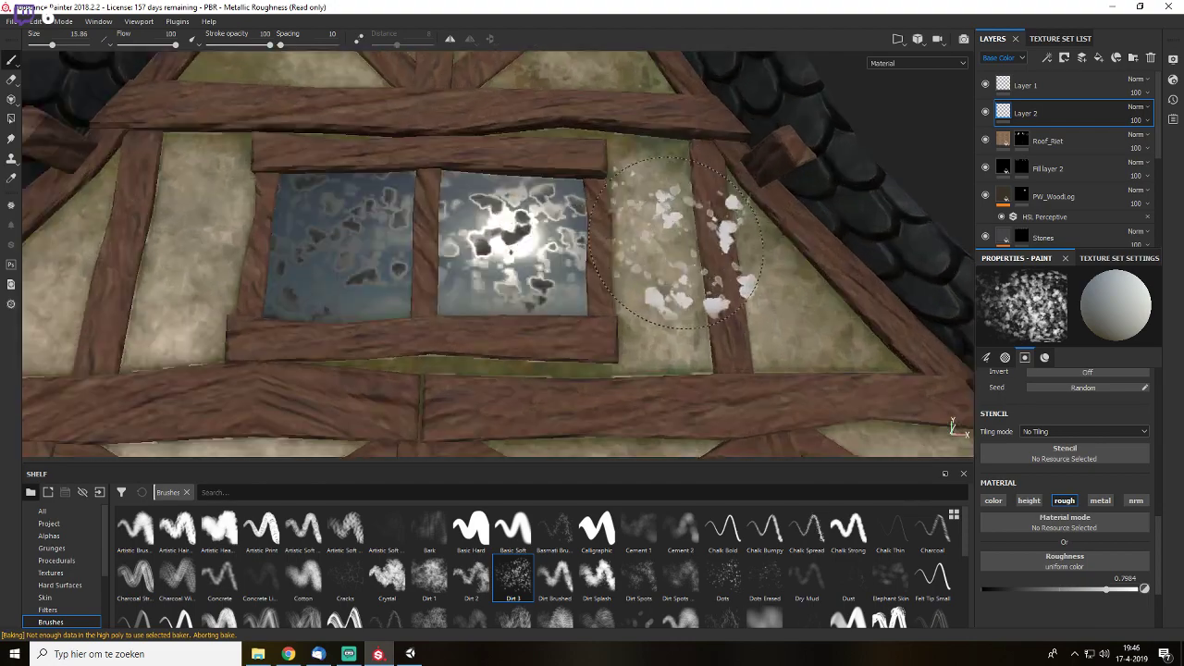
pyautogui.click(999, 58)
pyautogui.click(998, 90)
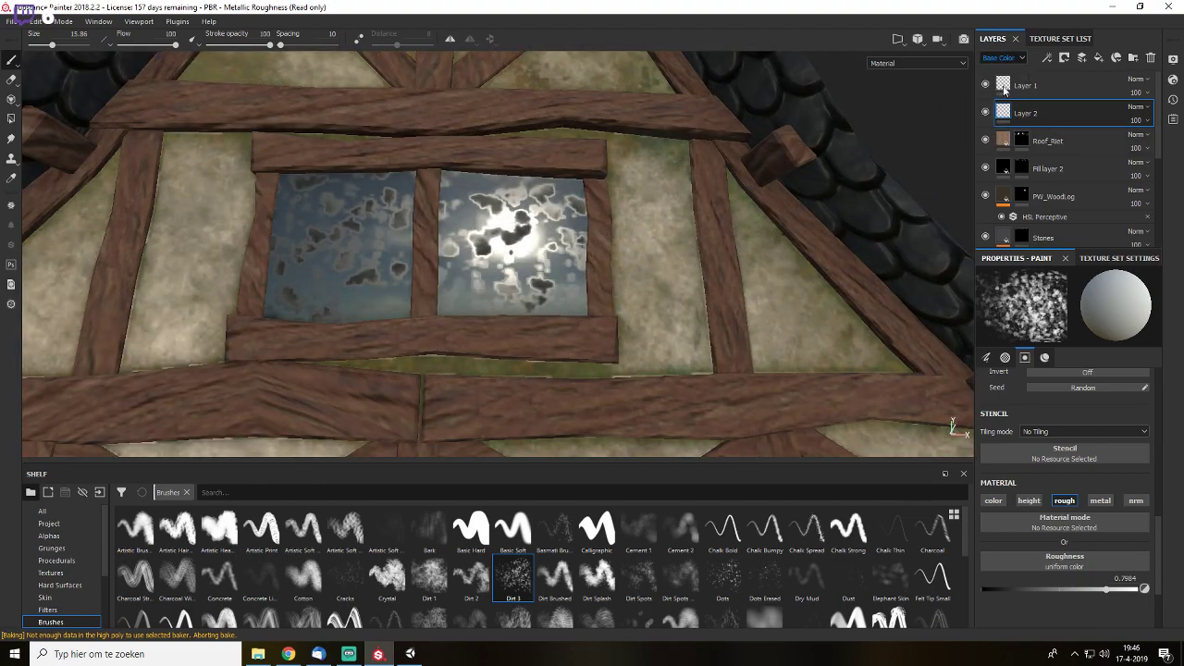
pyautogui.moveTo(1180, 145); pyautogui.dragTo(1143, 147)
pyautogui.keyDown('alt'); pyautogui.moveTo(579, 252); pyautogui.dragTo(664, 277); pyautogui.keyUp('alt')
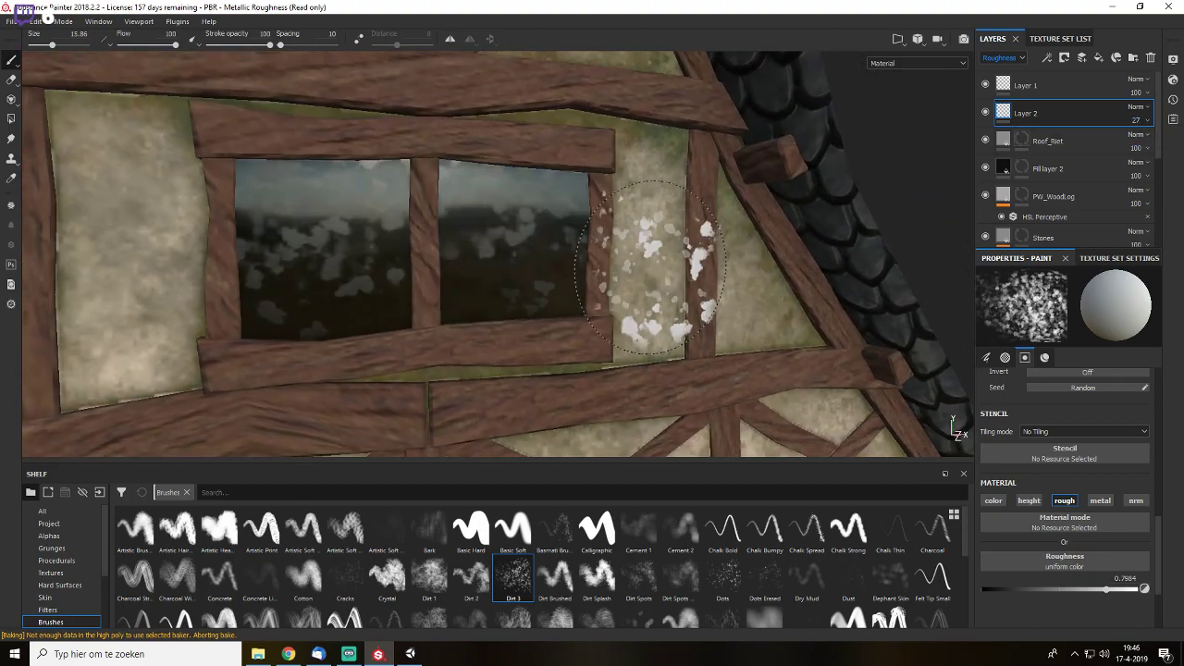
# - Set Layer 2's roughness blending mode to Linear dodge (Add)
pyautogui.scroll(-5, 664, 275)
pyautogui.keyDown('alt'); pyautogui.moveTo(745, 276); pyautogui.dragTo(687, 267); pyautogui.keyUp('alt')
pyautogui.scroll(4, 689, 265)
pyautogui.click(1134, 107)
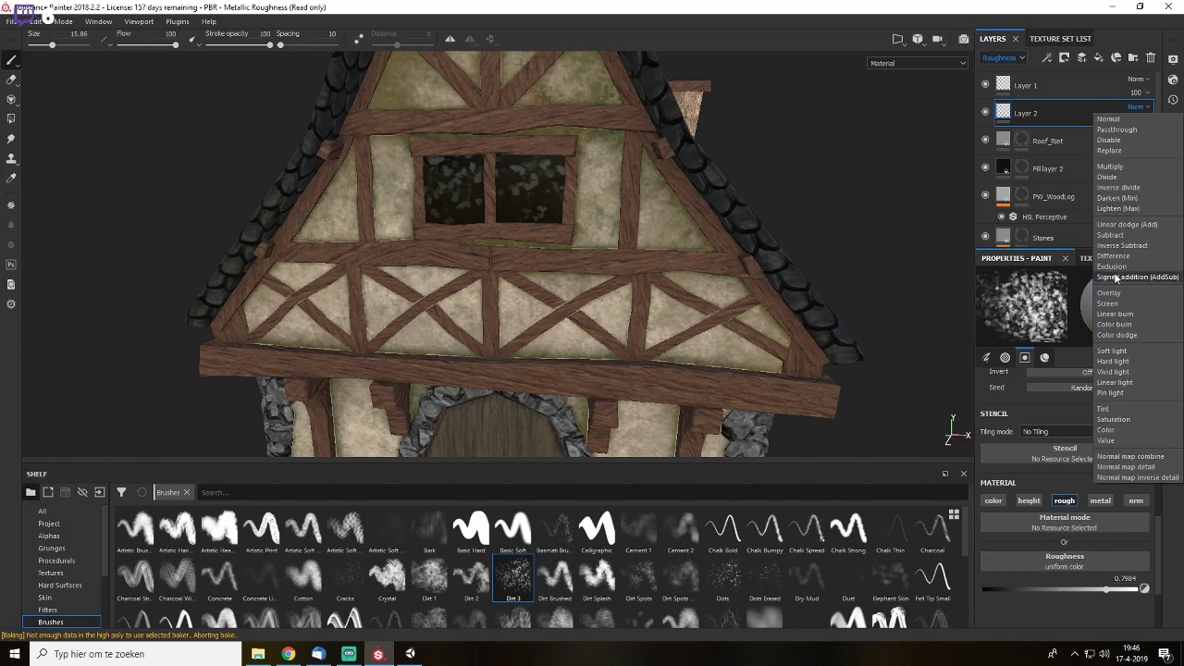
pyautogui.click(1122, 224)
pyautogui.press('f')
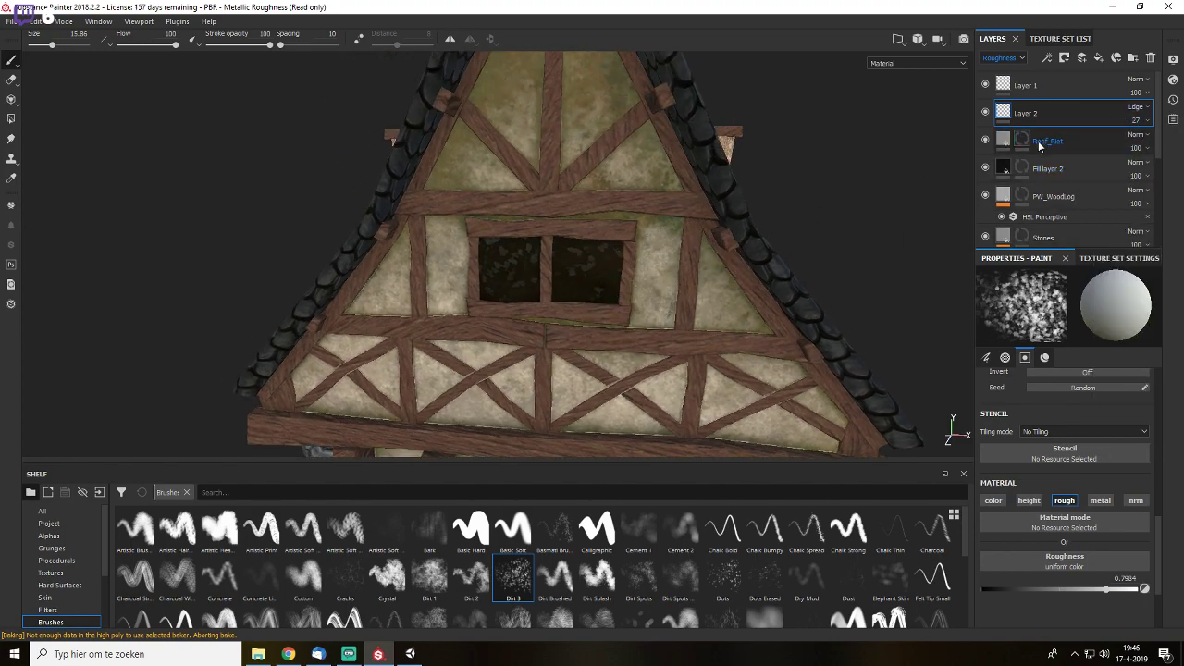
pyautogui.keyDown('alt'); pyautogui.moveTo(685, 237); pyautogui.dragTo(657, 256); pyautogui.keyUp('alt')
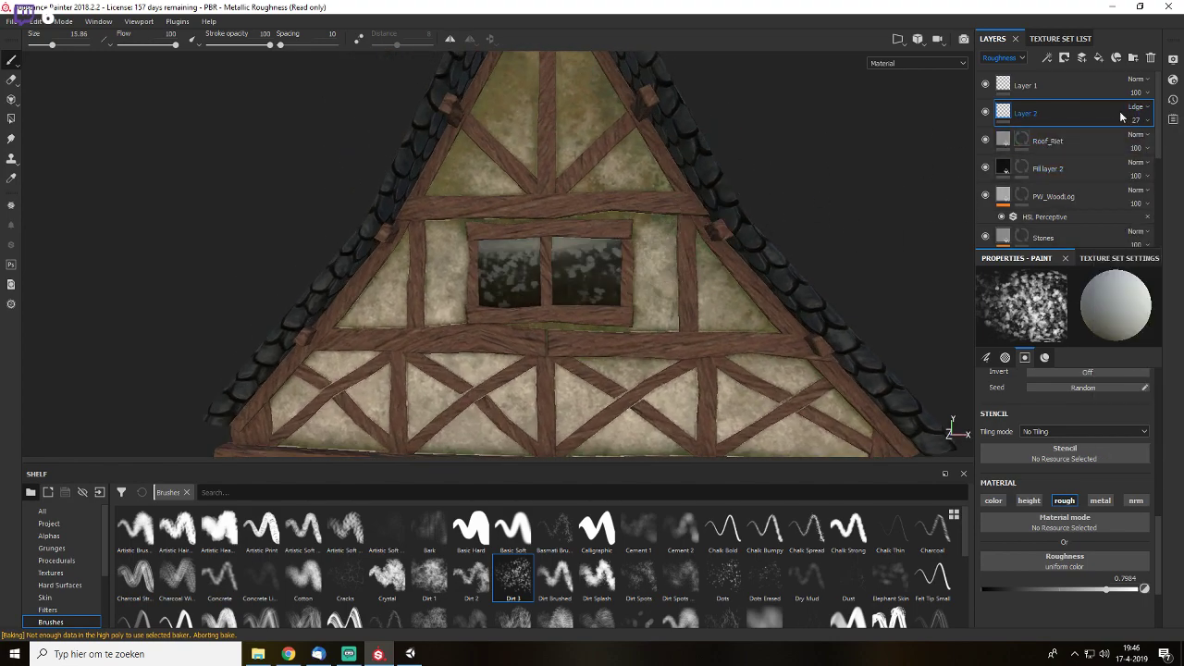
# - Lower Layer 2's roughness opacity to 8
pyautogui.scroll(-3, 692, 260)
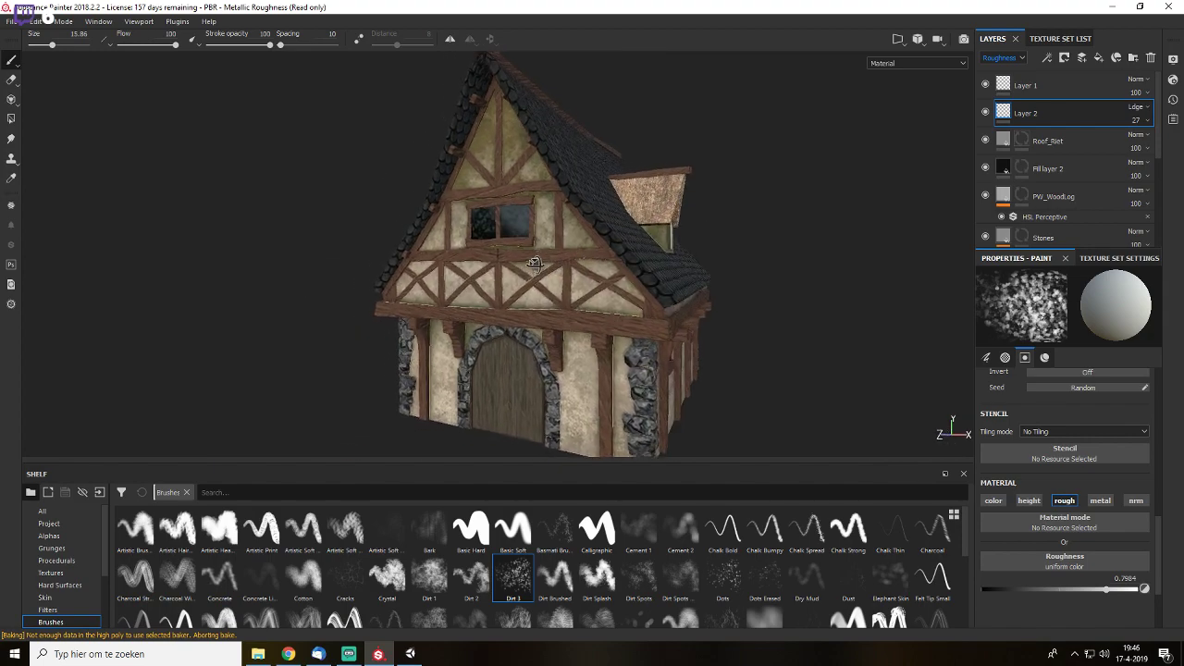
pyautogui.scroll(6, 601, 177)
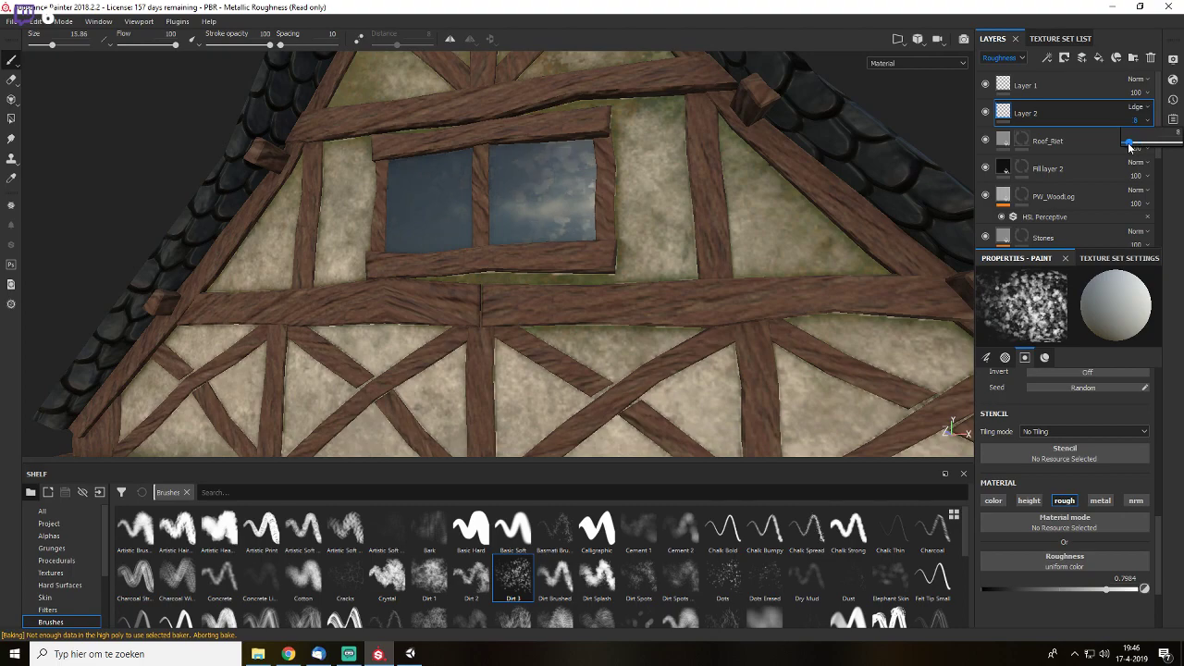
pyautogui.scroll(-6, 661, 296)
pyautogui.keyDown('alt'); pyautogui.moveTo(661, 296); pyautogui.dragTo(706, 278); pyautogui.keyUp('alt')
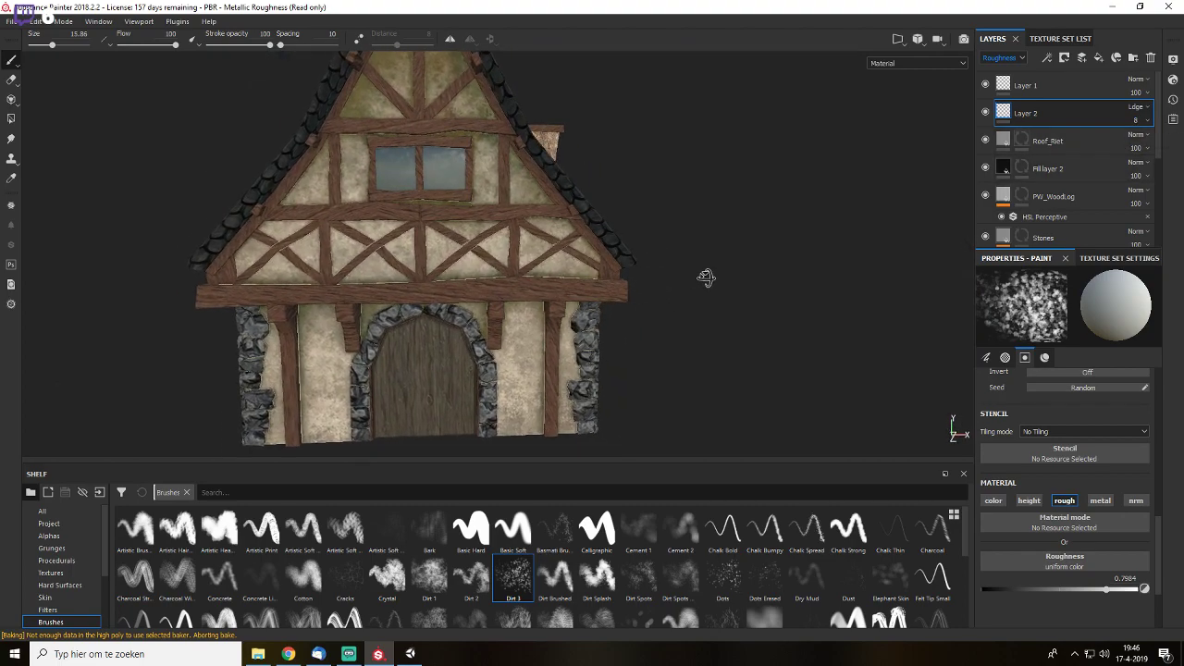
# - Examine the windows, roof and dormer under rotated lighting, first with the full material and then with the roughness channel alone
pyautogui.keyDown('alt'); pyautogui.moveTo(705, 278); pyautogui.dragTo(704, 272, button='right'); pyautogui.keyUp('alt')
pyautogui.keyDown('alt'); pyautogui.moveTo(471, 190); pyautogui.dragTo(550, 189); pyautogui.keyUp('alt')
pyautogui.moveTo(680, 190)
pyautogui.keyDown('shift'); pyautogui.mouseDown(button='right')
pyautogui.moveTo(700, 190)
pyautogui.moveTo(674, 196)
pyautogui.moveTo(695, 200)
pyautogui.mouseUp(button='right'); pyautogui.keyUp('shift')
pyautogui.keyDown('alt'); pyautogui.moveTo(809, 192); pyautogui.dragTo(546, 205); pyautogui.keyUp('alt')
pyautogui.keyDown('alt'); pyautogui.moveTo(668, 169); pyautogui.dragTo(533, 272); pyautogui.keyUp('alt')
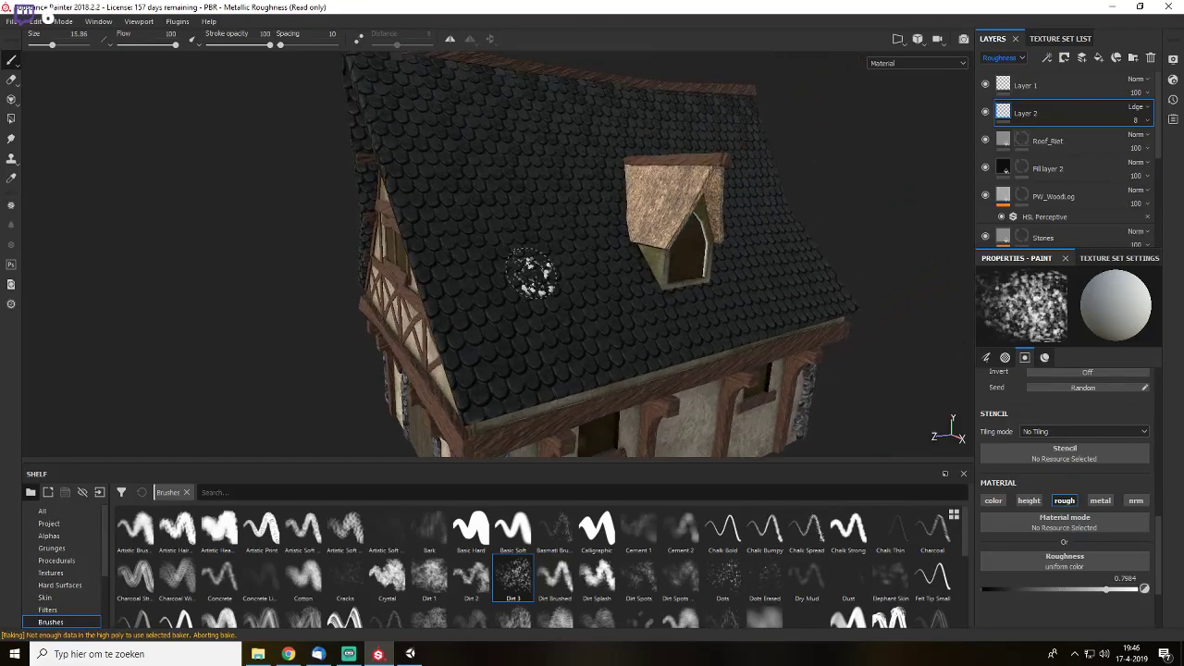
pyautogui.keyDown('shift'); pyautogui.moveTo(527, 282); pyautogui.dragTo(609, 250, button='right'); pyautogui.keyUp('shift')
pyautogui.press('c')
pyautogui.press('c')
pyautogui.press('c')
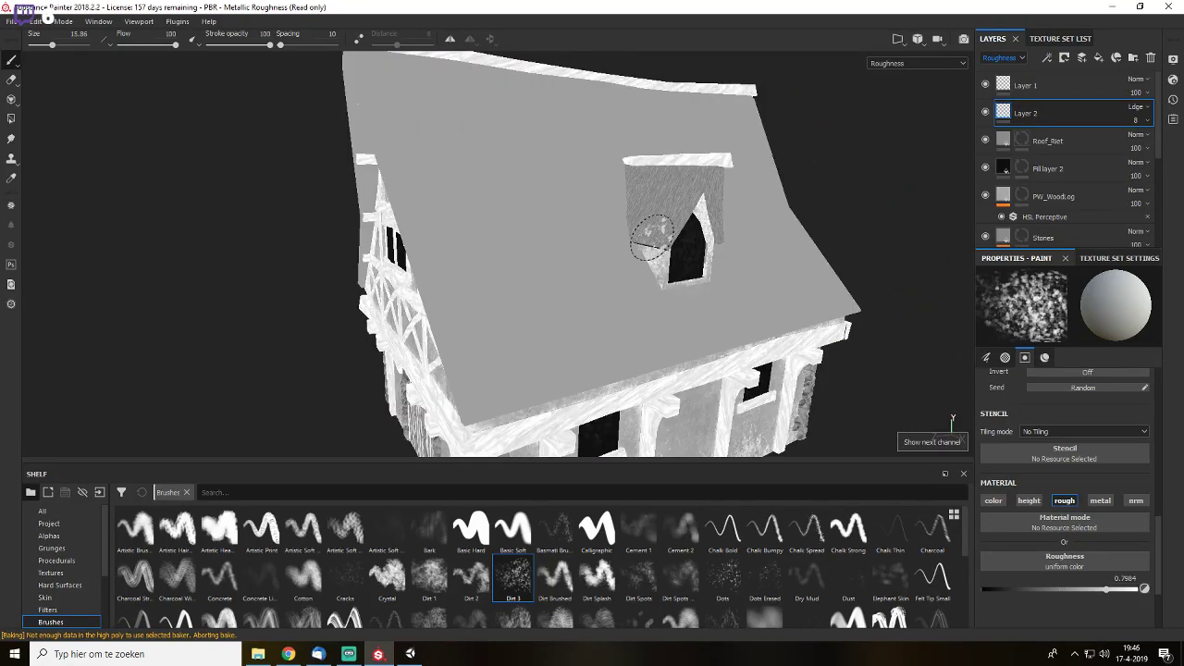
pyautogui.press('f')
pyautogui.scroll(3, 638, 236)
pyautogui.keyDown('alt'); pyautogui.moveTo(505, 251); pyautogui.dragTo(536, 257); pyautogui.keyUp('alt')
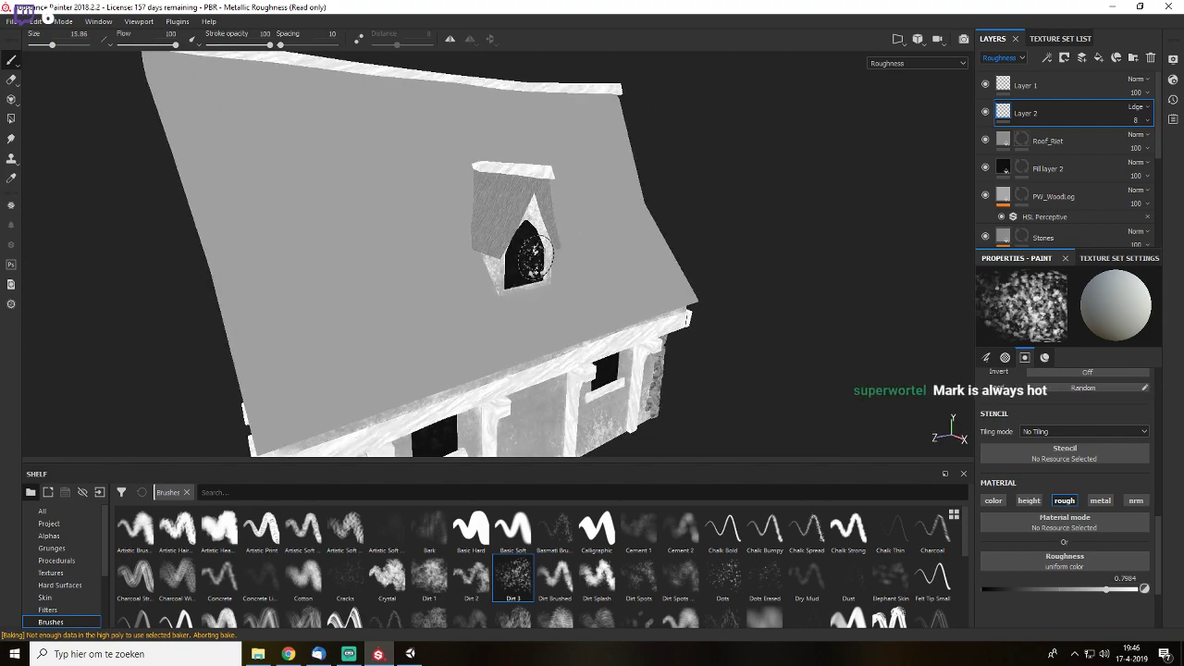
# - Add a paint layer above Layer 2 and choose the Dirt 2 brush with size 53.26 and roughness 0.834
pyautogui.click(1080, 58)
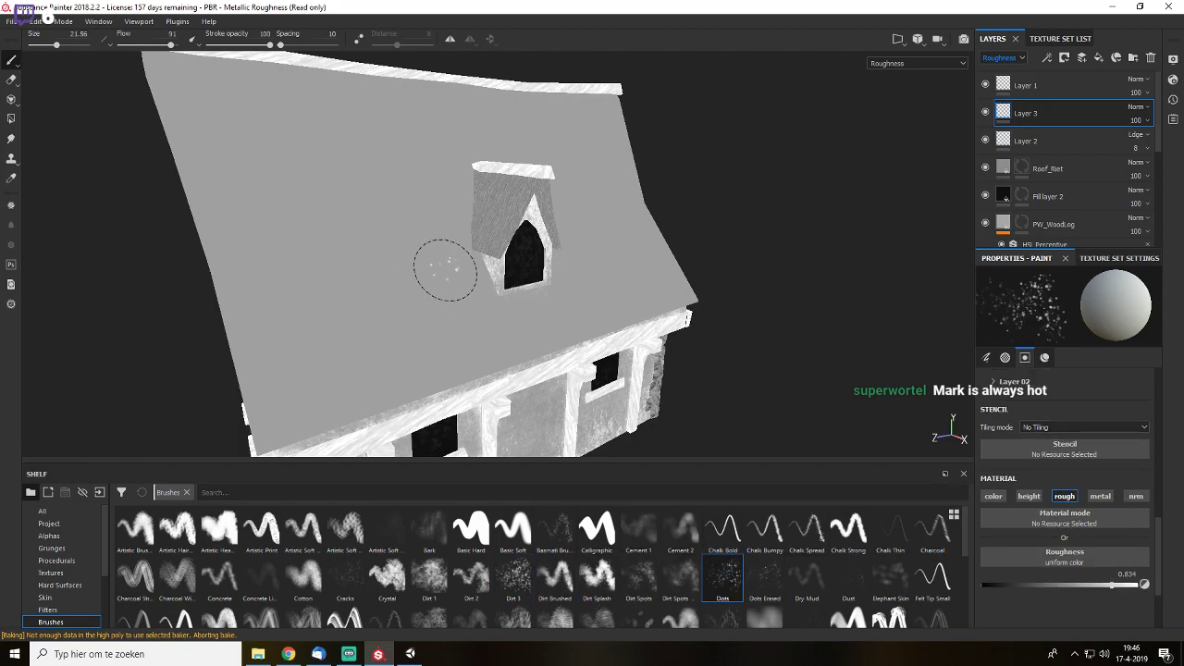
pyautogui.keyDown('alt'); pyautogui.moveTo(444, 267); pyautogui.dragTo(400, 274); pyautogui.keyUp('alt')
pyautogui.keyDown('ctrl'); pyautogui.moveTo(424, 274); pyautogui.dragTo(456, 277, button='right'); pyautogui.keyUp('ctrl')
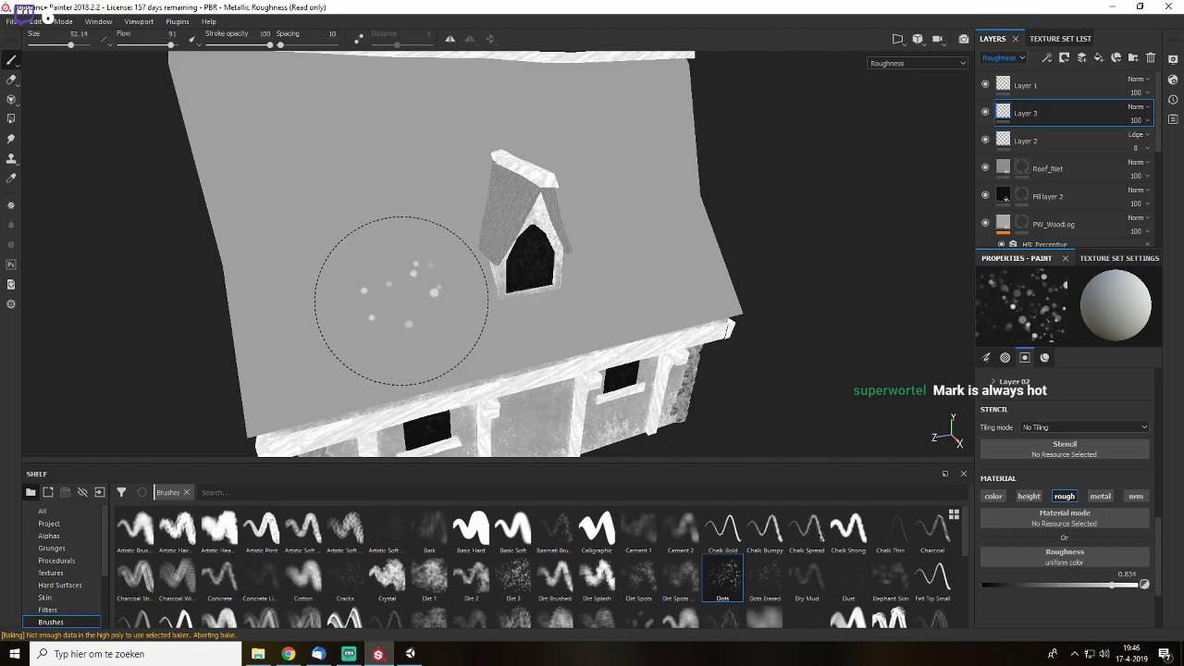
pyautogui.click(513, 583)
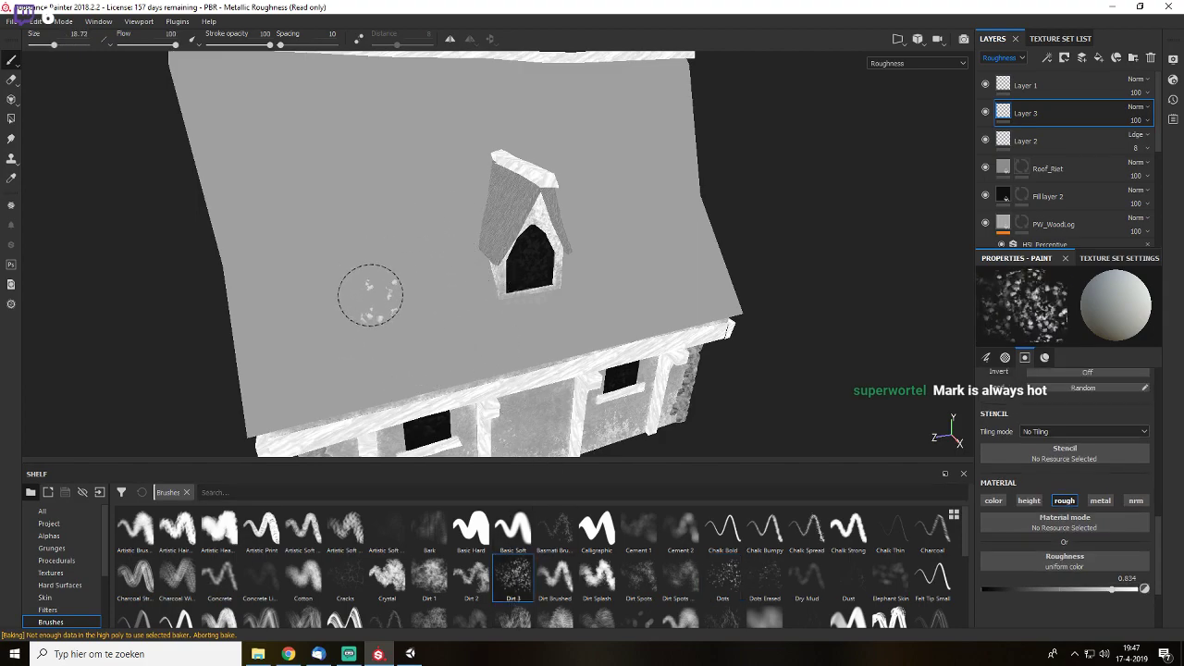
pyautogui.click(467, 576)
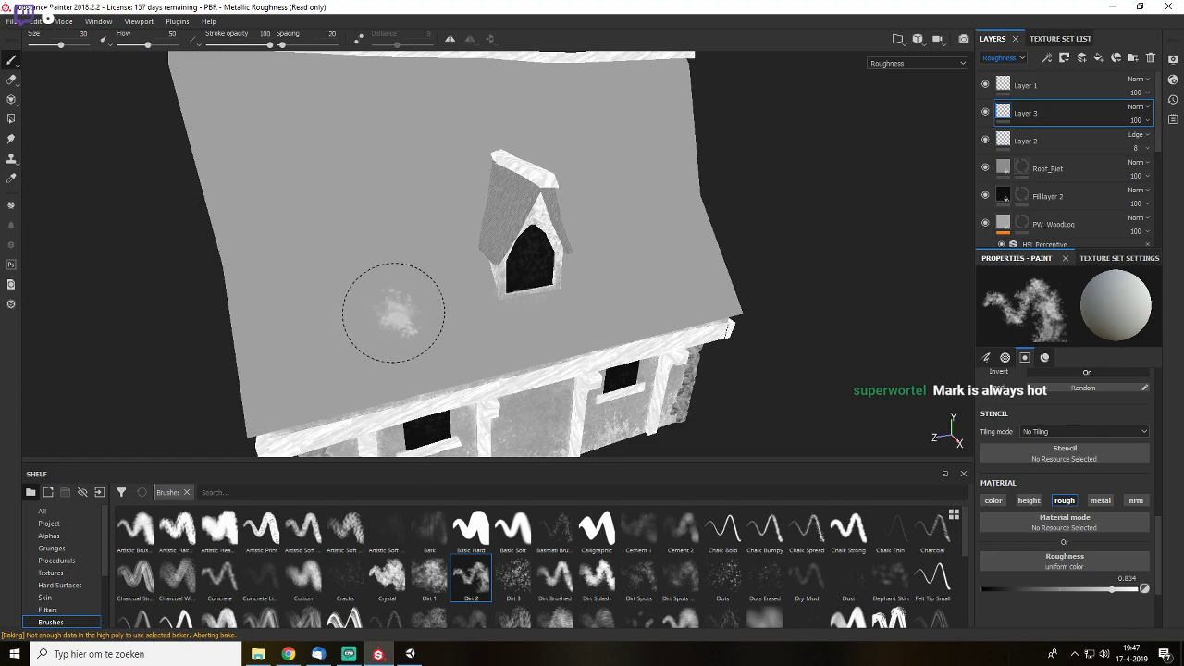
pyautogui.keyDown('ctrl'); pyautogui.moveTo(393, 313); pyautogui.dragTo(373, 261, button='right'); pyautogui.keyUp('ctrl')
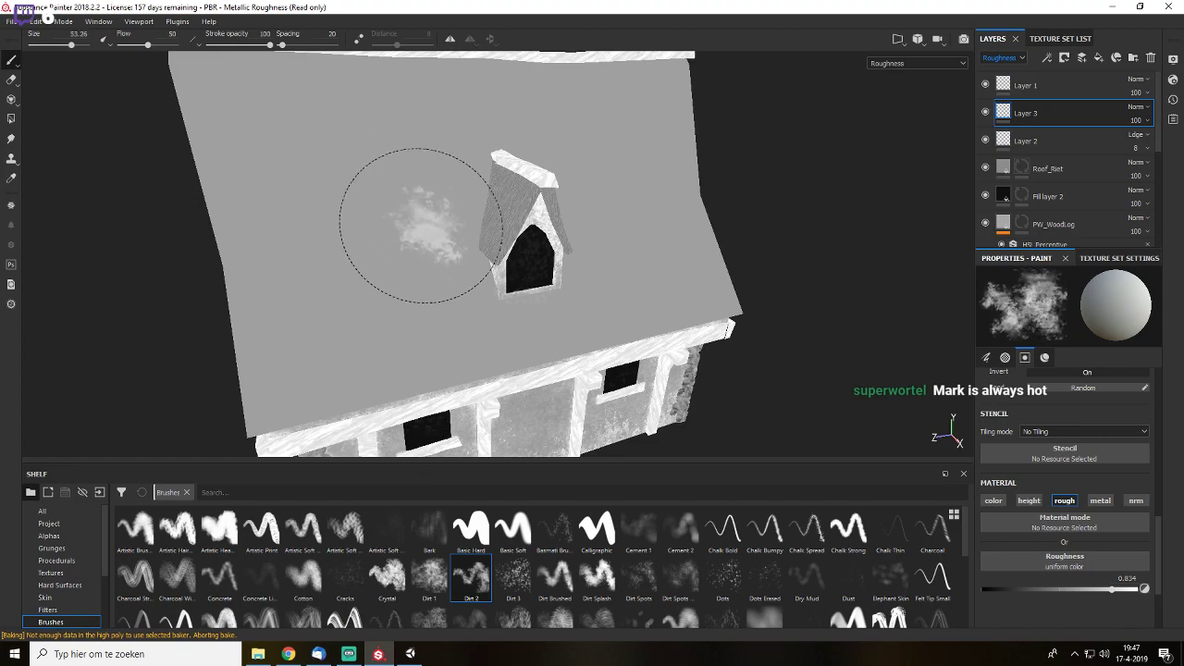
# - Try painting roughness dirt across the roof slope around the dormer, check it in the material view, and undo it
pyautogui.moveTo(350, 171)
pyautogui.mouseDown()
pyautogui.moveTo(352, 374)
pyautogui.moveTo(418, 404)
pyautogui.moveTo(607, 256)
pyautogui.moveTo(592, 266)
pyautogui.moveTo(693, 246)
pyautogui.moveTo(660, 250)
pyautogui.mouseUp()
pyautogui.press('m')
pyautogui.moveTo(660, 250)
pyautogui.keyDown('shift'); pyautogui.mouseDown(button='right')
pyautogui.moveTo(437, 246)
pyautogui.moveTo(431, 204)
pyautogui.mouseUp(button='right'); pyautogui.keyUp('shift')
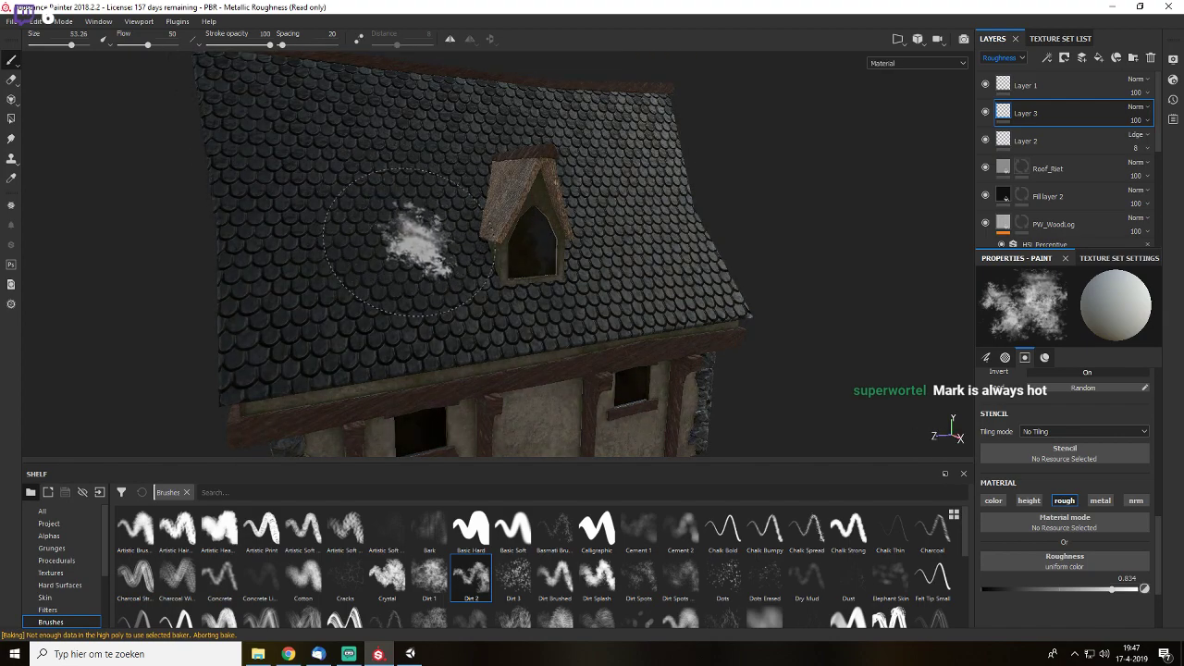
pyautogui.press('c')
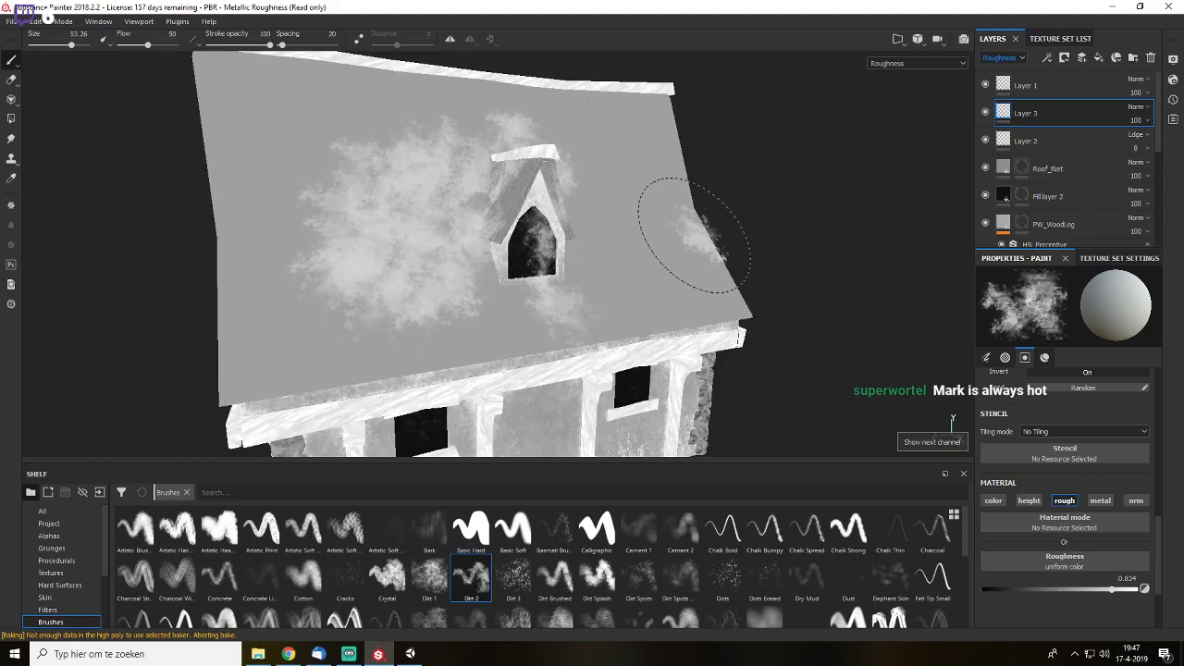
pyautogui.hotkey('ctrl', 'z')
# - Try a wide dirt stroke over the roof slope with a brush spacing of 60, and undo it
pyautogui.scroll(3, 1161, 497)
pyautogui.scroll(5, 1161, 497)
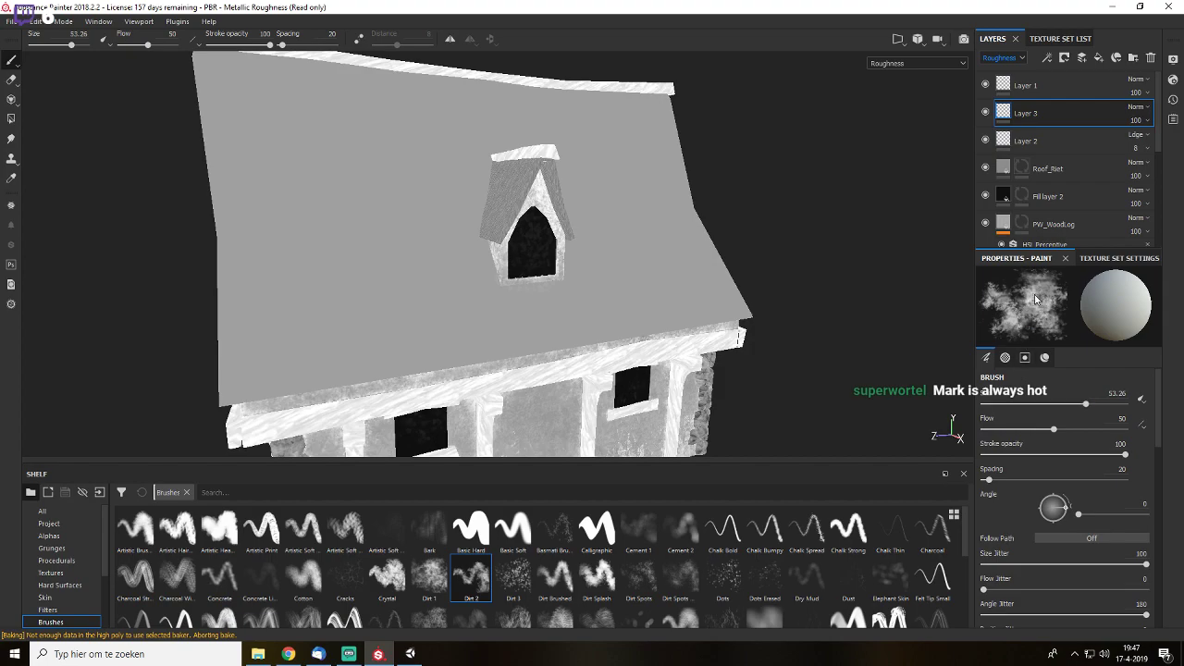
pyautogui.moveTo(990, 480); pyautogui.dragTo(998, 484)
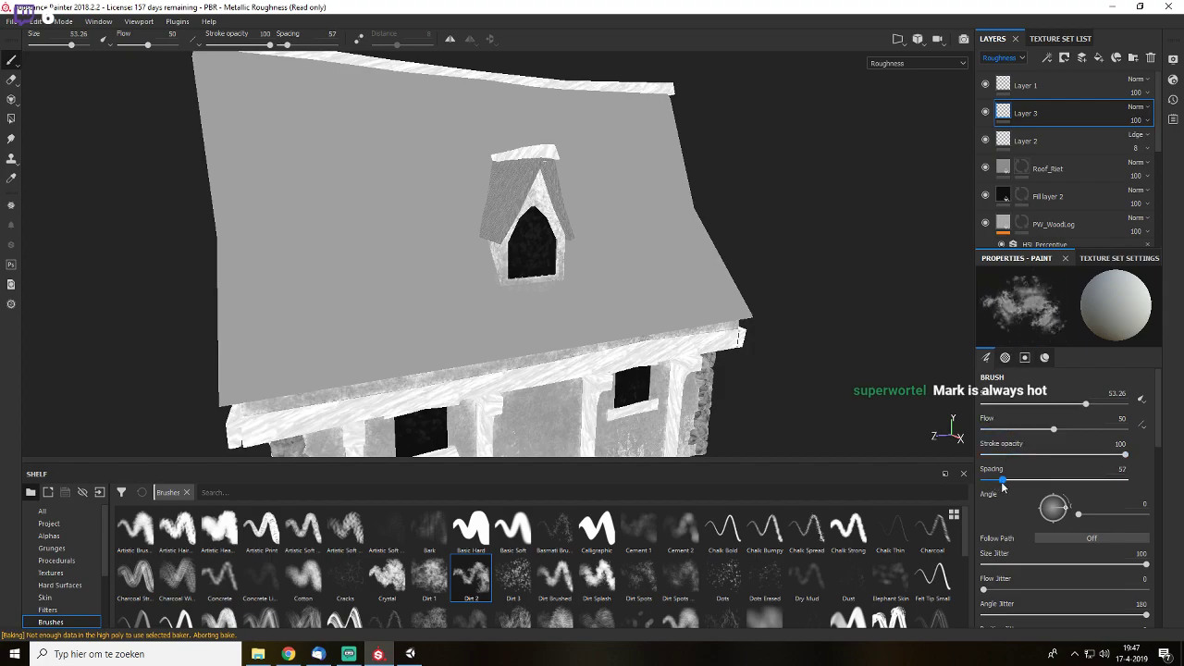
pyautogui.keyDown('alt'); pyautogui.moveTo(640, 290); pyautogui.dragTo(623, 296); pyautogui.keyUp('alt')
pyautogui.moveTo(684, 256)
pyautogui.mouseDown()
pyautogui.moveTo(295, 280)
pyautogui.moveTo(297, 158)
pyautogui.moveTo(415, 172)
pyautogui.mouseUp()
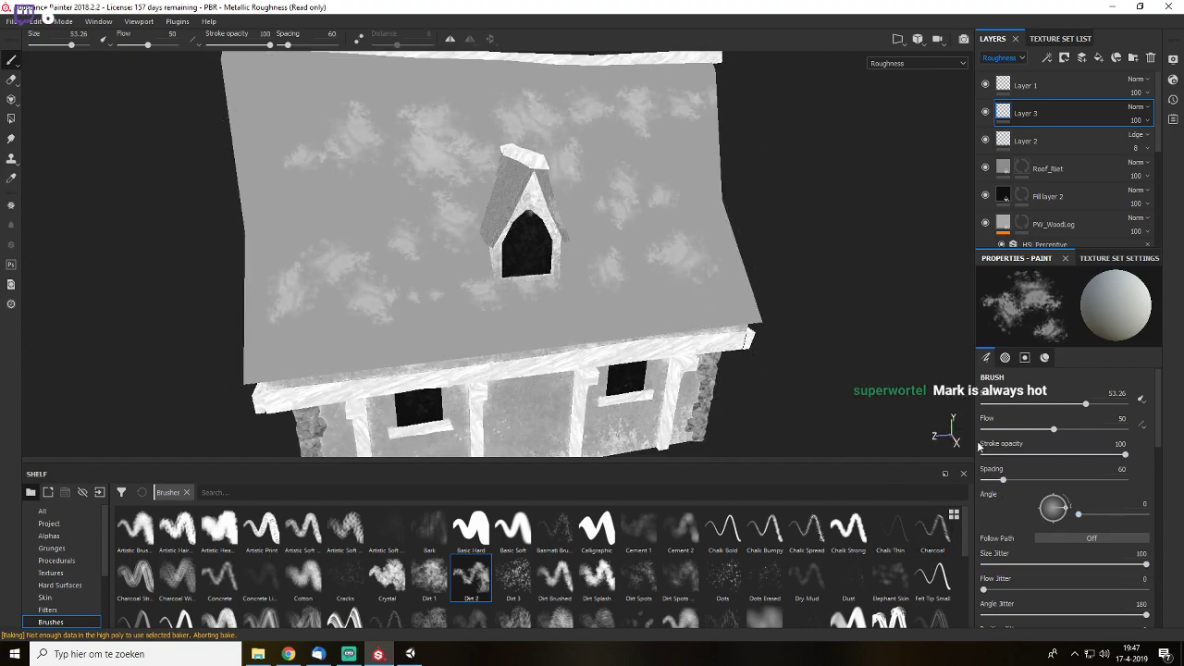
pyautogui.hotkey('ctrl', 'z')
# - Try dirt strokes on the roof with brush spacings of 5 and 296, undoing each one
pyautogui.moveTo(1003, 480); pyautogui.dragTo(983, 480)
pyautogui.moveTo(660, 277); pyautogui.dragTo(318, 339)
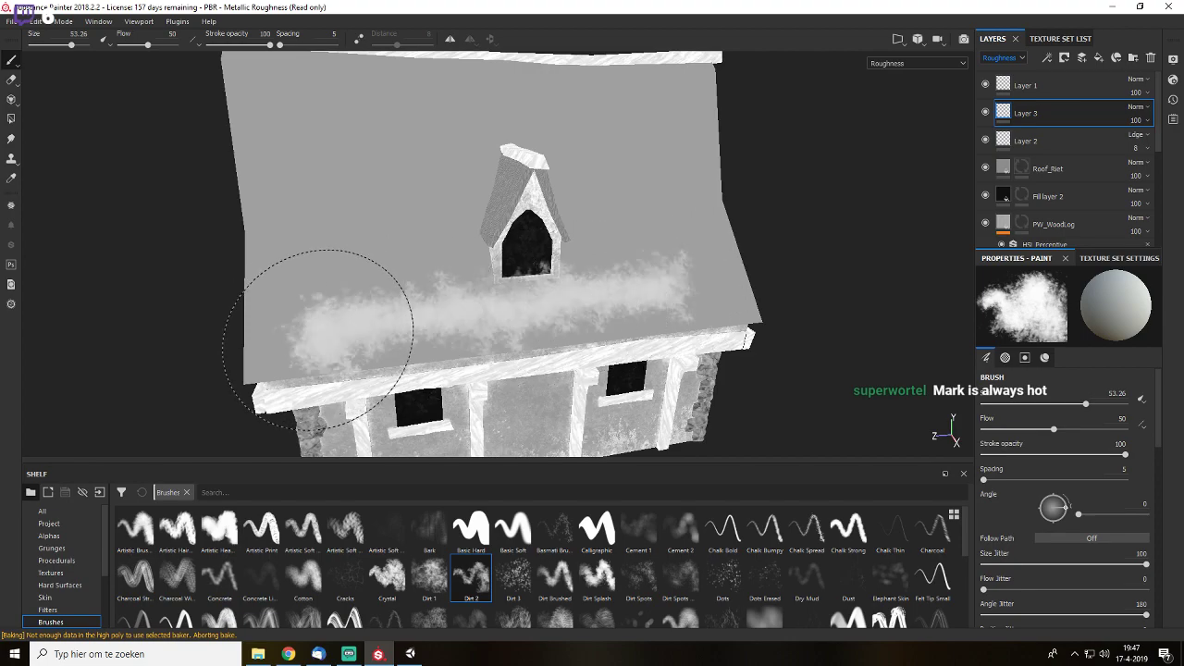
pyautogui.hotkey('ctrl', 'z')
pyautogui.moveTo(1007, 480); pyautogui.dragTo(1087, 480)
pyautogui.moveTo(631, 115)
pyautogui.mouseDown()
pyautogui.moveTo(440, 209)
pyautogui.moveTo(577, 271)
pyautogui.mouseUp()
pyautogui.hotkey('ctrl', 'z')
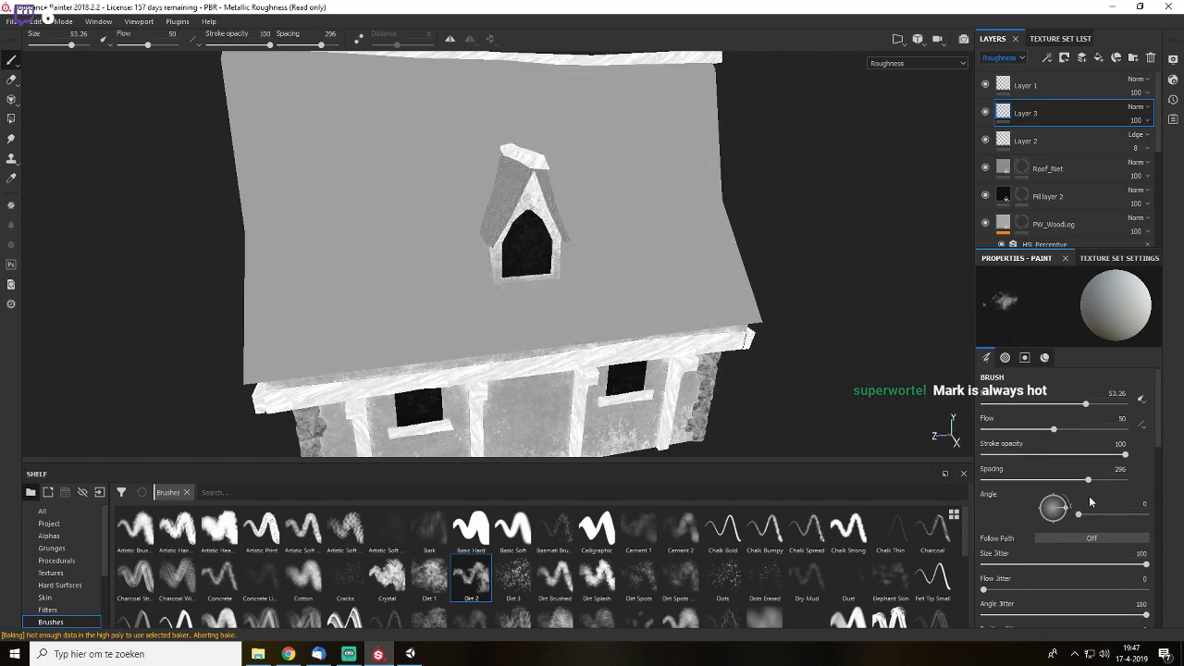
# - Set the brush spacing to 55 and its size to 98.8, and paint rough dirt patches across the whole roof slope
pyautogui.moveTo(1019, 481); pyautogui.dragTo(1001, 481)
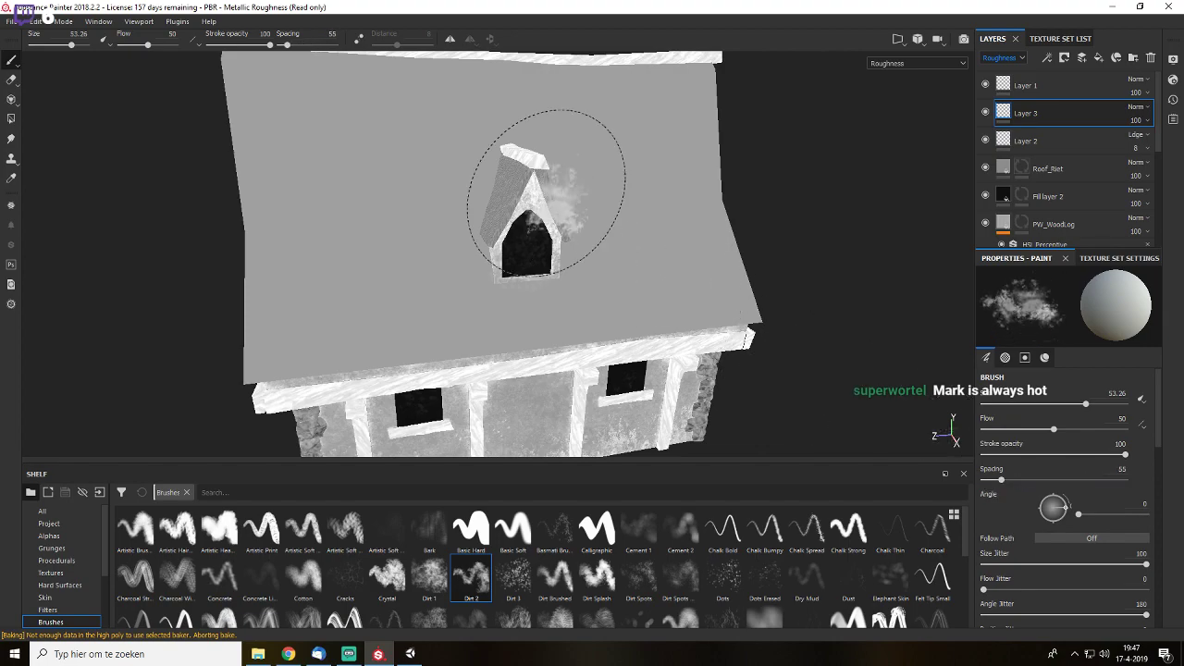
pyautogui.keyDown('ctrl'); pyautogui.moveTo(597, 182); pyautogui.dragTo(661, 182, button='right'); pyautogui.keyUp('ctrl')
pyautogui.moveTo(344, 158)
pyautogui.mouseDown()
pyautogui.moveTo(389, 402)
pyautogui.moveTo(587, 330)
pyautogui.moveTo(620, 212)
pyautogui.moveTo(397, 286)
pyautogui.mouseUp()
pyautogui.moveTo(684, 169)
pyautogui.mouseDown()
pyautogui.moveTo(528, 277)
pyautogui.moveTo(700, 224)
pyautogui.moveTo(730, 268)
pyautogui.mouseUp()
# - Set the brush roughness to 0.1502, paint glossier patches over the same roof slope, and check them in the material view
pyautogui.scroll(-5, 1146, 518)
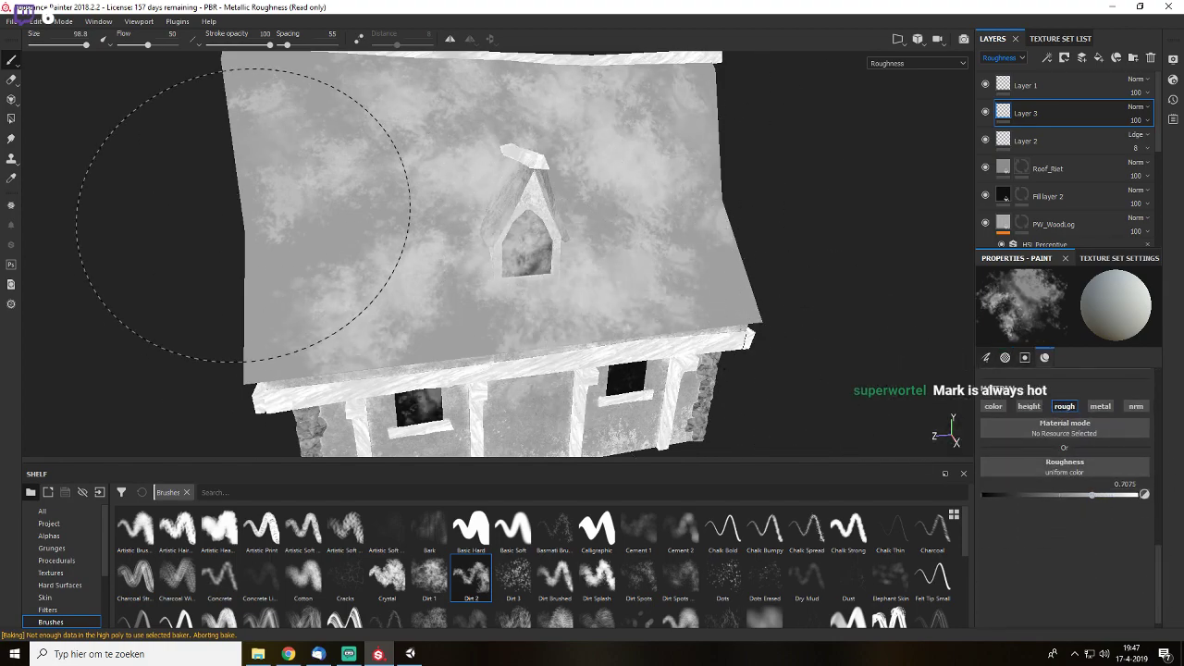
pyautogui.moveTo(1043, 503); pyautogui.dragTo(1003, 495)
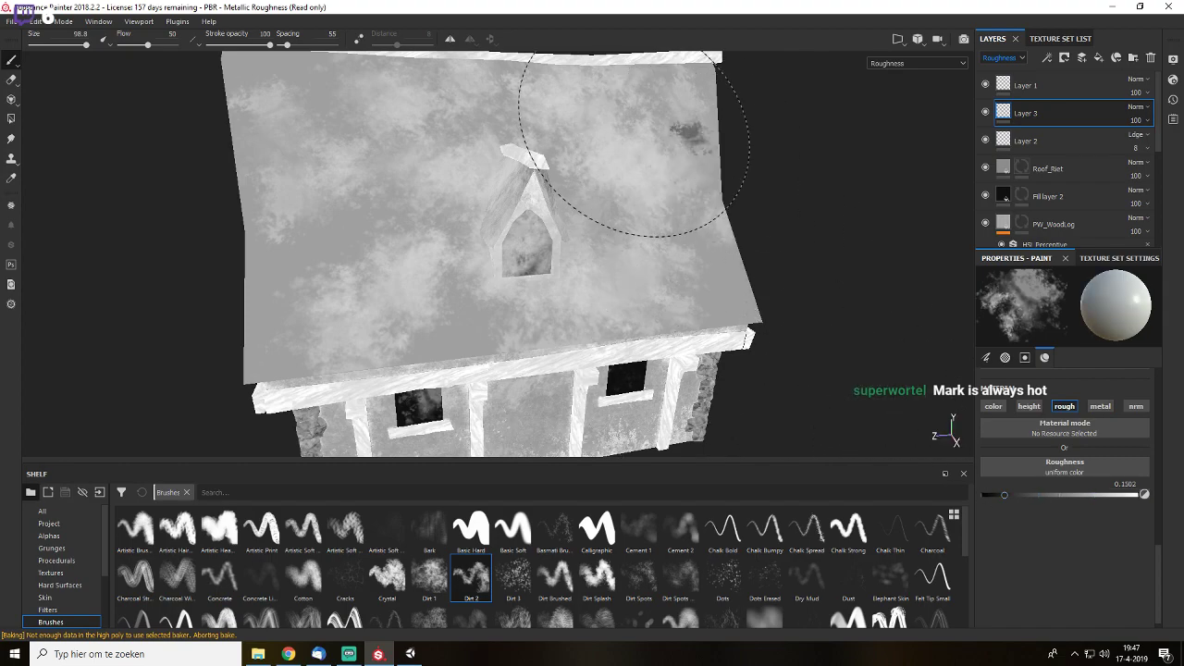
pyautogui.moveTo(608, 145)
pyautogui.mouseDown()
pyautogui.moveTo(589, 278)
pyautogui.moveTo(390, 130)
pyautogui.moveTo(582, 265)
pyautogui.moveTo(330, 250)
pyautogui.moveTo(305, 407)
pyautogui.moveTo(387, 324)
pyautogui.mouseUp()
pyautogui.press('m')
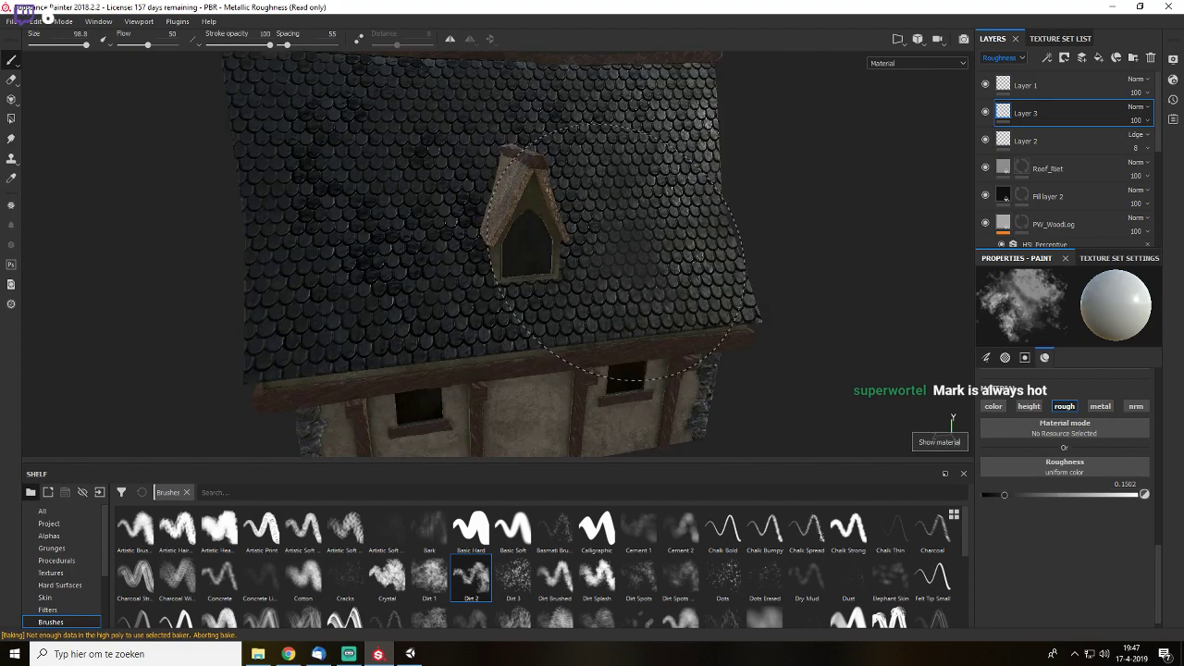
pyautogui.keyDown('shift'); pyautogui.moveTo(677, 242); pyautogui.dragTo(627, 223, button='right'); pyautogui.keyUp('shift')
pyautogui.press('c')
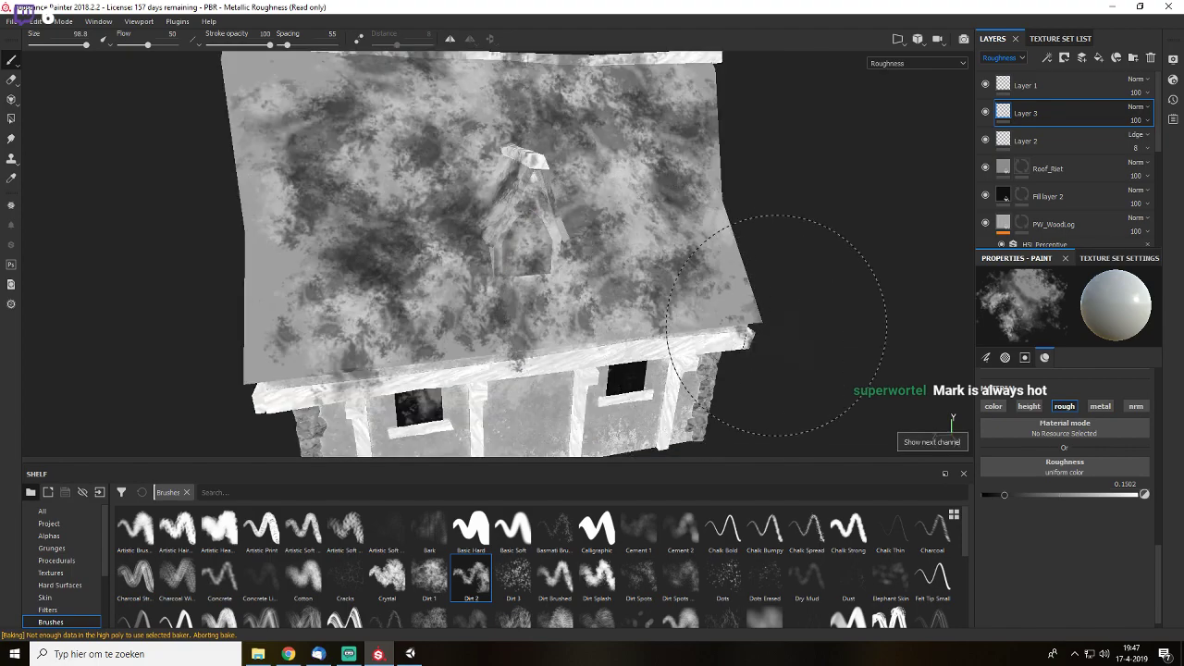
# - Set the brush roughness to 0.3083 and its size to 99.6, and paint dirt patches across the opposite roof slope
pyautogui.moveTo(1016, 500); pyautogui.dragTo(1029, 495)
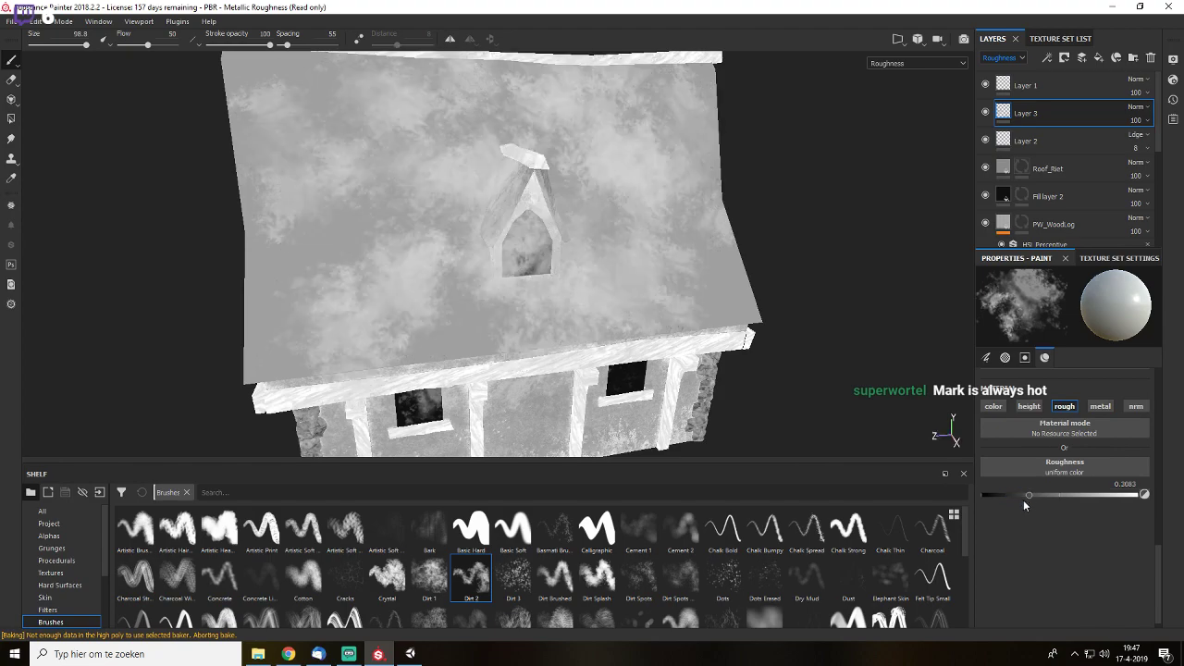
pyautogui.moveTo(678, 277)
pyautogui.mouseDown()
pyautogui.moveTo(591, 42)
pyautogui.moveTo(441, 185)
pyautogui.moveTo(514, 379)
pyautogui.moveTo(599, 257)
pyautogui.mouseUp()
pyautogui.moveTo(599, 257)
pyautogui.keyDown('ctrl'); pyautogui.mouseDown(button='right')
pyautogui.moveTo(518, 247)
pyautogui.moveTo(563, 287)
pyautogui.moveTo(584, 288)
pyautogui.mouseUp(button='right'); pyautogui.keyUp('ctrl')
pyautogui.moveTo(585, 288)
pyautogui.mouseDown()
pyautogui.moveTo(531, 304)
pyautogui.moveTo(250, 98)
pyautogui.moveTo(428, 272)
pyautogui.moveTo(418, 260)
pyautogui.mouseUp()
pyautogui.moveTo(752, 383)
pyautogui.keyDown('alt'); pyautogui.mouseDown()
pyautogui.moveTo(806, 299)
pyautogui.moveTo(768, 295)
pyautogui.moveTo(761, 312)
pyautogui.moveTo(733, 254)
pyautogui.mouseUp(); pyautogui.keyUp('alt')
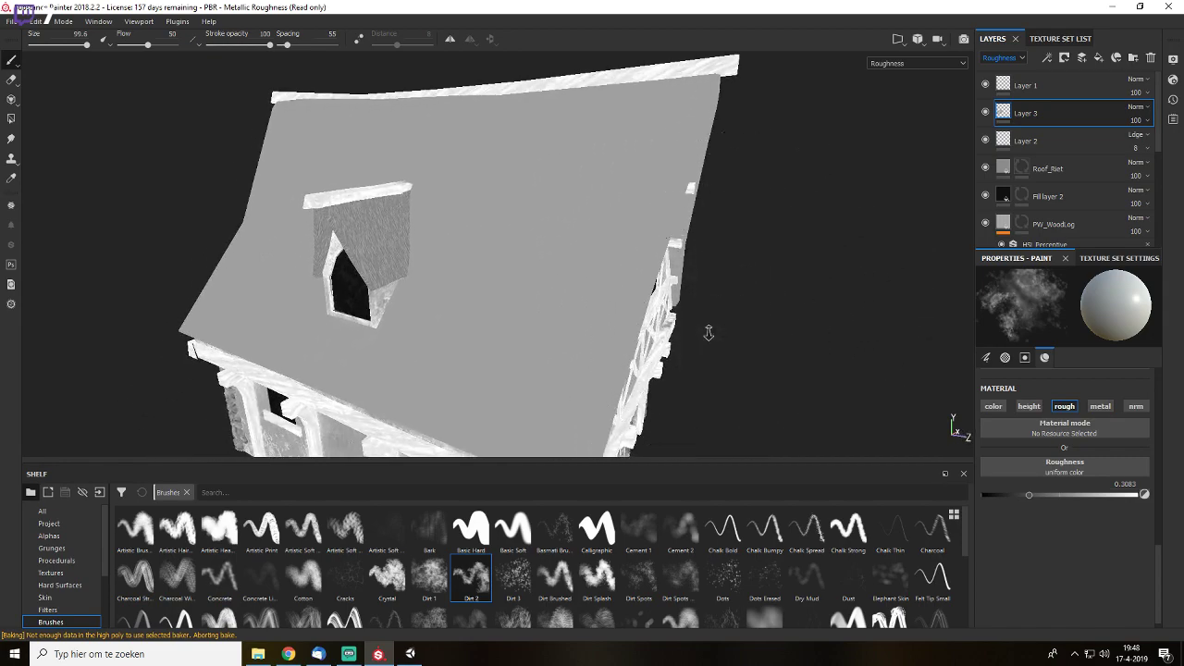
pyautogui.keyDown('alt'); pyautogui.moveTo(708, 333); pyautogui.dragTo(726, 242, button='right'); pyautogui.keyUp('alt')
pyautogui.moveTo(606, 161)
pyautogui.mouseDown()
pyautogui.moveTo(568, 339)
pyautogui.moveTo(487, 319)
pyautogui.moveTo(388, 240)
pyautogui.moveTo(365, 176)
pyautogui.moveTo(592, 222)
pyautogui.moveTo(449, 254)
pyautogui.moveTo(578, 208)
pyautogui.mouseUp()
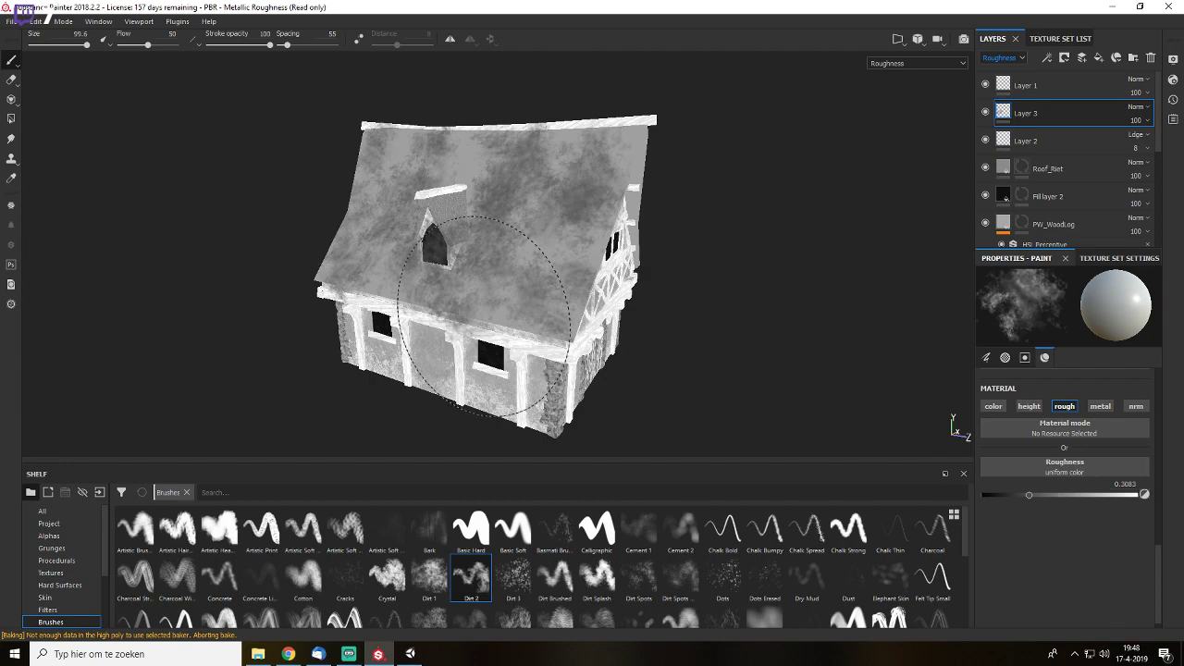
# - Paint rougher dirt patches over the same roof slope, first with roughness 0.6324 and again with 0.9763
pyautogui.moveTo(1072, 508); pyautogui.dragTo(1074, 507)
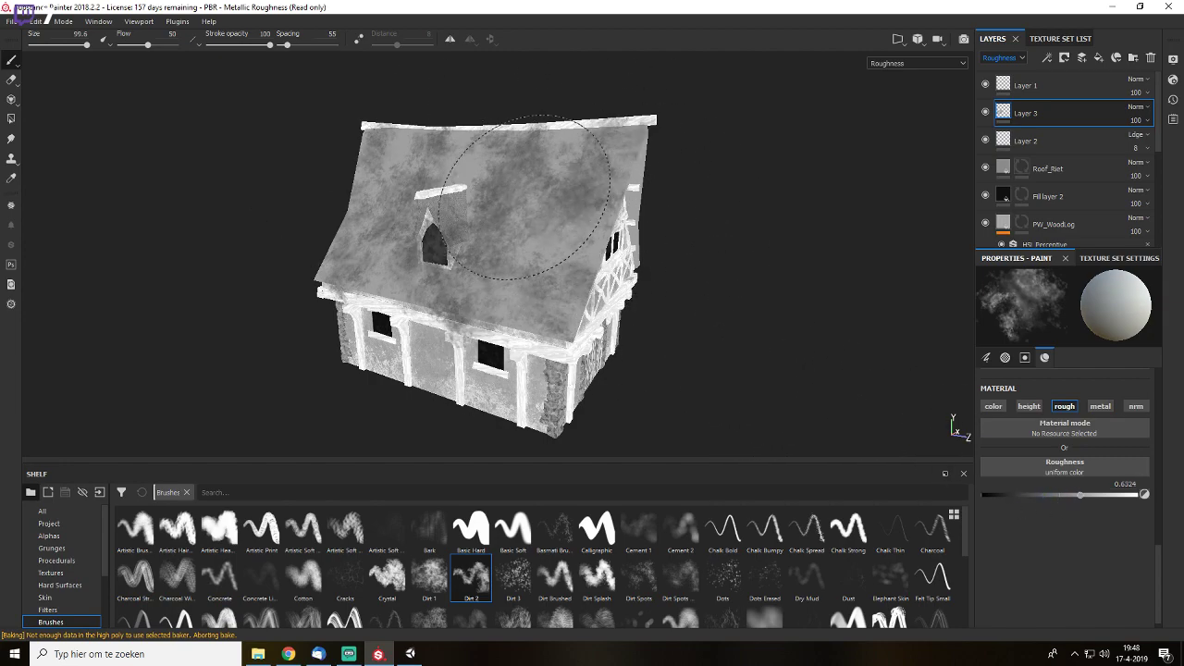
pyautogui.moveTo(524, 197); pyautogui.dragTo(350, 253)
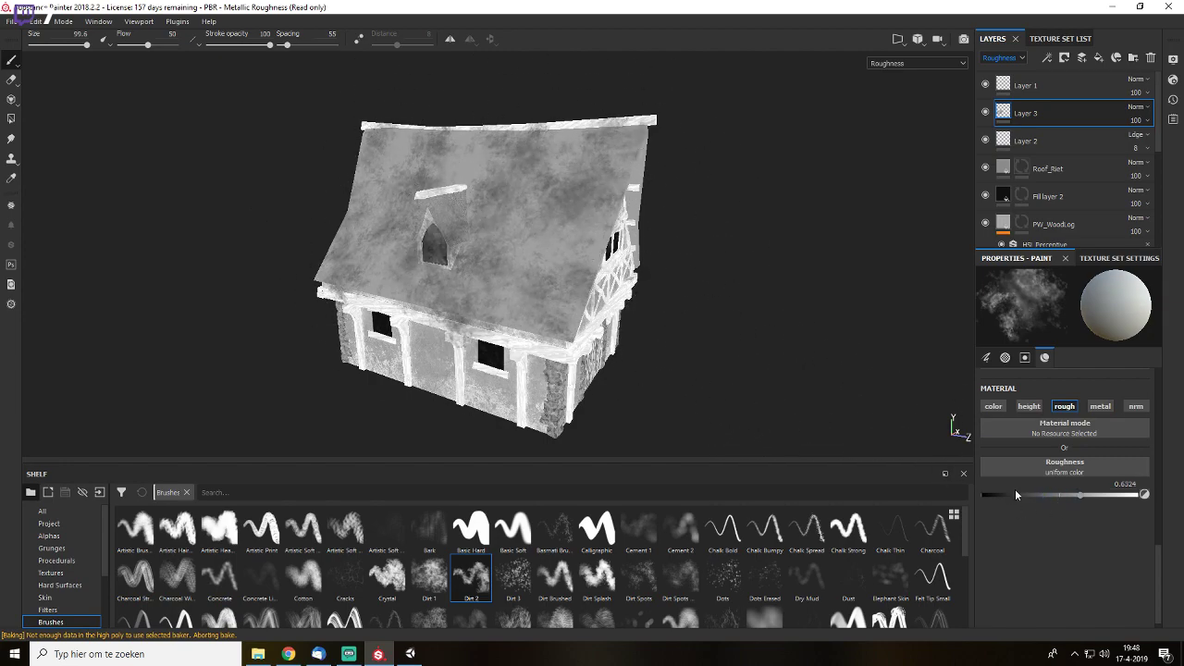
pyautogui.click(1133, 496)
pyautogui.moveTo(551, 292)
pyautogui.mouseDown()
pyautogui.moveTo(563, 222)
pyautogui.moveTo(436, 127)
pyautogui.moveTo(566, 163)
pyautogui.mouseUp()
# - Examine the roof in the material view under rotated lighting, comparing it with Layer 3 hidden and shown
pyautogui.press('m')
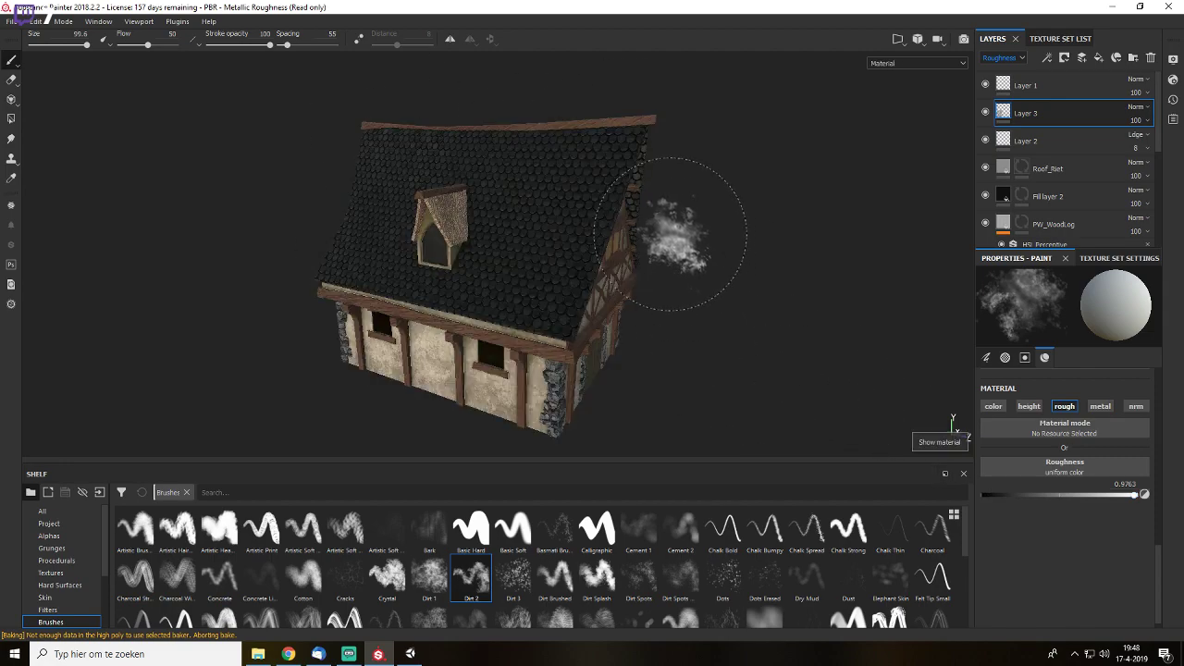
pyautogui.moveTo(644, 223)
pyautogui.keyDown('shift'); pyautogui.mouseDown(button='right')
pyautogui.moveTo(693, 195)
pyautogui.moveTo(761, 200)
pyautogui.moveTo(728, 213)
pyautogui.moveTo(712, 205)
pyautogui.moveTo(733, 206)
pyautogui.mouseUp(button='right'); pyautogui.keyUp('shift')
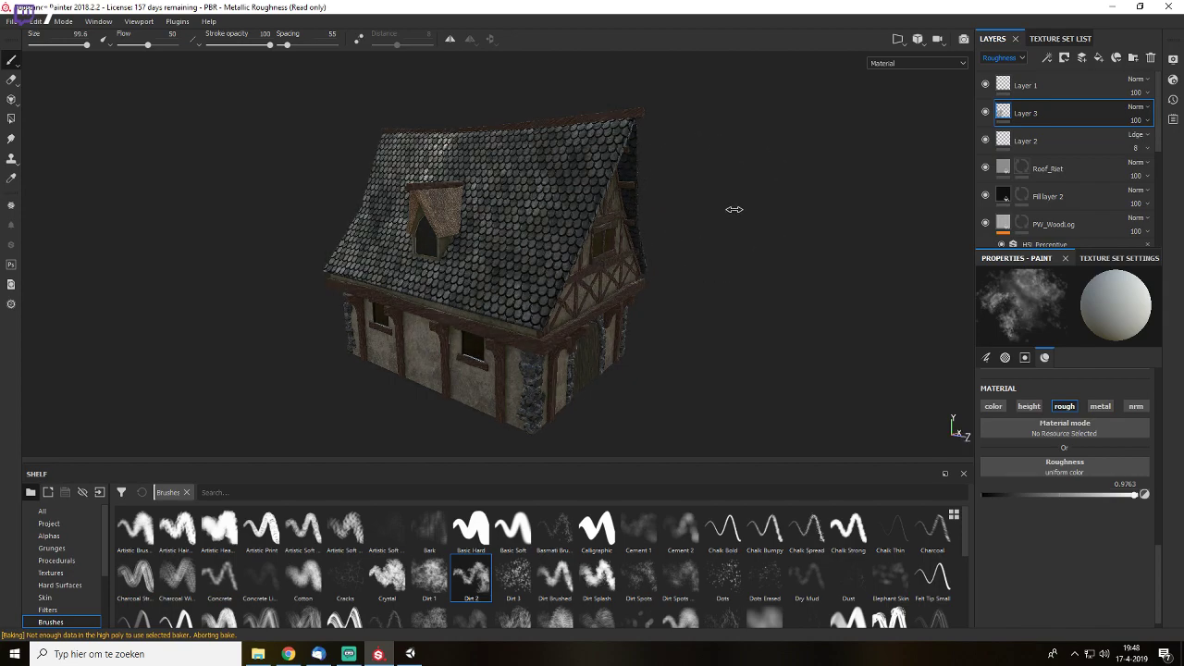
pyautogui.scroll(2, 416, 306)
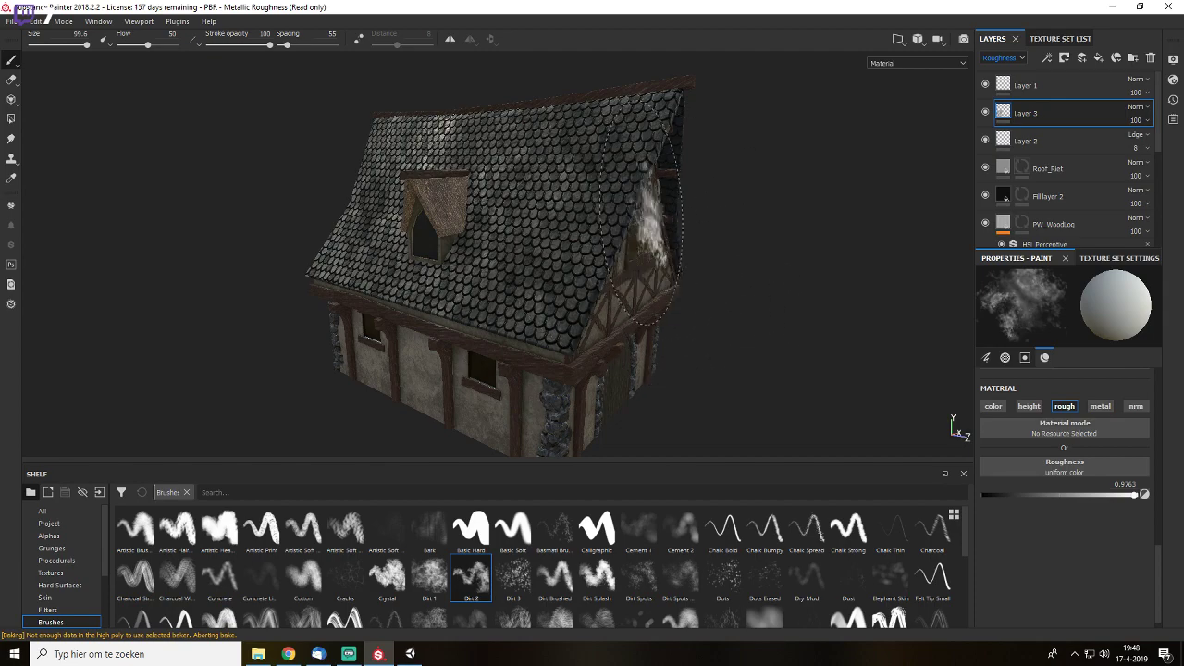
pyautogui.click(985, 113)
pyautogui.click(985, 113)
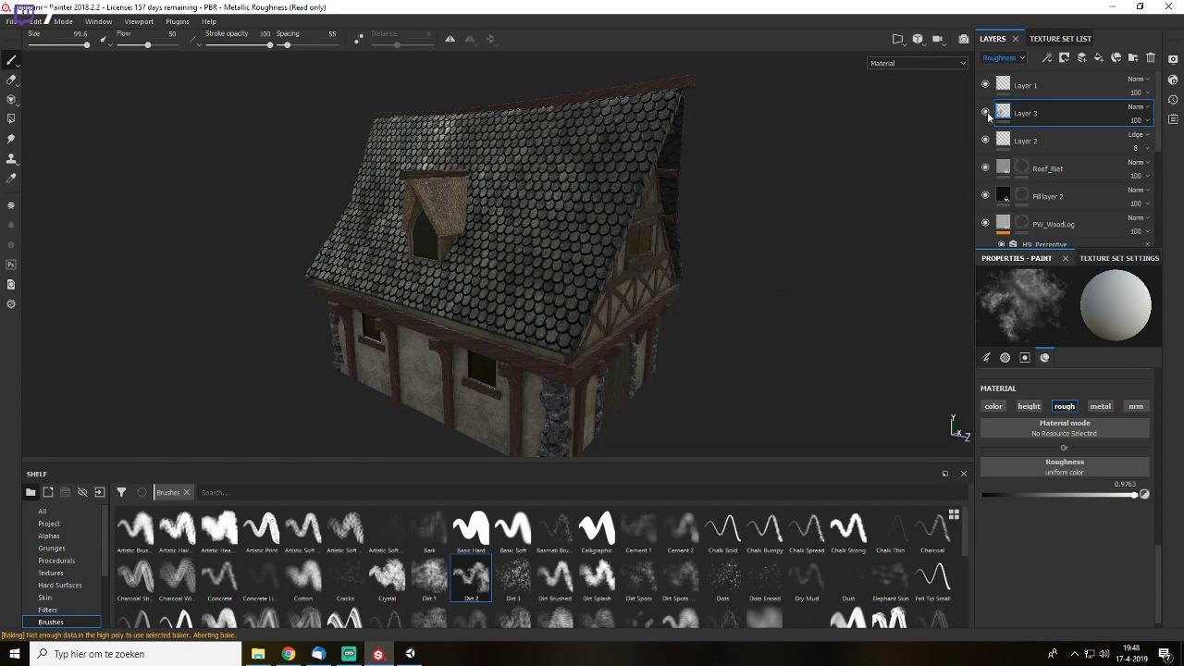
pyautogui.click(986, 113)
pyautogui.click(985, 113)
pyautogui.click(986, 112)
# - In the roughness view, reduce the brush size to 66.58 and paint rough dirt patches along the roof's edge beside the gable
pyautogui.press('c')
pyautogui.keyDown('alt'); pyautogui.moveTo(792, 212); pyautogui.dragTo(531, 258); pyautogui.keyUp('alt')
pyautogui.scroll(2, 588, 229)
pyautogui.scroll(-2, 588, 229)
pyautogui.keyDown('alt'); pyautogui.moveTo(588, 232); pyautogui.dragTo(578, 285); pyautogui.keyUp('alt')
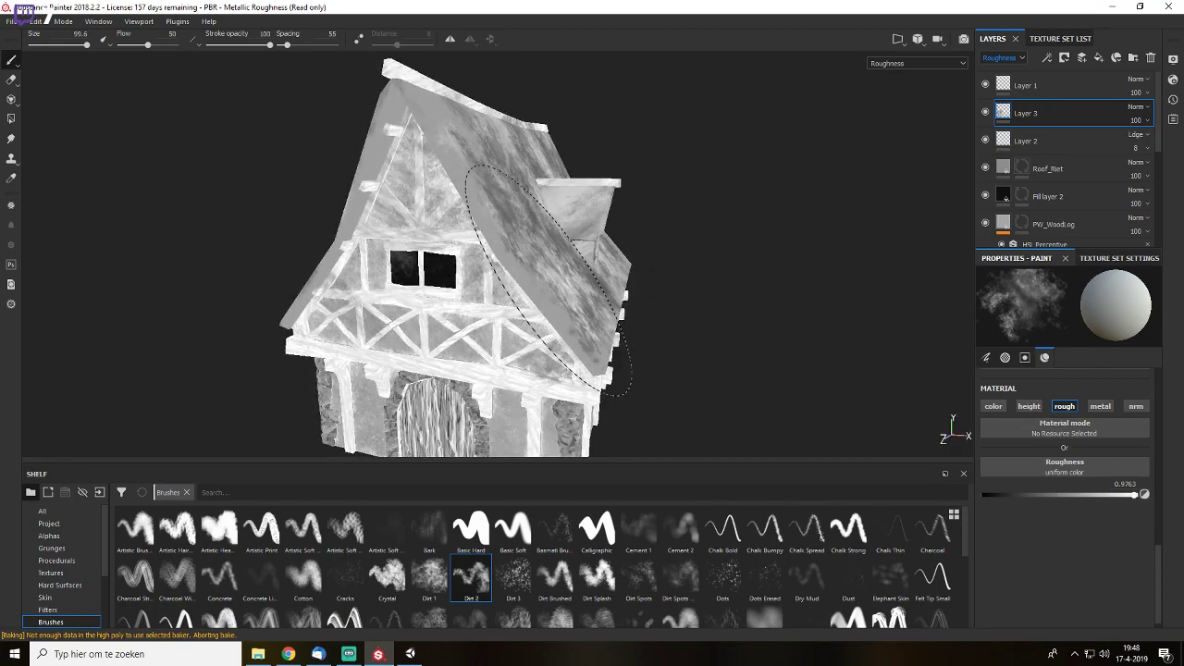
pyautogui.keyDown('ctrl'); pyautogui.moveTo(584, 269); pyautogui.dragTo(520, 266, button='right'); pyautogui.keyUp('ctrl')
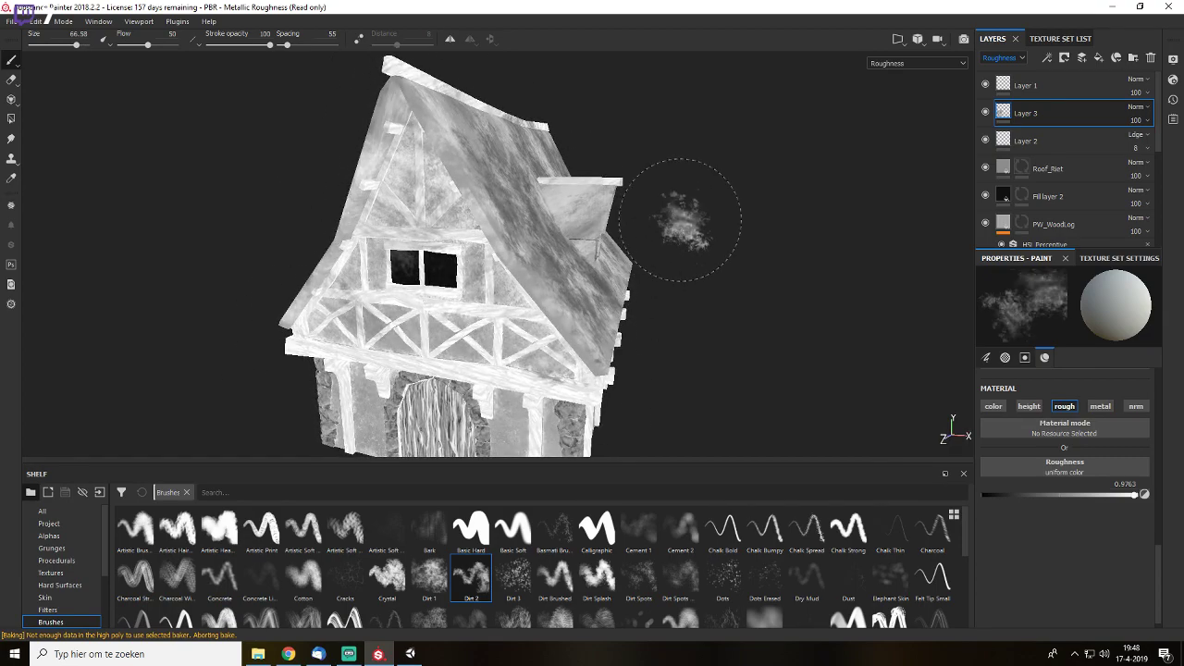
# - Set the brush roughness to 0.2925 and paint glossier dirt patches around the remaining roof edges near the gables
pyautogui.moveTo(679, 212)
pyautogui.keyDown('alt'); pyautogui.mouseDown()
pyautogui.moveTo(441, 243)
pyautogui.moveTo(731, 212)
pyautogui.moveTo(707, 231)
pyautogui.mouseUp(); pyautogui.keyUp('alt')
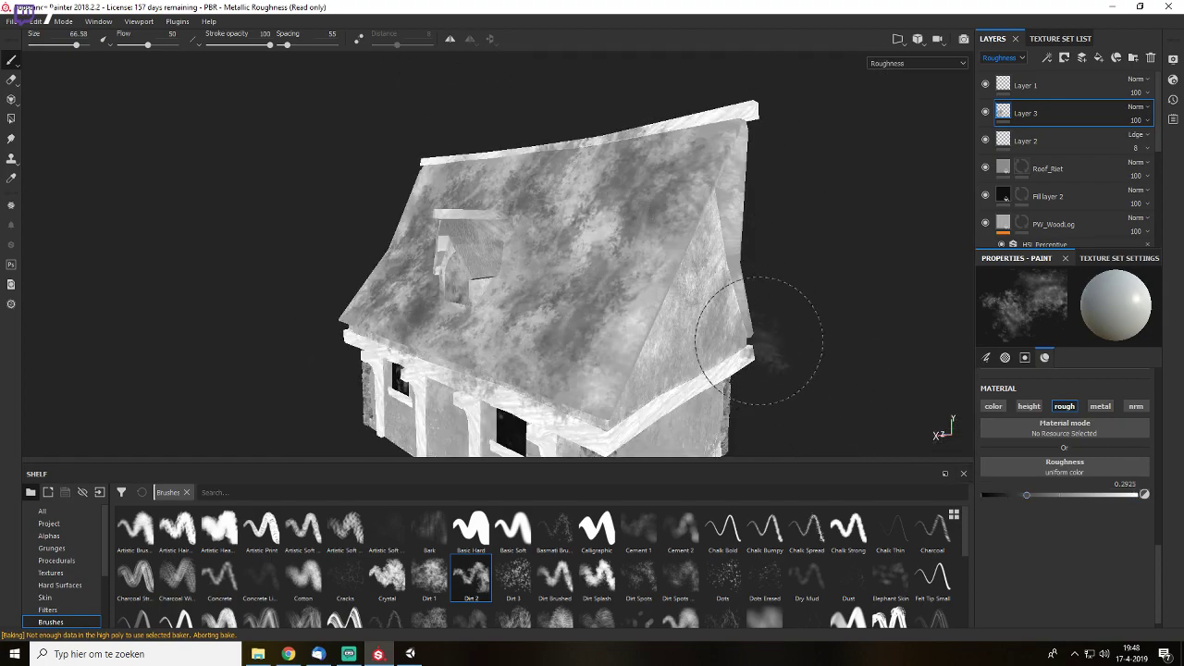
pyautogui.moveTo(735, 323)
pyautogui.mouseDown()
pyautogui.moveTo(753, 137)
pyautogui.moveTo(767, 167)
pyautogui.moveTo(712, 323)
pyautogui.mouseUp()
pyautogui.keyDown('alt'); pyautogui.moveTo(688, 268); pyautogui.dragTo(601, 251); pyautogui.keyUp('alt')
pyautogui.moveTo(814, 257)
pyautogui.keyDown('alt'); pyautogui.mouseDown()
pyautogui.moveTo(622, 280)
pyautogui.moveTo(732, 268)
pyautogui.mouseUp(); pyautogui.keyUp('alt')
pyautogui.scroll(-6, 717, 217)
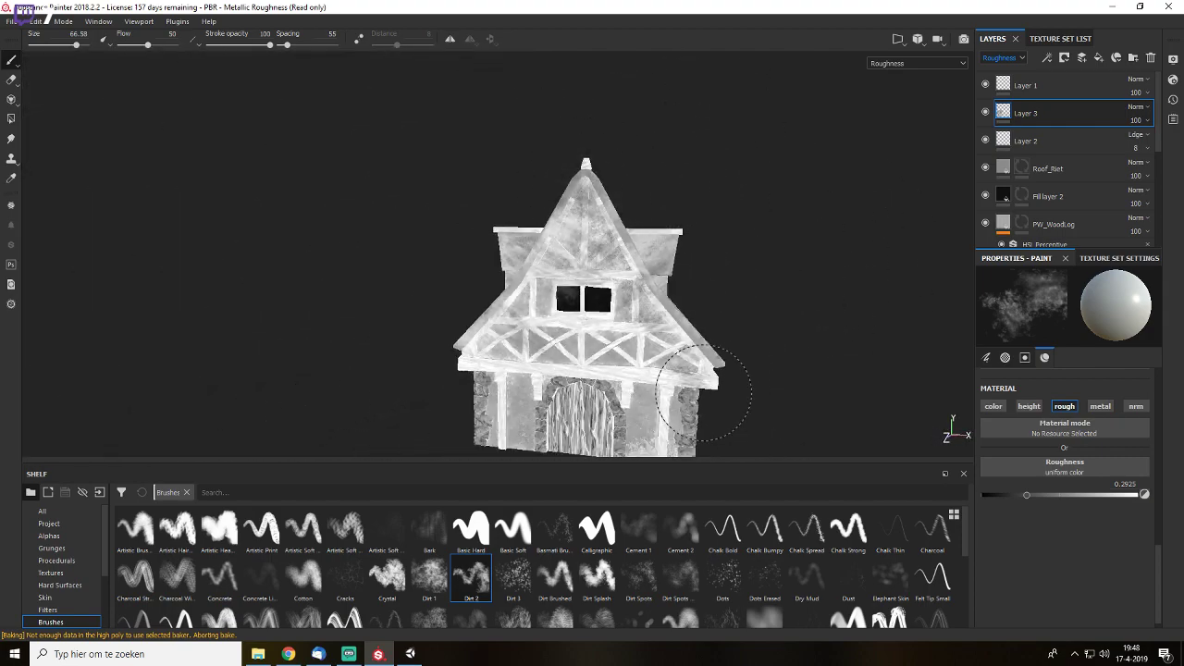
pyautogui.keyDown('alt'); pyautogui.moveTo(607, 190); pyautogui.dragTo(686, 262); pyautogui.keyUp('alt')
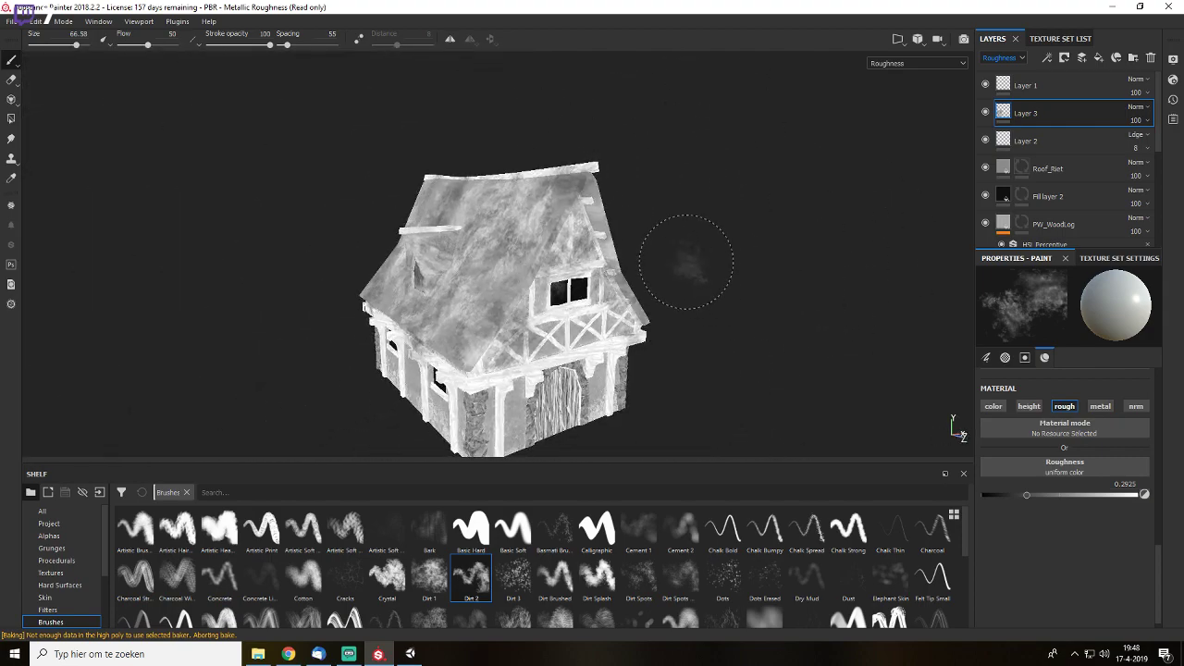
# - Add a black mask to Layer 3 and reveal only the roof with Polygon Fill, returning to the Paint tool
pyautogui.click(1066, 58)
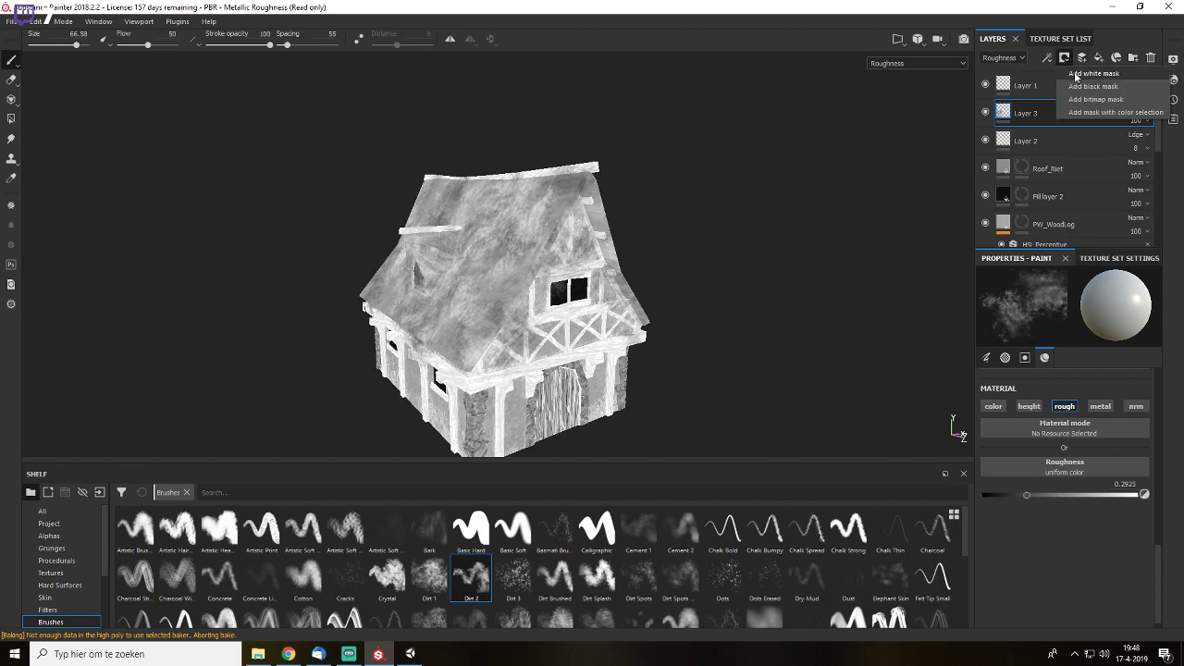
pyautogui.click(1083, 87)
pyautogui.click(12, 120)
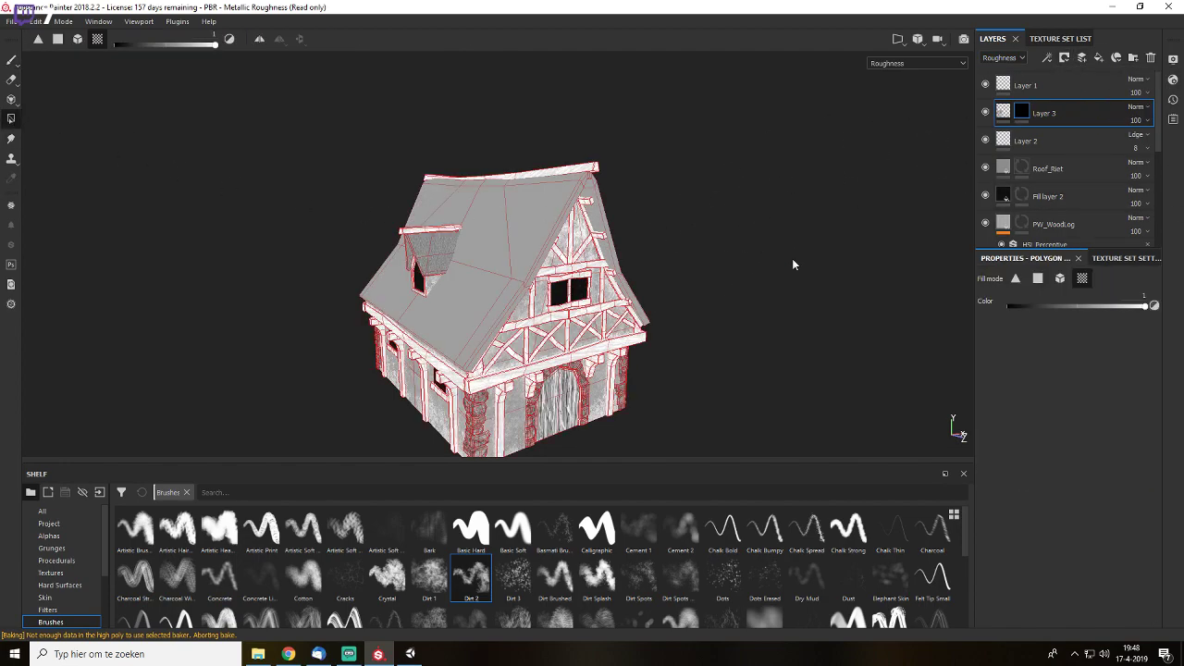
pyautogui.click(530, 230)
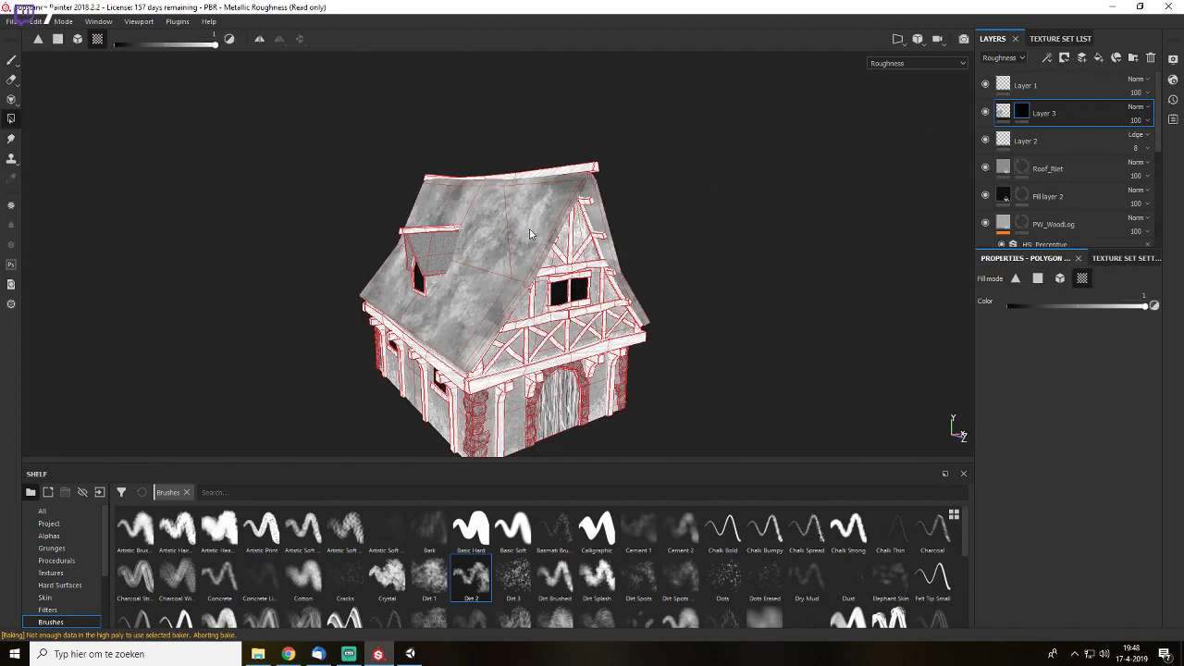
pyautogui.click(13, 64)
# - Examine the masked roof under rotated lighting in the material view, and the front facade in the roughness view
pyautogui.press('m')
pyautogui.keyDown('alt'); pyautogui.moveTo(616, 253); pyautogui.dragTo(670, 245); pyautogui.keyUp('alt')
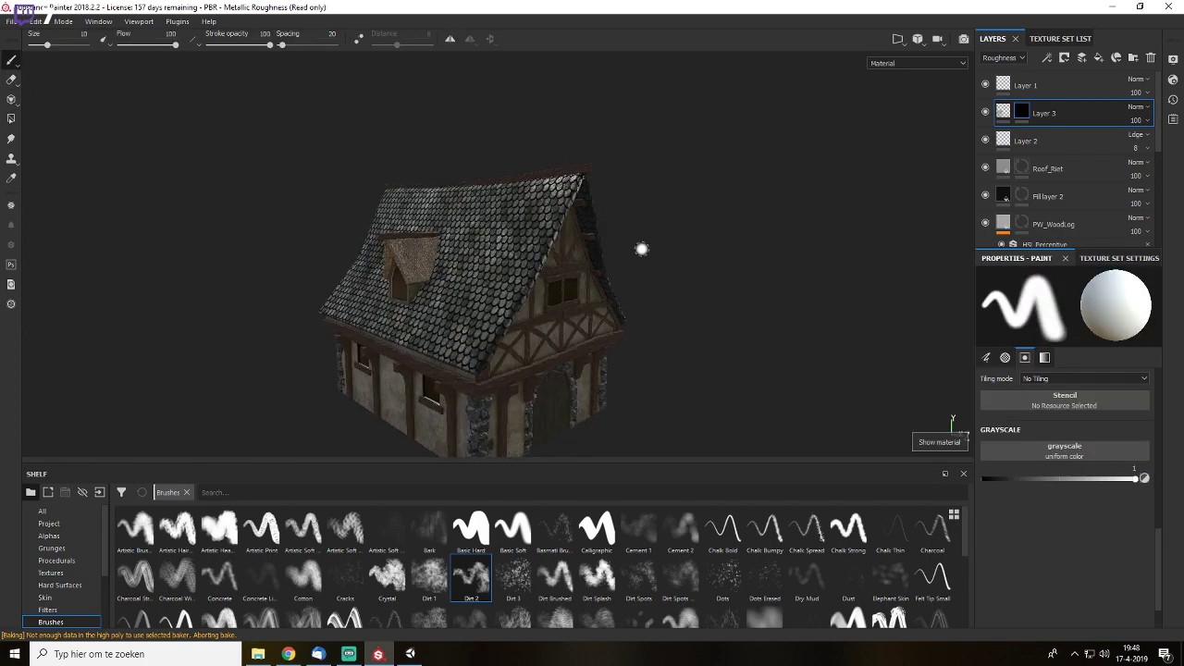
pyautogui.moveTo(642, 249)
pyautogui.keyDown('alt'); pyautogui.mouseDown(button='right')
pyautogui.moveTo(703, 321)
pyautogui.moveTo(706, 286)
pyautogui.moveTo(708, 297)
pyautogui.moveTo(686, 302)
pyautogui.mouseUp(button='right'); pyautogui.keyUp('alt')
pyautogui.keyDown('alt'); pyautogui.moveTo(670, 323); pyautogui.dragTo(705, 297); pyautogui.keyUp('alt')
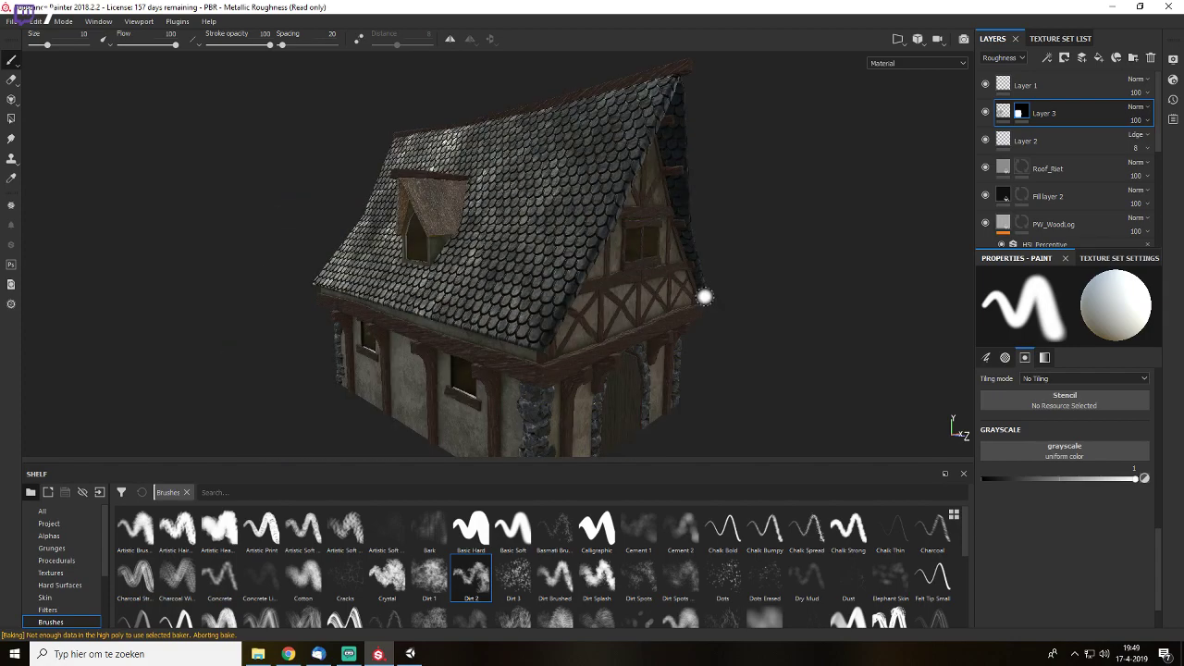
pyautogui.keyDown('alt'); pyautogui.moveTo(638, 338); pyautogui.dragTo(682, 169, button='middle'); pyautogui.keyUp('alt')
pyautogui.keyDown('shift'); pyautogui.moveTo(713, 231); pyautogui.dragTo(782, 234, button='right'); pyautogui.keyUp('shift')
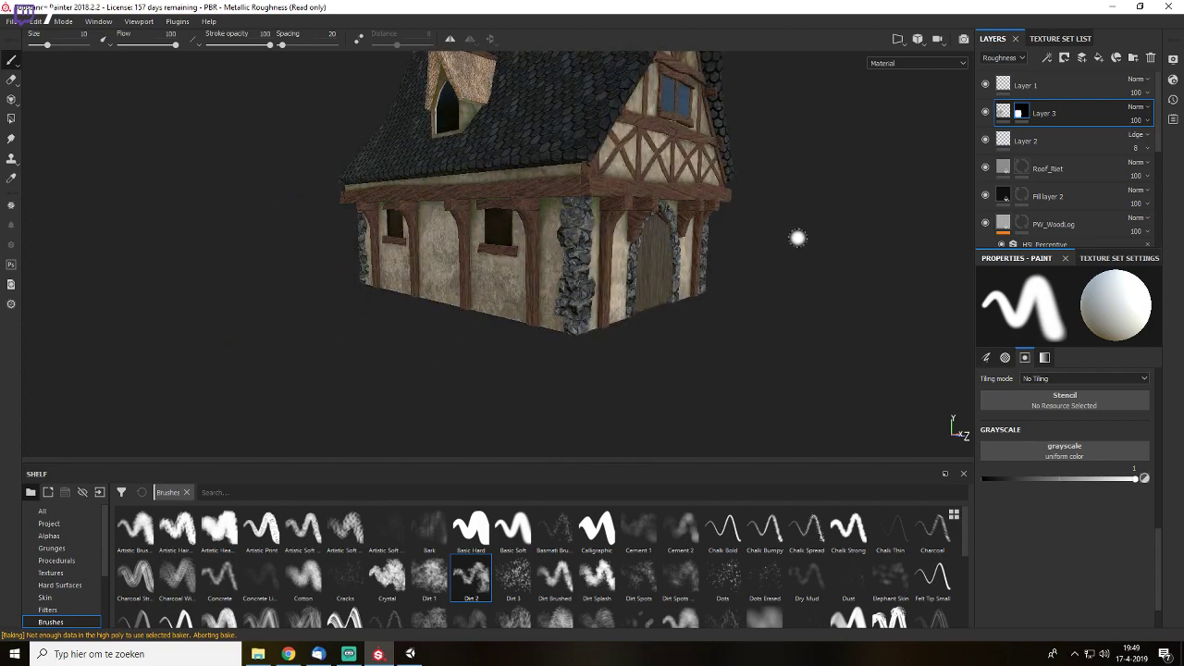
pyautogui.keyDown('alt'); pyautogui.moveTo(798, 238); pyautogui.dragTo(695, 243); pyautogui.keyUp('alt')
pyautogui.press('c')
pyautogui.keyDown('alt'); pyautogui.moveTo(750, 247); pyautogui.dragTo(893, 335, button='right'); pyautogui.keyUp('alt')
pyautogui.keyDown('alt'); pyautogui.moveTo(893, 336); pyautogui.dragTo(730, 282); pyautogui.keyUp('alt')
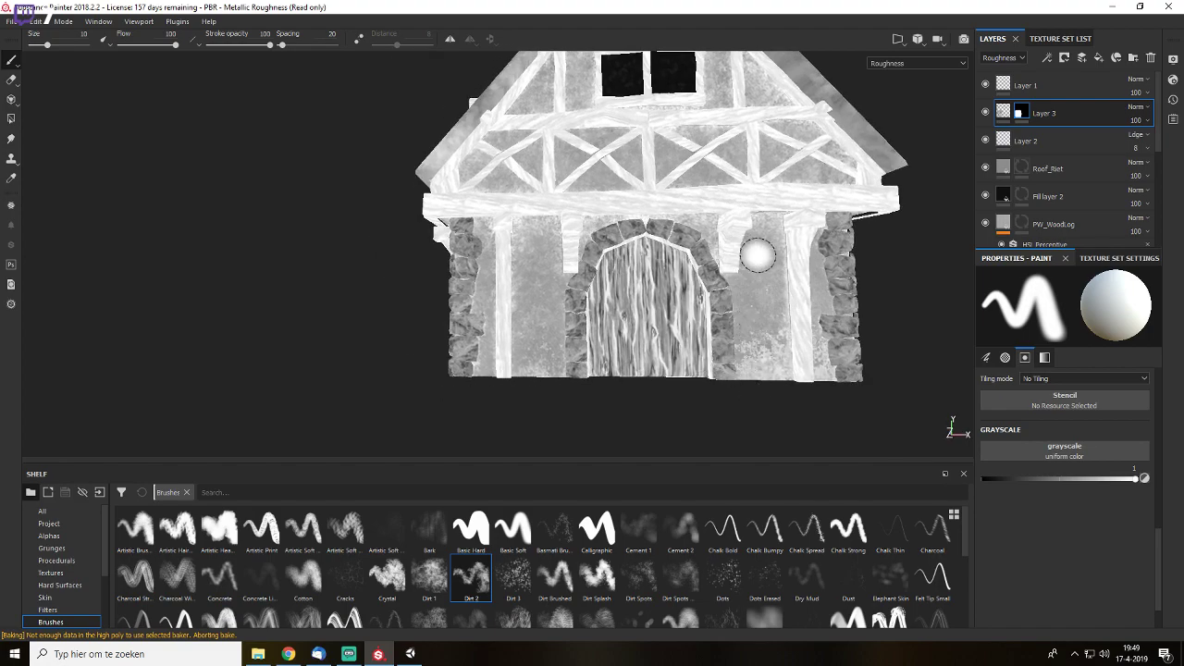
pyautogui.moveTo(786, 205)
pyautogui.keyDown('alt'); pyautogui.mouseDown()
pyautogui.moveTo(709, 272)
pyautogui.moveTo(687, 259)
pyautogui.moveTo(609, 282)
pyautogui.moveTo(685, 234)
pyautogui.mouseUp(); pyautogui.keyUp('alt')
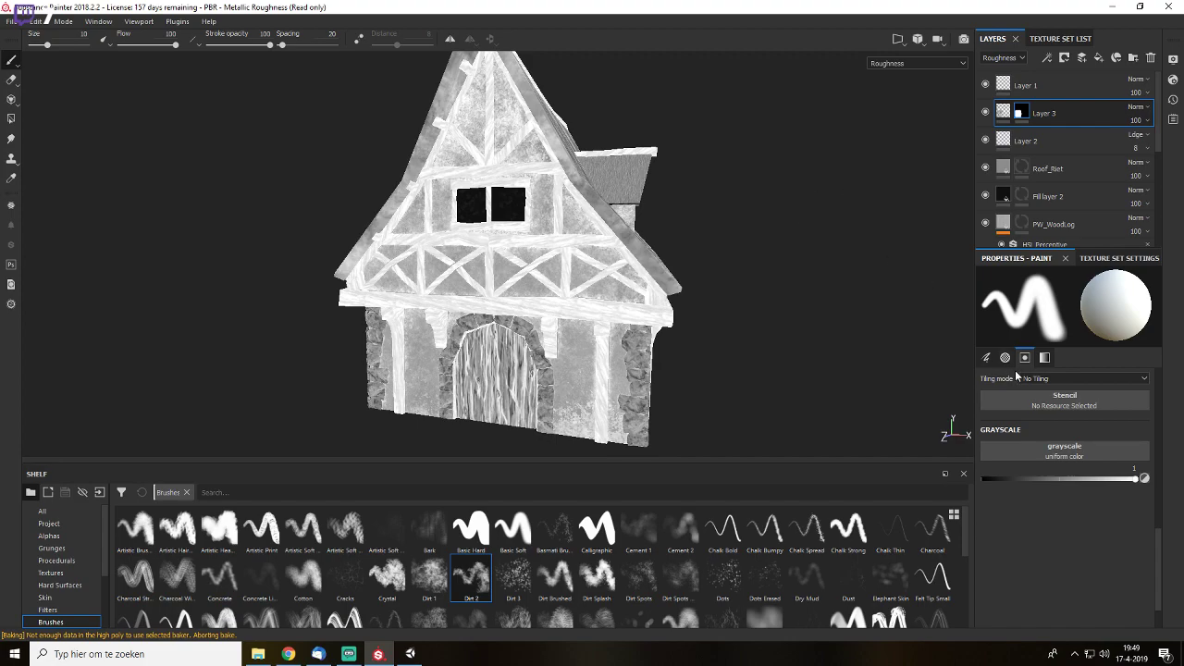
# - Add a new paint layer above Layer 3 and give it a Dirt generator that affects only the roughness channel
pyautogui.scroll(5, 1096, 481)
pyautogui.click(1003, 113)
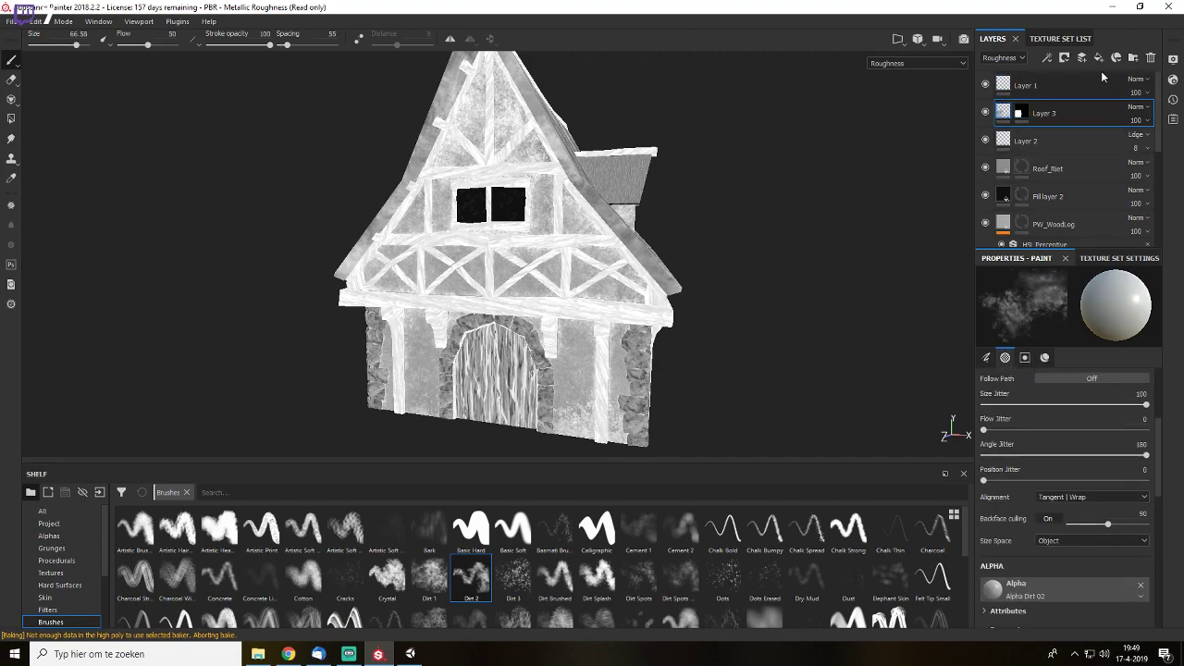
pyautogui.click(1080, 59)
pyautogui.scroll(3, 1087, 486)
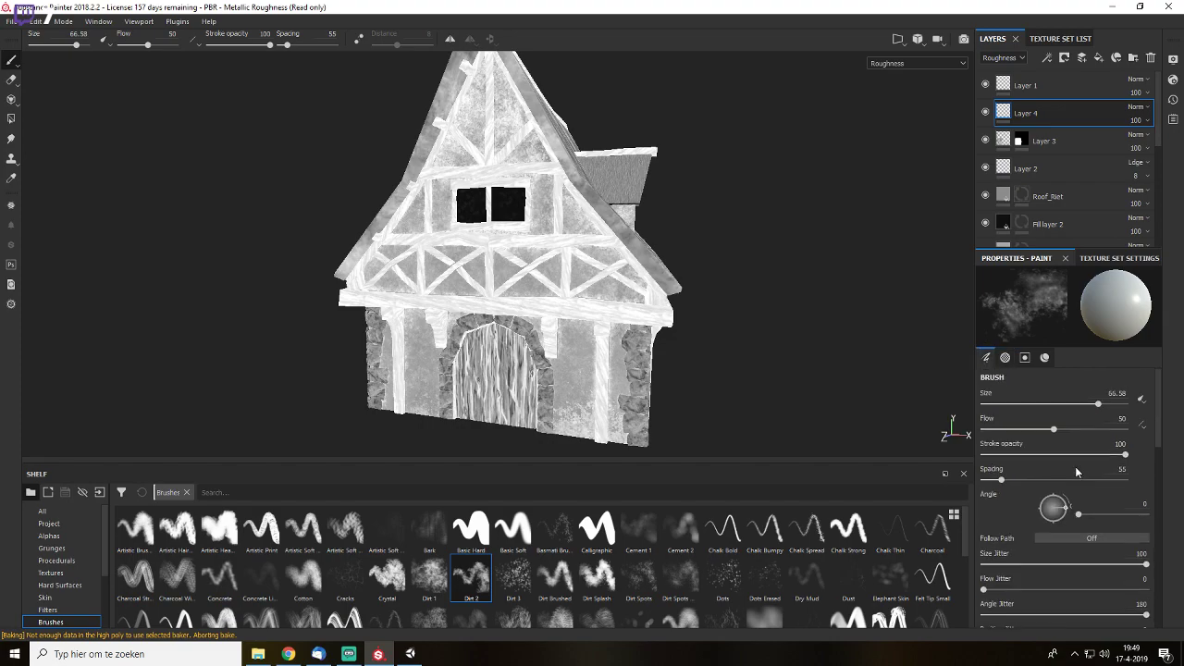
pyautogui.click(1047, 59)
pyautogui.click(1056, 75)
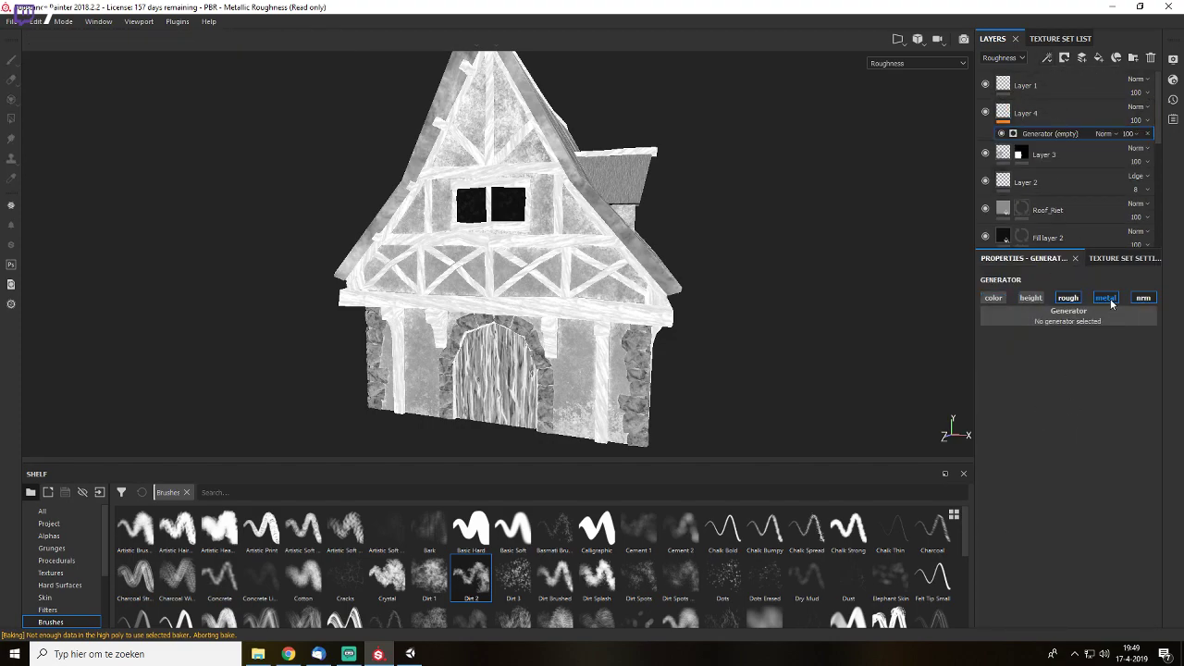
pyautogui.click(1091, 321)
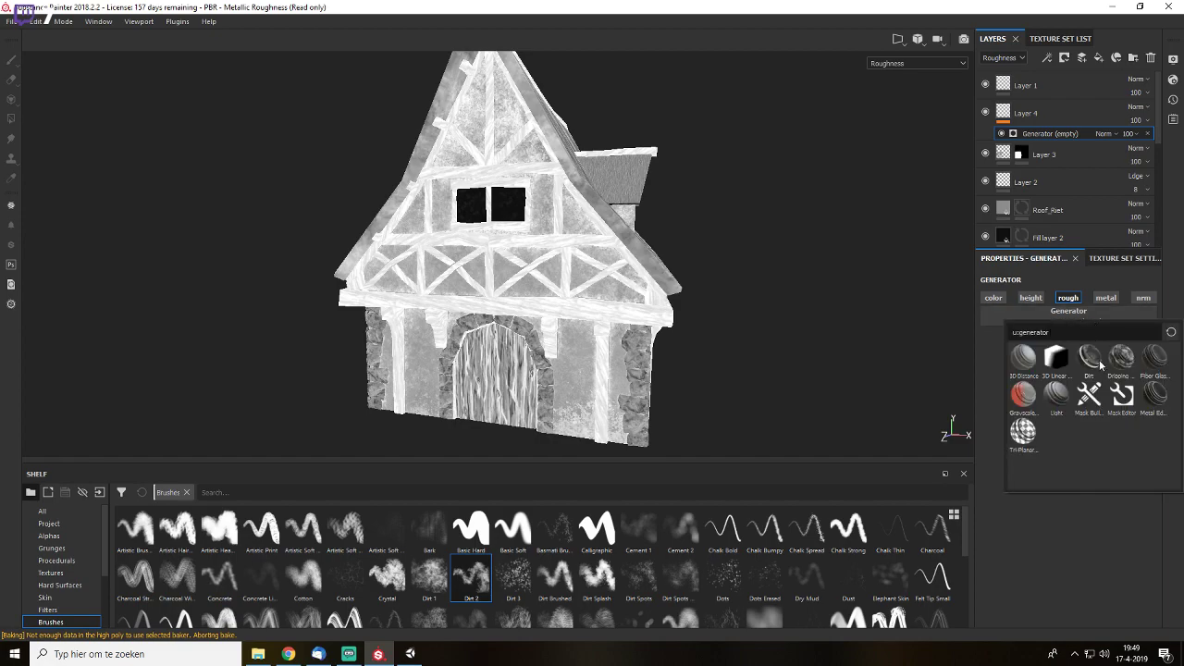
pyautogui.click(1090, 358)
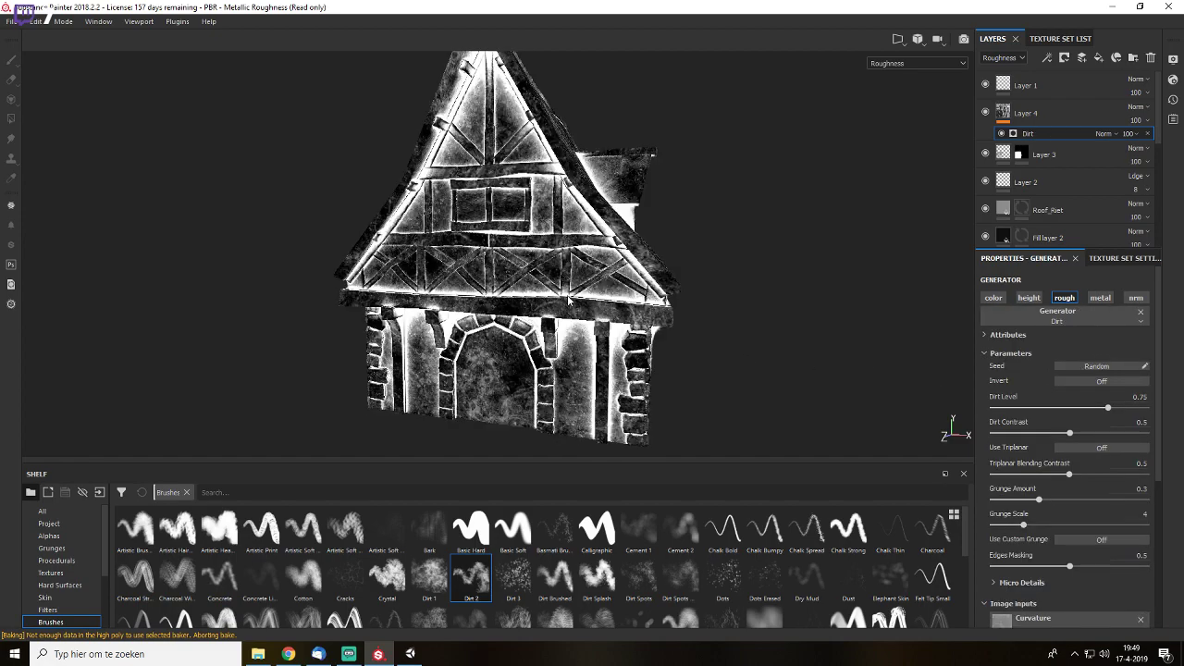
# - Examine the Dirt generator's effect on the front facade in both the material and roughness views
pyautogui.press('m')
pyautogui.keyDown('alt'); pyautogui.moveTo(688, 350); pyautogui.dragTo(680, 308); pyautogui.keyUp('alt')
pyautogui.keyDown('alt'); pyautogui.moveTo(680, 308); pyautogui.dragTo(682, 233, button='middle'); pyautogui.keyUp('alt')
pyautogui.scroll(3, 778, 356)
pyautogui.moveTo(672, 317)
pyautogui.keyDown('shift'); pyautogui.mouseDown(button='right')
pyautogui.moveTo(697, 318)
pyautogui.moveTo(669, 322)
pyautogui.mouseUp(button='right'); pyautogui.keyUp('shift')
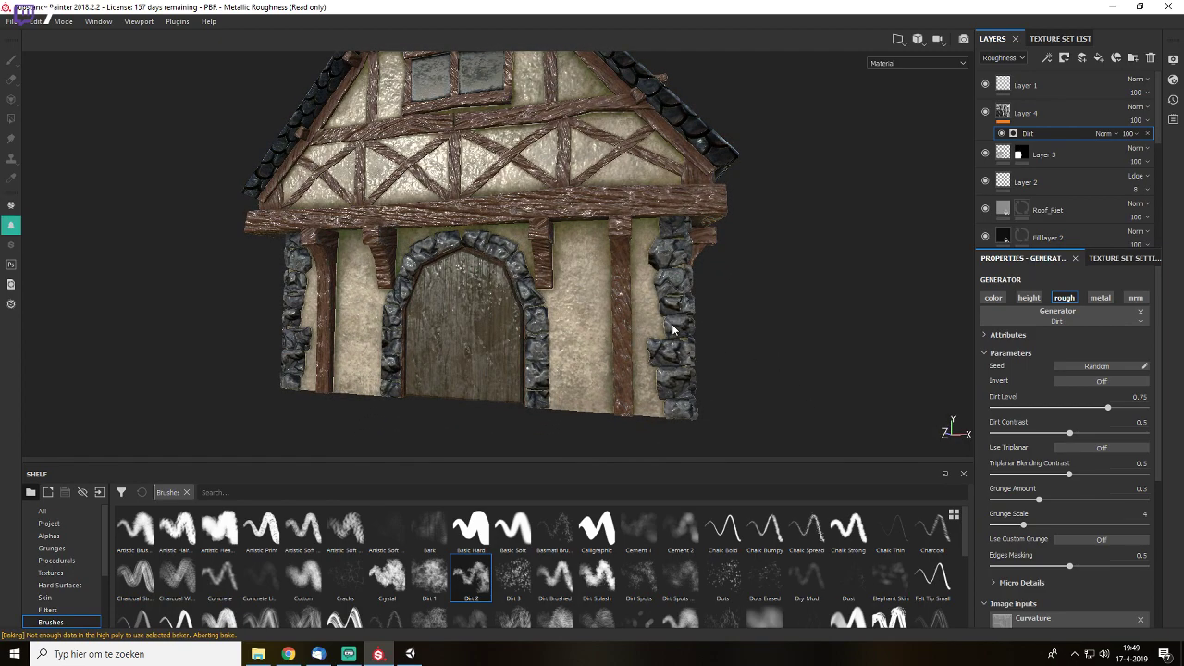
pyautogui.press('c')
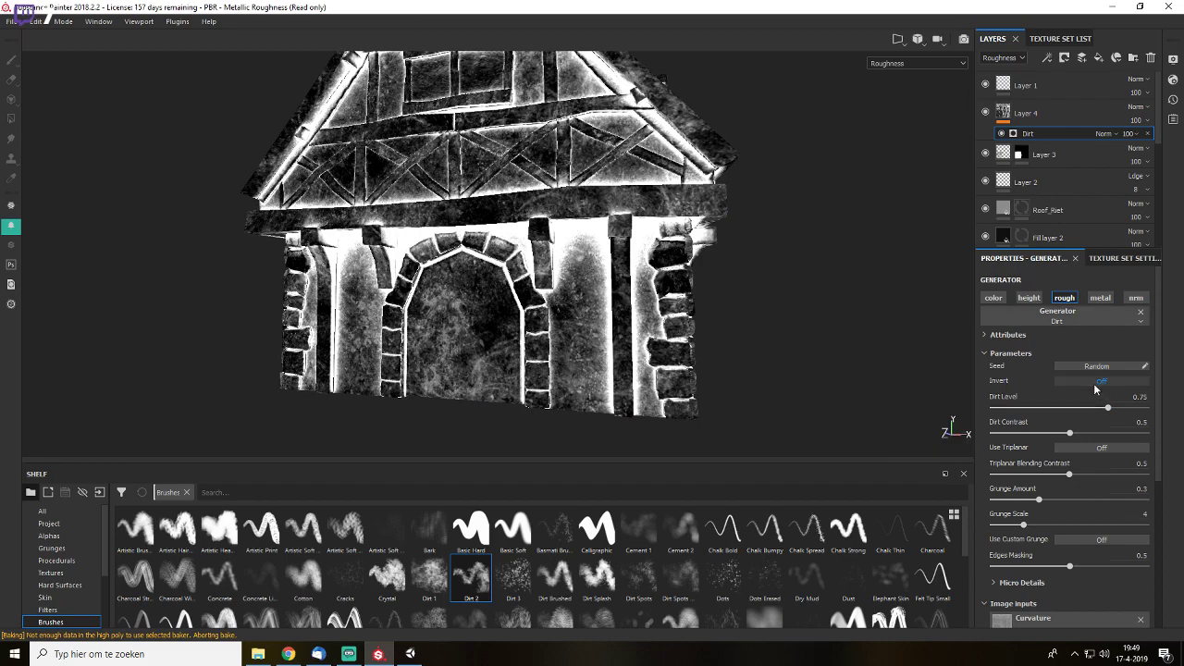
pyautogui.keyDown('alt'); pyautogui.moveTo(760, 283); pyautogui.dragTo(819, 325); pyautogui.keyUp('alt')
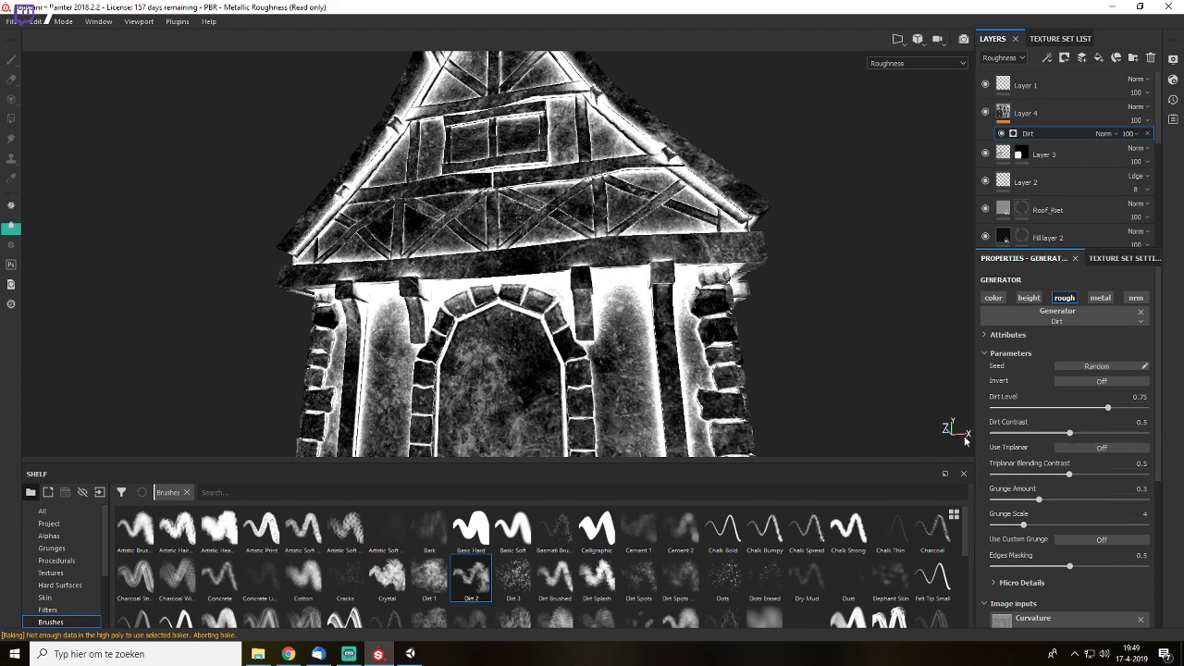
# - Turn on triplanar projection for the Dirt generator, check the facade's material view, and set Layer 4's roughness blending to Multiply
pyautogui.click(1068, 451)
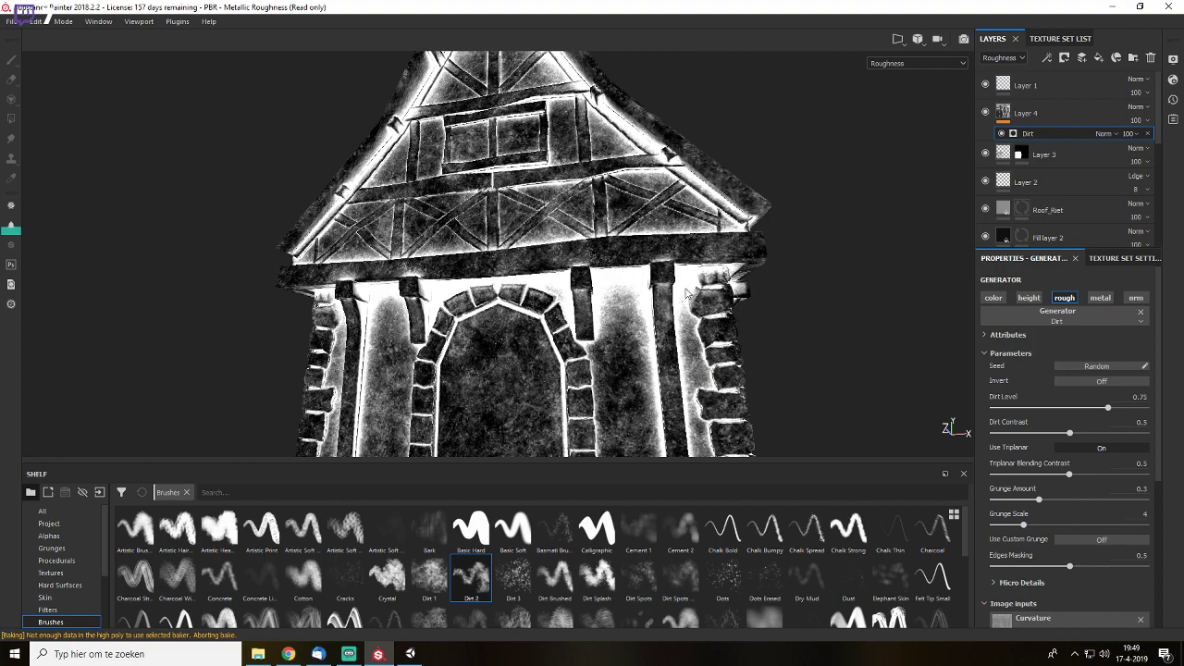
pyautogui.keyDown('alt'); pyautogui.moveTo(712, 198); pyautogui.dragTo(700, 278); pyautogui.keyUp('alt')
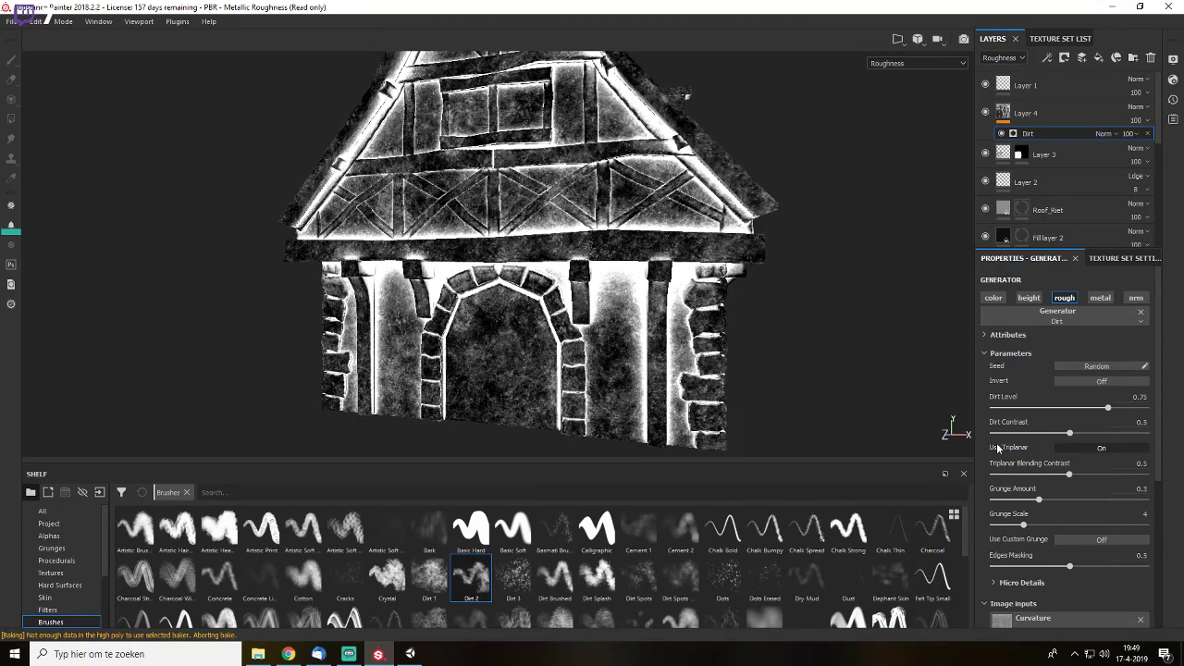
pyautogui.press('m')
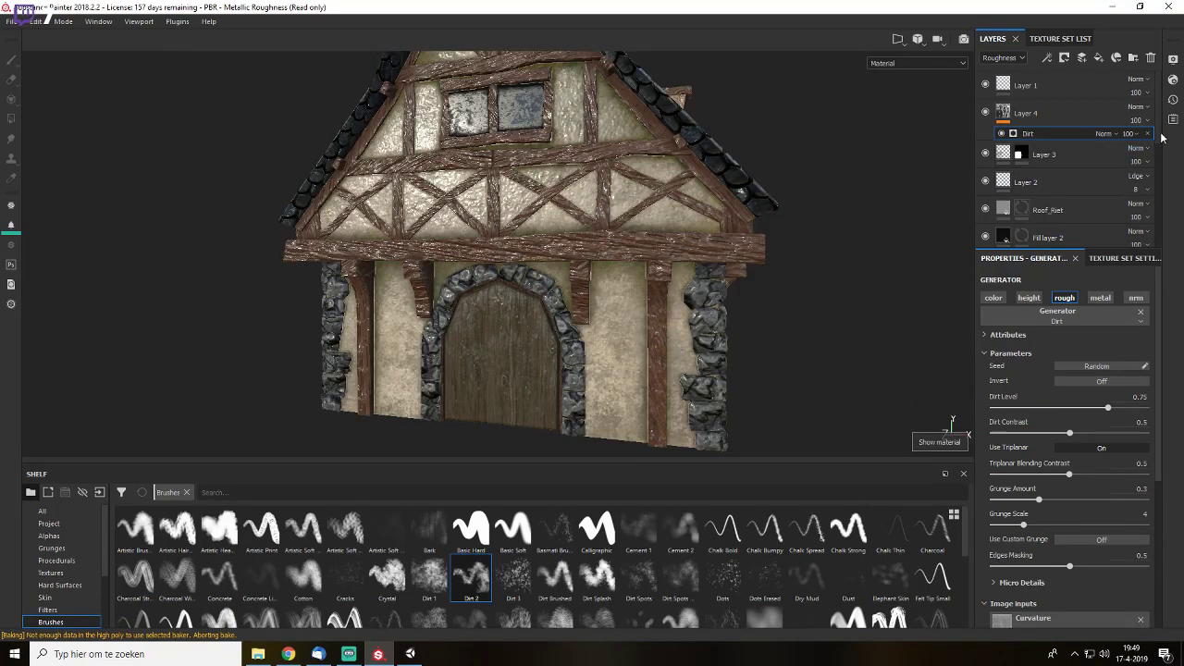
pyautogui.click(1137, 109)
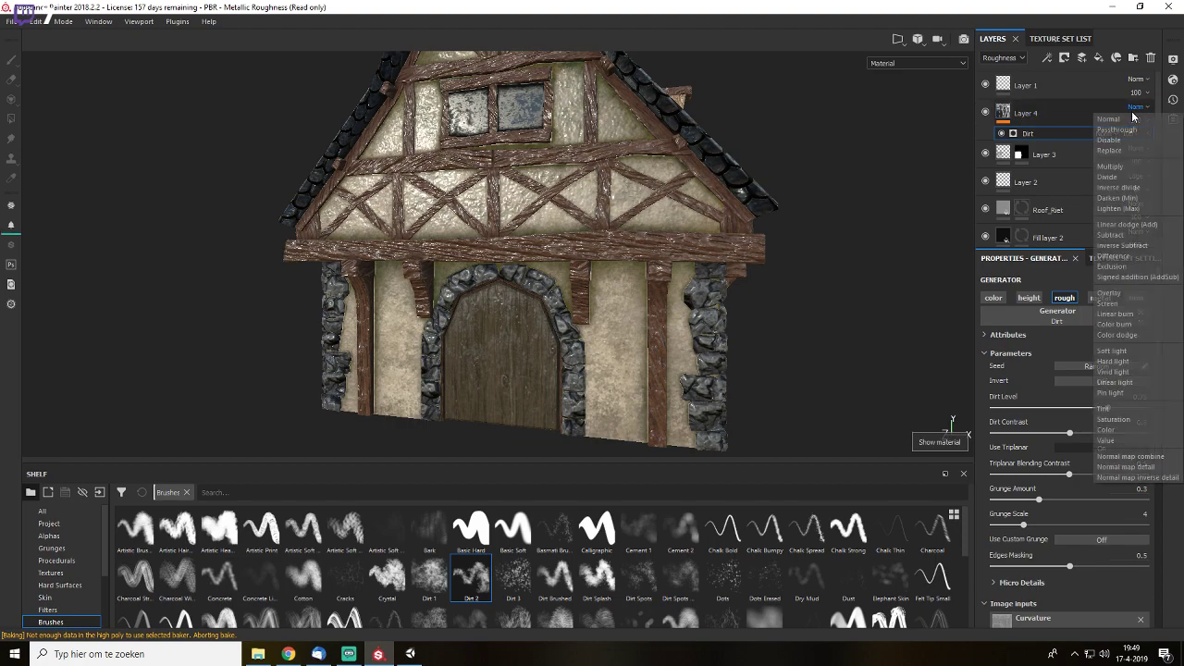
pyautogui.click(1129, 172)
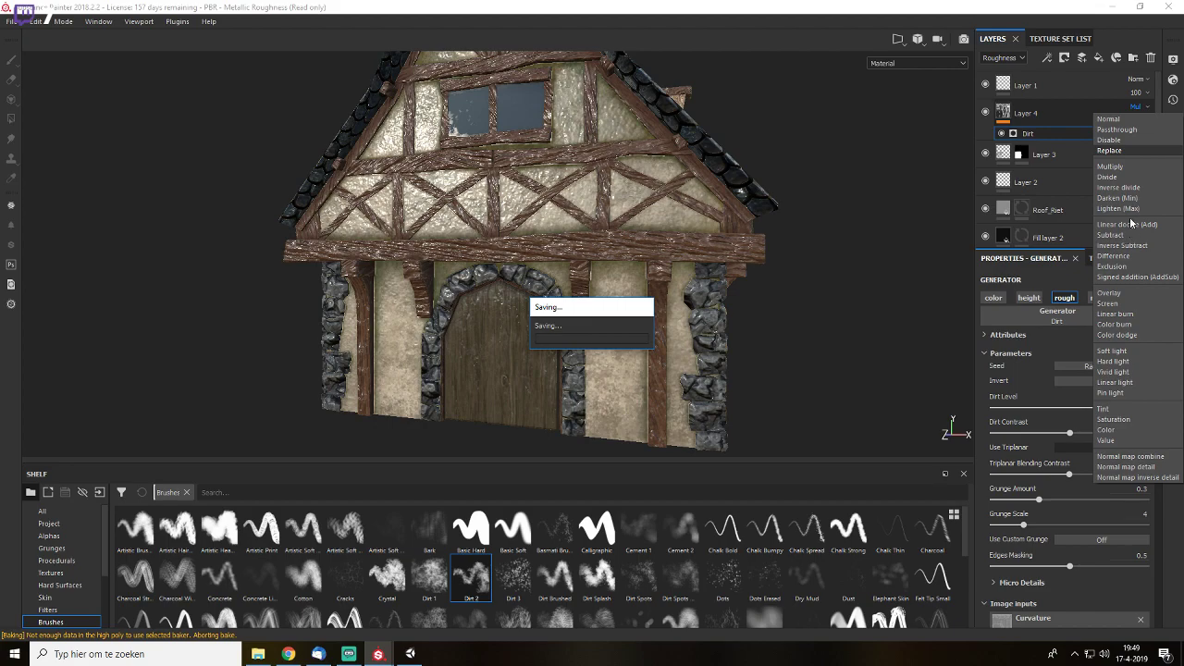
# - Try Linear dodge (Add) as Layer 4's roughness blending and check it in the roughness view
pyautogui.click(1135, 226)
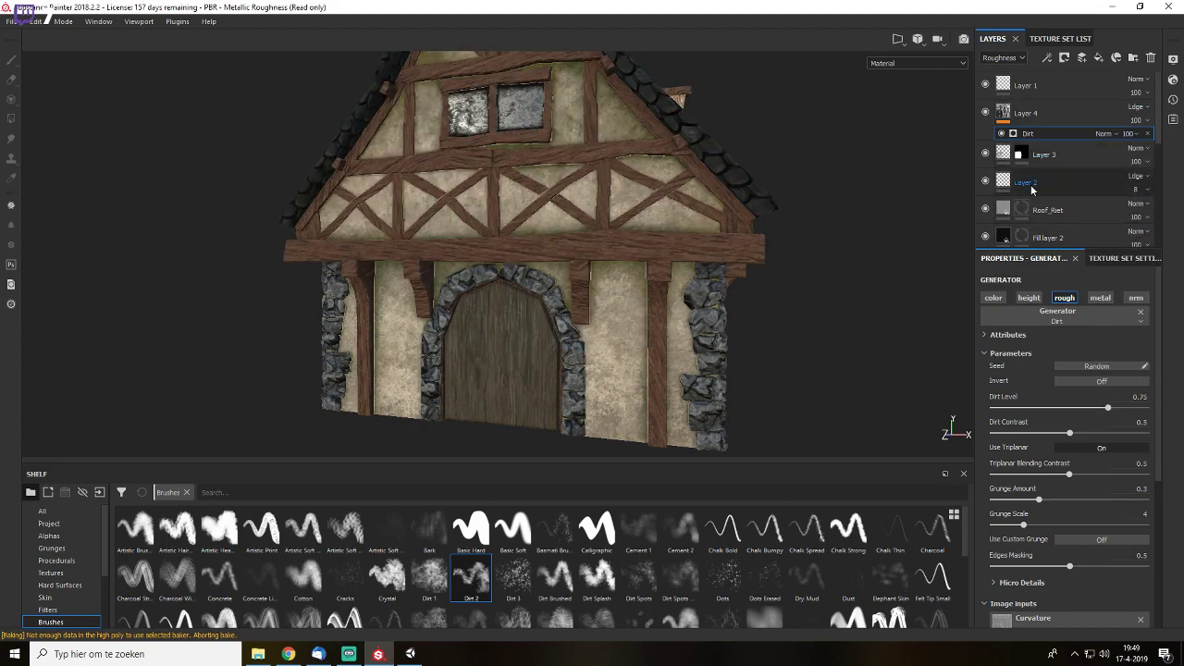
pyautogui.press('c')
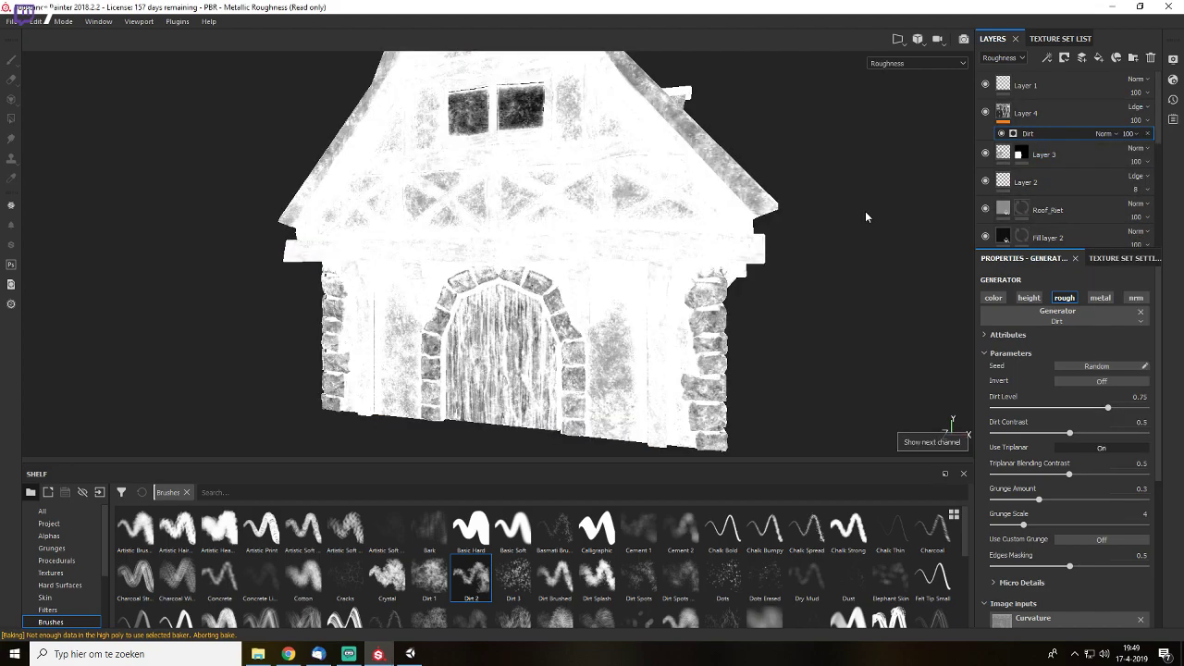
# - Set Layer 4's roughness blending to Normal with an opacity of 10, checking the facade in the material view
pyautogui.click(1138, 109)
pyautogui.click(1134, 120)
pyautogui.click(1136, 121)
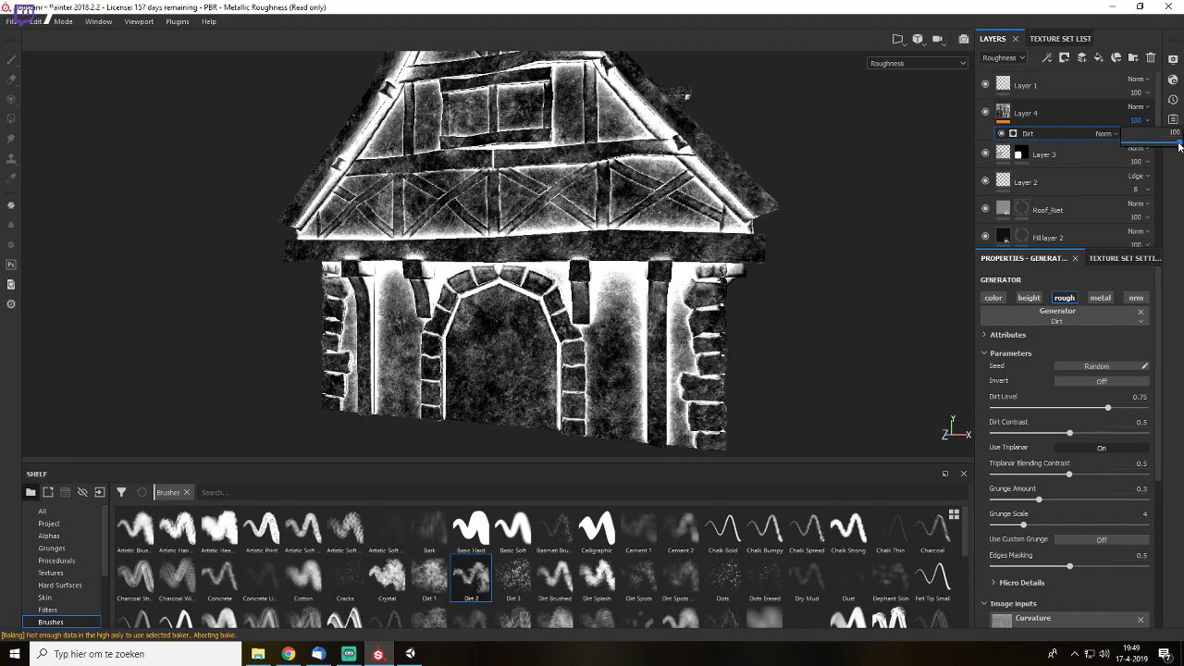
pyautogui.moveTo(1179, 144); pyautogui.dragTo(1139, 144)
pyautogui.press('m')
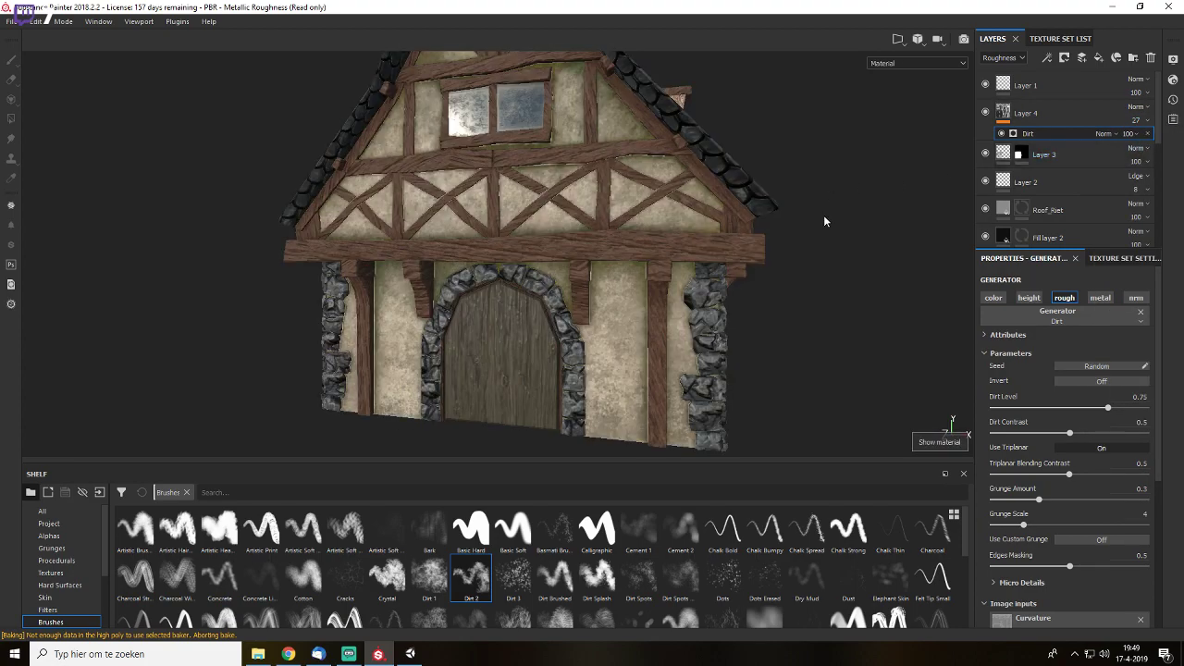
pyautogui.click(1137, 135)
pyautogui.moveTo(1138, 145); pyautogui.dragTo(1127, 145)
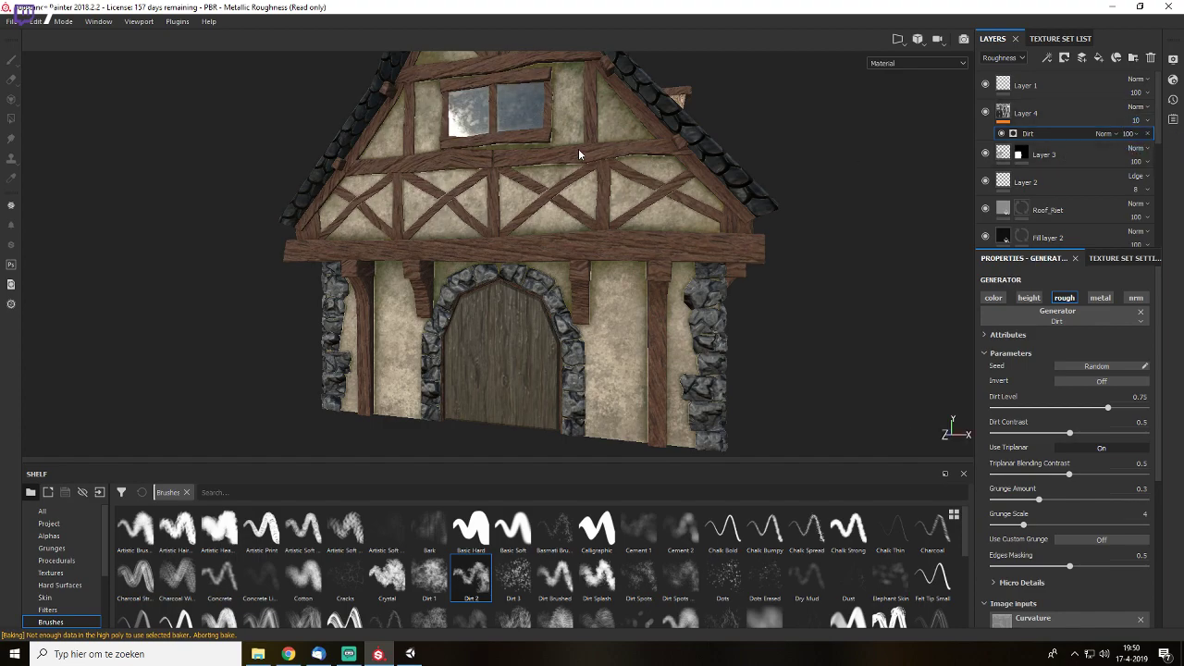
pyautogui.press('c')
pyautogui.press('m')
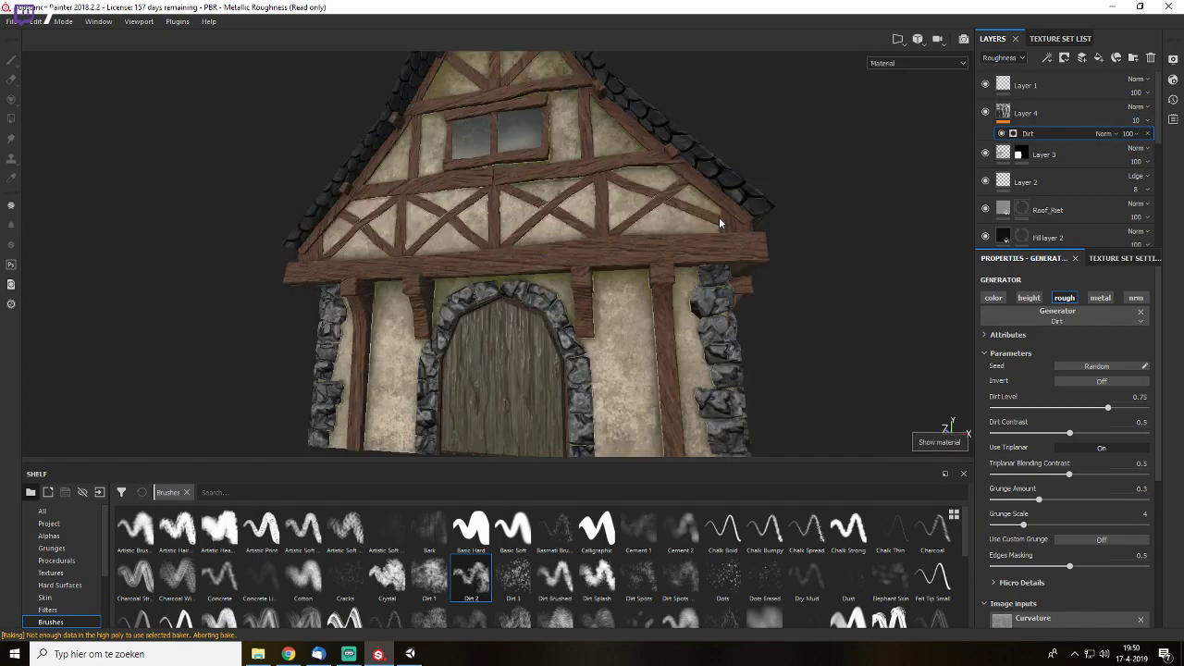
pyautogui.press('c')
pyautogui.press('m')
pyautogui.keyDown('alt'); pyautogui.moveTo(686, 294); pyautogui.dragTo(741, 239); pyautogui.keyUp('alt')
# - Add a black mask to Layer 4
pyautogui.click(1065, 59)
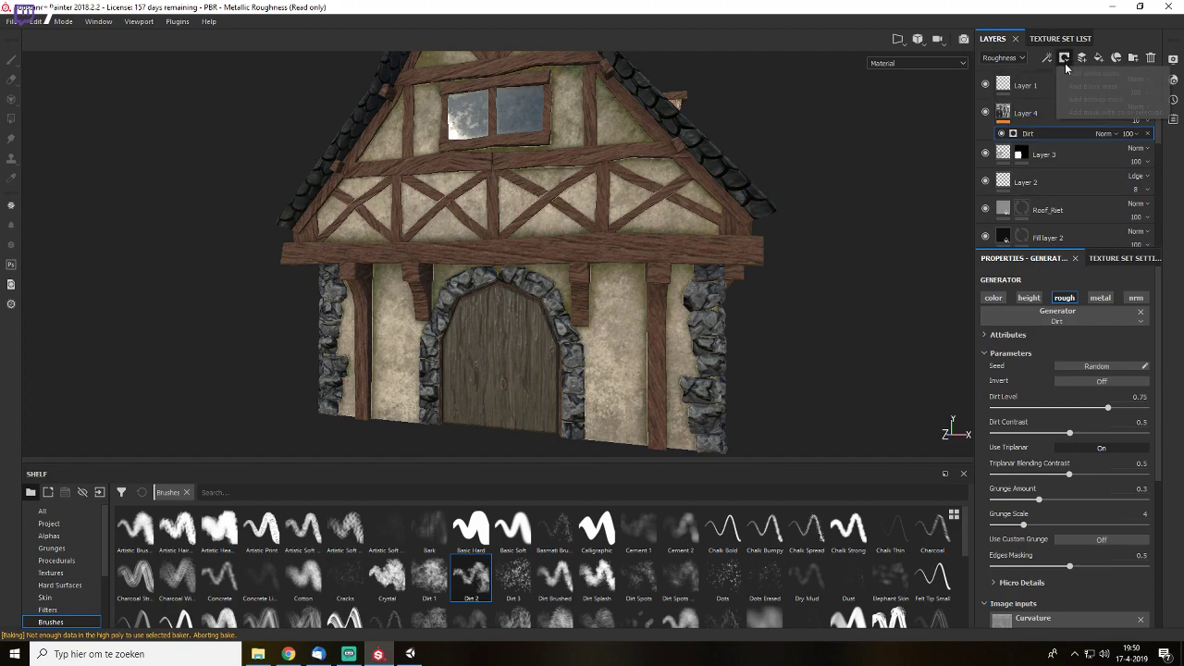
pyautogui.click(1005, 117)
pyautogui.click(1063, 58)
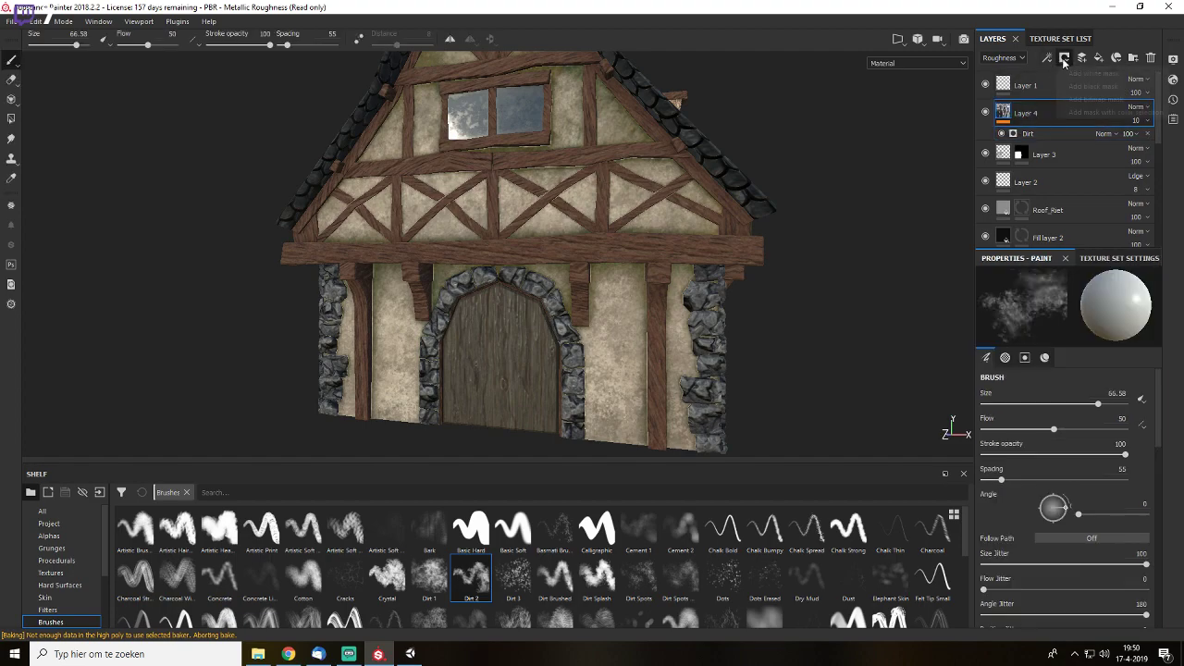
pyautogui.click(1075, 87)
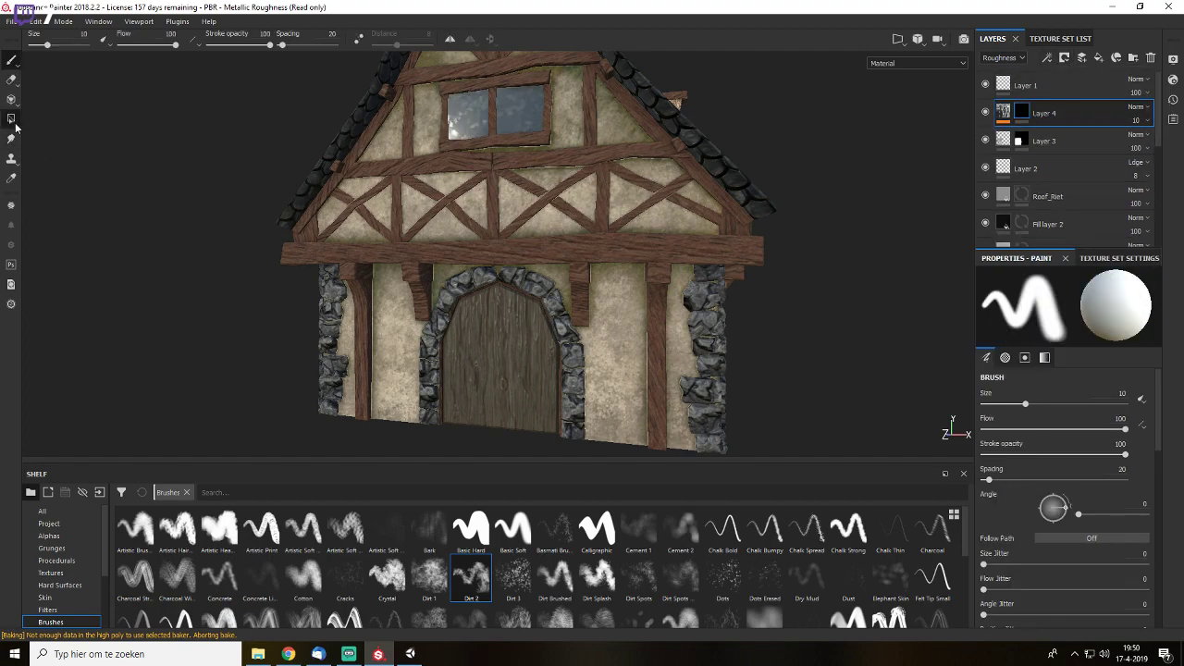
# - Reveal Layer 4 on the plaster walls by polygon-filling its mask in white, checking all sides in the roughness view
pyautogui.click(12, 120)
pyautogui.click(625, 314)
pyautogui.scroll(-3, 625, 314)
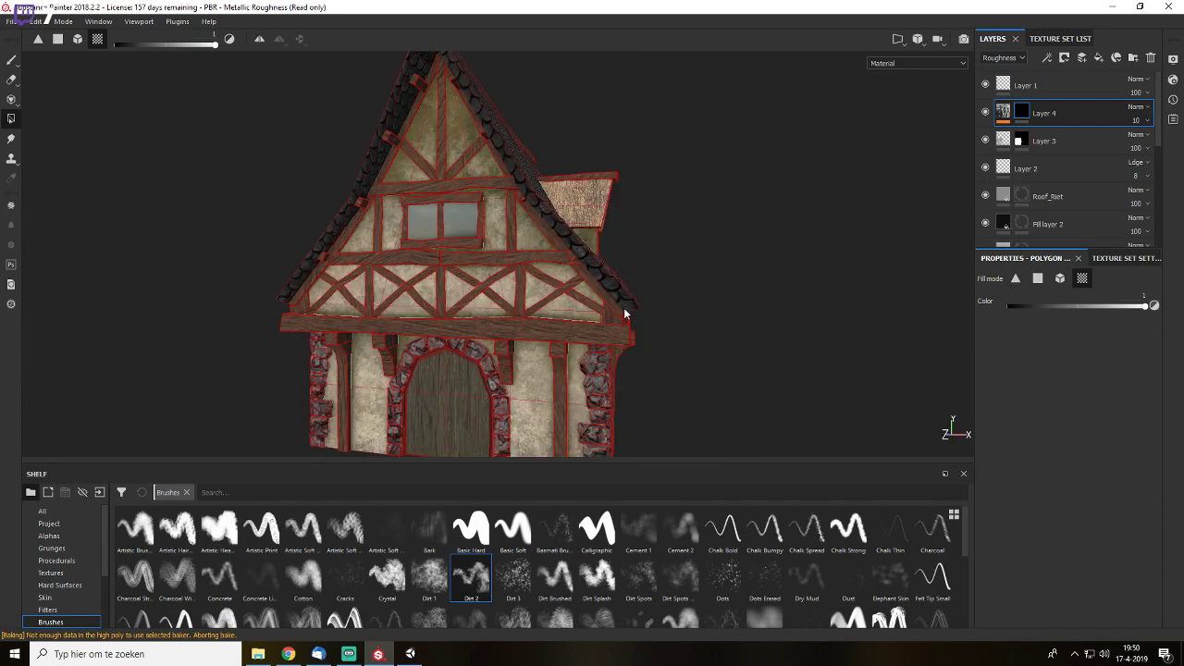
pyautogui.press('c')
pyautogui.keyDown('alt'); pyautogui.moveTo(640, 309); pyautogui.dragTo(592, 307); pyautogui.keyUp('alt')
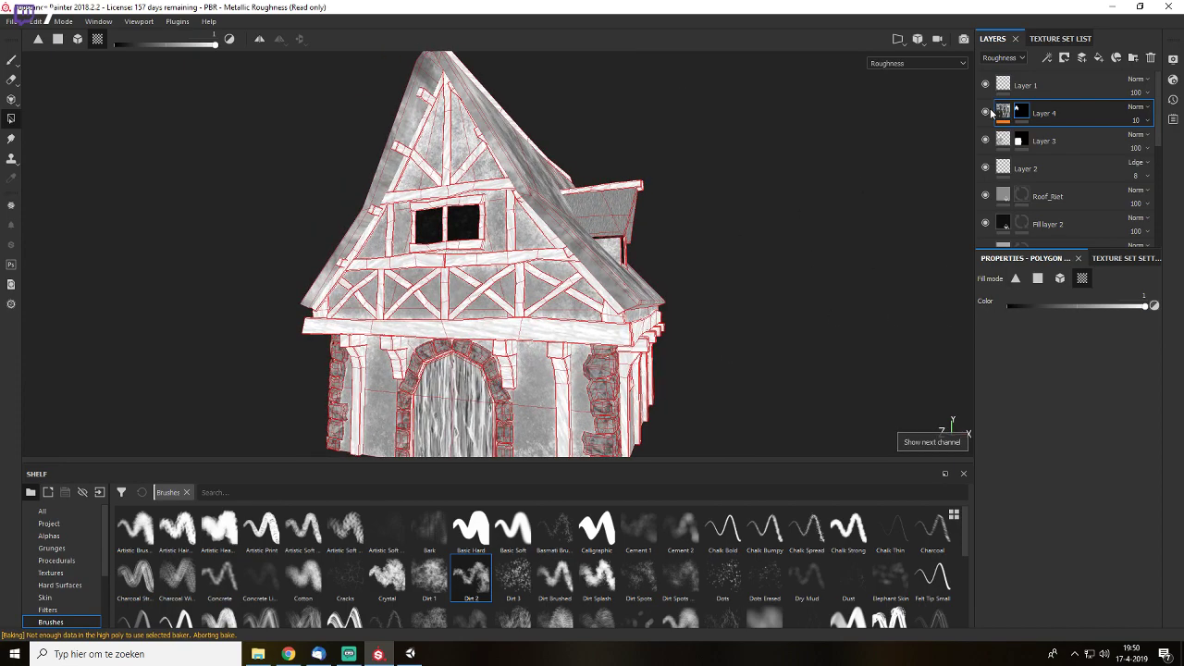
pyautogui.keyDown('alt'); pyautogui.moveTo(648, 282); pyautogui.dragTo(574, 298); pyautogui.keyUp('alt')
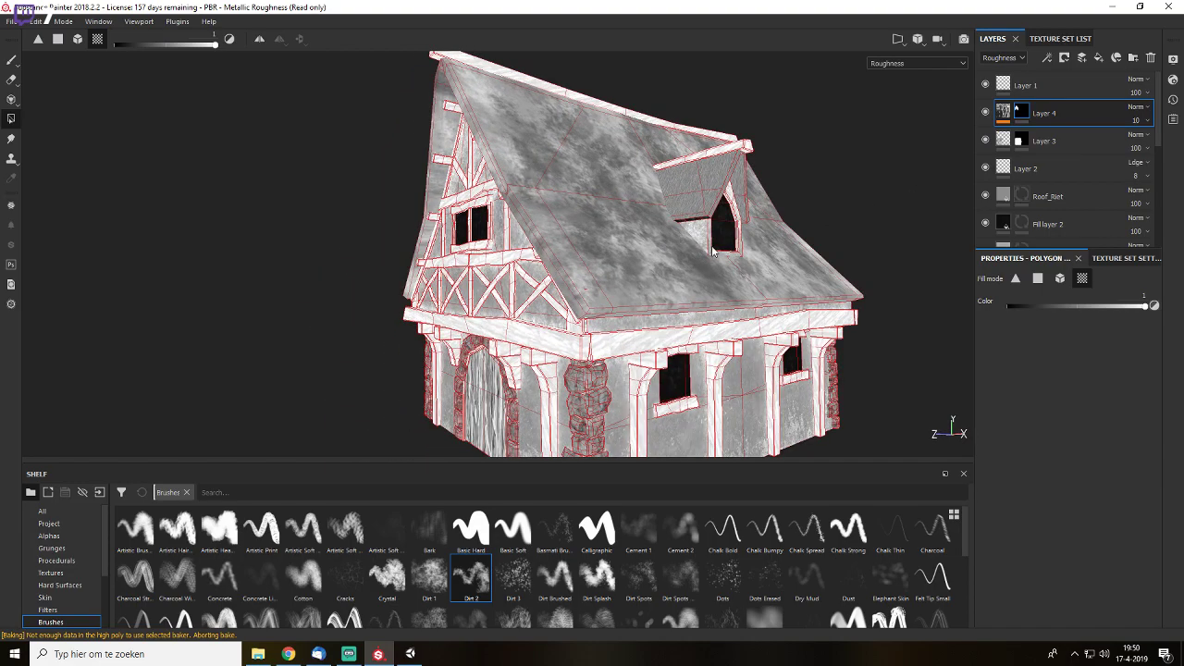
pyautogui.keyDown('alt'); pyautogui.moveTo(552, 281); pyautogui.dragTo(724, 328); pyautogui.keyUp('alt')
pyautogui.keyDown('alt'); pyautogui.moveTo(453, 331); pyautogui.dragTo(740, 335); pyautogui.keyUp('alt')
pyautogui.keyDown('alt'); pyautogui.moveTo(425, 373); pyautogui.dragTo(557, 356); pyautogui.keyUp('alt')
pyautogui.keyDown('alt'); pyautogui.moveTo(557, 356); pyautogui.dragTo(557, 237, button='right'); pyautogui.keyUp('alt')
pyautogui.keyDown('alt'); pyautogui.moveTo(557, 239); pyautogui.dragTo(397, 428); pyautogui.keyUp('alt')
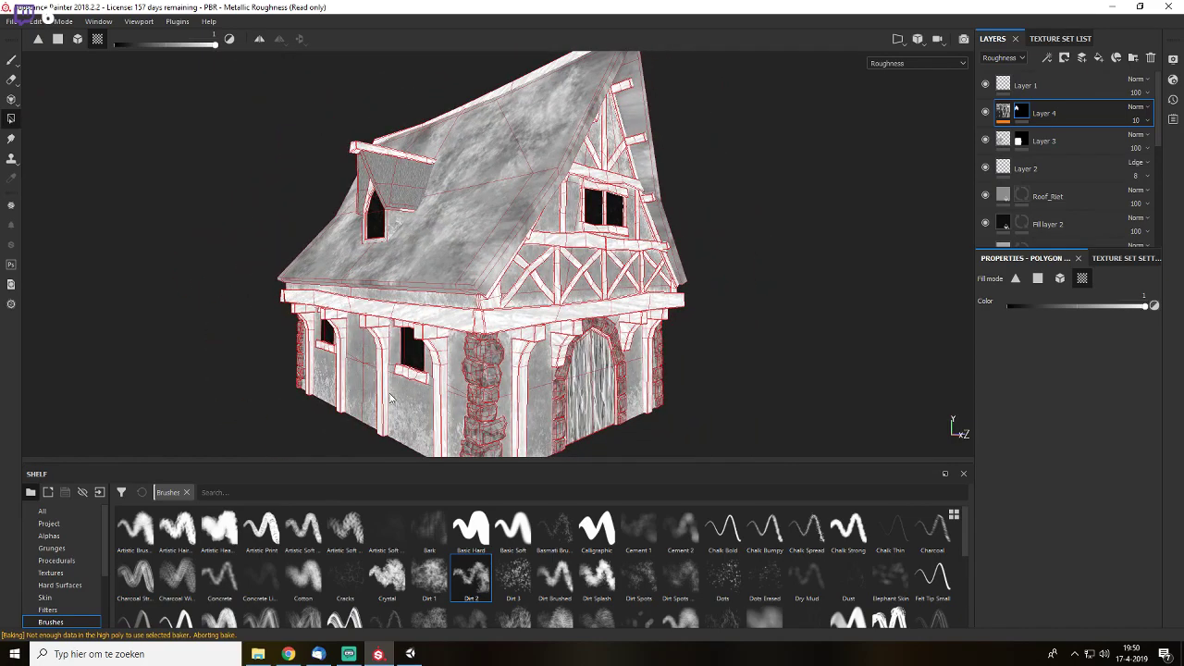
# - Switch back to the Paint tool and examine the front facade from several angles in the material view
pyautogui.click(11, 60)
pyautogui.keyDown('alt'); pyautogui.moveTo(831, 266); pyautogui.dragTo(592, 278); pyautogui.keyUp('alt')
pyautogui.press('m')
pyautogui.keyDown('alt'); pyautogui.moveTo(671, 286); pyautogui.dragTo(618, 277); pyautogui.keyUp('alt')
pyautogui.keyDown('alt'); pyautogui.moveTo(724, 261); pyautogui.dragTo(602, 198, button='middle'); pyautogui.keyUp('alt')
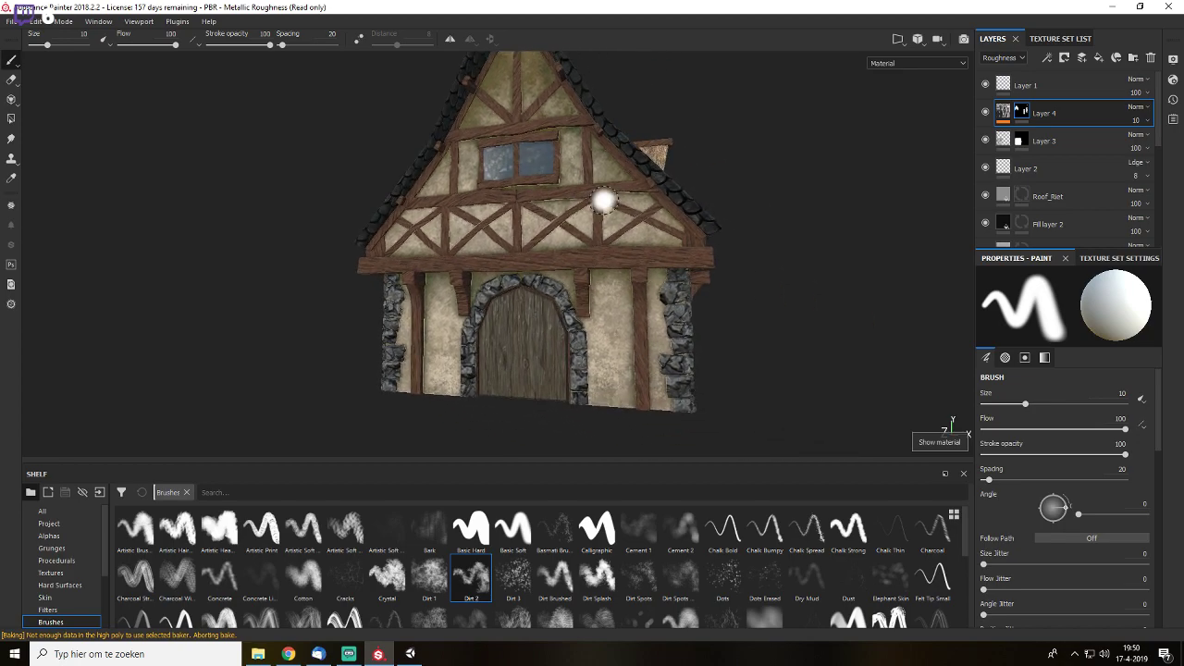
pyautogui.keyDown('alt'); pyautogui.moveTo(602, 198); pyautogui.dragTo(636, 238, button='right'); pyautogui.keyUp('alt')
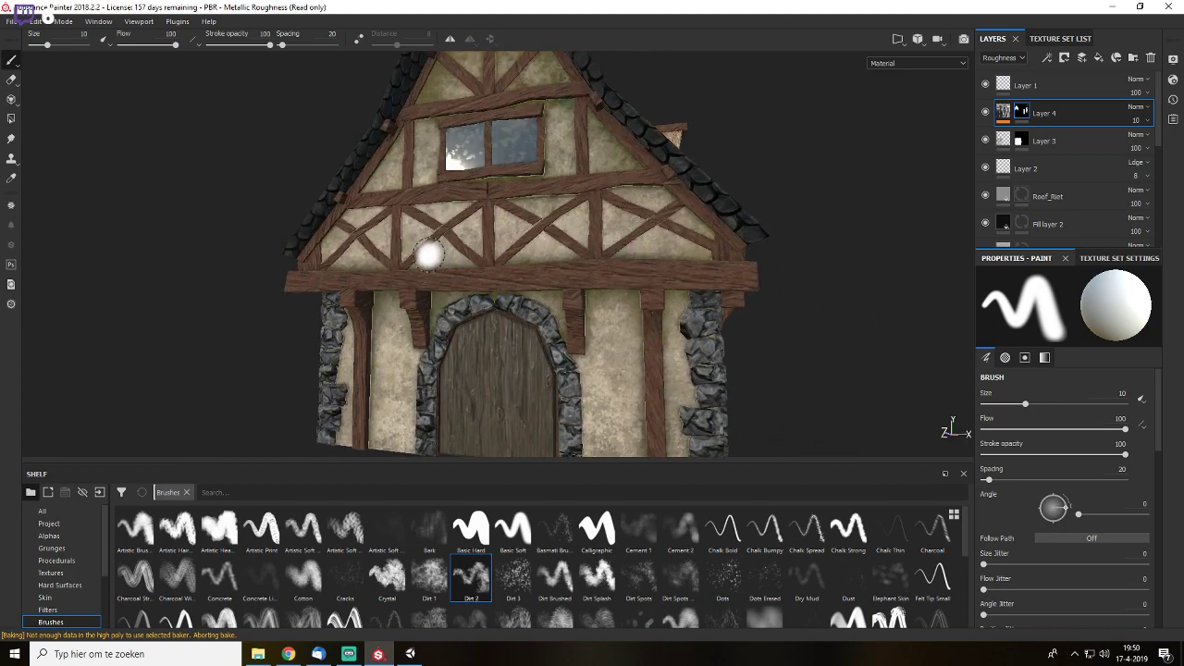
pyautogui.keyDown('alt'); pyautogui.moveTo(466, 212); pyautogui.dragTo(638, 255); pyautogui.keyUp('alt')
# - Select Layer 1, switch the layer stack to Base Color, and show the base color channel on the model
pyautogui.click(1063, 85)
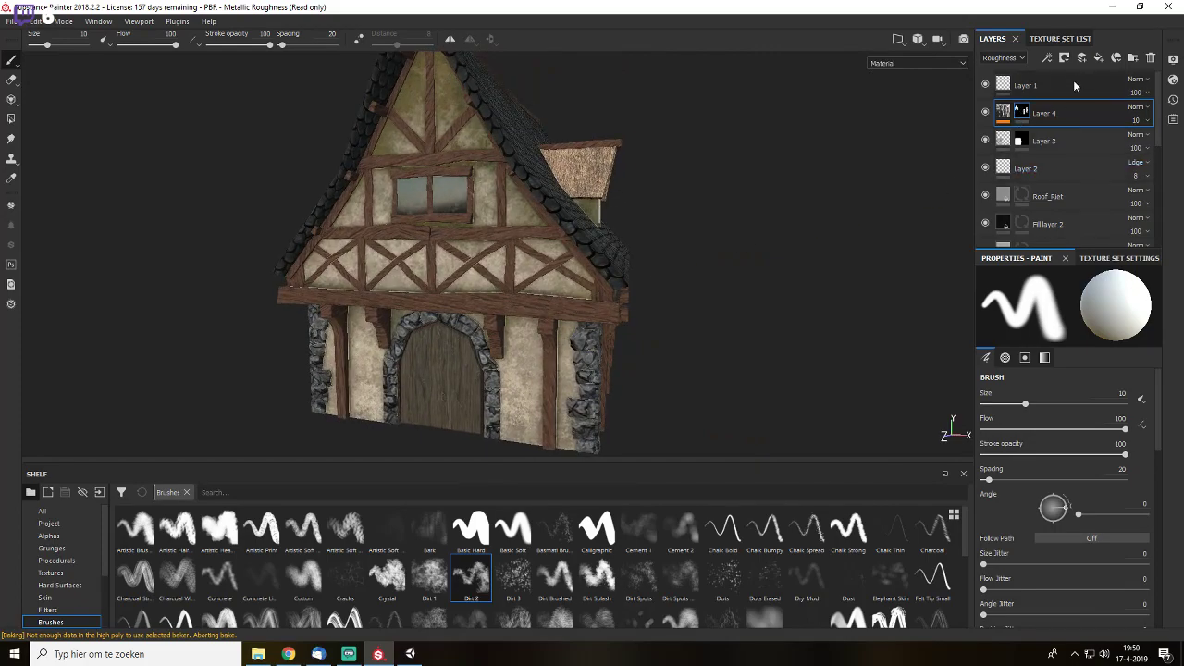
pyautogui.click(1003, 57)
pyautogui.click(997, 69)
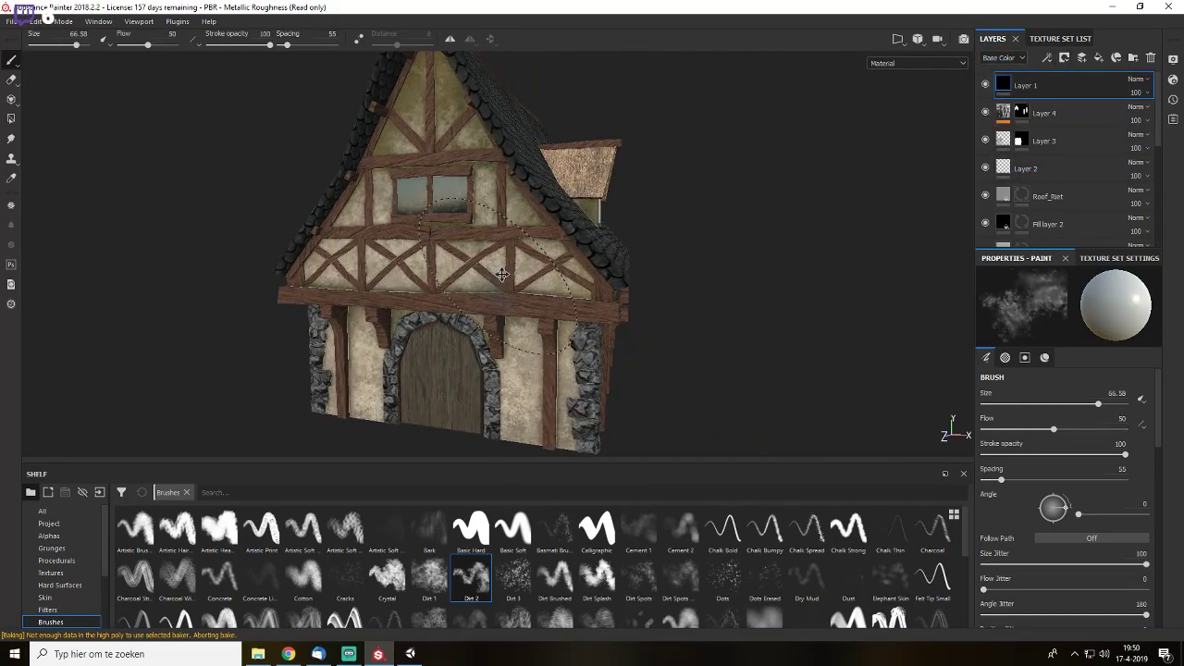
pyautogui.scroll(5, 795, 242)
pyautogui.press('c')
pyautogui.press('c')
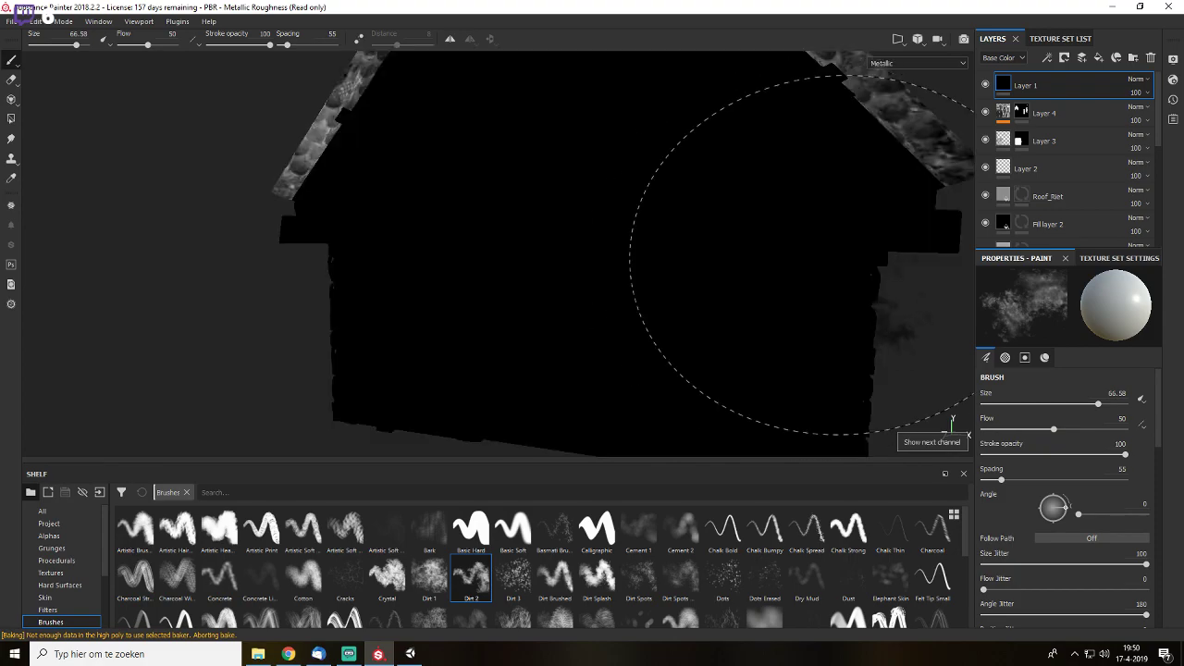
pyautogui.press('c')
pyautogui.press('c')
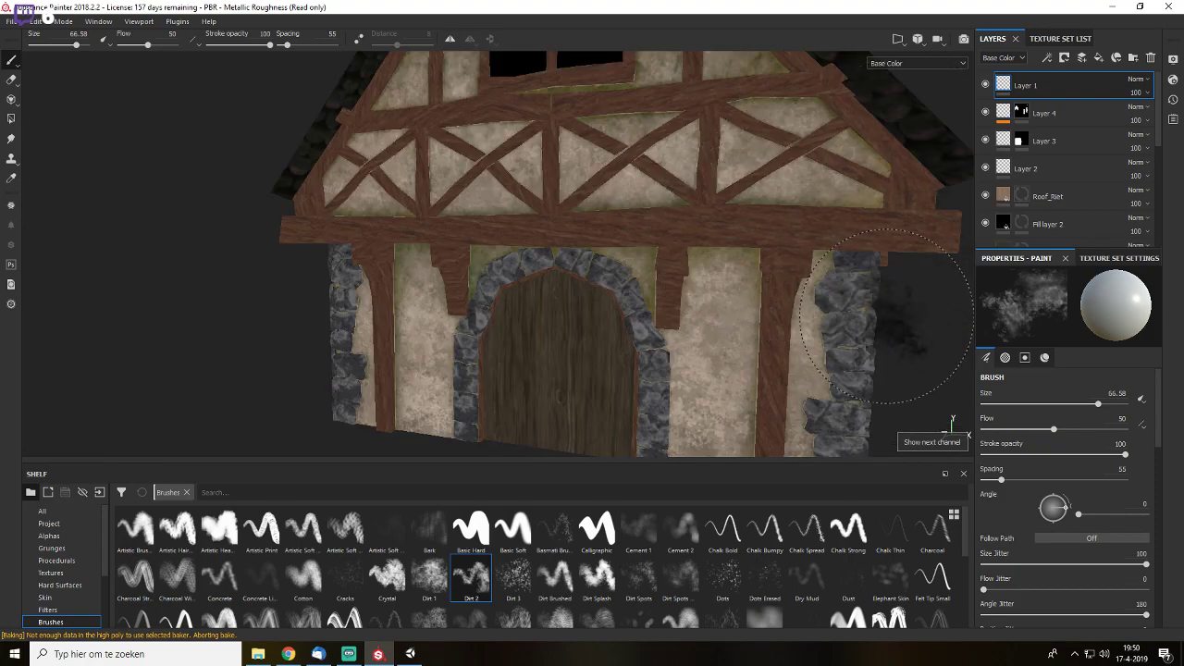
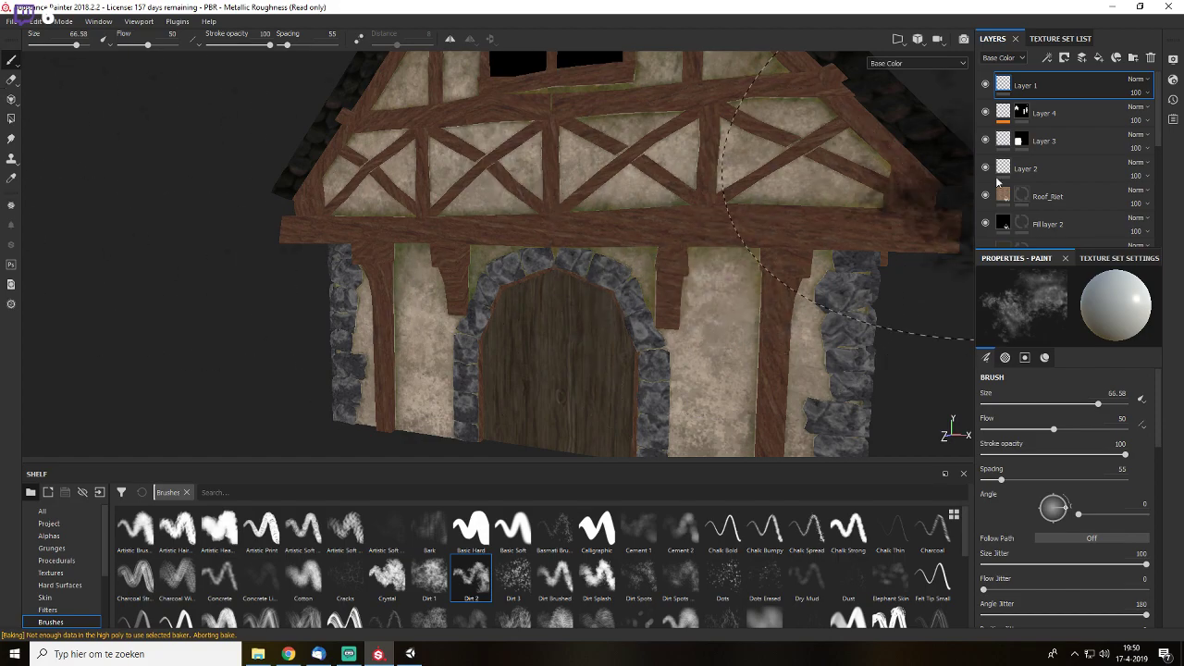
# - Add the PW_WoodLog material as a fill layer between Layer 1 and Layer 4
pyautogui.scroll(-2, 107, 569)
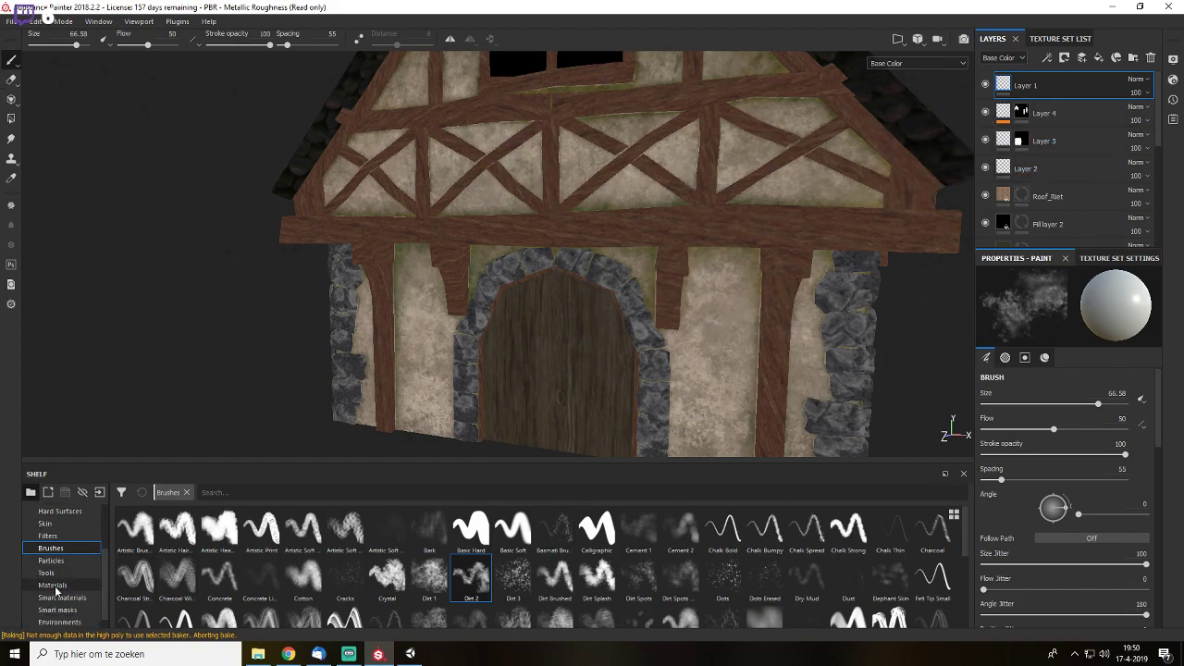
pyautogui.click(71, 587)
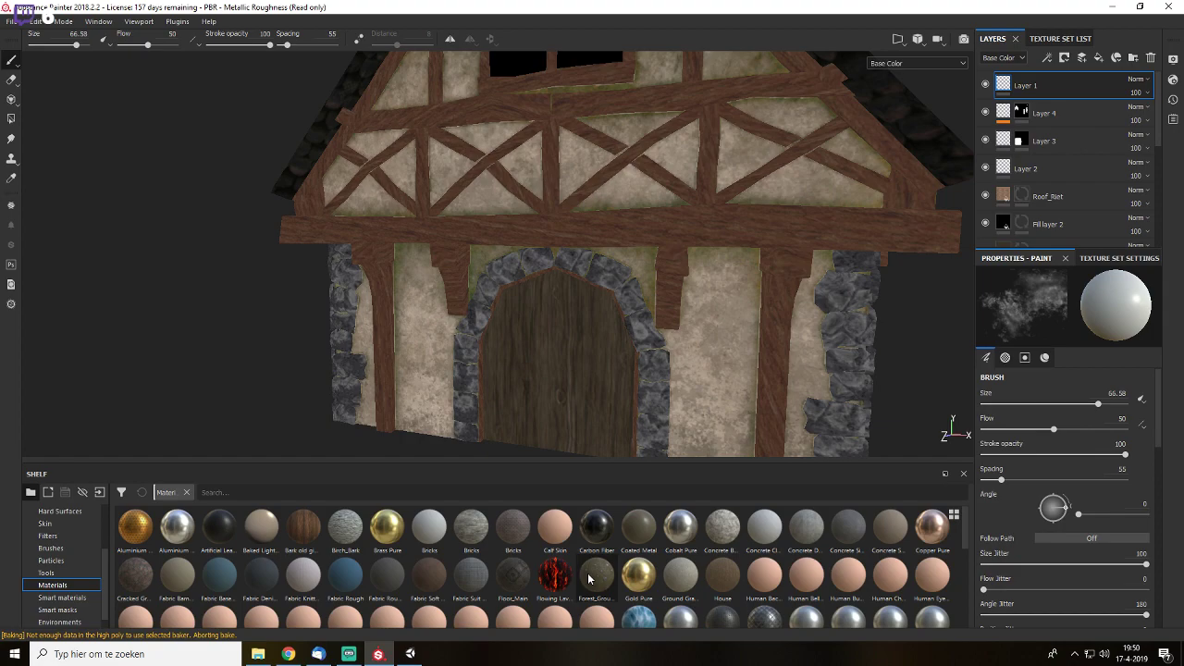
pyautogui.scroll(-5, 705, 579)
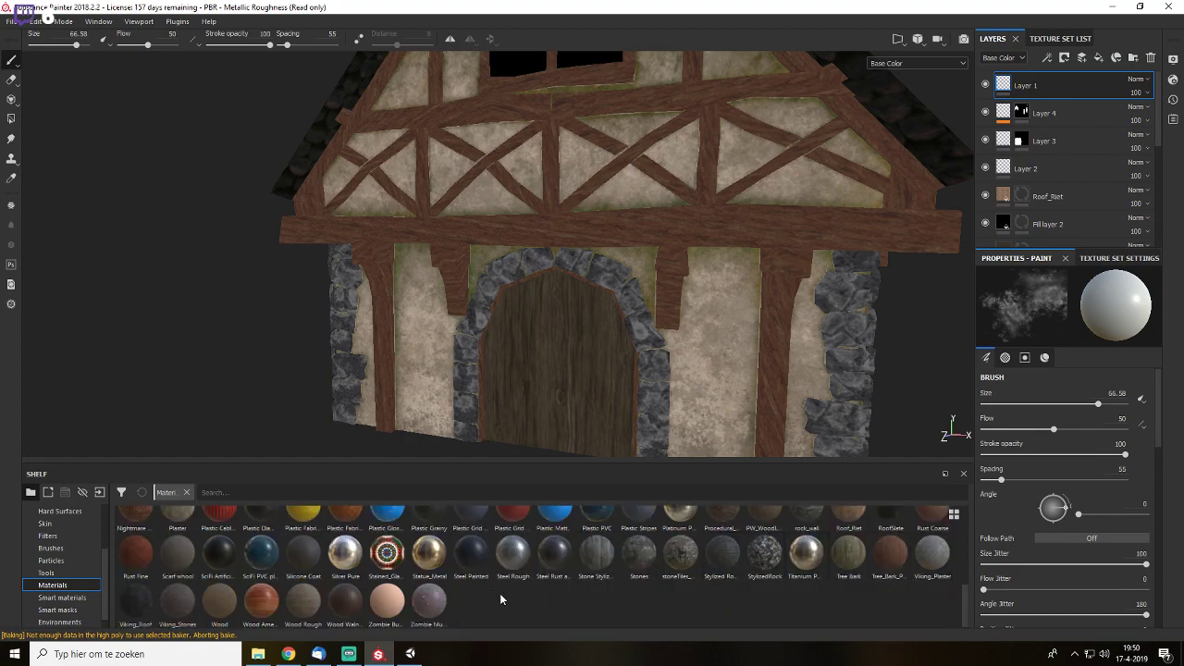
pyautogui.scroll(3, 730, 548)
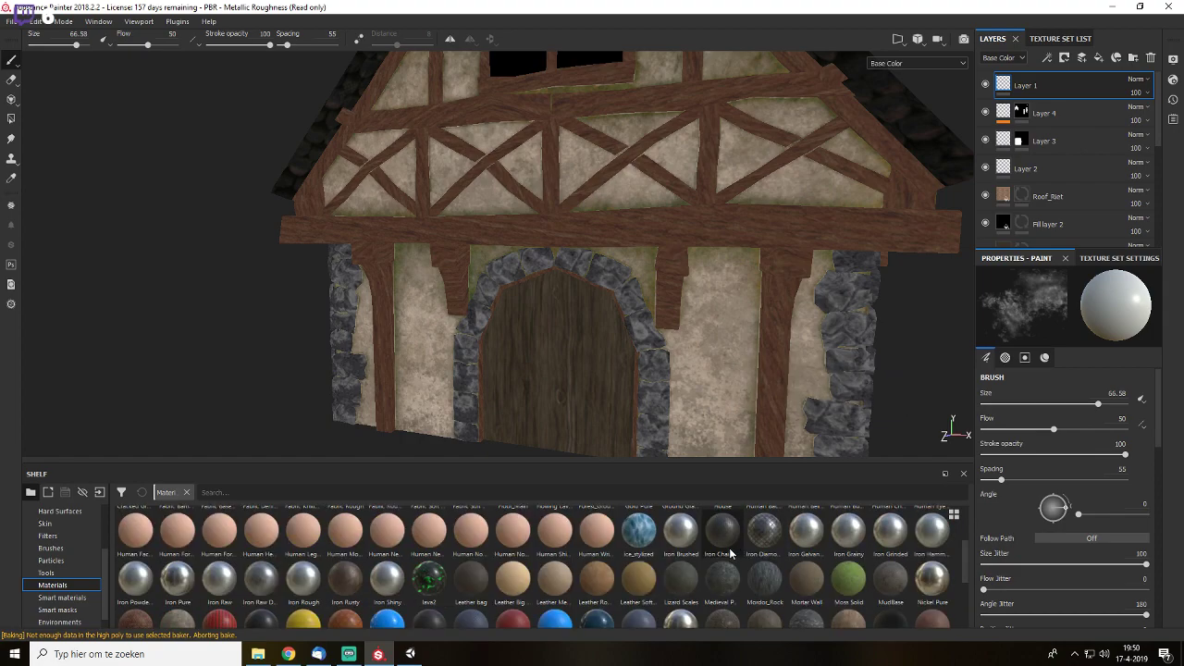
pyautogui.scroll(-2, 965, 567)
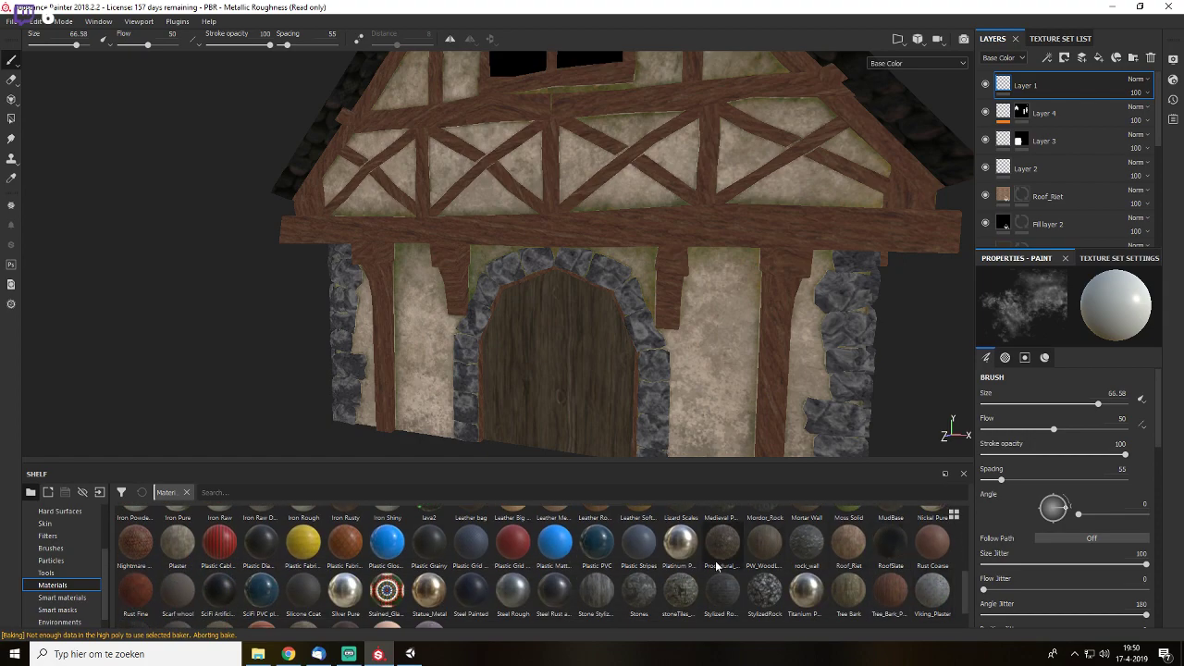
pyautogui.moveTo(717, 566)
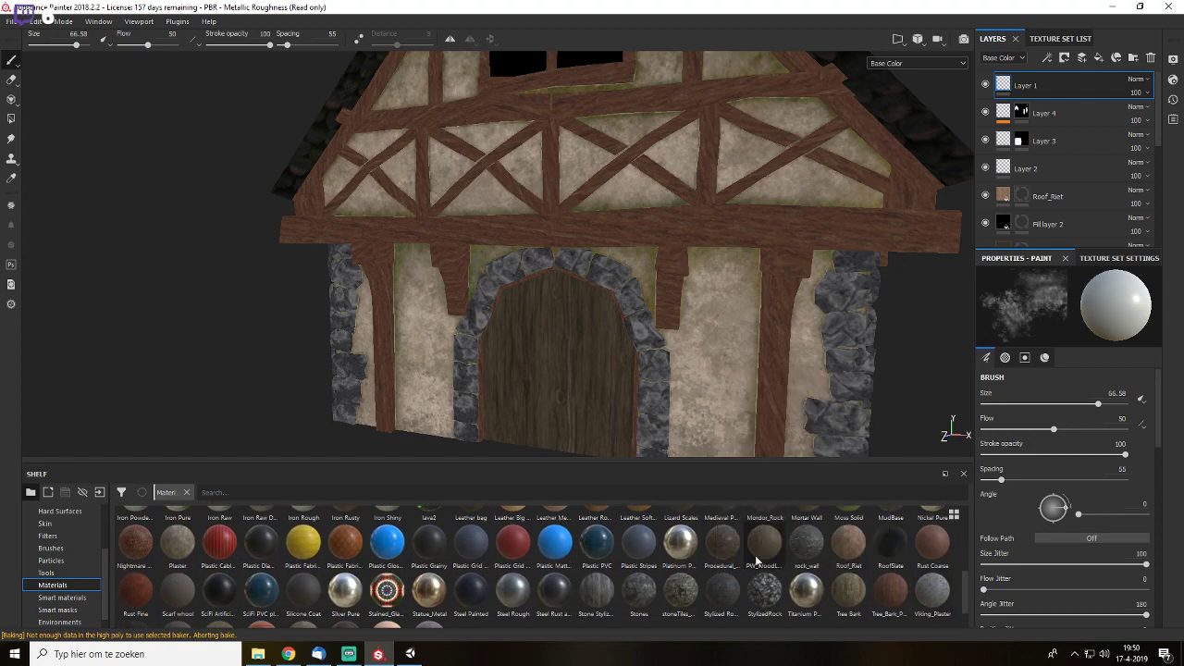
pyautogui.moveTo(755, 560); pyautogui.dragTo(1084, 99)
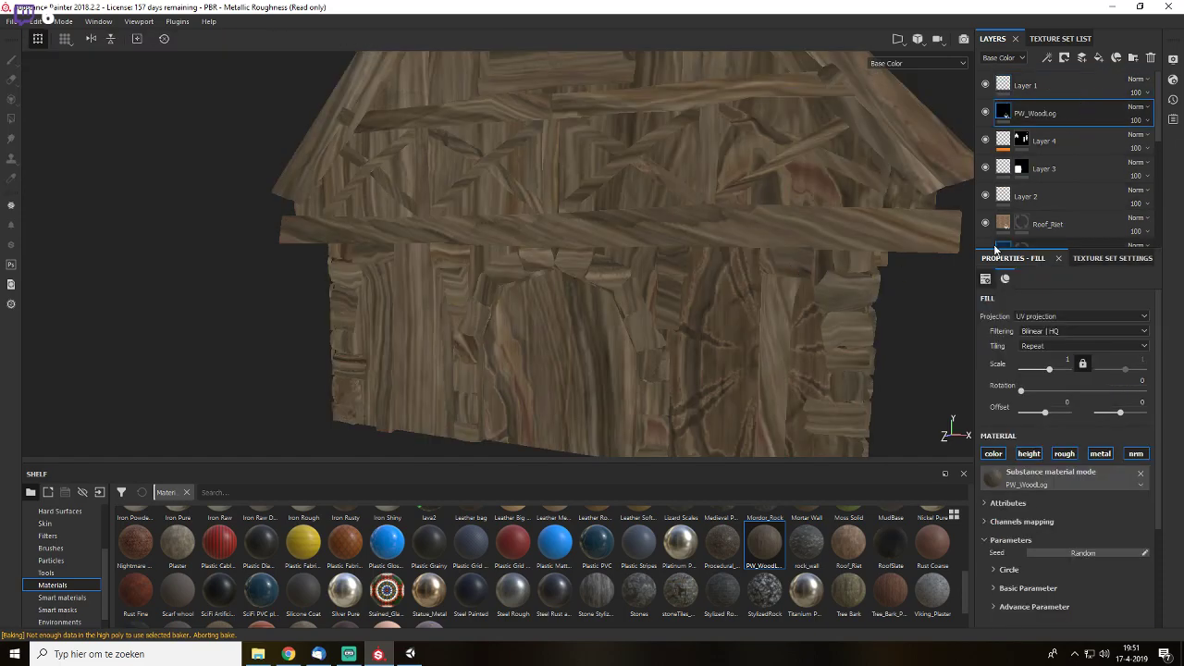
# - Set the PW_WoodLog fill's UV scale to 9.04 and view the model in the material view
pyautogui.moveTo(1048, 368); pyautogui.dragTo(1056, 369)
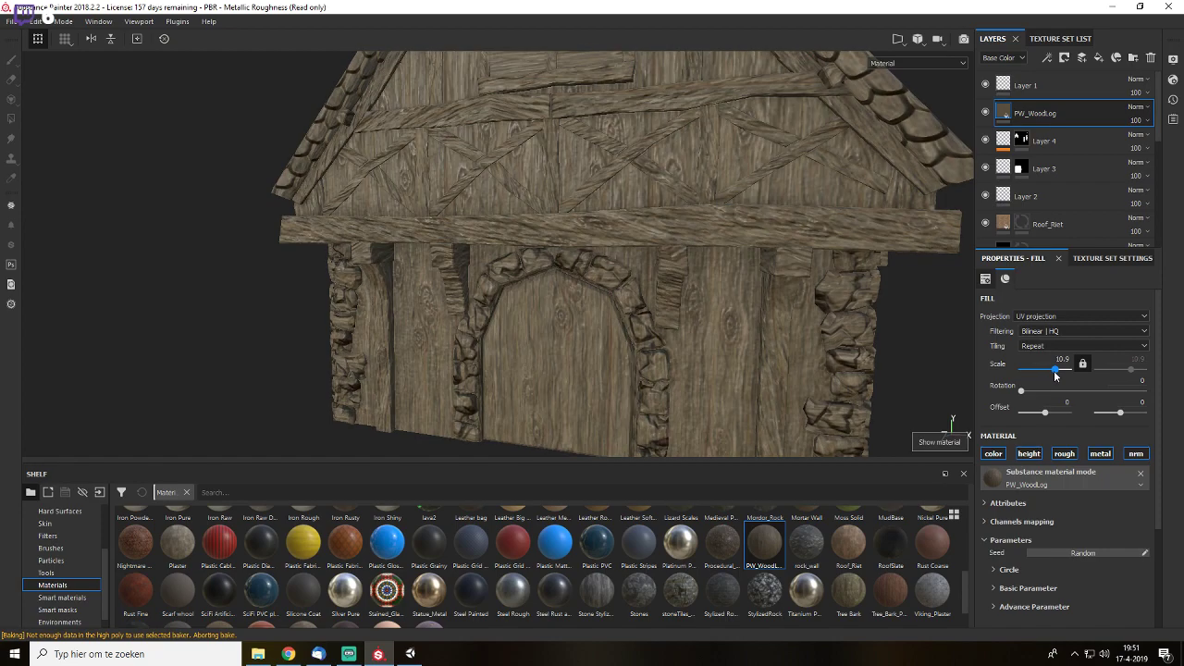
pyautogui.moveTo(1054, 375); pyautogui.dragTo(1053, 376)
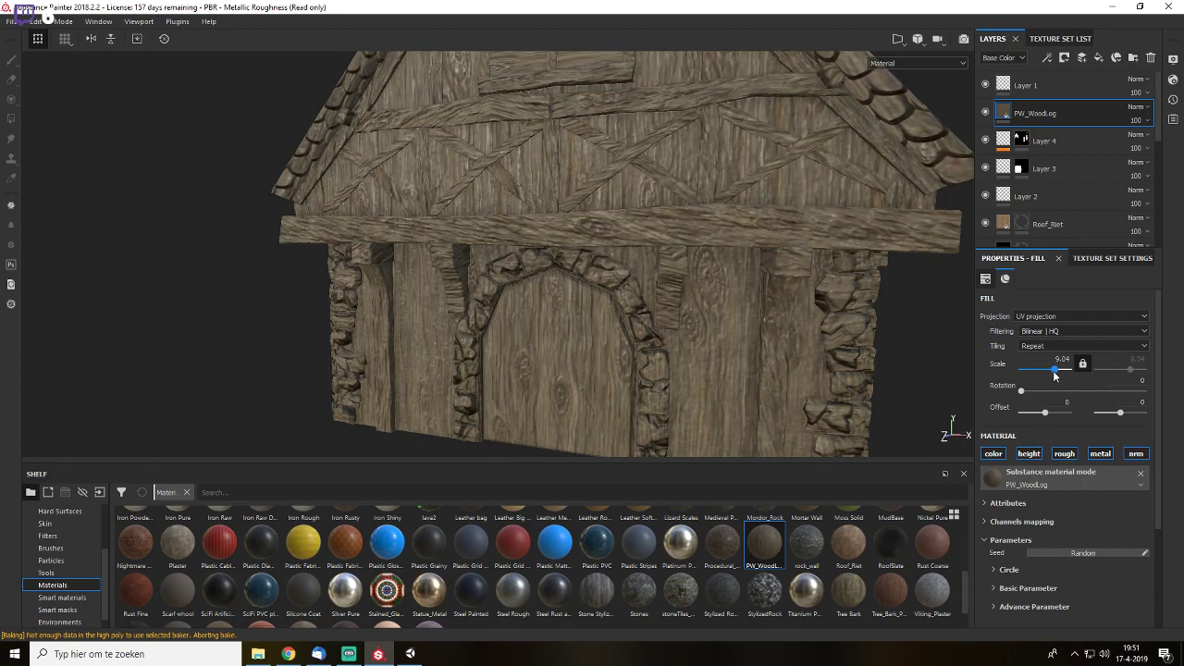
pyautogui.moveTo(737, 258)
pyautogui.keyDown('alt'); pyautogui.mouseDown()
pyautogui.moveTo(722, 291)
pyautogui.moveTo(732, 272)
pyautogui.mouseUp(); pyautogui.keyUp('alt')
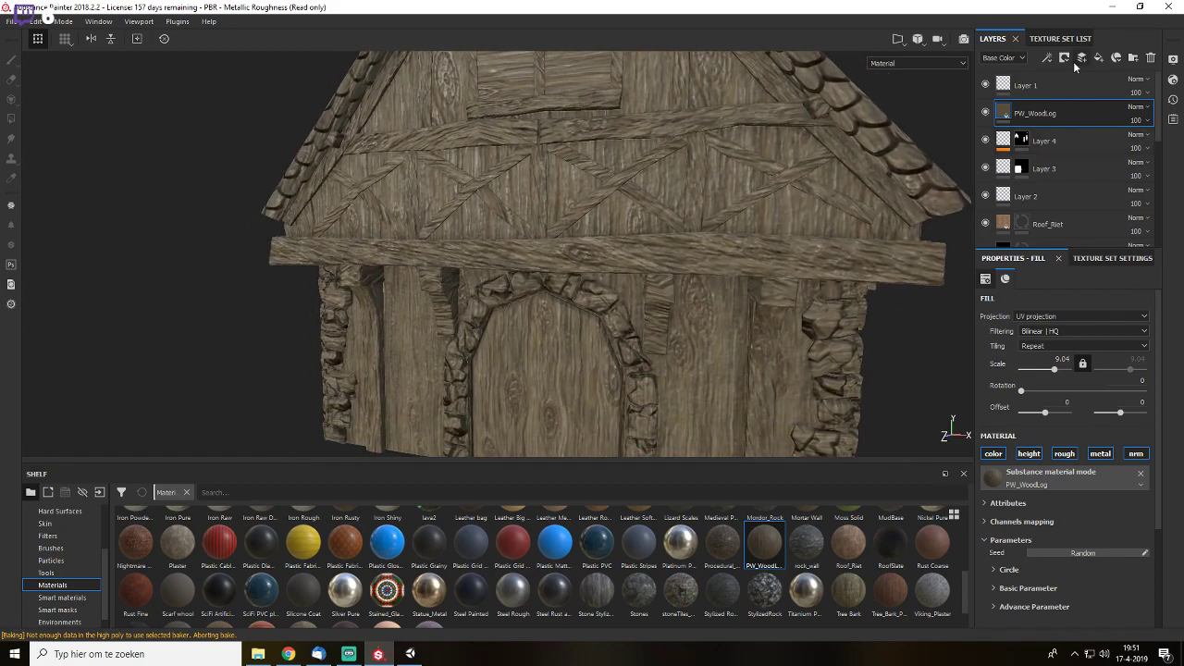
# - Export the Tree_Bark_Practice layer's mask to the clipboard
pyautogui.scroll(-2, 1053, 193)
pyautogui.scroll(-4, 1072, 194)
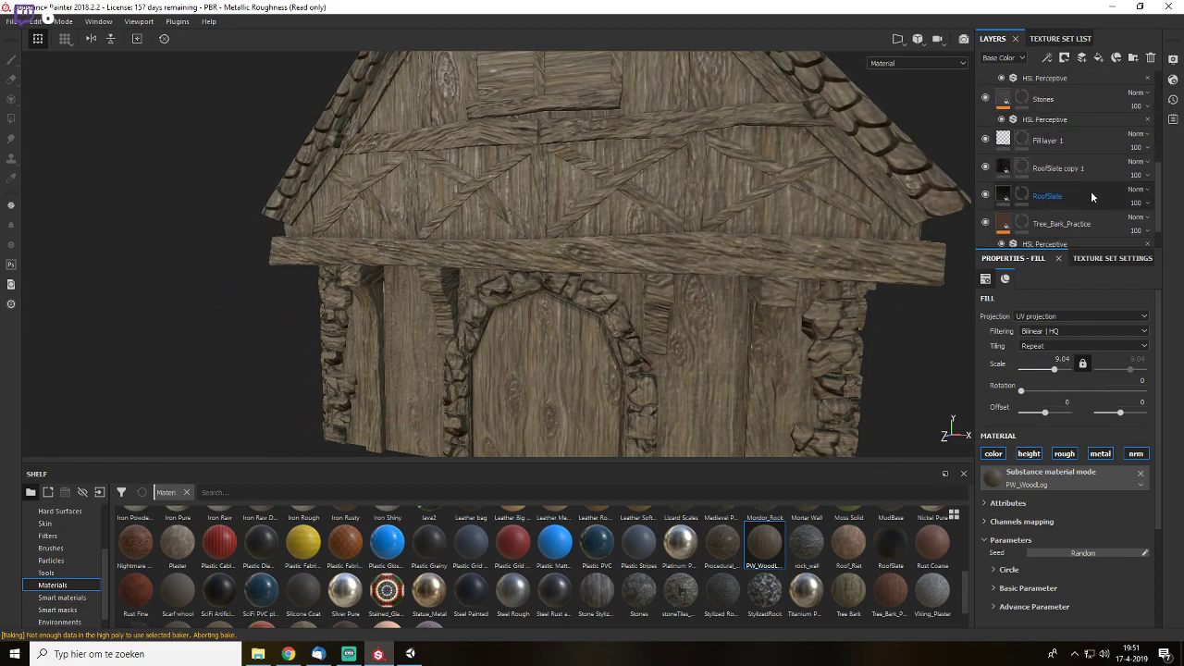
pyautogui.scroll(-1, 1058, 162)
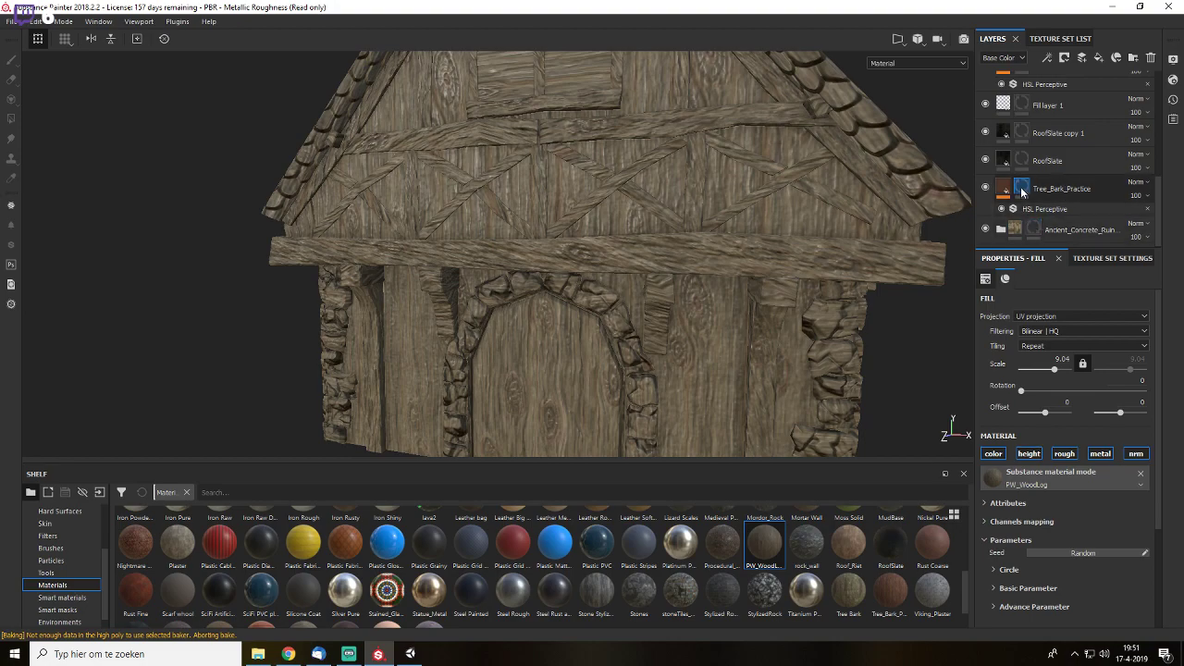
pyautogui.click(1021, 184)
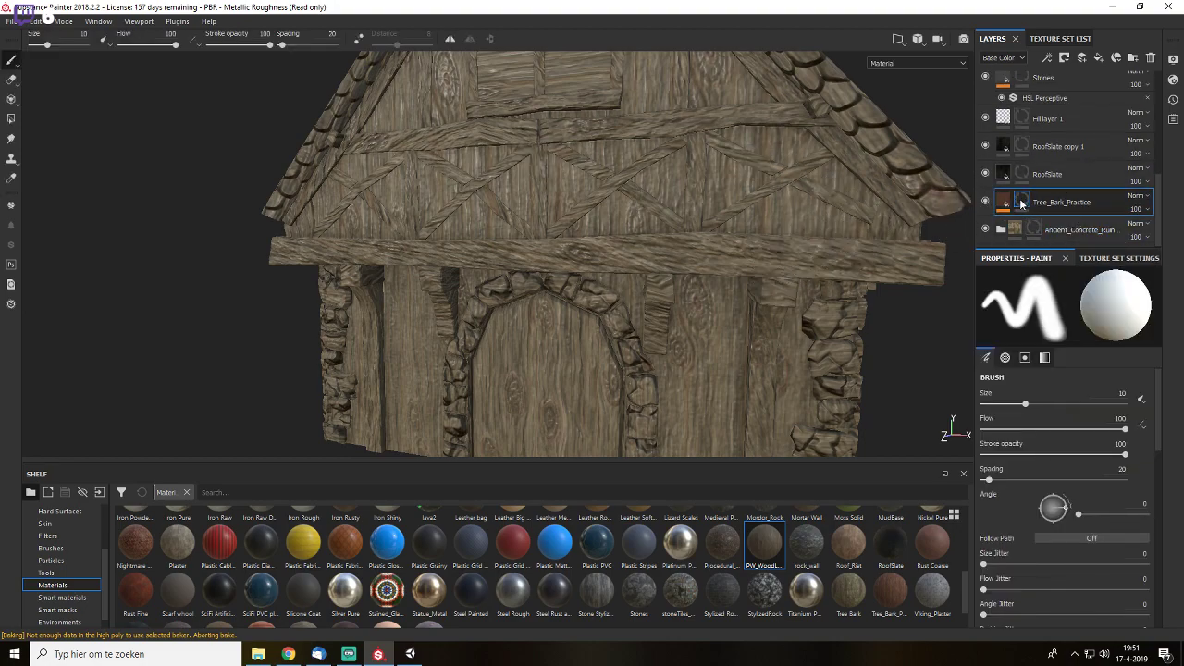
pyautogui.rightClick(1023, 203)
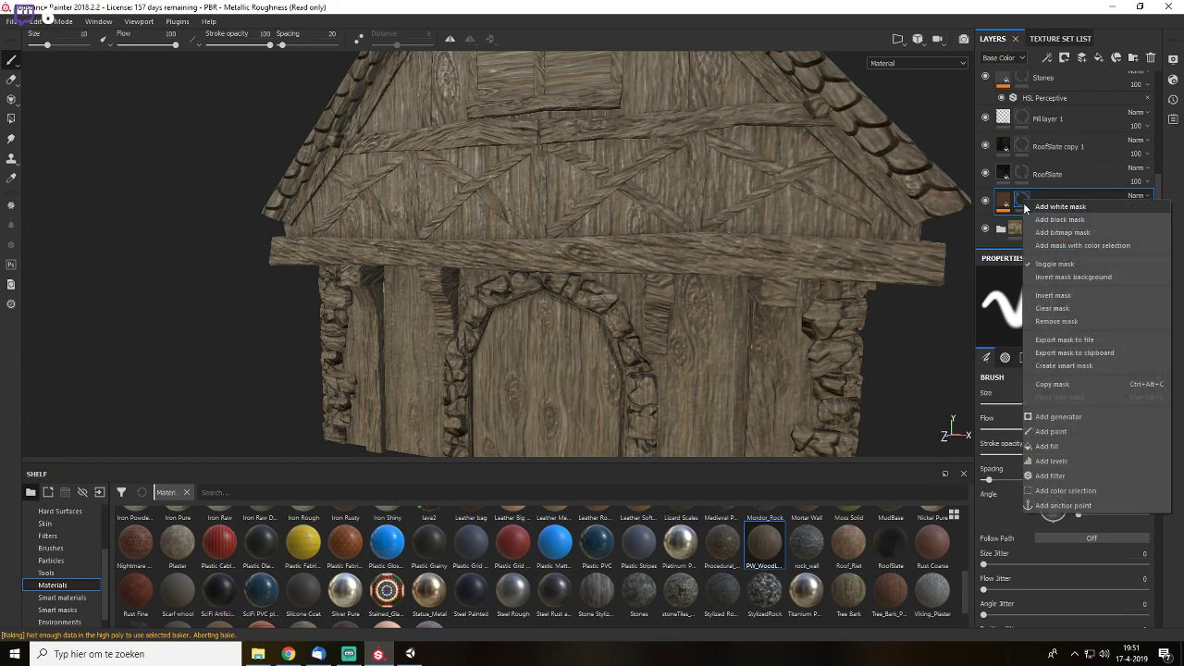
pyautogui.click(1052, 353)
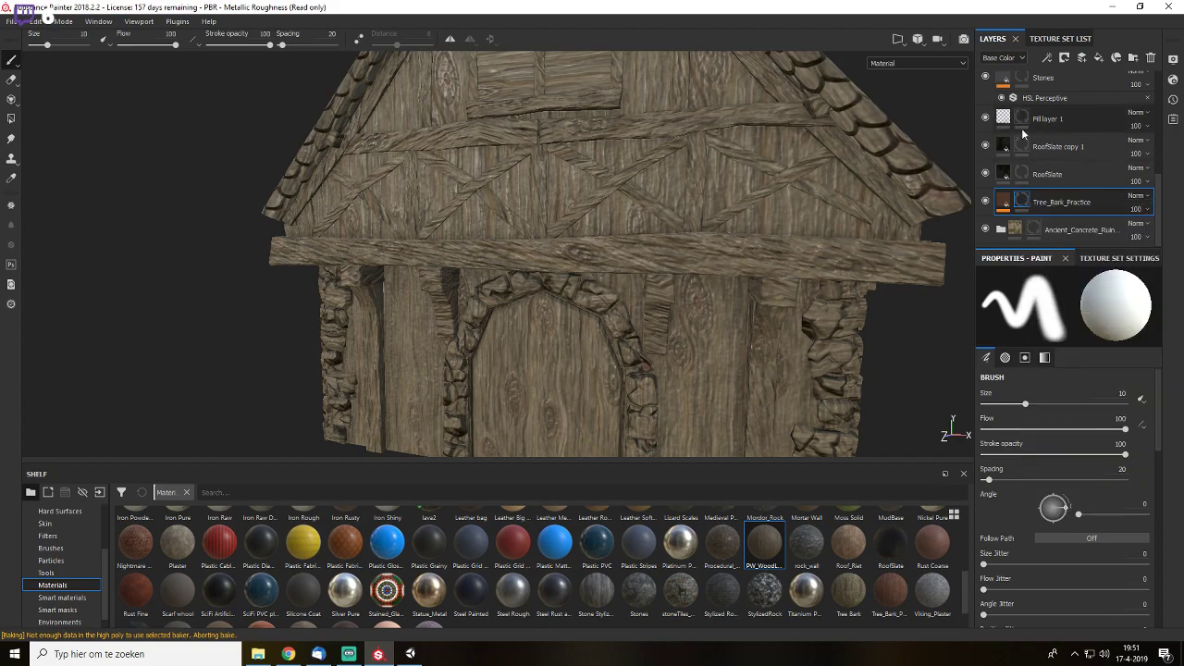
# - Add a black mask to the PW_WoodLog layer and paste the copied timber mask into it
pyautogui.scroll(2, 1021, 127)
pyautogui.click(1033, 118)
pyautogui.click(1066, 56)
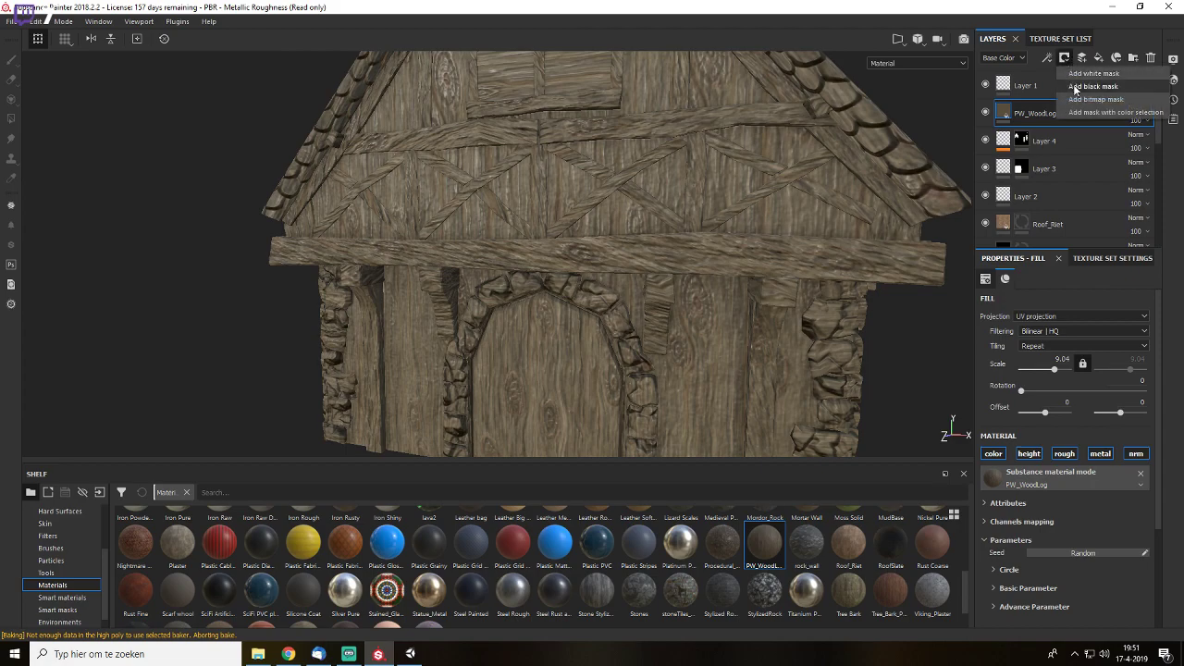
pyautogui.click(1074, 87)
pyautogui.rightClick(1021, 115)
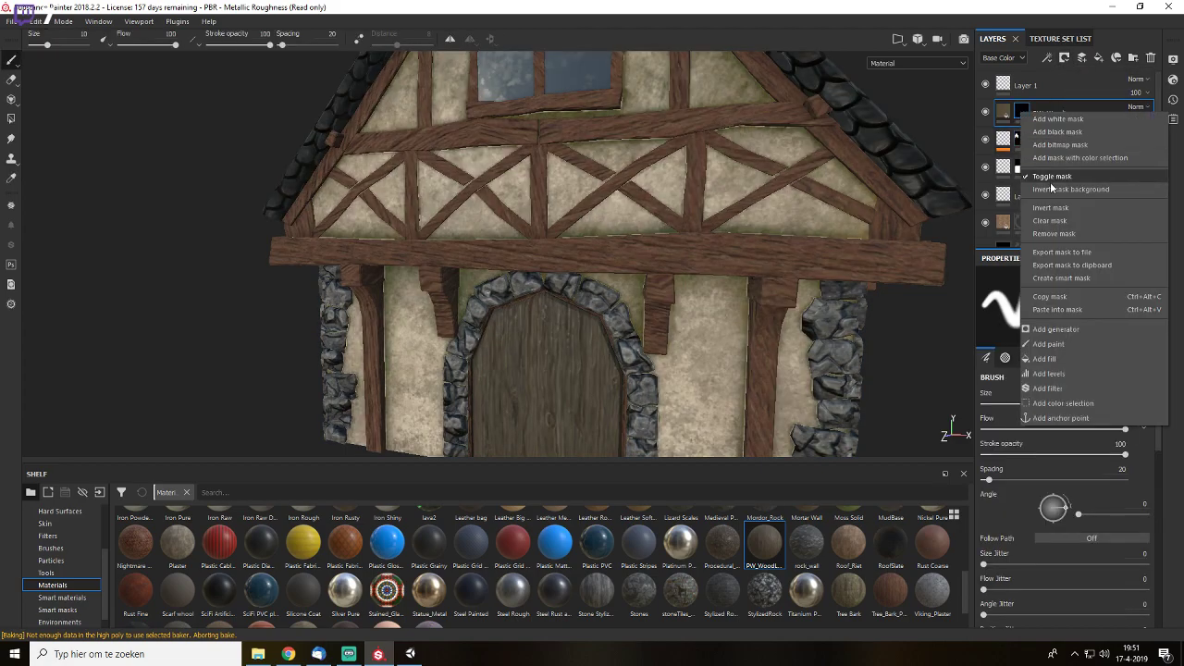
pyautogui.click(1071, 310)
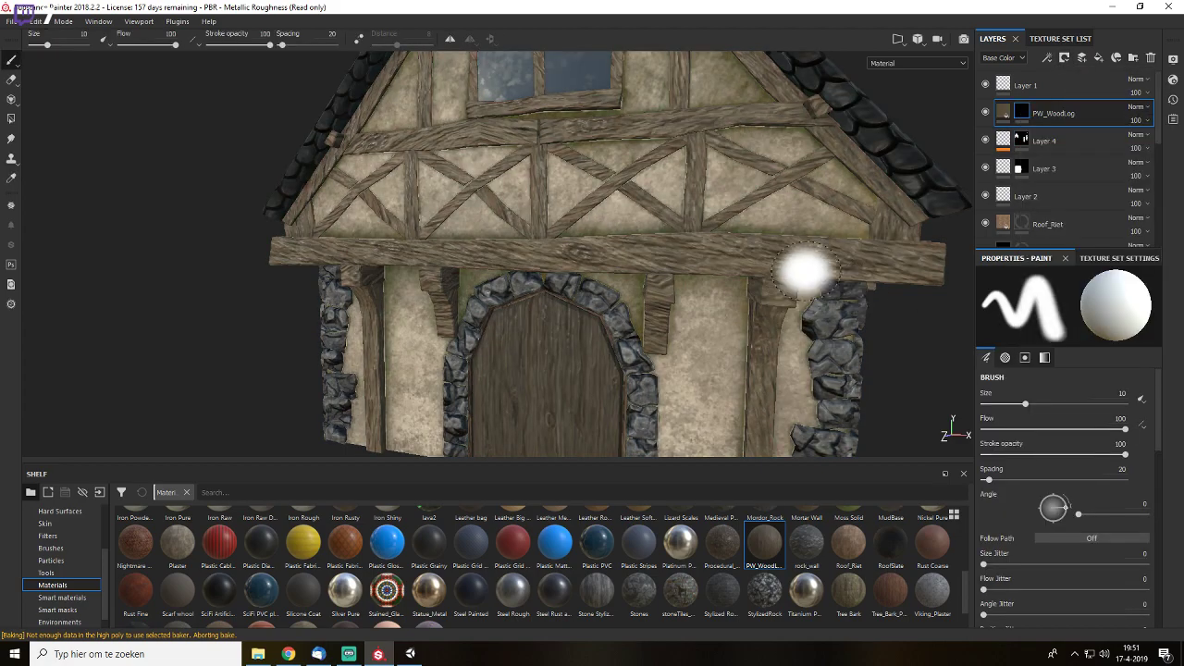
# - Blend the PW_WoodLog layer's base color with Multiply at 53 opacity, checking the model's base color channel
pyautogui.scroll(-5, 806, 271)
pyautogui.keyDown('alt'); pyautogui.moveTo(805, 271); pyautogui.dragTo(718, 240); pyautogui.keyUp('alt')
pyautogui.keyDown('alt'); pyautogui.moveTo(560, 267); pyautogui.dragTo(677, 231); pyautogui.keyUp('alt')
pyautogui.scroll(3, 764, 225)
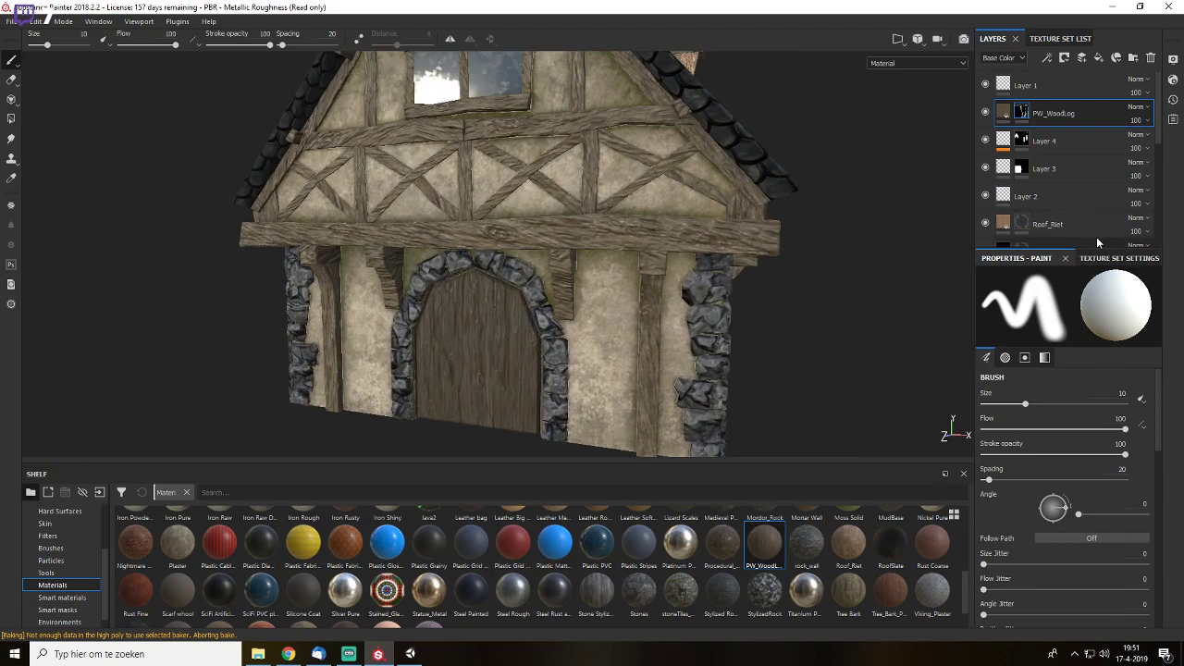
pyautogui.click(1135, 106)
pyautogui.click(1130, 166)
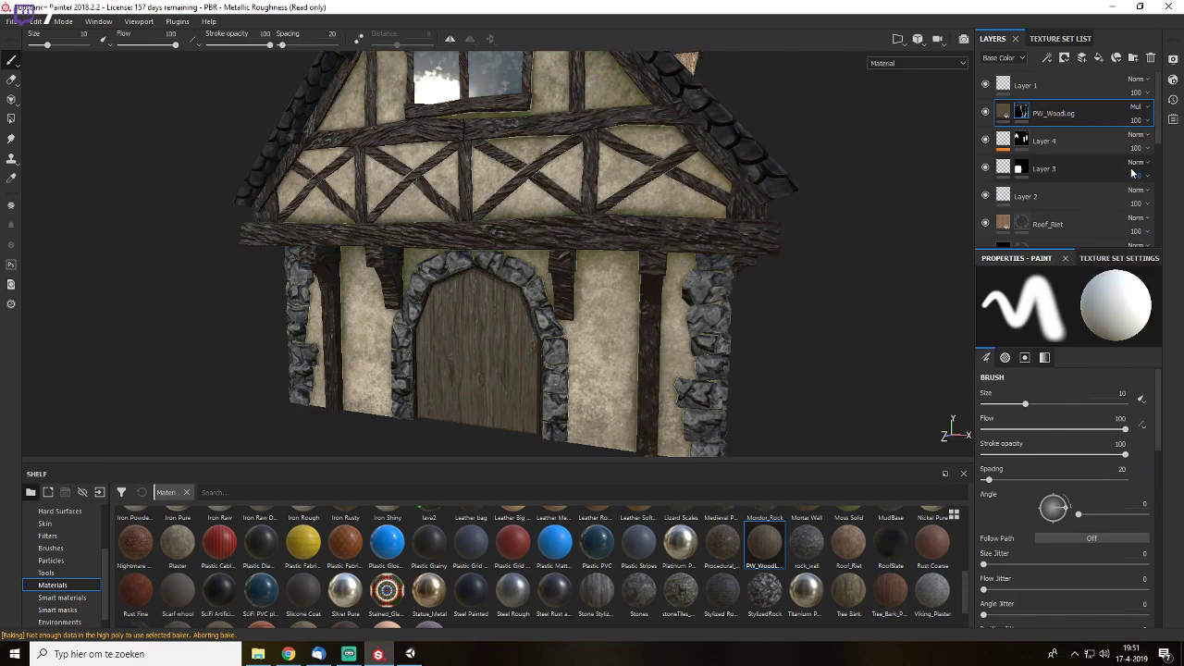
pyautogui.click(1146, 142)
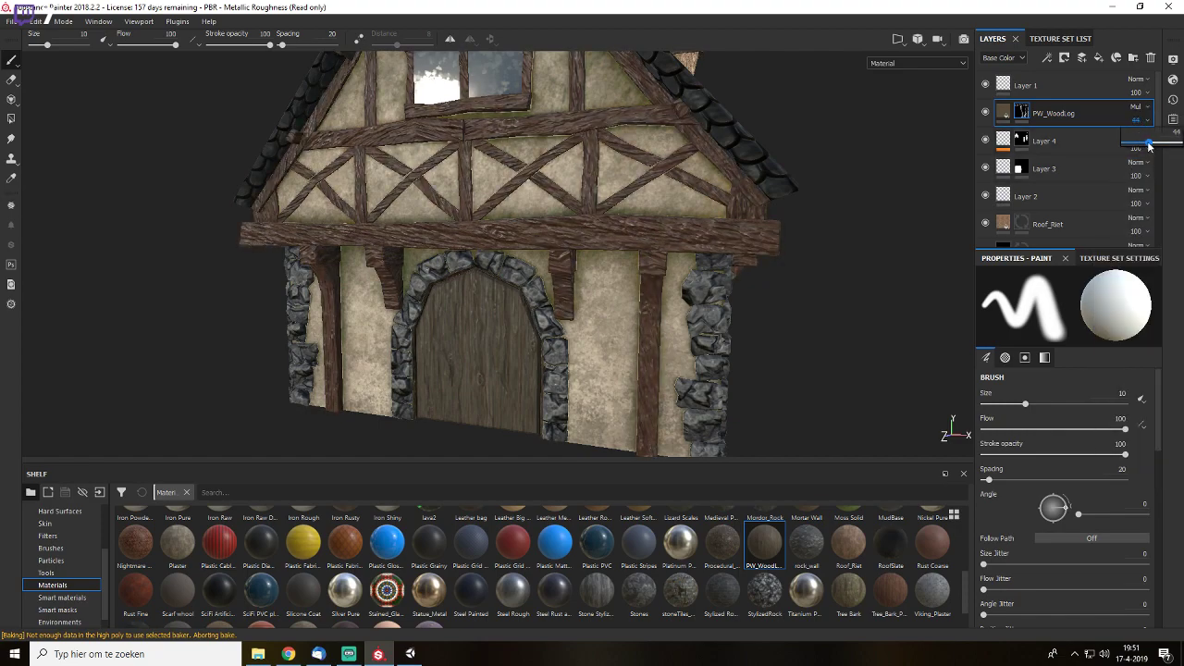
pyautogui.press('c')
pyautogui.keyDown('alt'); pyautogui.moveTo(784, 247); pyautogui.dragTo(900, 252); pyautogui.keyUp('alt')
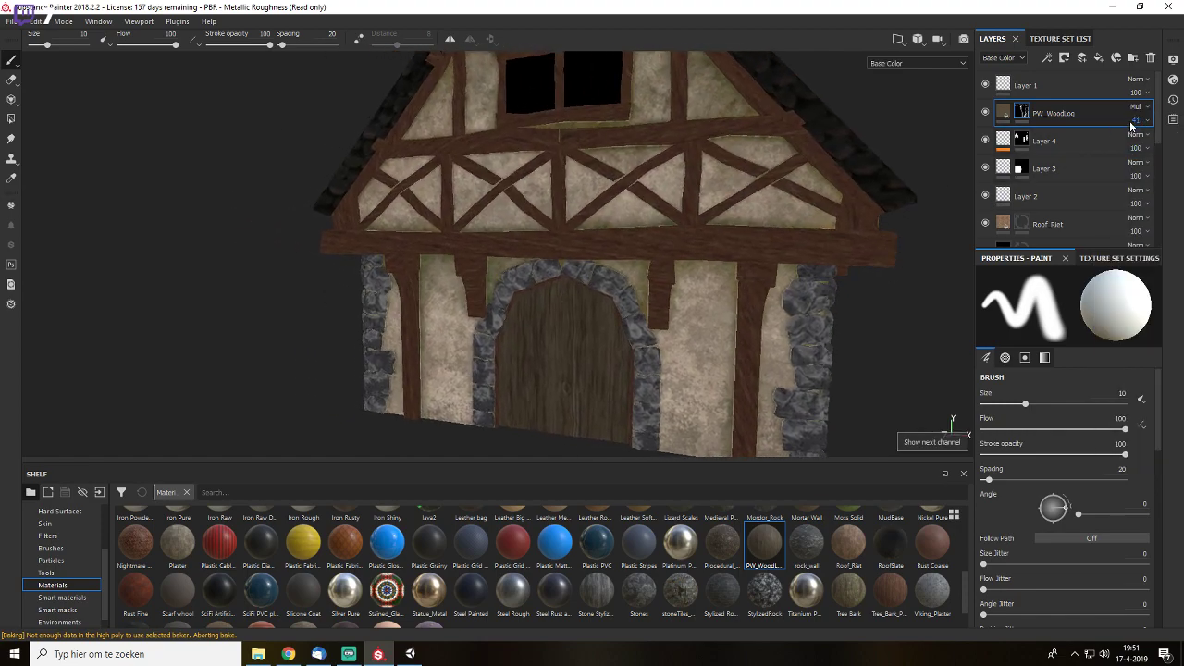
pyautogui.moveTo(1147, 146)
pyautogui.mouseDown()
pyautogui.moveTo(1167, 146)
pyautogui.moveTo(1153, 146)
pyautogui.mouseUp()
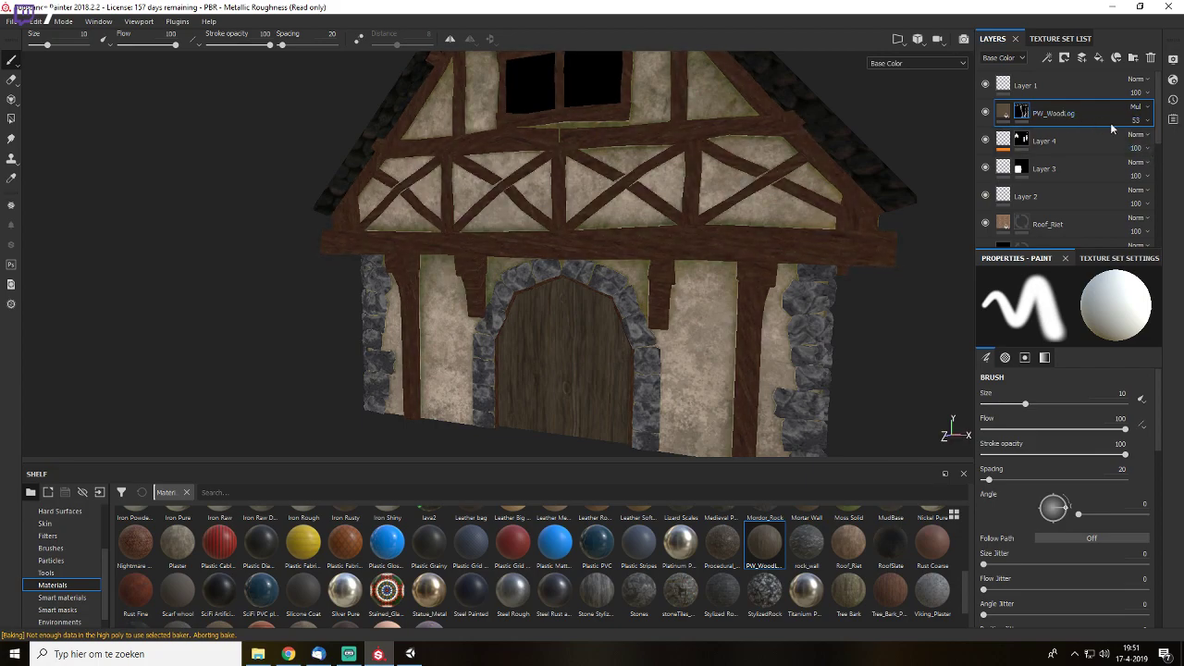
# - Switch PW_WoodLog's base color blending to Overlay at 88 opacity and show the full material
pyautogui.click(1136, 107)
pyautogui.click(1124, 295)
pyautogui.moveTo(1151, 148); pyautogui.dragTo(1180, 144)
pyautogui.press('m')
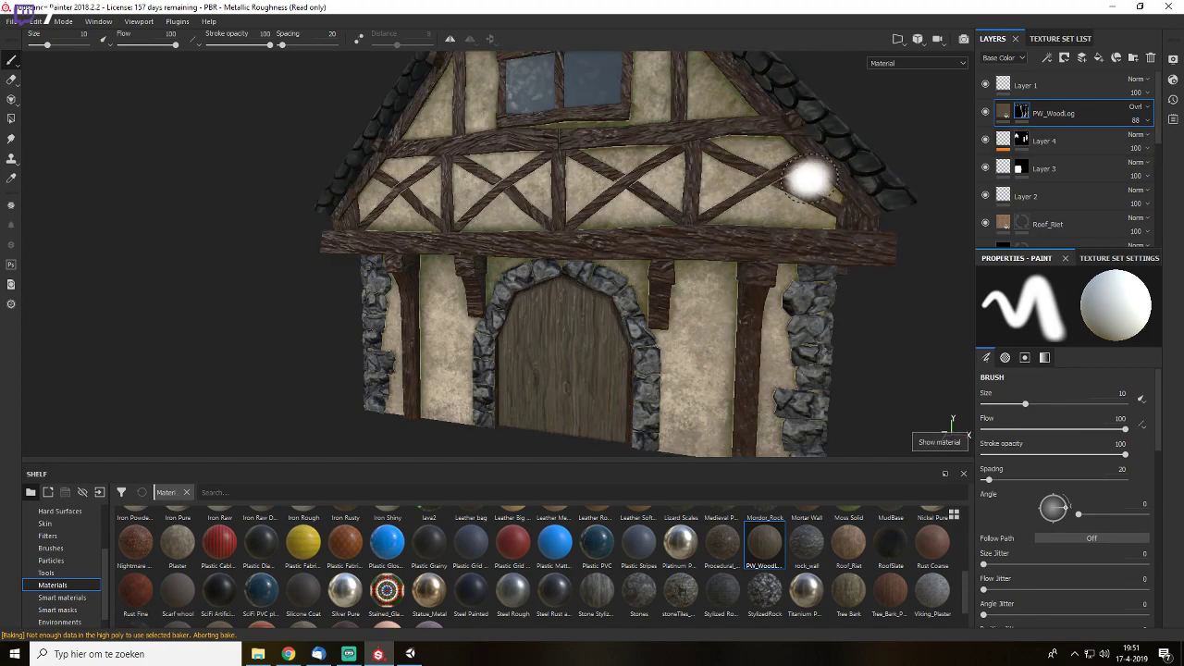
# - Set the PW_WoodLog layer's opacity to 32 in the Roughness channel
pyautogui.click(1020, 58)
pyautogui.click(1004, 96)
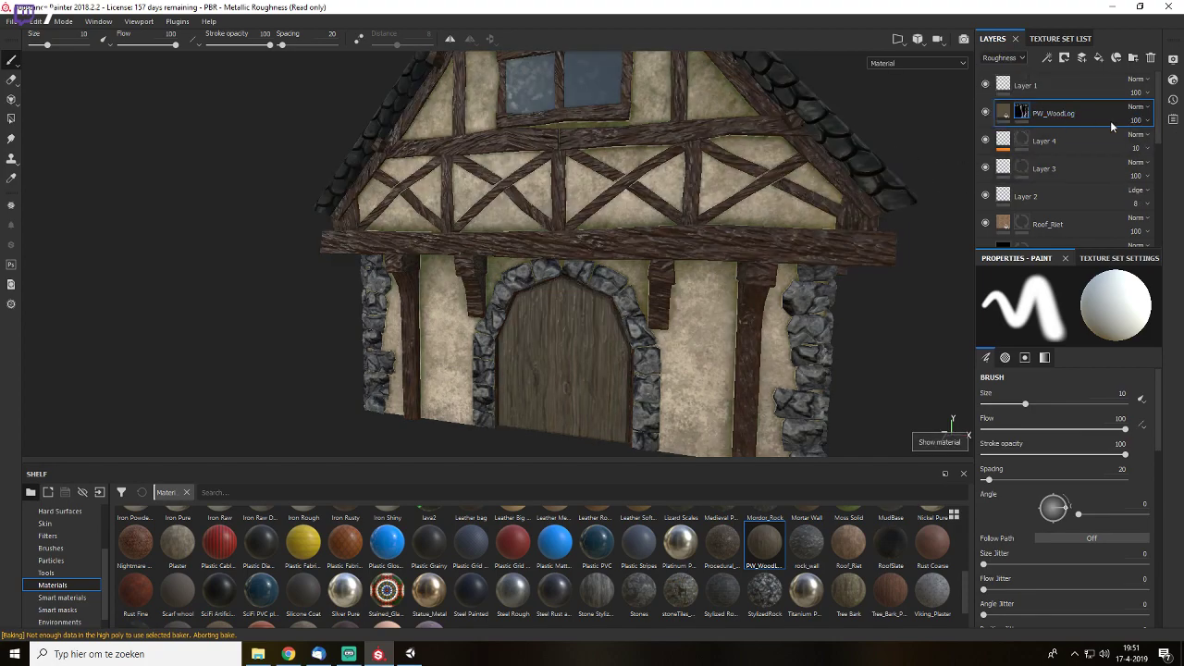
pyautogui.moveTo(1153, 141); pyautogui.dragTo(1110, 146)
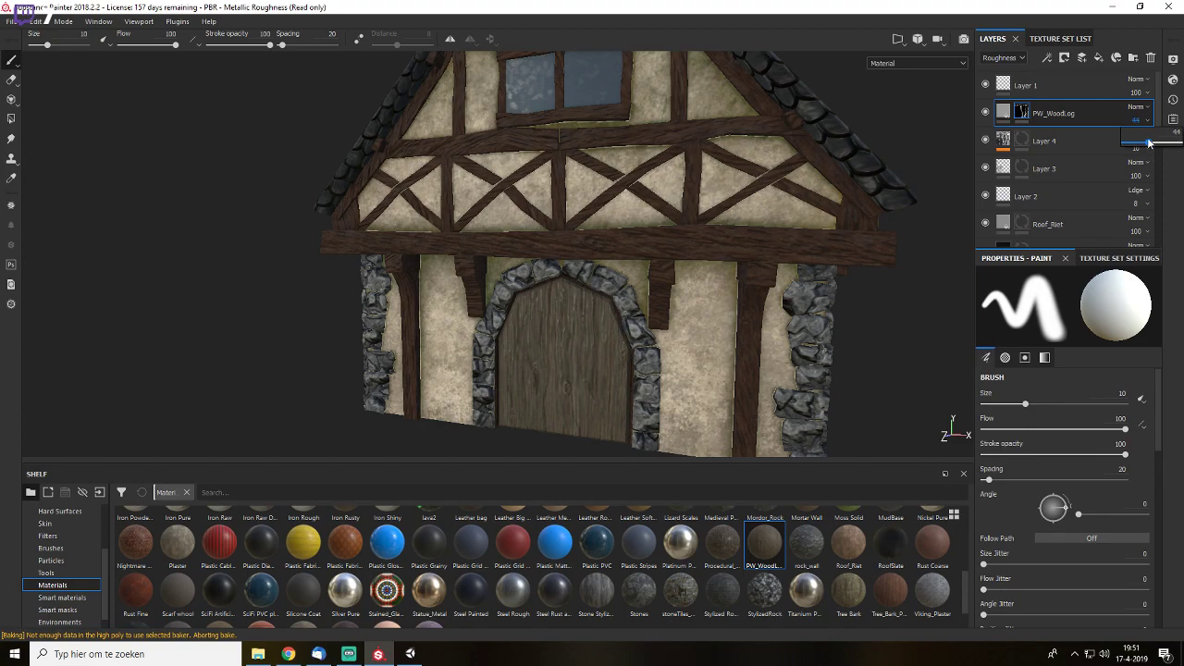
pyautogui.scroll(-5, 819, 256)
pyautogui.keyDown('alt'); pyautogui.moveTo(737, 253); pyautogui.dragTo(769, 212); pyautogui.keyUp('alt')
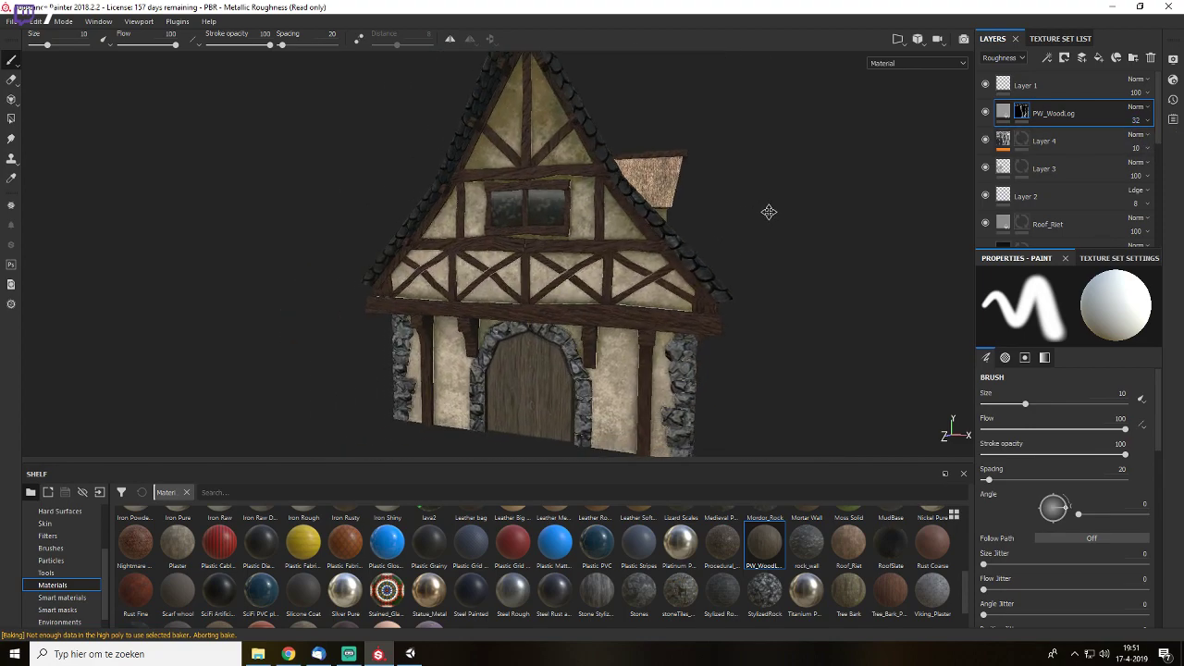
# - Return the layer stack to Base Color and lower the PW_WoodLog overlay's opacity to 40
pyautogui.click(1018, 58)
pyautogui.click(1001, 71)
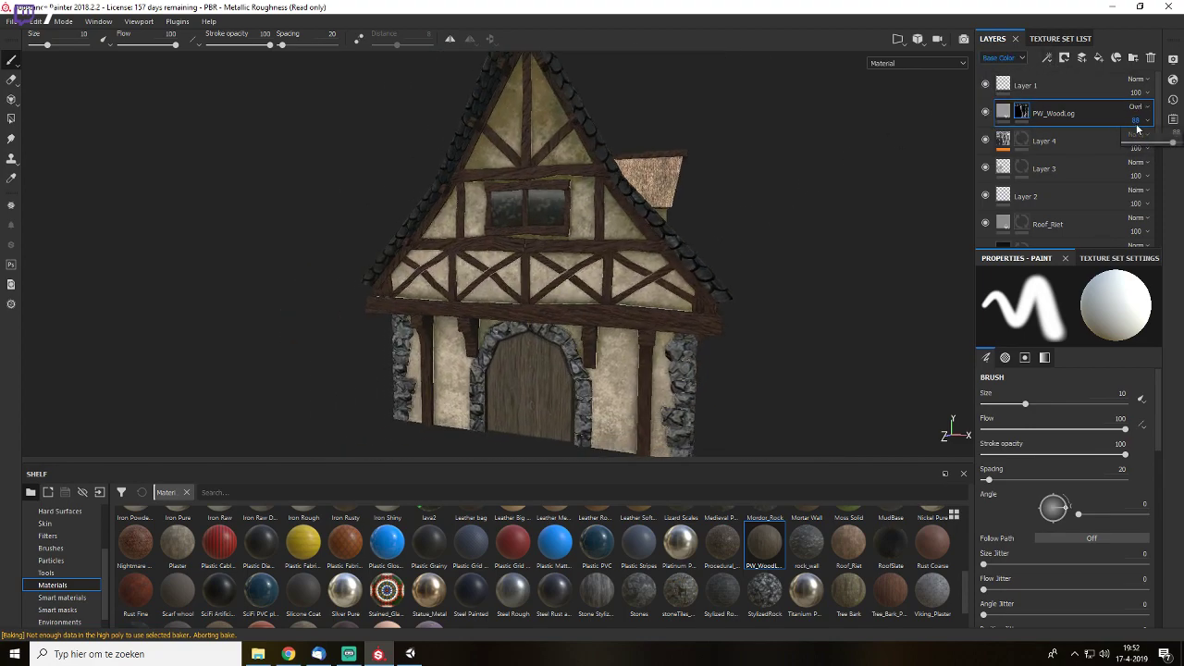
pyautogui.click(1136, 143)
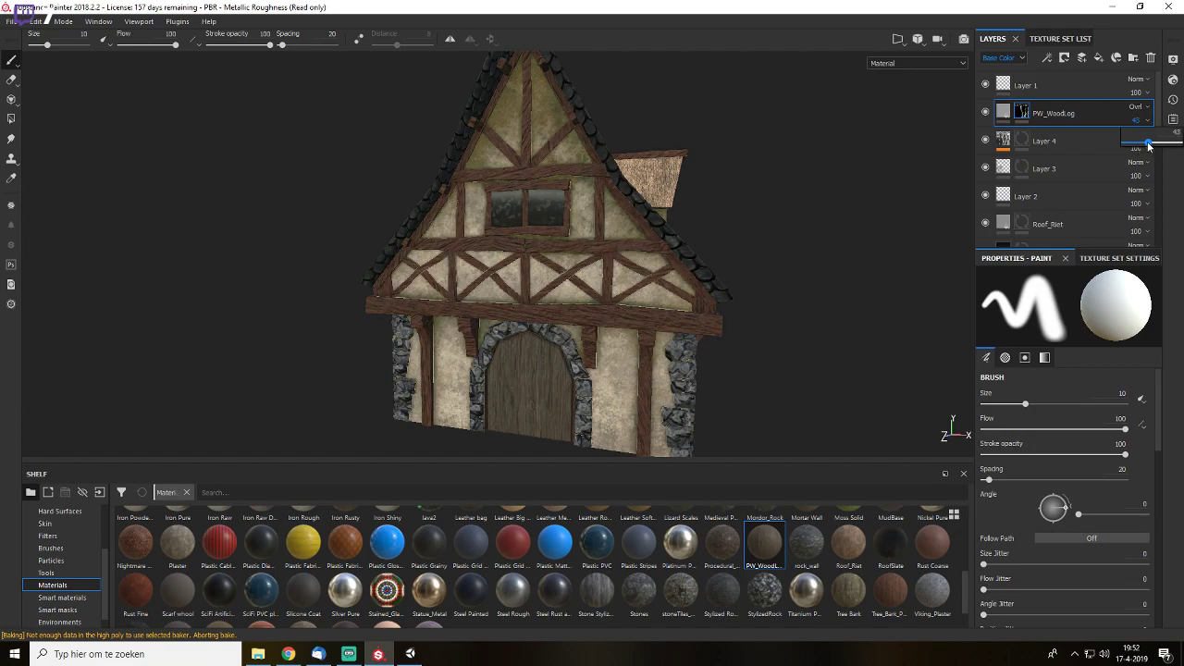
pyautogui.moveTo(1148, 147); pyautogui.dragTo(1147, 146)
# - Examine the blended timber on the house front from several angles, from the door up to the gable
pyautogui.keyDown('alt'); pyautogui.moveTo(740, 216); pyautogui.dragTo(809, 166); pyautogui.keyUp('alt')
pyautogui.keyDown('alt'); pyautogui.moveTo(809, 166); pyautogui.dragTo(795, 188); pyautogui.keyUp('alt')
pyautogui.keyDown('alt'); pyautogui.moveTo(727, 252); pyautogui.dragTo(816, 158); pyautogui.keyUp('alt')
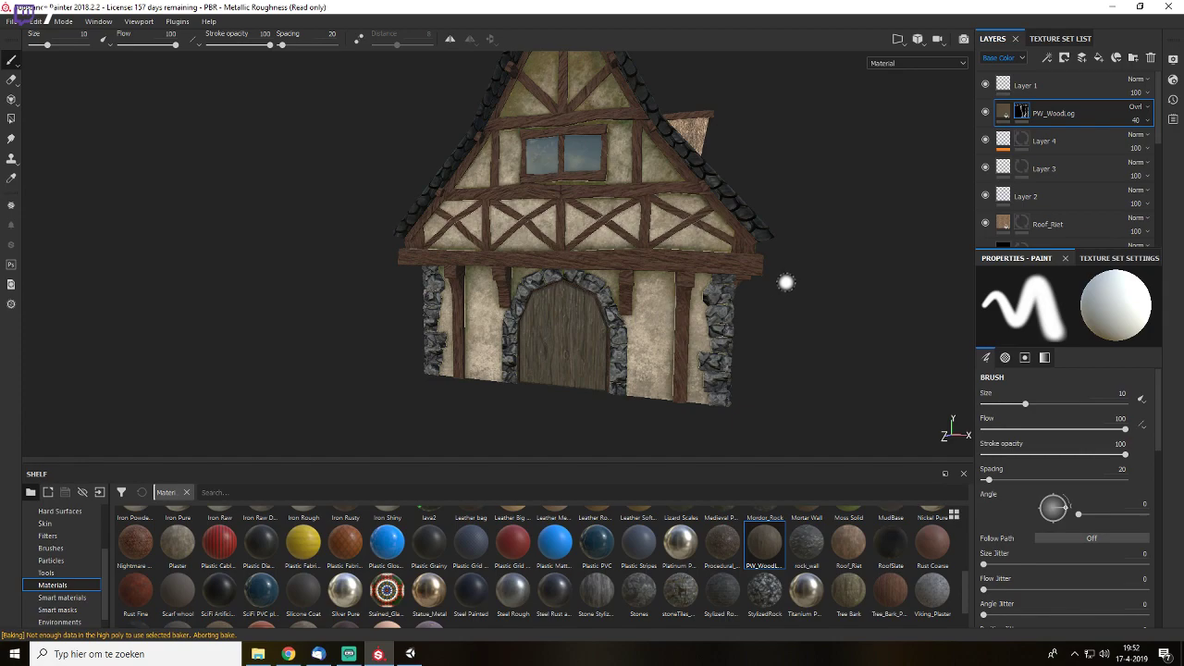
pyautogui.keyDown('alt'); pyautogui.moveTo(785, 282); pyautogui.dragTo(846, 269); pyautogui.keyUp('alt')
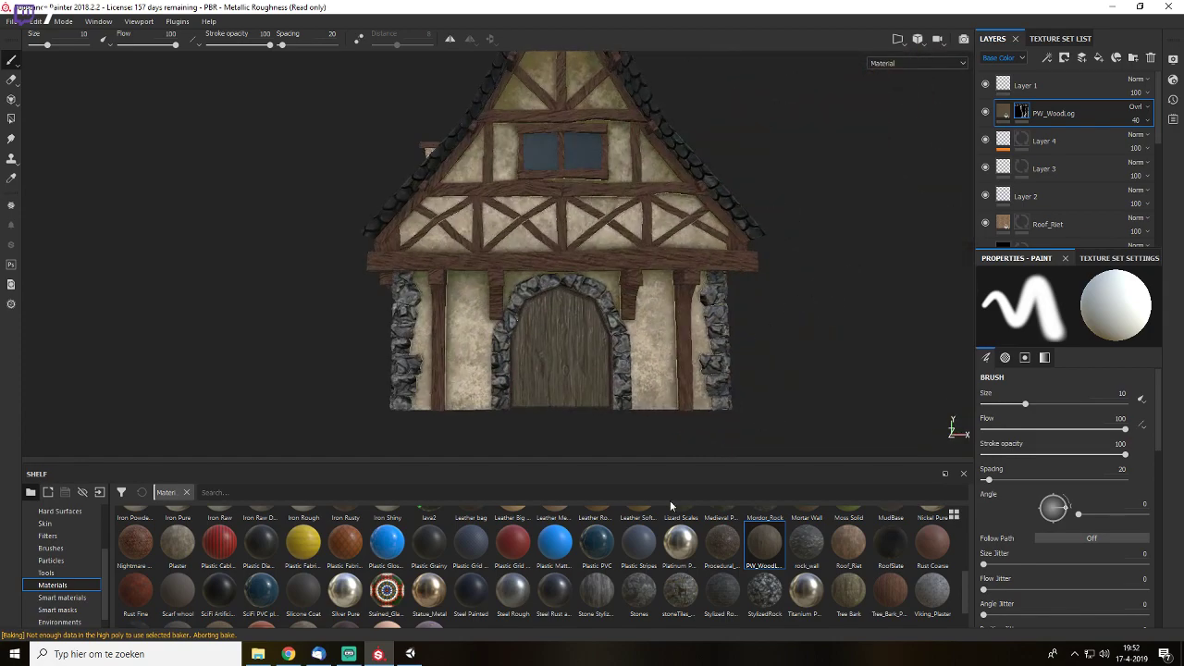
pyautogui.keyDown('alt'); pyautogui.moveTo(725, 329); pyautogui.dragTo(803, 248, button='middle'); pyautogui.keyUp('alt')
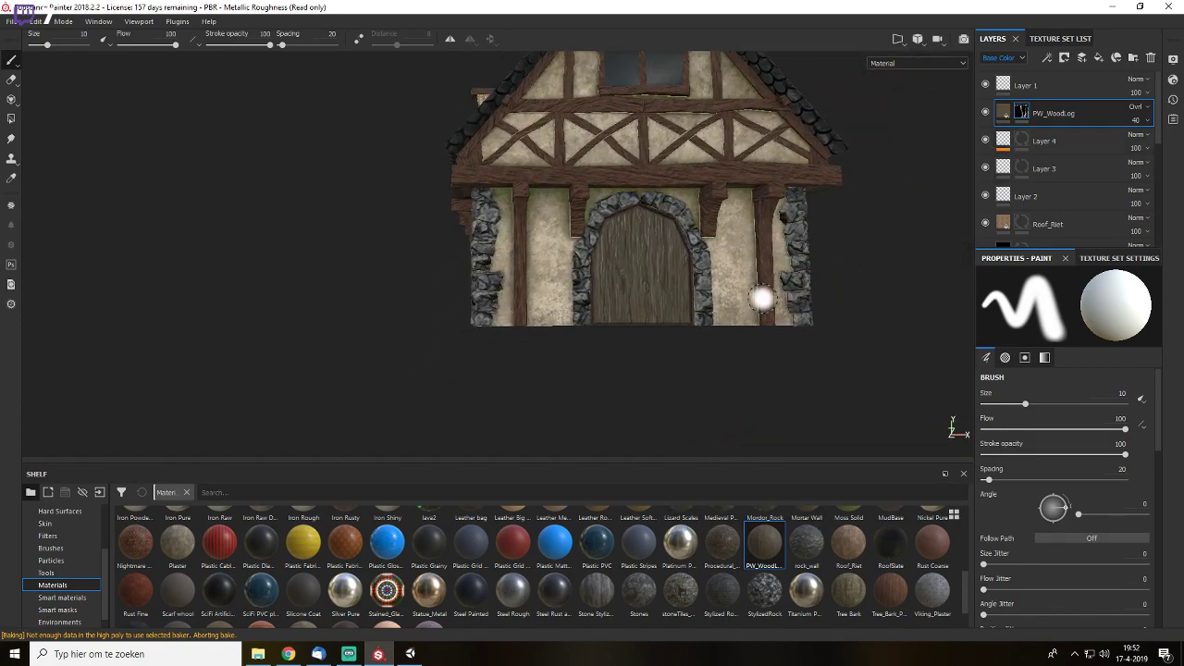
pyautogui.scroll(3, 761, 298)
pyautogui.keyDown('alt'); pyautogui.moveTo(793, 298); pyautogui.dragTo(936, 303); pyautogui.keyUp('alt')
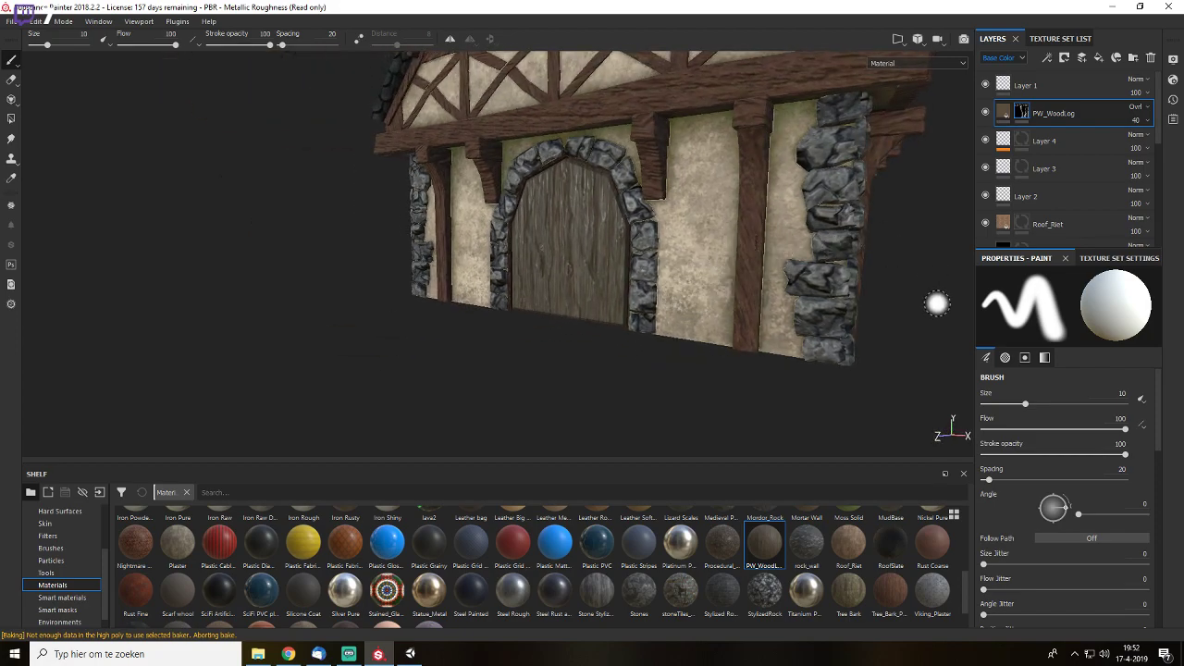
pyautogui.keyDown('alt'); pyautogui.moveTo(679, 127); pyautogui.dragTo(726, 330, button='middle'); pyautogui.keyUp('alt')
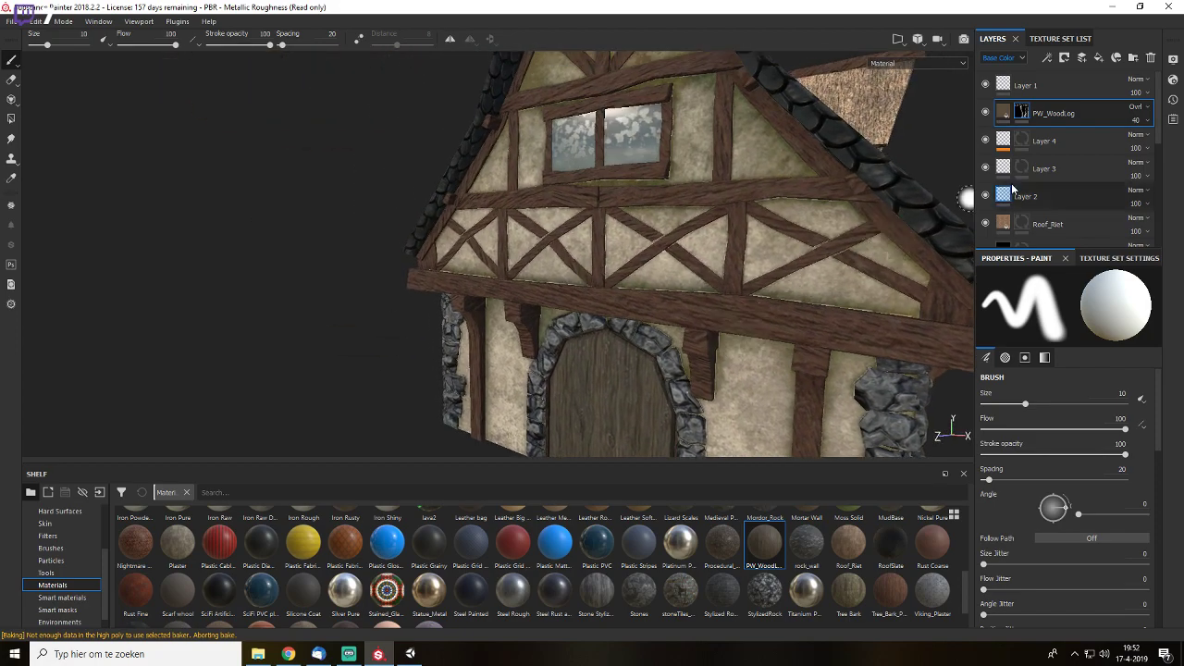
# - Set PW_WoodLog's base color opacity to 100 and its blending mode to Normal
pyautogui.moveTo(1145, 142); pyautogui.dragTo(1182, 148)
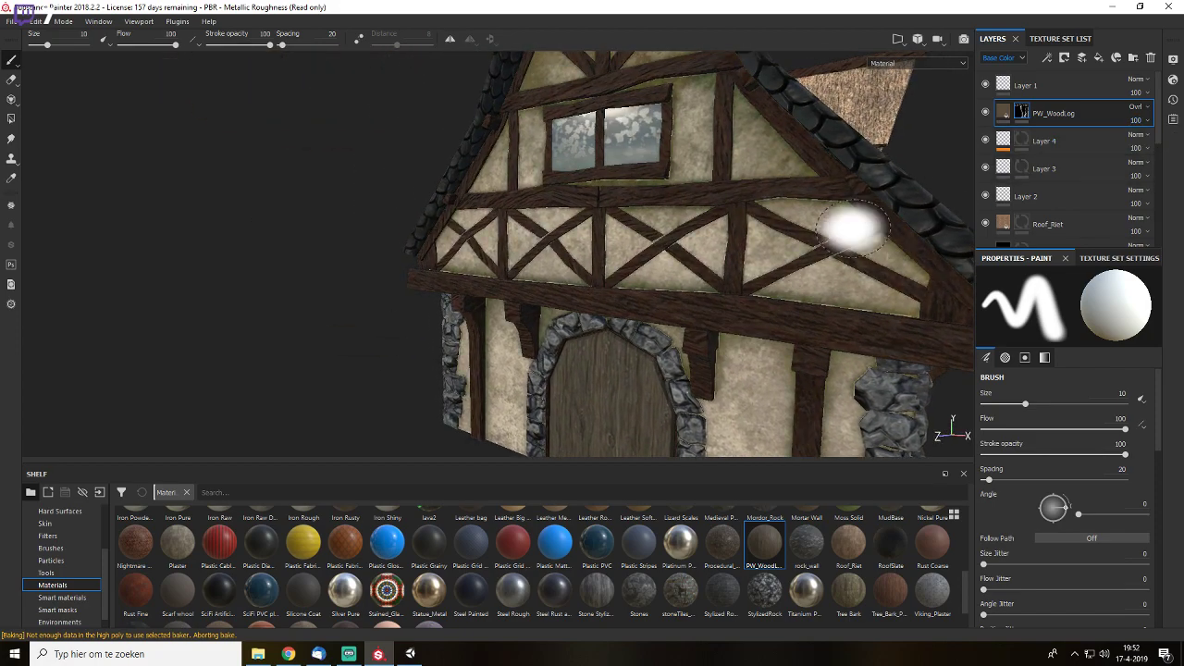
pyautogui.keyDown('alt'); pyautogui.moveTo(735, 258); pyautogui.dragTo(837, 236); pyautogui.keyUp('alt')
pyautogui.click(1146, 107)
pyautogui.click(1123, 114)
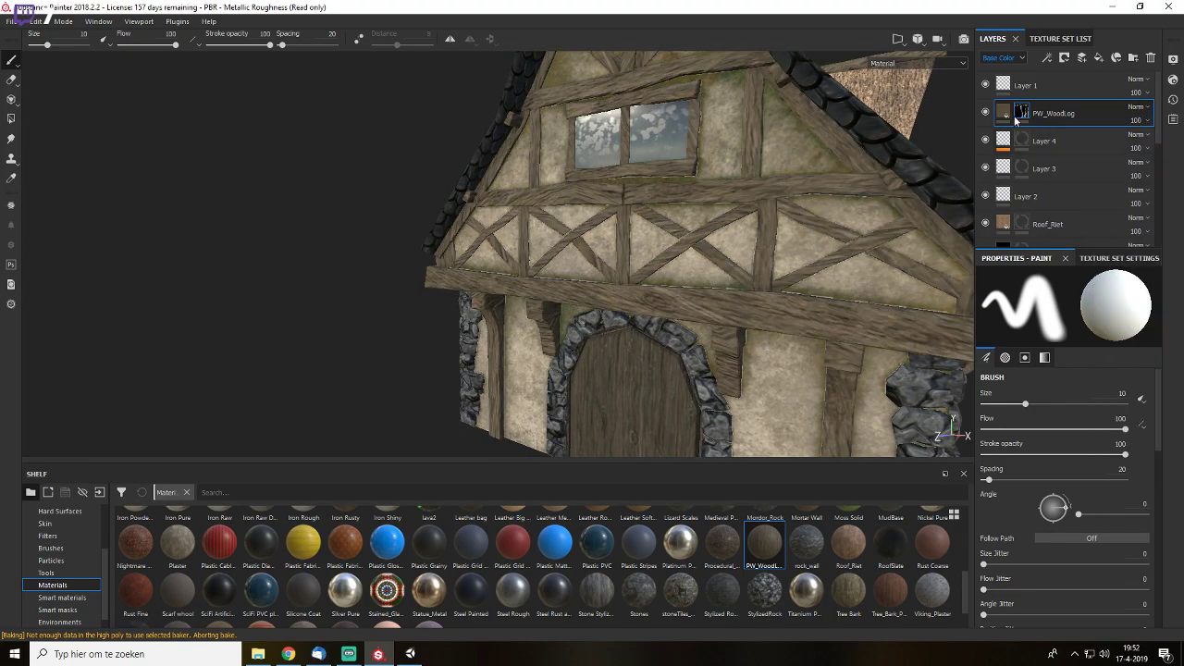
# - Compare the timber with and without the PW_WoodLog layer by toggling its visibility
pyautogui.click(985, 111)
pyautogui.click(985, 112)
pyautogui.click(985, 111)
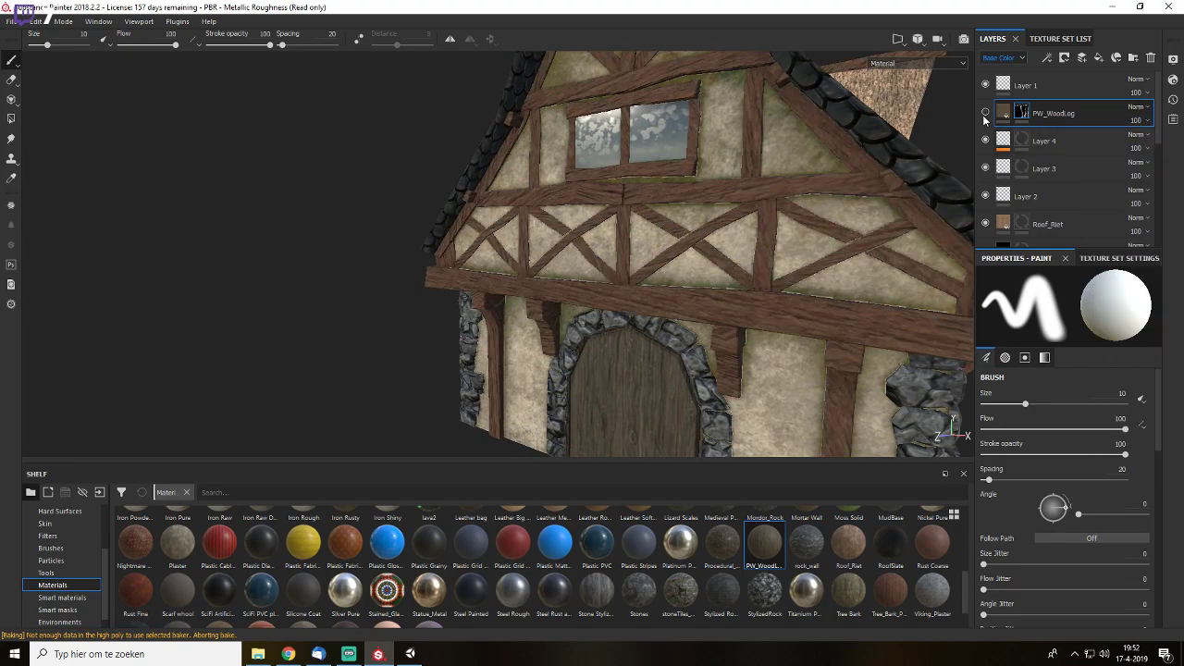
pyautogui.click(985, 112)
# - Move the Tree_Bark_Practice layer up the stack to directly beneath PW_WoodLog
pyautogui.scroll(-5, 1098, 225)
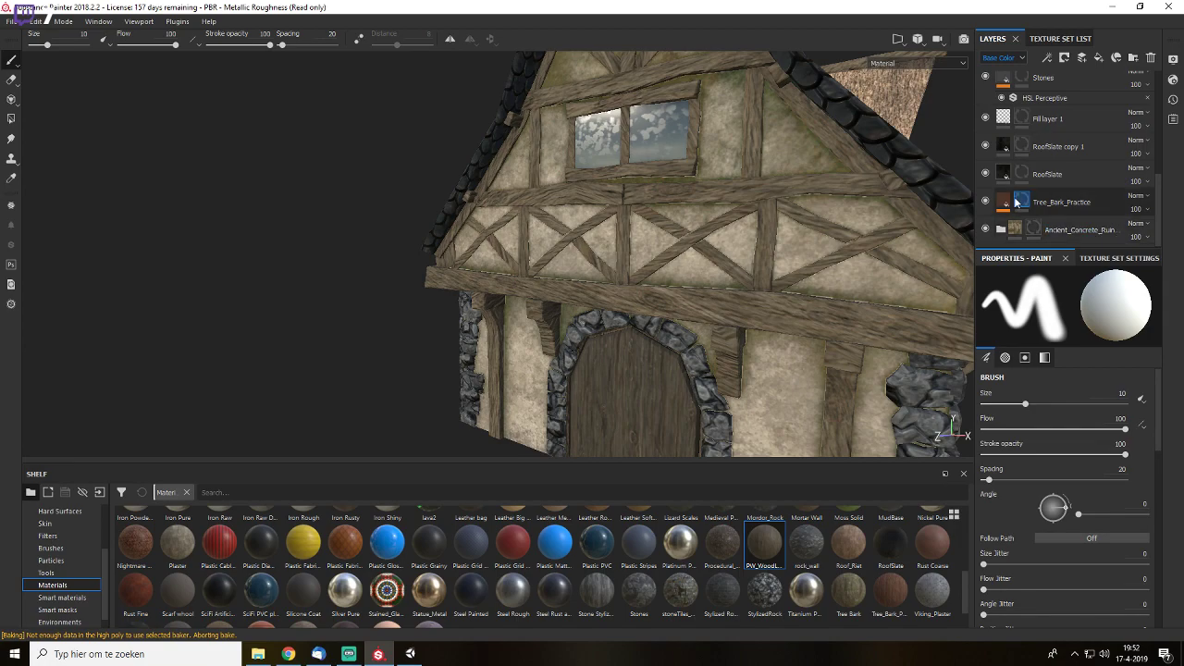
pyautogui.click(1015, 199)
pyautogui.moveTo(1015, 200); pyautogui.dragTo(1014, 124)
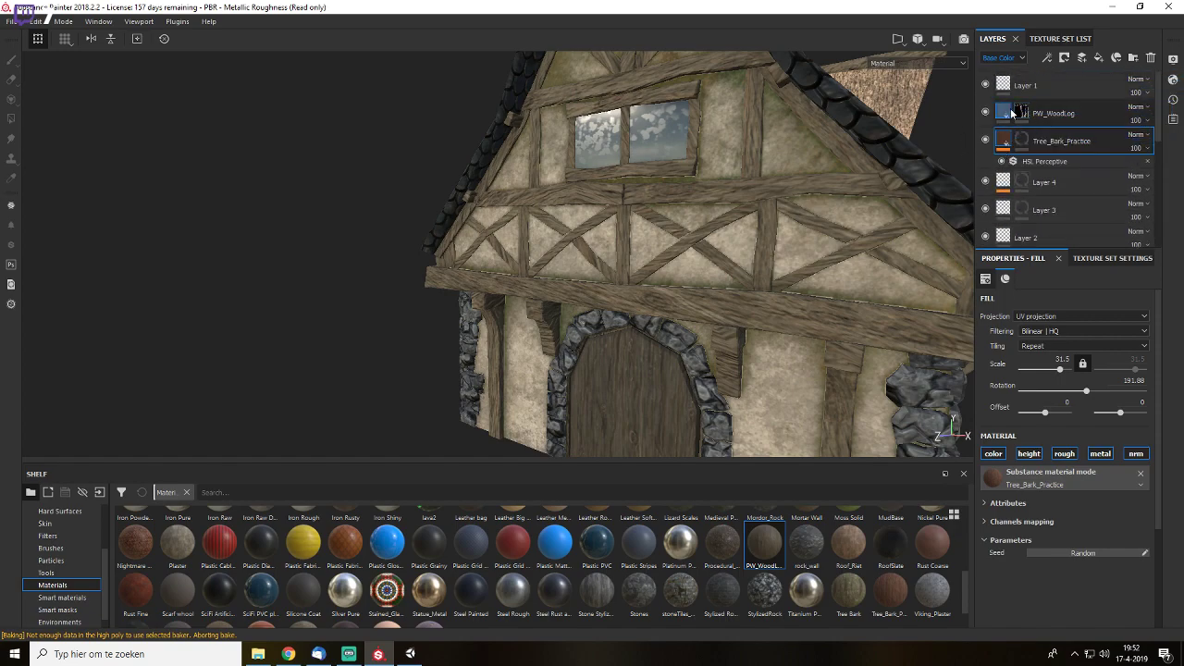
# - Create a folder above PW_WoodLog and move the PW_WoodLog layer into it
pyautogui.click(1006, 114)
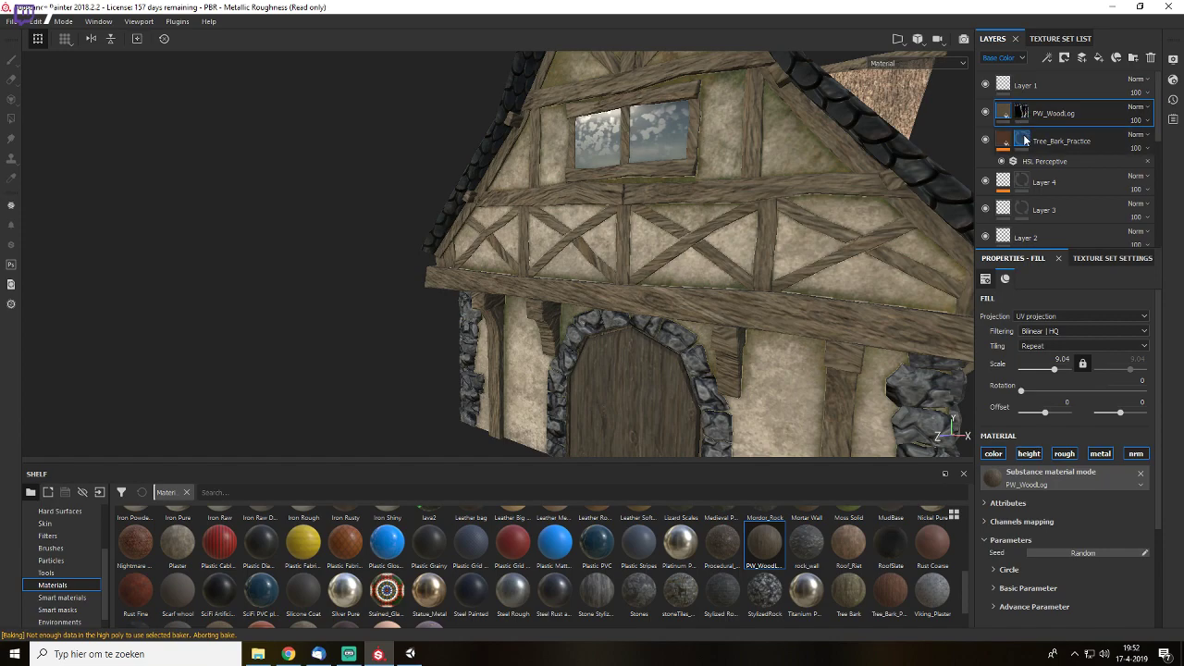
pyautogui.moveTo(1025, 140)
pyautogui.click(1020, 113)
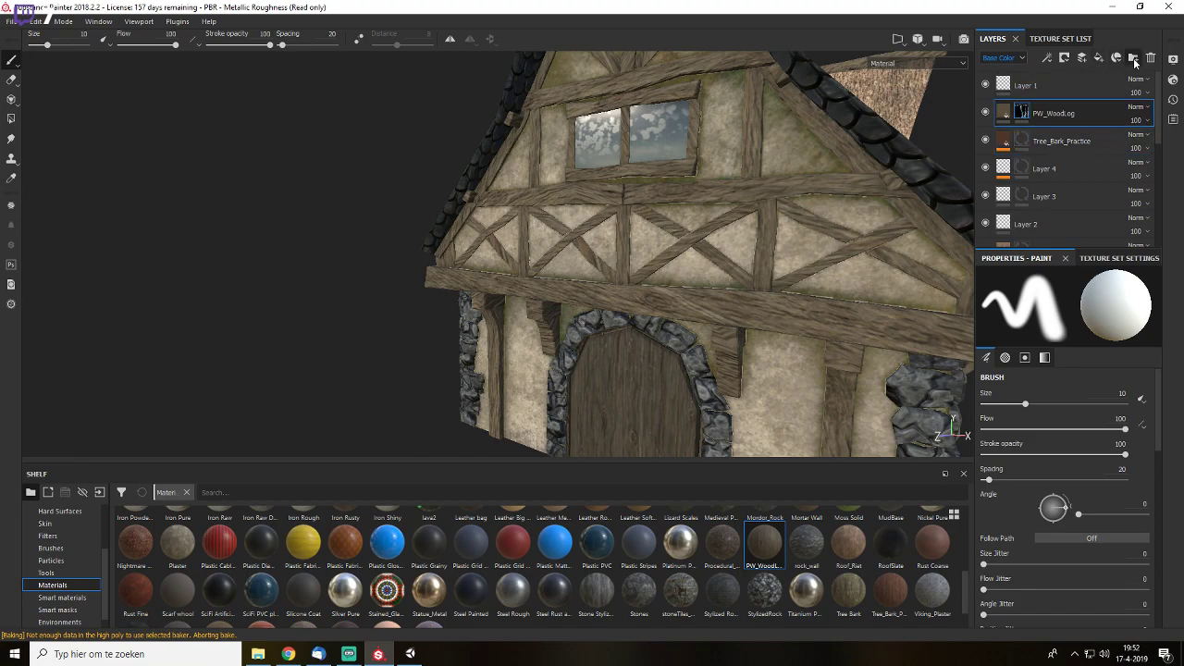
pyautogui.click(1133, 57)
pyautogui.moveTo(1008, 146); pyautogui.dragTo(1038, 112)
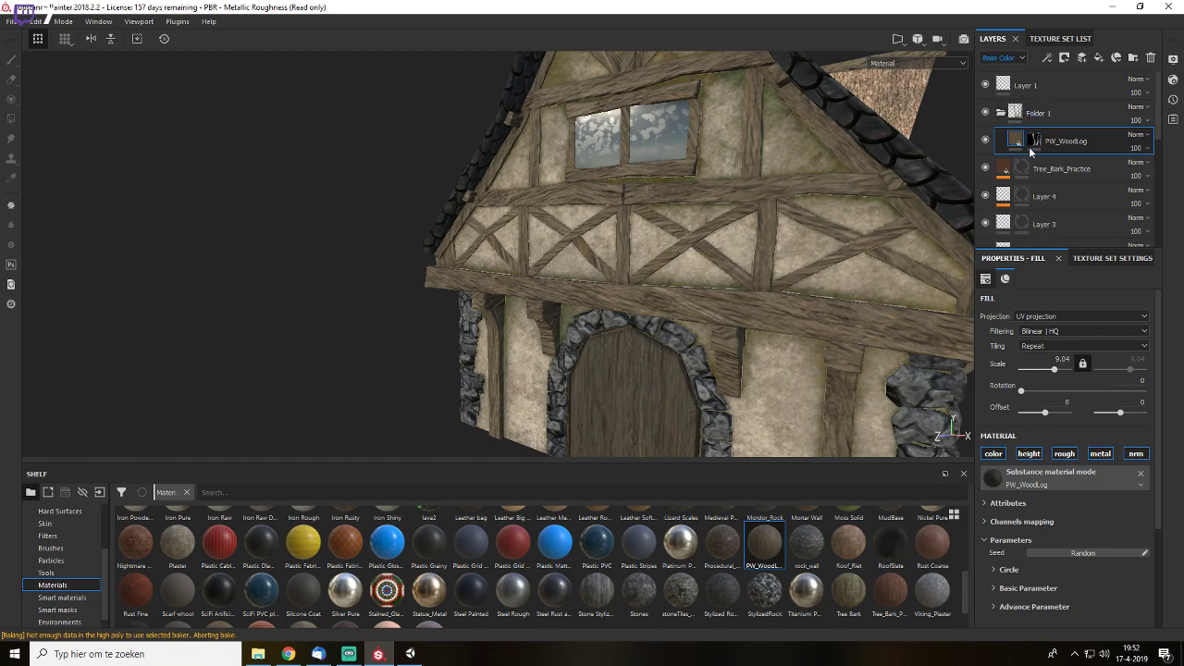
# - Copy PW_WoodLog's mask and paste it into a new black mask on the folder containing it
pyautogui.click(1034, 144)
pyautogui.rightClick(1034, 140)
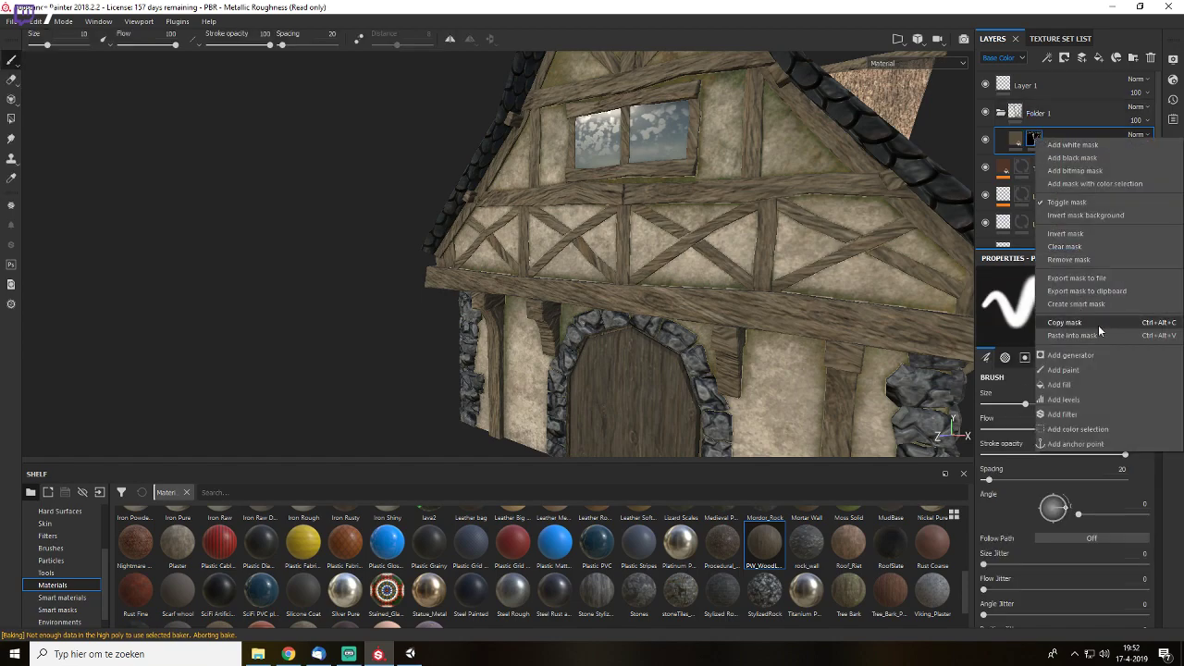
pyautogui.click(1098, 323)
pyautogui.click(1041, 116)
pyautogui.click(1064, 59)
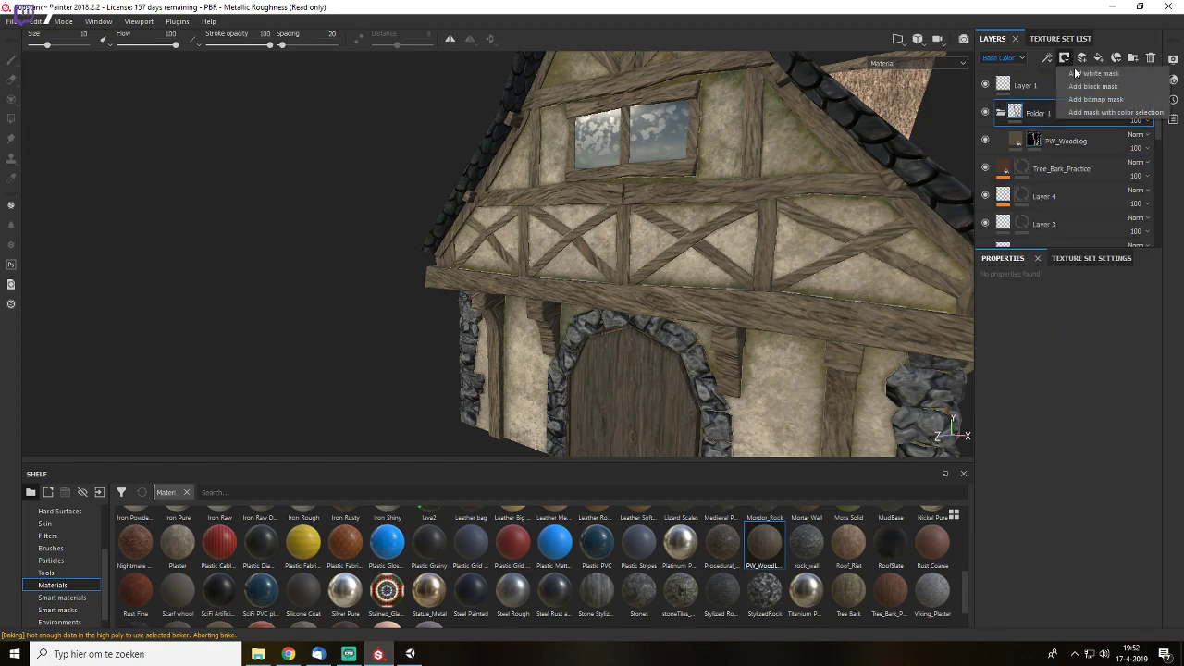
pyautogui.click(1072, 86)
pyautogui.rightClick(1032, 105)
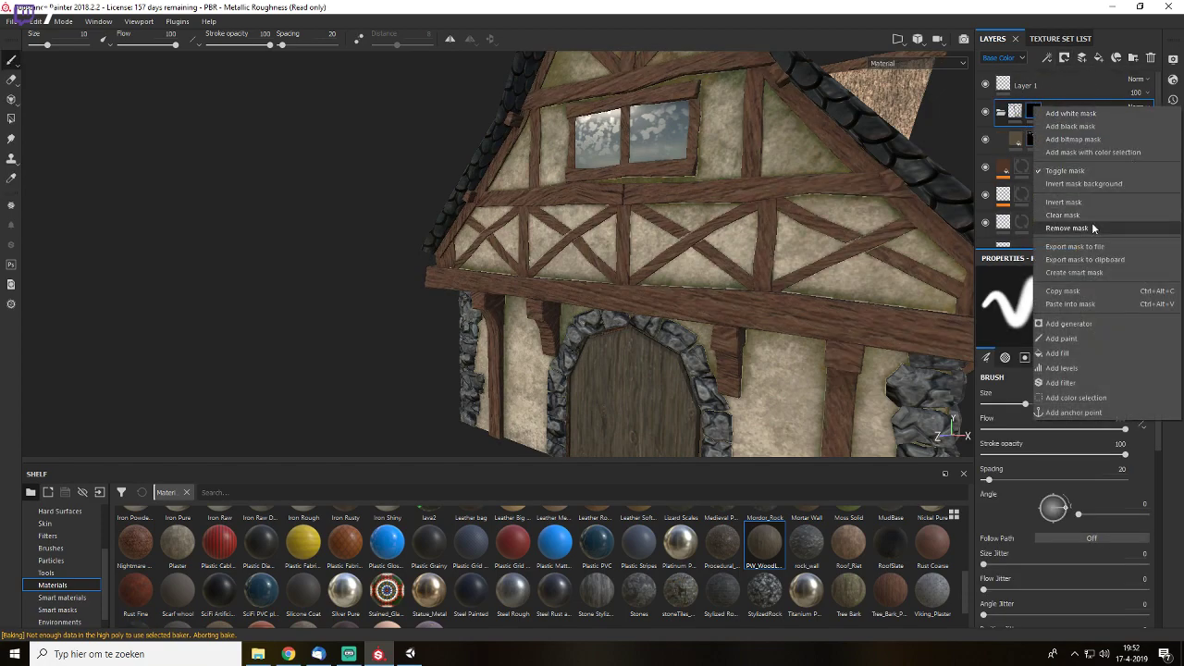
pyautogui.click(1070, 304)
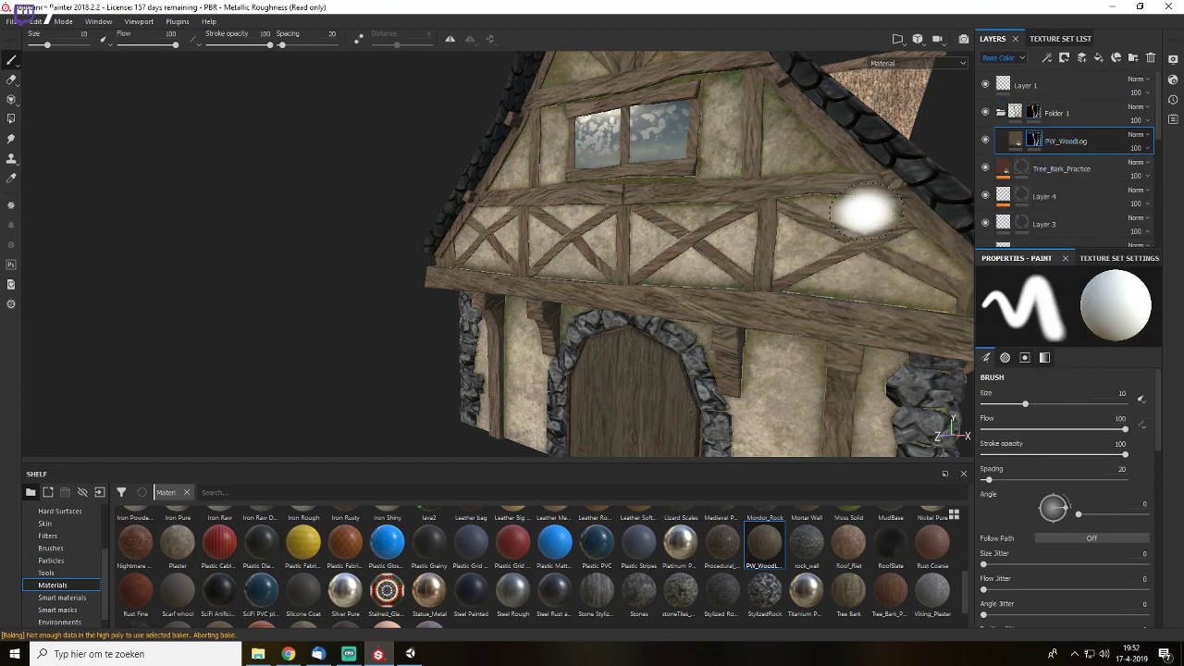
# - Apply the Dirt Dry smart mask to the PW_WoodLog layer and show the base color channel on the timber
pyautogui.click(69, 619)
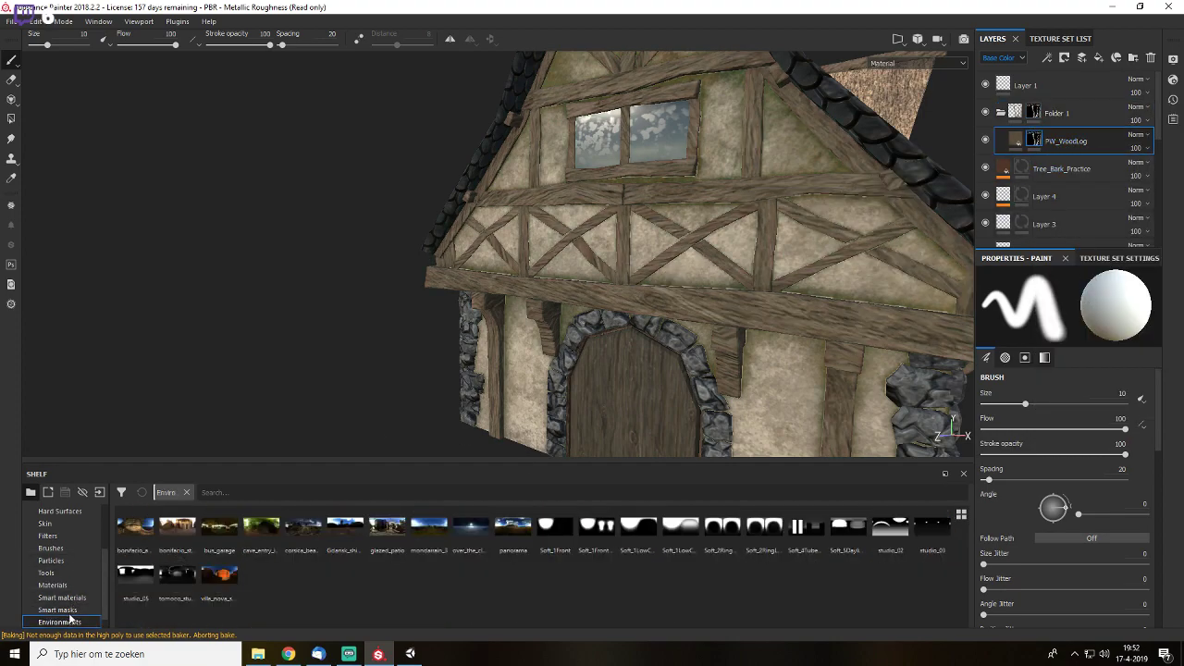
pyautogui.click(88, 610)
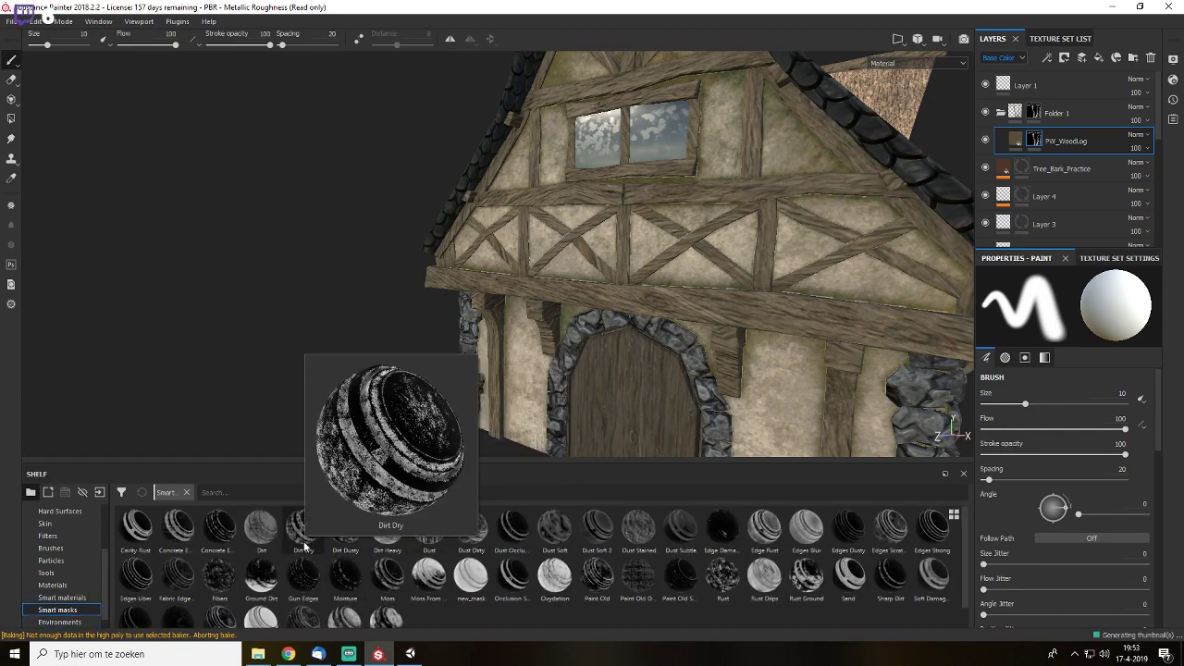
pyautogui.moveTo(304, 527); pyautogui.dragTo(1046, 135)
pyautogui.scroll(5, 825, 287)
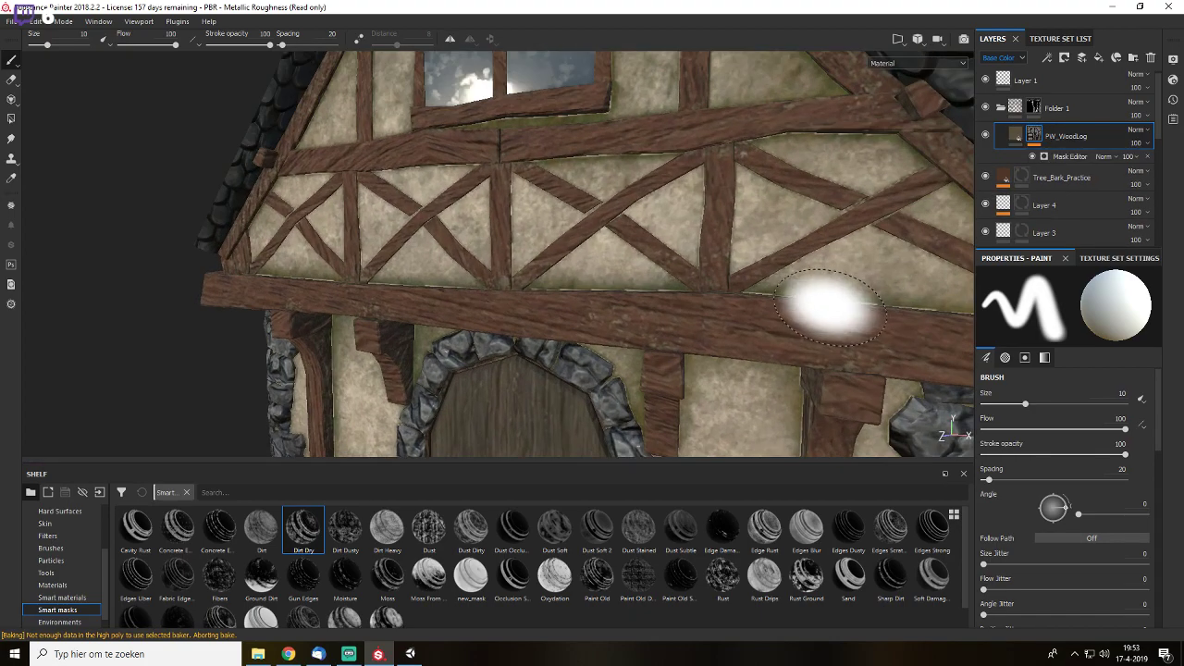
pyautogui.press('c')
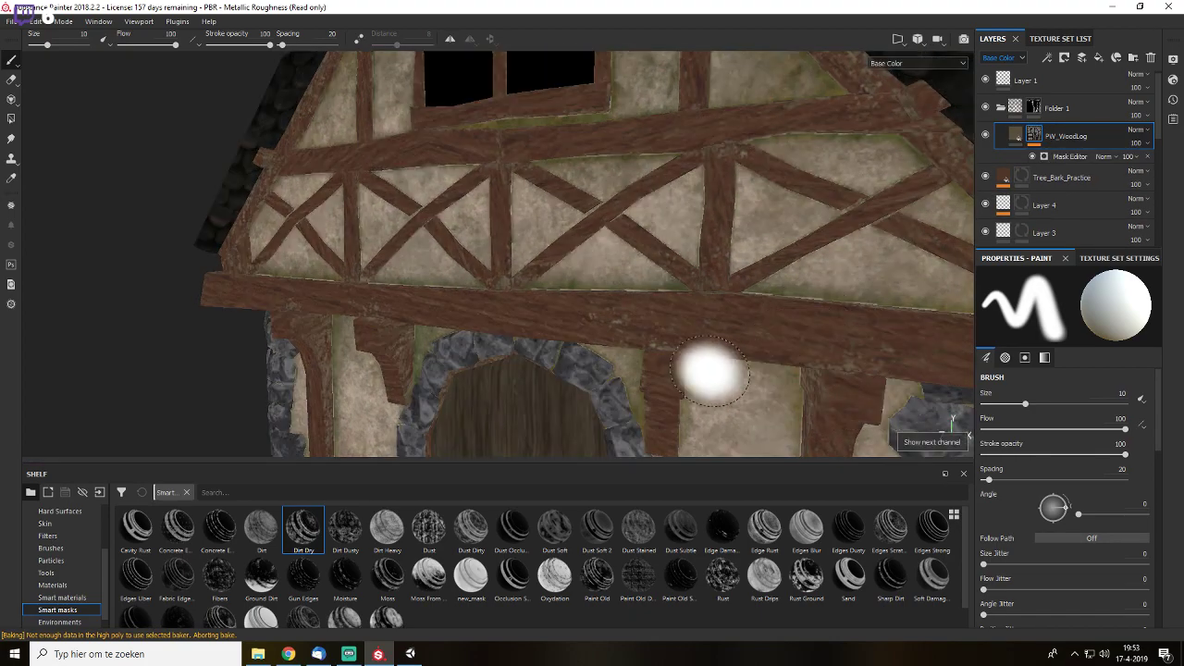
# - Compare the timber with the Mask Editor effect on the PW_WoodLog mask switched off and on
pyautogui.keyDown('alt'); pyautogui.moveTo(860, 340); pyautogui.dragTo(773, 94, button='right'); pyautogui.keyUp('alt')
pyautogui.keyDown('alt'); pyautogui.moveTo(788, 167); pyautogui.dragTo(814, 218, button='middle'); pyautogui.keyUp('alt')
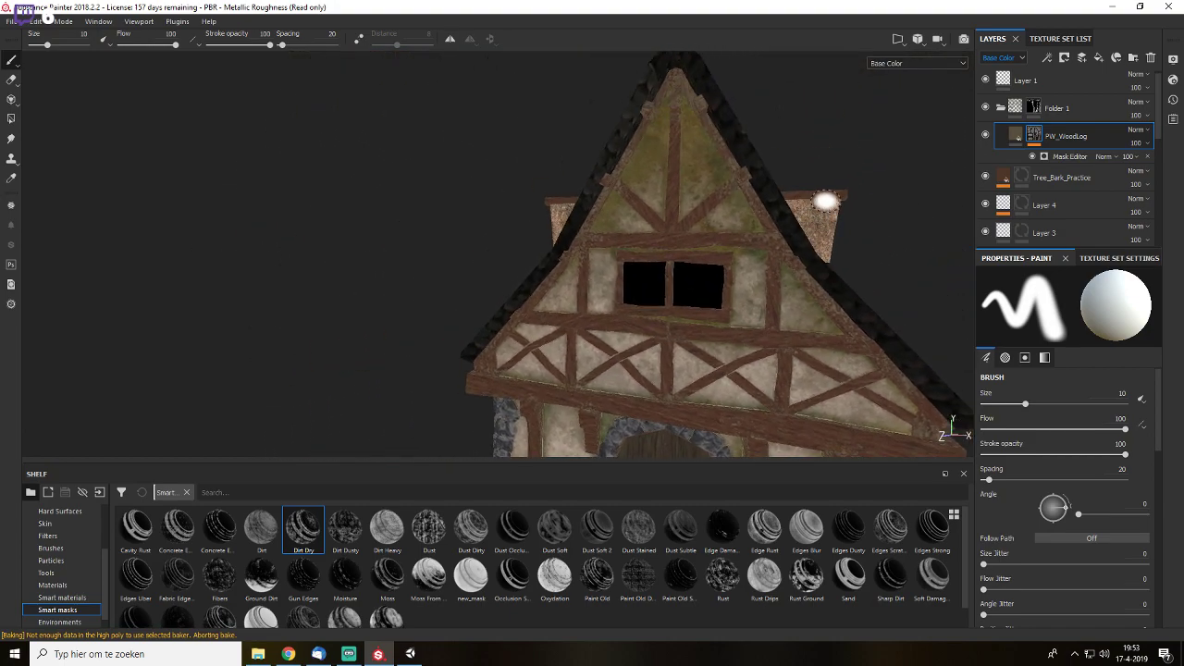
pyautogui.click(1032, 157)
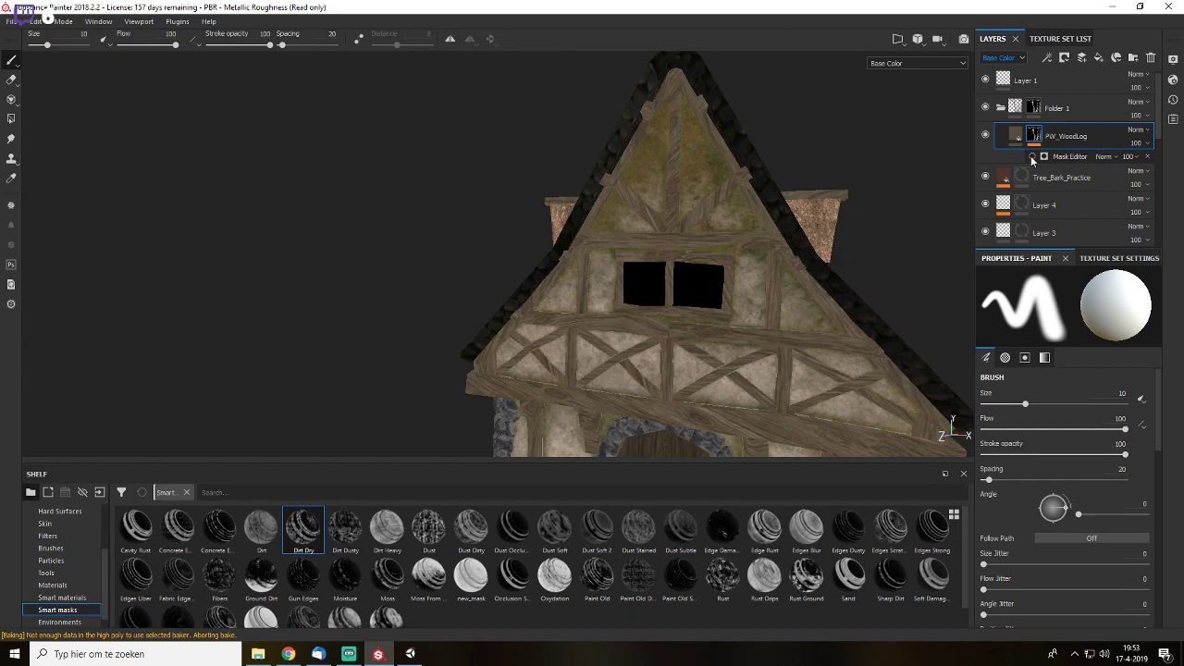
pyautogui.click(1032, 157)
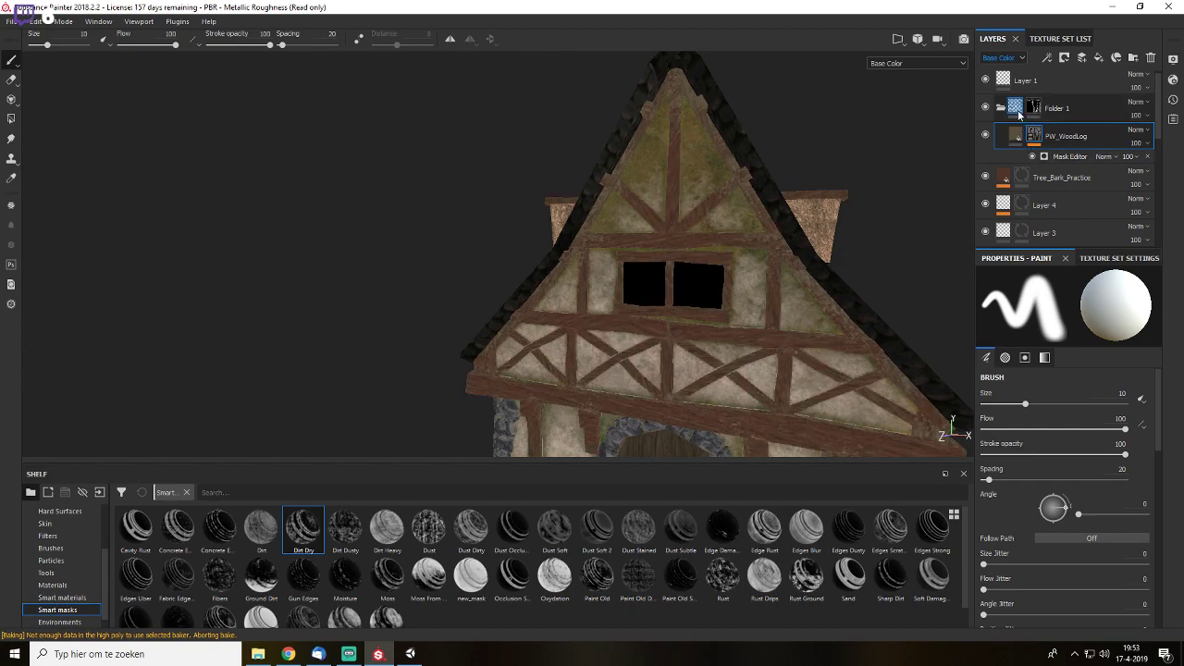
pyautogui.moveTo(1020, 115)
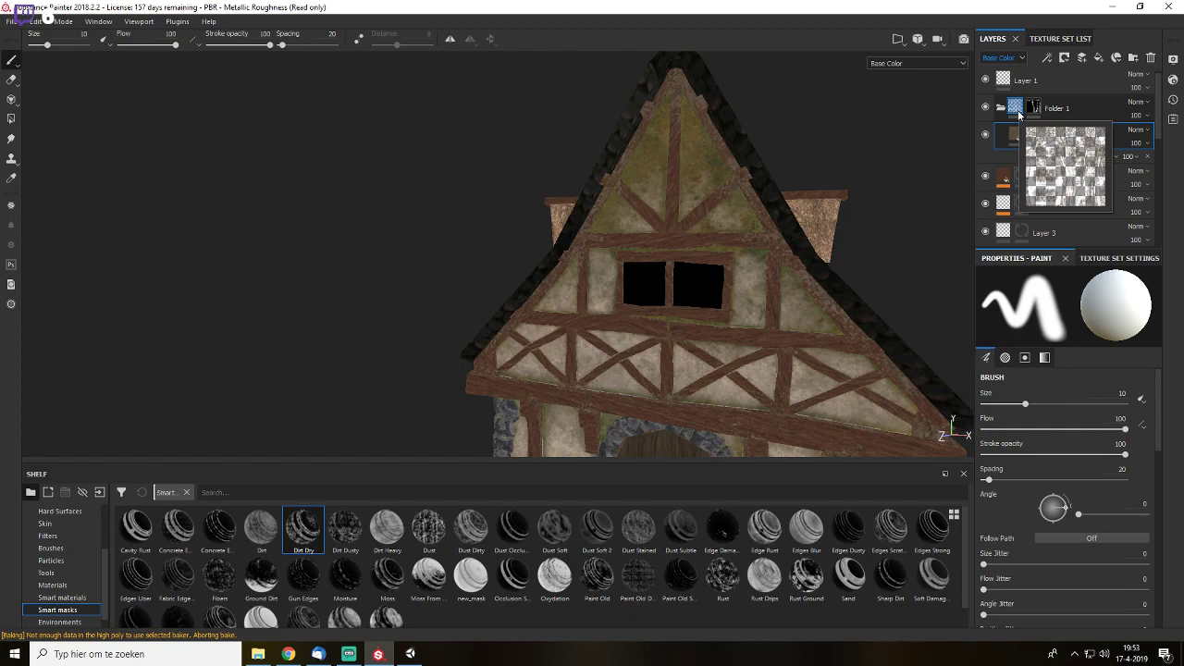
pyautogui.click(1020, 114)
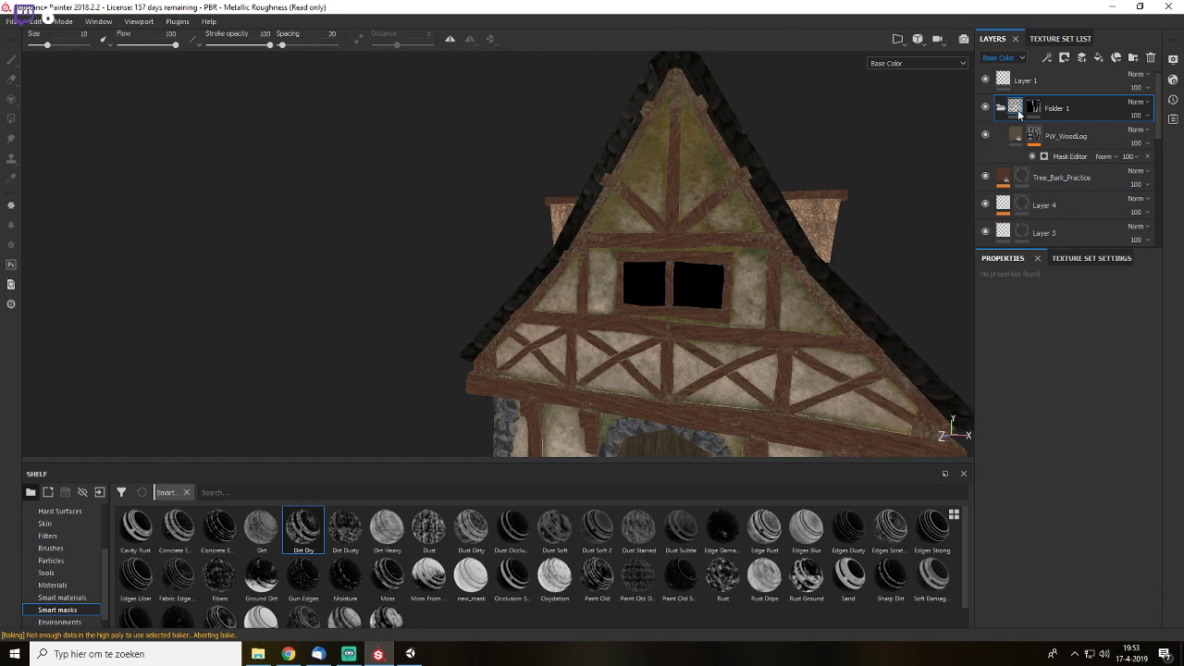
pyautogui.moveTo(1019, 114)
pyautogui.keyDown('alt'); pyautogui.moveTo(782, 269); pyautogui.dragTo(788, 190, button='middle'); pyautogui.keyUp('alt')
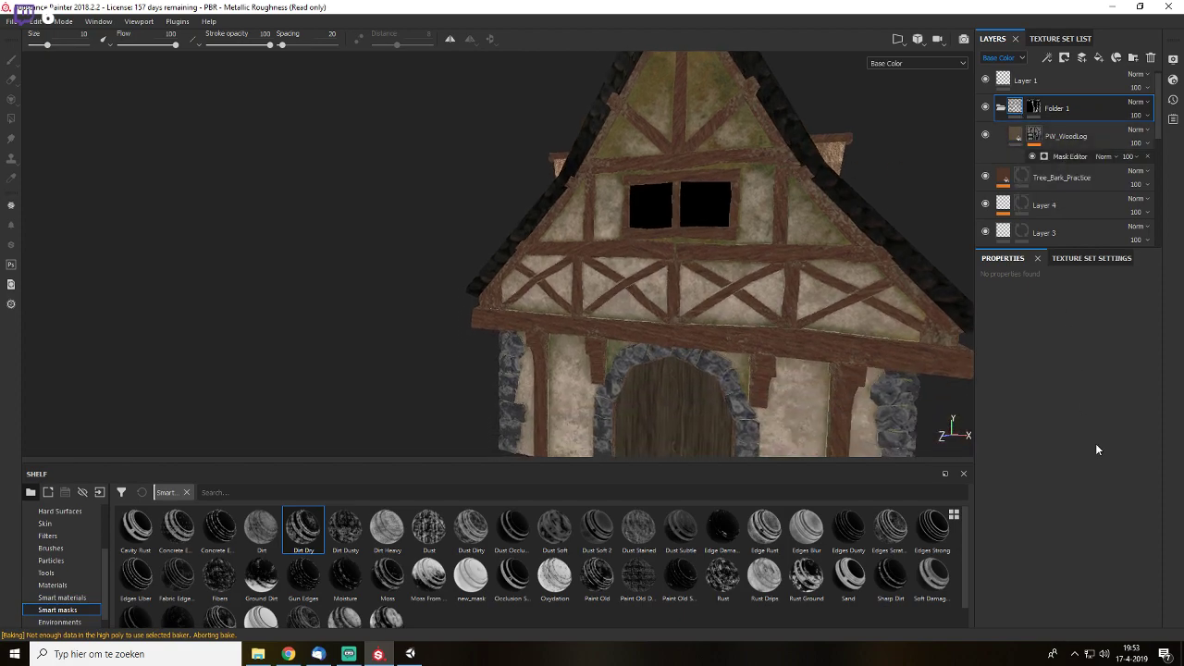
# - Raise Global Balance to 0.93 in the PW_WoodLog mask's Mask Editor generator and inspect the timber in base color
pyautogui.click(1069, 156)
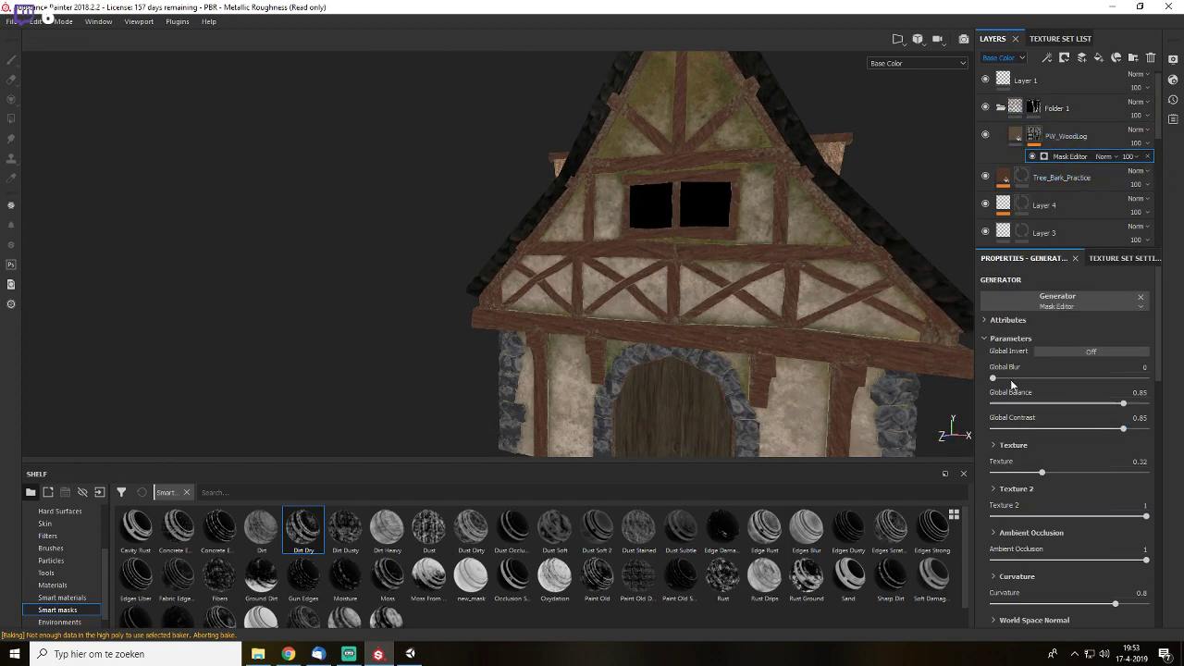
pyautogui.moveTo(998, 382)
pyautogui.mouseDown()
pyautogui.moveTo(1075, 378)
pyautogui.moveTo(983, 378)
pyautogui.mouseUp()
pyautogui.moveTo(1123, 403)
pyautogui.mouseDown()
pyautogui.moveTo(1098, 407)
pyautogui.moveTo(1141, 399)
pyautogui.moveTo(1133, 405)
pyautogui.mouseUp()
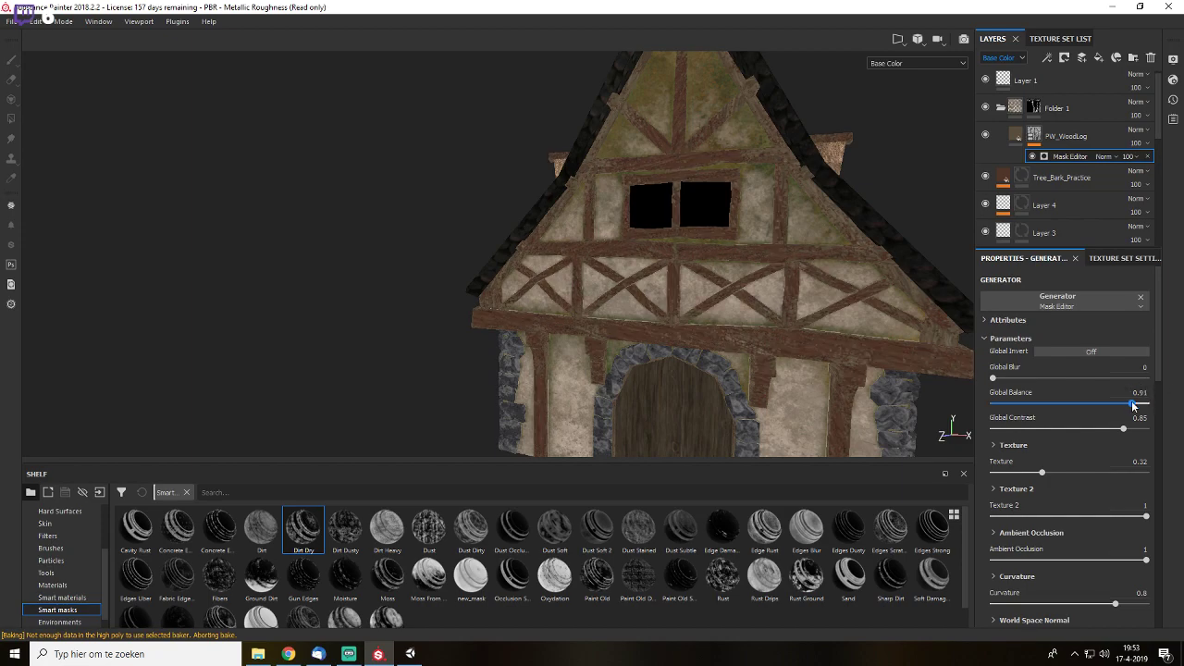
pyautogui.press('m')
pyautogui.moveTo(744, 333)
pyautogui.keyDown('alt'); pyautogui.mouseDown()
pyautogui.moveTo(818, 338)
pyautogui.moveTo(745, 333)
pyautogui.mouseUp(); pyautogui.keyUp('alt')
pyautogui.press('c')
pyautogui.scroll(5, 745, 317)
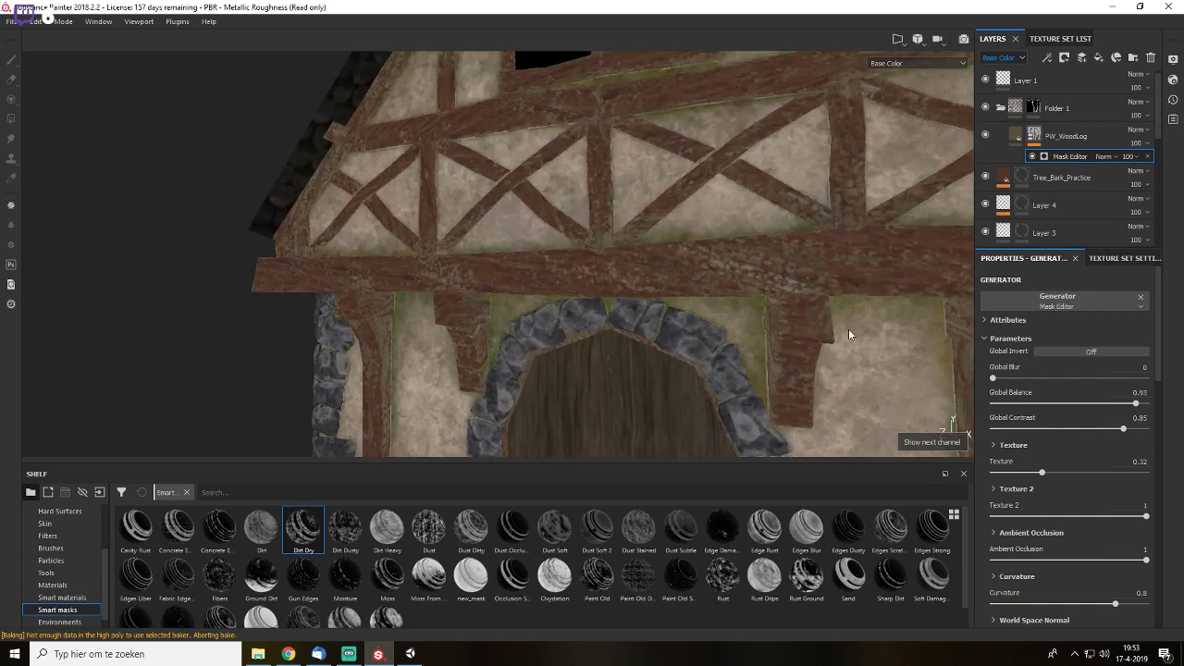
# - Try the Multiply blend mode on both PW_WoodLog and Folder 1, checking the timber in base color and material view
pyautogui.click(1136, 129)
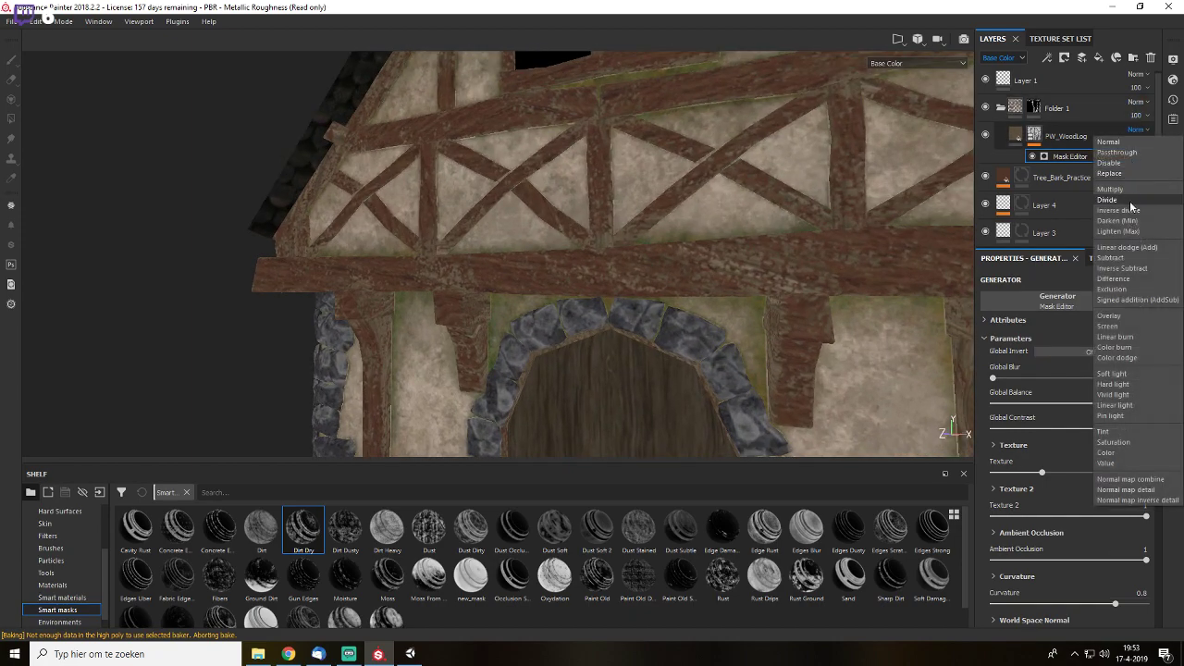
pyautogui.click(1130, 191)
pyautogui.click(1136, 129)
pyautogui.click(1131, 109)
pyautogui.click(1131, 104)
pyautogui.click(1115, 160)
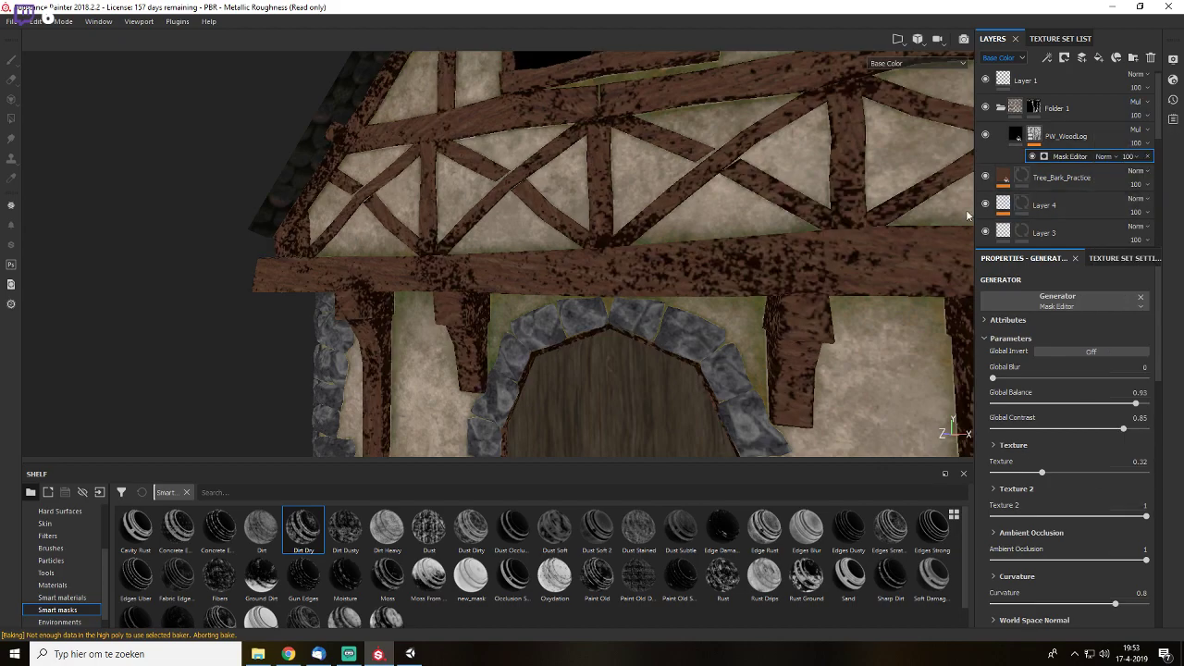
pyautogui.scroll(-5, 793, 236)
pyautogui.scroll(2, 560, 279)
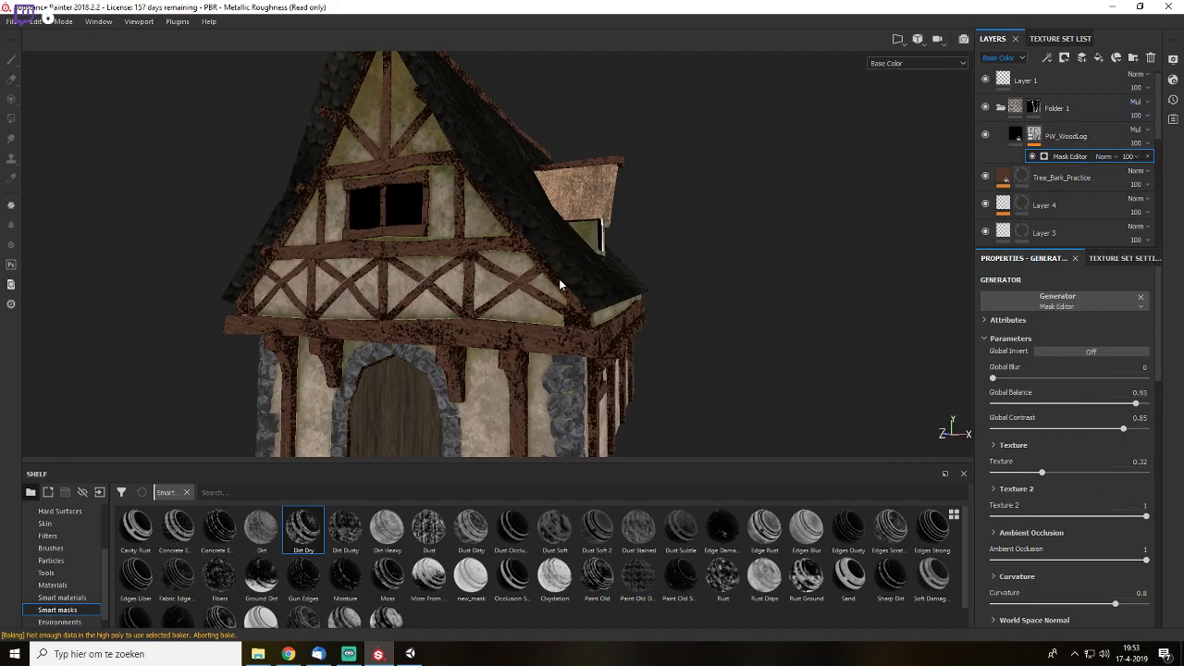
pyautogui.press('m')
pyautogui.scroll(3, 534, 287)
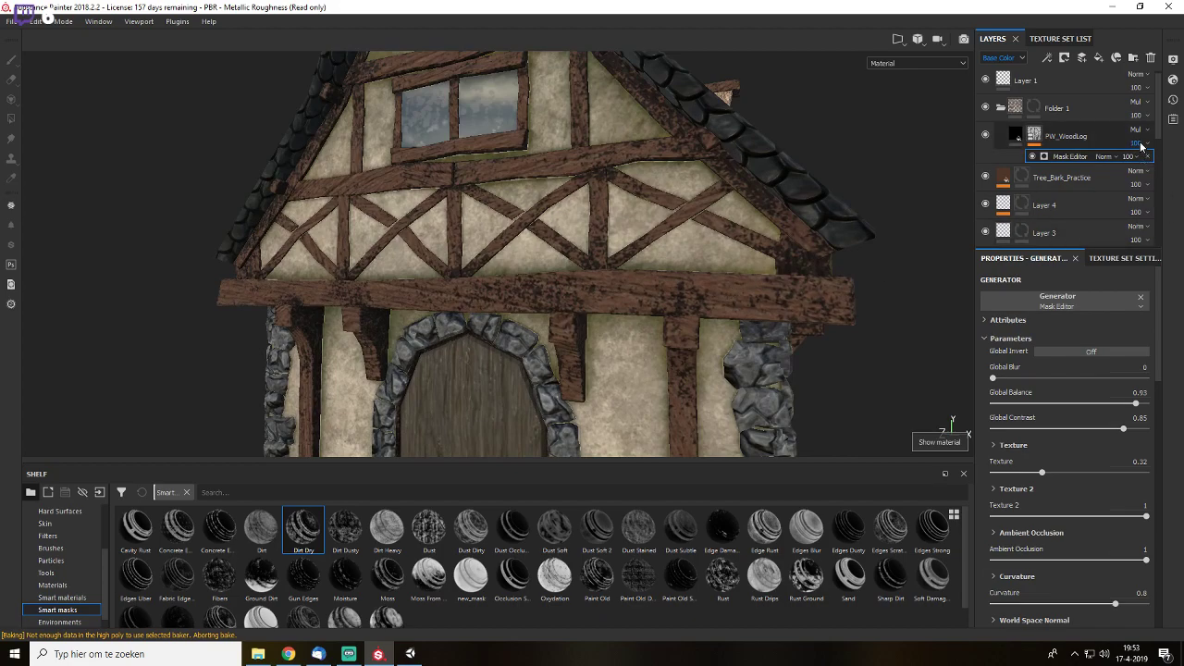
# - Return PW_WoodLog's blend mode to Normal and try Overlay on Folder 1
pyautogui.click(1136, 129)
pyautogui.click(1135, 147)
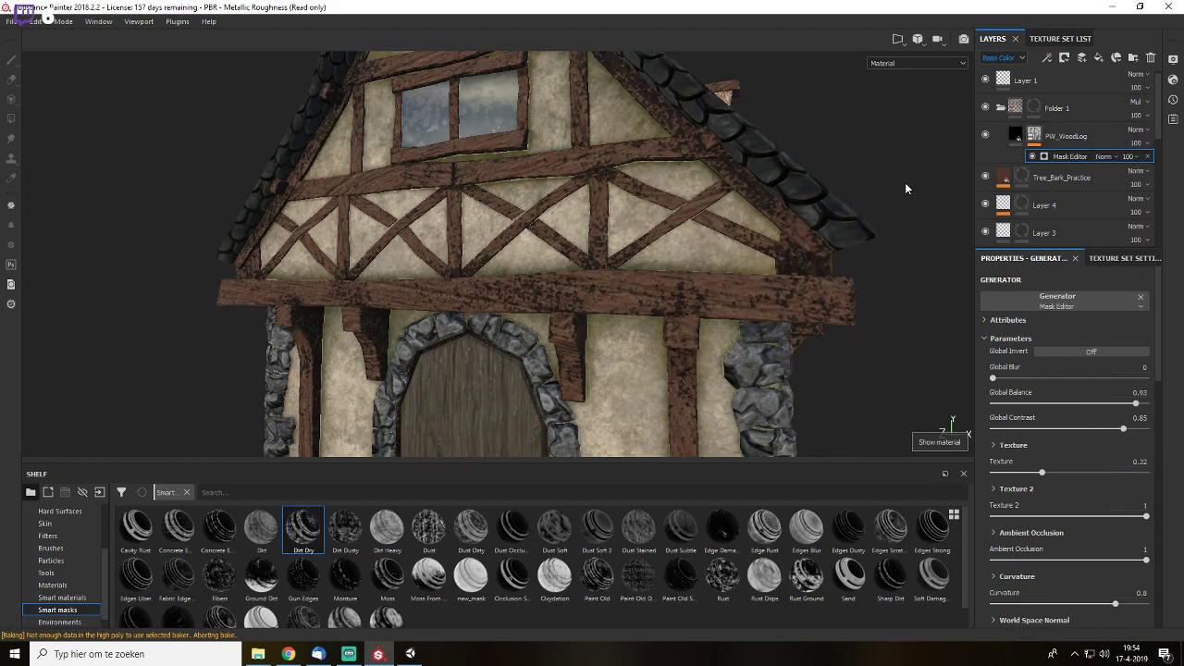
pyautogui.click(1135, 101)
pyautogui.click(1125, 289)
pyautogui.keyDown('alt'); pyautogui.moveTo(671, 273); pyautogui.dragTo(740, 264); pyautogui.keyUp('alt')
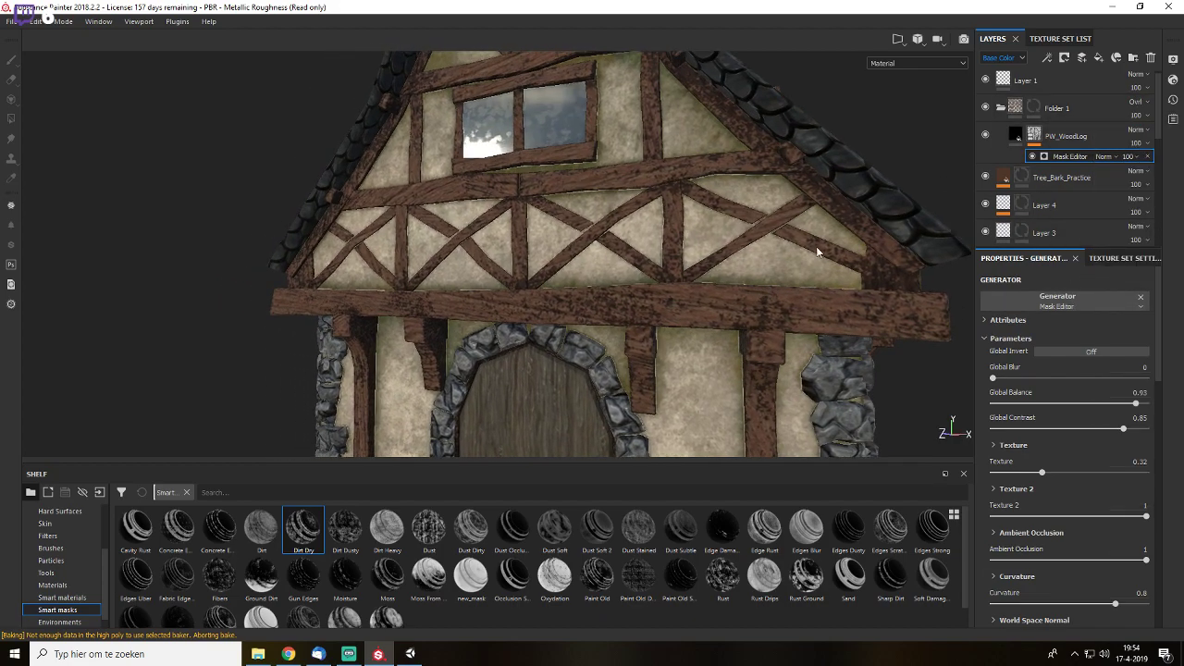
# - Set Folder 1's blend mode to Normal and its opacity to 57, and check the result in base color
pyautogui.click(1143, 103)
pyautogui.click(1127, 111)
pyautogui.click(1136, 115)
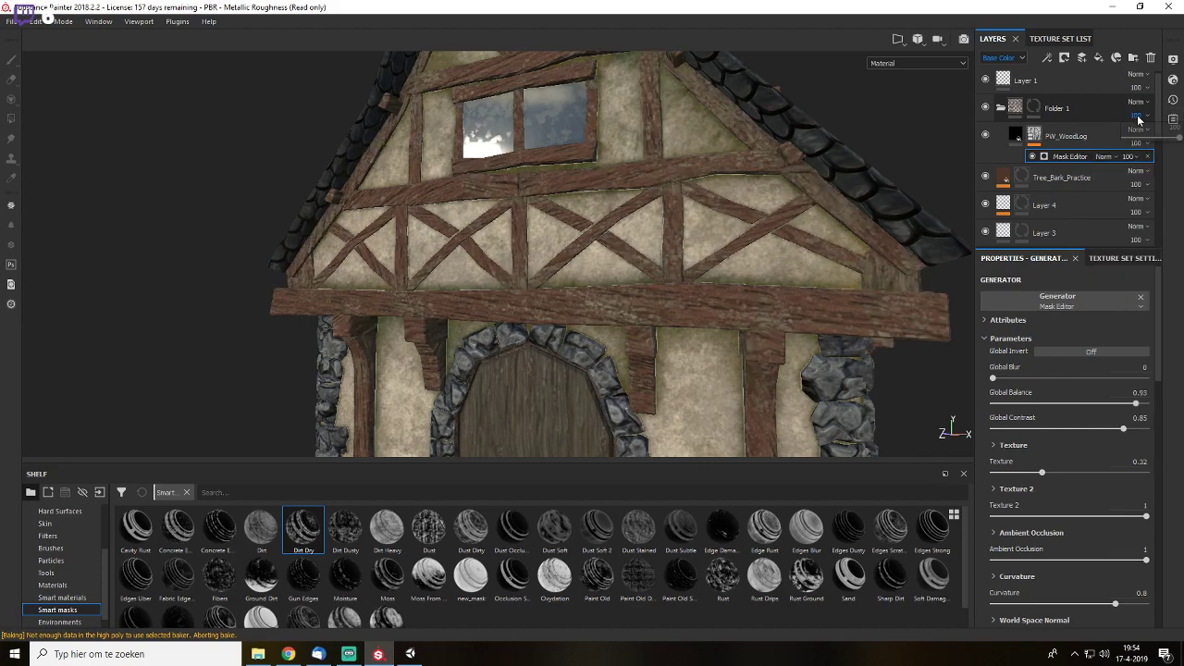
pyautogui.moveTo(1169, 138); pyautogui.dragTo(1155, 139)
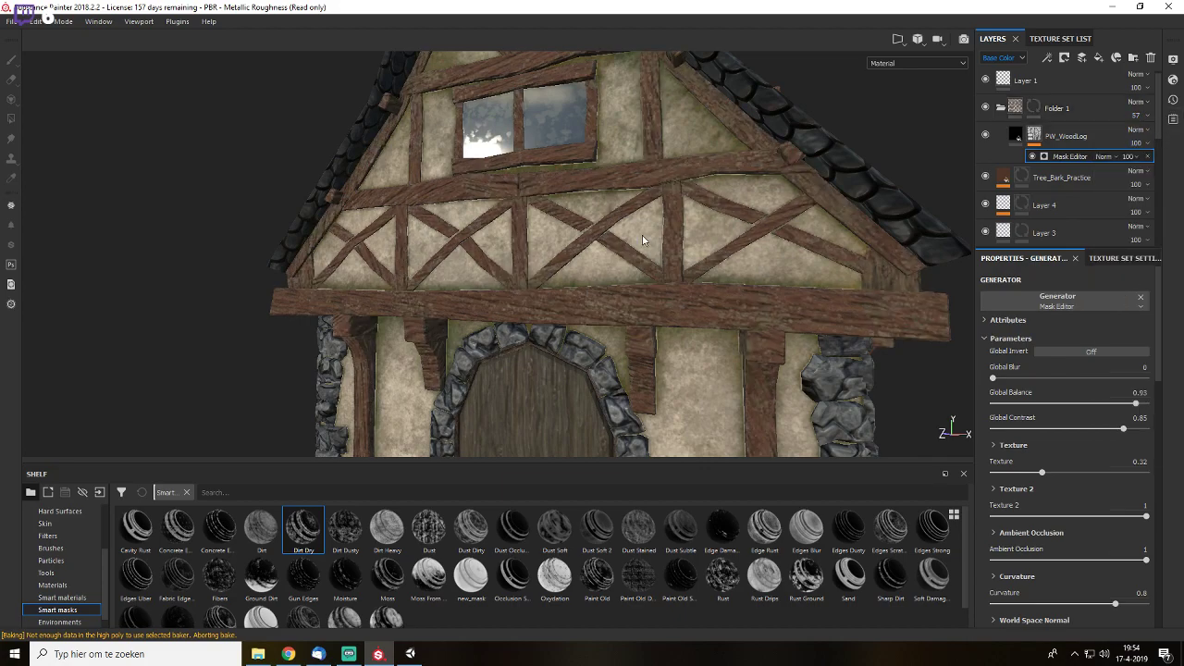
pyautogui.scroll(-5, 832, 249)
pyautogui.keyDown('alt'); pyautogui.moveTo(869, 254); pyautogui.dragTo(736, 278); pyautogui.keyUp('alt')
pyautogui.press('c')
pyautogui.keyDown('alt'); pyautogui.moveTo(548, 316); pyautogui.dragTo(819, 249); pyautogui.keyUp('alt')
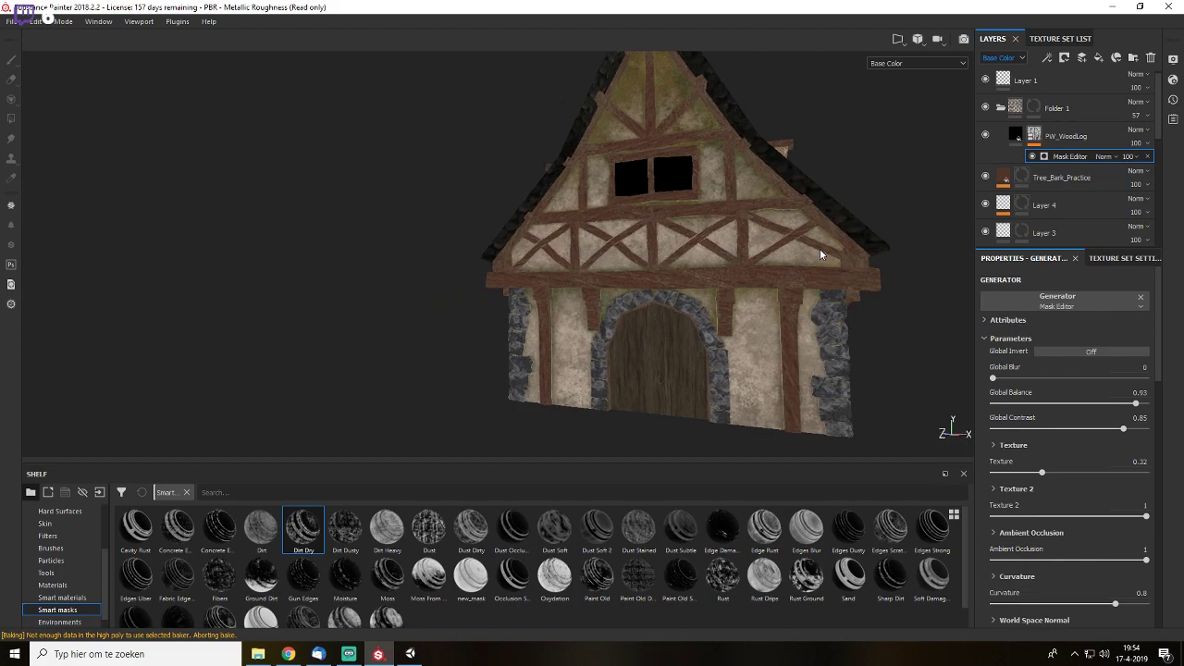
# - Create a new folder above Folder 1 and move both Folder 1 and Tree_Bark_Practice into it
pyautogui.click(77, 586)
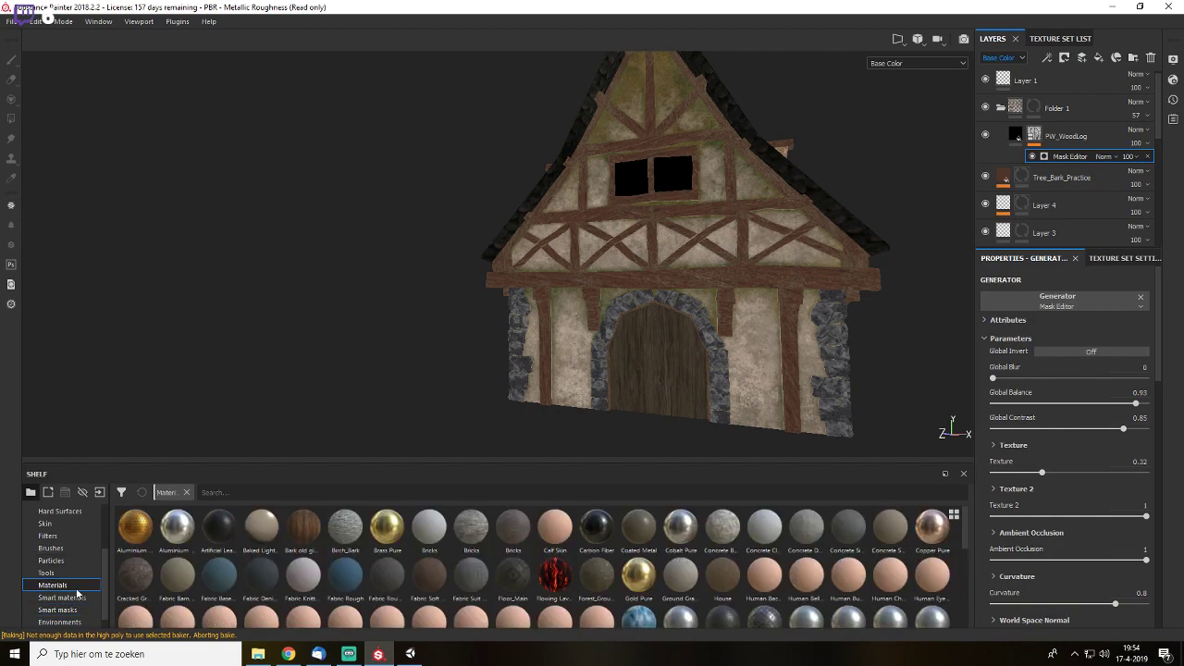
pyautogui.click(999, 108)
pyautogui.click(1022, 107)
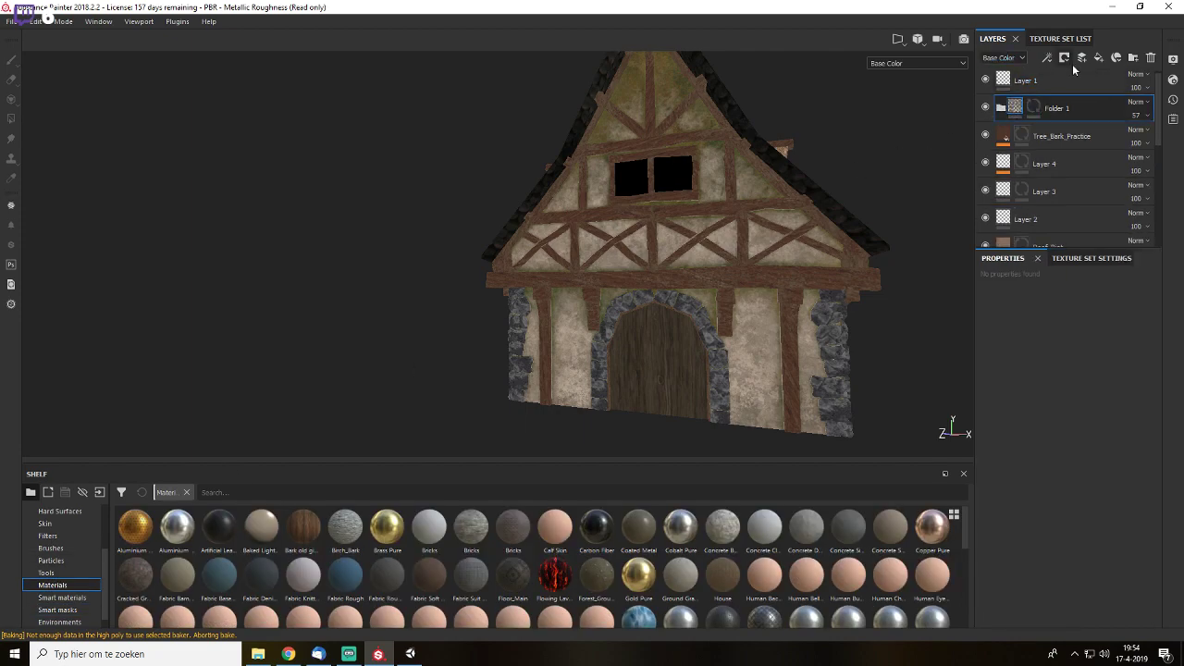
pyautogui.click(1132, 58)
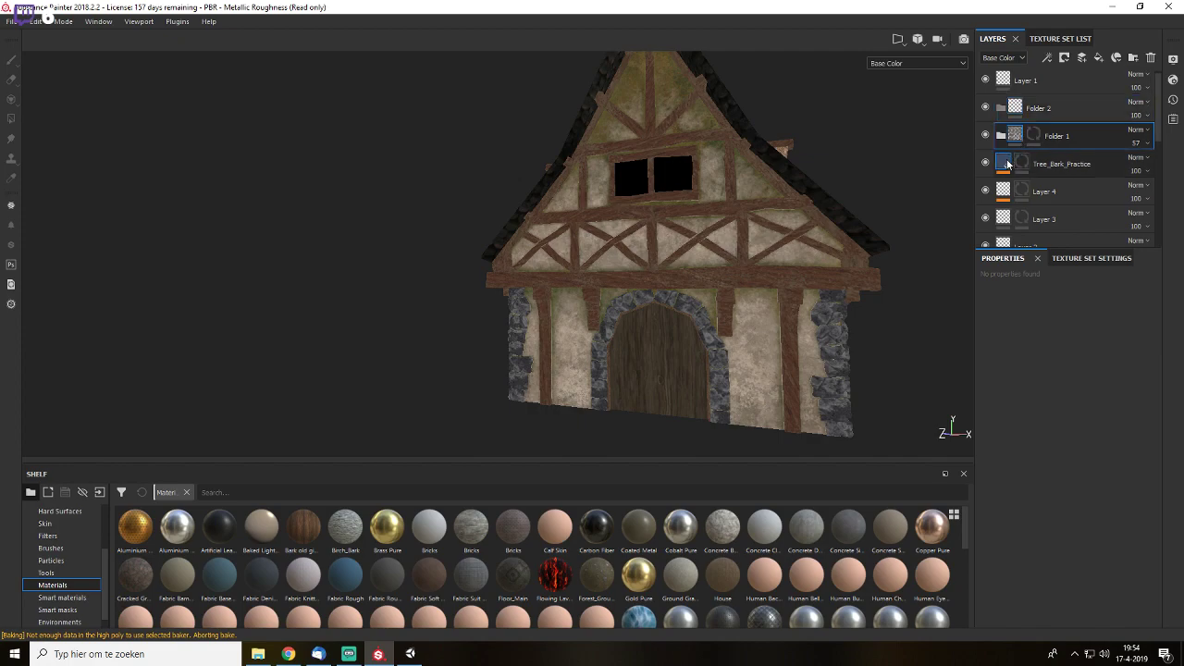
pyautogui.moveTo(1007, 163); pyautogui.dragTo(1039, 109)
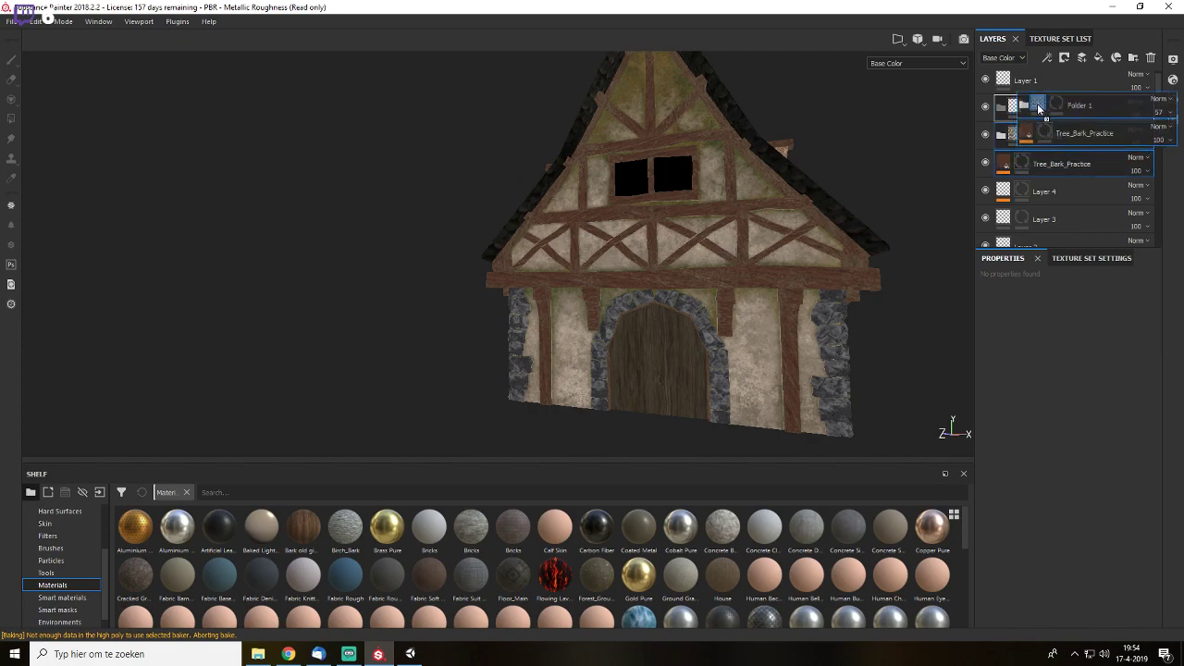
pyautogui.moveTo(1039, 108)
pyautogui.mouseDown()
pyautogui.moveTo(1012, 129)
pyautogui.moveTo(997, 187)
pyautogui.moveTo(1045, 111)
pyautogui.mouseUp()
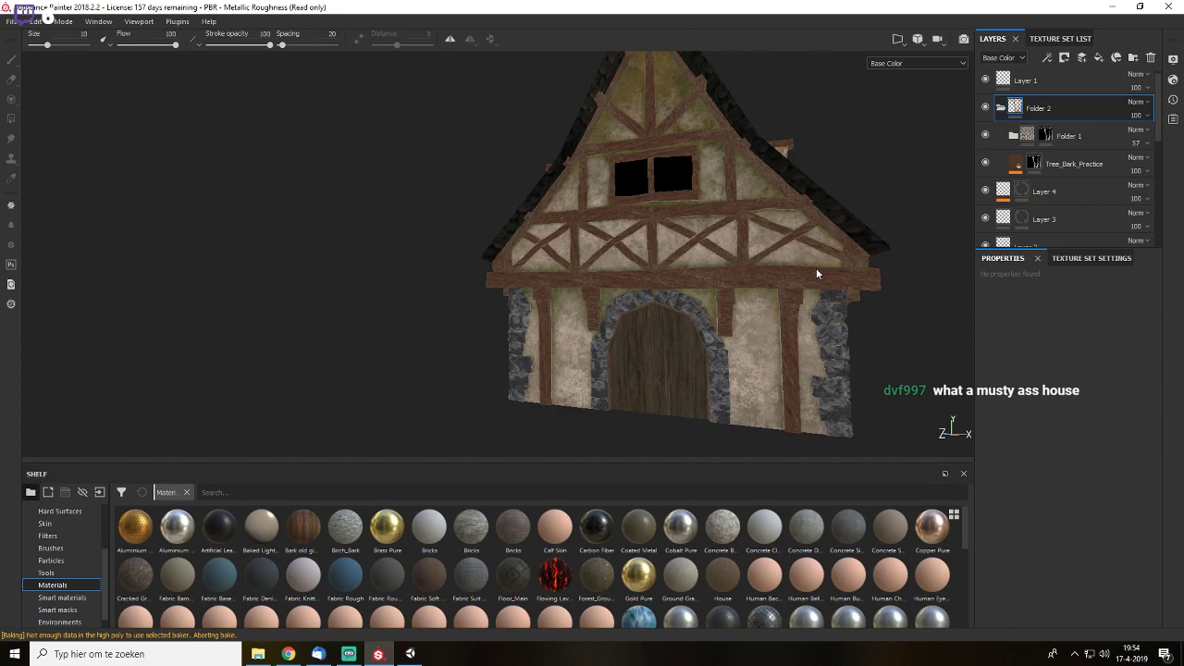
# - Show the full material on the house, rename the new timber folder WOOD and collapse it
pyautogui.press('m')
pyautogui.keyDown('alt'); pyautogui.moveTo(830, 271); pyautogui.dragTo(760, 235, button='middle'); pyautogui.keyUp('alt')
pyautogui.keyDown('alt'); pyautogui.moveTo(761, 235); pyautogui.dragTo(751, 295, button='right'); pyautogui.keyUp('alt')
pyautogui.scroll(-4, 753, 296)
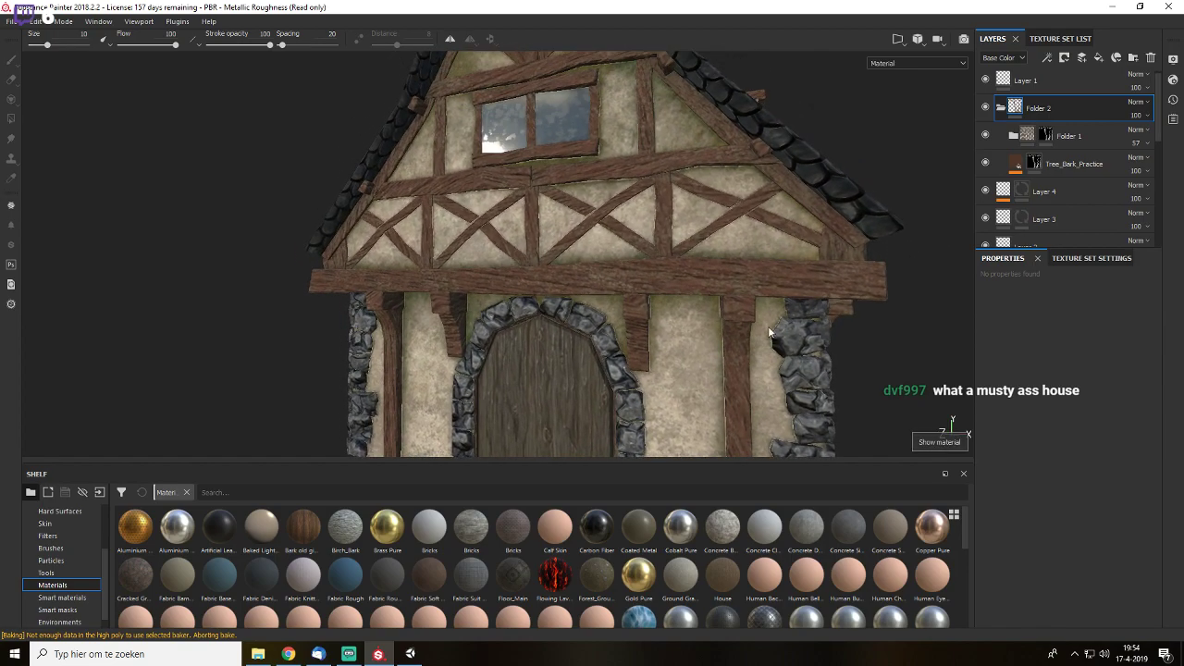
pyautogui.keyDown('alt'); pyautogui.moveTo(768, 326); pyautogui.dragTo(833, 194); pyautogui.keyUp('alt')
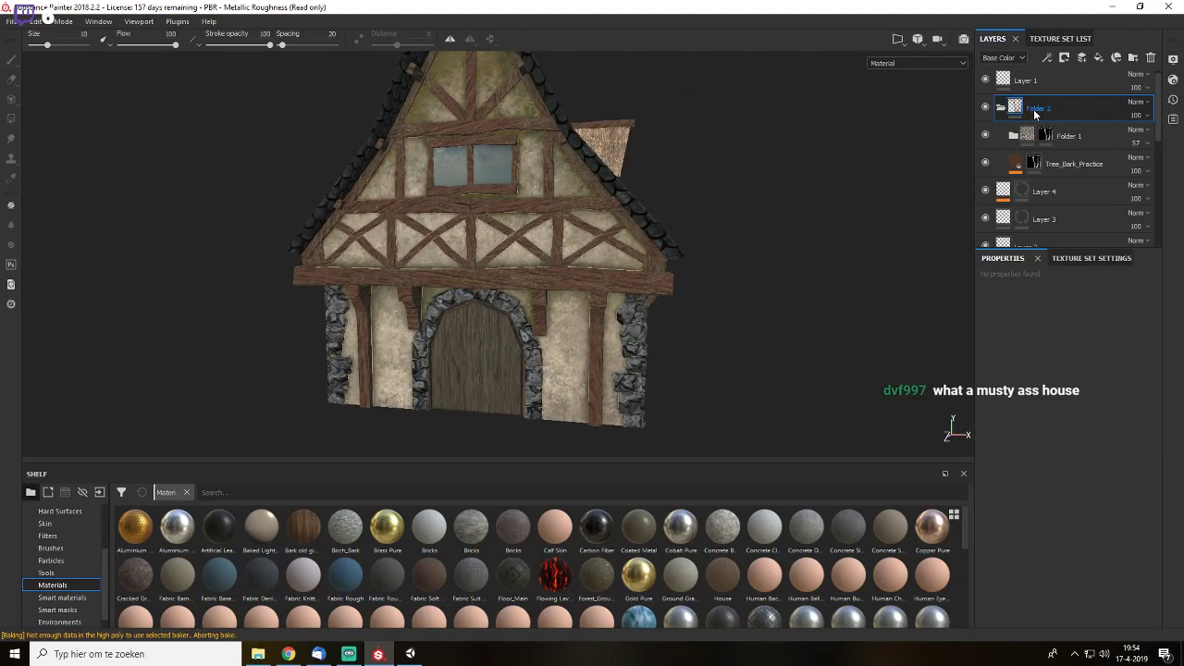
pyautogui.doubleClick(1034, 109)
pyautogui.write('WOOD')
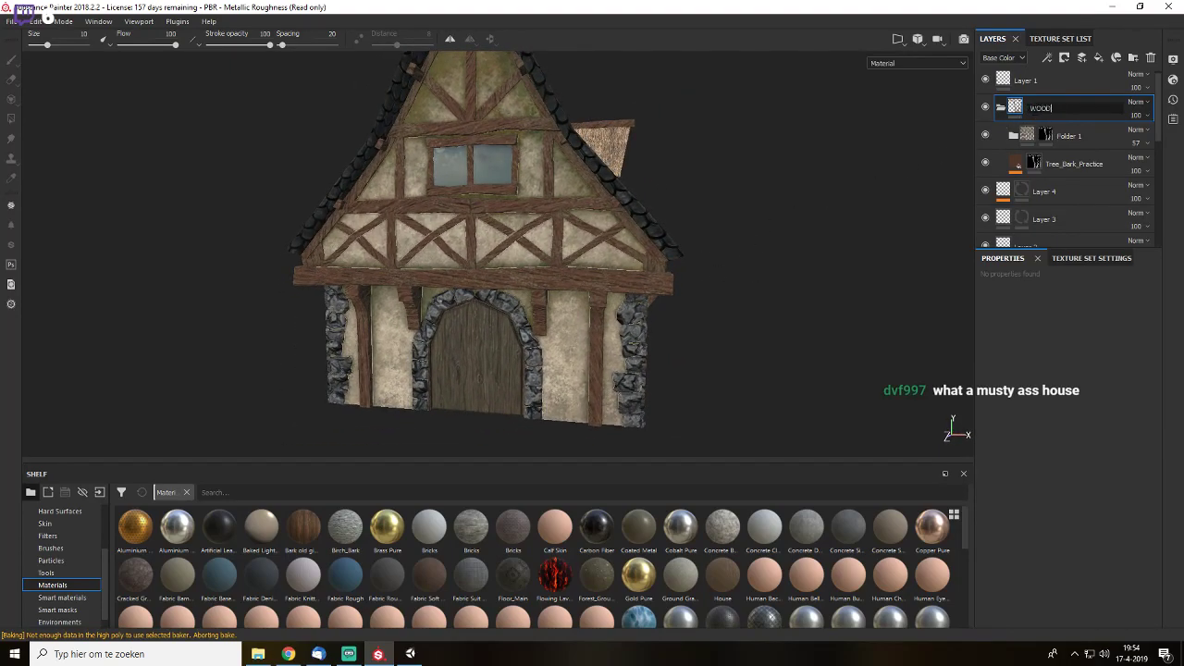
pyautogui.press('Return')
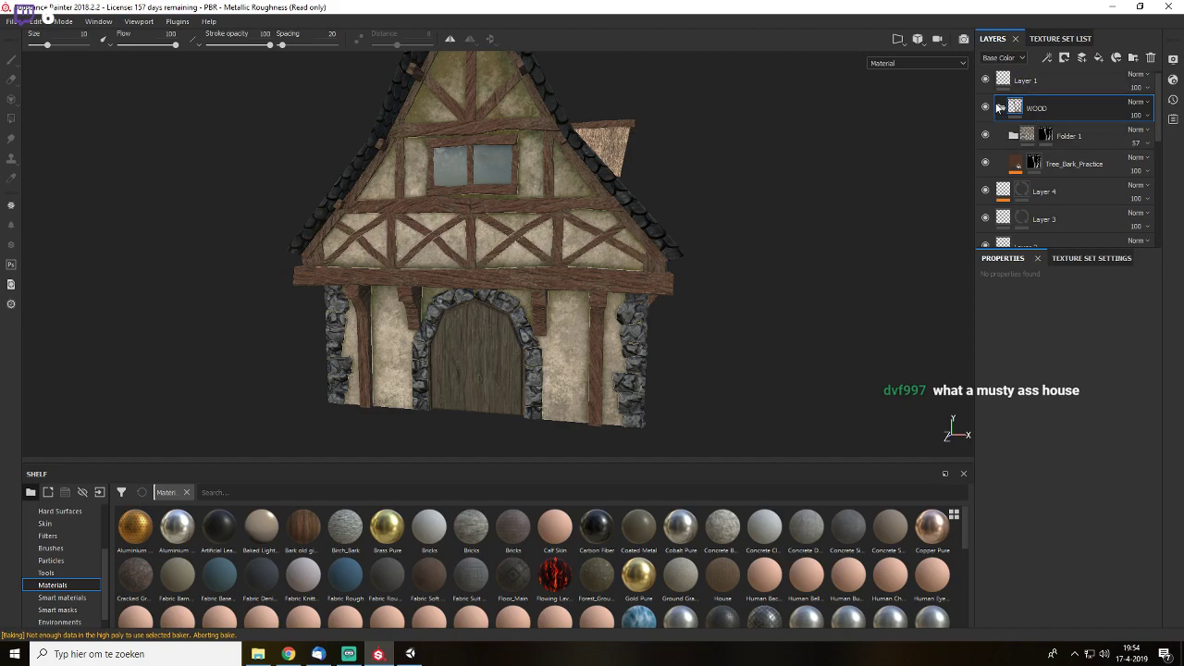
pyautogui.click(1001, 109)
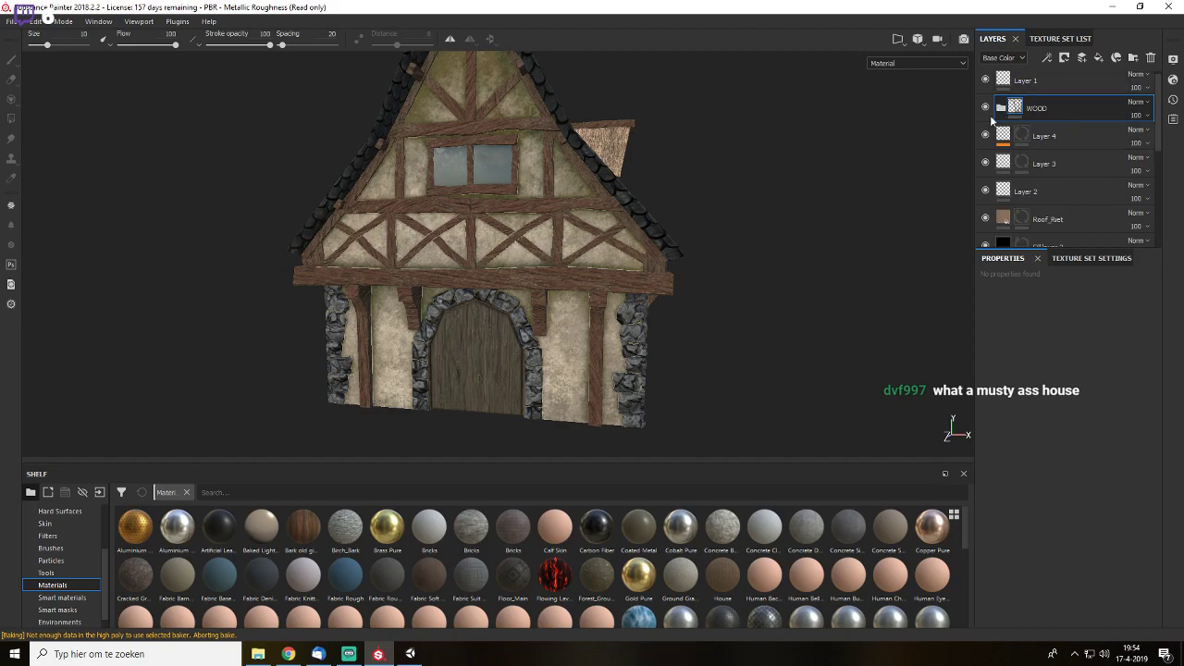
# - Create a folder above the Stones layer, name it ROCKS and move the Stones layer into it
pyautogui.keyDown('alt'); pyautogui.moveTo(626, 232); pyautogui.dragTo(699, 204, button='middle'); pyautogui.keyUp('alt')
pyautogui.scroll(6, 731, 269)
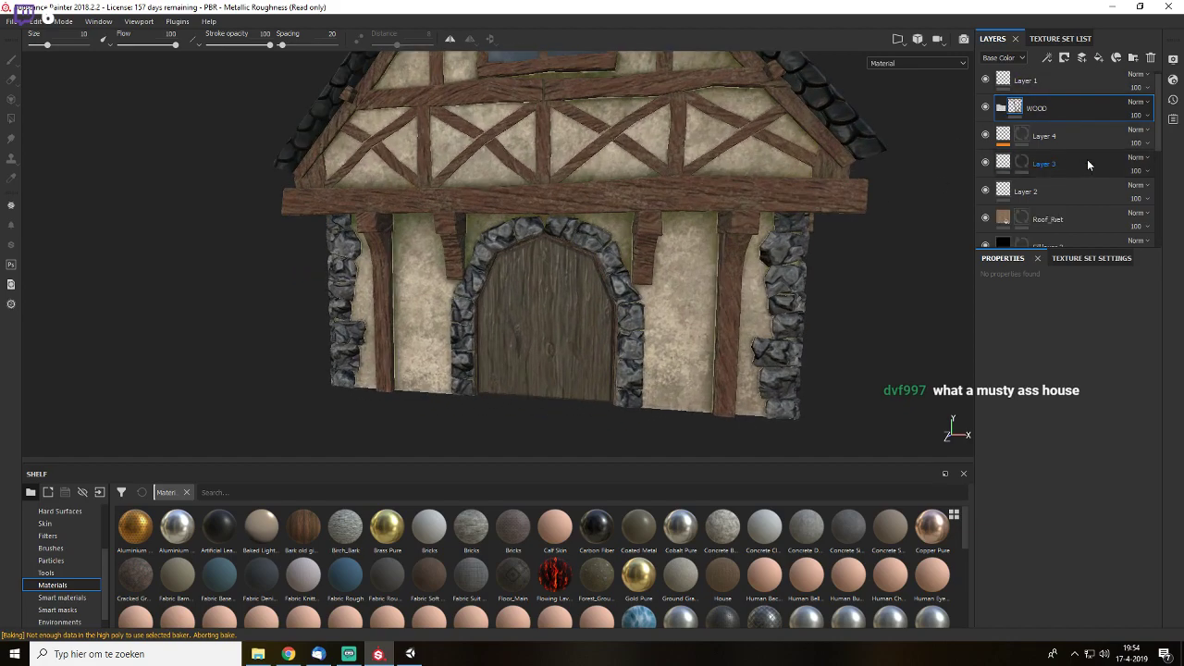
pyautogui.scroll(-3, 1088, 176)
pyautogui.scroll(-2, 1091, 190)
pyautogui.click(1064, 131)
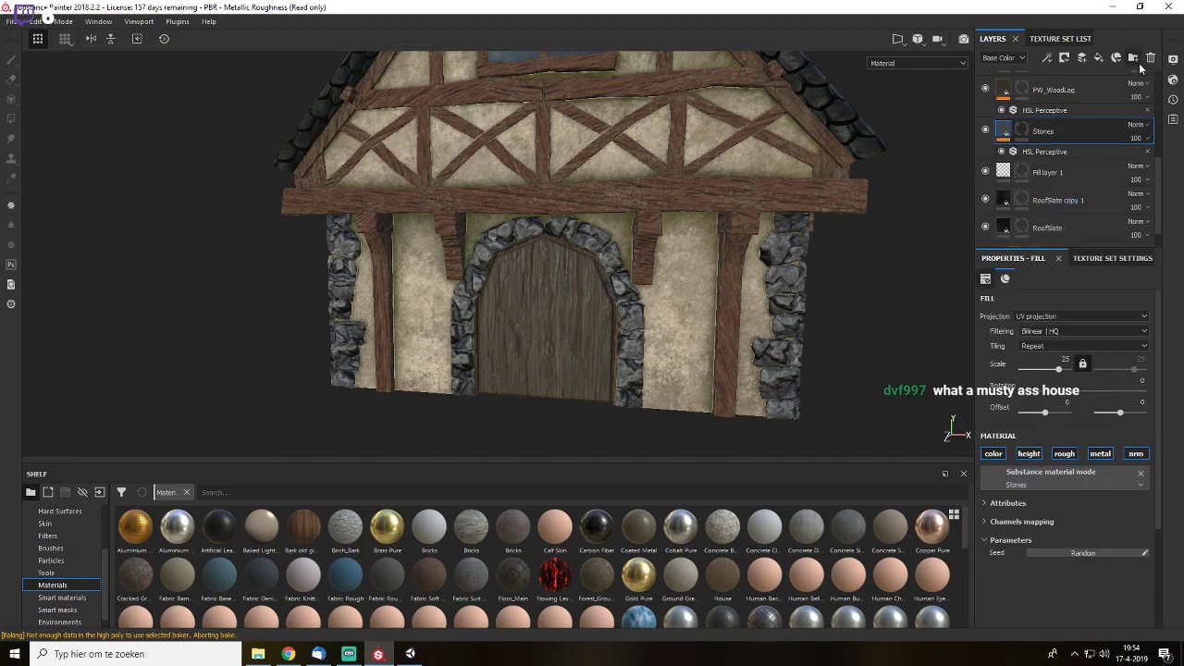
pyautogui.click(1133, 57)
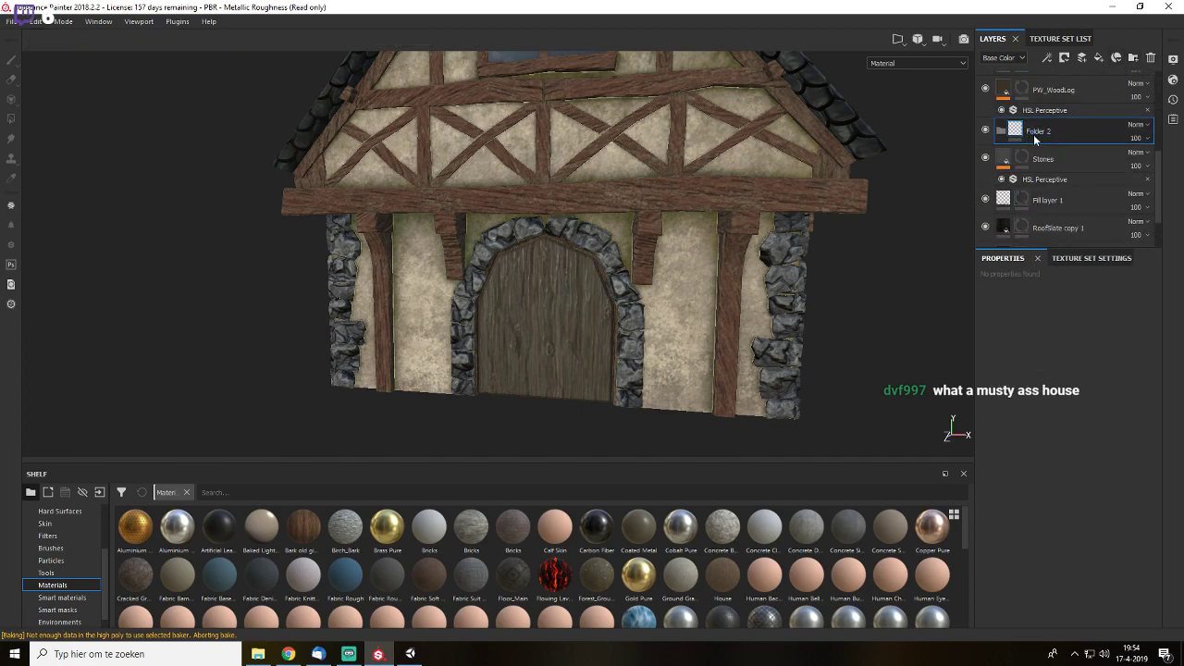
pyautogui.doubleClick(1036, 131)
pyautogui.write('ROOFS')
pyautogui.press('Return')
pyautogui.moveTo(1006, 159); pyautogui.dragTo(1031, 134)
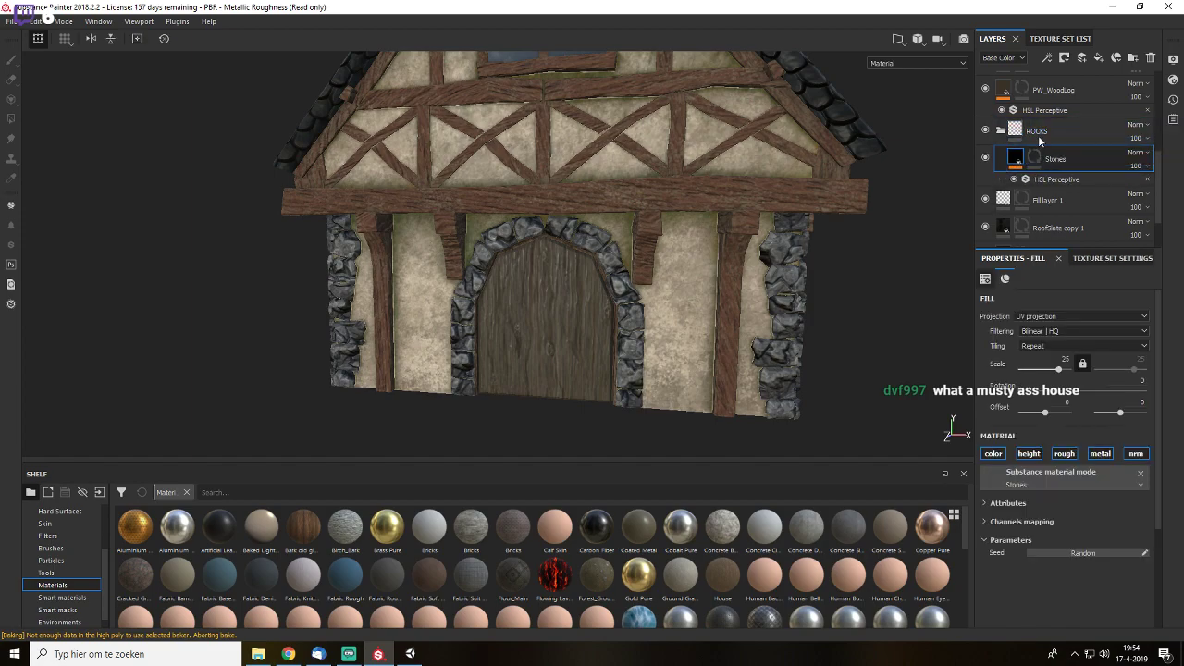
# - Copy the Stones layer's mask, add a black mask to the ROCKS folder and paste the copied mask into it
pyautogui.click(1035, 156)
pyautogui.rightClick(1033, 157)
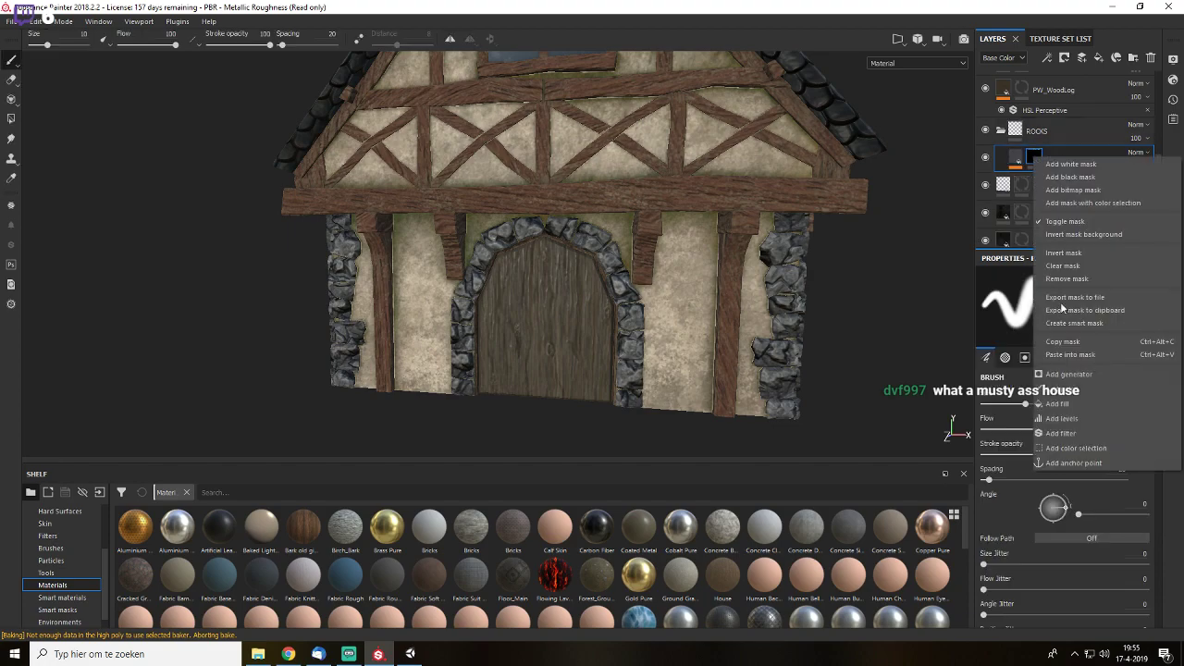
pyautogui.click(1068, 342)
pyautogui.click(1036, 130)
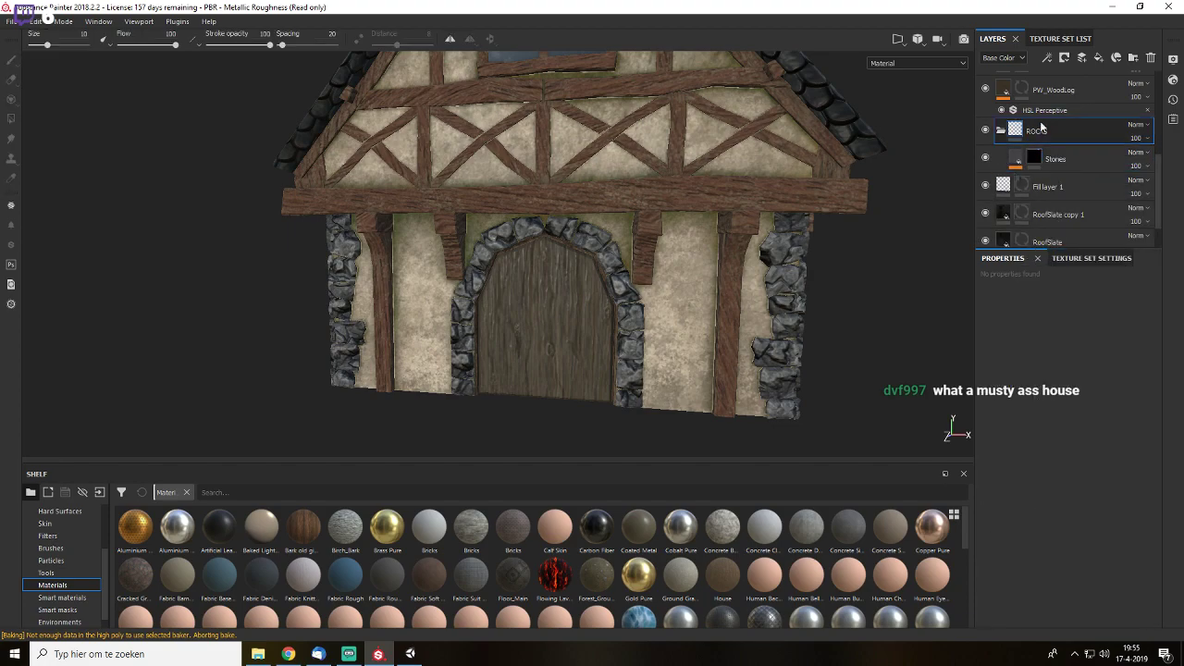
pyautogui.click(1064, 57)
pyautogui.click(1083, 87)
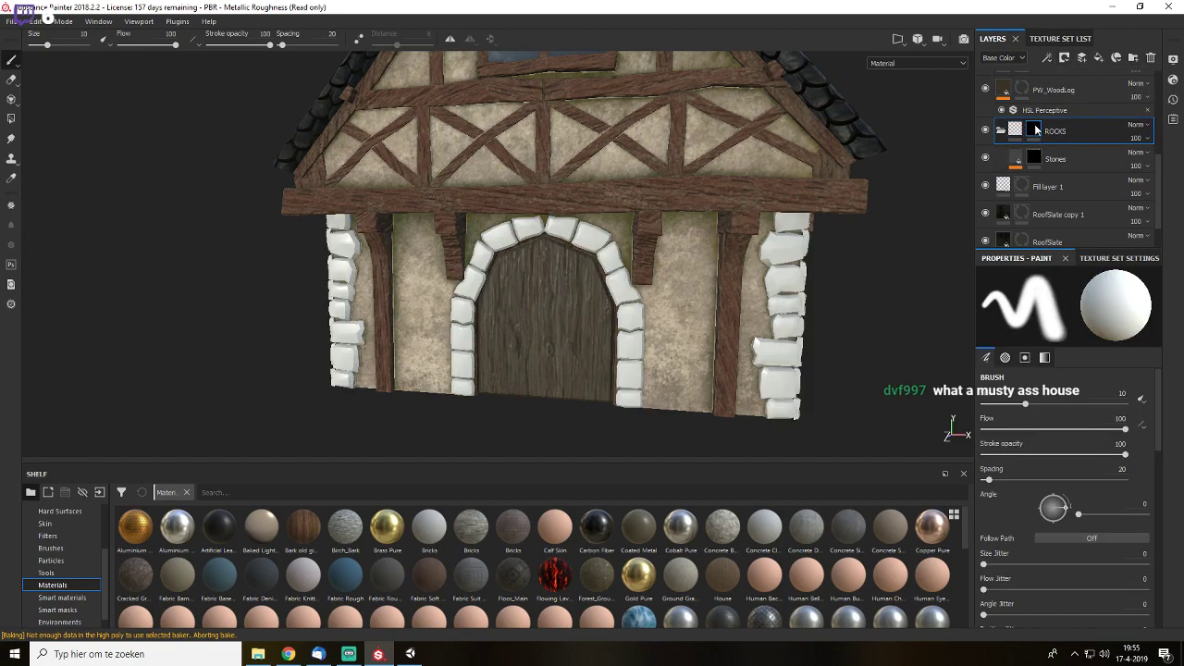
pyautogui.rightClick(1034, 129)
pyautogui.click(1080, 323)
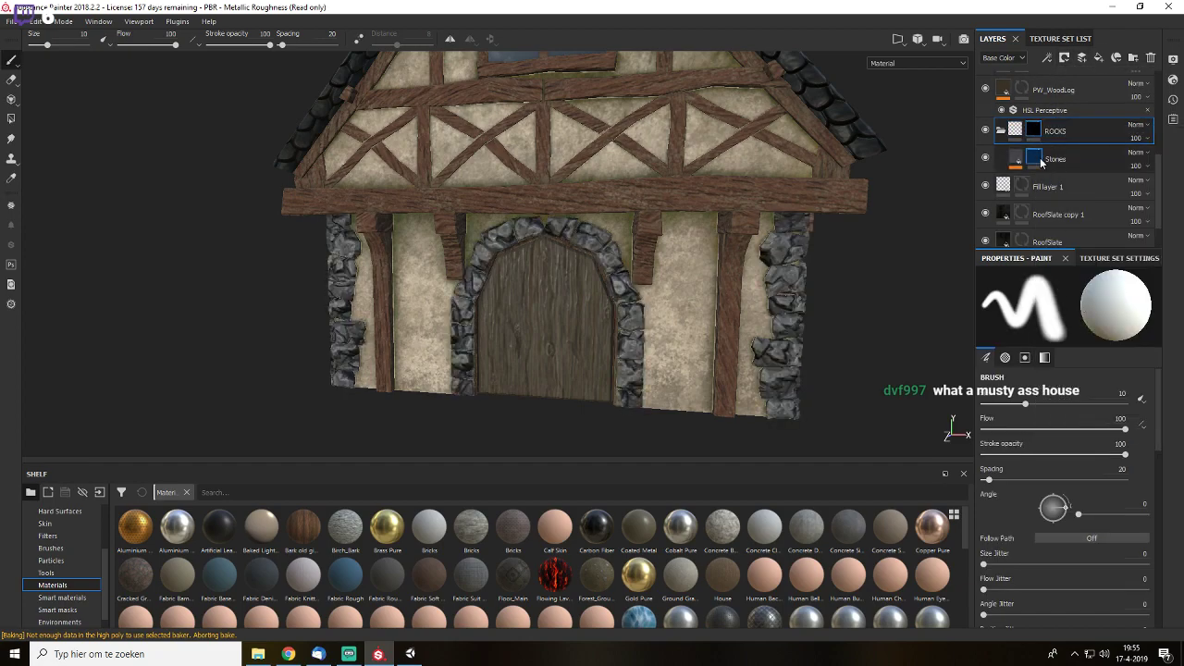
# - Remove the mask from the Stones layer inside the ROCKS folder
pyautogui.click(1024, 161)
pyautogui.rightClick(1035, 160)
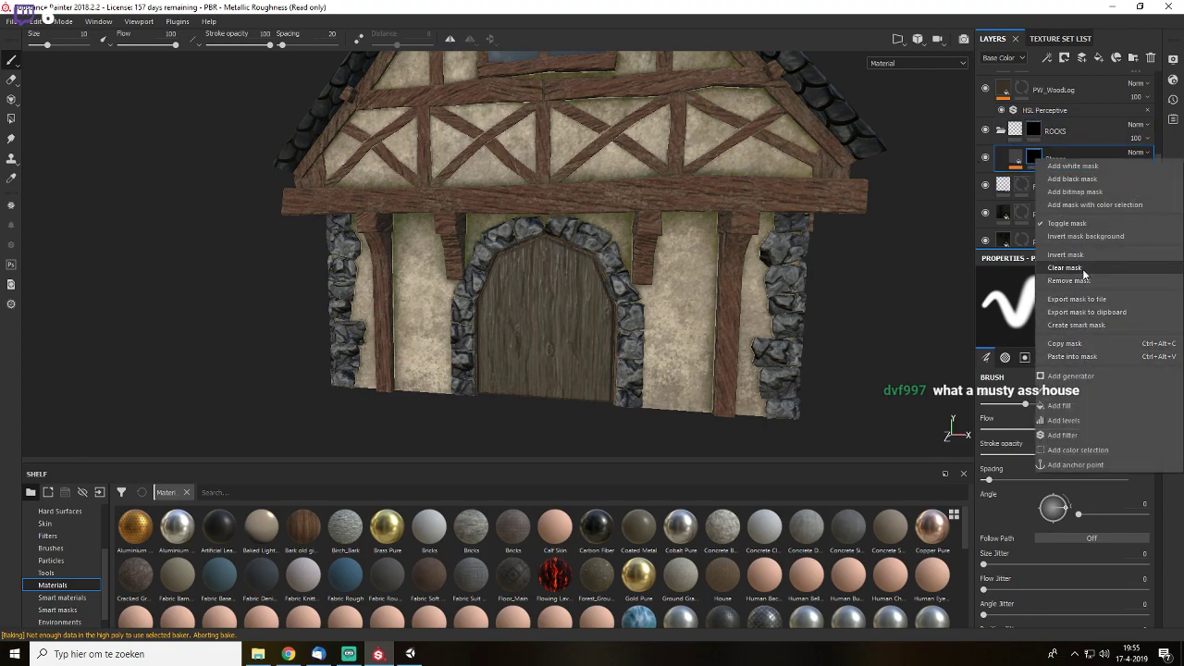
pyautogui.click(1072, 280)
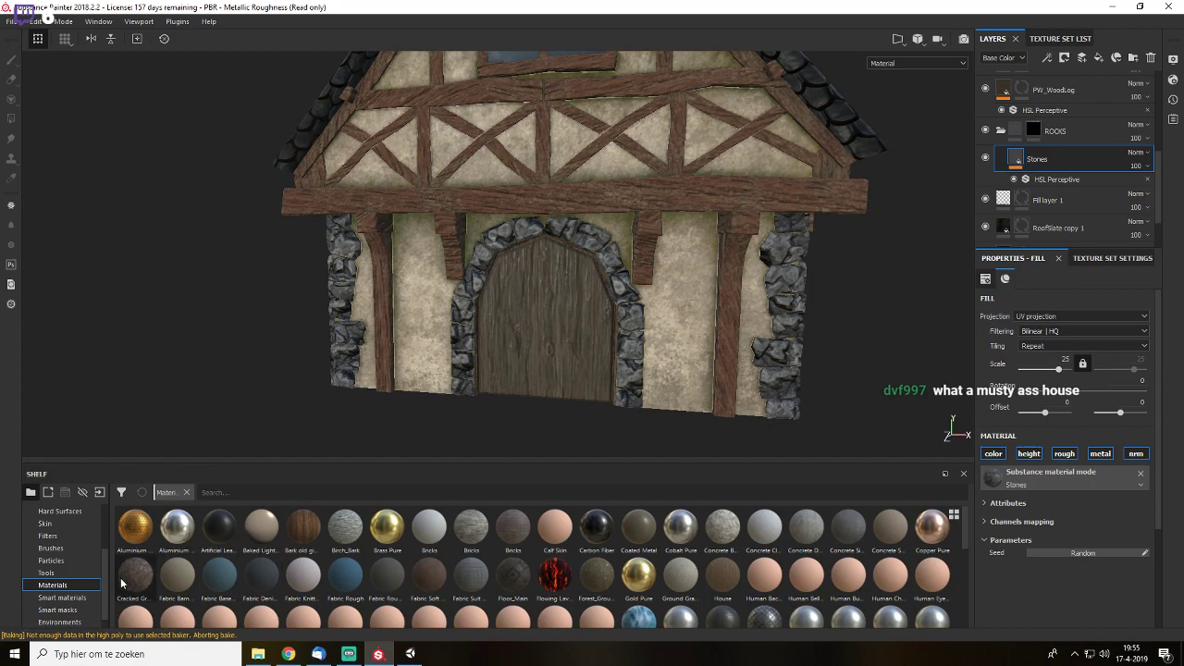
# - Add the Stone Stylized Adaptive material as a layer above Stones in the ROCKS folder
pyautogui.scroll(-10, 737, 580)
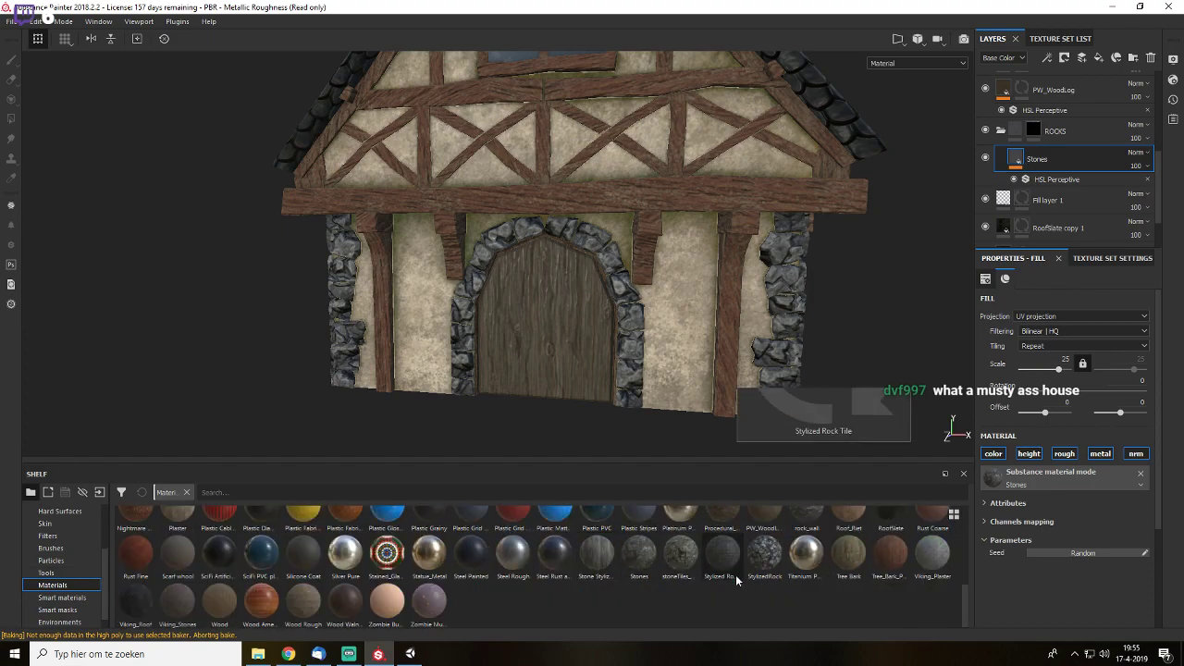
pyautogui.moveTo(612, 563)
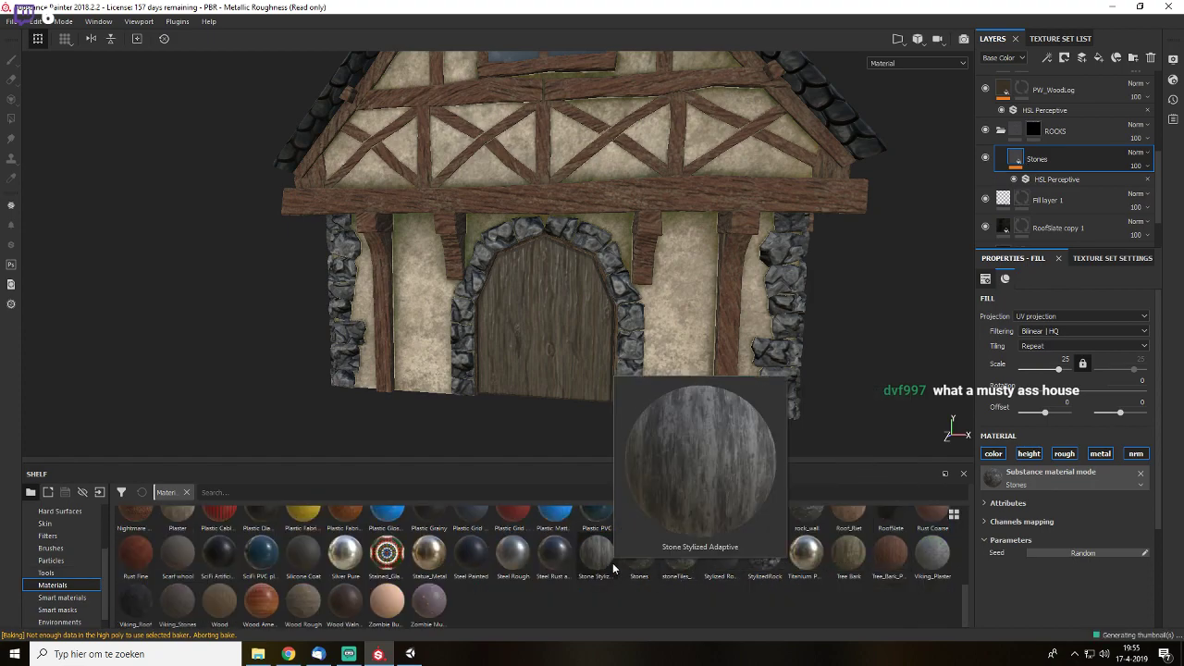
pyautogui.moveTo(612, 564); pyautogui.dragTo(1090, 134)
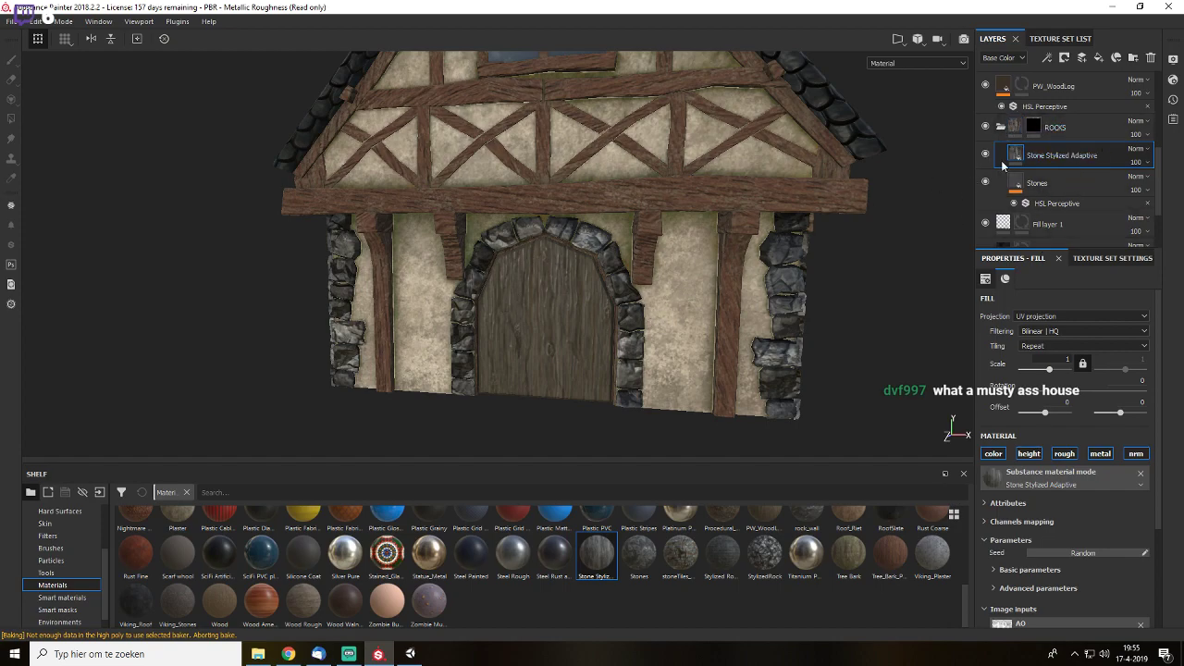
# - Set the Stone Stylized Adaptive layer's scale to 27.65, hiding the Stones layer only while judging the tiling
pyautogui.keyDown('alt'); pyautogui.moveTo(725, 266); pyautogui.dragTo(912, 228); pyautogui.keyUp('alt')
pyautogui.click(986, 182)
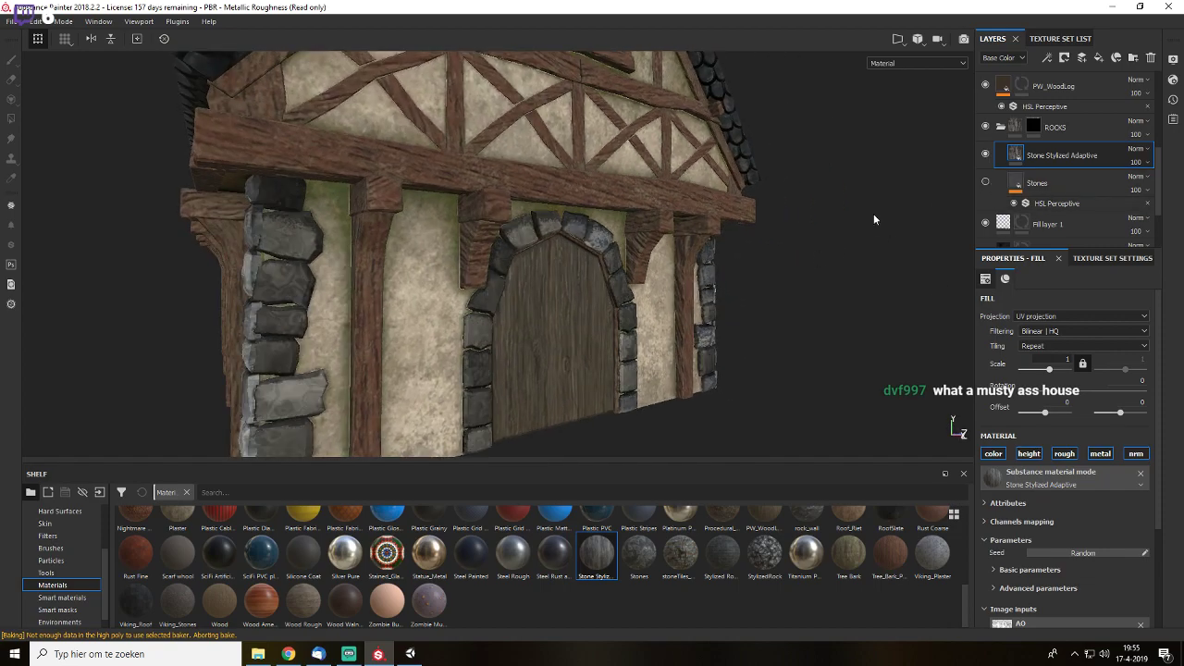
pyautogui.keyDown('alt'); pyautogui.moveTo(560, 296); pyautogui.dragTo(431, 305); pyautogui.keyUp('alt')
pyautogui.keyDown('alt'); pyautogui.moveTo(431, 305); pyautogui.dragTo(637, 260, button='right'); pyautogui.keyUp('alt')
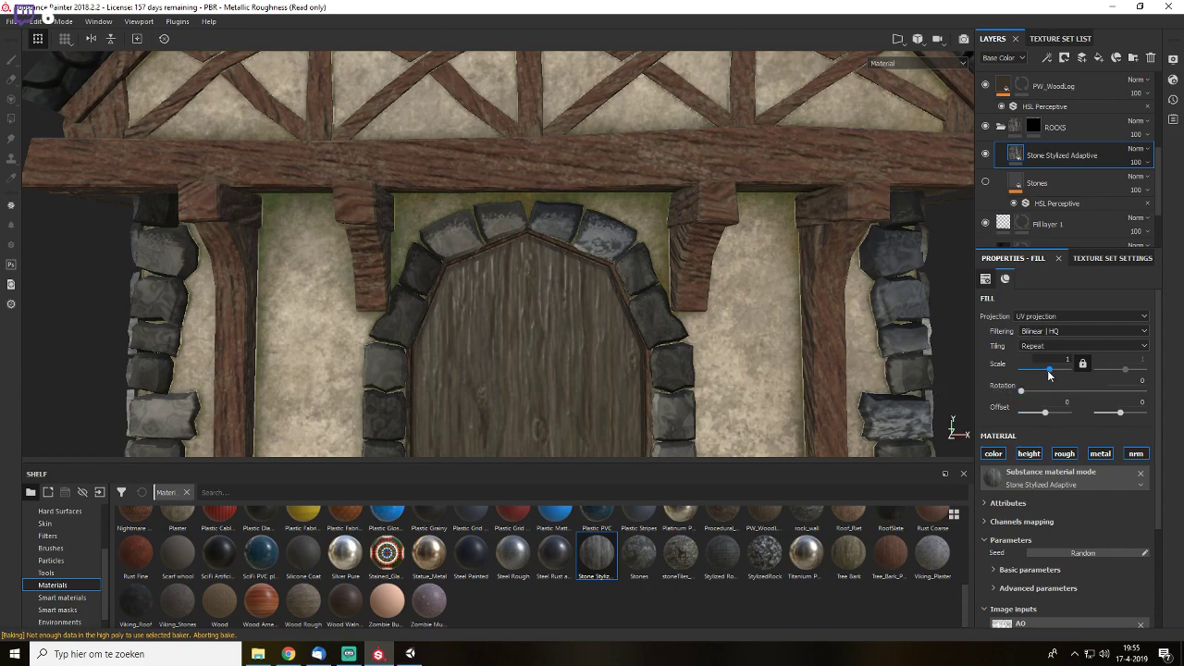
pyautogui.moveTo(1049, 369); pyautogui.dragTo(1059, 371)
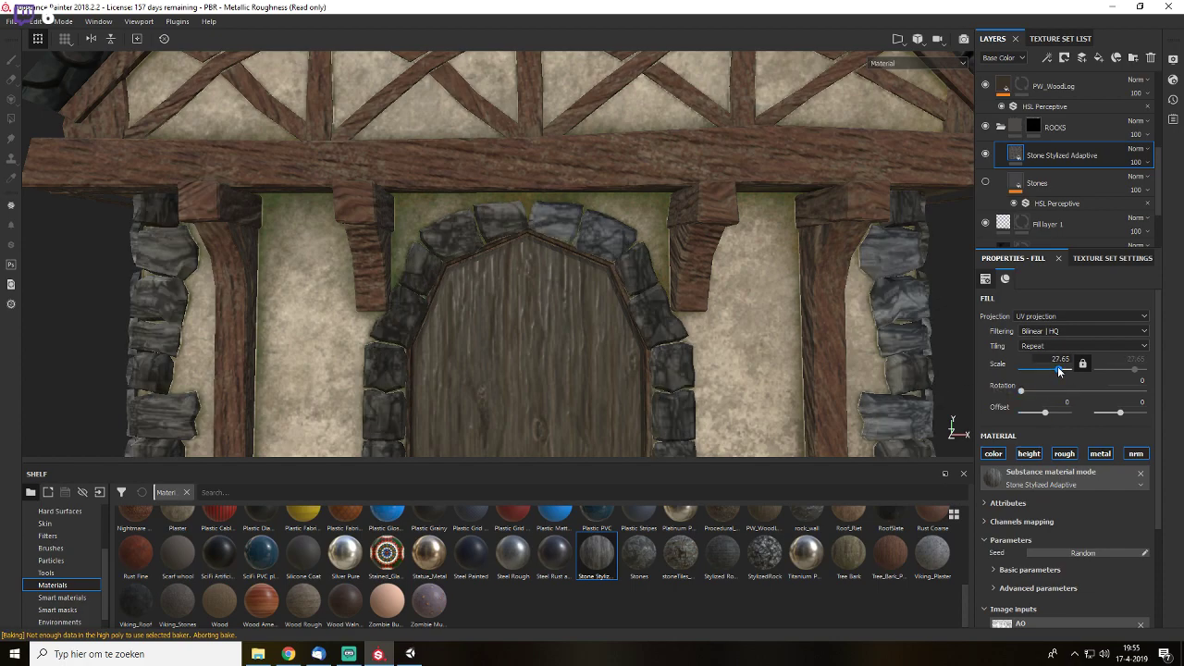
pyautogui.click(985, 181)
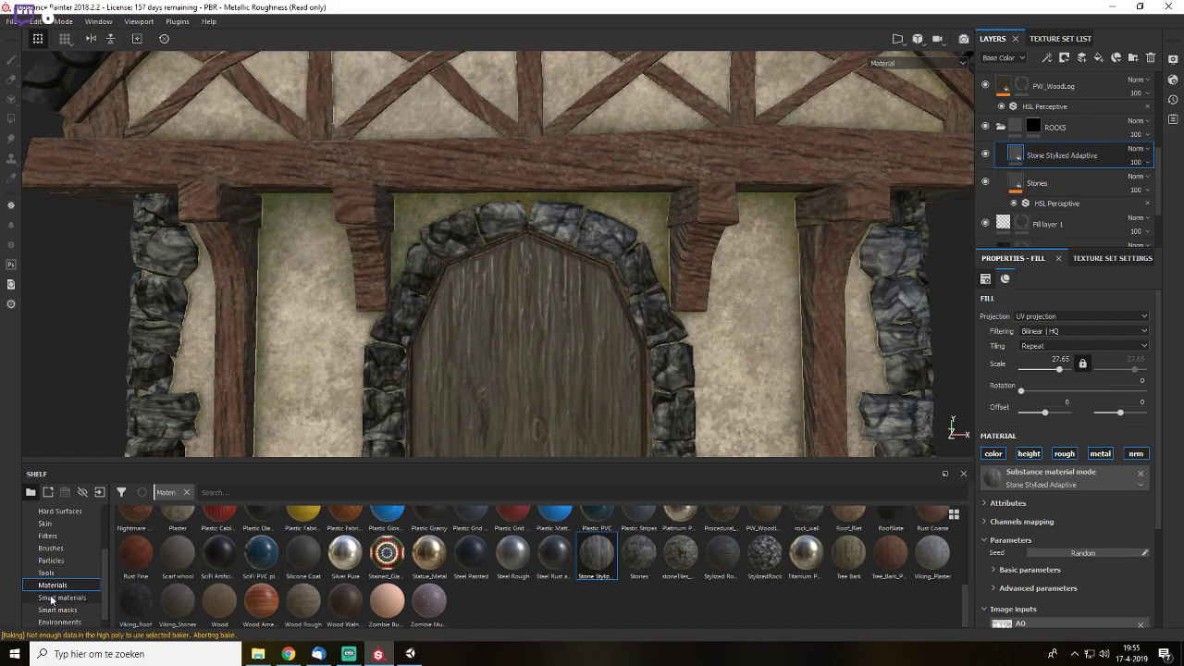
# - Apply the Dirt Dusty smart mask to the Stone Stylized Adaptive layer and compare the layer on and off in base color
pyautogui.click(74, 610)
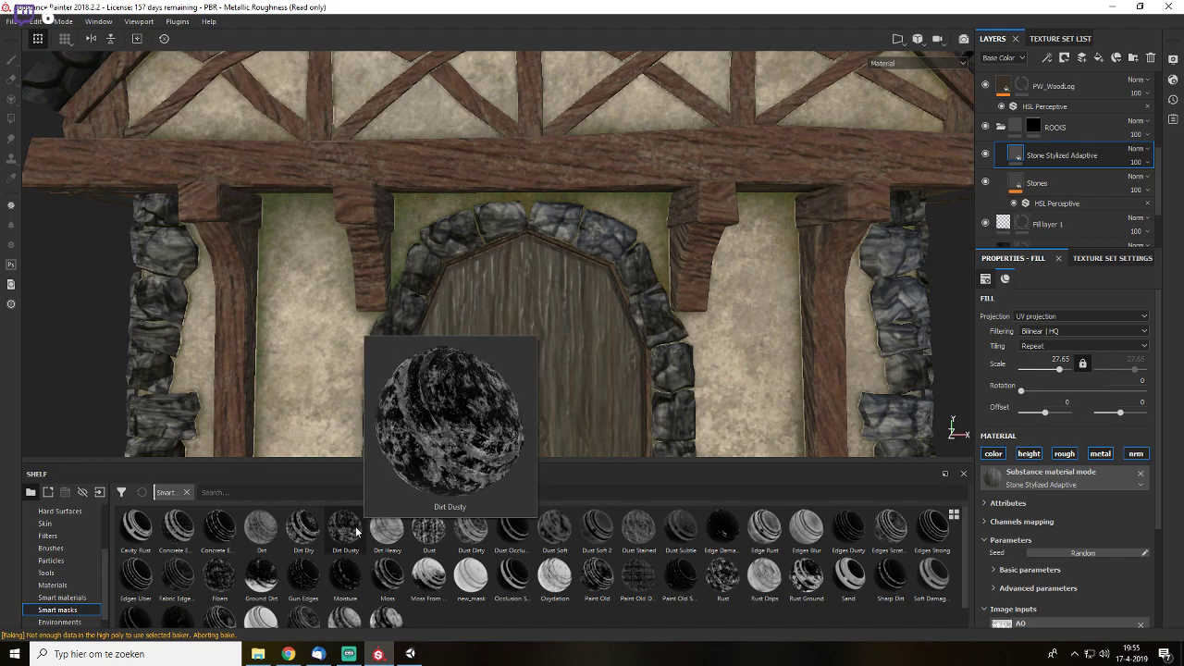
pyautogui.moveTo(345, 527)
pyautogui.mouseDown()
pyautogui.moveTo(501, 459)
pyautogui.moveTo(1065, 151)
pyautogui.mouseUp()
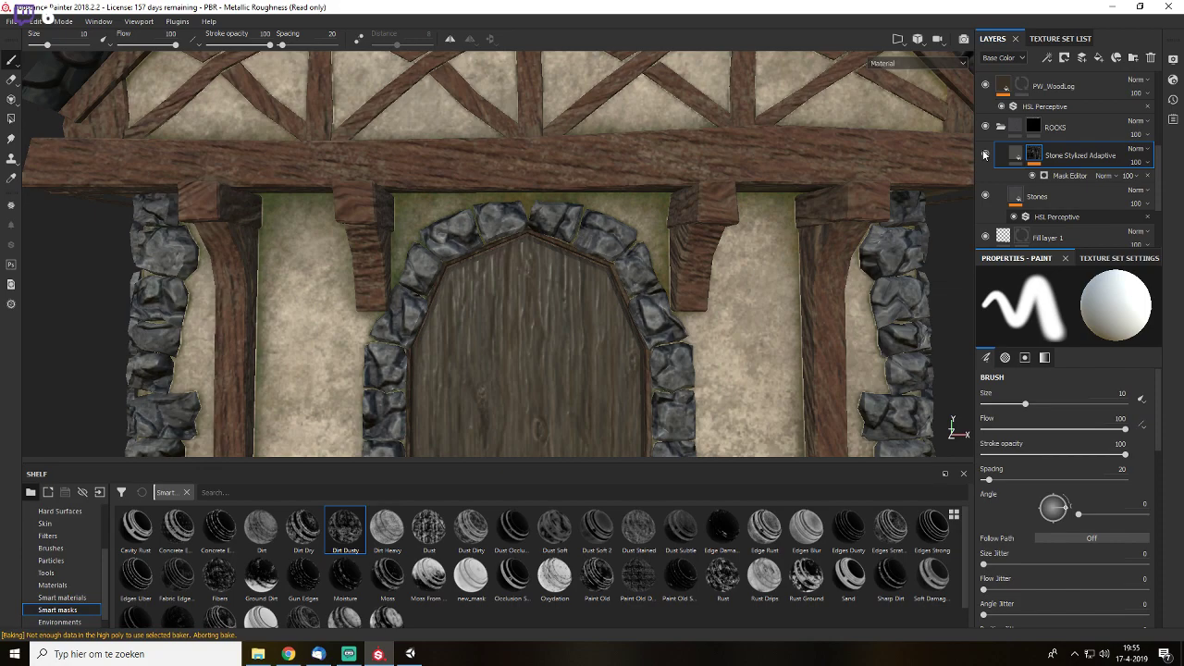
pyautogui.press('c')
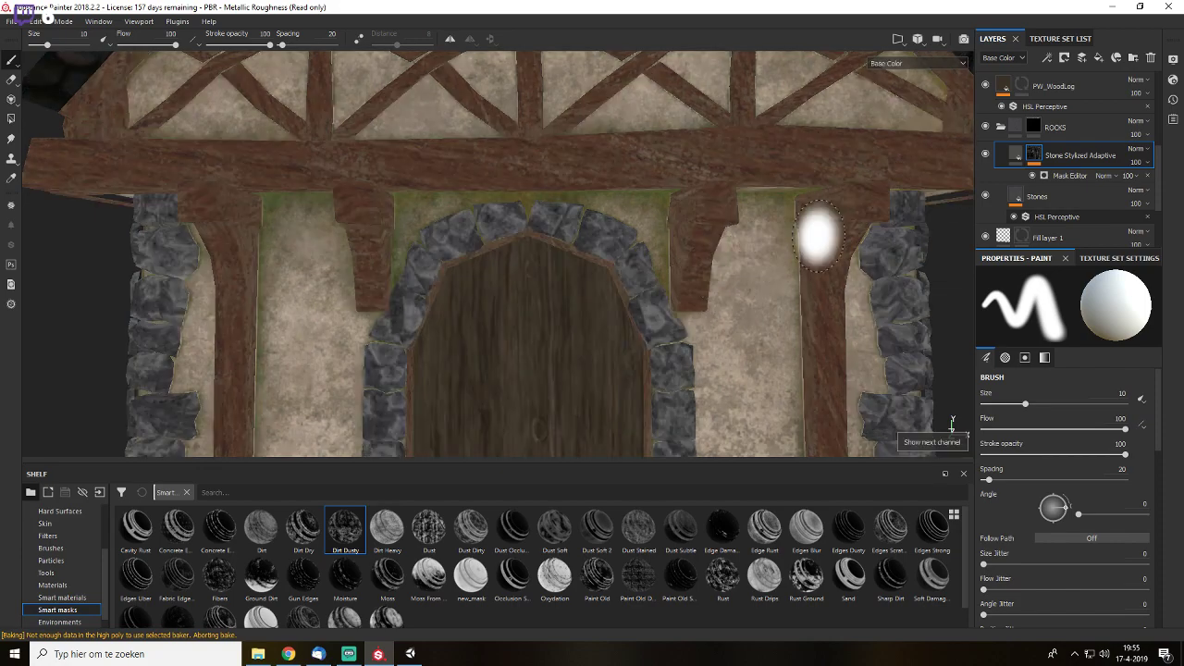
pyautogui.click(986, 156)
pyautogui.click(986, 156)
# - Set the Stone Stylized Adaptive layer's blend mode to Multiply and its Mask Editor global balance to 0.6
pyautogui.click(1134, 148)
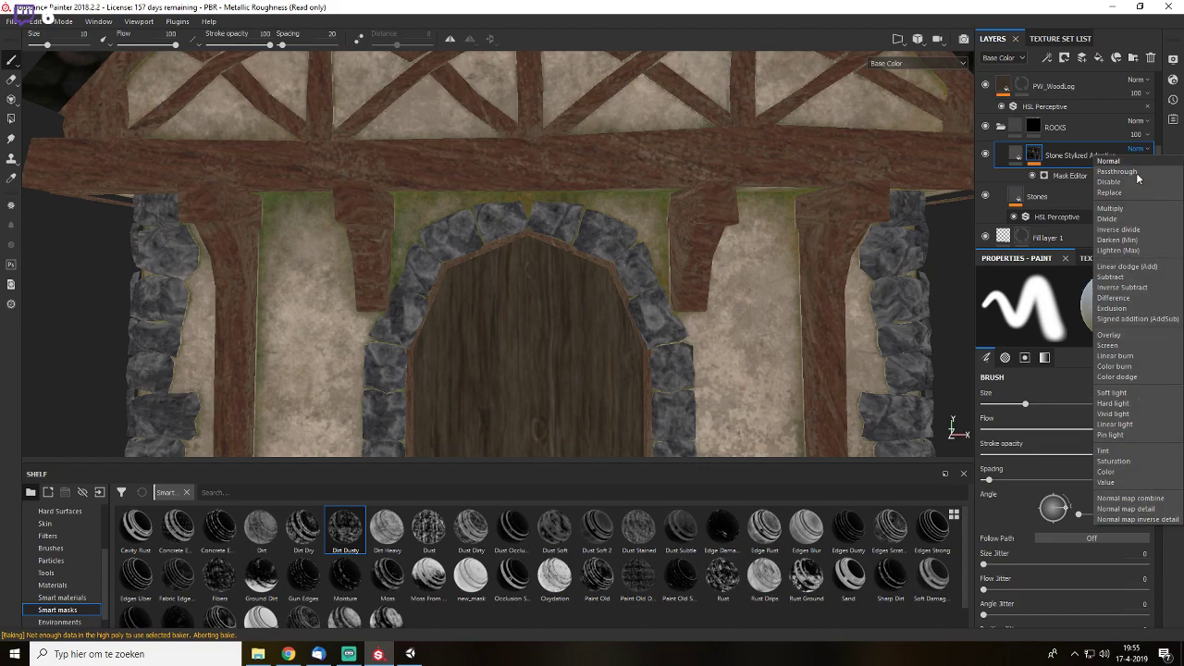
pyautogui.click(1114, 177)
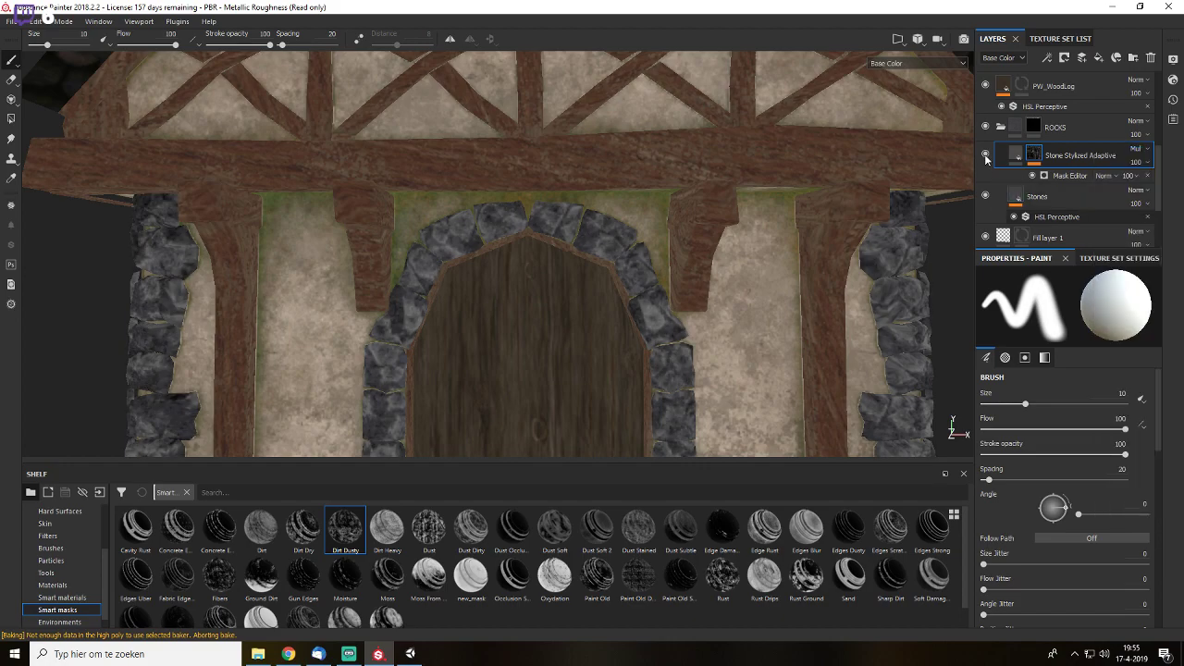
pyautogui.click(1068, 196)
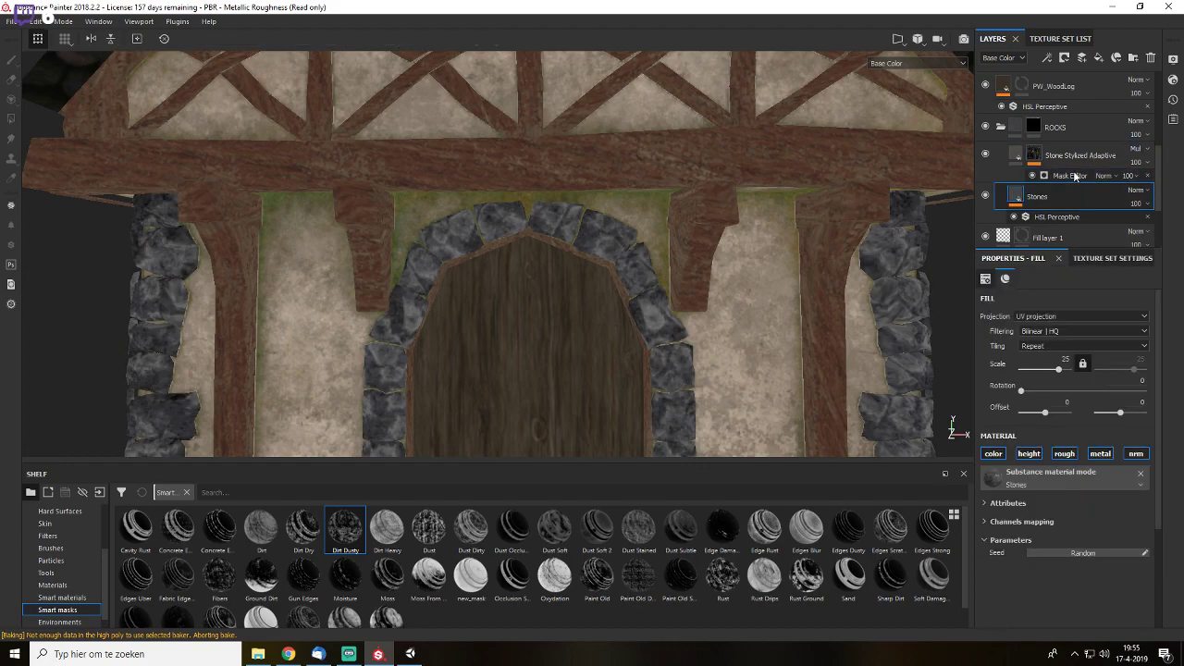
pyautogui.click(1071, 175)
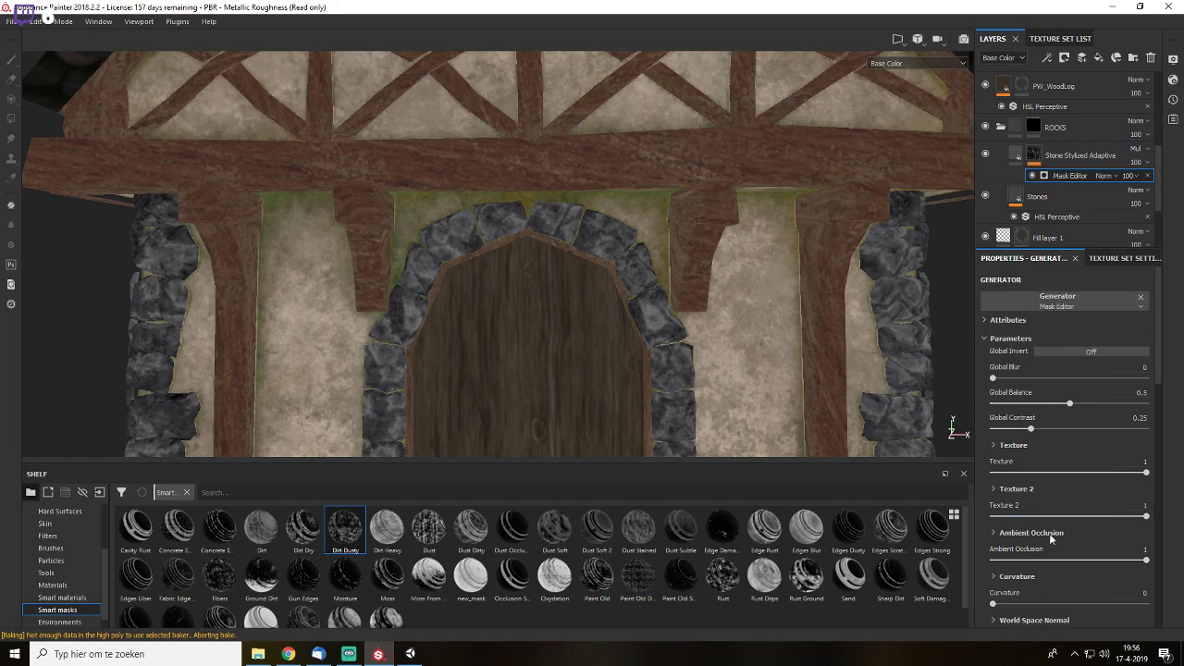
pyautogui.moveTo(1069, 407); pyautogui.dragTo(1078, 407)
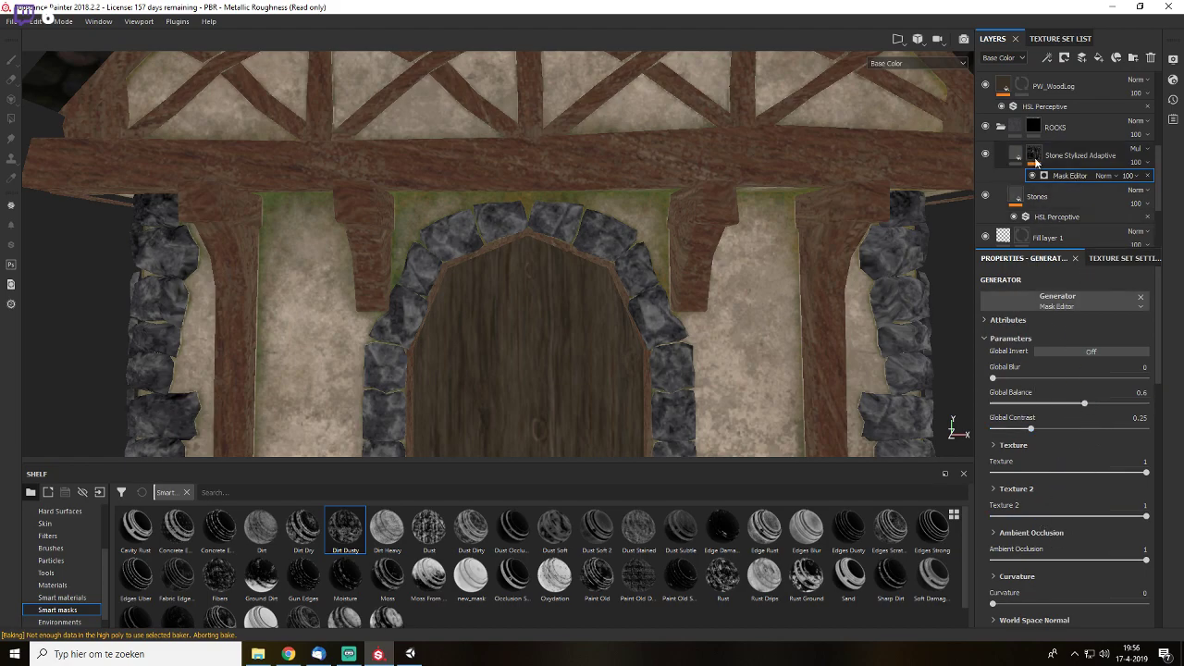
# - Display the Stone Stylized Adaptive mask on the house and set its Mask Editor global balance to 0.79 and curvature to 0.45
pyautogui.moveTo(1031, 159)
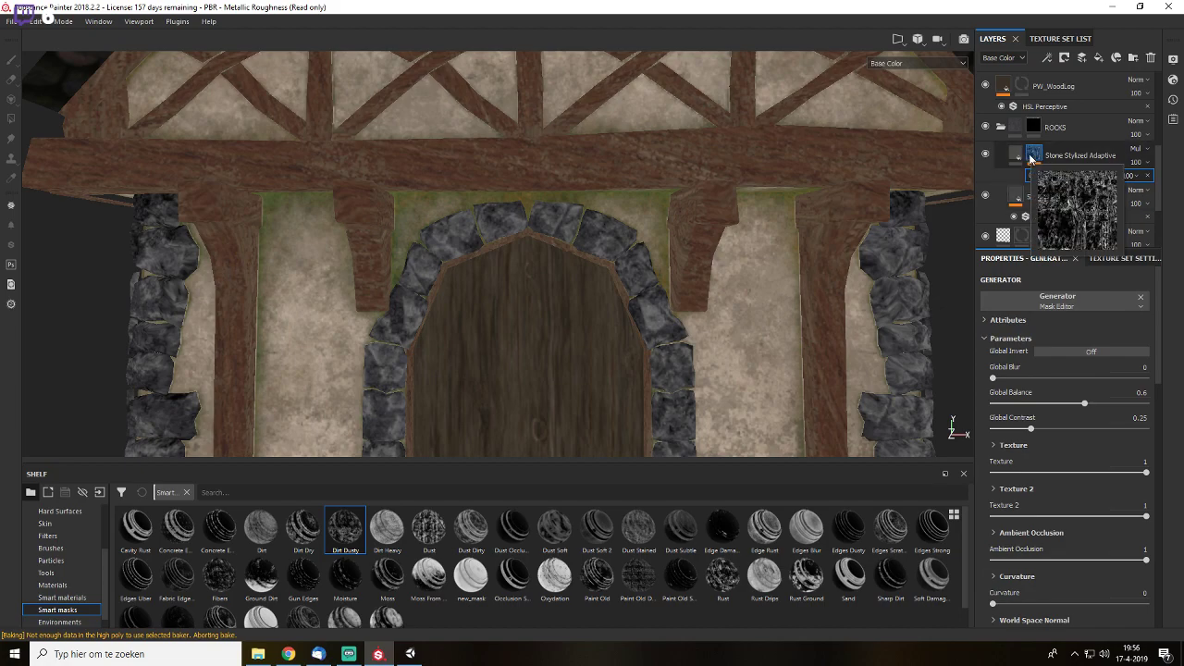
pyautogui.keyDown('alt'); pyautogui.click(1033, 156); pyautogui.keyUp('alt')
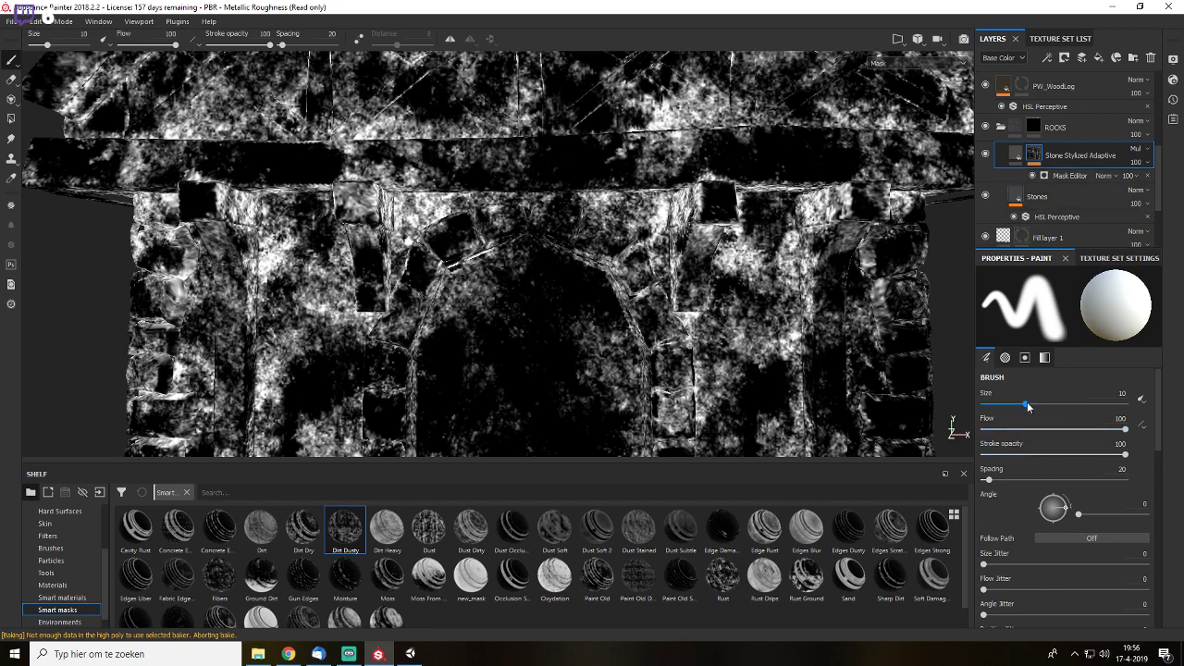
pyautogui.click(1074, 175)
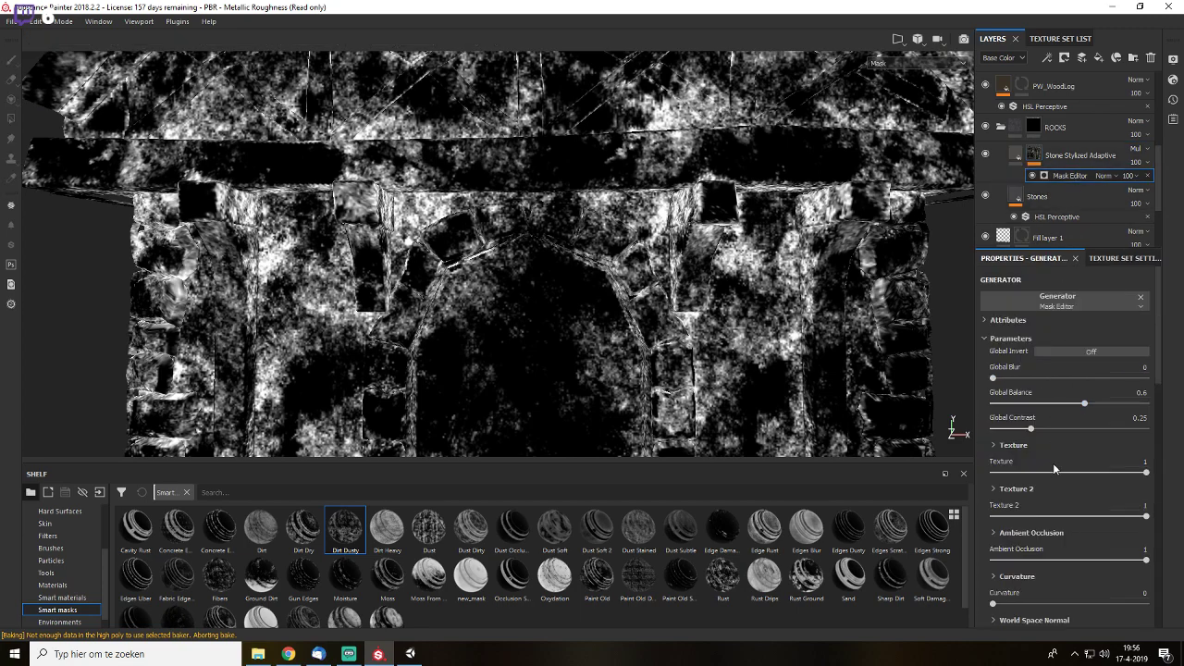
pyautogui.moveTo(1084, 404); pyautogui.dragTo(1114, 404)
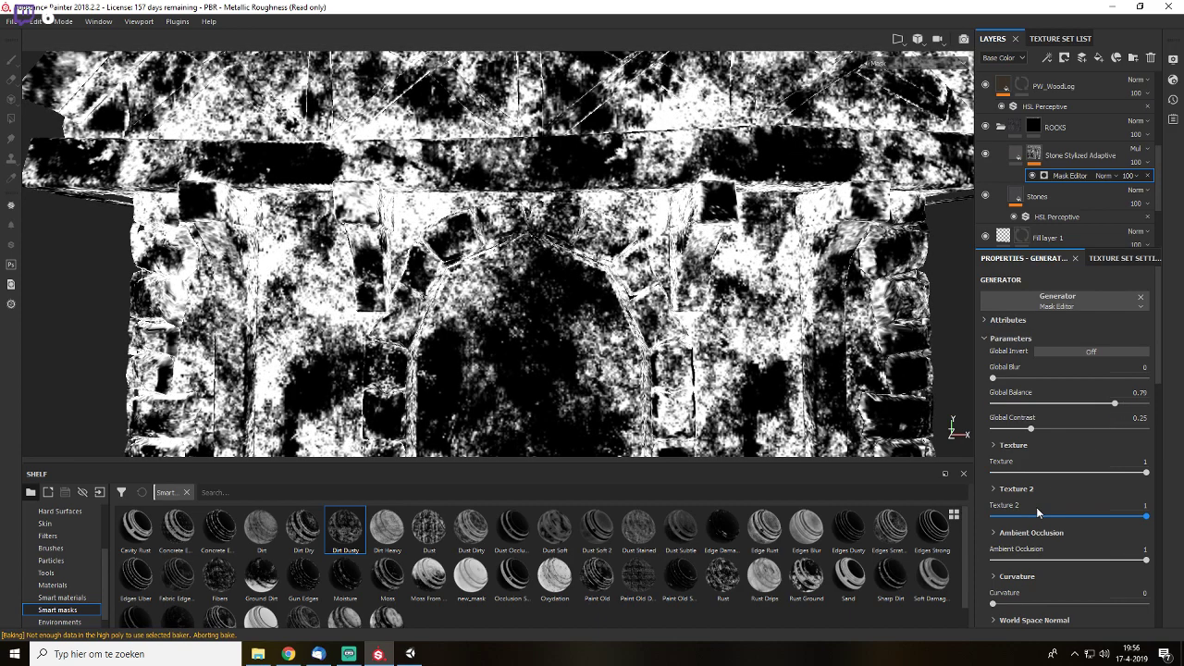
pyautogui.scroll(-2, 1126, 510)
pyautogui.moveTo(1008, 534); pyautogui.dragTo(1068, 532)
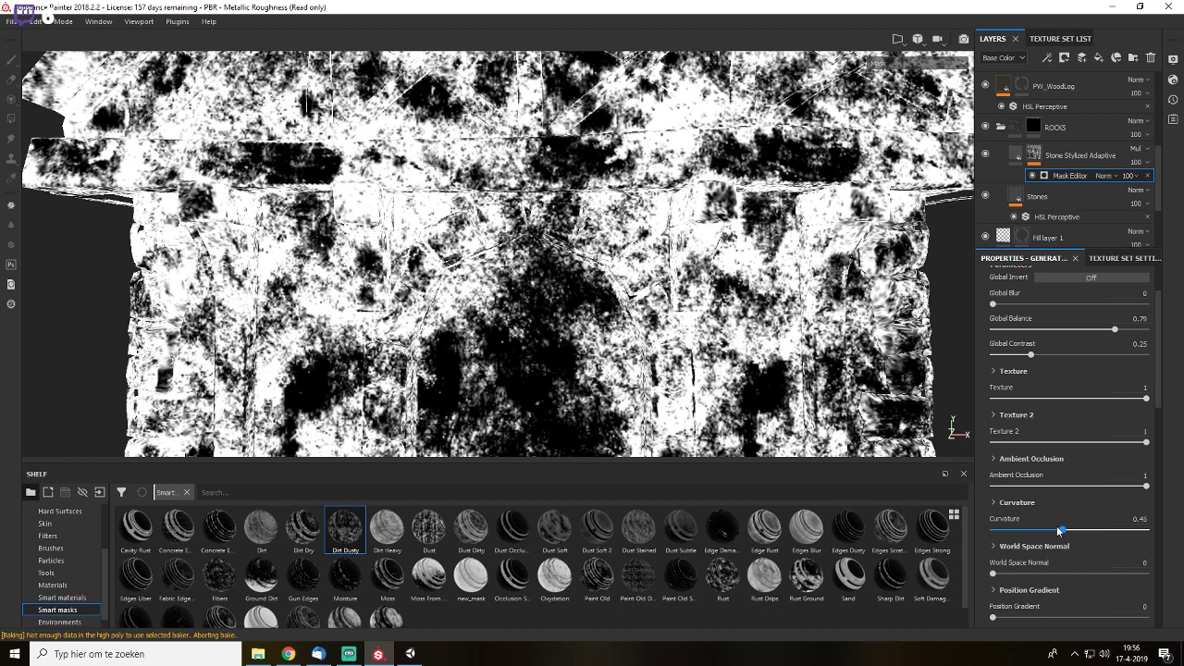
# - Show the full material, set the Stone Stylized Adaptive layer's opacity to 32 and check the stonework across the house
pyautogui.click(1011, 130)
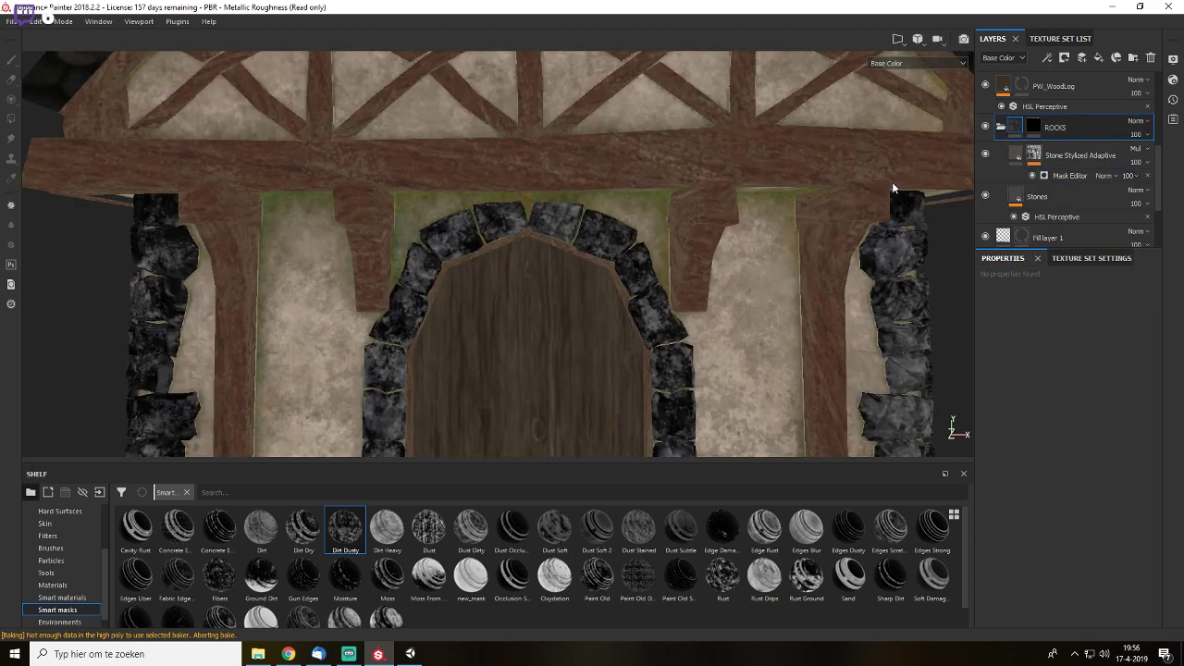
pyautogui.press('m')
pyautogui.keyDown('alt'); pyautogui.moveTo(784, 278); pyautogui.dragTo(741, 304, button='right'); pyautogui.keyUp('alt')
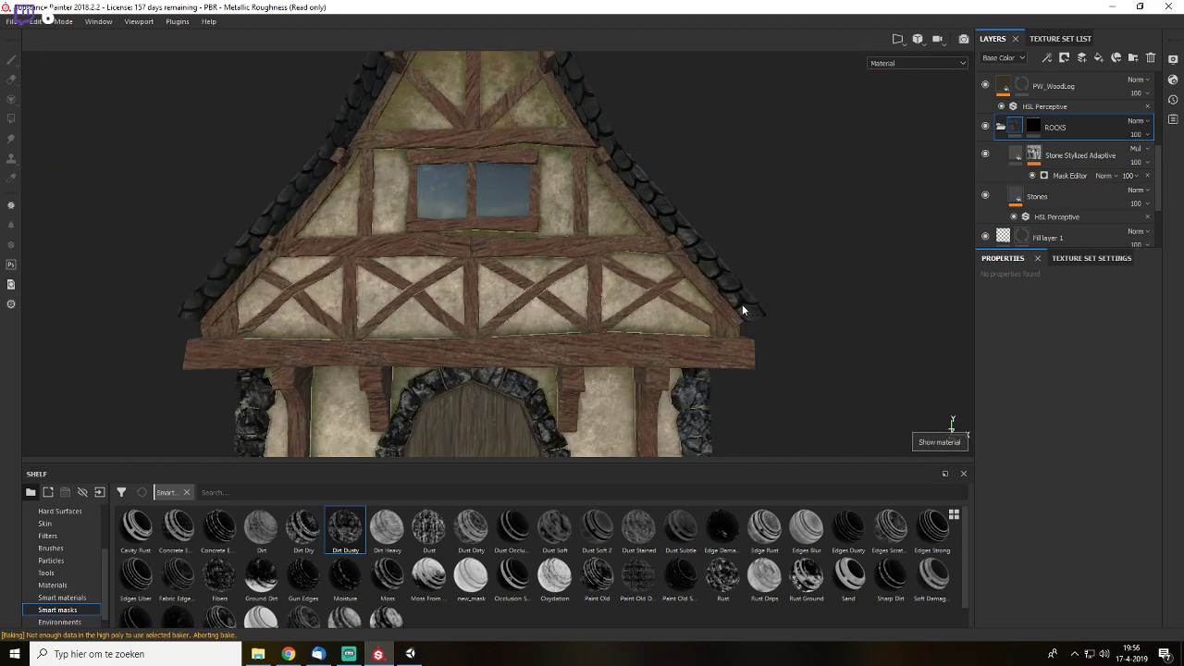
pyautogui.keyDown('alt'); pyautogui.moveTo(742, 304); pyautogui.dragTo(801, 145, button='middle'); pyautogui.keyUp('alt')
pyautogui.click(1143, 162)
pyautogui.moveTo(1178, 185); pyautogui.dragTo(1154, 186)
pyautogui.moveTo(1142, 187); pyautogui.dragTo(1143, 187)
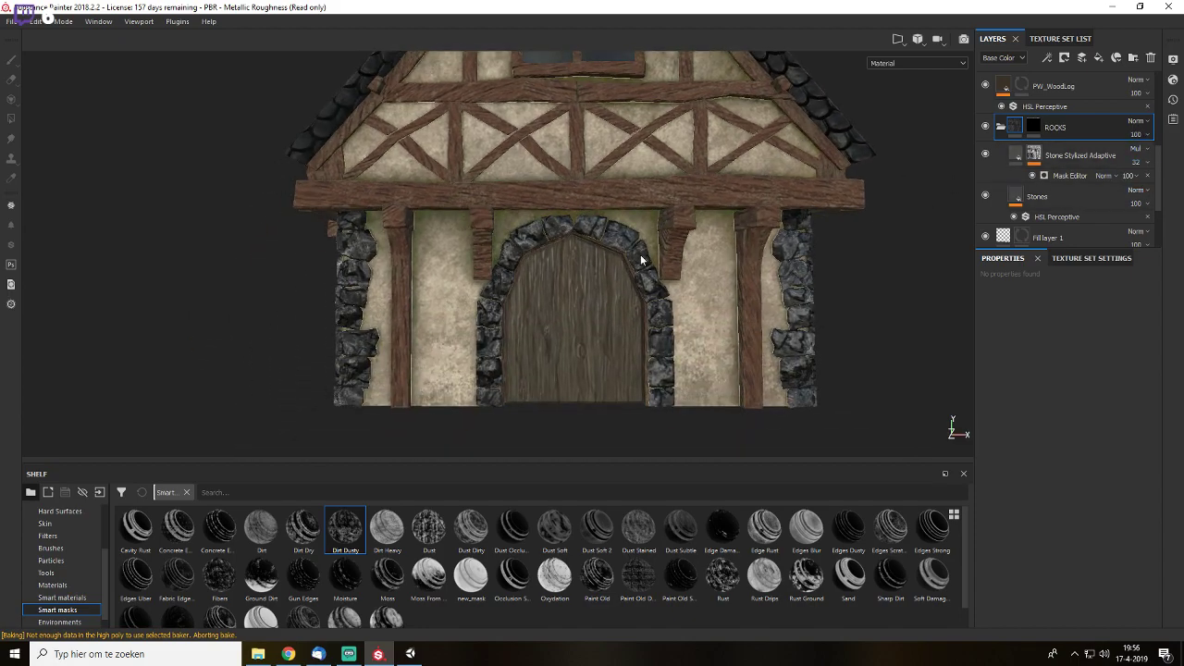
pyautogui.press('f')
pyautogui.keyDown('alt'); pyautogui.moveTo(755, 287); pyautogui.dragTo(679, 283); pyautogui.keyUp('alt')
pyautogui.keyDown('alt'); pyautogui.moveTo(561, 268); pyautogui.dragTo(818, 244, button='middle'); pyautogui.keyUp('alt')
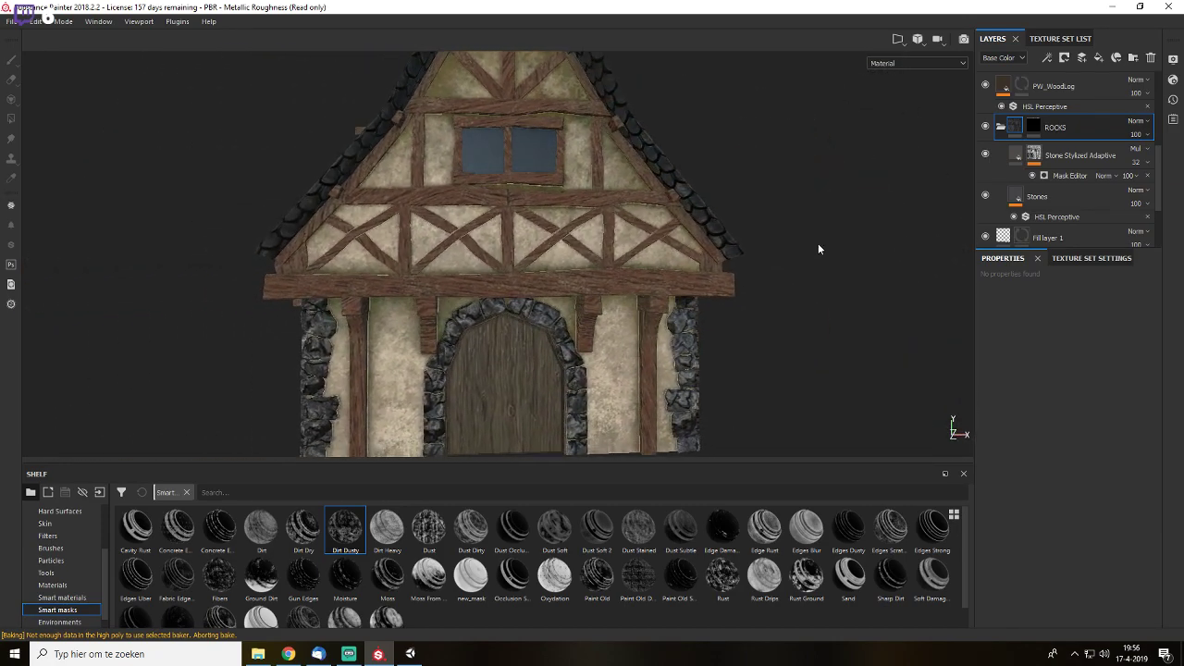
pyautogui.press('f')
pyautogui.keyDown('alt'); pyautogui.moveTo(563, 331); pyautogui.dragTo(728, 348); pyautogui.keyUp('alt')
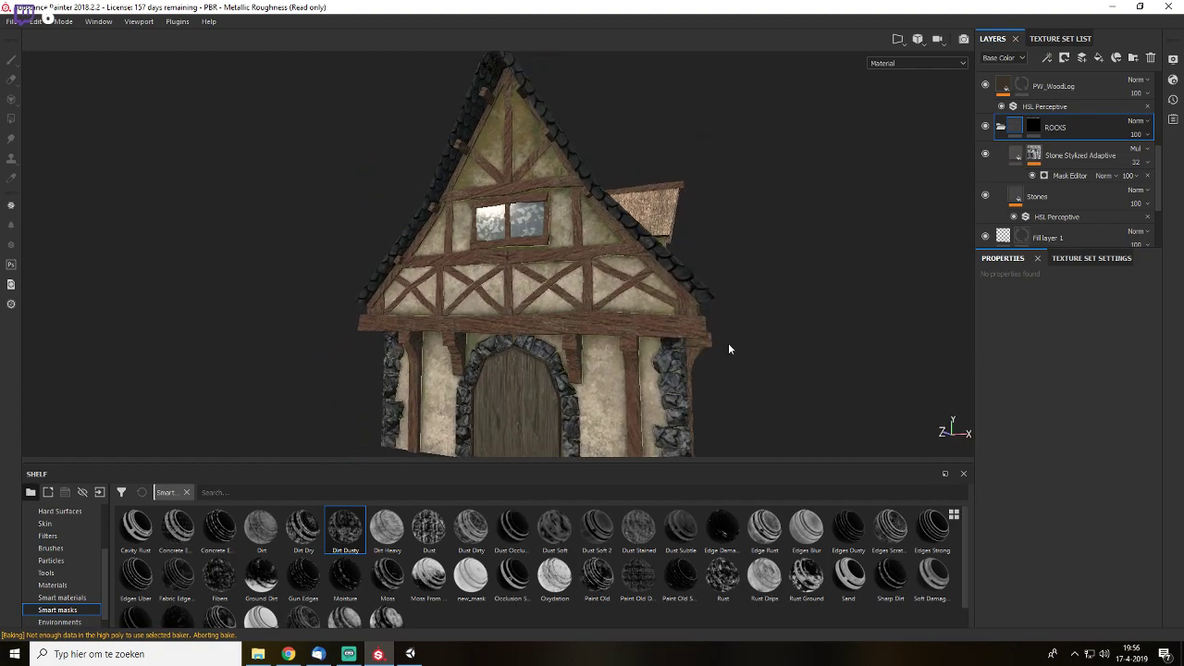
# - Collapse the ROCKS folder, create a new folder above RoofSlate copy 1 and name it ROOF
pyautogui.click(1000, 128)
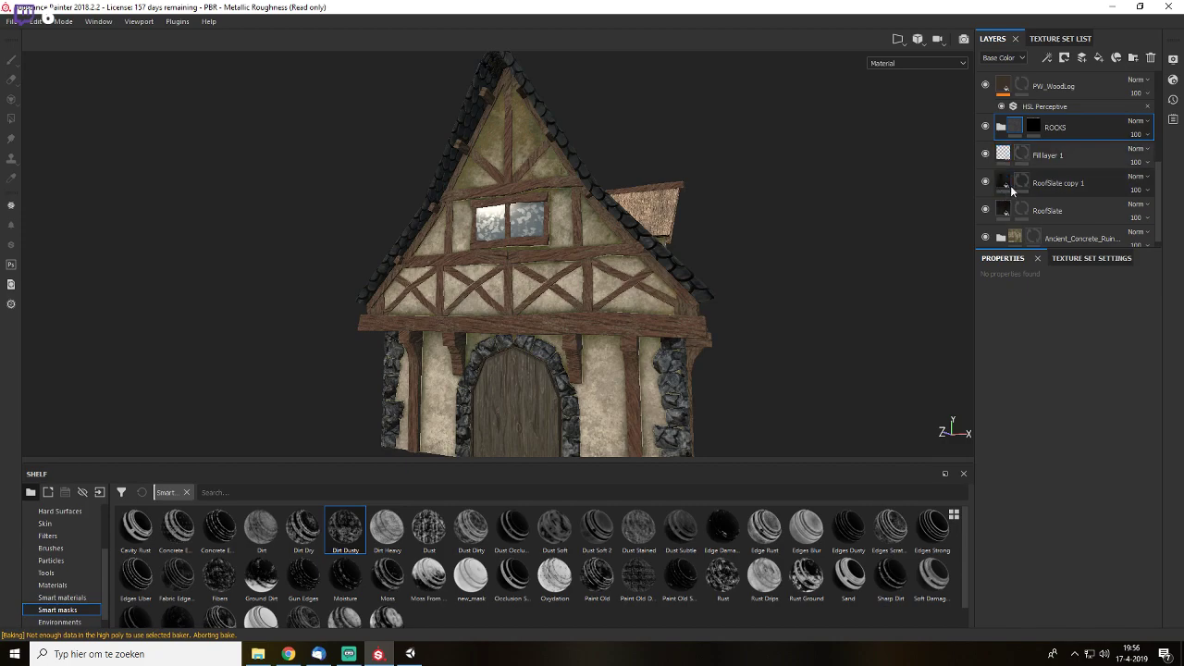
pyautogui.click(1010, 183)
pyautogui.keyDown('shift'); pyautogui.click(1010, 211); pyautogui.keyUp('shift')
pyautogui.click(1132, 59)
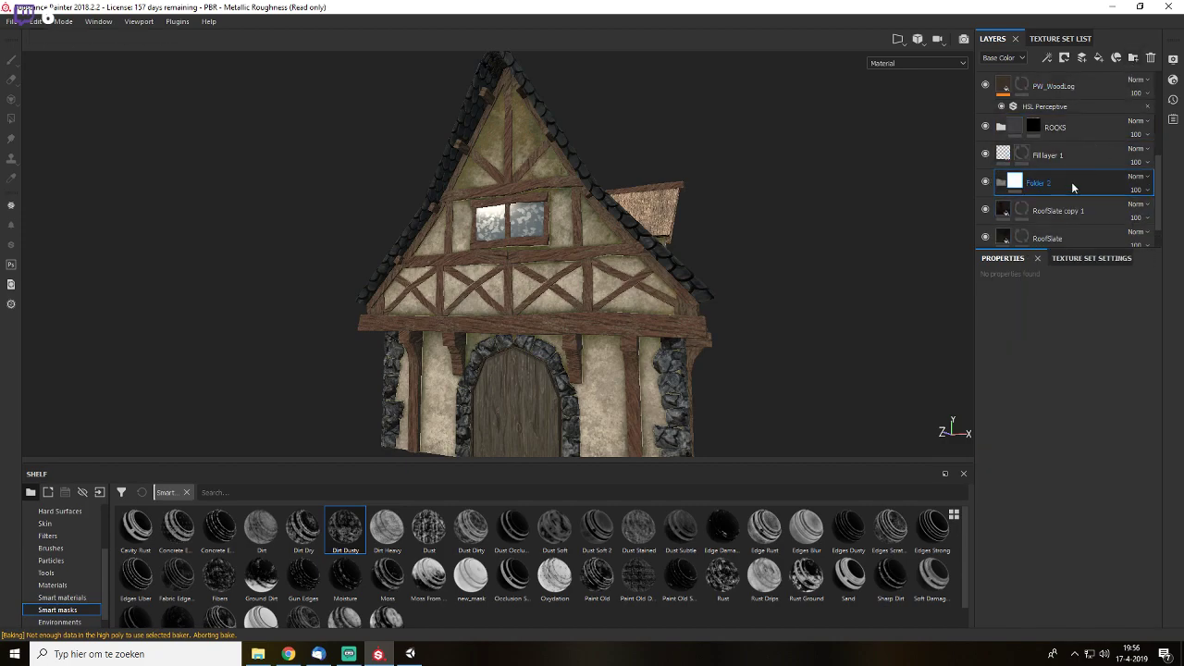
pyautogui.doubleClick(1037, 183)
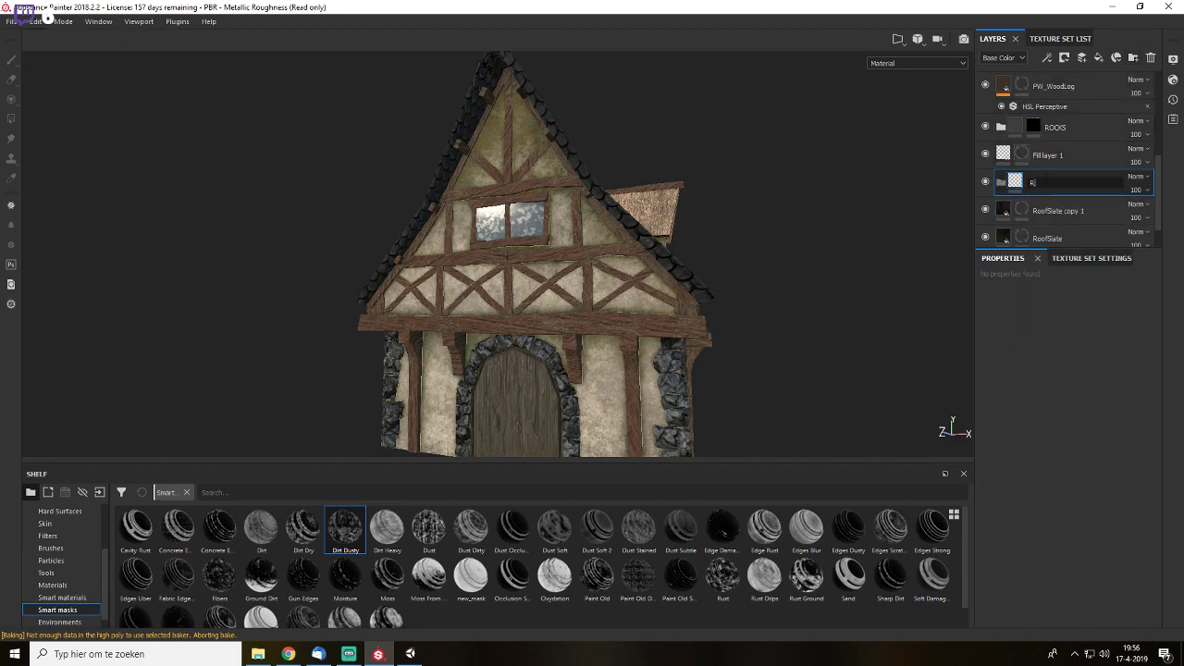
pyautogui.write('ROOF')
pyautogui.press('Return')
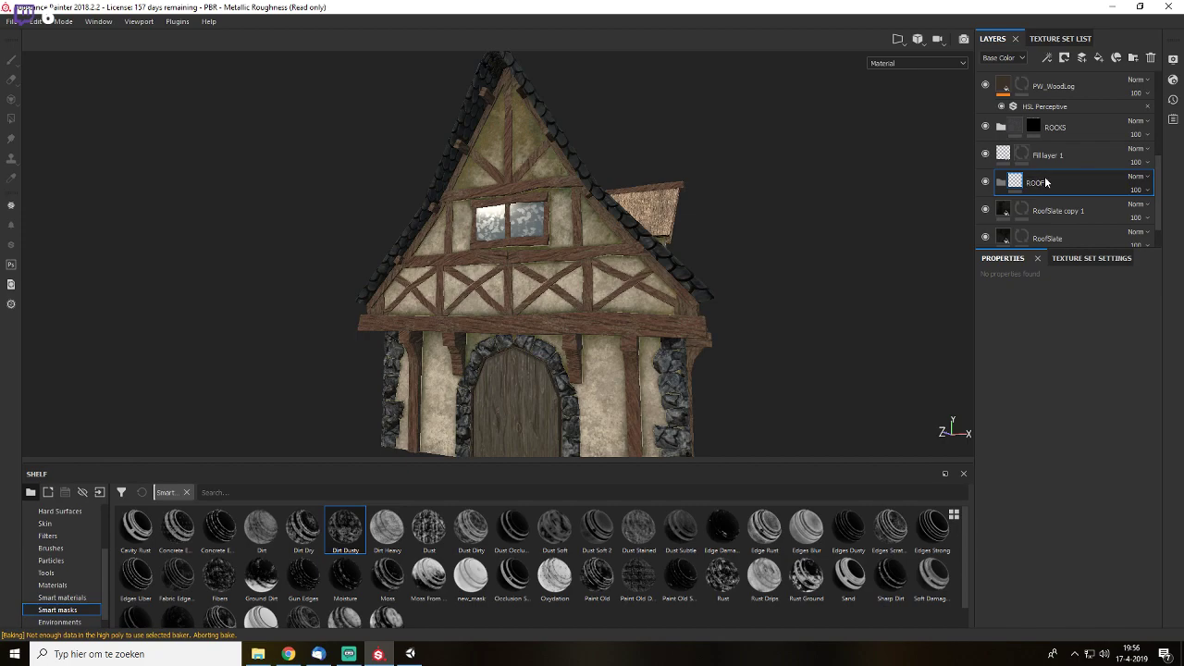
# - Move the RoofSlate copy 1 and RoofSlate layers into the ROOF folder
pyautogui.click(1002, 210)
pyautogui.keyDown('ctrl'); pyautogui.click(1006, 238); pyautogui.keyUp('ctrl')
pyautogui.moveTo(1006, 238); pyautogui.dragTo(1038, 184)
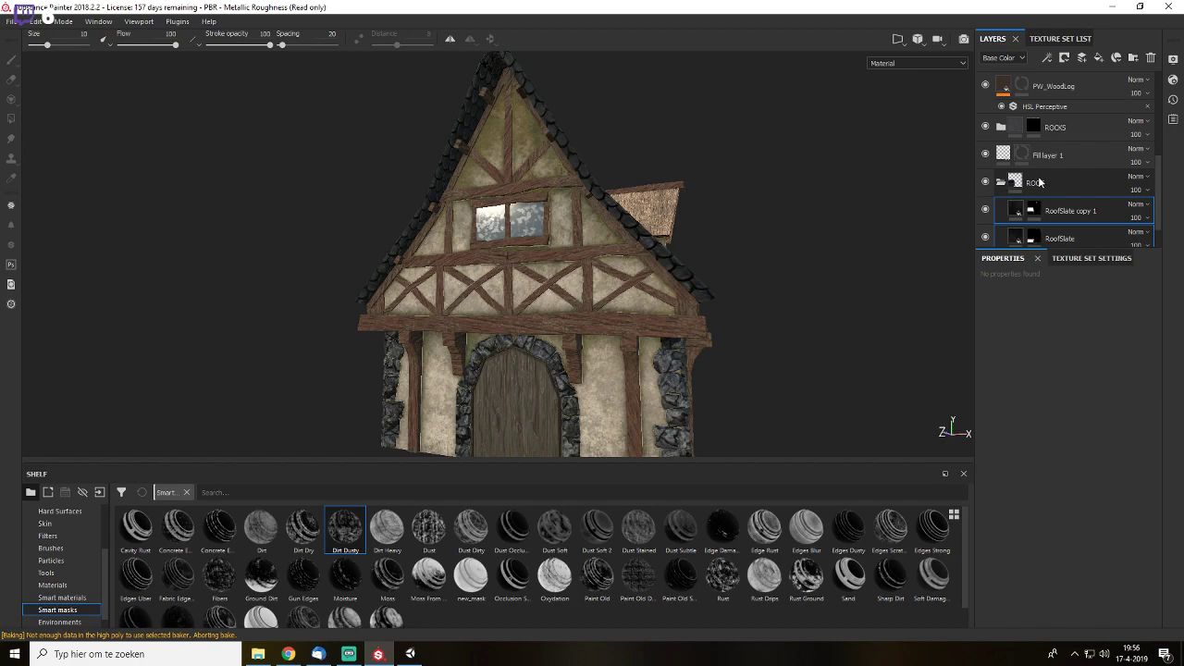
# - Move Fill layer 1 into the ROOF folder above both RoofSlate layers and collapse the folder
pyautogui.click(1011, 154)
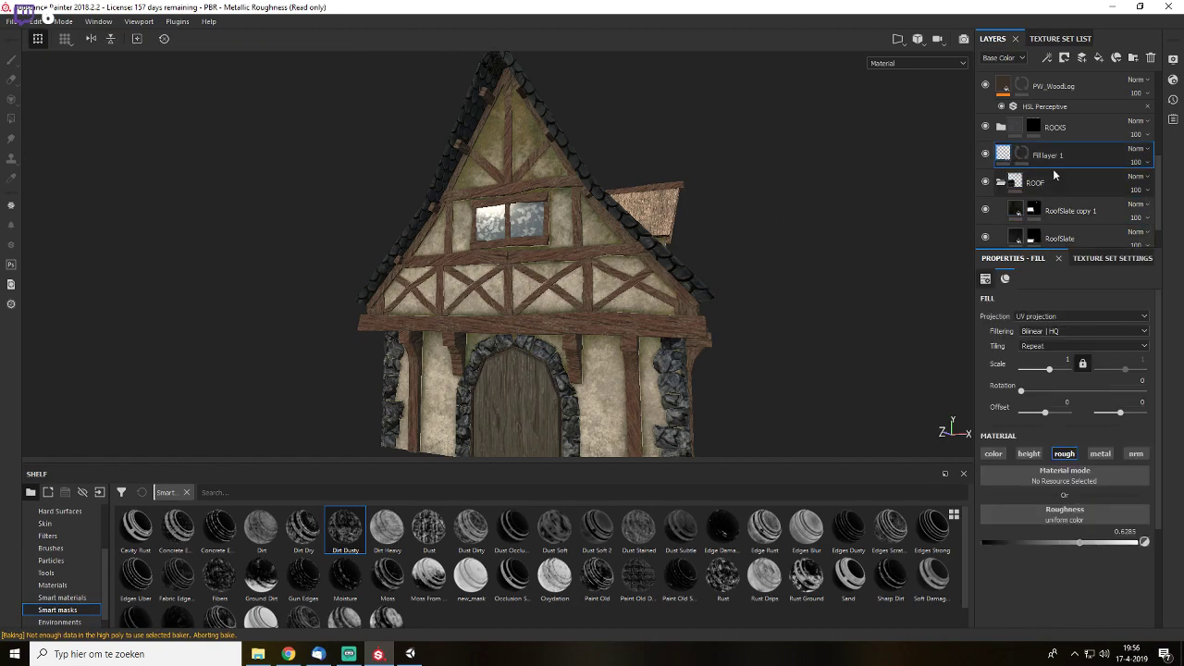
pyautogui.moveTo(1003, 156); pyautogui.dragTo(1025, 182)
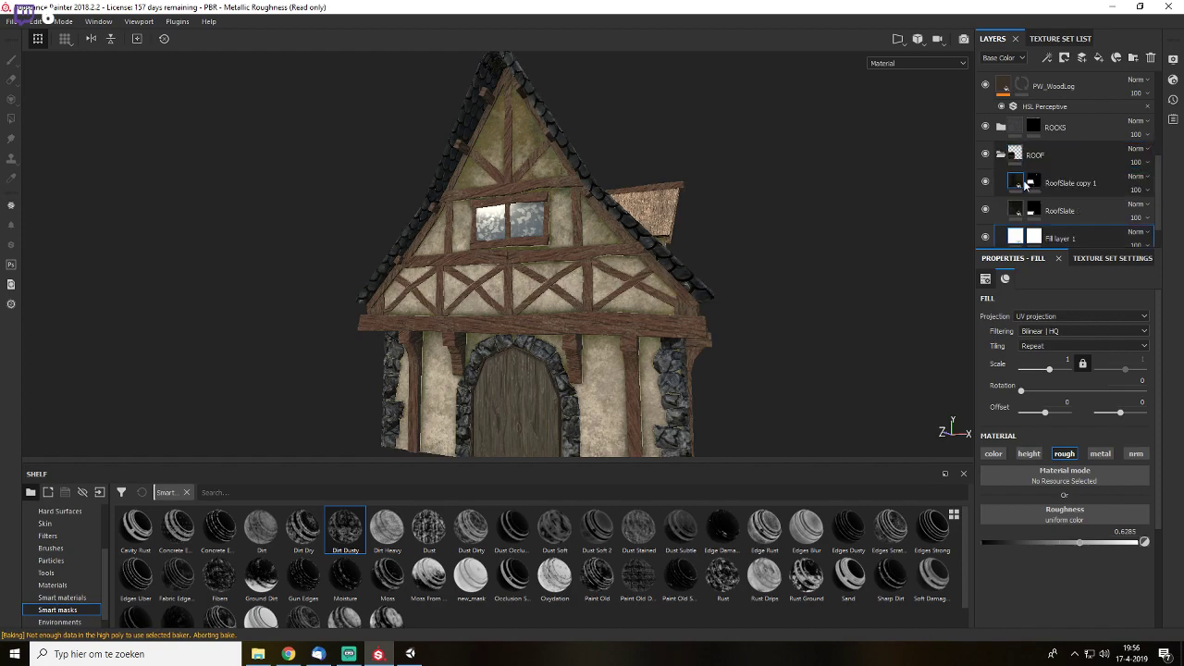
pyautogui.moveTo(1017, 233); pyautogui.dragTo(1026, 172)
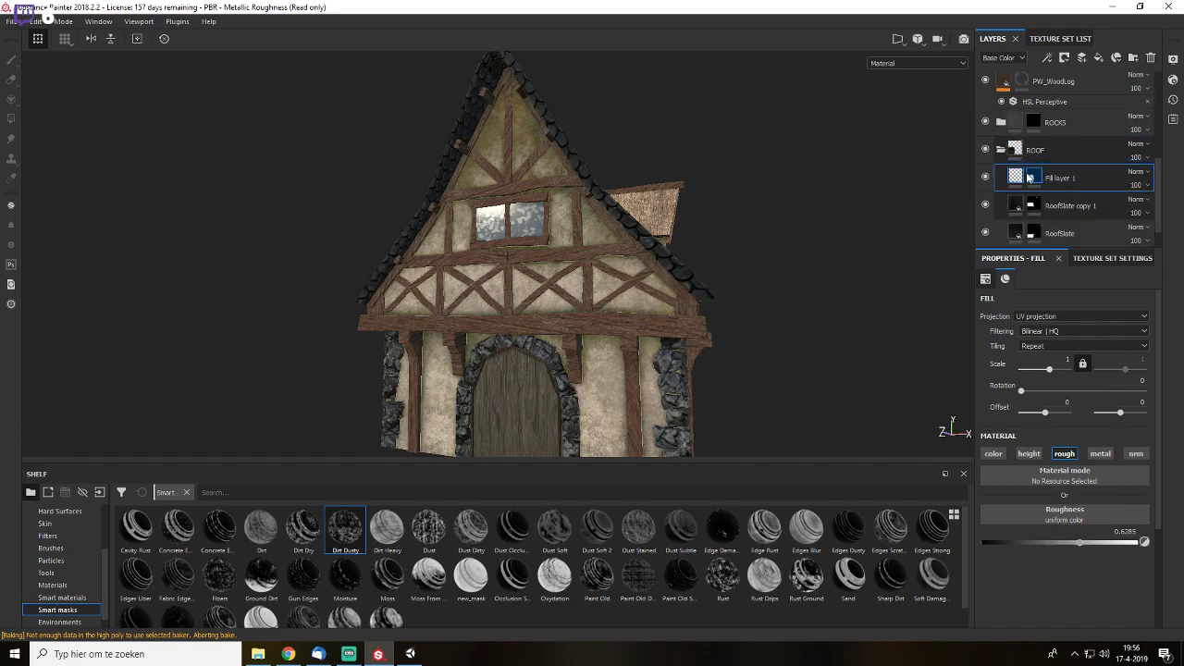
pyautogui.keyDown('alt'); pyautogui.moveTo(799, 224); pyautogui.dragTo(666, 267); pyautogui.keyUp('alt')
pyautogui.keyDown('alt'); pyautogui.moveTo(666, 266); pyautogui.dragTo(753, 231, button='right'); pyautogui.keyUp('alt')
pyautogui.click(1002, 150)
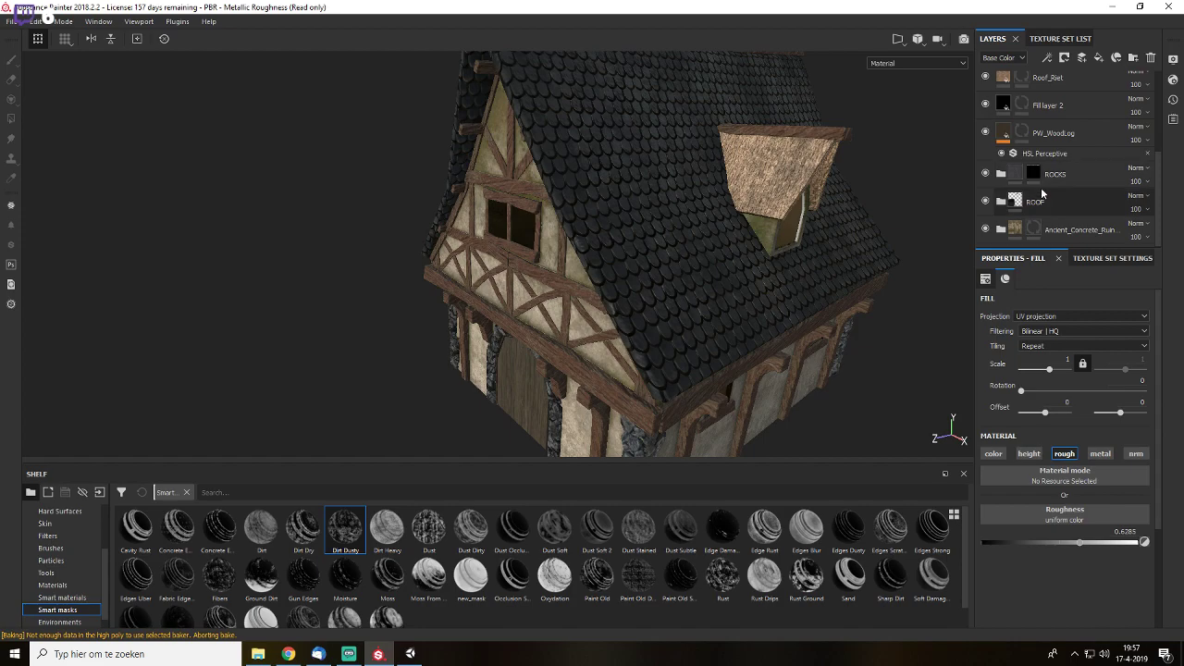
# - Rename the PW_WoodLog layer above the ROCKS folder as DOOR
pyautogui.scroll(1, 1041, 187)
pyautogui.click(1027, 170)
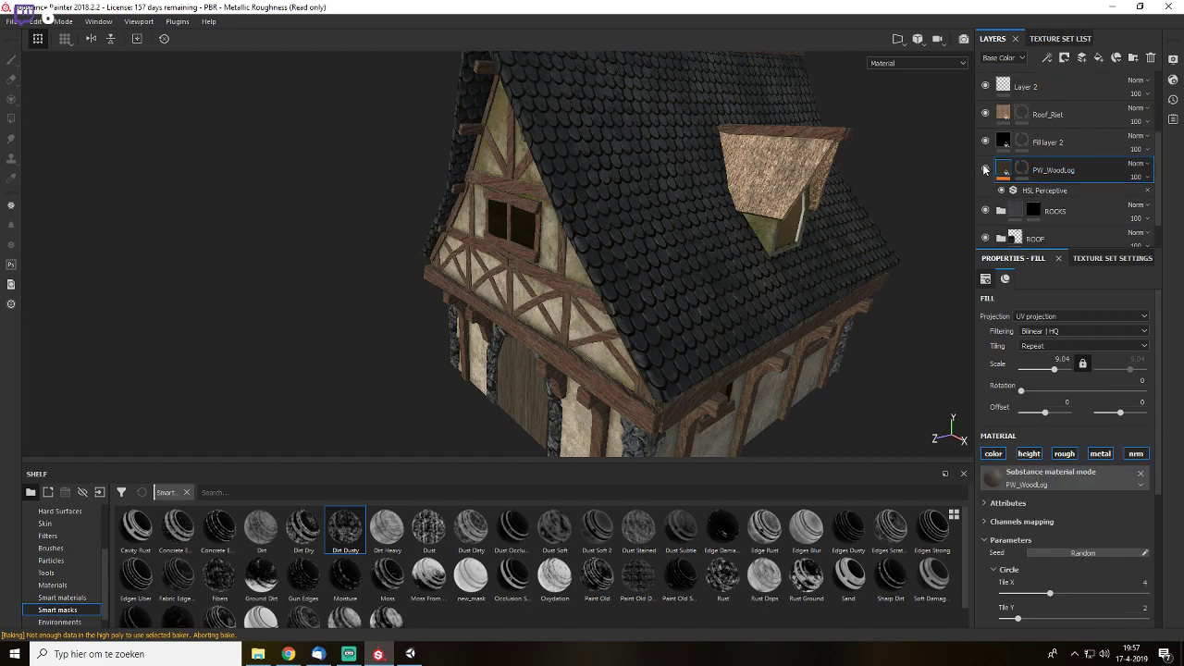
pyautogui.doubleClick(1054, 170)
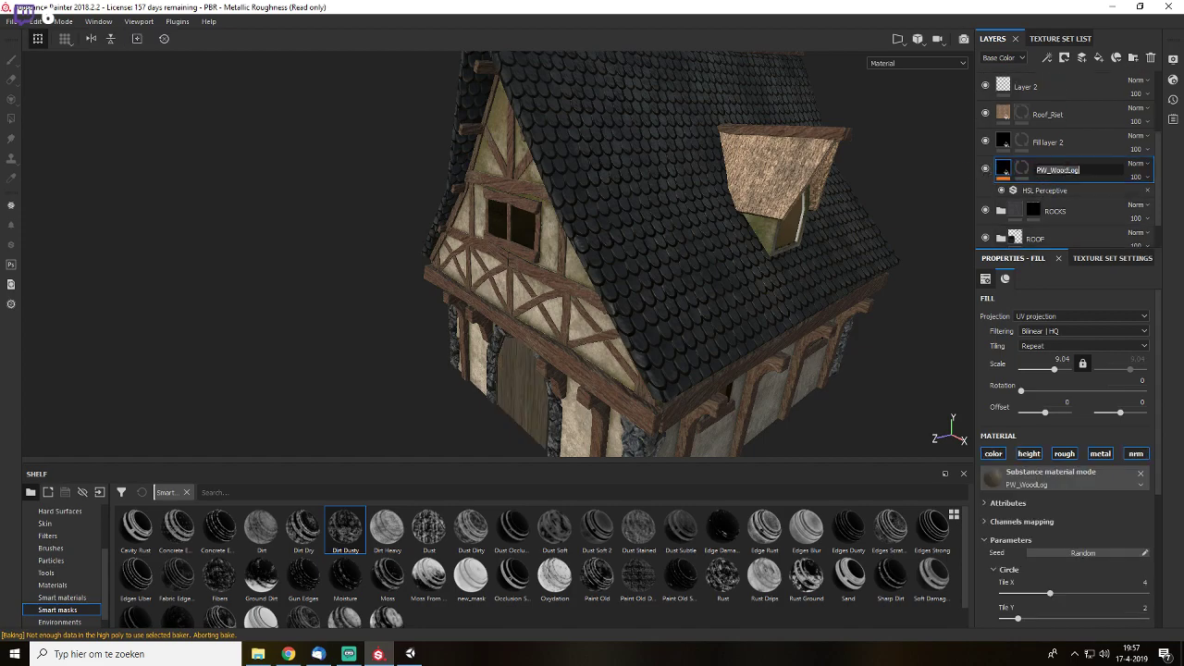
pyautogui.write('DOOR')
pyautogui.press('Return')
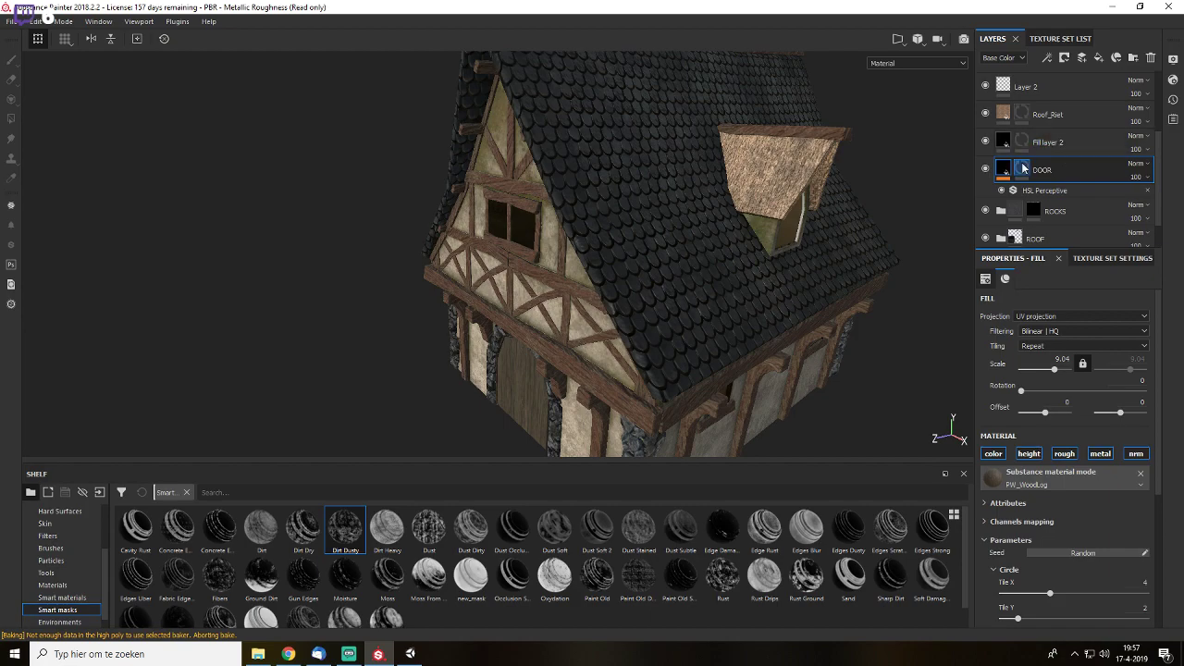
# - Examine the roughness, metallic and base color channels on the house's front and roof, then restore the full material display
pyautogui.keyDown('alt'); pyautogui.moveTo(580, 349); pyautogui.dragTo(824, 265); pyautogui.keyUp('alt')
pyautogui.keyDown('alt'); pyautogui.moveTo(753, 325); pyautogui.dragTo(793, 254); pyautogui.keyUp('alt')
pyautogui.press('c')
pyautogui.press('c')
pyautogui.press('c')
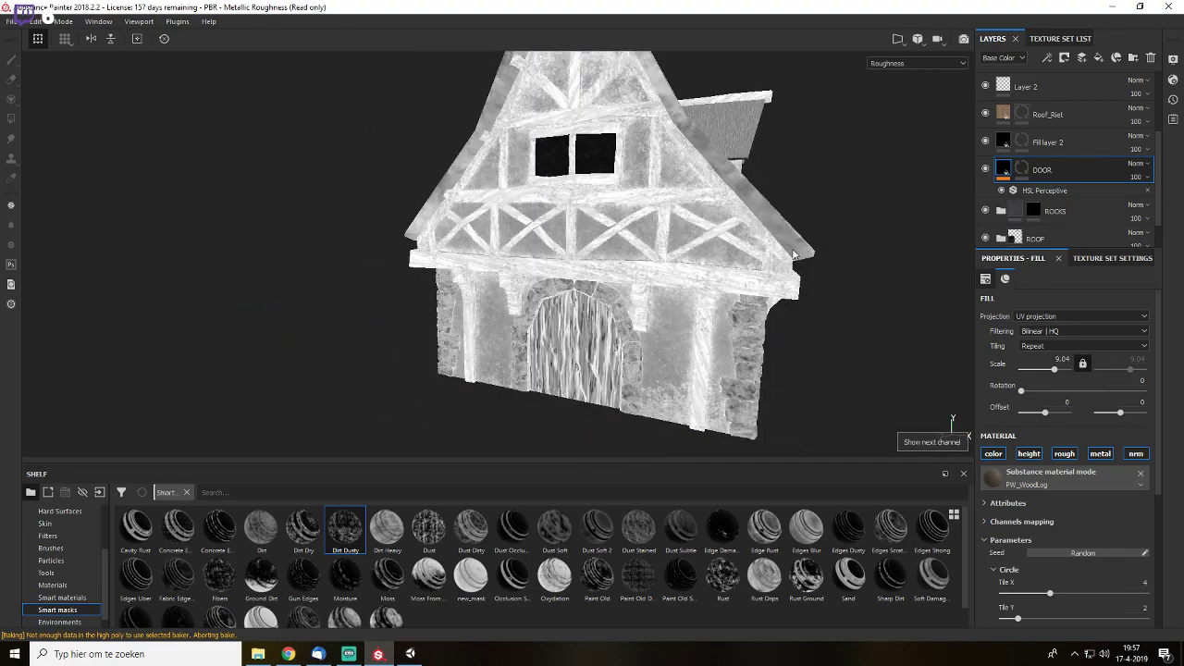
pyautogui.press('c')
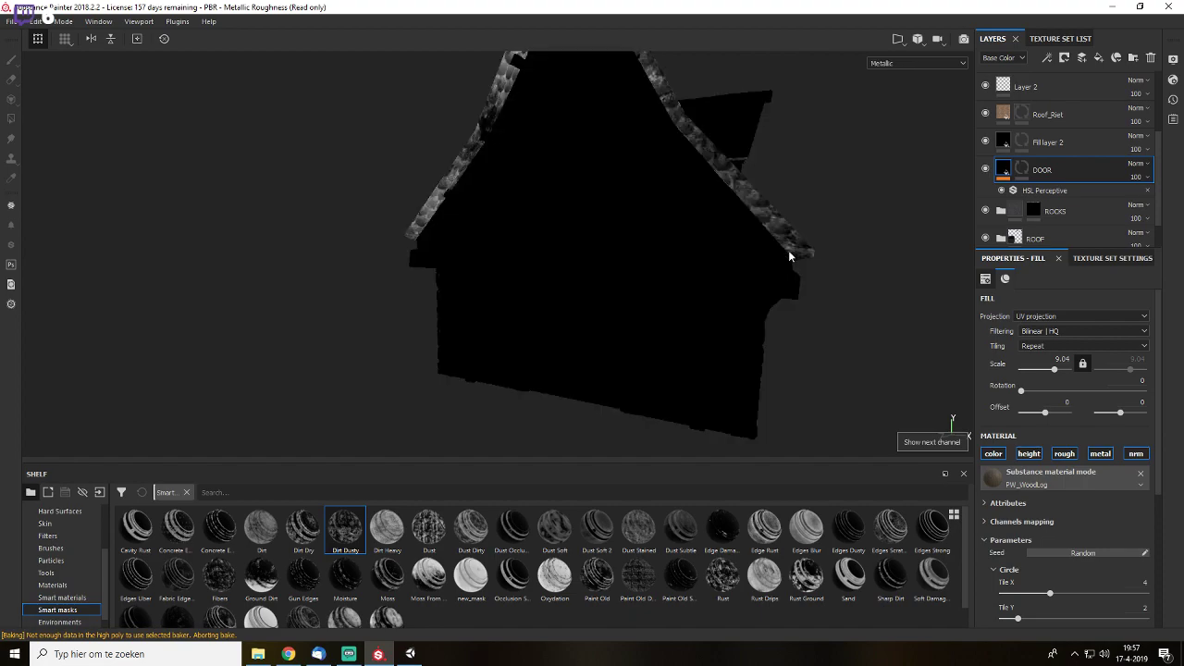
pyautogui.keyDown('alt'); pyautogui.moveTo(789, 256); pyautogui.dragTo(638, 146); pyautogui.keyUp('alt')
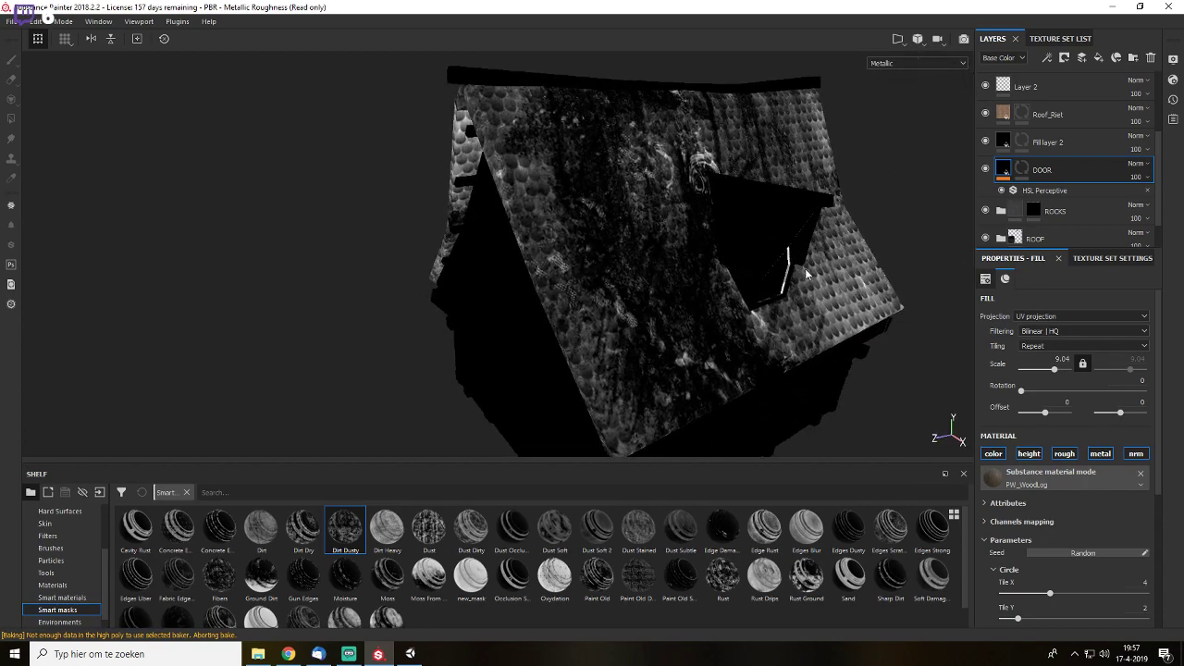
pyautogui.press('m')
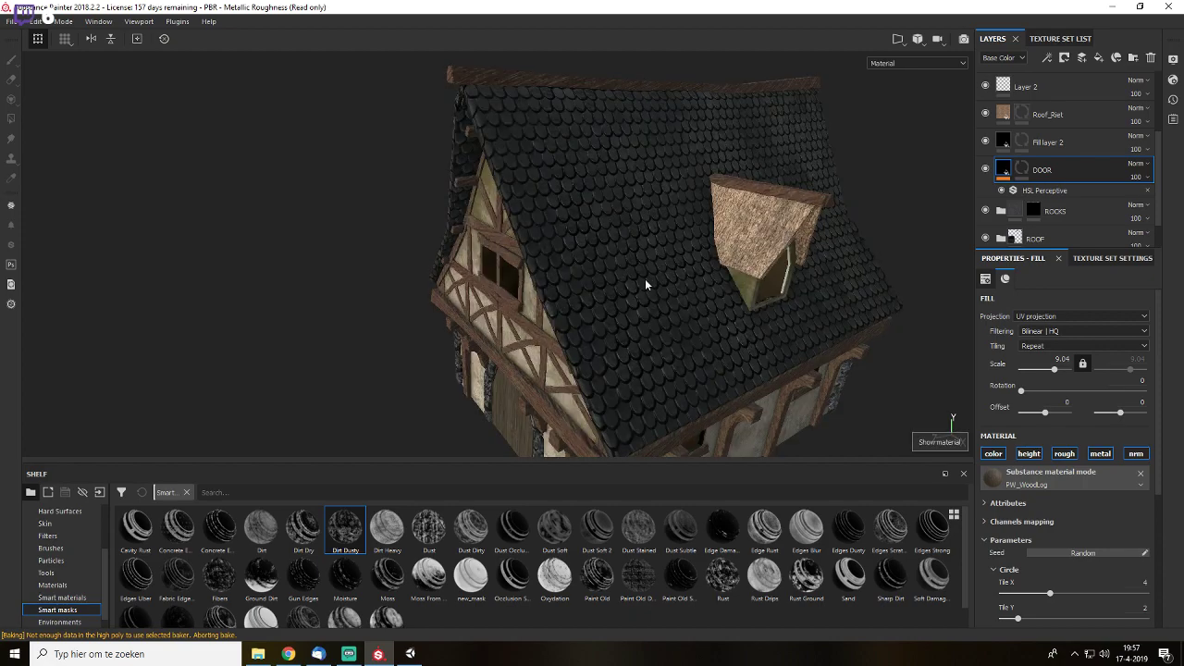
pyautogui.press('c')
pyautogui.keyDown('alt'); pyautogui.moveTo(645, 280); pyautogui.dragTo(678, 269); pyautogui.keyUp('alt')
pyautogui.press('c')
pyautogui.press('c')
pyautogui.press('c')
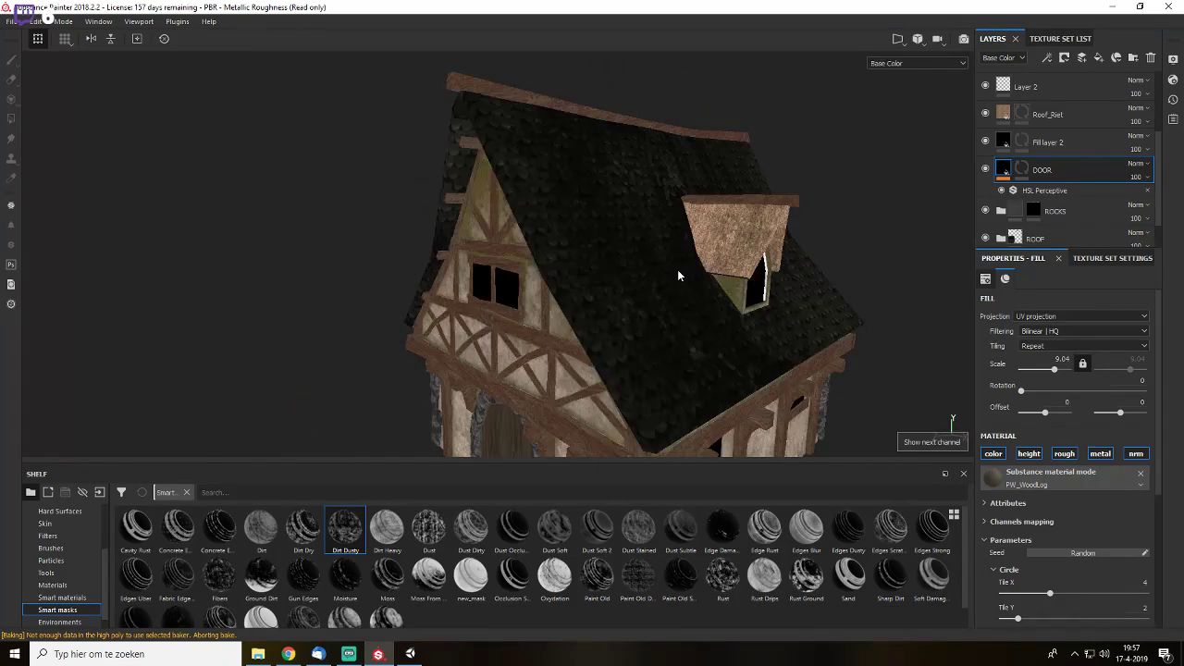
pyautogui.press('m')
# - Delete Layer 1 above the WOOD folder and add a new layer named DIRT in its place
pyautogui.keyDown('alt'); pyautogui.moveTo(673, 356); pyautogui.dragTo(661, 314); pyautogui.keyUp('alt')
pyautogui.scroll(3, 1099, 119)
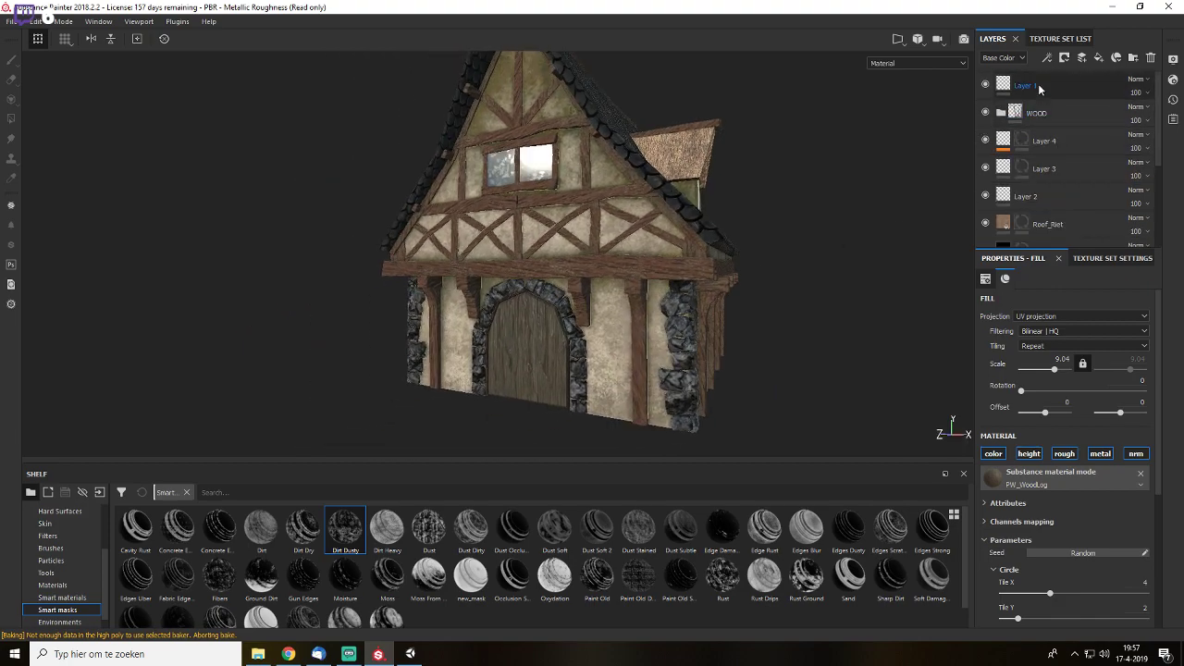
pyautogui.click(1017, 86)
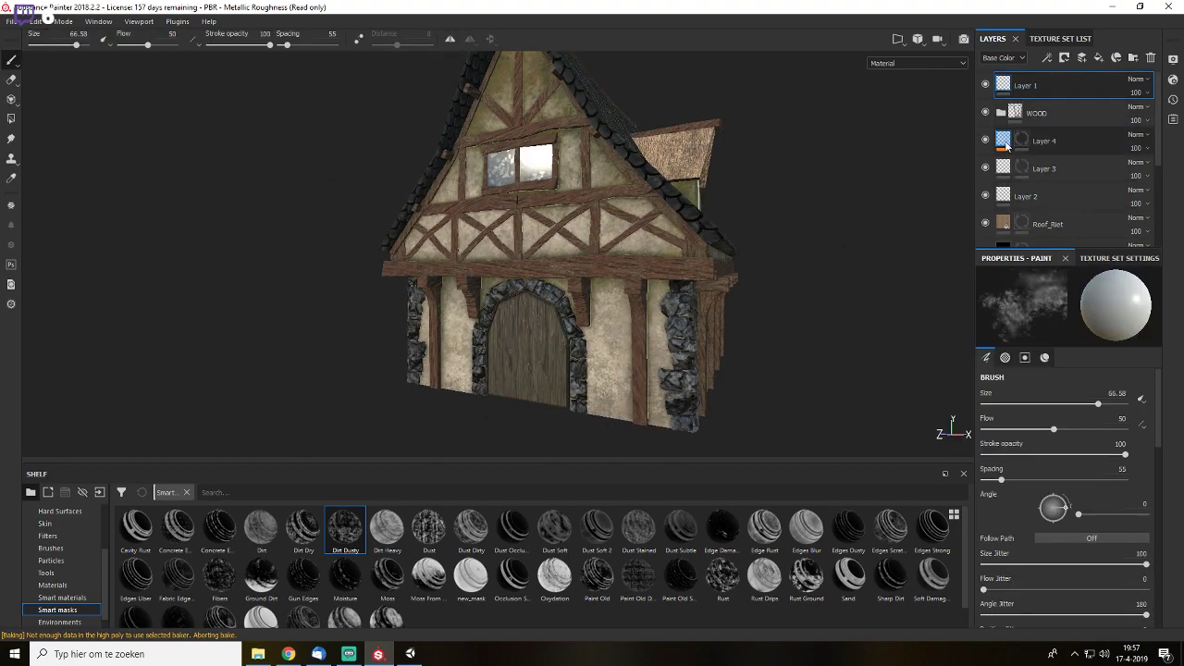
pyautogui.keyDown('alt'); pyautogui.moveTo(766, 264); pyautogui.dragTo(796, 317); pyautogui.keyUp('alt')
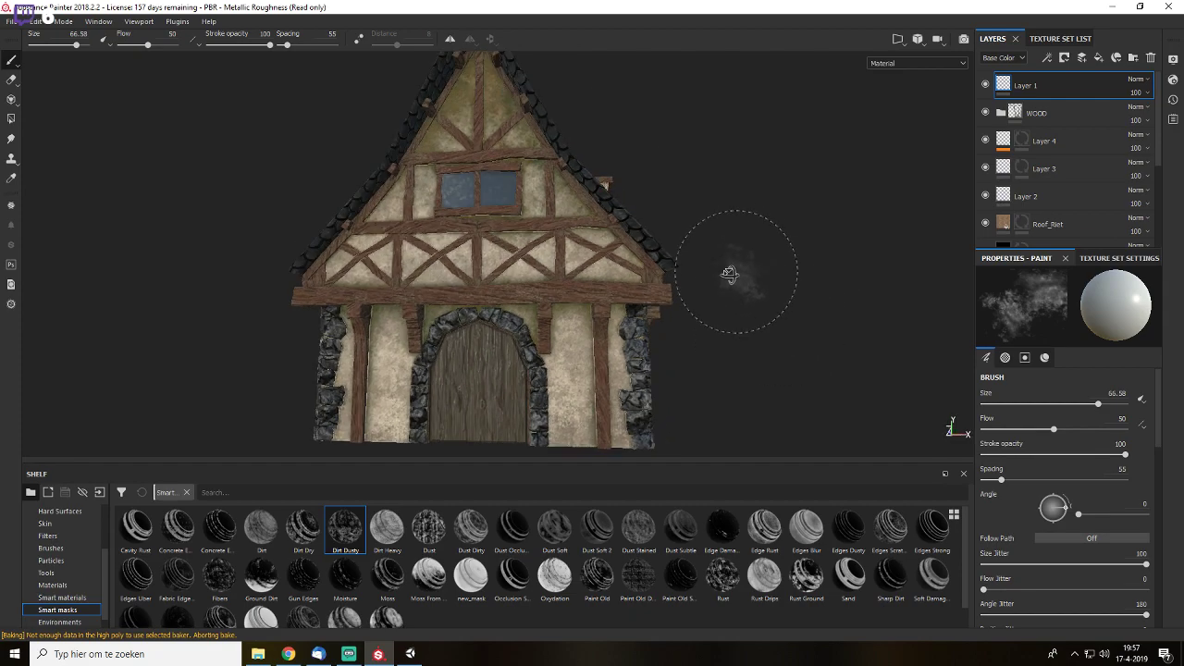
pyautogui.keyDown('alt'); pyautogui.moveTo(735, 264); pyautogui.dragTo(962, 235); pyautogui.keyUp('alt')
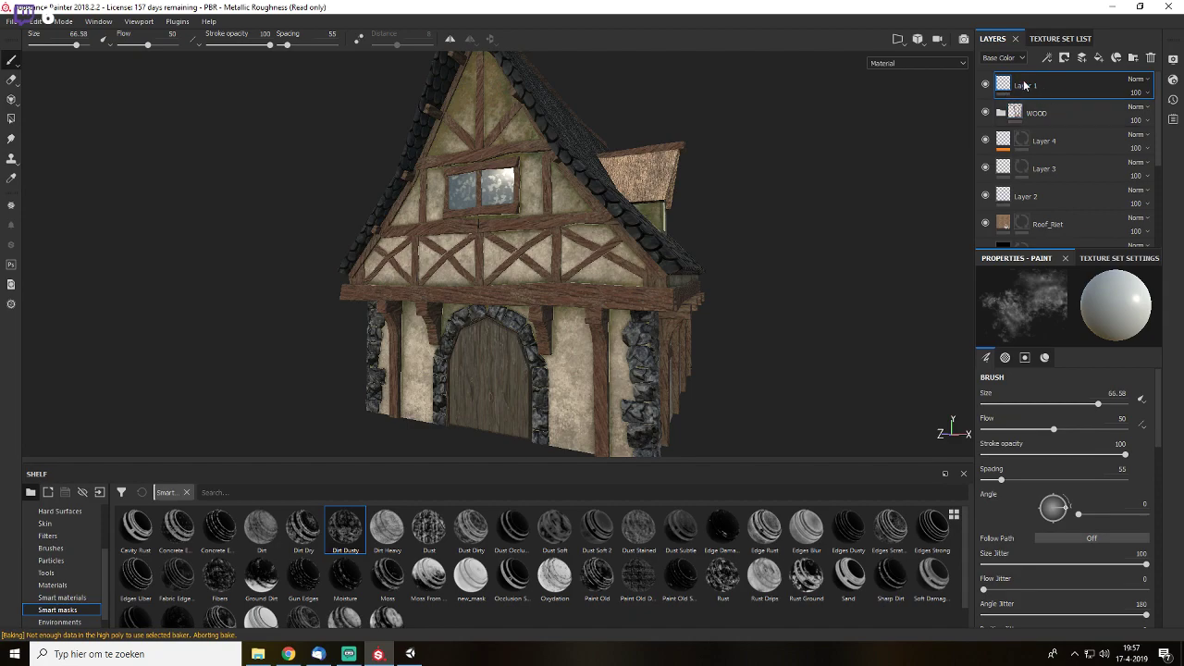
pyautogui.click(1150, 57)
pyautogui.click(1082, 57)
pyautogui.doubleClick(1024, 85)
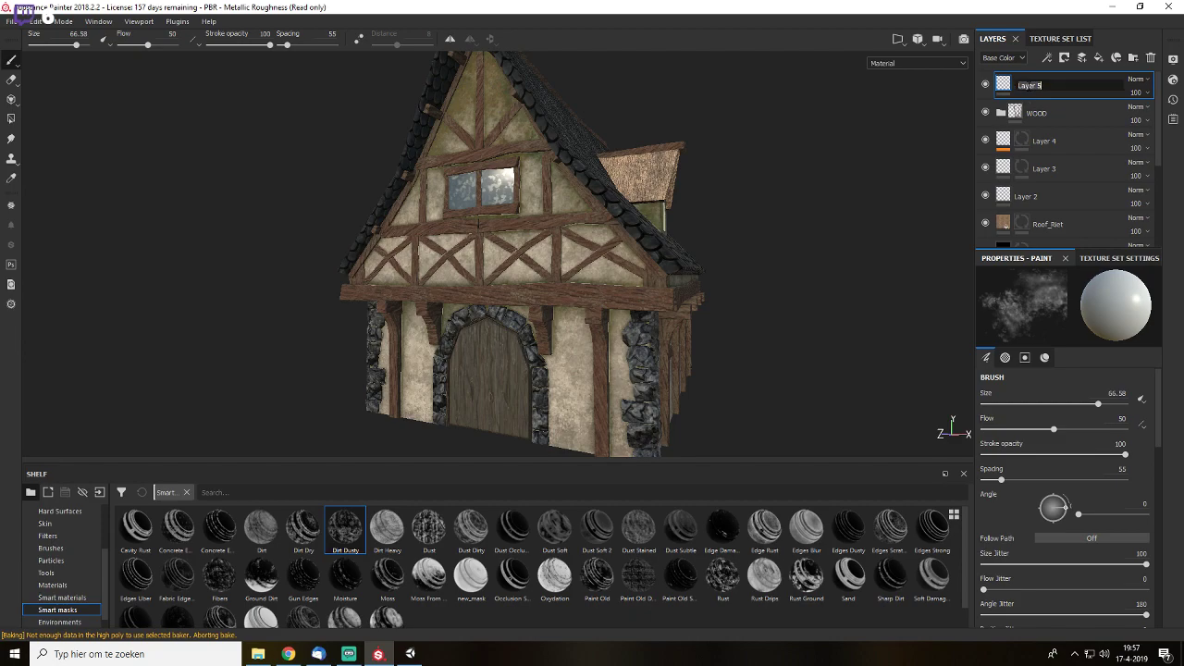
pyautogui.write('DIRT')
pyautogui.press('Return')
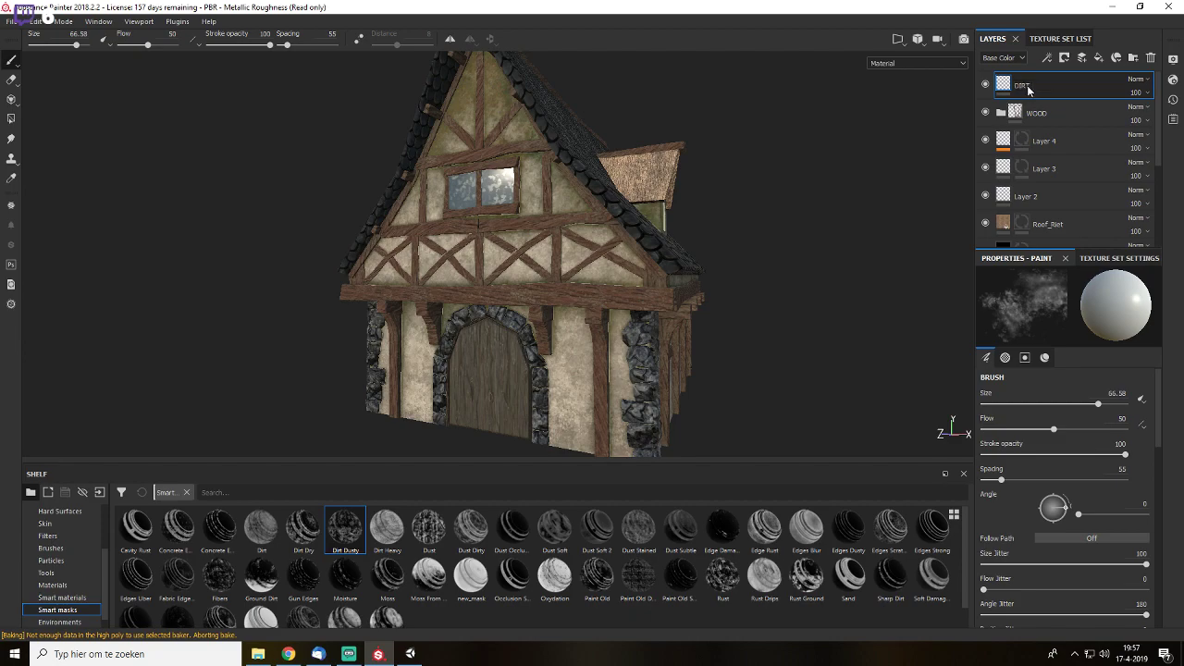
# - Add a color-only Dirt generator to the DIRT layer with Invert and Use Triplanar turned on
pyautogui.click(1046, 58)
pyautogui.click(1073, 74)
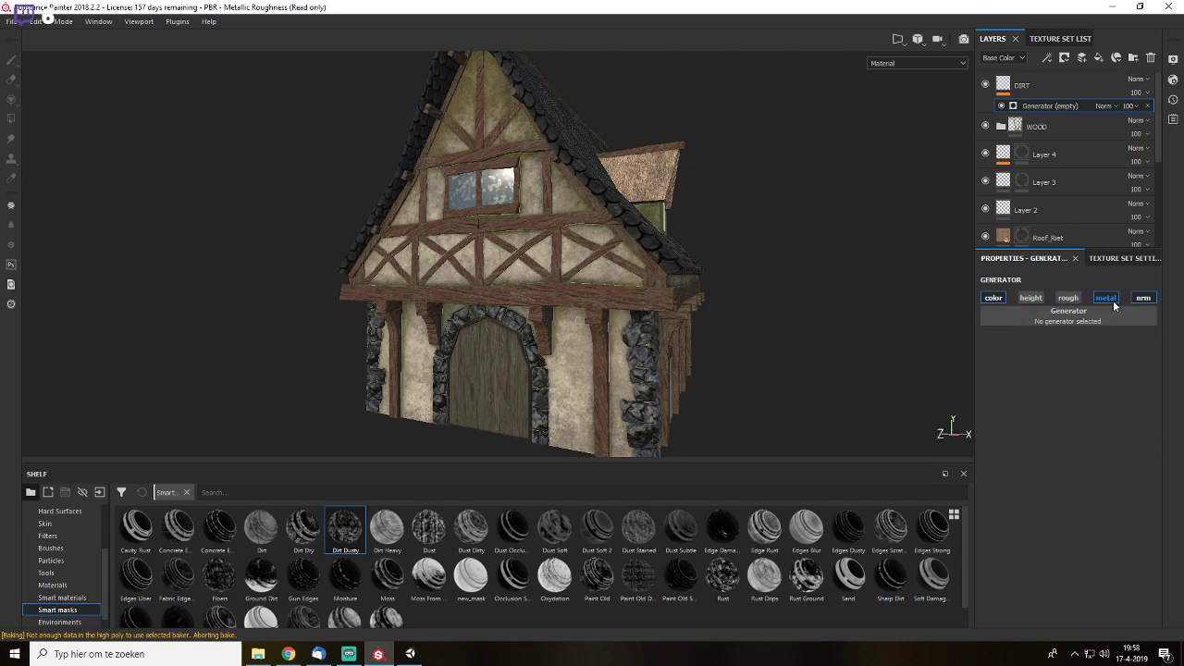
pyautogui.click(1075, 317)
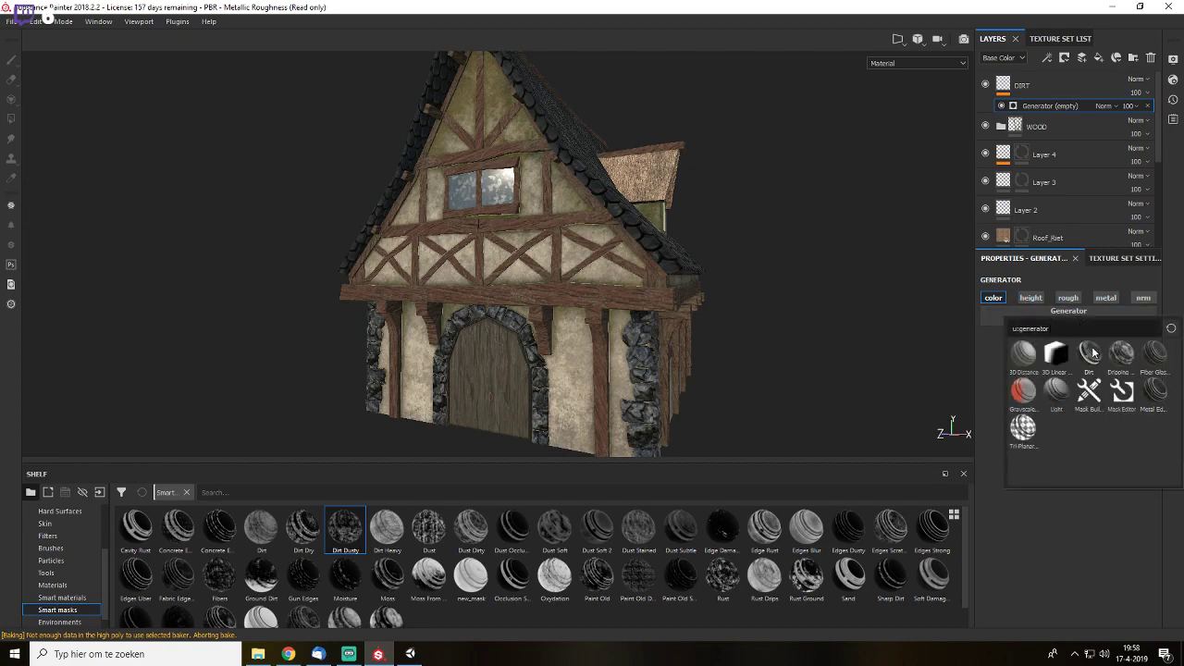
pyautogui.click(1092, 353)
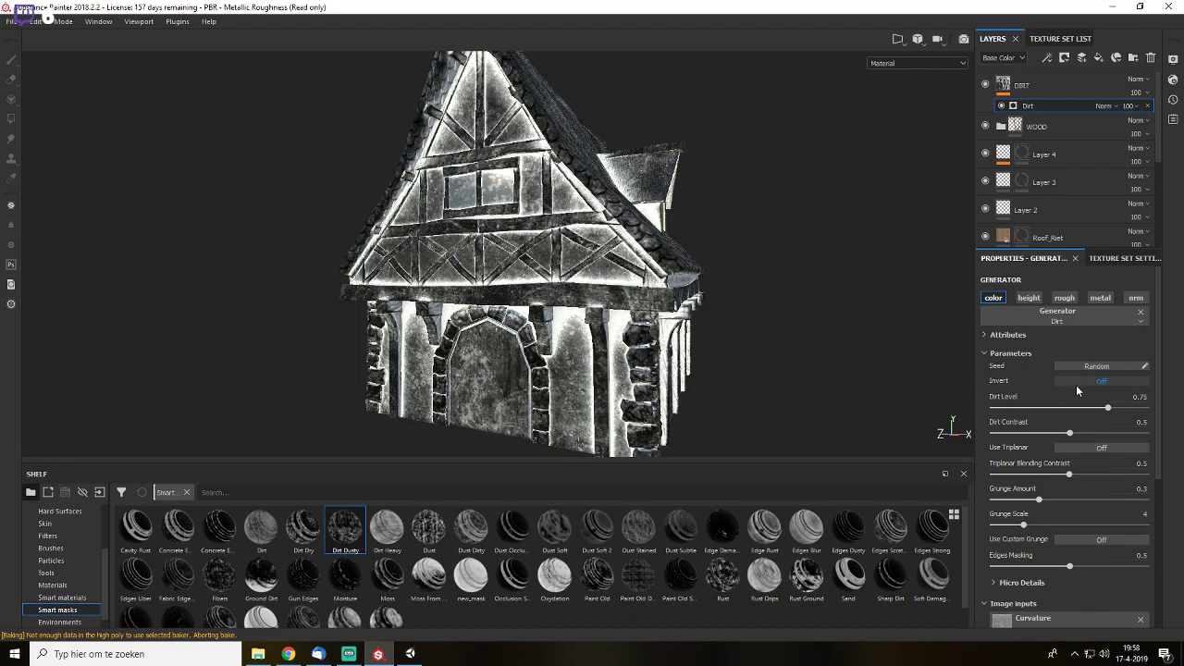
pyautogui.click(1075, 383)
pyautogui.click(1077, 445)
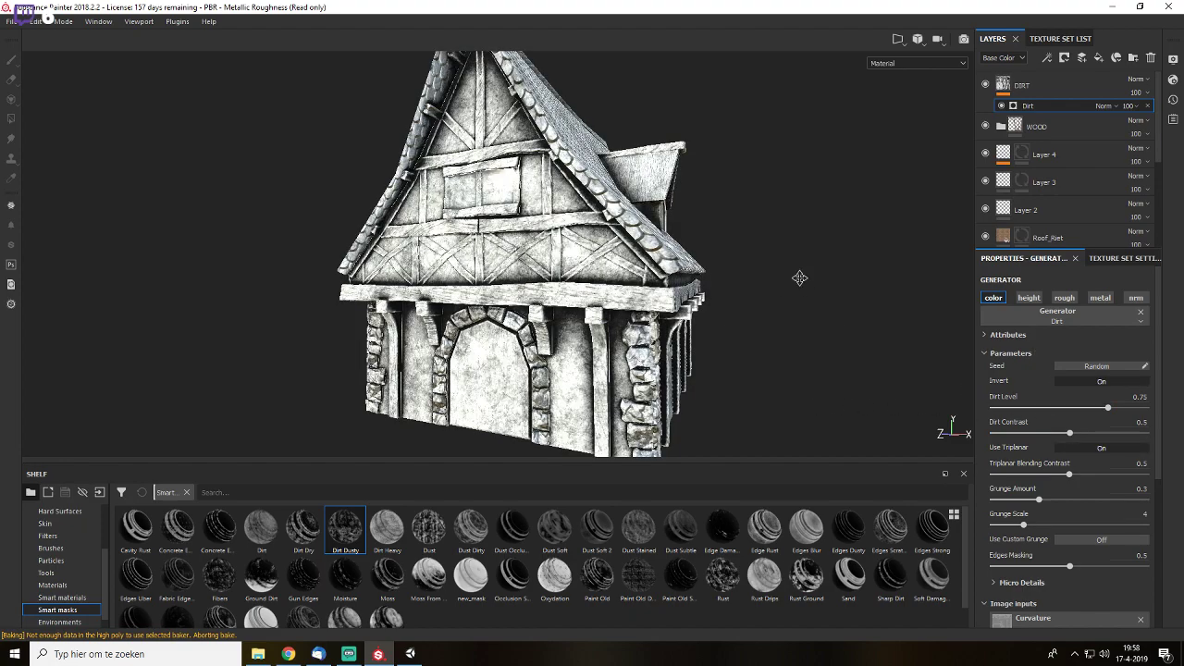
# - Set the DIRT layer's blend mode to Multiply and compare the house with the layer hidden and shown
pyautogui.keyDown('alt'); pyautogui.moveTo(799, 278); pyautogui.dragTo(837, 300); pyautogui.keyUp('alt')
pyautogui.click(1140, 81)
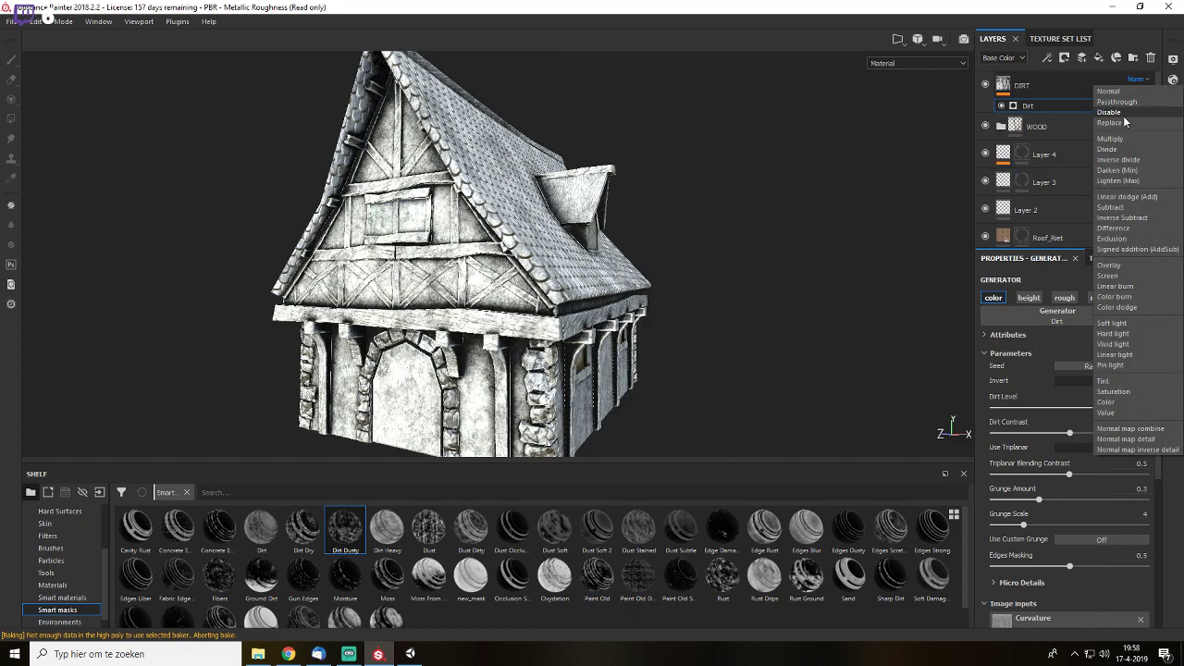
pyautogui.click(1123, 143)
pyautogui.keyDown('alt'); pyautogui.moveTo(598, 246); pyautogui.dragTo(756, 200); pyautogui.keyUp('alt')
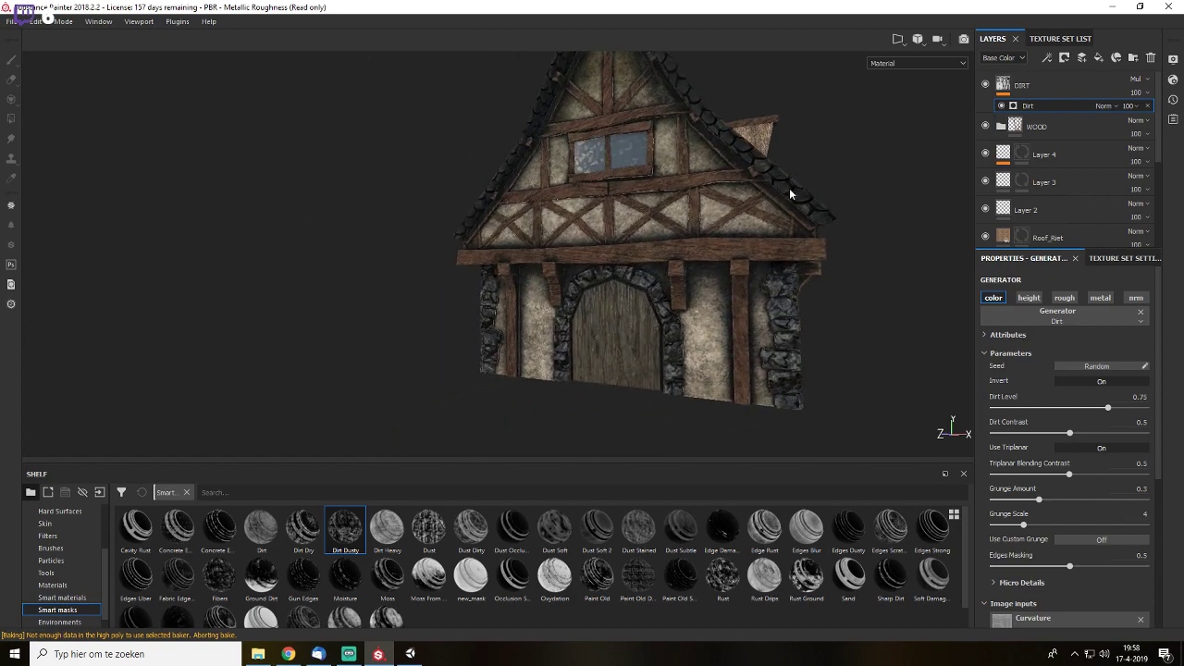
pyautogui.keyDown('alt'); pyautogui.moveTo(738, 280); pyautogui.dragTo(785, 222); pyautogui.keyUp('alt')
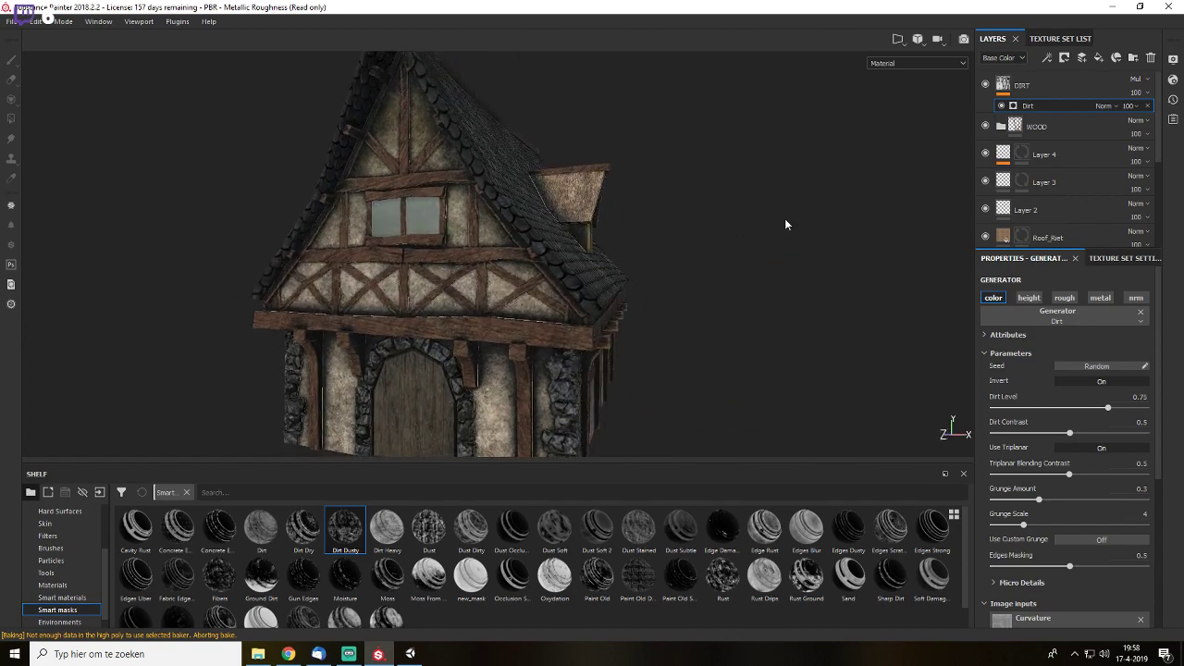
pyautogui.click(985, 84)
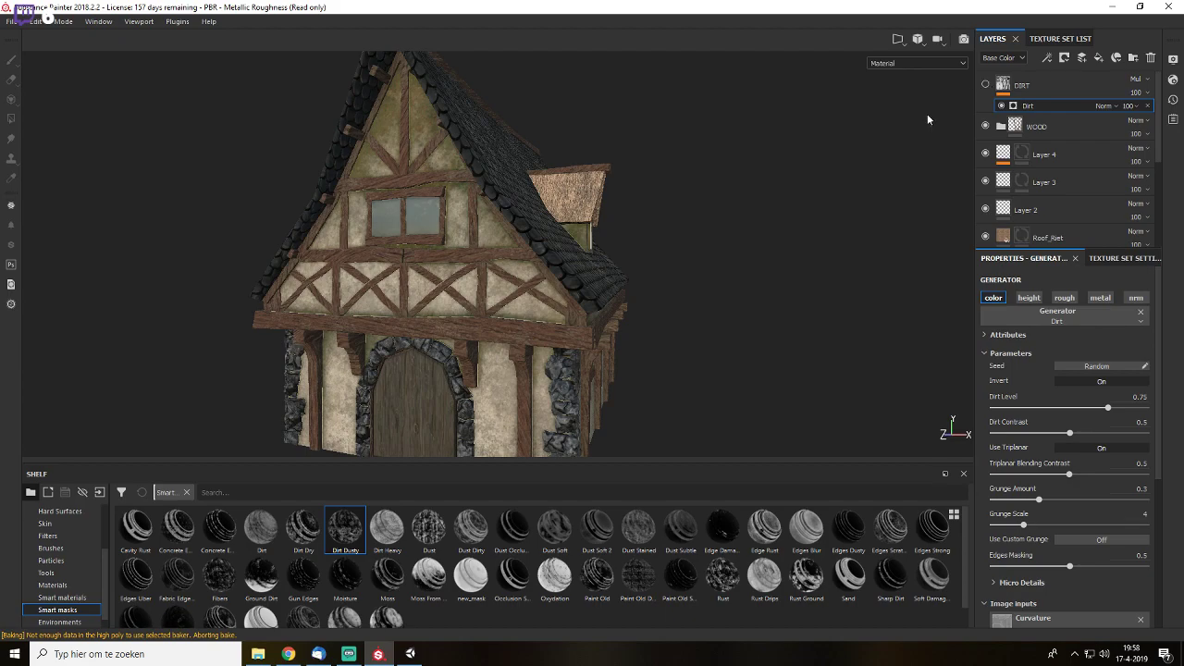
pyautogui.keyDown('alt'); pyautogui.moveTo(584, 181); pyautogui.dragTo(691, 174); pyautogui.keyUp('alt')
pyautogui.click(988, 85)
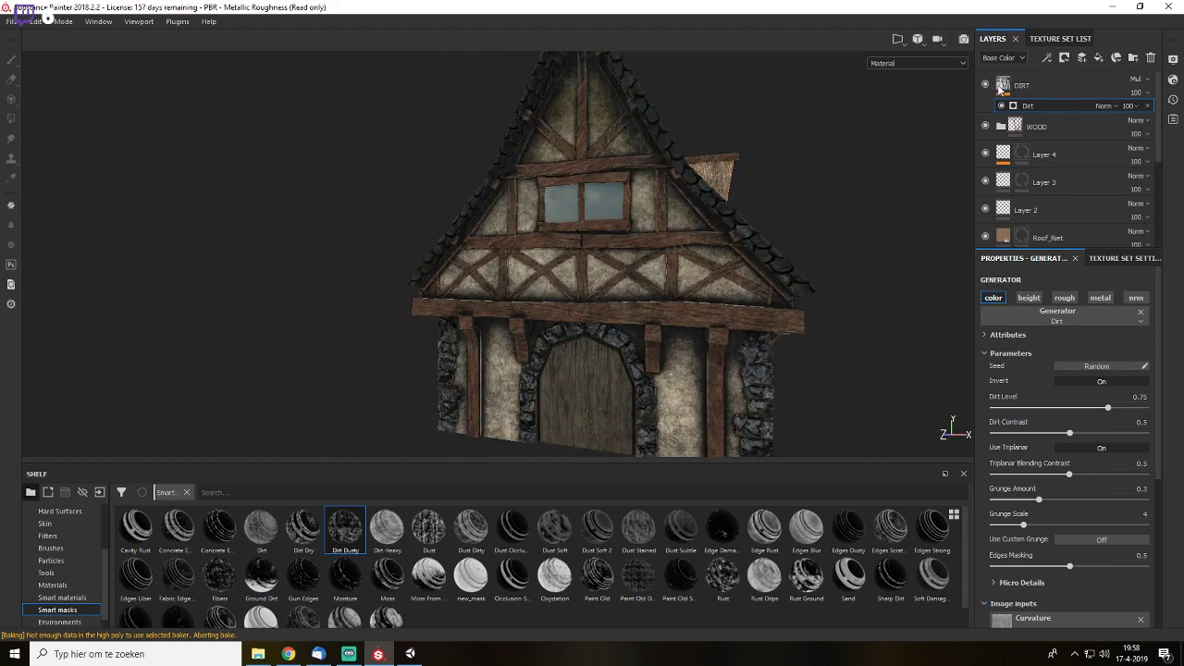
# - Set the DIRT layer's opacity to 63 and compare the house with and without the layer
pyautogui.click(1143, 95)
pyautogui.moveTo(1161, 111)
pyautogui.mouseDown()
pyautogui.moveTo(1145, 115)
pyautogui.moveTo(1159, 117)
pyautogui.mouseUp()
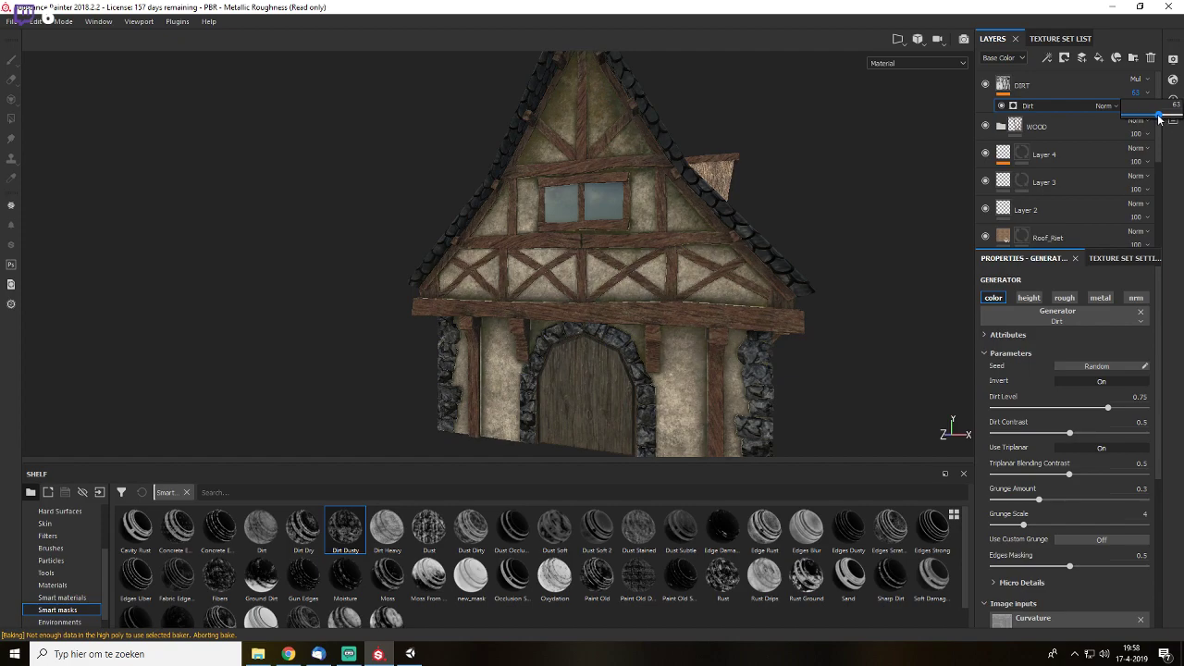
pyautogui.click(985, 85)
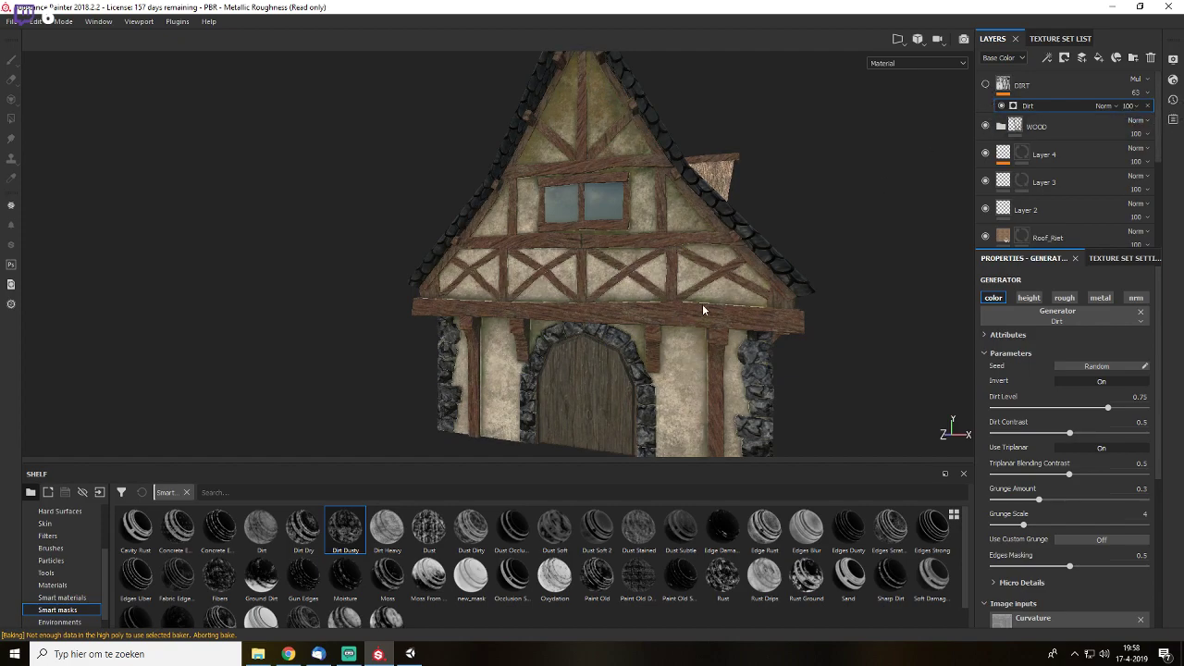
pyautogui.click(985, 85)
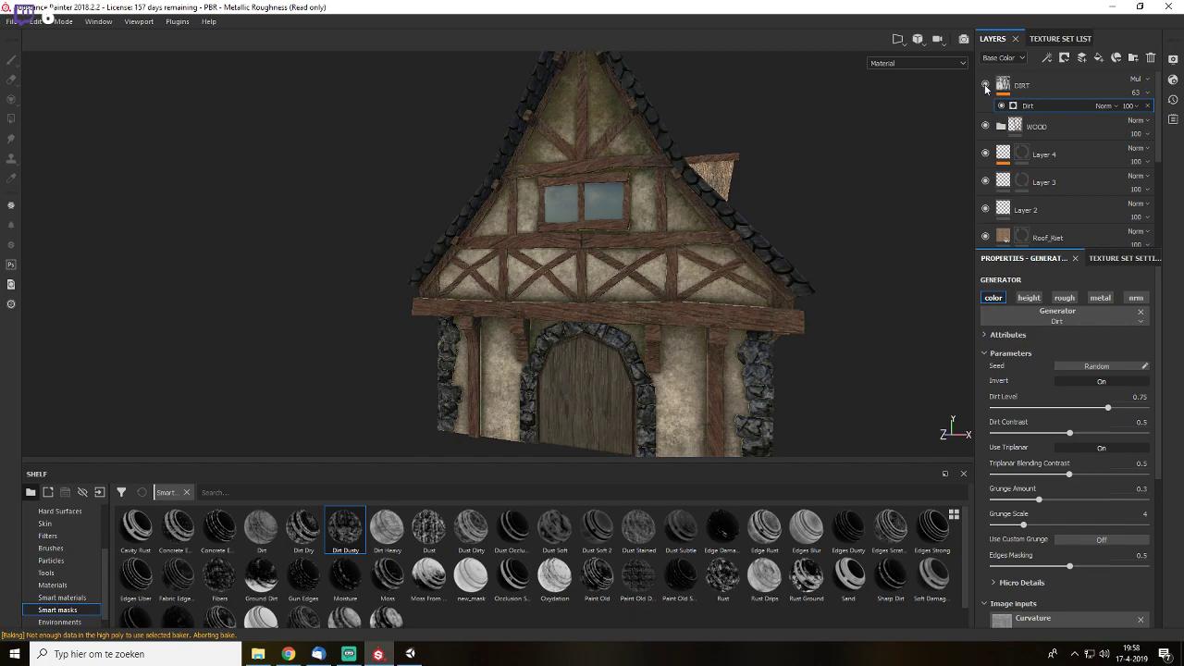
pyautogui.click(985, 85)
pyautogui.click(985, 85)
# - Return the DIRT layer to Normal blend mode with an opacity of 100
pyautogui.click(1136, 79)
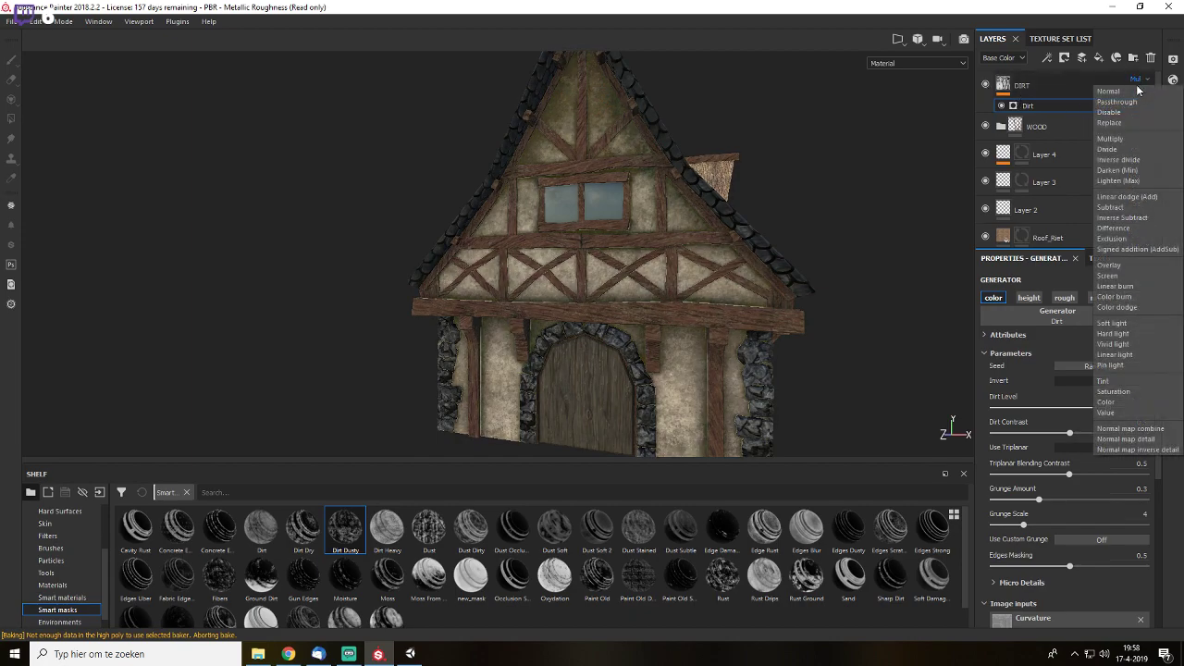
pyautogui.click(1137, 91)
pyautogui.click(1138, 93)
pyautogui.click(1158, 116)
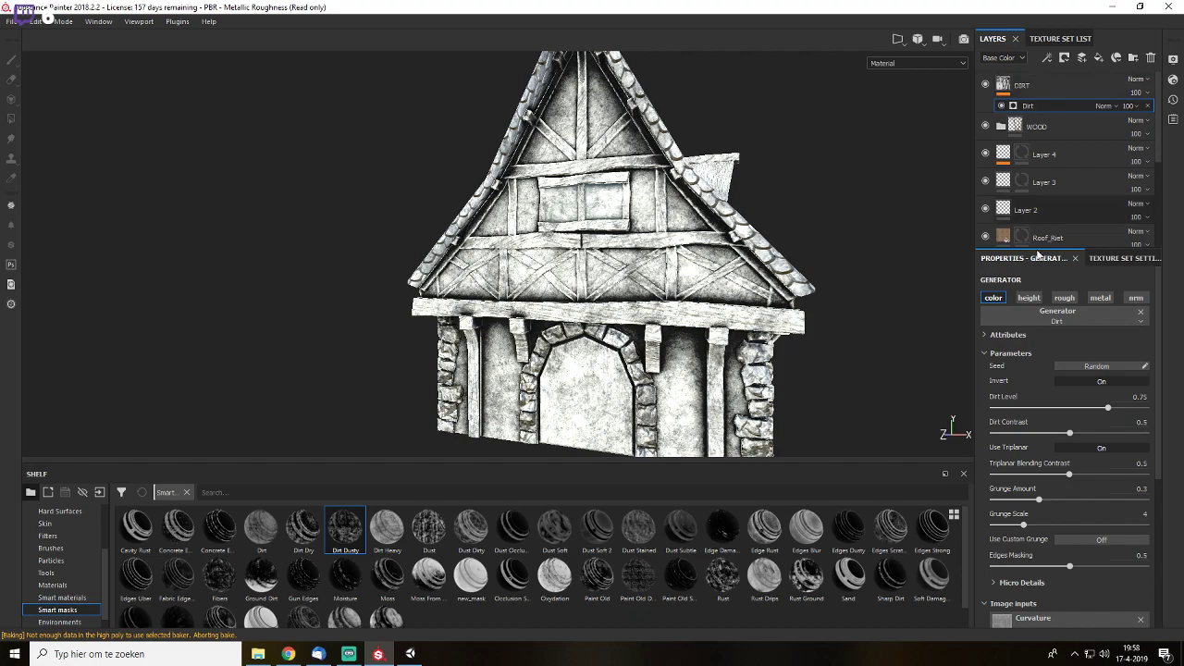
# - Set the Dirt generator's dirt contrast to 0.54, triplanar blending contrast to 0.53, grunge amount to 0.32 and grunge scale to 3
pyautogui.scroll(-1, 1054, 411)
pyautogui.moveTo(1069, 396); pyautogui.dragTo(1020, 487)
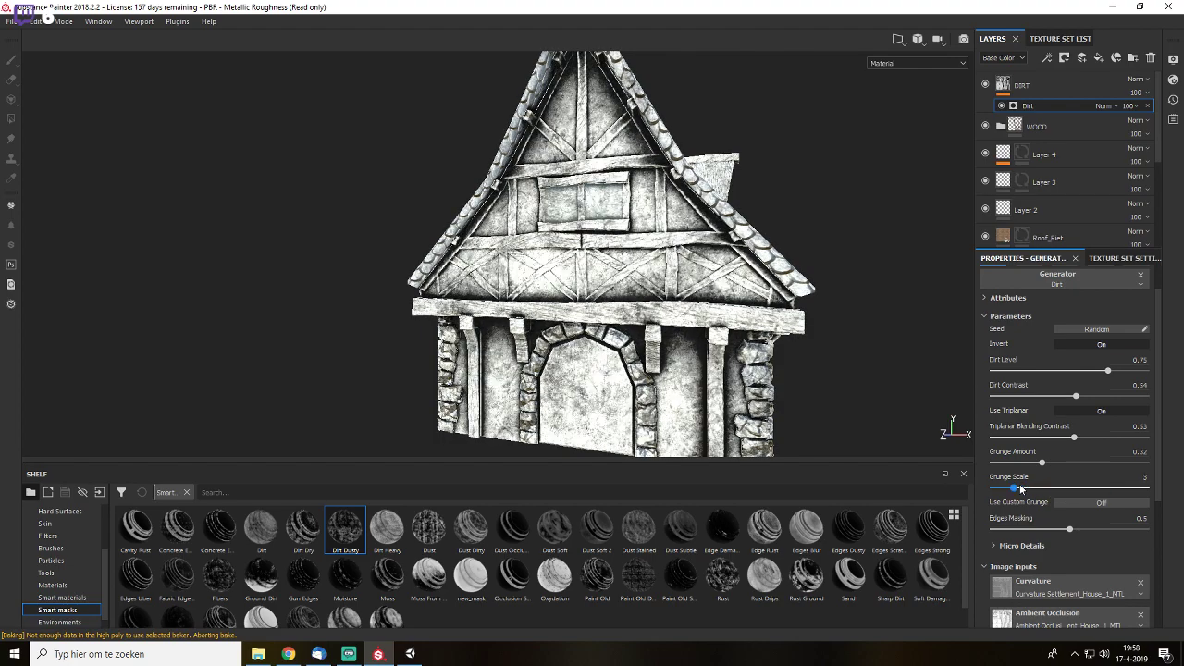
pyautogui.scroll(-5, 1054, 434)
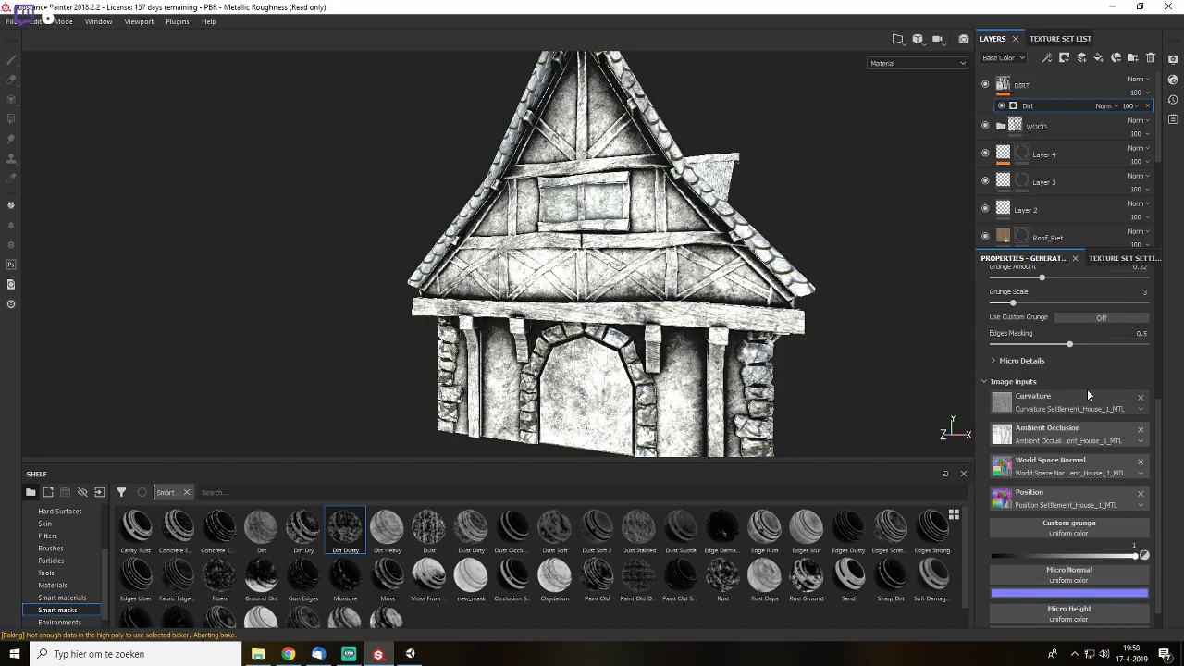
# - Clear the Dirt generator's curvature input and reassign the baked Curvature Settlement_House_1_MTL map to it
pyautogui.click(1140, 397)
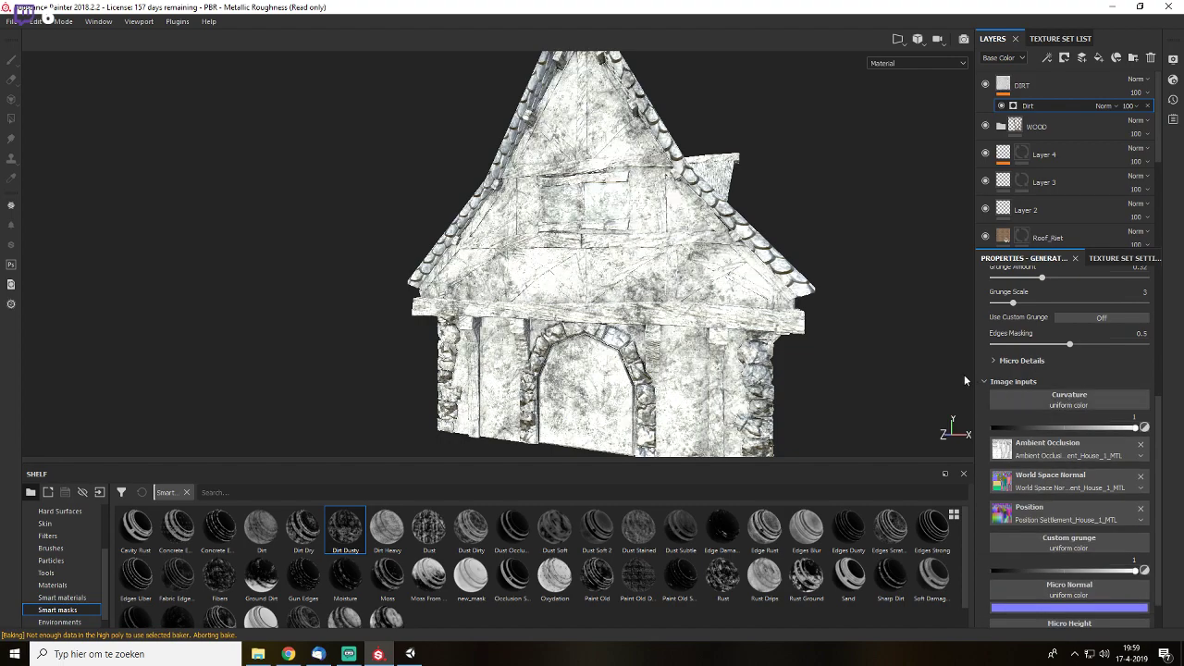
pyautogui.click(1092, 398)
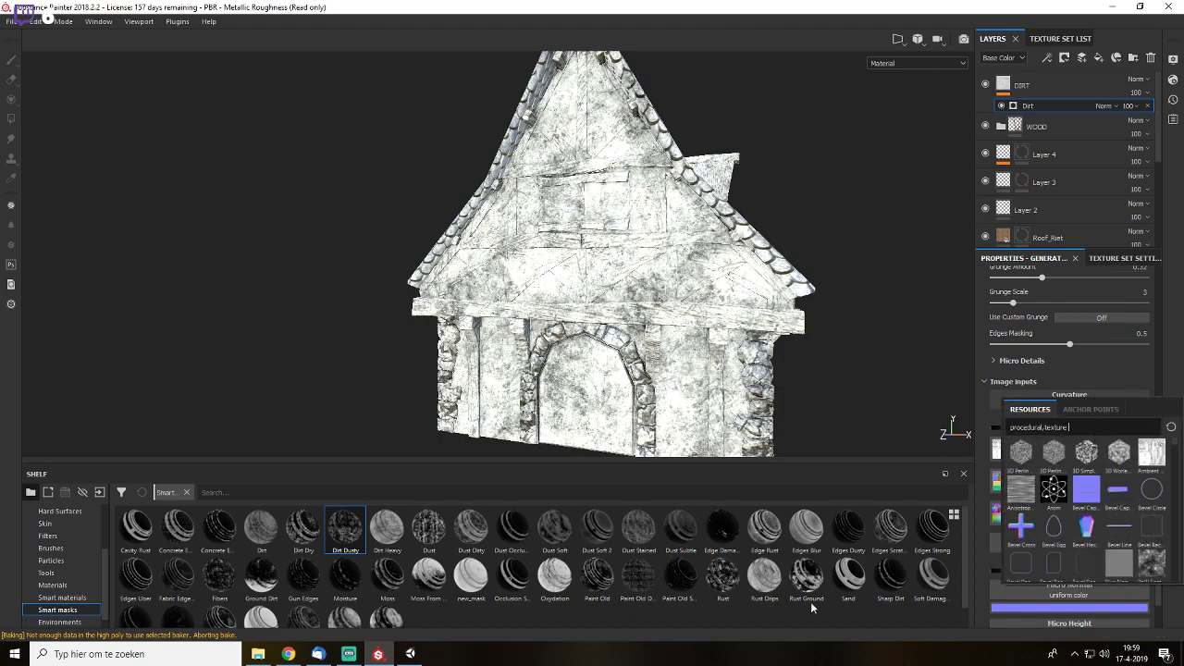
pyautogui.scroll(3, 60, 555)
pyautogui.click(61, 538)
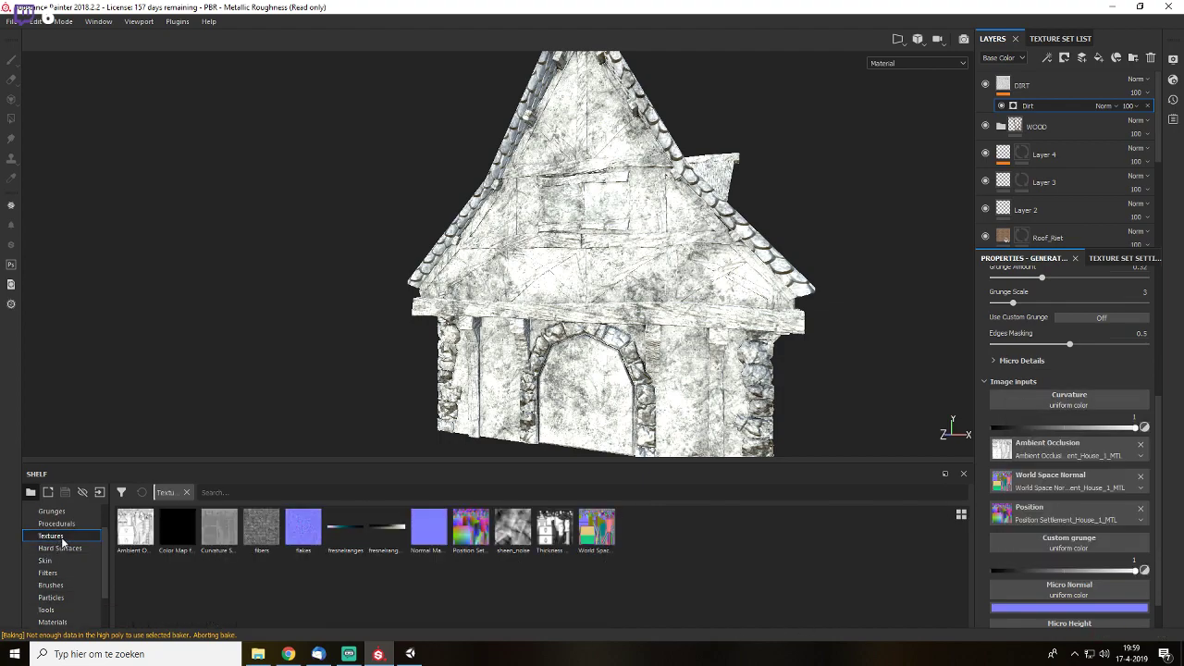
pyautogui.moveTo(219, 527); pyautogui.dragTo(1053, 395)
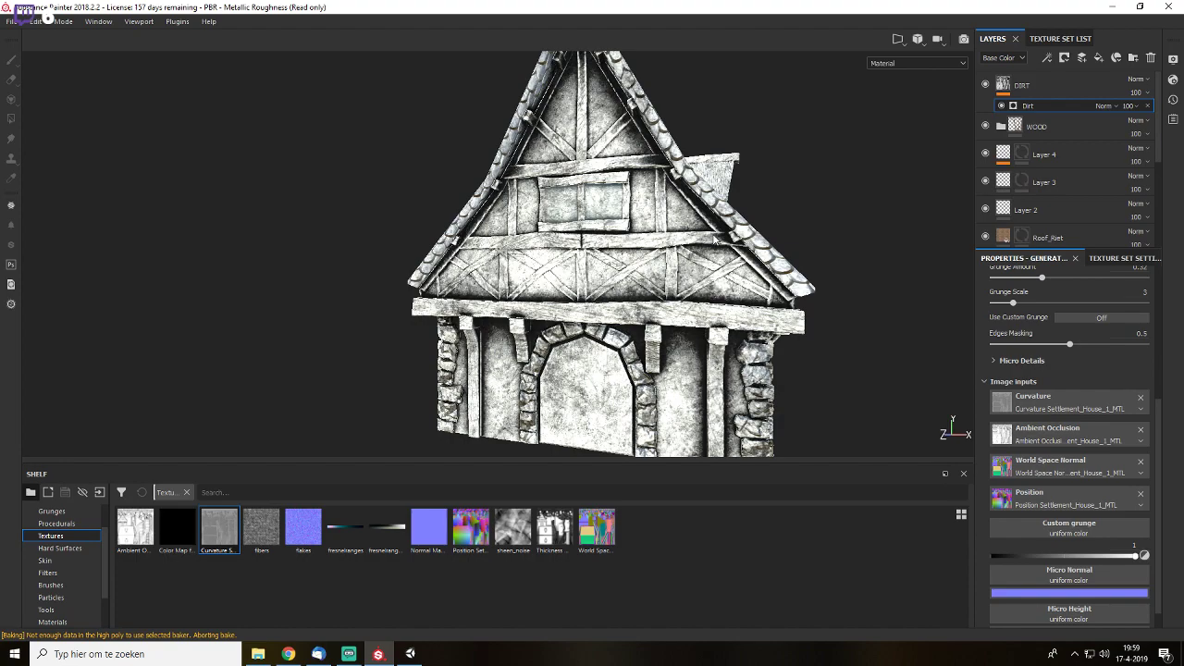
# - Clear the Dirt generator's ambient occlusion input, look over the house, and assign the baked ambient occlusion map again
pyautogui.keyDown('alt'); pyautogui.moveTo(715, 279); pyautogui.dragTo(714, 333); pyautogui.keyUp('alt')
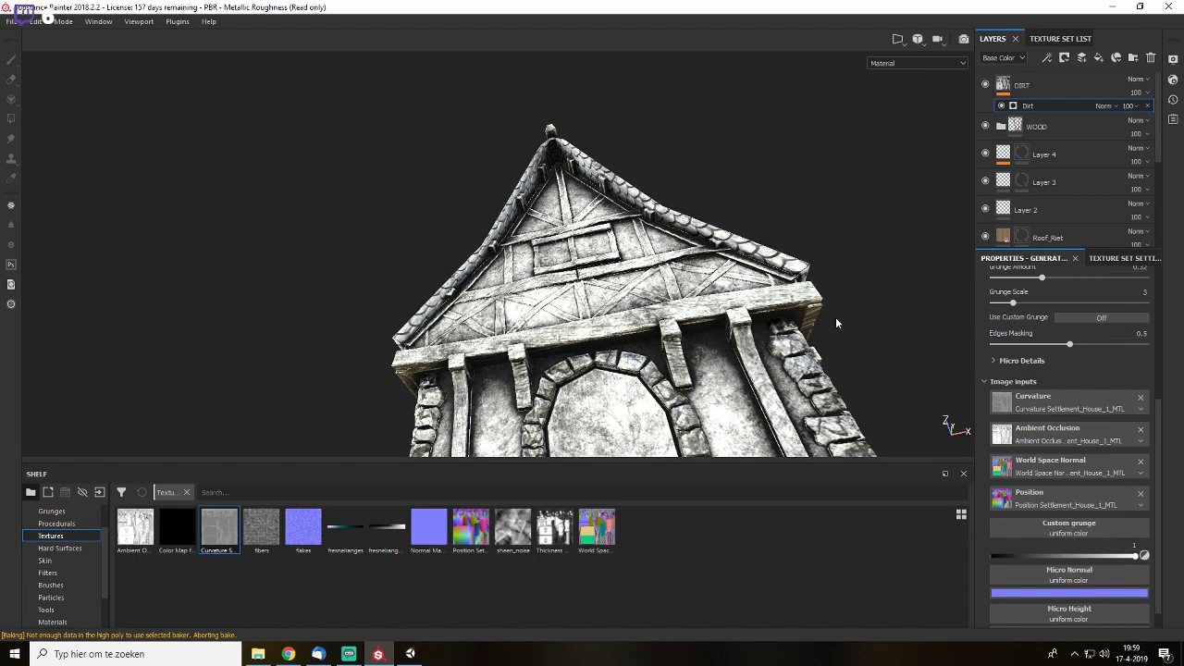
pyautogui.keyDown('alt'); pyautogui.moveTo(837, 323); pyautogui.dragTo(855, 393); pyautogui.keyUp('alt')
pyautogui.click(1135, 436)
pyautogui.click(1140, 431)
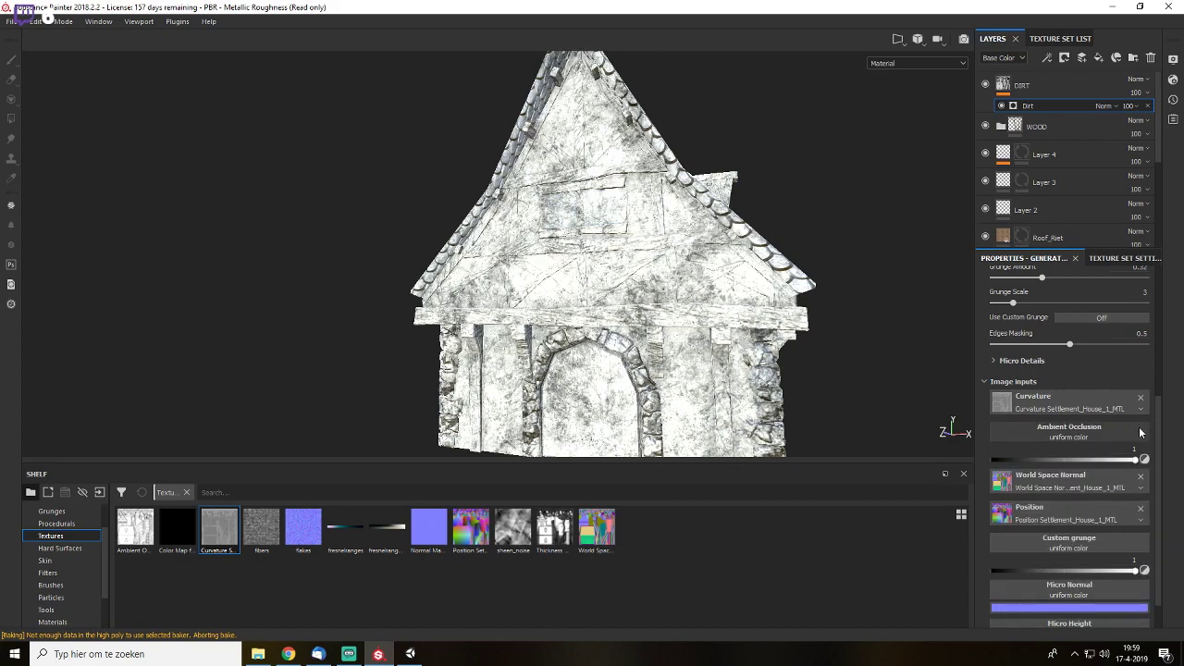
pyautogui.keyDown('alt'); pyautogui.moveTo(793, 350); pyautogui.dragTo(638, 406); pyautogui.keyUp('alt')
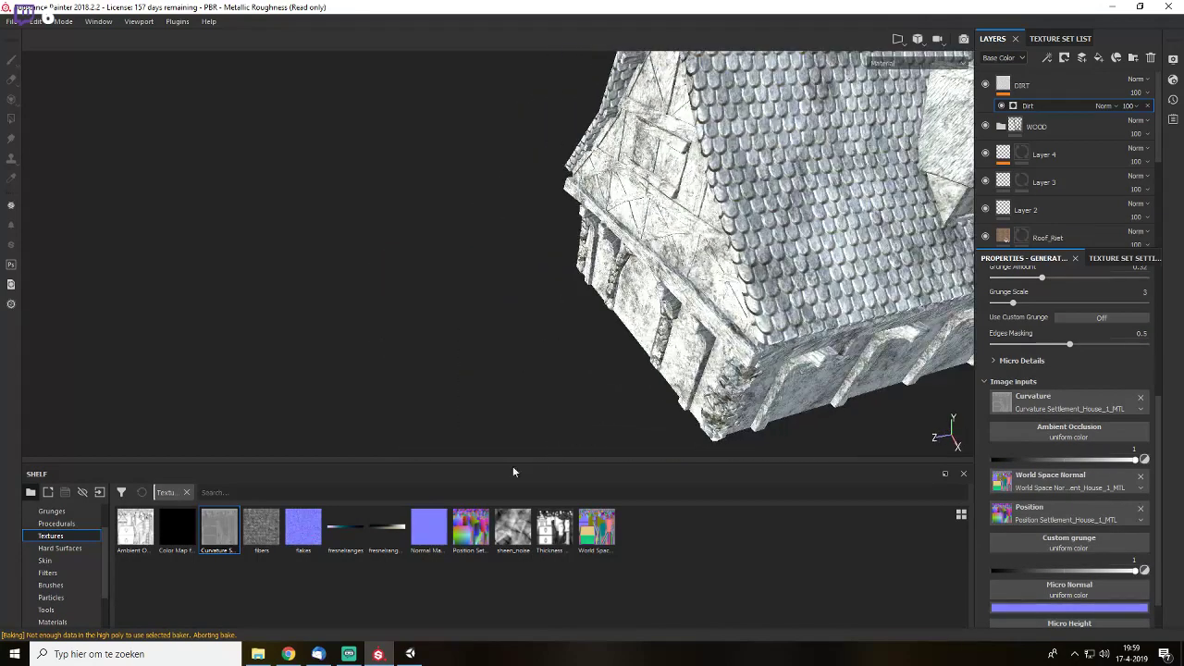
pyautogui.moveTo(128, 535); pyautogui.dragTo(1071, 431)
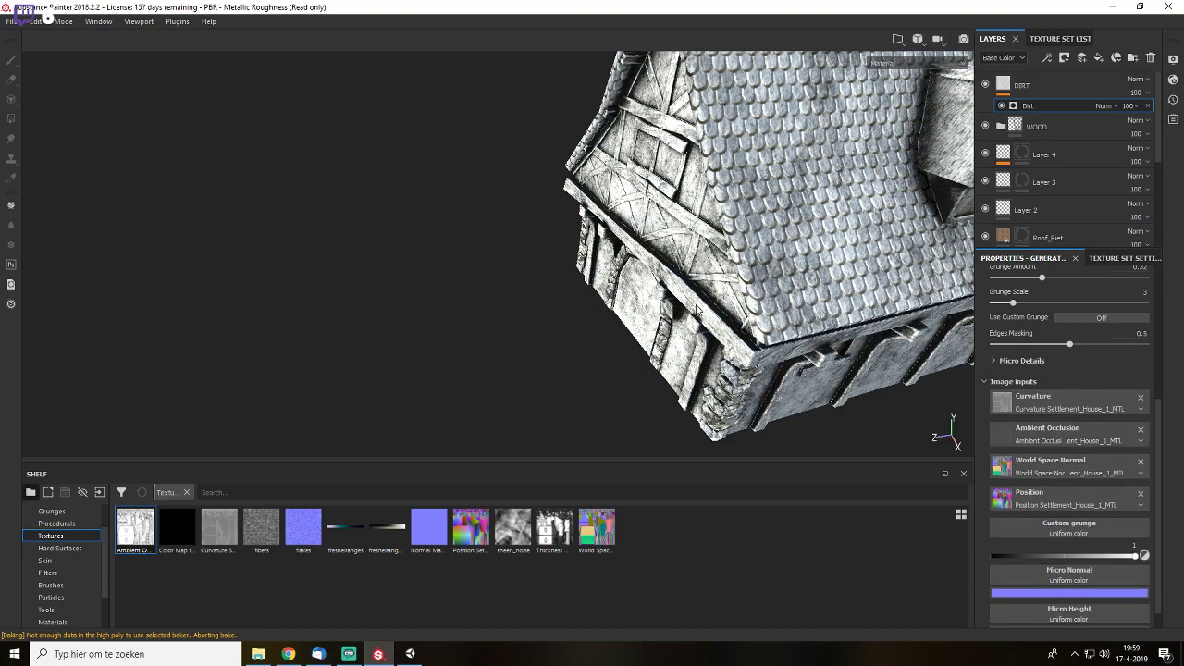
# - Set the DIRT layer's blend mode to Multiply and its opacity to 75
pyautogui.keyDown('alt'); pyautogui.moveTo(814, 332); pyautogui.dragTo(882, 215); pyautogui.keyUp('alt')
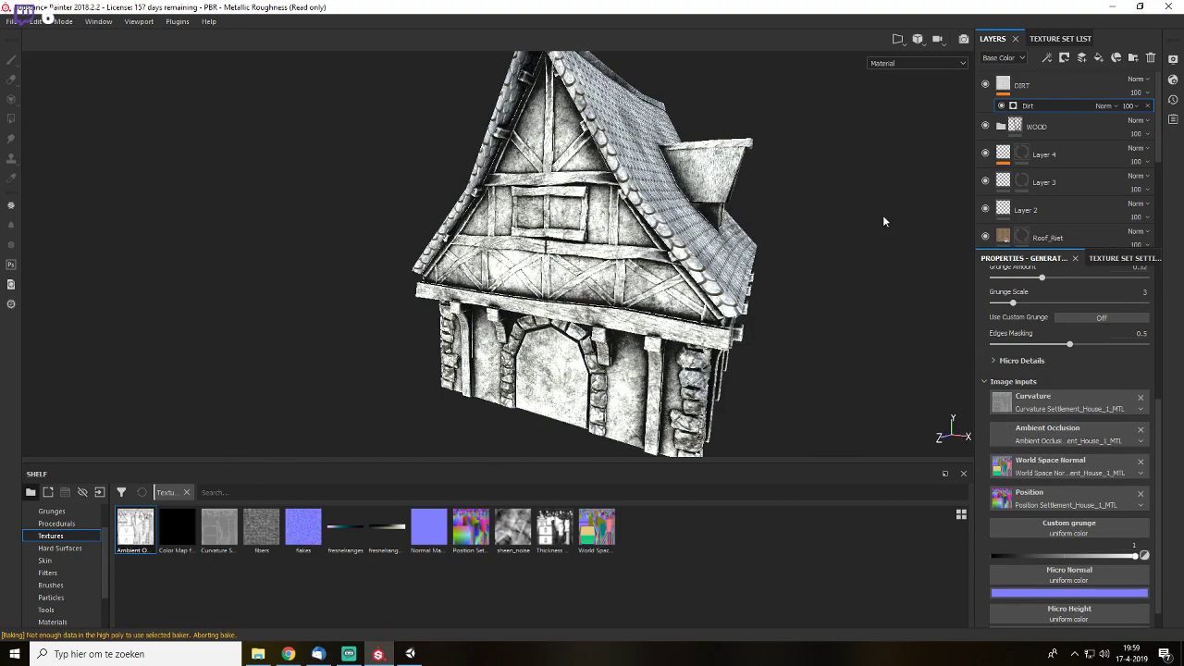
pyautogui.click(1136, 79)
pyautogui.click(1137, 139)
pyautogui.click(1142, 93)
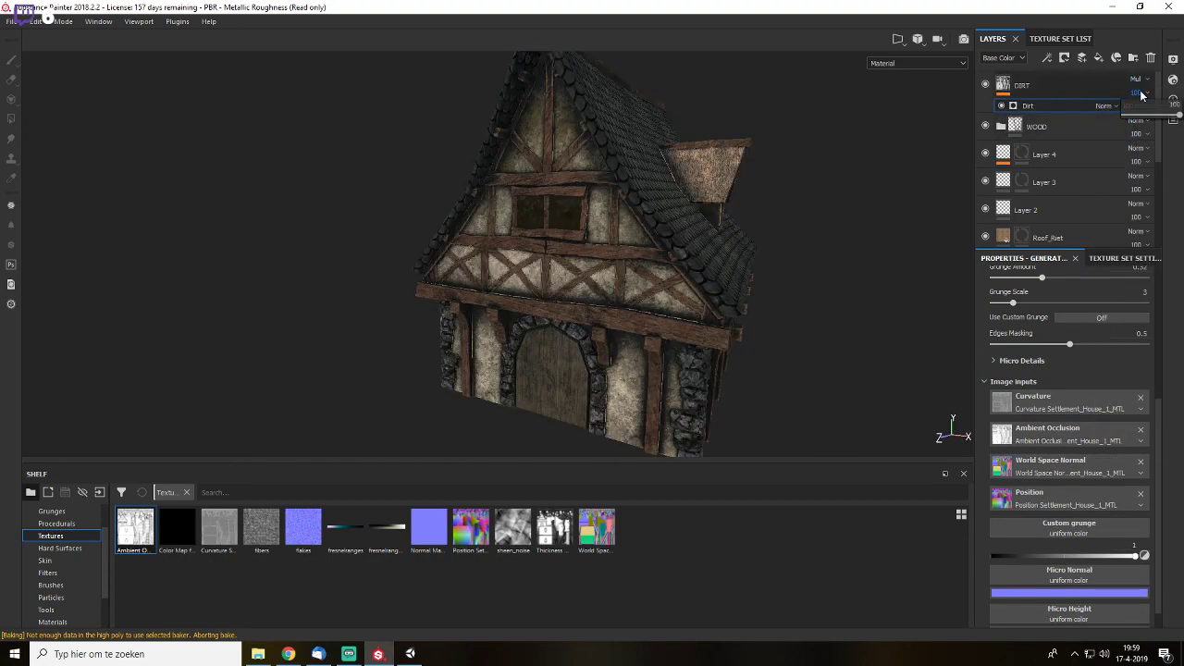
pyautogui.moveTo(1175, 115)
pyautogui.mouseDown()
pyautogui.moveTo(1152, 118)
pyautogui.moveTo(1165, 121)
pyautogui.mouseUp()
pyautogui.keyDown('alt'); pyautogui.moveTo(693, 300); pyautogui.dragTo(656, 289); pyautogui.keyUp('alt')
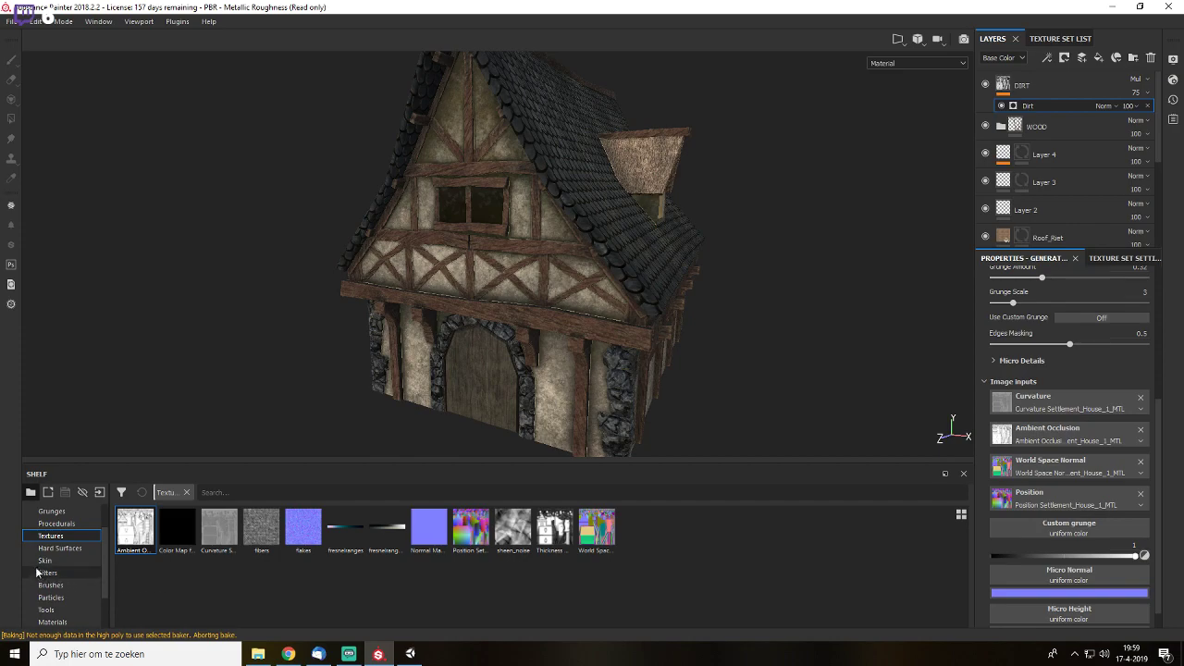
# - Add a new paint layer above the DIRT layer and choose the Rain particle brush
pyautogui.click(1034, 85)
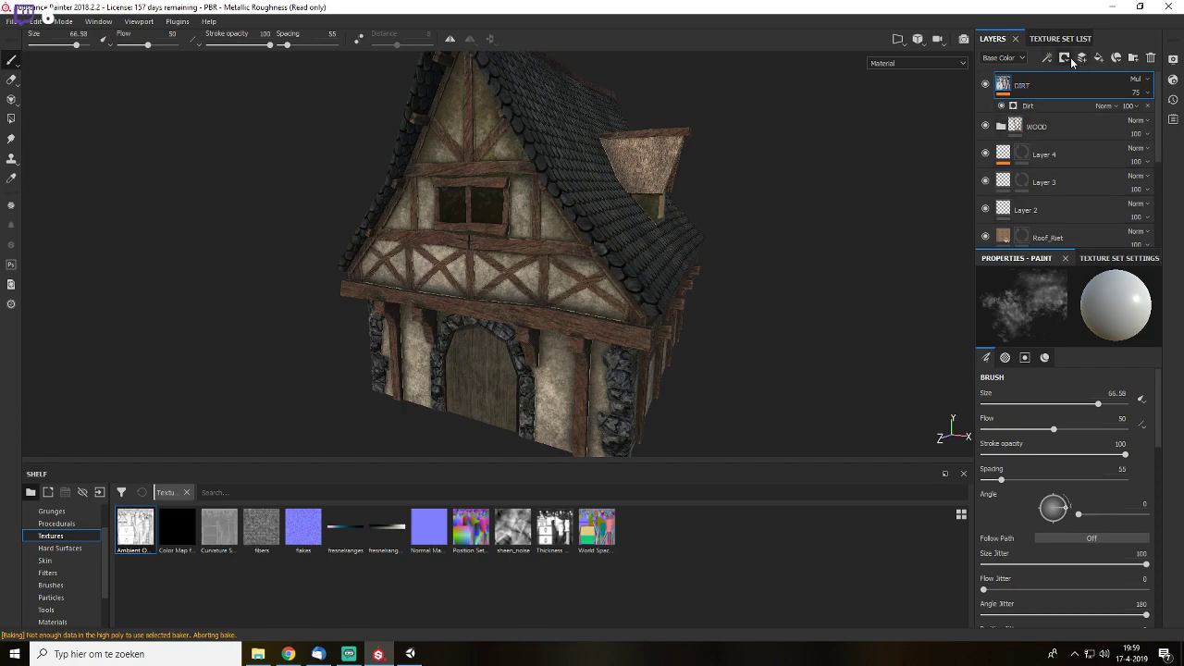
pyautogui.click(1070, 57)
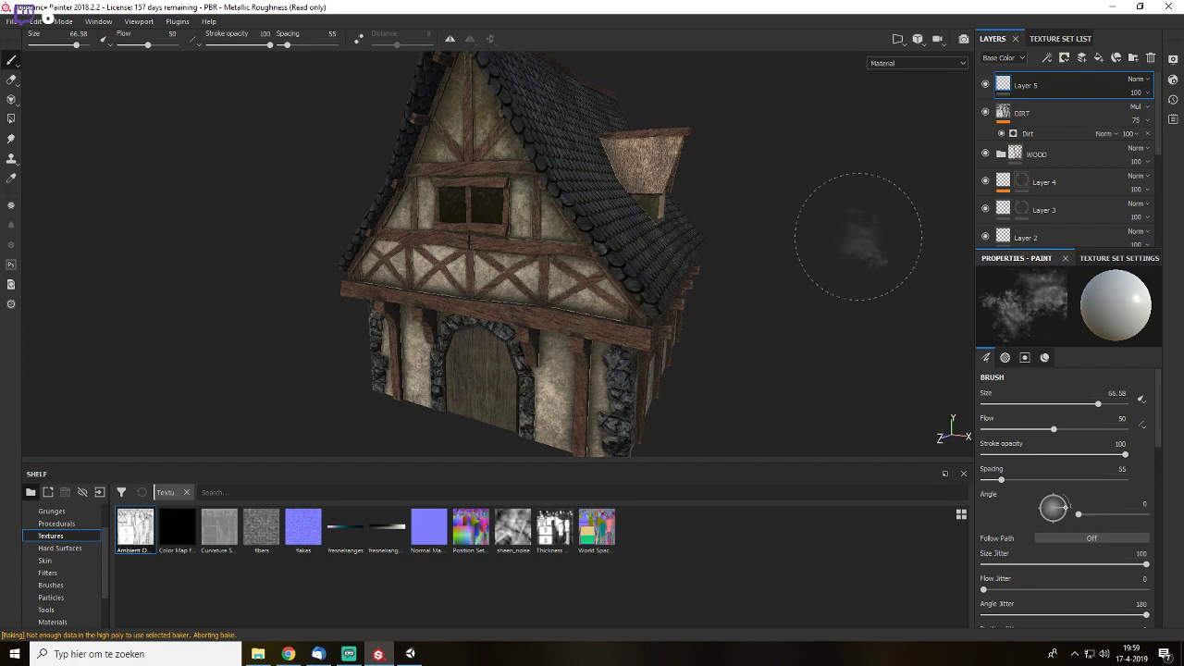
pyautogui.click(65, 599)
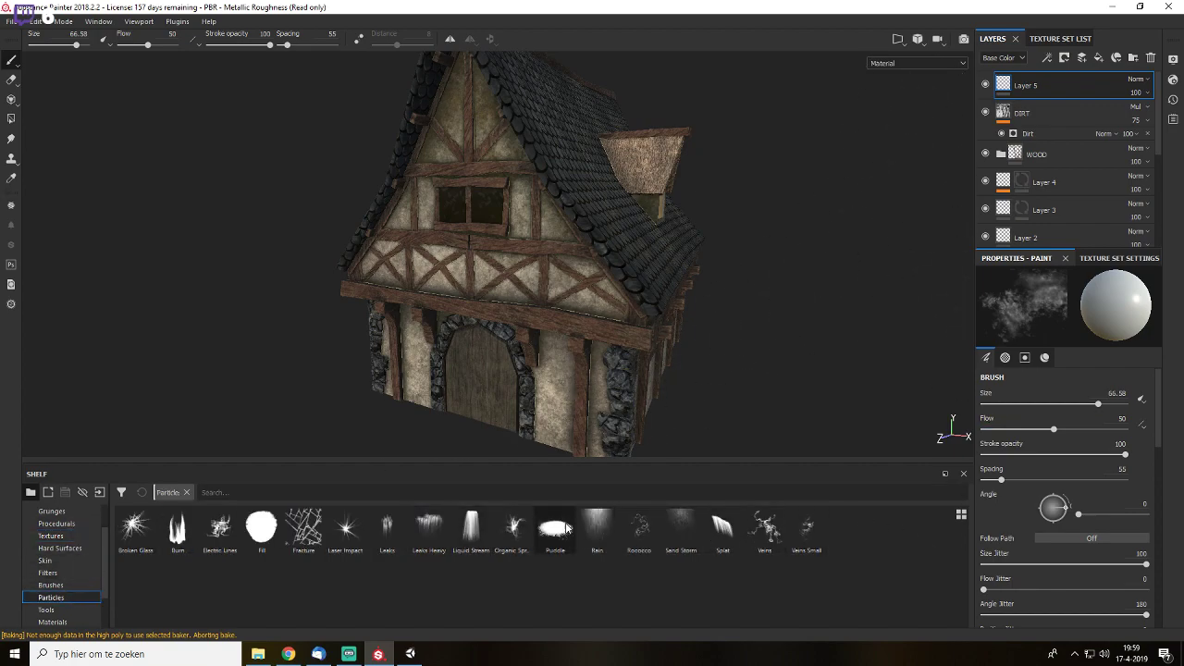
pyautogui.click(596, 527)
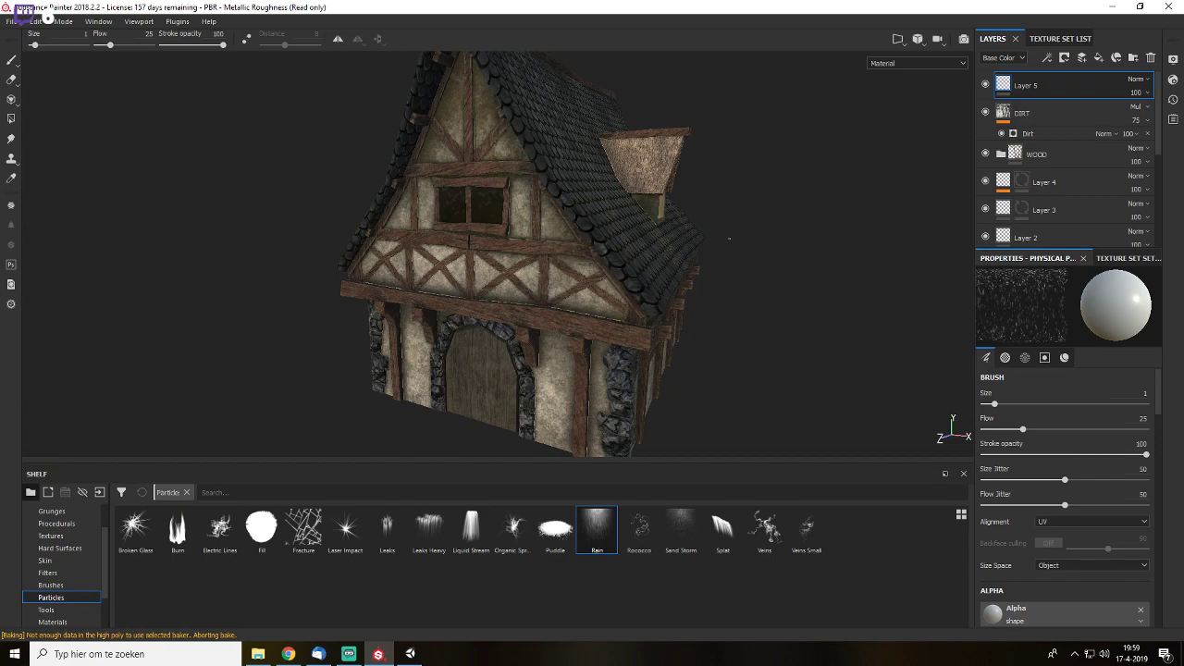
# - Paint rain particles over the house and watch them run down the roof
pyautogui.keyDown('alt'); pyautogui.moveTo(741, 239); pyautogui.dragTo(705, 244); pyautogui.keyUp('alt')
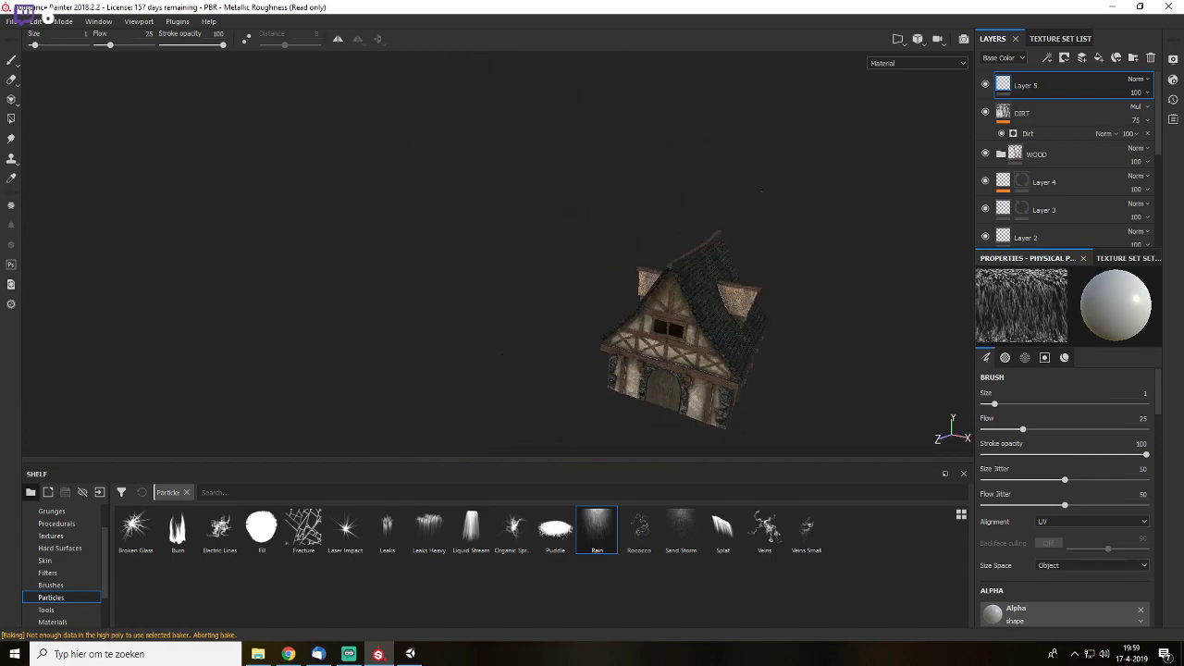
pyautogui.moveTo(608, 210)
pyautogui.keyDown('alt'); pyautogui.mouseDown()
pyautogui.moveTo(690, 222)
pyautogui.moveTo(754, 209)
pyautogui.mouseUp(); pyautogui.keyUp('alt')
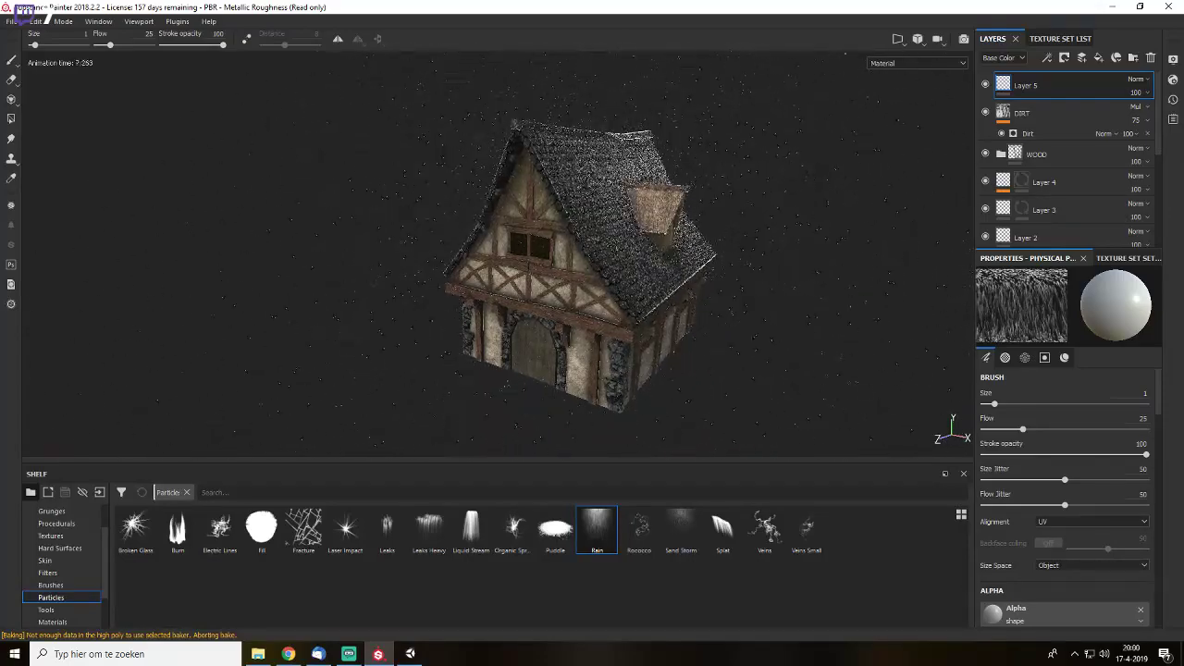
pyautogui.scroll(4, 691, 243)
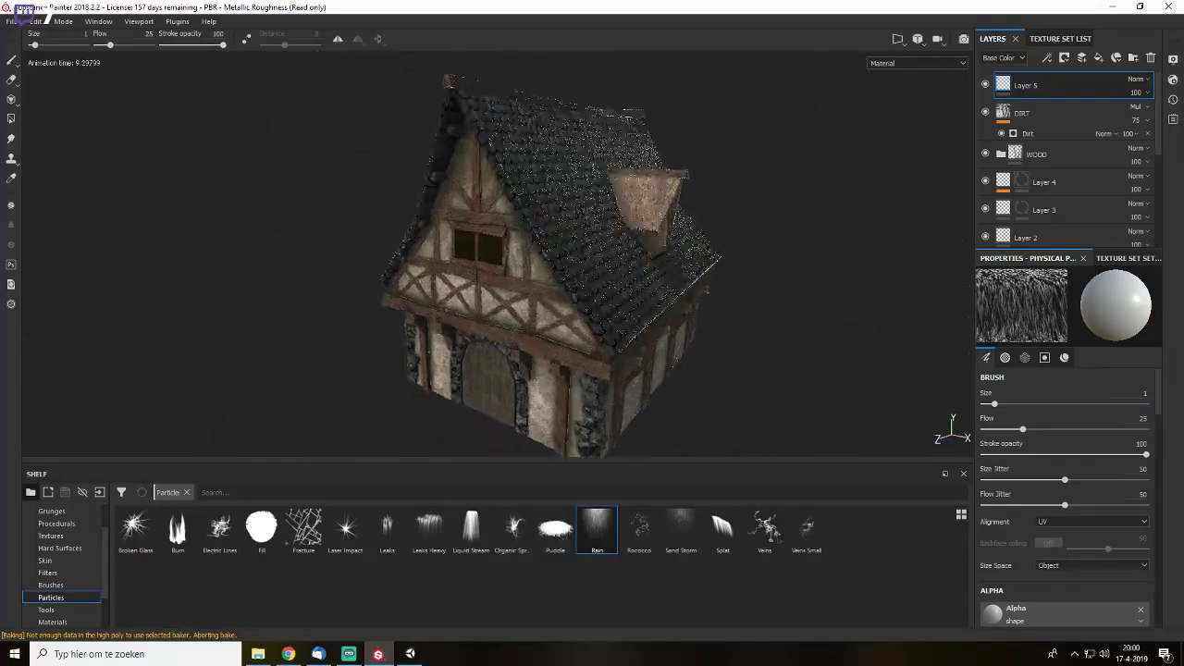
pyautogui.scroll(3, 84, 238)
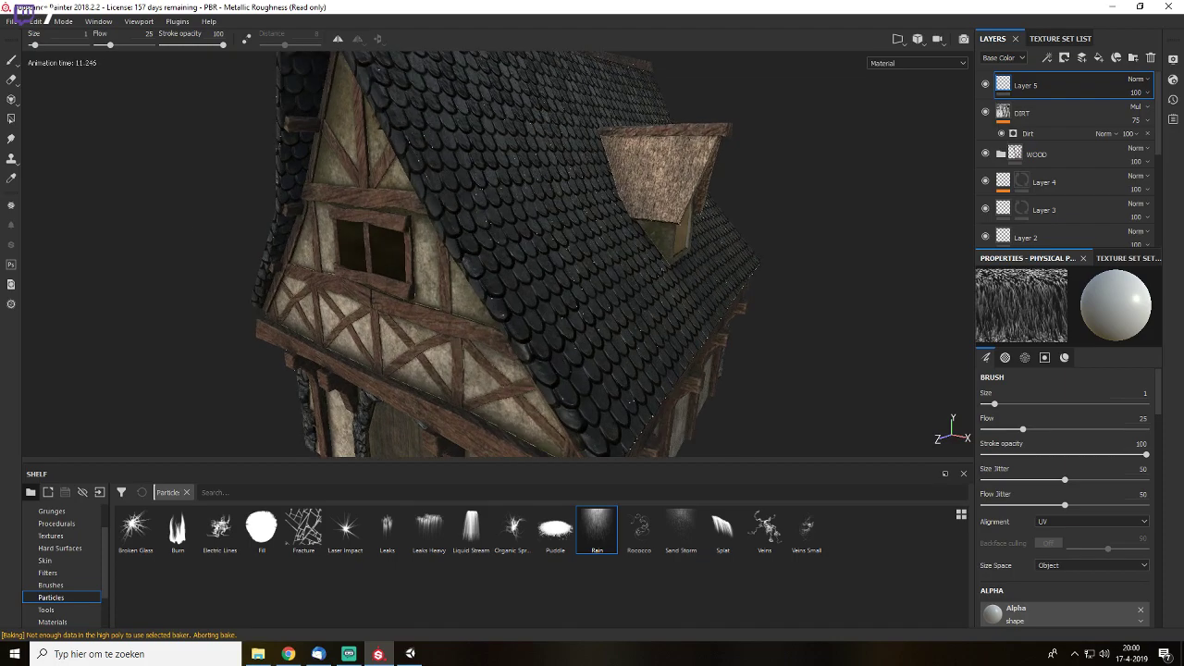
pyautogui.keyDown('alt'); pyautogui.moveTo(665, 238); pyautogui.dragTo(532, 254); pyautogui.keyUp('alt')
# - Review the Rain brush's settings and examine the rain streaks on the roof in the roughness channel and the material view
pyautogui.scroll(-15, 1057, 456)
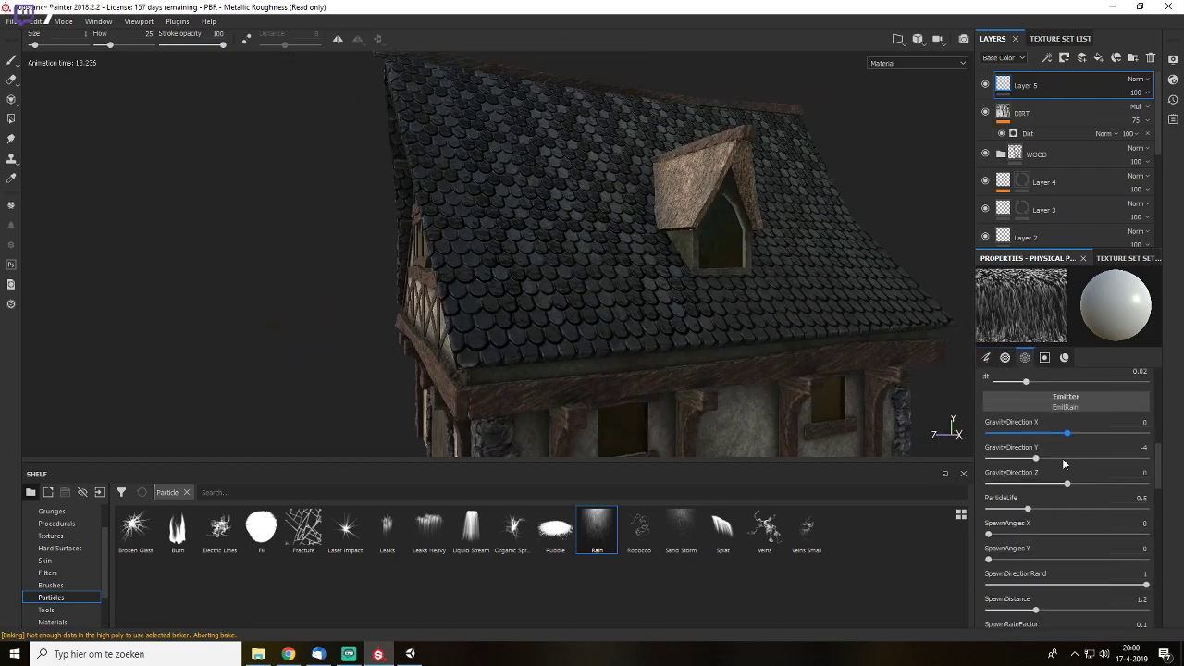
pyautogui.scroll(-5, 1072, 465)
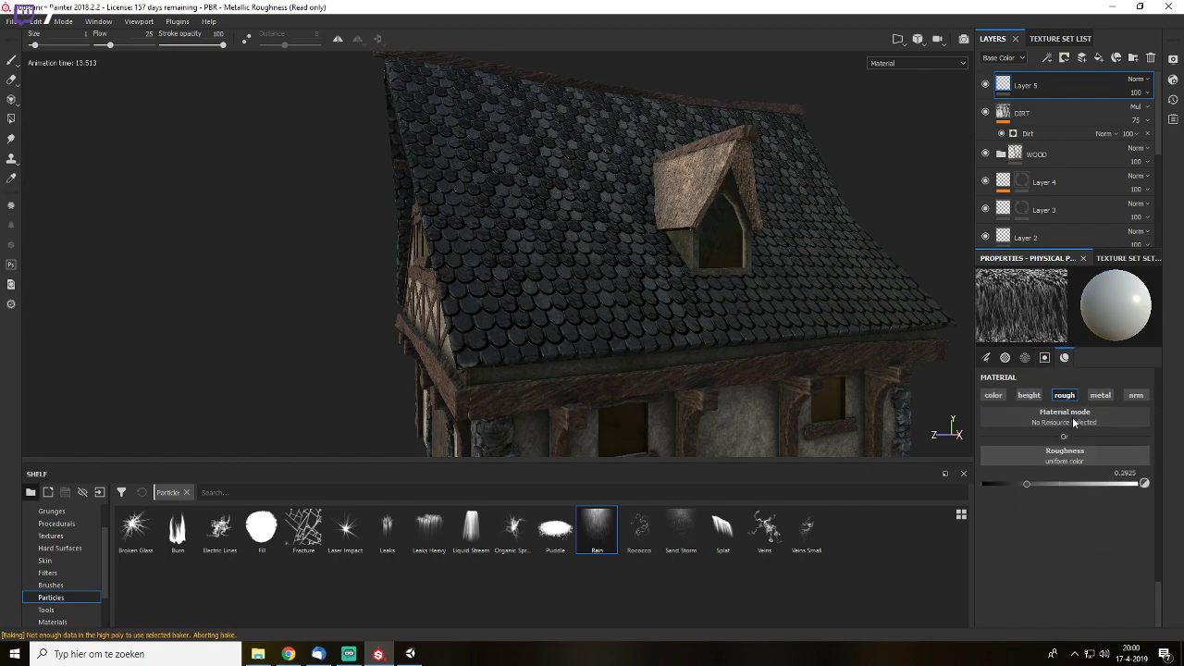
pyautogui.press('c')
pyautogui.press('c')
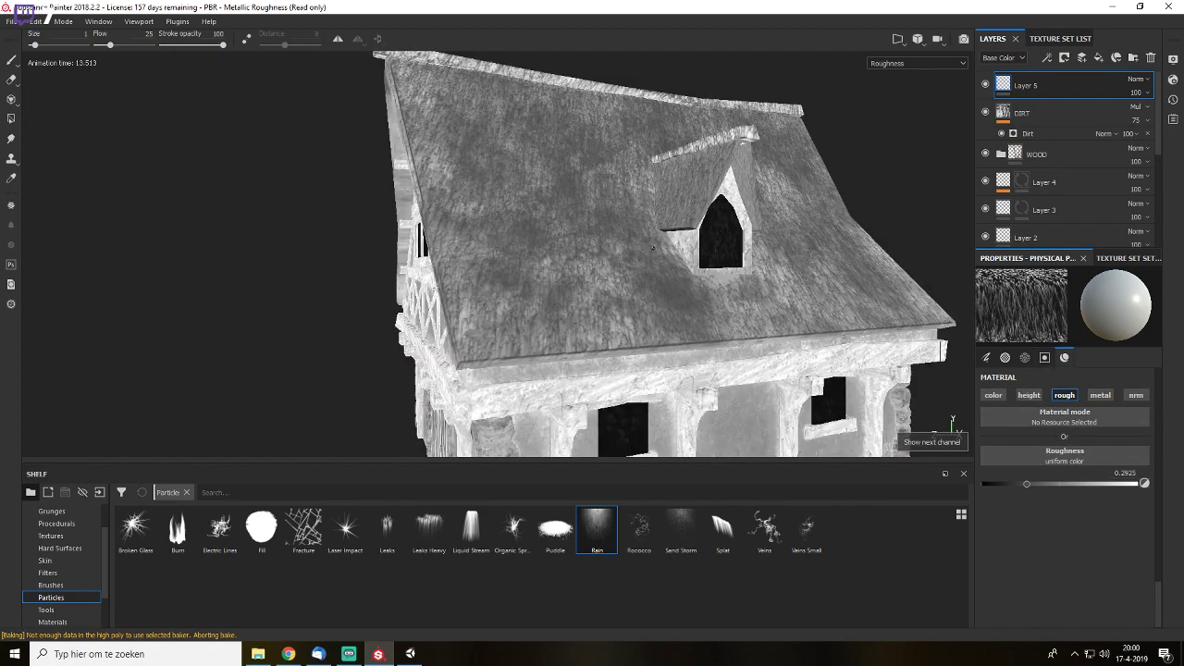
pyautogui.scroll(6, 653, 247)
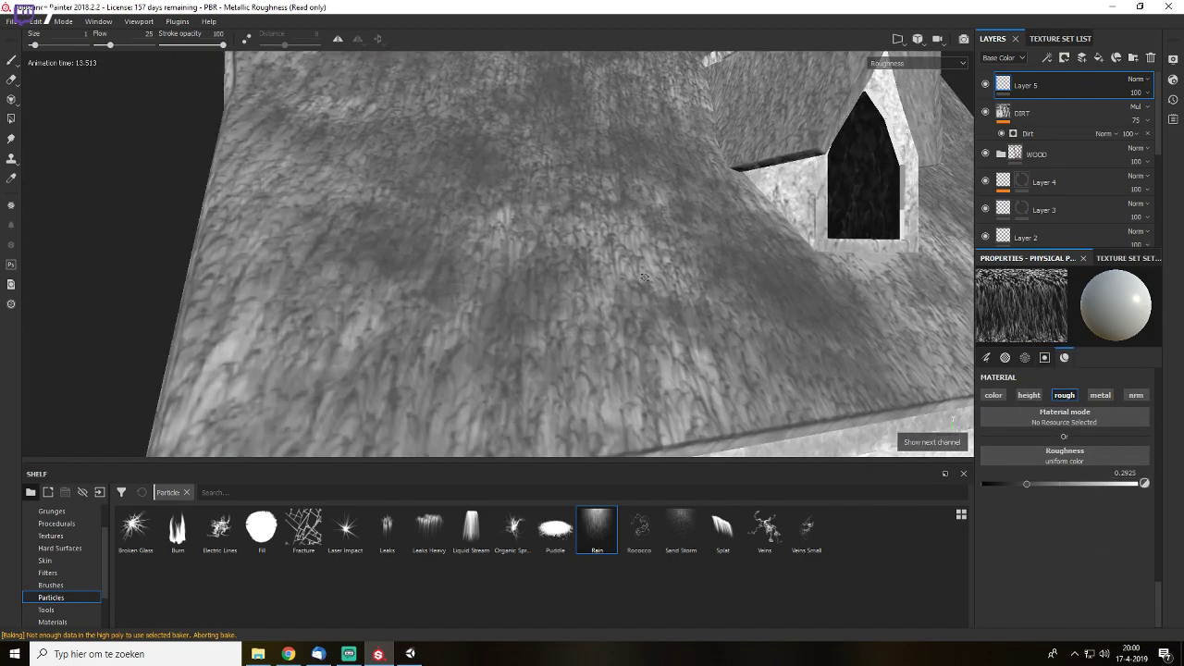
pyautogui.press('m')
pyautogui.moveTo(676, 273)
pyautogui.keyDown('shift'); pyautogui.mouseDown(button='right')
pyautogui.moveTo(721, 274)
pyautogui.moveTo(682, 278)
pyautogui.mouseUp(button='right'); pyautogui.keyUp('shift')
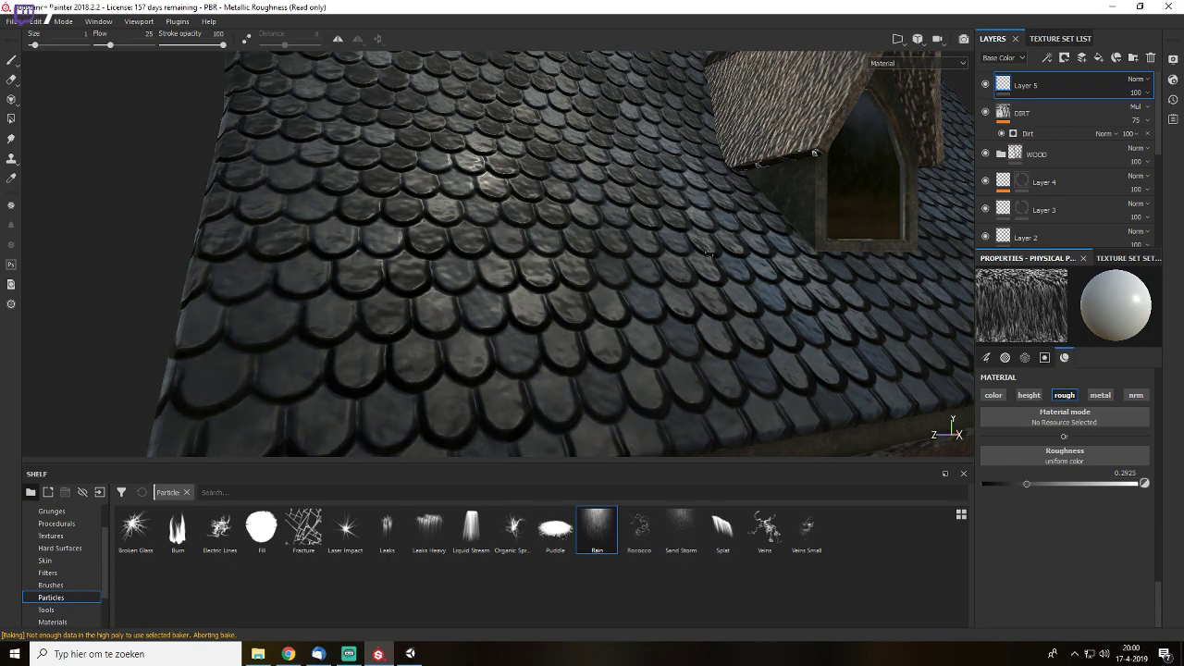
# - Set the Rain brush's roughness to 0 and paint rain particles over the roof again
pyautogui.scroll(-5, 709, 252)
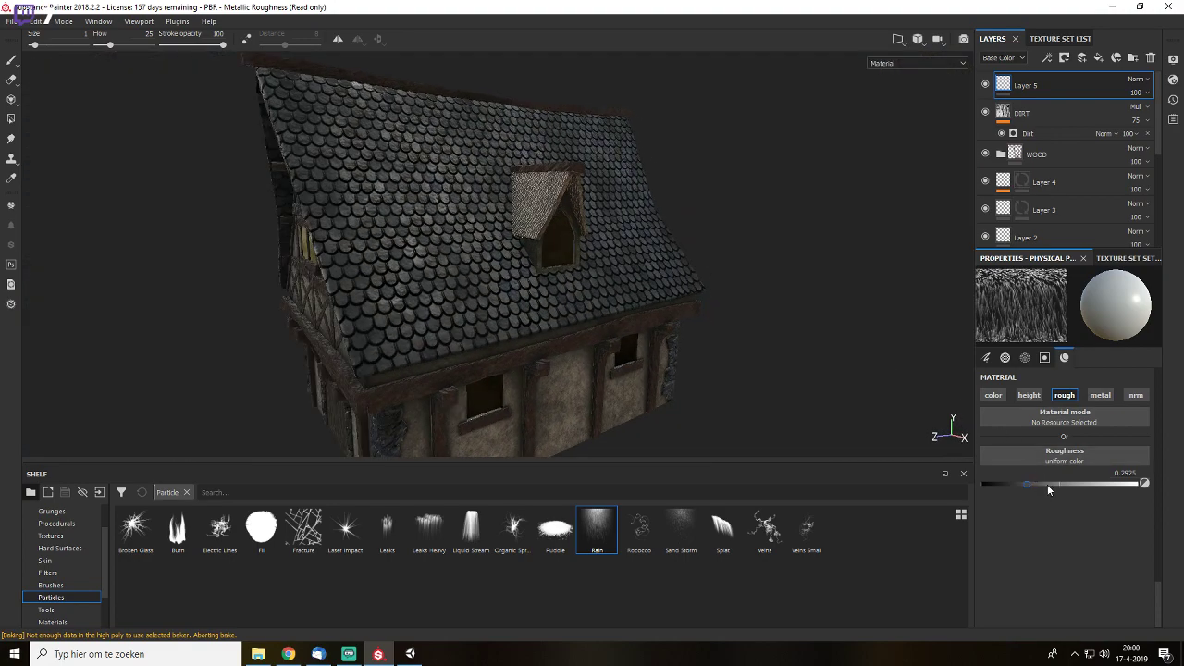
pyautogui.moveTo(1017, 487); pyautogui.dragTo(979, 485)
pyautogui.keyDown('alt'); pyautogui.moveTo(682, 269); pyautogui.dragTo(786, 294); pyautogui.keyUp('alt')
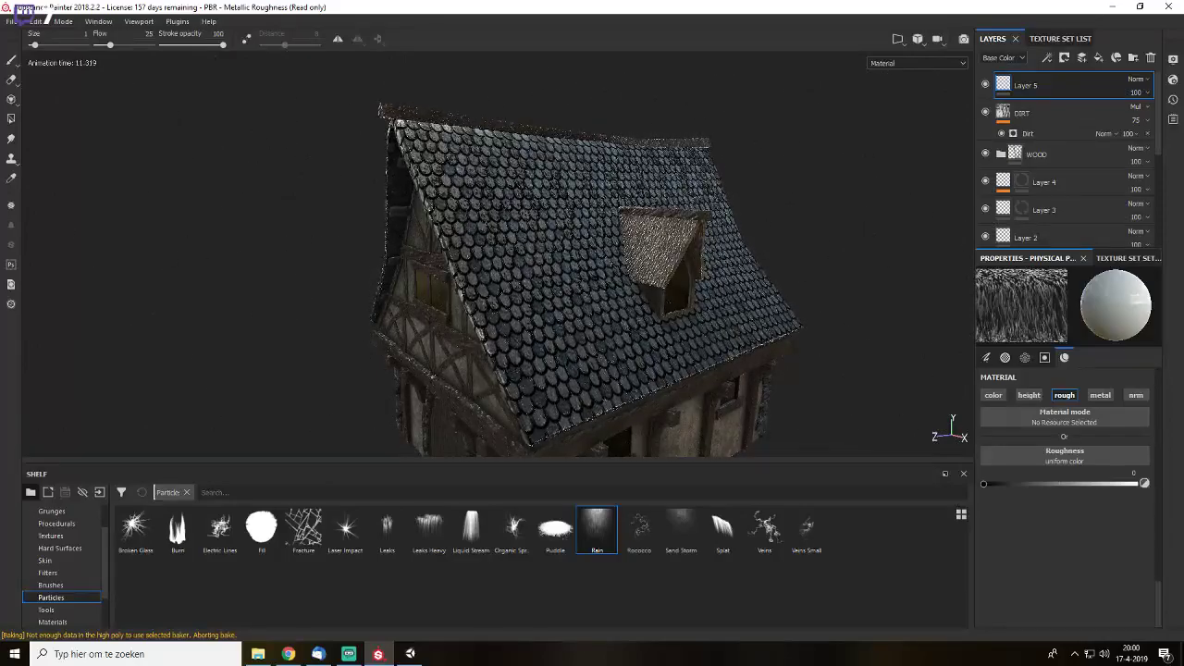
# - Examine the new rain streaks on the roof up close in the roughness channel and the material view
pyautogui.scroll(6, 620, 222)
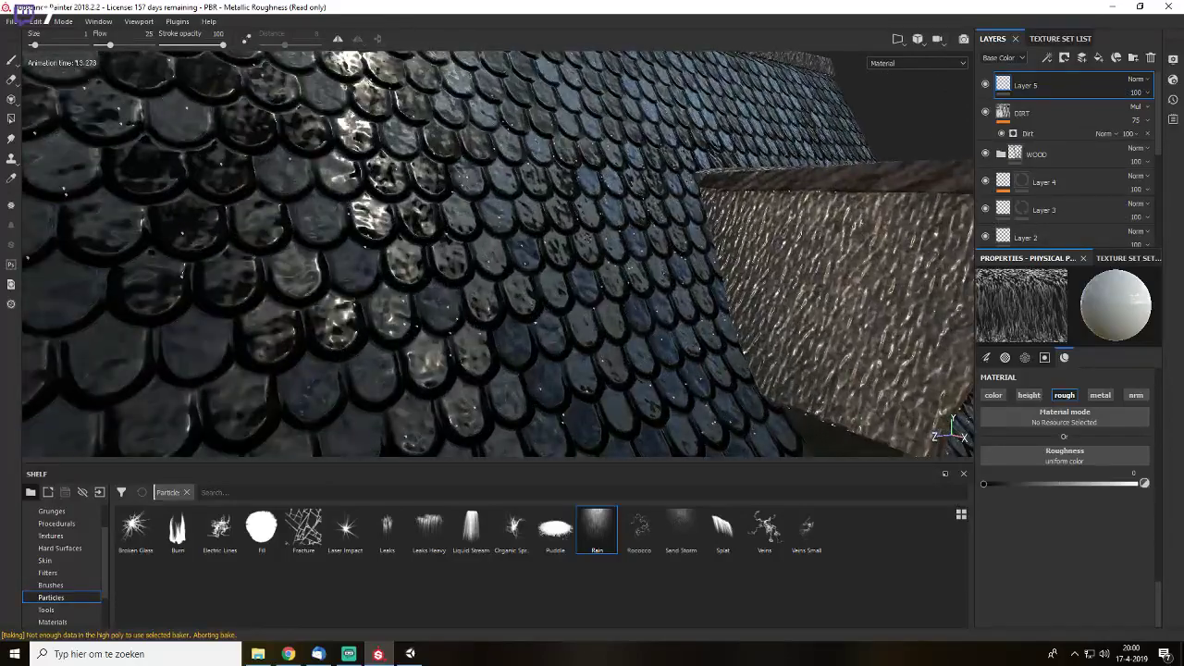
pyautogui.keyDown('alt'); pyautogui.moveTo(638, 231); pyautogui.dragTo(606, 196); pyautogui.keyUp('alt')
pyautogui.scroll(5, 606, 195)
pyautogui.press('c')
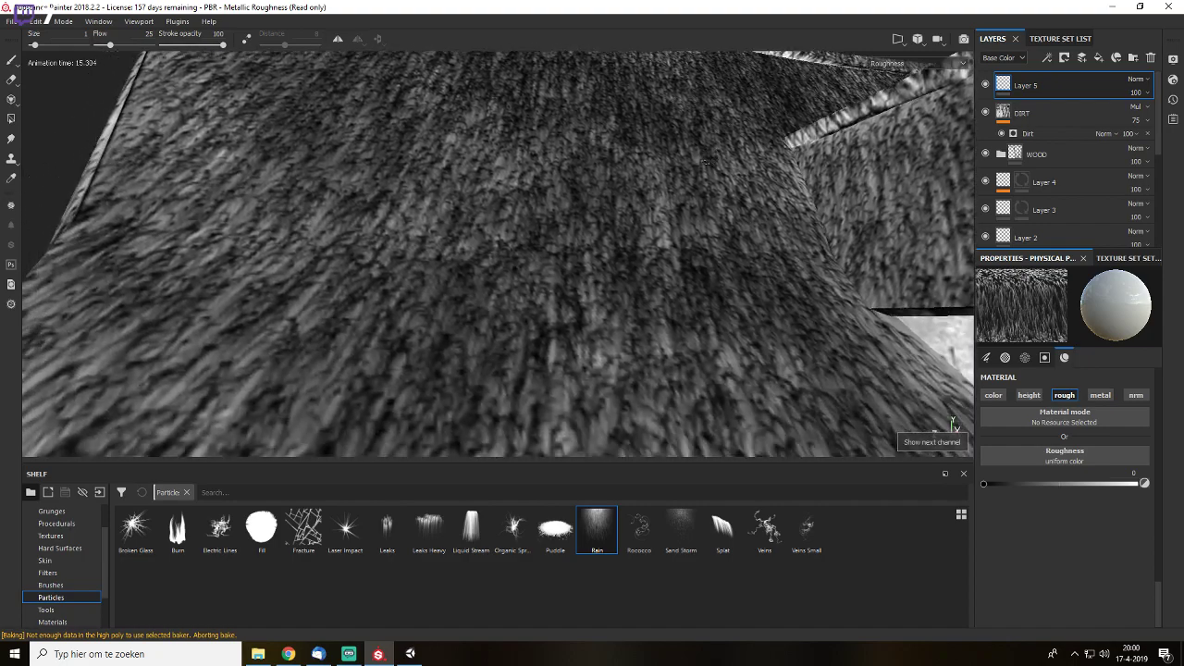
pyautogui.press('f')
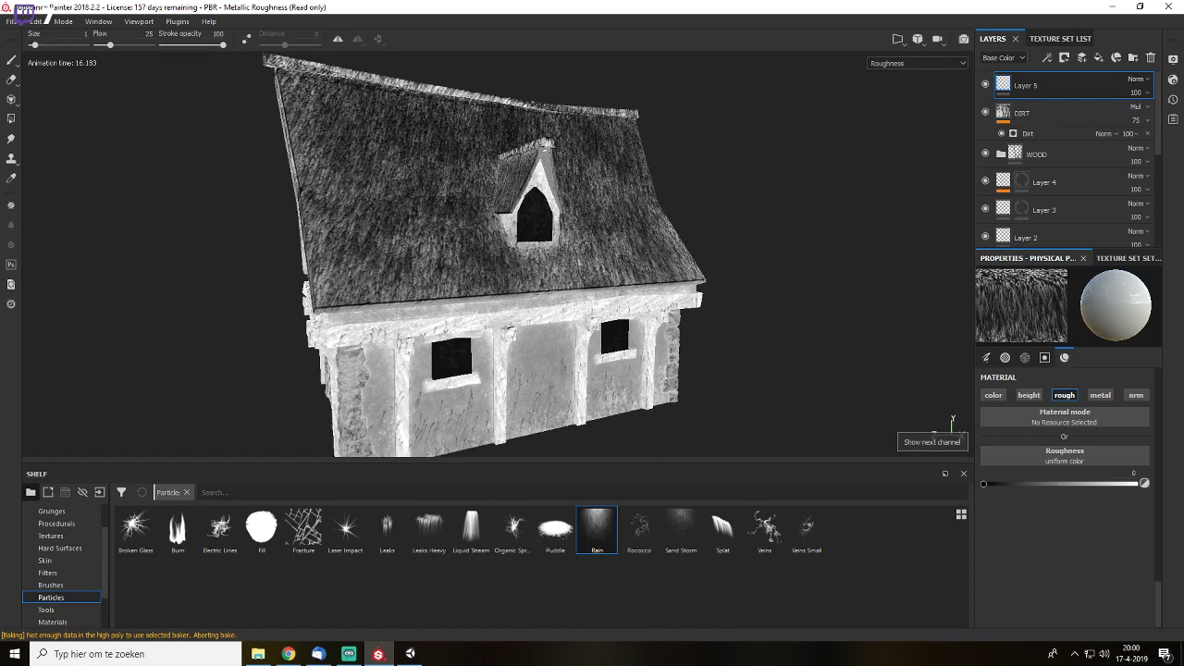
pyautogui.press('m')
pyautogui.scroll(3, 520, 247)
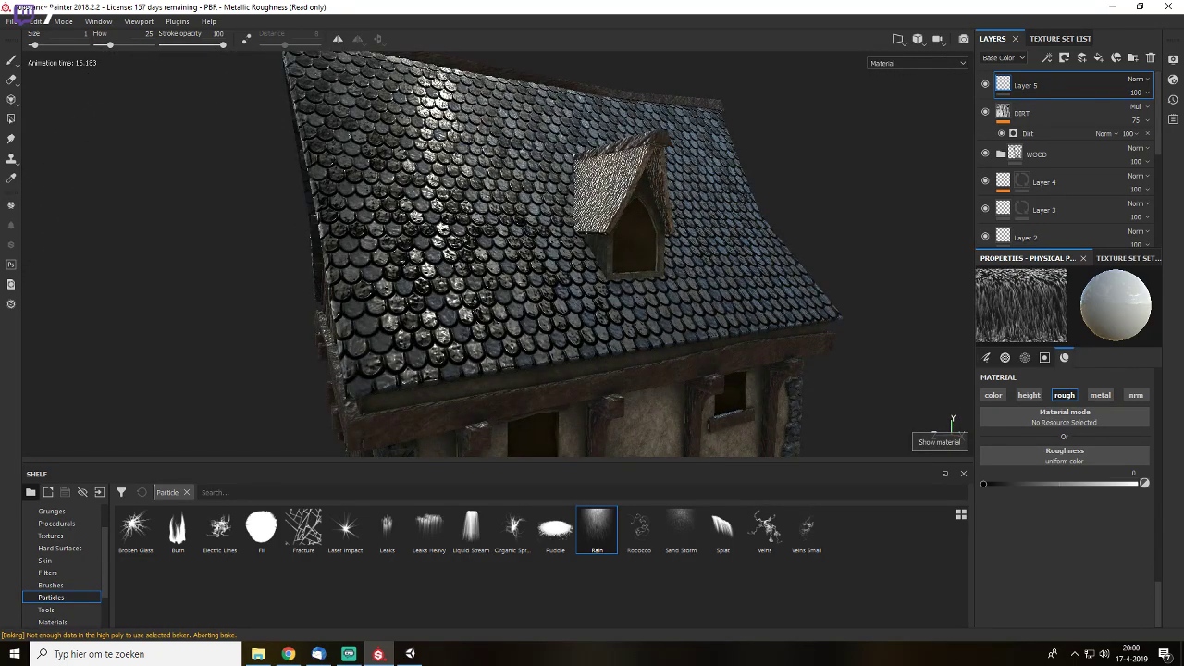
# - Check the roof's wet shine under rotated environment lighting and undo the last rain stroke
pyautogui.keyDown('alt'); pyautogui.moveTo(567, 243); pyautogui.dragTo(575, 244); pyautogui.keyUp('alt')
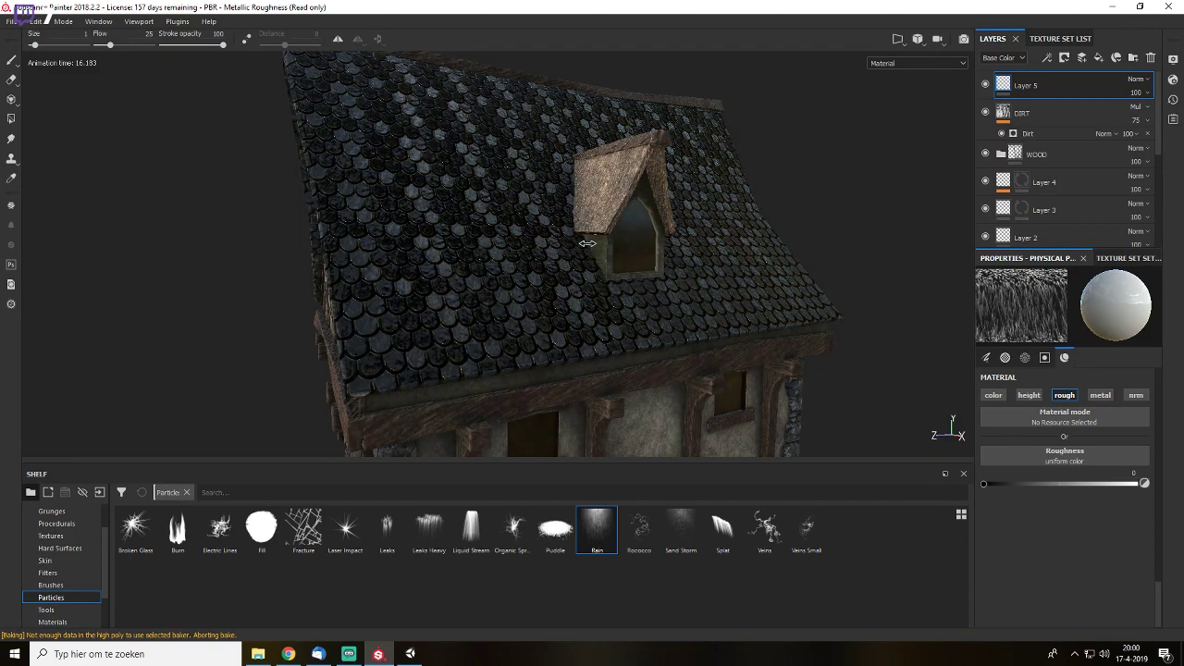
pyautogui.keyDown('shift'); pyautogui.moveTo(587, 243); pyautogui.dragTo(668, 232, button='right'); pyautogui.keyUp('shift')
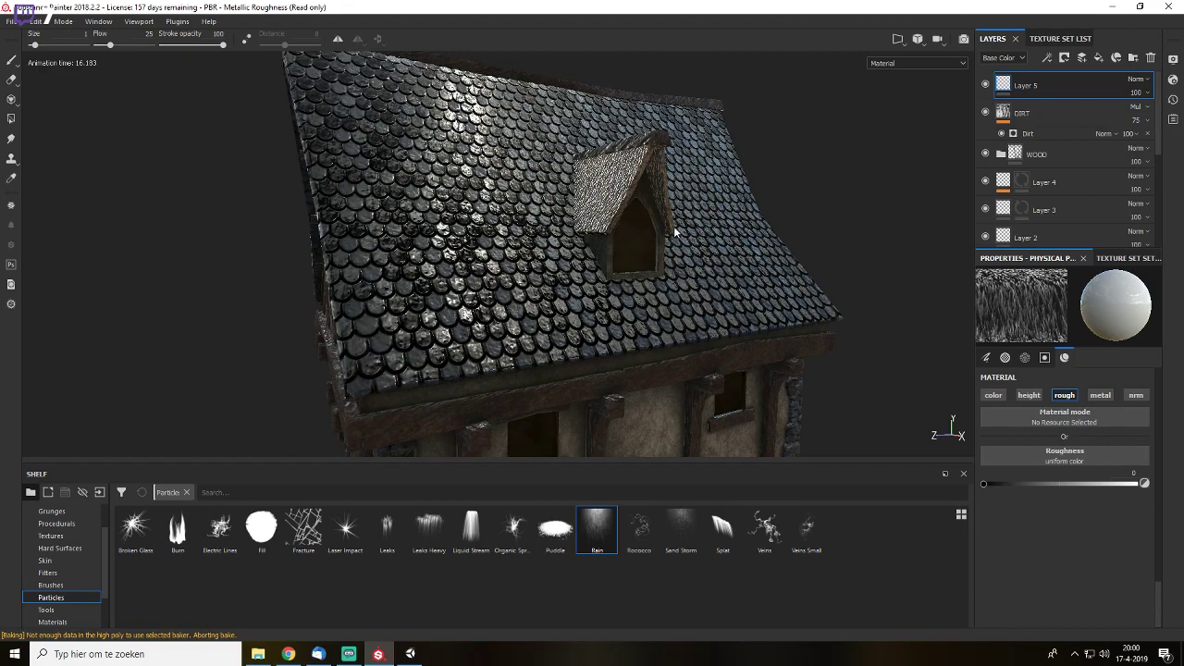
pyautogui.scroll(6, 675, 232)
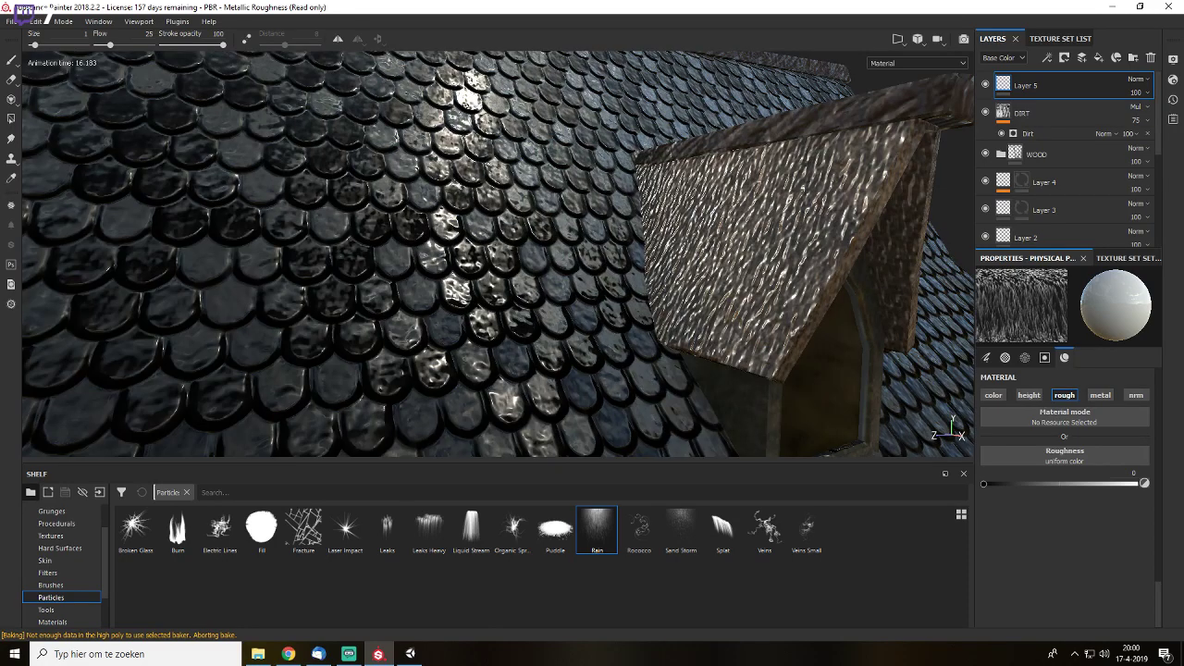
pyautogui.press('f')
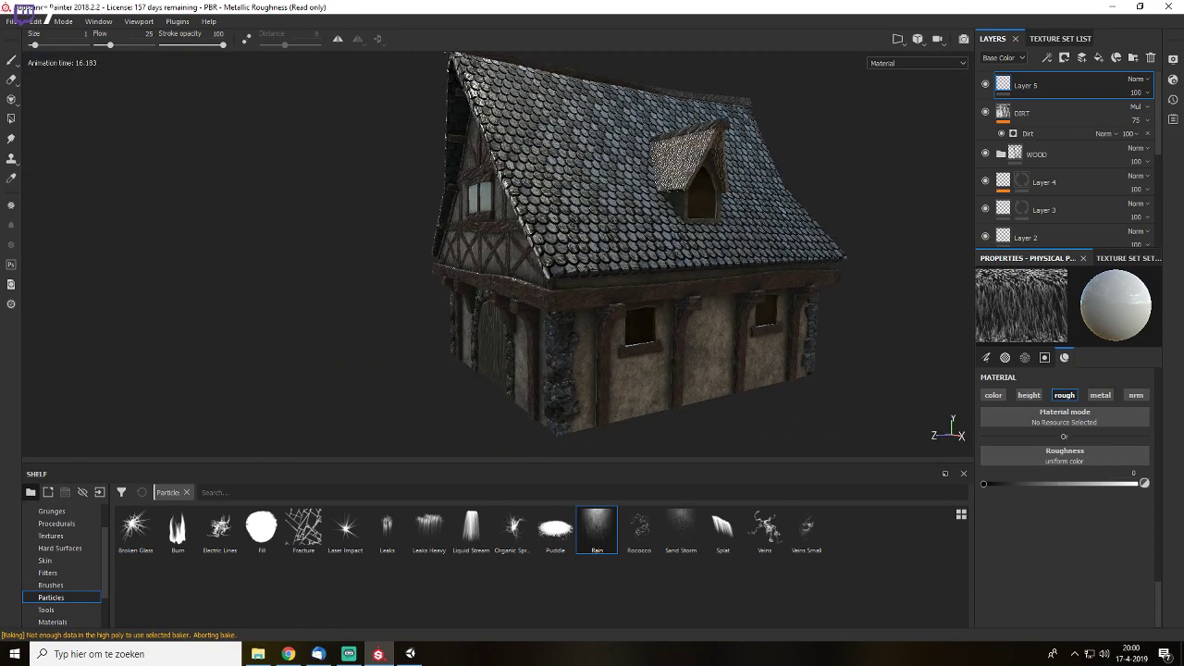
pyautogui.hotkey('ctrl', 'z')
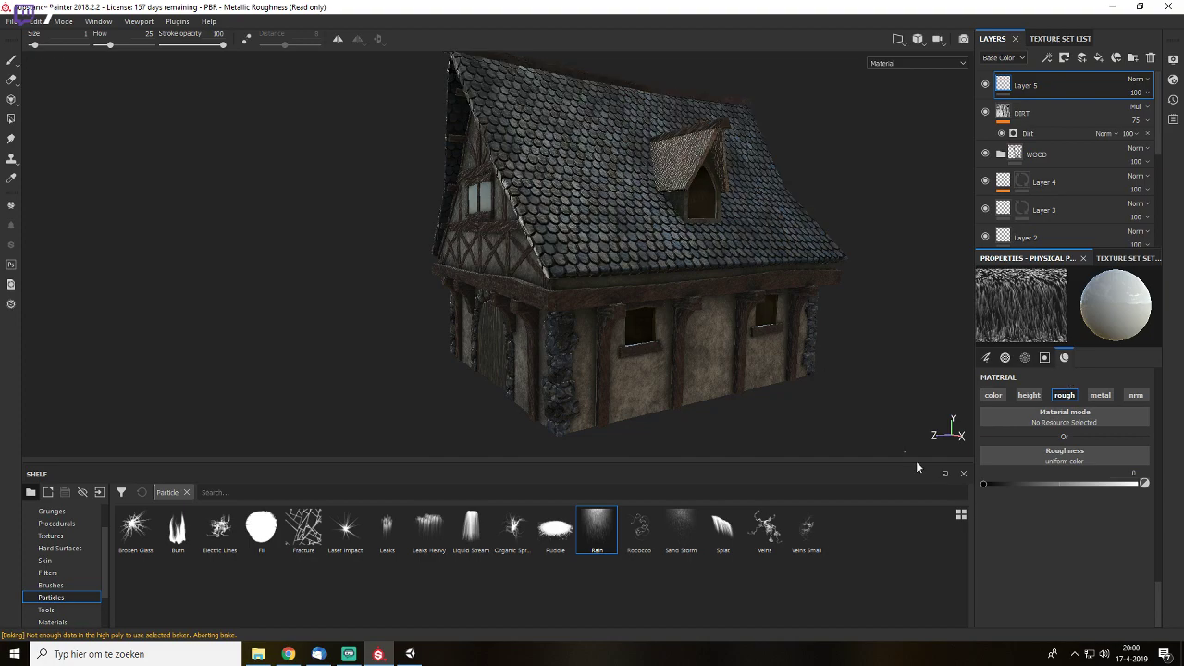
# - Set the Rain brush's roughness to 0.2885, paint rain particles over the roof and review the brush's physics settings
pyautogui.click(1016, 485)
pyautogui.keyDown('alt'); pyautogui.moveTo(750, 261); pyautogui.dragTo(754, 296); pyautogui.keyUp('alt')
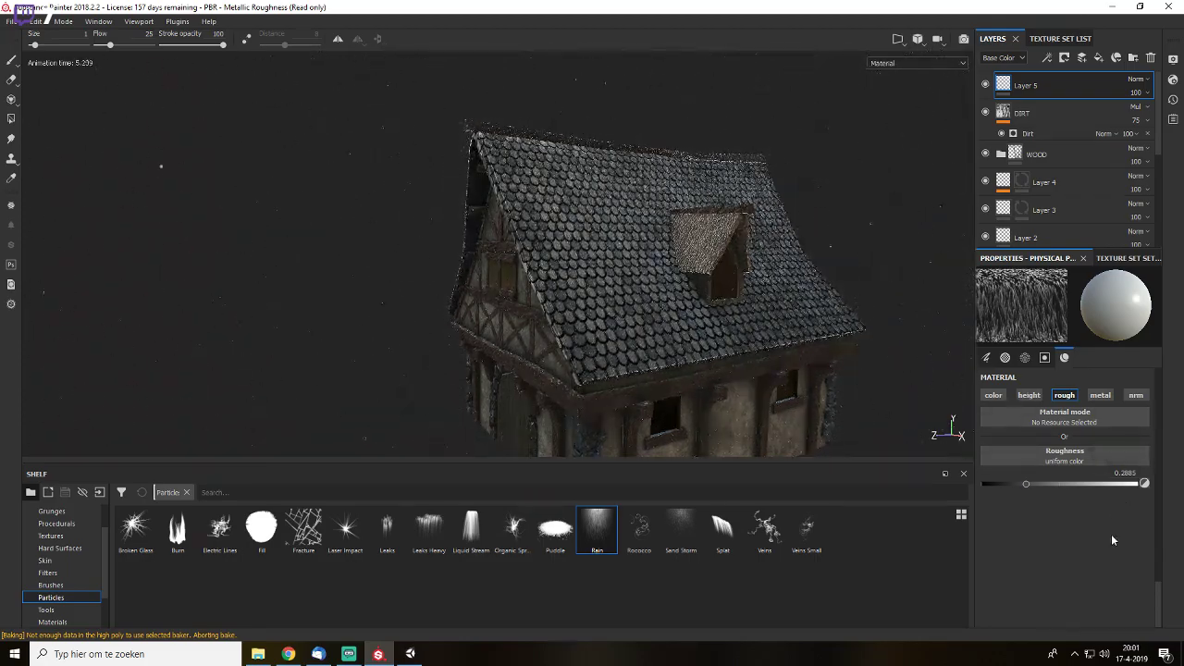
pyautogui.scroll(6, 1120, 537)
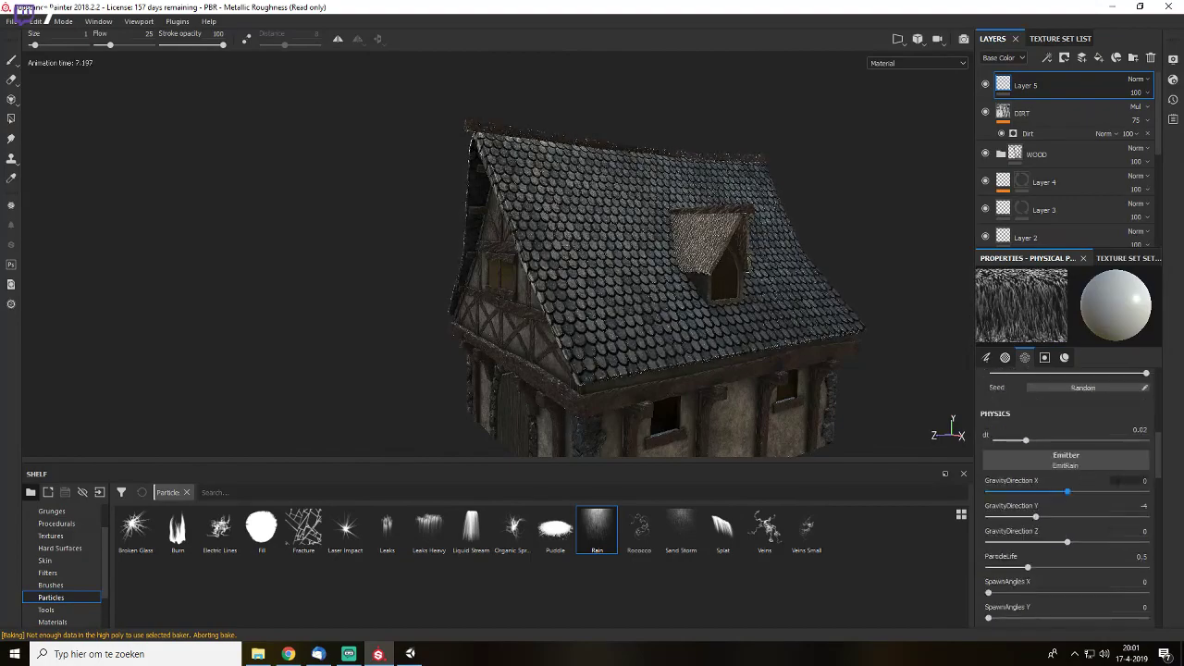
pyautogui.scroll(3, 1056, 506)
pyautogui.scroll(-4, 1058, 442)
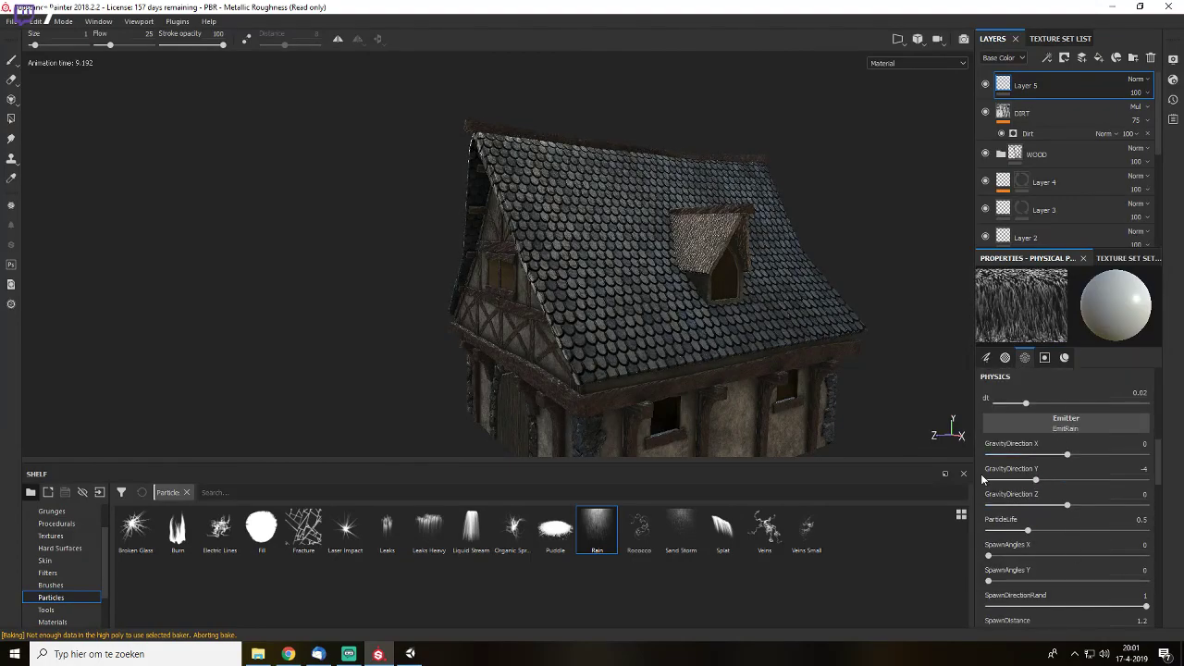
pyautogui.scroll(-5, 1062, 522)
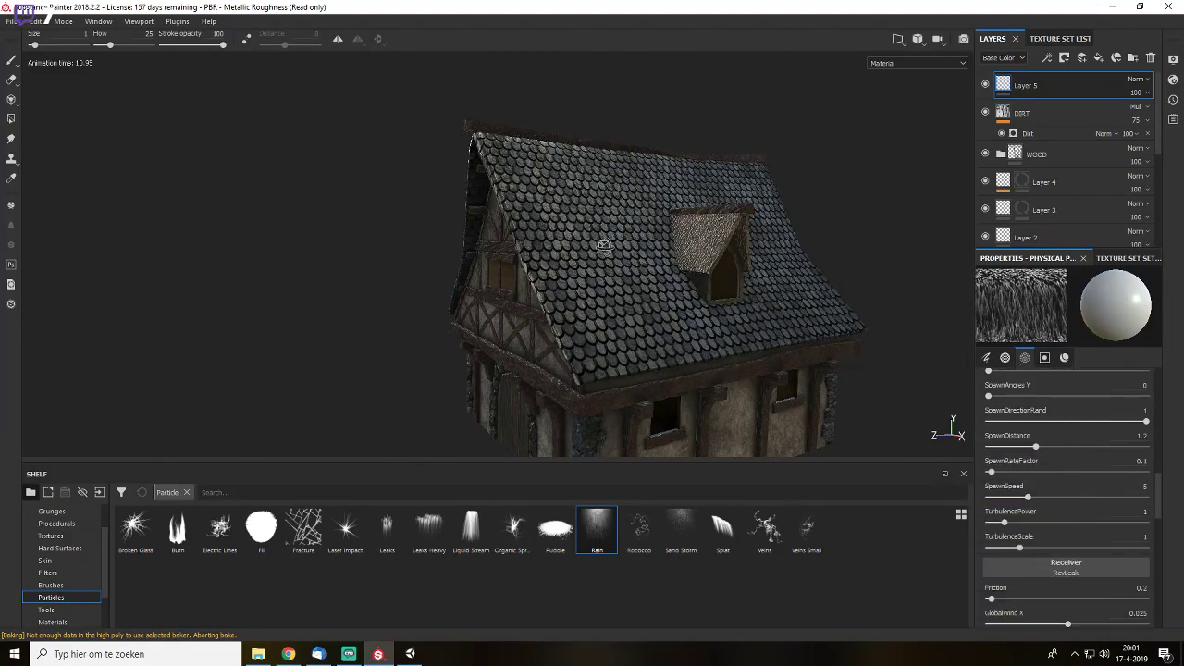
# - Inspect the softer rain streaks on the roof in the roughness channel and the material view
pyautogui.scroll(5, 603, 233)
pyautogui.press('c')
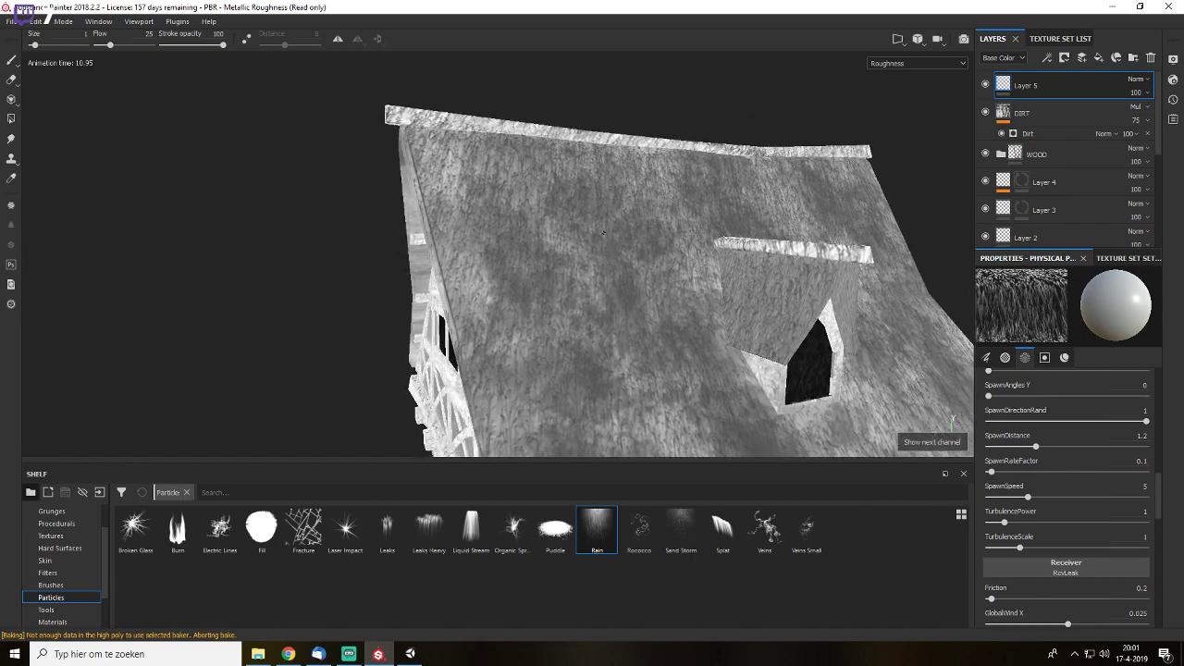
pyautogui.press('m')
pyautogui.keyDown('alt'); pyautogui.moveTo(603, 232); pyautogui.dragTo(707, 225); pyautogui.keyUp('alt')
pyautogui.scroll(-4, 706, 225)
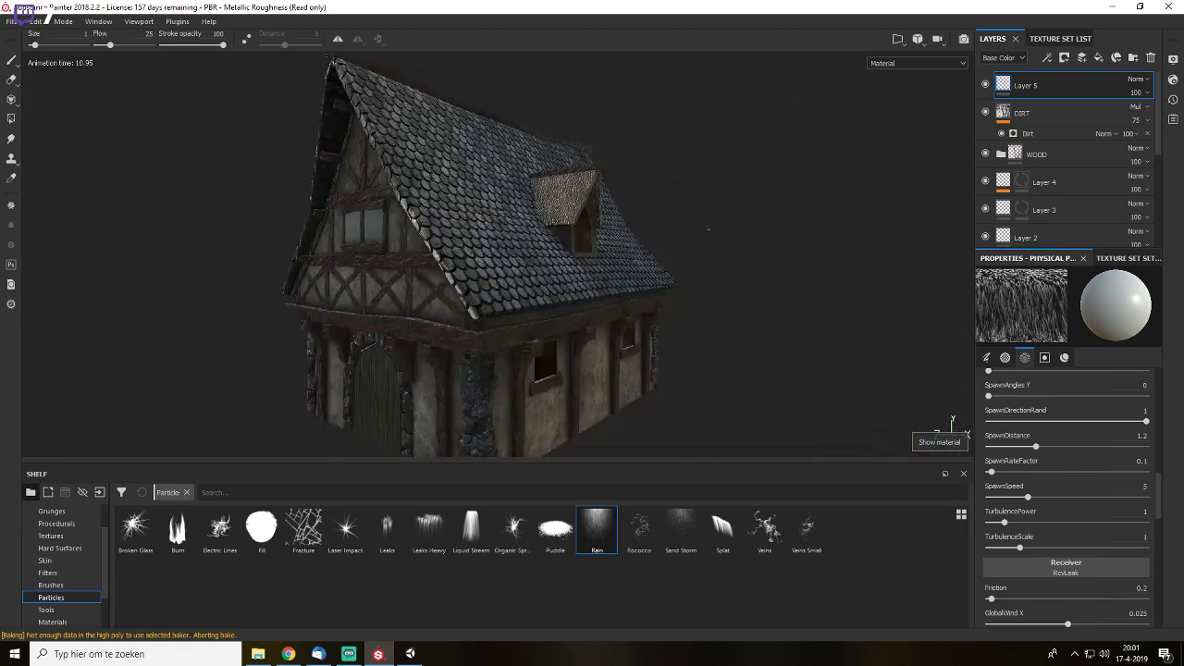
# - Add a new paint layer above Layer 5 and choose the Leaks Heavy particle brush for the front gable
pyautogui.keyDown('alt'); pyautogui.moveTo(564, 242); pyautogui.dragTo(585, 274); pyautogui.keyUp('alt')
pyautogui.keyDown('alt'); pyautogui.moveTo(585, 274); pyautogui.dragTo(500, 300, button='middle'); pyautogui.keyUp('alt')
pyautogui.keyDown('alt'); pyautogui.moveTo(500, 300); pyautogui.dragTo(578, 272); pyautogui.keyUp('alt')
pyautogui.keyDown('alt'); pyautogui.moveTo(579, 272); pyautogui.dragTo(788, 239, button='middle'); pyautogui.keyUp('alt')
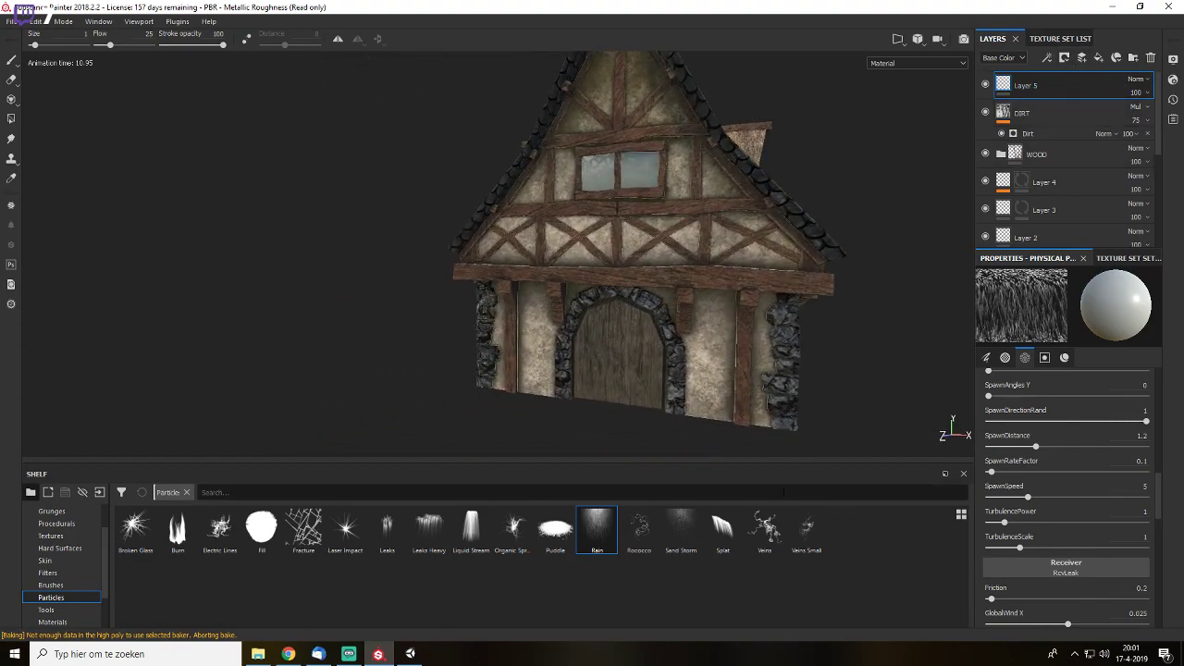
pyautogui.click(1081, 58)
pyautogui.keyDown('alt'); pyautogui.moveTo(588, 171); pyautogui.dragTo(593, 107); pyautogui.keyUp('alt')
pyautogui.keyDown('alt'); pyautogui.moveTo(593, 106); pyautogui.dragTo(603, 238, button='middle'); pyautogui.keyUp('alt')
pyautogui.keyDown('alt'); pyautogui.moveTo(593, 186); pyautogui.dragTo(630, 162, button='right'); pyautogui.keyUp('alt')
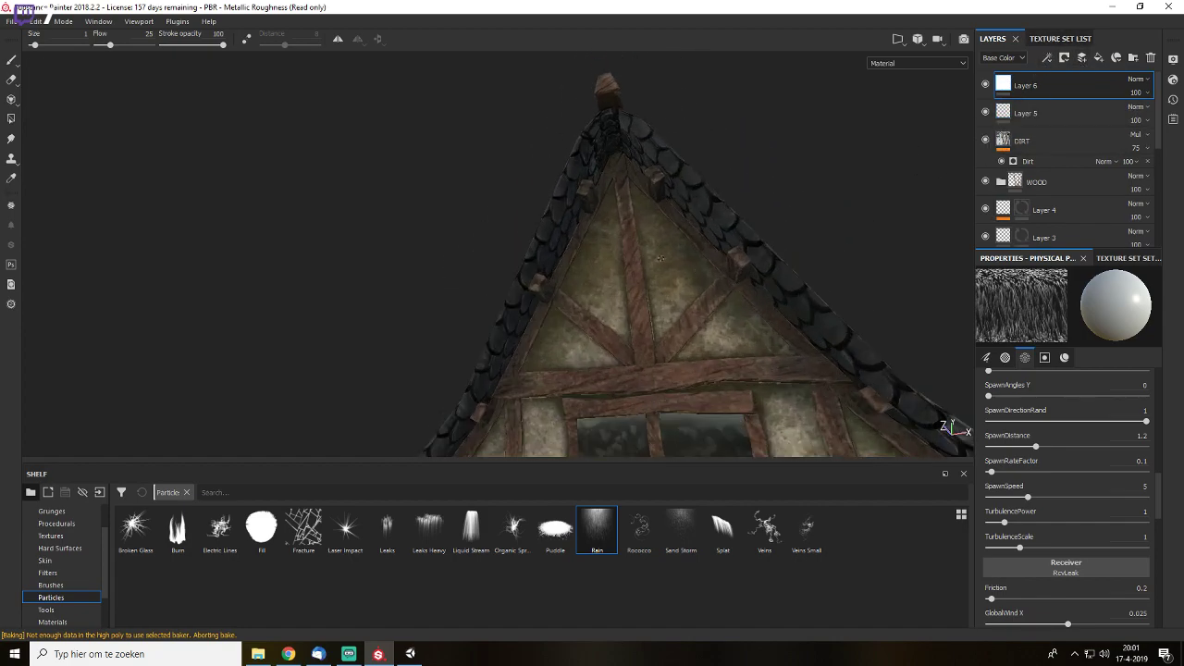
pyautogui.click(418, 541)
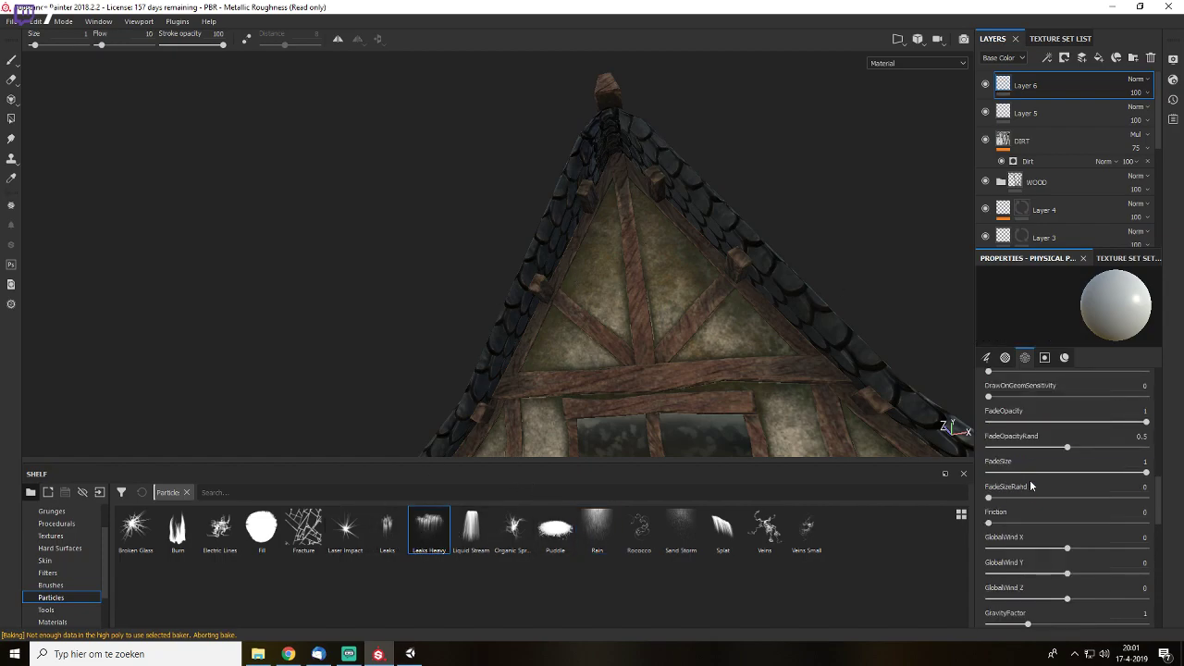
# - Enable only color and roughness for the Leaks Heavy brush, with a near-black base color and a roughness of 0.7708
pyautogui.scroll(-10, 1093, 420)
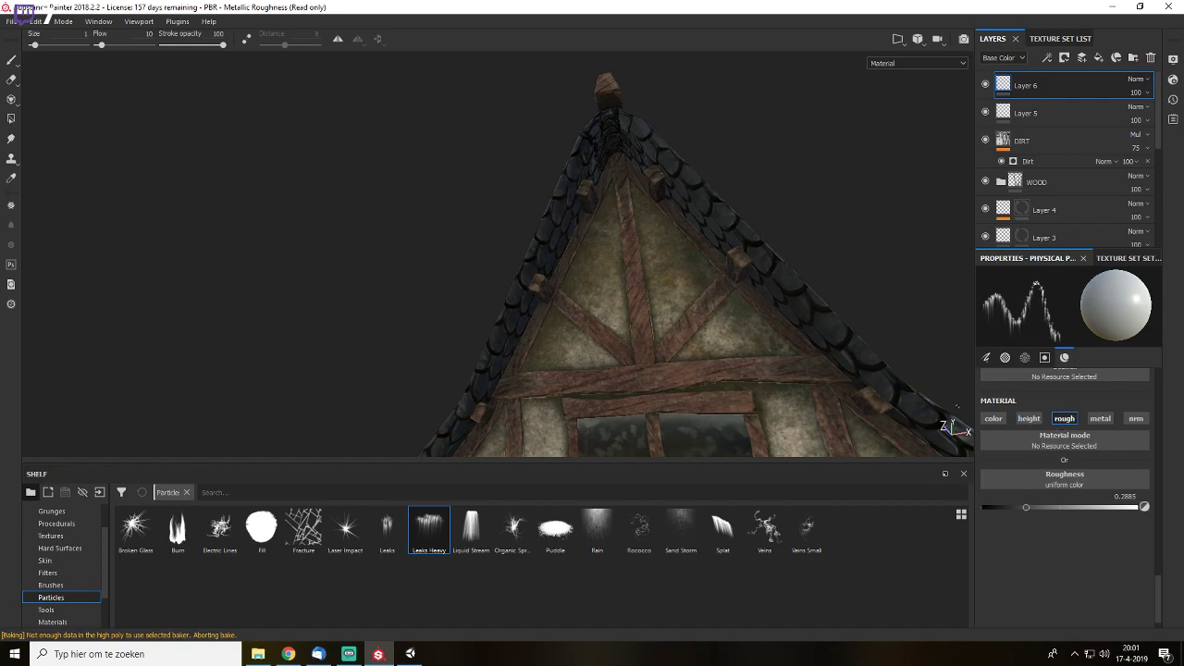
pyautogui.click(994, 419)
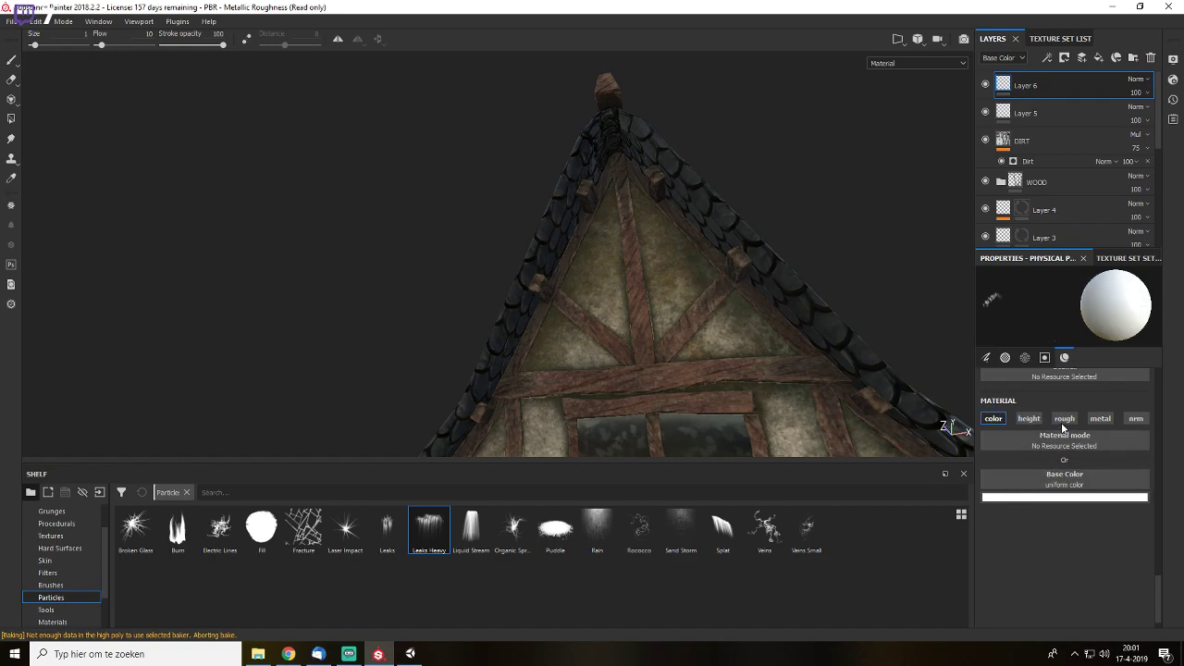
pyautogui.click(1062, 418)
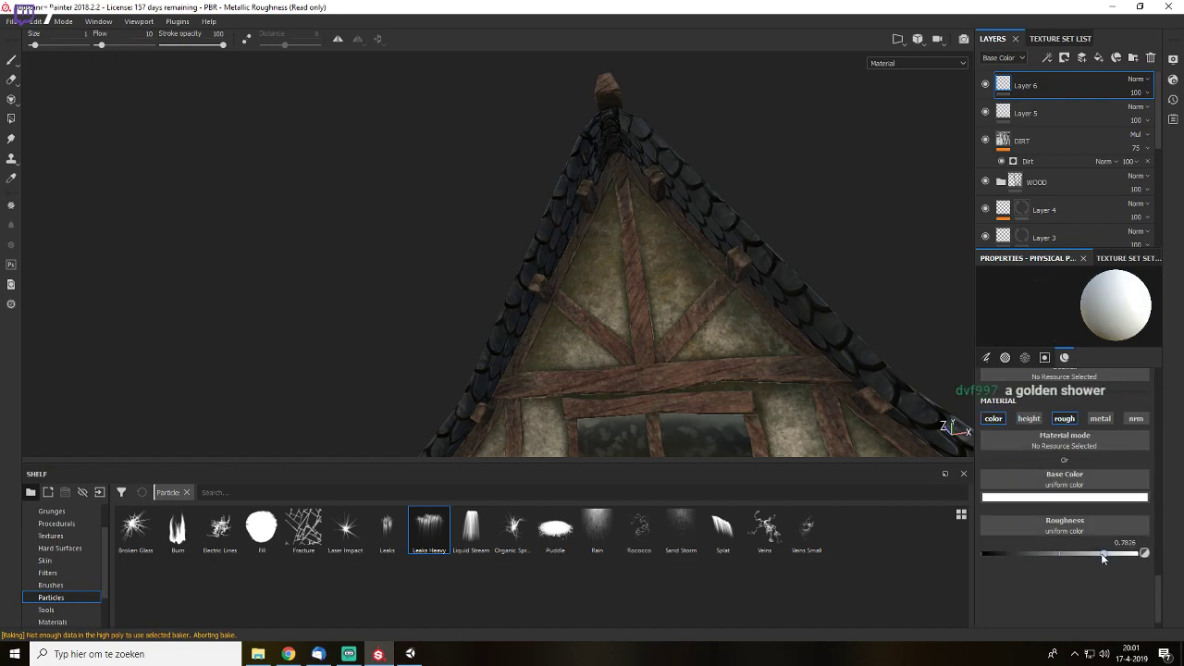
pyautogui.click(1016, 528)
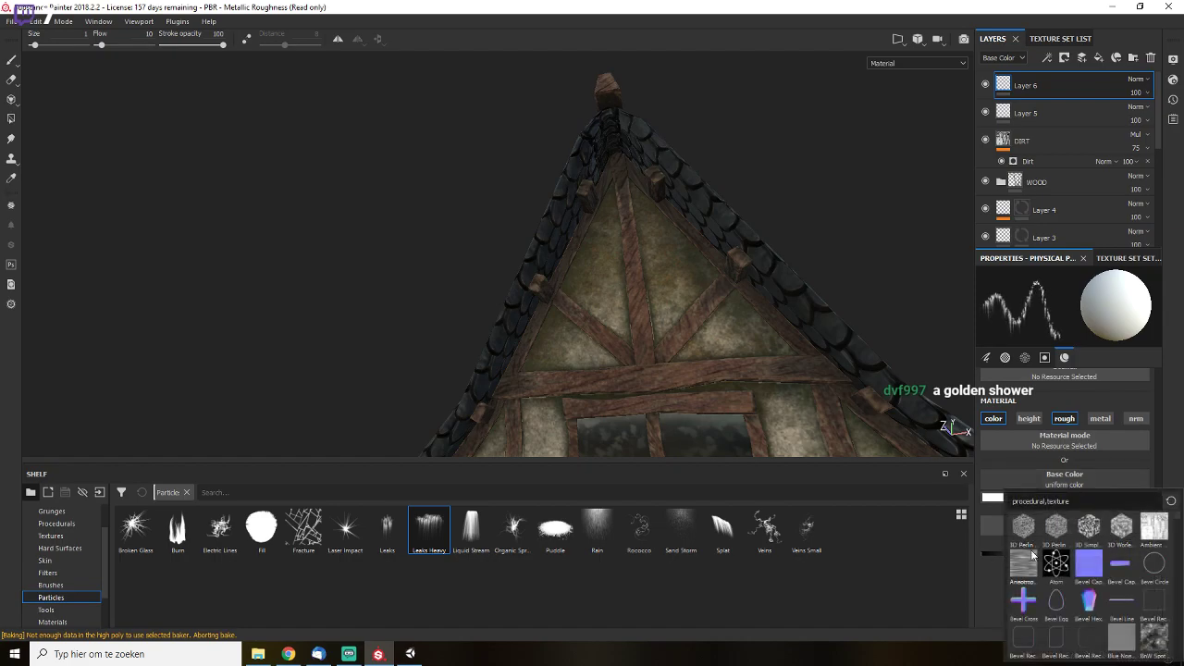
pyautogui.click(992, 497)
pyautogui.click(995, 608)
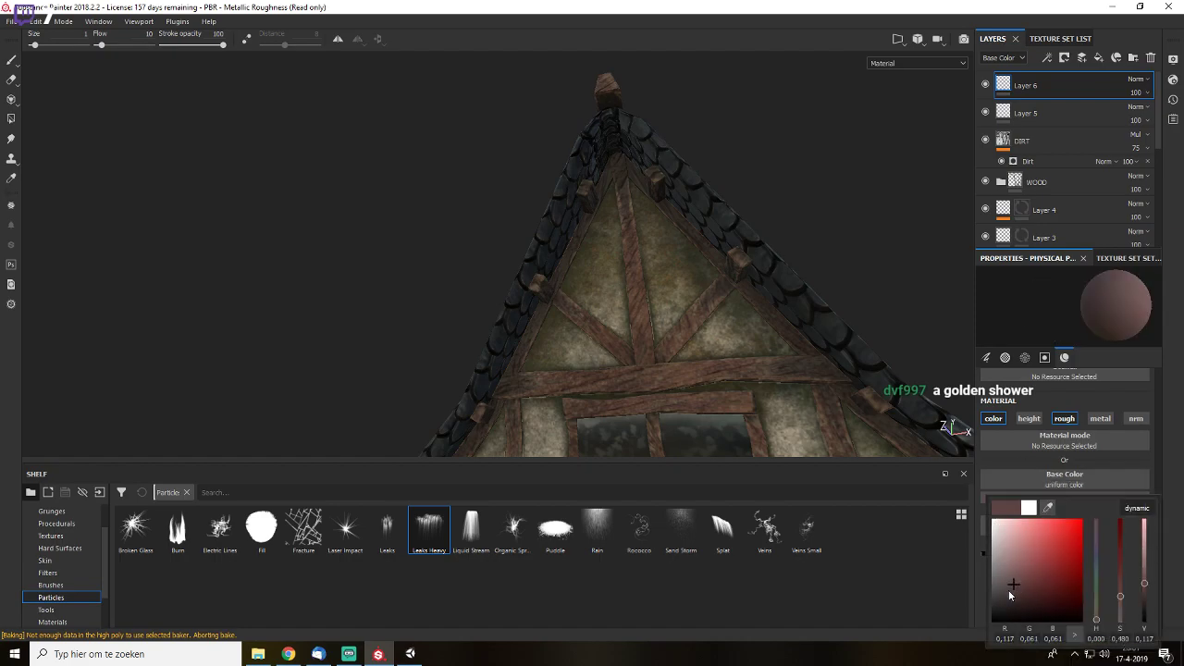
pyautogui.moveTo(995, 607); pyautogui.dragTo(999, 621)
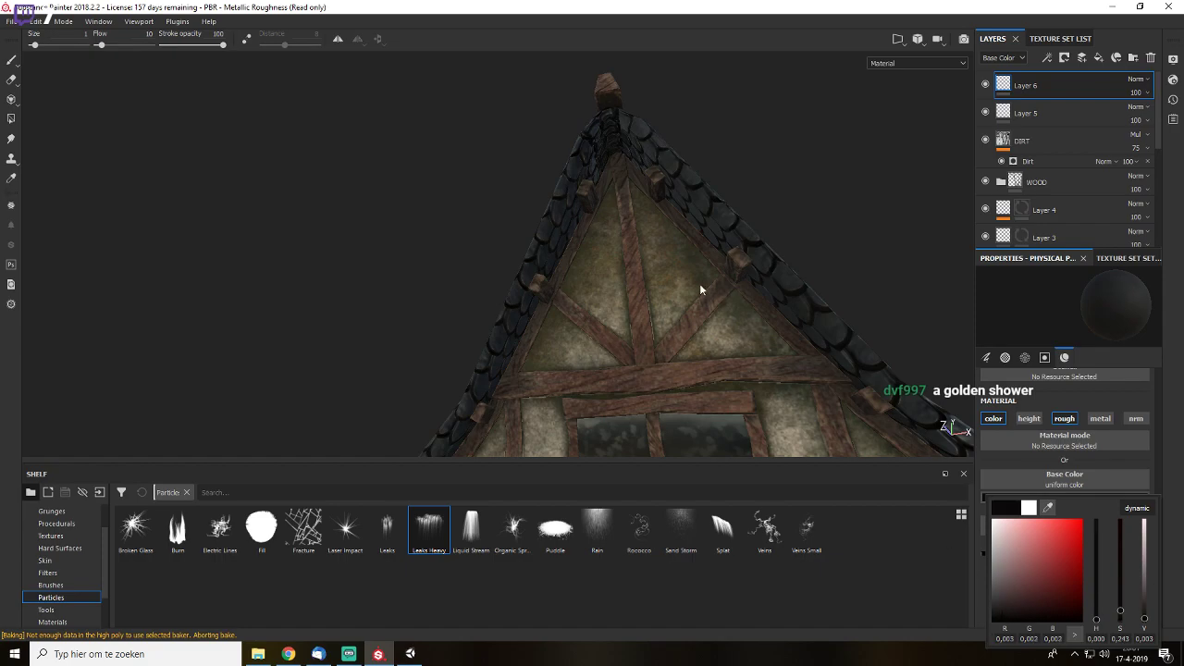
# - Paint dark leaks across the plaster at the peak of the front gable
pyautogui.keyDown('alt'); pyautogui.moveTo(699, 283); pyautogui.dragTo(661, 273); pyautogui.keyUp('alt')
pyautogui.moveTo(575, 282)
pyautogui.mouseDown()
pyautogui.moveTo(629, 199)
pyautogui.moveTo(660, 220)
pyautogui.moveTo(695, 294)
pyautogui.moveTo(720, 307)
pyautogui.mouseUp()
pyautogui.scroll(3, 707, 305)
pyautogui.scroll(-3, 769, 352)
pyautogui.keyDown('alt'); pyautogui.moveTo(767, 354); pyautogui.dragTo(746, 175); pyautogui.keyUp('alt')
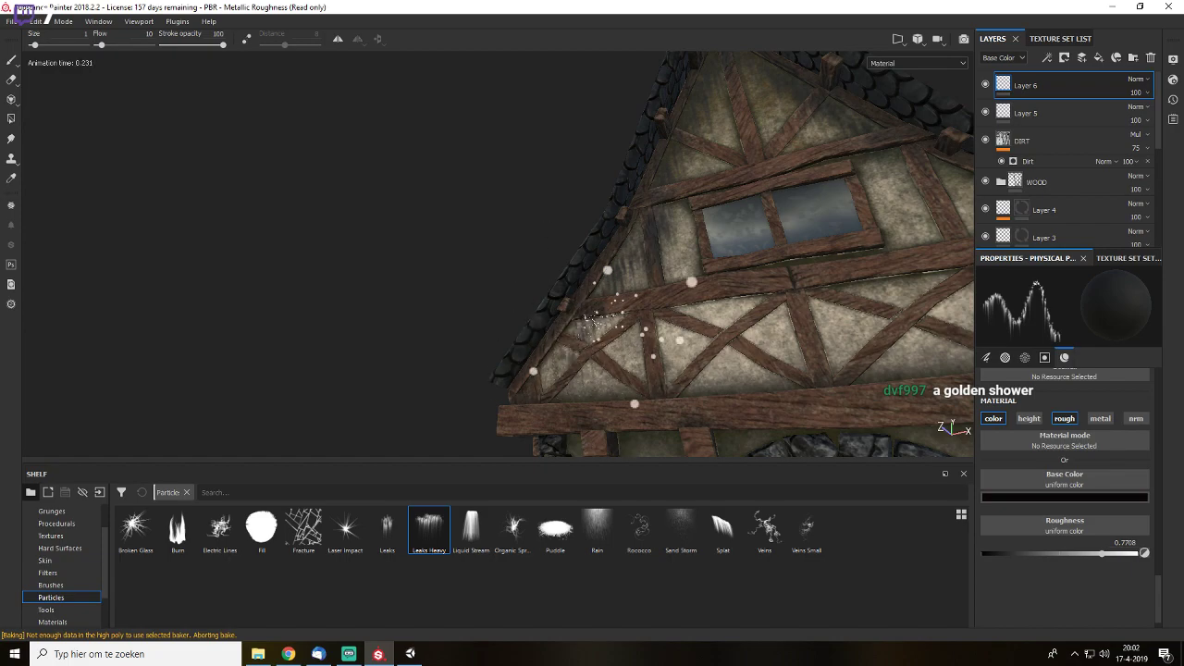
# - Paint more dark leaks along the crossed-timber panels and the plaster around the gable window
pyautogui.moveTo(595, 318)
pyautogui.mouseDown()
pyautogui.moveTo(699, 314)
pyautogui.moveTo(885, 268)
pyautogui.moveTo(906, 278)
pyautogui.moveTo(529, 302)
pyautogui.moveTo(769, 277)
pyautogui.moveTo(846, 324)
pyautogui.mouseUp()
pyautogui.moveTo(705, 248)
pyautogui.mouseDown()
pyautogui.moveTo(584, 169)
pyautogui.moveTo(638, 231)
pyautogui.mouseUp()
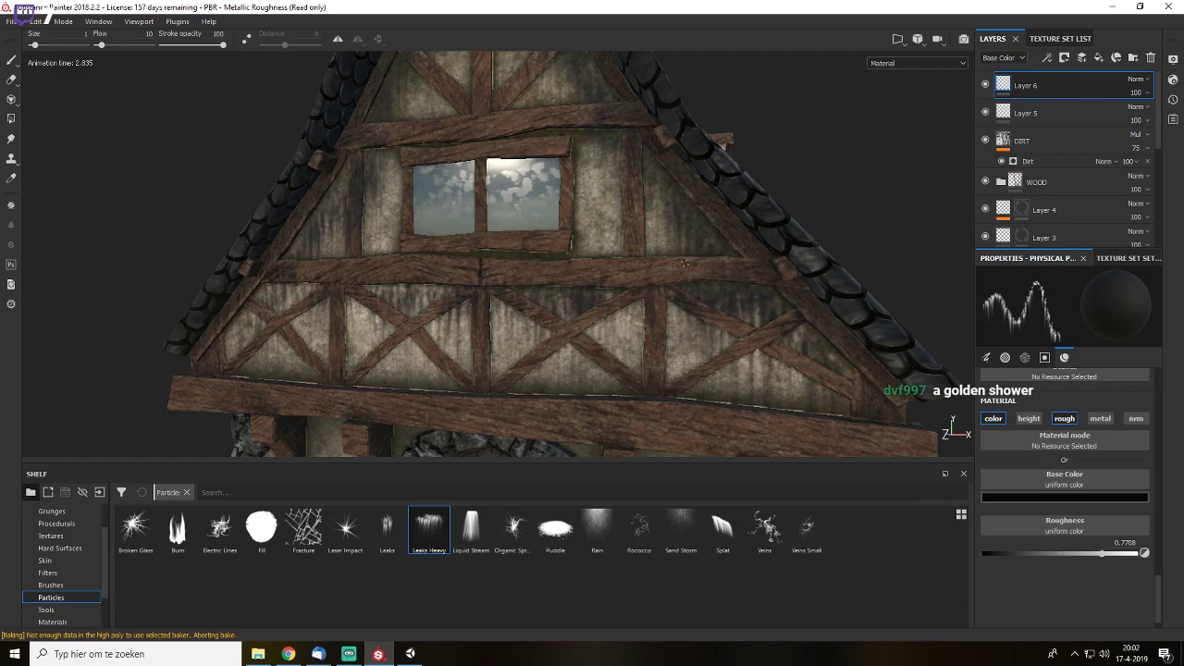
pyautogui.moveTo(684, 263)
pyautogui.keyDown('alt'); pyautogui.mouseDown()
pyautogui.moveTo(616, 179)
pyautogui.moveTo(634, 202)
pyautogui.moveTo(570, 197)
pyautogui.mouseUp(); pyautogui.keyUp('alt')
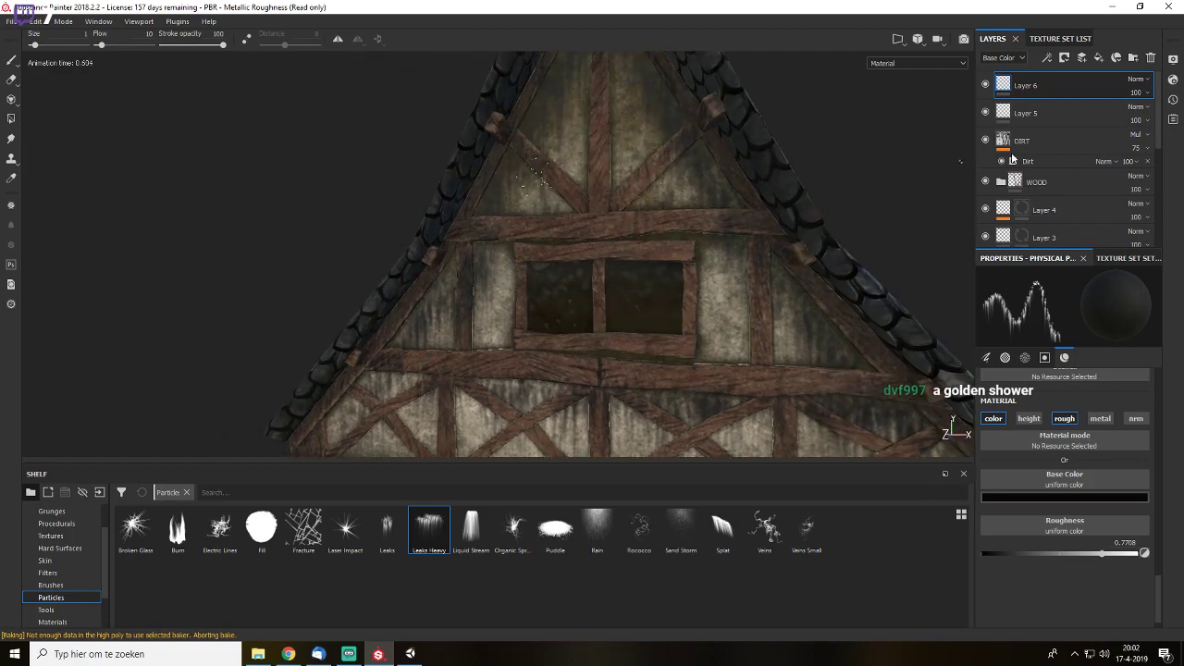
# - Set Layer 6's blending mode to Multiply and check the leaks across the house front
pyautogui.click(1136, 80)
pyautogui.click(1118, 139)
pyautogui.scroll(-5, 766, 198)
pyautogui.keyDown('alt'); pyautogui.moveTo(638, 365); pyautogui.dragTo(720, 372); pyautogui.keyUp('alt')
pyautogui.scroll(4, 720, 373)
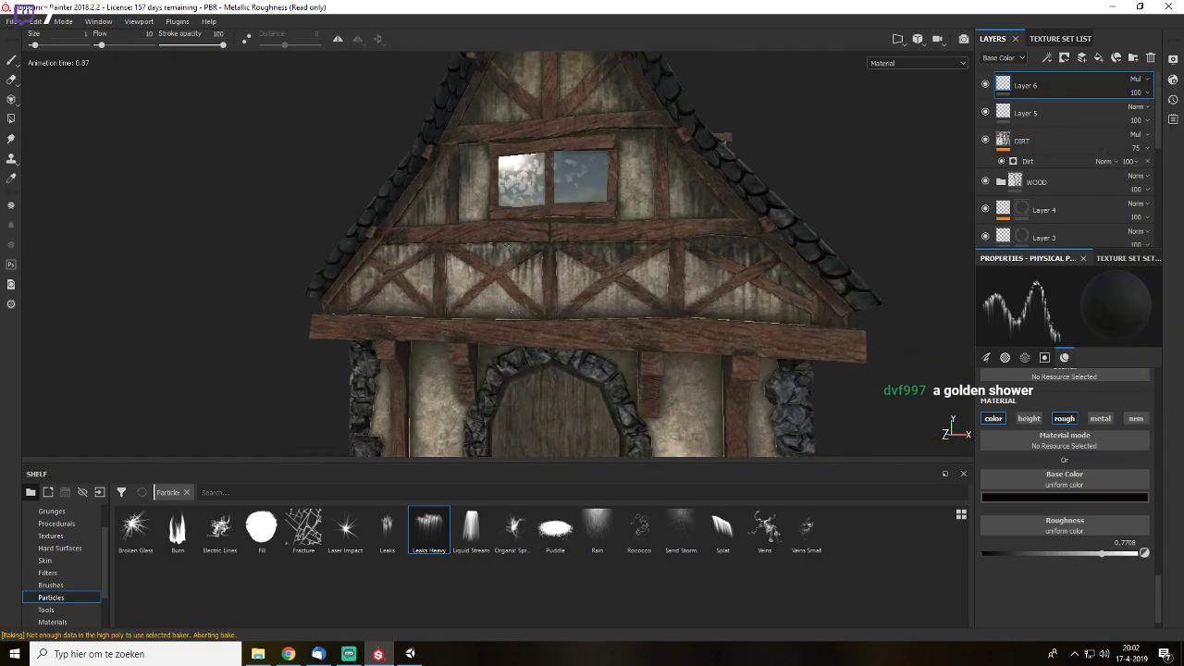
# - Paint dark Leaks Heavy particle streaks under the main front beam and beneath the eave beam of the side wall
pyautogui.keyDown('alt'); pyautogui.moveTo(598, 295); pyautogui.dragTo(544, 192); pyautogui.keyUp('alt')
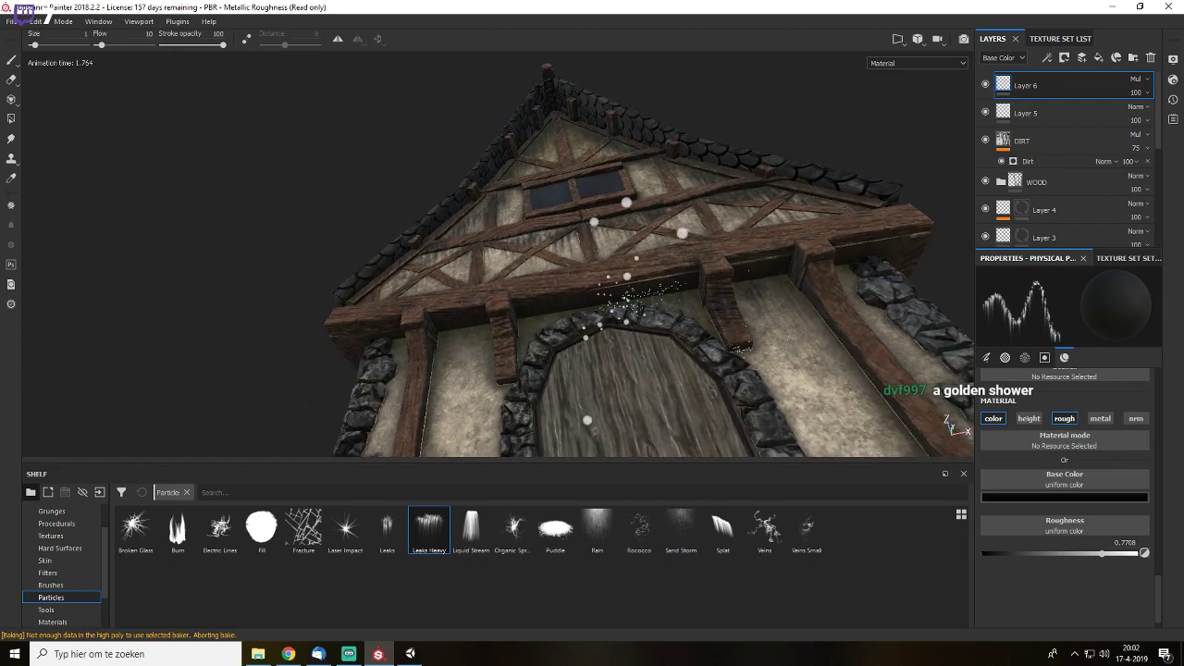
pyautogui.moveTo(516, 331)
pyautogui.mouseDown()
pyautogui.moveTo(457, 335)
pyautogui.moveTo(566, 315)
pyautogui.mouseUp()
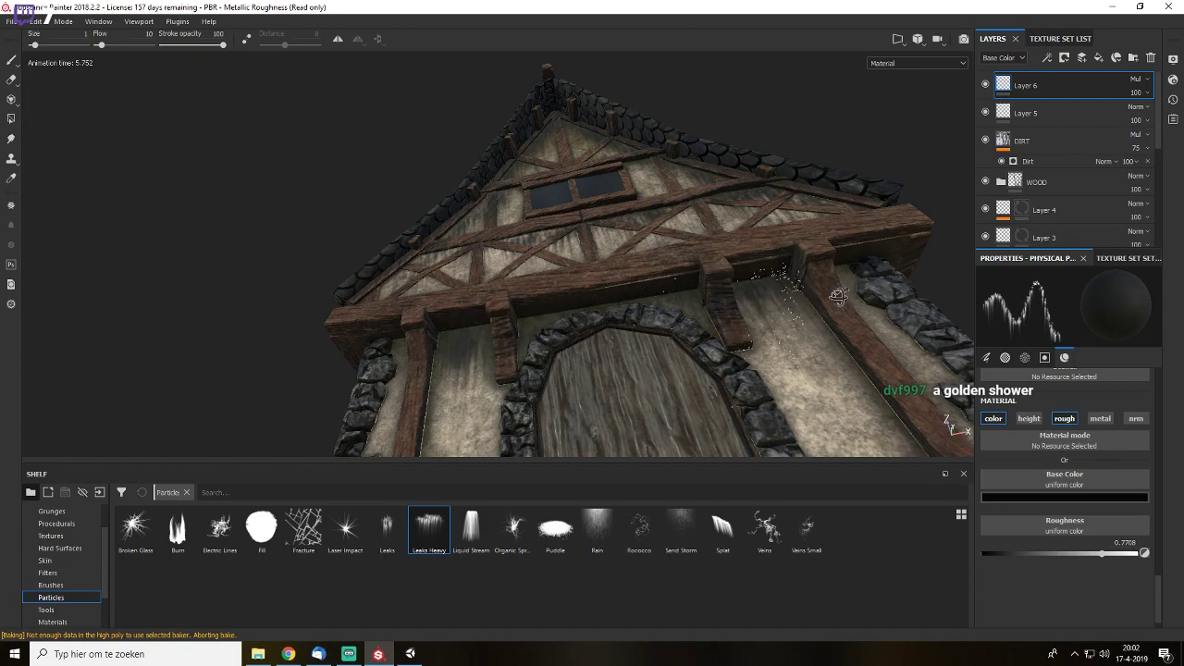
pyautogui.moveTo(837, 296)
pyautogui.keyDown('alt'); pyautogui.mouseDown()
pyautogui.moveTo(682, 269)
pyautogui.moveTo(449, 263)
pyautogui.moveTo(786, 297)
pyautogui.mouseUp(); pyautogui.keyUp('alt')
pyautogui.keyDown('alt'); pyautogui.moveTo(786, 297); pyautogui.dragTo(536, 270, button='middle'); pyautogui.keyUp('alt')
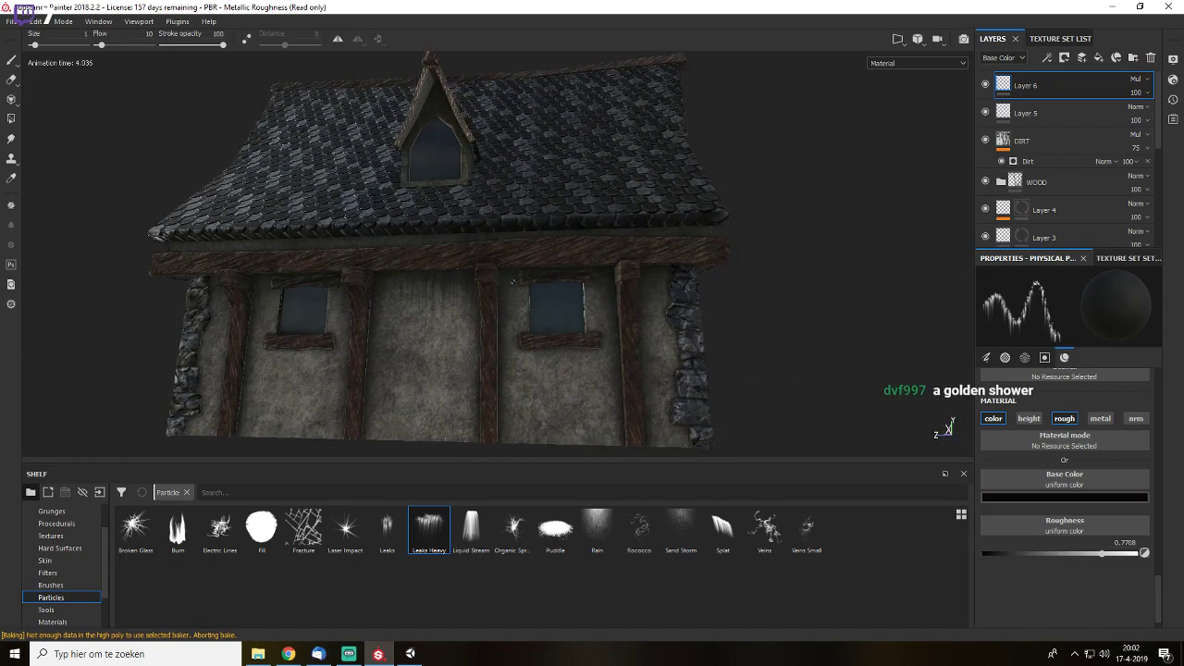
pyautogui.moveTo(505, 271); pyautogui.dragTo(695, 280)
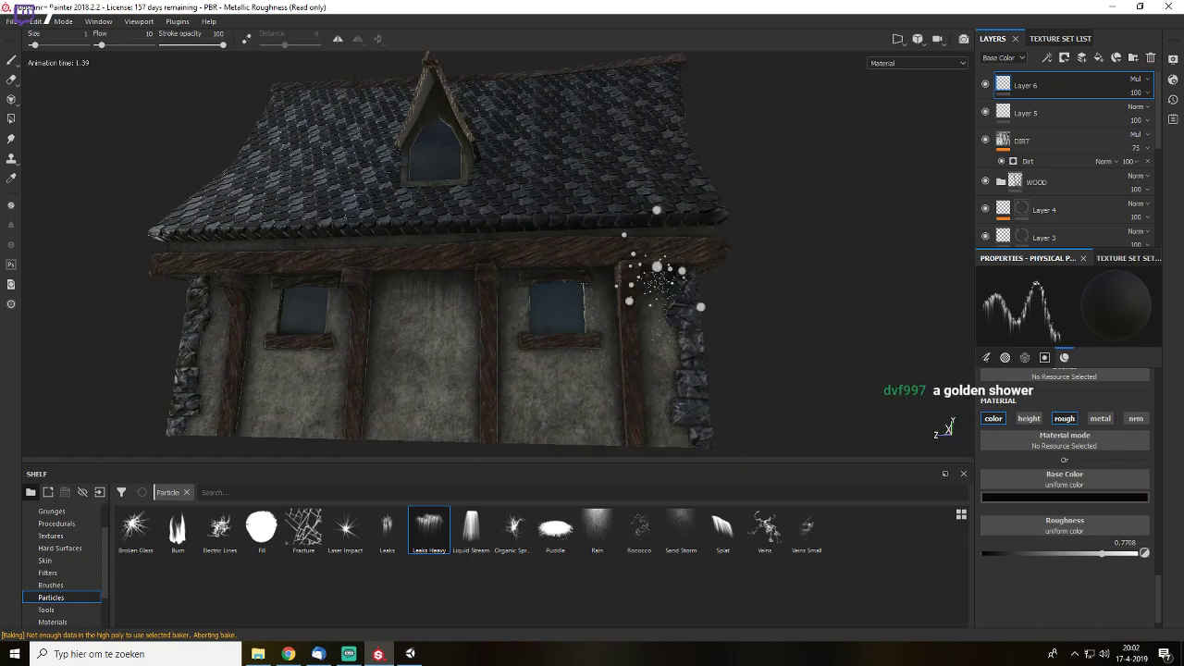
# - Paint Leaks Heavy streaks across the rear gable and under the eave beam of the opposite side wall
pyautogui.keyDown('alt'); pyautogui.moveTo(856, 277); pyautogui.dragTo(552, 266); pyautogui.keyUp('alt')
pyautogui.moveTo(470, 243)
pyautogui.mouseDown()
pyautogui.moveTo(490, 264)
pyautogui.moveTo(761, 265)
pyautogui.moveTo(602, 264)
pyautogui.moveTo(504, 245)
pyautogui.moveTo(564, 256)
pyautogui.moveTo(431, 269)
pyautogui.moveTo(285, 307)
pyautogui.moveTo(343, 233)
pyautogui.moveTo(440, 173)
pyautogui.moveTo(531, 78)
pyautogui.moveTo(555, 120)
pyautogui.moveTo(601, 130)
pyautogui.moveTo(775, 344)
pyautogui.mouseUp()
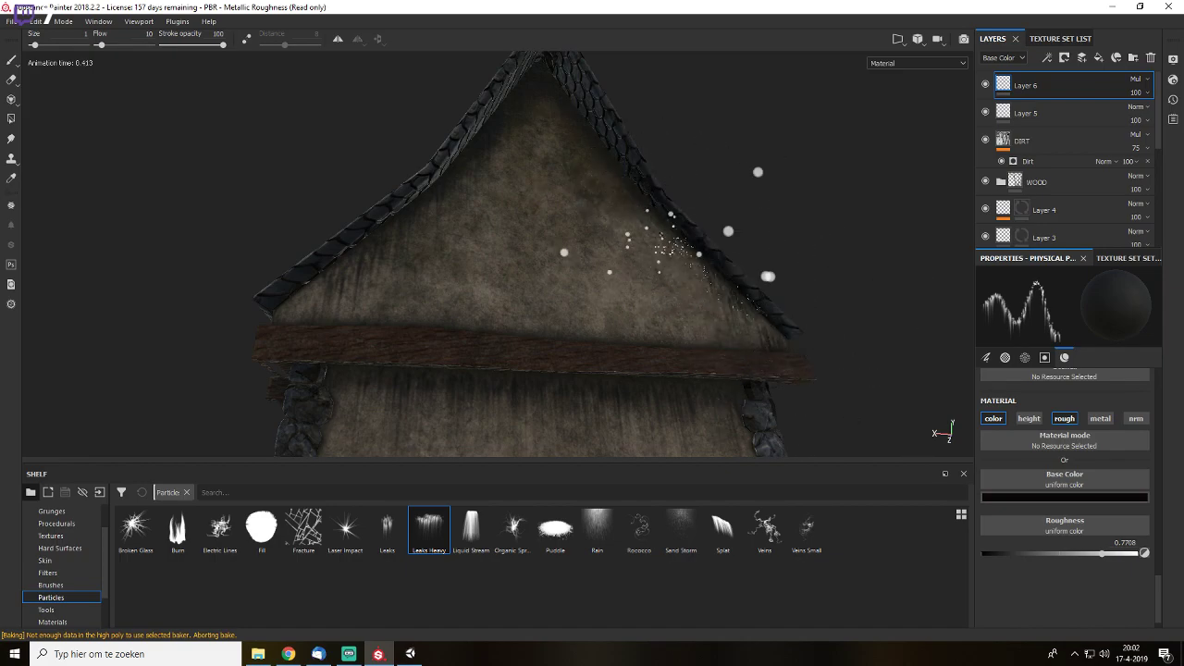
pyautogui.keyDown('alt'); pyautogui.moveTo(722, 296); pyautogui.dragTo(518, 296); pyautogui.keyUp('alt')
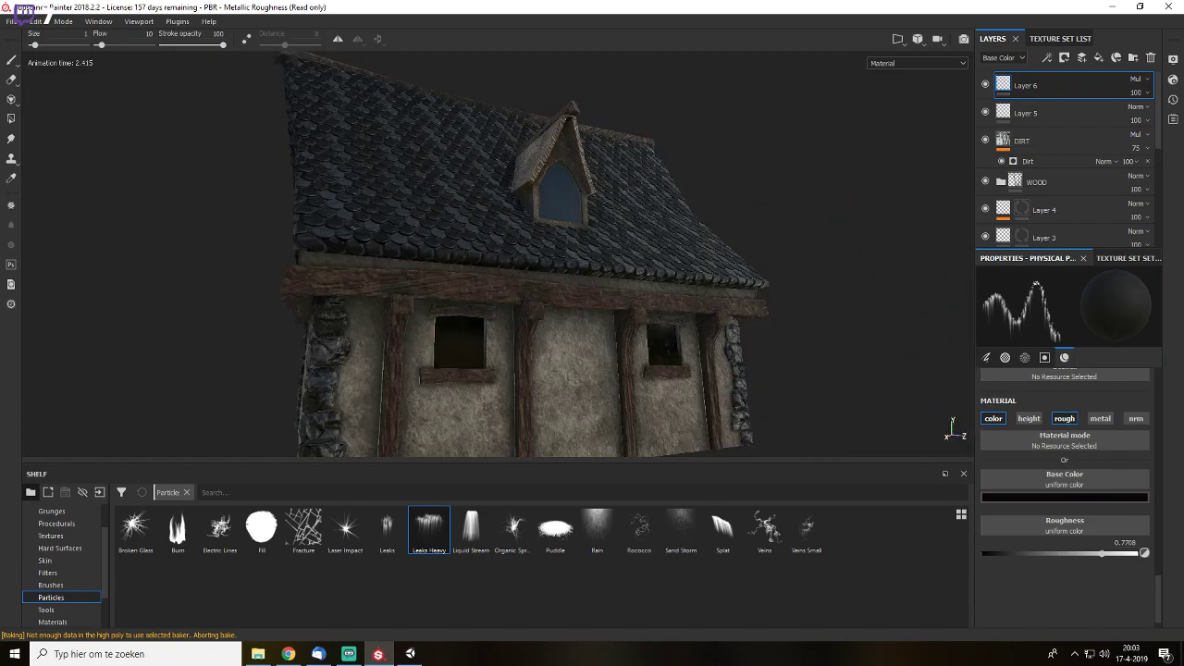
pyautogui.moveTo(610, 329)
pyautogui.keyDown('alt'); pyautogui.mouseDown()
pyautogui.moveTo(527, 315)
pyautogui.moveTo(628, 319)
pyautogui.moveTo(666, 347)
pyautogui.moveTo(801, 329)
pyautogui.mouseUp(); pyautogui.keyUp('alt')
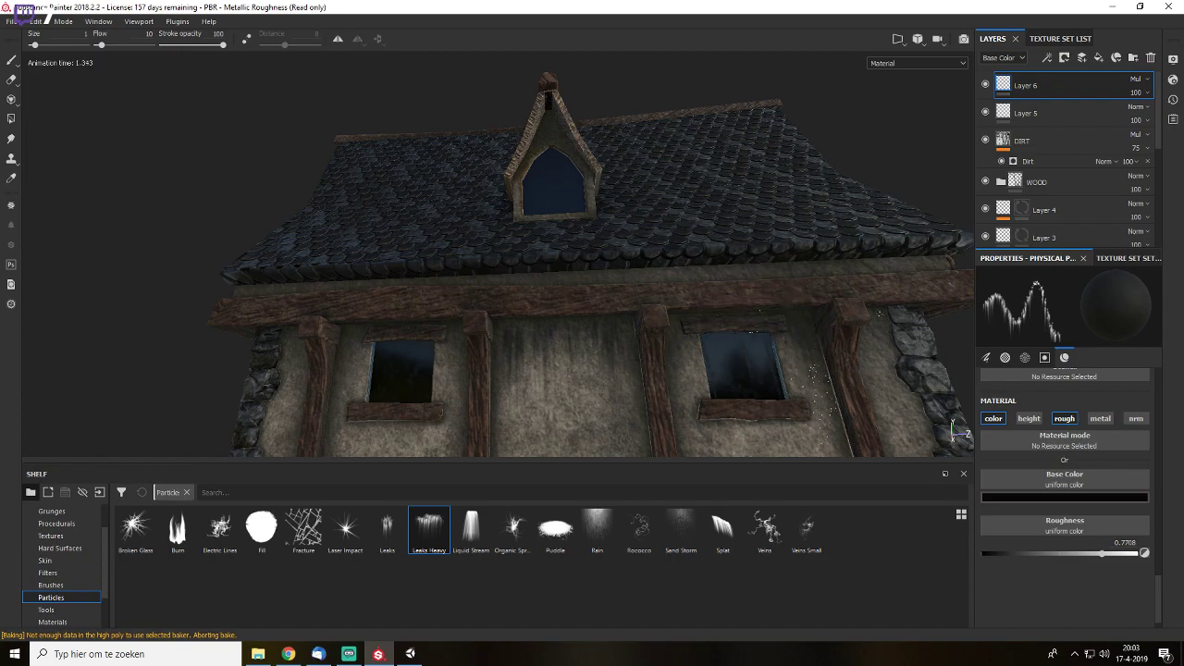
pyautogui.keyDown('alt'); pyautogui.moveTo(880, 329); pyautogui.dragTo(579, 316); pyautogui.keyUp('alt')
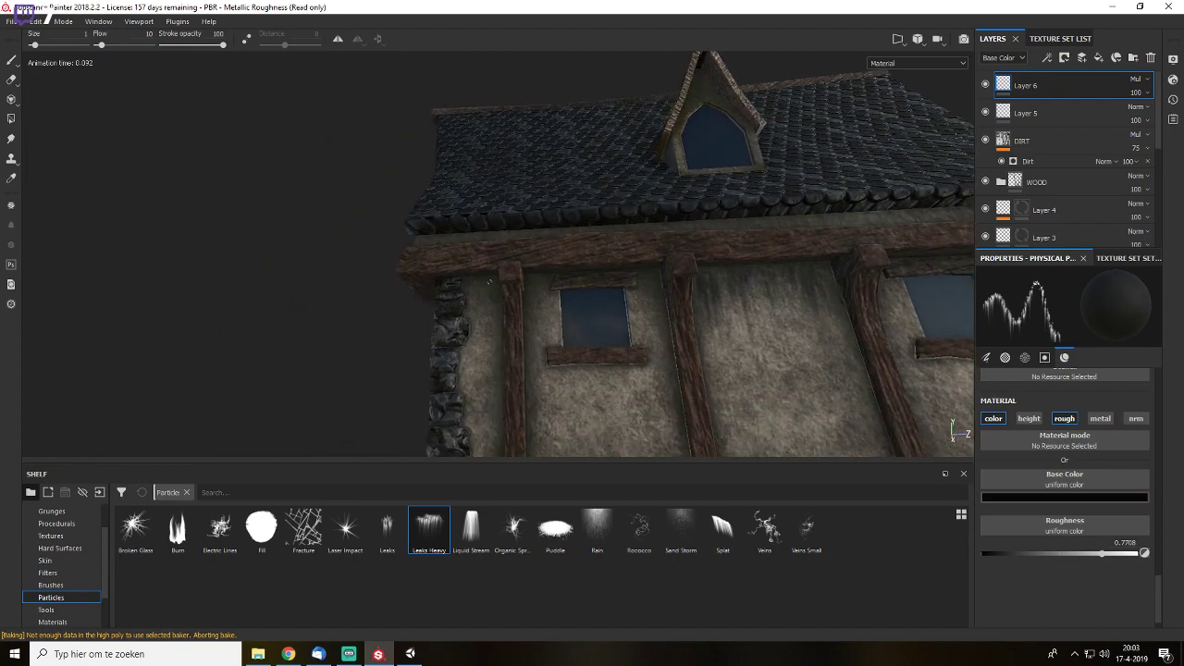
pyautogui.moveTo(493, 278); pyautogui.dragTo(640, 280)
# - Add a Leaks Heavy streak on the front plaster between the stone corner and the adjacent wooden post
pyautogui.keyDown('alt'); pyautogui.moveTo(710, 296); pyautogui.dragTo(454, 290, button='middle'); pyautogui.keyUp('alt')
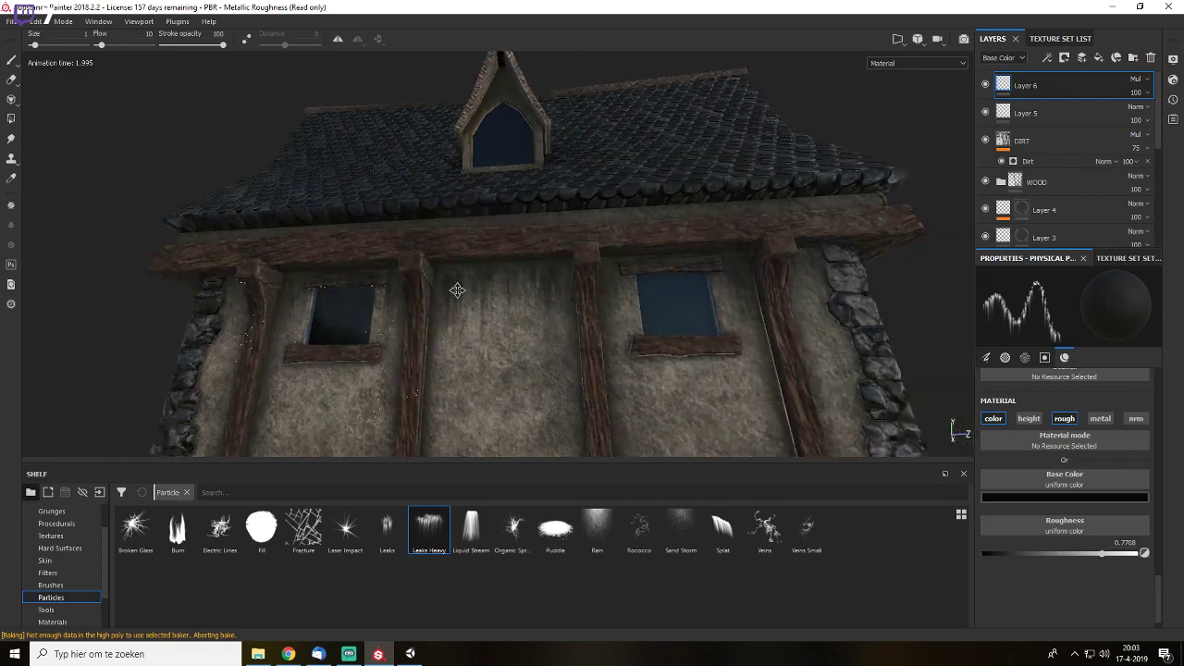
pyautogui.keyDown('alt'); pyautogui.moveTo(455, 290); pyautogui.dragTo(648, 404, button='right'); pyautogui.keyUp('alt')
pyautogui.keyDown('alt'); pyautogui.moveTo(661, 296); pyautogui.dragTo(407, 292); pyautogui.keyUp('alt')
pyautogui.keyDown('alt'); pyautogui.moveTo(407, 292); pyautogui.dragTo(490, 342, button='right'); pyautogui.keyUp('alt')
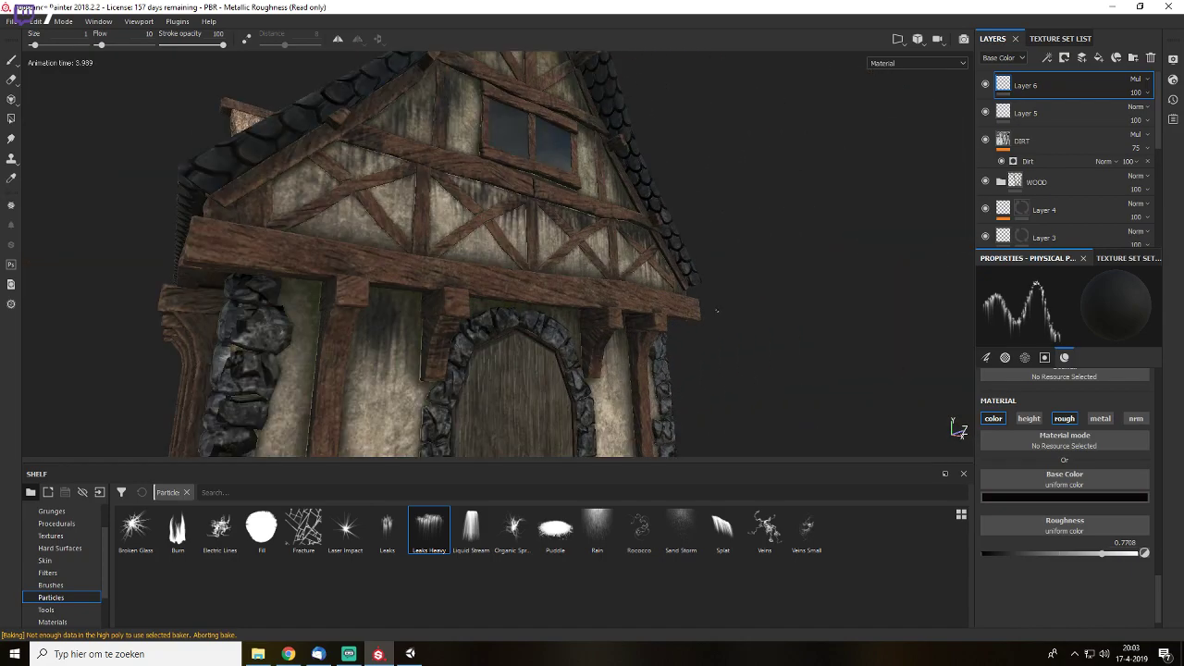
pyautogui.keyDown('alt'); pyautogui.moveTo(397, 324); pyautogui.dragTo(340, 313); pyautogui.keyUp('alt')
pyautogui.click(329, 311)
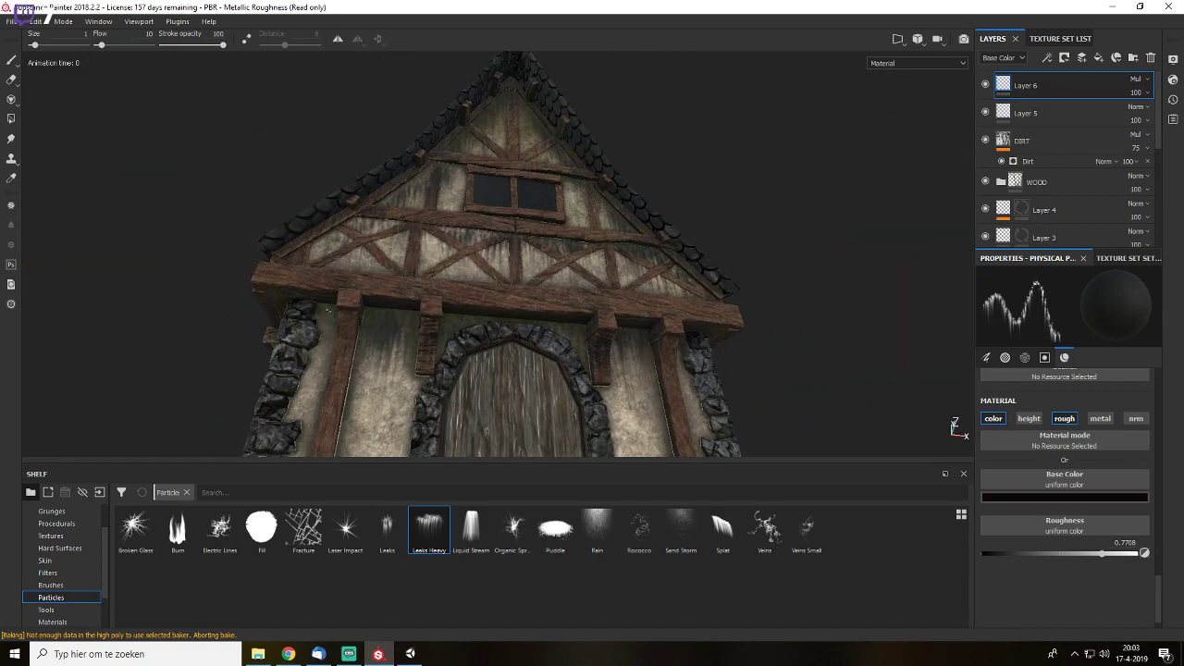
# - Set Layer 6's opacity to 61
pyautogui.click(1131, 95)
pyautogui.moveTo(1159, 119)
pyautogui.mouseDown()
pyautogui.moveTo(1145, 116)
pyautogui.moveTo(1158, 118)
pyautogui.mouseUp()
pyautogui.keyDown('alt'); pyautogui.moveTo(702, 190); pyautogui.dragTo(675, 231); pyautogui.keyUp('alt')
pyautogui.keyDown('alt'); pyautogui.moveTo(675, 232); pyautogui.dragTo(616, 191, button='right'); pyautogui.keyUp('alt')
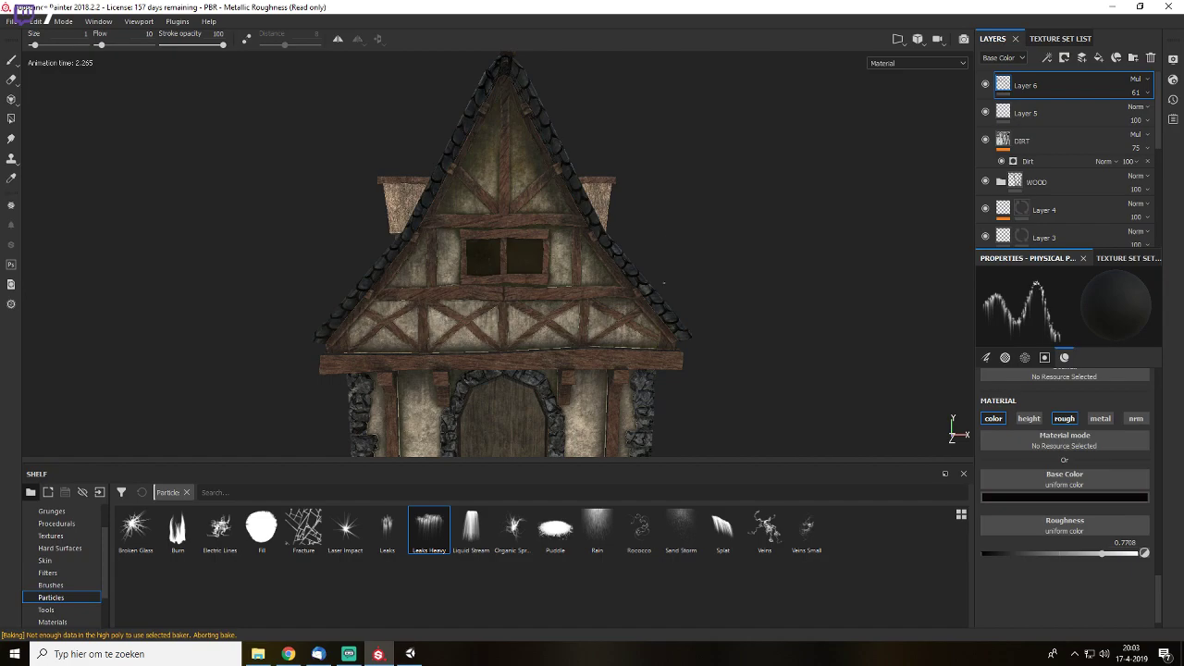
# - Cycle the viewport through the single channels to Base Color and examine the leaks on the upper front gable
pyautogui.keyDown('alt'); pyautogui.moveTo(656, 261); pyautogui.dragTo(613, 323); pyautogui.keyUp('alt')
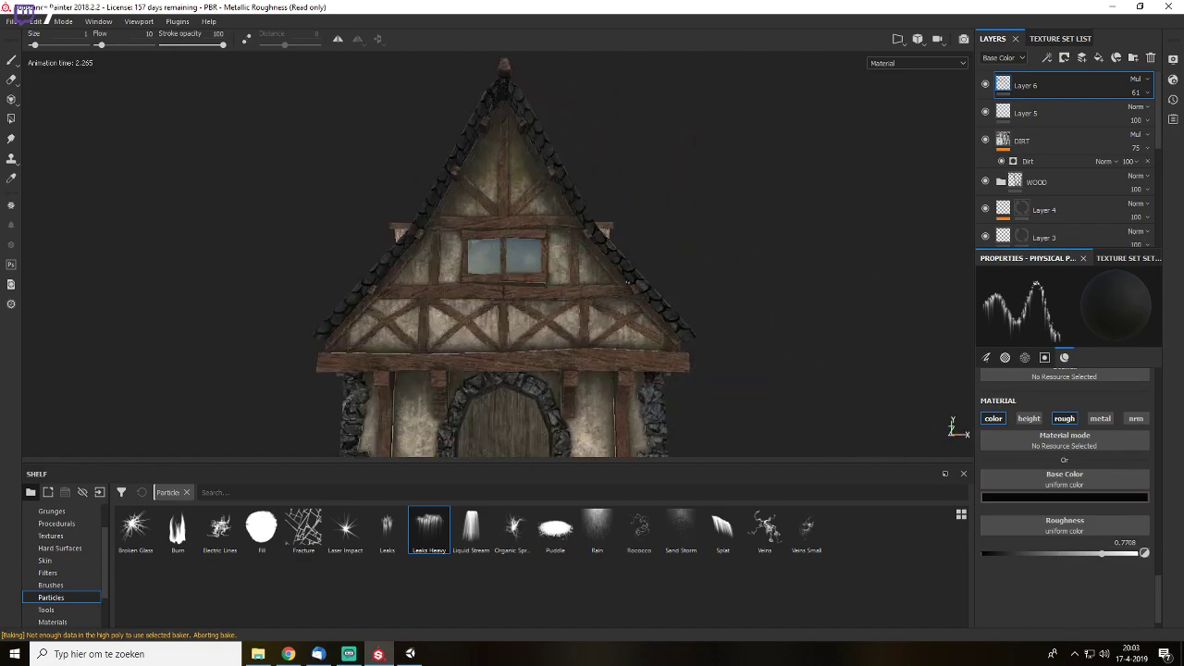
pyautogui.keyDown('alt'); pyautogui.moveTo(613, 335); pyautogui.dragTo(605, 271, button='middle'); pyautogui.keyUp('alt')
pyautogui.click(952, 426)
pyautogui.click(952, 426)
pyautogui.click(952, 426)
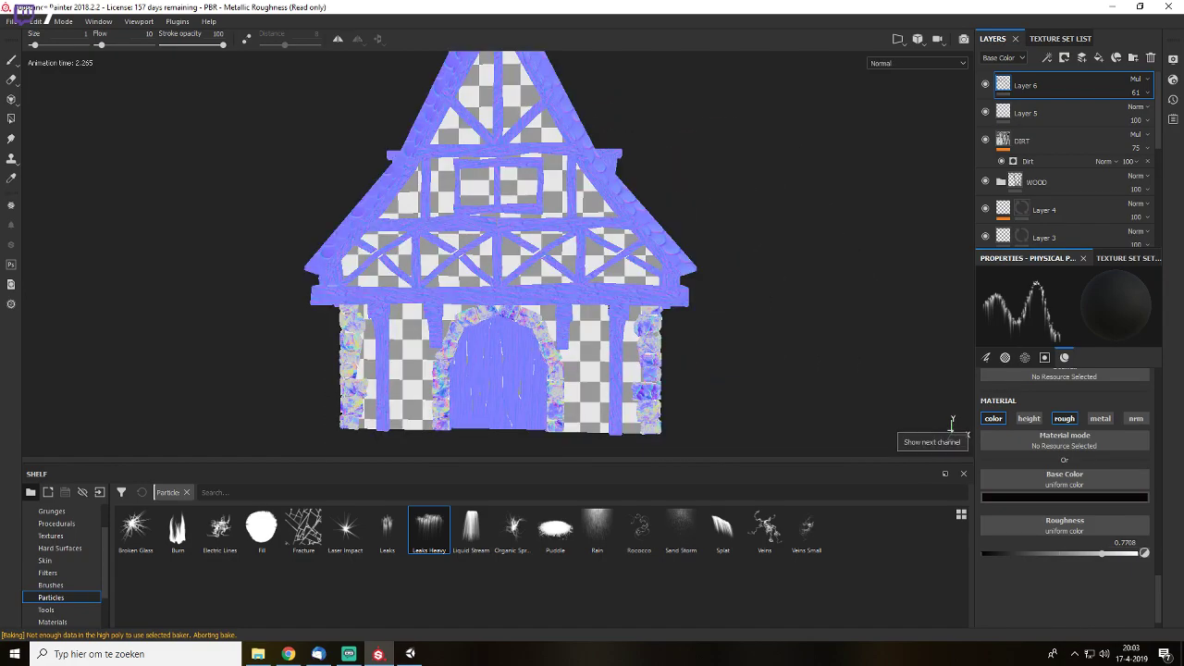
pyautogui.click(952, 426)
pyautogui.click(951, 426)
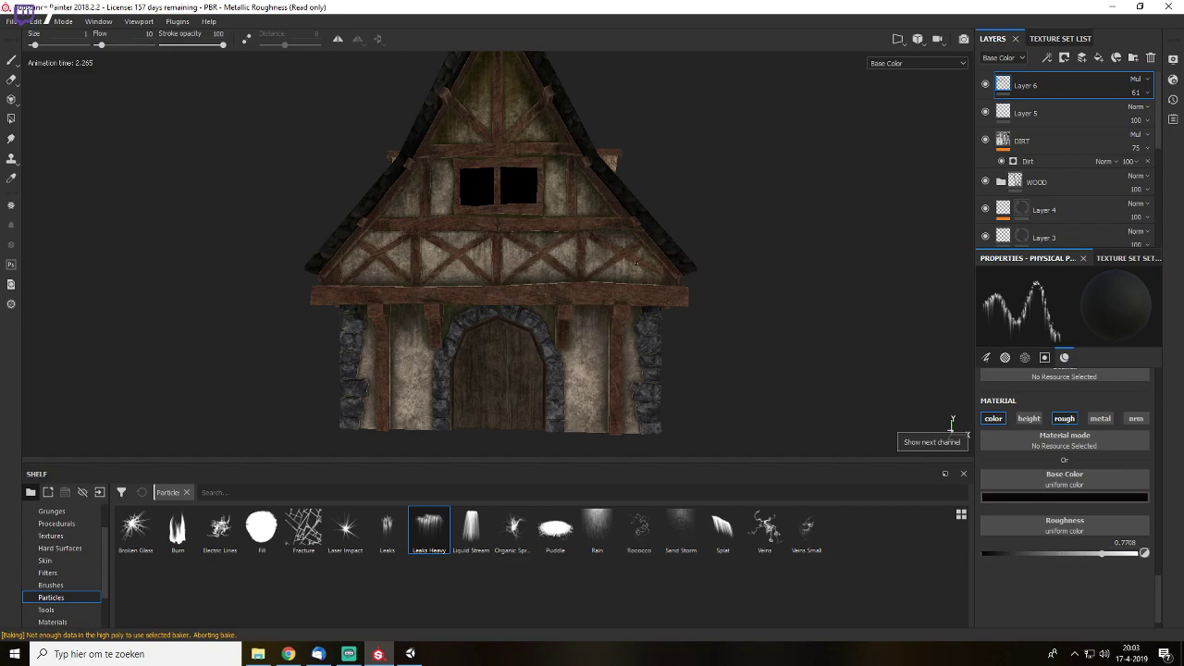
pyautogui.scroll(5, 647, 253)
pyautogui.keyDown('alt'); pyautogui.moveTo(441, 229); pyautogui.dragTo(645, 379, button='middle'); pyautogui.keyUp('alt')
pyautogui.keyDown('alt'); pyautogui.moveTo(593, 87); pyautogui.dragTo(629, 223, button='middle'); pyautogui.keyUp('alt')
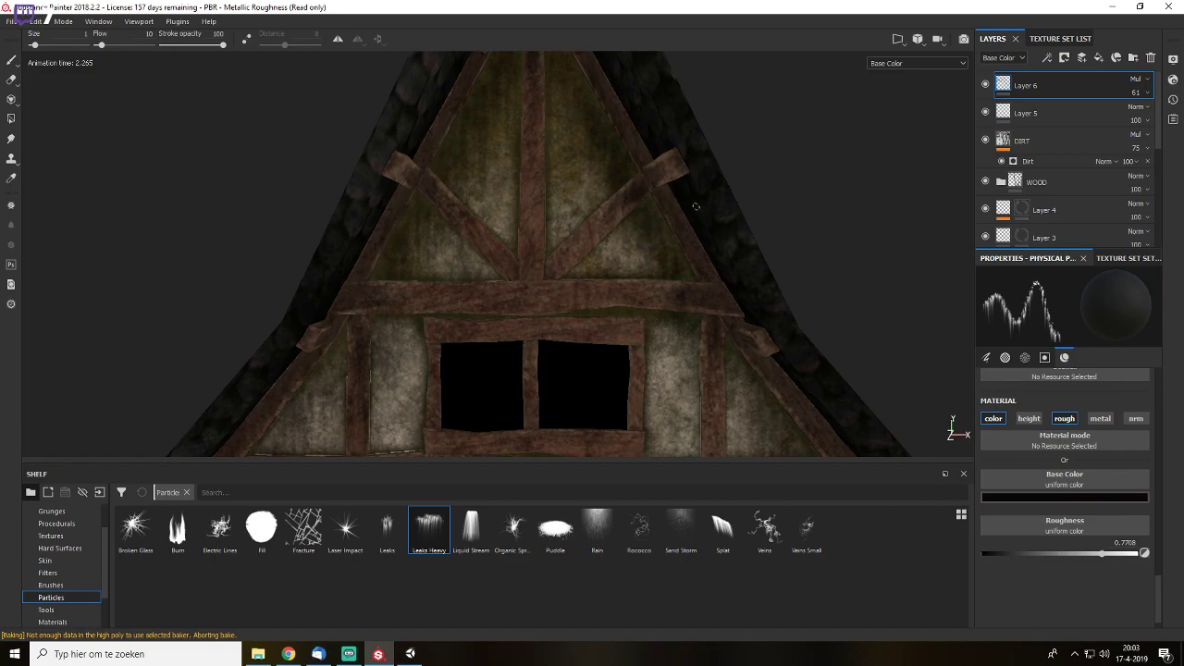
# - Bring up the texture set settings, place them ahead of the properties, and keep the texture size at 2048
pyautogui.click(1055, 39)
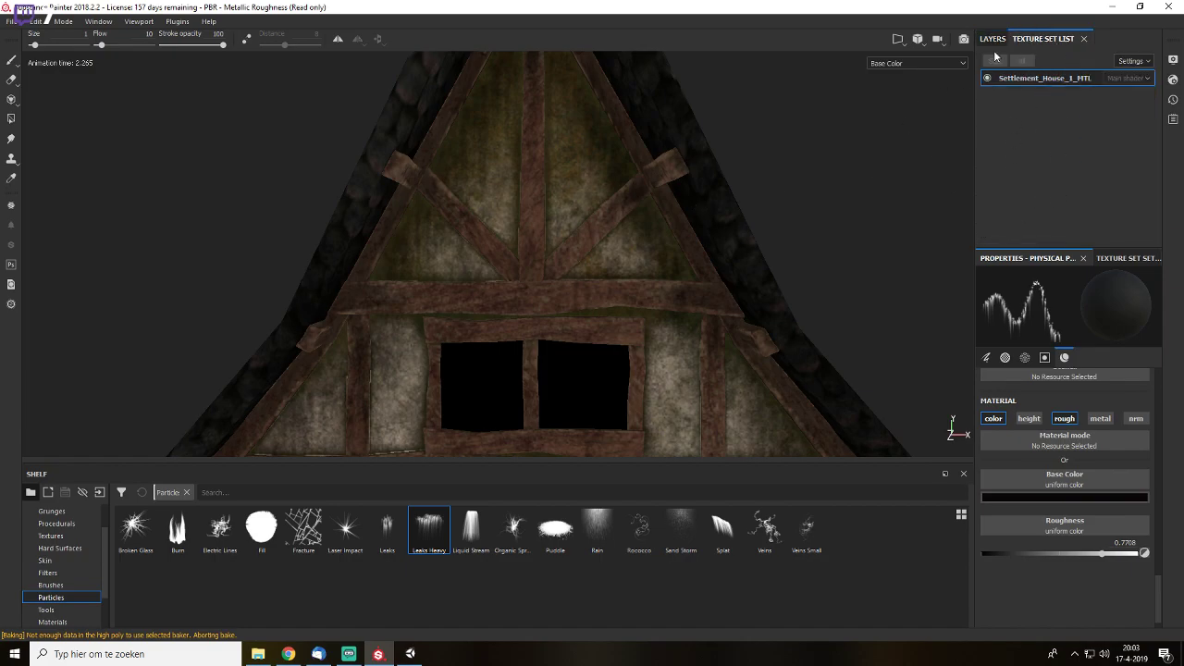
pyautogui.click(1123, 258)
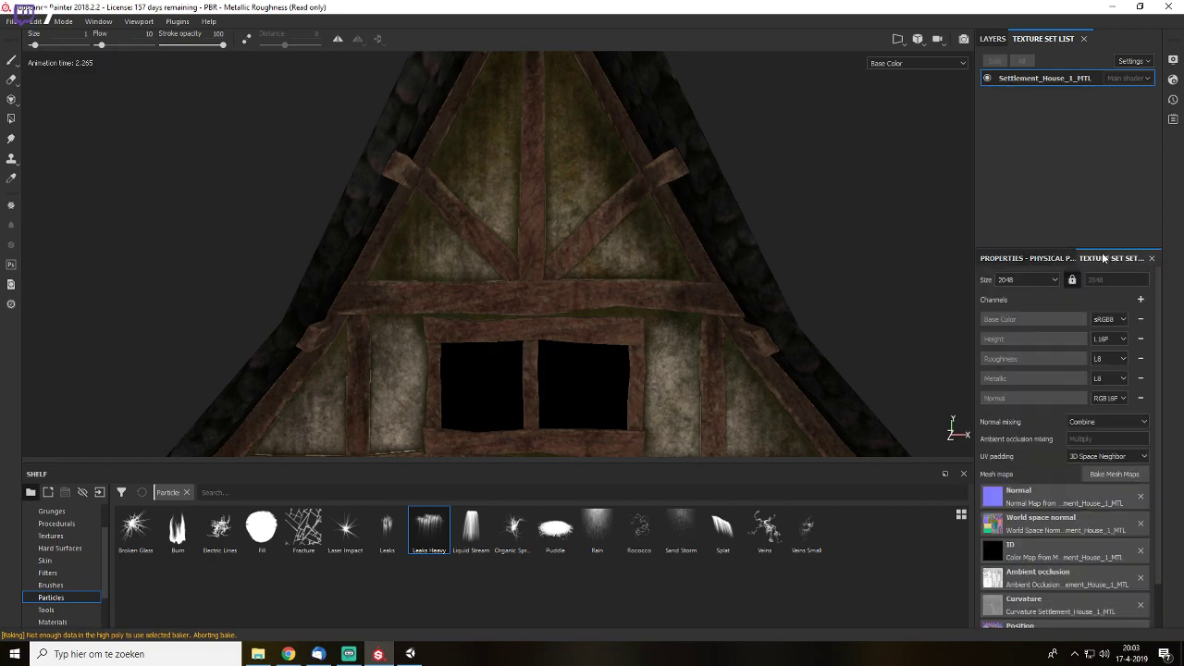
pyautogui.moveTo(1106, 260); pyautogui.dragTo(1058, 297)
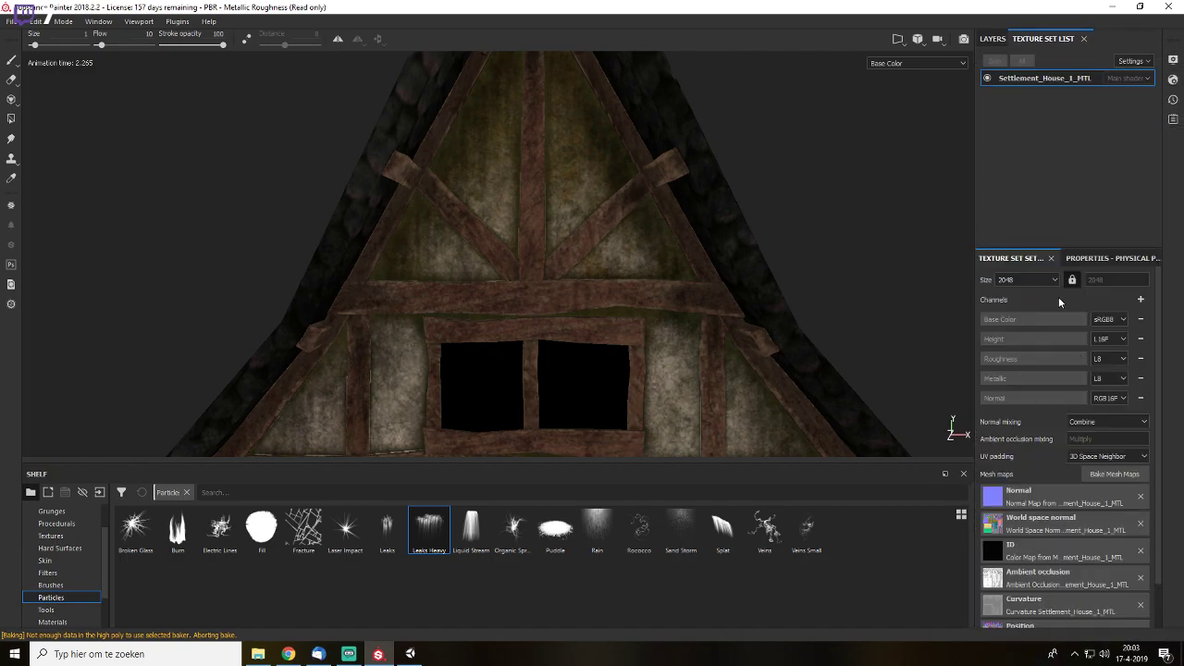
pyautogui.click(1015, 278)
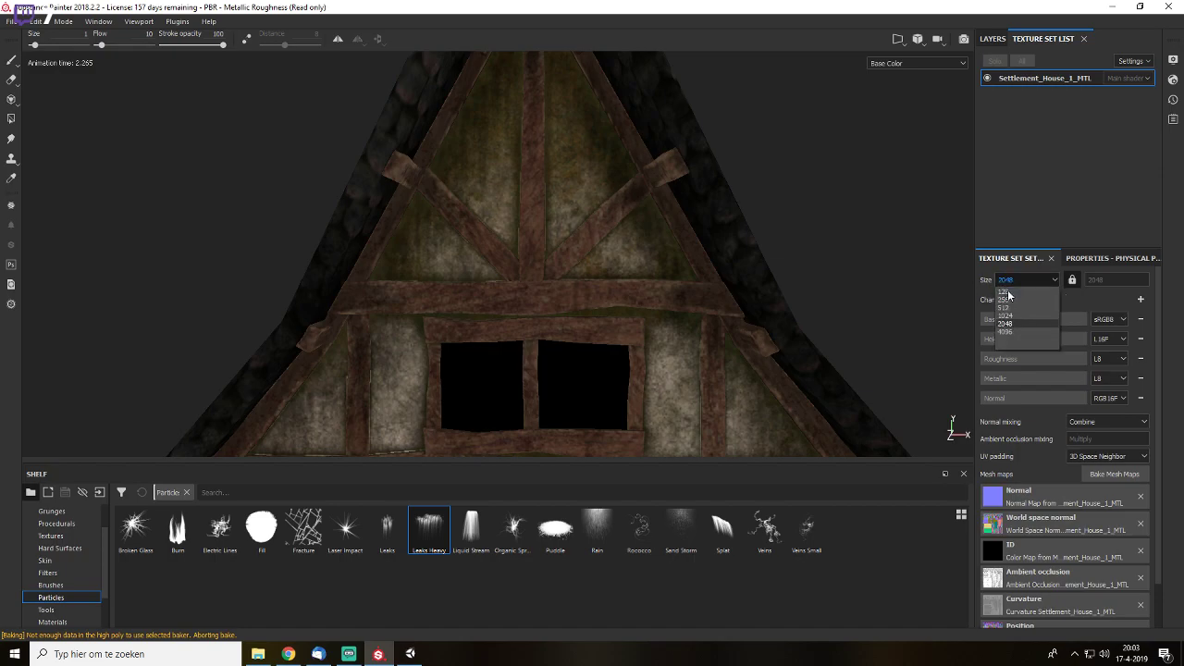
pyautogui.click(1017, 325)
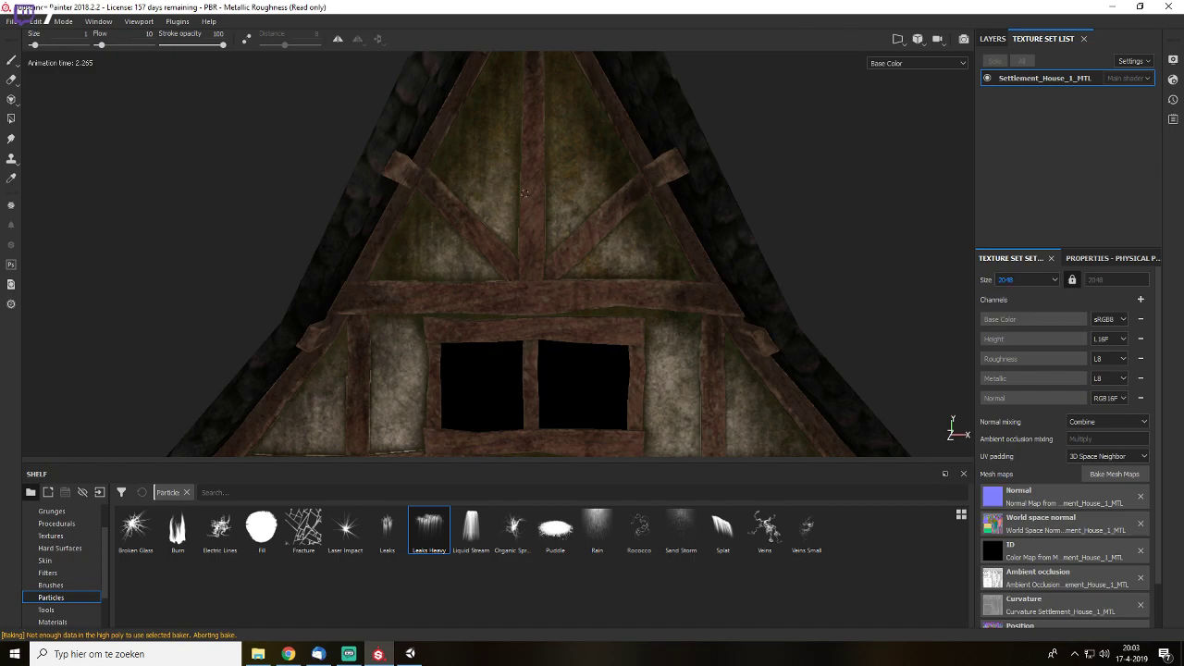
# - Save the read-only project under the new name asdsad in the PagueBringer DEV folder
pyautogui.click(4, 20)
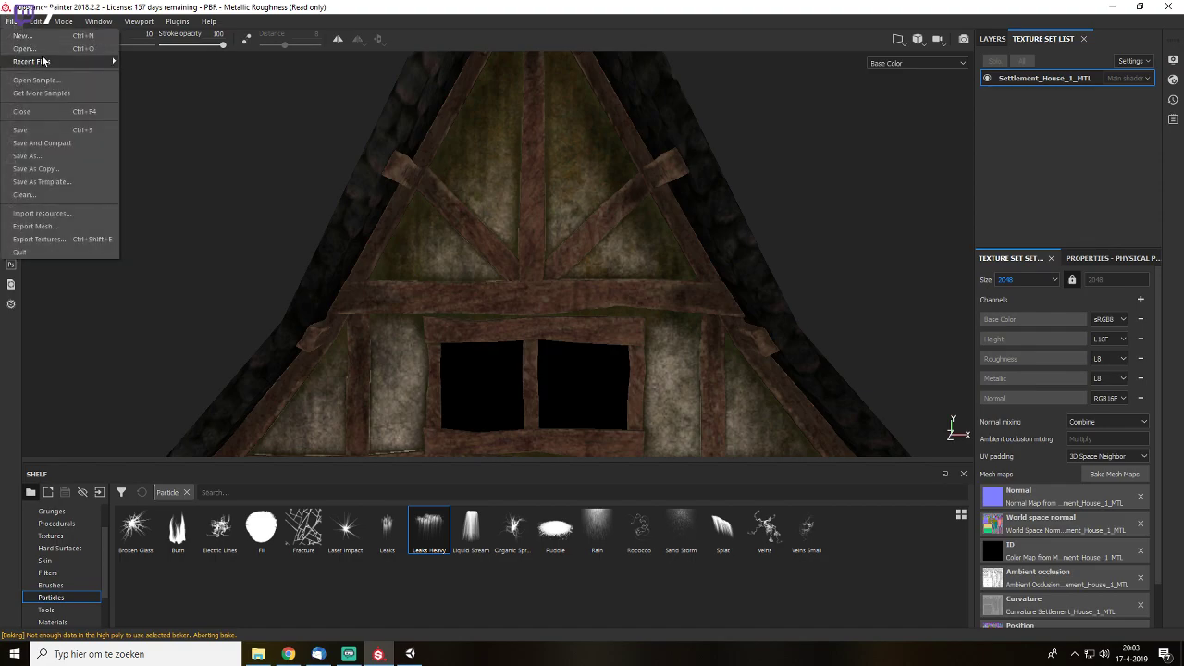
pyautogui.click(75, 159)
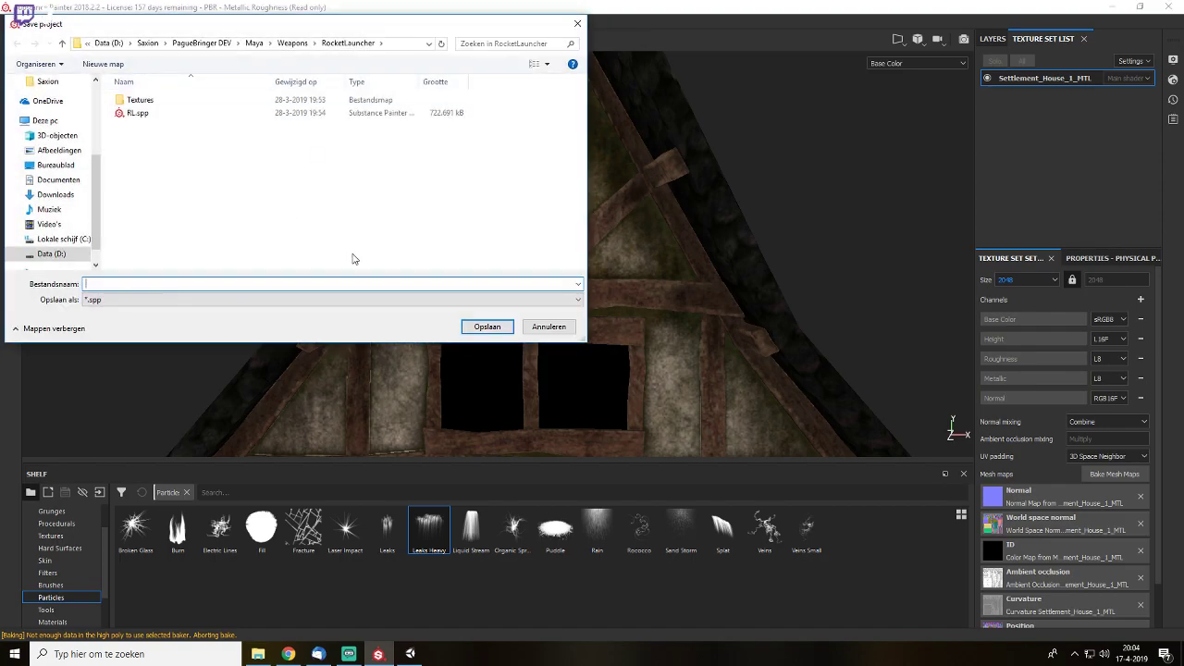
pyautogui.write('asdsad')
pyautogui.click(254, 43)
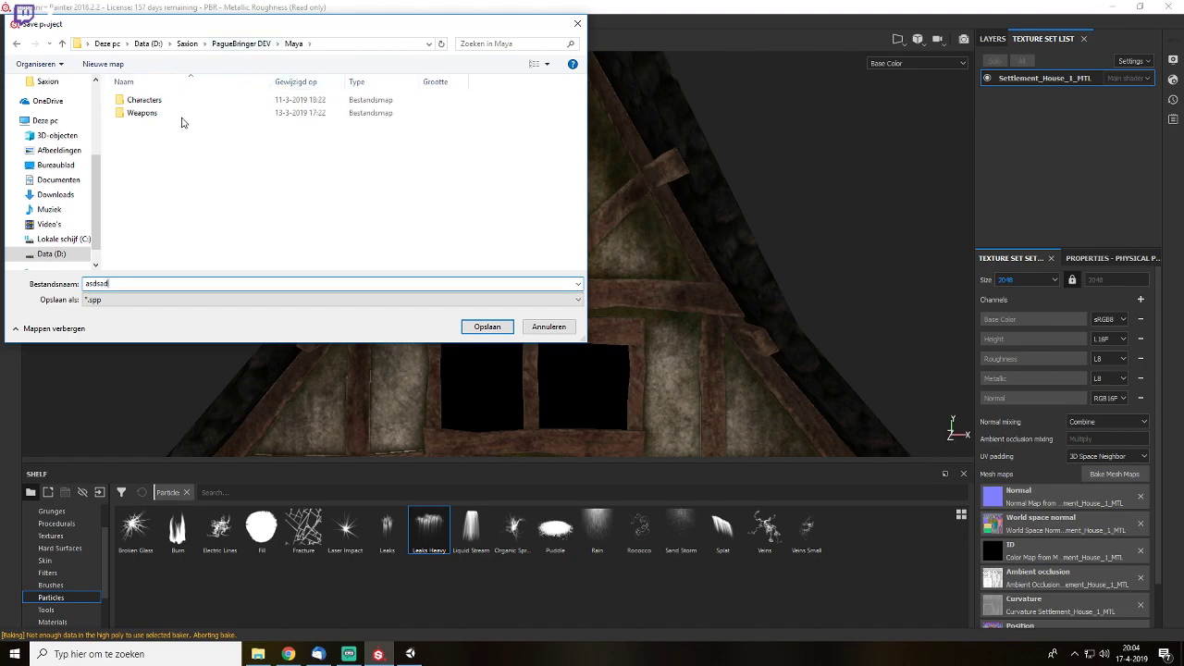
pyautogui.click(245, 45)
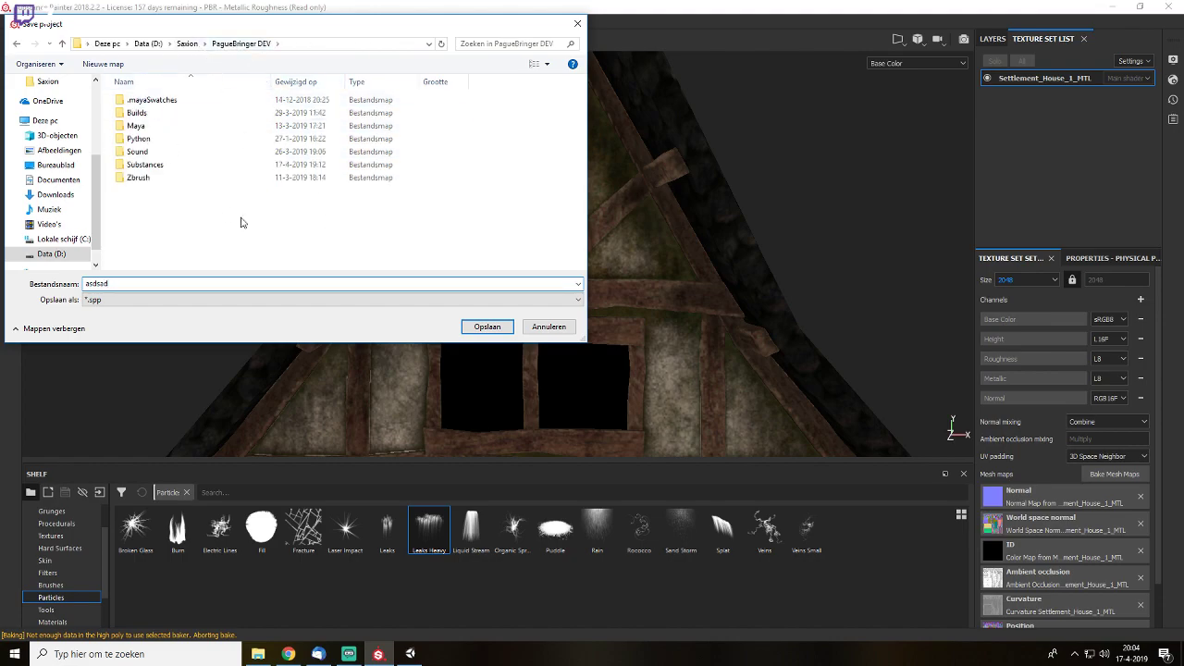
pyautogui.click(486, 327)
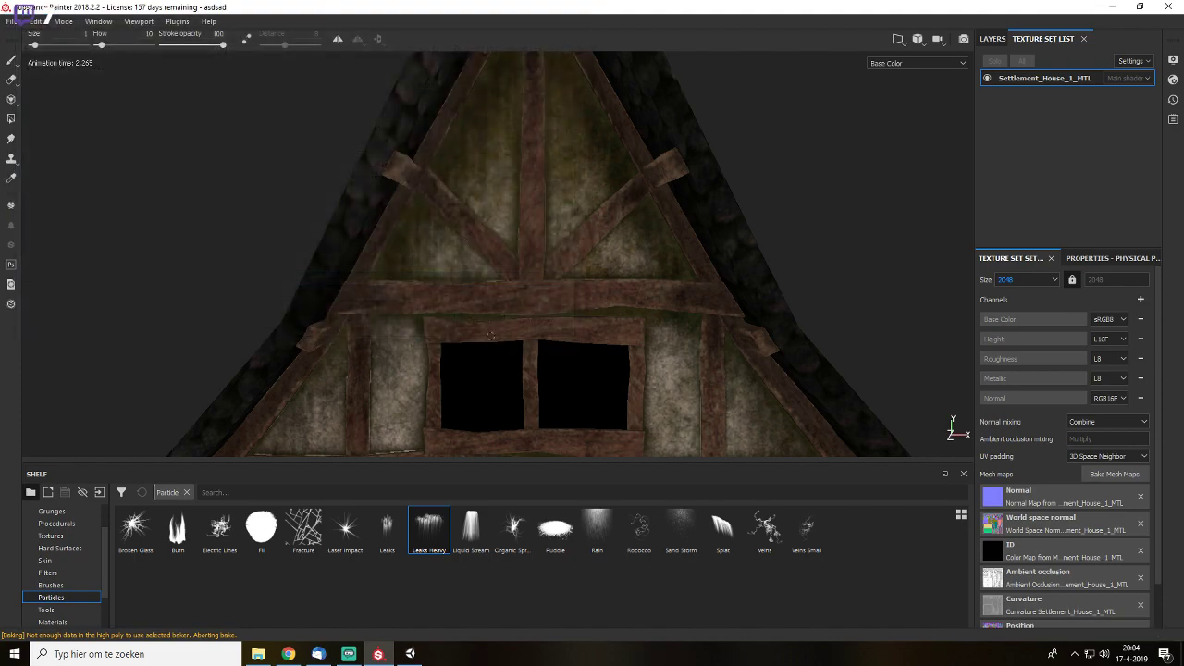
# - Set the texture set's size to 4096
pyautogui.click(1012, 280)
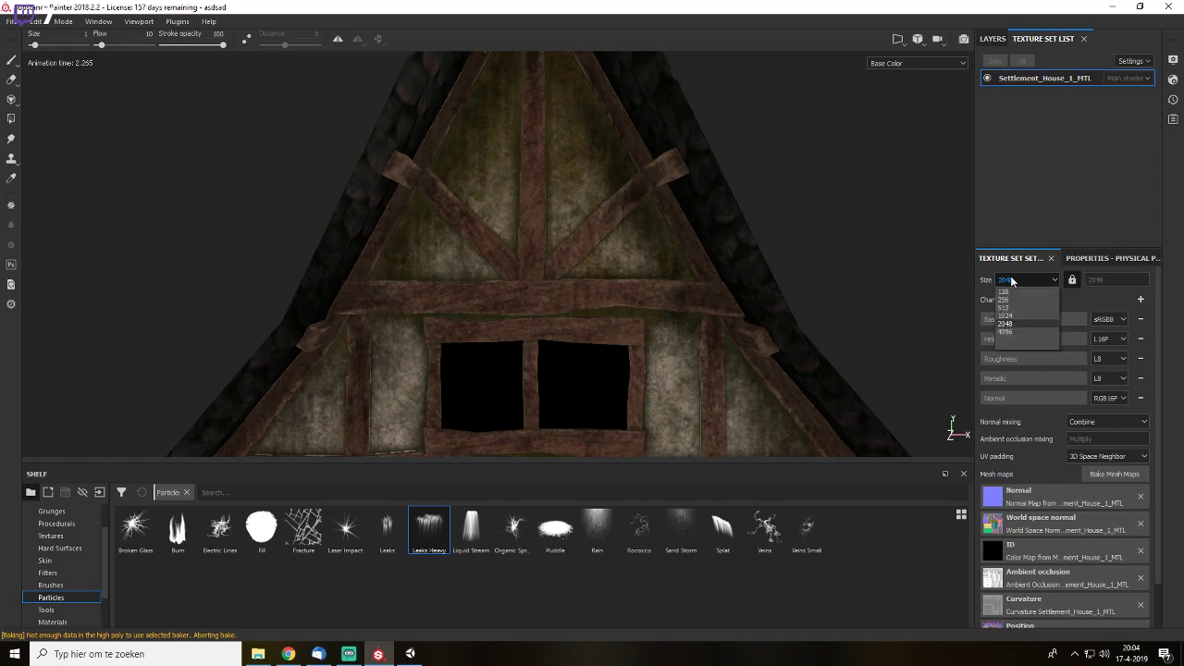
pyautogui.click(1009, 331)
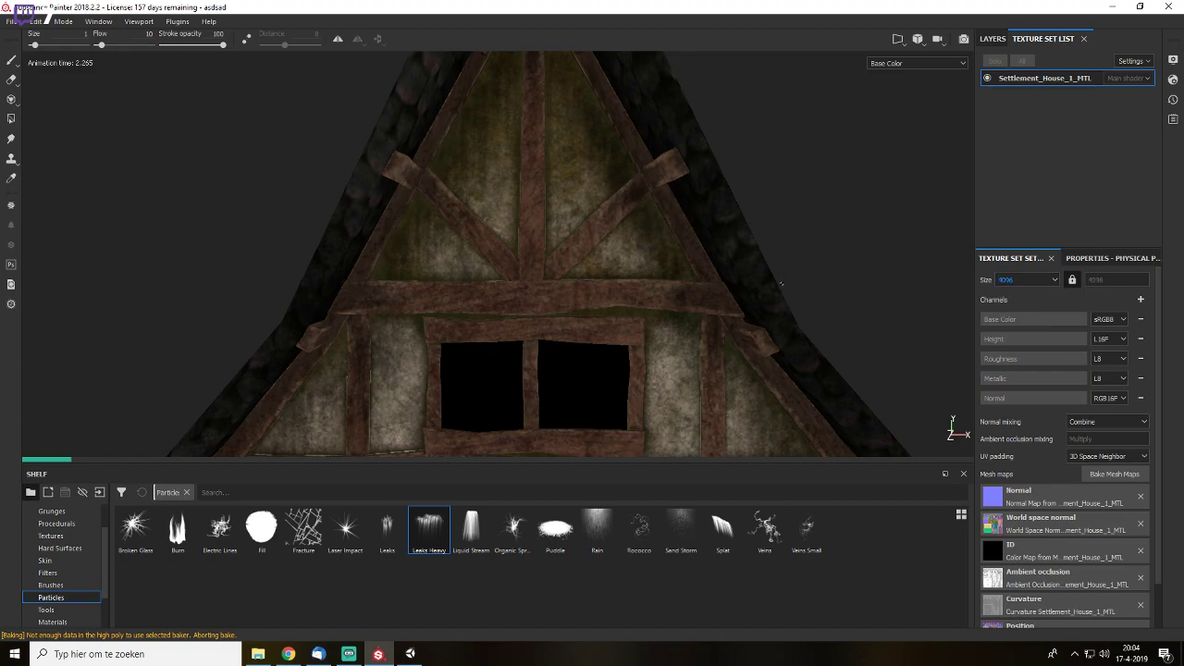
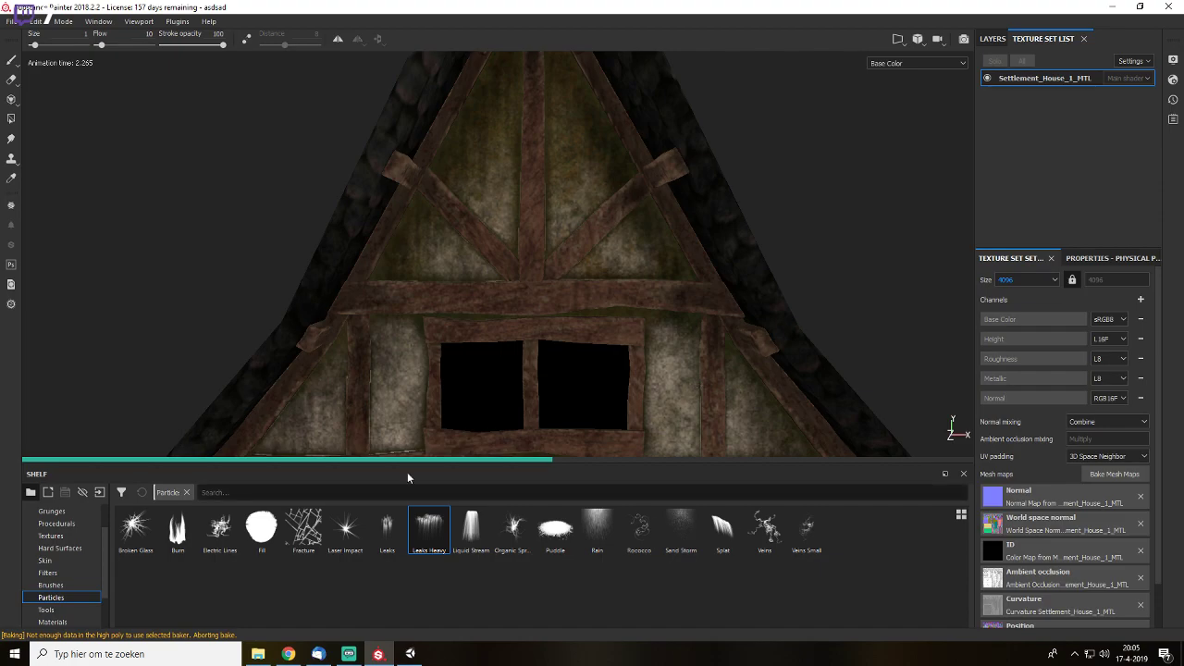
pyautogui.scroll(2, 483, 287)
pyautogui.scroll(-2, 484, 288)
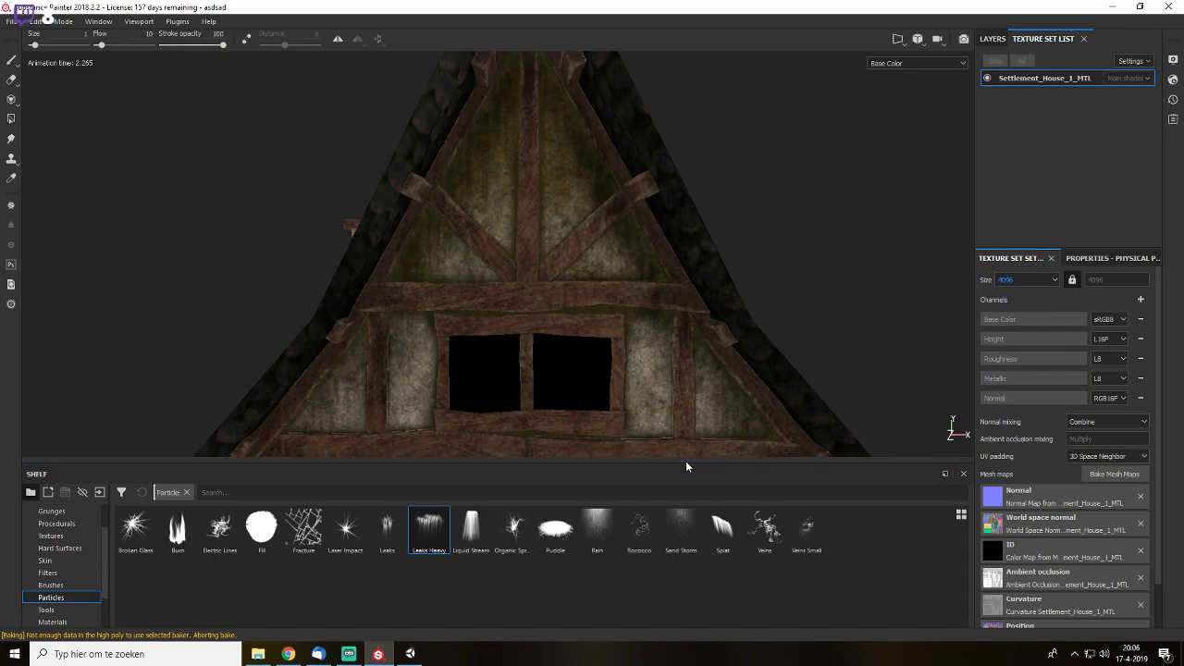
# - Switch the viewport back to the Material view and examine the roof tiles and dormer at the higher resolution
pyautogui.keyDown('alt'); pyautogui.moveTo(715, 248); pyautogui.dragTo(568, 296); pyautogui.keyUp('alt')
pyautogui.press('m')
pyautogui.keyDown('alt'); pyautogui.moveTo(568, 296); pyautogui.dragTo(589, 213, button='right'); pyautogui.keyUp('alt')
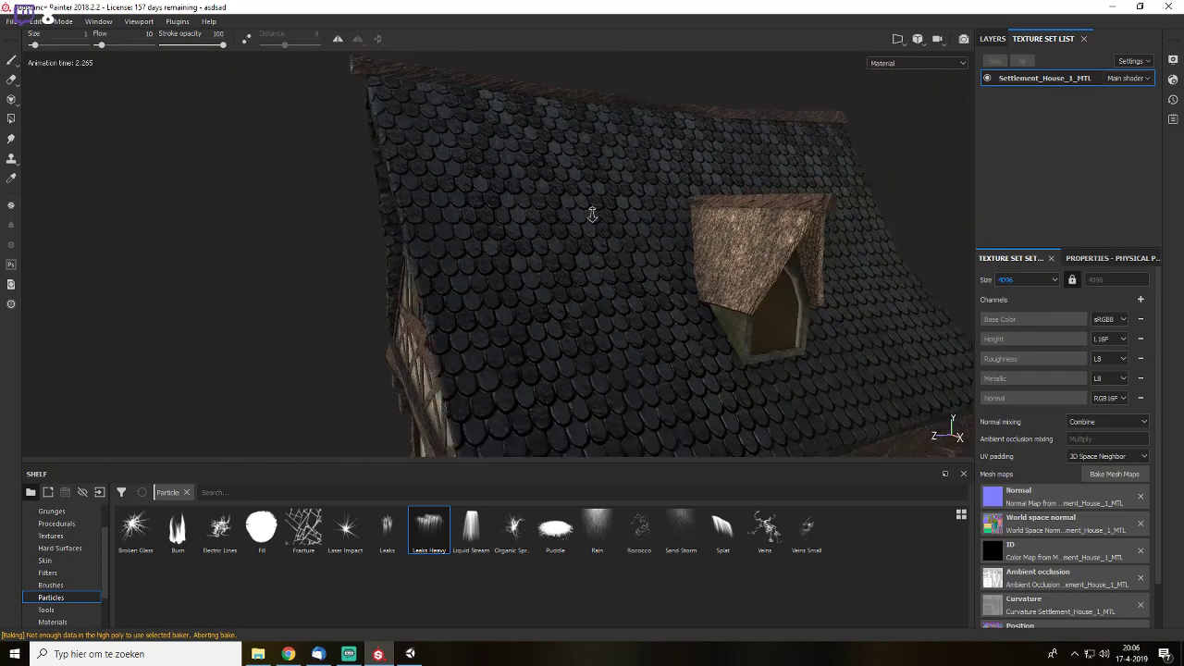
pyautogui.keyDown('alt'); pyautogui.moveTo(589, 214); pyautogui.dragTo(685, 238); pyautogui.keyUp('alt')
pyautogui.keyDown('alt'); pyautogui.moveTo(685, 239); pyautogui.dragTo(592, 247, button='right'); pyautogui.keyUp('alt')
pyautogui.keyDown('alt'); pyautogui.moveTo(591, 247); pyautogui.dragTo(679, 261); pyautogui.keyUp('alt')
pyautogui.keyDown('alt'); pyautogui.moveTo(637, 320); pyautogui.dragTo(768, 215, button='middle'); pyautogui.keyUp('alt')
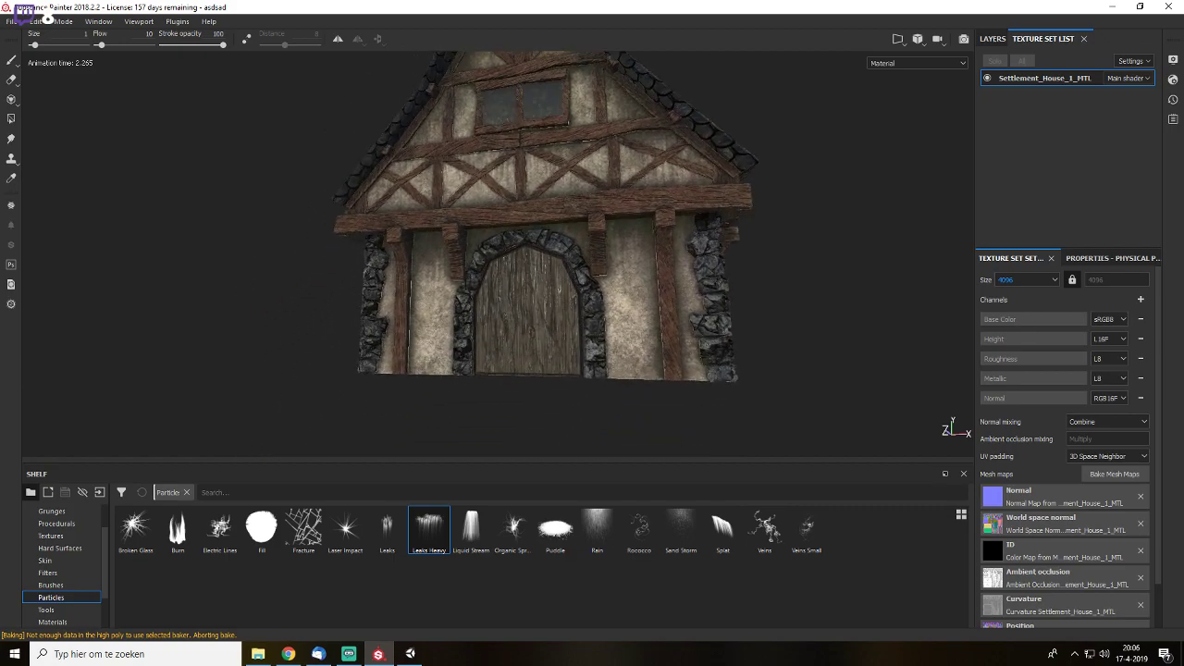
# - Examine the front facade's beams, plaster, stonework and gable from several angles and distances
pyautogui.keyDown('alt'); pyautogui.moveTo(714, 243); pyautogui.dragTo(673, 289); pyautogui.keyUp('alt')
pyautogui.keyDown('alt'); pyautogui.moveTo(638, 314); pyautogui.dragTo(562, 394, button='right'); pyautogui.keyUp('alt')
pyautogui.keyDown('alt'); pyautogui.moveTo(584, 288); pyautogui.dragTo(740, 270); pyautogui.keyUp('alt')
pyautogui.keyDown('alt'); pyautogui.moveTo(691, 273); pyautogui.dragTo(652, 392, button='right'); pyautogui.keyUp('alt')
pyautogui.keyDown('alt'); pyautogui.moveTo(652, 392); pyautogui.dragTo(508, 421); pyautogui.keyUp('alt')
pyautogui.keyDown('alt'); pyautogui.moveTo(508, 421); pyautogui.dragTo(500, 378, button='right'); pyautogui.keyUp('alt')
pyautogui.scroll(2, 500, 379)
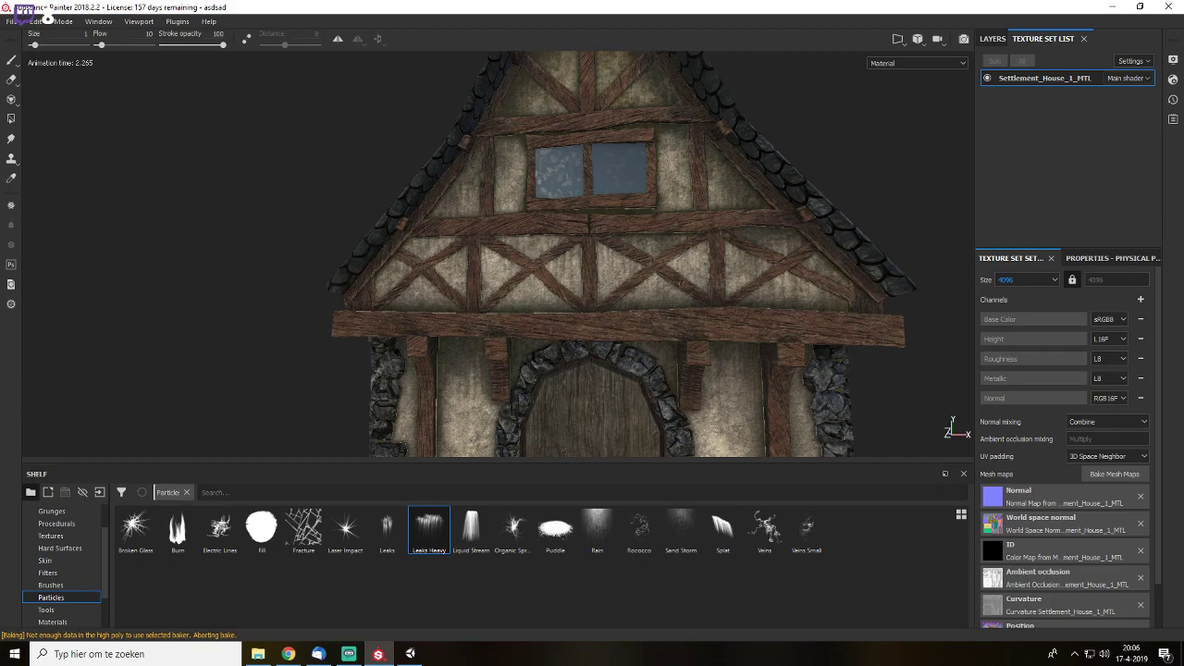
pyautogui.keyDown('alt'); pyautogui.moveTo(713, 257); pyautogui.dragTo(679, 310, button='middle'); pyautogui.keyUp('alt')
pyautogui.keyDown('alt'); pyautogui.moveTo(680, 296); pyautogui.dragTo(611, 303); pyautogui.keyUp('alt')
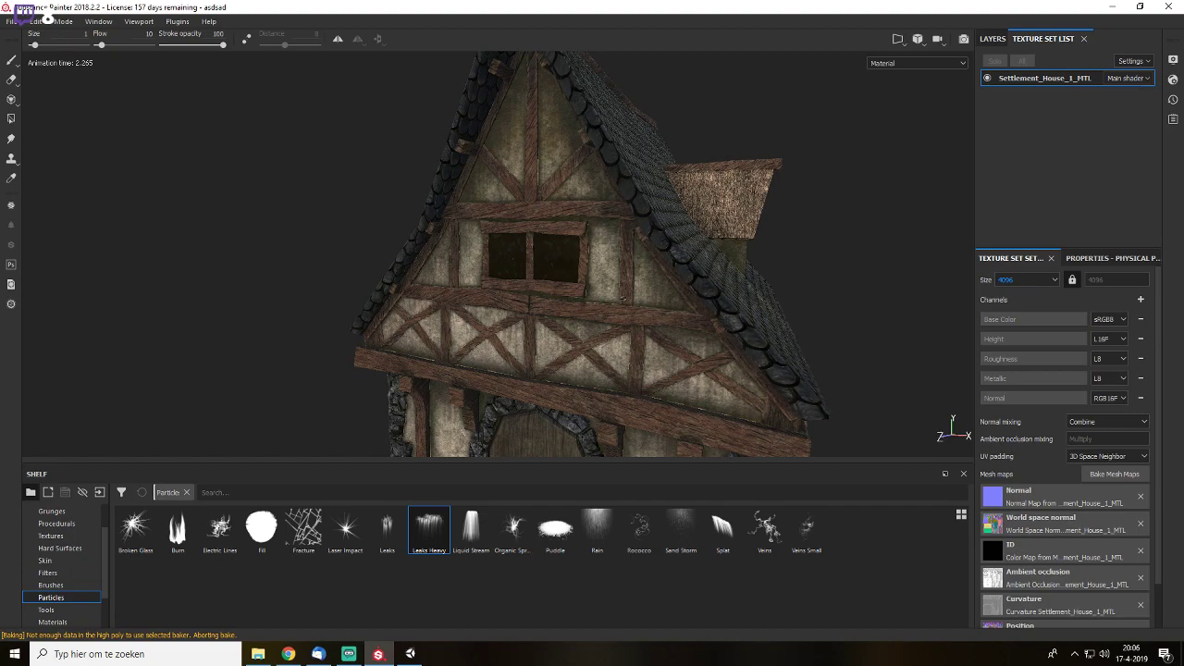
pyautogui.scroll(-3, 623, 298)
pyautogui.keyDown('alt'); pyautogui.moveTo(617, 315); pyautogui.dragTo(670, 310); pyautogui.keyUp('alt')
pyautogui.keyDown('alt'); pyautogui.moveTo(670, 310); pyautogui.dragTo(750, 275, button='middle'); pyautogui.keyUp('alt')
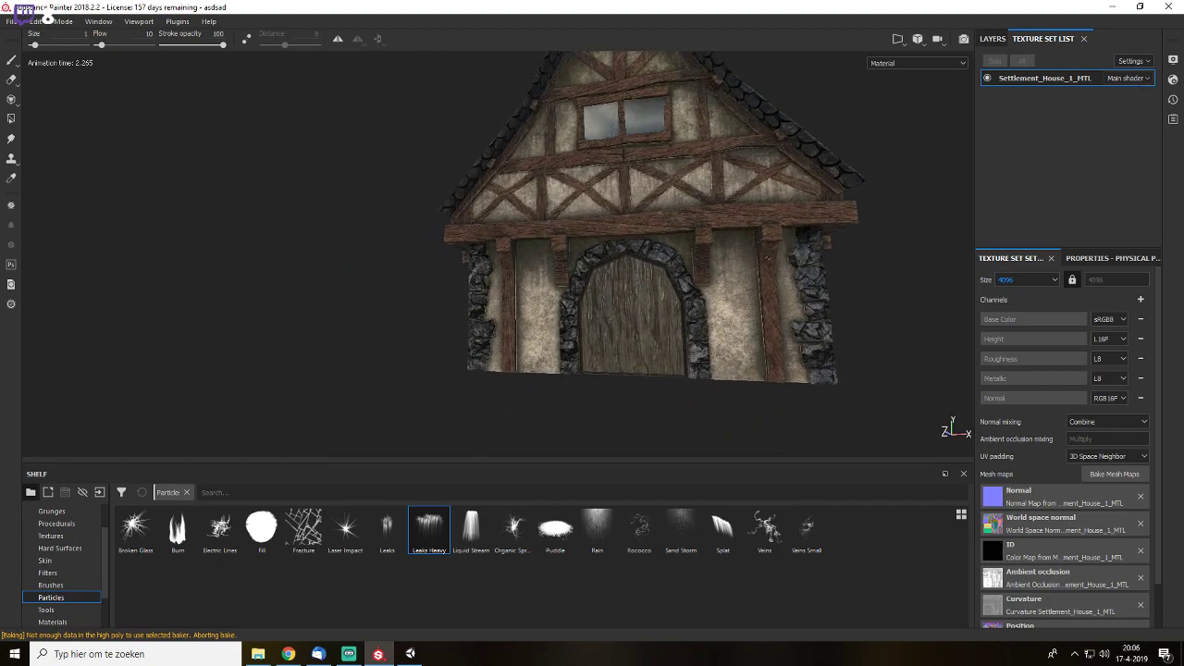
# - Examine the gable's cross-braced timbers and the stone door arch up close, and the whole front facade from farther away
pyautogui.keyDown('alt'); pyautogui.moveTo(750, 274); pyautogui.dragTo(705, 259); pyautogui.keyUp('alt')
pyautogui.keyDown('alt'); pyautogui.moveTo(706, 259); pyautogui.dragTo(583, 351, button='right'); pyautogui.keyUp('alt')
pyautogui.keyDown('alt'); pyautogui.moveTo(583, 352); pyautogui.dragTo(722, 191, button='middle'); pyautogui.keyUp('alt')
pyautogui.keyDown('alt'); pyautogui.moveTo(721, 191); pyautogui.dragTo(658, 385); pyautogui.keyUp('alt')
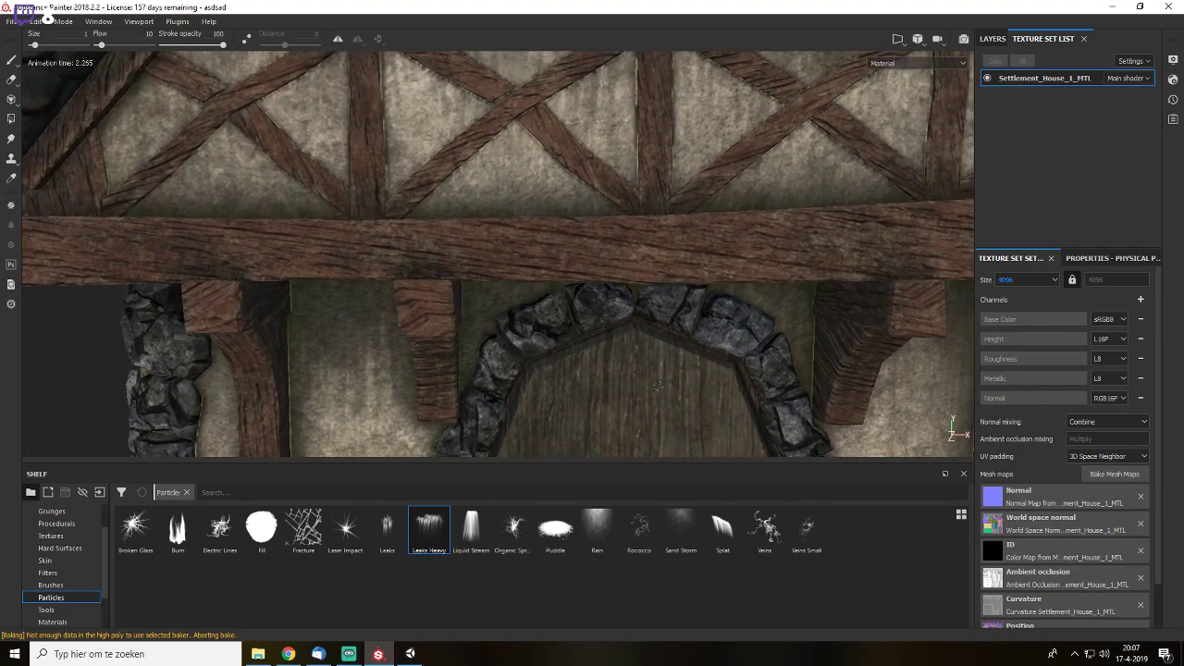
pyautogui.scroll(-8, 683, 307)
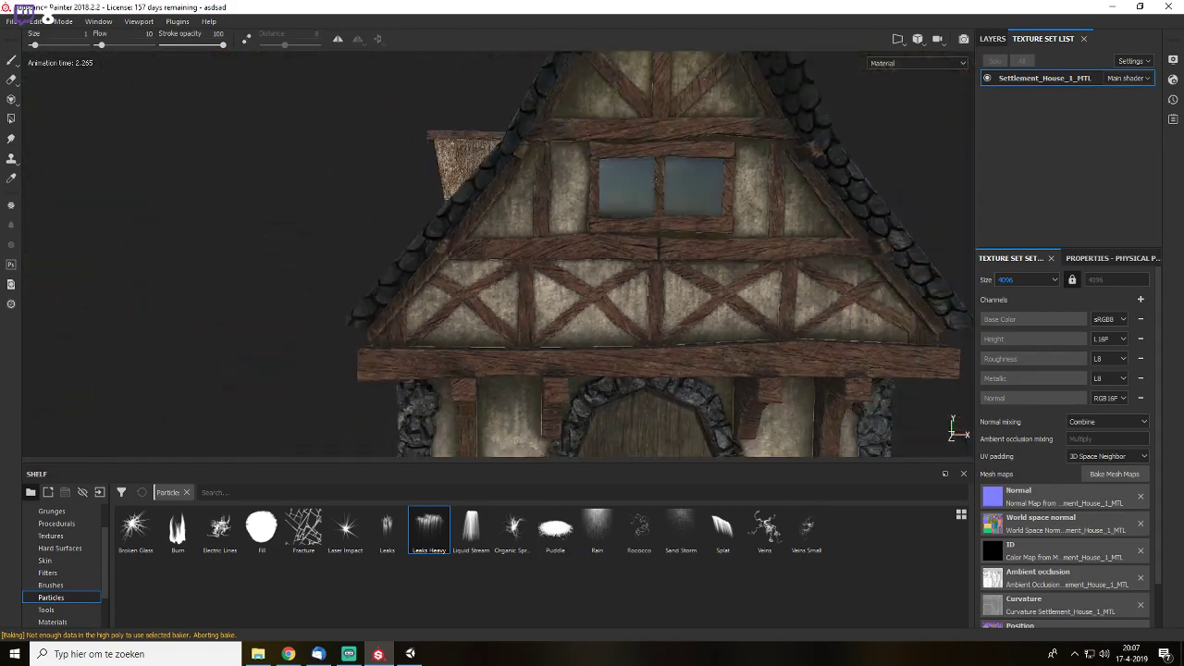
pyautogui.keyDown('alt'); pyautogui.moveTo(675, 284); pyautogui.dragTo(666, 102, button='right'); pyautogui.keyUp('alt')
pyautogui.keyDown('alt'); pyautogui.moveTo(665, 102); pyautogui.dragTo(499, 109, button='middle'); pyautogui.keyUp('alt')
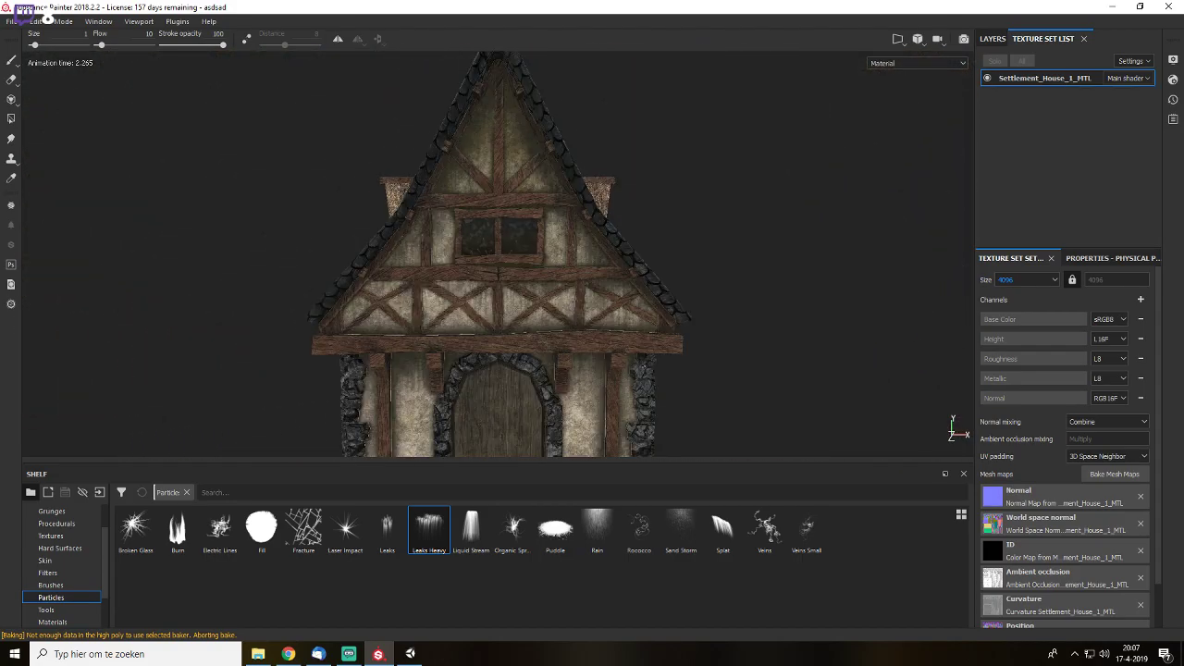
pyautogui.keyDown('alt'); pyautogui.moveTo(712, 370); pyautogui.dragTo(652, 331); pyautogui.keyUp('alt')
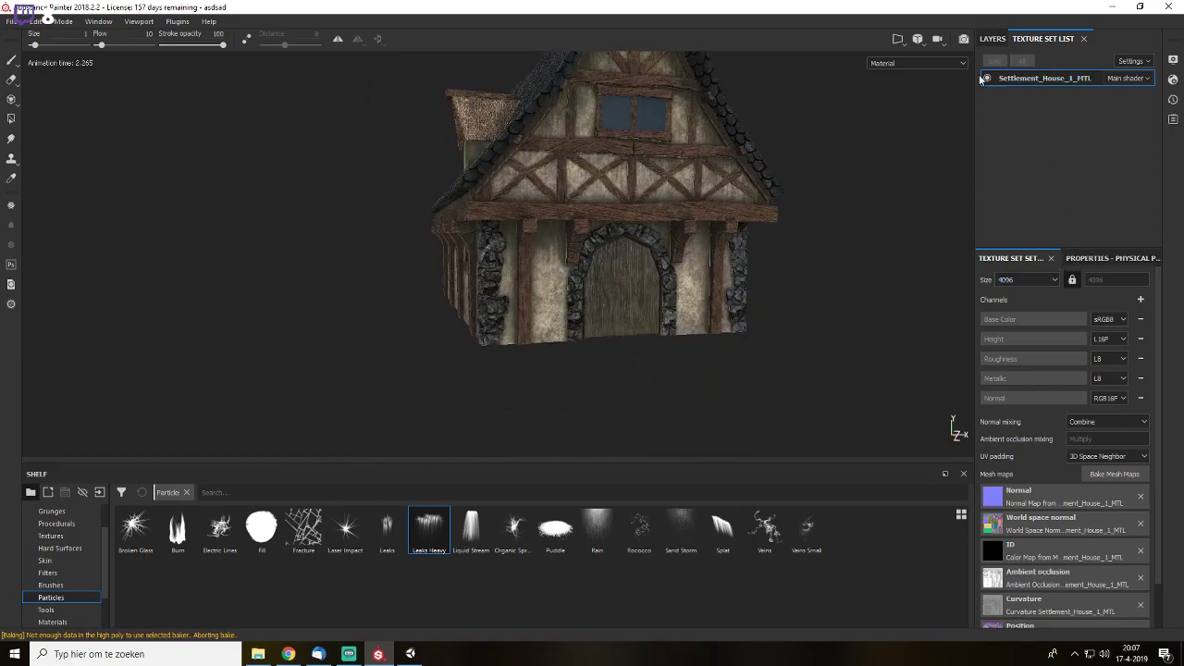
# - Add a fill layer above Layer 6 and turn off its height, roughness, metallic and normal channels, keeping only color
pyautogui.click(992, 38)
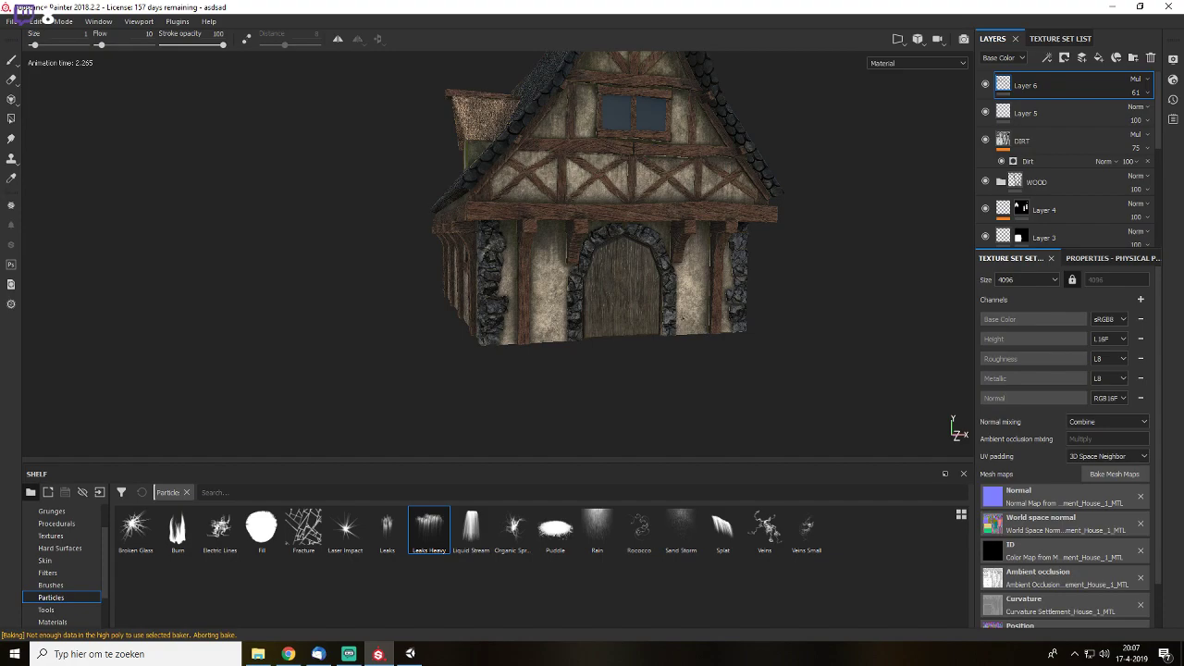
pyautogui.keyDown('alt'); pyautogui.moveTo(737, 378); pyautogui.dragTo(705, 430, button='middle'); pyautogui.keyUp('alt')
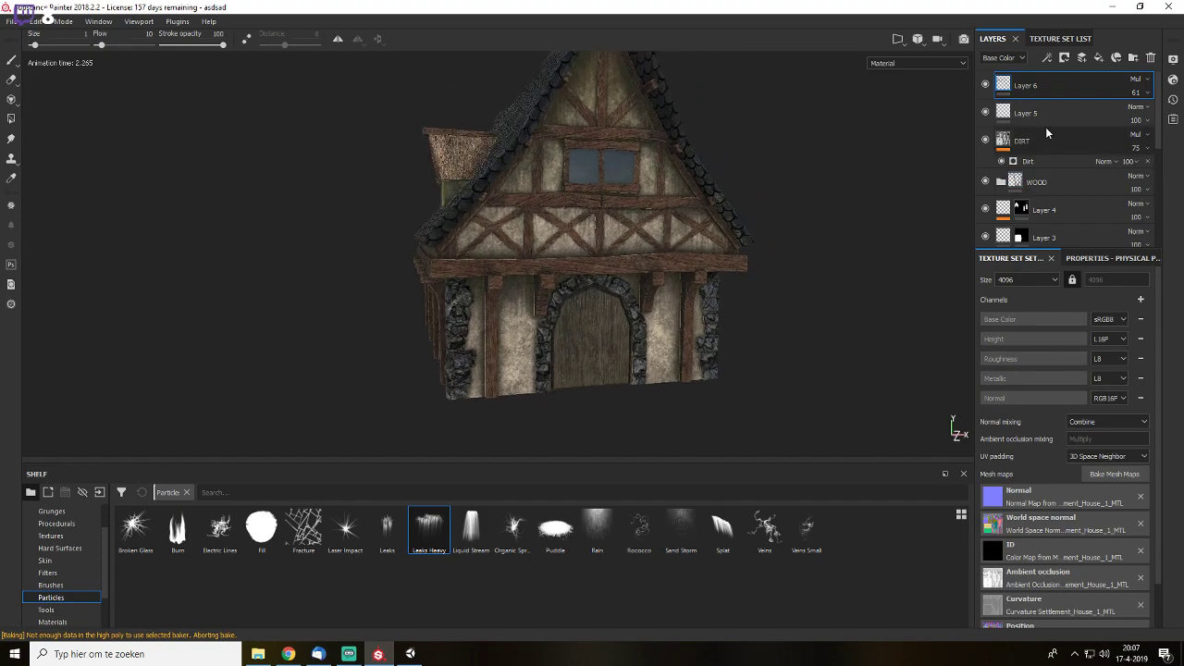
pyautogui.click(1097, 58)
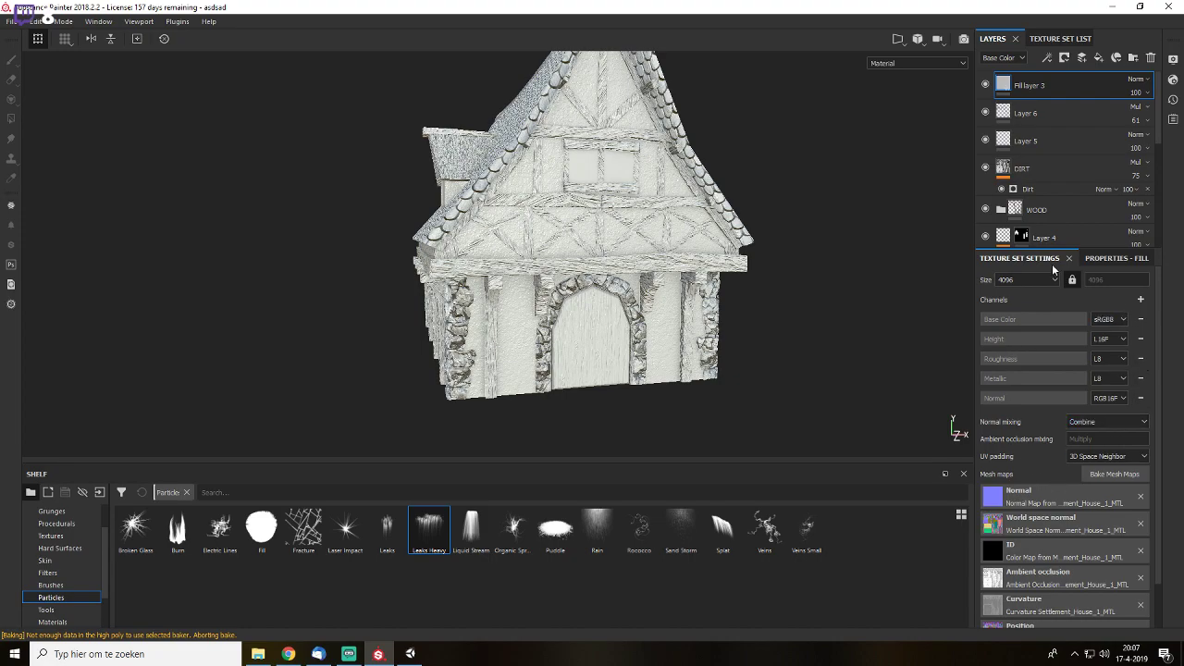
pyautogui.click(1098, 258)
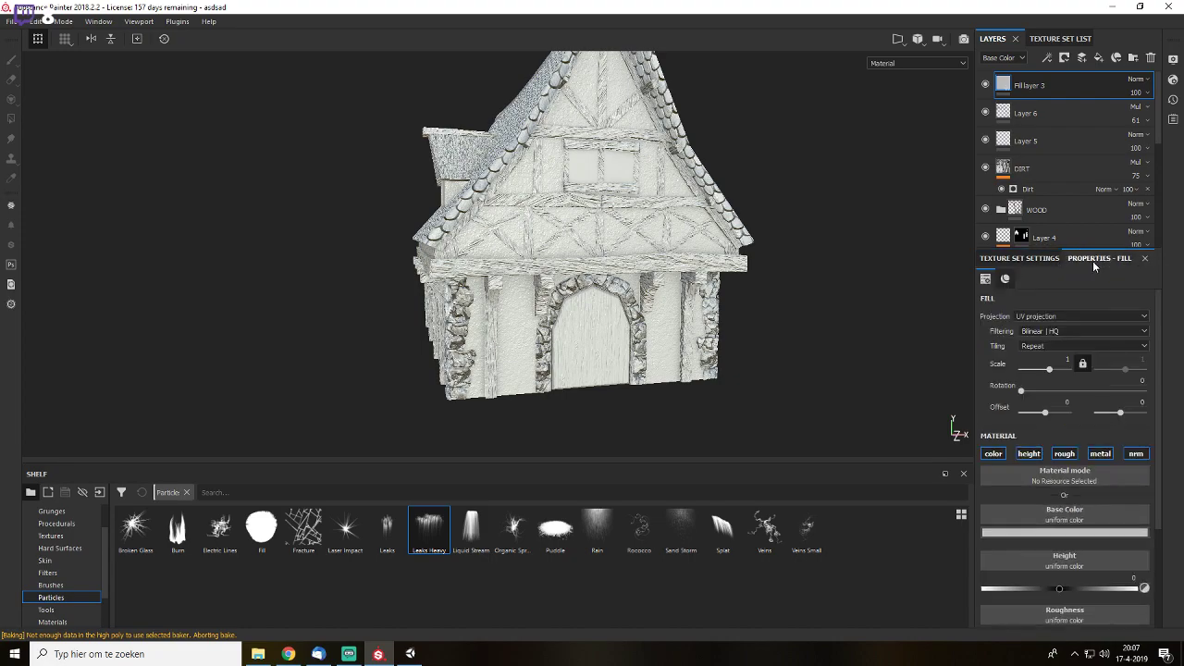
pyautogui.click(1029, 453)
pyautogui.click(1065, 453)
pyautogui.click(1099, 453)
pyautogui.click(1136, 453)
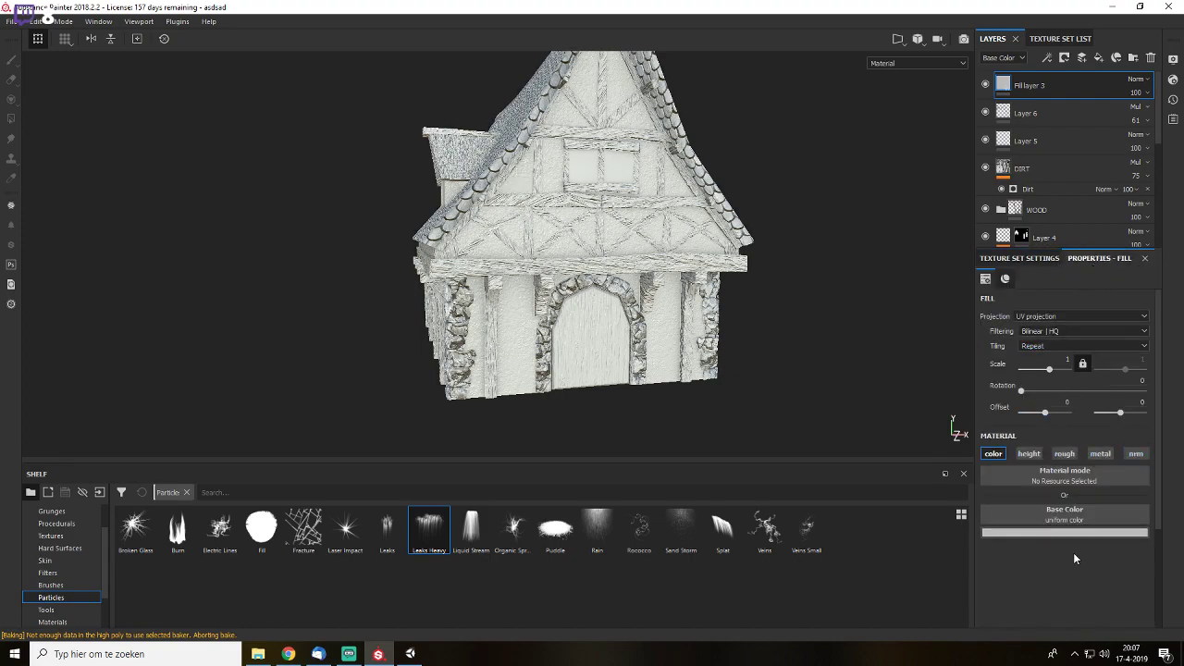
# - Set the new fill layer's base color to black, enable its roughness channel and raise roughness to about 0.94
pyautogui.click(1078, 533)
pyautogui.moveTo(1046, 475); pyautogui.dragTo(908, 593)
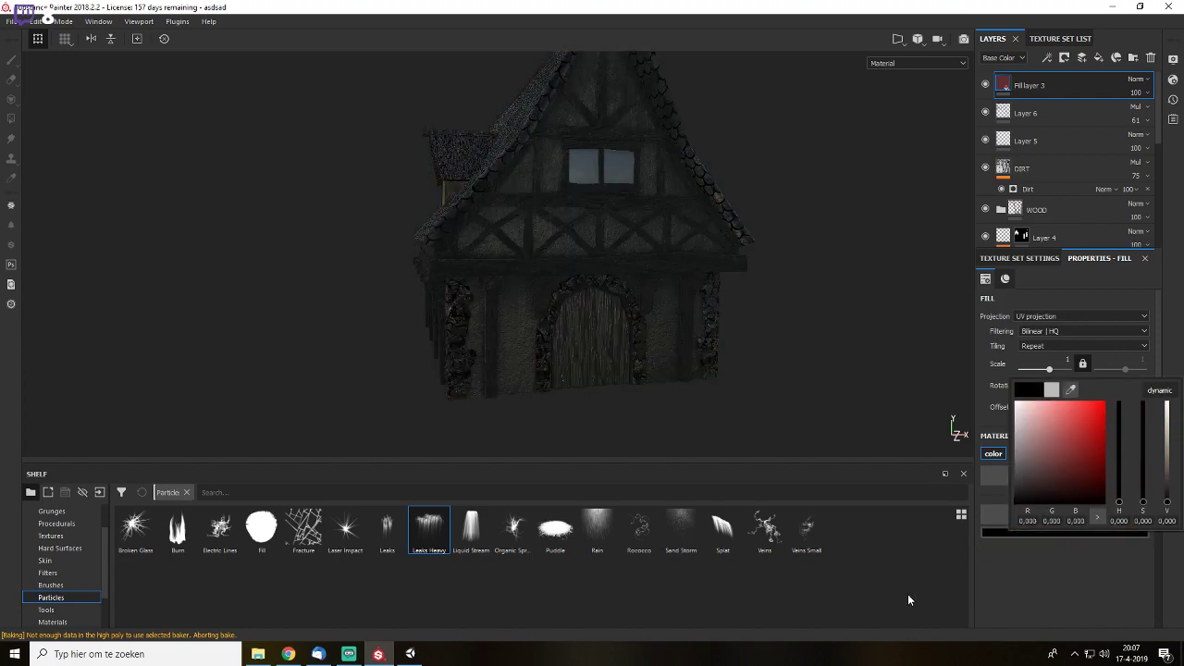
pyautogui.click(879, 580)
pyautogui.click(1064, 454)
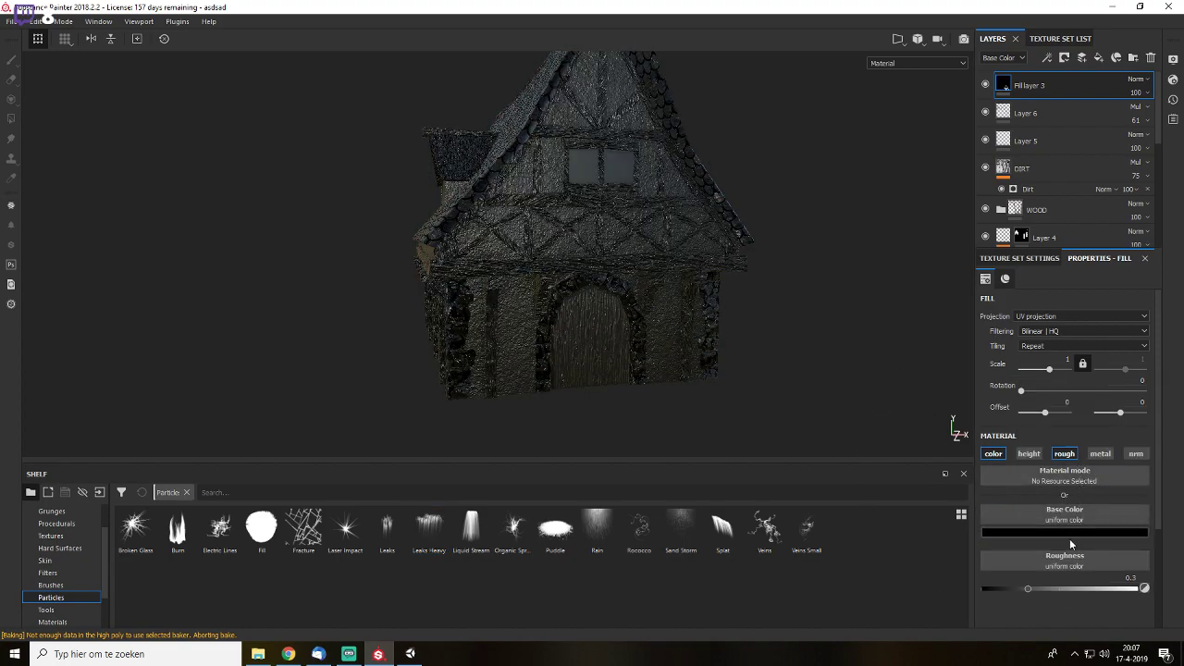
pyautogui.moveTo(1029, 589); pyautogui.dragTo(1119, 587)
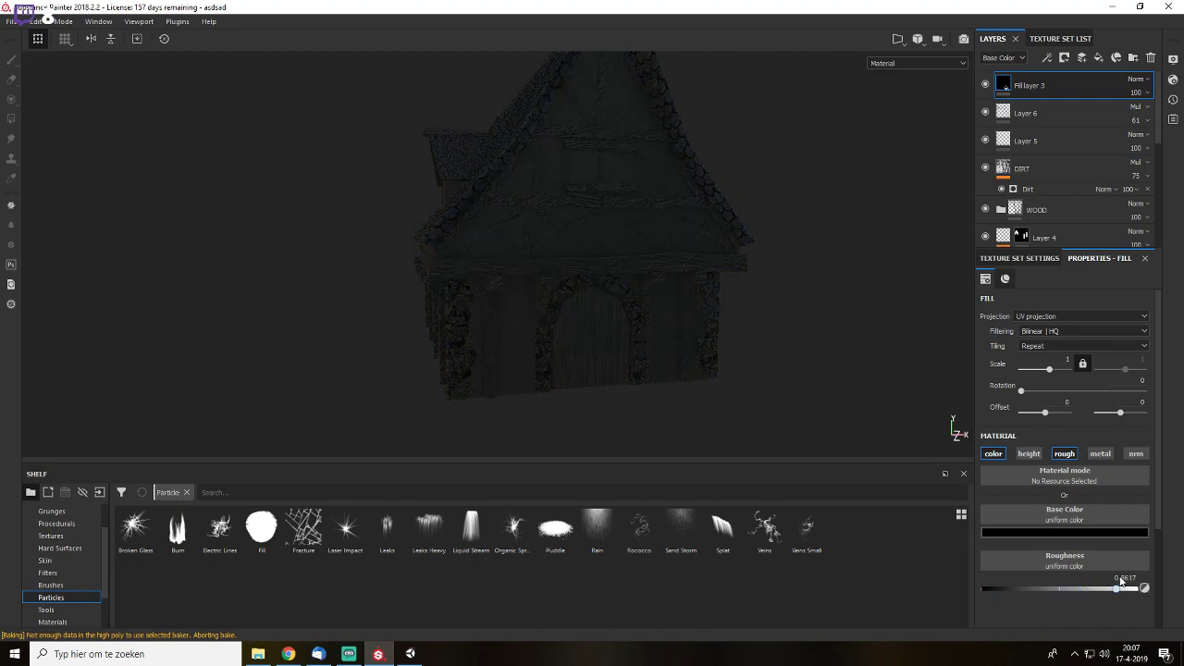
# - Enable the fill layer's metallic channel and set metallic to about 0.65
pyautogui.click(1099, 453)
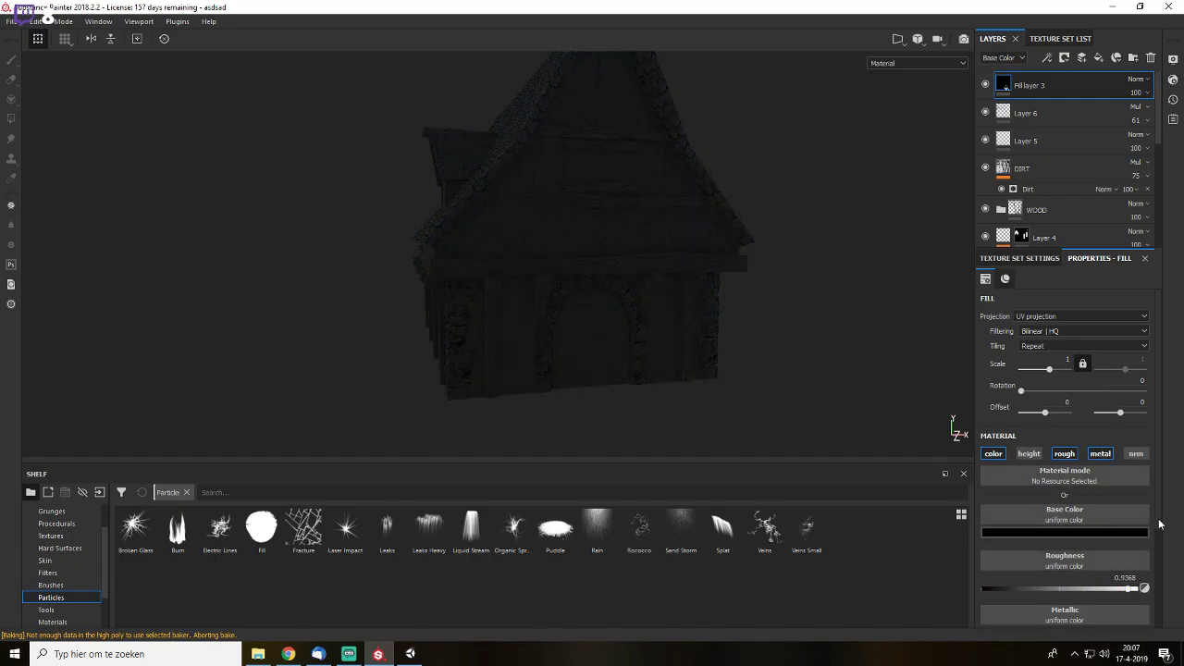
pyautogui.scroll(-2, 1036, 555)
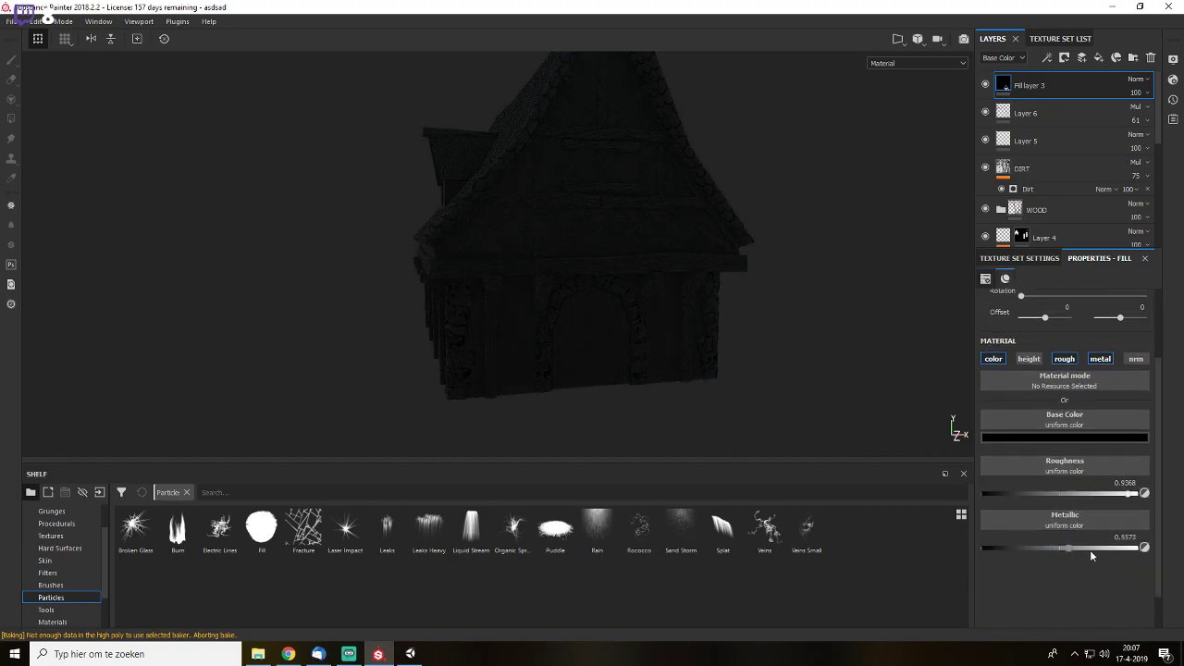
pyautogui.moveTo(1089, 549); pyautogui.dragTo(1004, 554)
pyautogui.moveTo(1084, 543); pyautogui.dragTo(1078, 548)
pyautogui.keyDown('alt'); pyautogui.moveTo(946, 328); pyautogui.dragTo(879, 300); pyautogui.keyUp('alt')
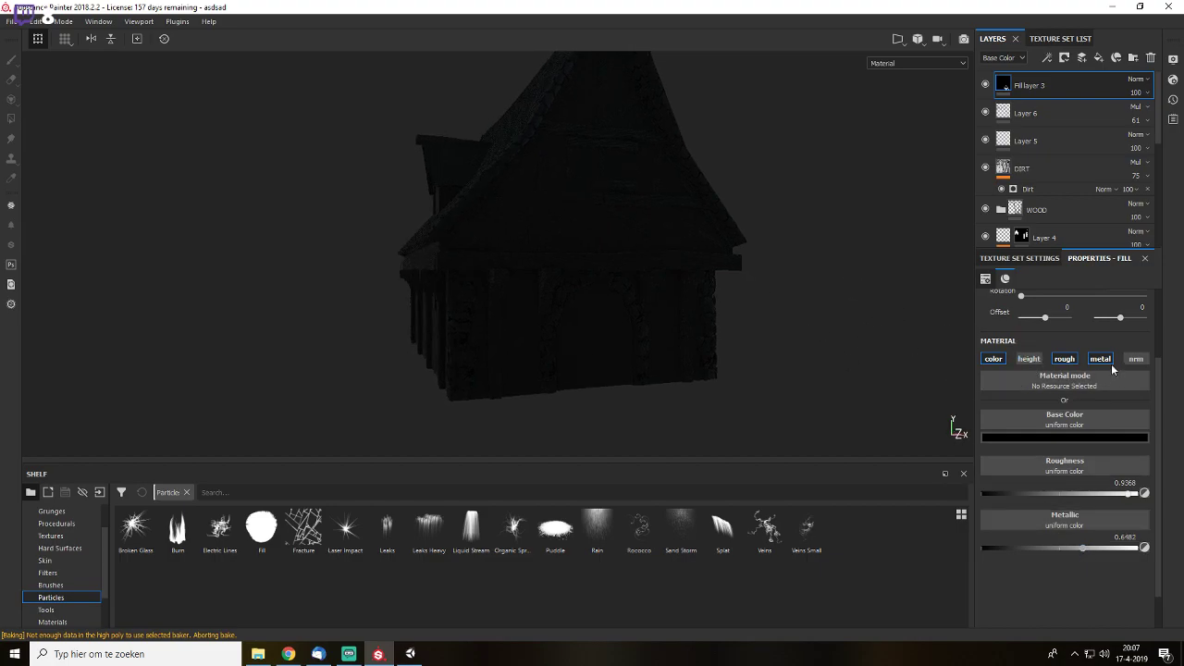
# - Apply the Ground Dirt smart mask to the black fill layer
pyautogui.scroll(-2, 105, 595)
pyautogui.click(85, 596)
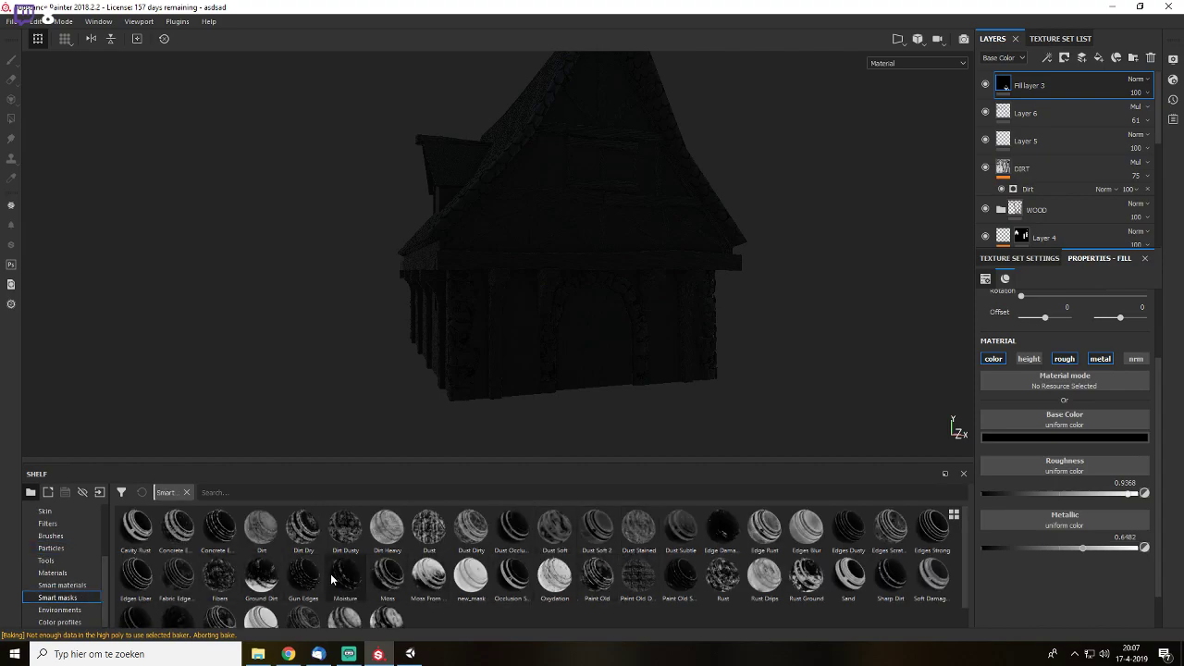
pyautogui.moveTo(261, 575)
pyautogui.mouseDown()
pyautogui.moveTo(589, 431)
pyautogui.moveTo(1066, 81)
pyautogui.moveTo(1042, 85)
pyautogui.moveTo(1043, 97)
pyautogui.mouseUp()
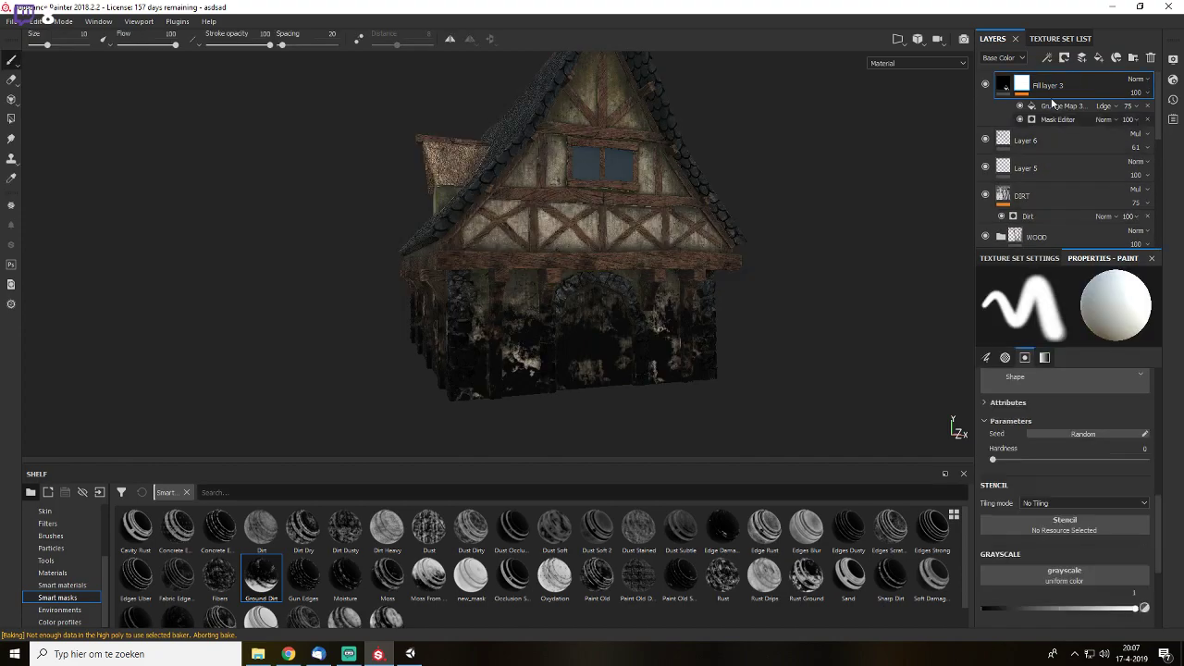
# - Set the Position Gradient of the dirt mask's Mask Editor generator to 0.3
pyautogui.keyDown('alt'); pyautogui.moveTo(819, 332); pyautogui.dragTo(886, 275); pyautogui.keyUp('alt')
pyautogui.keyDown('alt'); pyautogui.moveTo(886, 275); pyautogui.dragTo(808, 444, button='right'); pyautogui.keyUp('alt')
pyautogui.keyDown('alt'); pyautogui.moveTo(808, 444); pyautogui.dragTo(798, 309); pyautogui.keyUp('alt')
pyautogui.keyDown('alt'); pyautogui.moveTo(798, 309); pyautogui.dragTo(916, 315, button='middle'); pyautogui.keyUp('alt')
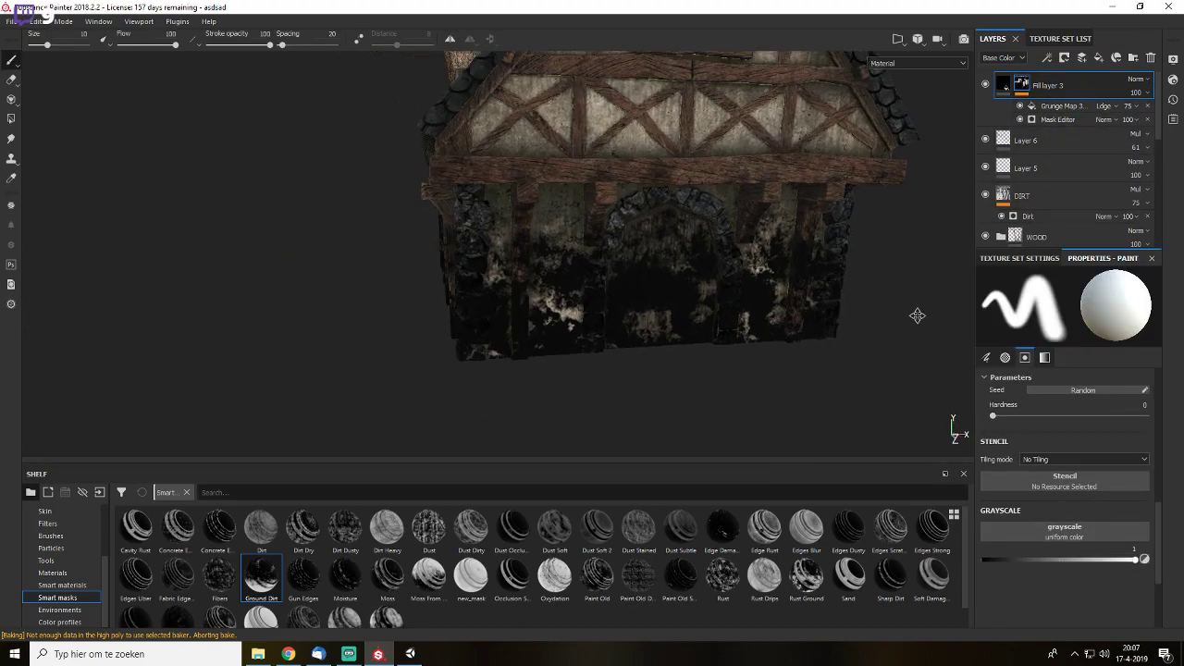
pyautogui.keyDown('alt'); pyautogui.moveTo(916, 316); pyautogui.dragTo(922, 373); pyautogui.keyUp('alt')
pyautogui.scroll(5, 1129, 481)
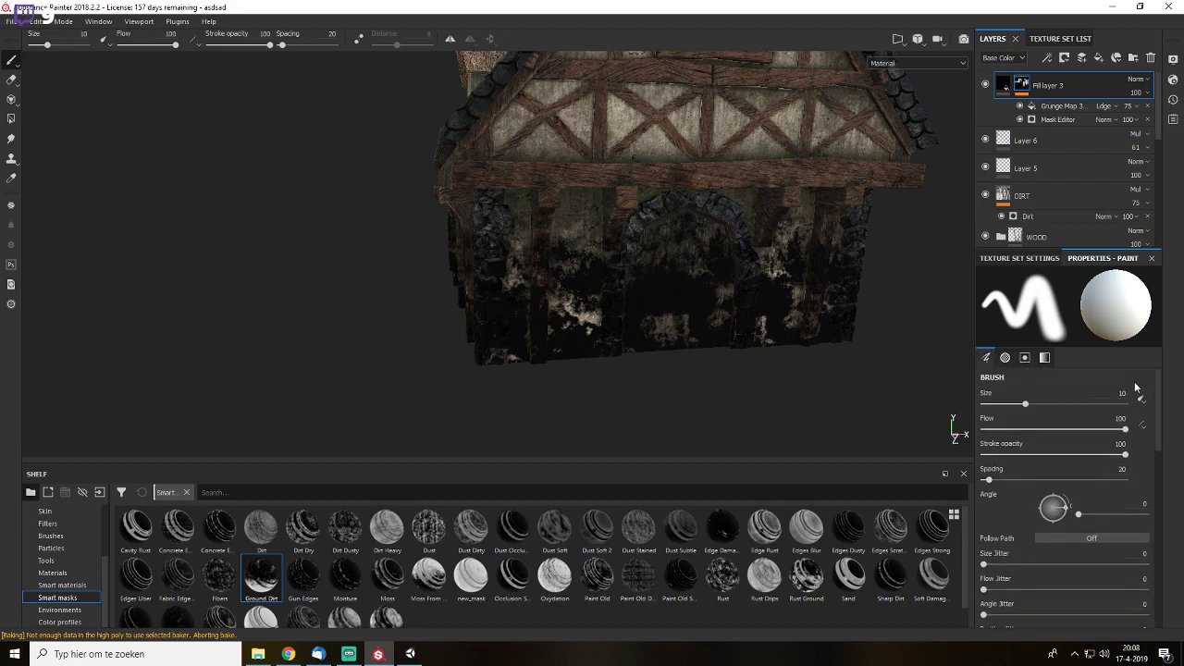
pyautogui.click(1051, 118)
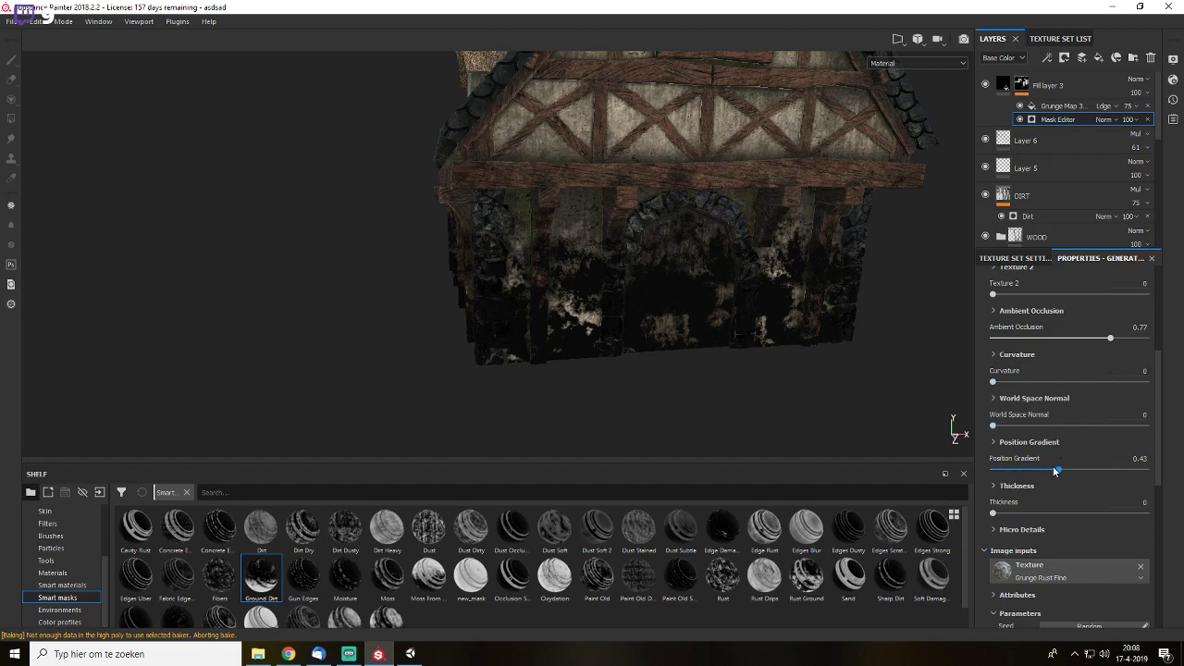
pyautogui.moveTo(1053, 473); pyautogui.dragTo(1041, 472)
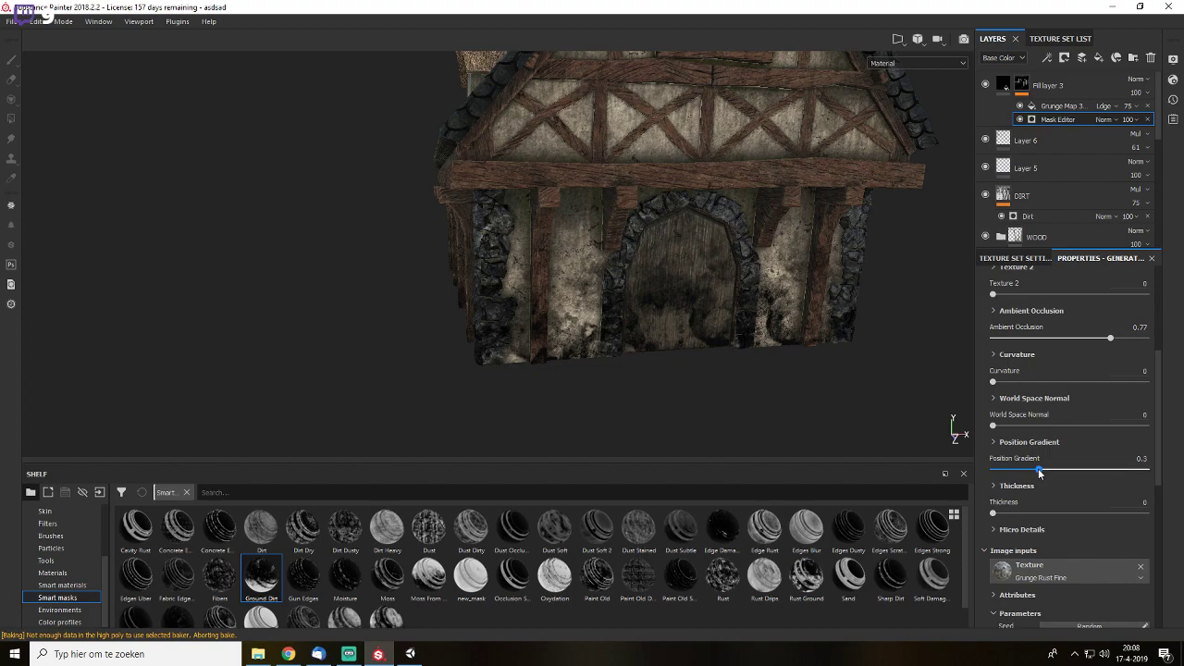
# - Set the UV scale of the grunge map fill in the dirt mask to 83.32
pyautogui.click(1056, 107)
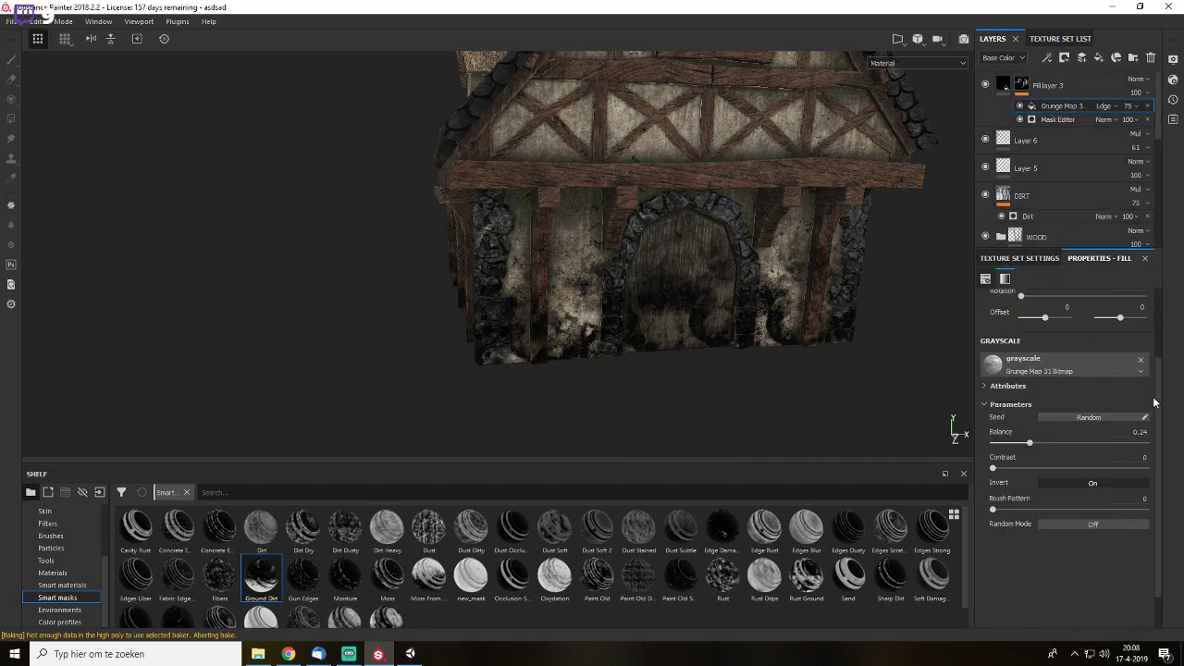
pyautogui.moveTo(1157, 401); pyautogui.dragTo(1155, 329)
pyautogui.moveTo(1047, 371); pyautogui.dragTo(1062, 373)
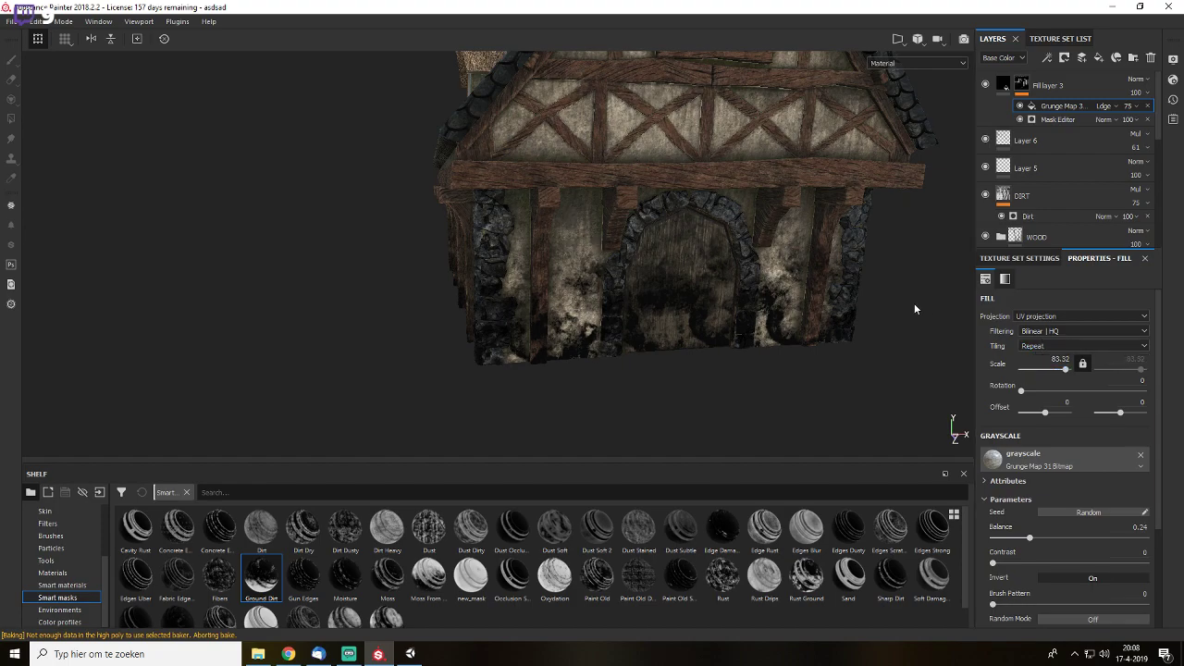
# - Set the balance of the Mask Editor's Grunge Rust Fine texture input to 0.74 for the dirt mask
pyautogui.keyDown('alt'); pyautogui.moveTo(851, 270); pyautogui.dragTo(918, 286); pyautogui.keyUp('alt')
pyautogui.click(999, 121)
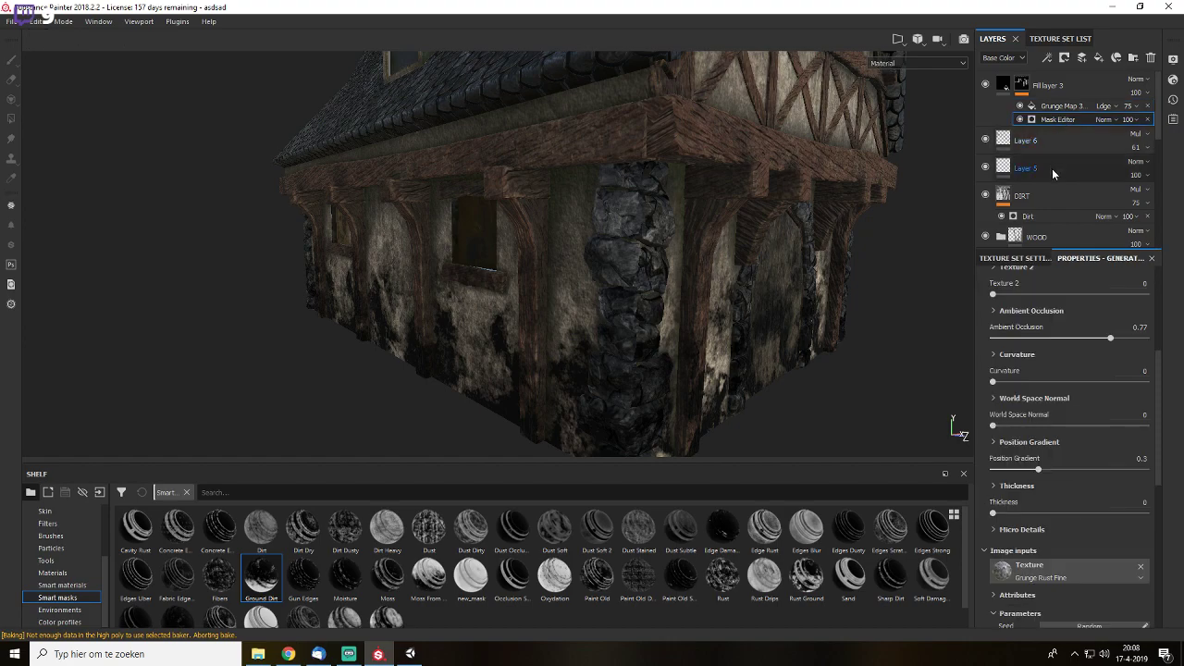
pyautogui.scroll(4, 1152, 324)
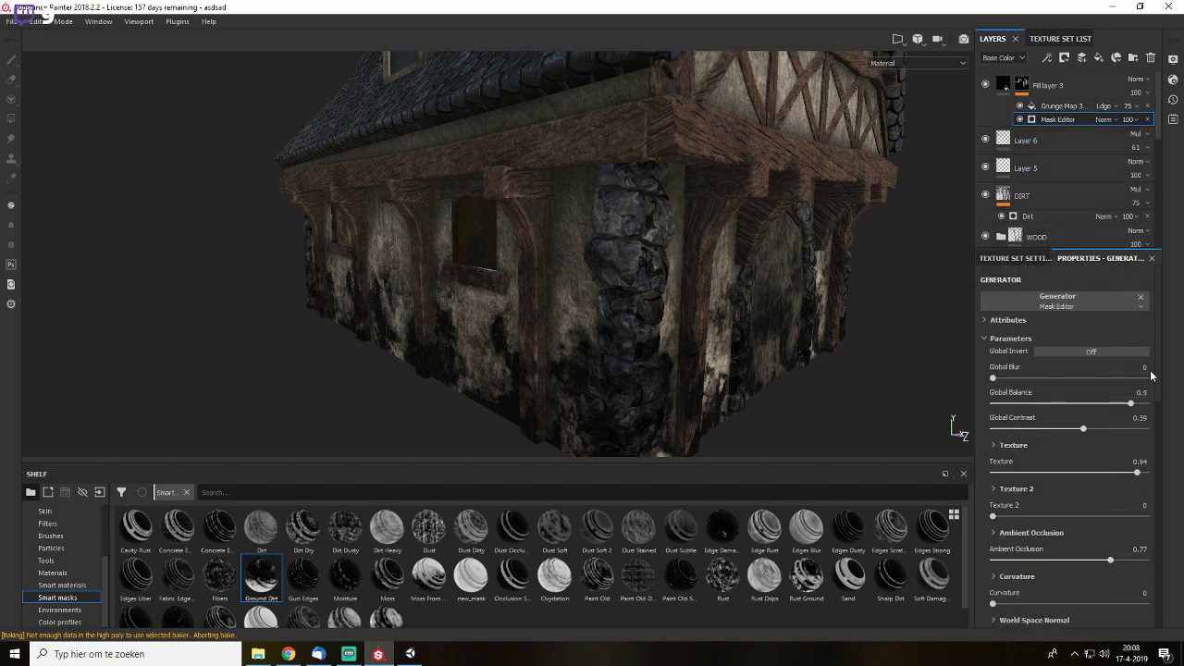
pyautogui.scroll(-5, 1150, 376)
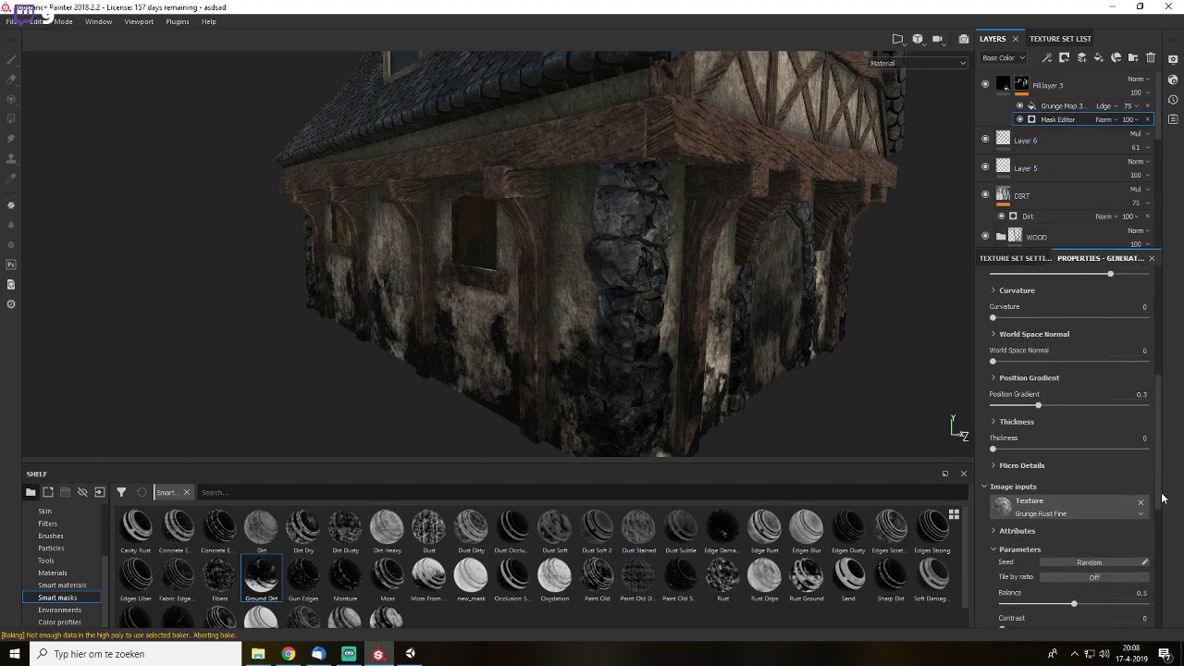
pyautogui.scroll(-3, 1160, 496)
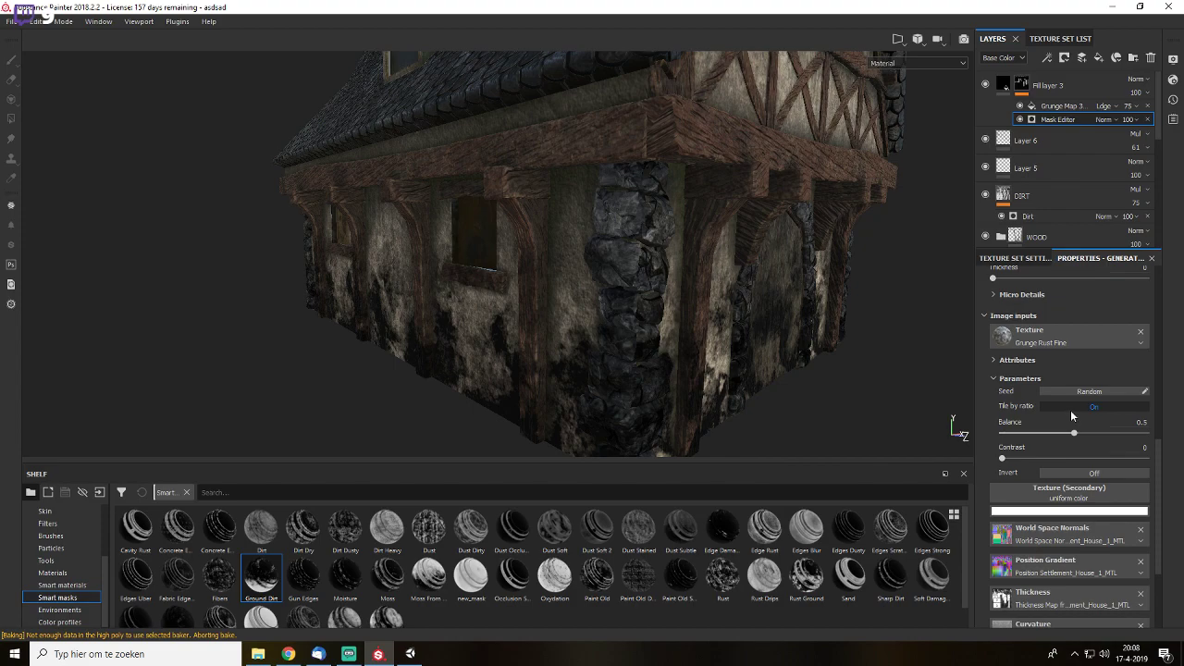
pyautogui.click(1075, 432)
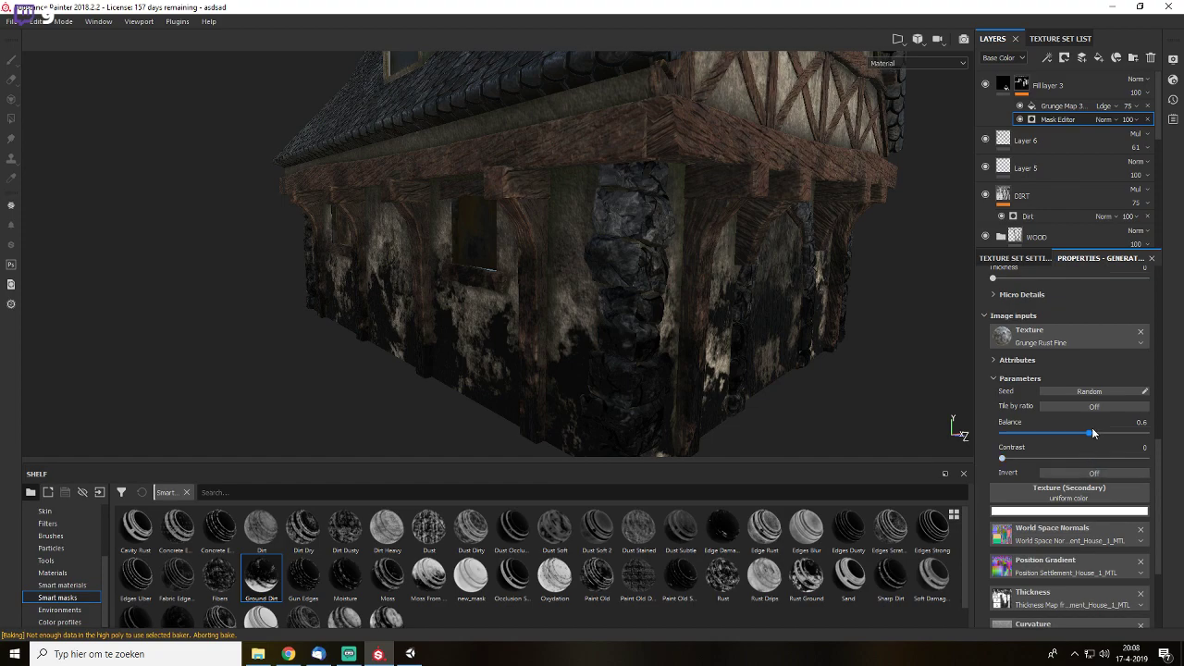
pyautogui.moveTo(1100, 437); pyautogui.dragTo(1113, 439)
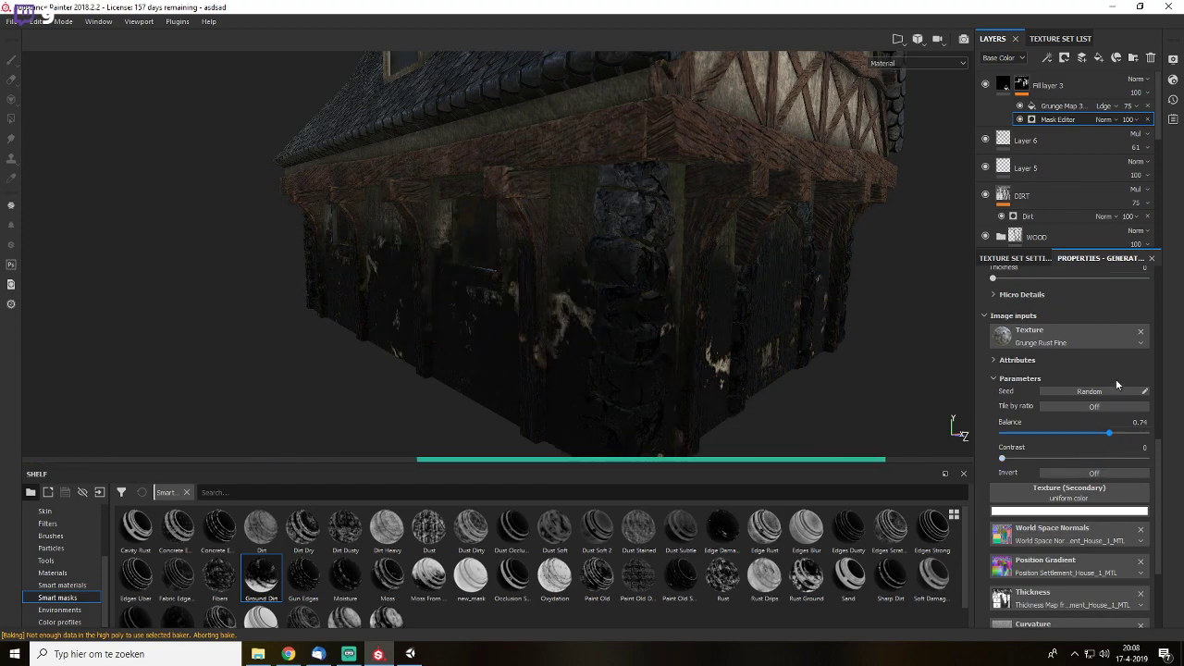
# - Lower the dirt mask's Position Gradient to 0.19 in the Mask Editor generator
pyautogui.scroll(4, 1045, 348)
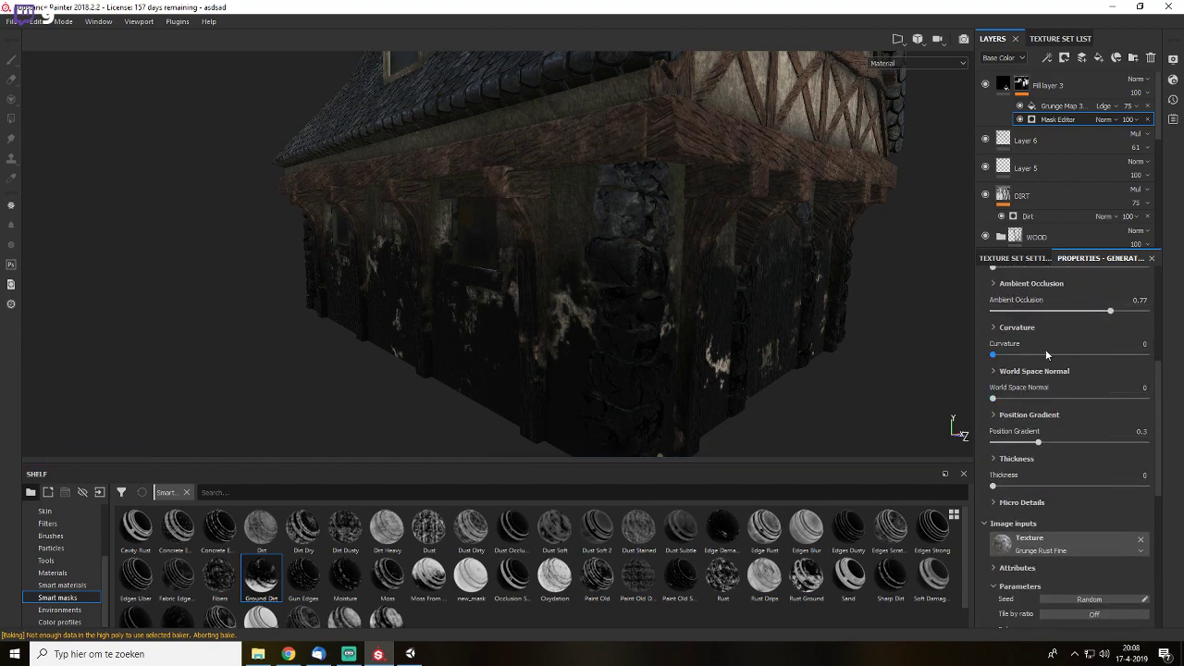
pyautogui.scroll(4, 1078, 412)
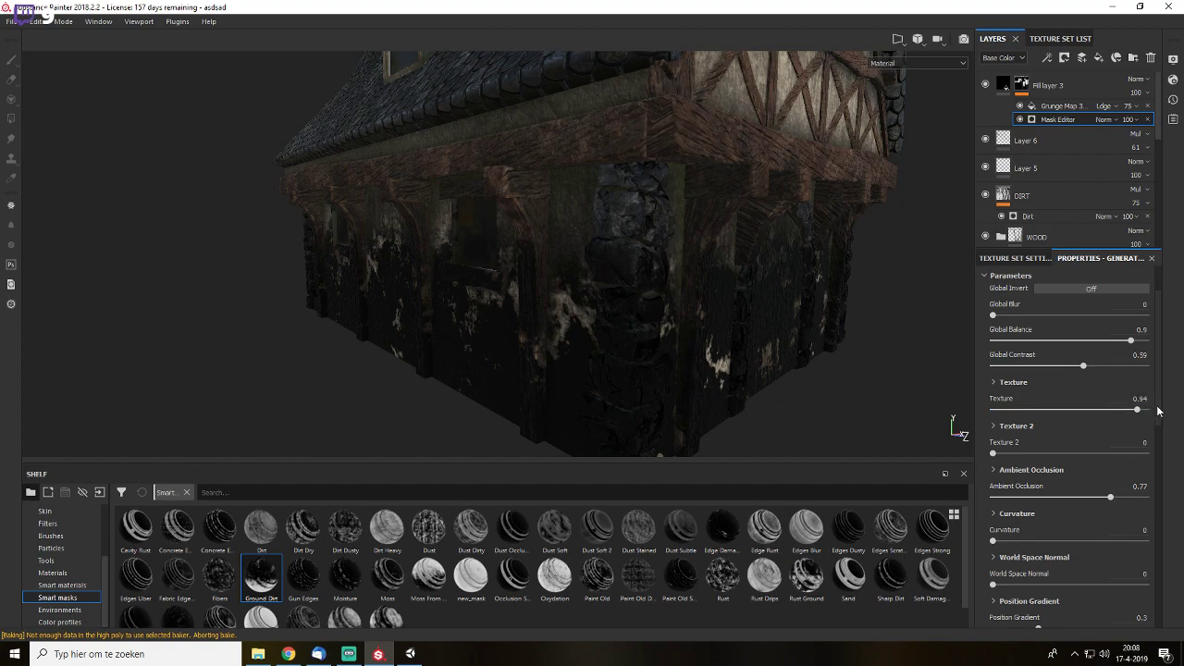
pyautogui.scroll(-2, 1054, 518)
pyautogui.click(1030, 565)
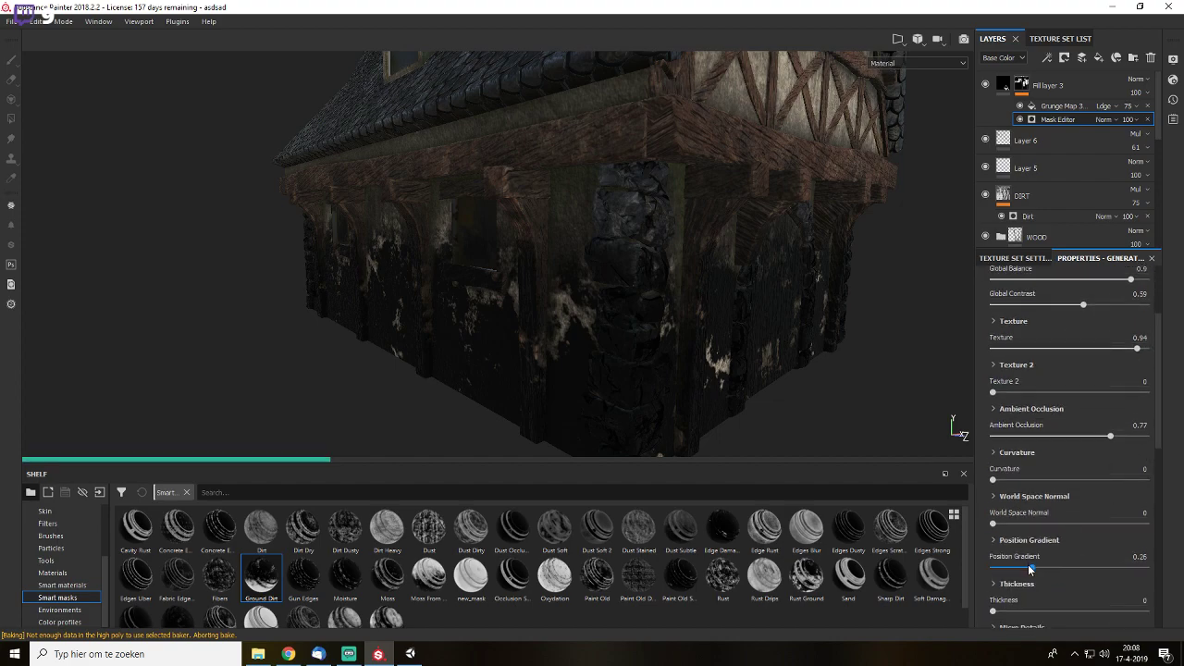
pyautogui.click(1021, 568)
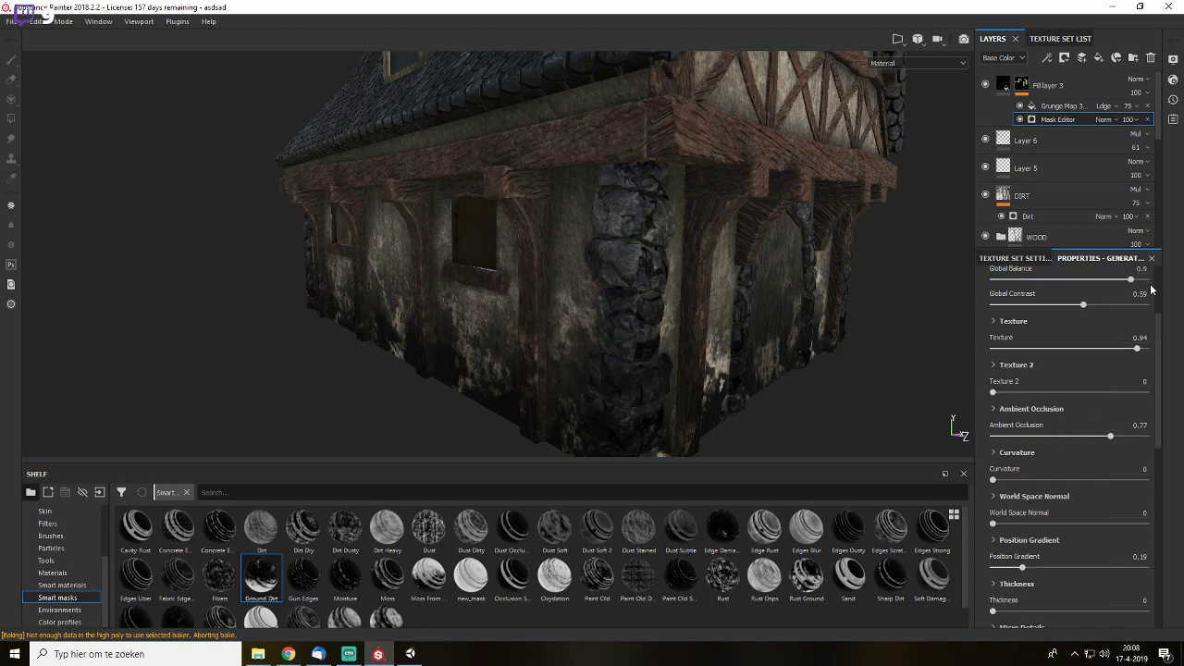
# - Change the black dirt fill layer's blending mode to Multiply, set its opacity to 25, and view the house from its corner
pyautogui.click(1136, 80)
pyautogui.click(1109, 139)
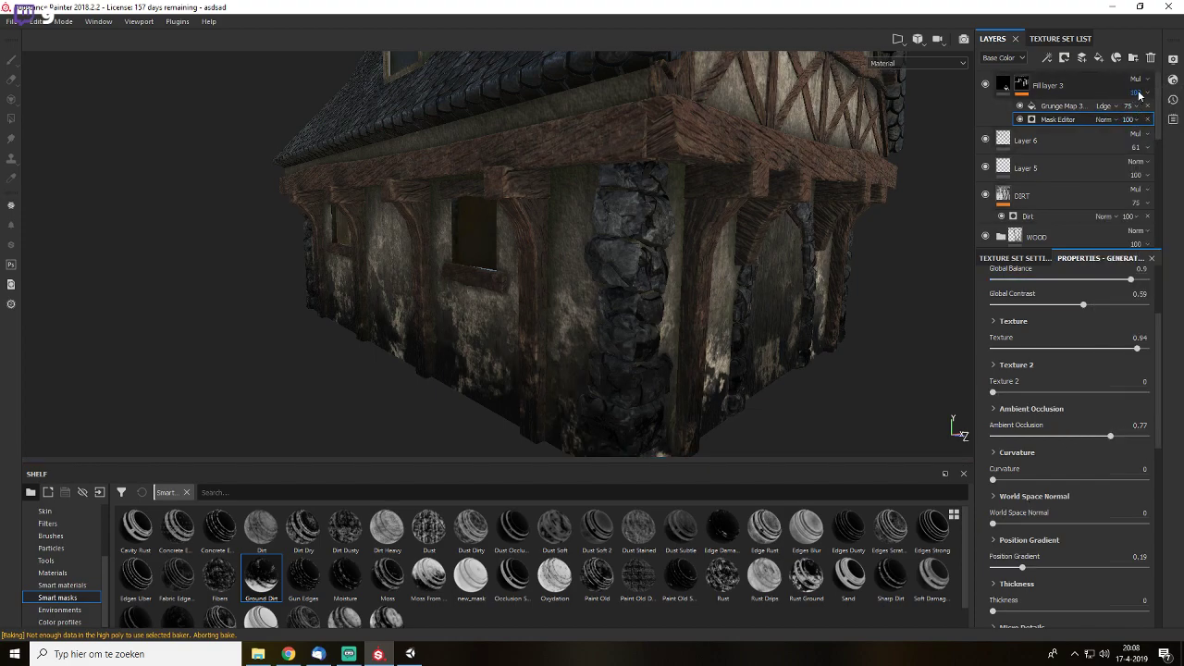
pyautogui.click(1135, 93)
pyautogui.moveTo(1166, 117); pyautogui.dragTo(1135, 127)
pyautogui.keyDown('alt'); pyautogui.moveTo(818, 263); pyautogui.dragTo(577, 304); pyautogui.keyUp('alt')
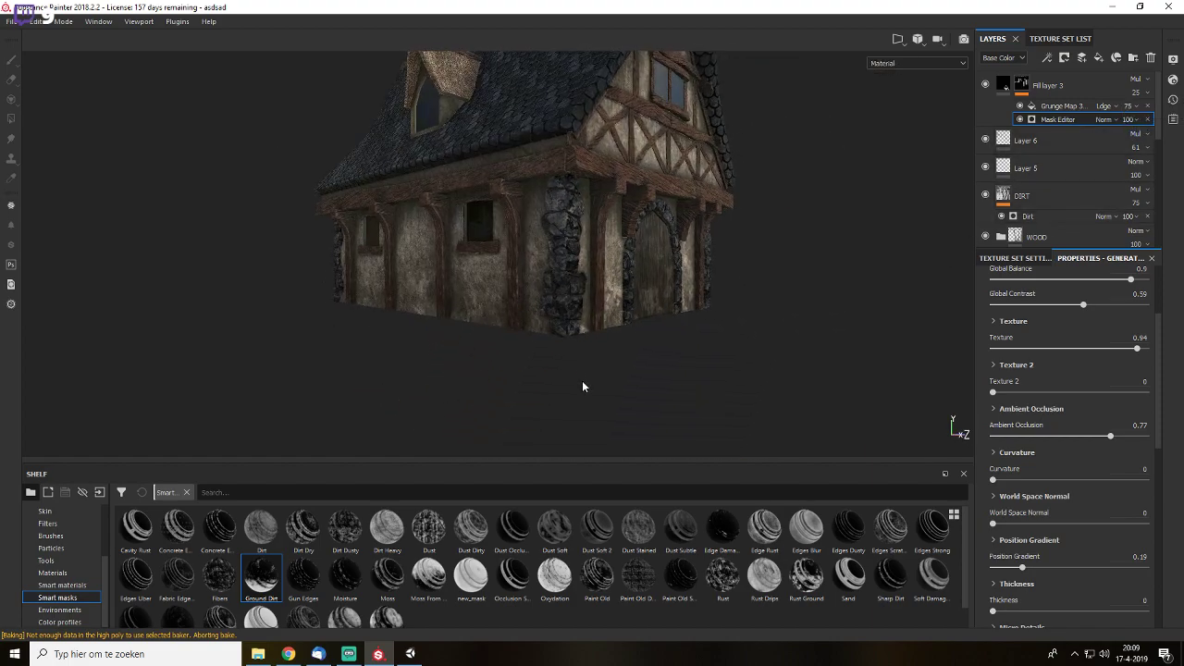
# - Add a new fill layer above the dirt fill layer and restrict it to the color channel only
pyautogui.keyDown('alt'); pyautogui.moveTo(647, 331); pyautogui.dragTo(633, 233); pyautogui.keyUp('alt')
pyautogui.click(1001, 86)
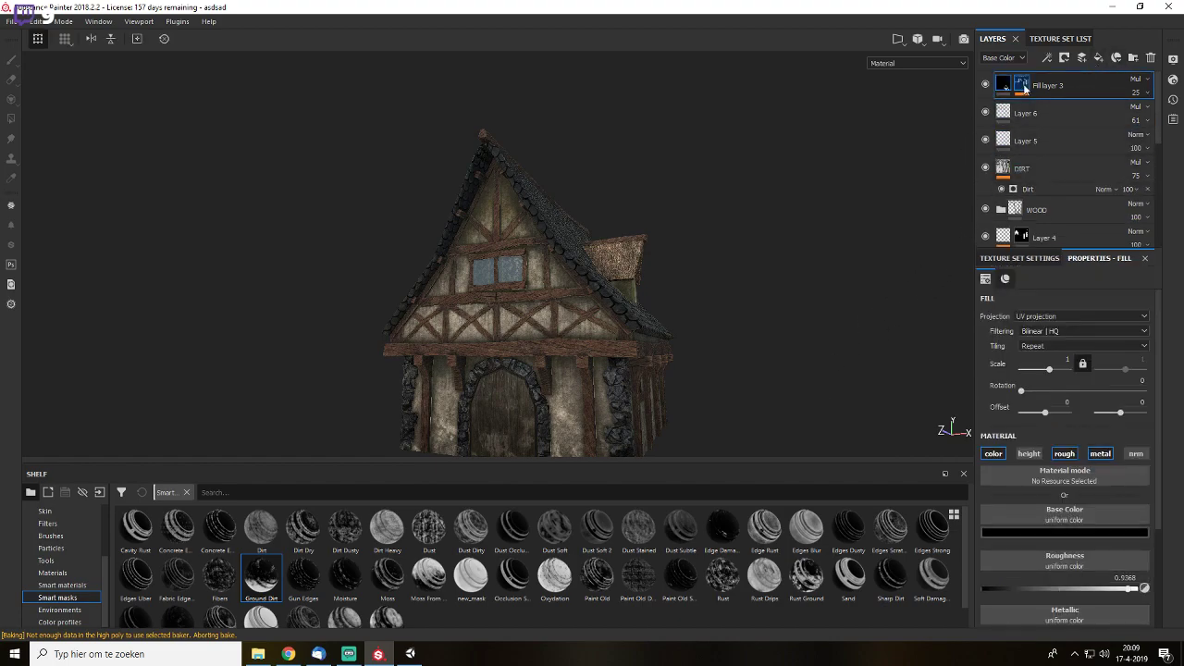
pyautogui.click(1097, 58)
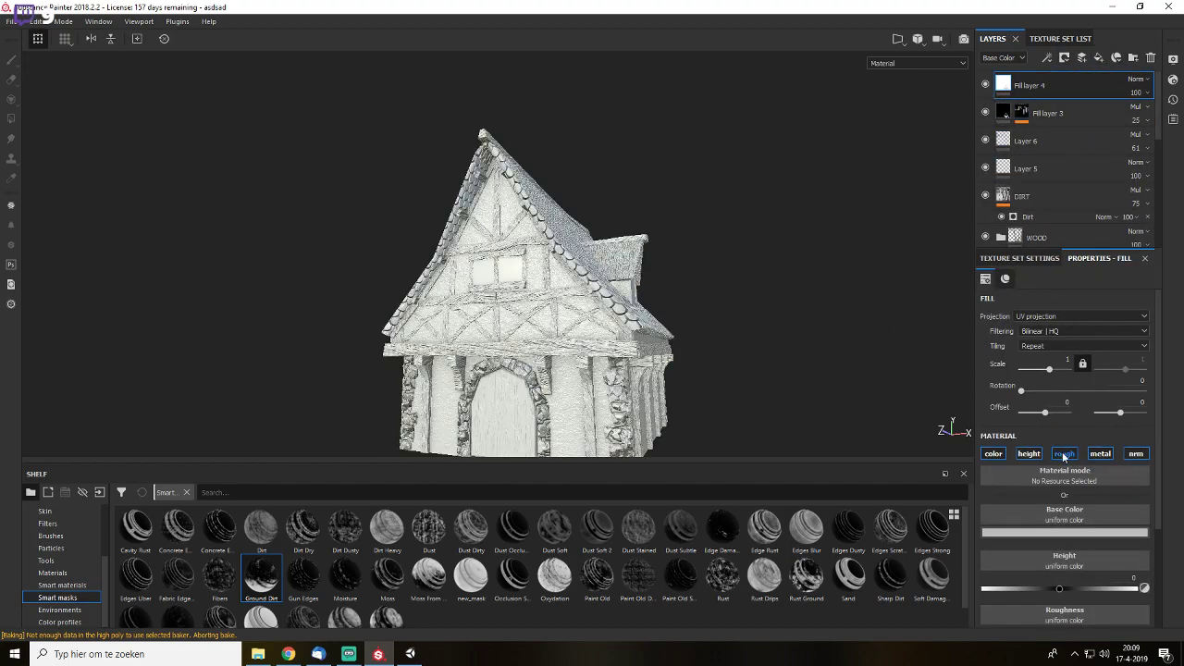
pyautogui.click(1064, 453)
pyautogui.click(1028, 453)
pyautogui.click(1100, 453)
pyautogui.click(1136, 454)
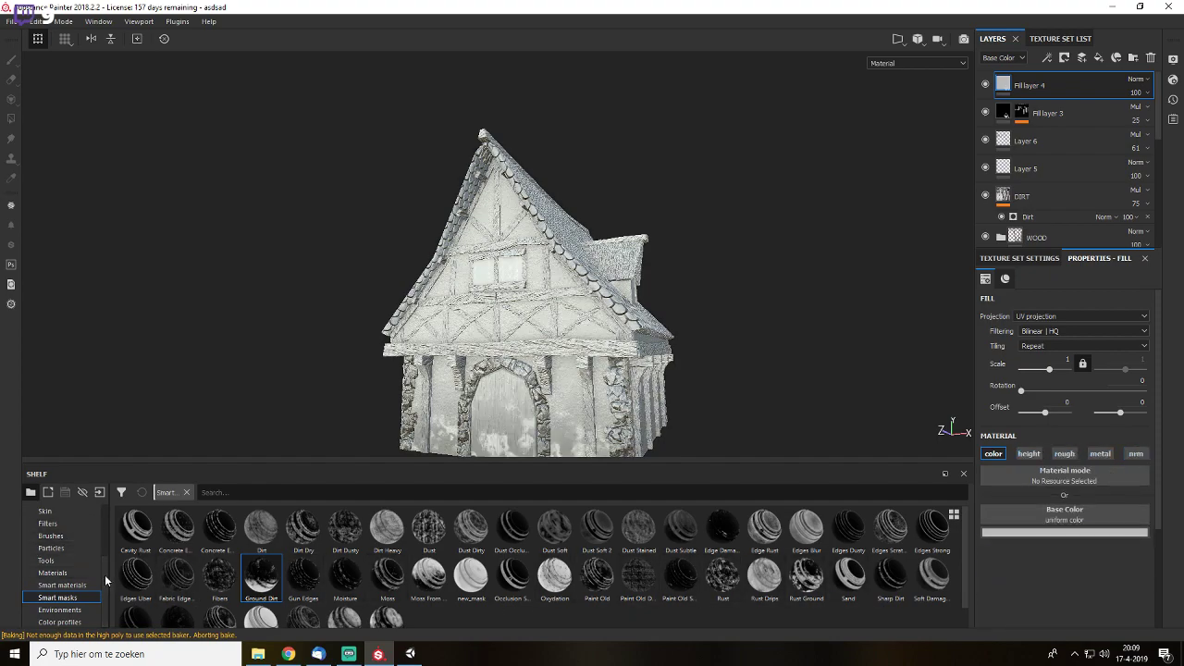
# - Assign the baked Ambient Occlusion map as the new fill layer's base color and set its blending mode to Multiply
pyautogui.scroll(2, 105, 574)
pyautogui.click(74, 536)
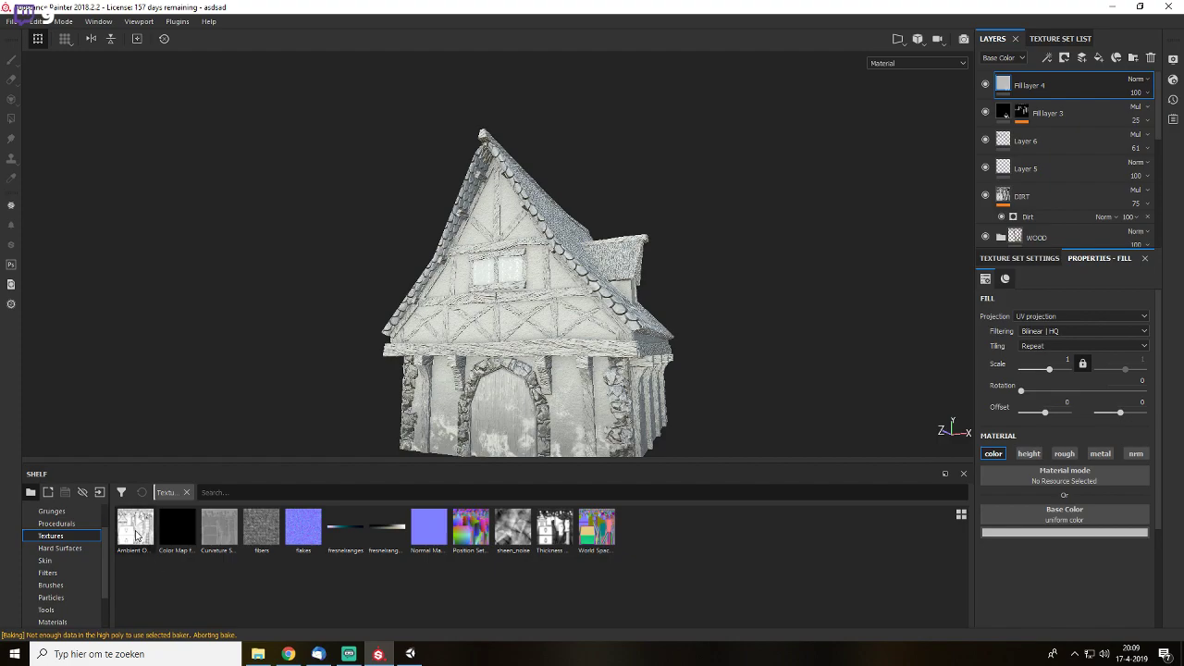
pyautogui.moveTo(137, 524)
pyautogui.mouseDown()
pyautogui.moveTo(897, 566)
pyautogui.moveTo(1064, 514)
pyautogui.moveTo(1026, 517)
pyautogui.mouseUp()
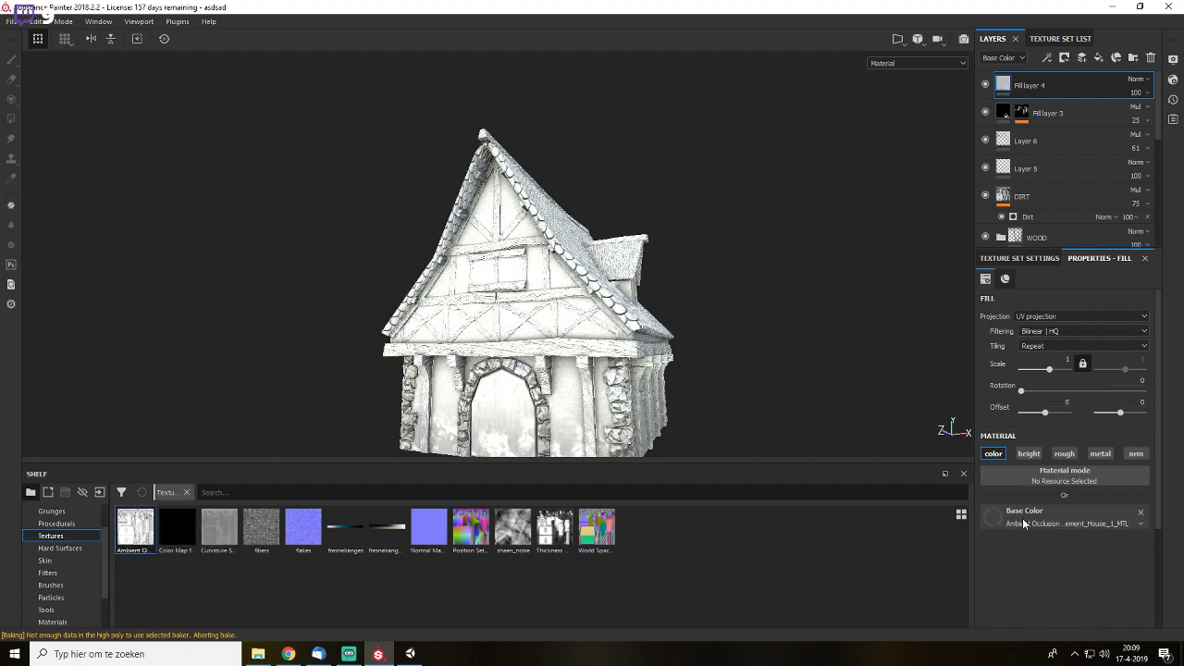
pyautogui.click(1137, 79)
pyautogui.click(1114, 138)
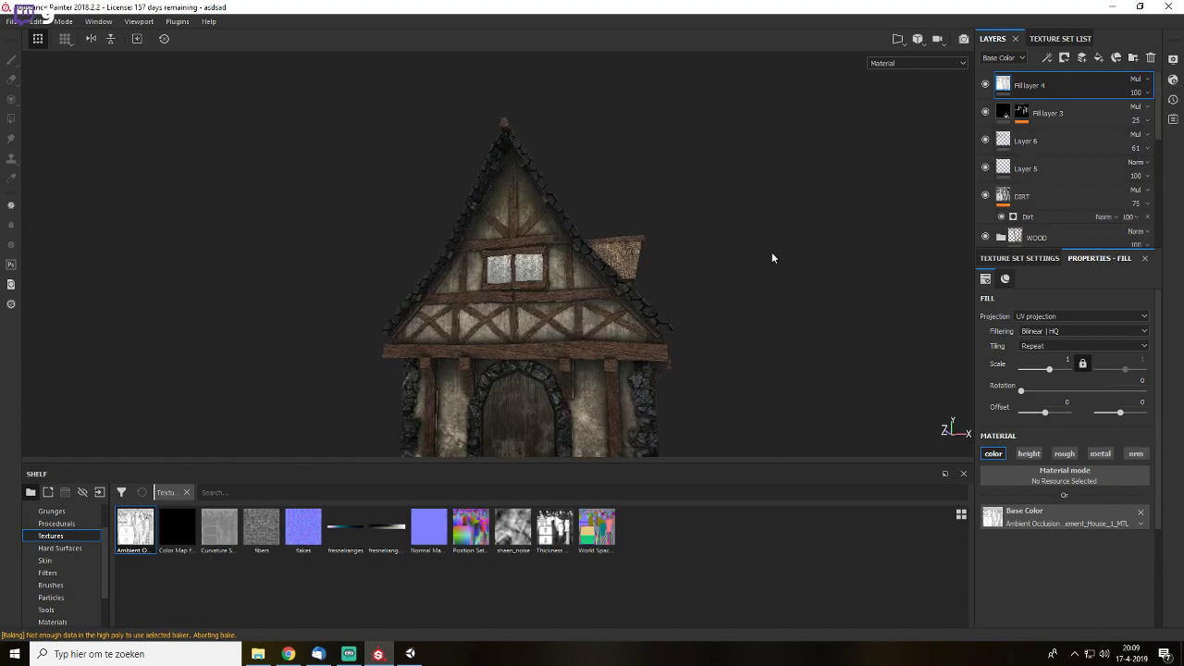
# - Compare the house front with the ambient occlusion fill layer hidden and shown
pyautogui.keyDown('alt'); pyautogui.moveTo(773, 258); pyautogui.dragTo(797, 188, button='middle'); pyautogui.keyUp('alt')
pyautogui.scroll(2, 798, 189)
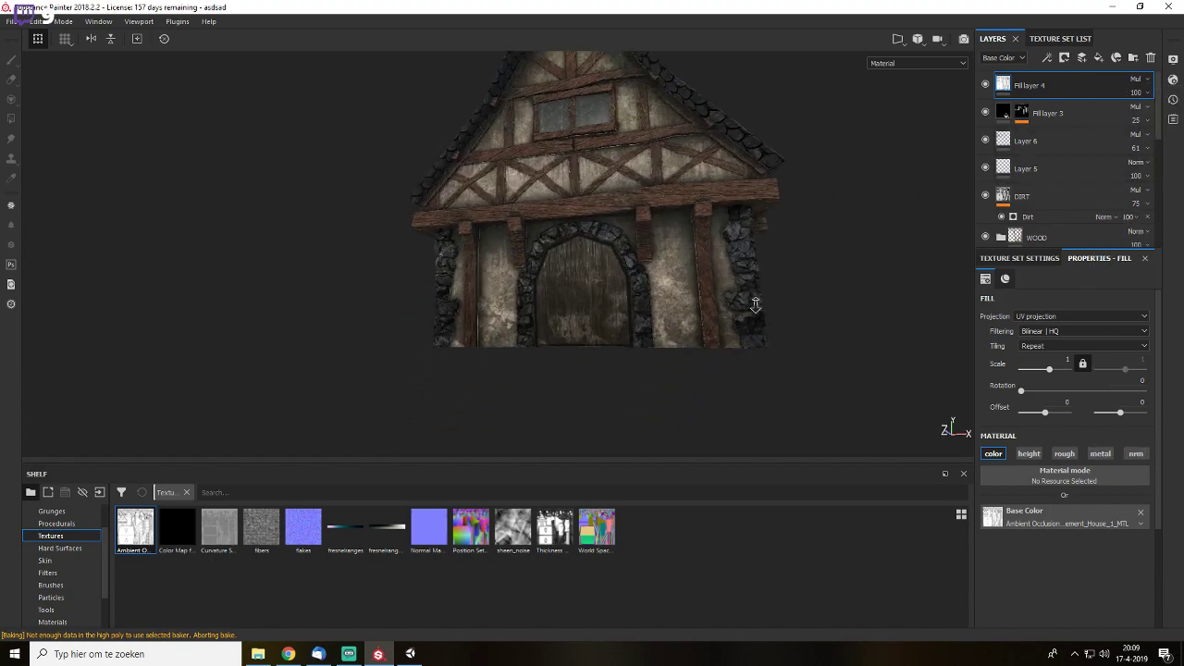
pyautogui.click(985, 85)
pyautogui.click(985, 85)
pyautogui.click(984, 85)
pyautogui.click(984, 85)
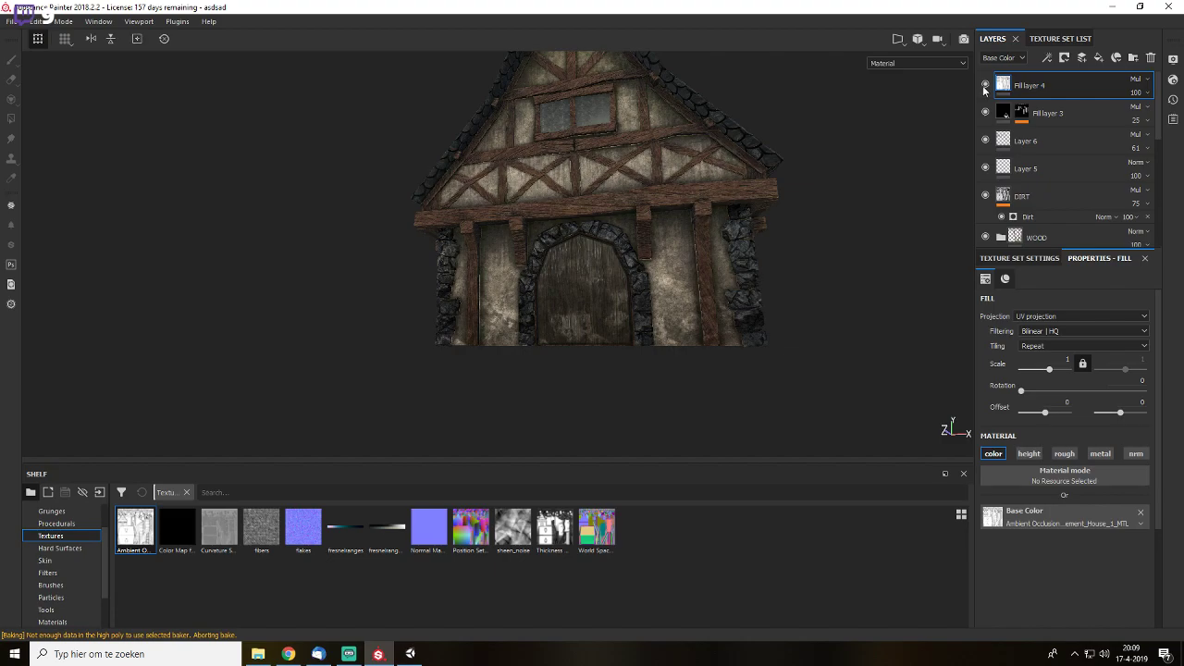
pyautogui.click(984, 85)
pyautogui.click(984, 85)
pyautogui.click(984, 85)
pyautogui.click(984, 85)
pyautogui.keyDown('alt'); pyautogui.moveTo(822, 208); pyautogui.dragTo(717, 276); pyautogui.keyUp('alt')
# - Put the black dirt layer, Fill layer 3, into a new folder and add a black mask to that folder
pyautogui.click(1001, 117)
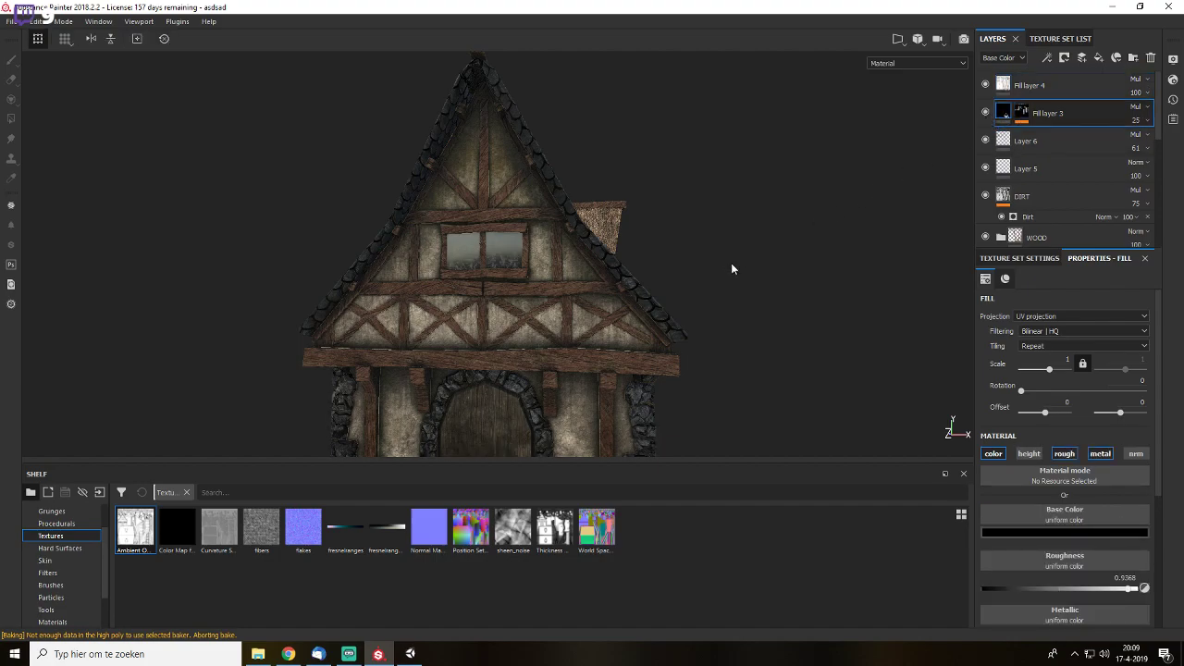
pyautogui.scroll(5, 848, 200)
pyautogui.keyDown('alt'); pyautogui.moveTo(725, 288); pyautogui.dragTo(633, 277); pyautogui.keyUp('alt')
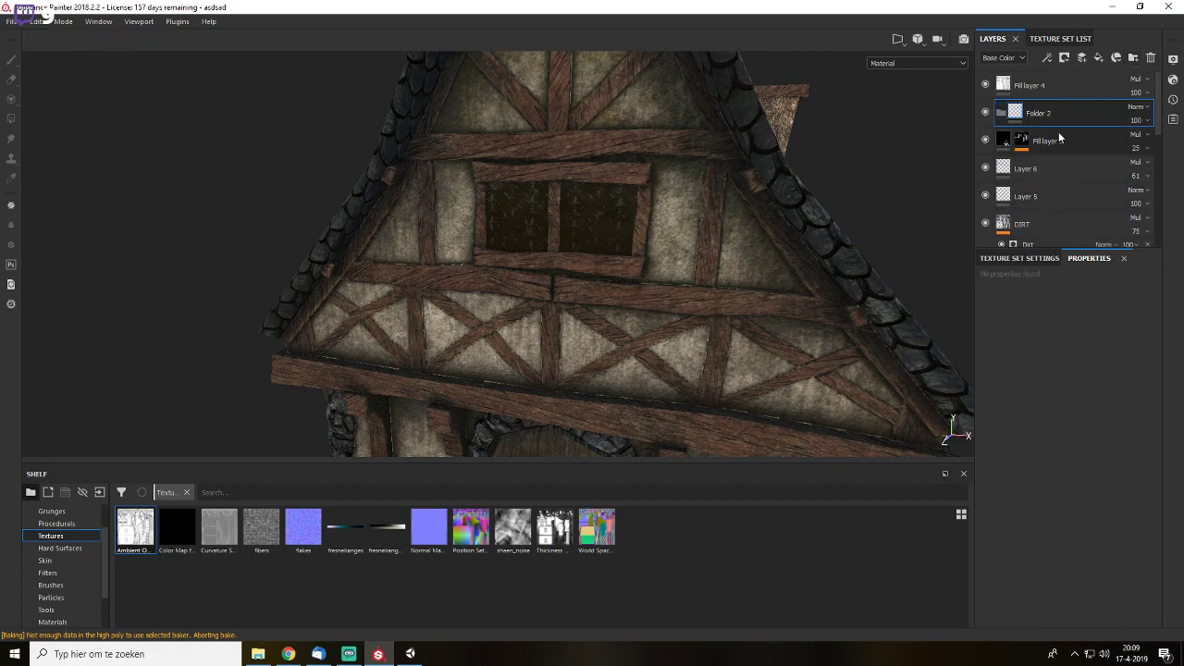
pyautogui.moveTo(1010, 140); pyautogui.dragTo(1031, 125)
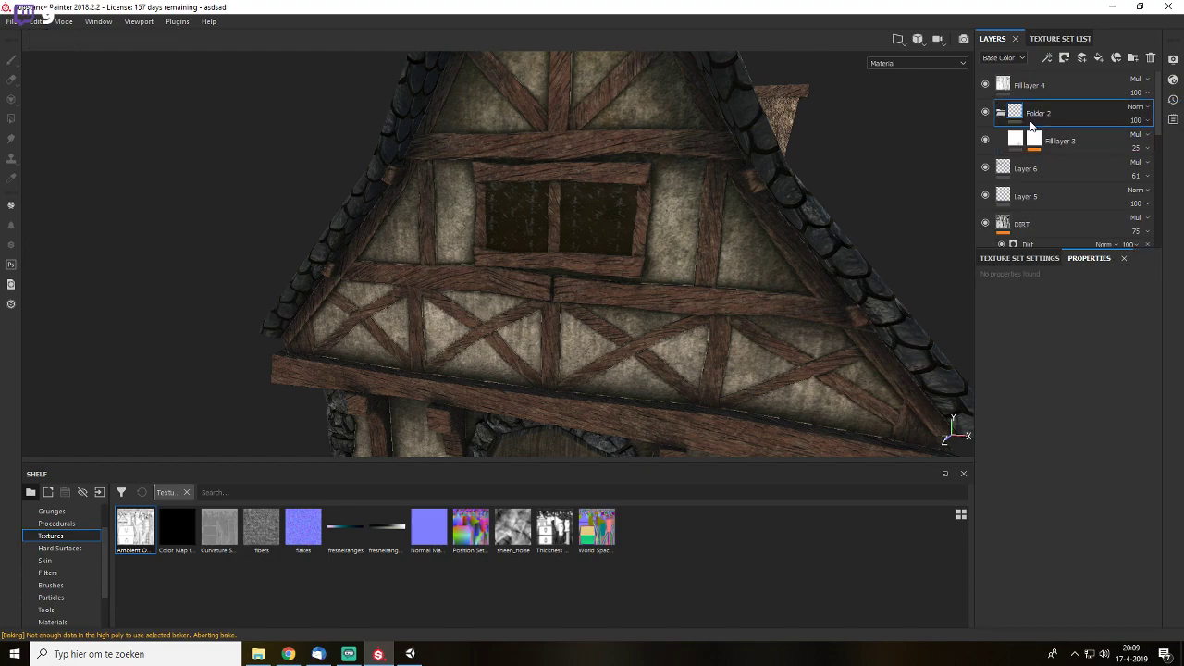
pyautogui.click(1064, 58)
pyautogui.click(1091, 86)
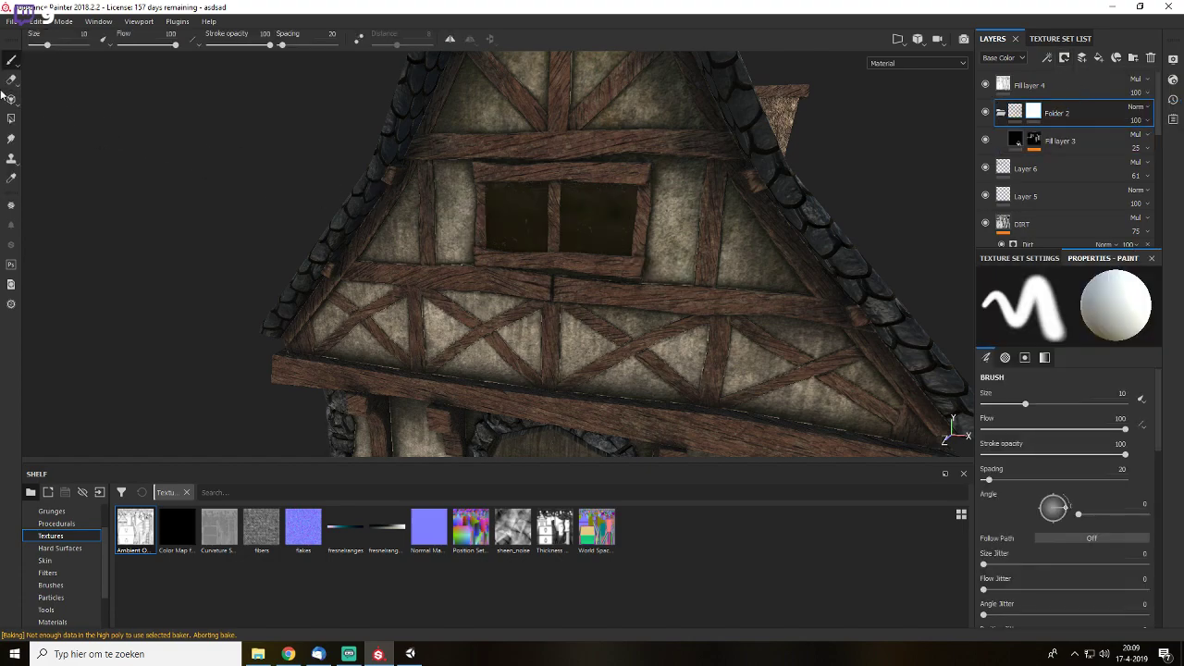
# - Use Polygon Fill in quad mode with color 1 to reveal the house's lower storey in the folder mask
pyautogui.click(12, 120)
pyautogui.scroll(-5, 629, 327)
pyautogui.keyDown('alt'); pyautogui.moveTo(629, 327); pyautogui.dragTo(652, 335); pyautogui.keyUp('alt')
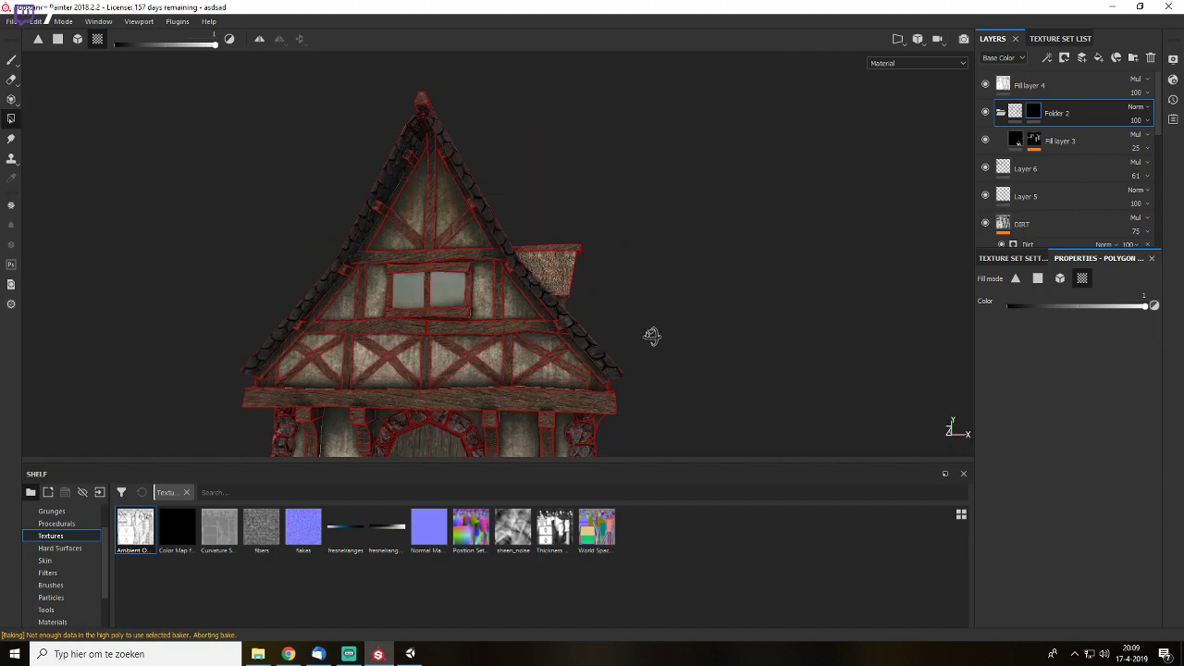
pyautogui.keyDown('alt'); pyautogui.moveTo(652, 335); pyautogui.dragTo(754, 199, button='middle'); pyautogui.keyUp('alt')
pyautogui.click(1038, 279)
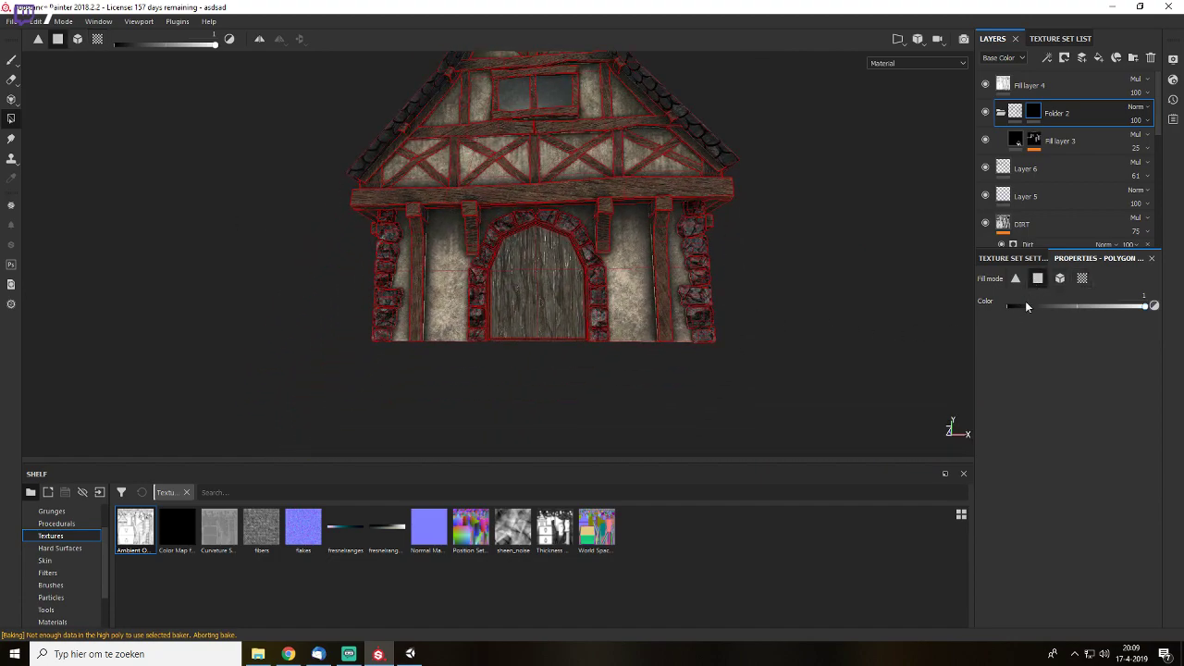
pyautogui.keyDown('alt'); pyautogui.moveTo(668, 377); pyautogui.dragTo(359, 405); pyautogui.keyUp('alt')
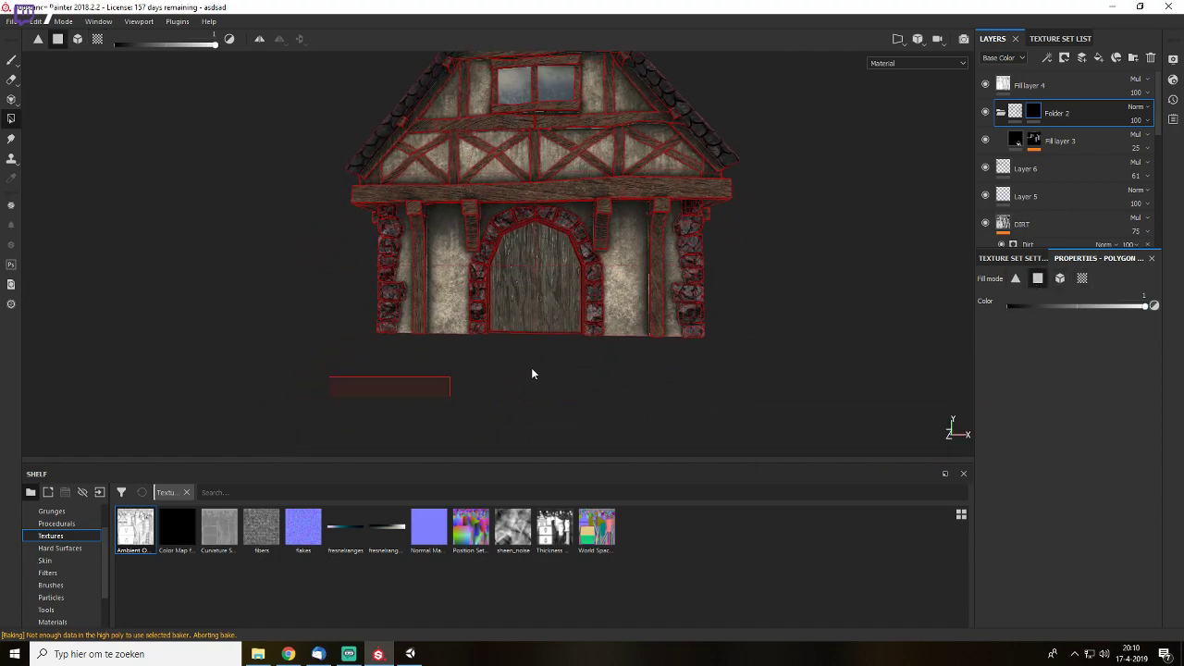
pyautogui.moveTo(532, 373); pyautogui.dragTo(810, 214)
# - Set the polygon fill color to 0 and remove the side-wall windows from the folder mask
pyautogui.keyDown('alt'); pyautogui.moveTo(846, 253); pyautogui.dragTo(700, 355); pyautogui.keyUp('alt')
pyautogui.scroll(5, 689, 358)
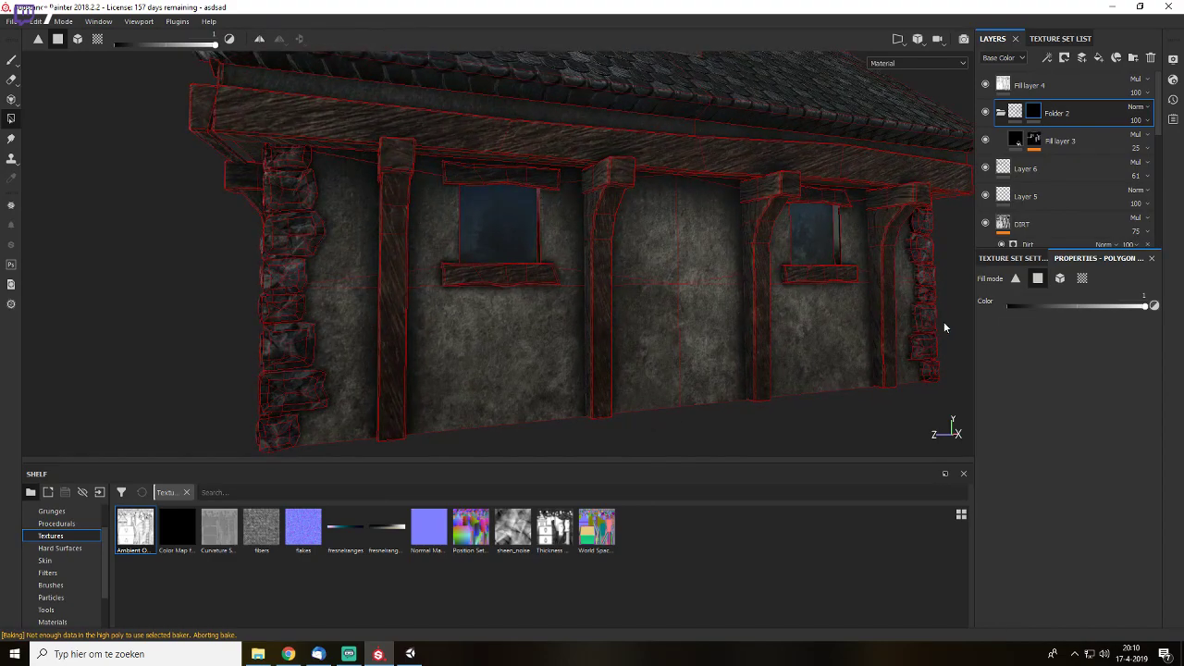
pyautogui.moveTo(1046, 309); pyautogui.dragTo(816, 294)
pyautogui.click(517, 233)
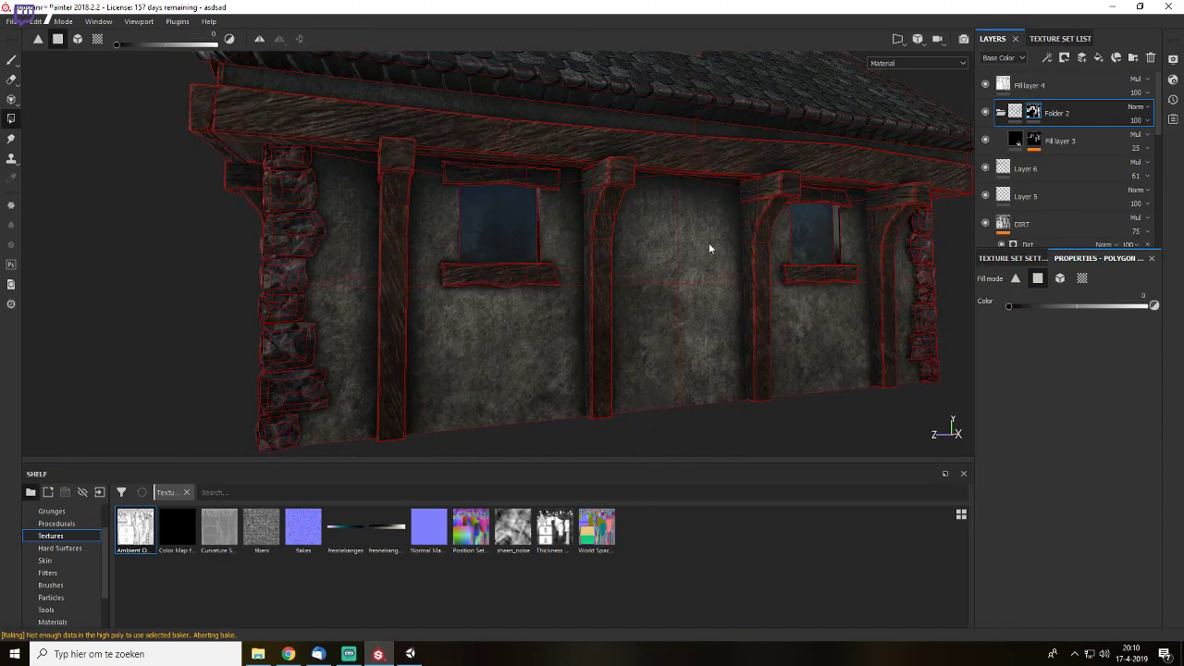
pyautogui.click(829, 220)
pyautogui.scroll(-5, 579, 315)
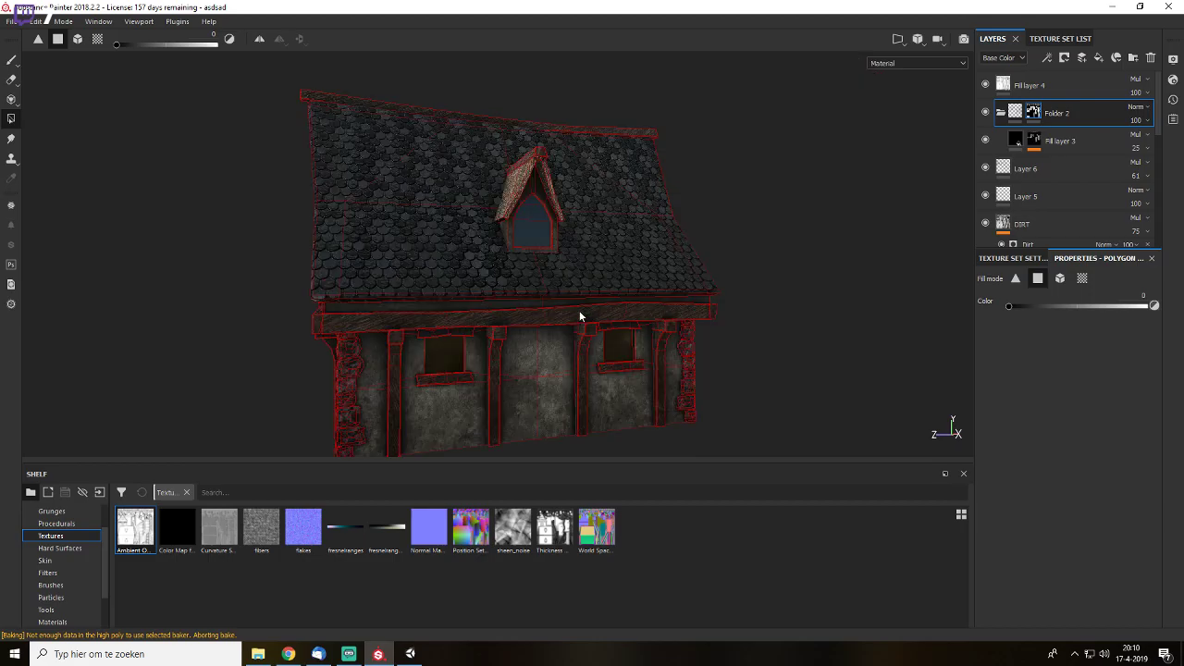
pyautogui.keyDown('alt'); pyautogui.moveTo(370, 314); pyautogui.dragTo(747, 276); pyautogui.keyUp('alt')
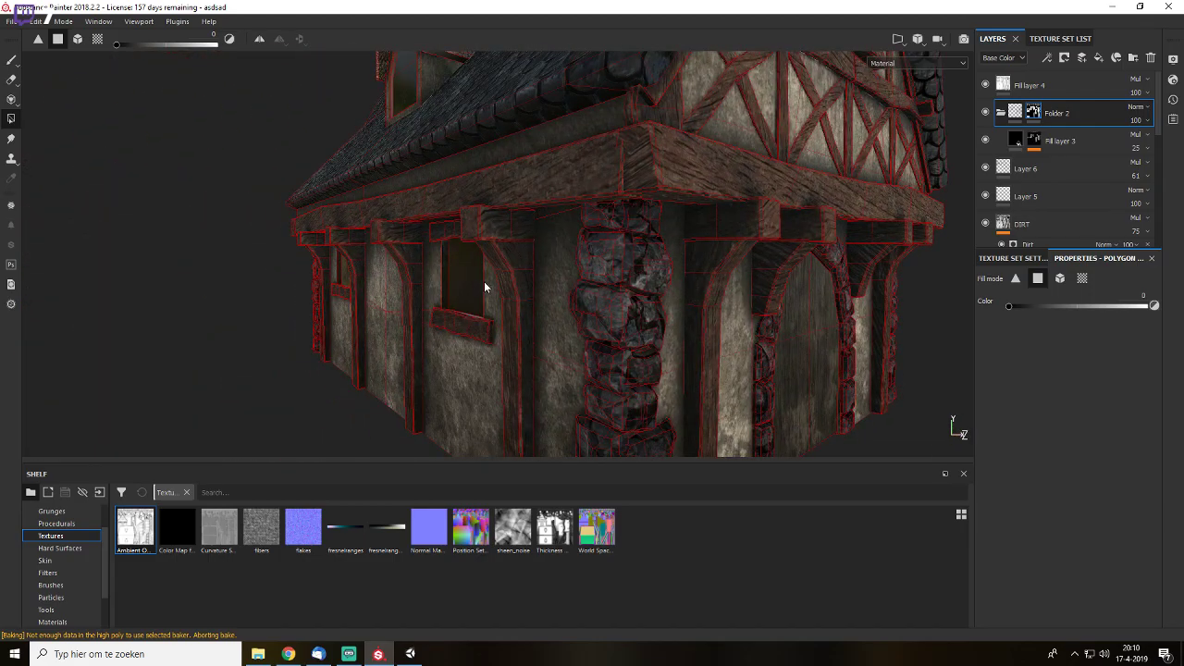
pyautogui.keyDown('alt'); pyautogui.moveTo(461, 288); pyautogui.dragTo(580, 296); pyautogui.keyUp('alt')
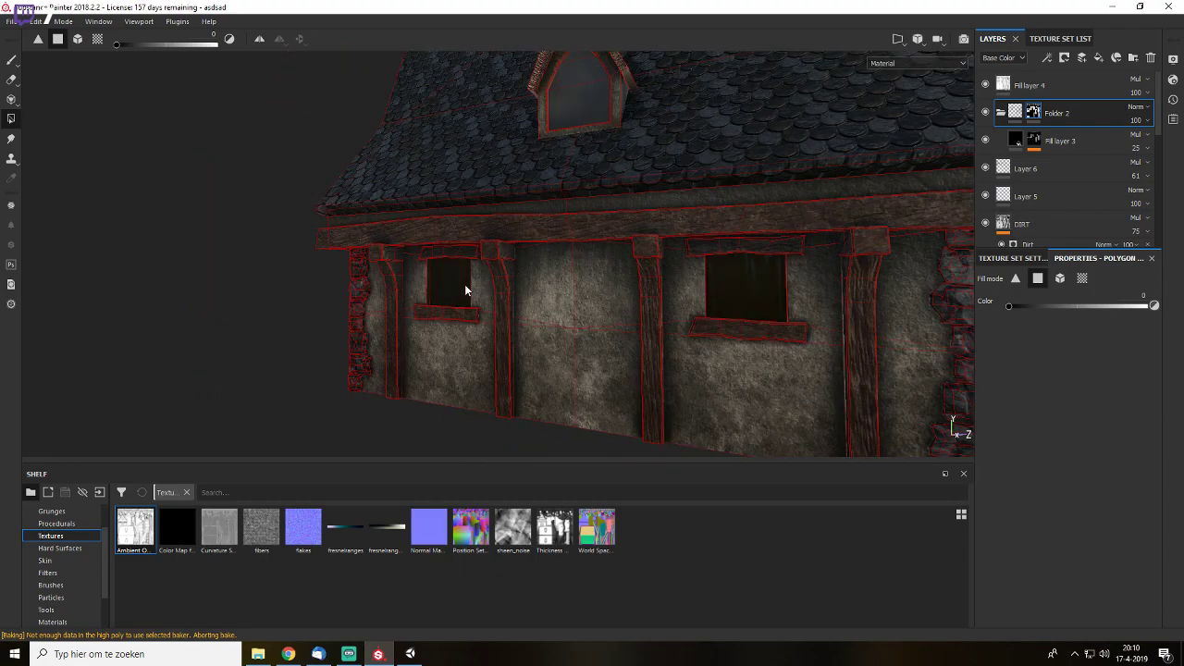
# - Switch back to the Paint tool and inspect the whole house from its side and front
pyautogui.click(12, 61)
pyautogui.press('f')
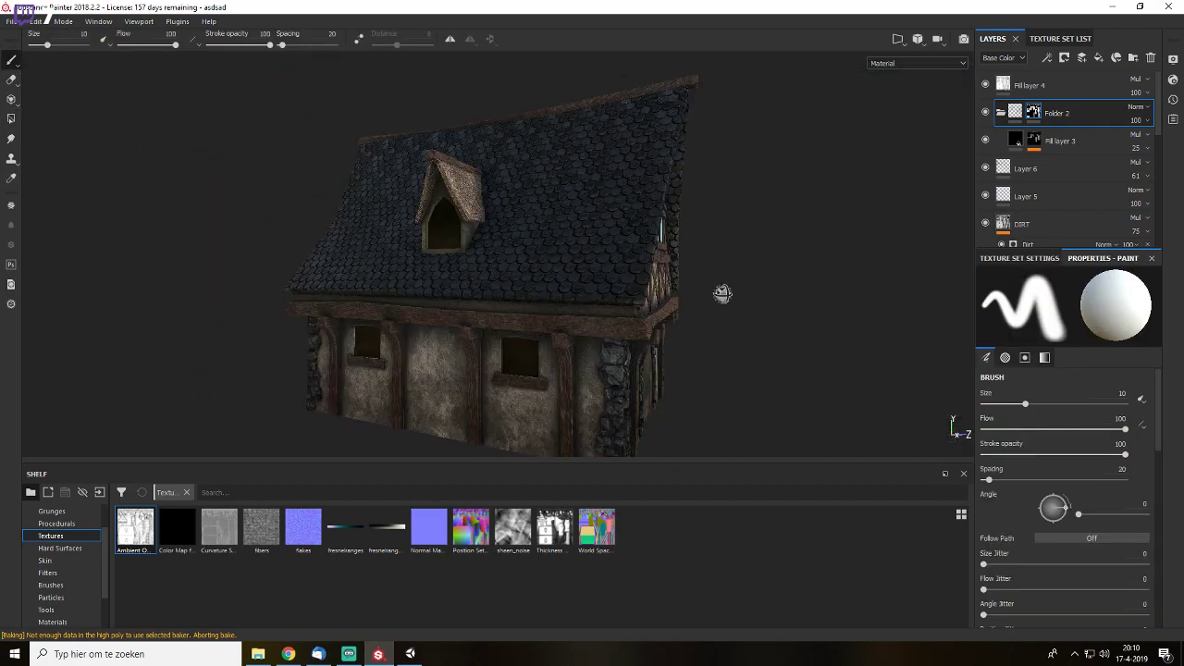
pyautogui.keyDown('alt'); pyautogui.moveTo(723, 293); pyautogui.dragTo(448, 292); pyautogui.keyUp('alt')
pyautogui.press('f')
pyautogui.scroll(-3, 624, 267)
pyautogui.moveTo(624, 266)
pyautogui.keyDown('alt'); pyautogui.mouseDown()
pyautogui.moveTo(474, 273)
pyautogui.moveTo(817, 259)
pyautogui.moveTo(434, 256)
pyautogui.moveTo(601, 249)
pyautogui.mouseUp(); pyautogui.keyUp('alt')
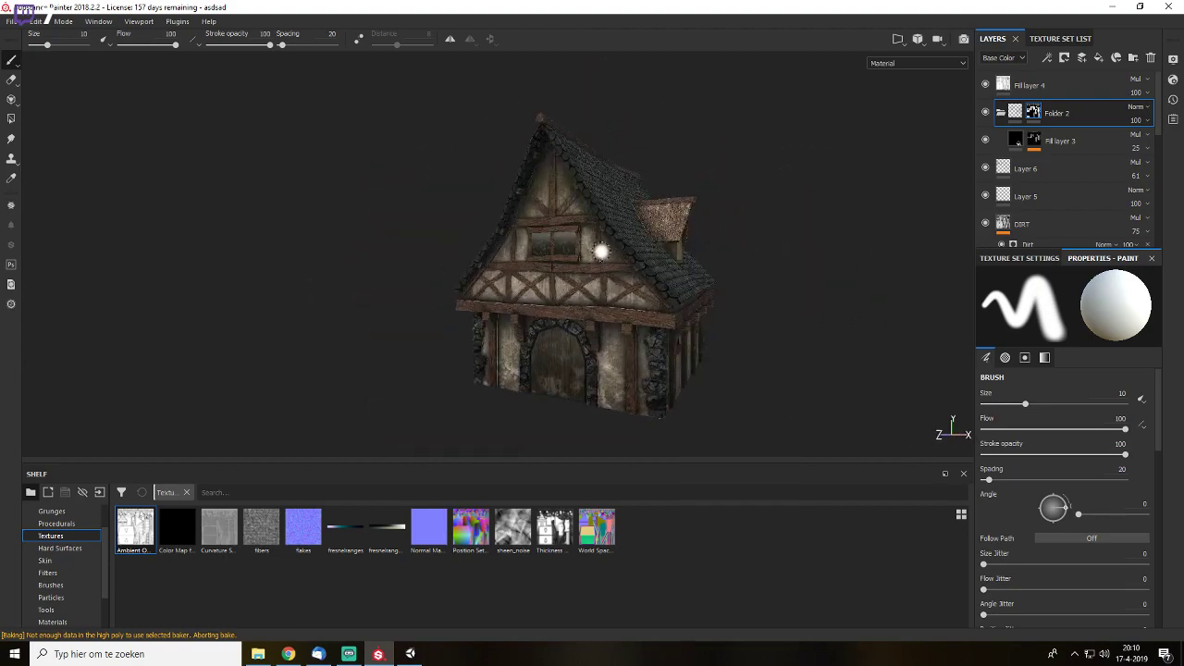
pyautogui.scroll(4, 691, 259)
pyautogui.keyDown('alt'); pyautogui.moveTo(522, 266); pyautogui.dragTo(638, 203); pyautogui.keyUp('alt')
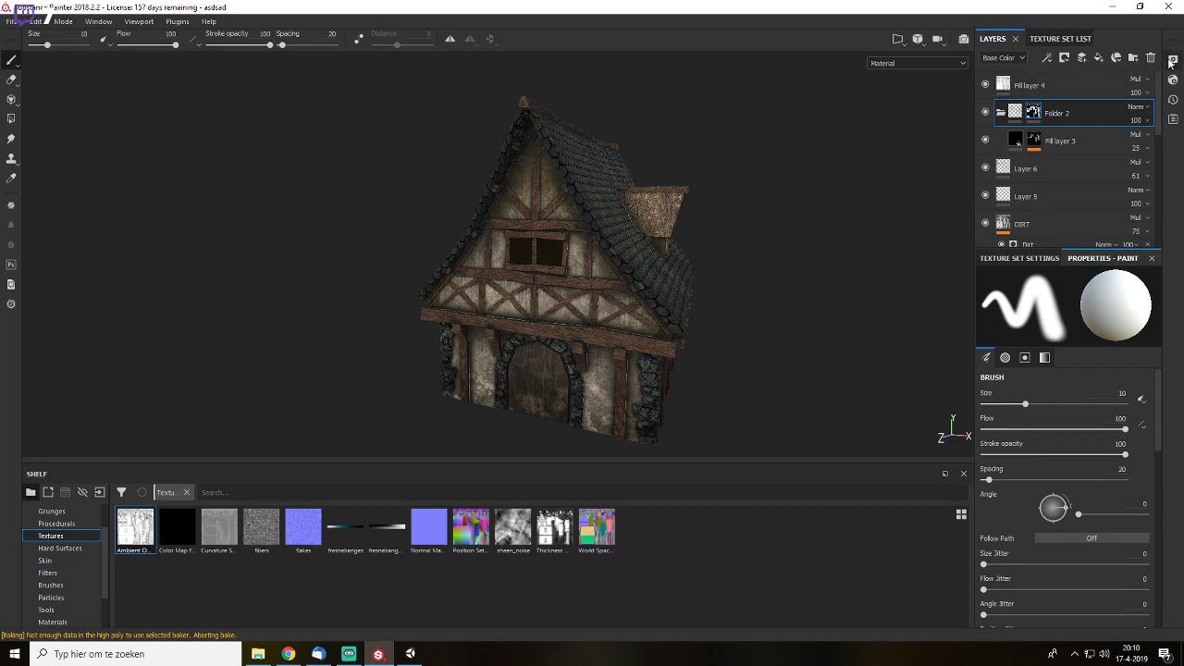
# - Enable viewport shadows and set their computation mode to Intensive
pyautogui.click(1171, 61)
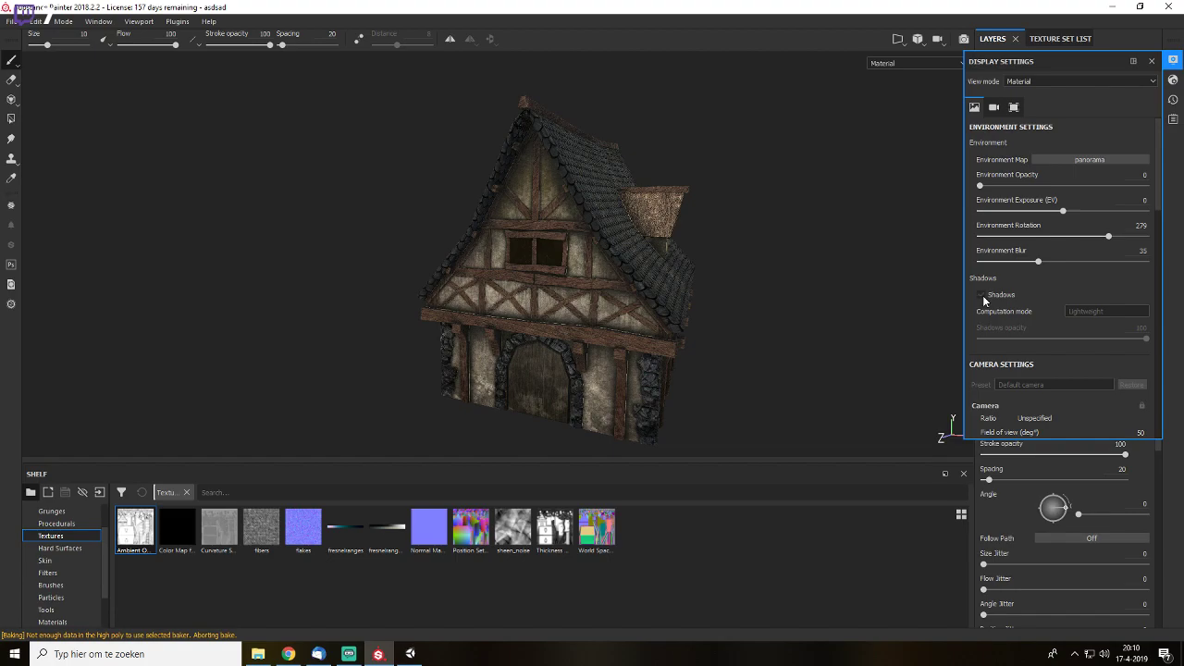
pyautogui.click(981, 295)
pyautogui.click(1105, 310)
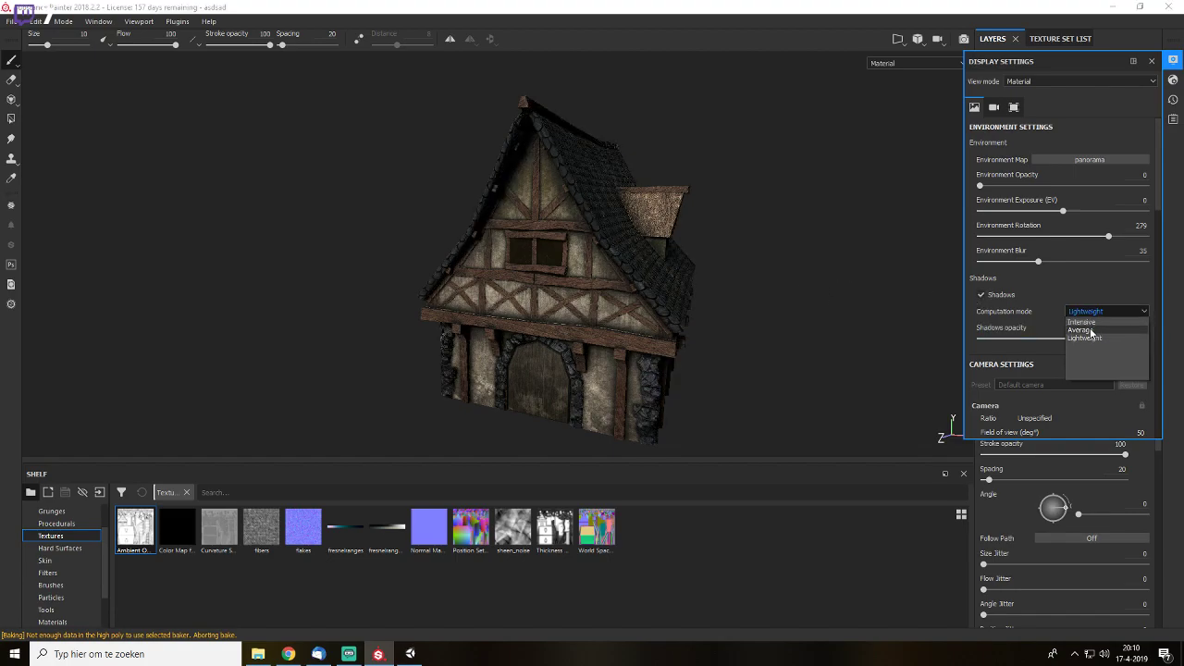
pyautogui.click(1087, 322)
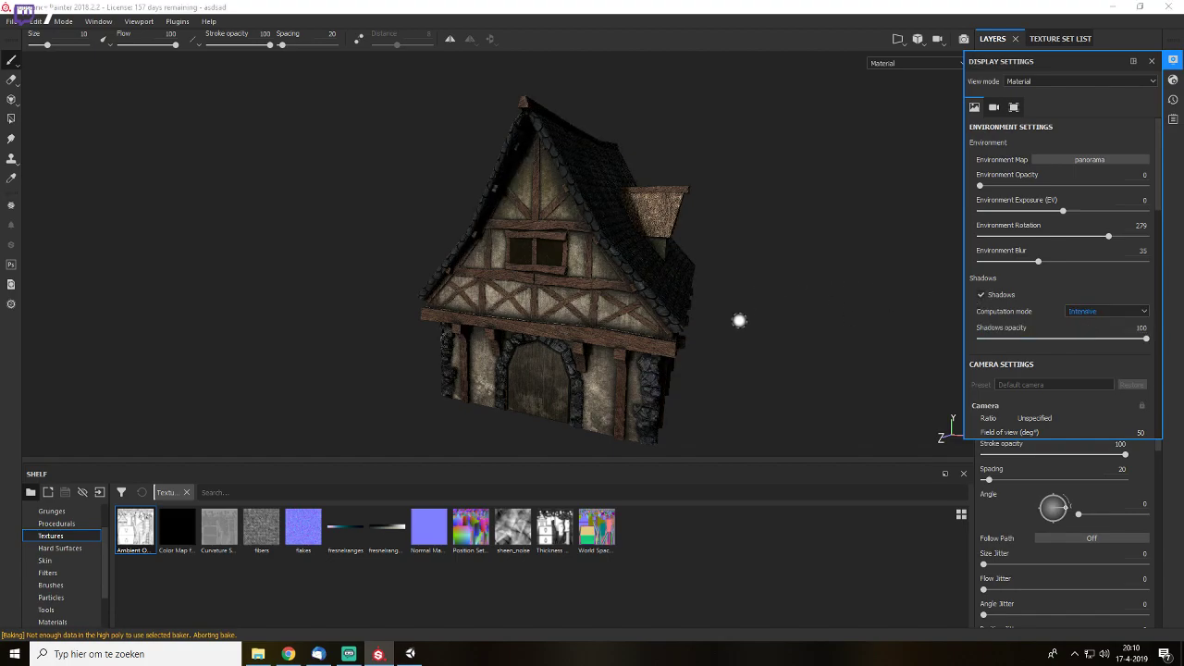
# - Rotate the environment lighting to 272 while facing the front of the house
pyautogui.keyDown('shift'); pyautogui.moveTo(739, 320); pyautogui.dragTo(836, 324, button='right'); pyautogui.keyUp('shift')
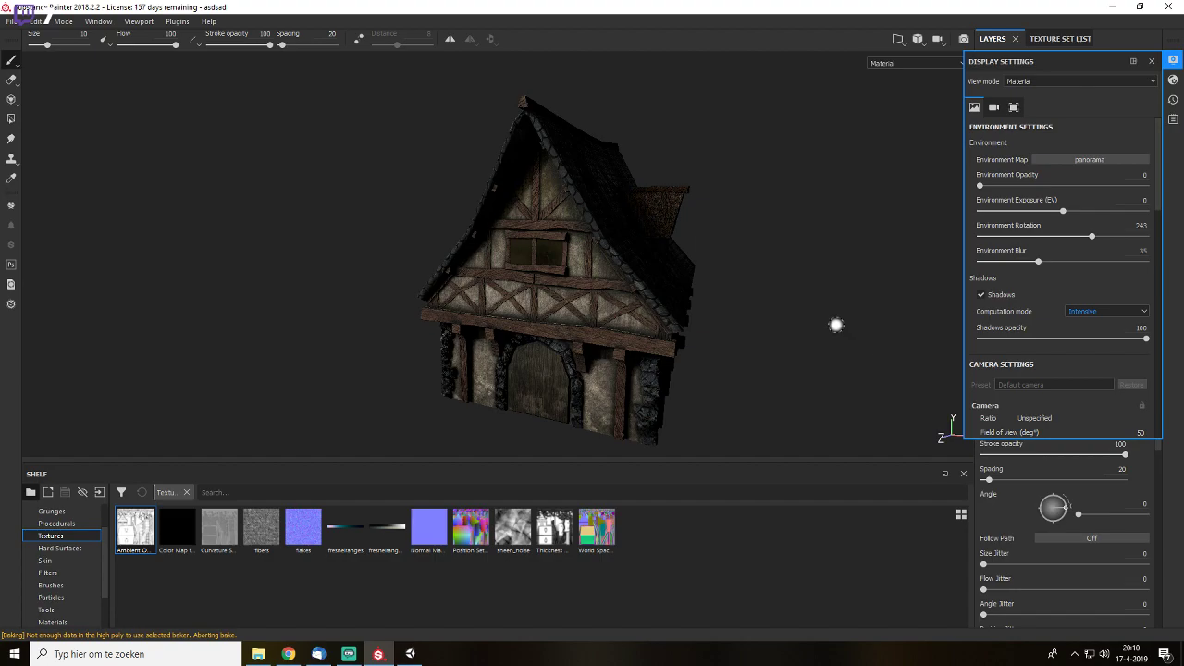
pyautogui.scroll(2, 811, 309)
pyautogui.keyDown('alt'); pyautogui.moveTo(812, 310); pyautogui.dragTo(832, 307); pyautogui.keyUp('alt')
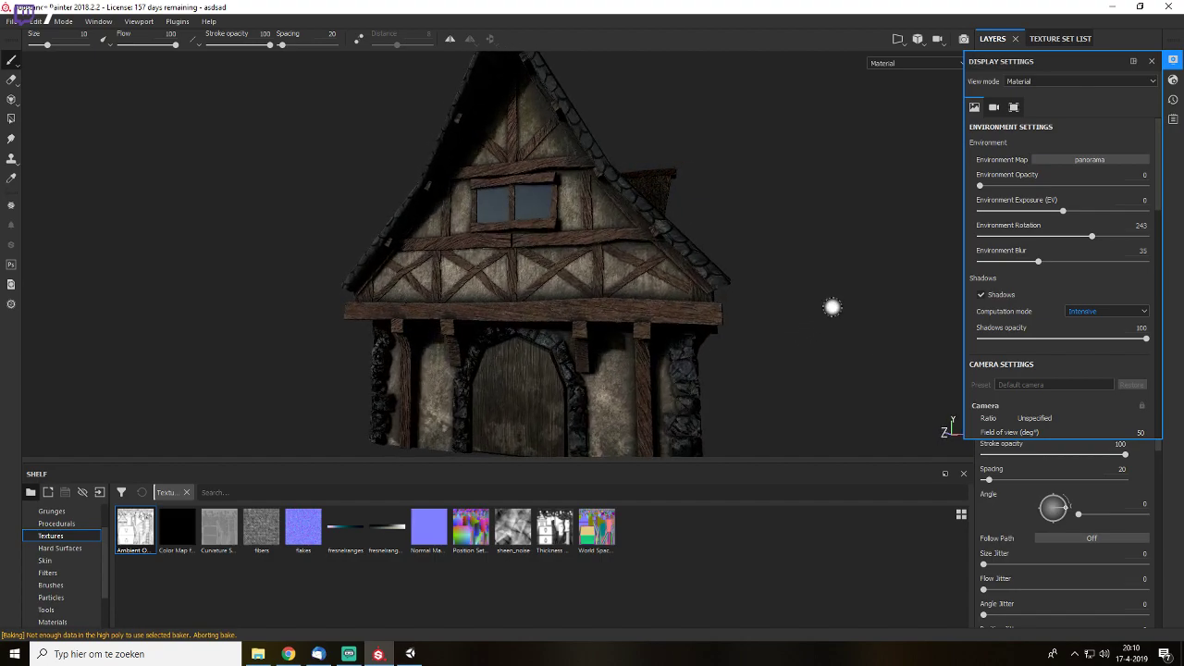
pyautogui.keyDown('shift'); pyautogui.moveTo(832, 307); pyautogui.dragTo(840, 306, button='right'); pyautogui.keyUp('shift')
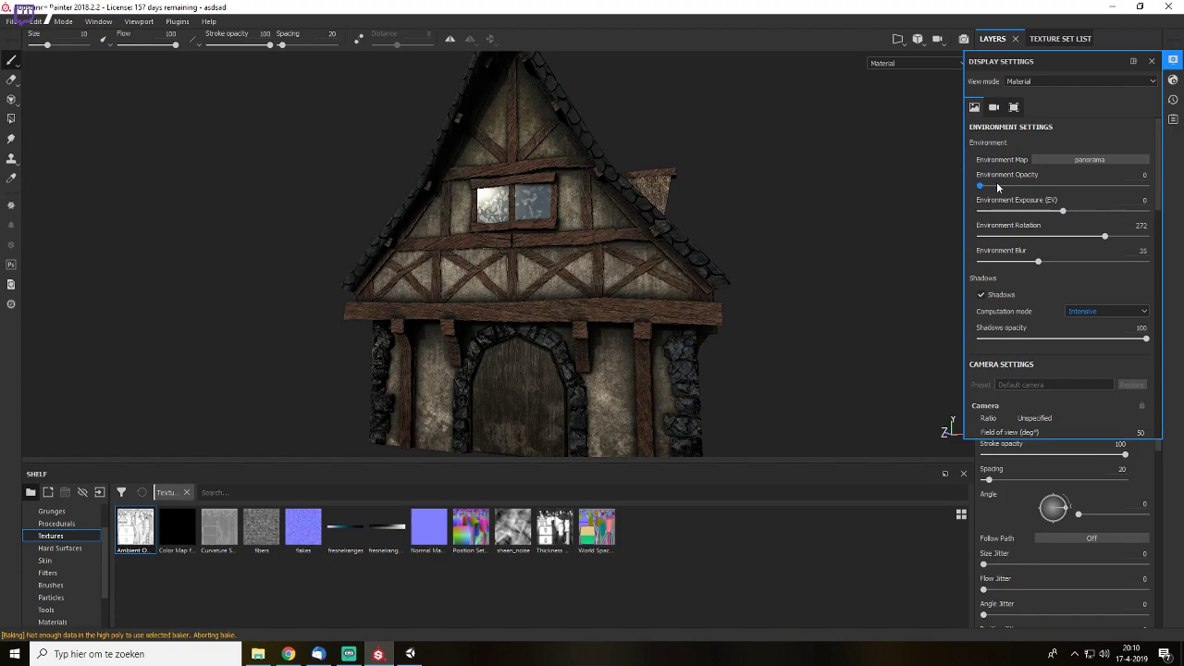
# - Try the bonifacio_aragon_stairs and bonifacio_street environment maps on the house
pyautogui.click(1086, 160)
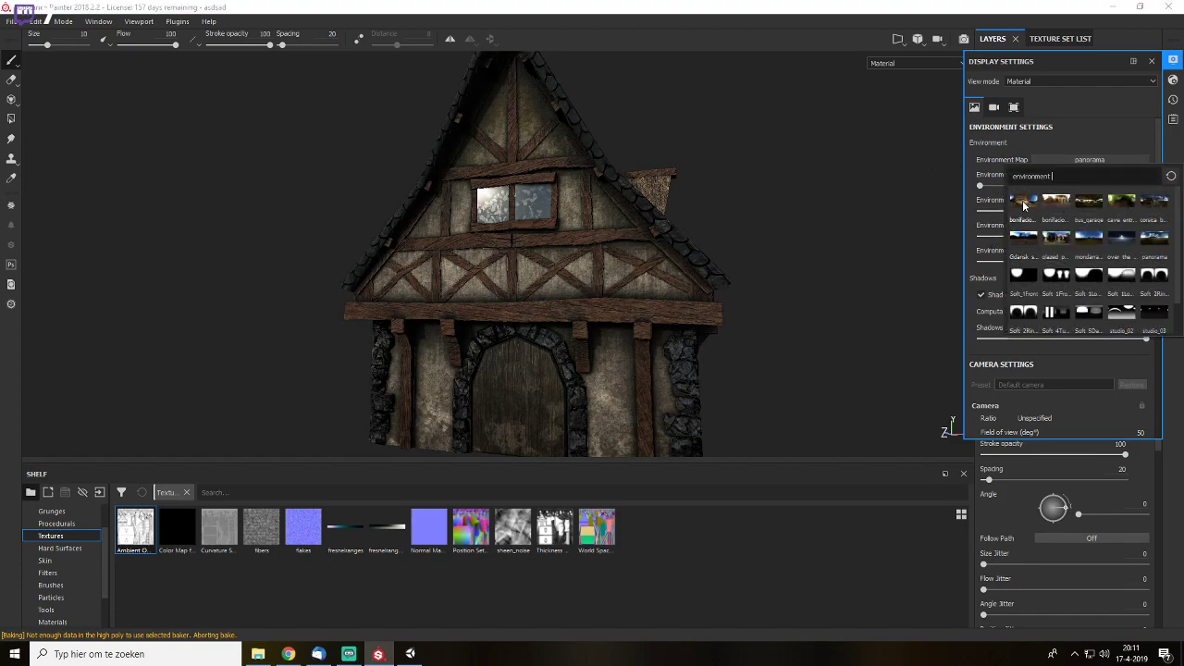
pyautogui.click(1022, 202)
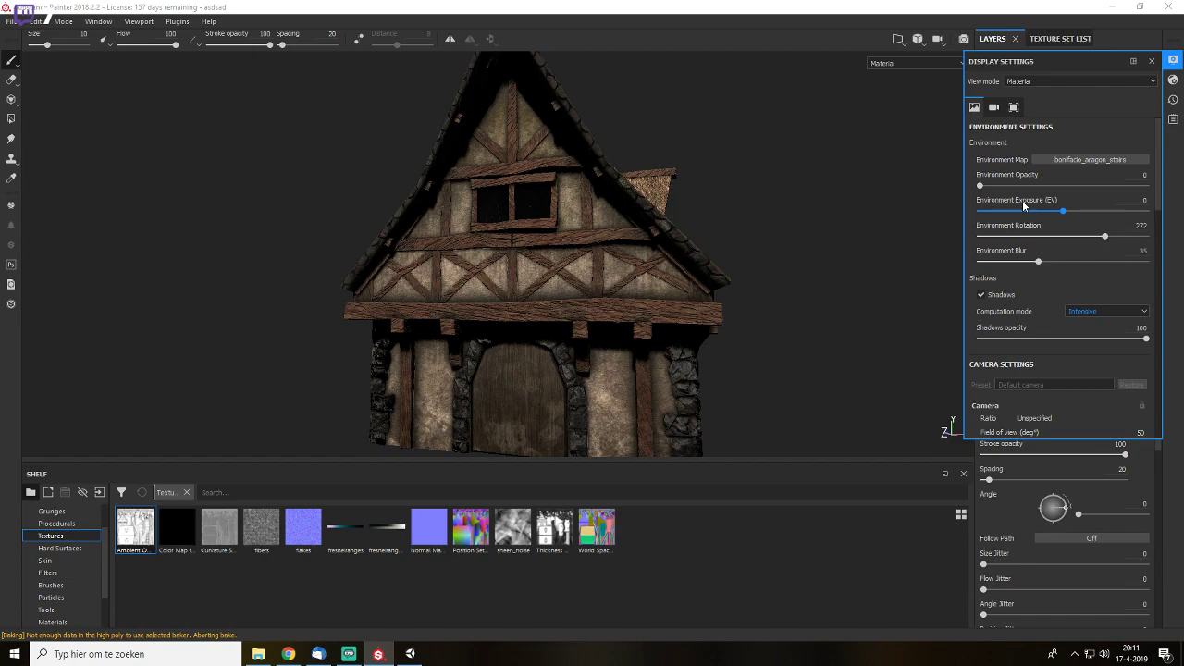
pyautogui.click(1098, 158)
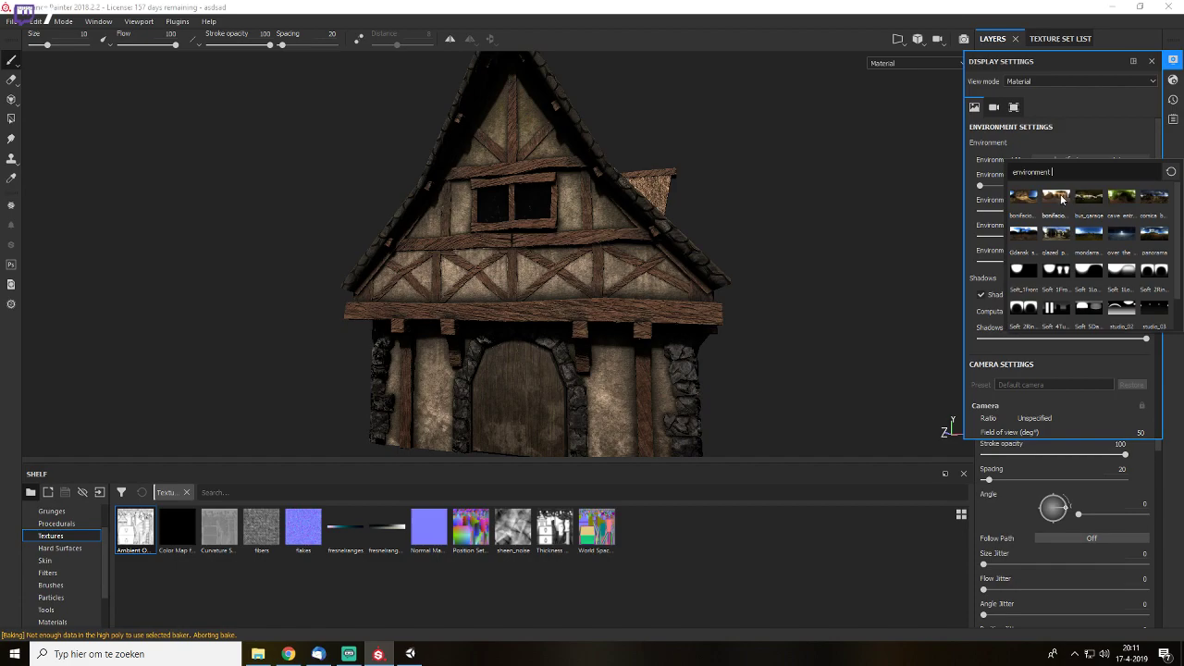
pyautogui.click(1062, 199)
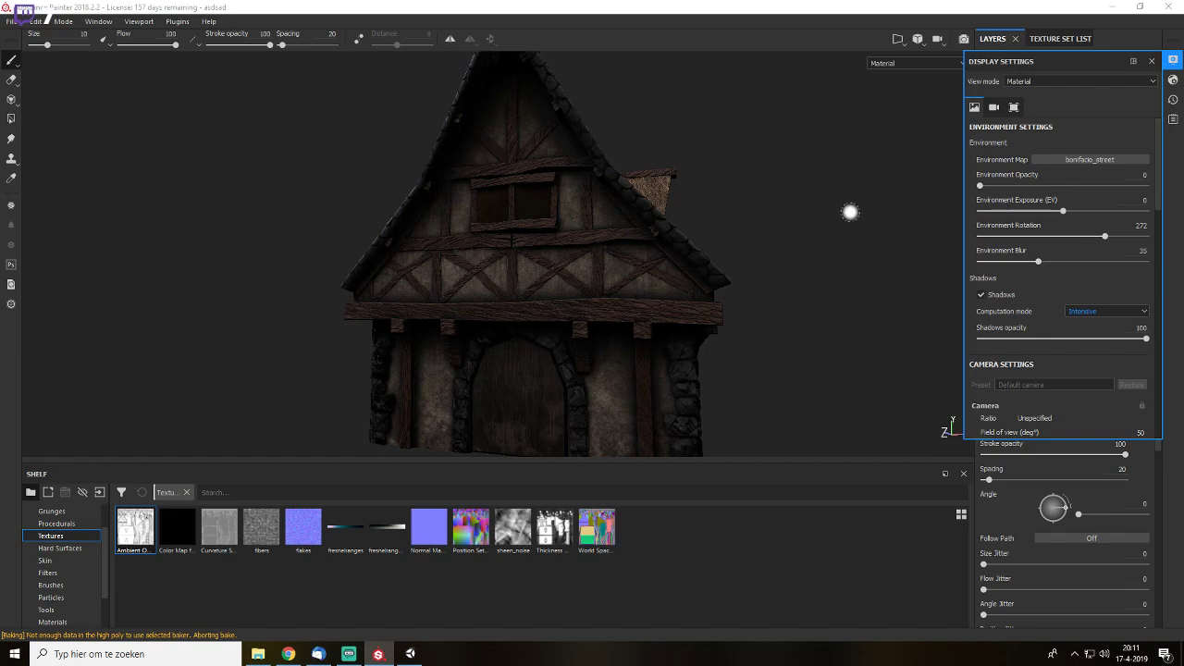
pyautogui.scroll(-2, 864, 229)
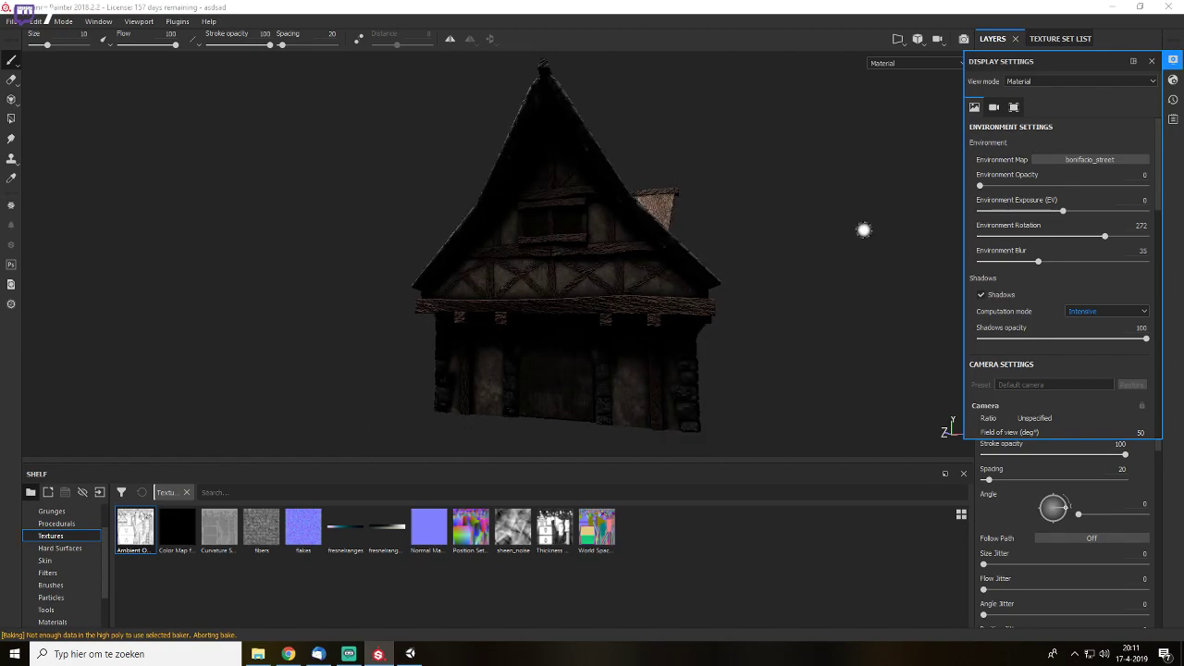
# - Set the environment map to bus_garage
pyautogui.click(1088, 161)
pyautogui.click(1089, 197)
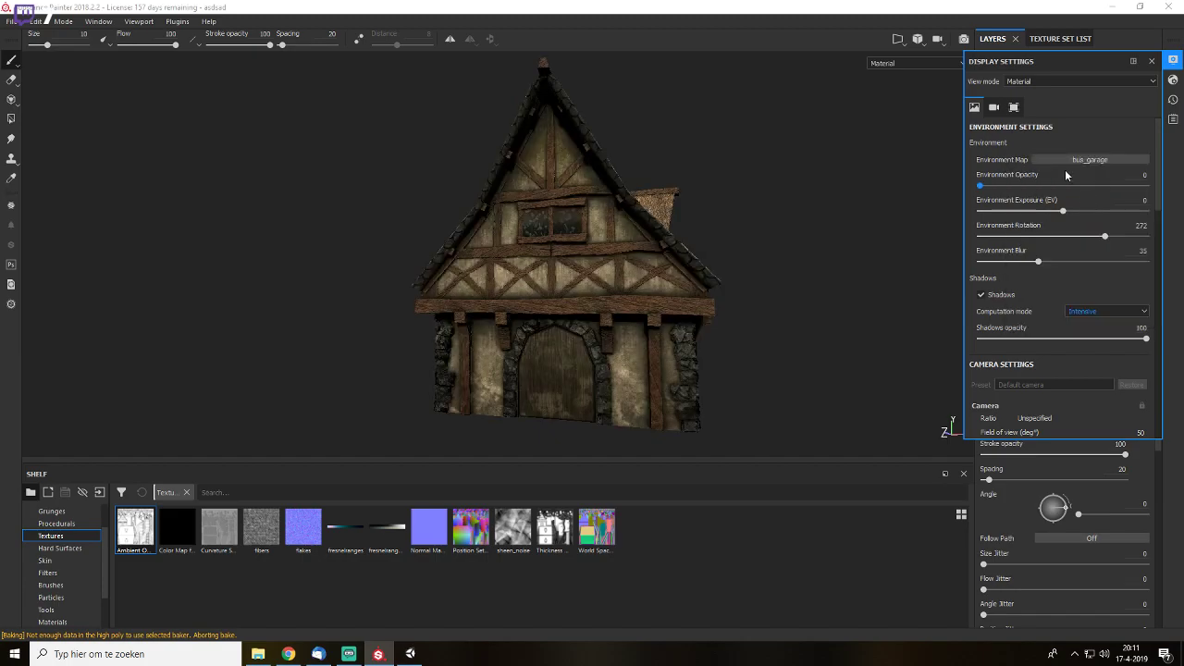
# - Try the cave_entry_in_the_forest and corsica_beach environment maps on the house
pyautogui.click(1080, 161)
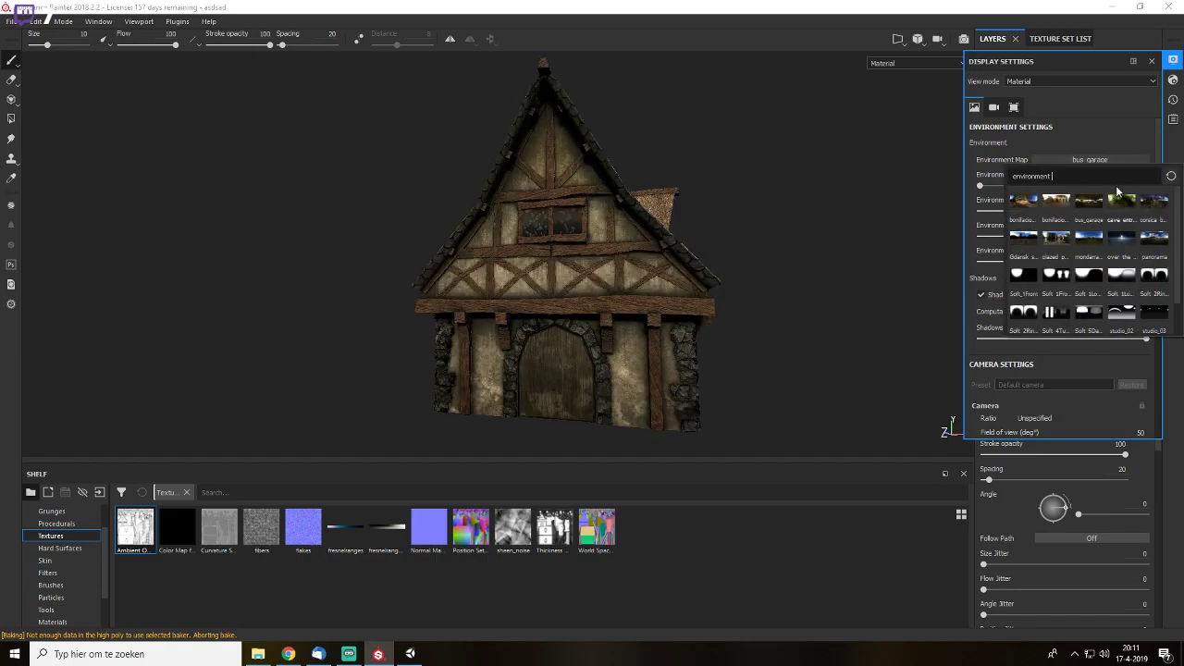
pyautogui.click(1132, 201)
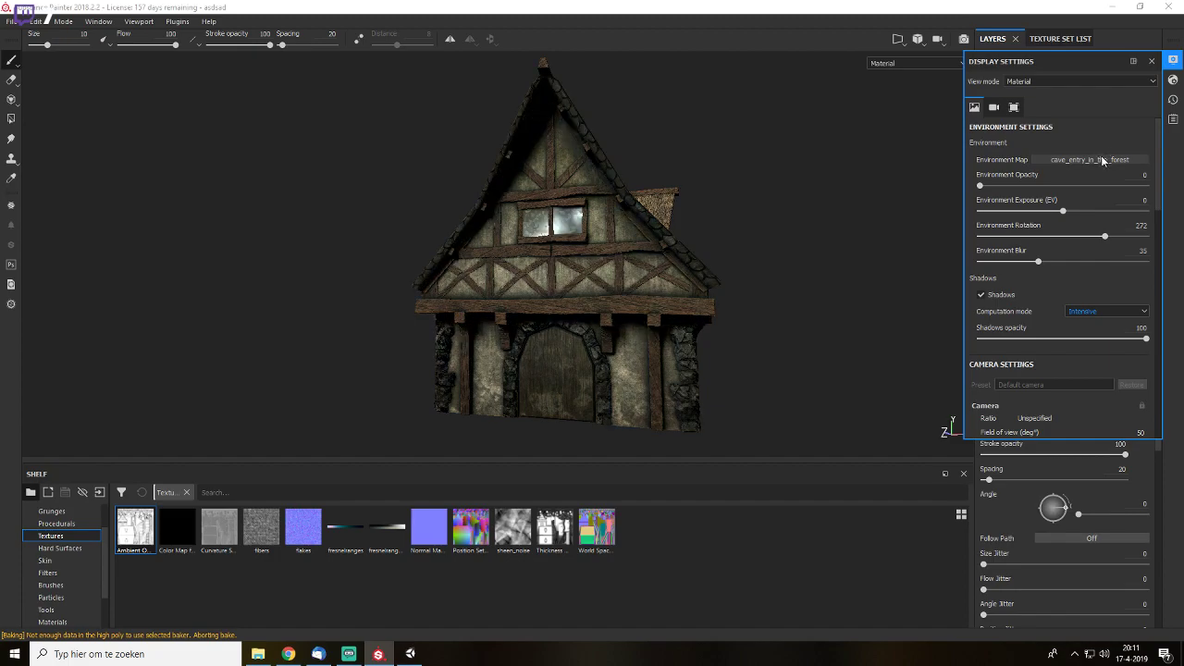
pyautogui.scroll(1, 826, 192)
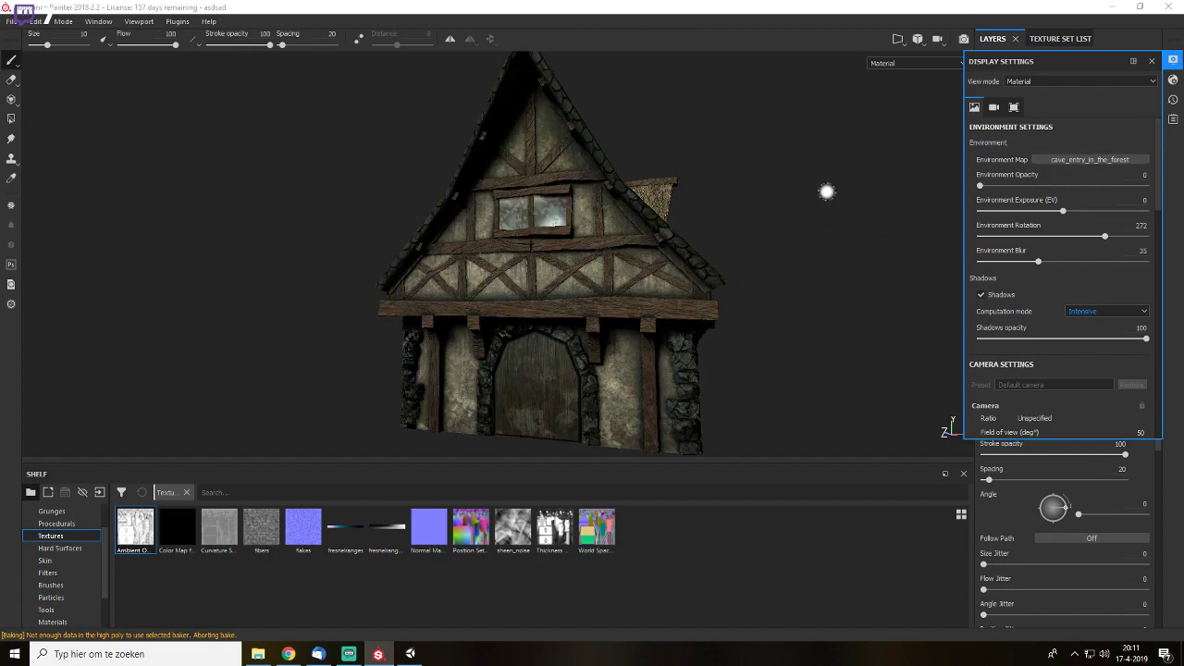
pyautogui.click(1133, 162)
pyautogui.click(1154, 200)
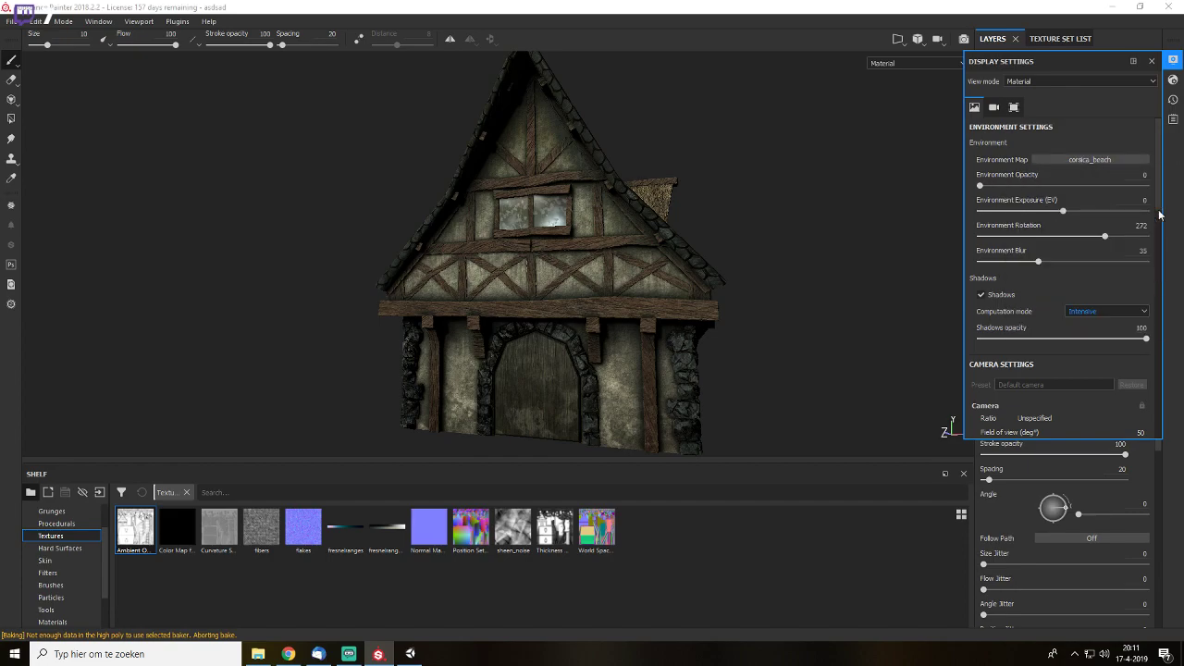
# - Try the Gdansk_shipyard_buildings, glazed_patio and mondarrain_3 environment maps on the house
pyautogui.click(1058, 162)
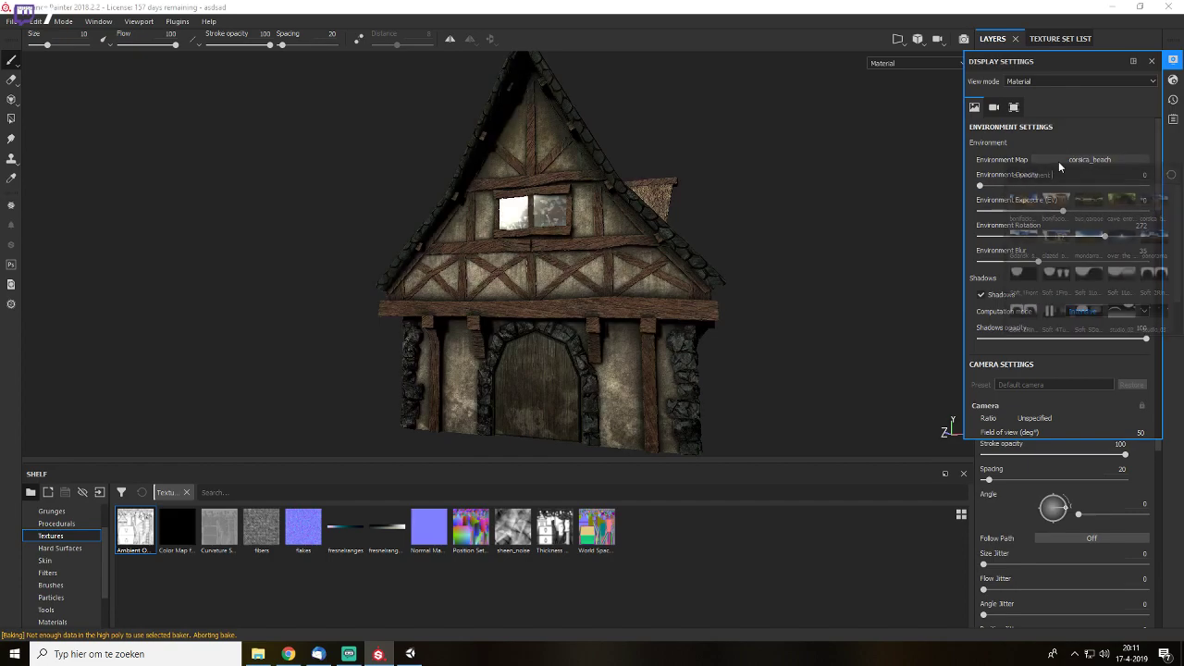
pyautogui.click(1019, 231)
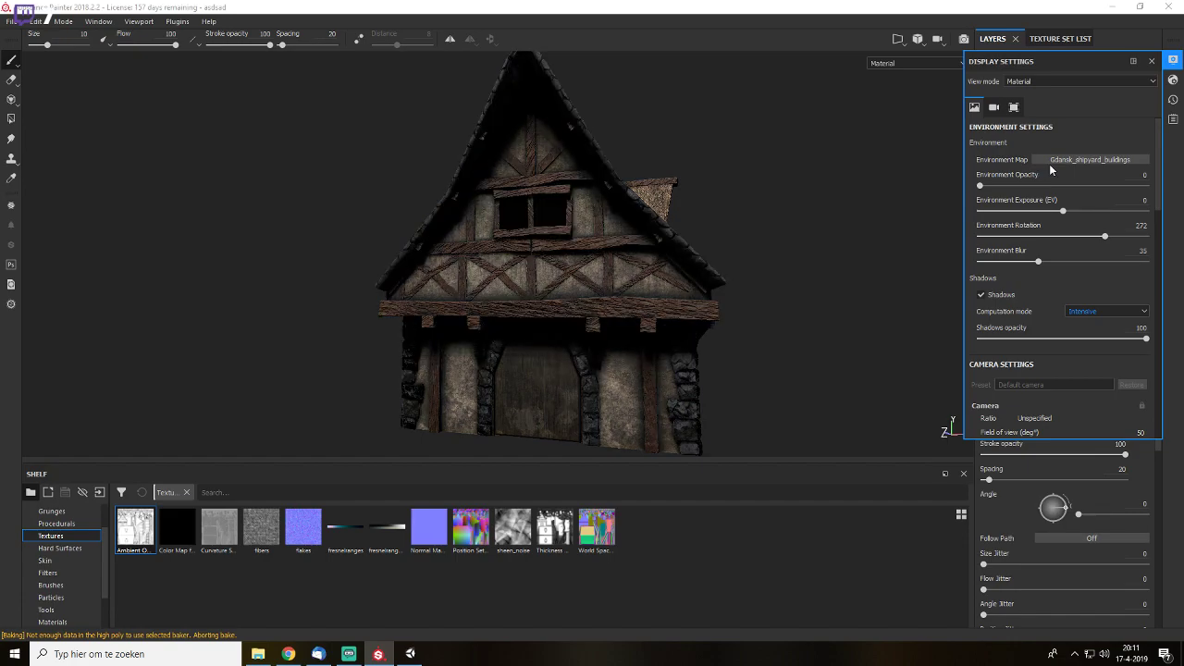
pyautogui.click(1060, 160)
pyautogui.click(1055, 236)
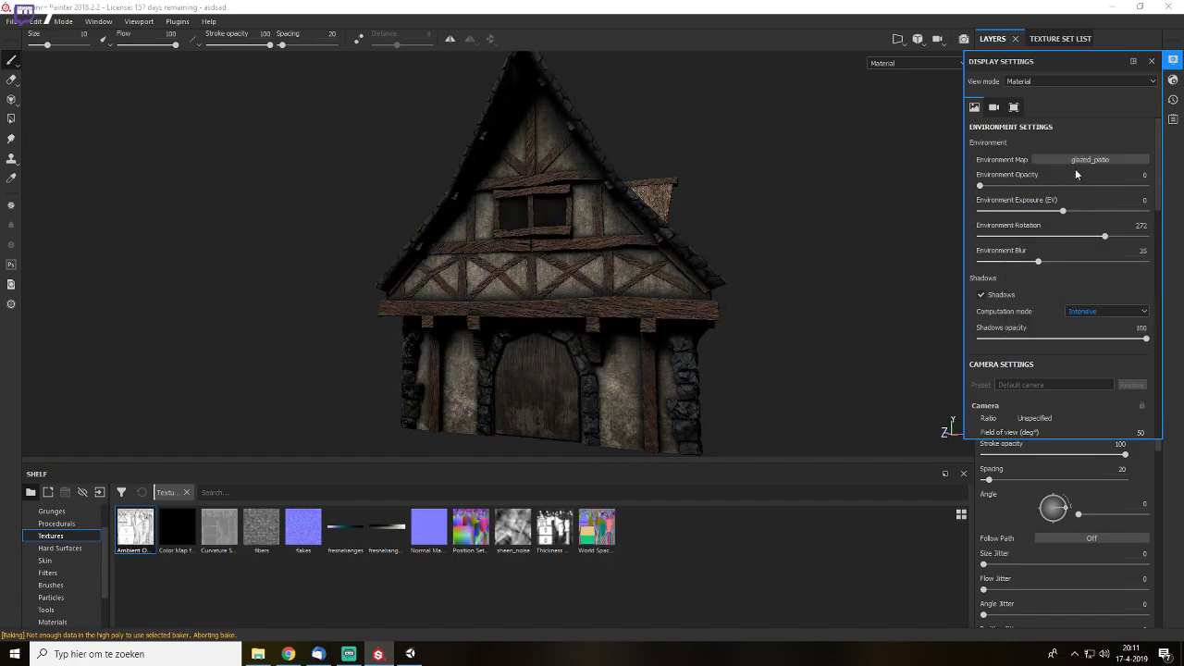
pyautogui.click(1075, 162)
pyautogui.click(1089, 197)
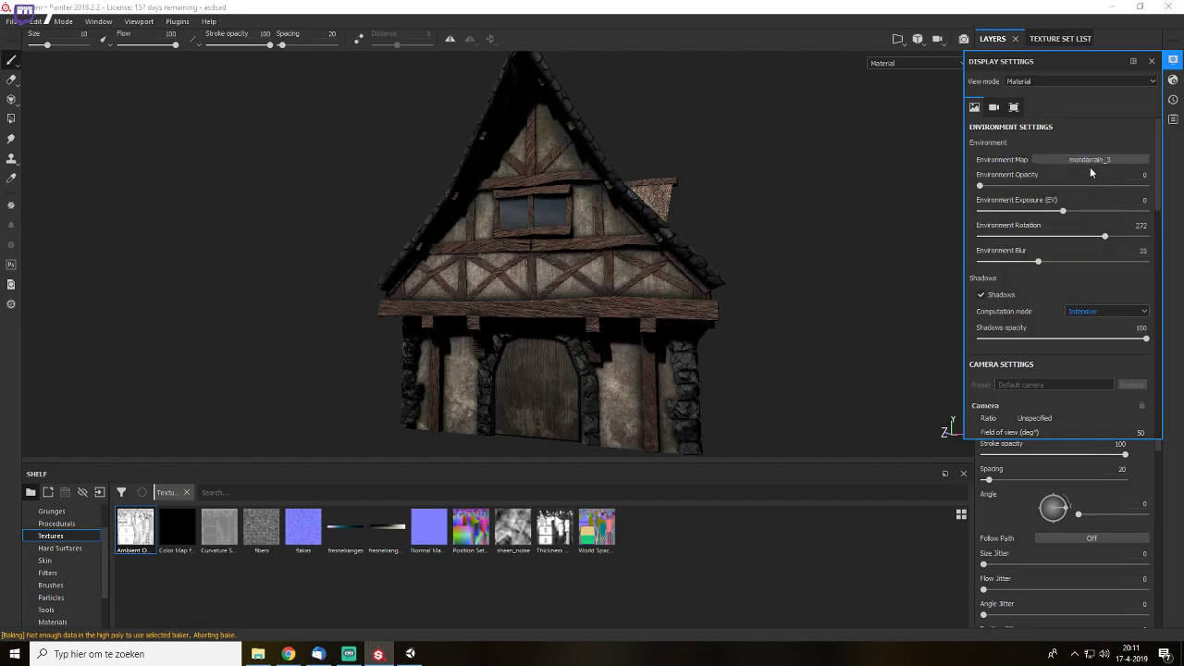
# - Try the over_the_clouds environment map with the environment lighting rotated to 25
pyautogui.click(1082, 161)
pyautogui.click(1104, 189)
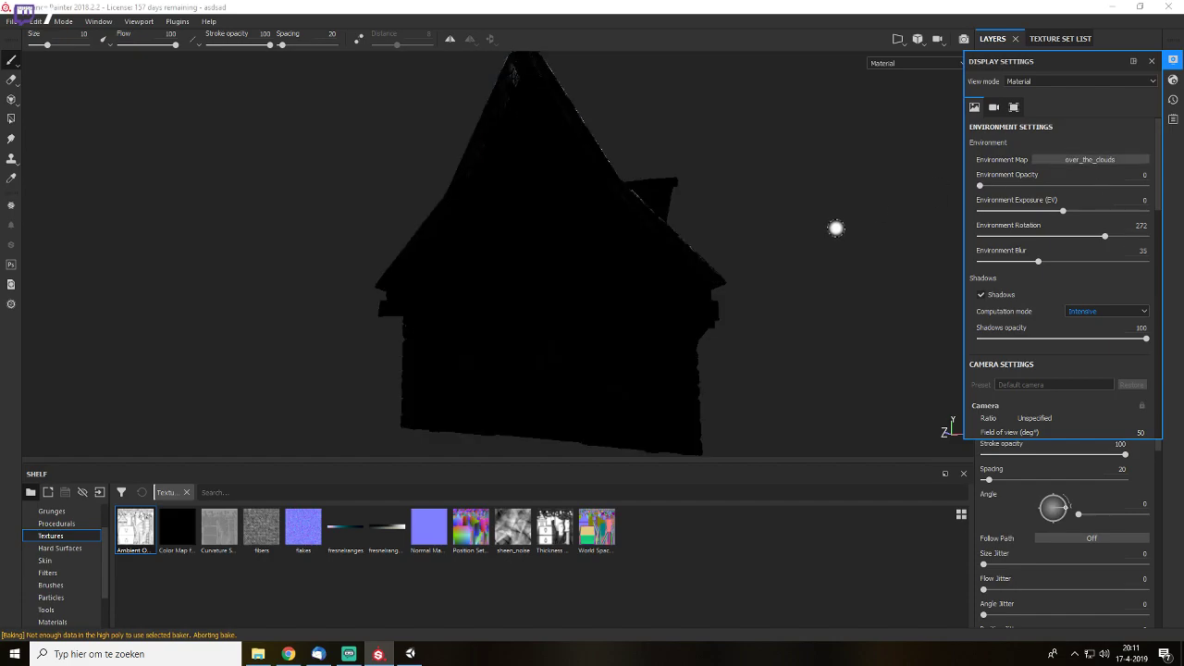
pyautogui.moveTo(783, 218)
pyautogui.keyDown('shift'); pyautogui.mouseDown(button='right')
pyautogui.moveTo(838, 212)
pyautogui.moveTo(804, 214)
pyautogui.mouseUp(button='right'); pyautogui.keyUp('shift')
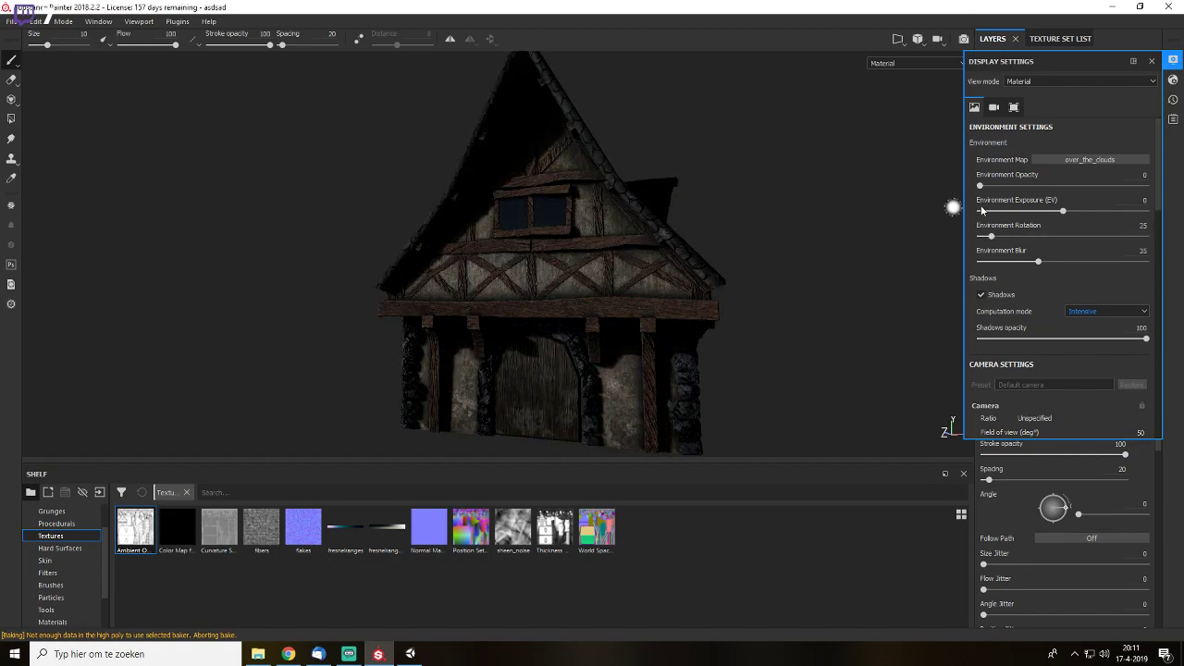
# - Try the villa_nova_street environment map and rotate the environment lighting to 270
pyautogui.click(1095, 162)
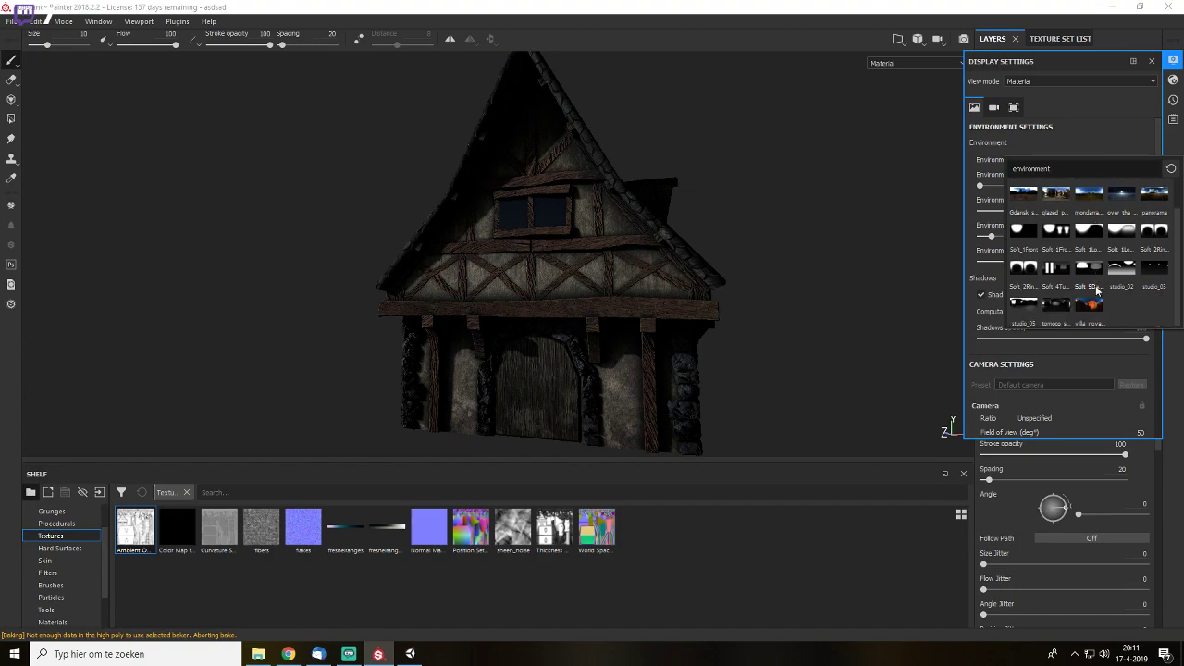
pyautogui.click(1098, 310)
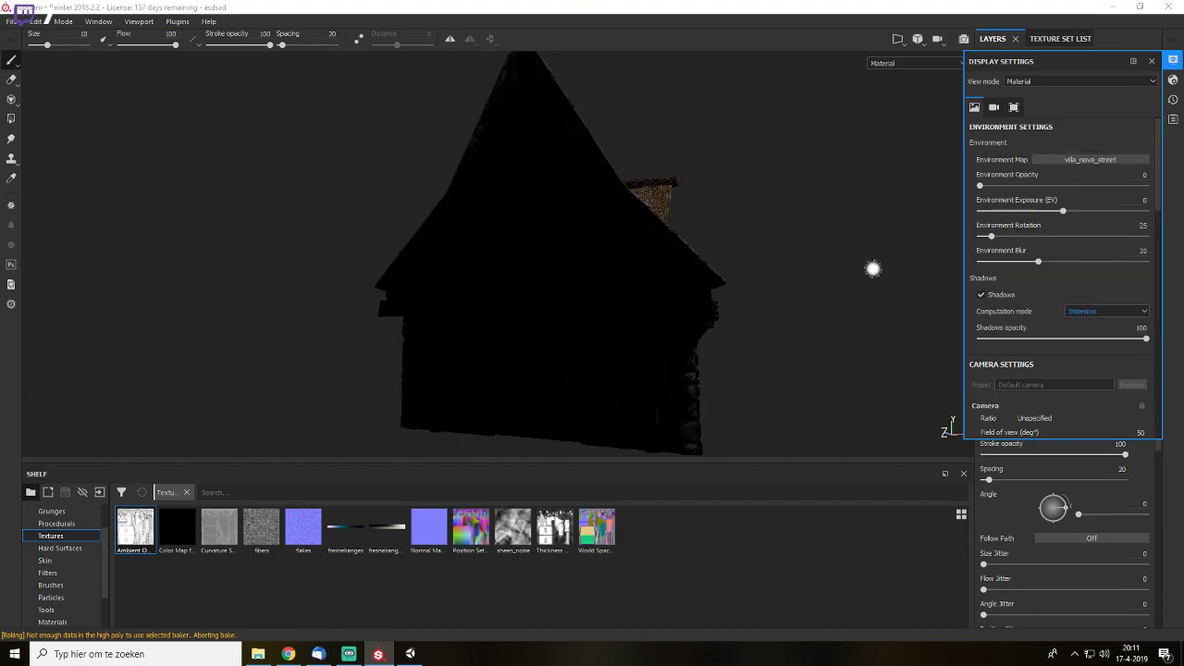
pyautogui.keyDown('shift'); pyautogui.moveTo(772, 239); pyautogui.dragTo(850, 238, button='right'); pyautogui.keyUp('shift')
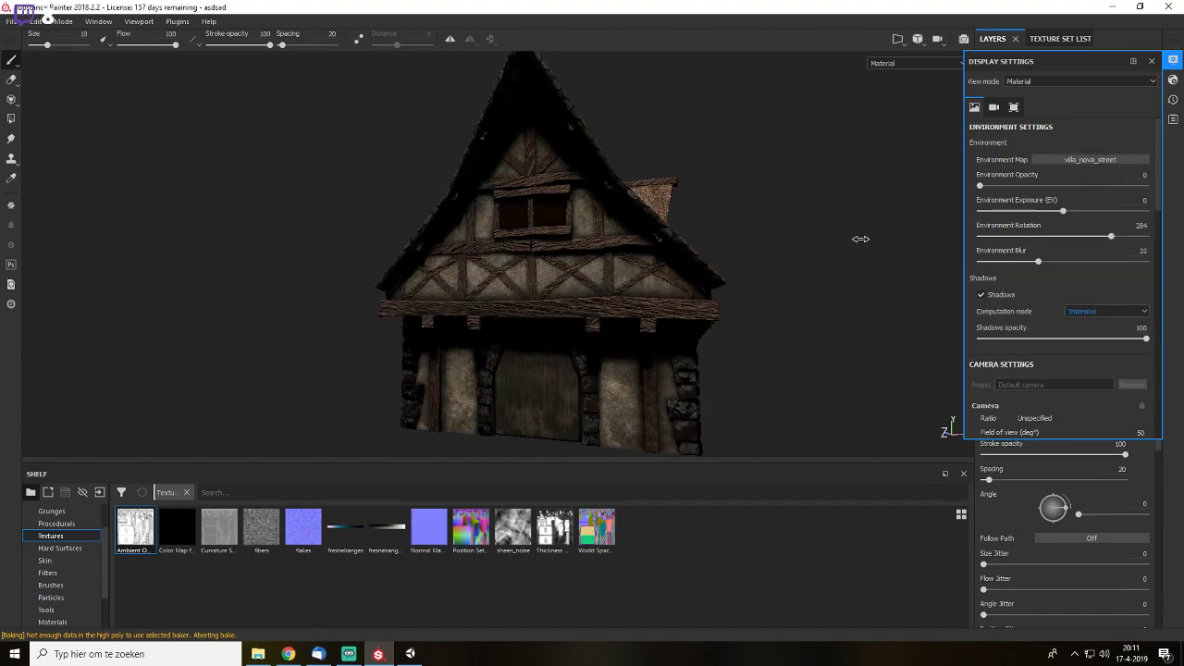
# - Set the environment map to panorama, turn off viewport shadows and close the display settings
pyautogui.click(1111, 159)
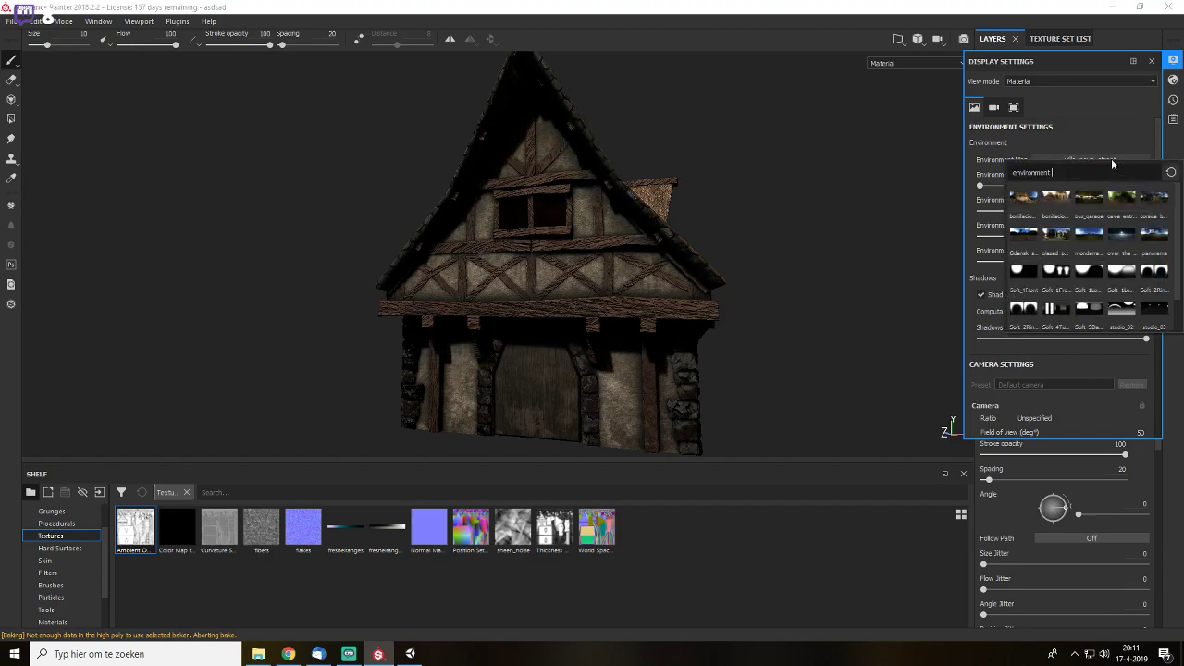
pyautogui.click(1153, 243)
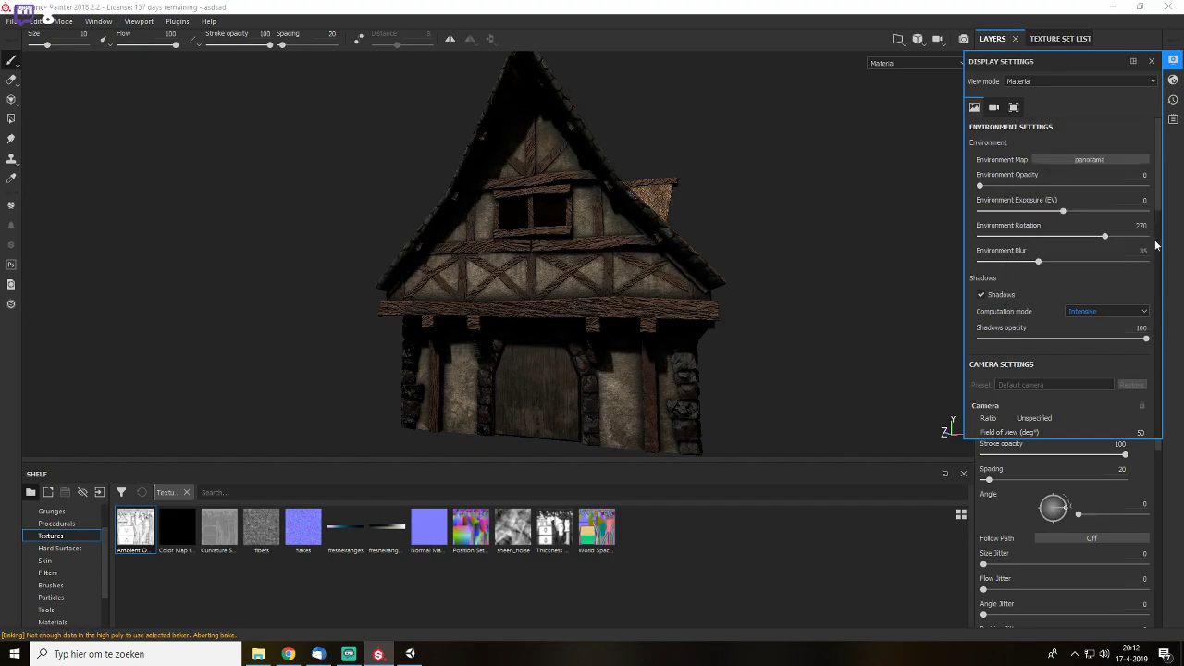
pyautogui.click(981, 294)
pyautogui.click(1151, 61)
pyautogui.keyDown('alt'); pyautogui.moveTo(839, 216); pyautogui.dragTo(599, 226); pyautogui.keyUp('alt')
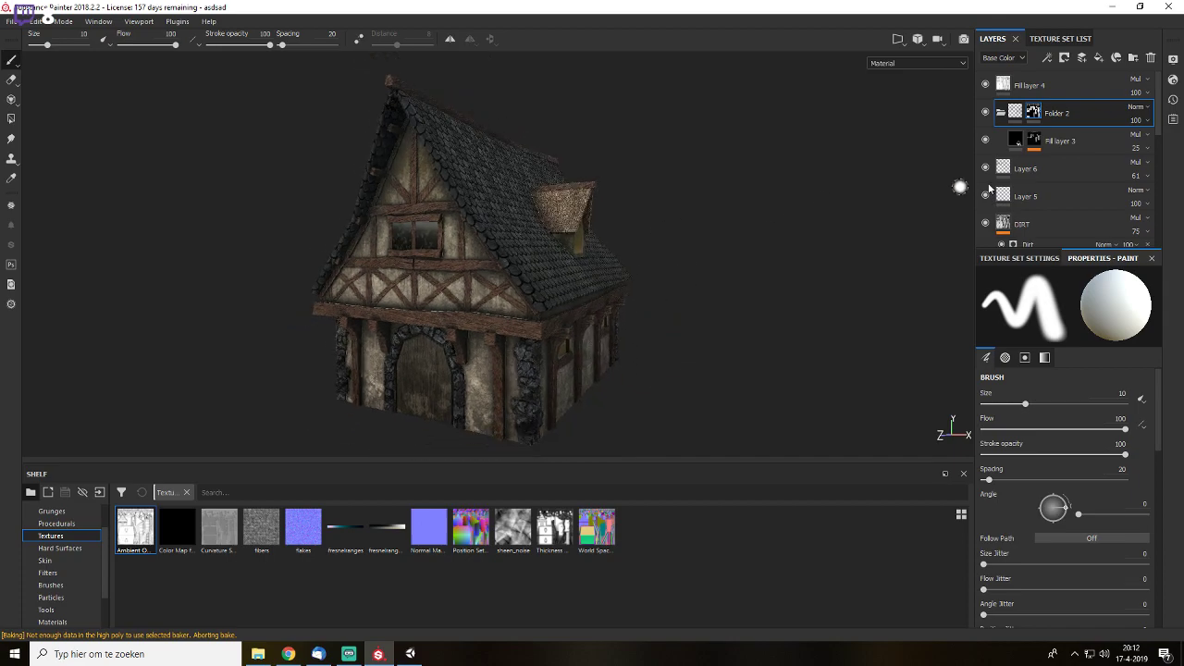
# - Collapse Folder 2 and check what Layer 6 and Layer 5 contribute to the house texture
pyautogui.click(1001, 111)
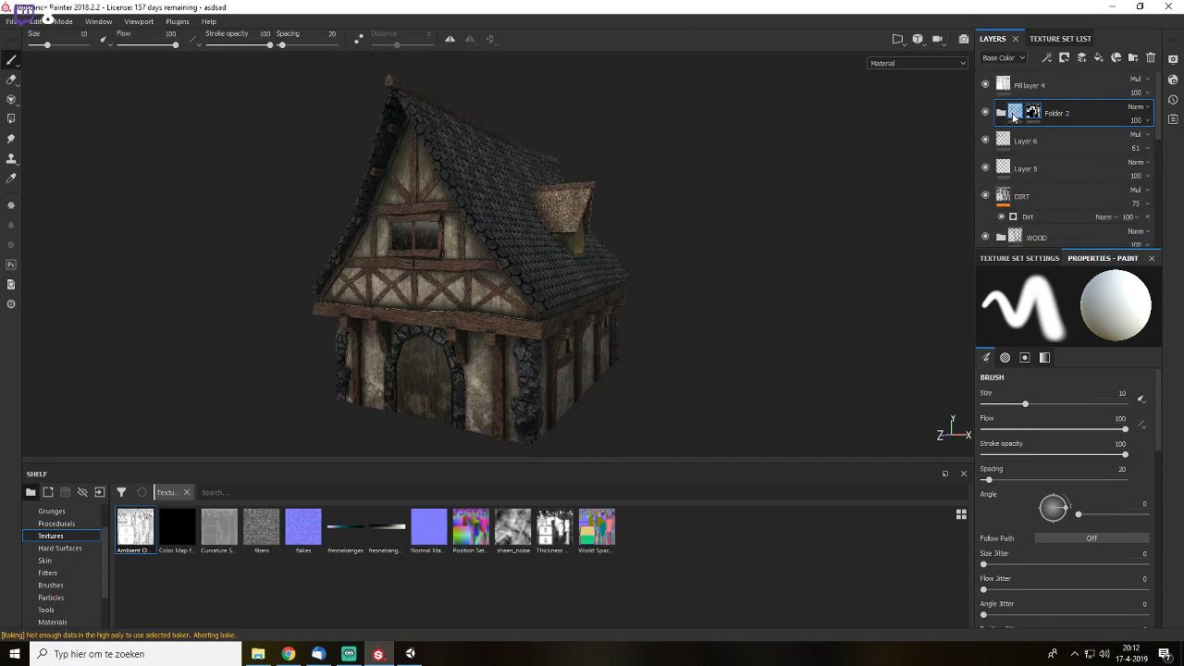
pyautogui.click(1006, 85)
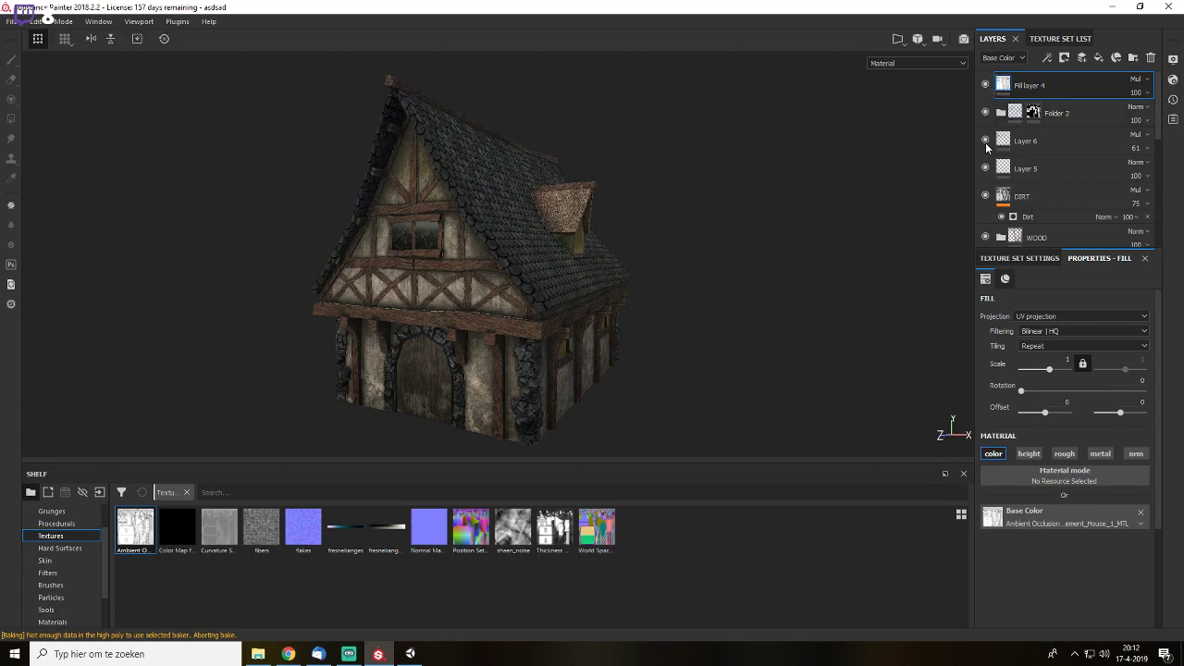
pyautogui.click(984, 142)
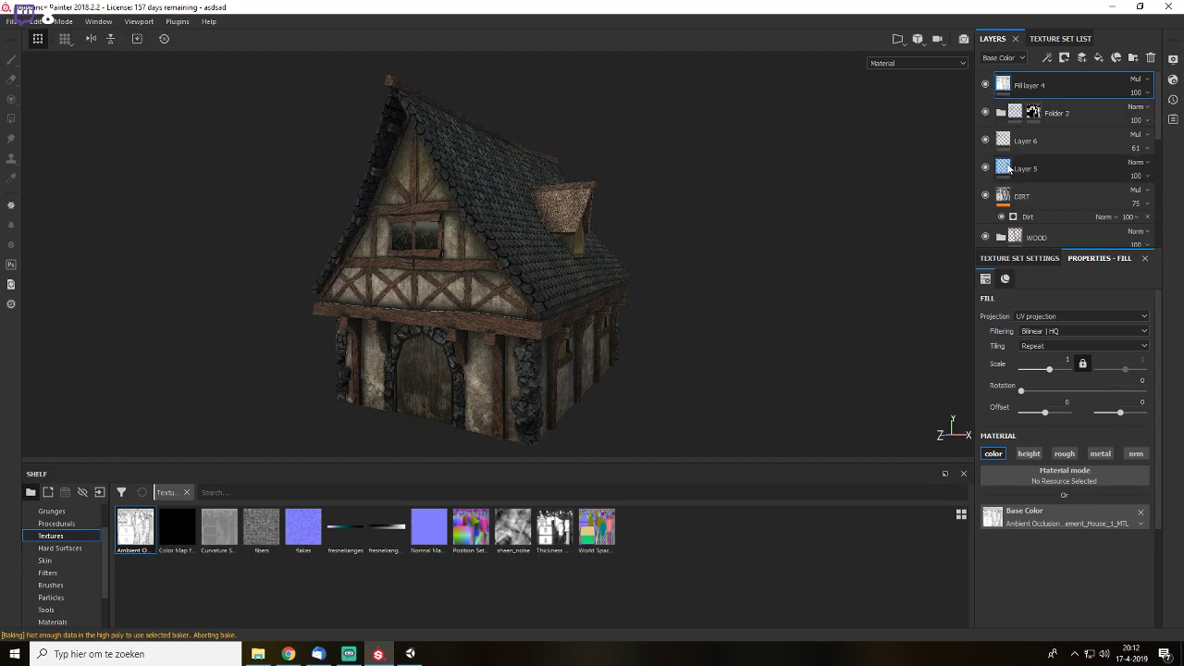
pyautogui.click(1012, 170)
pyautogui.keyDown('alt'); pyautogui.moveTo(539, 274); pyautogui.dragTo(739, 196); pyautogui.keyUp('alt')
# - Rename Layer 6 to DIRT and Folder 2 to GROUND DIRT
pyautogui.doubleClick(1050, 144)
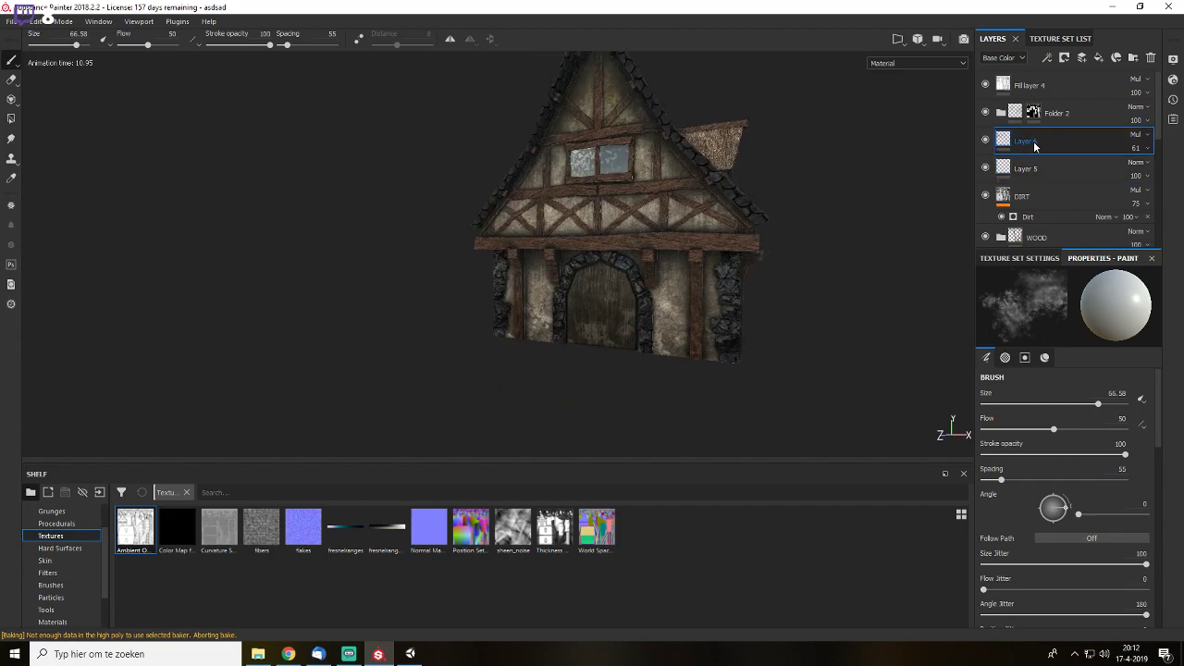
pyautogui.write('DIRT')
pyautogui.press('Return')
pyautogui.doubleClick(1052, 113)
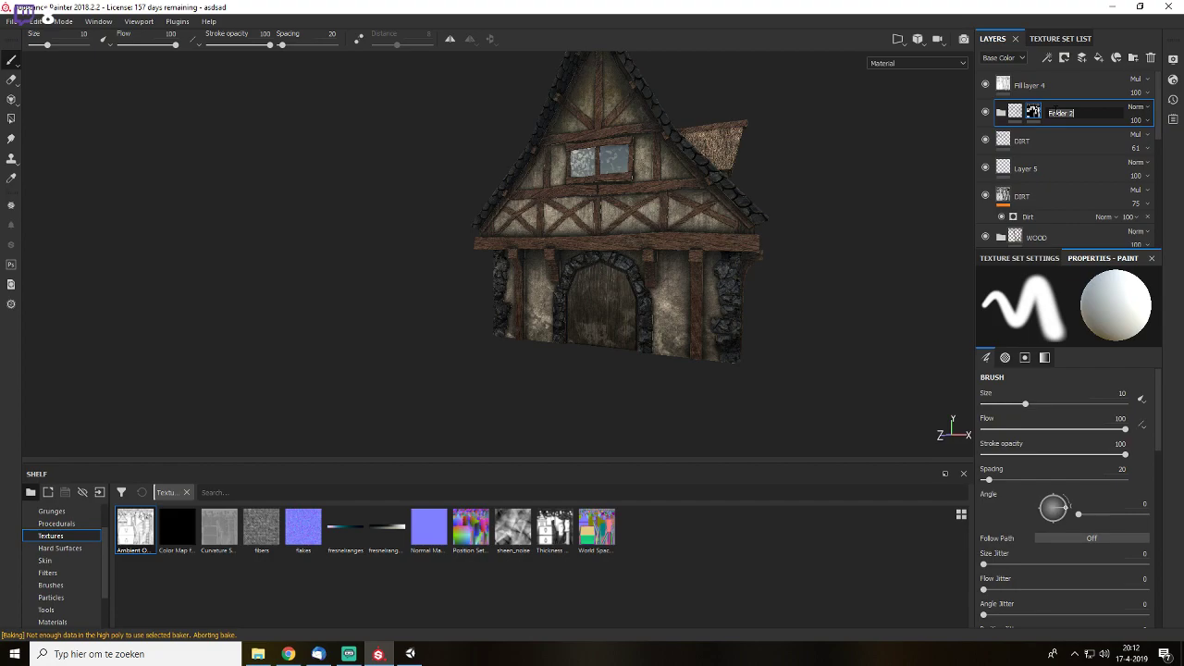
pyautogui.write('GROUND DIRT')
pyautogui.press('Return')
# - Rename Fill layer 4 to AO
pyautogui.doubleClick(1018, 85)
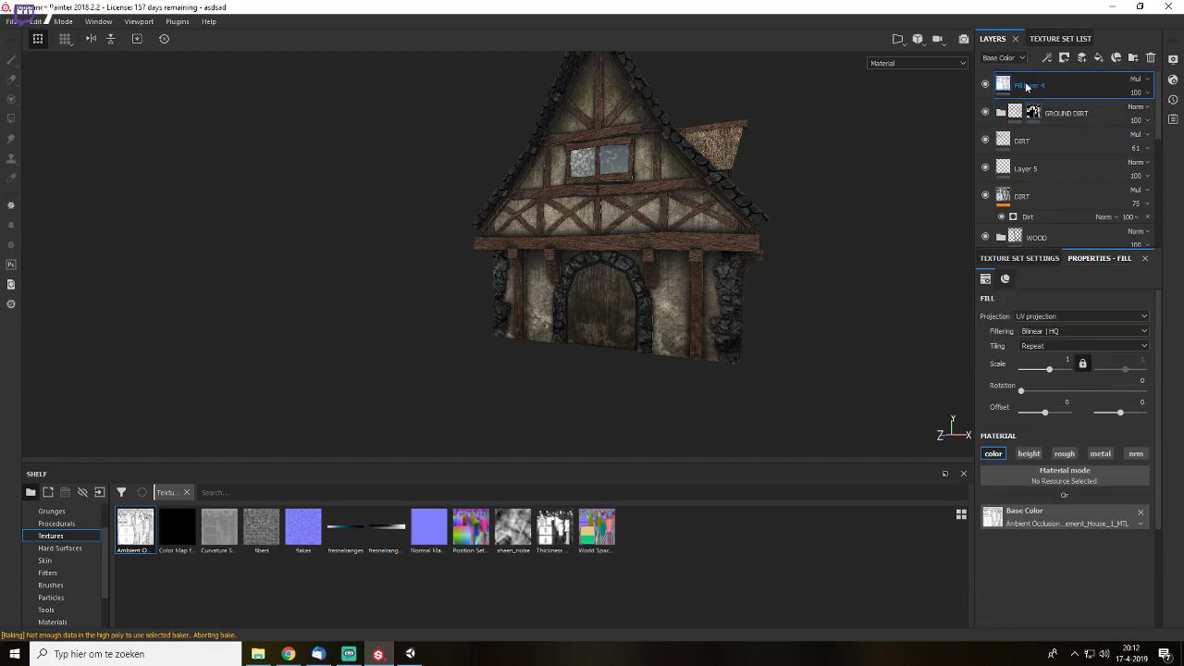
pyautogui.write('AO')
pyautogui.press('Return')
# - Check Layer 5's contribution on the front of the house by toggling its visibility
pyautogui.click(984, 172)
pyautogui.scroll(2, 717, 224)
pyautogui.click(1029, 140)
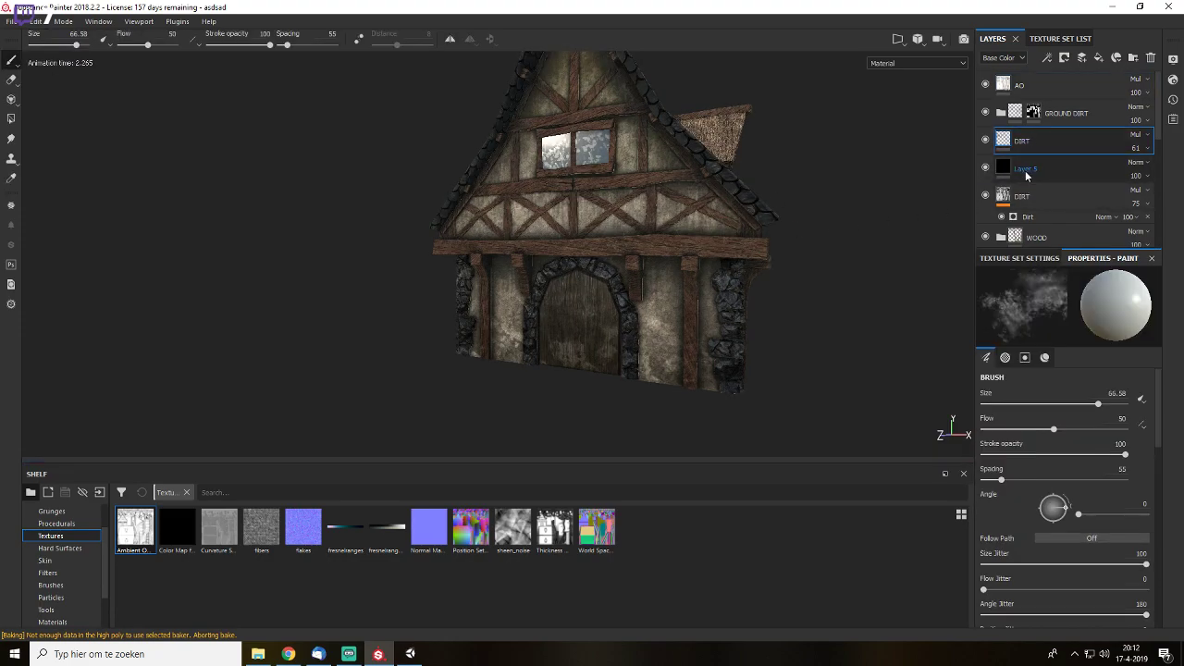
pyautogui.click(1025, 174)
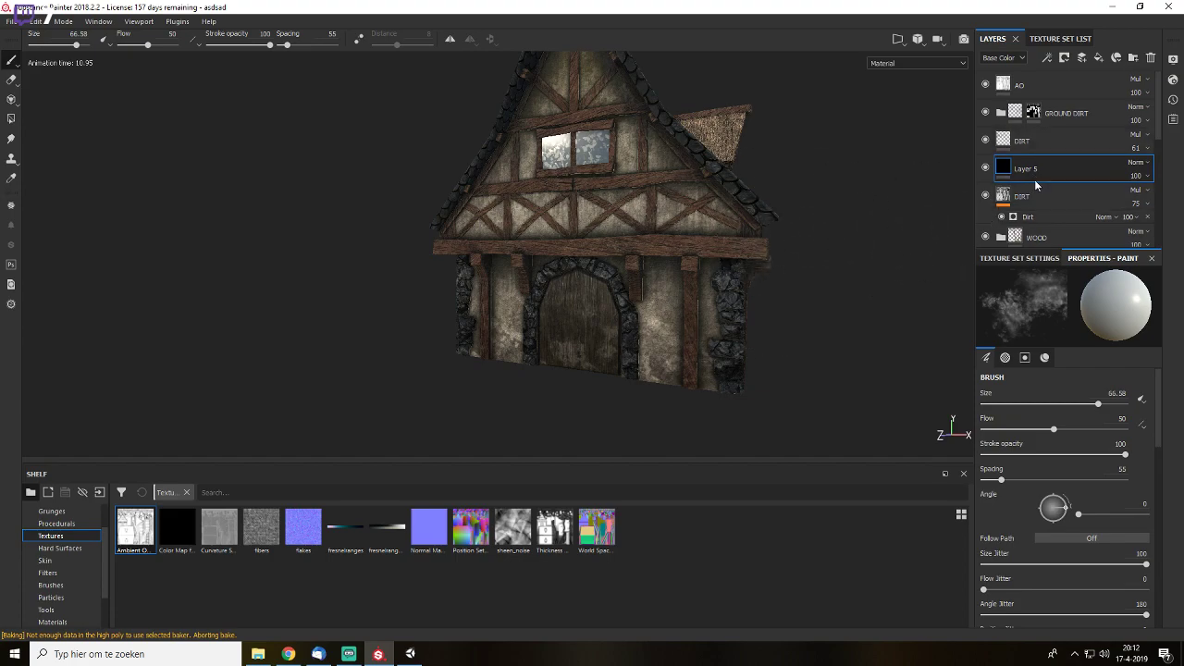
# - Add the Dirt smart material to the layer stack between Layer 5 and the lower DIRT layer
pyautogui.click(1029, 196)
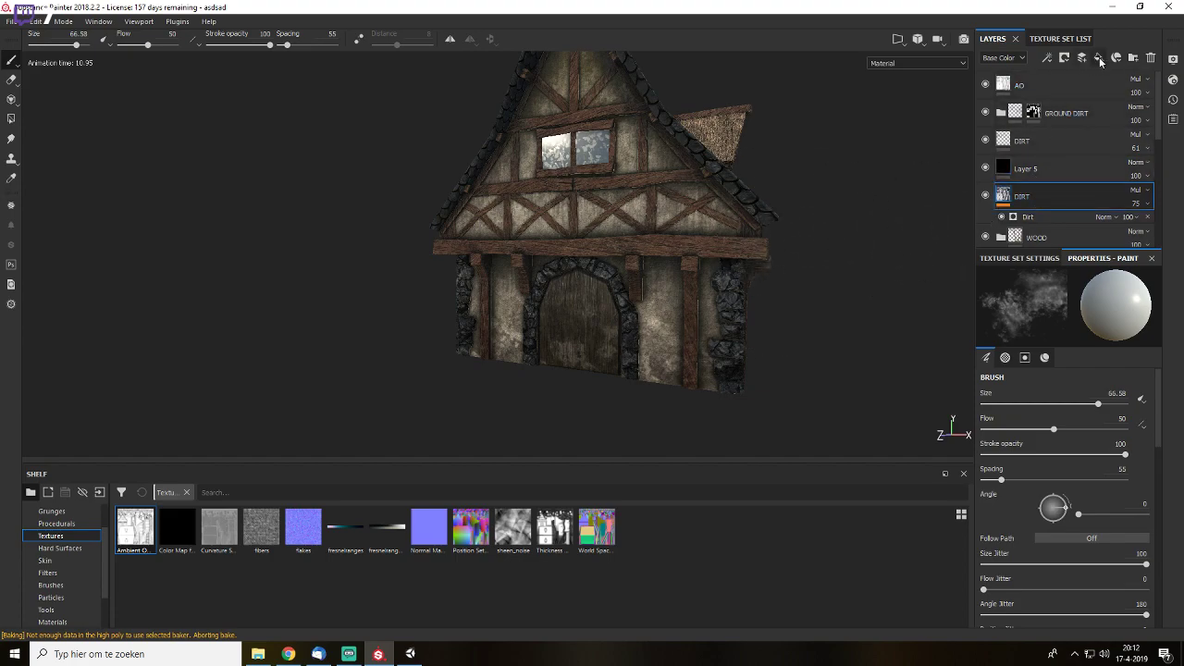
pyautogui.scroll(-2, 83, 601)
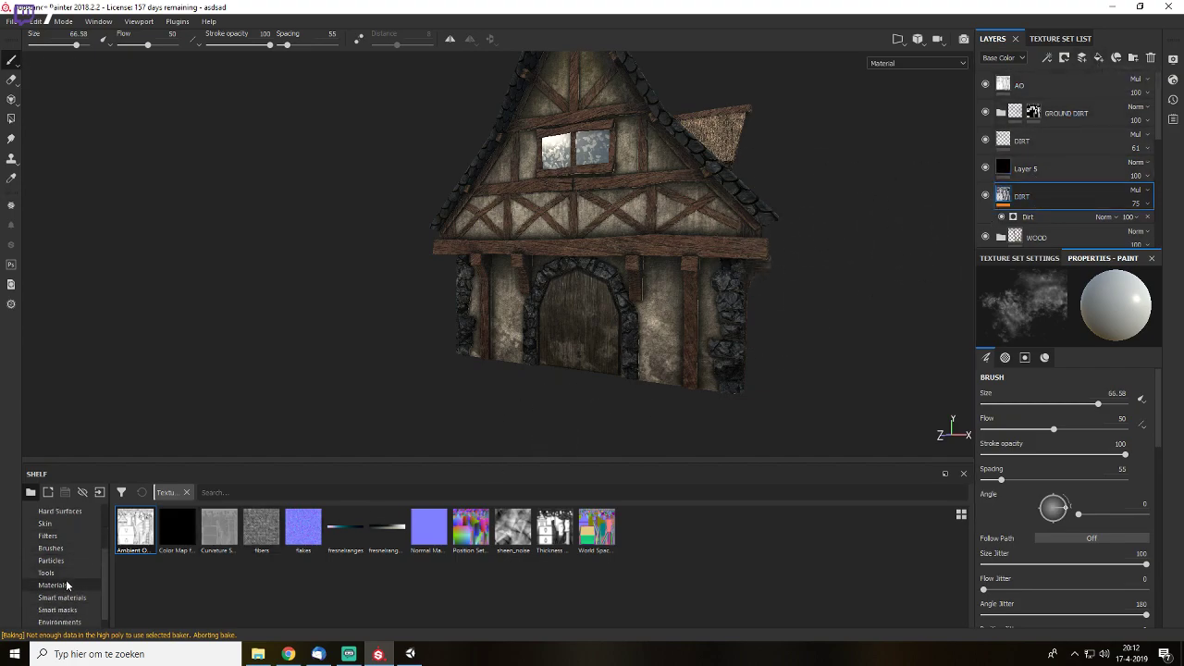
pyautogui.click(65, 586)
pyautogui.click(61, 597)
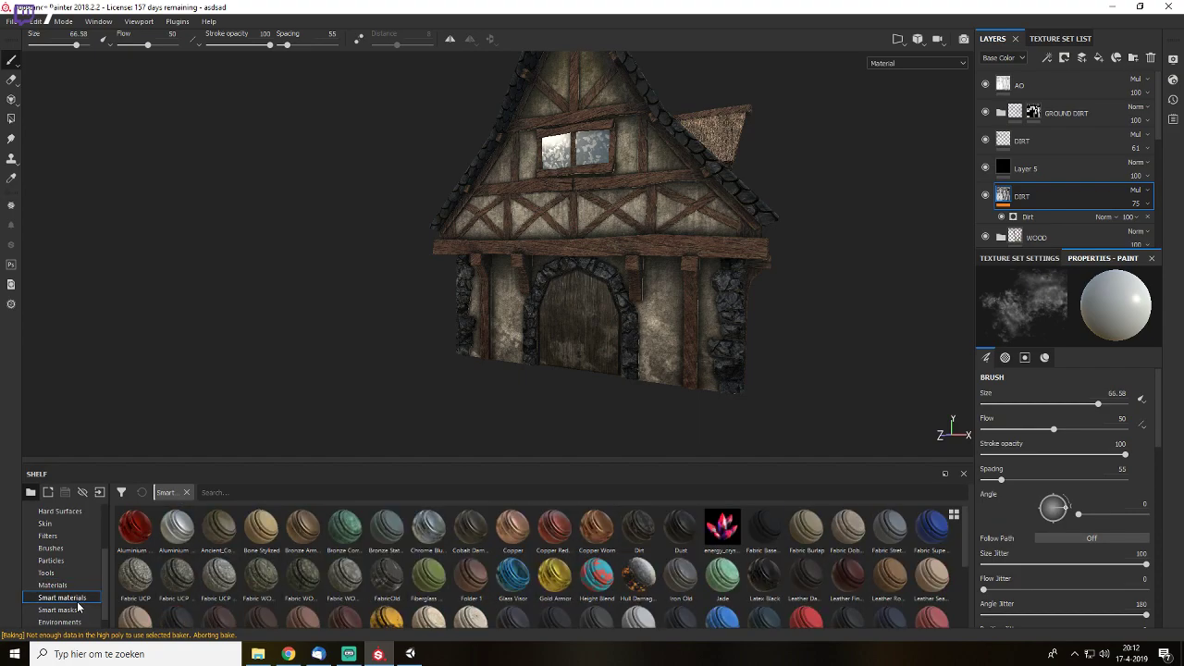
pyautogui.moveTo(641, 529)
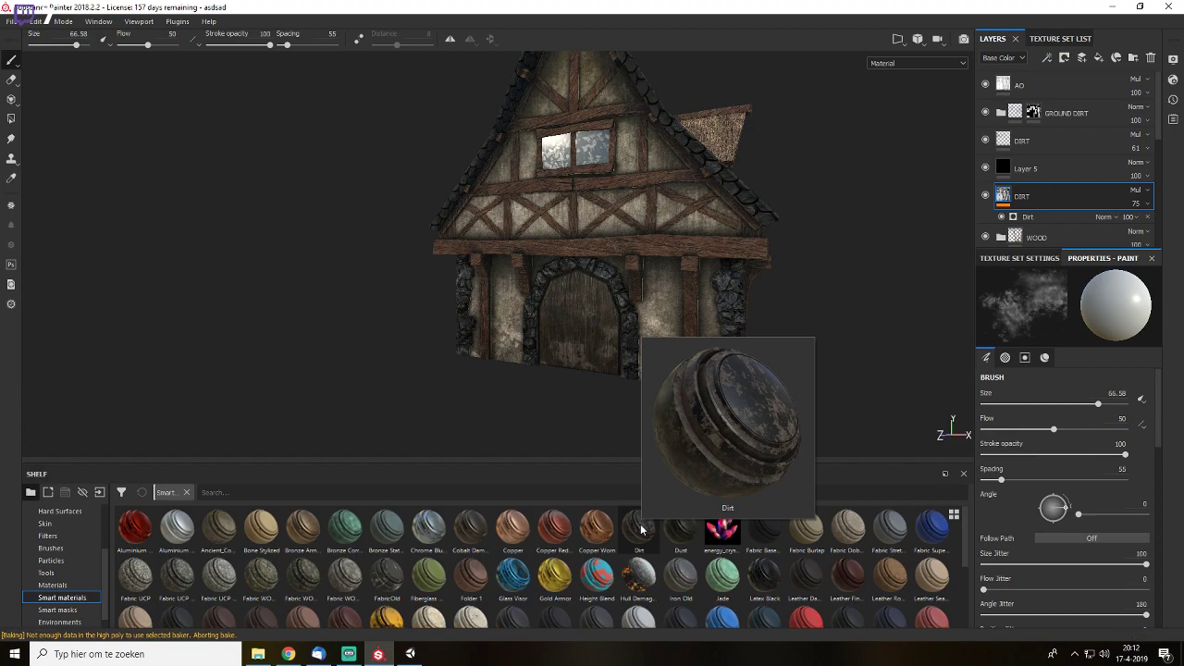
pyautogui.moveTo(641, 529); pyautogui.dragTo(1063, 166)
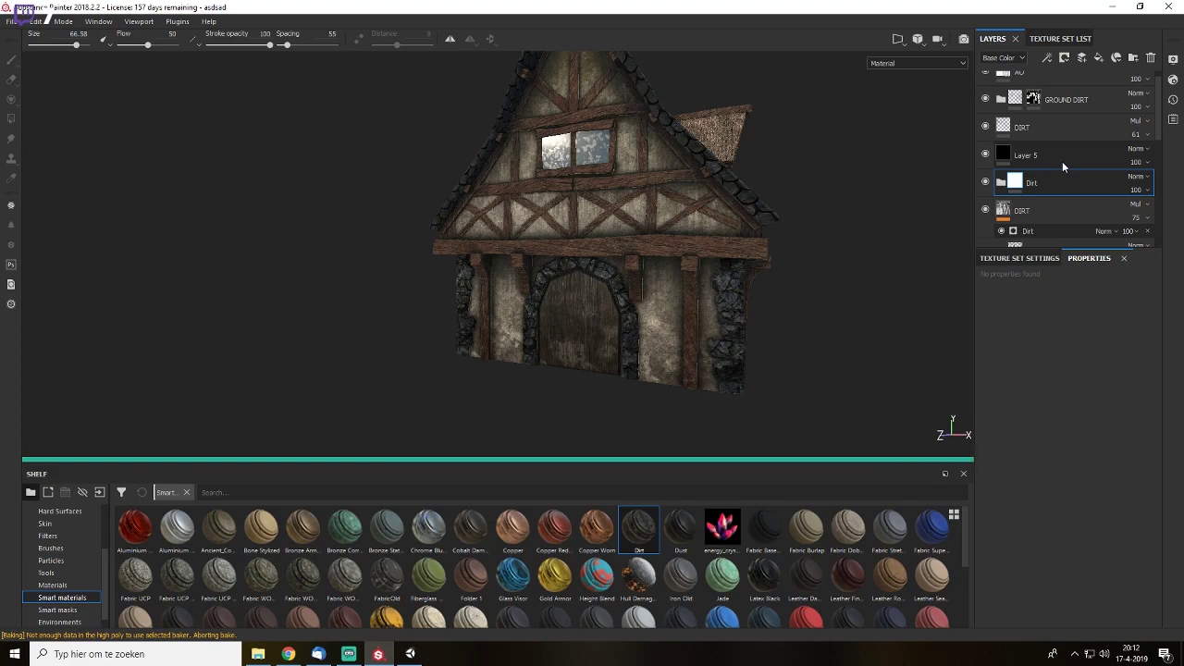
# - Try the Multiply blend mode on the Dirt smart material folder and inspect the house front
pyautogui.keyDown('alt'); pyautogui.moveTo(697, 238); pyautogui.dragTo(775, 239); pyautogui.keyUp('alt')
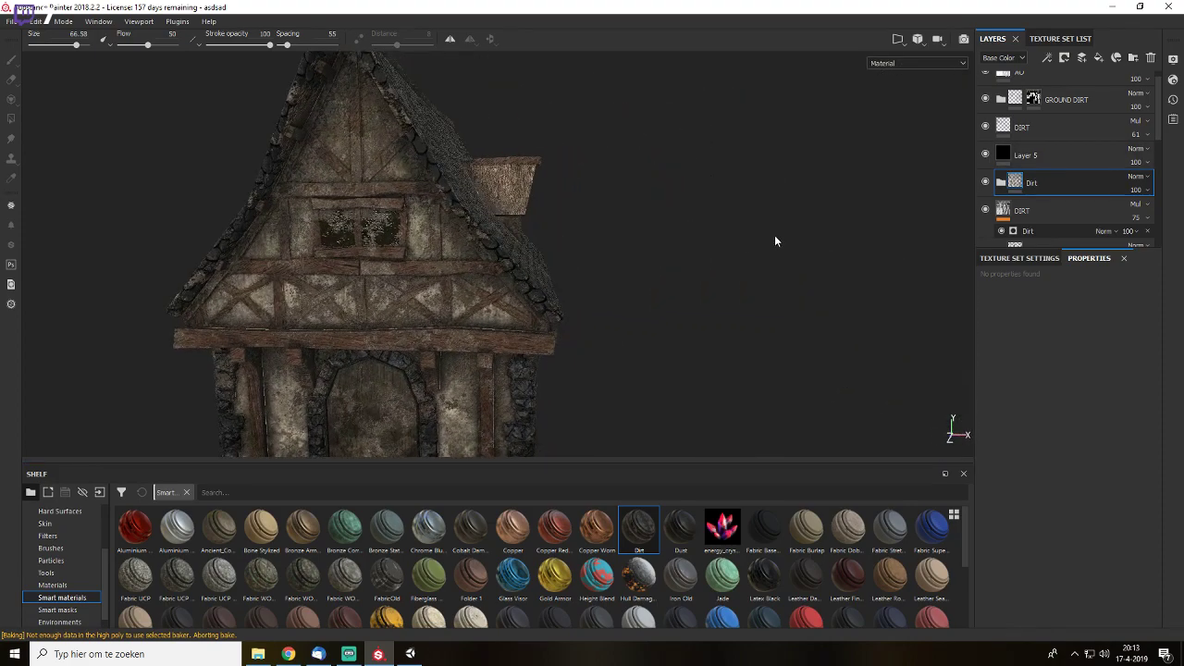
pyautogui.keyDown('alt'); pyautogui.moveTo(537, 285); pyautogui.dragTo(753, 98, button='middle'); pyautogui.keyUp('alt')
pyautogui.scroll(3, 637, 261)
pyautogui.scroll(2, 637, 262)
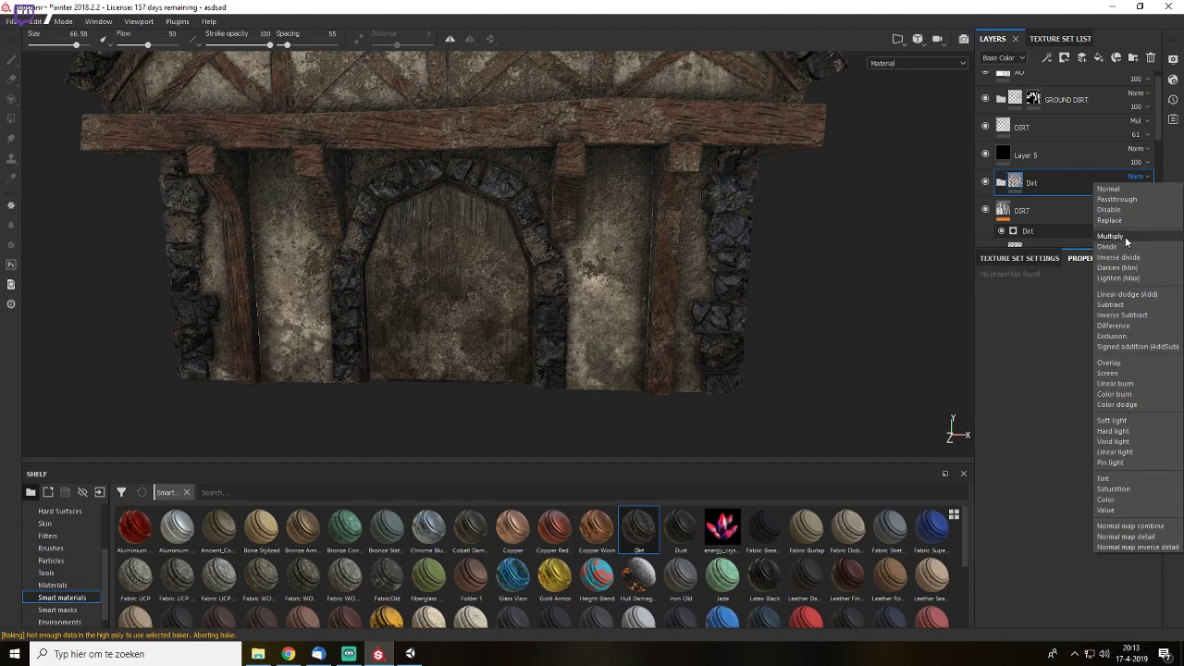
pyautogui.click(1130, 235)
pyautogui.scroll(-3, 727, 284)
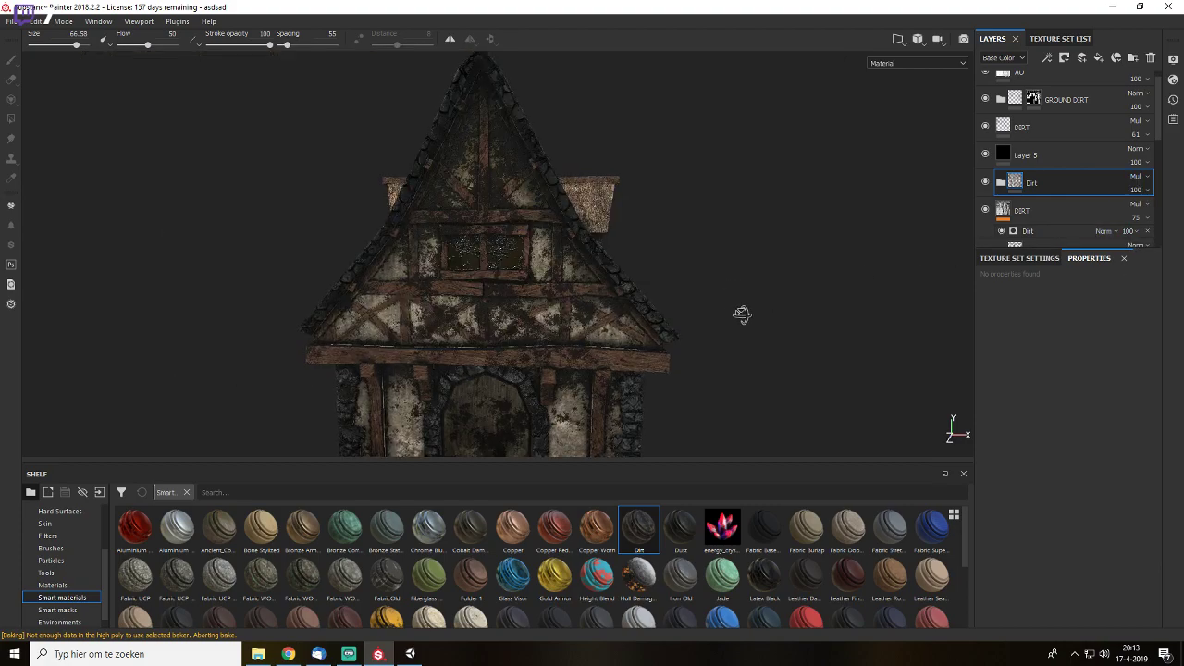
pyautogui.keyDown('alt'); pyautogui.moveTo(742, 317); pyautogui.dragTo(579, 346); pyautogui.keyUp('alt')
pyautogui.keyDown('alt'); pyautogui.moveTo(579, 345); pyautogui.dragTo(686, 220, button='middle'); pyautogui.keyUp('alt')
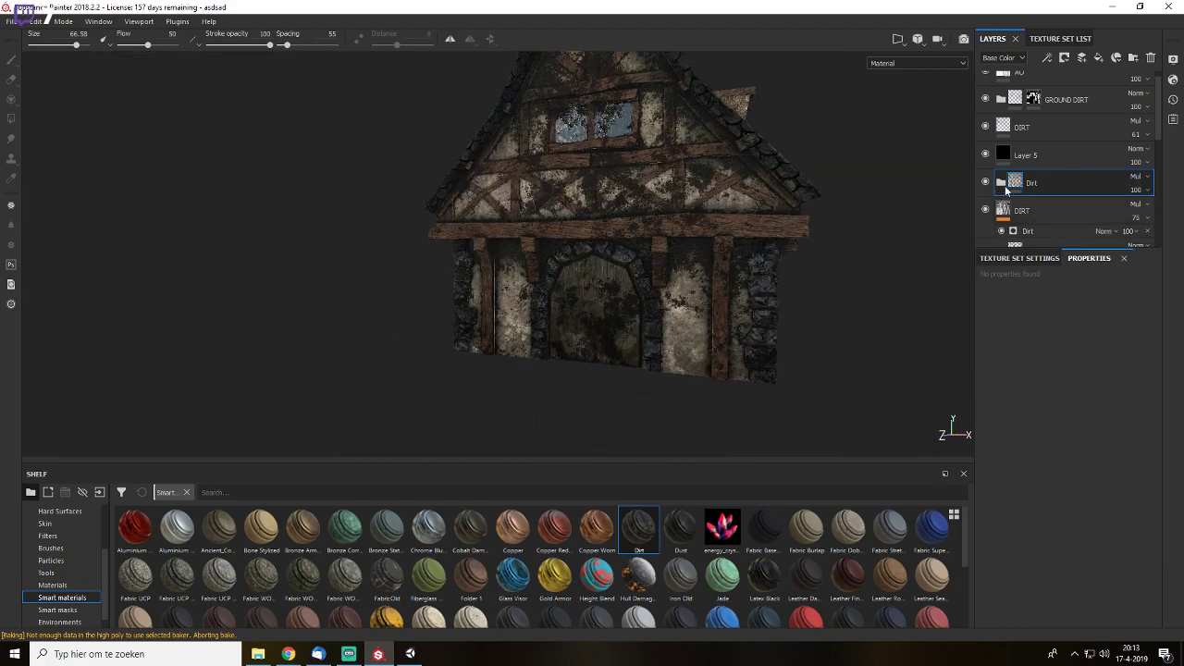
# - Switch the Dirt smart material folder to Normal and its Dirt Base layer to the Multiply blend mode
pyautogui.click(1001, 182)
pyautogui.scroll(-1, 1027, 163)
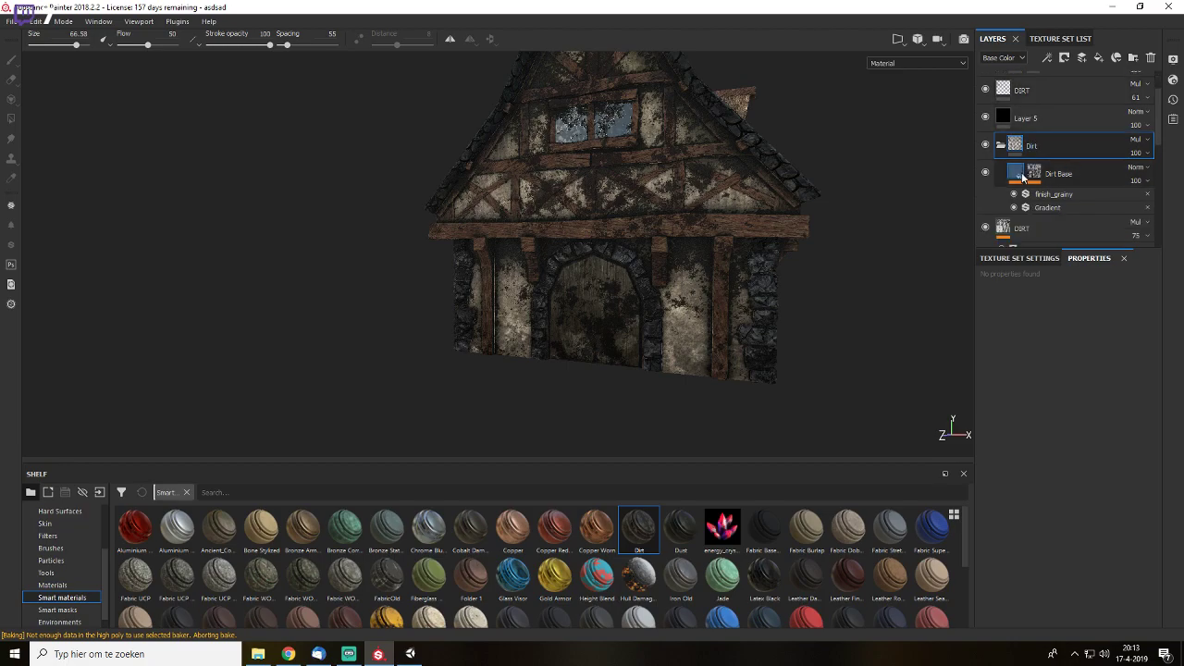
pyautogui.click(1022, 176)
pyautogui.click(1138, 141)
pyautogui.click(1125, 152)
pyautogui.click(1138, 168)
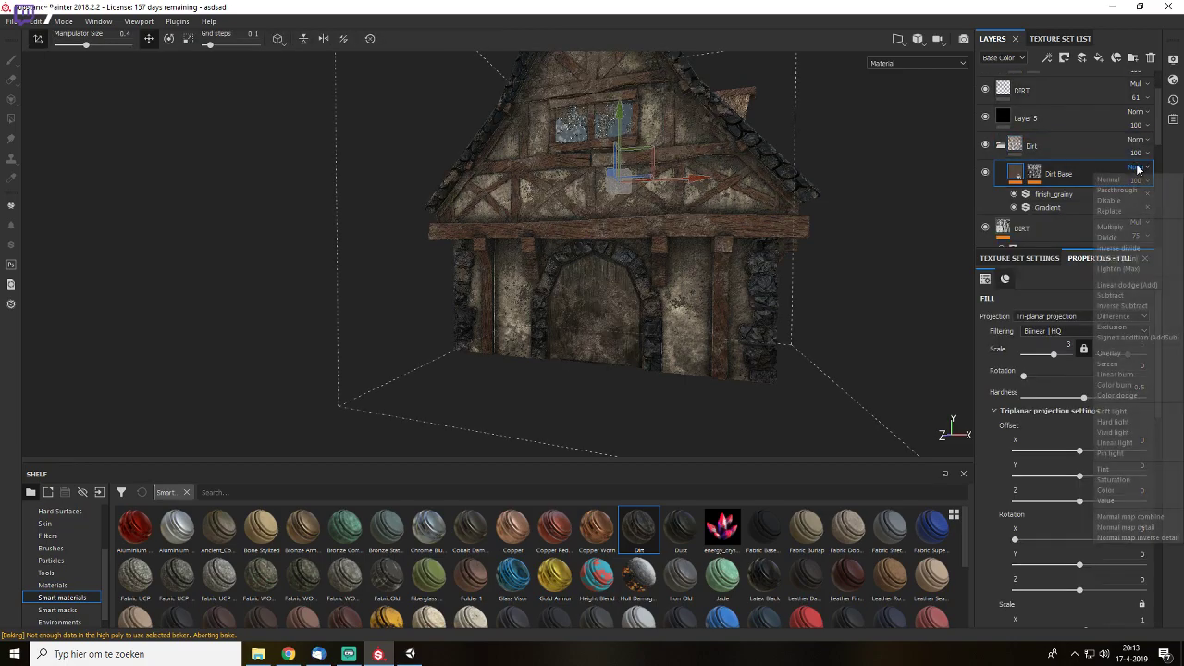
pyautogui.click(1110, 226)
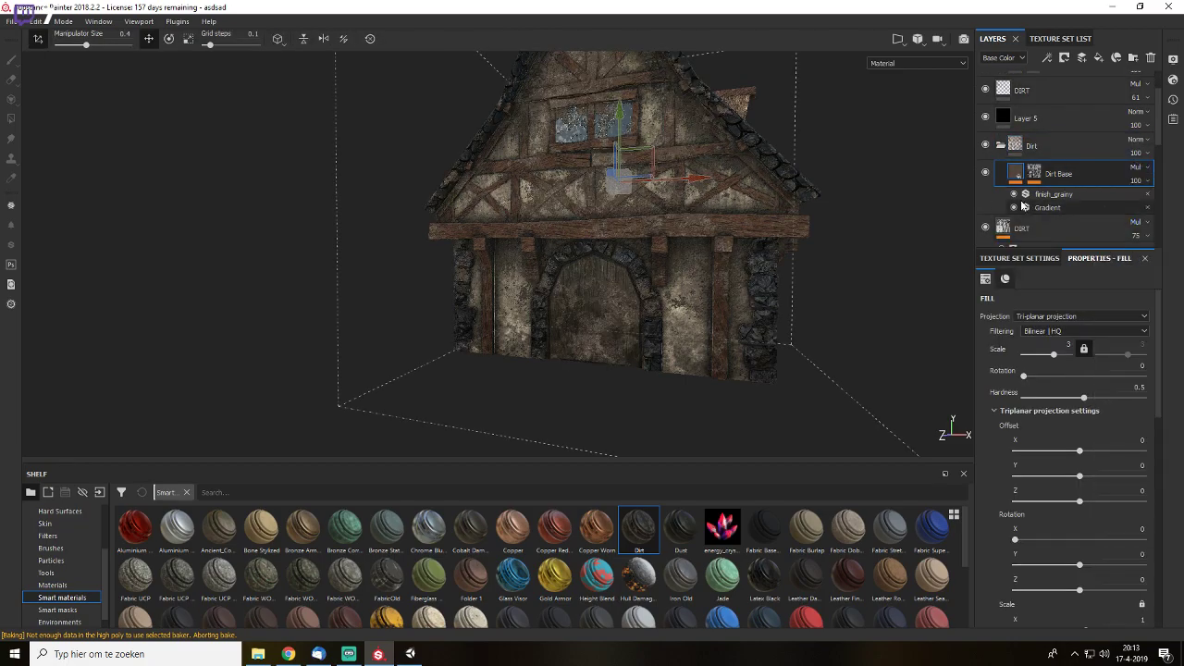
# - Set the Dirt folder back to Multiply and lower the Dirt Base layer's opacity to 53
pyautogui.click(1137, 168)
pyautogui.click(1131, 201)
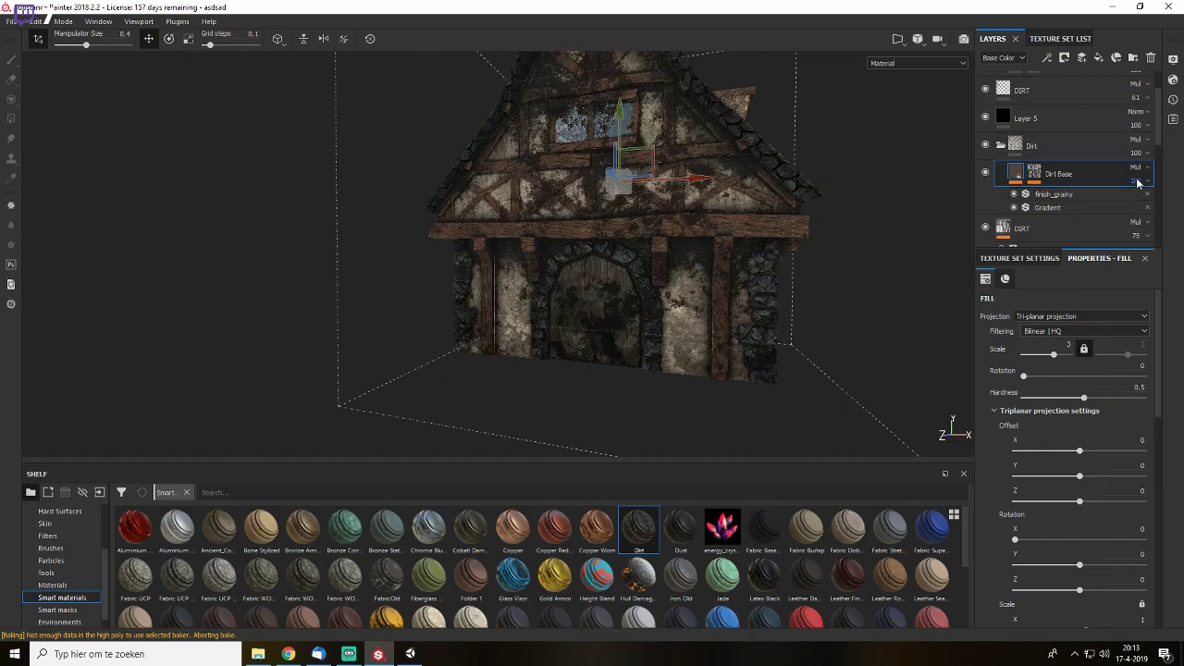
pyautogui.click(1137, 180)
pyautogui.moveTo(1150, 194)
pyautogui.mouseDown()
pyautogui.moveTo(1137, 202)
pyautogui.moveTo(1167, 203)
pyautogui.moveTo(1153, 202)
pyautogui.mouseUp()
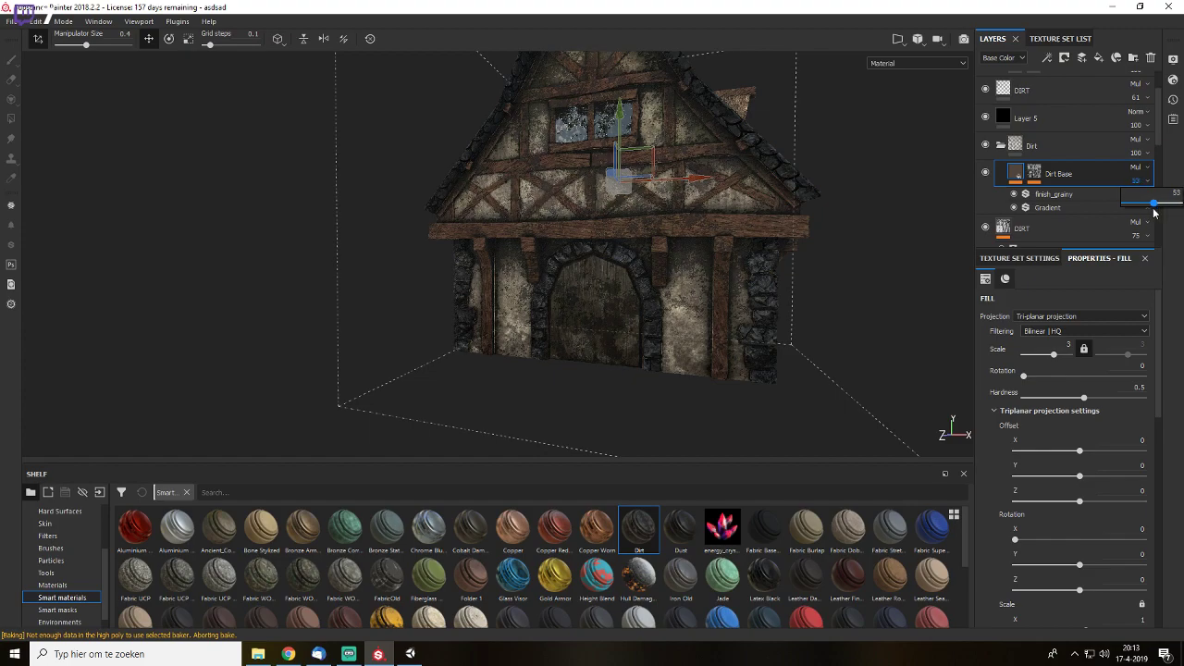
# - Open the Dirt Base layer's Gradient filter settings and increase the scale of its finish_grainy filter
pyautogui.click(1070, 210)
pyautogui.scroll(3, 639, 320)
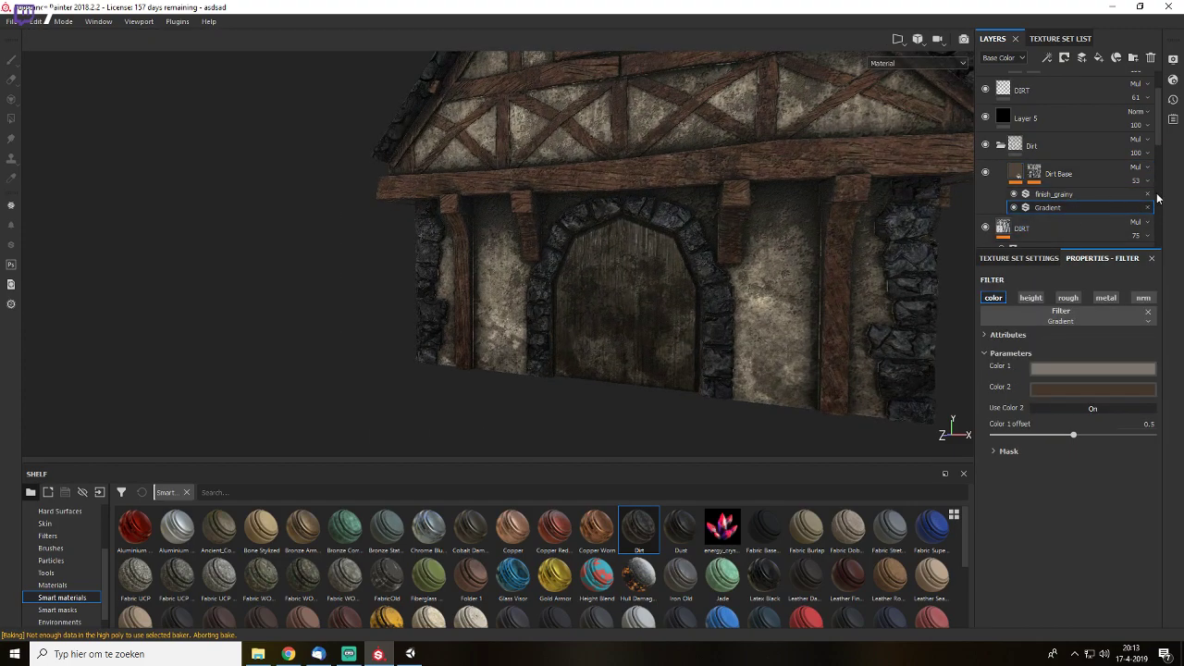
pyautogui.click(1086, 193)
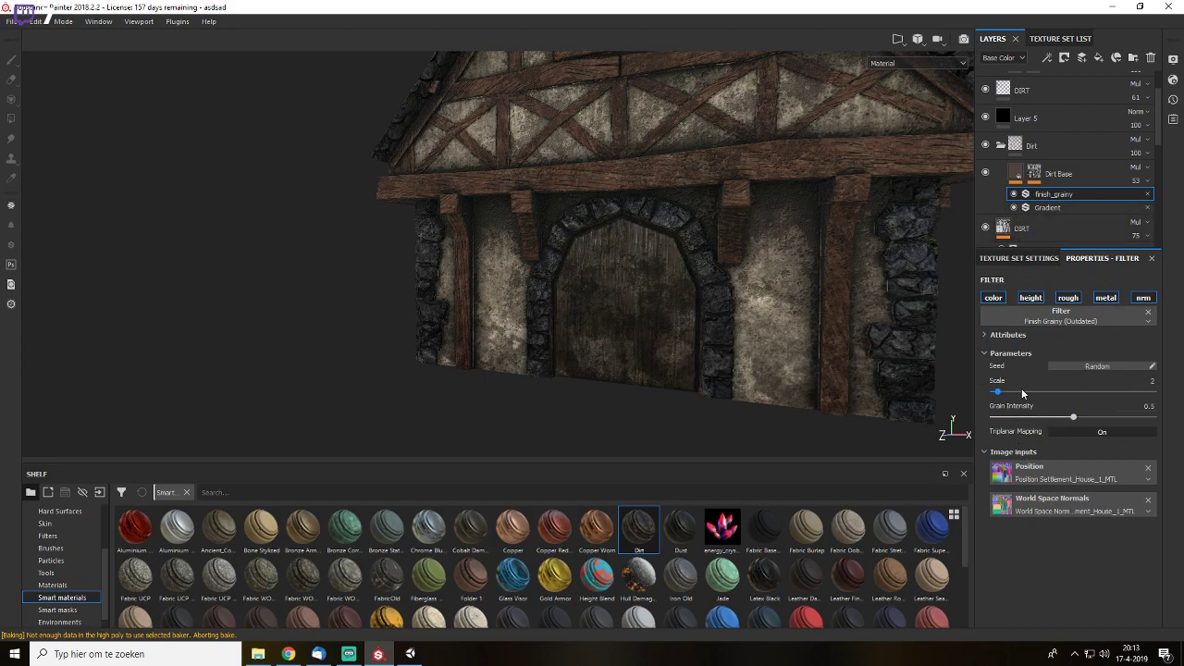
pyautogui.moveTo(1000, 392); pyautogui.dragTo(1014, 392)
# - Set the disorder of the Dirt 1 texture to 34.91 in the Dirt Base mask's Mask Editor and check the house front
pyautogui.click(1034, 175)
pyautogui.click(1080, 192)
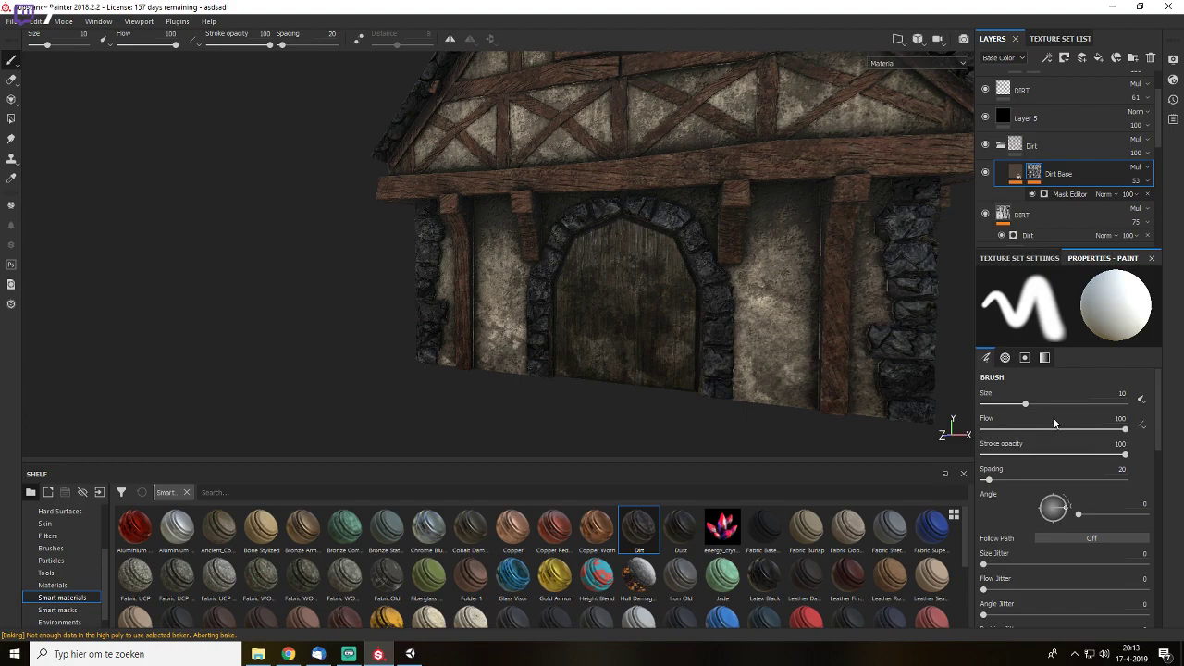
pyautogui.scroll(-5, 1044, 474)
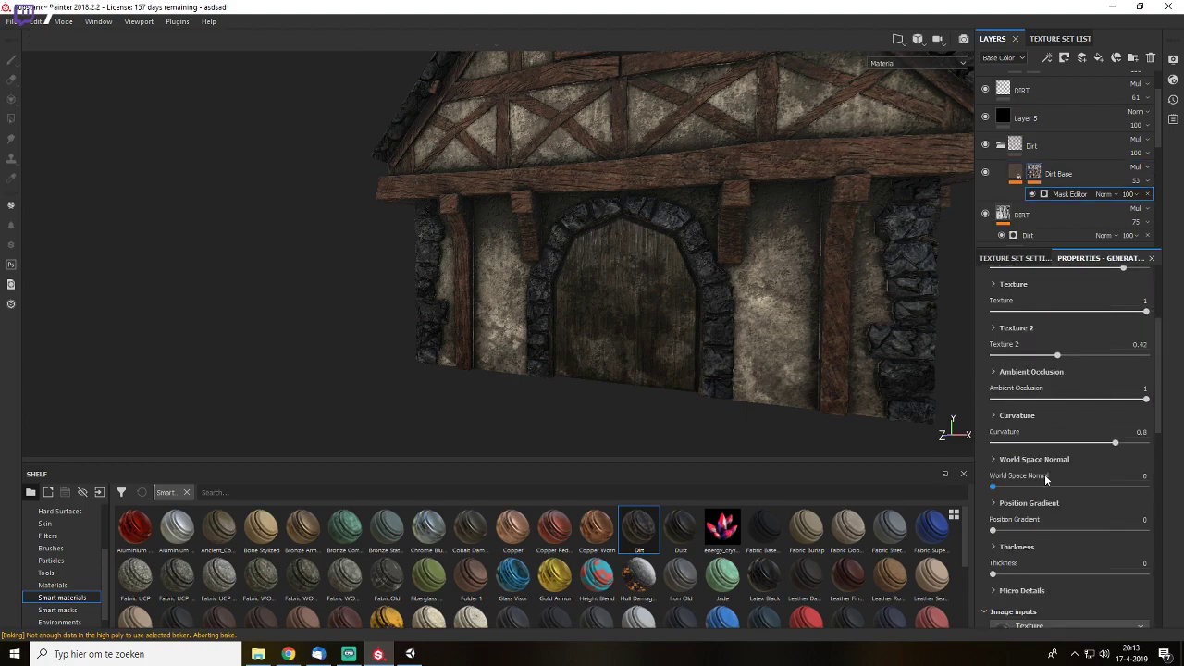
pyautogui.scroll(-2, 1052, 488)
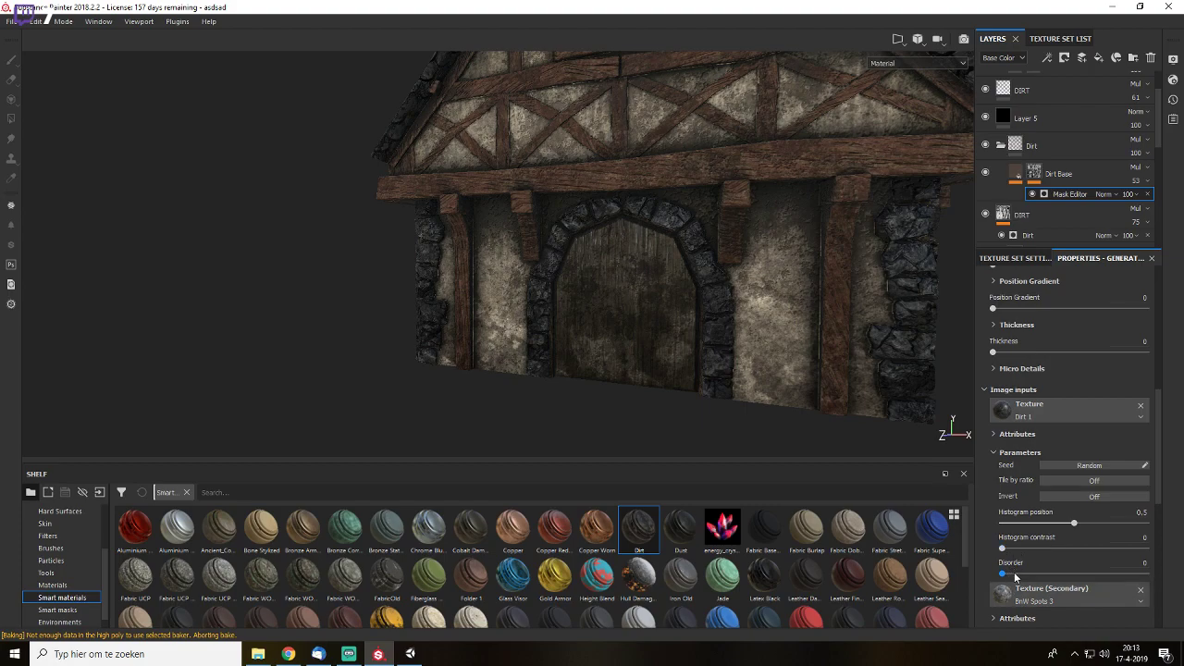
pyautogui.moveTo(1014, 574); pyautogui.dragTo(1051, 574)
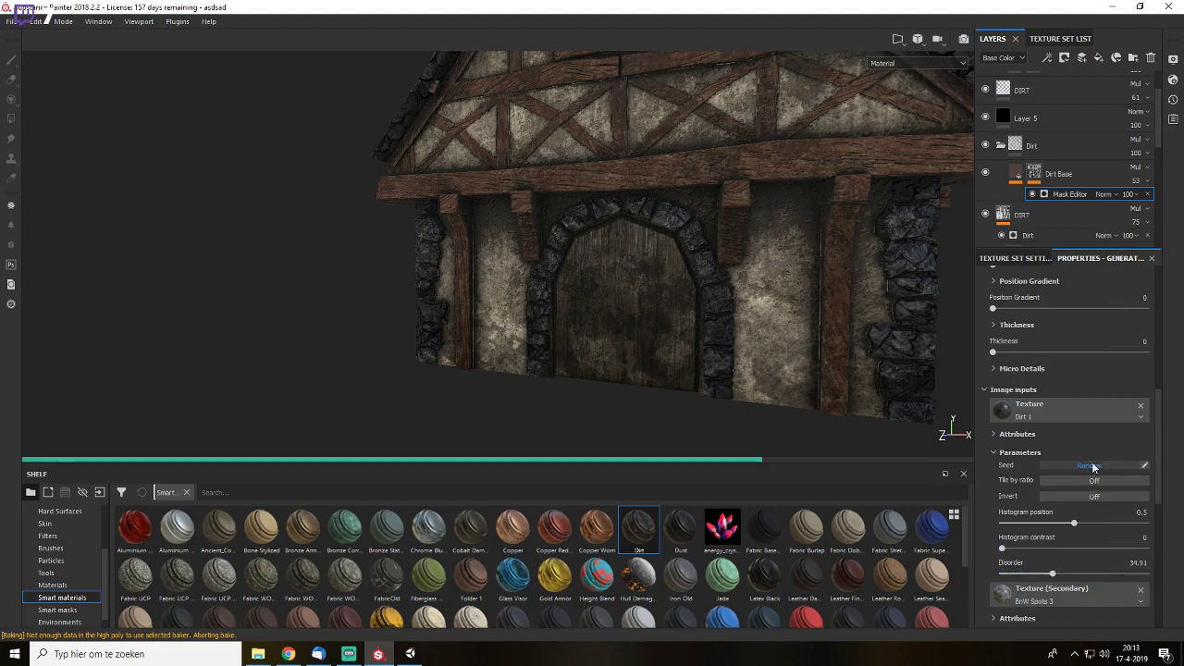
pyautogui.scroll(3, 1072, 385)
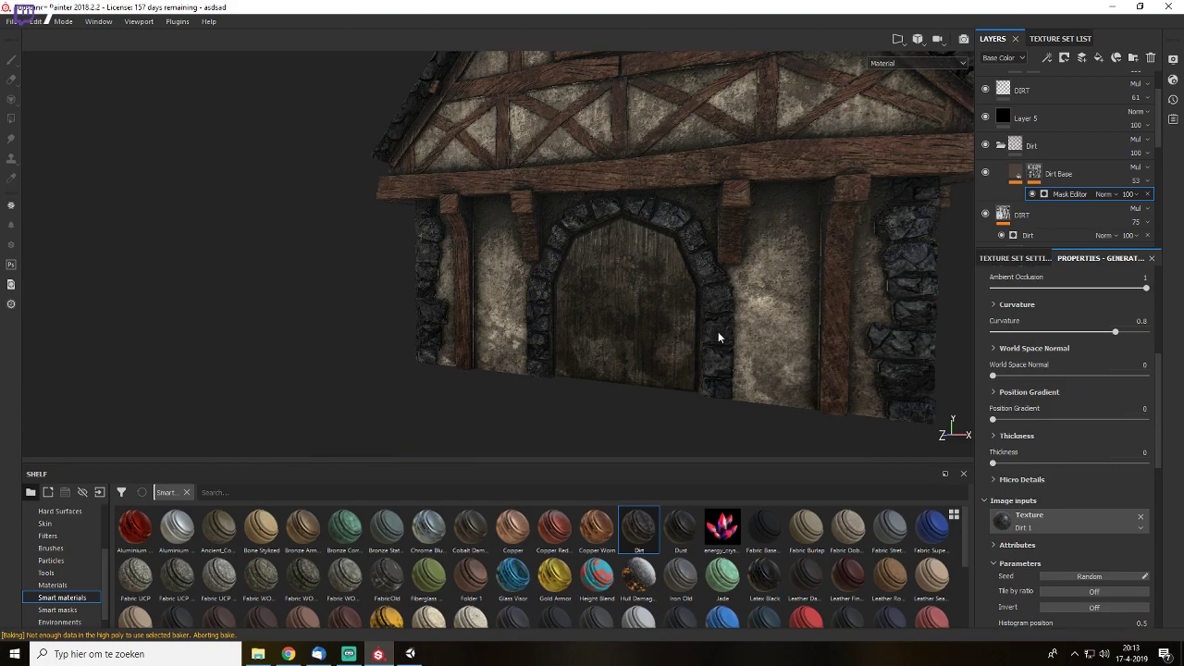
pyautogui.press('f')
pyautogui.keyDown('alt'); pyautogui.moveTo(651, 315); pyautogui.dragTo(786, 287); pyautogui.keyUp('alt')
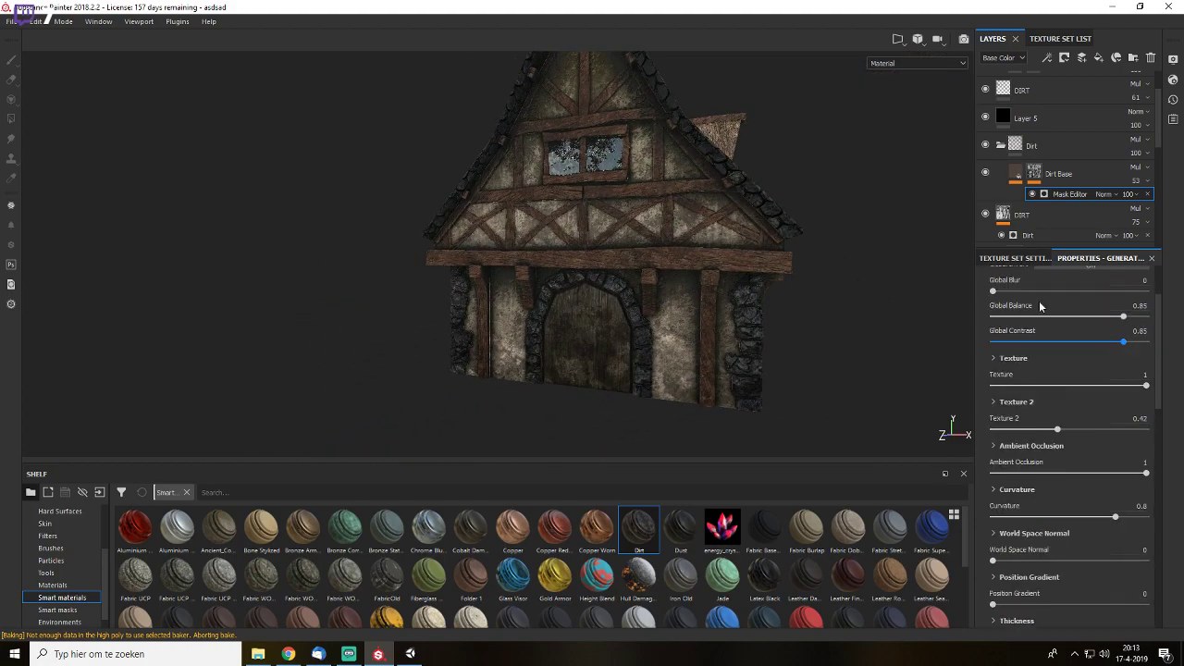
# - Collapse the Dirt smart material folder and add a black mask to it
pyautogui.click(988, 147)
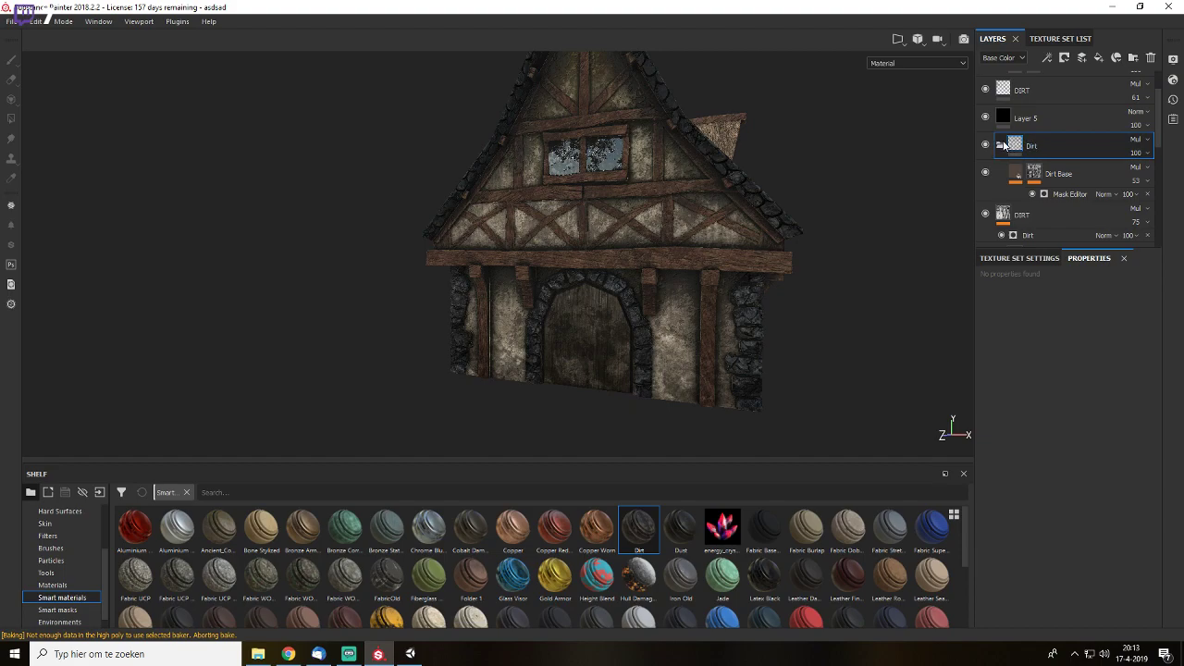
pyautogui.click(1001, 145)
pyautogui.click(1064, 57)
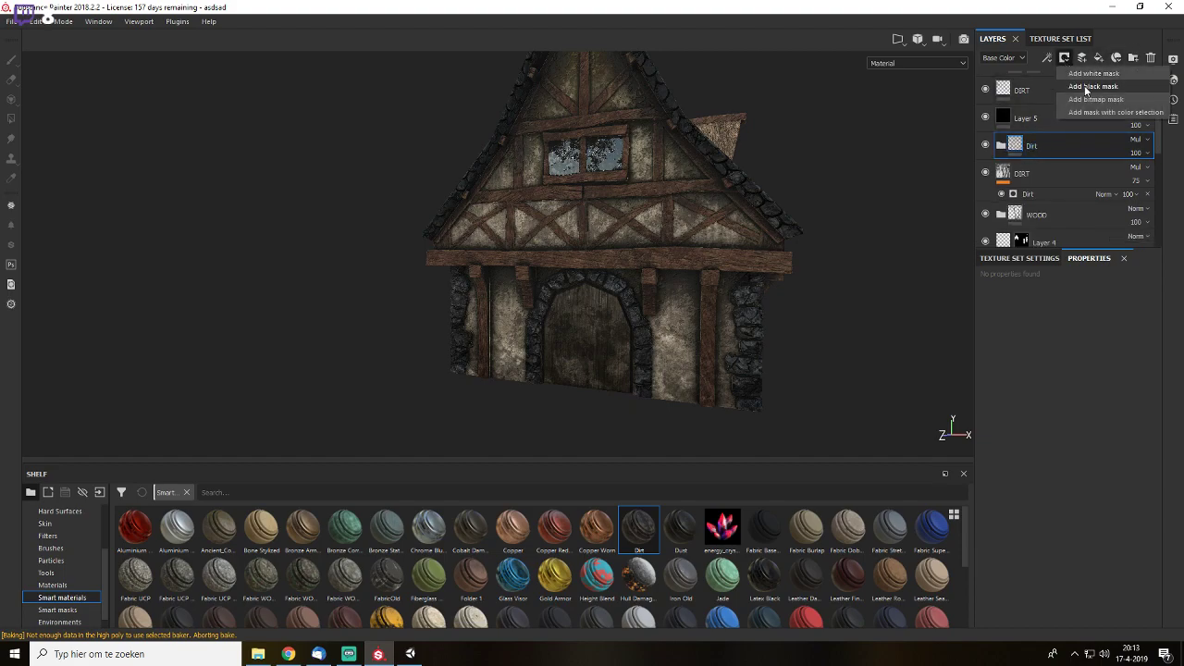
pyautogui.click(1086, 89)
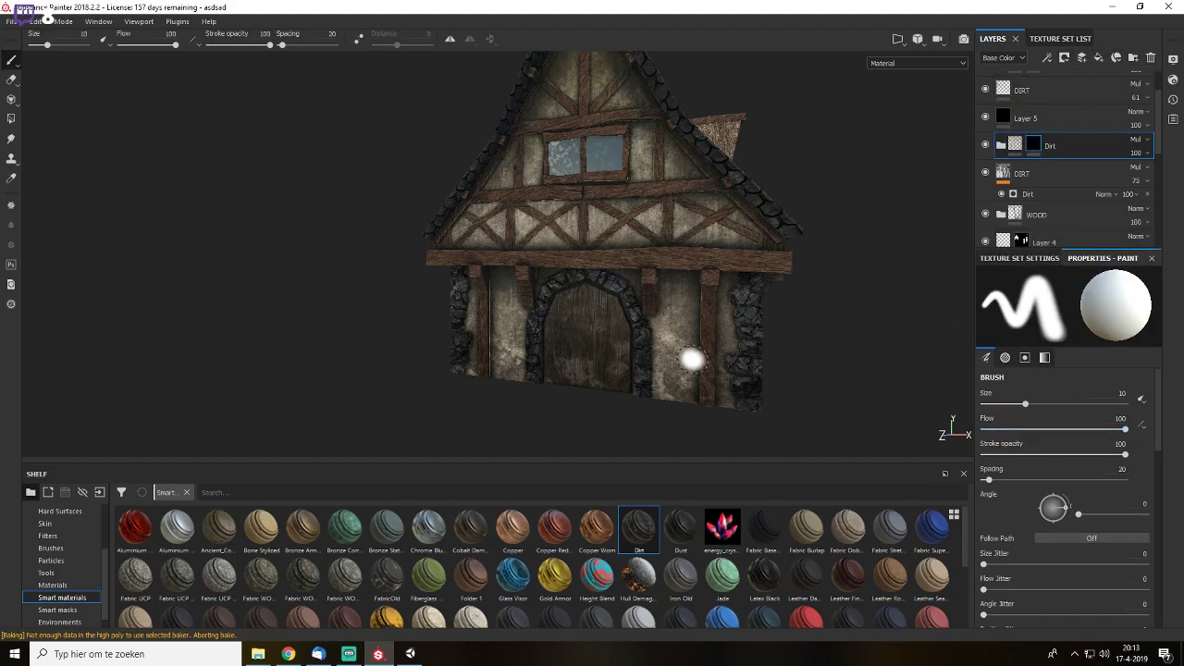
# - Reveal the dirt on the lower front walls, door and stones by polygon-filling the Dirt folder's mask with value 1
pyautogui.click(13, 119)
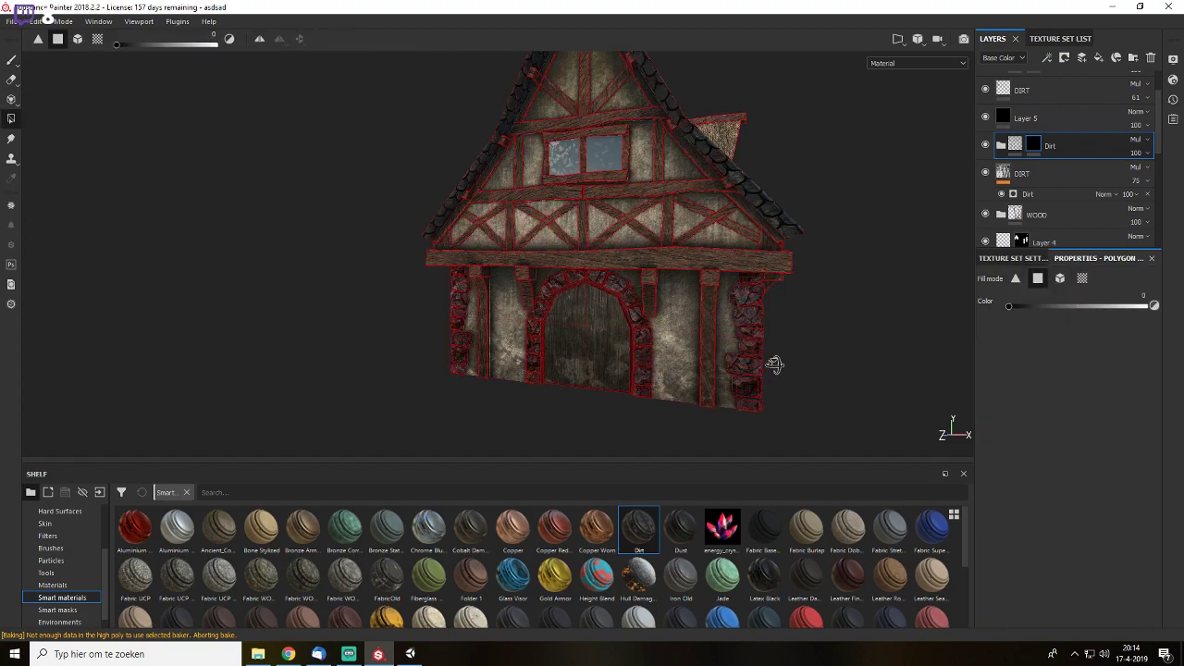
pyautogui.keyDown('alt'); pyautogui.moveTo(774, 364); pyautogui.dragTo(828, 368); pyautogui.keyUp('alt')
pyautogui.moveTo(370, 441); pyautogui.dragTo(851, 290)
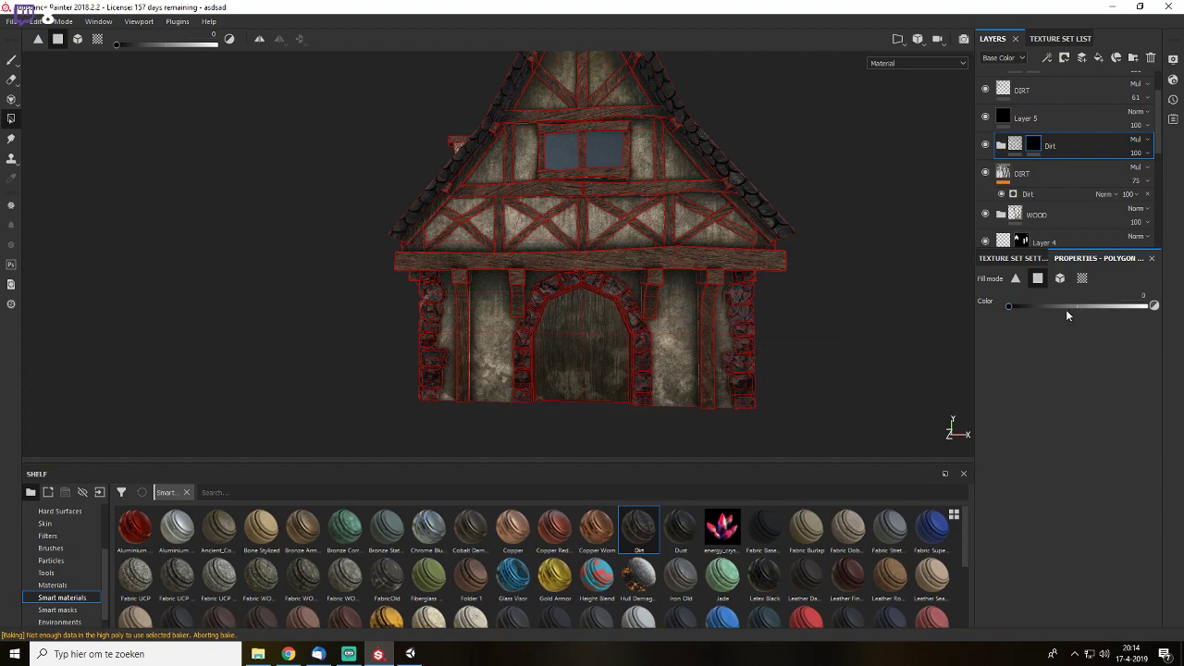
pyautogui.moveTo(370, 434); pyautogui.dragTo(917, 287)
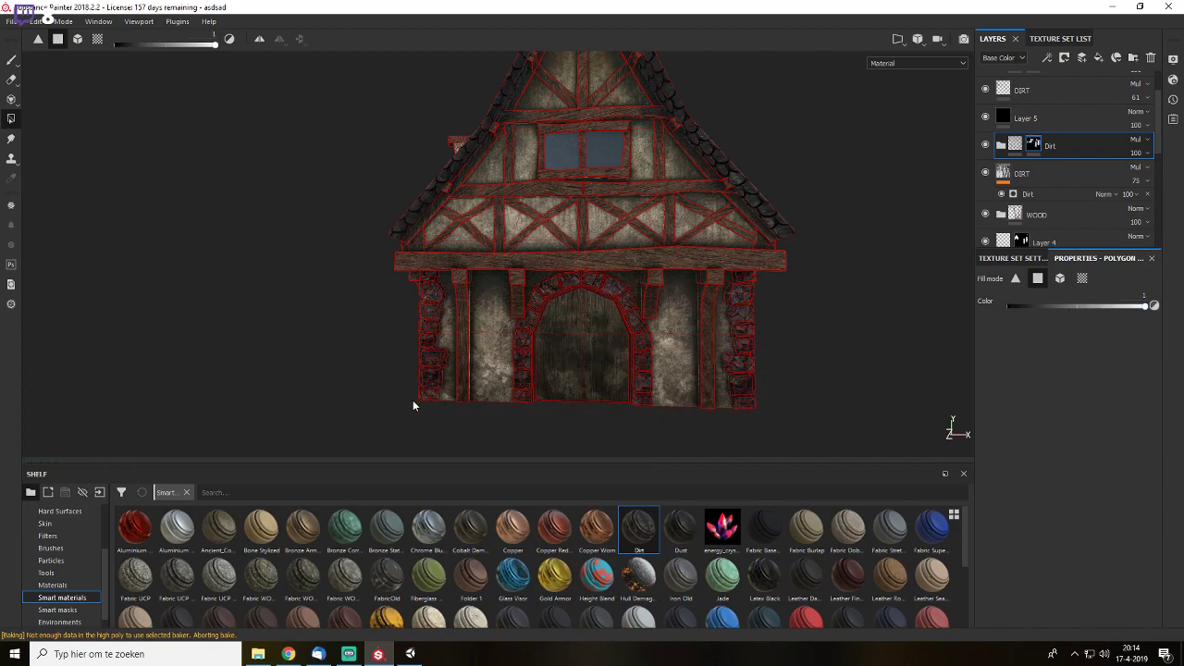
pyautogui.moveTo(753, 393); pyautogui.dragTo(805, 281)
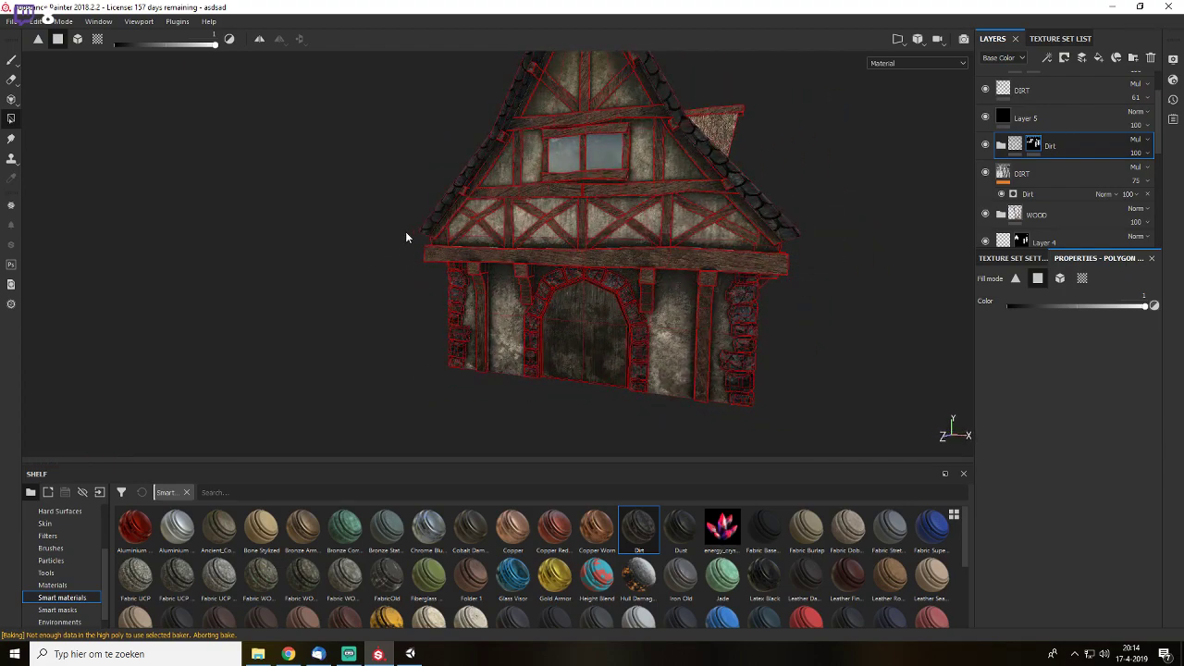
# - Exclude the cross-braced timber band above the door from the Dirt folder's mask by polygon-filling it with value 0
pyautogui.click(621, 239)
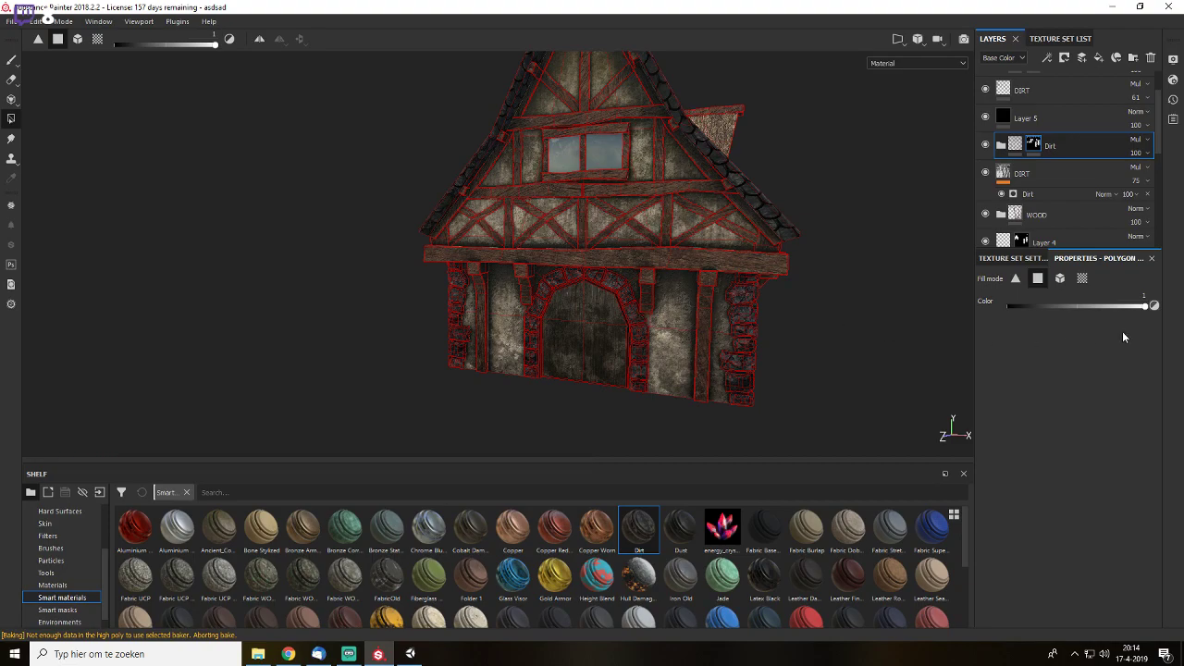
pyautogui.moveTo(323, 190); pyautogui.dragTo(804, 264)
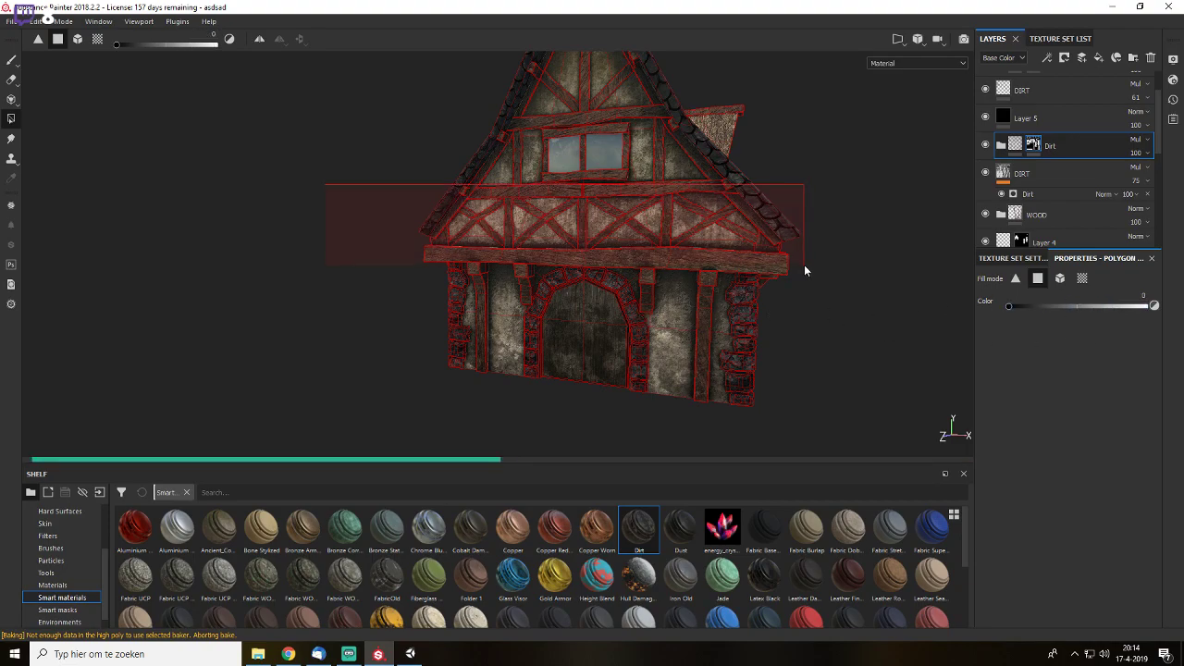
pyautogui.click(11, 61)
# - Examine the masked dirt on the house's front, side and roof from several angles and under rotated lighting
pyautogui.keyDown('alt'); pyautogui.moveTo(640, 242); pyautogui.dragTo(501, 226); pyautogui.keyUp('alt')
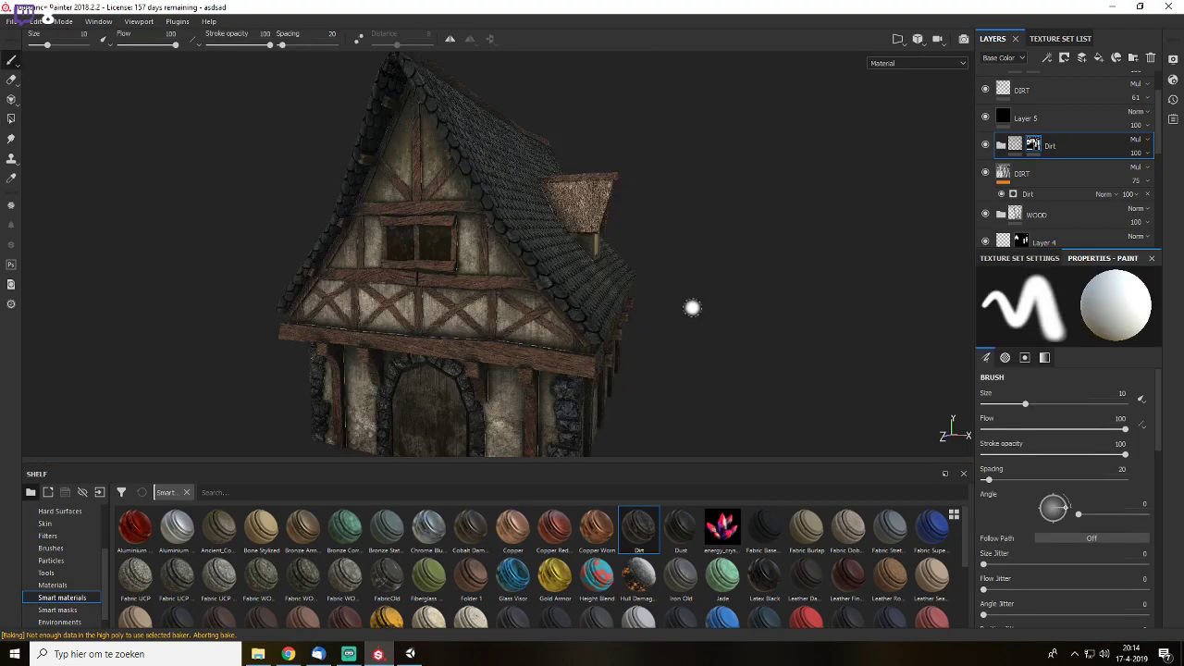
pyautogui.keyDown('alt'); pyautogui.moveTo(692, 306); pyautogui.dragTo(560, 309); pyautogui.keyUp('alt')
pyautogui.keyDown('alt'); pyautogui.moveTo(621, 316); pyautogui.dragTo(617, 182, button='middle'); pyautogui.keyUp('alt')
pyautogui.keyDown('alt'); pyautogui.moveTo(617, 183); pyautogui.dragTo(756, 282); pyautogui.keyUp('alt')
pyautogui.keyDown('shift'); pyautogui.moveTo(756, 282); pyautogui.dragTo(740, 285, button='right'); pyautogui.keyUp('shift')
pyautogui.keyDown('alt'); pyautogui.moveTo(688, 293); pyautogui.dragTo(831, 307); pyautogui.keyUp('alt')
pyautogui.press('f')
pyautogui.keyDown('alt'); pyautogui.moveTo(587, 303); pyautogui.dragTo(618, 314); pyautogui.keyUp('alt')
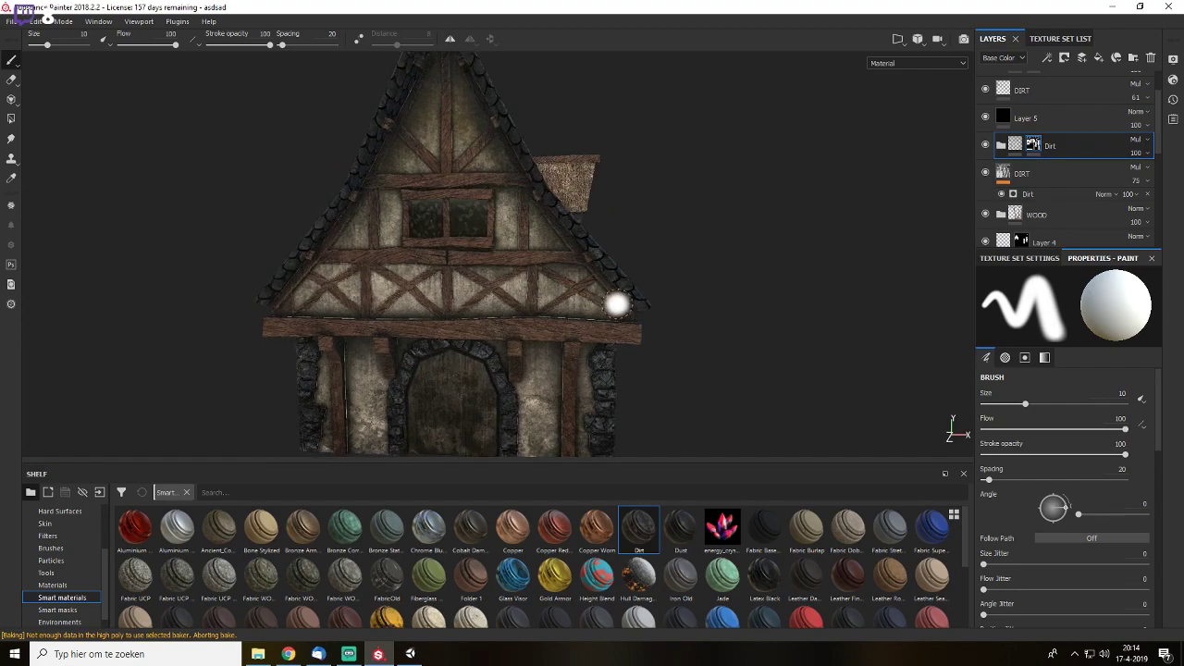
pyautogui.keyDown('alt'); pyautogui.moveTo(617, 304); pyautogui.dragTo(672, 293, button='right'); pyautogui.keyUp('alt')
# - Cycle the house front through the single-channel views from Base Color to Mask and return to the Material view
pyautogui.press('c')
pyautogui.keyDown('alt'); pyautogui.moveTo(667, 306); pyautogui.dragTo(782, 212, button='middle'); pyautogui.keyUp('alt')
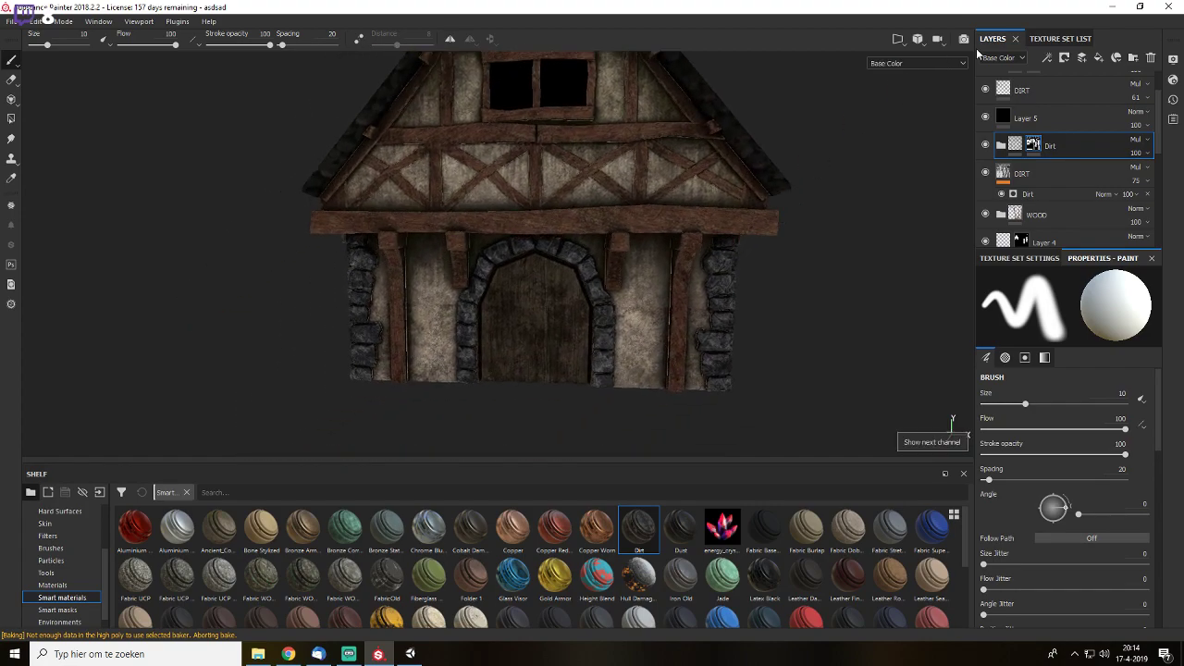
pyautogui.keyDown('alt'); pyautogui.moveTo(515, 350); pyautogui.dragTo(552, 353, button='right'); pyautogui.keyUp('alt')
pyautogui.press('c')
pyautogui.press('c')
pyautogui.press('c')
pyautogui.press('c')
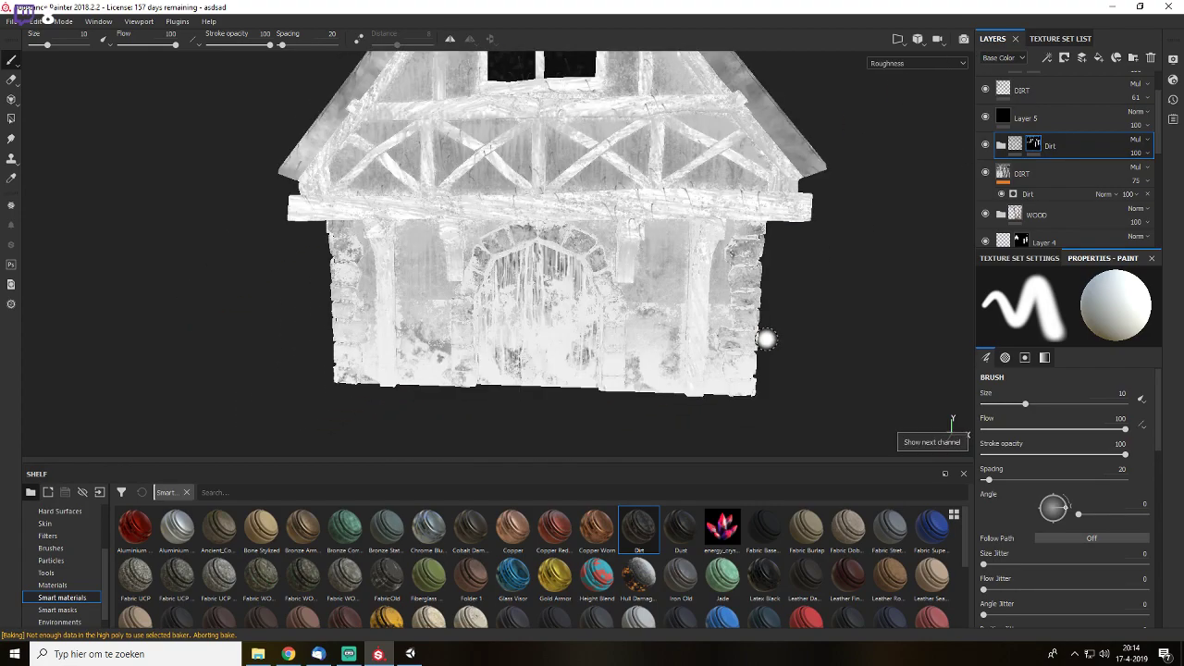
pyautogui.press('c')
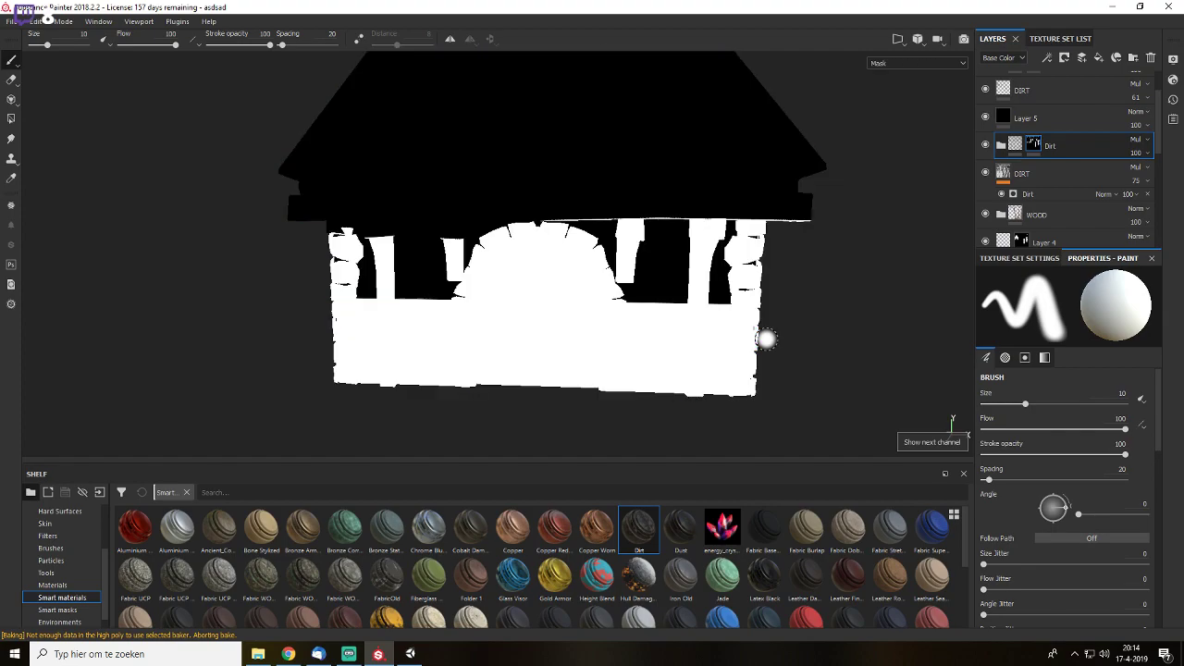
pyautogui.press('m')
pyautogui.keyDown('alt'); pyautogui.moveTo(603, 189); pyautogui.dragTo(549, 312, button='middle'); pyautogui.keyUp('alt')
pyautogui.keyDown('alt'); pyautogui.moveTo(549, 312); pyautogui.dragTo(516, 339, button='right'); pyautogui.keyUp('alt')
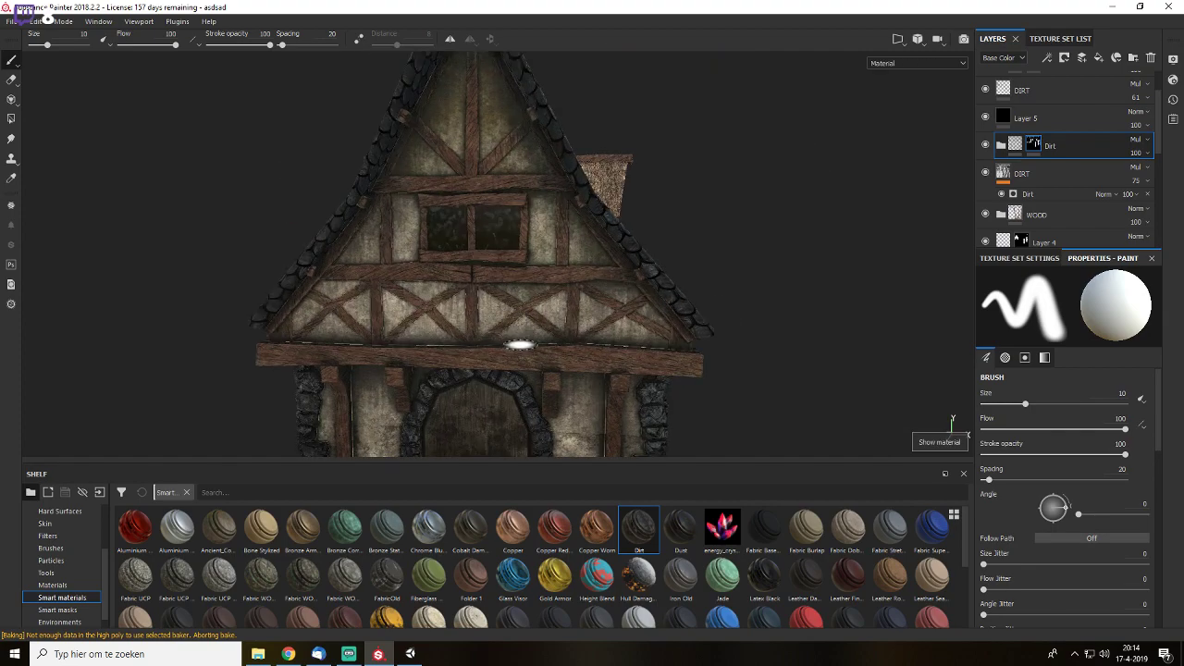
pyautogui.scroll(-2, 539, 320)
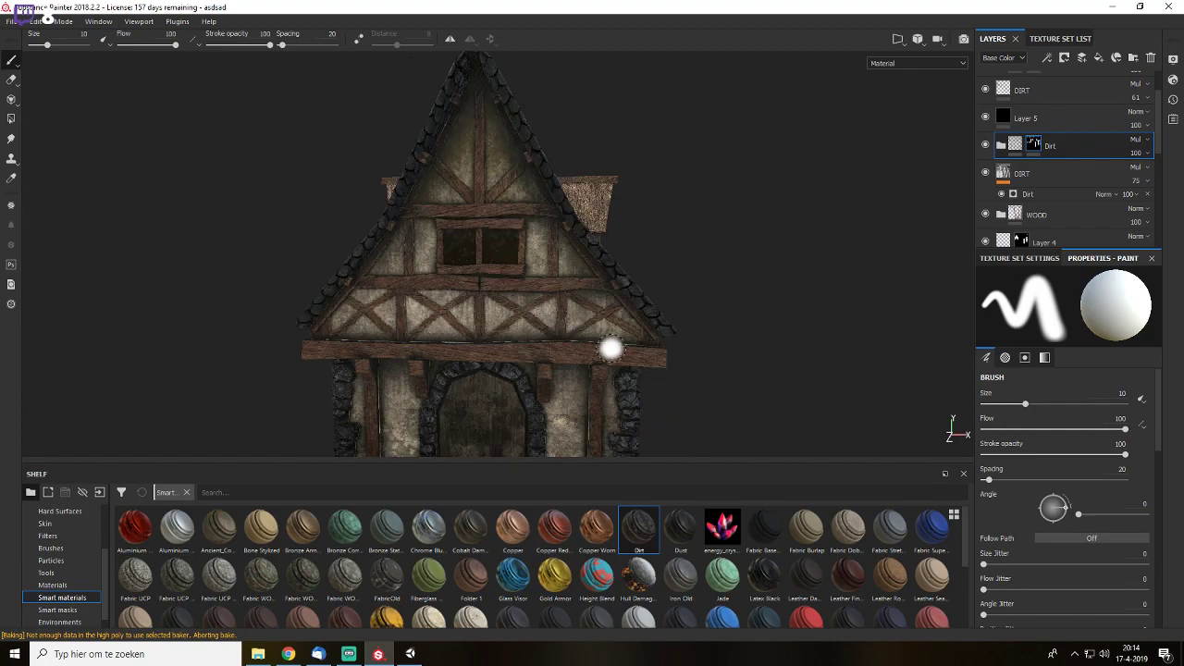
# - Examine the house's side and front in the Base Color, Height and Roughness views and return to the Material view
pyautogui.click(875, 63)
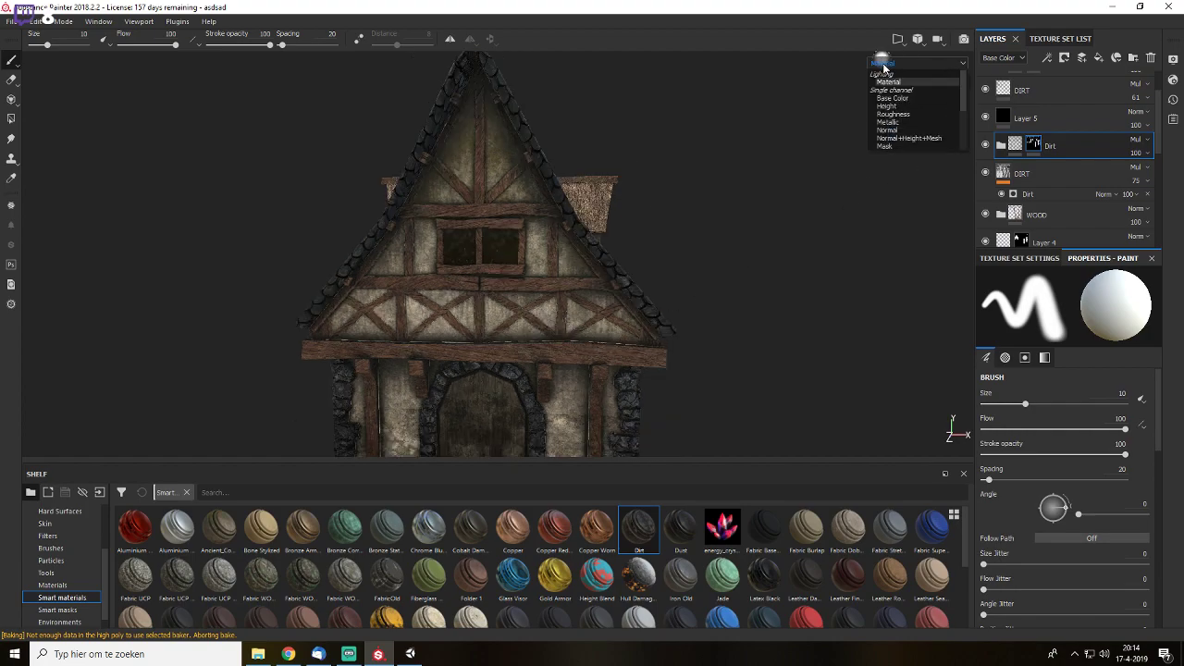
pyautogui.click(805, 16)
pyautogui.keyDown('alt'); pyautogui.moveTo(474, 335); pyautogui.dragTo(633, 241, button='middle'); pyautogui.keyUp('alt')
pyautogui.keyDown('alt'); pyautogui.moveTo(633, 241); pyautogui.dragTo(744, 269); pyautogui.keyUp('alt')
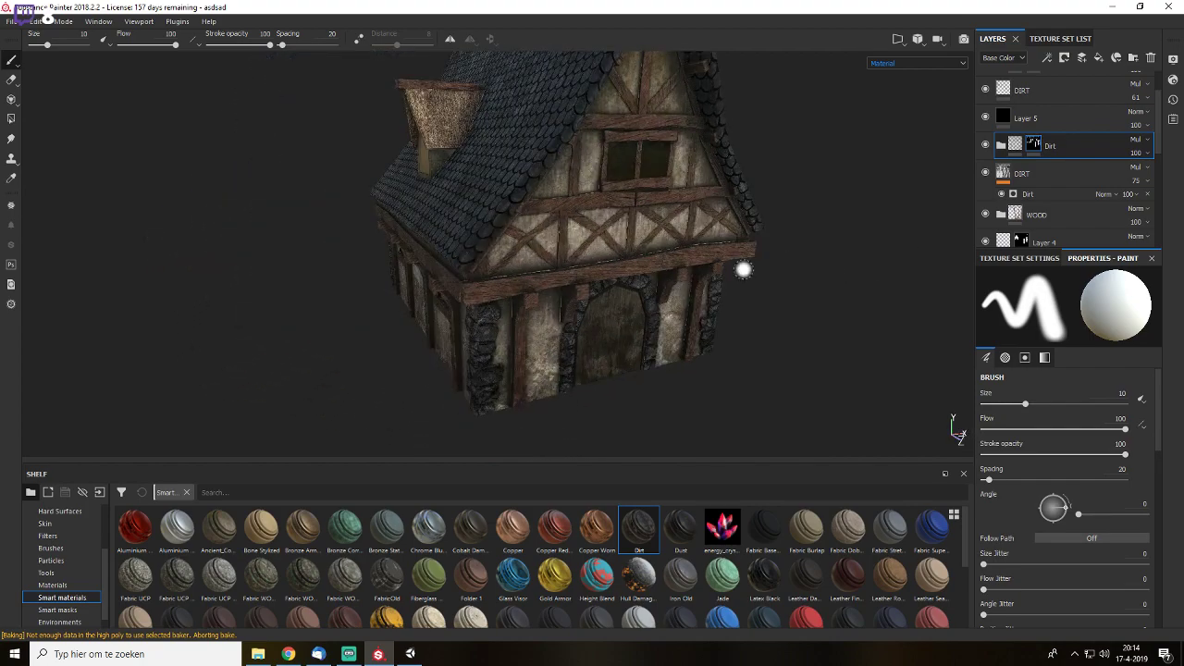
pyautogui.press('c')
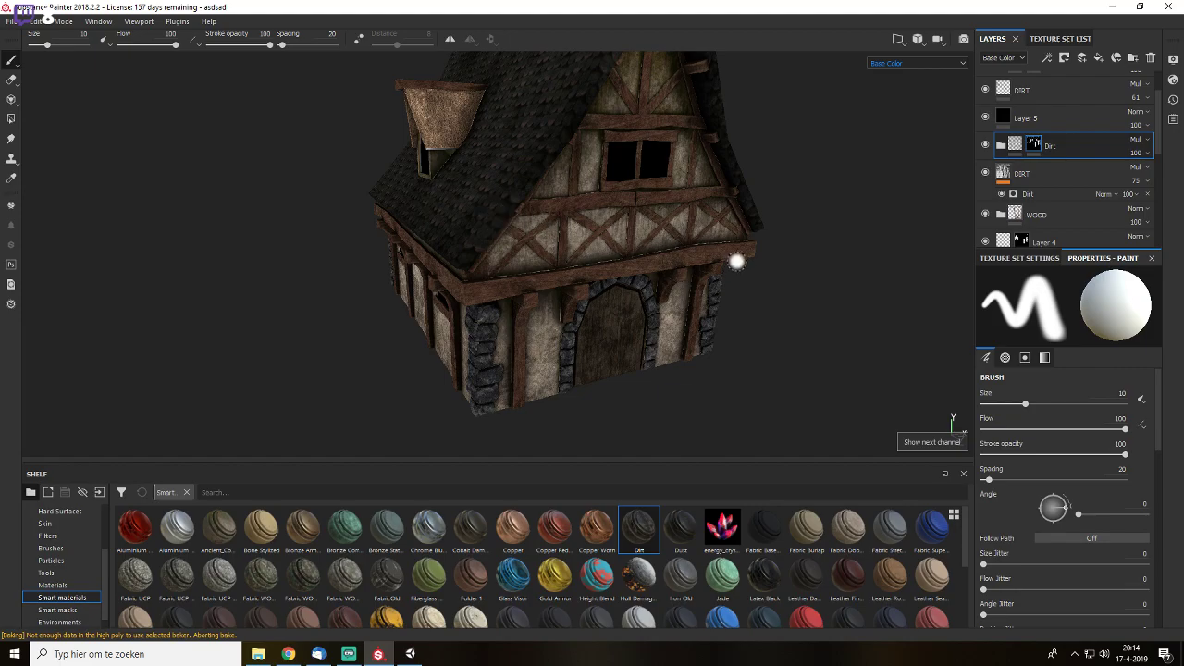
pyautogui.moveTo(736, 248)
pyautogui.keyDown('alt'); pyautogui.mouseDown()
pyautogui.moveTo(869, 244)
pyautogui.moveTo(745, 230)
pyautogui.mouseUp(); pyautogui.keyUp('alt')
pyautogui.press('c')
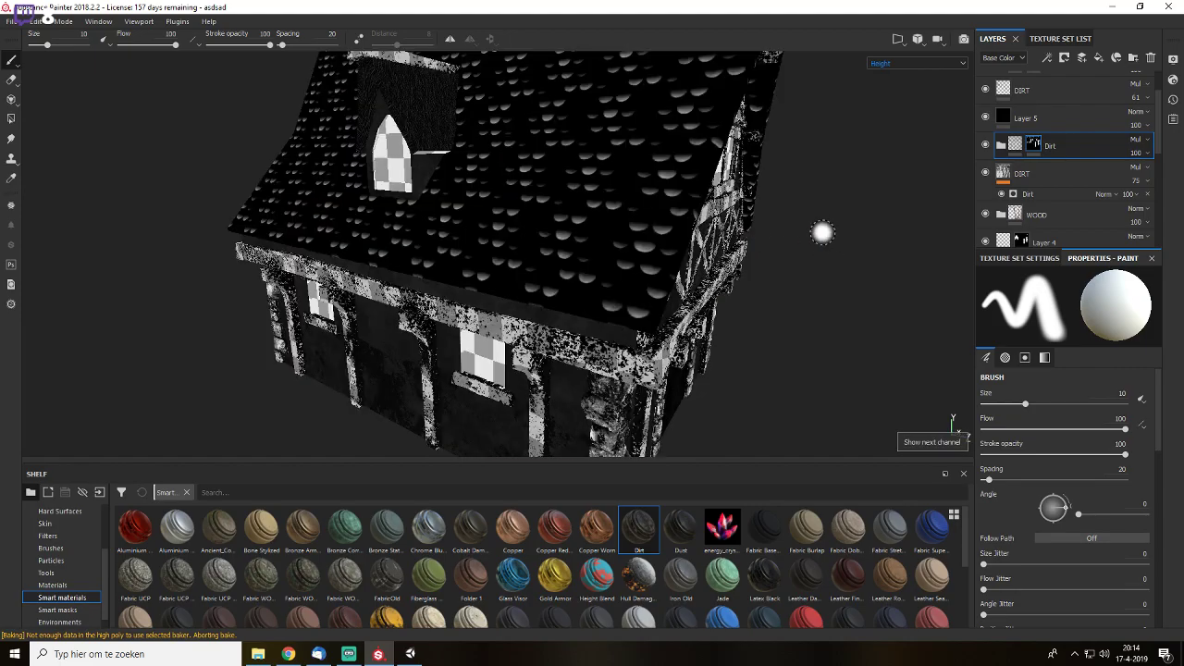
pyautogui.keyDown('alt'); pyautogui.moveTo(822, 231); pyautogui.dragTo(695, 202); pyautogui.keyUp('alt')
pyautogui.press('c')
pyautogui.scroll(5, 695, 201)
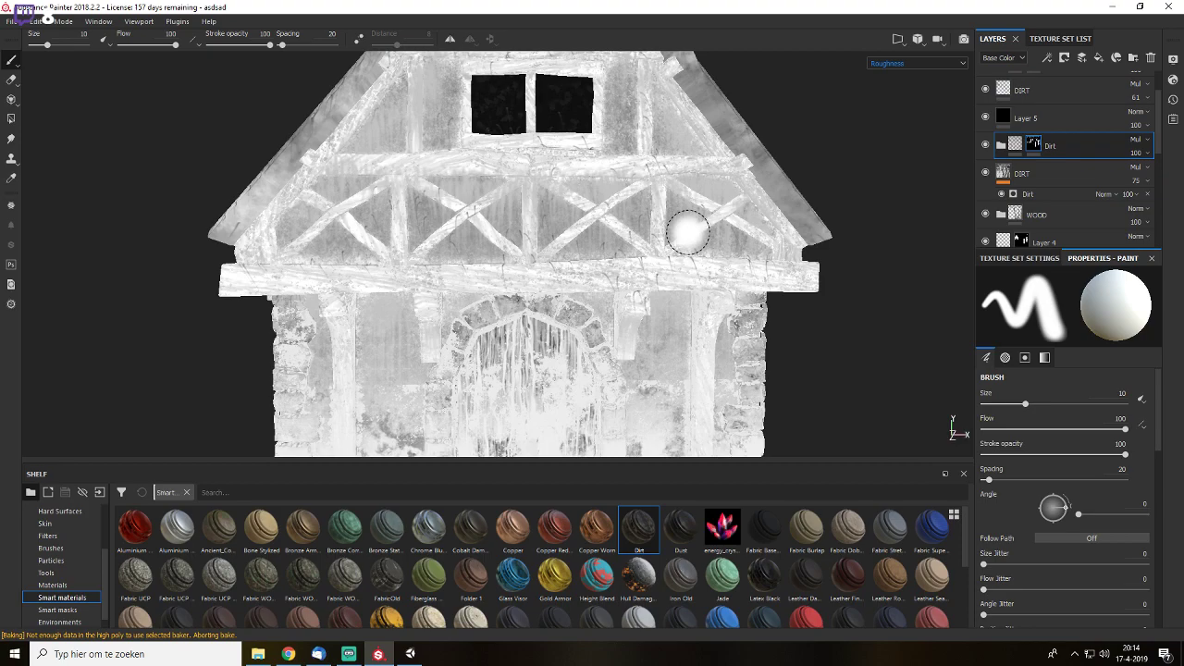
pyautogui.press('m')
pyautogui.keyDown('alt'); pyautogui.moveTo(687, 257); pyautogui.dragTo(659, 265); pyautogui.keyUp('alt')
pyautogui.scroll(-4, 659, 264)
pyautogui.keyDown('alt'); pyautogui.moveTo(659, 264); pyautogui.dragTo(676, 236, button='middle'); pyautogui.keyUp('alt')
pyautogui.scroll(-3, 696, 314)
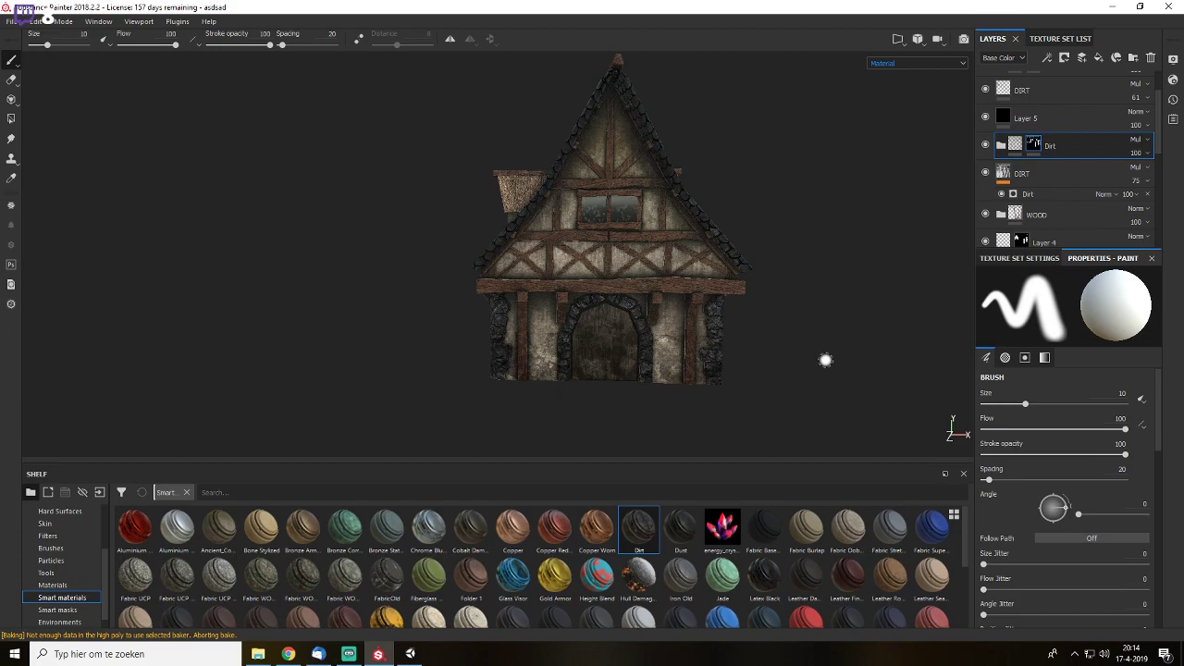
# - Add a fill layer below the Dirt folder and assign the Moss Solid resource as its base color
pyautogui.scroll(-5, 582, 549)
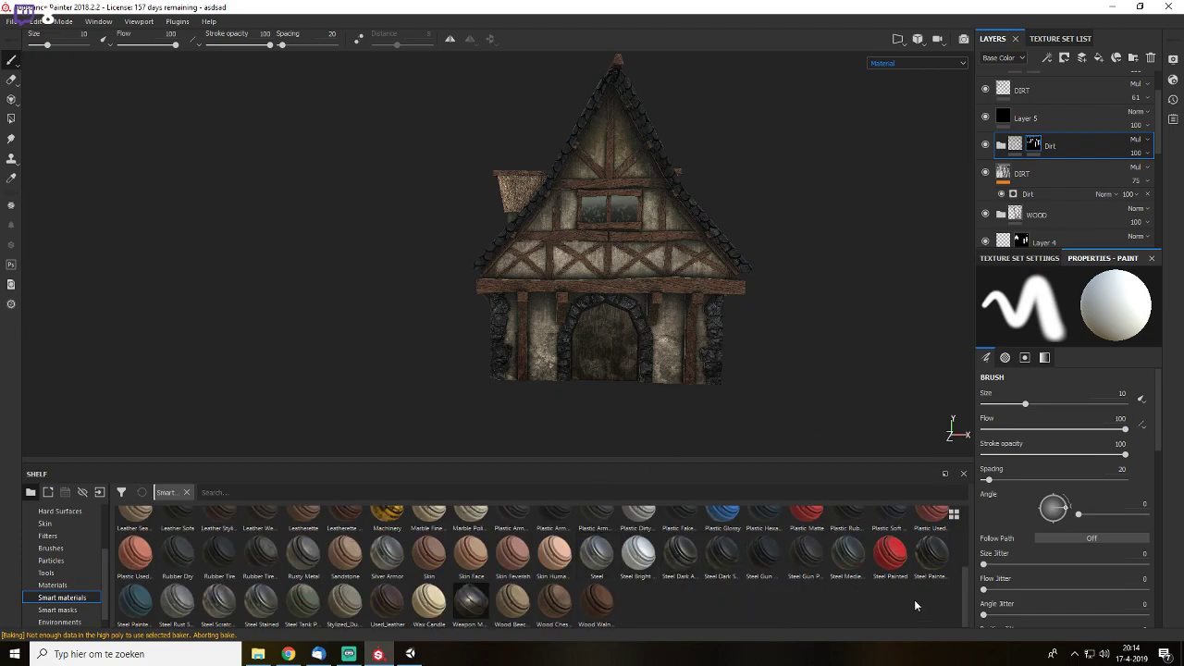
pyautogui.moveTo(965, 598); pyautogui.dragTo(965, 568)
pyautogui.click(53, 585)
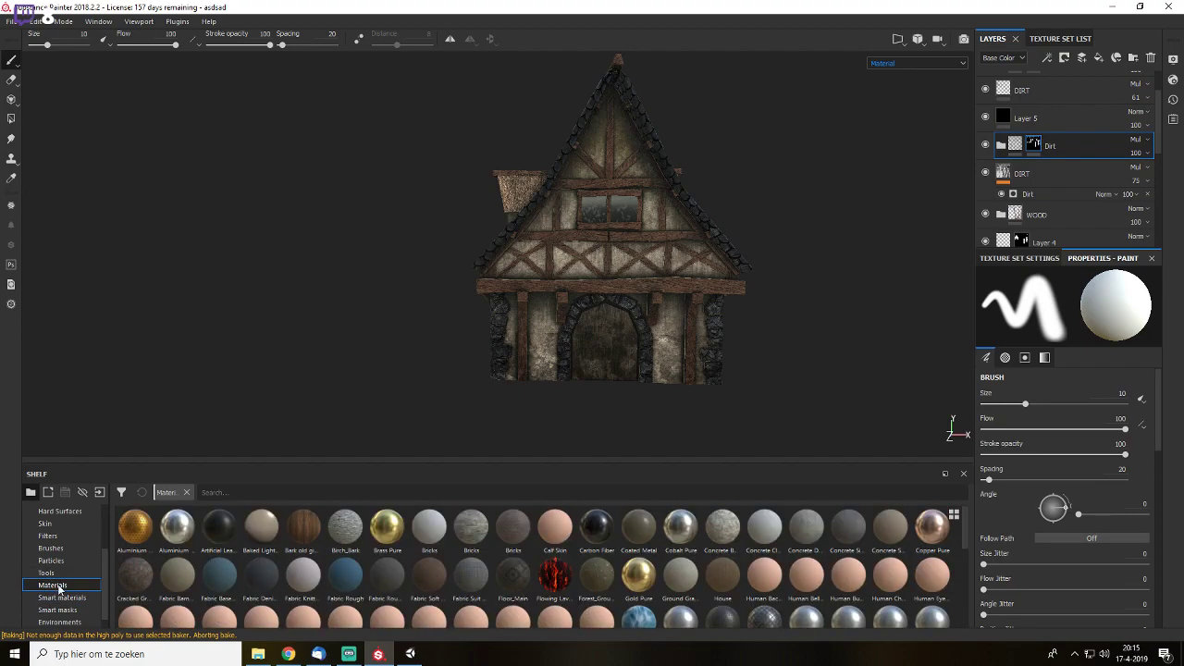
pyautogui.moveTo(962, 549); pyautogui.dragTo(962, 599)
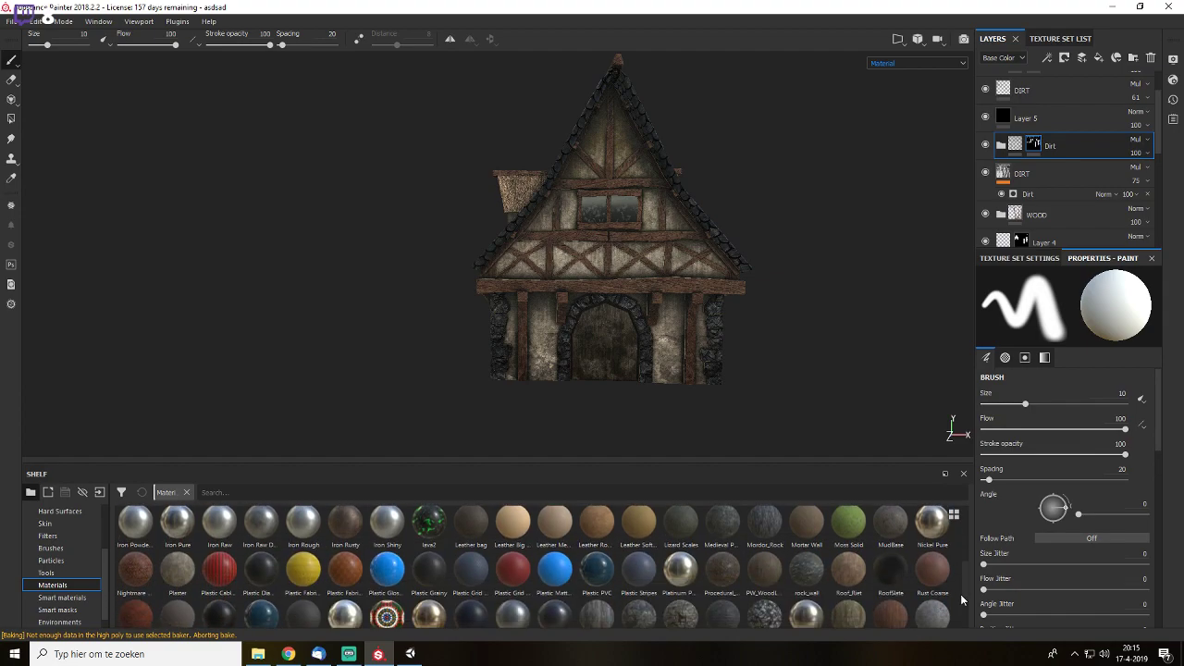
pyautogui.moveTo(661, 552)
pyautogui.moveTo(968, 583); pyautogui.dragTo(968, 529)
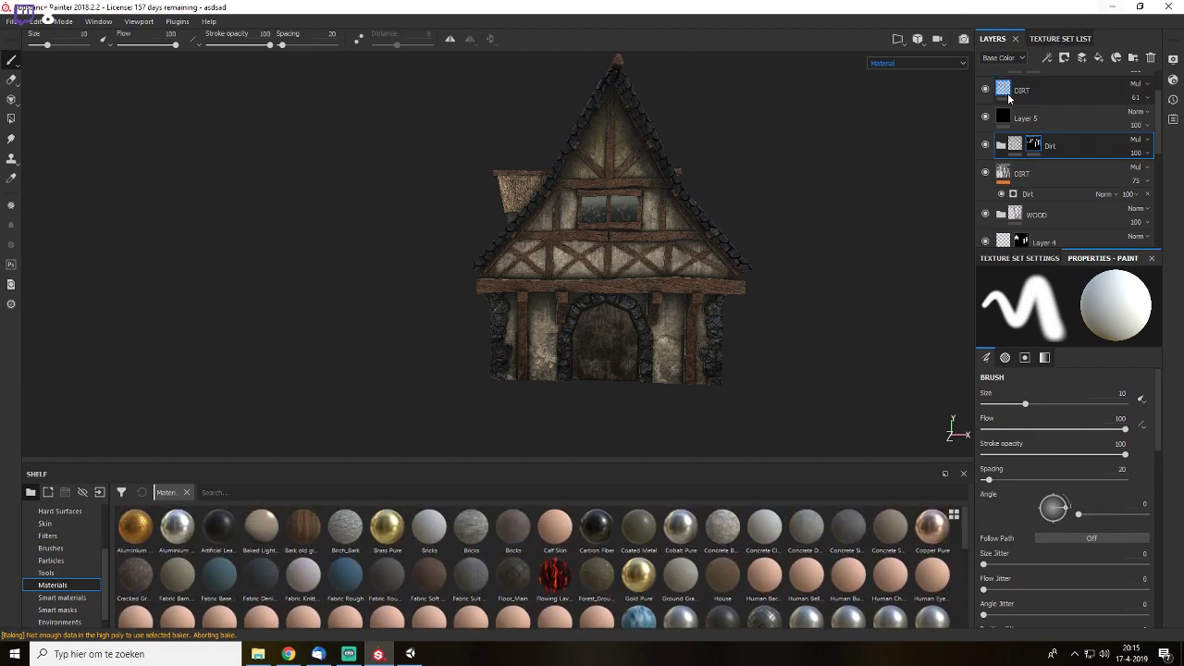
pyautogui.click(1099, 58)
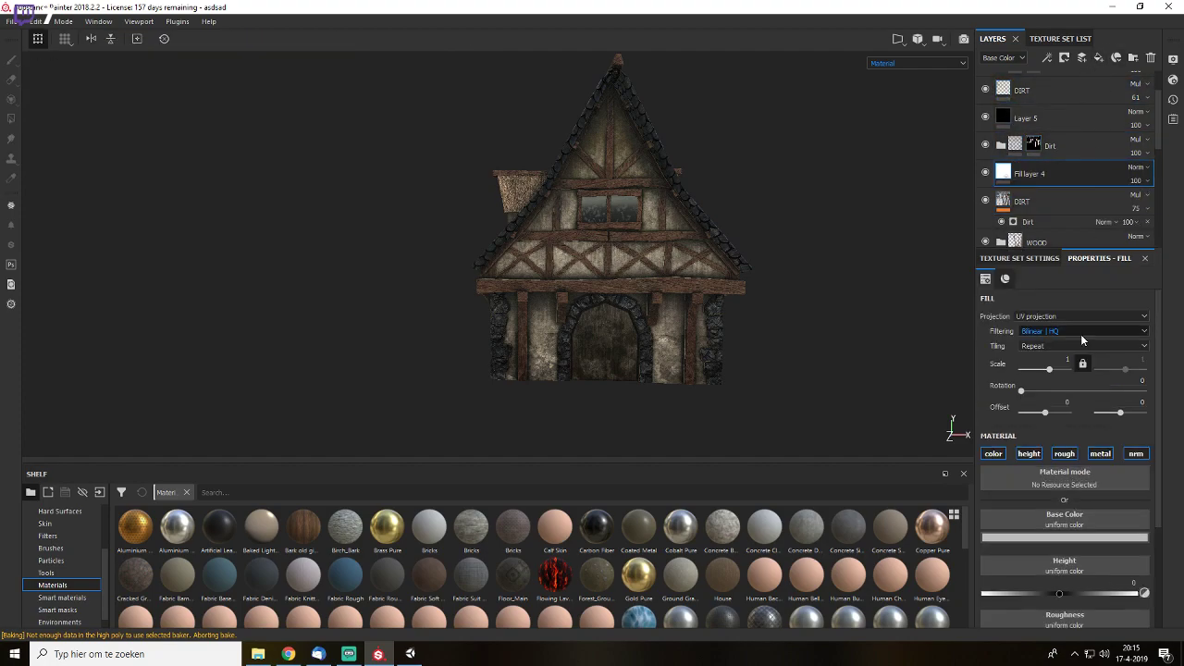
pyautogui.click(1059, 516)
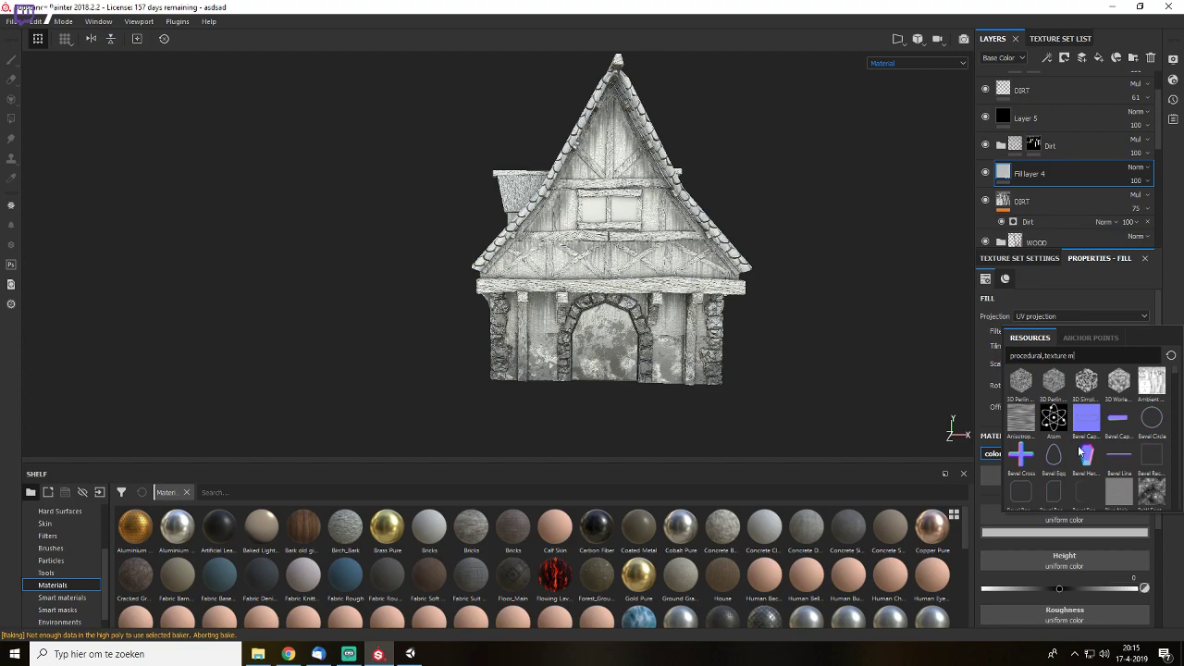
pyautogui.moveTo(1105, 358); pyautogui.dragTo(960, 363)
pyautogui.write('moss')
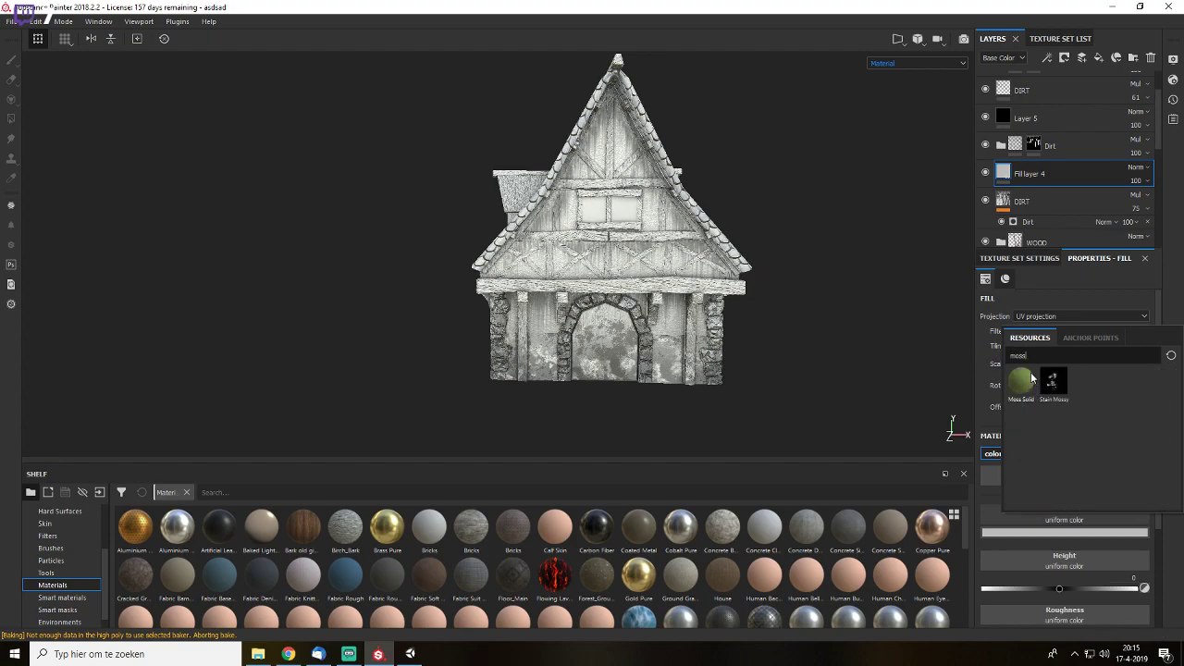
pyautogui.click(1024, 389)
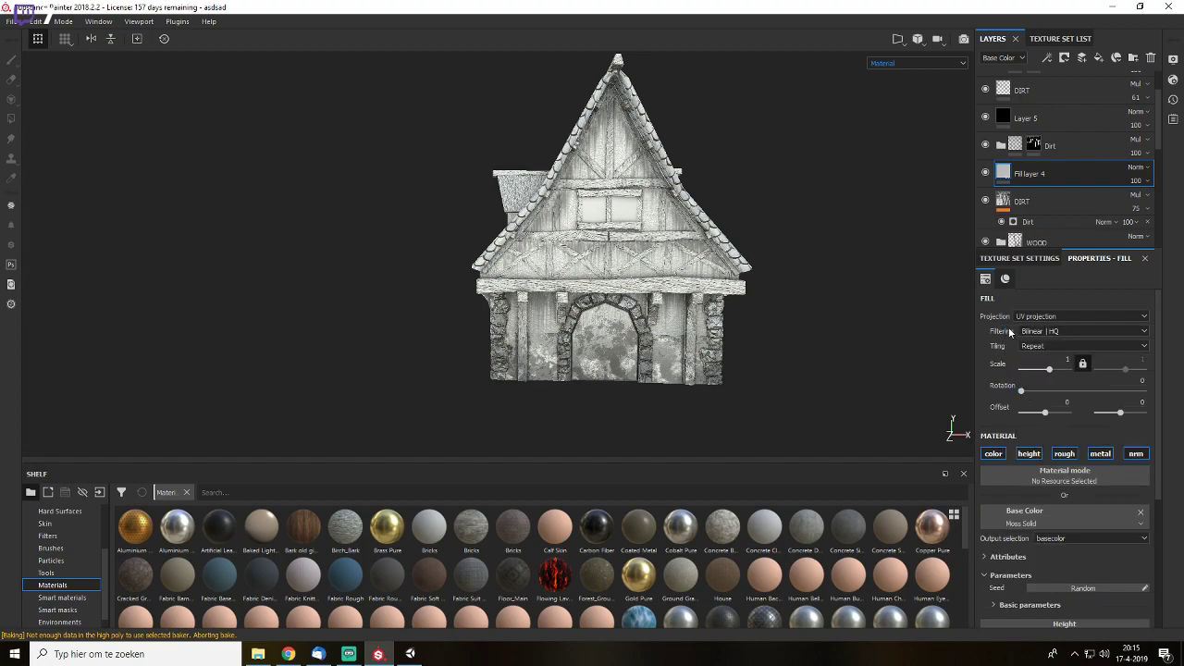
# - Set the moss fill's scale to 4.74 and check the tiling on the house's roof and door
pyautogui.keyDown('alt'); pyautogui.moveTo(721, 328); pyautogui.dragTo(1053, 371); pyautogui.keyUp('alt')
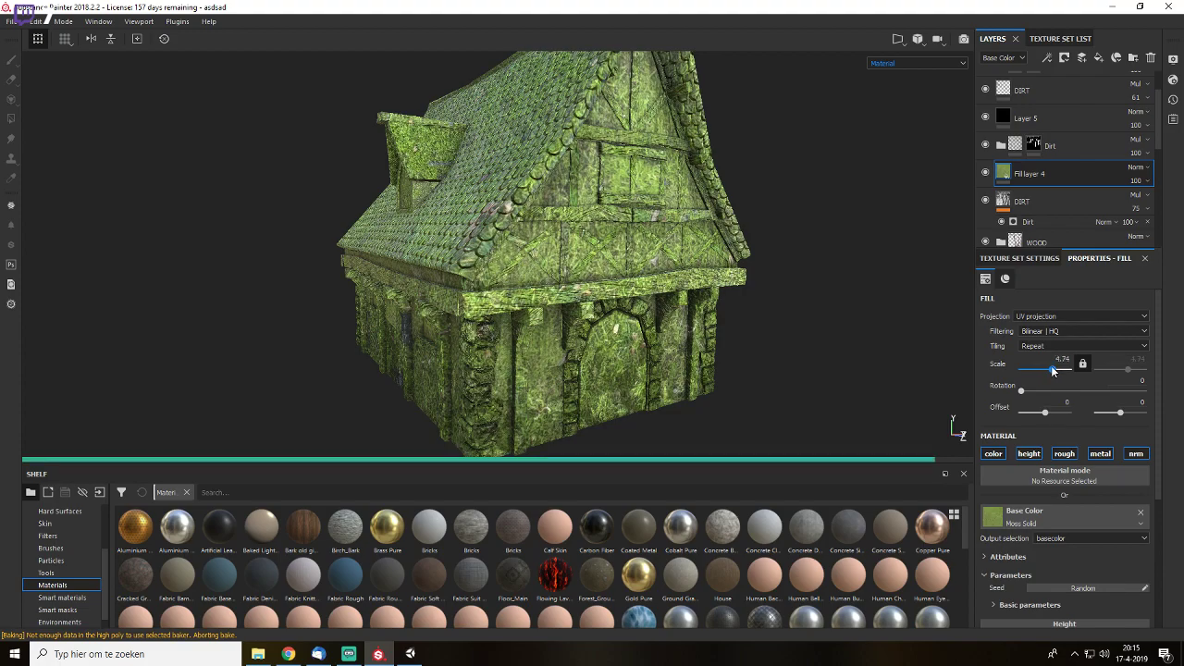
pyautogui.keyDown('alt'); pyautogui.moveTo(811, 341); pyautogui.dragTo(795, 372); pyautogui.keyUp('alt')
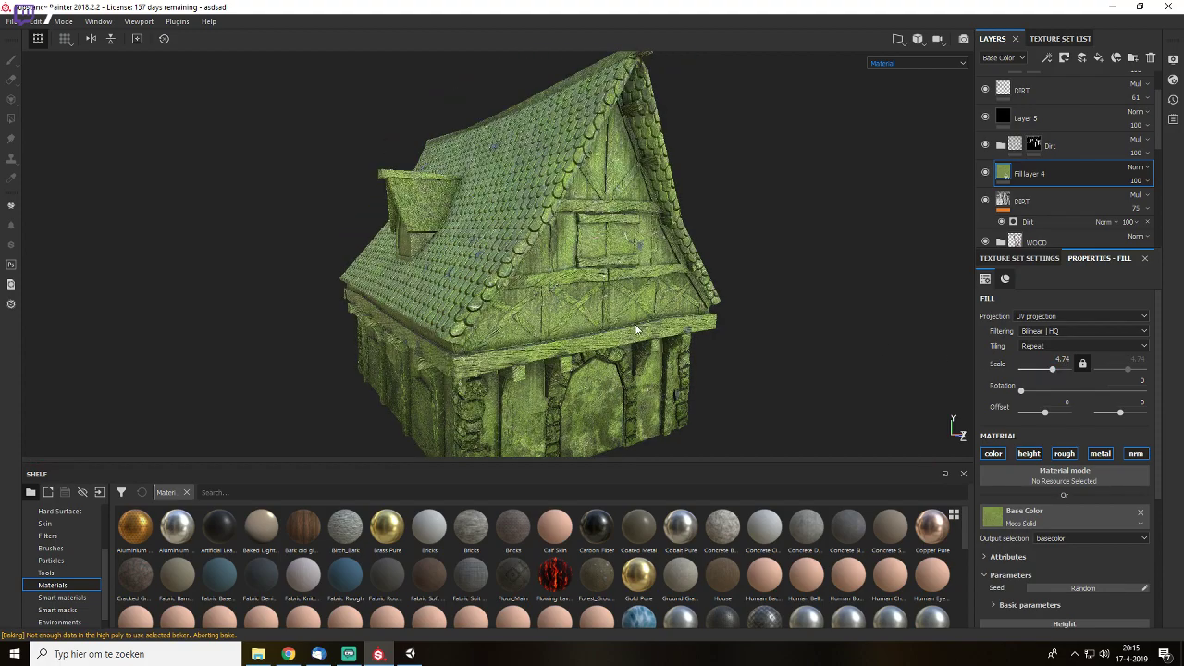
pyautogui.scroll(5, 636, 331)
pyautogui.keyDown('alt'); pyautogui.moveTo(618, 355); pyautogui.dragTo(760, 238, button='middle'); pyautogui.keyUp('alt')
pyautogui.press('f')
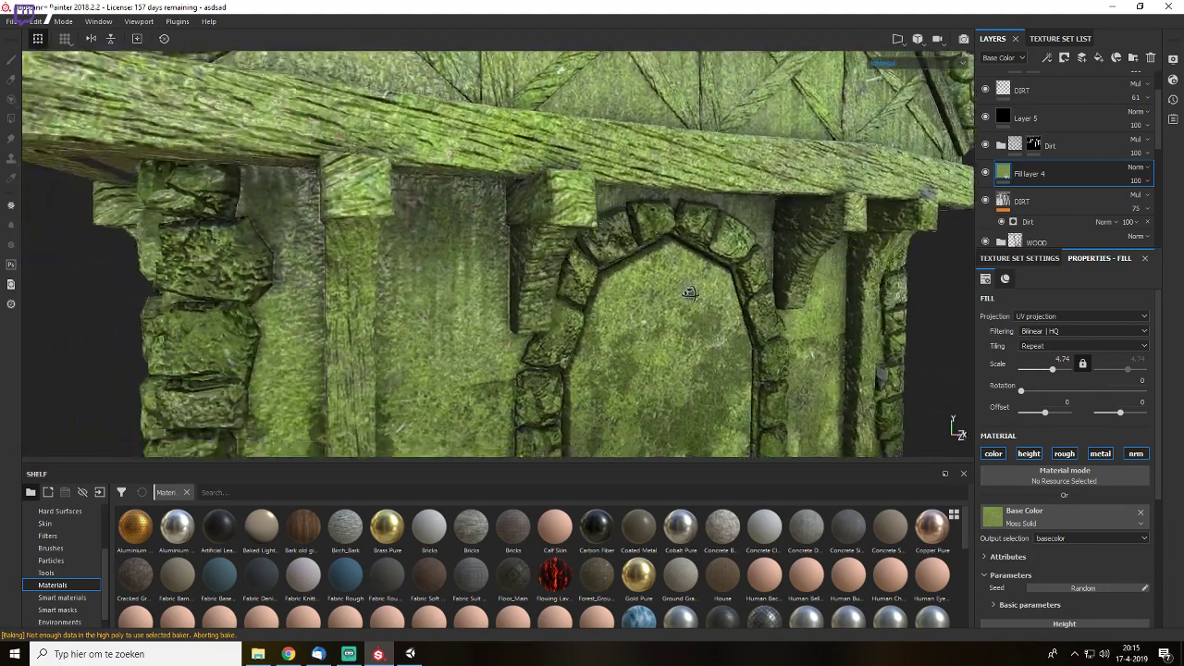
# - Apply the Moss smart mask to the moss fill layer so the moss is restricted to edges and crevices
pyautogui.scroll(-1, 74, 595)
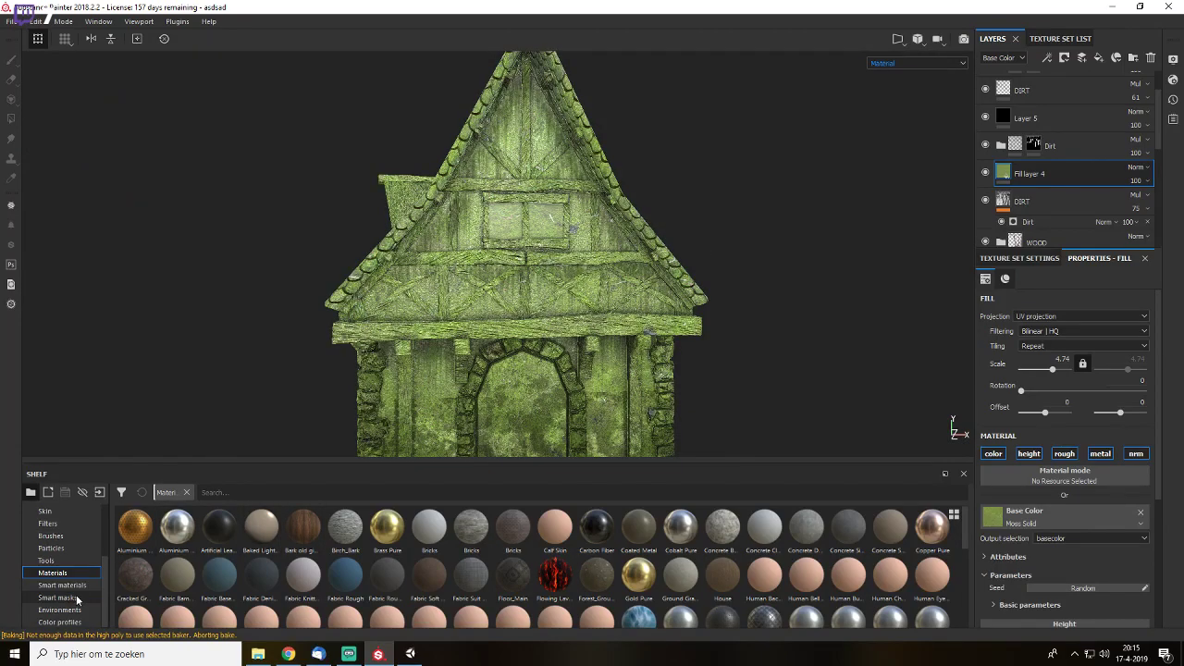
pyautogui.click(76, 598)
pyautogui.moveTo(721, 565)
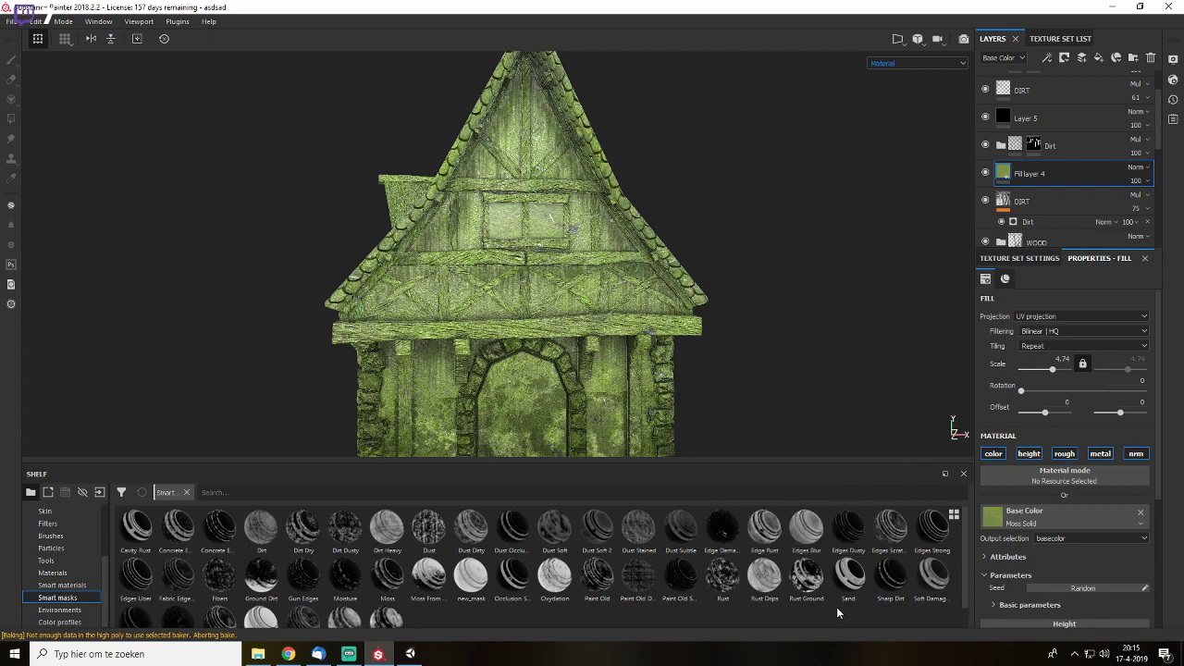
pyautogui.moveTo(757, 595)
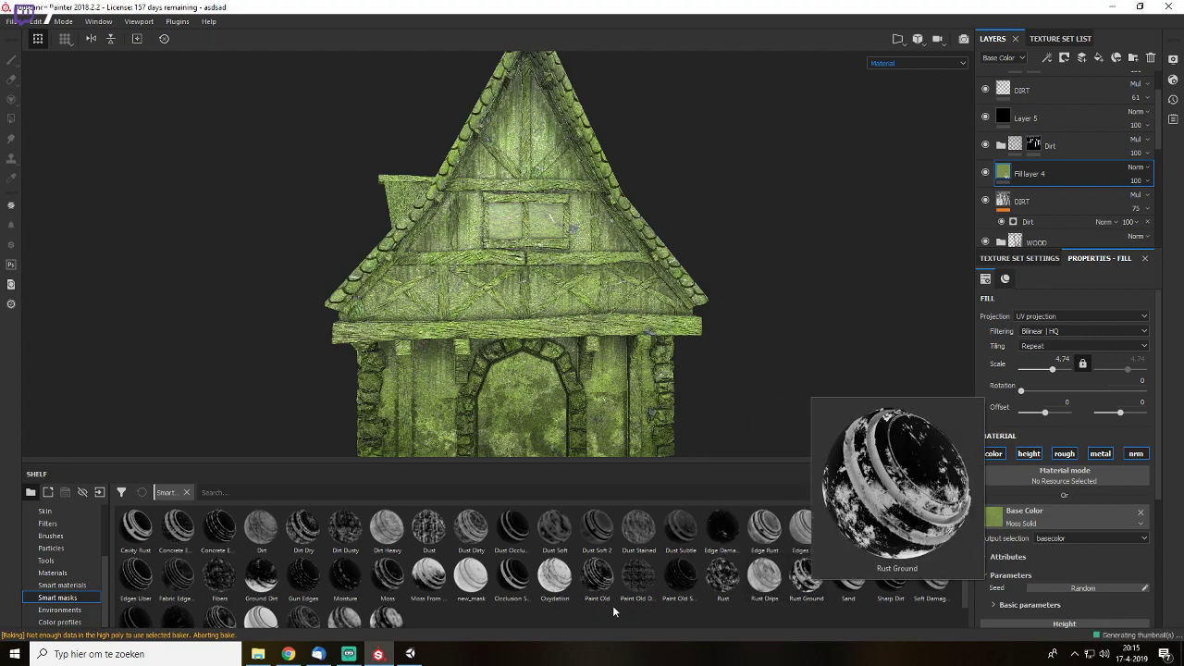
pyautogui.moveTo(466, 601)
pyautogui.scroll(-1, 466, 603)
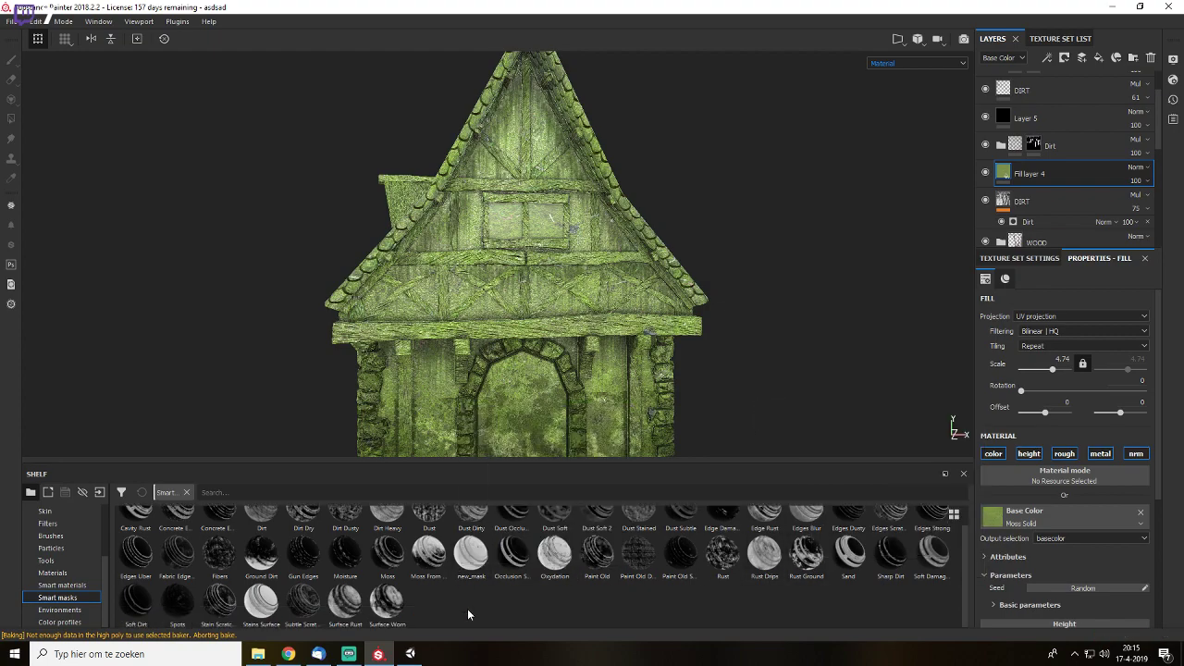
pyautogui.moveTo(442, 578)
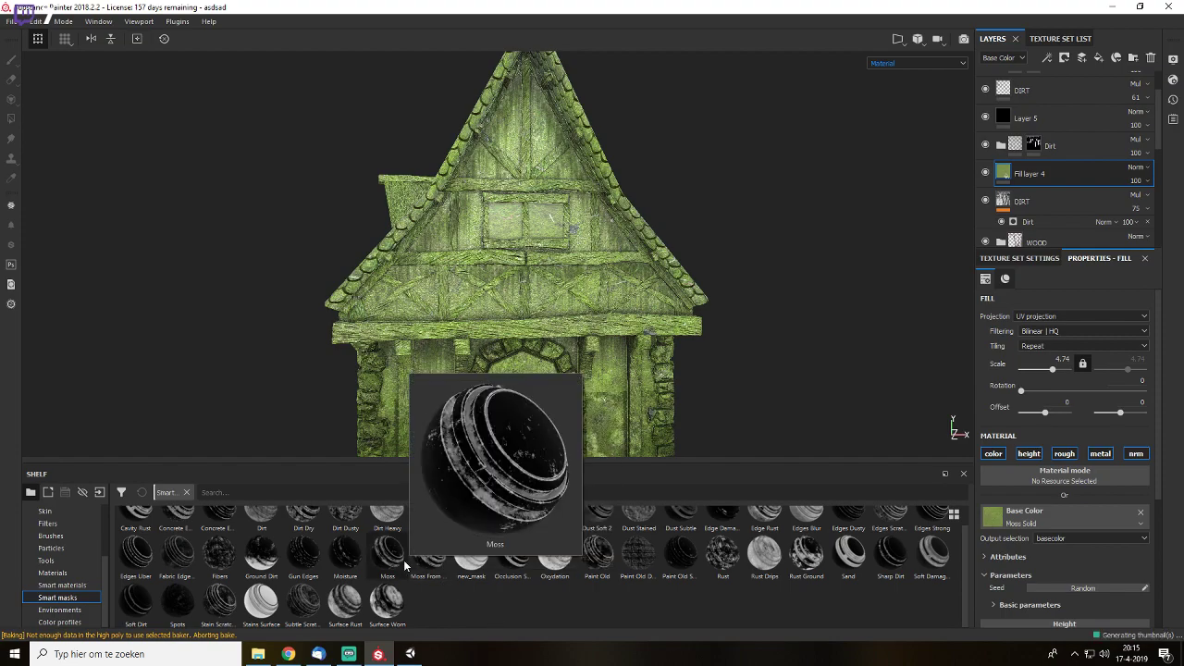
pyautogui.moveTo(403, 560); pyautogui.dragTo(1044, 164)
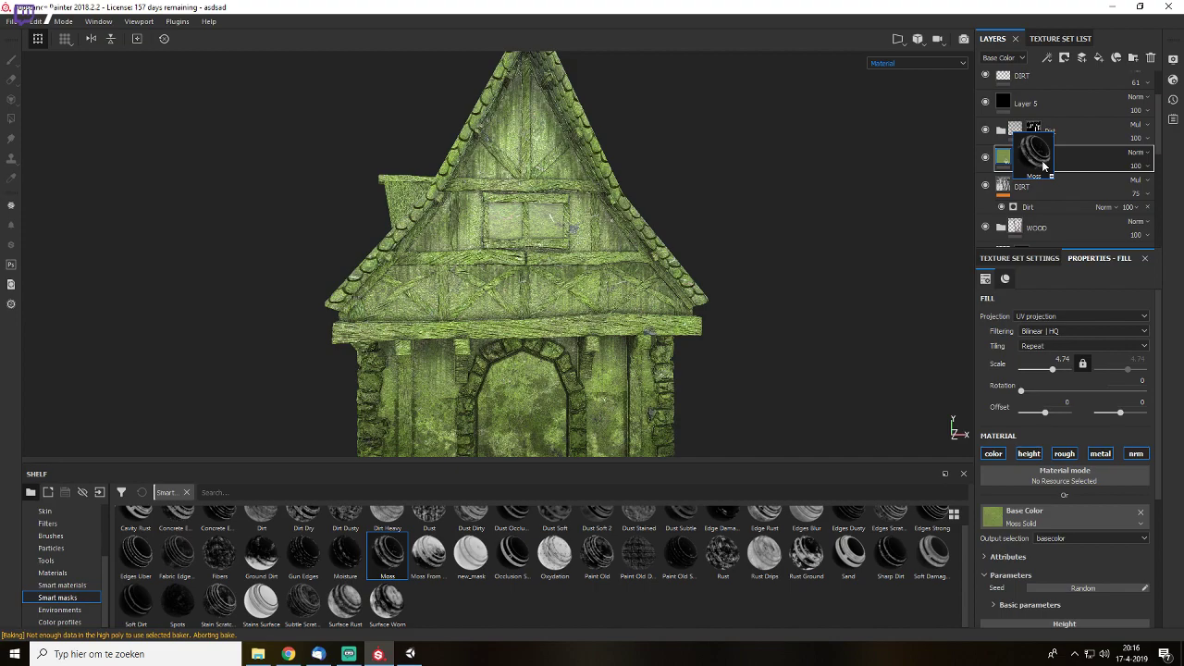
pyautogui.moveTo(1043, 164); pyautogui.dragTo(1043, 164)
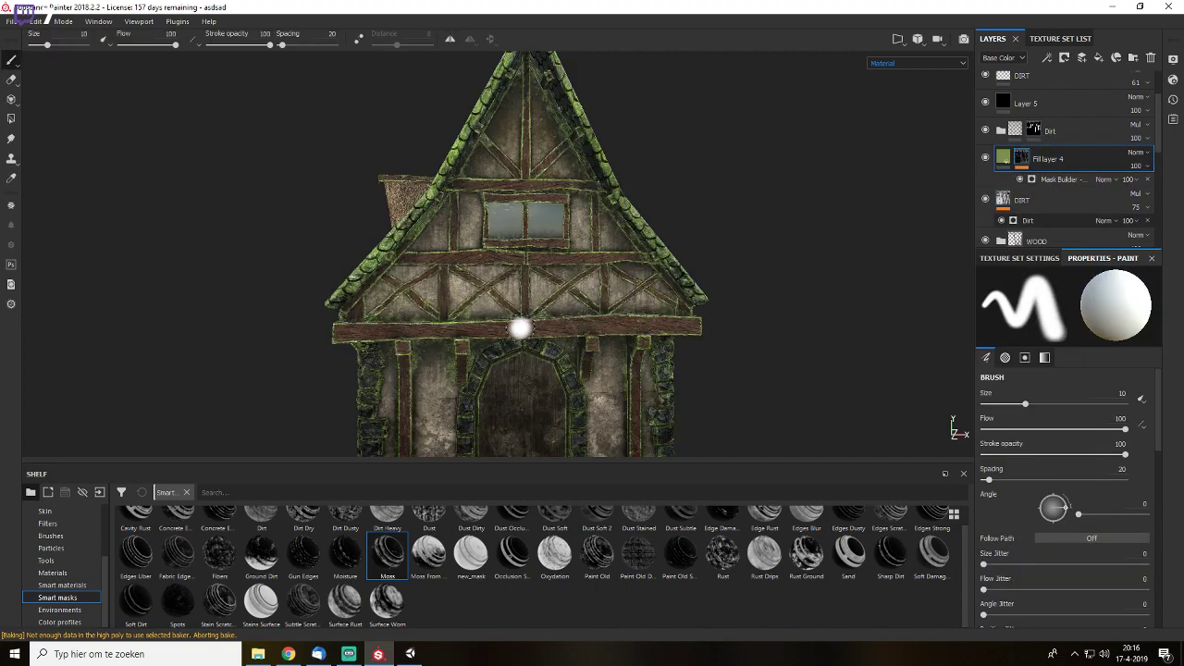
# - Inspect the moss on the timber front and gable, and lower the moss fill layer's opacity to 3
pyautogui.keyDown('alt'); pyautogui.moveTo(520, 329); pyautogui.dragTo(429, 321); pyautogui.keyUp('alt')
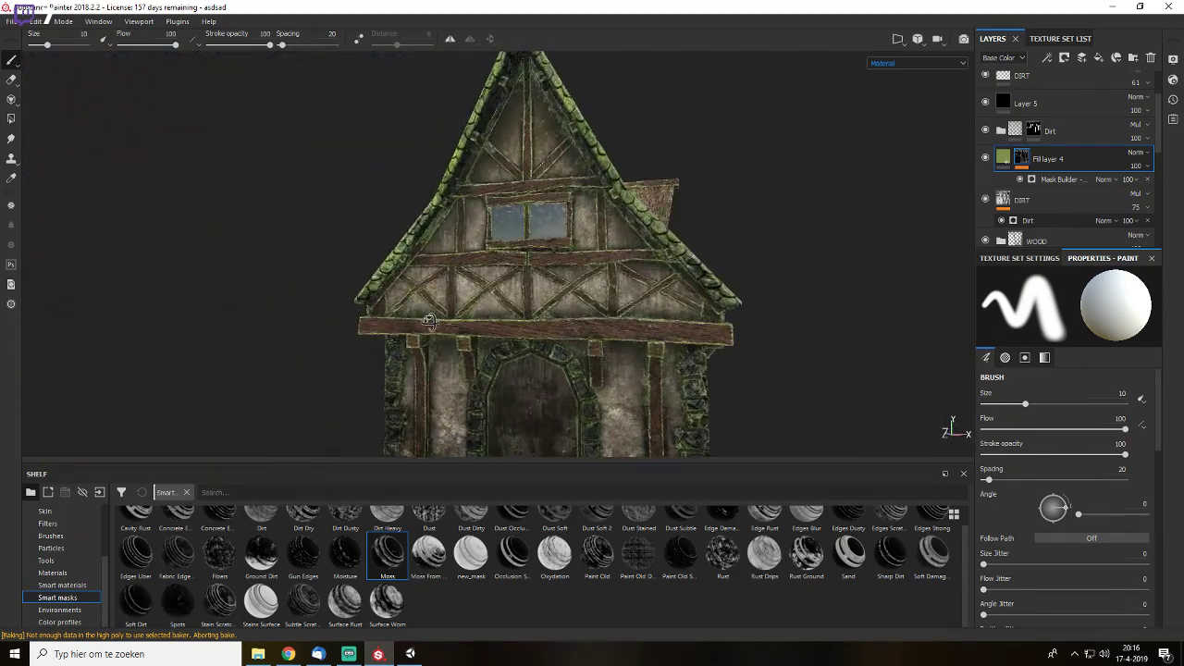
pyautogui.keyDown('alt'); pyautogui.moveTo(560, 318); pyautogui.dragTo(624, 170, button='middle'); pyautogui.keyUp('alt')
pyautogui.scroll(4, 623, 170)
pyautogui.moveTo(672, 204)
pyautogui.keyDown('alt'); pyautogui.mouseDown(button='middle')
pyautogui.moveTo(707, 352)
pyautogui.moveTo(684, 469)
pyautogui.mouseUp(button='middle'); pyautogui.keyUp('alt')
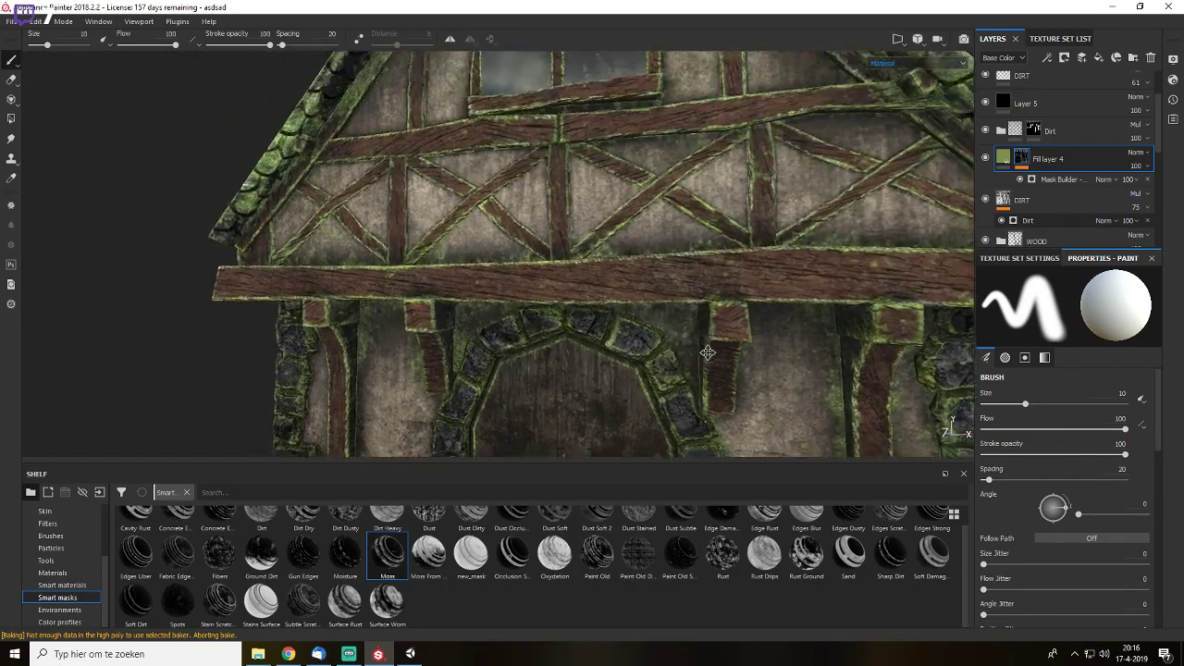
pyautogui.keyDown('alt'); pyautogui.moveTo(681, 253); pyautogui.dragTo(686, 400, button='middle'); pyautogui.keyUp('alt')
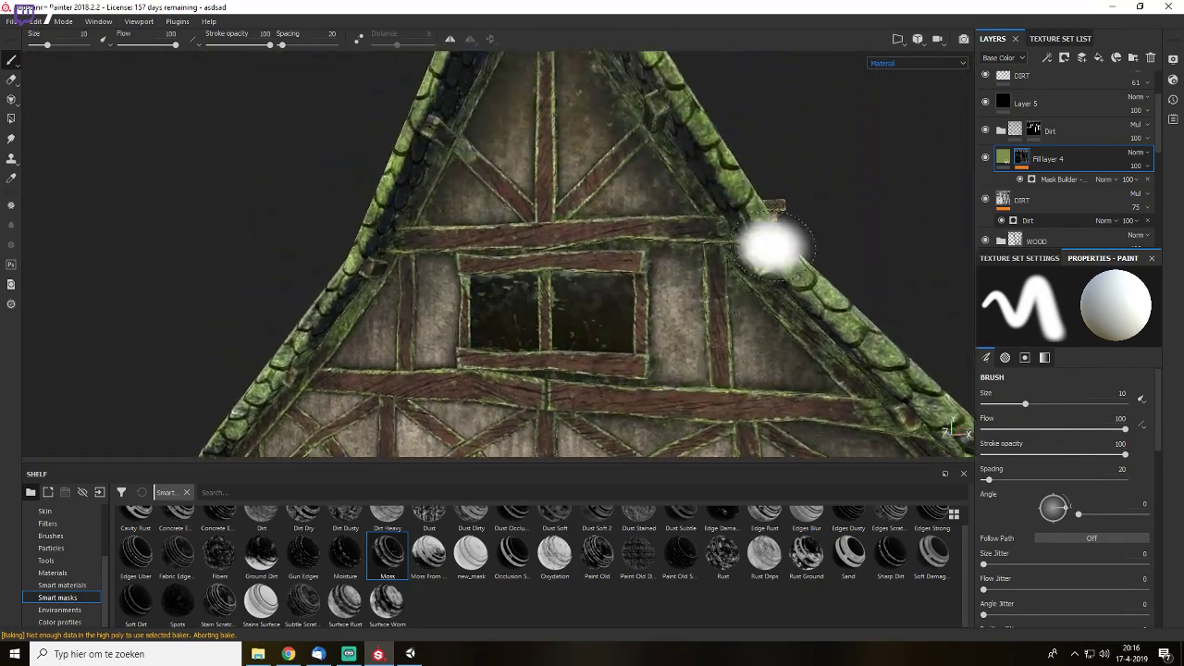
pyautogui.click(1135, 178)
pyautogui.moveTo(1153, 188); pyautogui.dragTo(1125, 190)
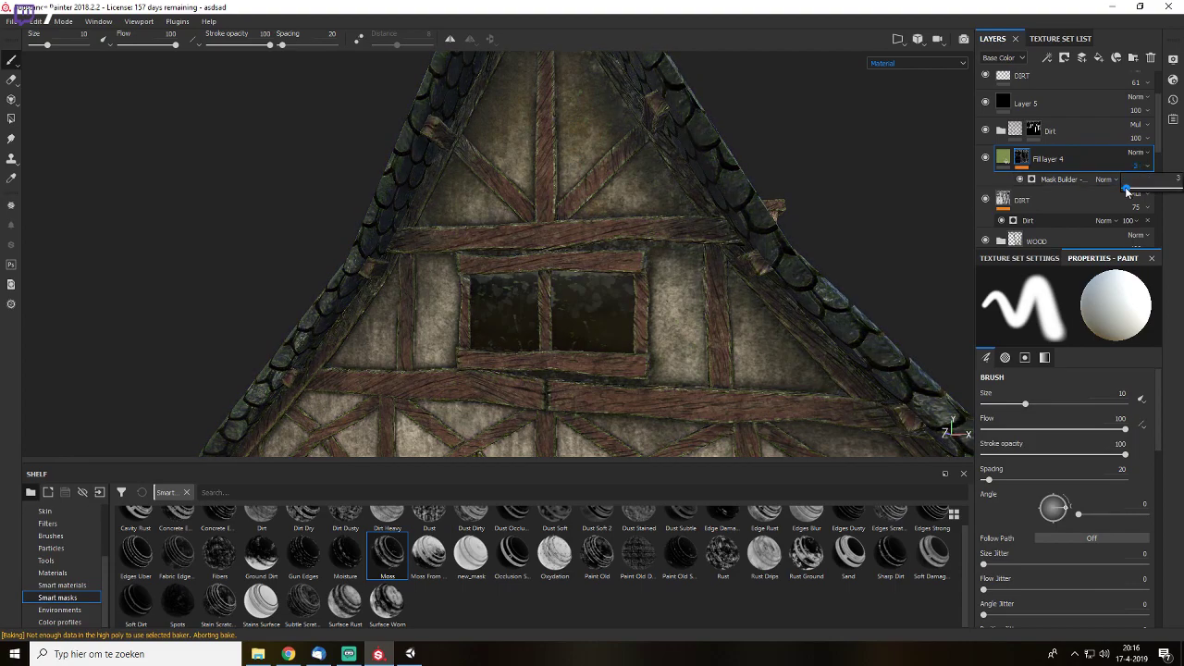
# - Cycle the house front through the single-channel views, ending on Base Color
pyautogui.press('f')
pyautogui.keyDown('alt'); pyautogui.moveTo(588, 305); pyautogui.dragTo(706, 257, button='middle'); pyautogui.keyUp('alt')
pyautogui.scroll(3, 698, 268)
pyautogui.press('c')
pyautogui.press('c')
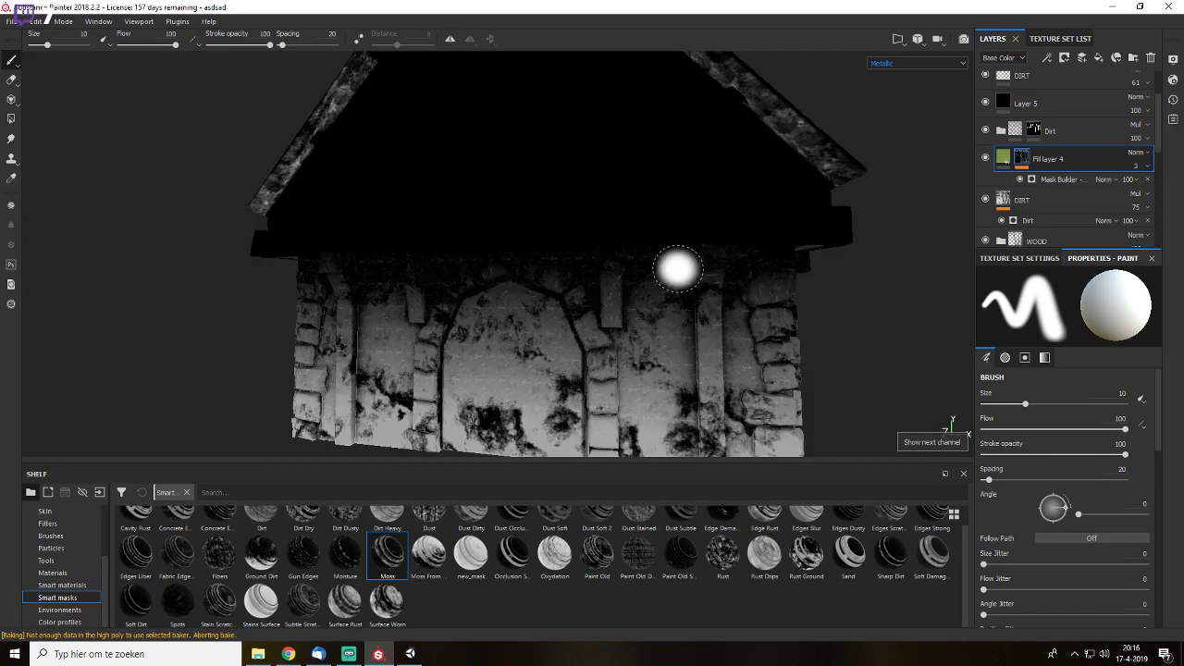
pyautogui.press('c')
pyautogui.press('c')
pyautogui.press('c')
pyautogui.press('c')
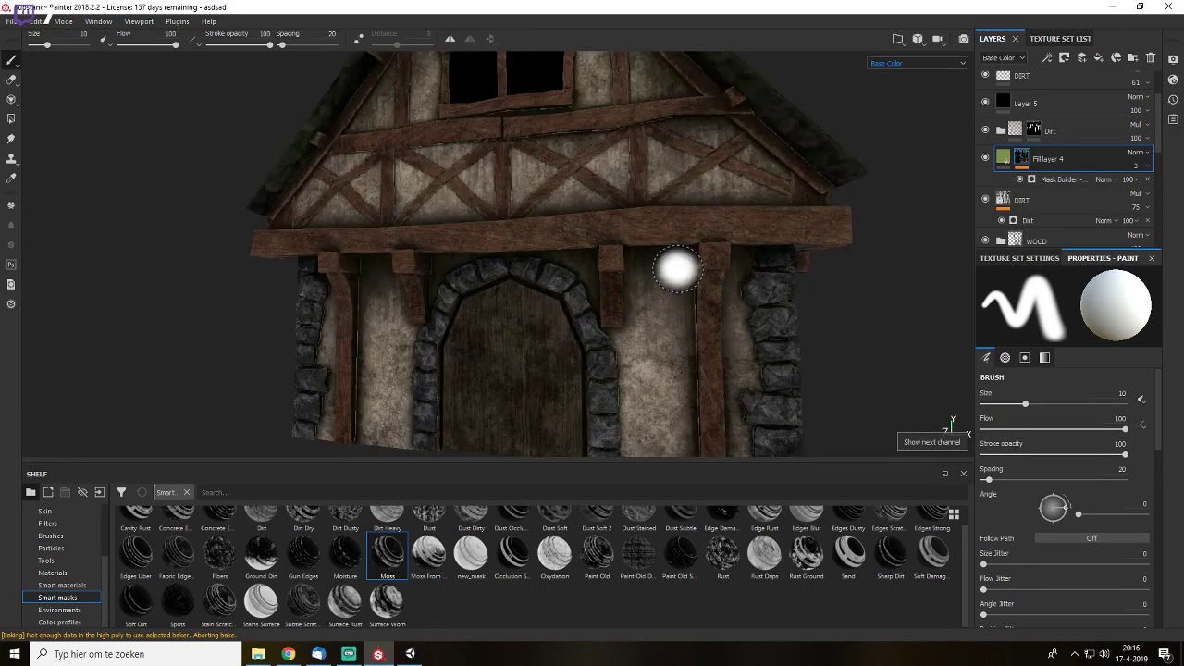
# - Set the moss fill layer's opacity to 10 and return to the Material view
pyautogui.scroll(3, 679, 266)
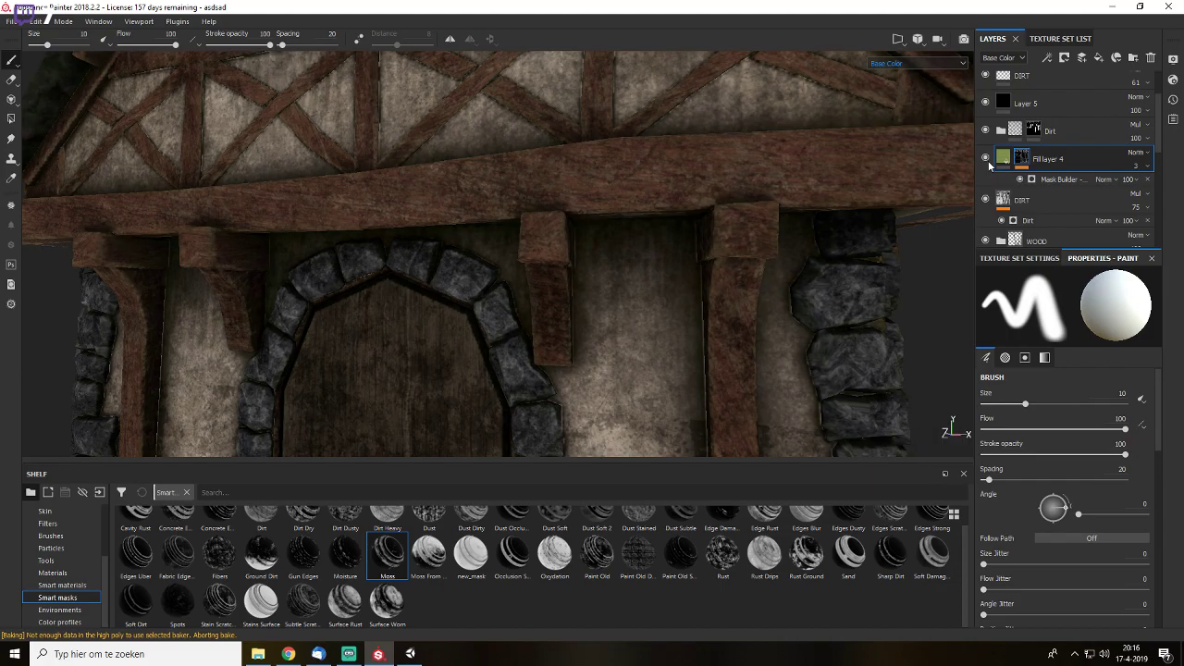
pyautogui.click(1138, 166)
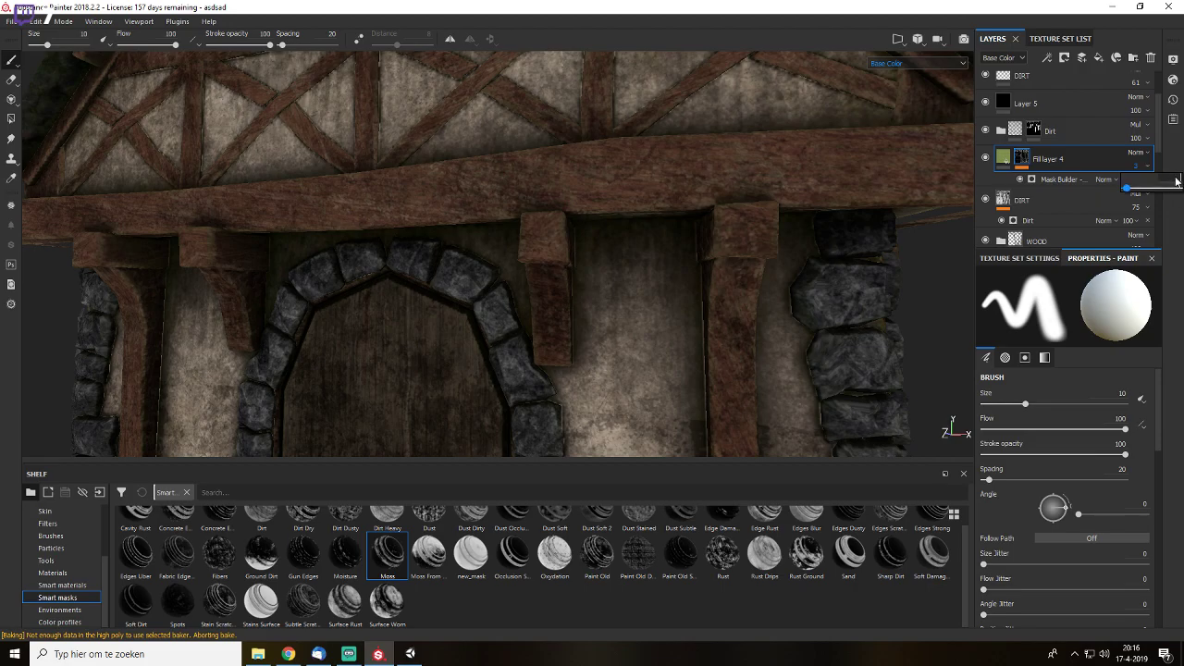
pyautogui.moveTo(1176, 181); pyautogui.dragTo(1177, 181)
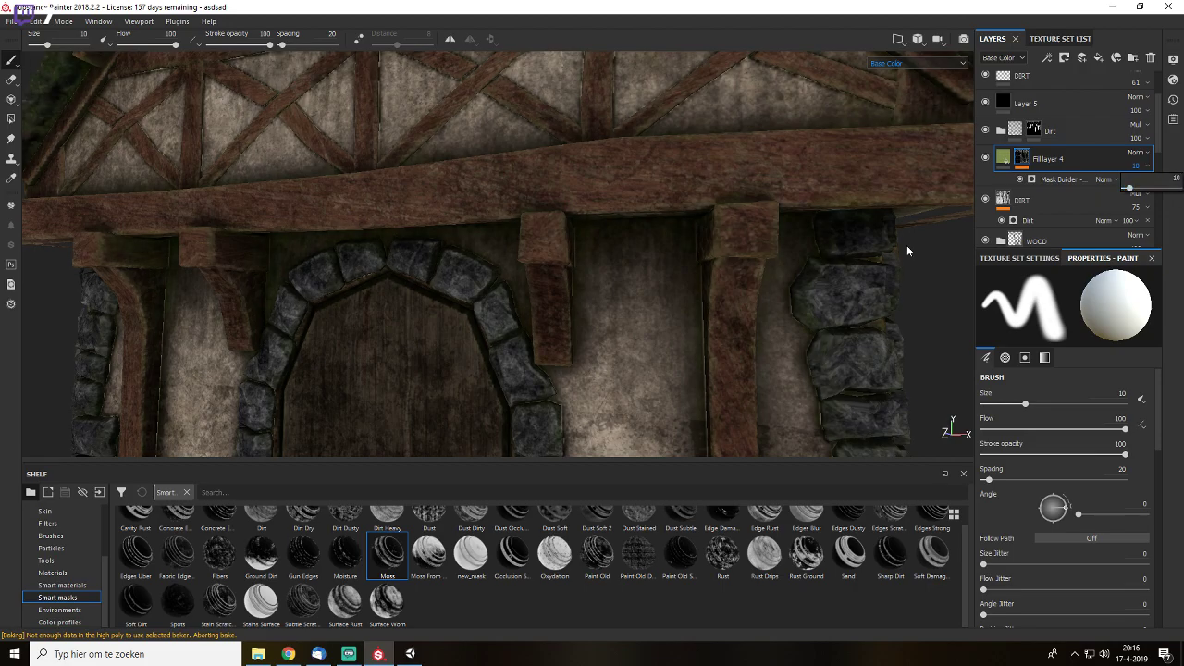
pyautogui.scroll(-6, 693, 290)
pyautogui.press('m')
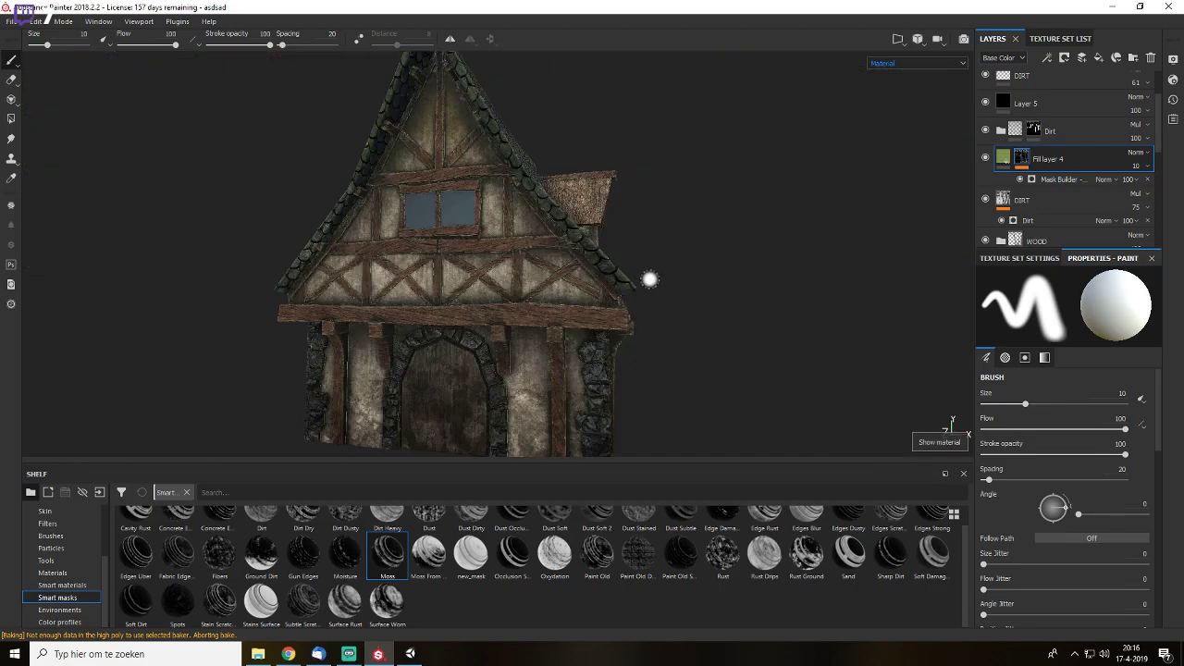
# - Compare the house front with the moss fill layer hidden and shown again
pyautogui.keyDown('alt'); pyautogui.moveTo(650, 279); pyautogui.dragTo(740, 299); pyautogui.keyUp('alt')
pyautogui.keyDown('alt'); pyautogui.moveTo(647, 299); pyautogui.dragTo(860, 213, button='middle'); pyautogui.keyUp('alt')
pyautogui.scroll(5, 655, 269)
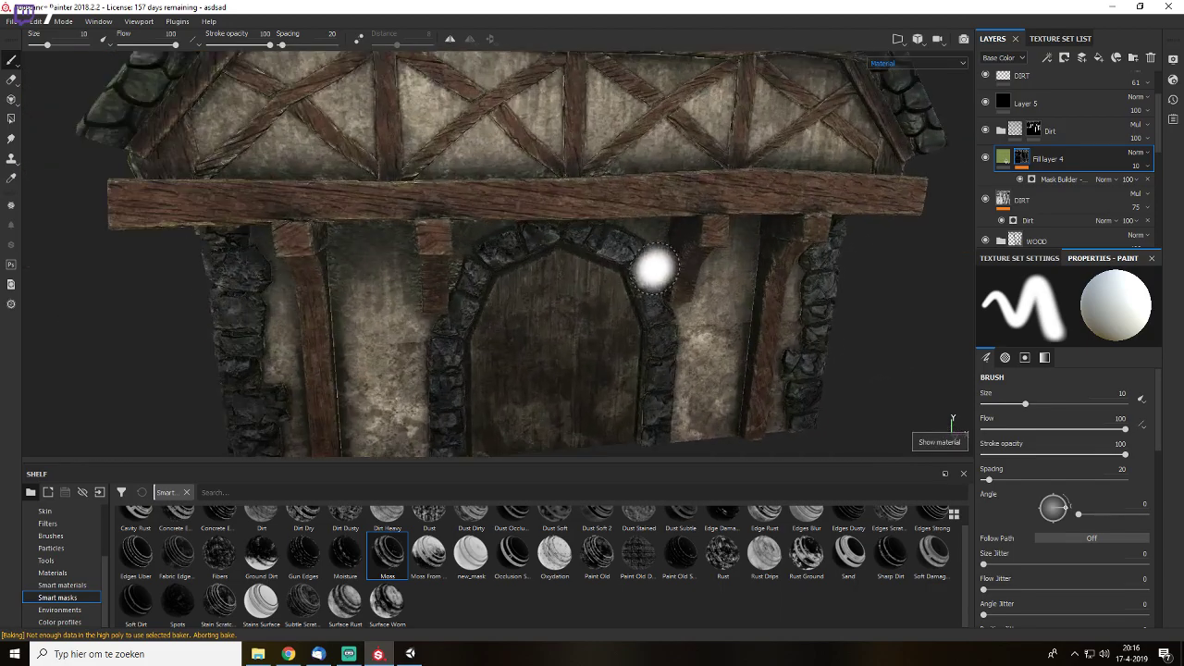
pyautogui.click(986, 159)
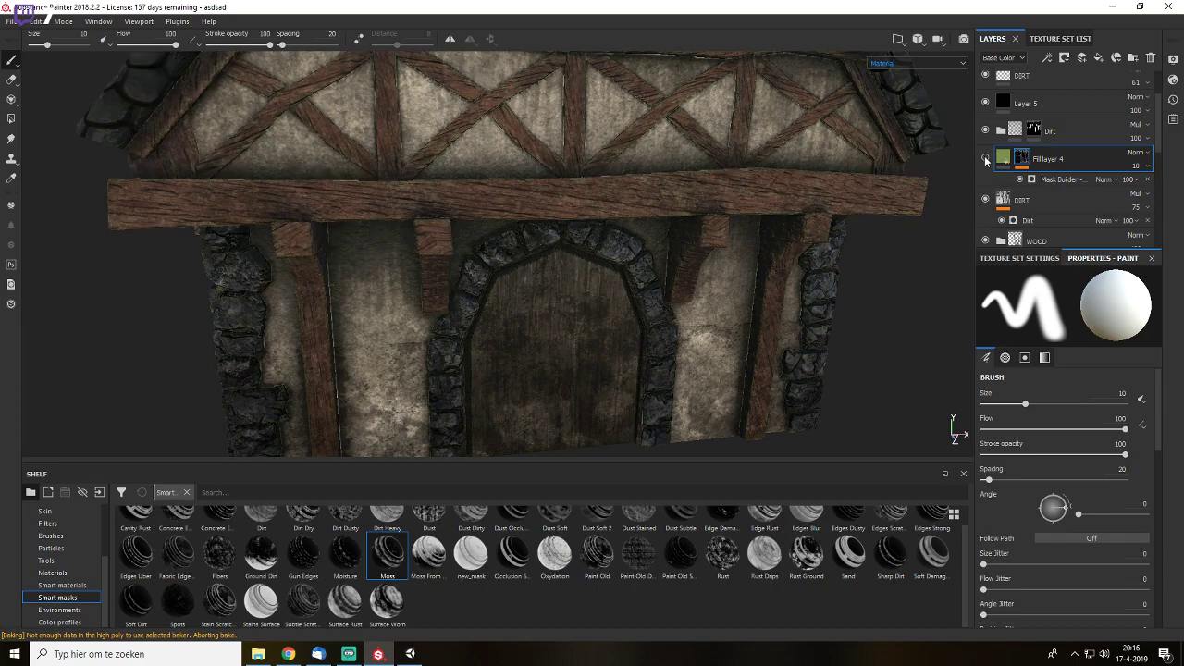
pyautogui.click(986, 159)
pyautogui.press('f')
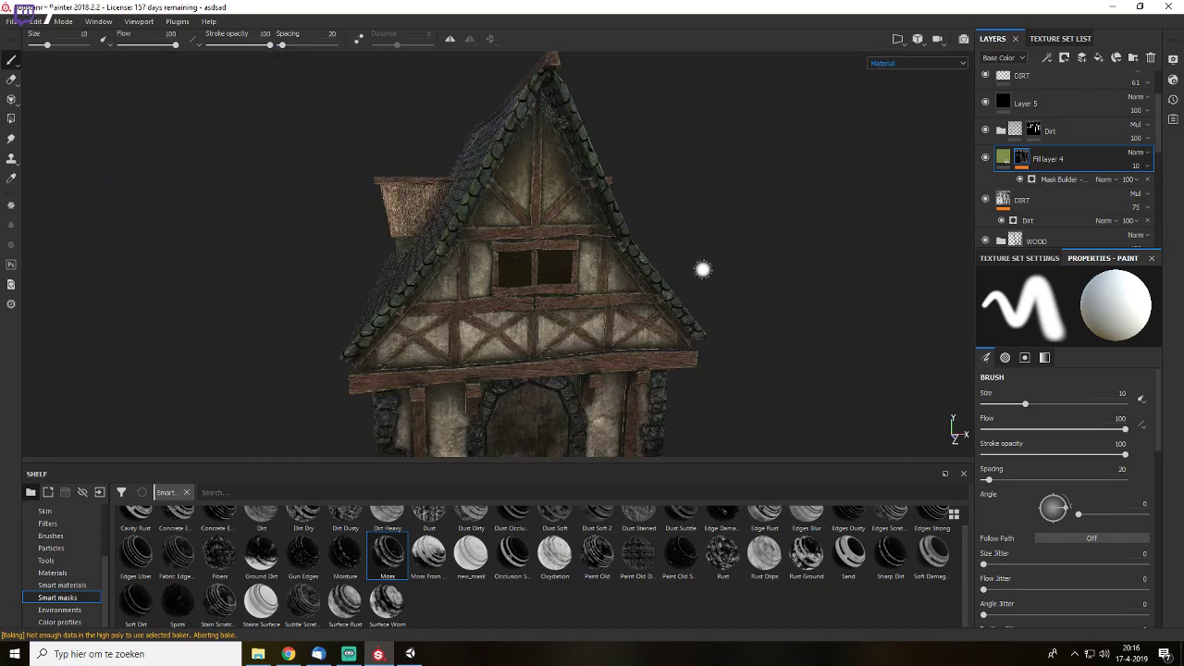
# - Save the project and check the mossy house's front, side and doorway
pyautogui.keyDown('alt'); pyautogui.moveTo(560, 317); pyautogui.dragTo(417, 305); pyautogui.keyUp('alt')
pyautogui.hotkey('ctrl', 's')
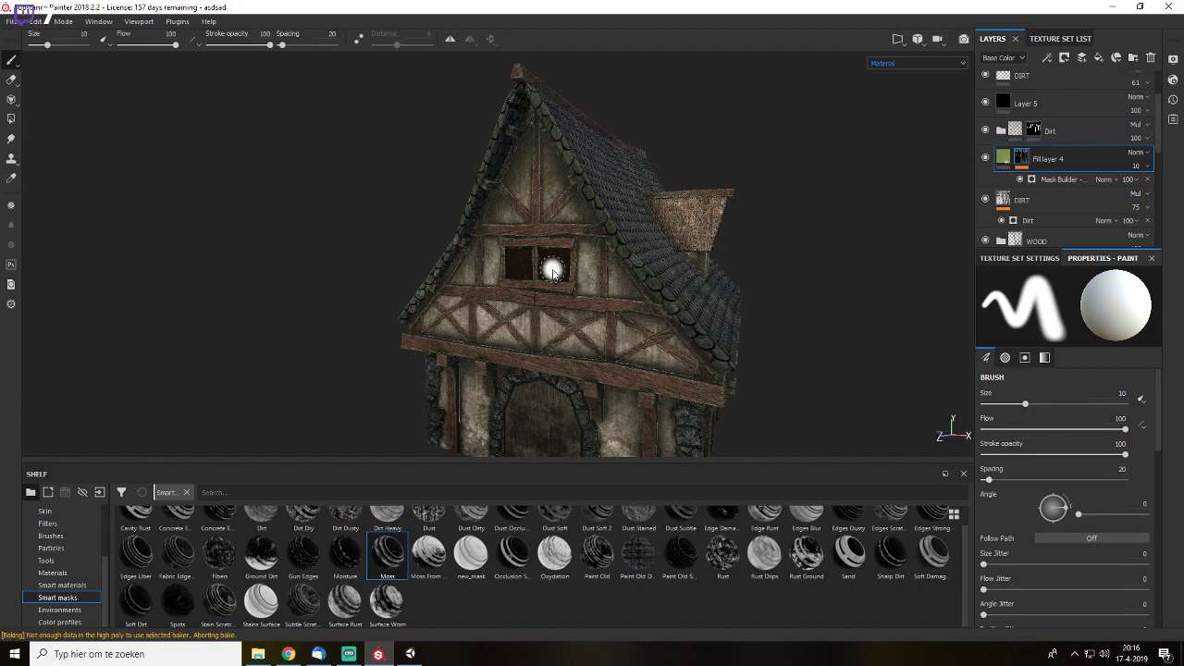
pyautogui.keyDown('alt'); pyautogui.moveTo(590, 322); pyautogui.dragTo(689, 249); pyautogui.keyUp('alt')
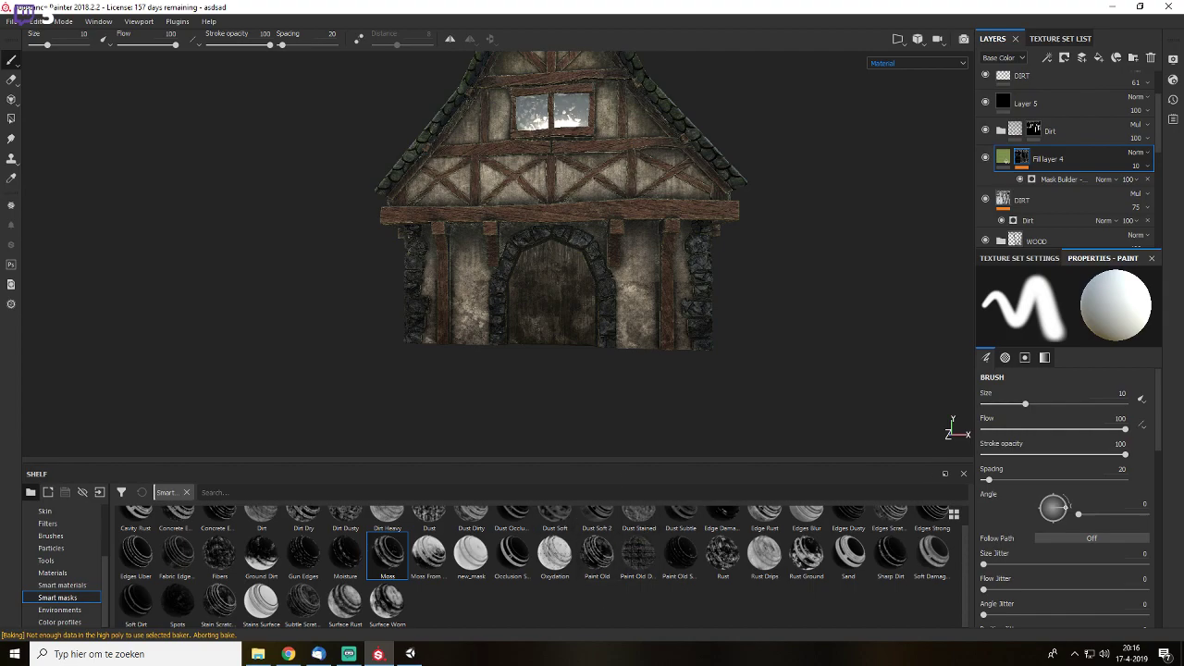
pyautogui.scroll(3, 711, 424)
pyautogui.scroll(-3, 577, 251)
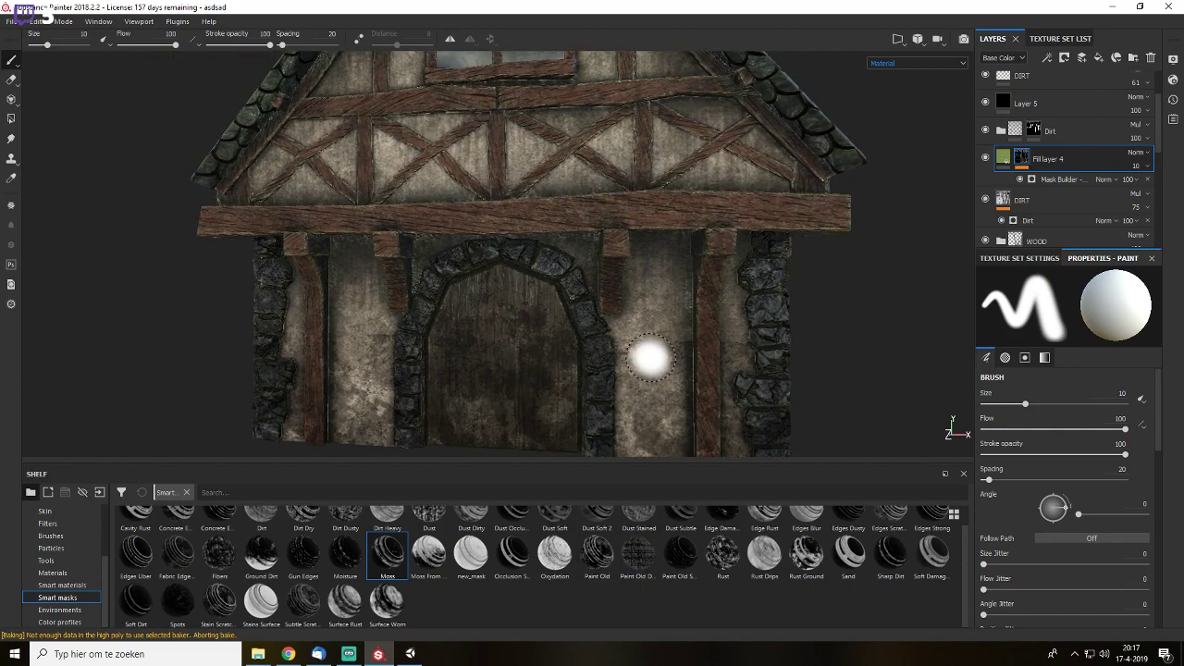
# - Import the blood splatter JPG from the file explorer into the current session as a texture
pyautogui.click(258, 654)
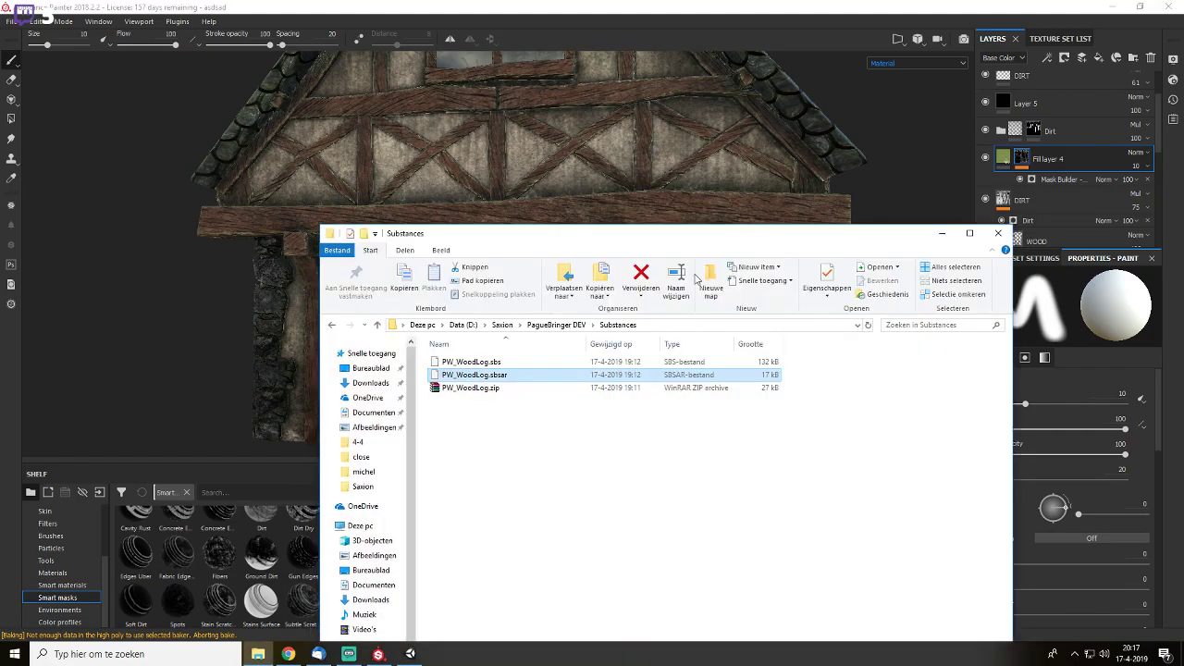
pyautogui.moveTo(659, 237); pyautogui.dragTo(1183, 201)
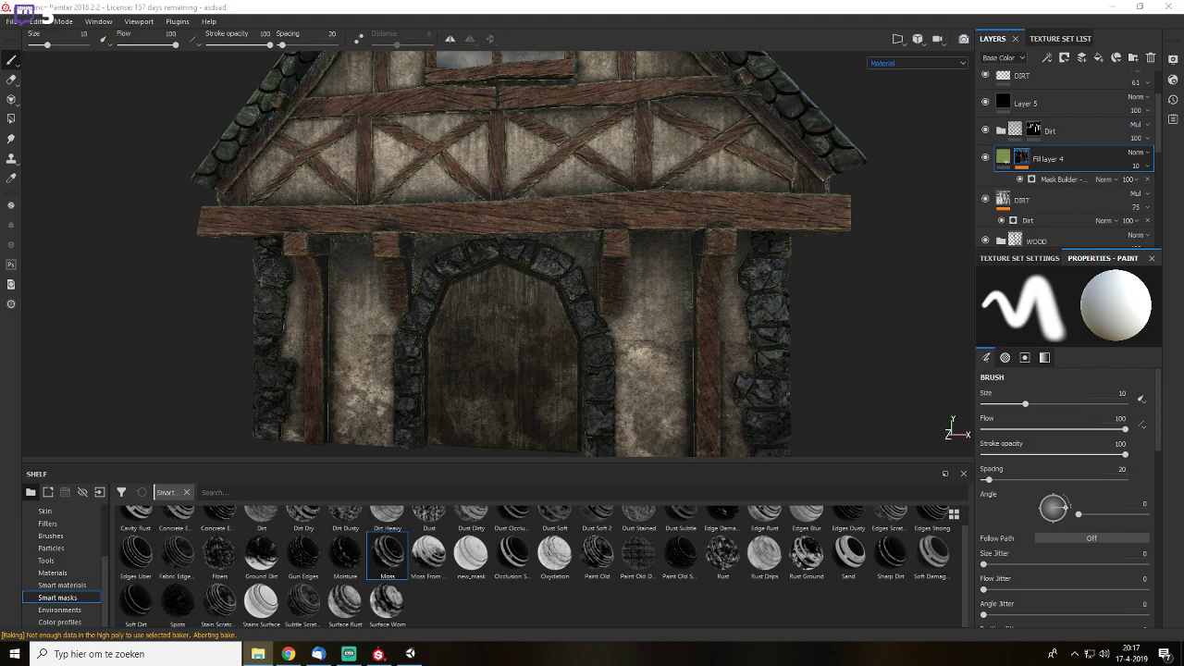
pyautogui.moveTo(610, 518); pyautogui.dragTo(442, 607)
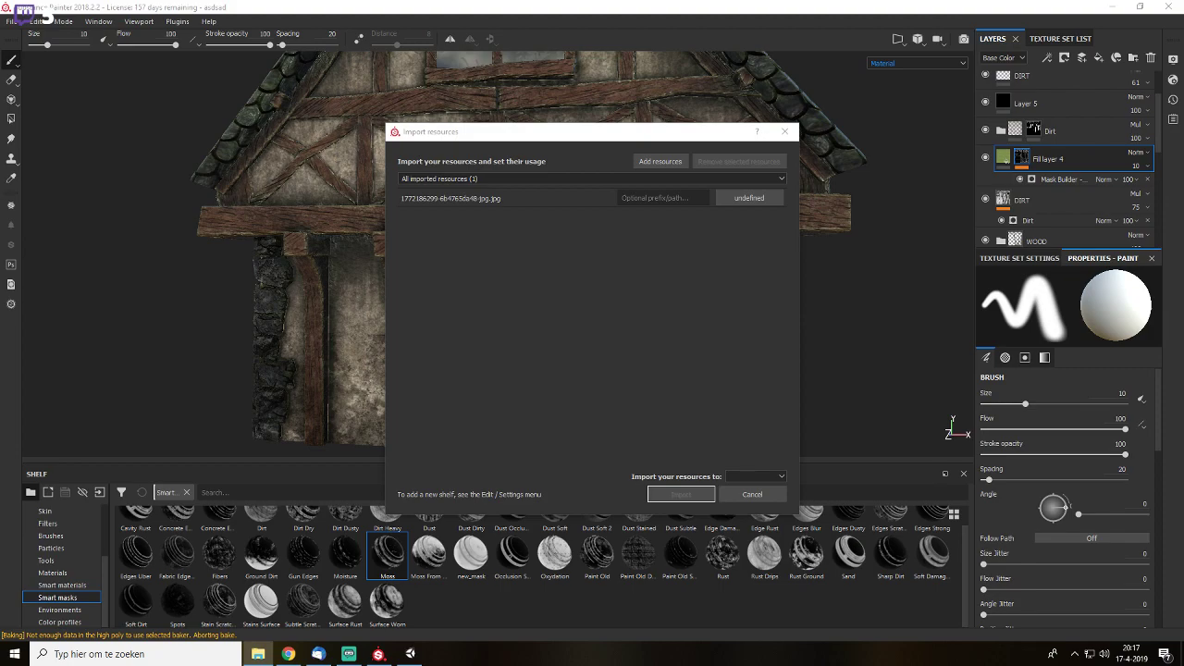
pyautogui.click(738, 200)
pyautogui.click(757, 246)
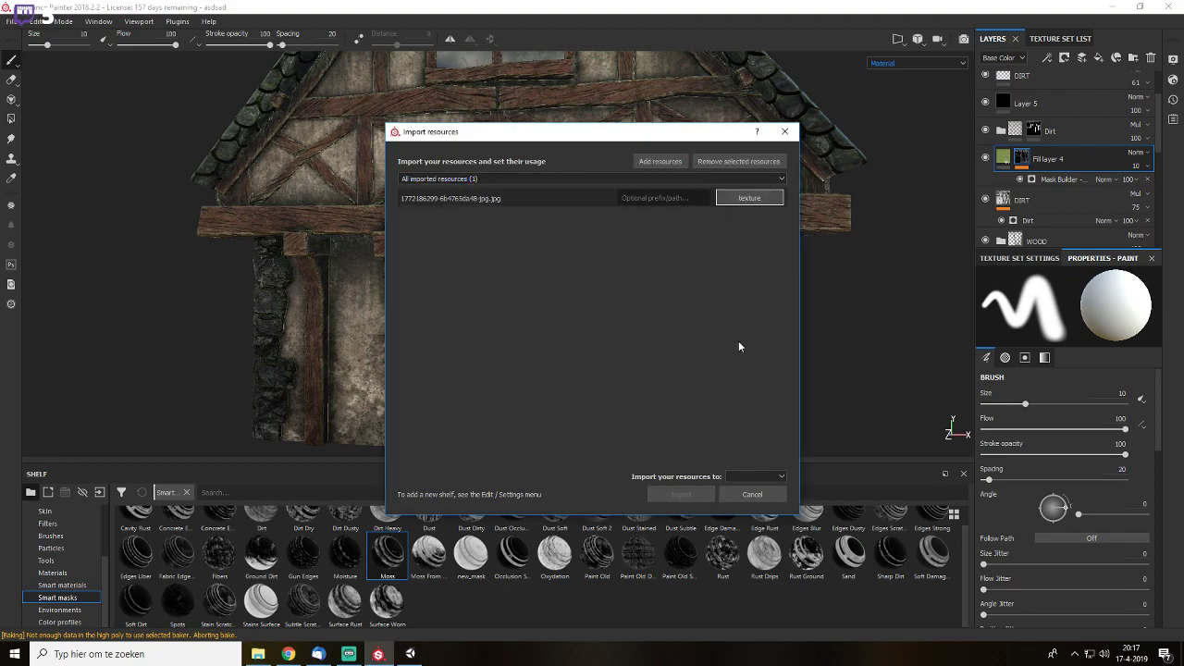
pyautogui.click(730, 478)
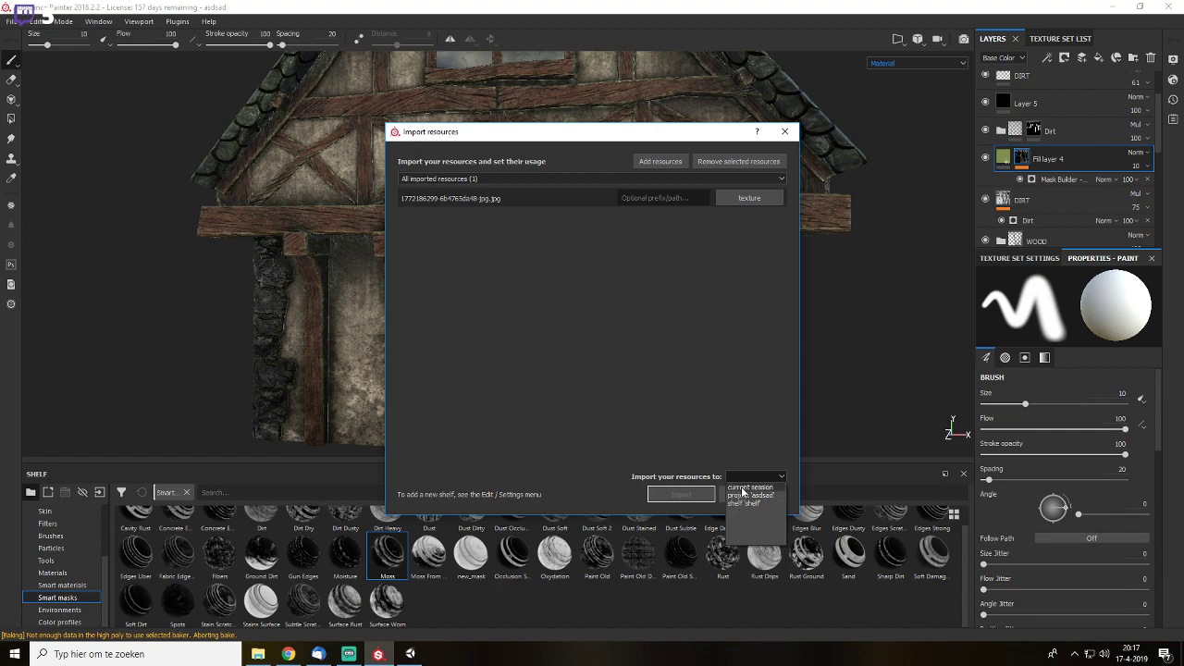
pyautogui.click(742, 488)
pyautogui.click(680, 494)
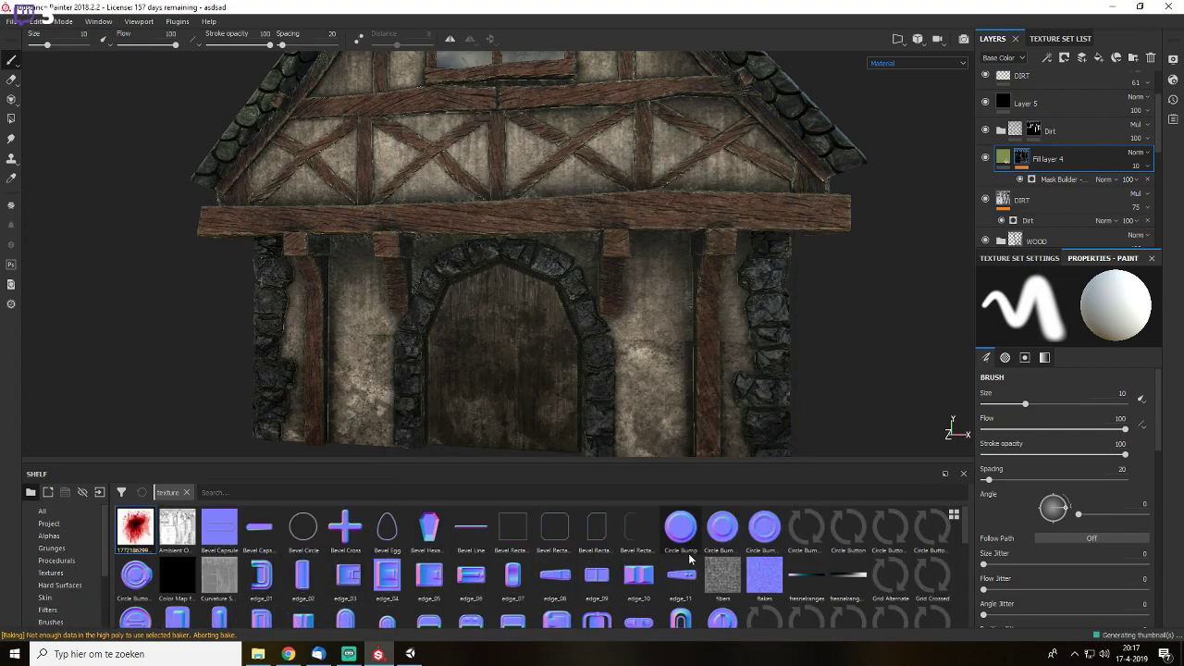
pyautogui.moveTo(154, 530)
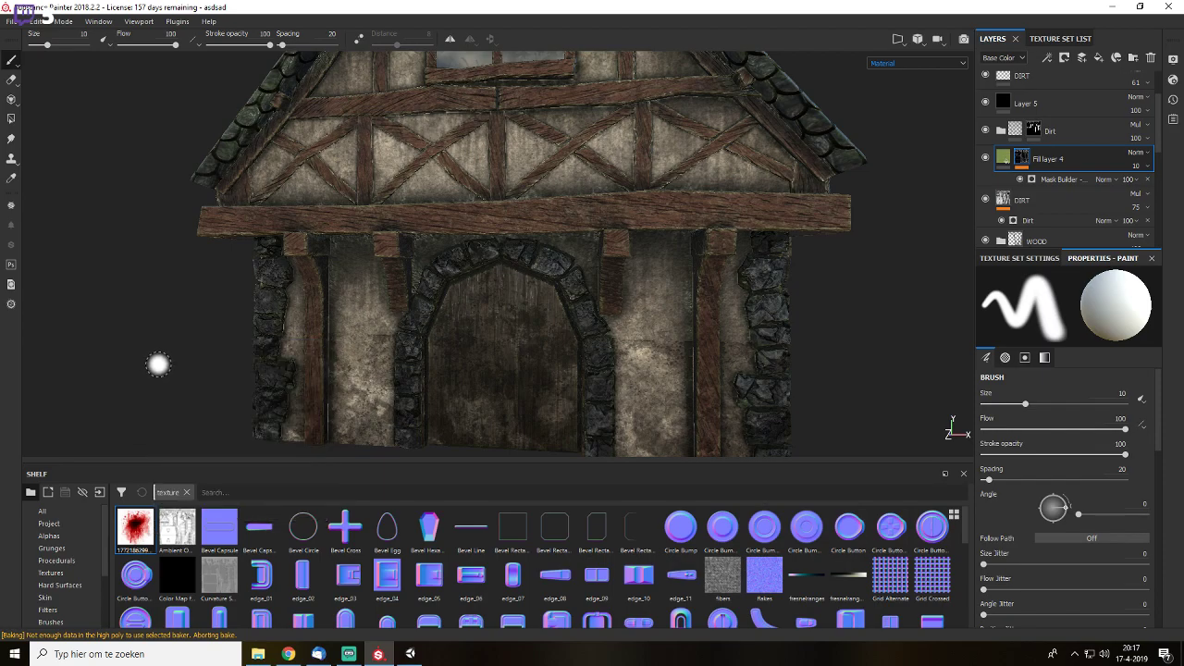
# - Add a paint layer above the moss fill layer and limit the Projection tool's material to the color channel
pyautogui.click(1003, 158)
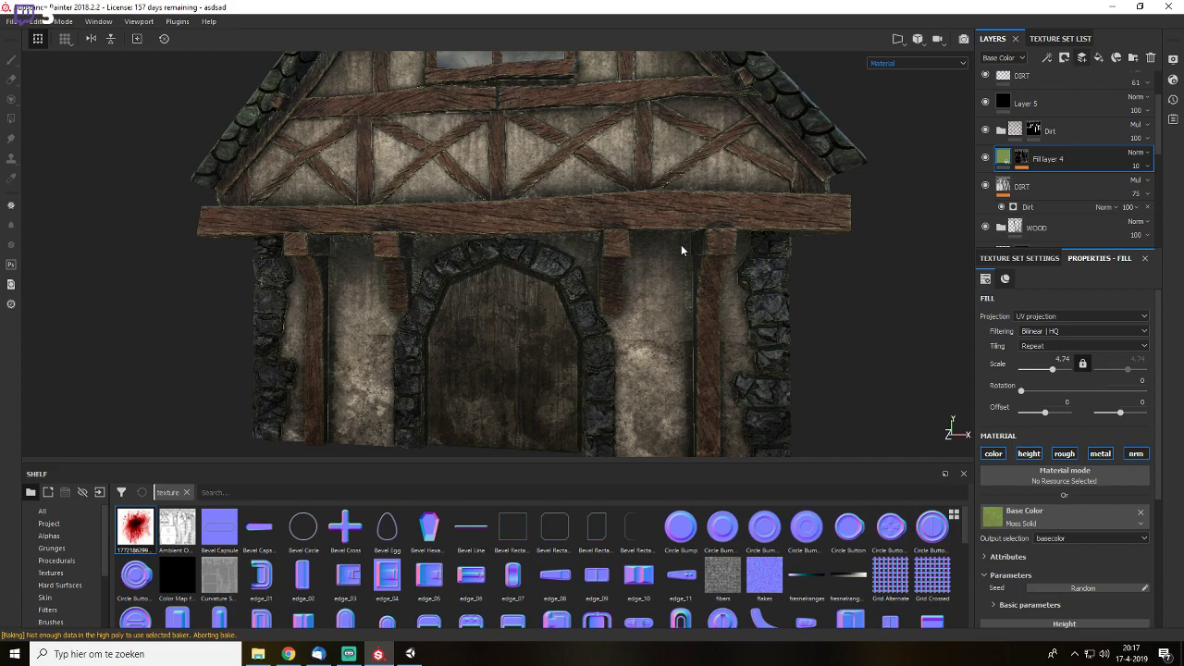
pyautogui.click(1064, 57)
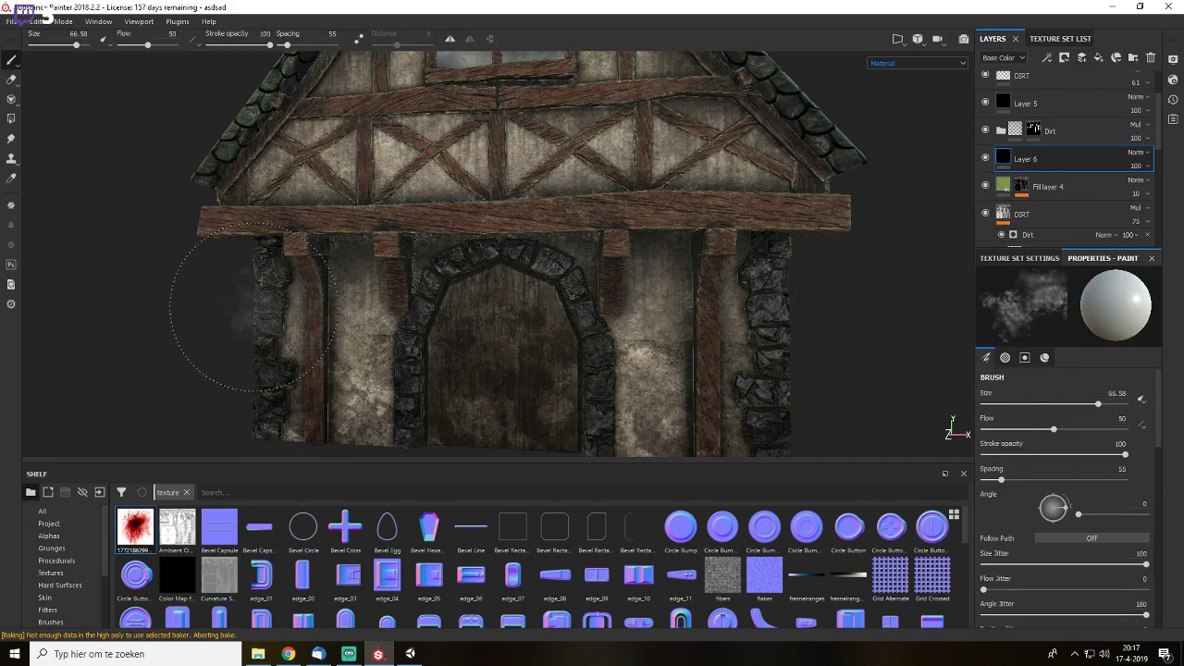
pyautogui.click(9, 100)
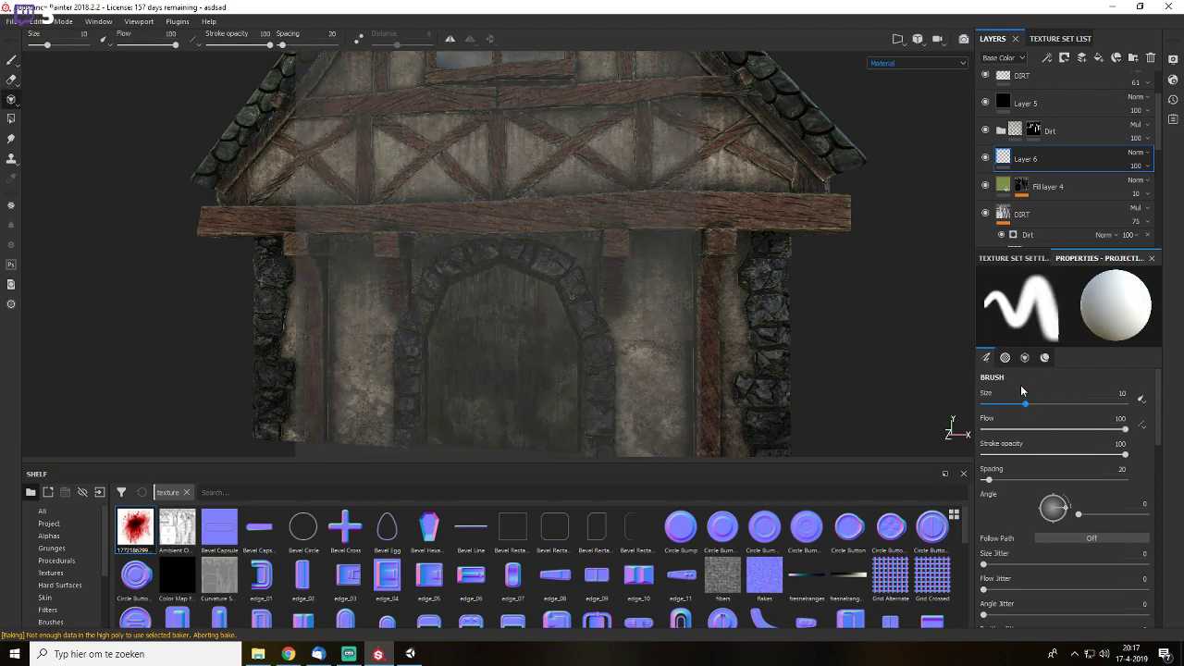
pyautogui.scroll(-10, 1092, 473)
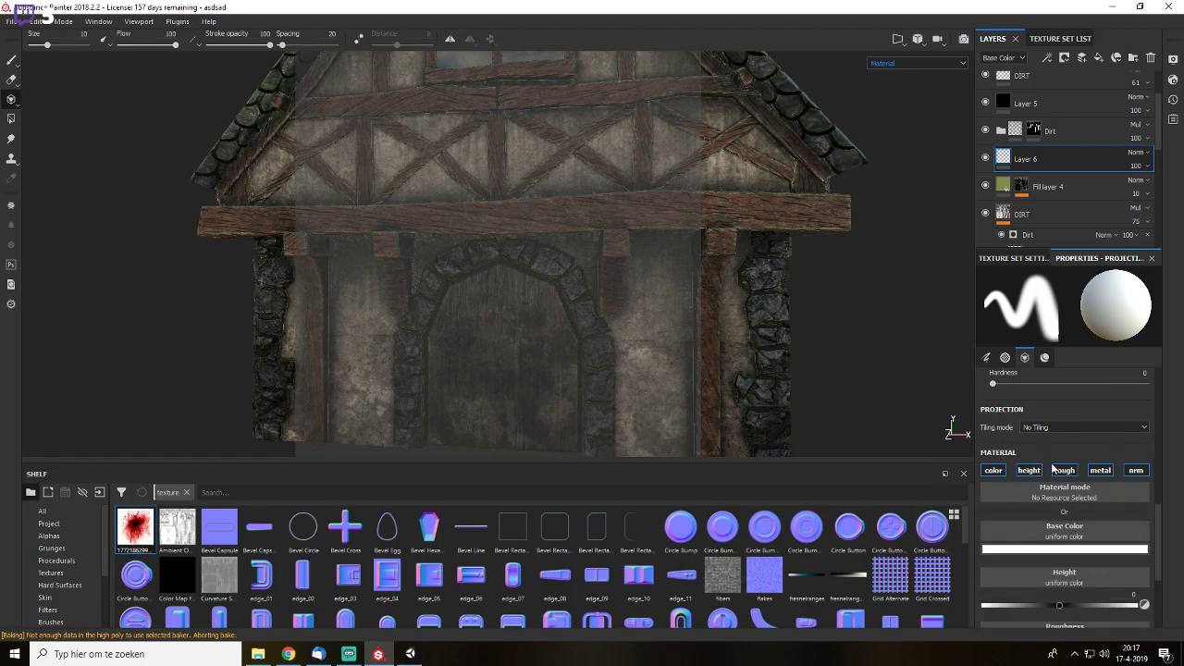
pyautogui.click(1030, 473)
pyautogui.click(1062, 474)
pyautogui.click(1102, 476)
pyautogui.click(1099, 470)
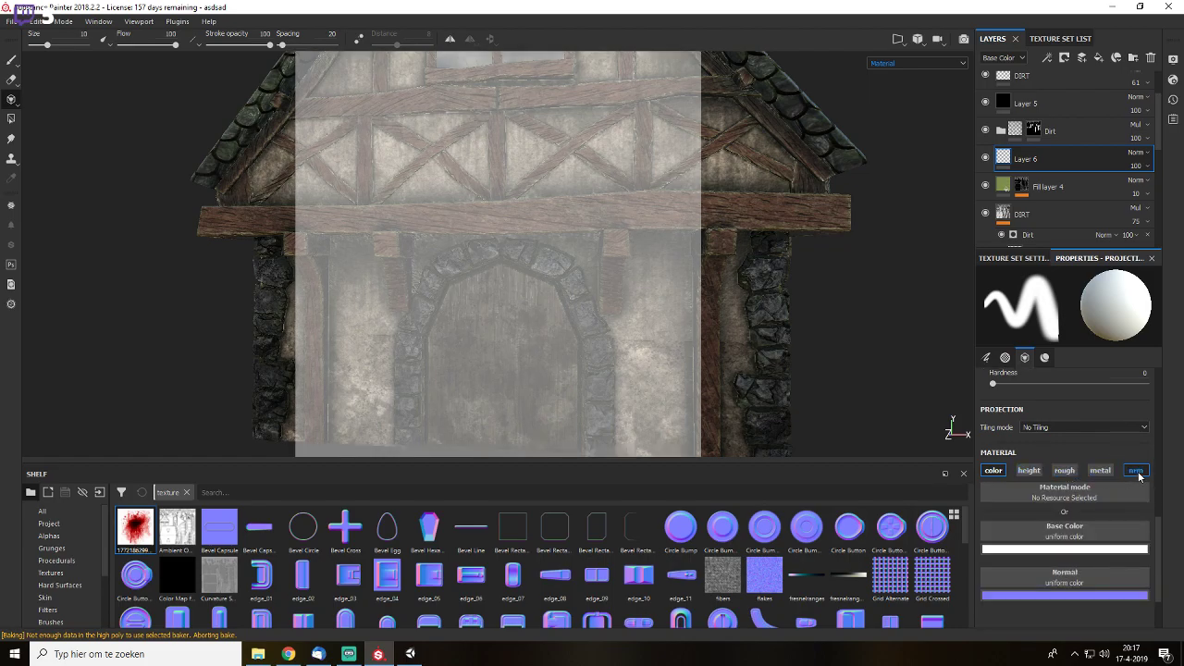
pyautogui.click(1136, 470)
# - Use the blood splatter texture as the projection's base color and set the brush hardness to 0.13
pyautogui.moveTo(136, 534); pyautogui.dragTo(1063, 533)
pyautogui.scroll(1, 561, 288)
pyautogui.moveTo(562, 288)
pyautogui.keyDown('alt'); pyautogui.mouseDown(button='middle')
pyautogui.moveTo(758, 394)
pyautogui.moveTo(574, 293)
pyautogui.mouseUp(button='middle'); pyautogui.keyUp('alt')
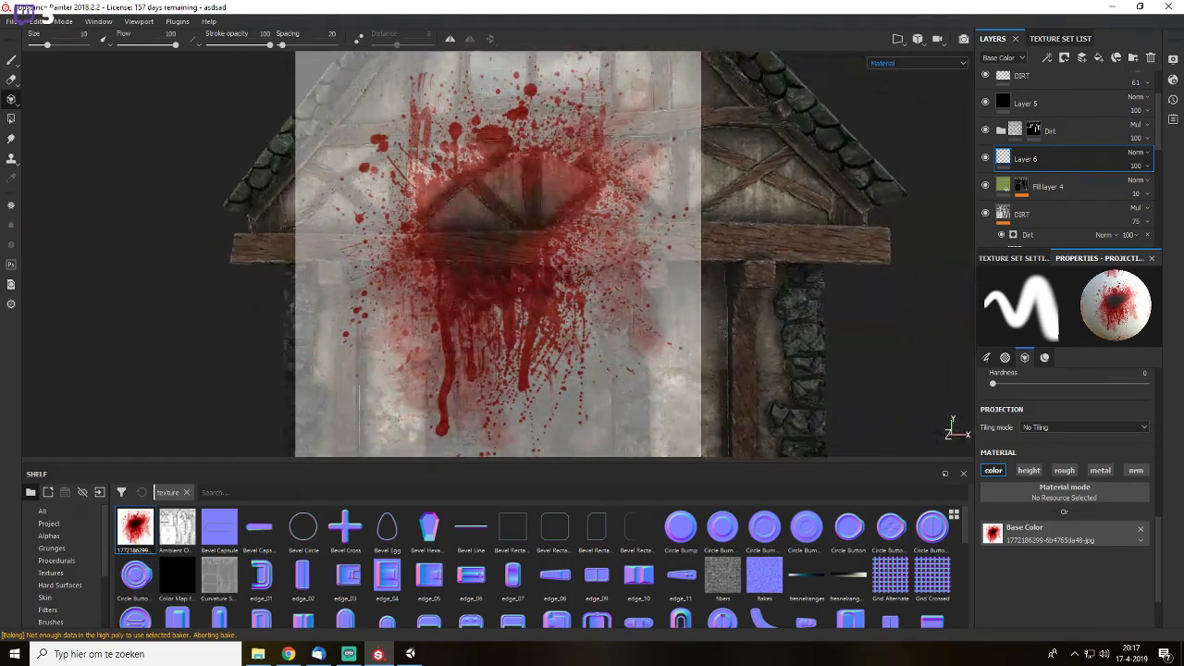
pyautogui.moveTo(504, 304); pyautogui.dragTo(462, 311)
pyautogui.moveTo(569, 210)
pyautogui.mouseDown()
pyautogui.moveTo(601, 251)
pyautogui.moveTo(633, 180)
pyautogui.moveTo(610, 144)
pyautogui.mouseUp()
pyautogui.hotkey('ctrl', 'z')
pyautogui.moveTo(577, 280)
pyautogui.keyDown('ctrl'); pyautogui.mouseDown(button='right')
pyautogui.moveTo(605, 314)
pyautogui.moveTo(573, 282)
pyautogui.moveTo(574, 256)
pyautogui.moveTo(569, 282)
pyautogui.moveTo(569, 270)
pyautogui.mouseUp(button='right'); pyautogui.keyUp('ctrl')
# - Shrink and position the blood splatter stencil over the plaster wall right of the door, and paint it onto the wall
pyautogui.press('s')
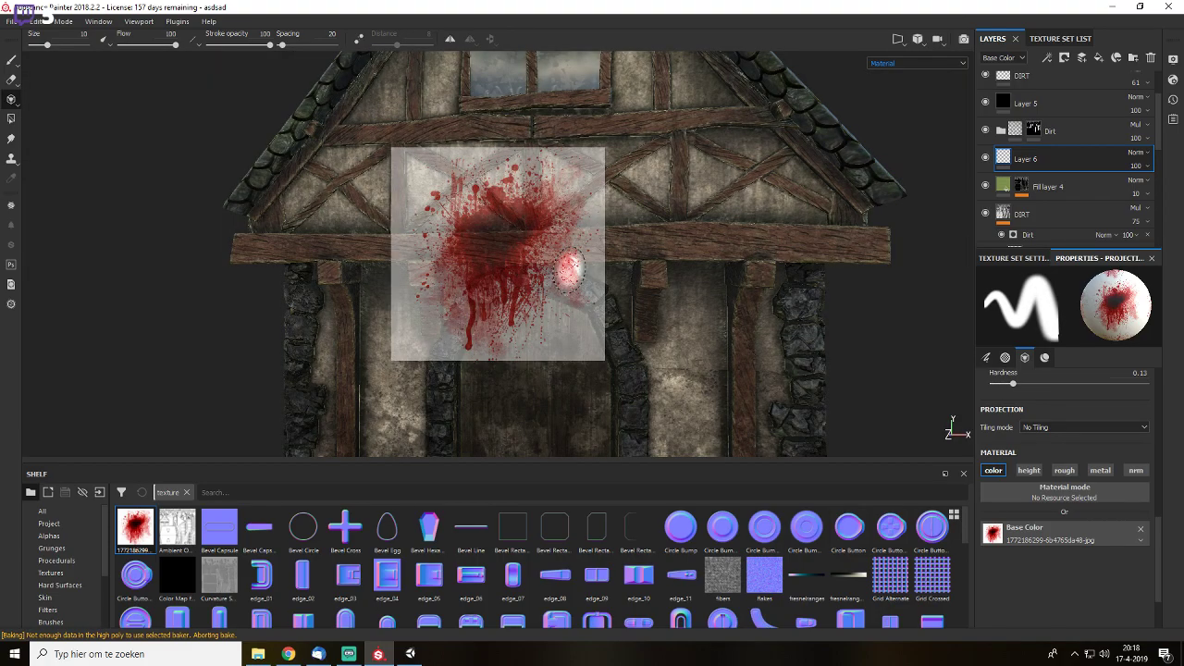
pyautogui.press('s')
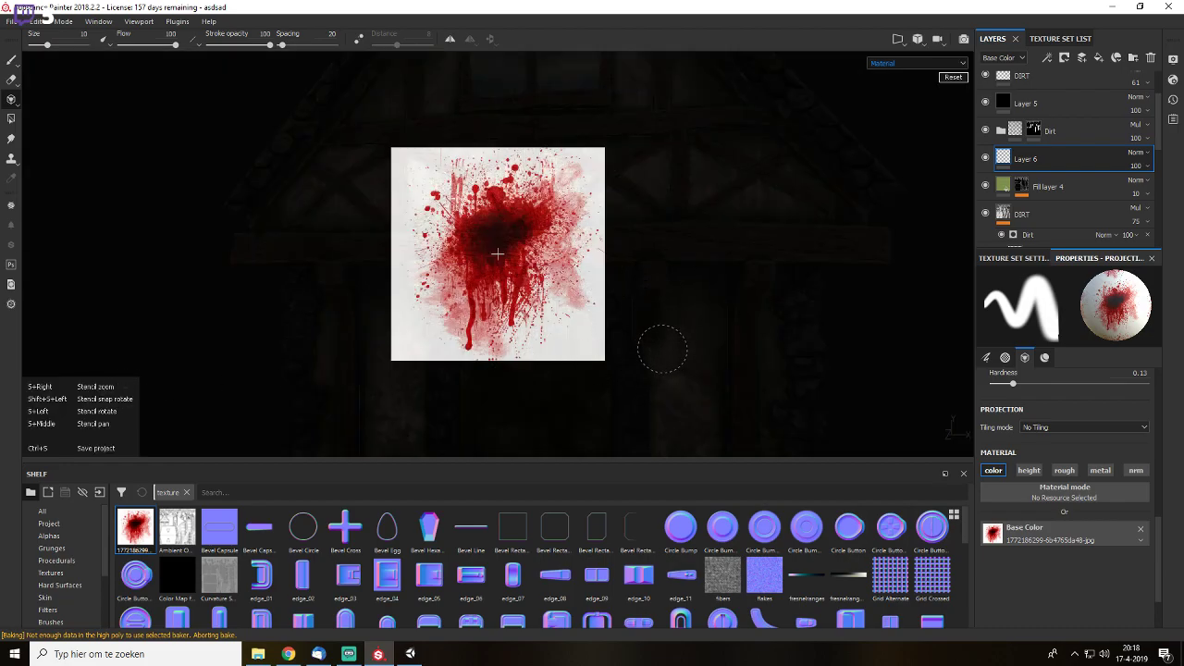
pyautogui.moveTo(666, 338)
pyautogui.mouseDown()
pyautogui.moveTo(576, 383)
pyautogui.moveTo(663, 337)
pyautogui.mouseUp()
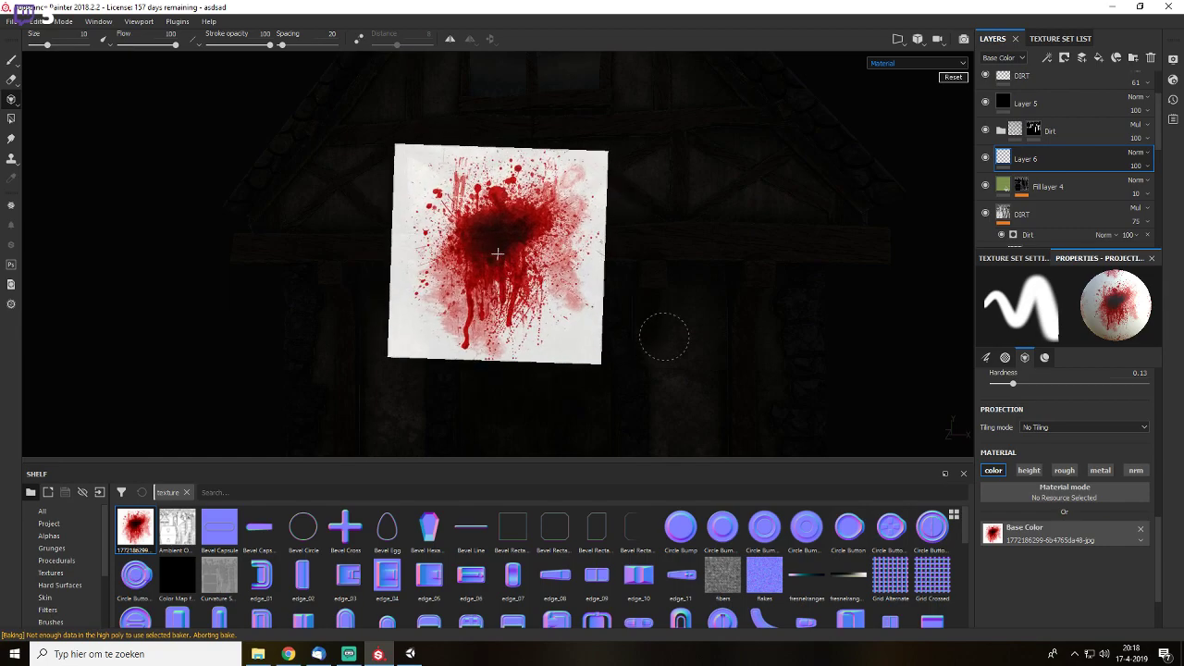
pyautogui.moveTo(663, 289); pyautogui.dragTo(732, 314, button='middle')
pyautogui.press('s')
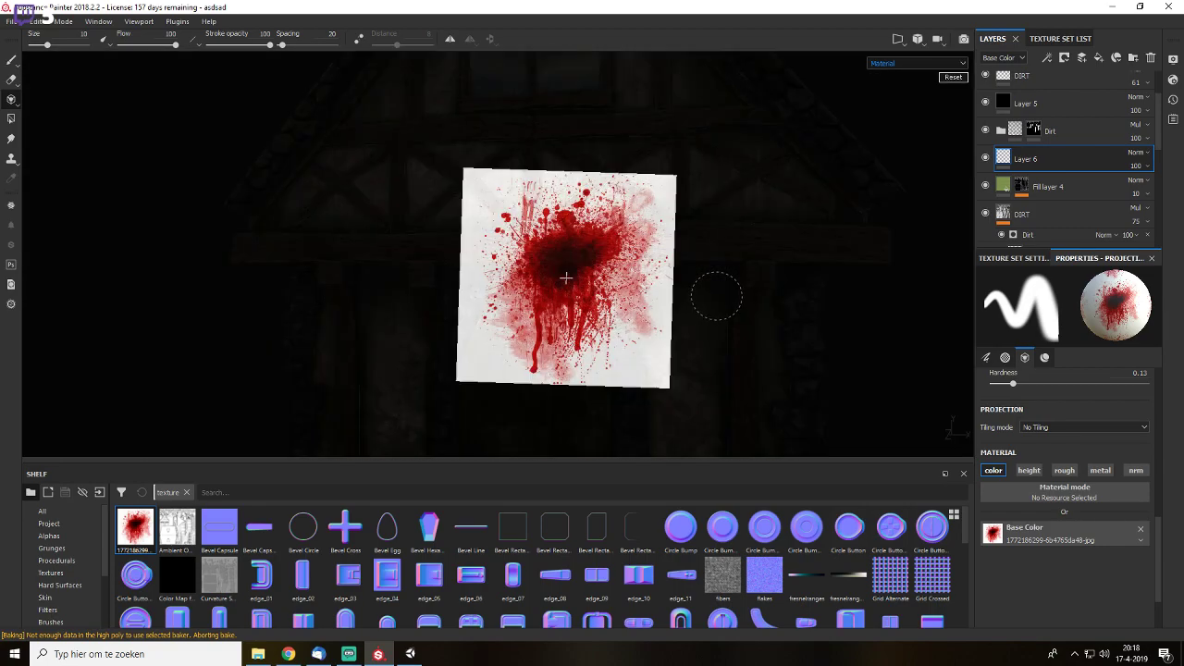
pyautogui.moveTo(713, 291); pyautogui.dragTo(745, 296)
pyautogui.press('s')
pyautogui.moveTo(718, 253)
pyautogui.mouseDown(button='right')
pyautogui.moveTo(704, 354)
pyautogui.moveTo(708, 275)
pyautogui.moveTo(664, 267)
pyautogui.mouseUp(button='right')
pyautogui.moveTo(671, 264); pyautogui.dragTo(834, 345, button='middle')
pyautogui.moveTo(833, 345); pyautogui.dragTo(822, 317, button='right')
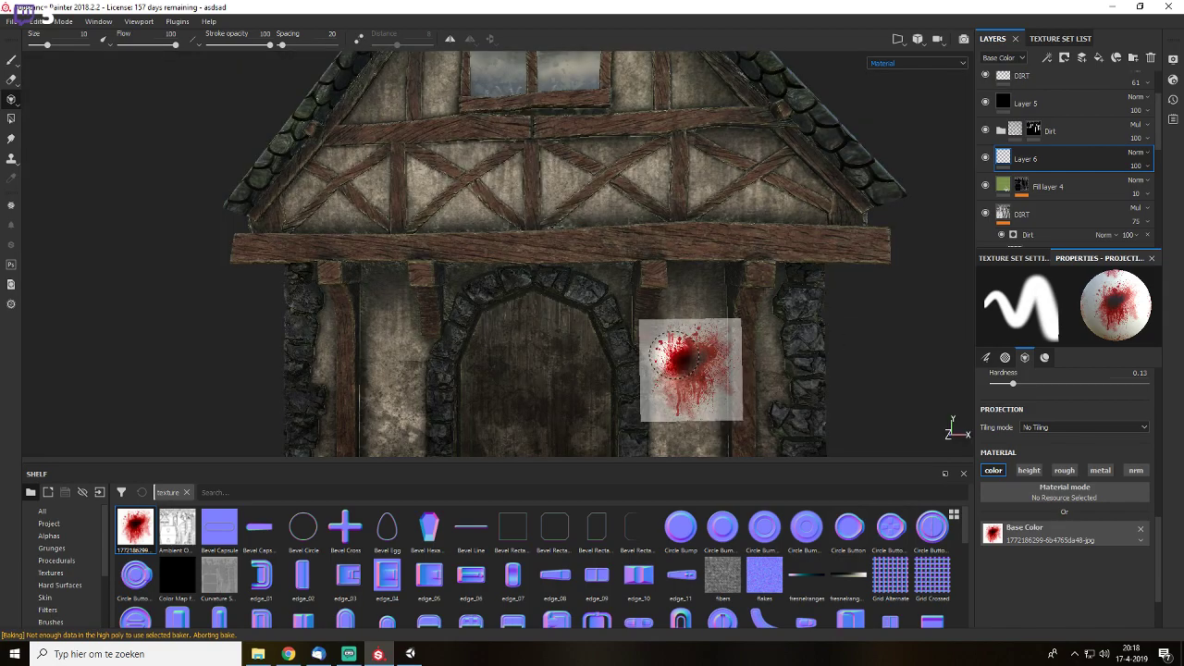
pyautogui.moveTo(659, 366); pyautogui.dragTo(689, 354)
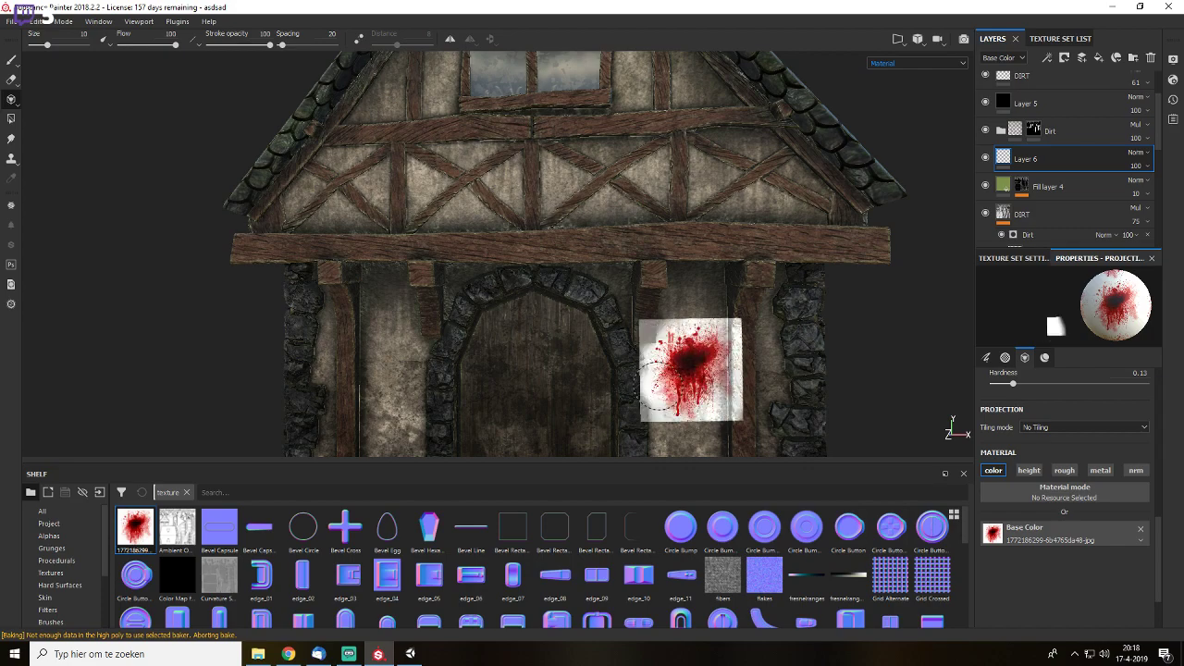
# - Rotate the blood splatter stencil diagonally over the wooden door and paint it onto the door
pyautogui.keyDown('alt'); pyautogui.moveTo(659, 373); pyautogui.dragTo(664, 237); pyautogui.keyUp('alt')
pyautogui.press('s')
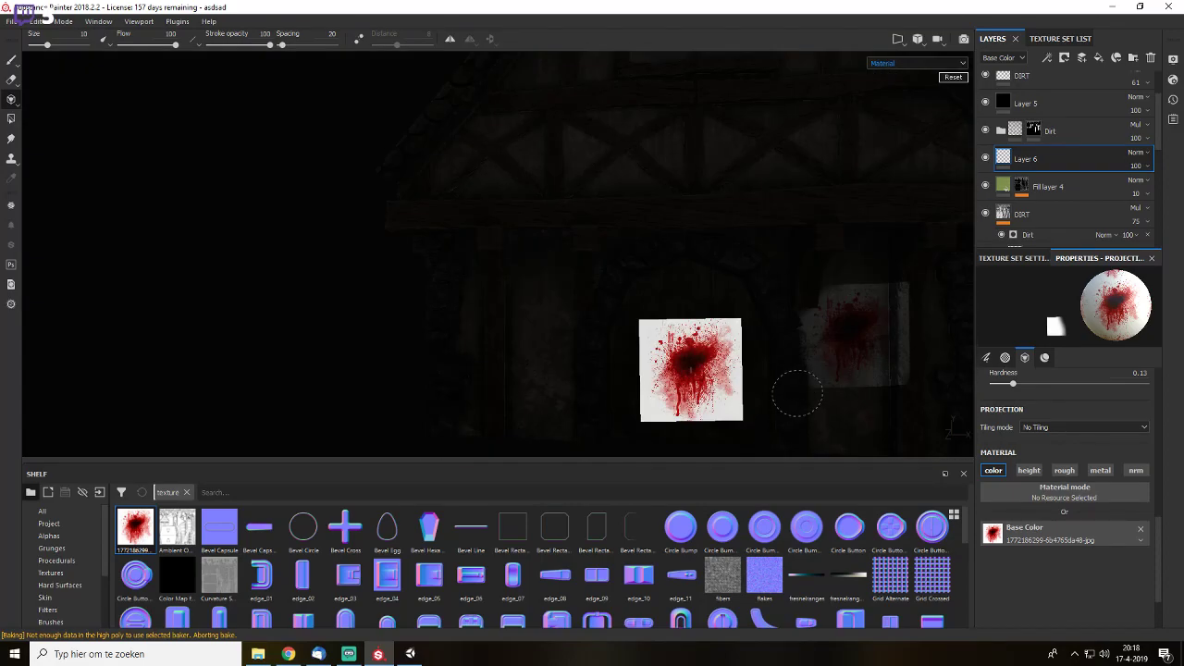
pyautogui.moveTo(792, 396); pyautogui.dragTo(658, 381)
pyautogui.press('s')
pyautogui.moveTo(792, 373); pyautogui.dragTo(651, 305)
pyautogui.moveTo(683, 343)
pyautogui.mouseDown()
pyautogui.moveTo(696, 316)
pyautogui.moveTo(680, 398)
pyautogui.moveTo(707, 411)
pyautogui.moveTo(750, 338)
pyautogui.moveTo(173, 160)
pyautogui.mouseUp()
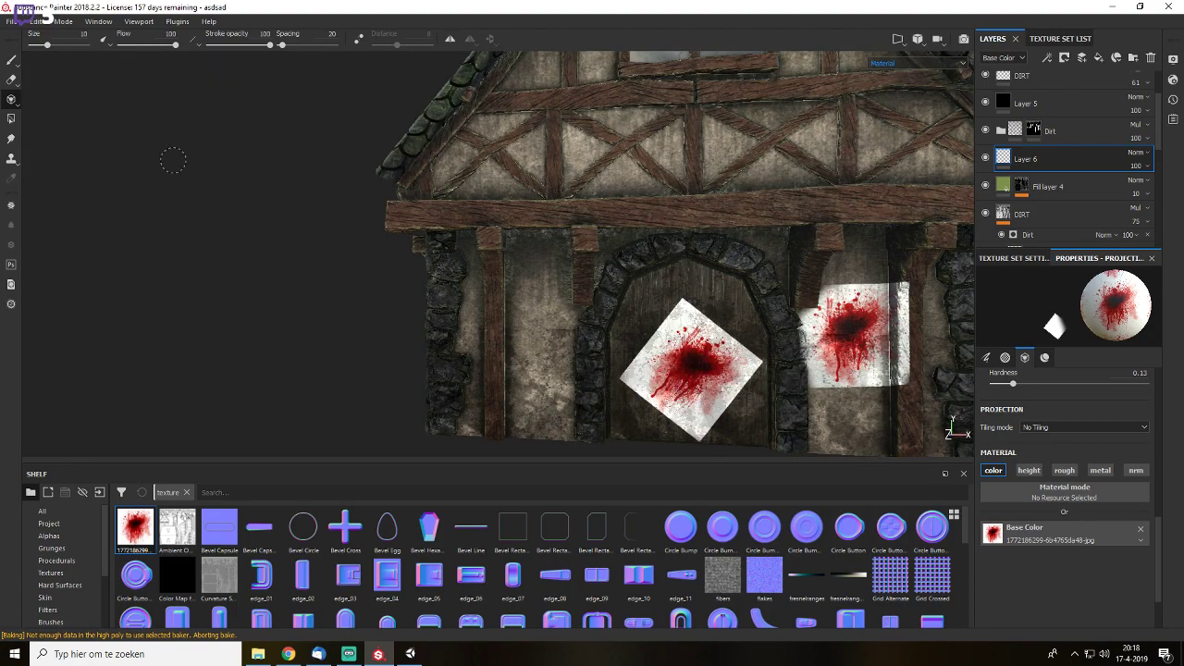
# - Set the blood layer's blending mode to Multiply and inspect the splatters on the door and wall
pyautogui.click(13, 64)
pyautogui.keyDown('alt'); pyautogui.moveTo(655, 283); pyautogui.dragTo(625, 164, button='middle'); pyautogui.keyUp('alt')
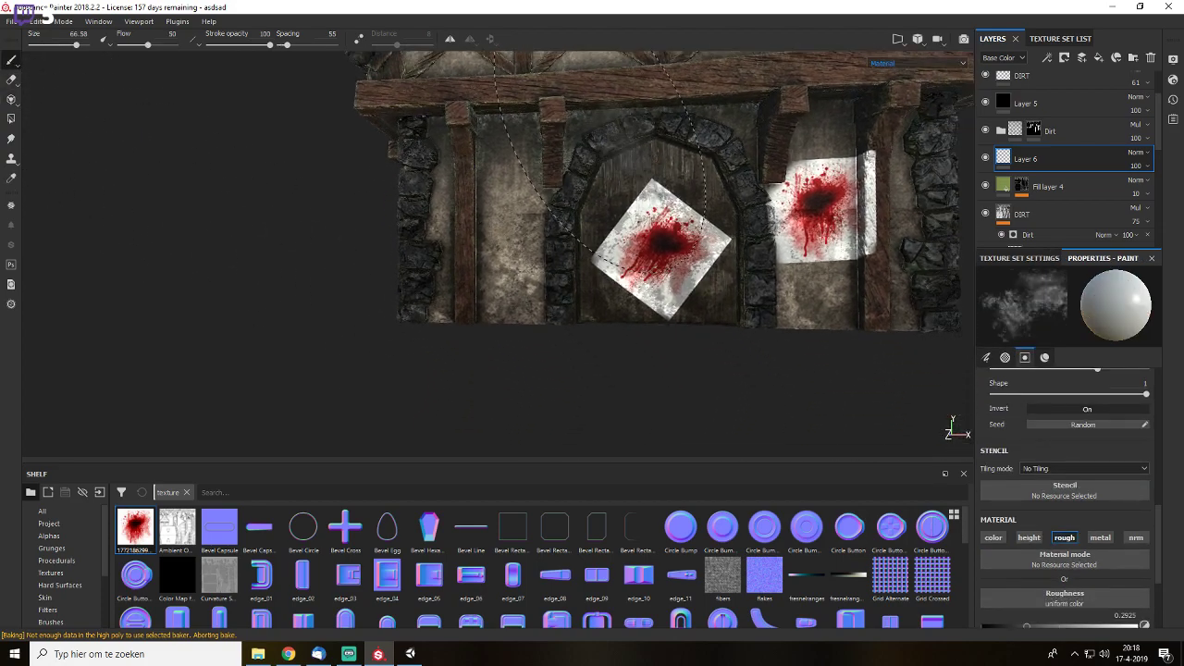
pyautogui.click(1137, 152)
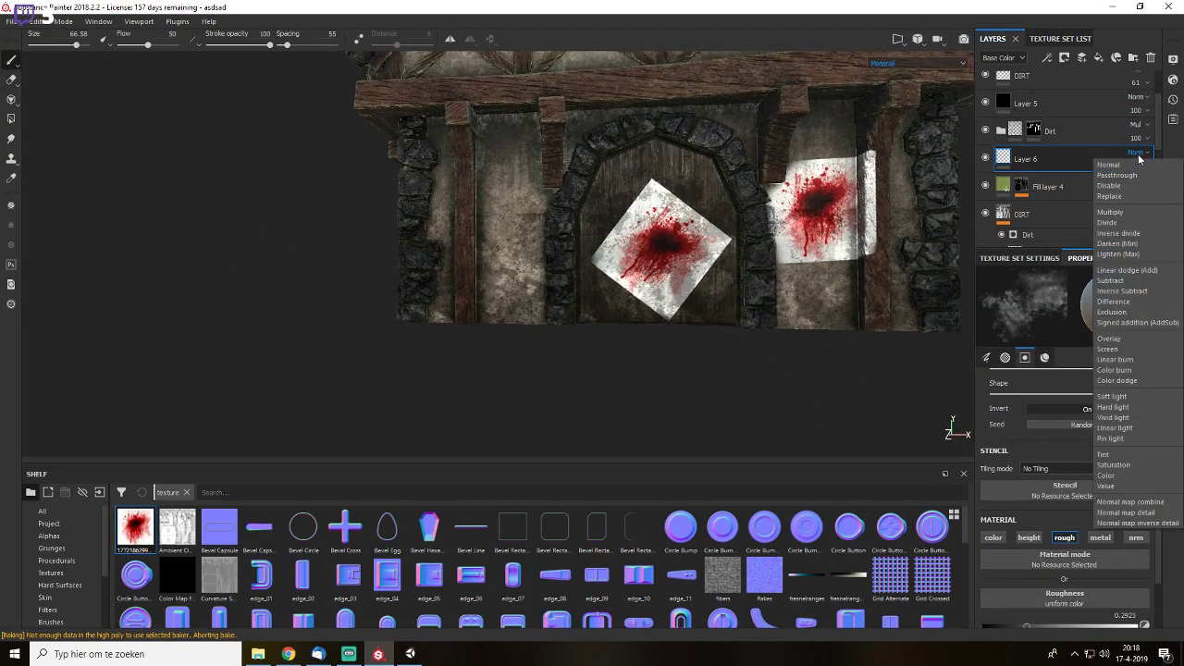
pyautogui.click(1110, 212)
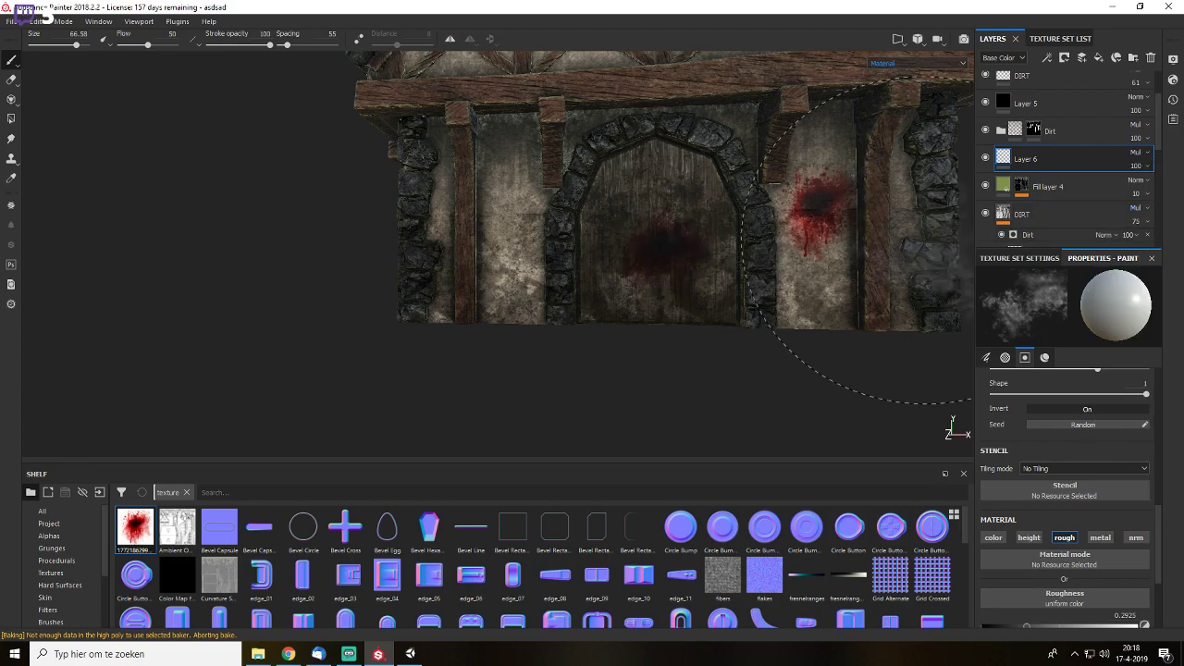
pyautogui.scroll(3, 813, 138)
pyautogui.scroll(2, 564, 195)
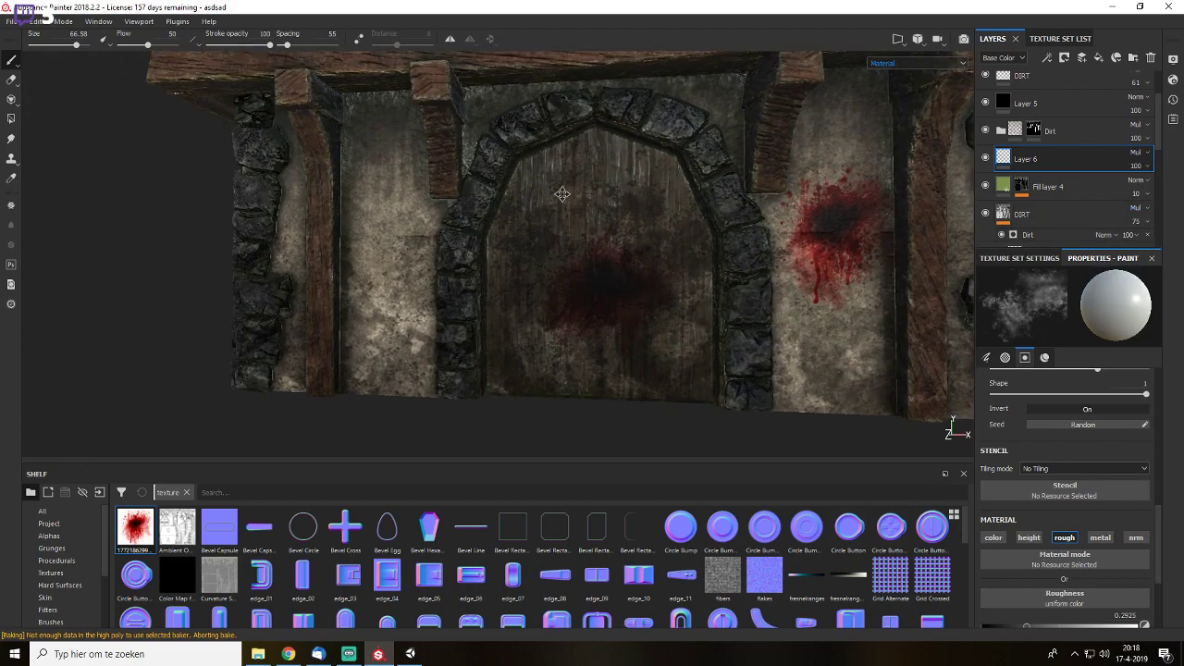
# - Try spraying the blood splatter onto the house's front right corner with the Physical projection tool, and undo it
pyautogui.press('f')
pyautogui.keyDown('alt'); pyautogui.moveTo(693, 278); pyautogui.dragTo(527, 232); pyautogui.keyUp('alt')
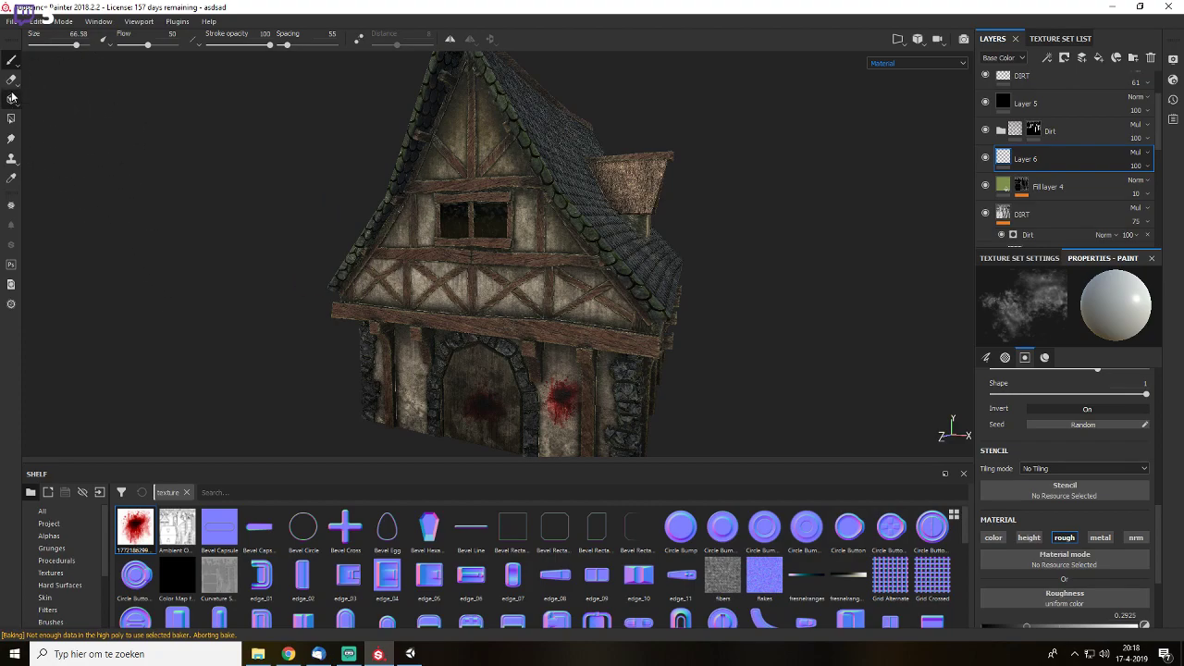
pyautogui.click(11, 96)
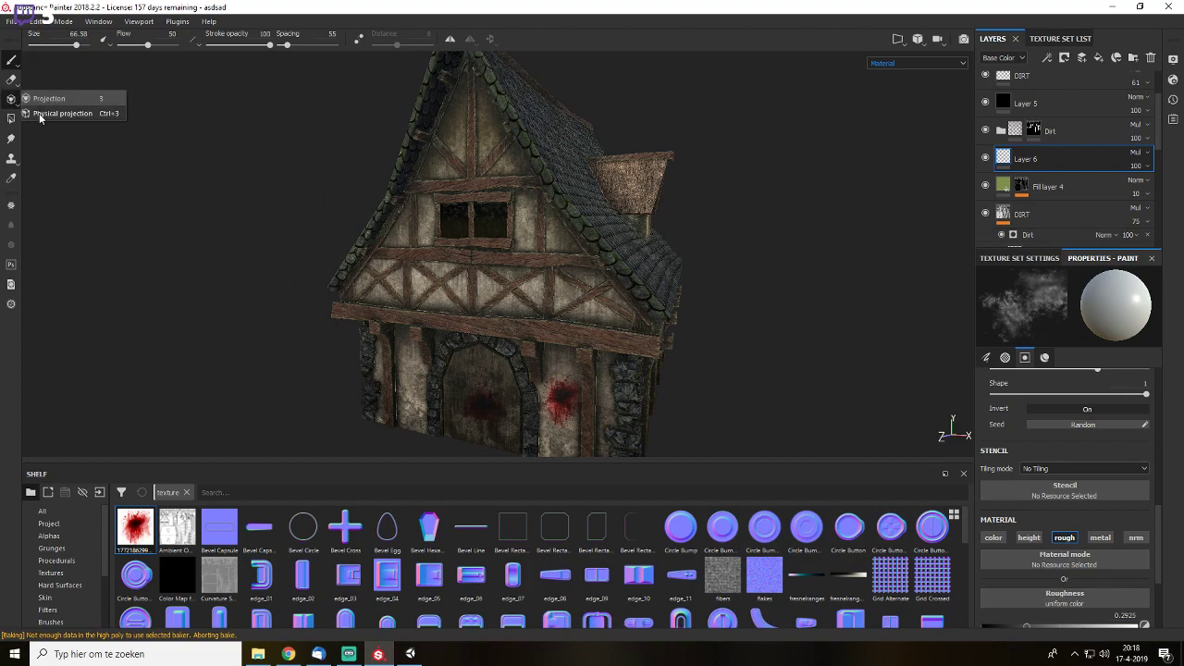
pyautogui.click(39, 112)
pyautogui.keyDown('alt'); pyautogui.moveTo(675, 293); pyautogui.dragTo(742, 310, button='middle'); pyautogui.keyUp('alt')
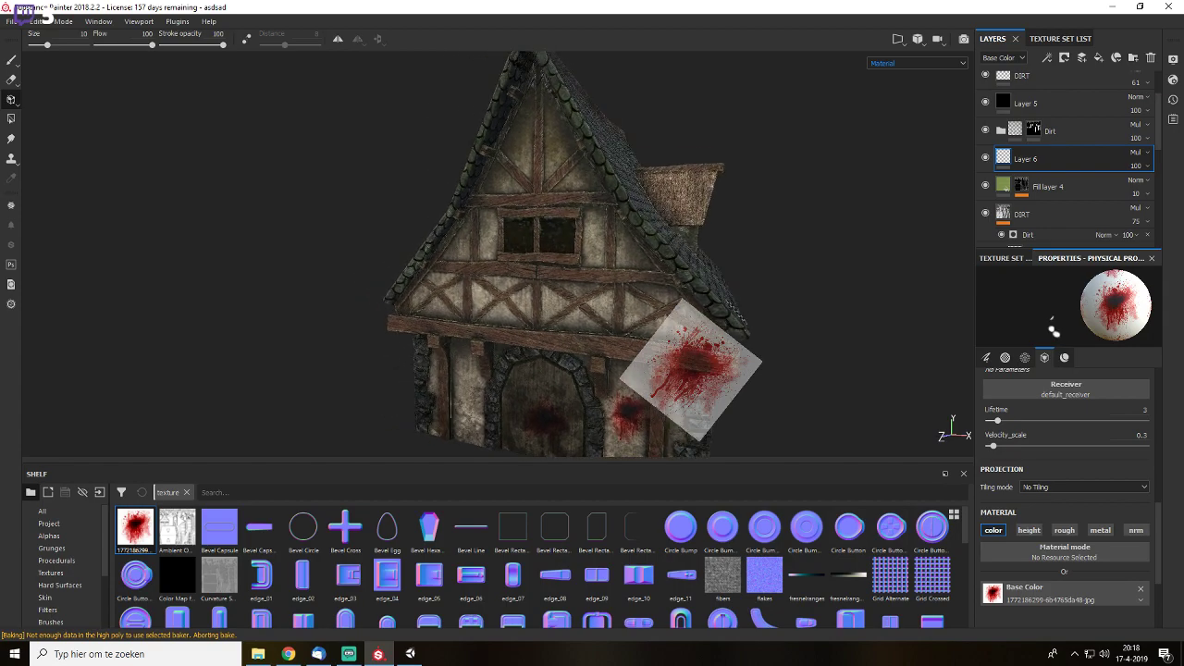
pyautogui.click(691, 363)
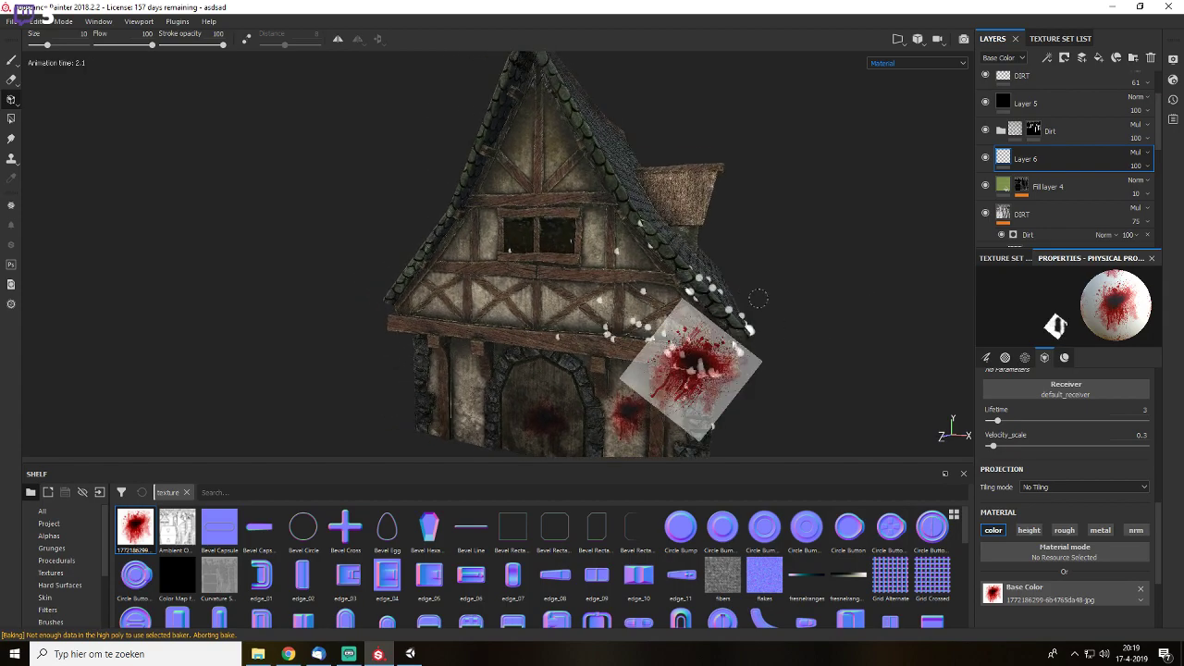
pyautogui.keyDown('alt'); pyautogui.moveTo(735, 337); pyautogui.dragTo(686, 356); pyautogui.keyUp('alt')
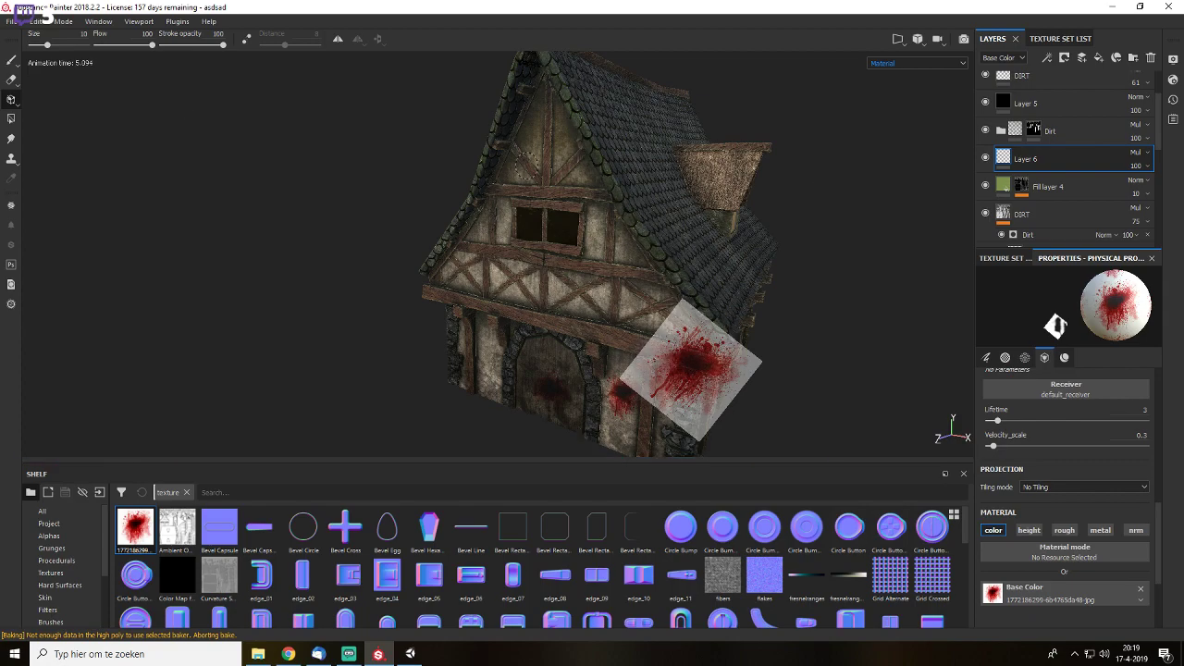
pyautogui.keyDown('alt'); pyautogui.moveTo(572, 262); pyautogui.dragTo(443, 209, button='middle'); pyautogui.keyUp('alt')
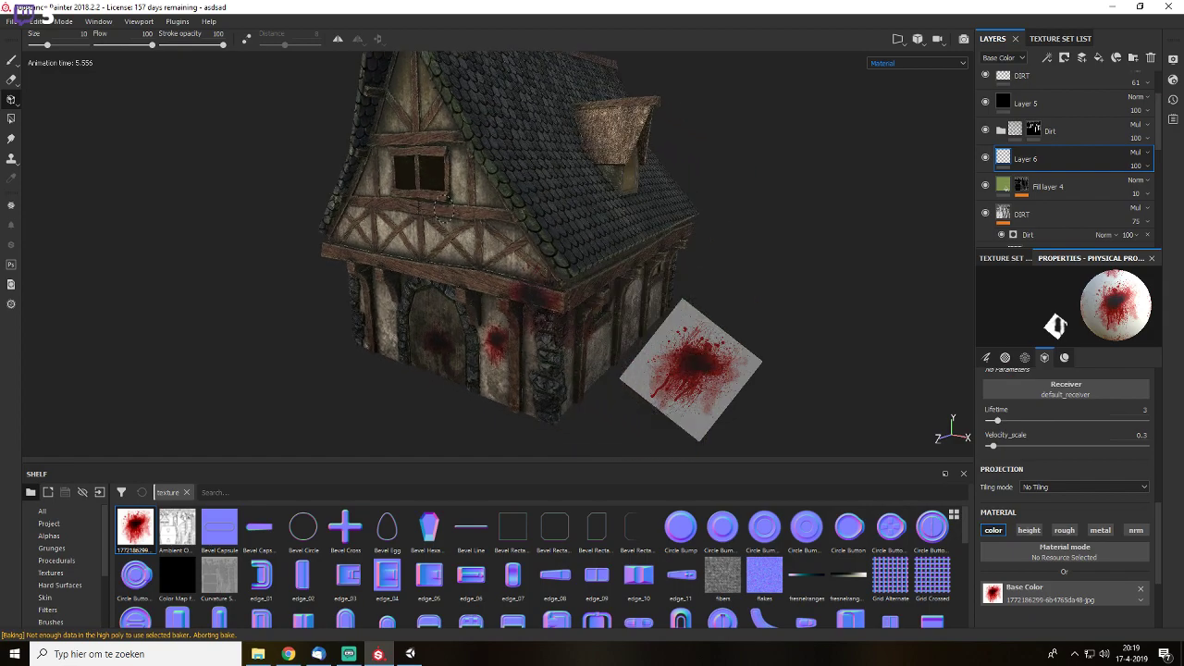
pyautogui.moveTo(593, 268)
pyautogui.keyDown('alt'); pyautogui.mouseDown()
pyautogui.moveTo(613, 225)
pyautogui.moveTo(690, 188)
pyautogui.mouseUp(); pyautogui.keyUp('alt')
pyautogui.keyDown('alt'); pyautogui.moveTo(690, 188); pyautogui.dragTo(815, 276, button='right'); pyautogui.keyUp('alt')
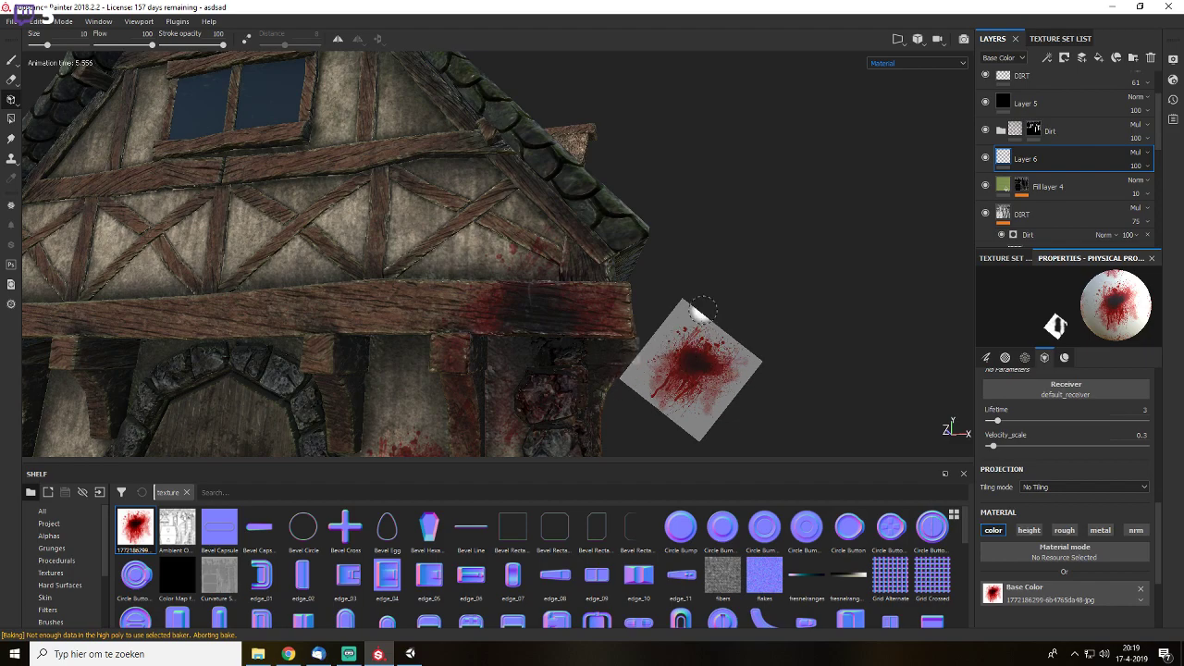
pyautogui.hotkey('ctrl', 'z')
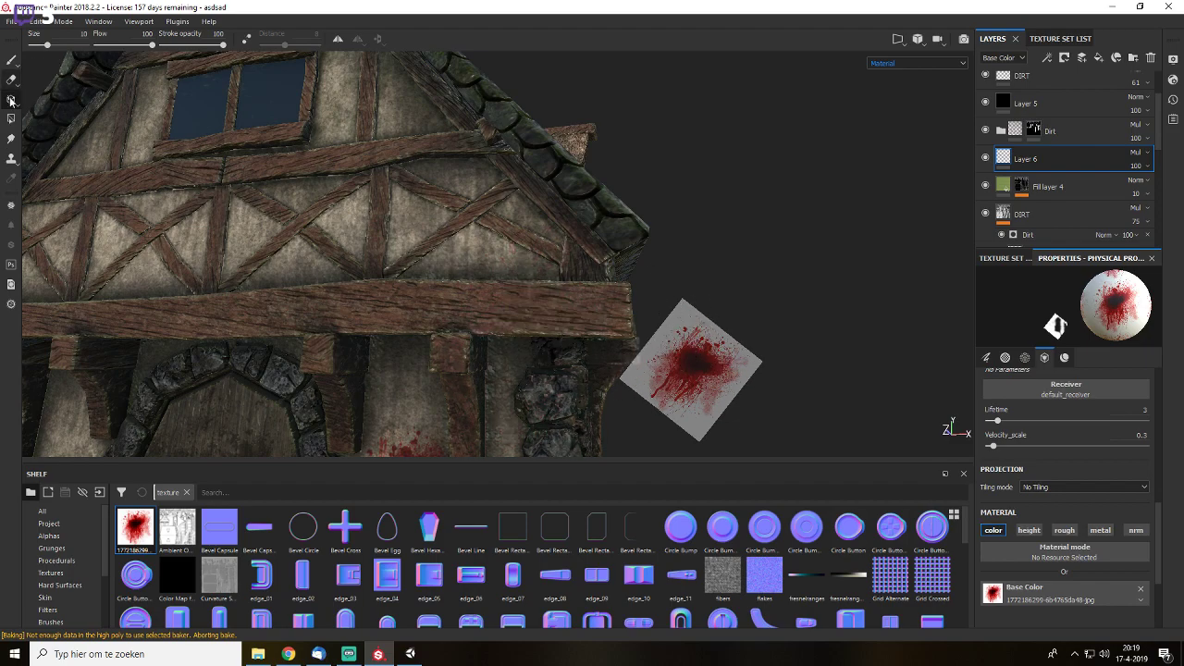
# - Switch to the Physical paint tool and add a new paint layer directly above the blood layer
pyautogui.press('e')
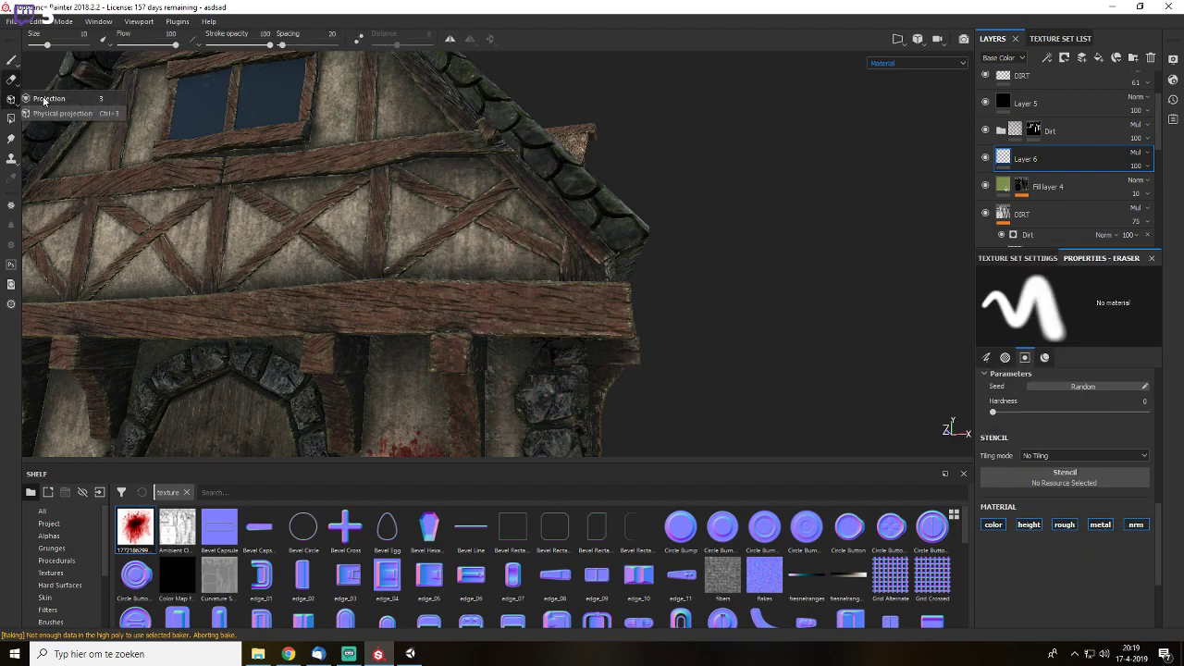
pyautogui.click(37, 99)
pyautogui.click(12, 63)
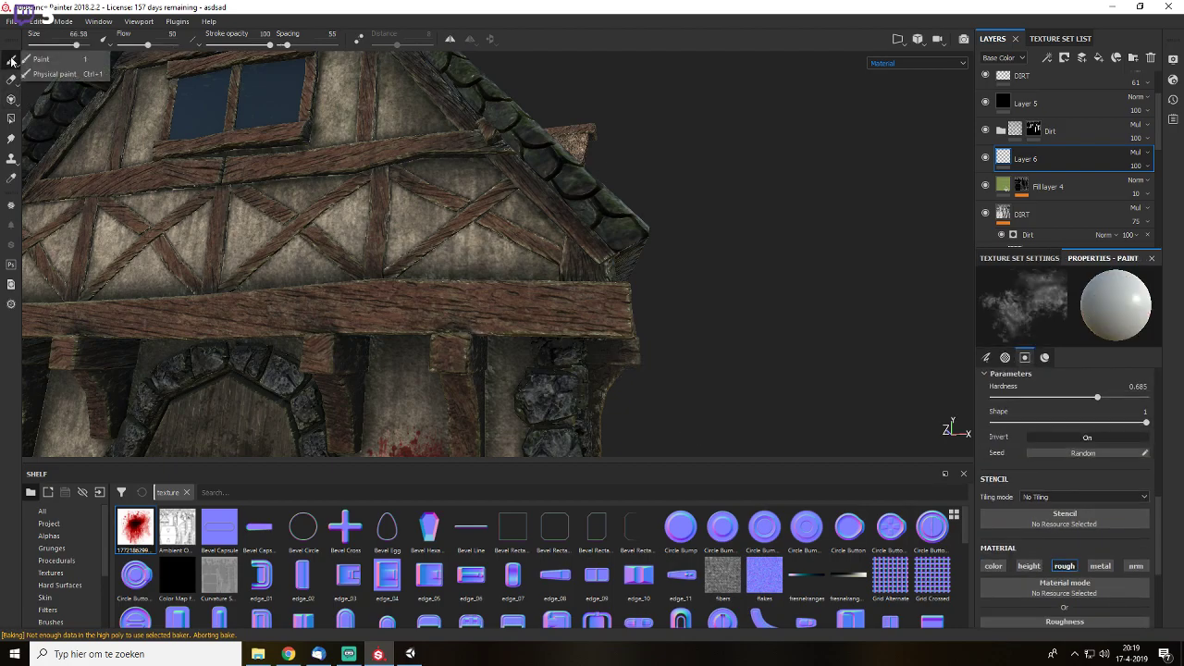
pyautogui.click(54, 73)
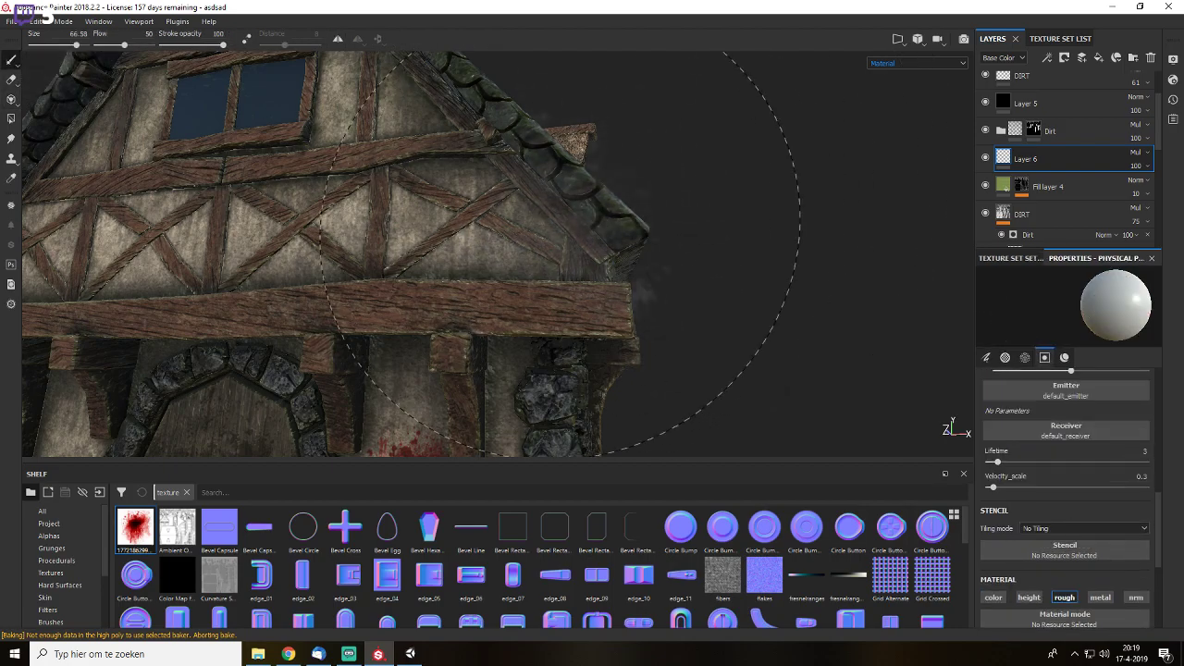
pyautogui.keyDown('alt'); pyautogui.moveTo(737, 203); pyautogui.dragTo(591, 283); pyautogui.keyUp('alt')
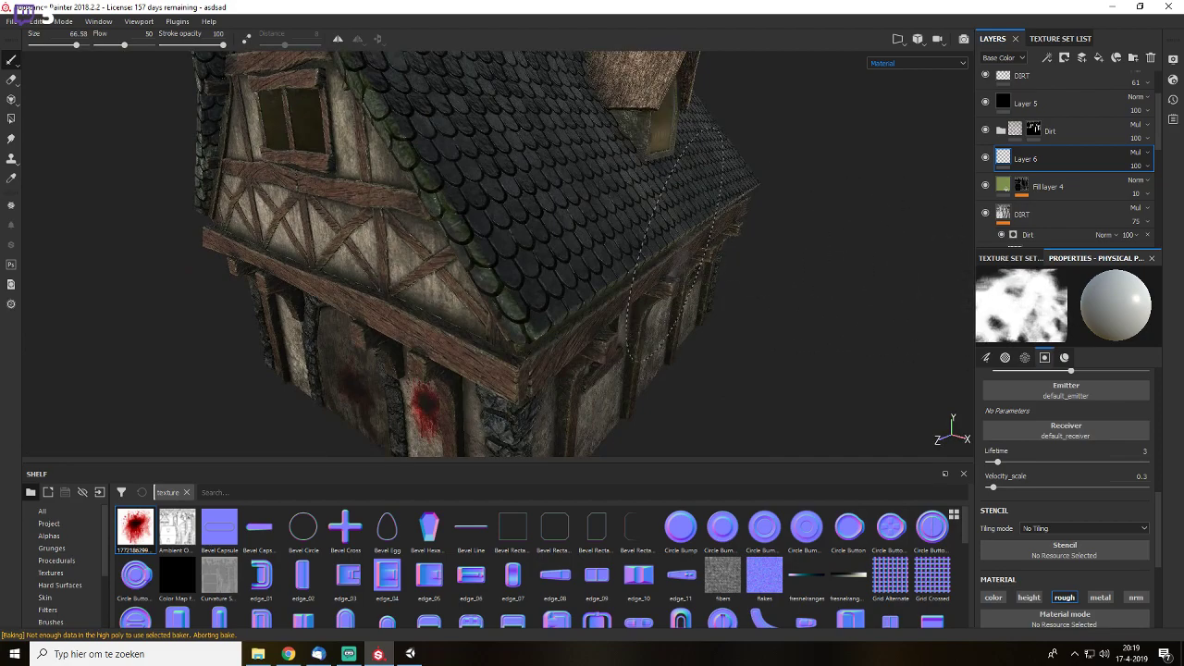
pyautogui.scroll(-4, 638, 255)
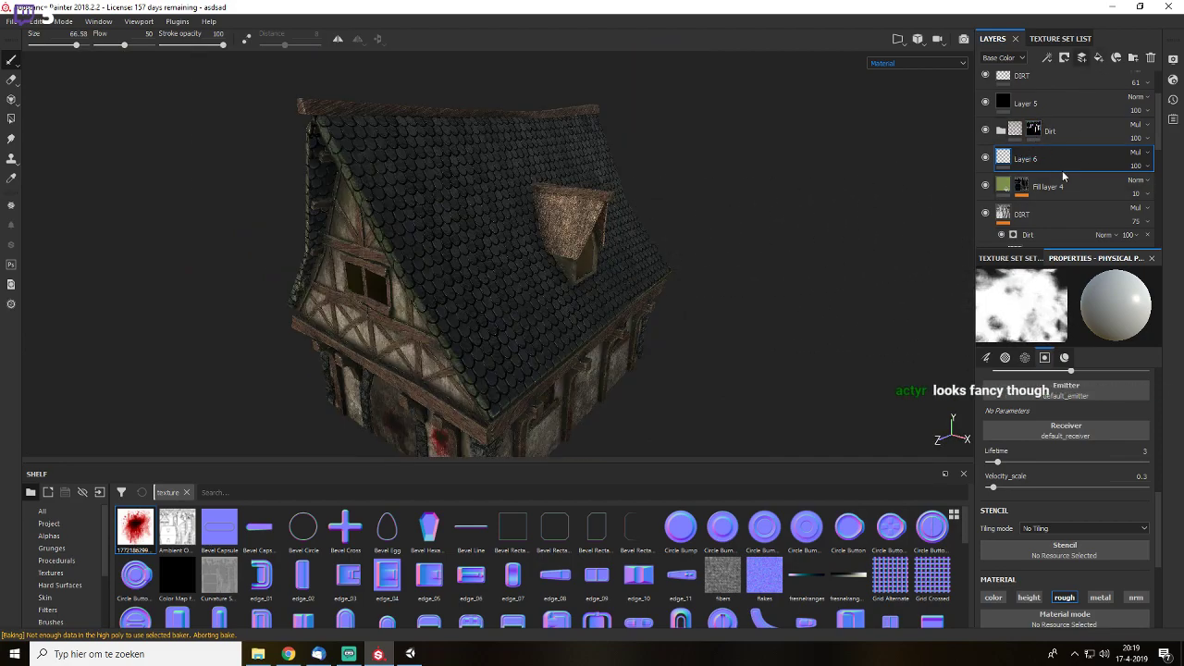
pyautogui.hotkey('ctrl', 'shift', 'l')
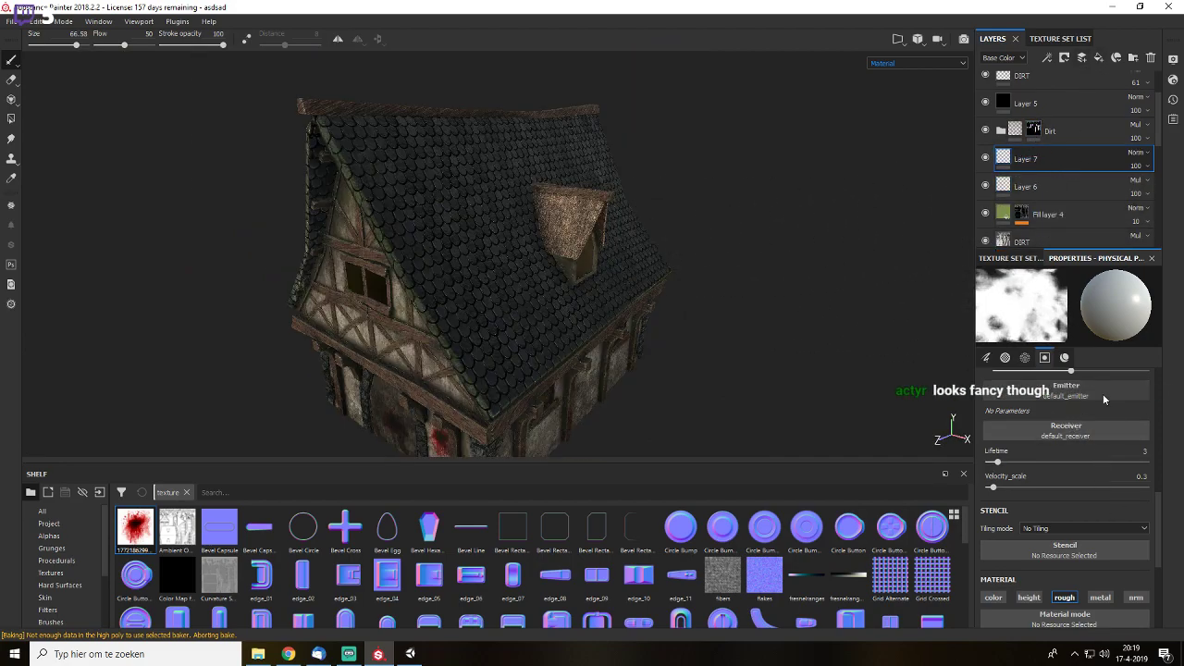
# - Set the physical brush's emitter to Spray and its receiver to Algea
pyautogui.scroll(2, 1104, 399)
pyautogui.click(1055, 463)
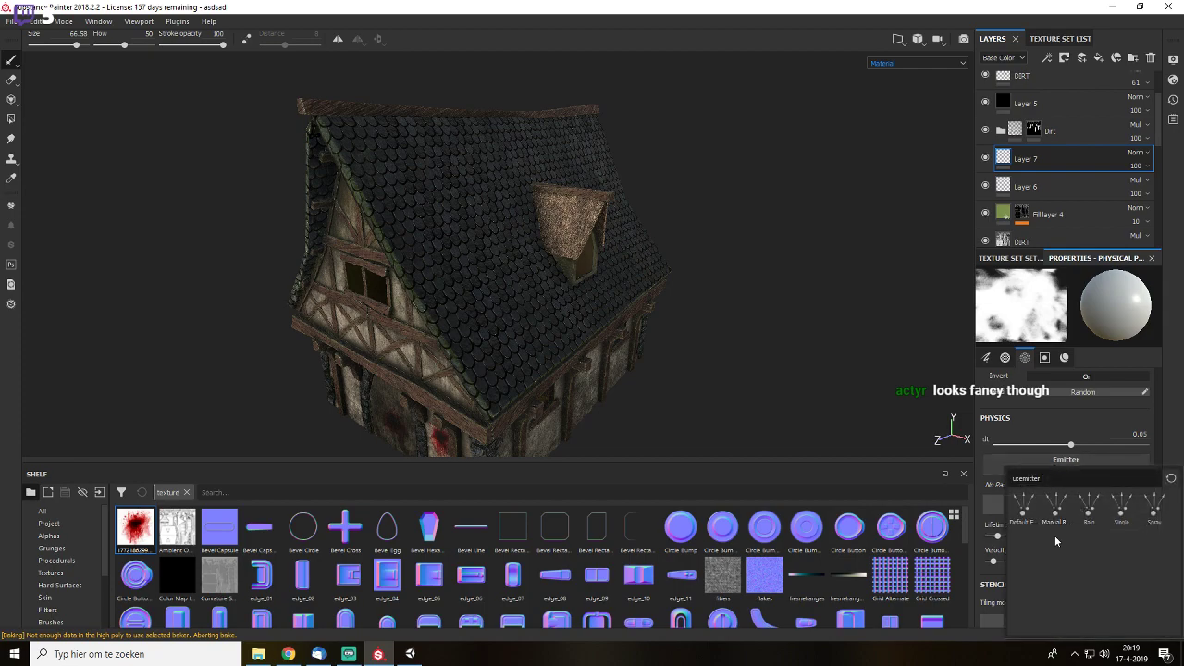
pyautogui.moveTo(1087, 507)
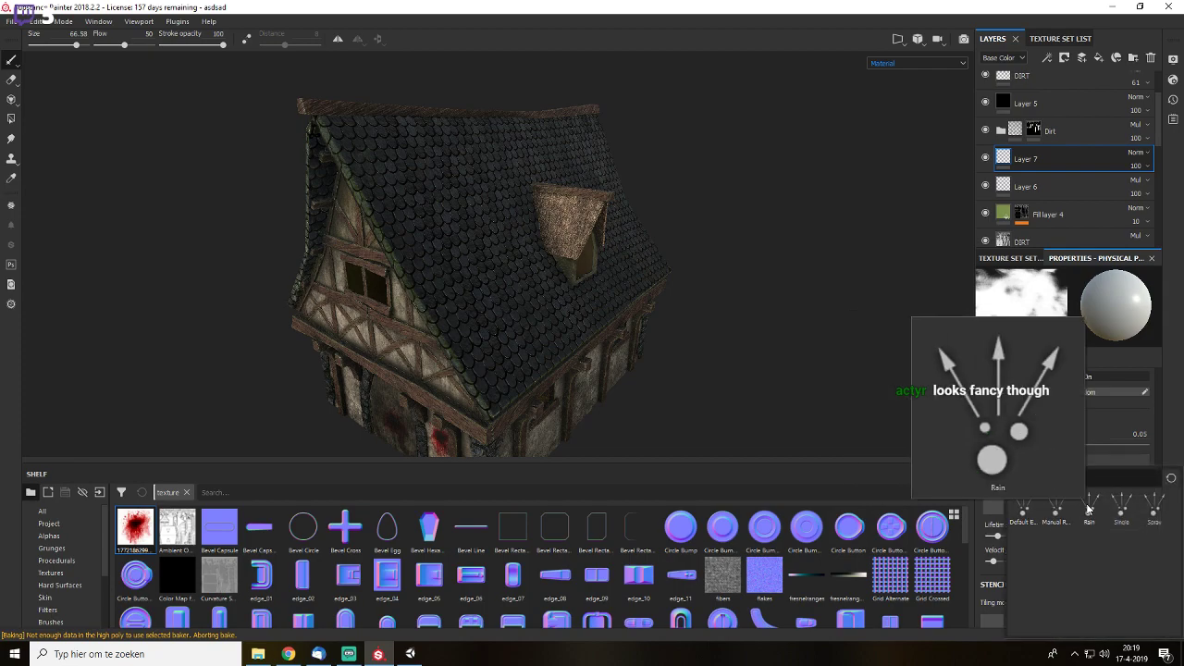
pyautogui.moveTo(1147, 511)
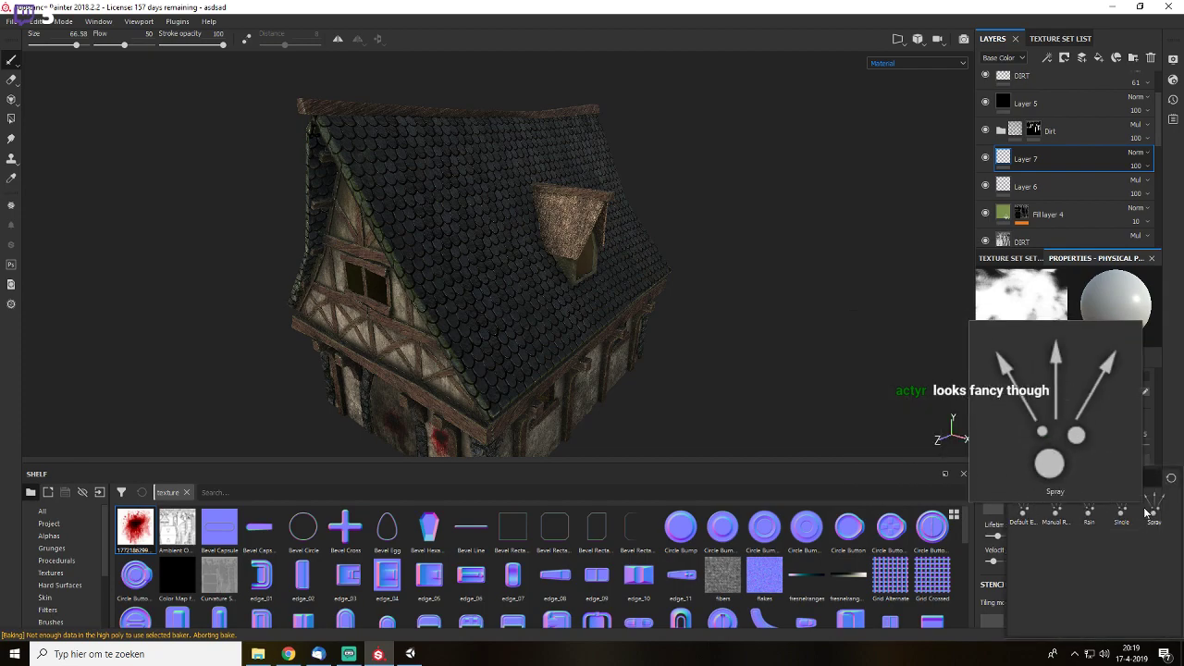
pyautogui.click(1066, 518)
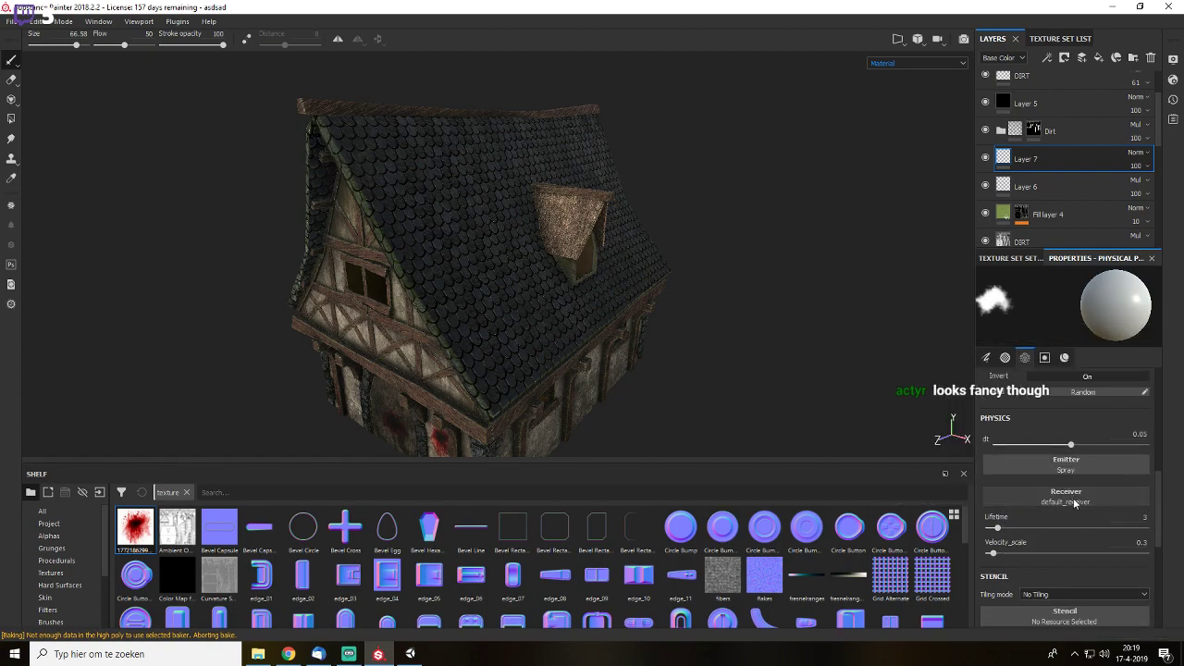
pyautogui.click(1071, 502)
pyautogui.moveTo(1021, 370)
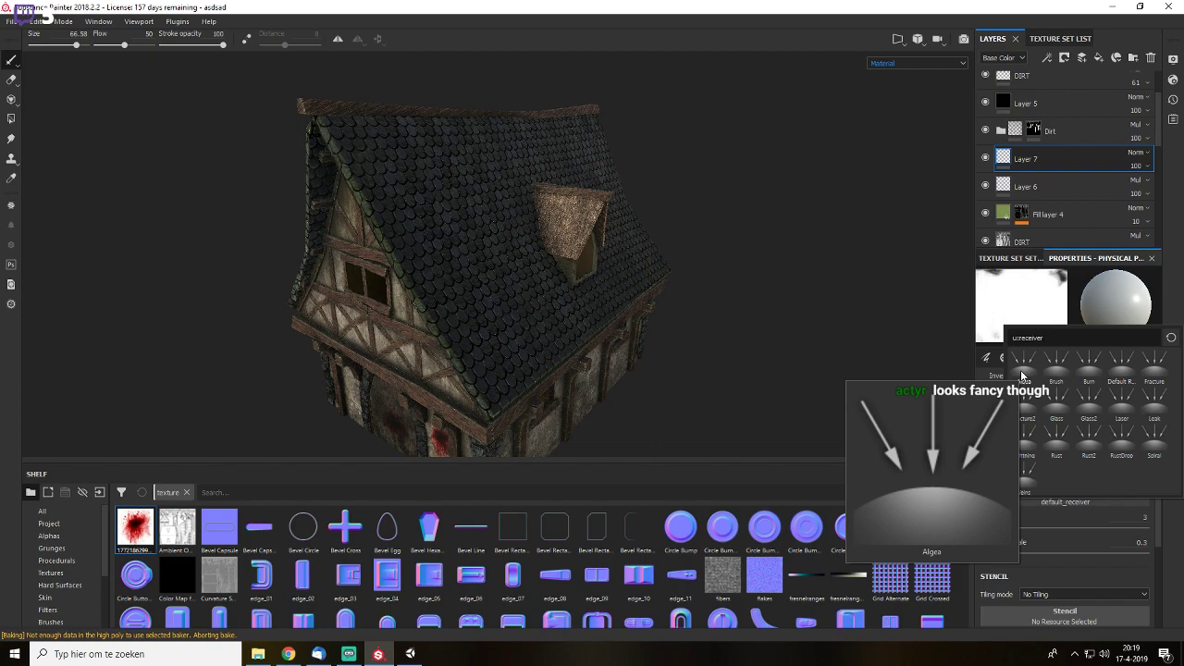
pyautogui.click(1020, 370)
# - Try spraying particles over the upper roof slope above the dormer, and undo the stroke
pyautogui.moveTo(752, 277)
pyautogui.keyDown('alt'); pyautogui.mouseDown()
pyautogui.moveTo(419, 175)
pyautogui.moveTo(549, 147)
pyautogui.mouseUp(); pyautogui.keyUp('alt')
pyautogui.moveTo(633, 155); pyautogui.dragTo(656, 185)
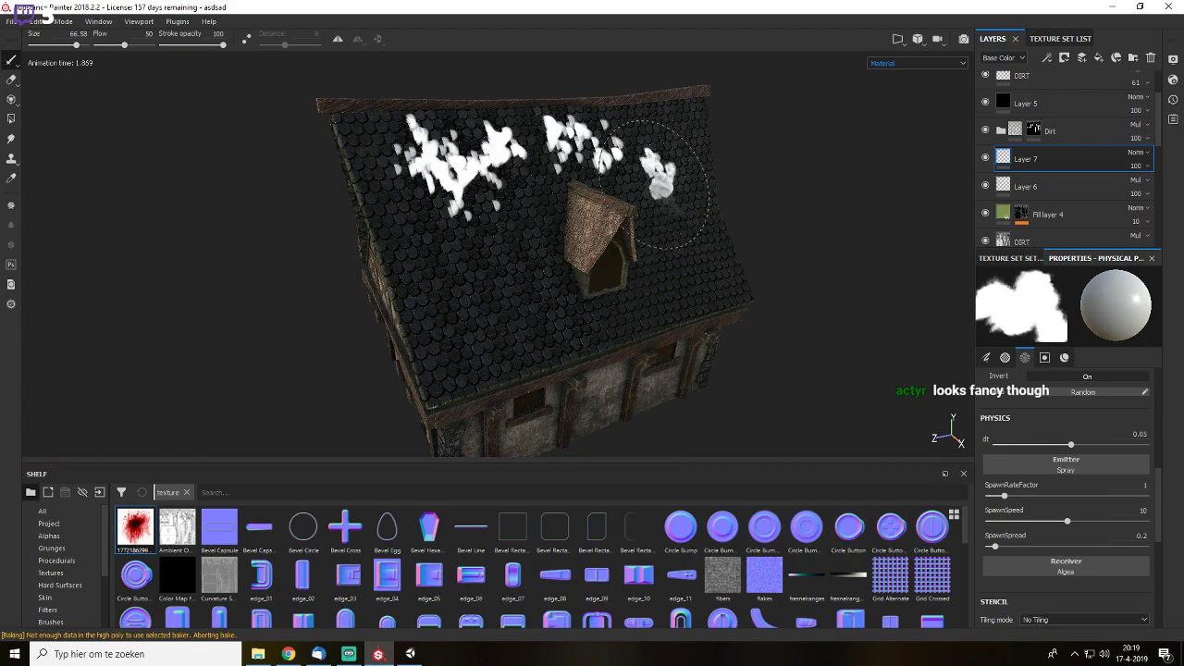
pyautogui.hotkey('ctrl', 'z')
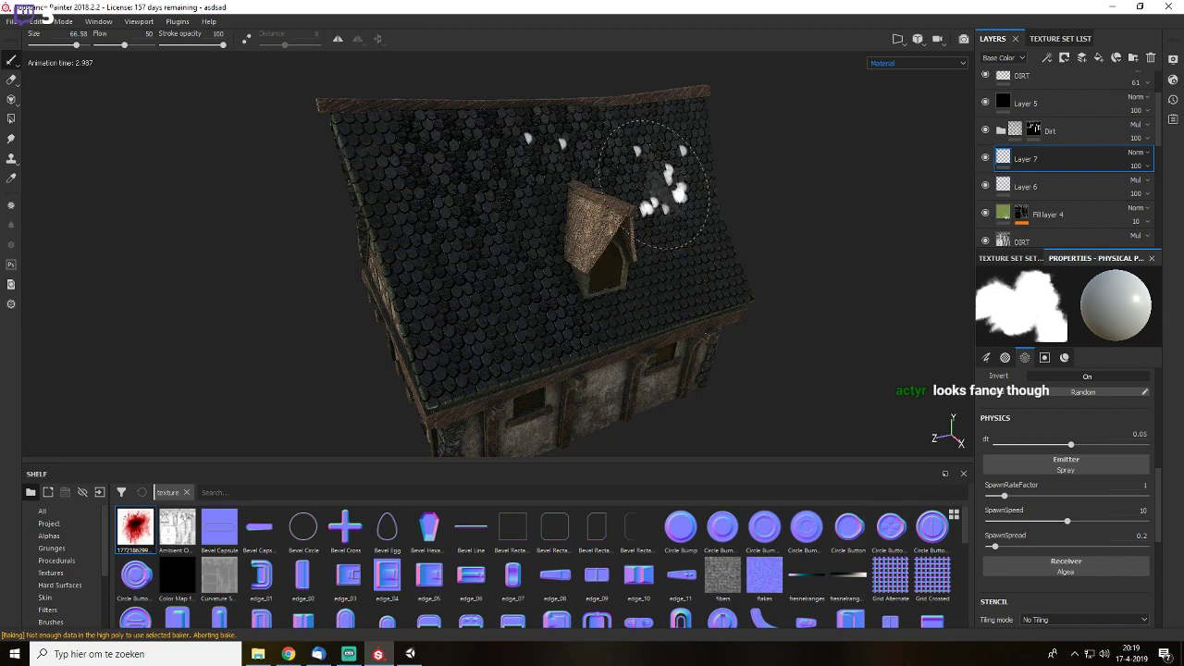
# - Check the roof's base color channel, return to the material view, and limit the brush material to the color channel
pyautogui.press('c')
pyautogui.keyDown('alt'); pyautogui.moveTo(704, 220); pyautogui.dragTo(800, 333, button='right'); pyautogui.keyUp('alt')
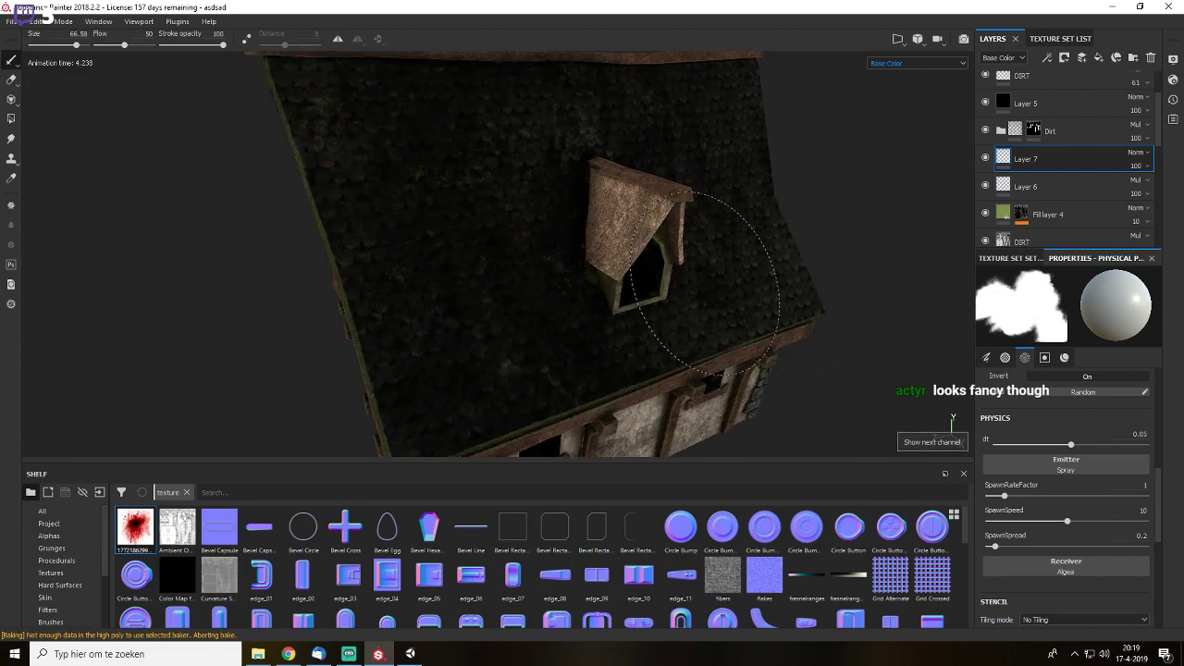
pyautogui.press('m')
pyautogui.scroll(-5, 1100, 546)
pyautogui.click(1100, 466)
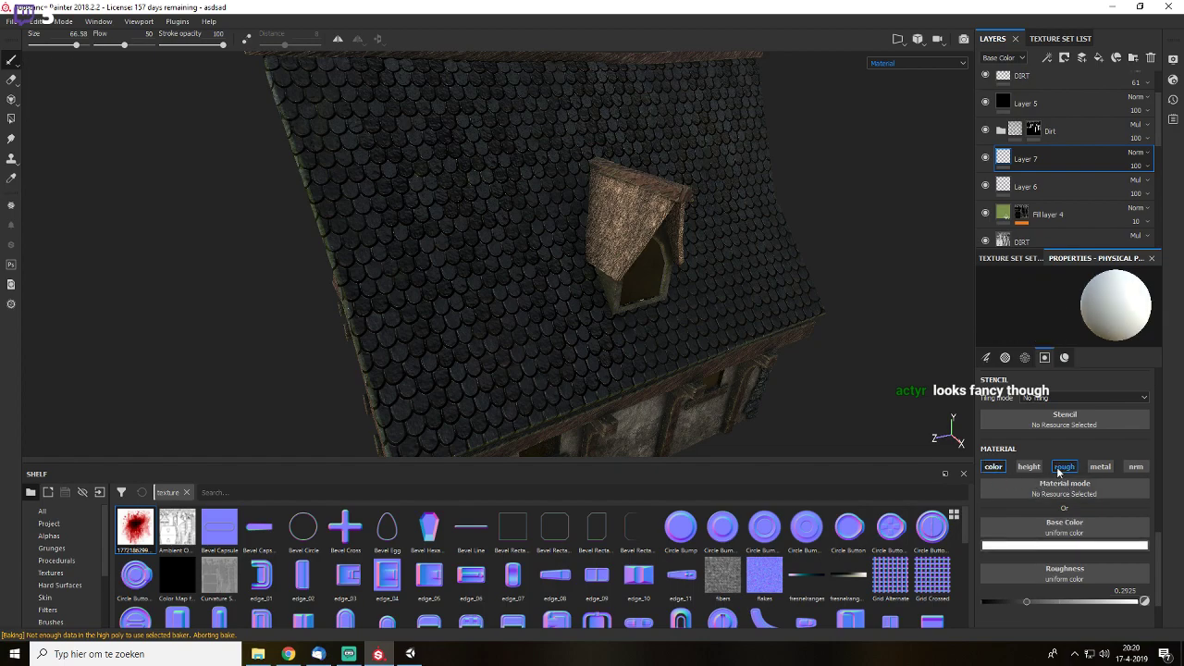
pyautogui.click(990, 467)
pyautogui.click(1064, 544)
pyautogui.click(766, 6)
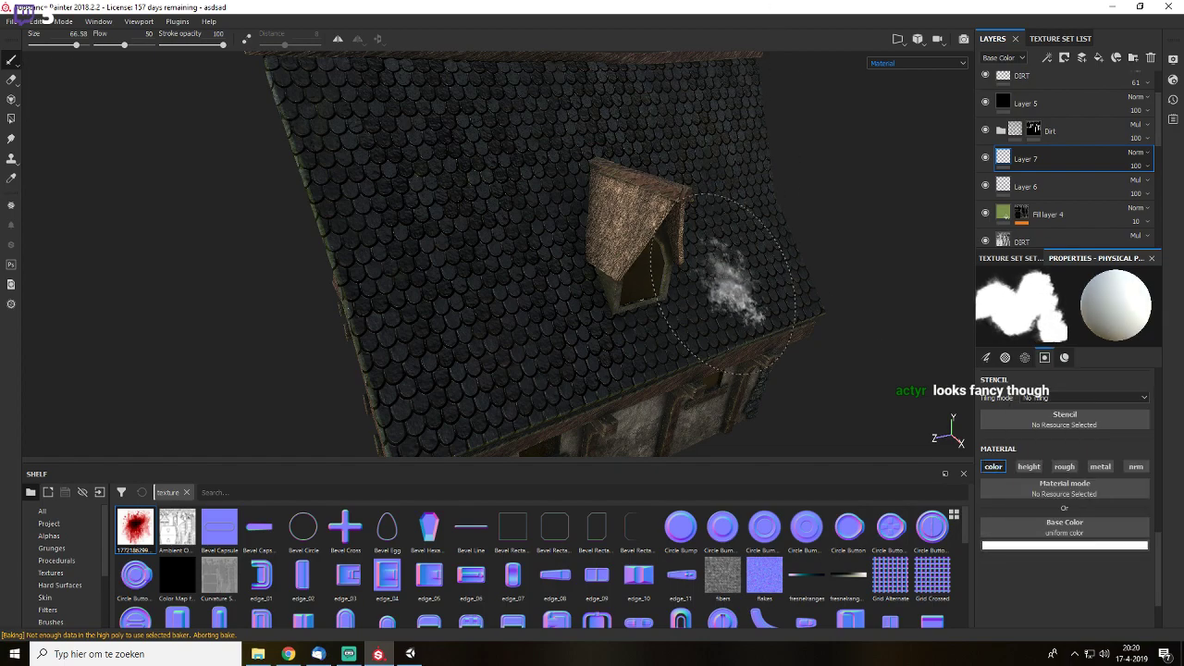
# - Reduce the brush size to 22.65 and spray white patches over the roof slope above and beside the dormer
pyautogui.keyDown('ctrl'); pyautogui.moveTo(711, 261); pyautogui.dragTo(683, 258, button='right'); pyautogui.keyUp('ctrl')
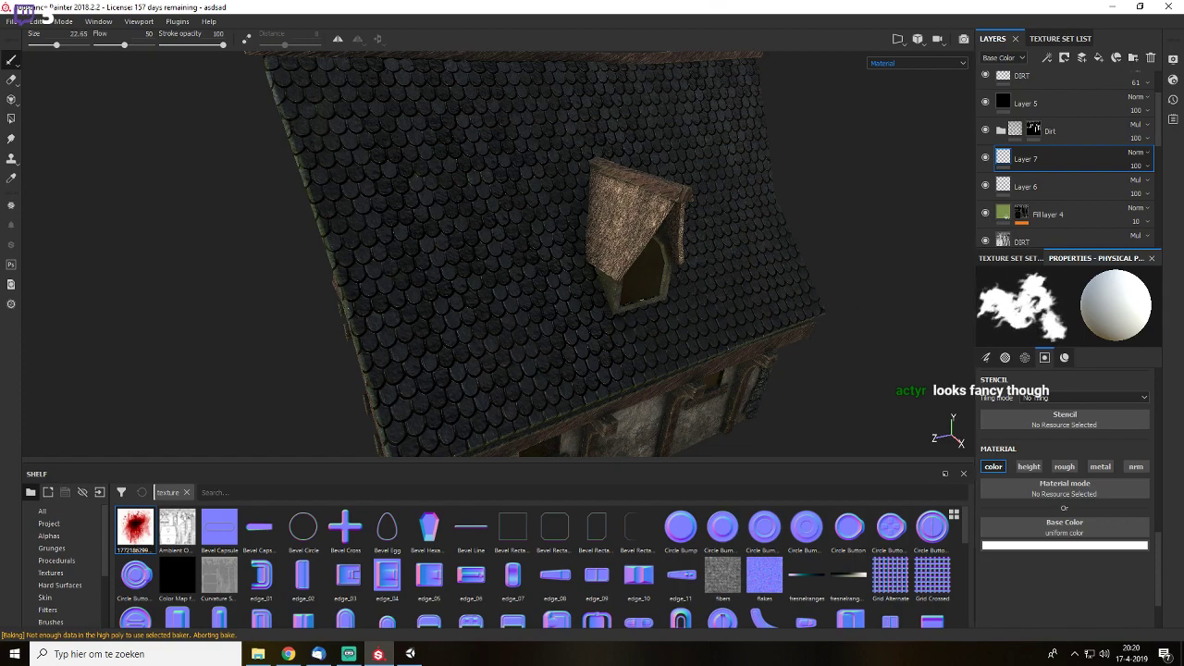
pyautogui.keyDown('alt'); pyautogui.moveTo(566, 107); pyautogui.dragTo(563, 195, button='middle'); pyautogui.keyUp('alt')
pyautogui.moveTo(410, 293)
pyautogui.mouseDown()
pyautogui.moveTo(438, 252)
pyautogui.moveTo(485, 221)
pyautogui.moveTo(592, 183)
pyautogui.mouseUp()
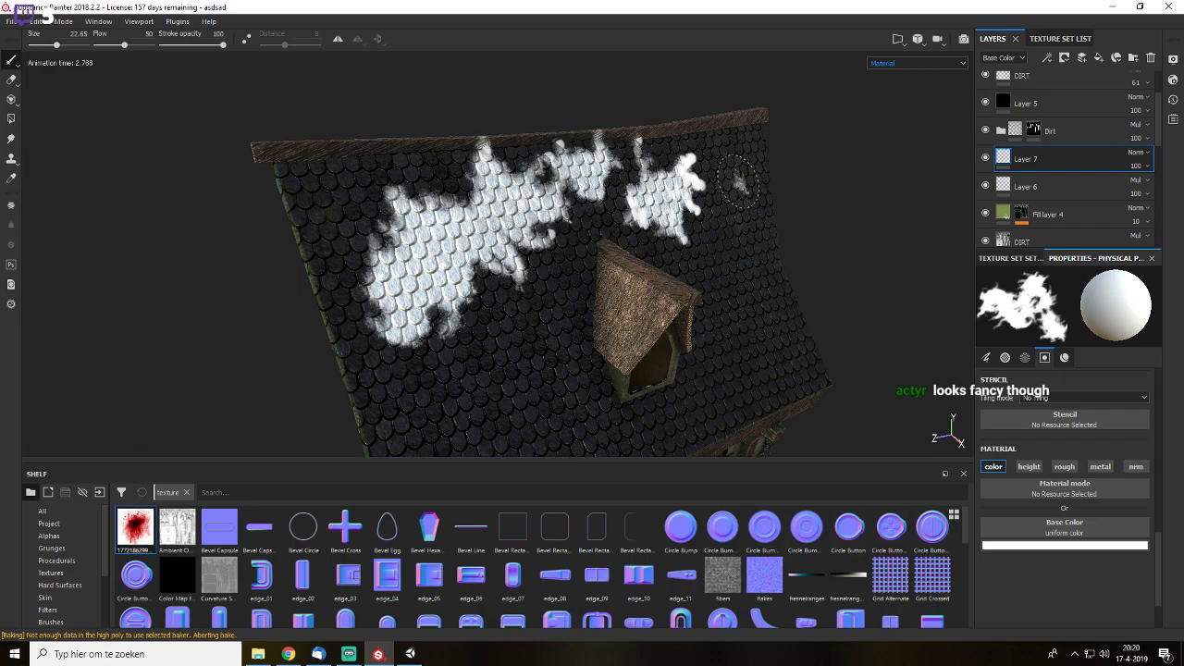
pyautogui.click(560, 341)
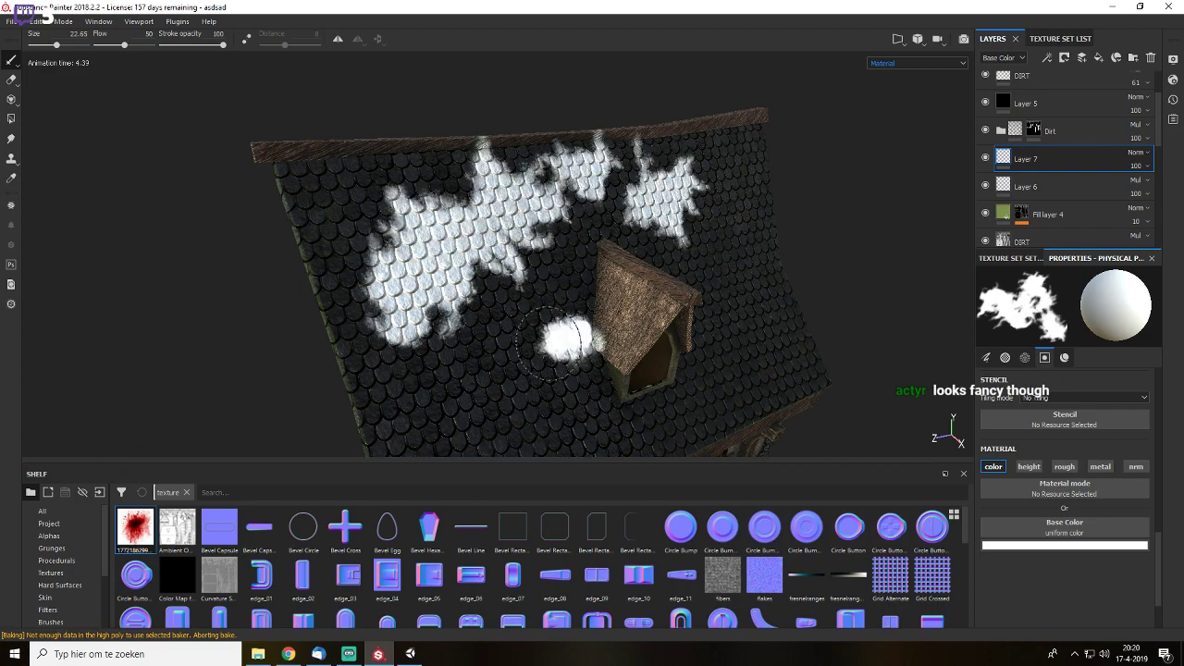
pyautogui.click(705, 326)
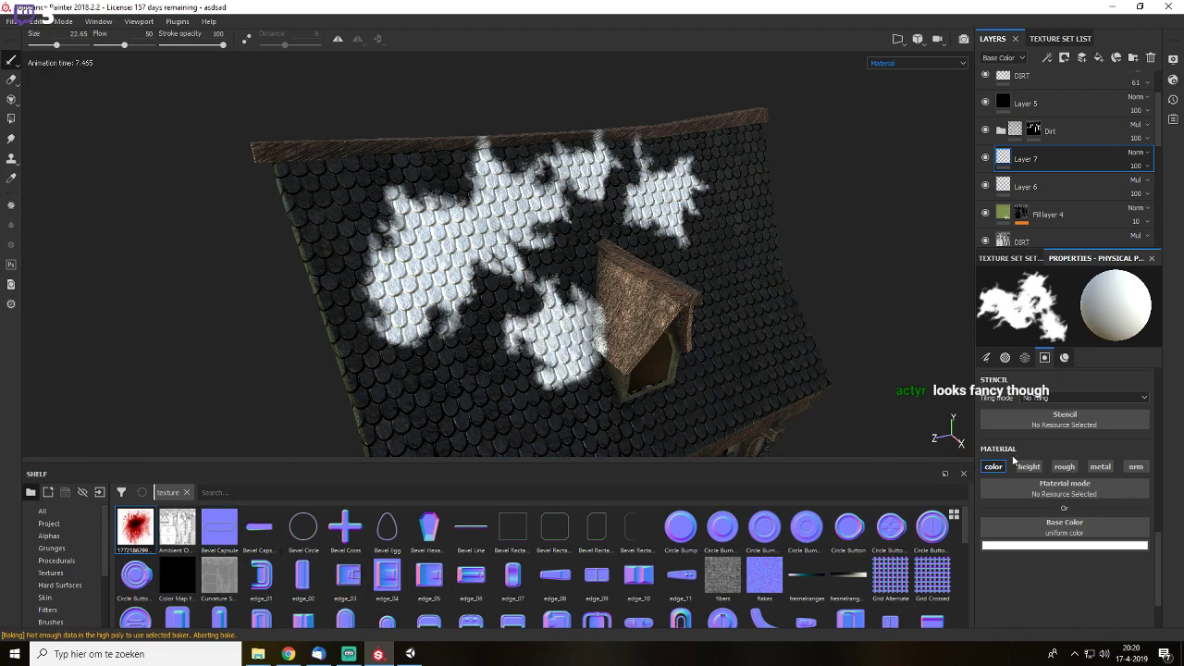
# - Change the brush's emitter to Rain and try it on the roof slope below the dormer
pyautogui.scroll(5, 1106, 460)
pyautogui.click(1094, 471)
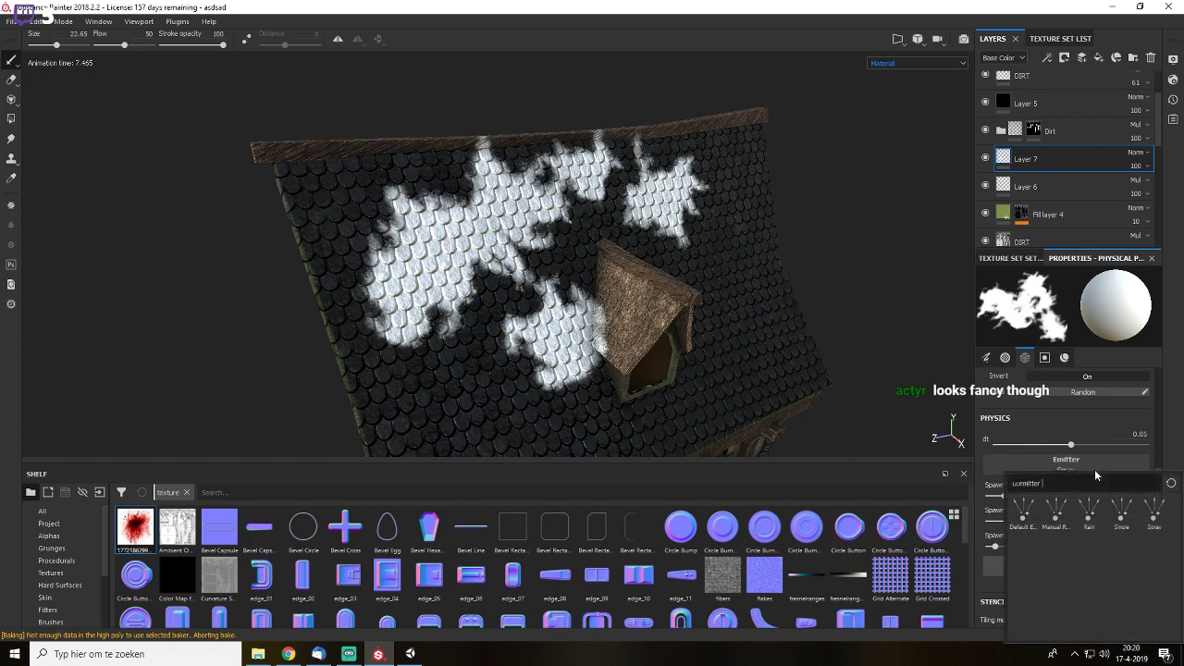
pyautogui.click(1091, 521)
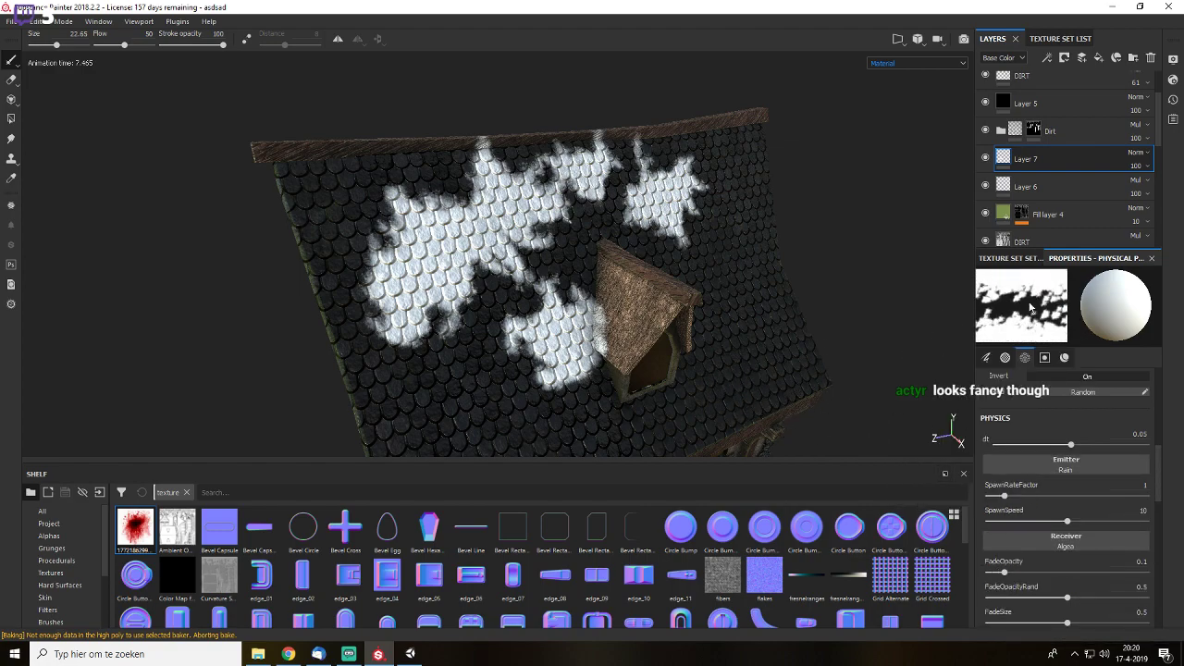
pyautogui.click(762, 389)
pyautogui.click(762, 370)
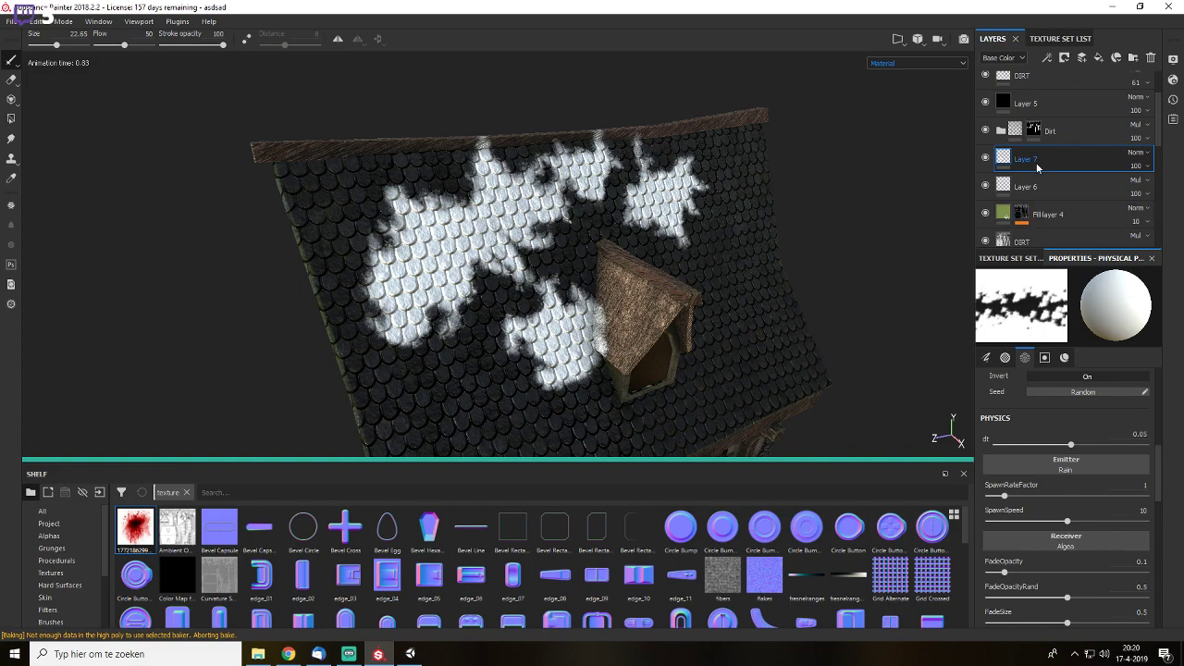
# - Delete the layer holding the white particle test paint
pyautogui.click(1149, 58)
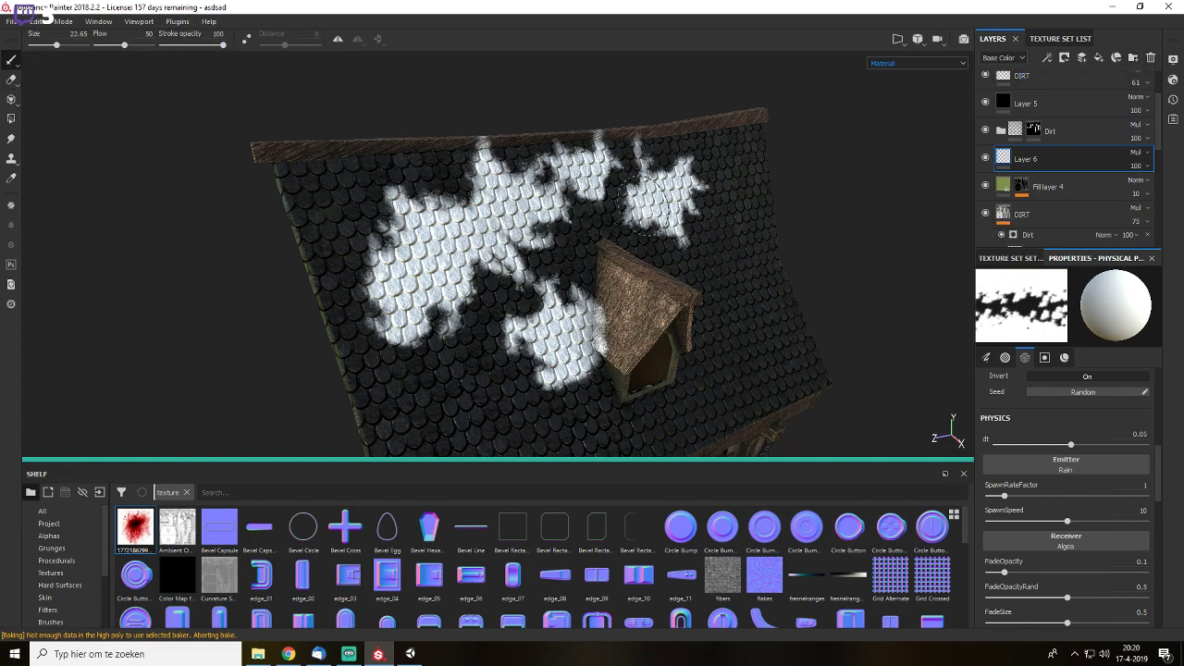
pyautogui.scroll(2, 782, 237)
pyautogui.scroll(-4, 805, 242)
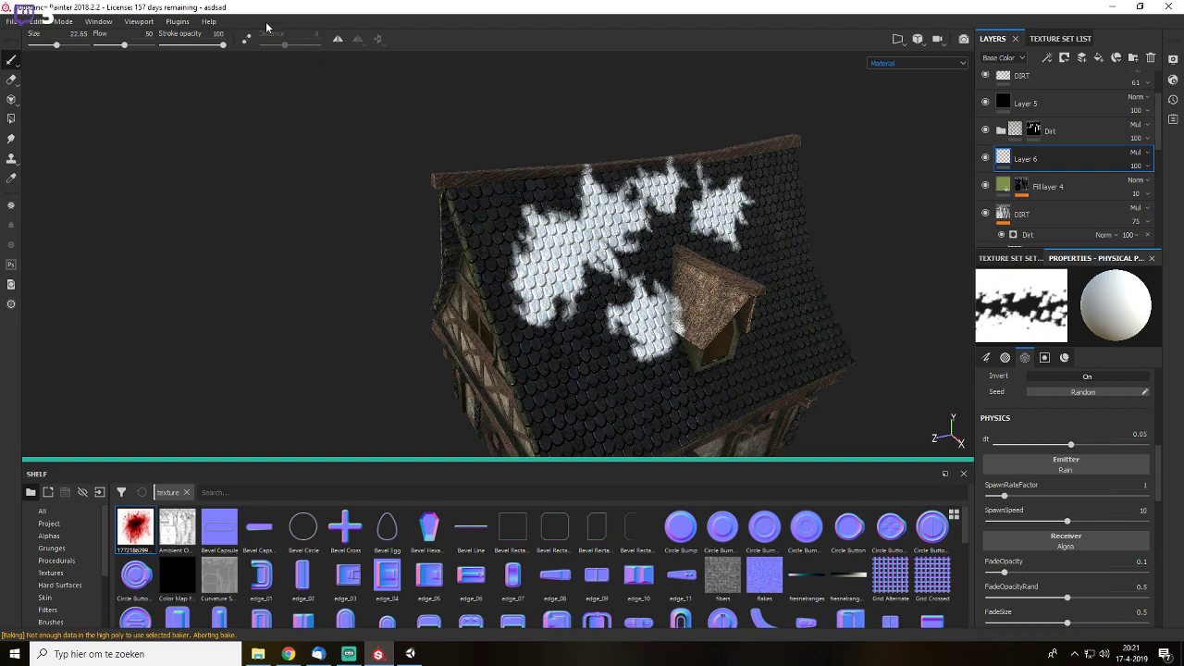
# - Examine the house's front facade with the blood splatters on the door and plaster wall
pyautogui.scroll(3, 734, 250)
pyautogui.moveTo(735, 250)
pyautogui.keyDown('alt'); pyautogui.mouseDown()
pyautogui.moveTo(693, 259)
pyautogui.moveTo(730, 264)
pyautogui.moveTo(616, 246)
pyautogui.moveTo(666, 253)
pyautogui.moveTo(628, 277)
pyautogui.moveTo(771, 193)
pyautogui.moveTo(753, 196)
pyautogui.moveTo(752, 278)
pyautogui.mouseUp(); pyautogui.keyUp('alt')
pyautogui.scroll(-3, 737, 263)
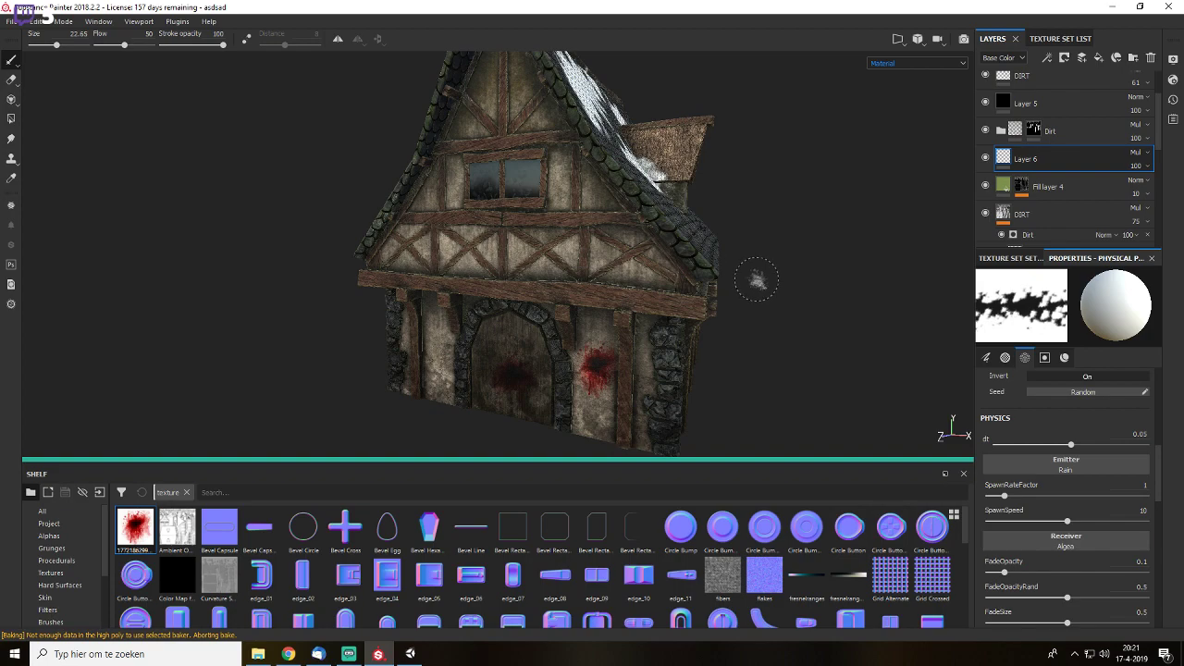
pyautogui.keyDown('alt'); pyautogui.moveTo(721, 289); pyautogui.dragTo(756, 283); pyautogui.keyUp('alt')
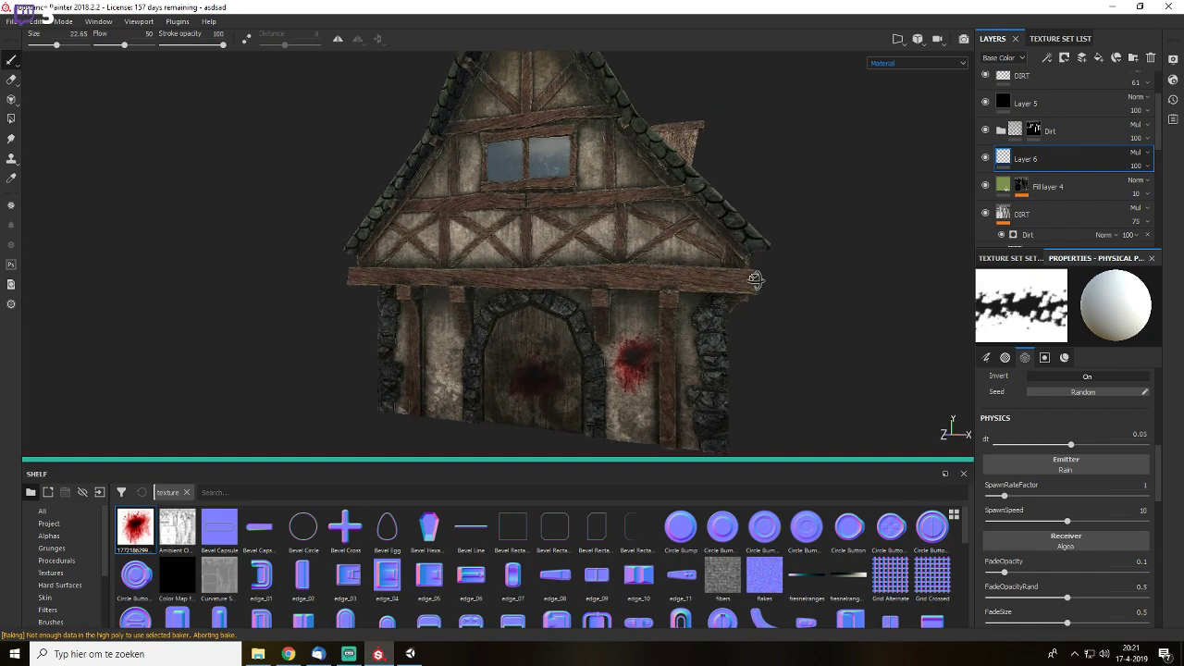
pyautogui.click(758, 282)
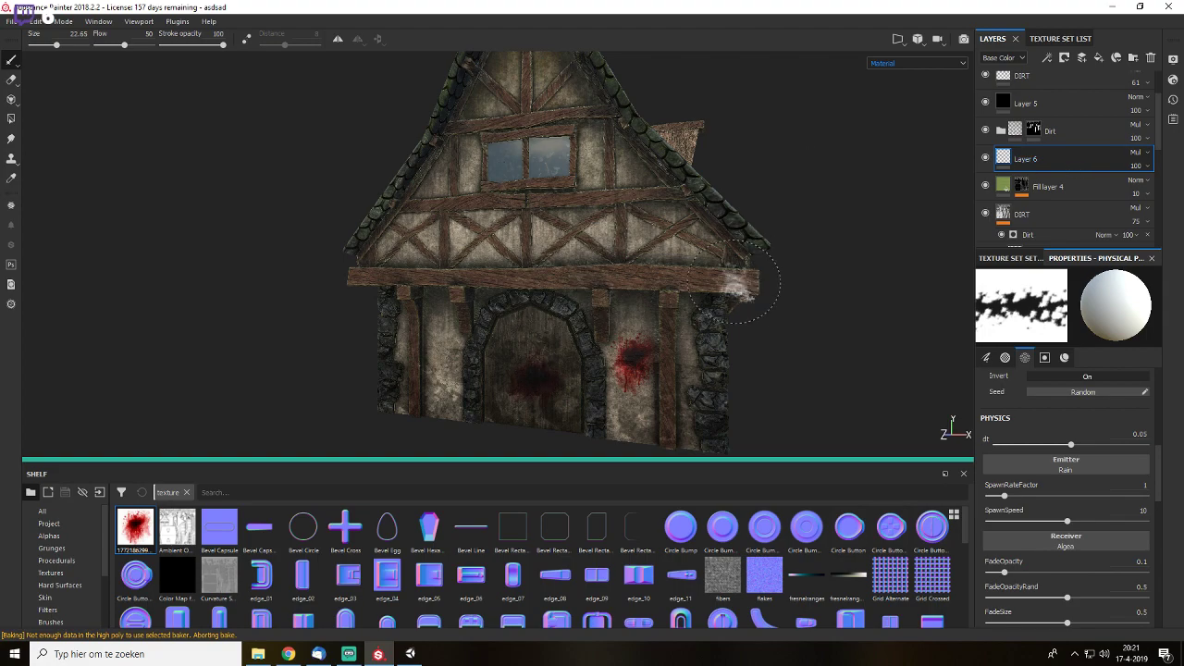
pyautogui.click(720, 253)
pyautogui.scroll(5, 822, 250)
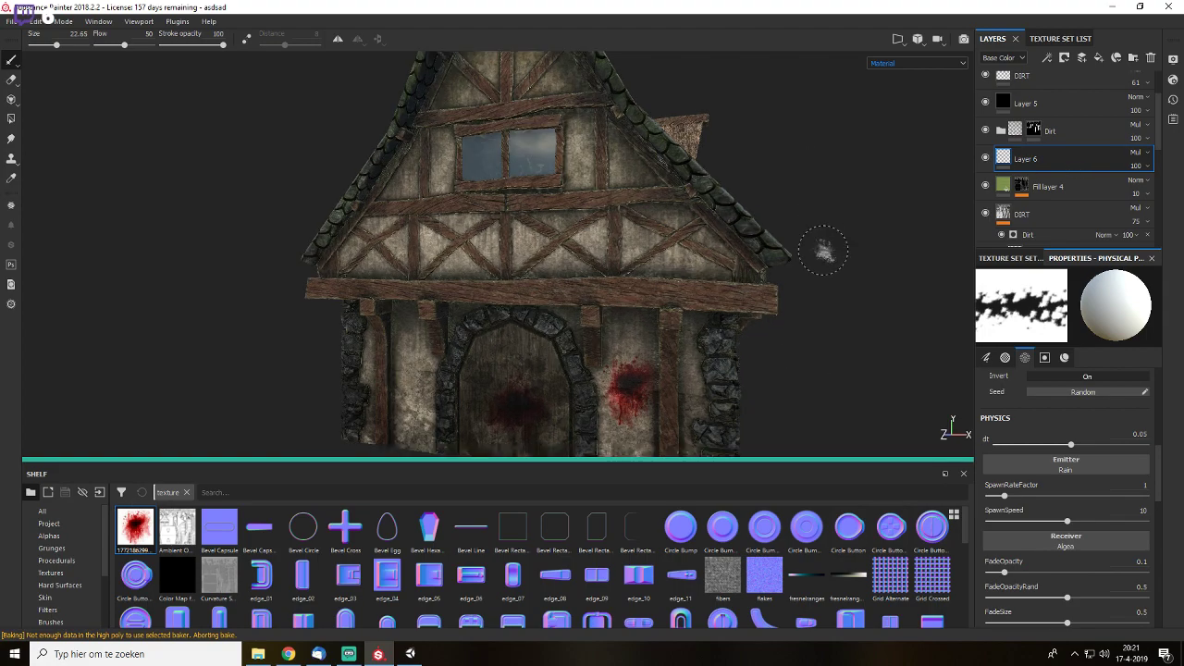
# - Browse the shelf's Filters and Brushes categories, looking through the available brush presets
pyautogui.scroll(-1, 62, 581)
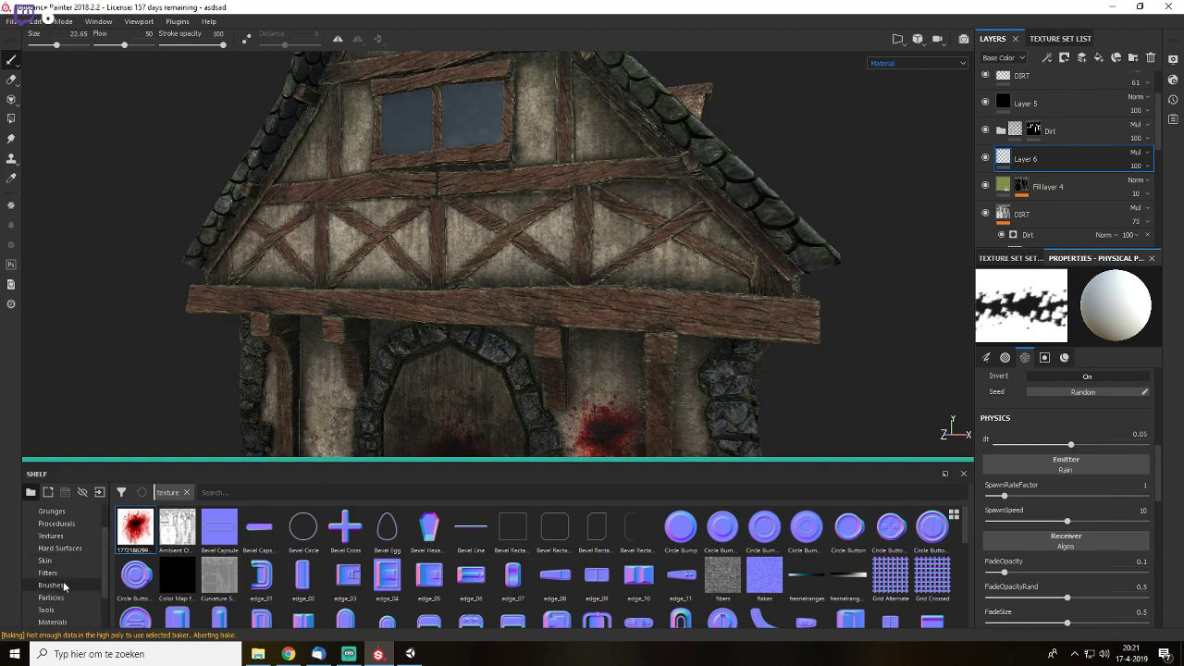
pyautogui.click(63, 556)
pyautogui.click(62, 571)
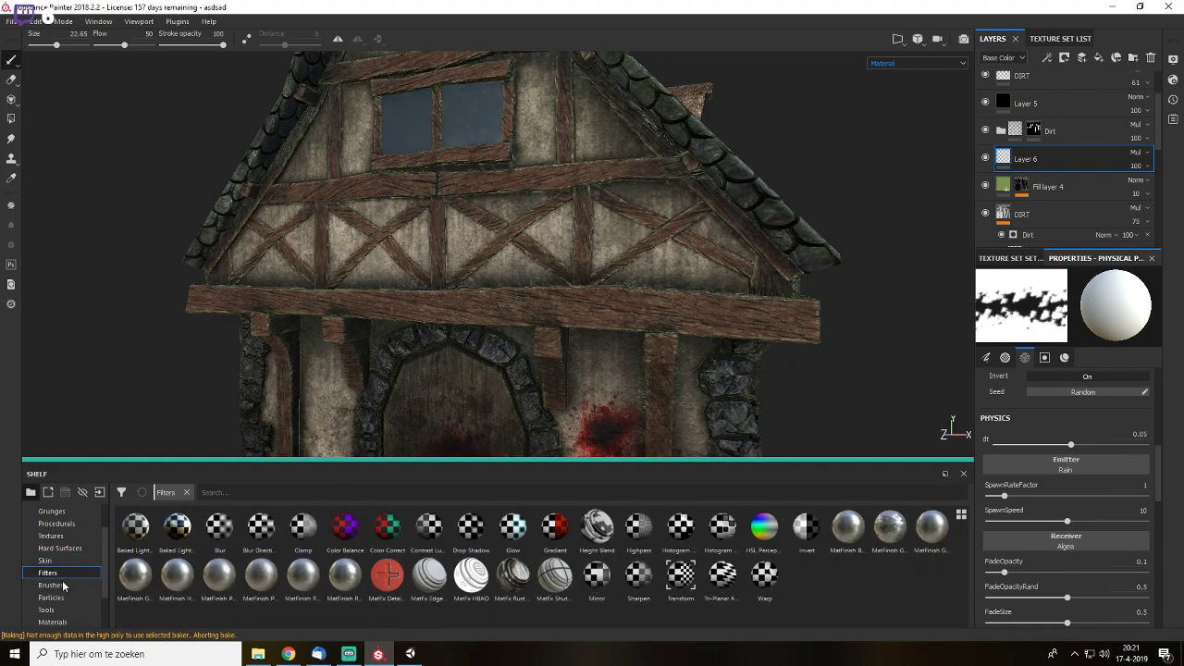
pyautogui.click(62, 584)
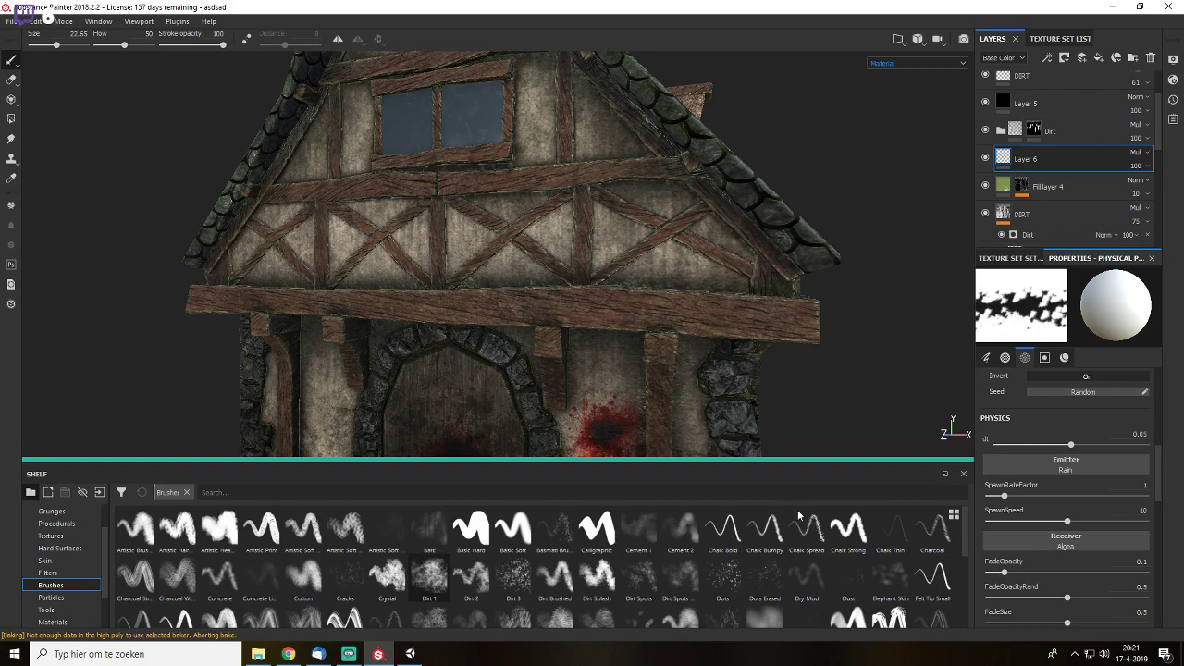
pyautogui.scroll(-5, 860, 559)
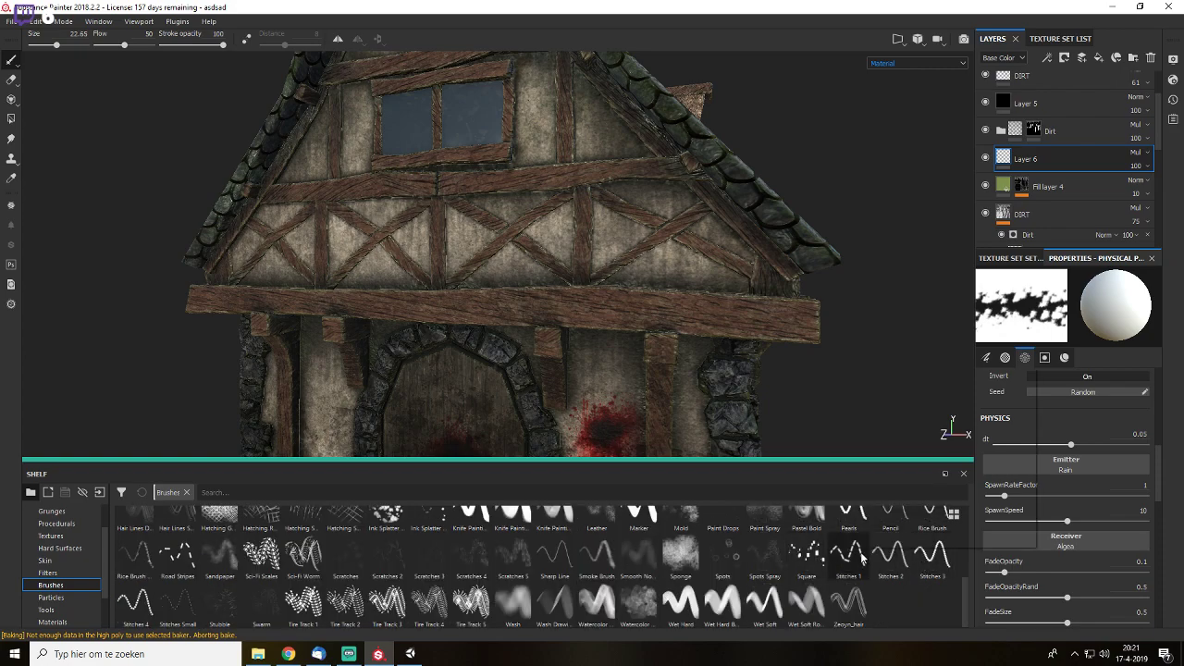
pyautogui.moveTo(861, 557)
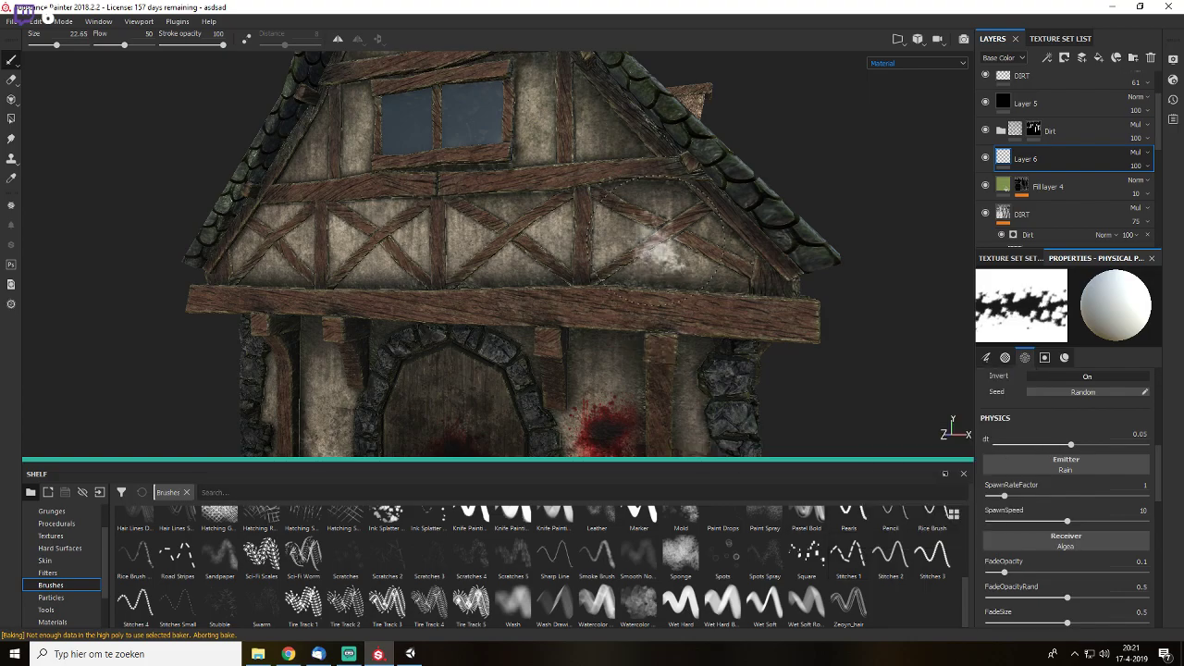
pyautogui.scroll(-3, 659, 236)
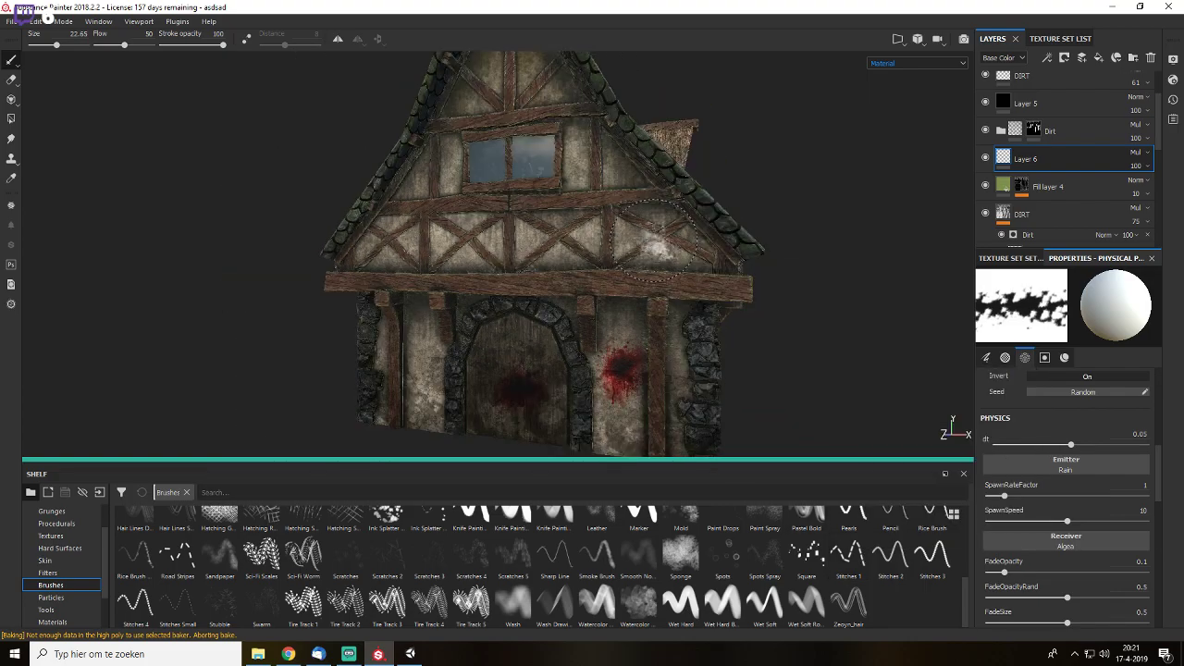
pyautogui.moveTo(652, 243)
pyautogui.keyDown('alt'); pyautogui.mouseDown()
pyautogui.moveTo(687, 259)
pyautogui.moveTo(626, 340)
pyautogui.moveTo(668, 358)
pyautogui.moveTo(606, 196)
pyautogui.moveTo(684, 242)
pyautogui.mouseUp(); pyautogui.keyUp('alt')
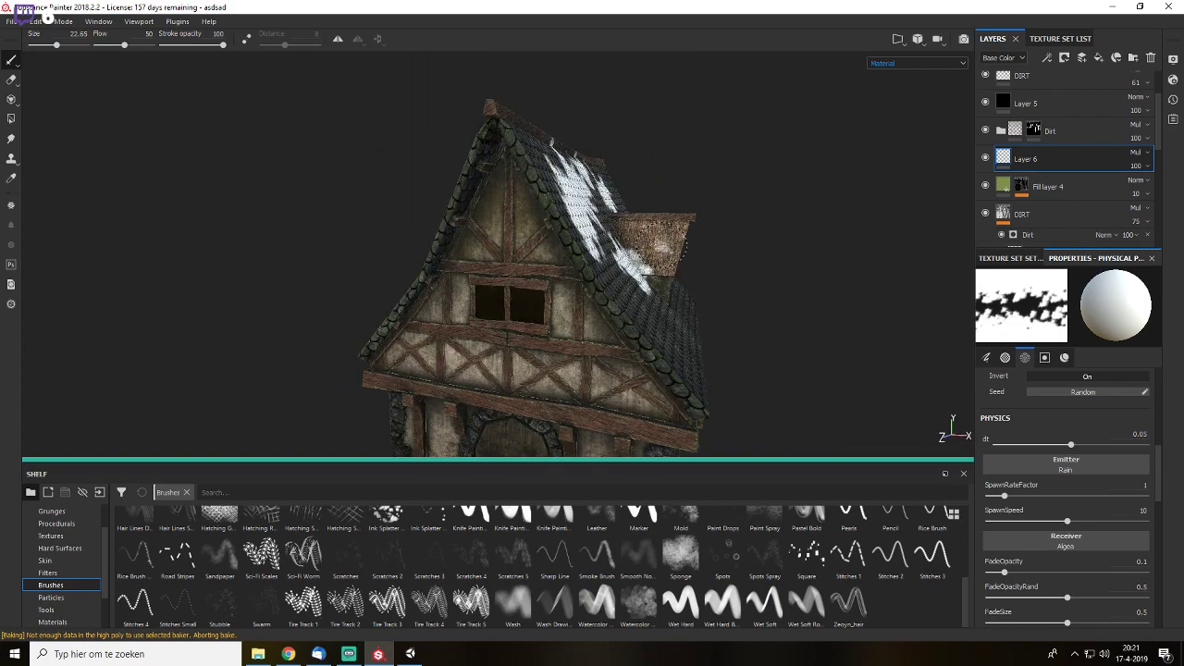
pyautogui.keyDown('alt'); pyautogui.moveTo(784, 250); pyautogui.dragTo(835, 172); pyautogui.keyUp('alt')
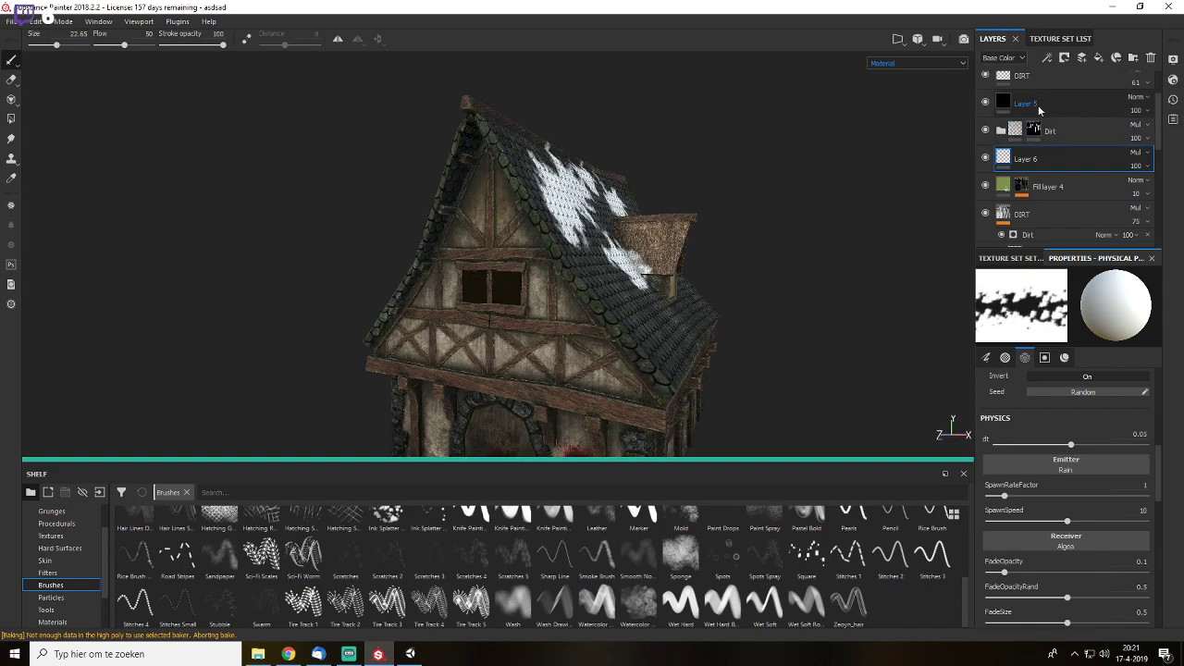
pyautogui.scroll(2, 1039, 110)
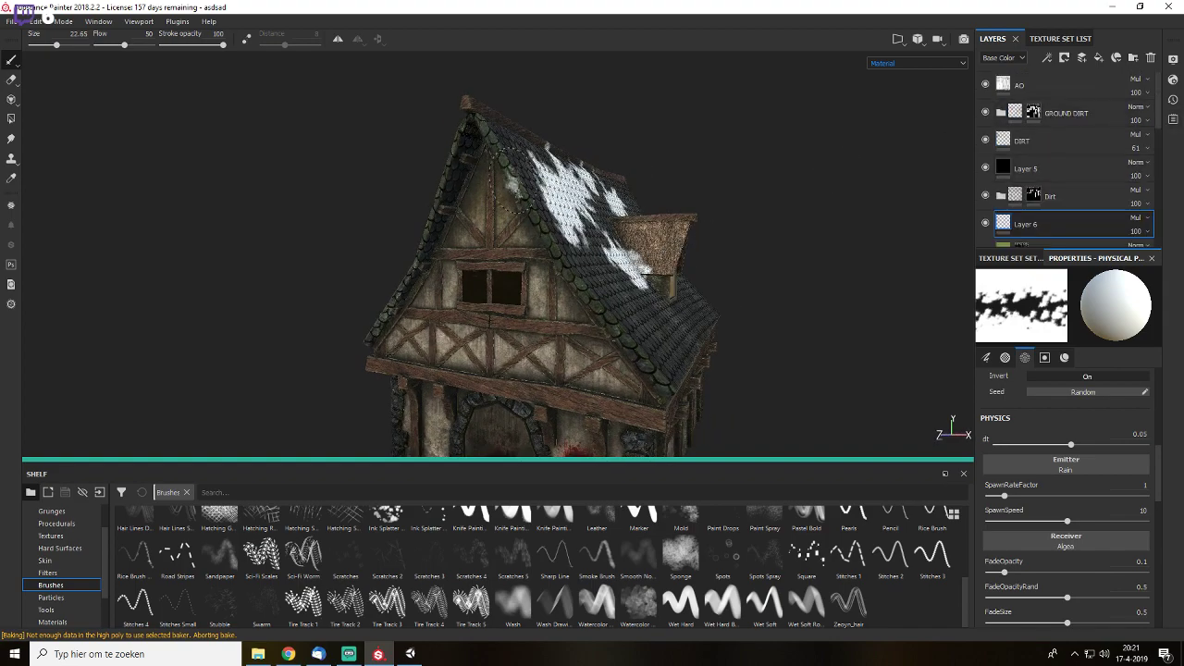
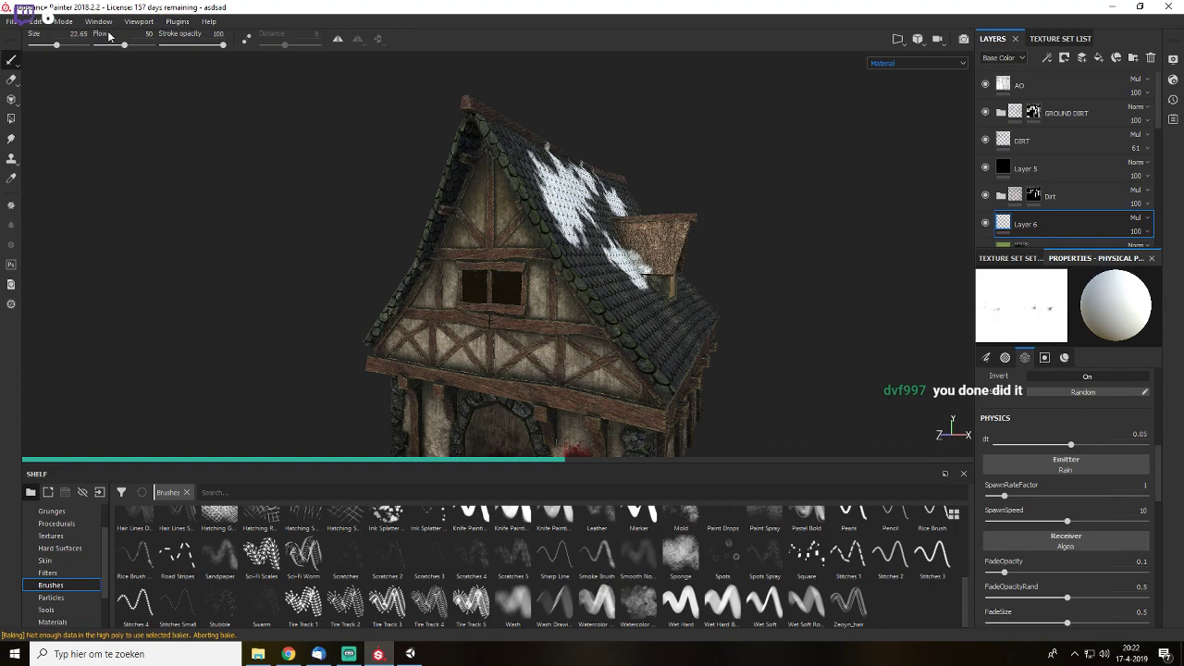
# - Open the texture export settings and look through the available output resolutions and config presets
pyautogui.click(10, 22)
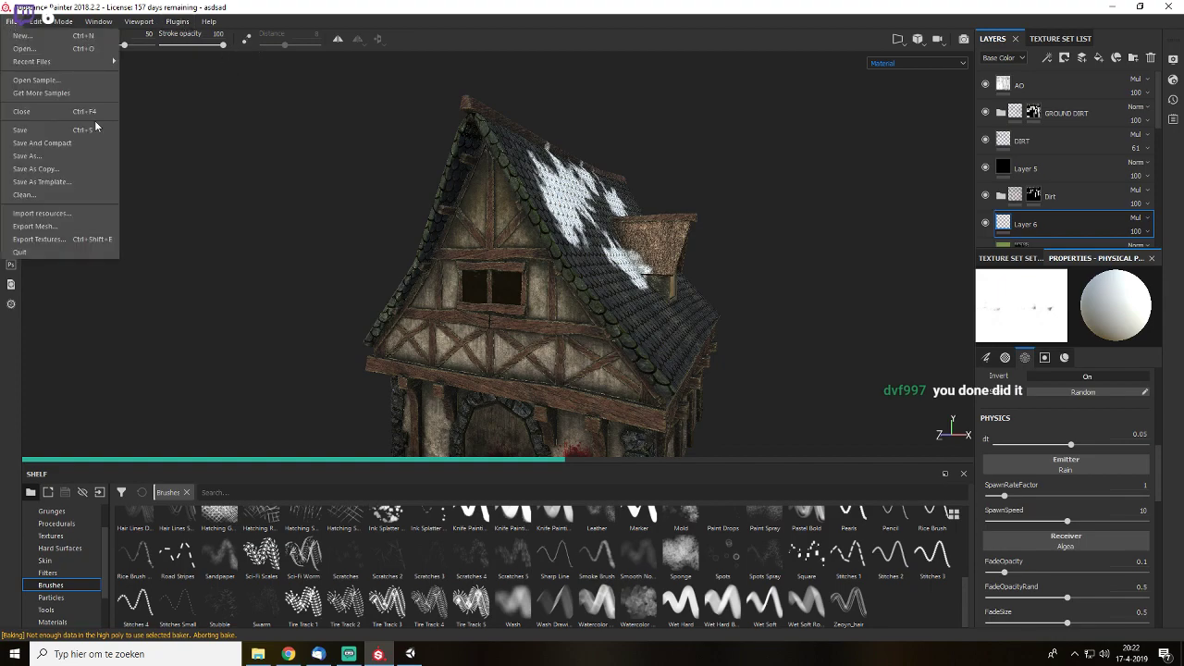
pyautogui.click(70, 239)
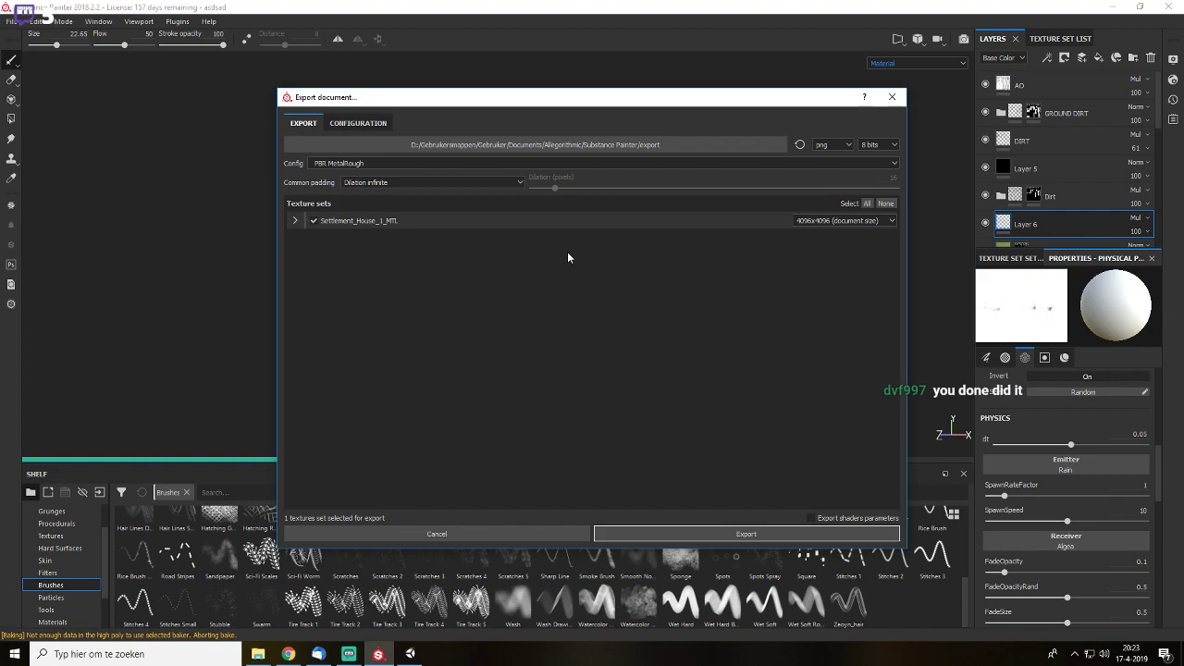
pyautogui.click(822, 221)
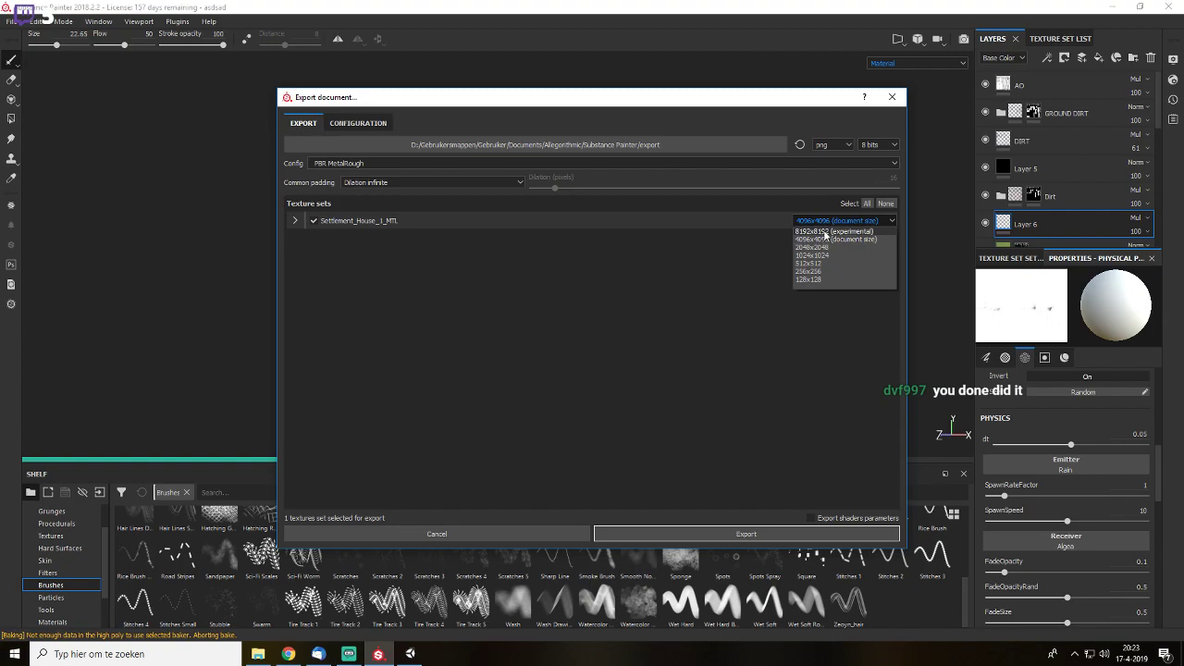
pyautogui.click(805, 224)
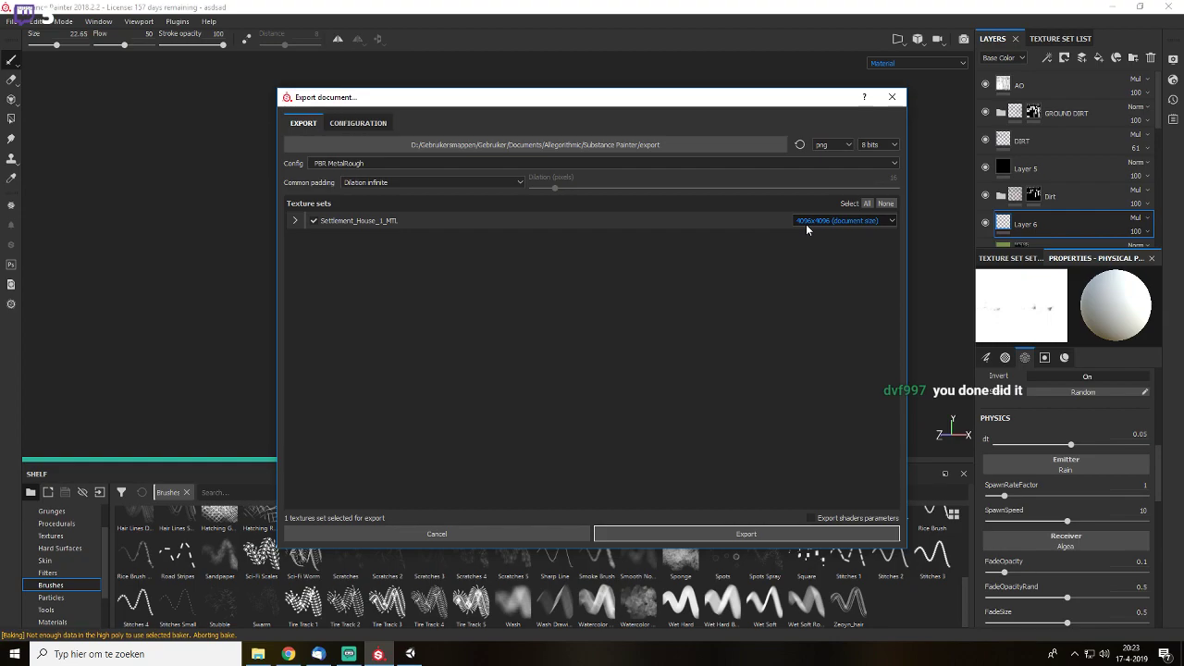
pyautogui.click(339, 164)
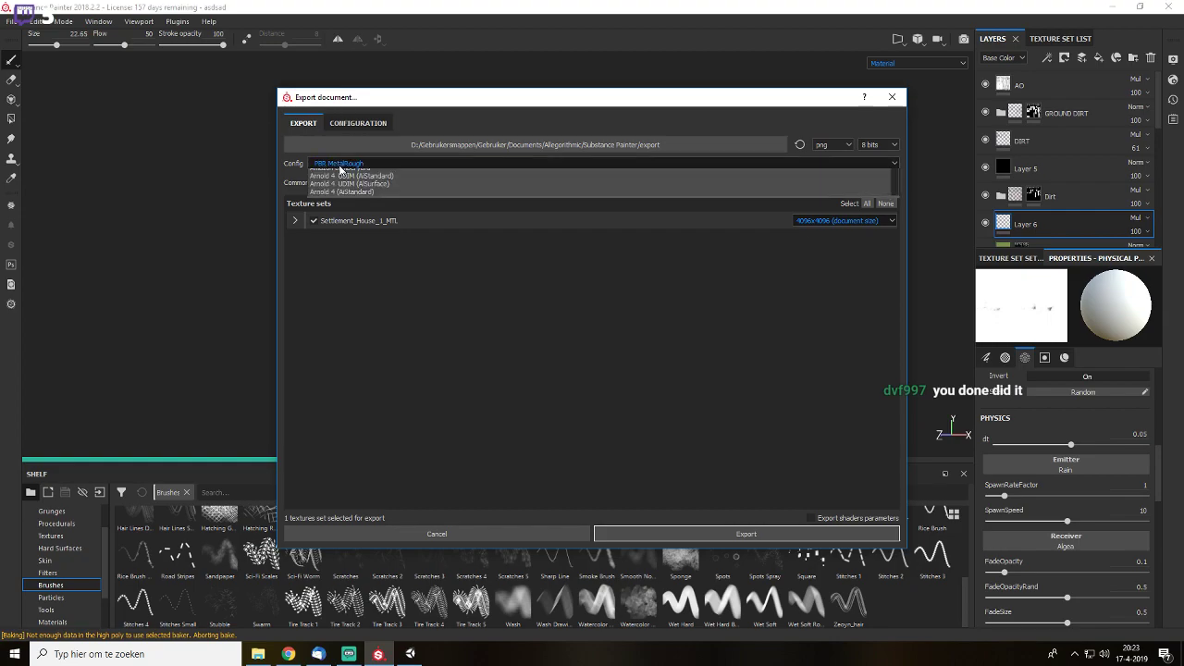
pyautogui.click(338, 164)
pyautogui.click(338, 164)
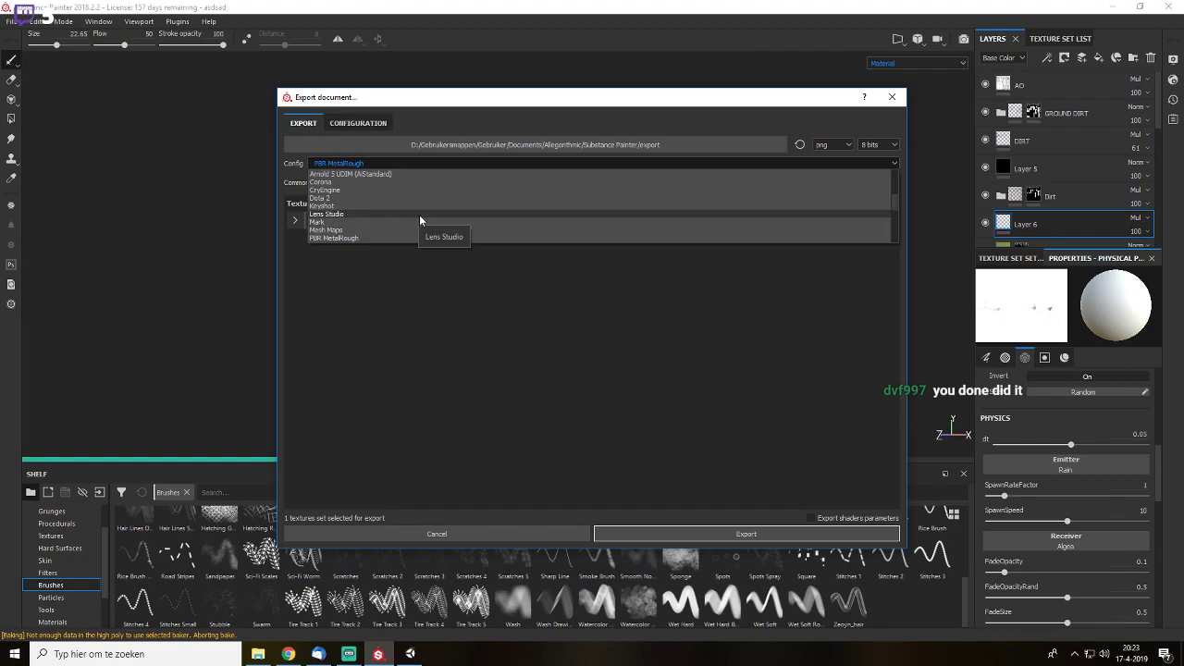
pyautogui.scroll(-3, 478, 212)
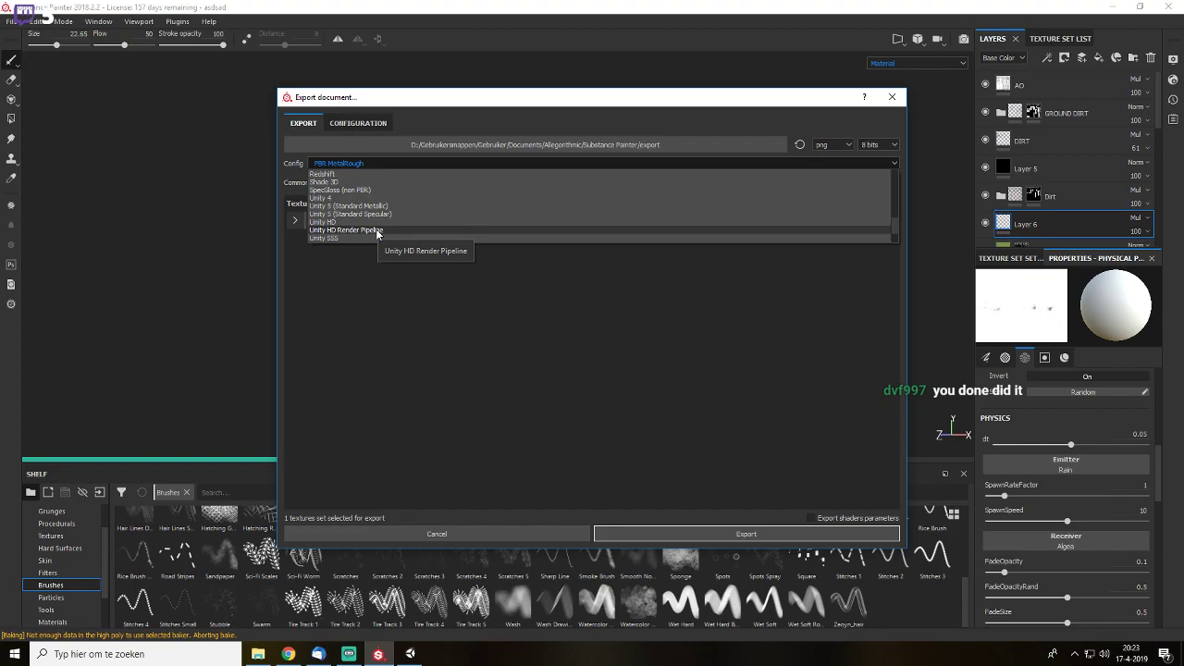
# - Create a new export preset with an RGB output map fed by the Base Color input's RGB channels
pyautogui.click(346, 117)
pyautogui.click(354, 123)
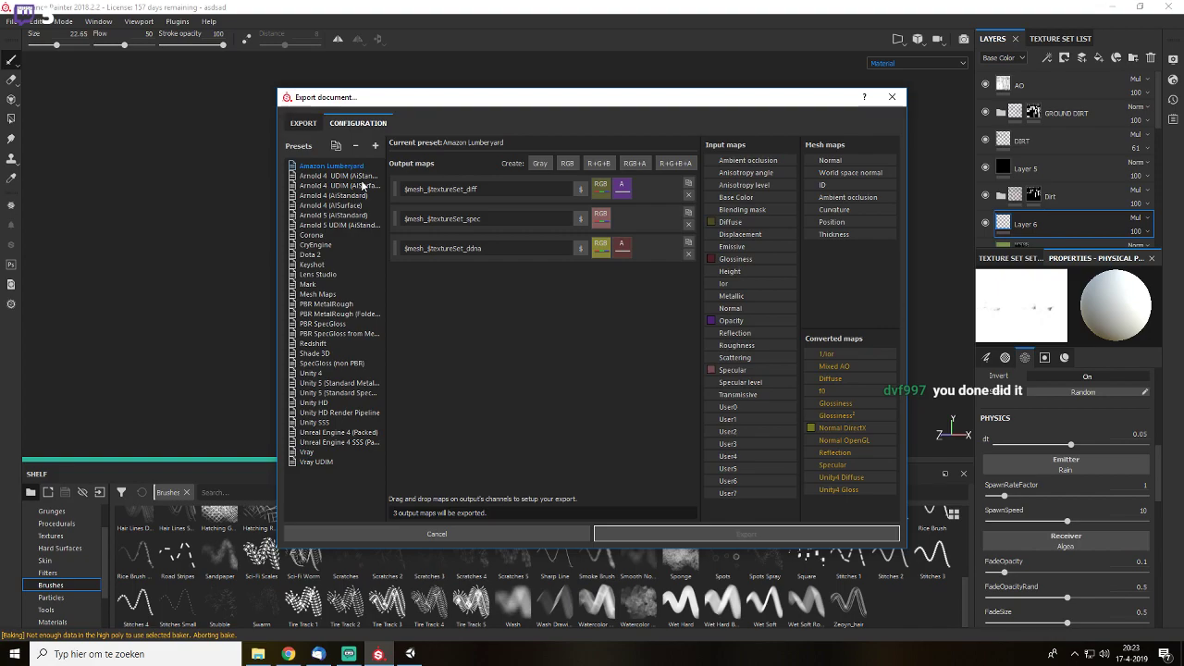
pyautogui.click(375, 146)
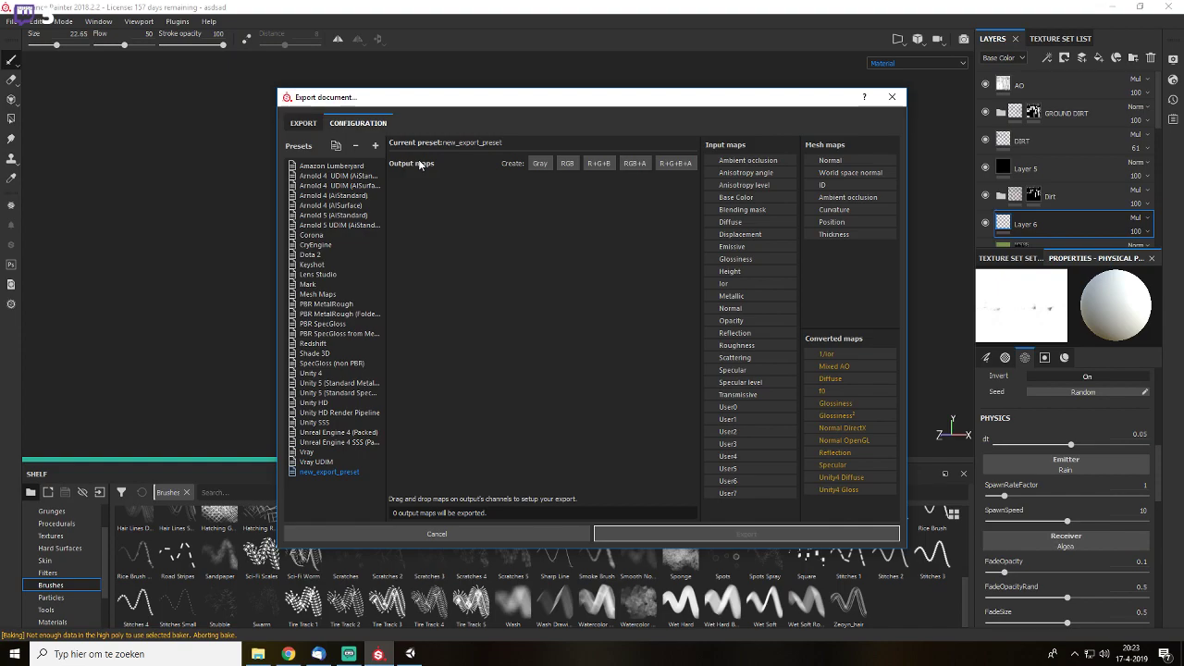
pyautogui.click(567, 163)
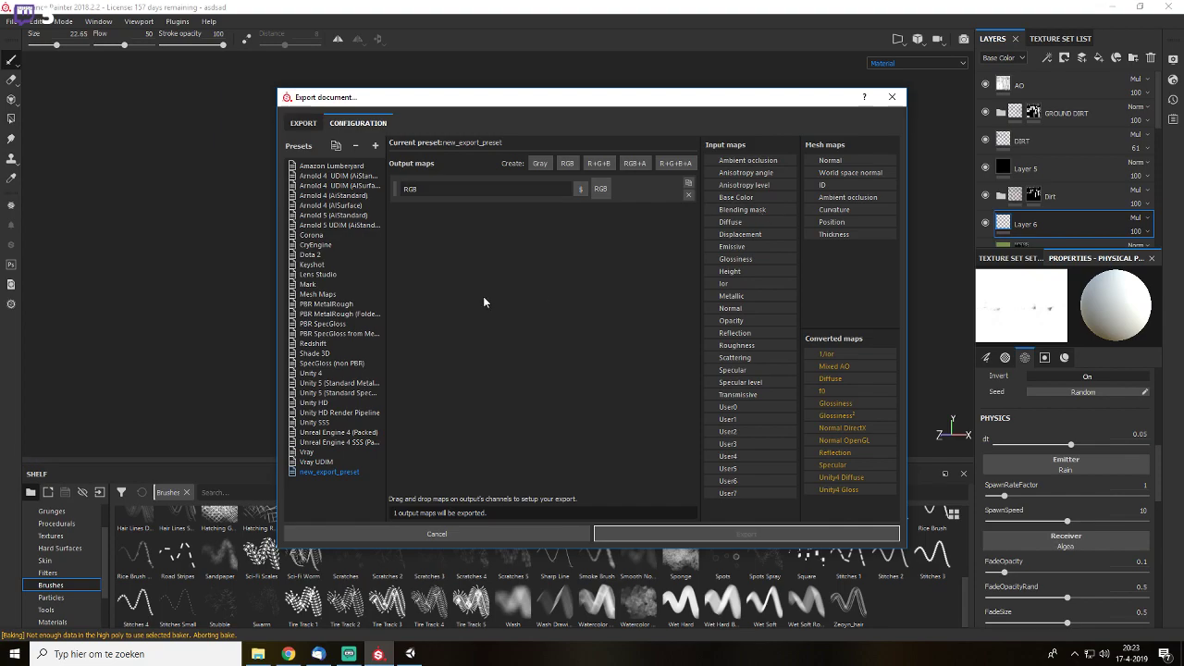
pyautogui.moveTo(678, 111)
pyautogui.mouseDown()
pyautogui.moveTo(547, 370)
pyautogui.moveTo(542, 415)
pyautogui.moveTo(682, 98)
pyautogui.mouseUp()
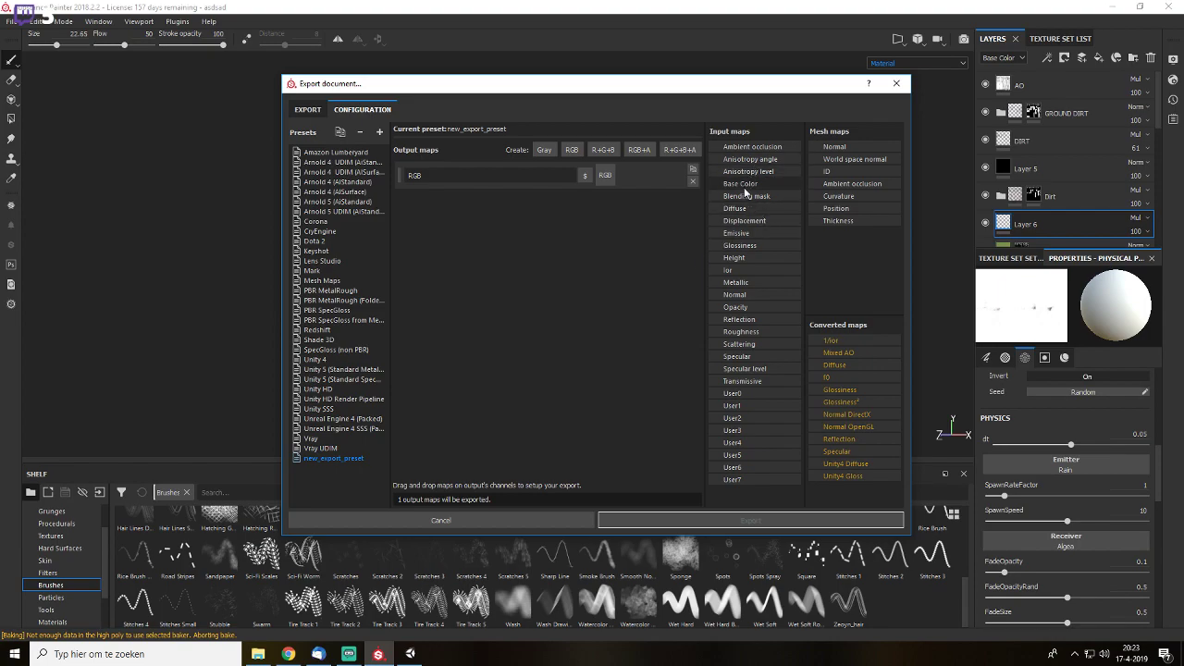
pyautogui.moveTo(745, 192); pyautogui.dragTo(610, 182)
pyautogui.click(651, 196)
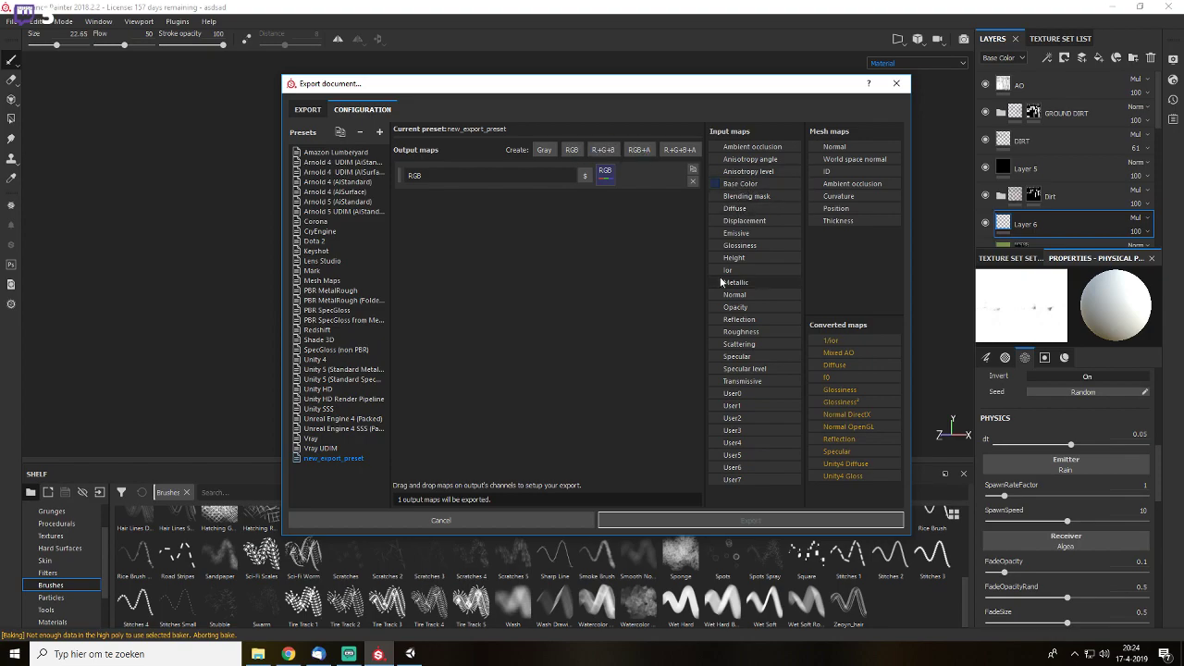
pyautogui.click(606, 149)
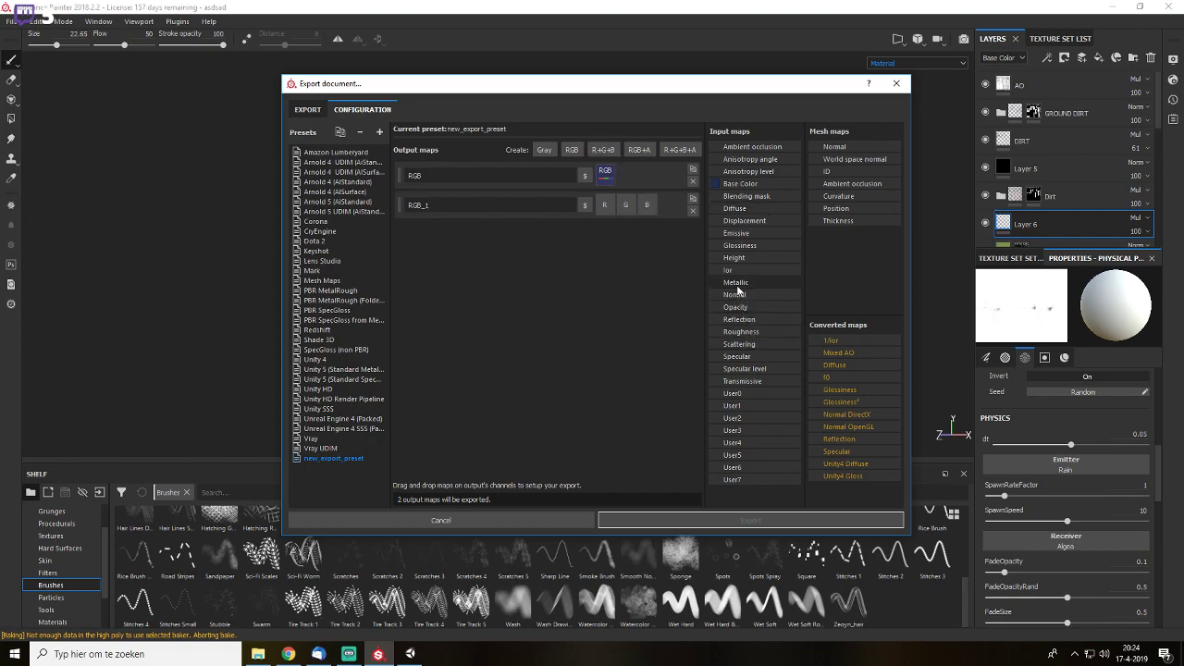
pyautogui.moveTo(739, 294); pyautogui.dragTo(633, 205)
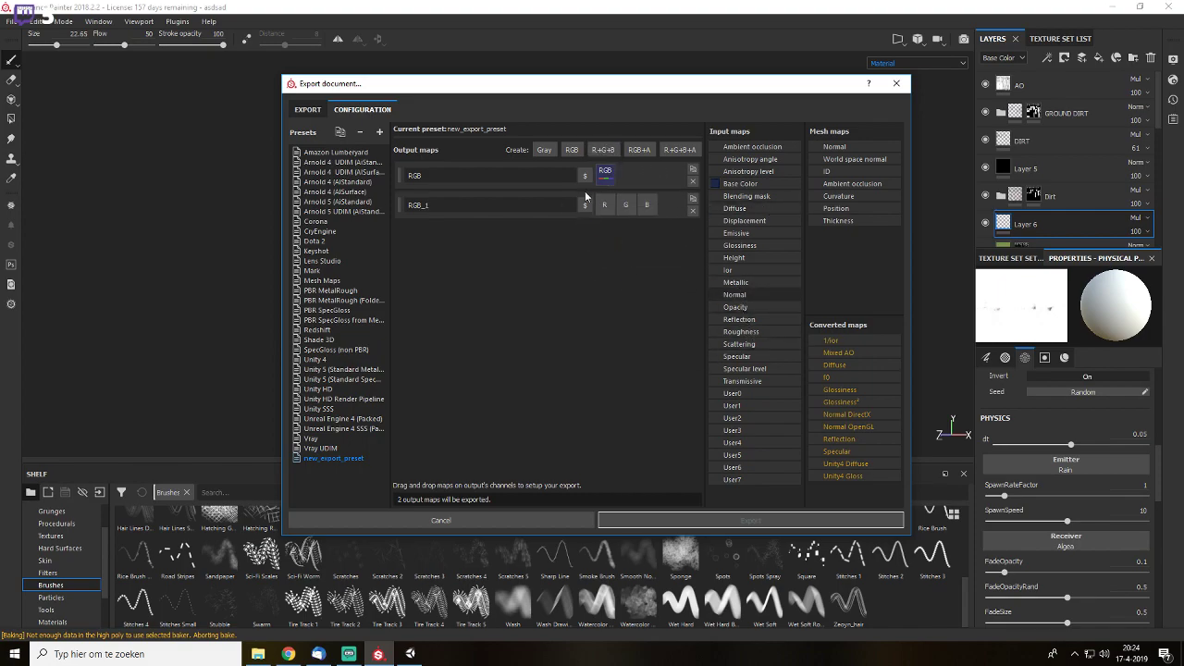
pyautogui.click(693, 210)
# - Add a second RGB output map to the new preset, fed by the Normal input's RGB channels
pyautogui.click(572, 150)
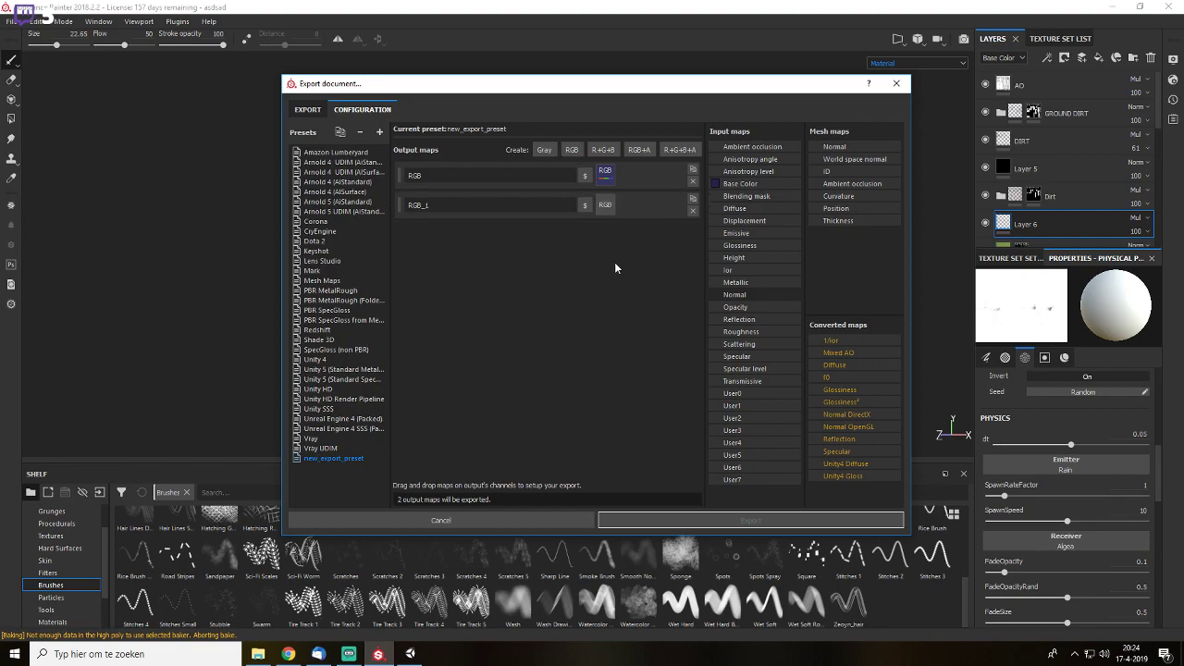
pyautogui.moveTo(748, 294); pyautogui.dragTo(608, 200)
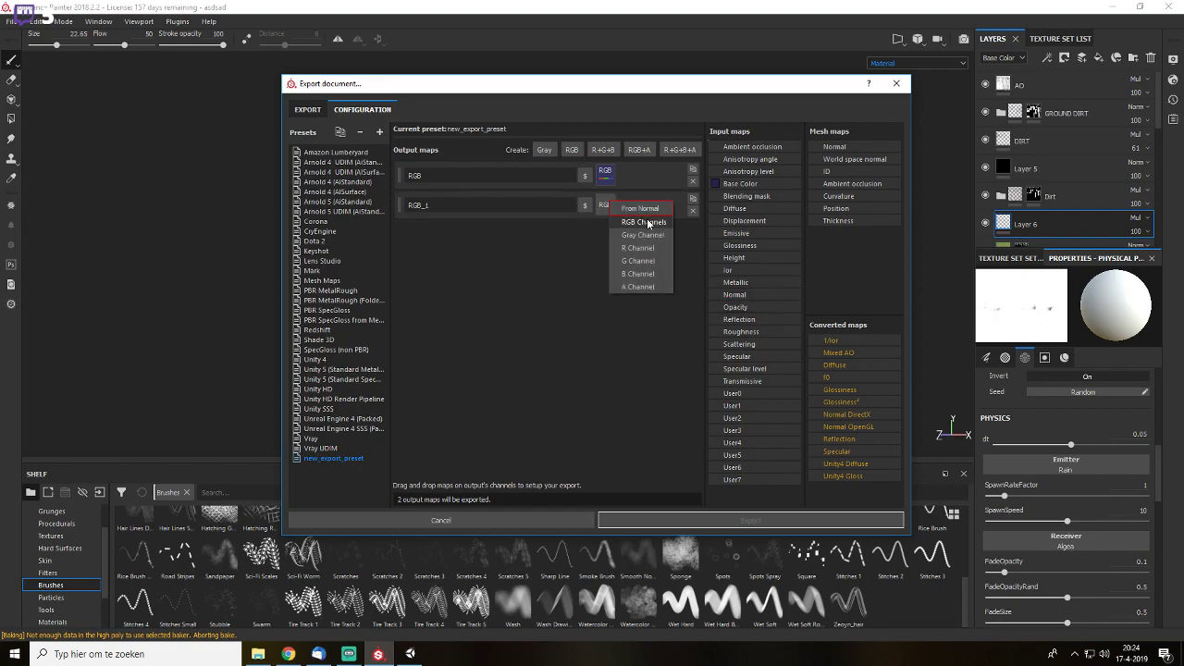
pyautogui.click(648, 223)
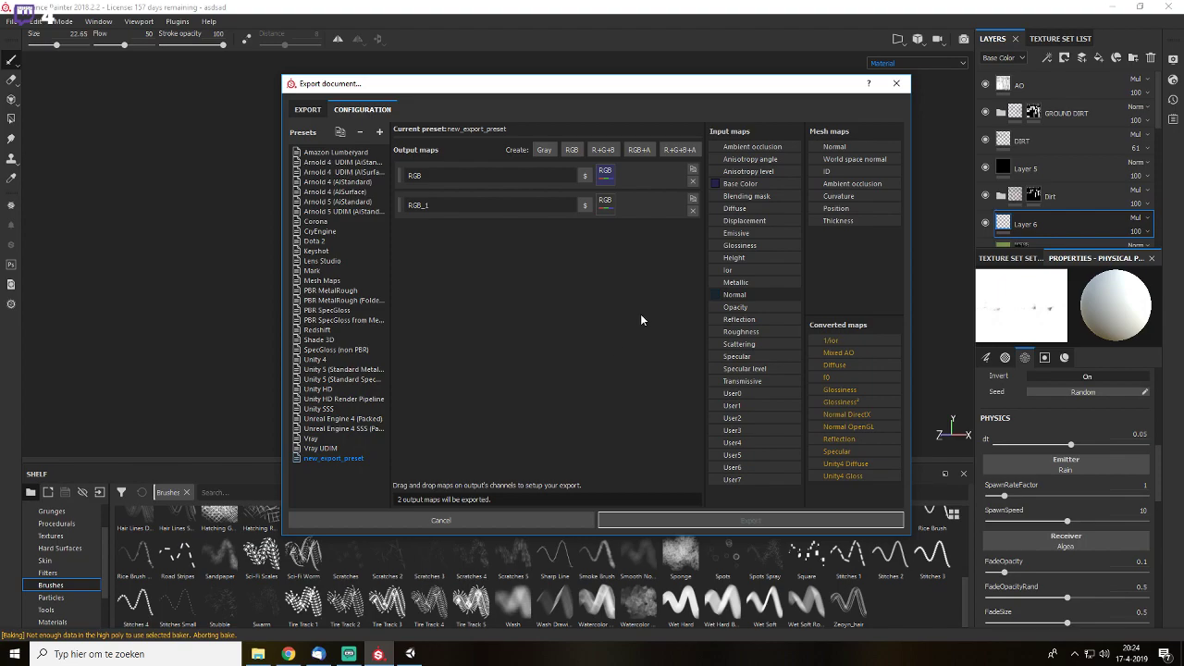
# - Try an RGB+A output map with Metallic in RGB and Roughness in alpha, and remove that map
pyautogui.click(640, 150)
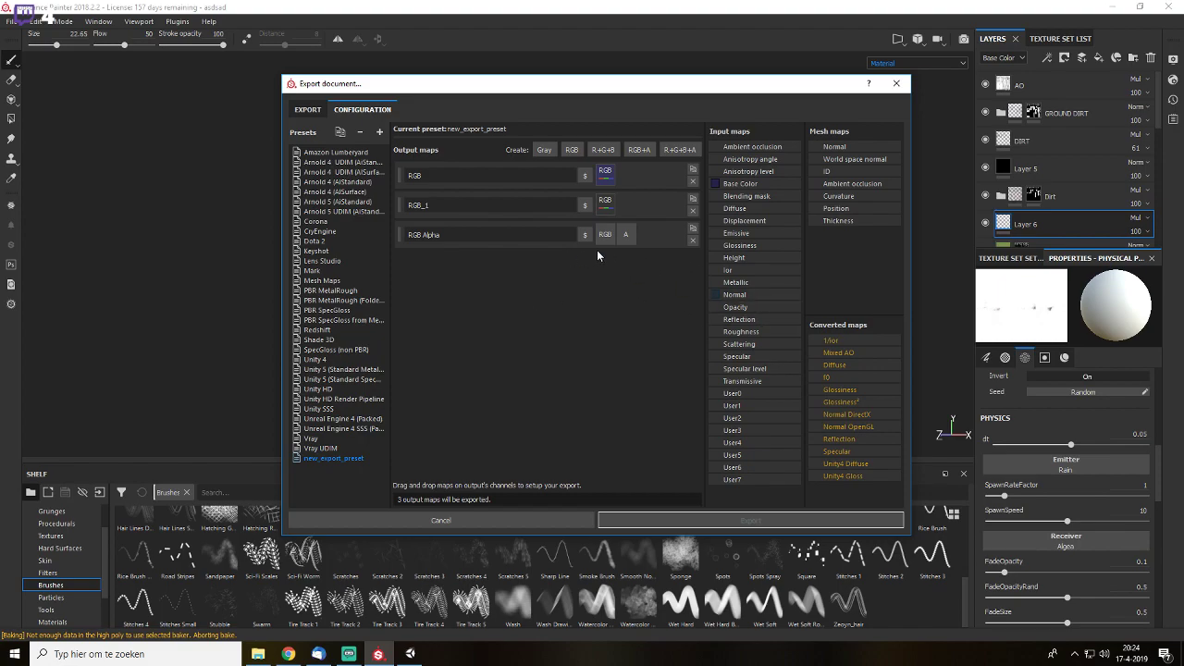
pyautogui.moveTo(739, 281); pyautogui.dragTo(625, 235)
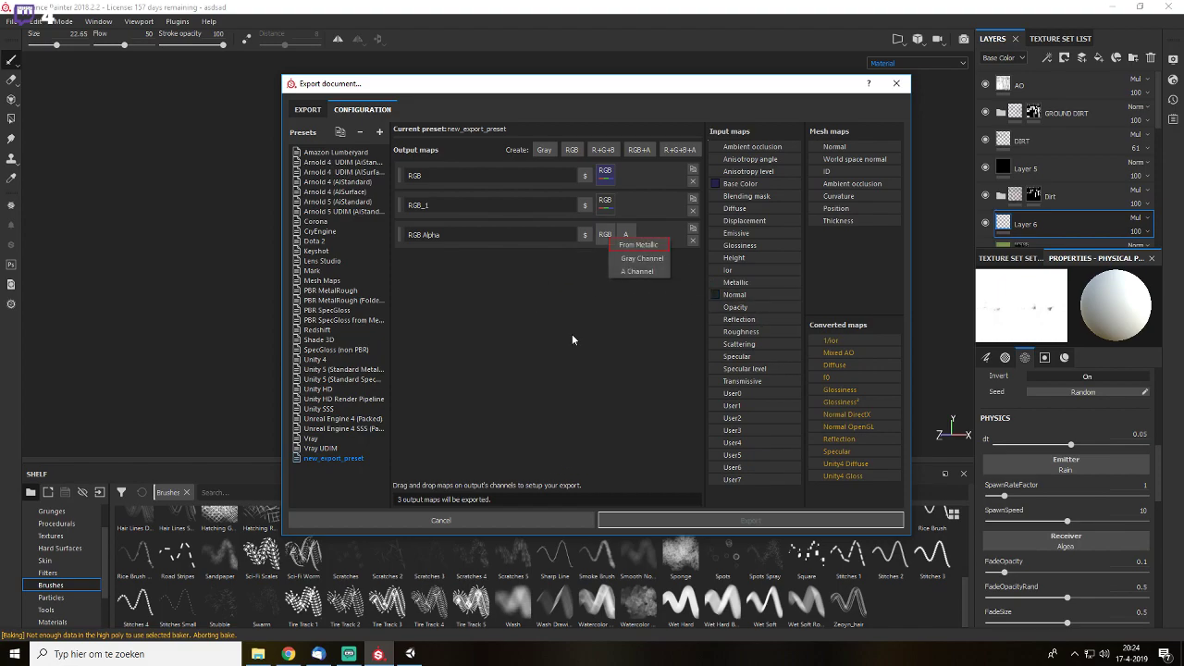
pyautogui.click(651, 259)
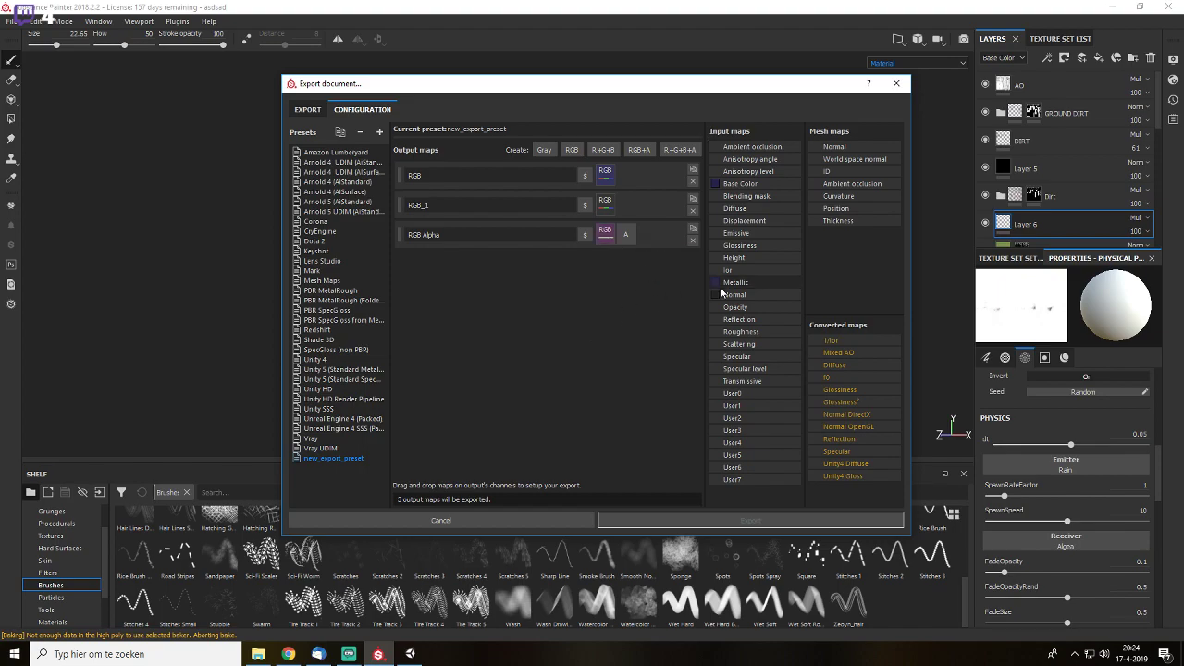
pyautogui.moveTo(745, 333); pyautogui.dragTo(633, 238)
pyautogui.click(667, 260)
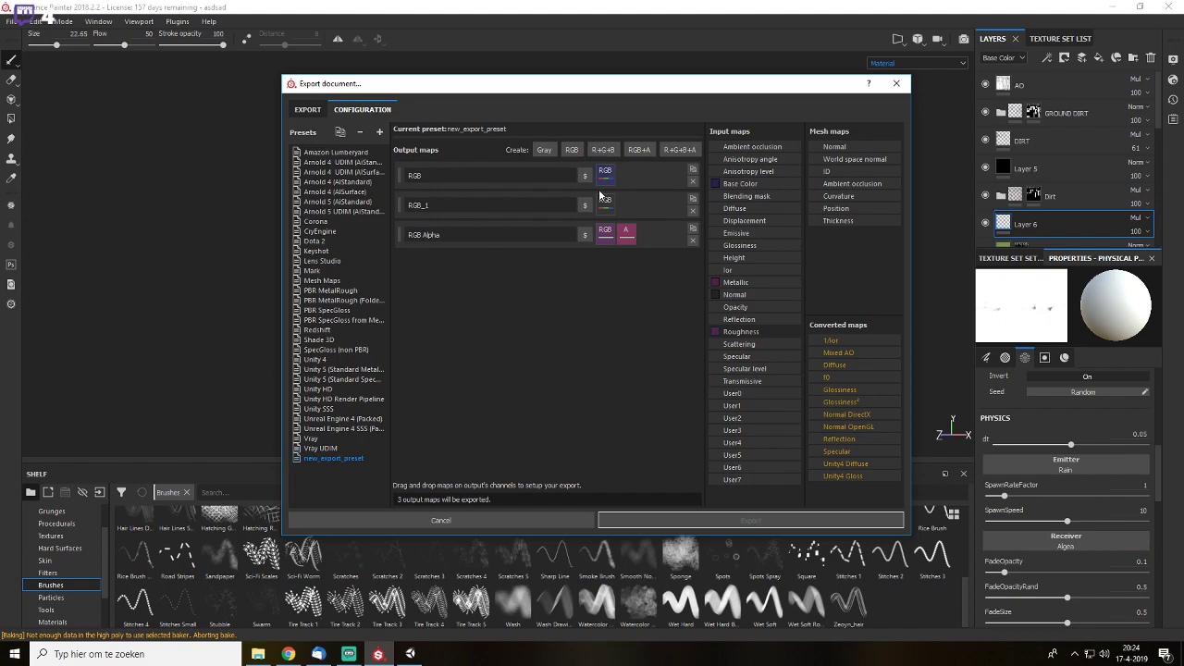
pyautogui.click(691, 240)
# - Add an R+G+B+A output map packing Metallic in R, Roughness in G, Ambient occlusion in B and Height in A
pyautogui.click(606, 149)
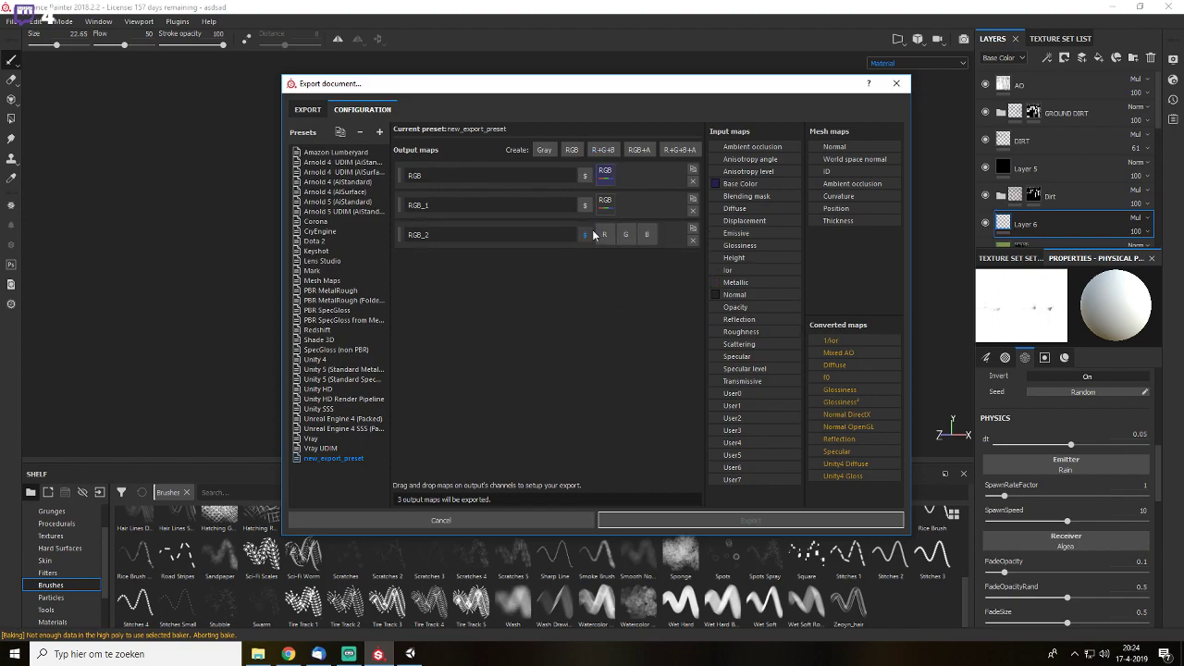
pyautogui.click(692, 239)
pyautogui.click(676, 152)
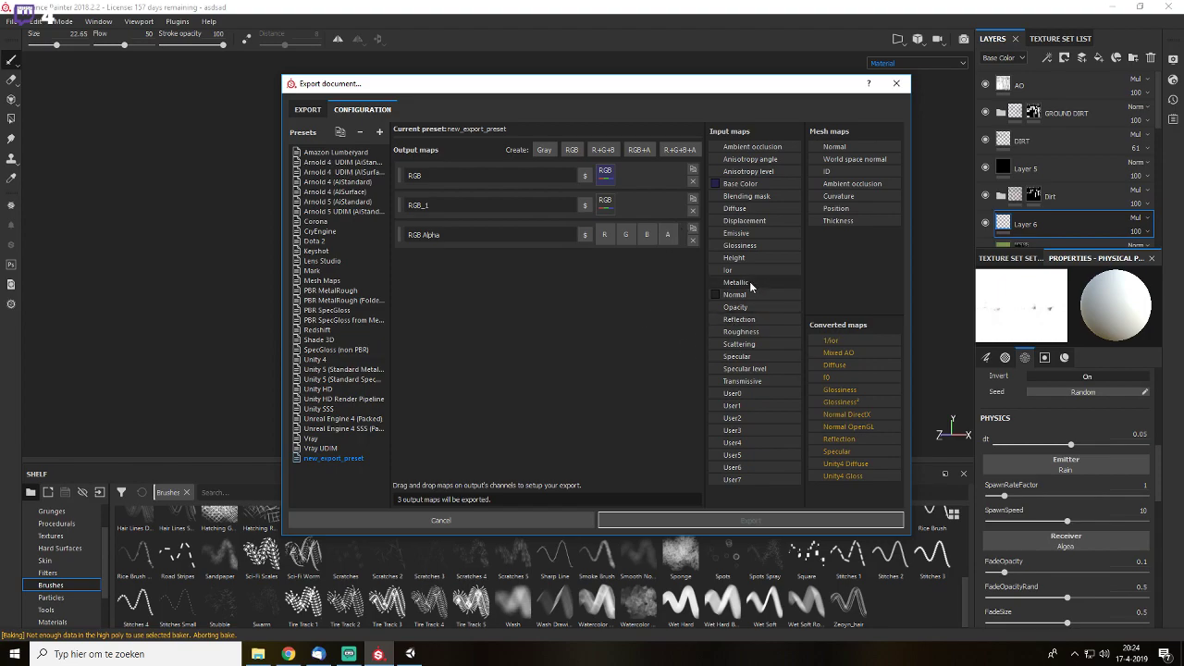
pyautogui.moveTo(745, 282); pyautogui.dragTo(606, 239)
pyautogui.click(638, 258)
pyautogui.moveTo(751, 330); pyautogui.dragTo(626, 238)
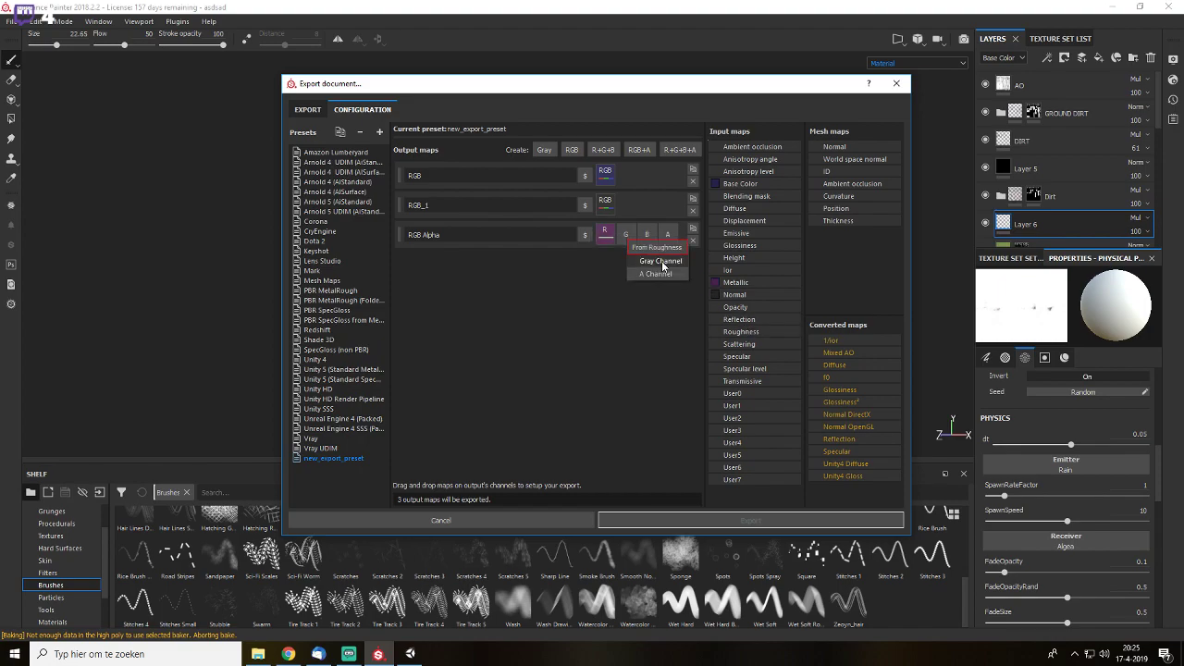
pyautogui.click(658, 261)
pyautogui.moveTo(761, 154); pyautogui.dragTo(647, 237)
pyautogui.click(682, 261)
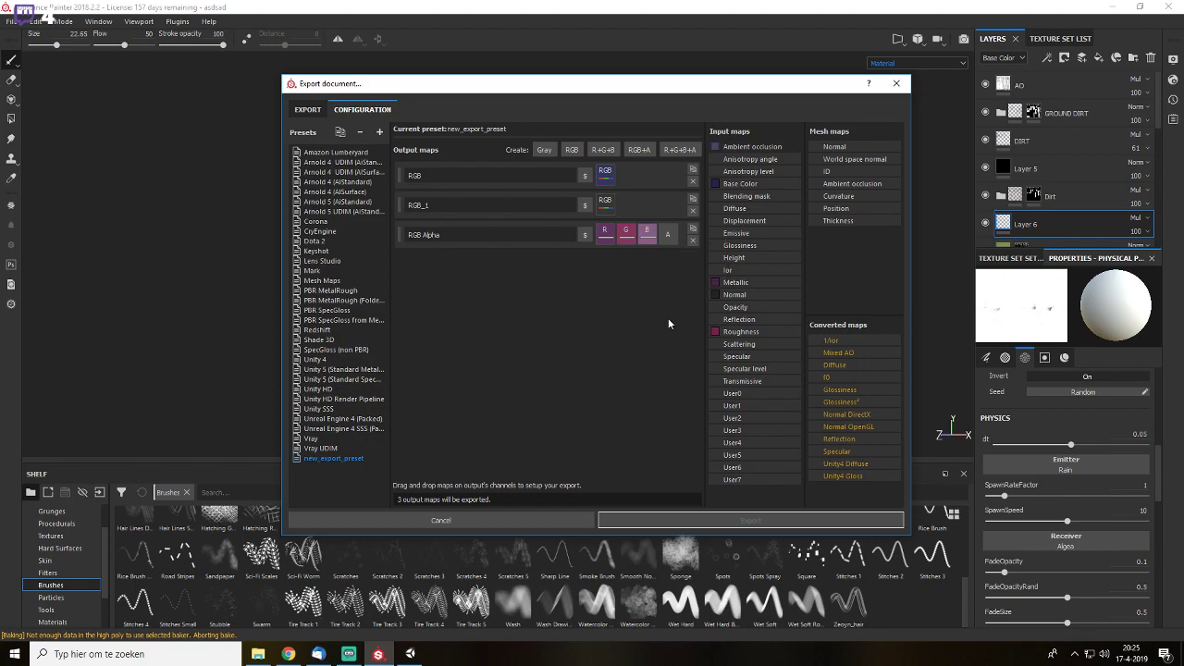
pyautogui.moveTo(727, 260); pyautogui.dragTo(663, 233)
pyautogui.click(704, 271)
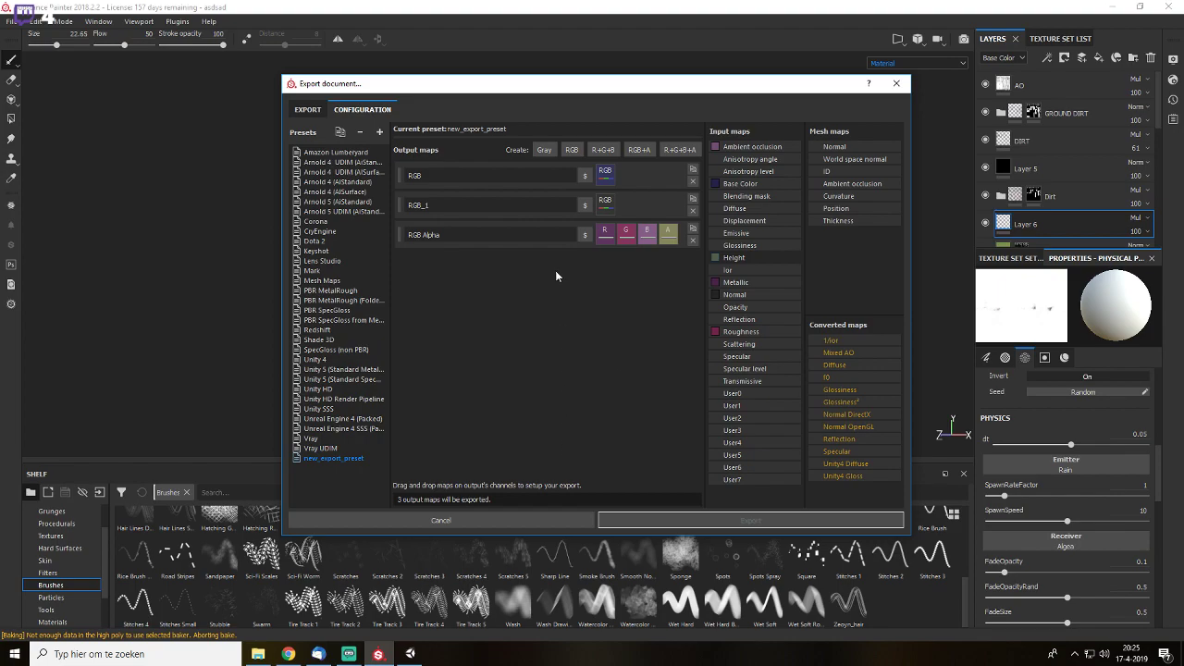
# - Check the output maps of the Unity HD Render Pipeline and Unity HD presets, and delete the new export preset
pyautogui.click(340, 399)
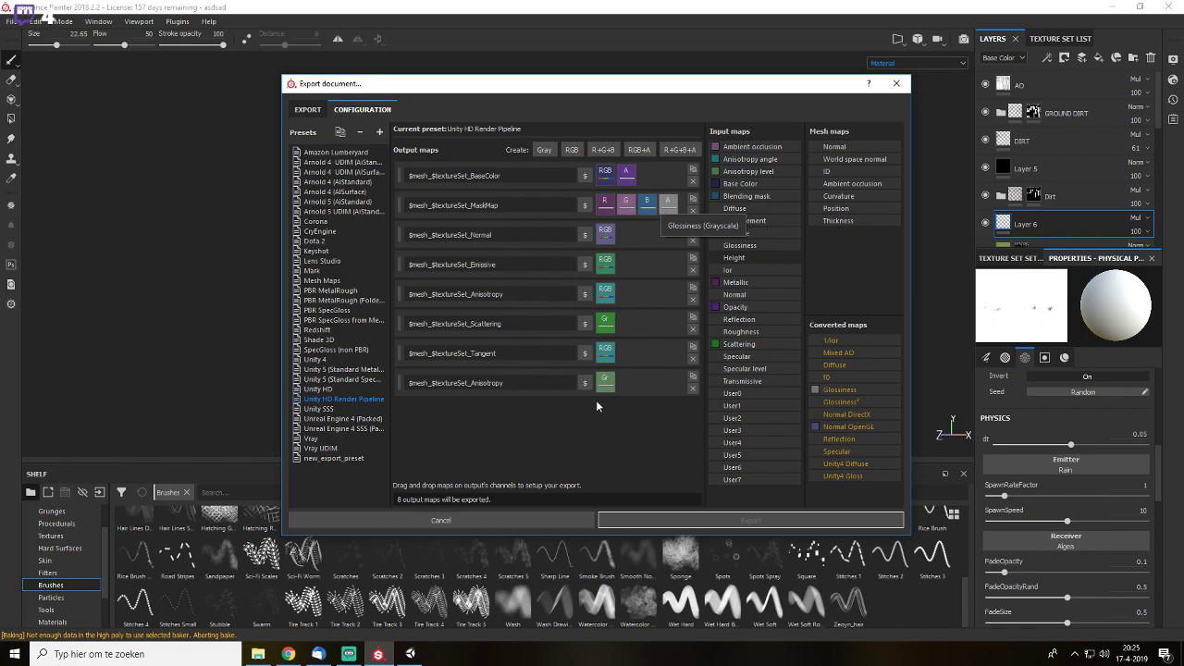
pyautogui.click(338, 388)
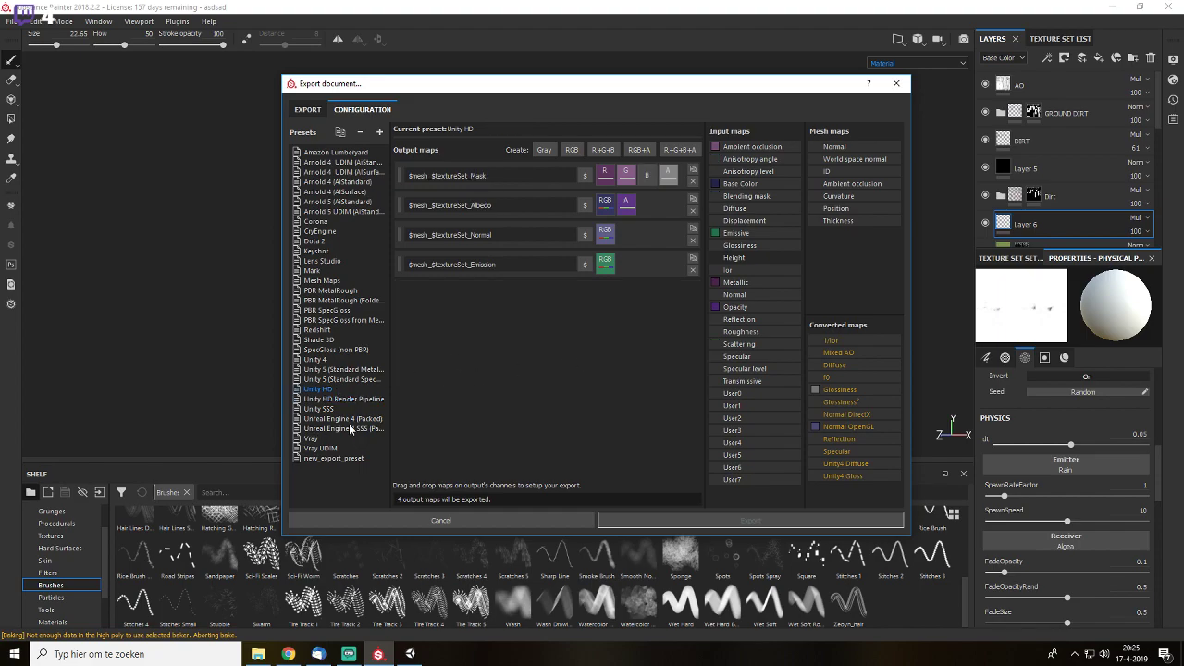
pyautogui.click(331, 459)
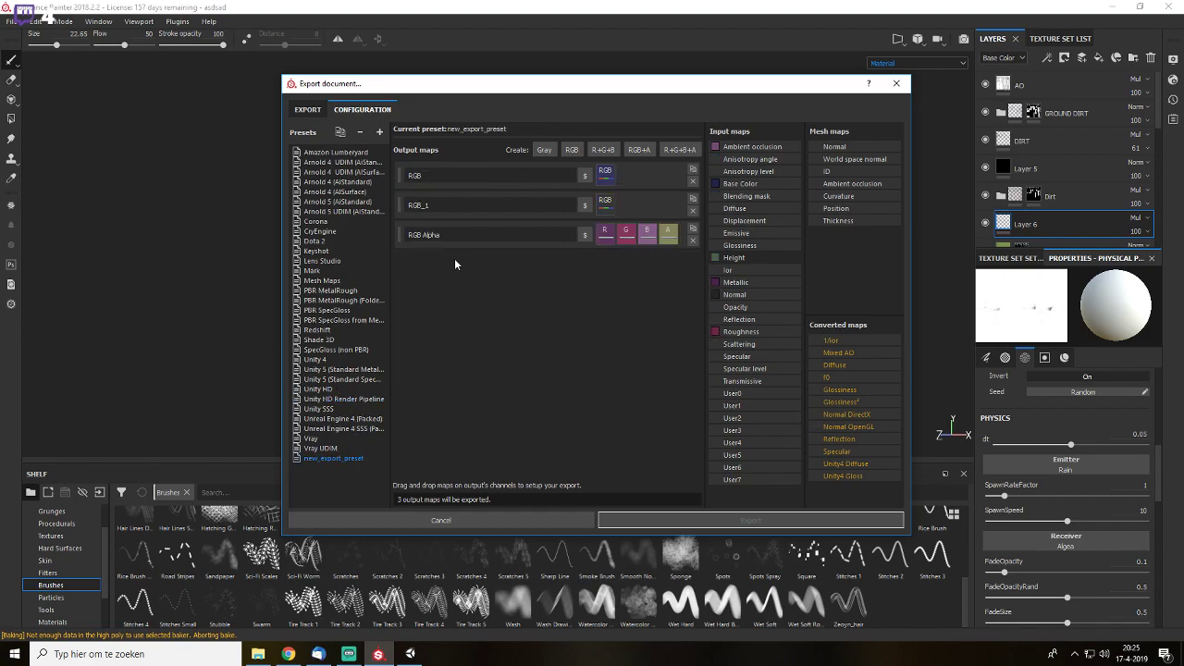
pyautogui.click(359, 133)
# - Examine the output maps of the preset listed above Mesh Maps and of the Unity 5 (Standard Metallic) preset
pyautogui.click(313, 270)
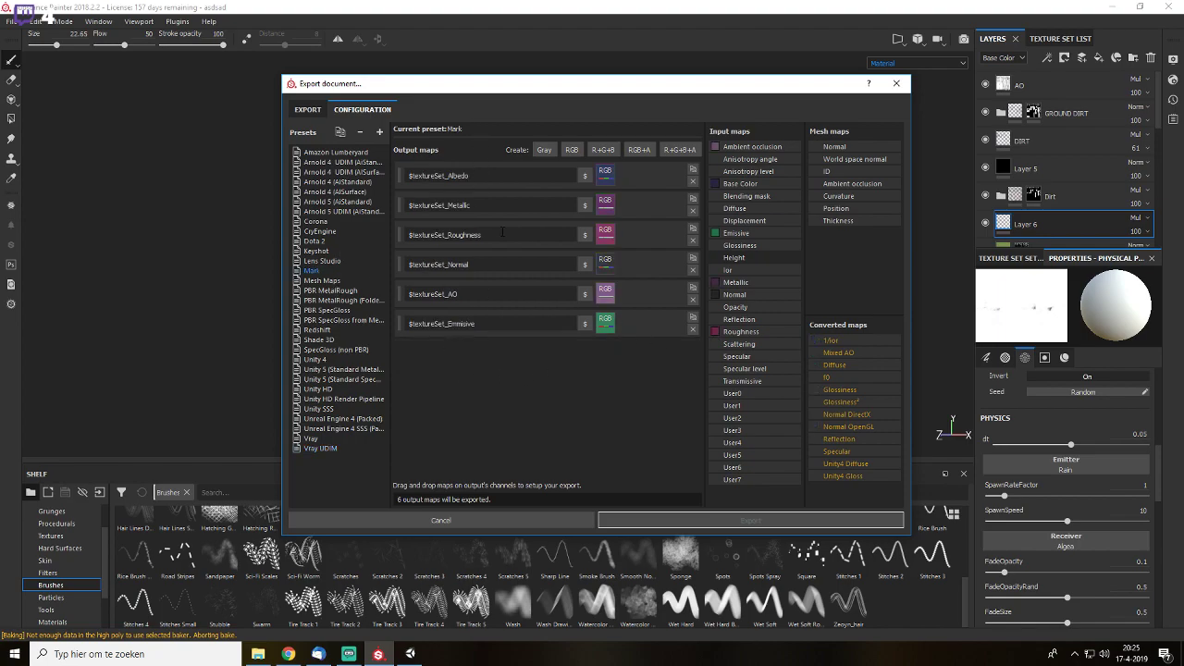
pyautogui.click(341, 349)
pyautogui.click(343, 379)
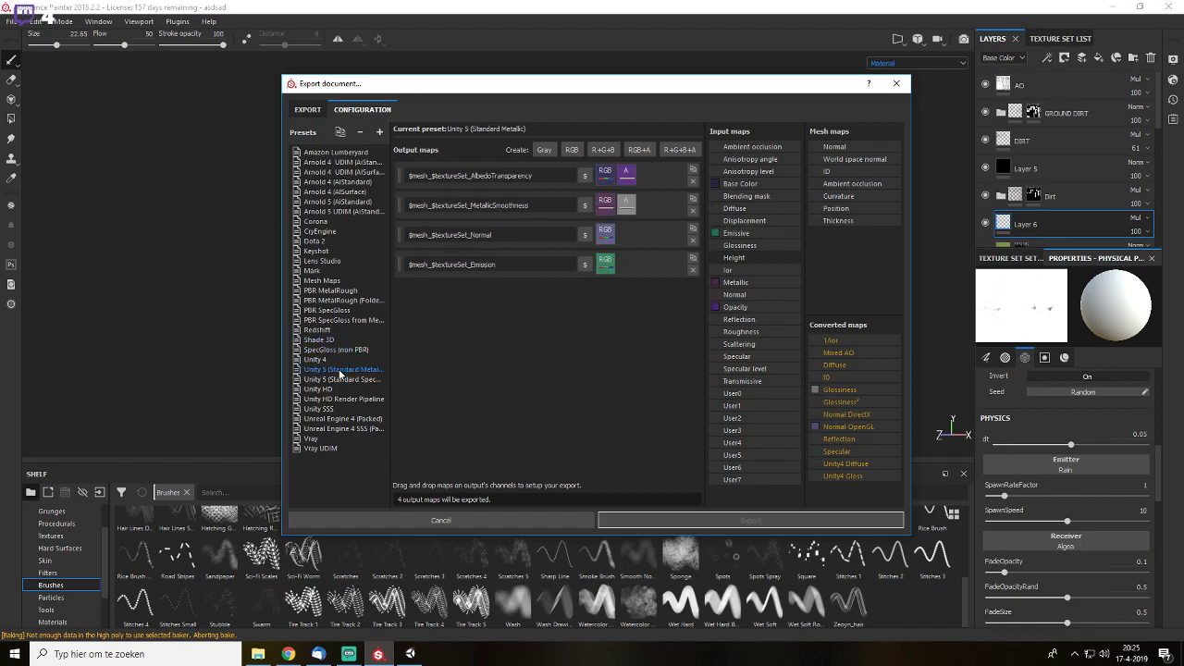
# - Examine the output maps of the Unreal Engine 4 SSS (Packed), Vray and Vray UDIM export presets
pyautogui.click(347, 418)
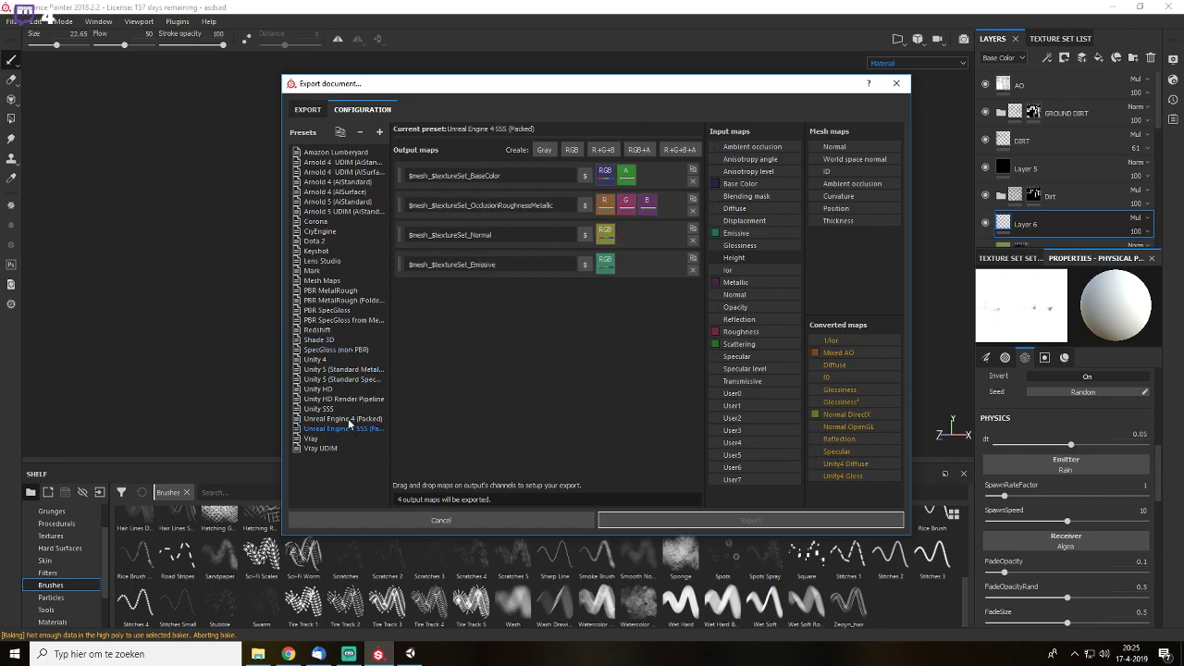
pyautogui.click(333, 438)
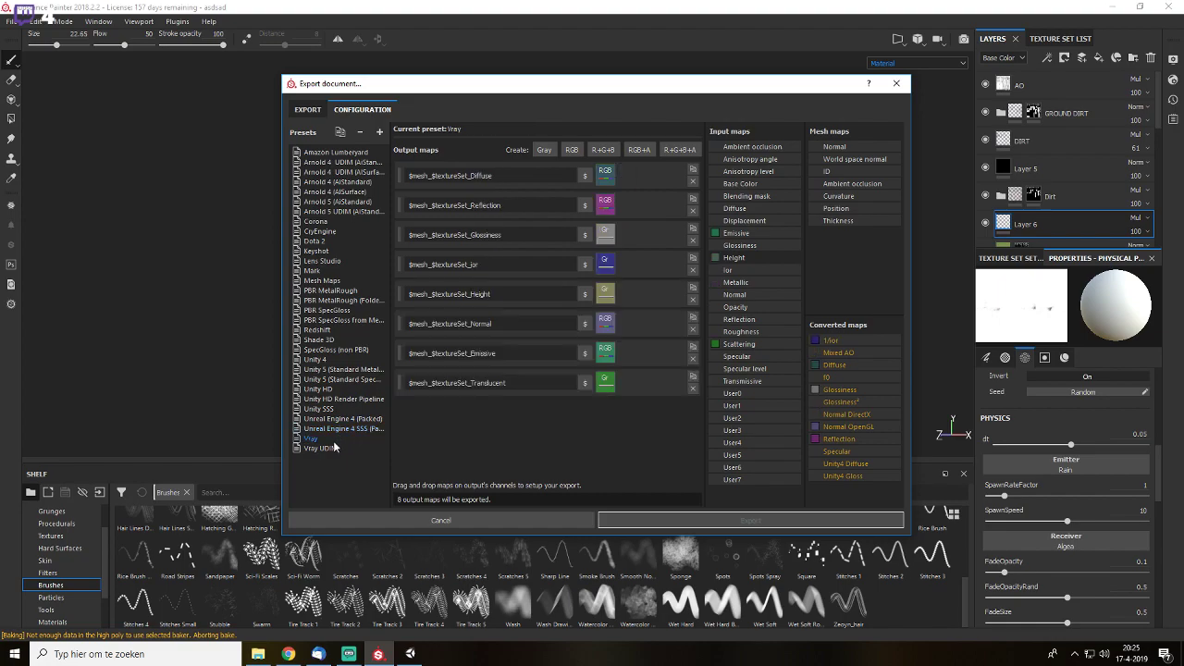
pyautogui.click(305, 429)
pyautogui.click(325, 448)
# - Review the file formats and bit depths available for the texture export, and leave the export dialog without exporting
pyautogui.click(307, 109)
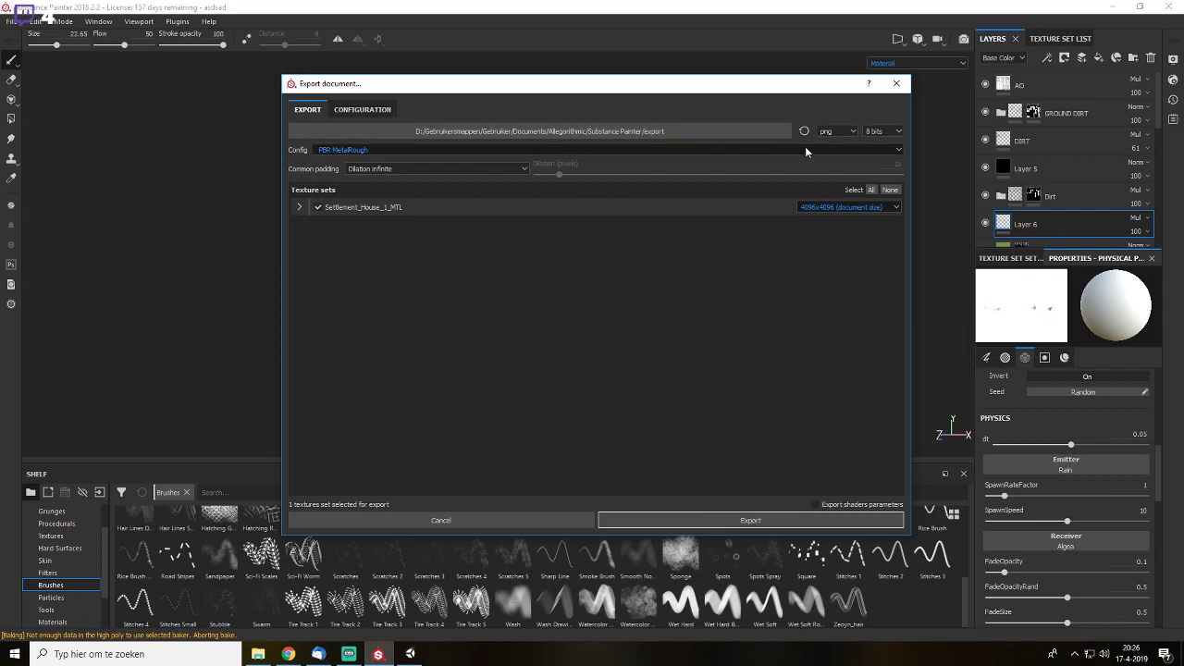
pyautogui.click(829, 130)
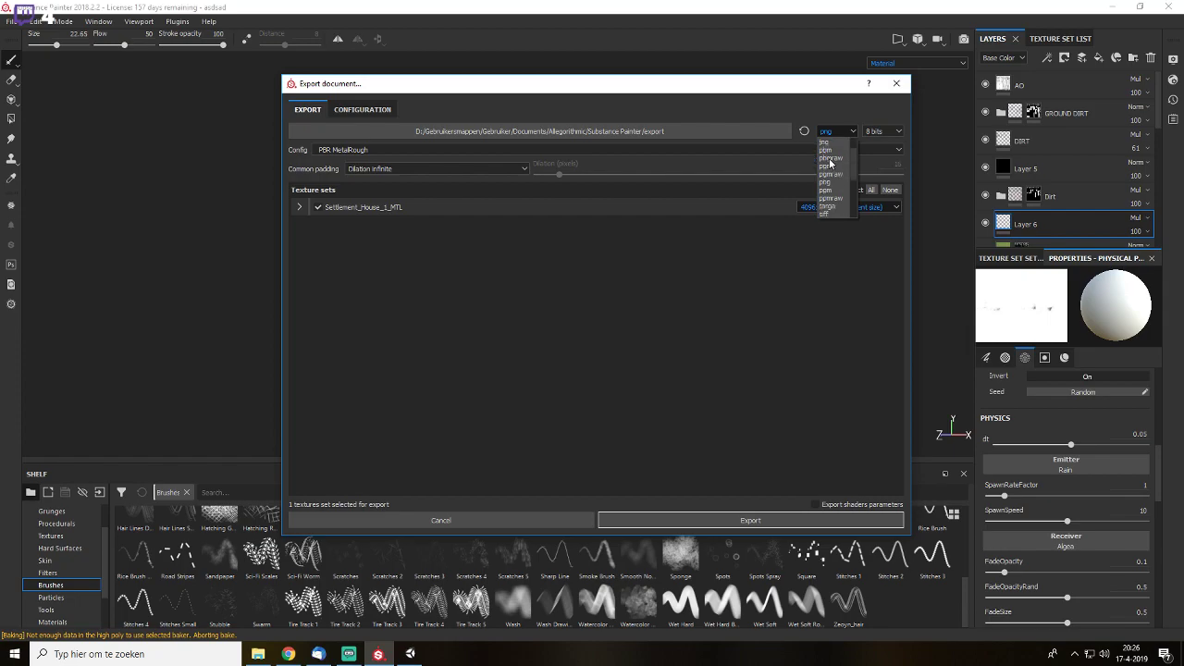
pyautogui.scroll(-3, 831, 185)
pyautogui.scroll(-2, 855, 193)
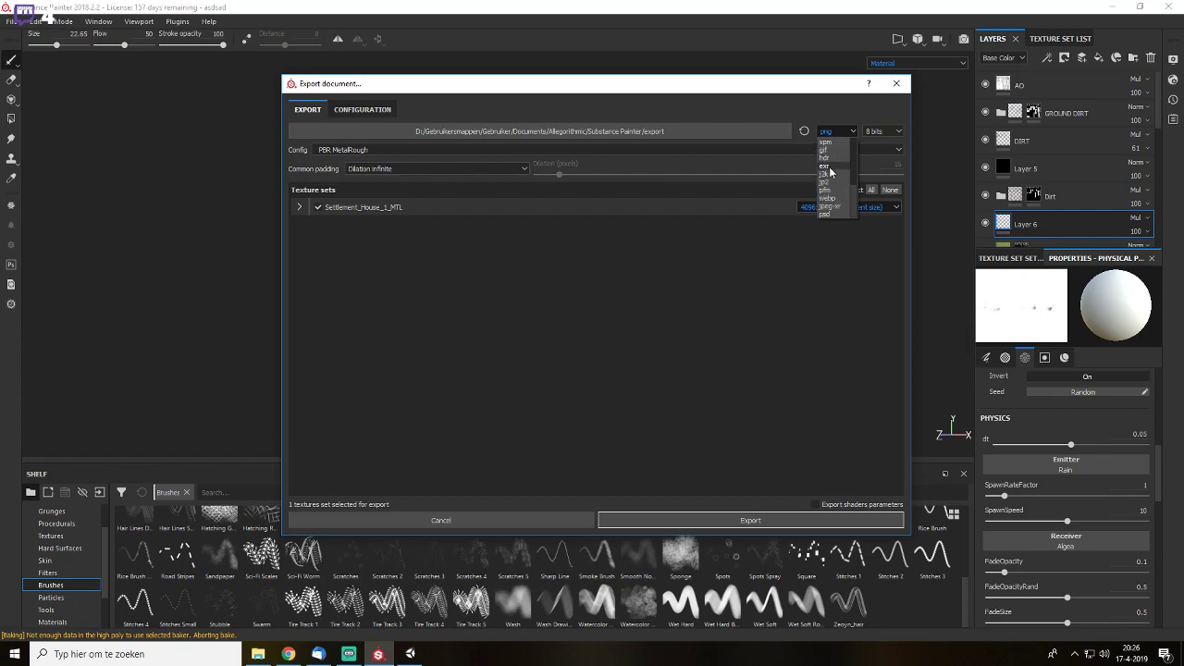
pyautogui.scroll(5, 830, 171)
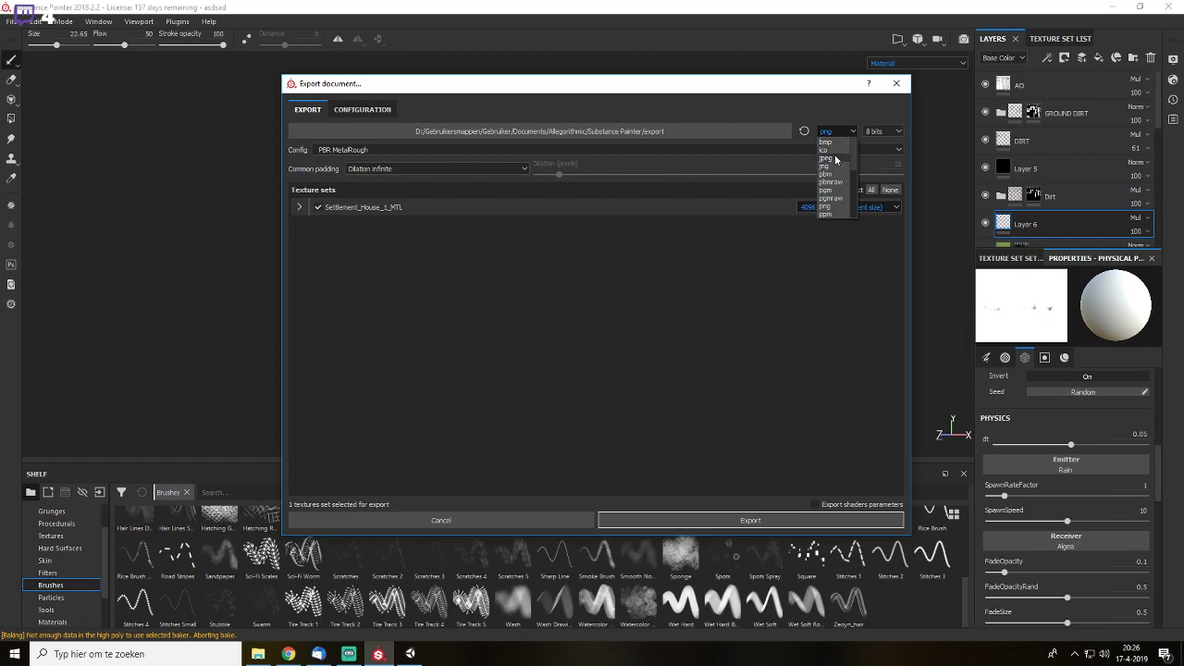
pyautogui.click(824, 343)
pyautogui.click(857, 132)
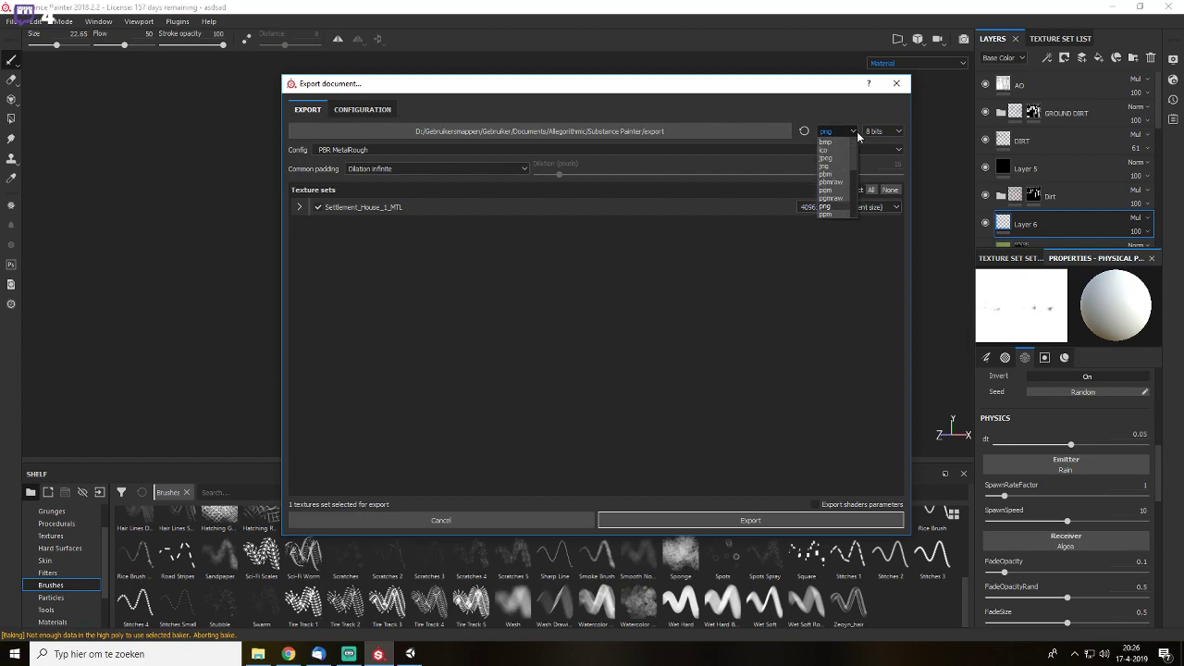
pyautogui.click(869, 134)
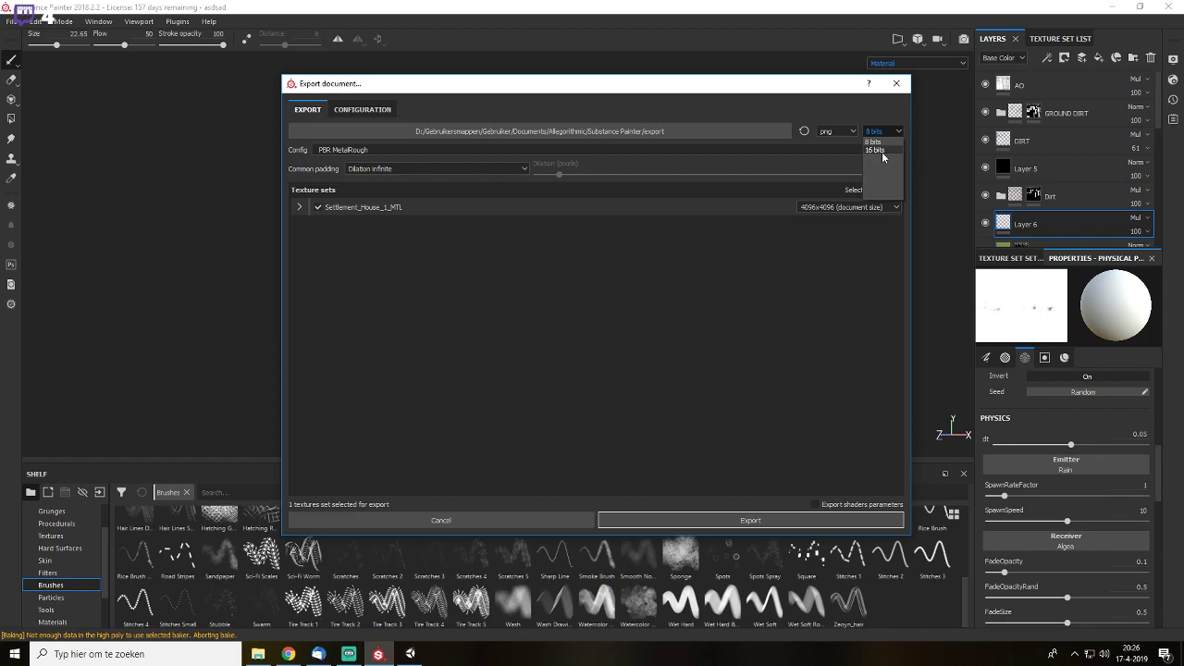
pyautogui.click(778, 322)
pyautogui.click(601, 523)
pyautogui.click(453, 522)
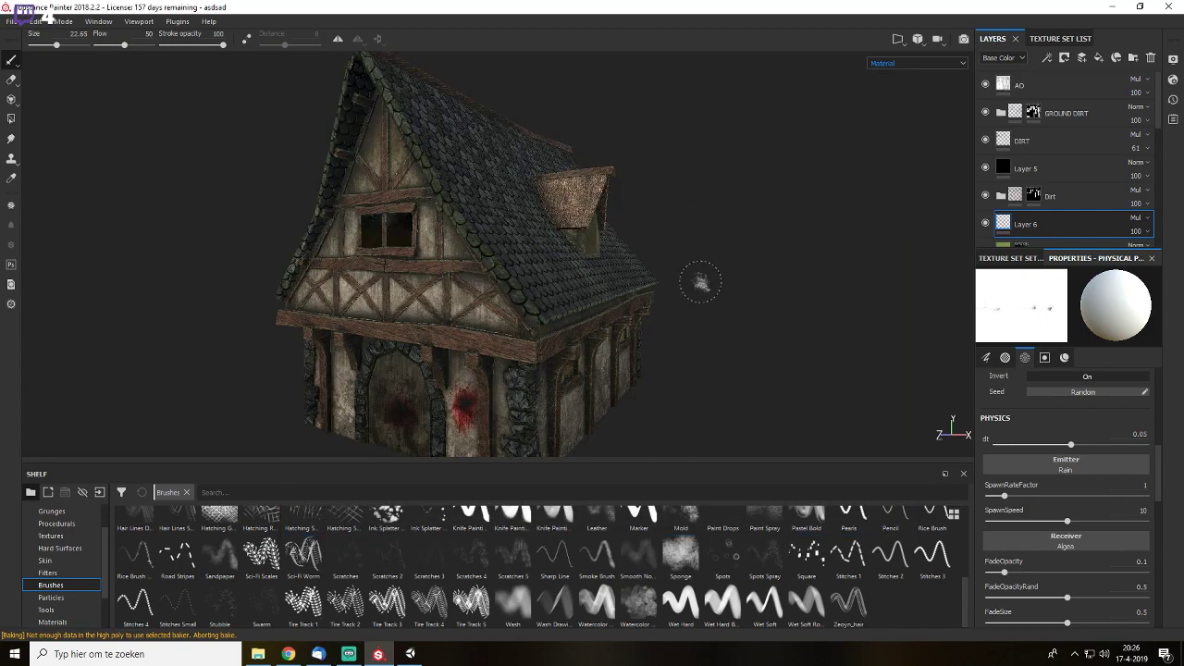
# - Inspect the textured house from several angles and examine its front gable window up close
pyautogui.keyDown('alt'); pyautogui.moveTo(700, 281); pyautogui.dragTo(665, 325); pyautogui.keyUp('alt')
pyautogui.keyDown('alt'); pyautogui.moveTo(612, 251); pyautogui.dragTo(729, 237, button='middle'); pyautogui.keyUp('alt')
pyautogui.scroll(5, 794, 260)
pyautogui.scroll(-8, 791, 259)
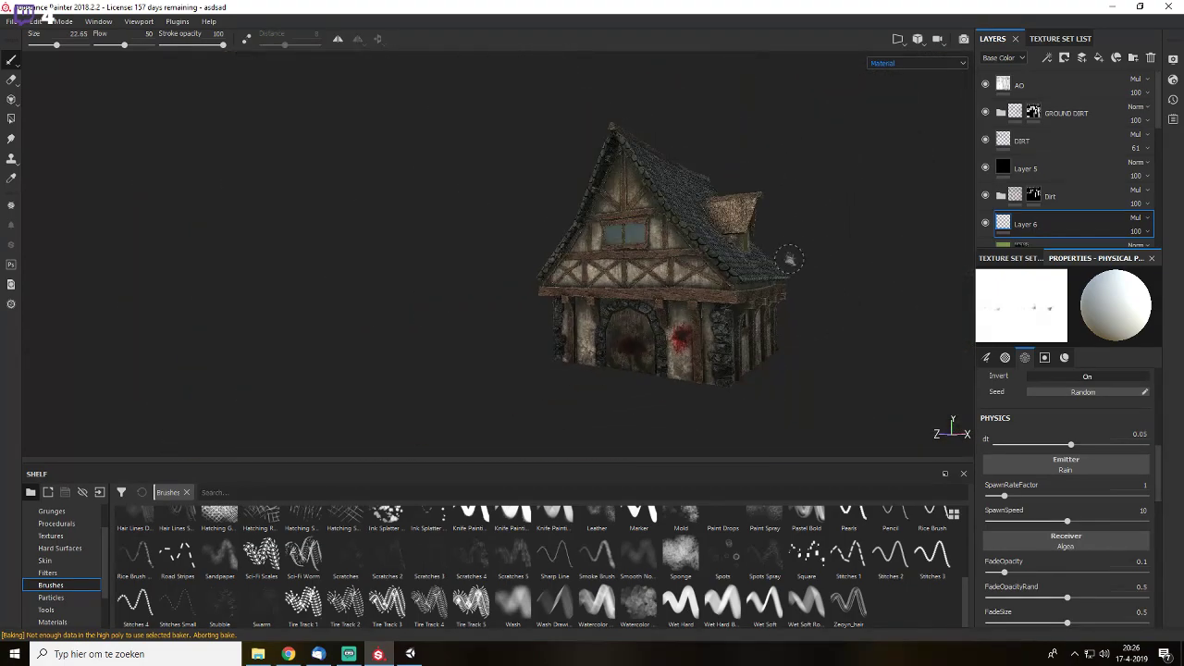
pyautogui.keyDown('alt'); pyautogui.moveTo(621, 198); pyautogui.dragTo(622, 194); pyautogui.keyUp('alt')
pyautogui.scroll(5, 698, 228)
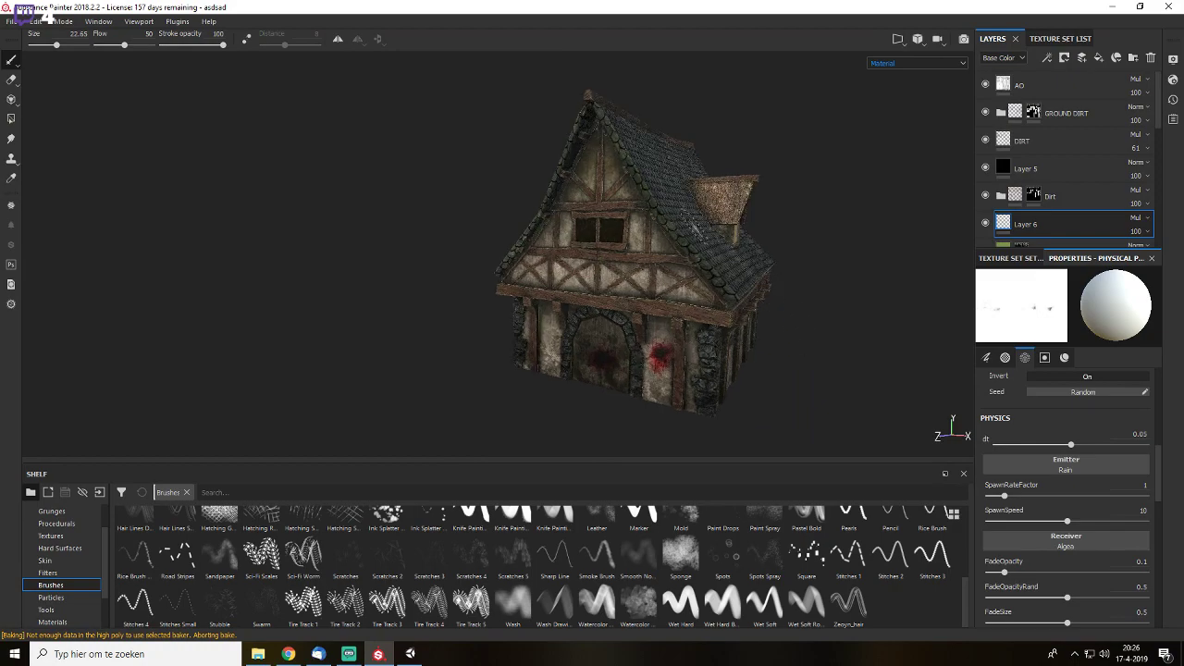
pyautogui.keyDown('alt'); pyautogui.moveTo(588, 230); pyautogui.dragTo(634, 232); pyautogui.keyUp('alt')
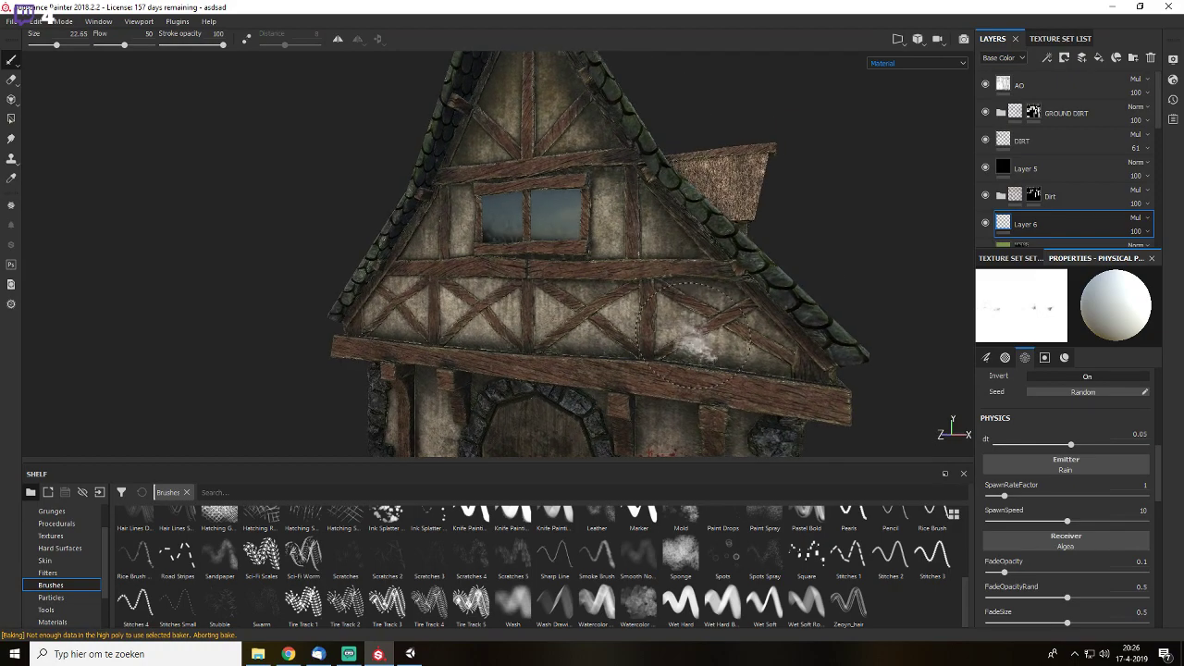
pyautogui.scroll(1, 575, 245)
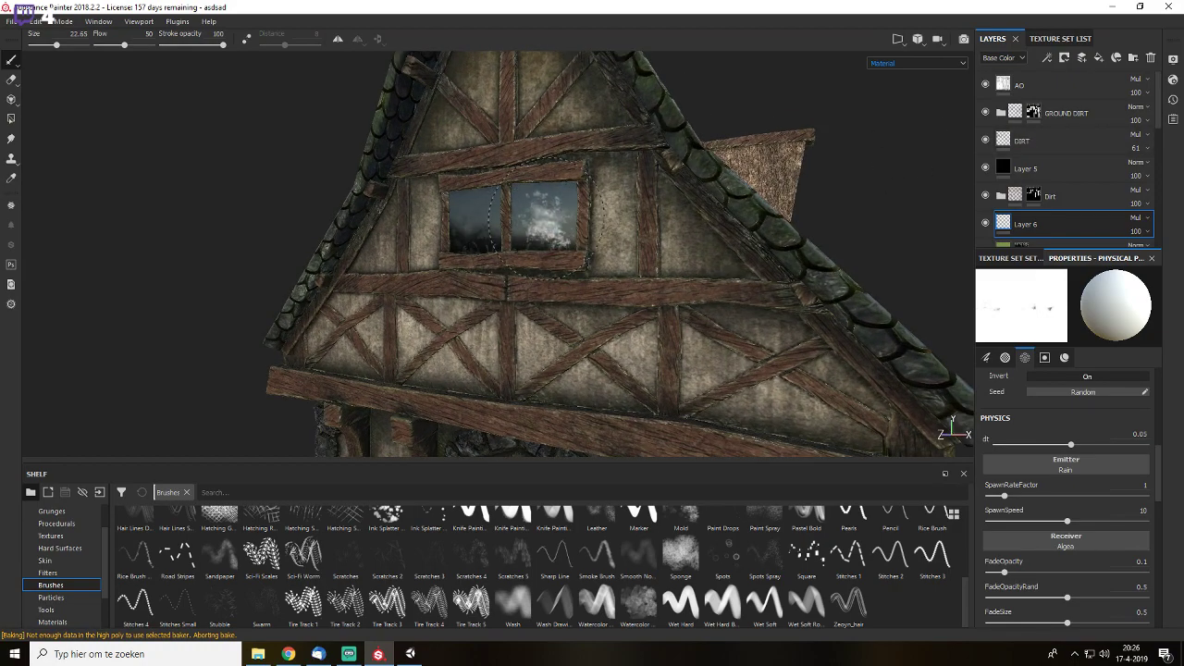
pyautogui.scroll(2, 553, 206)
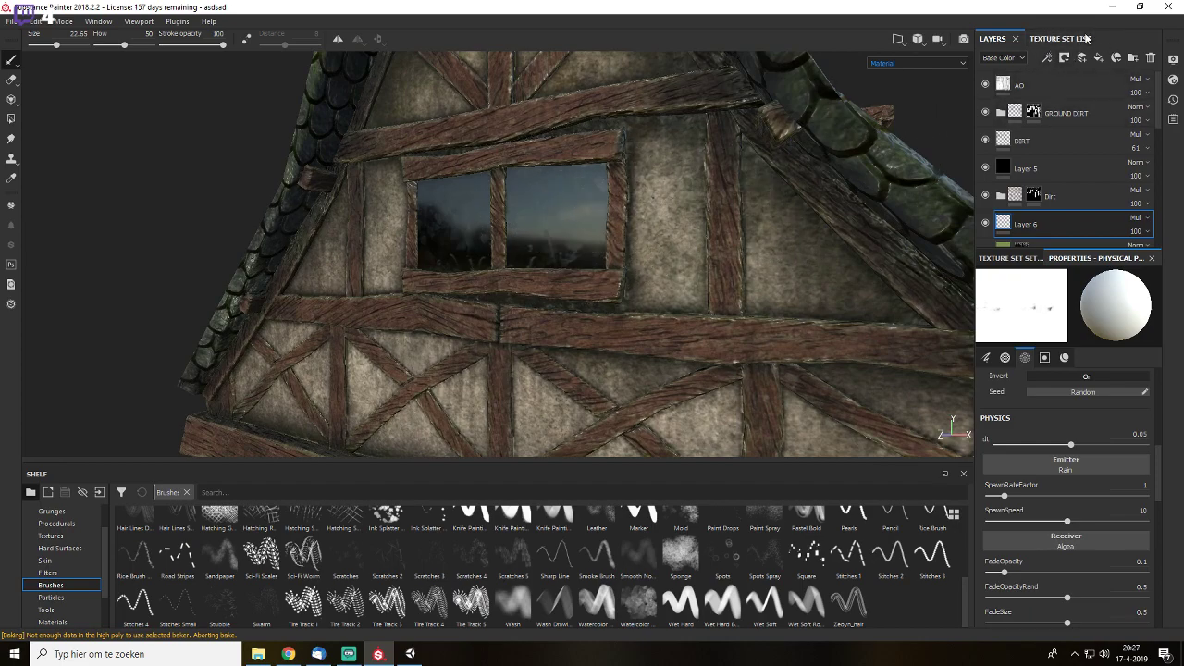
# - Add an Opacity channel to the texture set
pyautogui.click(1009, 259)
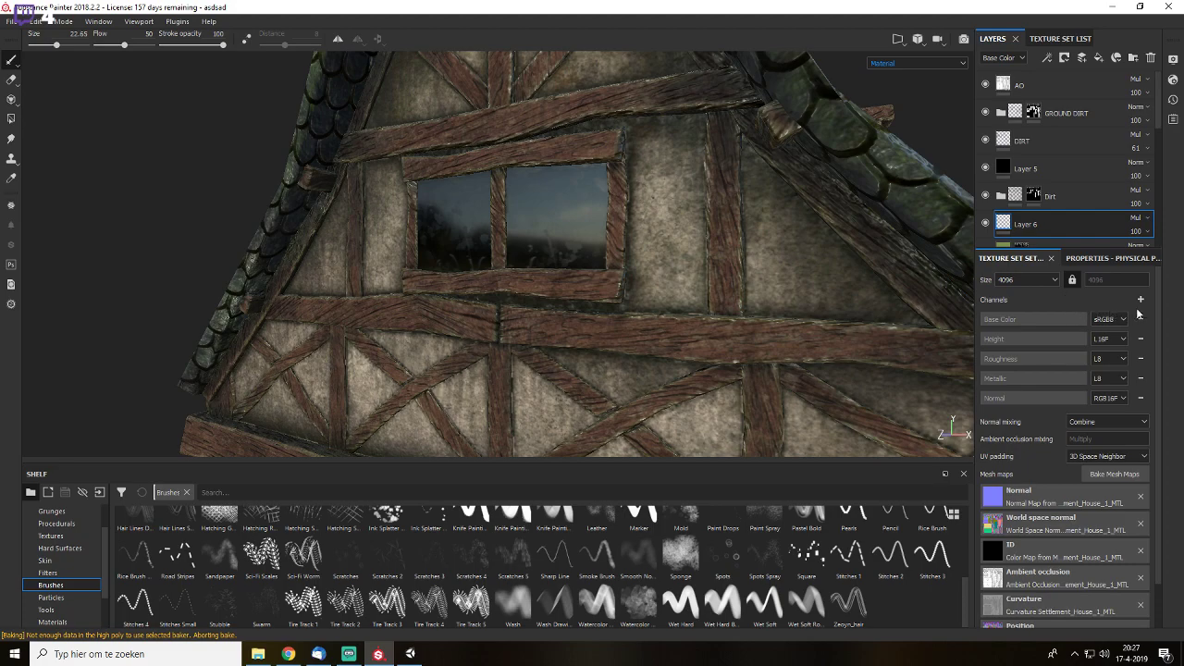
pyautogui.click(1141, 298)
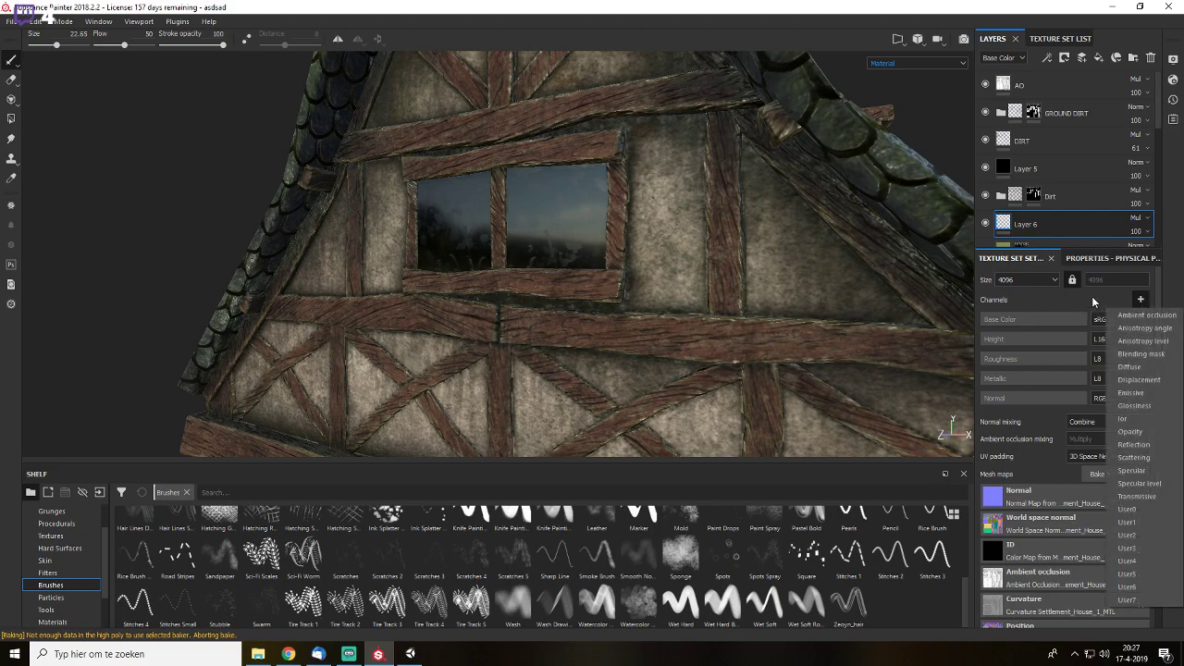
pyautogui.click(1130, 431)
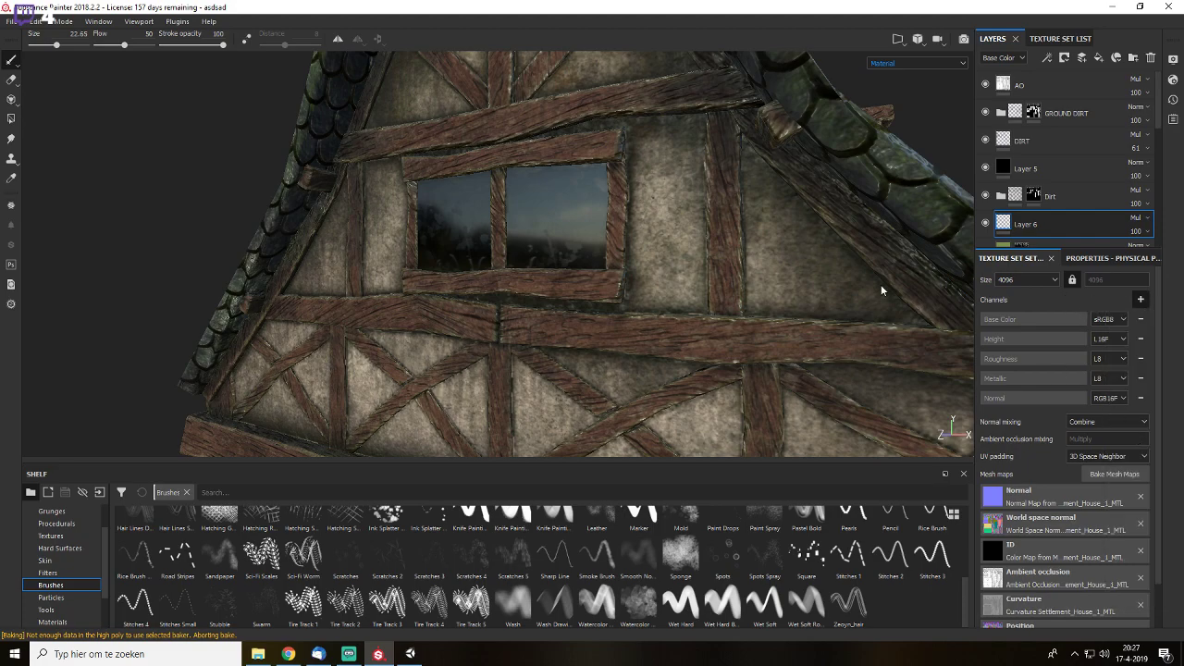
# - Add a fill layer above the AO layer that affects only opacity, and set its opacity value to 0
pyautogui.click(1057, 80)
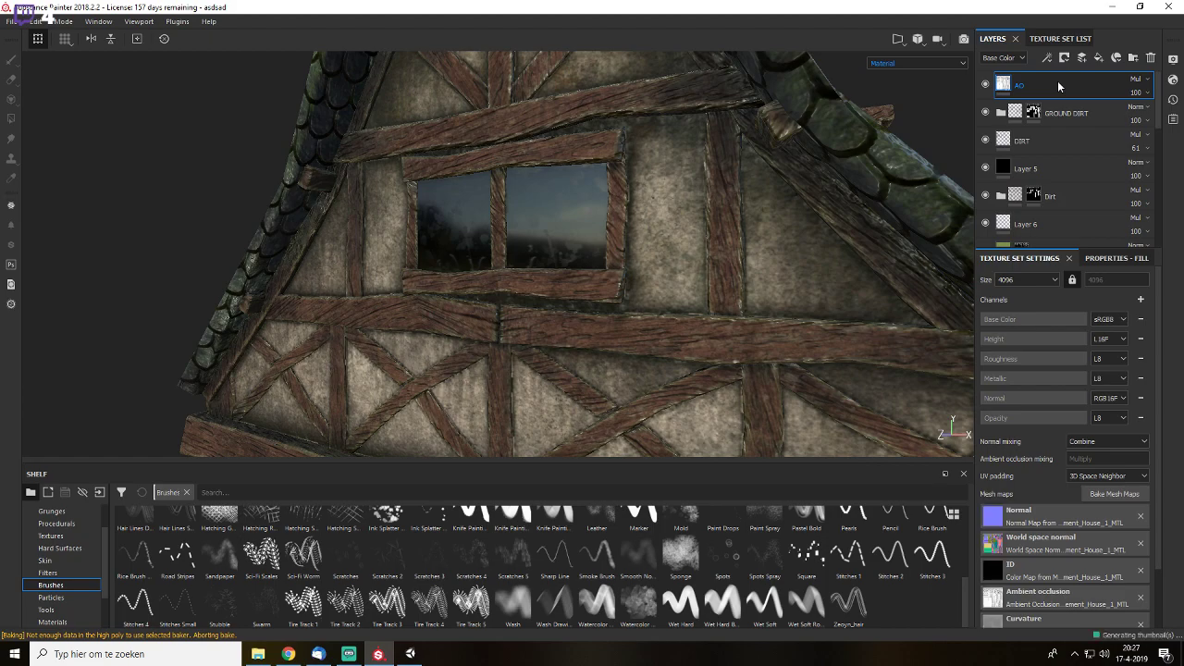
pyautogui.click(1100, 60)
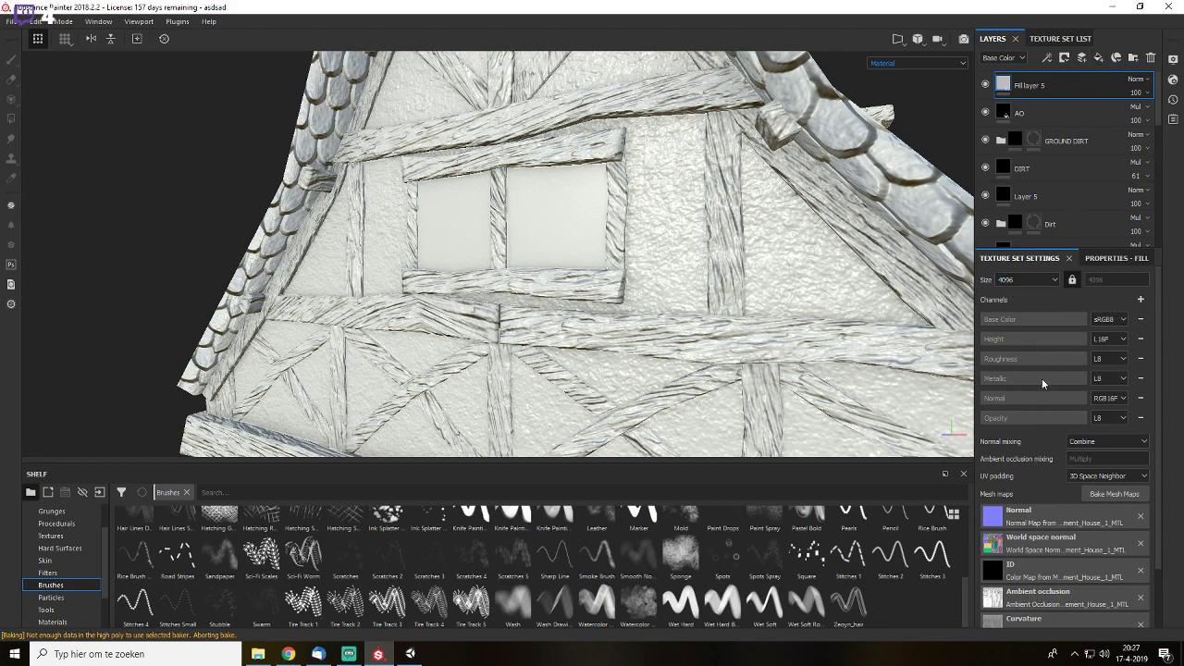
pyautogui.click(1106, 261)
pyautogui.click(992, 454)
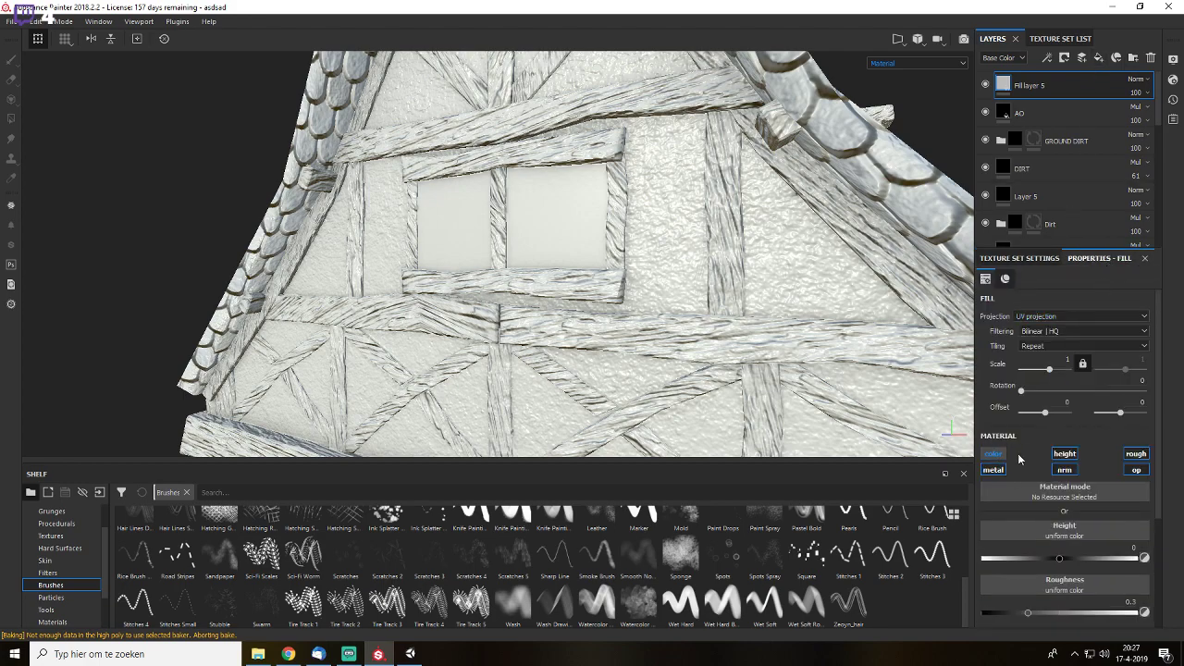
pyautogui.click(1059, 455)
pyautogui.click(1000, 471)
pyautogui.click(1126, 453)
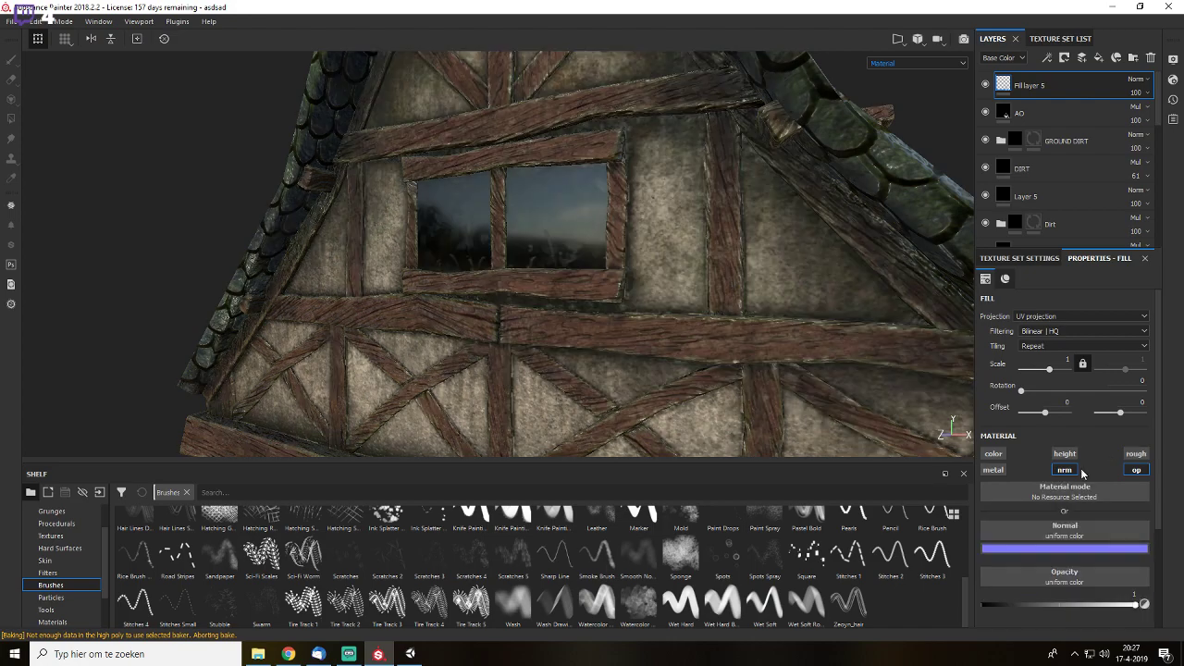
pyautogui.click(1073, 470)
pyautogui.moveTo(1136, 559); pyautogui.dragTo(732, 351)
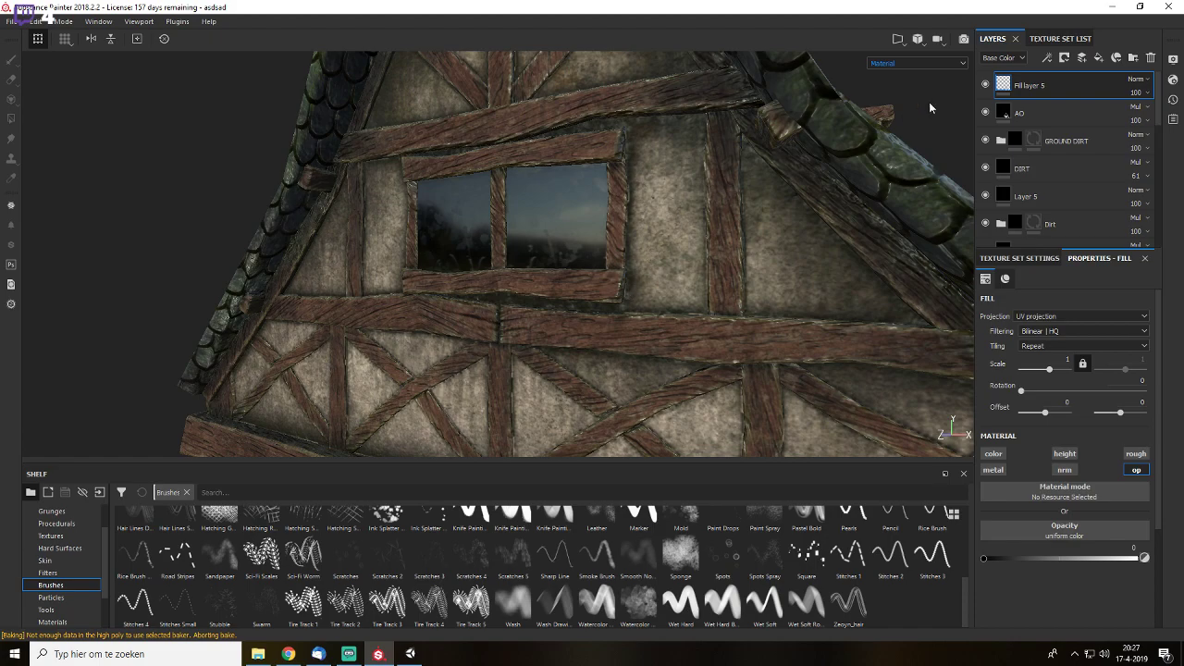
# - Switch the main shader to pbr-metal-rough-with-alpha-test and set the fill layer's opacity value to 0.3439
pyautogui.click(1173, 80)
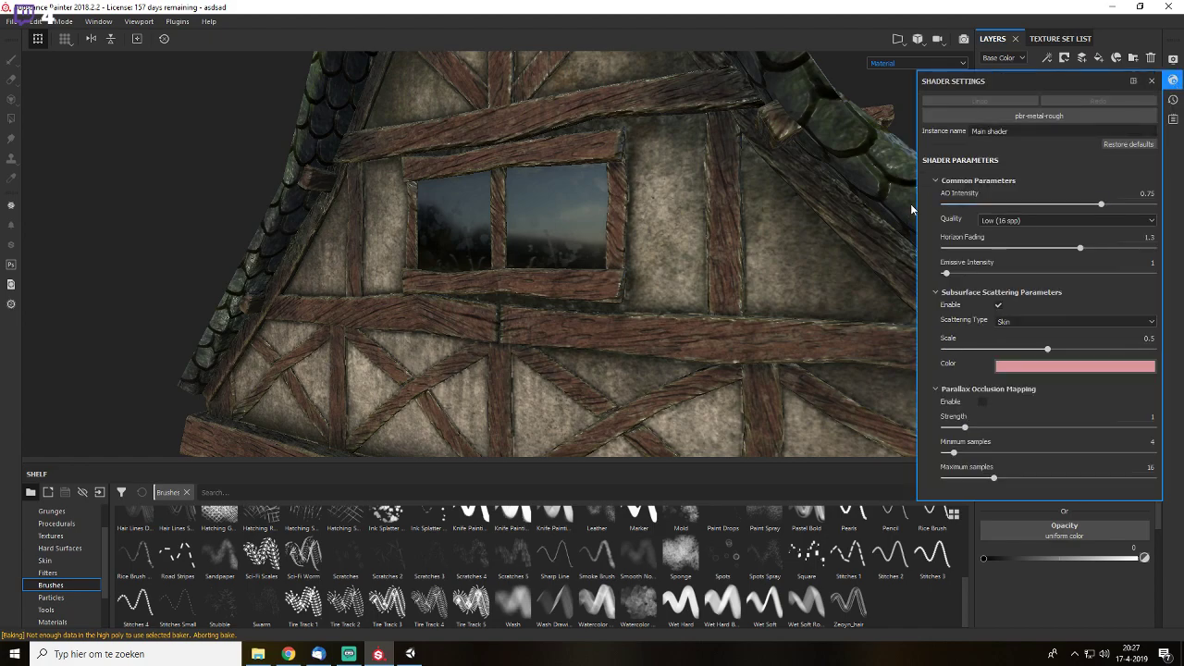
pyautogui.click(1049, 117)
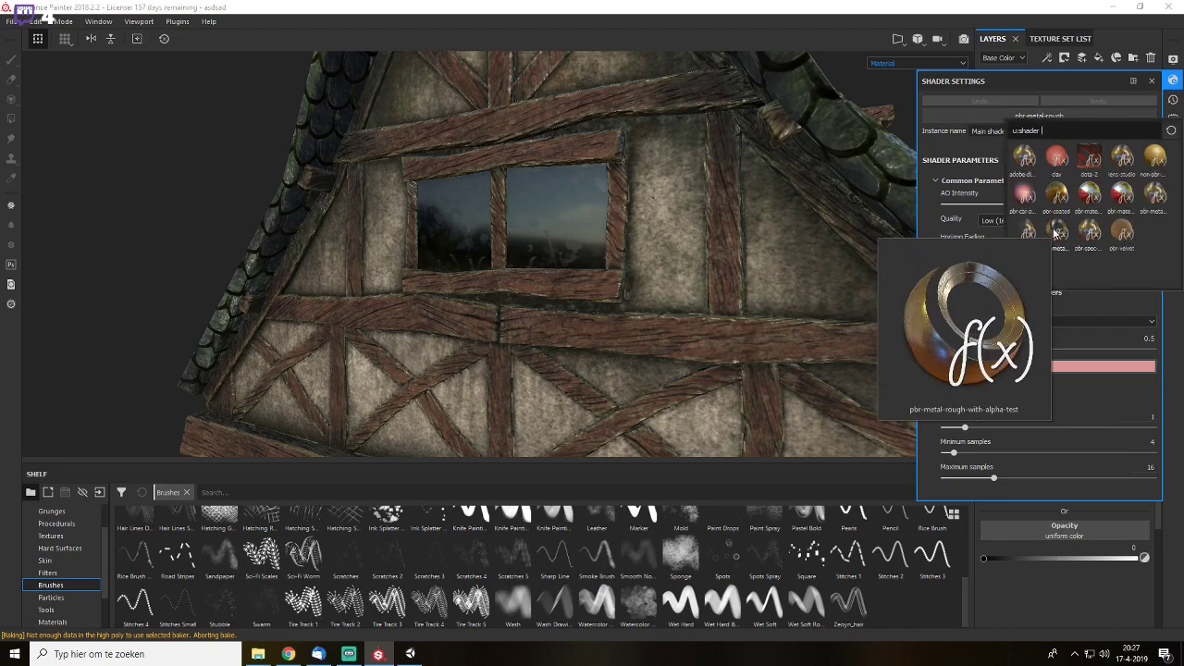
pyautogui.click(1054, 233)
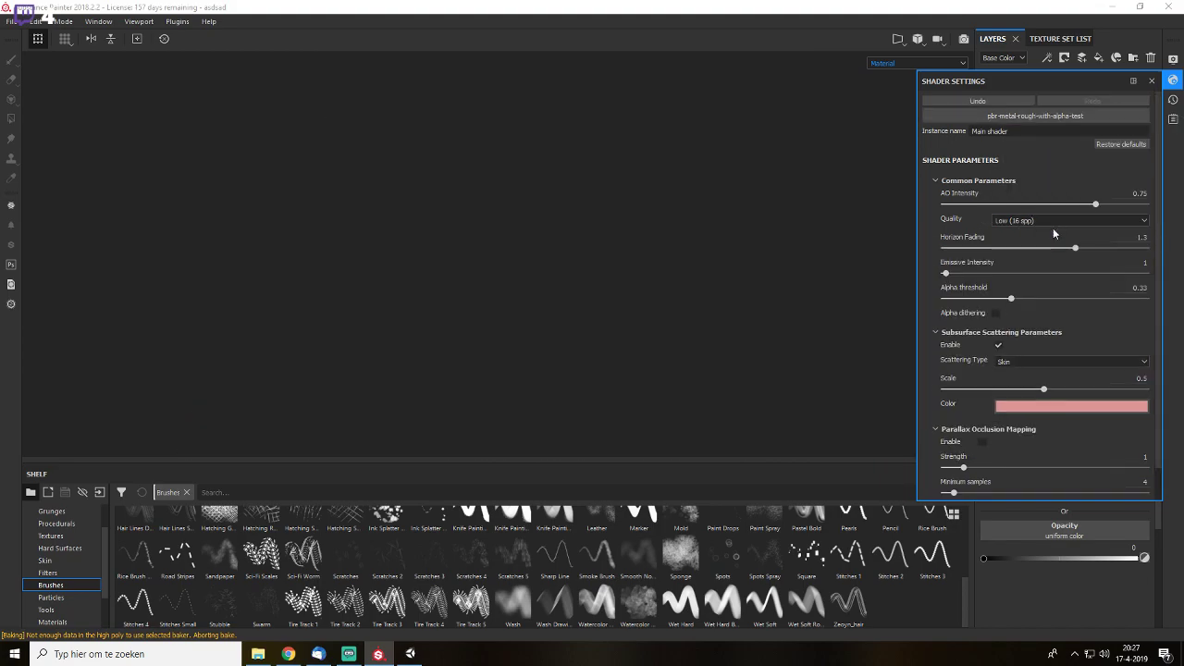
pyautogui.click(1151, 80)
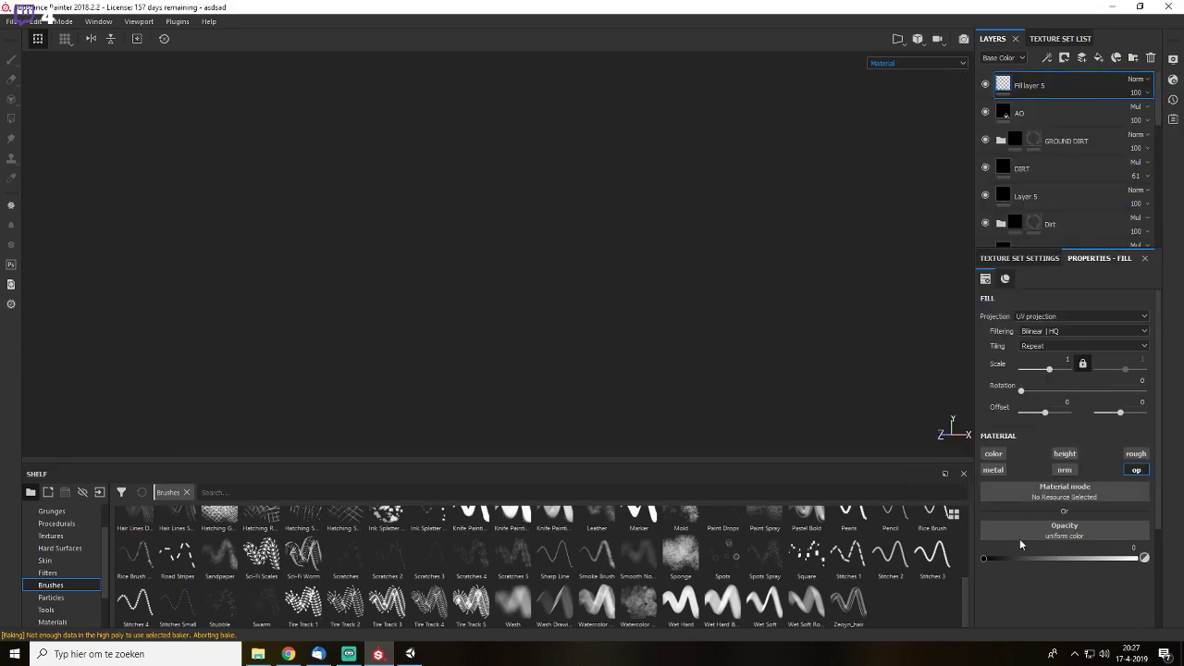
pyautogui.moveTo(1033, 554); pyautogui.dragTo(1030, 555)
pyautogui.moveTo(1029, 555)
pyautogui.mouseDown()
pyautogui.moveTo(1021, 559)
pyautogui.moveTo(1034, 559)
pyautogui.mouseUp()
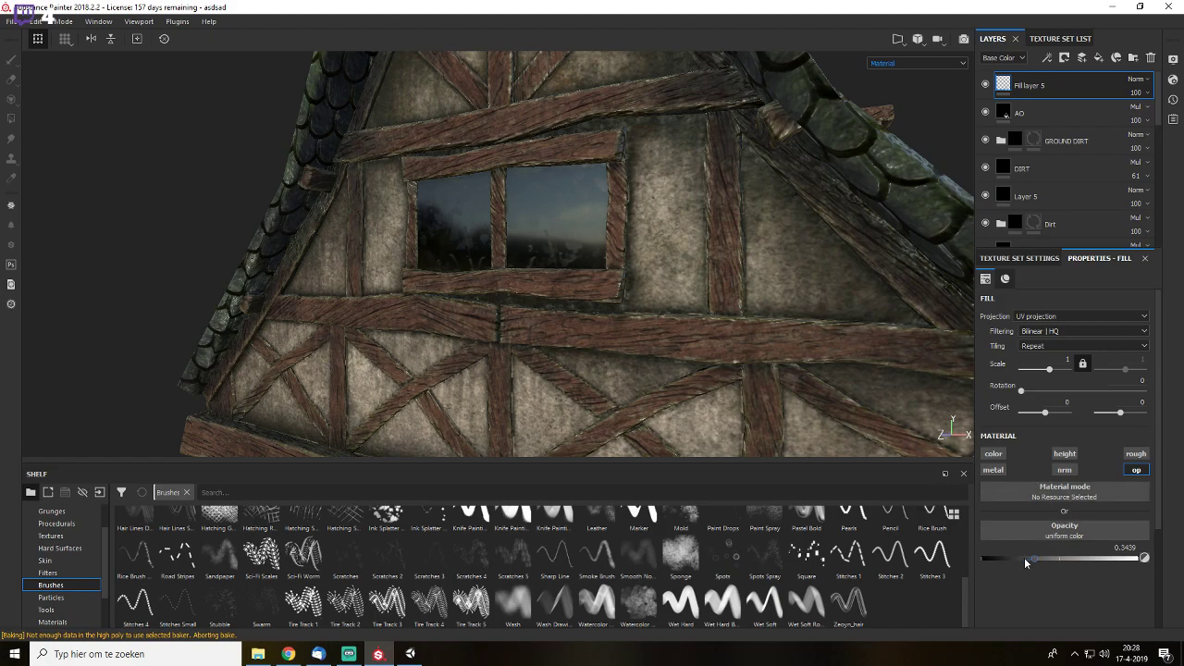
# - Switch the main shader to pbr-metal-rough-with-alpha-blending and inspect the transparency on the house
pyautogui.click(1173, 79)
pyautogui.click(1036, 120)
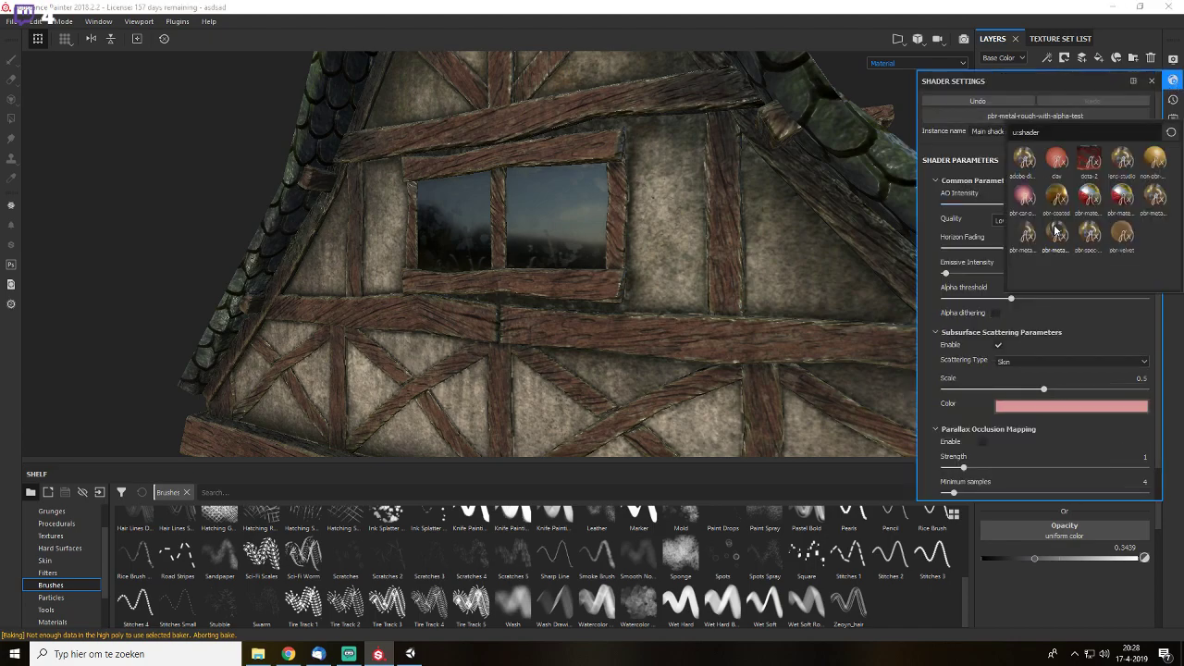
pyautogui.click(1024, 234)
pyautogui.click(1152, 81)
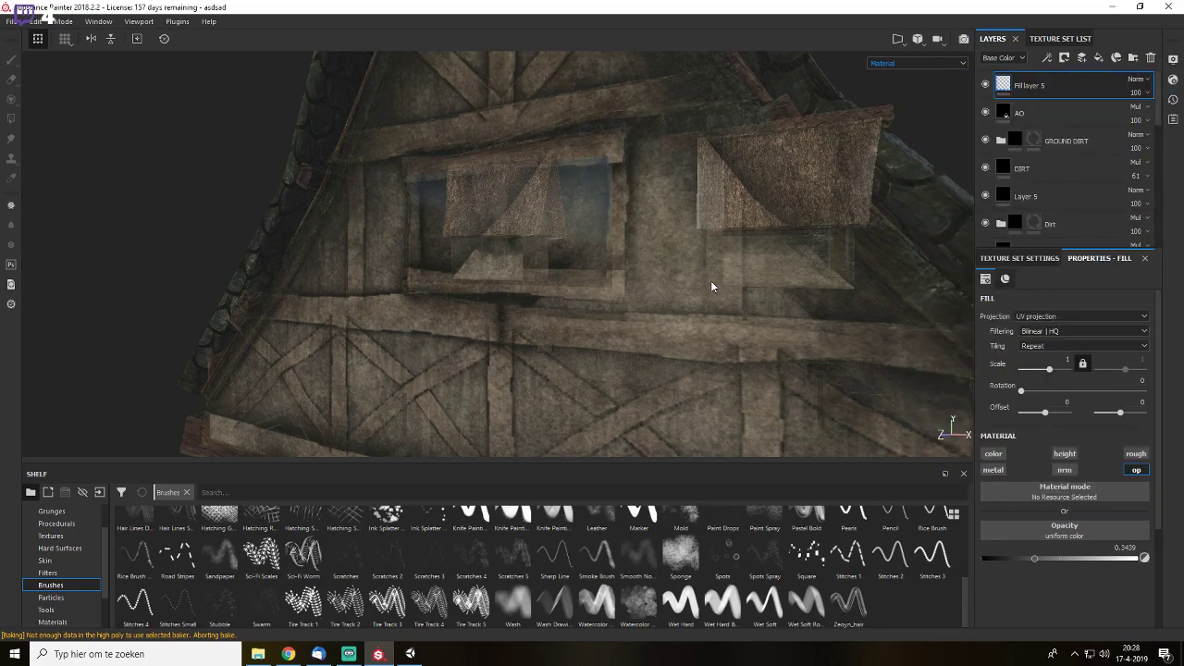
pyautogui.scroll(-5, 710, 280)
pyautogui.keyDown('alt'); pyautogui.moveTo(711, 280); pyautogui.dragTo(664, 275); pyautogui.keyUp('alt')
pyautogui.scroll(2, 664, 276)
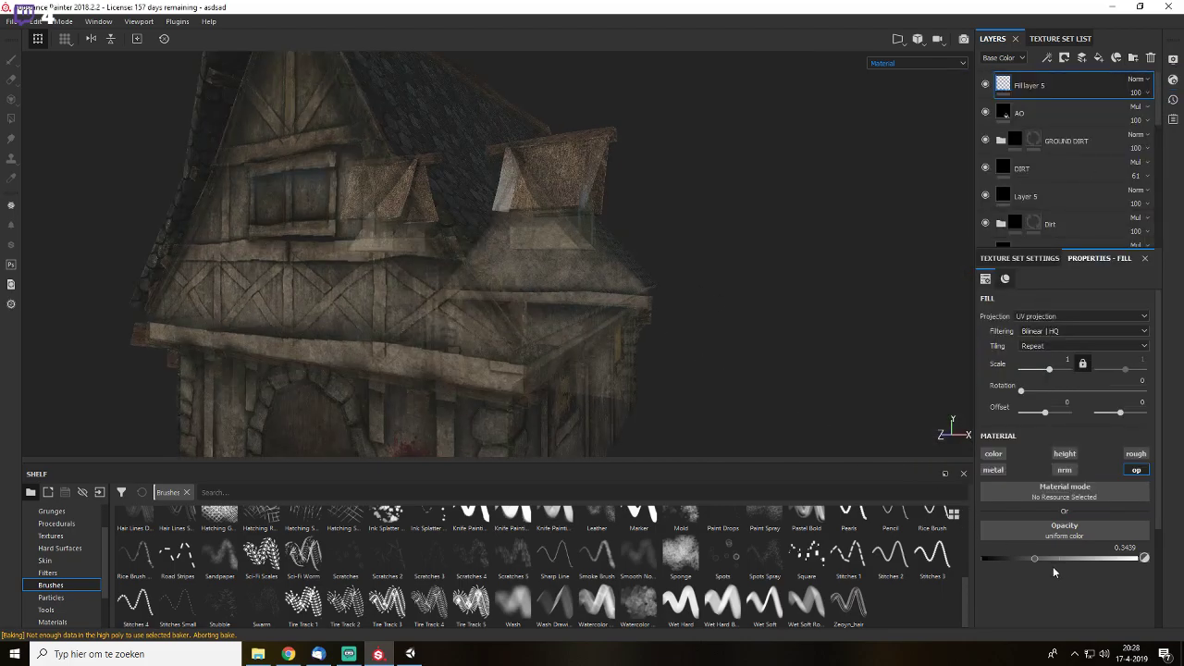
# - Try an opacity value of 0.581 on the fill layer, and raise it to 1
pyautogui.moveTo(1034, 558); pyautogui.dragTo(1072, 560)
pyautogui.keyDown('alt'); pyautogui.moveTo(596, 274); pyautogui.dragTo(360, 190); pyautogui.keyUp('alt')
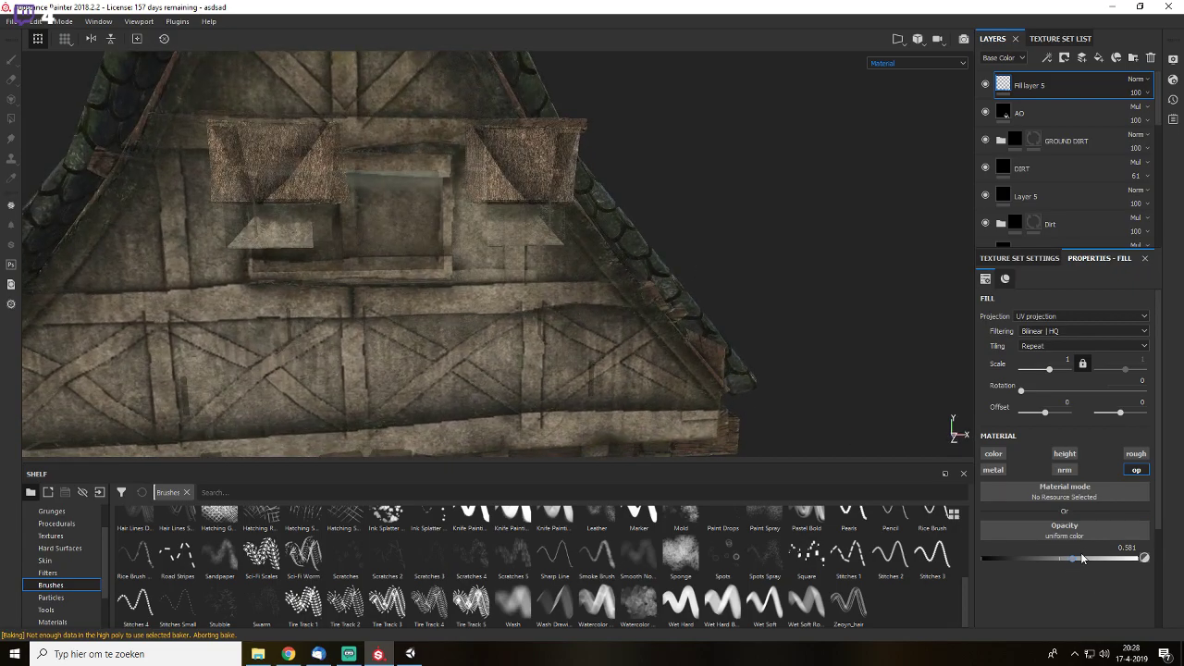
pyautogui.moveTo(1075, 557); pyautogui.dragTo(1179, 561)
pyautogui.keyDown('alt'); pyautogui.moveTo(660, 282); pyautogui.dragTo(861, 277, button='right'); pyautogui.keyUp('alt')
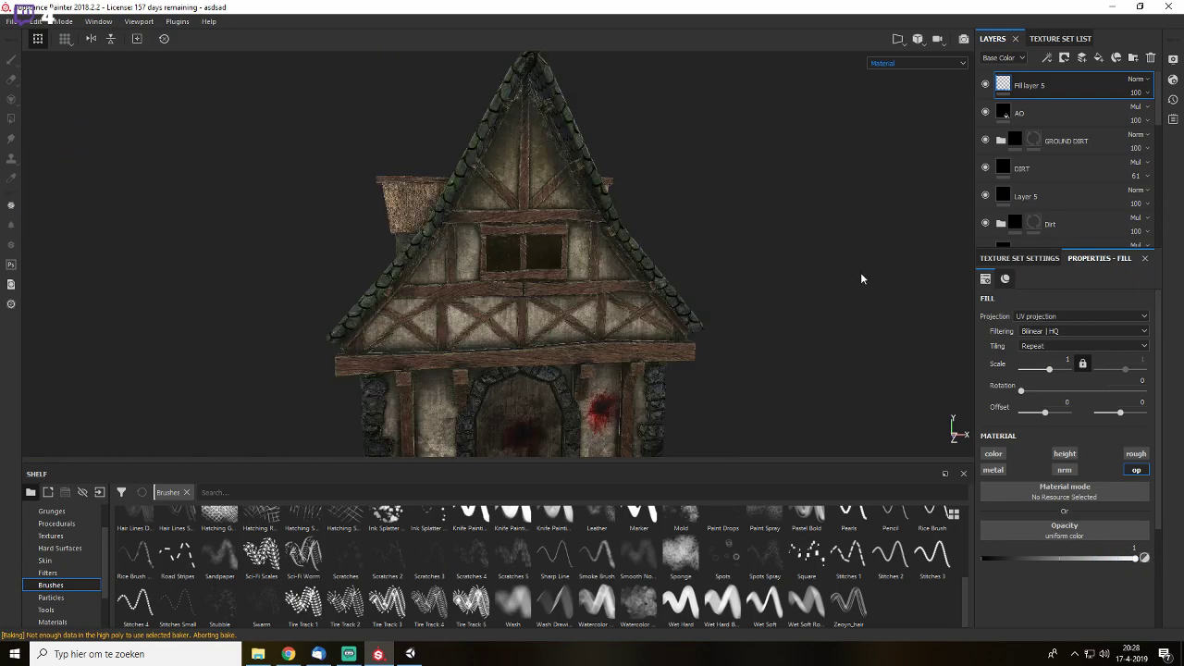
pyautogui.keyDown('alt'); pyautogui.moveTo(860, 278); pyautogui.dragTo(934, 268); pyautogui.keyUp('alt')
# - Switch the main shader to adobe-dimension
pyautogui.click(1172, 80)
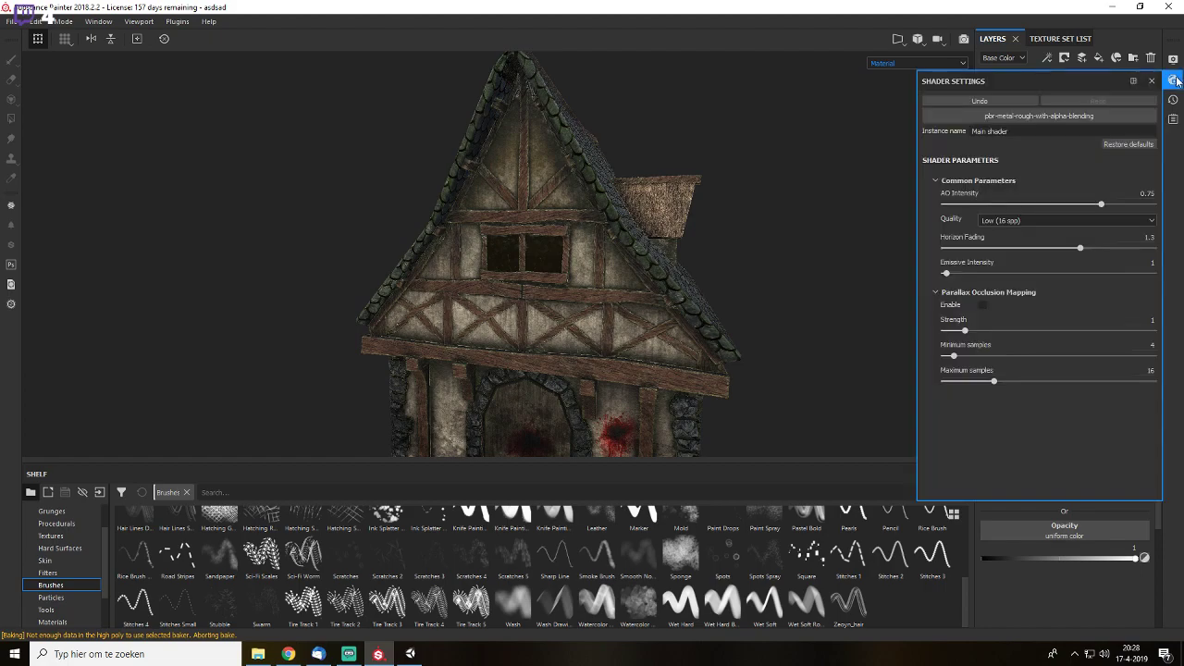
pyautogui.click(1086, 119)
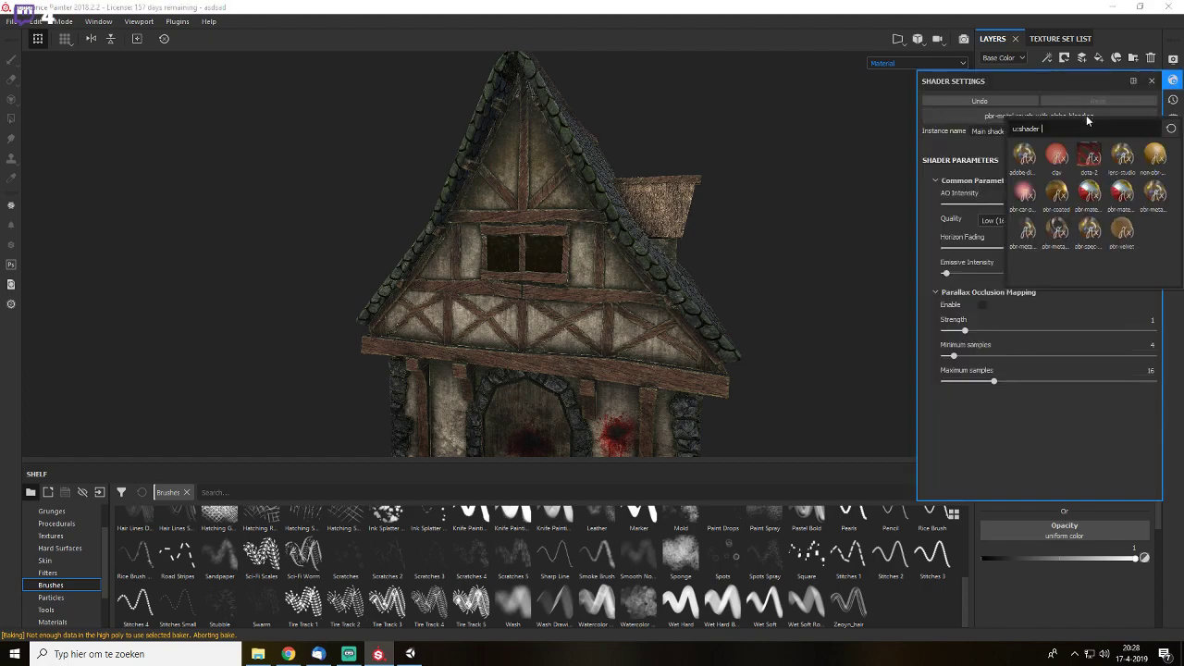
pyautogui.click(1017, 159)
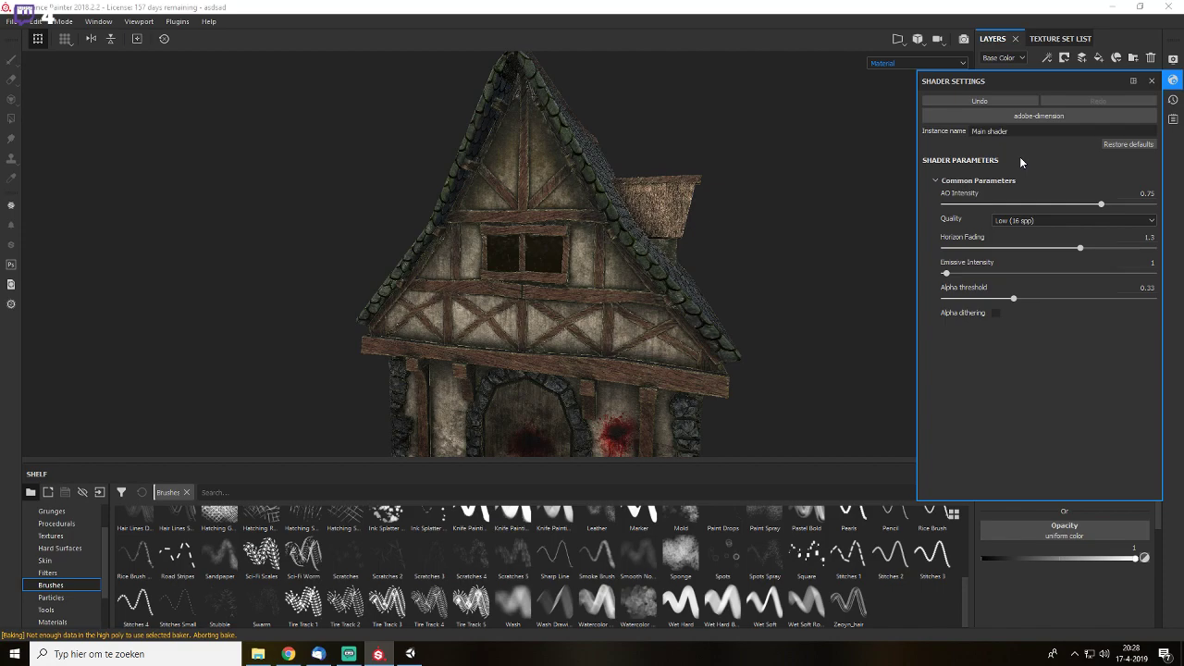
# - Try the clay shader and the dota-2 shader as the main shader on the house
pyautogui.click(1068, 115)
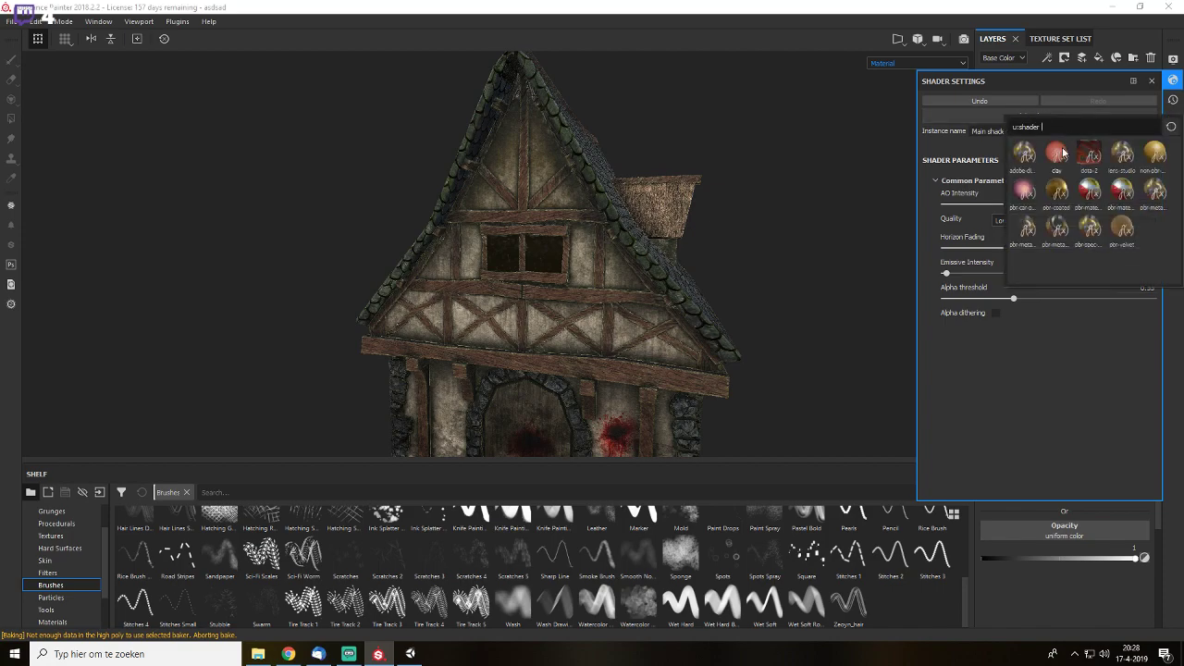
pyautogui.click(1061, 152)
pyautogui.keyDown('alt'); pyautogui.moveTo(721, 310); pyautogui.dragTo(561, 295); pyautogui.keyUp('alt')
pyautogui.click(1054, 115)
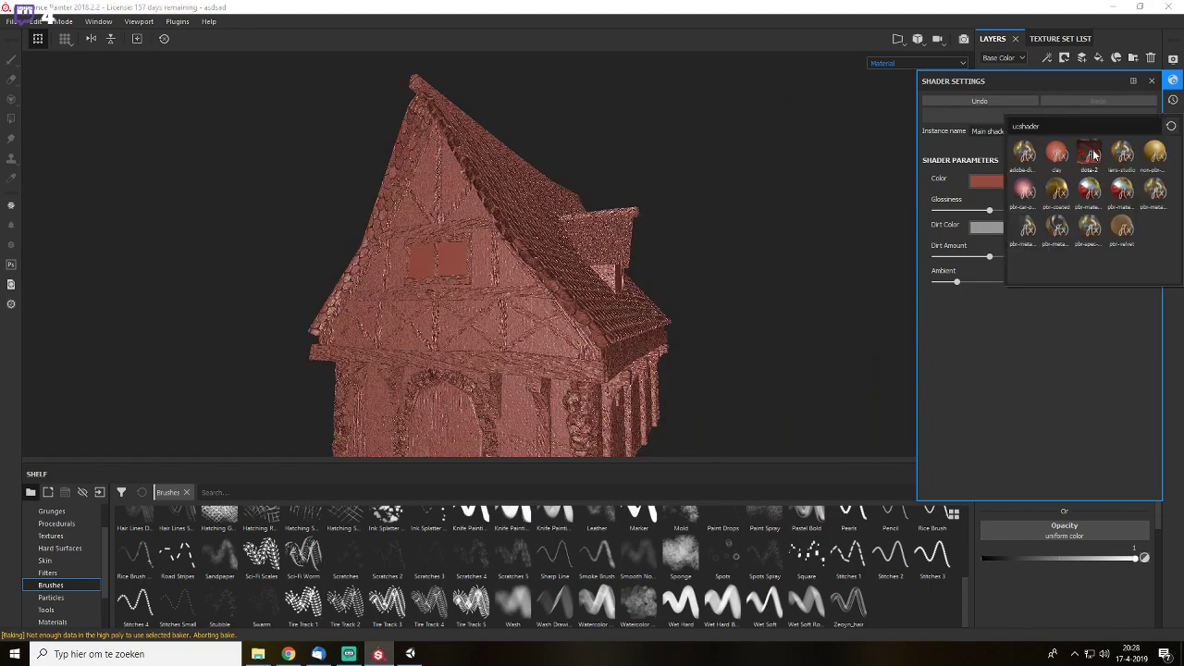
pyautogui.click(1091, 154)
pyautogui.keyDown('alt'); pyautogui.moveTo(652, 375); pyautogui.dragTo(614, 320, button='middle'); pyautogui.keyUp('alt')
pyautogui.keyDown('alt'); pyautogui.moveTo(538, 309); pyautogui.dragTo(558, 324, button='right'); pyautogui.keyUp('alt')
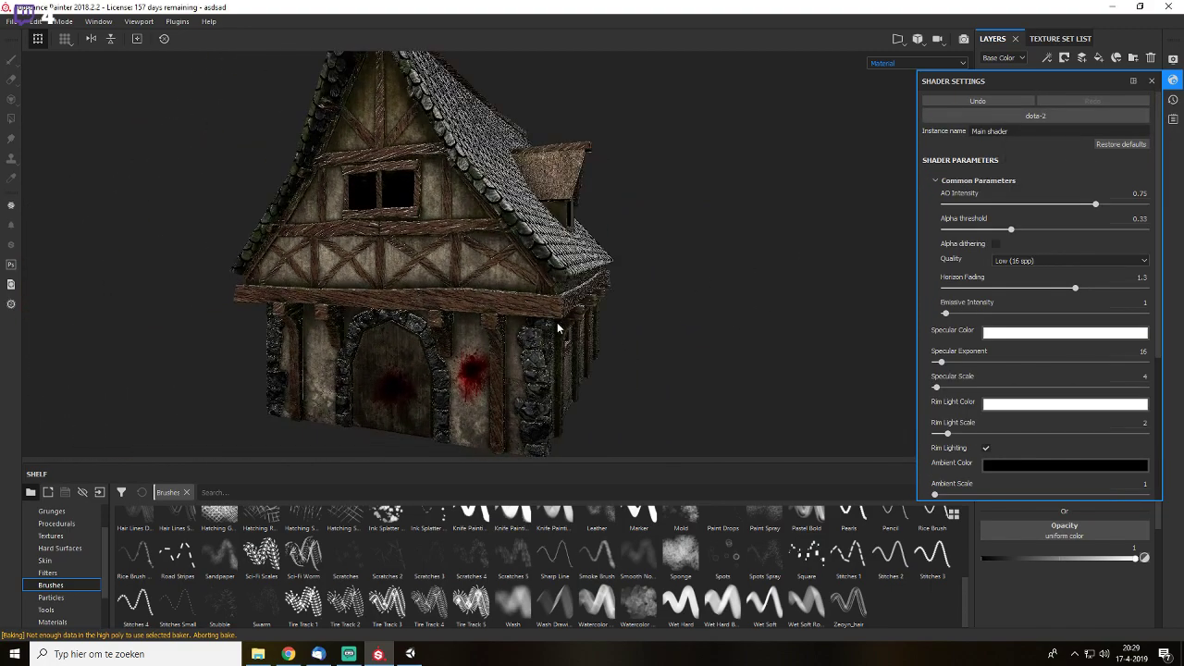
# - Try the lens-studio and non-pbr-spec-gloss shaders as the main shader
pyautogui.click(1095, 114)
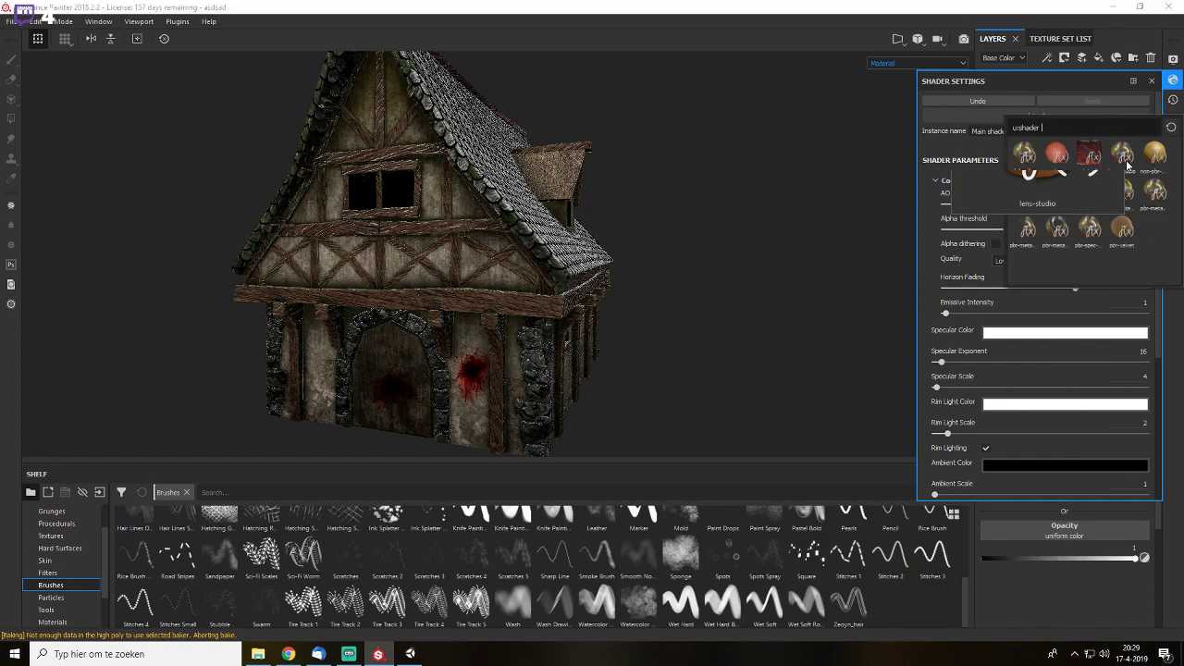
pyautogui.click(1121, 154)
pyautogui.click(1091, 117)
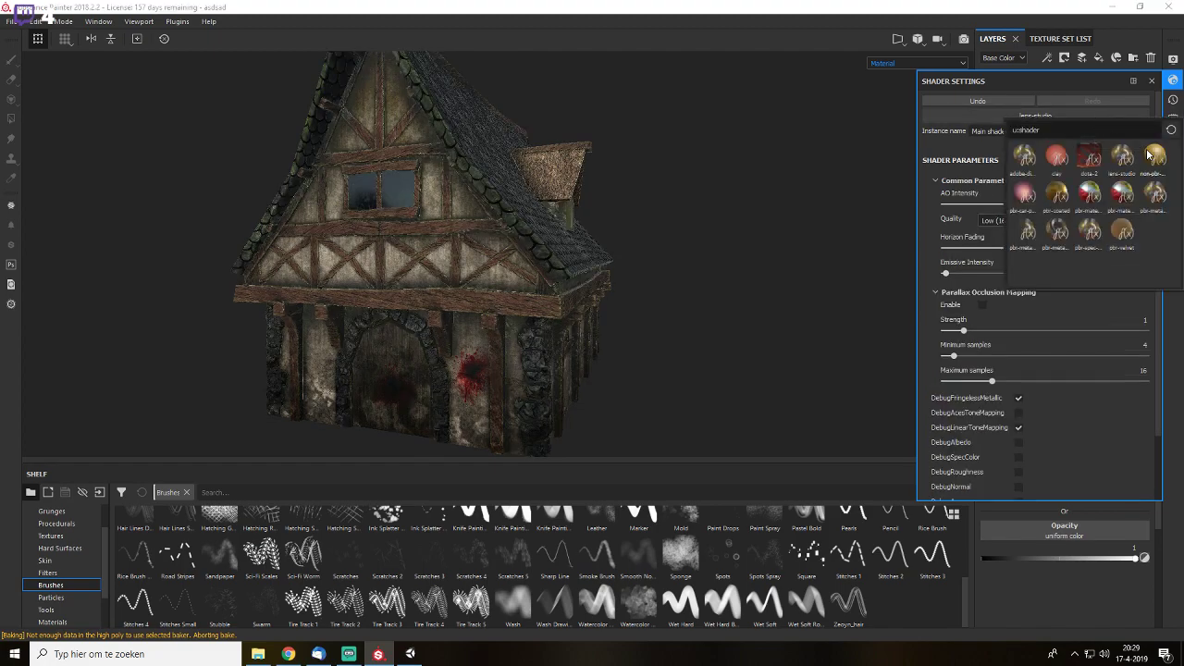
pyautogui.click(1056, 159)
# - Try the car paint shader and the pbr-coated shader as the main shader
pyautogui.click(1053, 119)
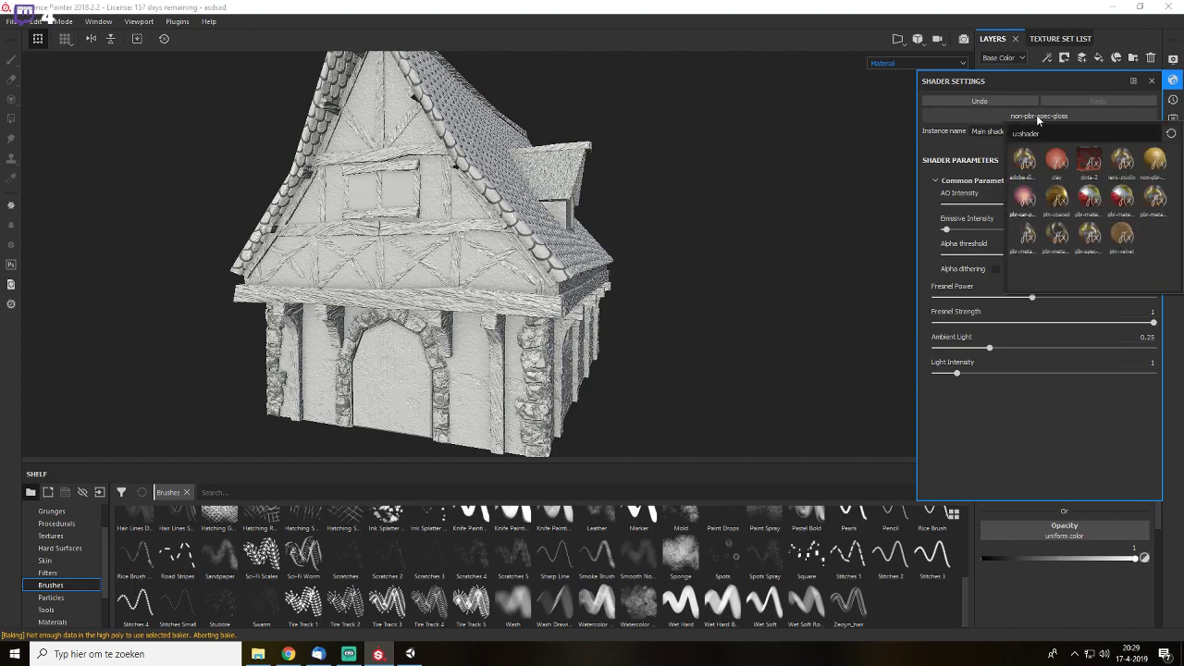
pyautogui.click(1023, 189)
pyautogui.click(1044, 116)
pyautogui.click(1056, 189)
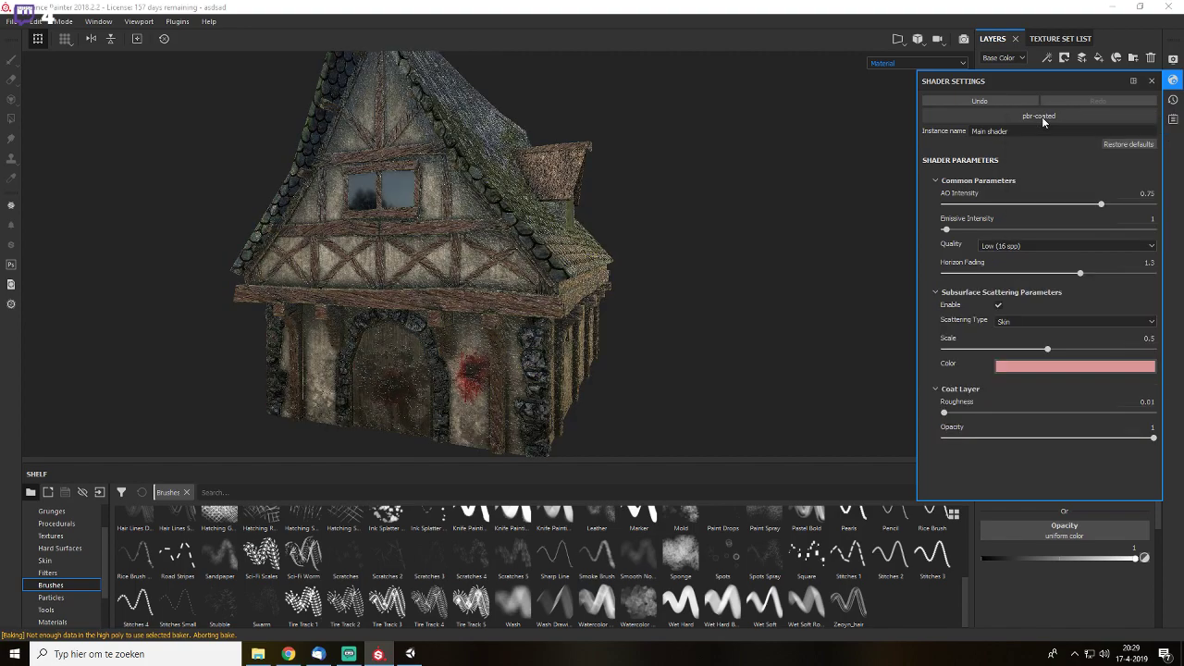
# - Try the pbr-material-layering shader and the pbr-metal-rough-with-alpha-test shader on the house
pyautogui.click(1043, 119)
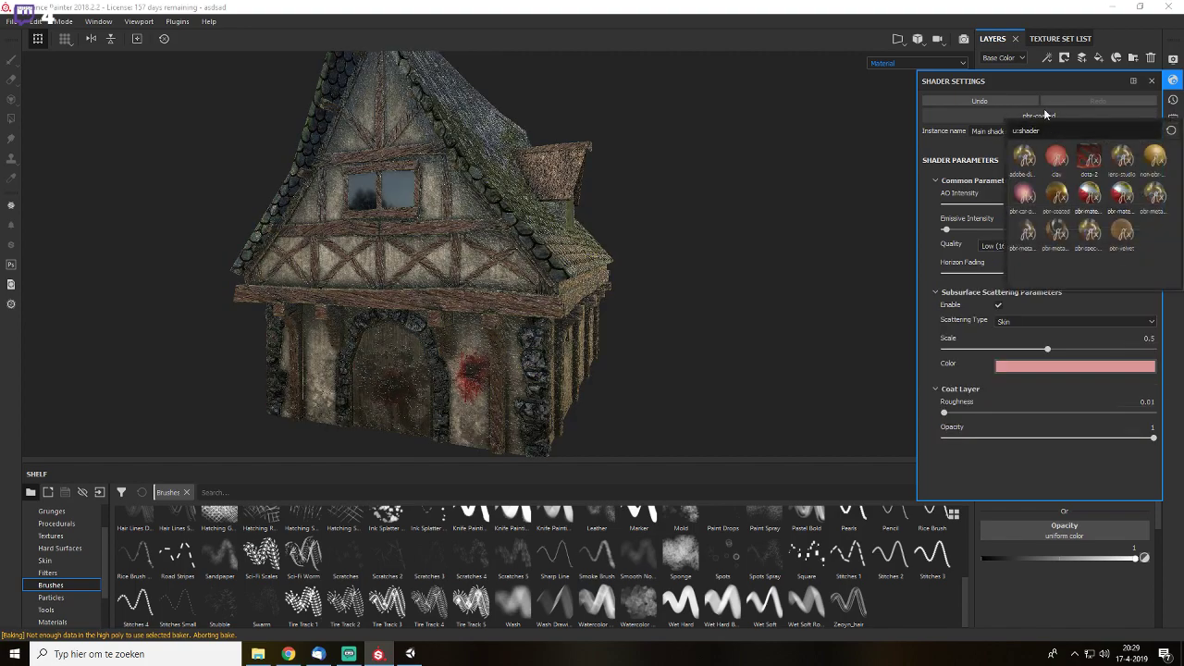
pyautogui.click(1089, 194)
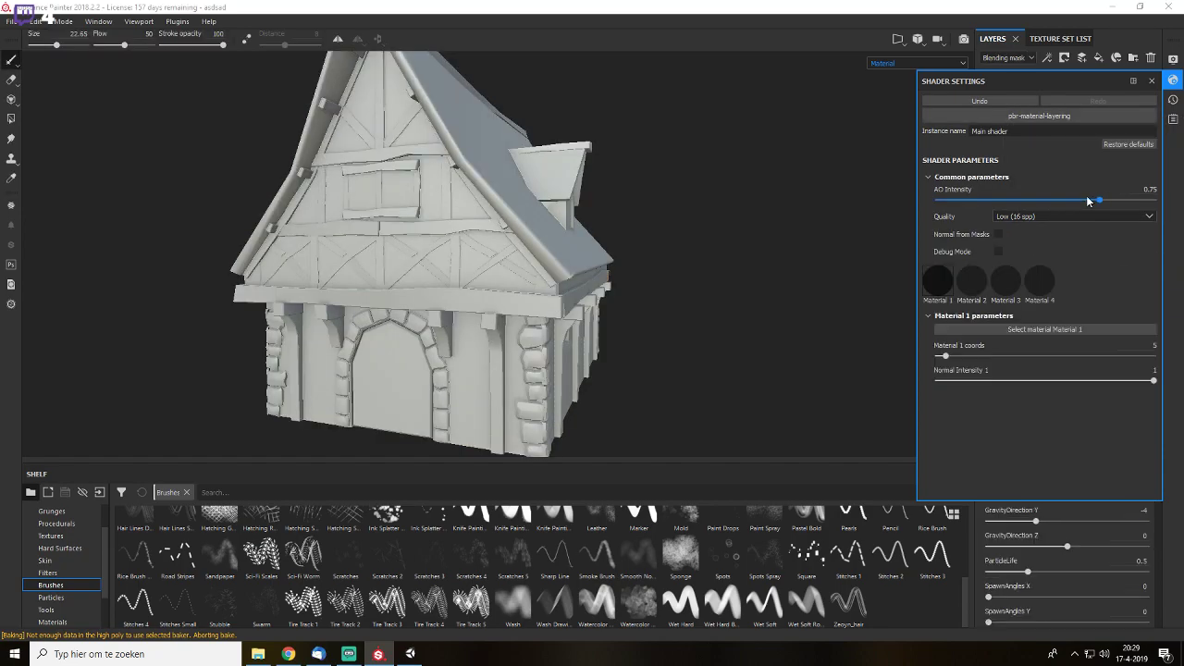
pyautogui.click(1021, 118)
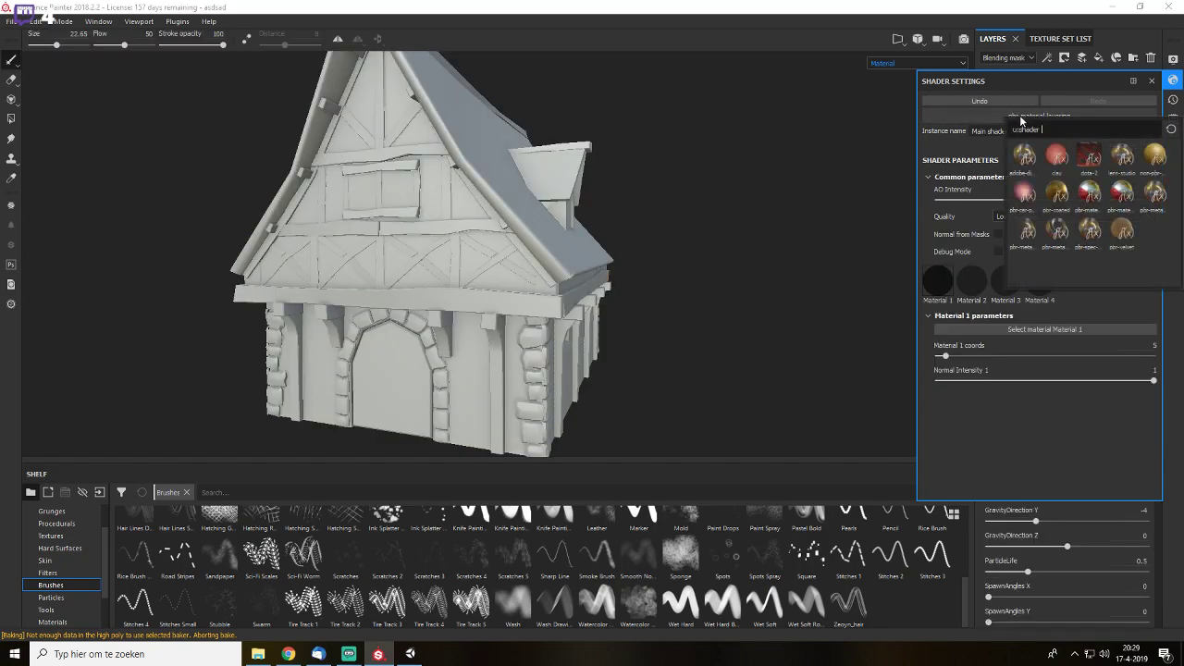
pyautogui.click(1059, 229)
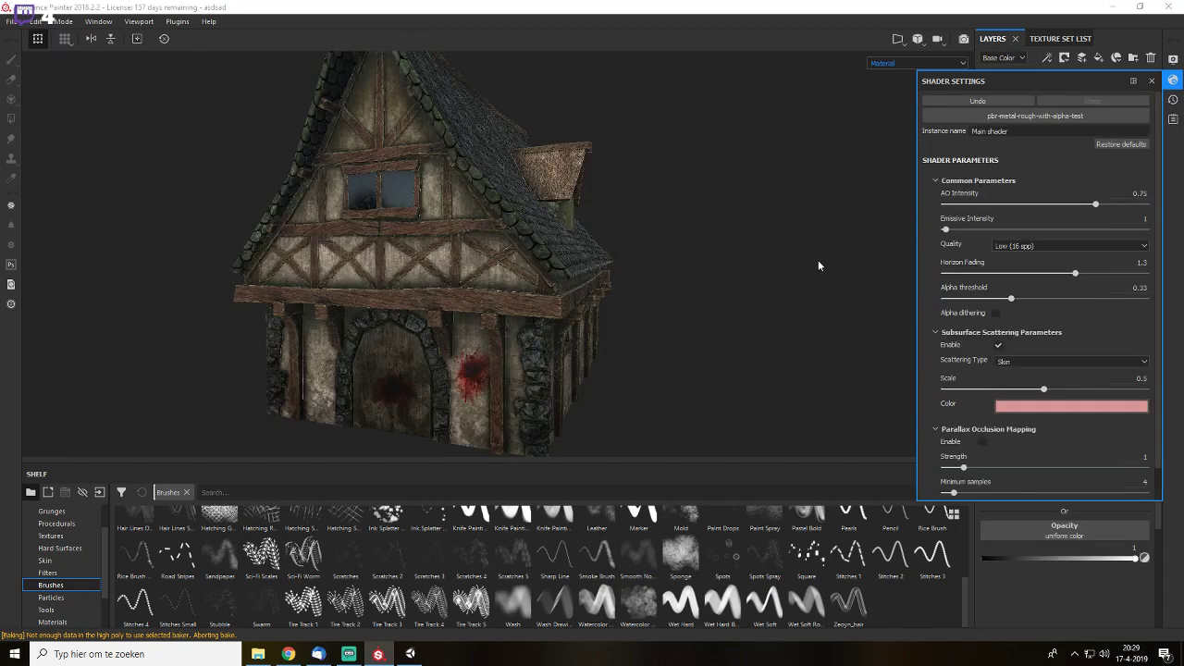
# - Switch the main shader to pbr-metal-rough and close the shader settings
pyautogui.click(1021, 117)
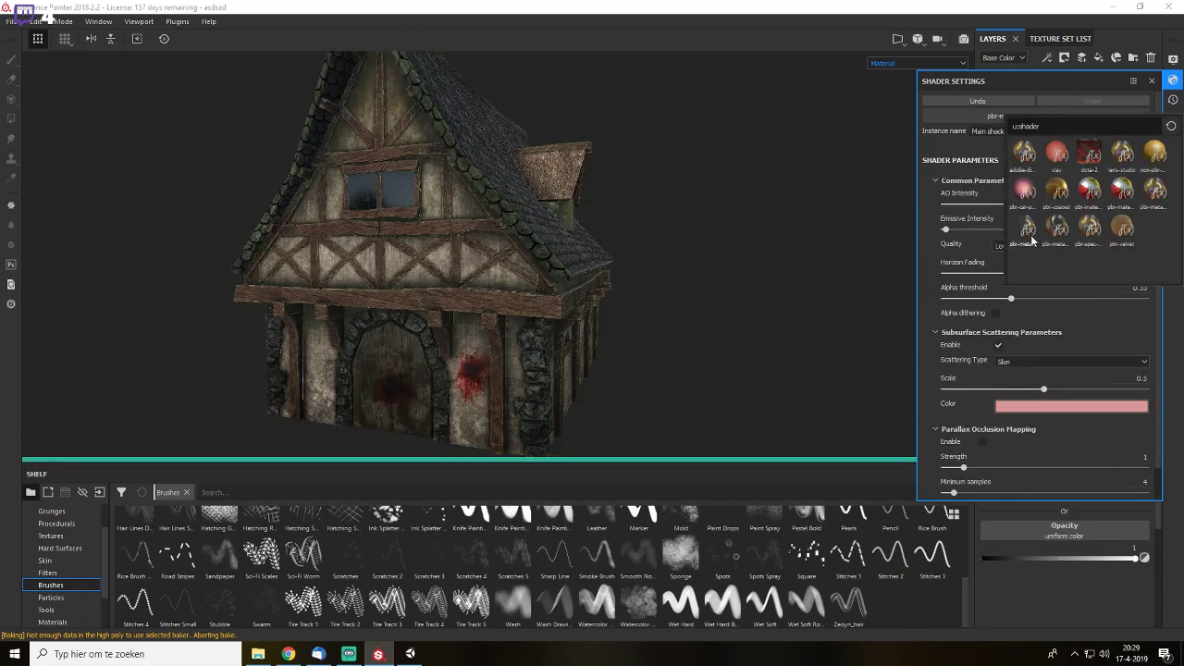
pyautogui.click(1163, 198)
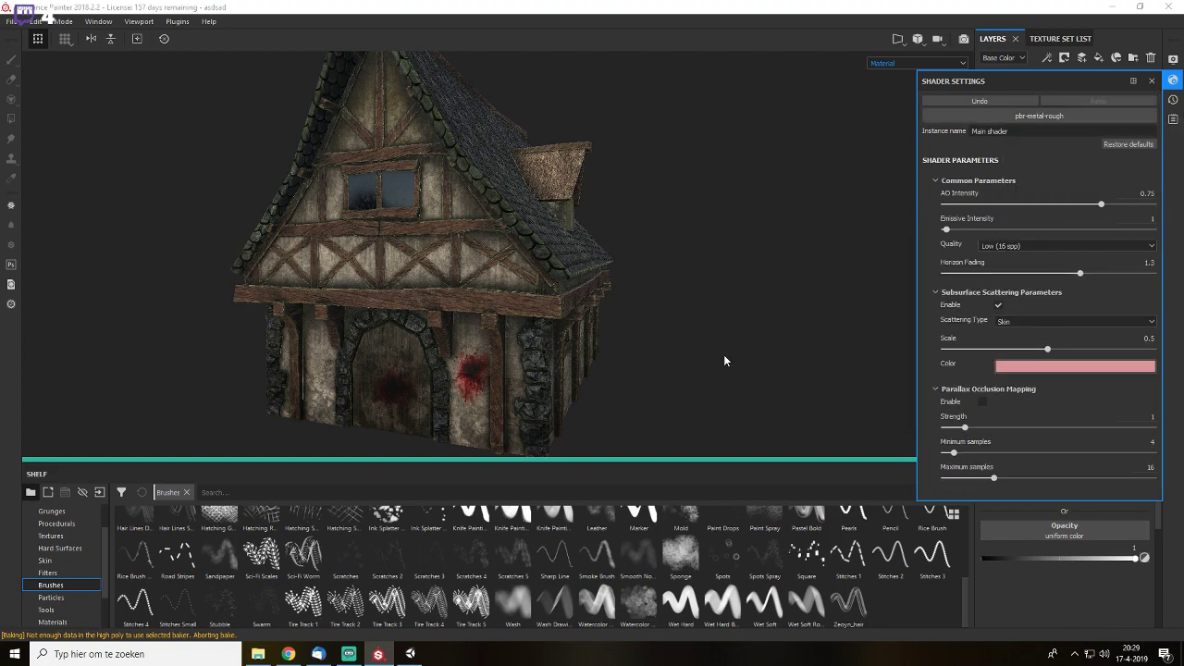
pyautogui.keyDown('alt'); pyautogui.moveTo(810, 296); pyautogui.dragTo(767, 242); pyautogui.keyUp('alt')
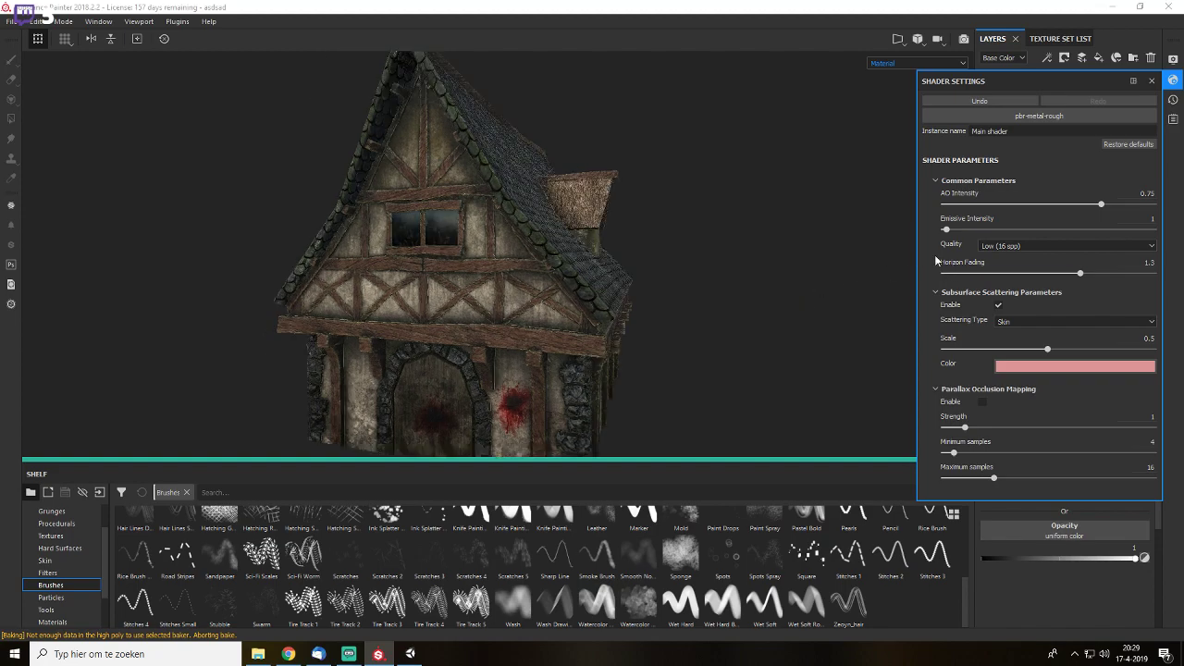
pyautogui.scroll(3, 692, 289)
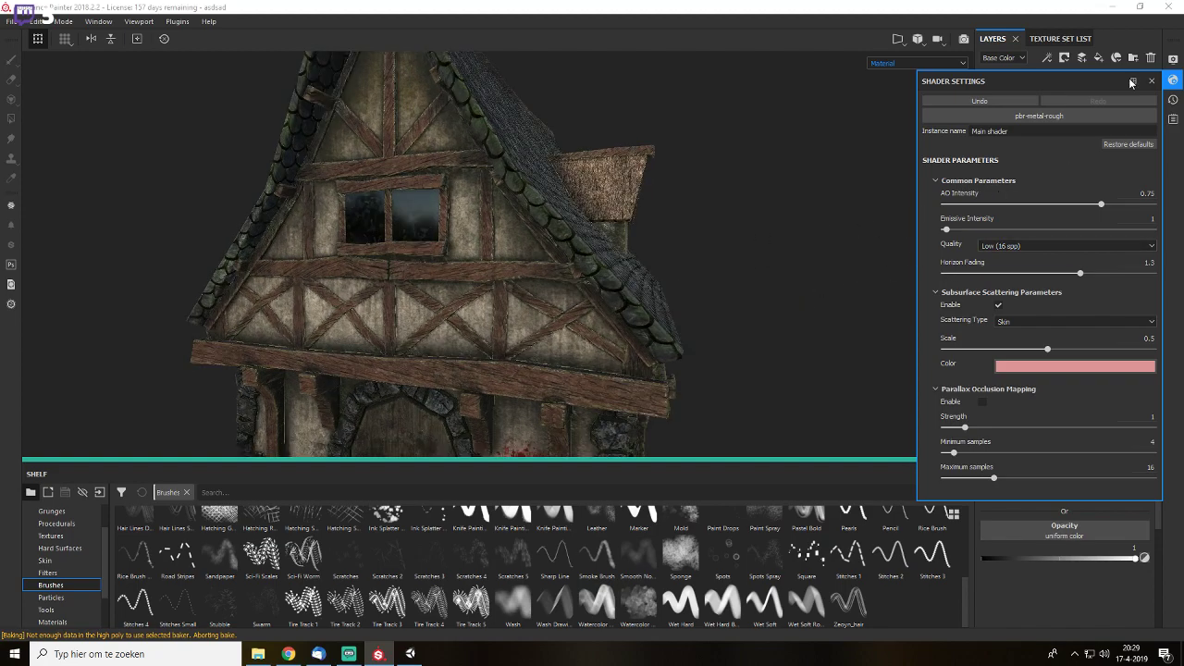
pyautogui.click(1152, 81)
# - Rotate the environment lighting slightly and examine the textured house from the front and at an angle
pyautogui.scroll(-3, 879, 222)
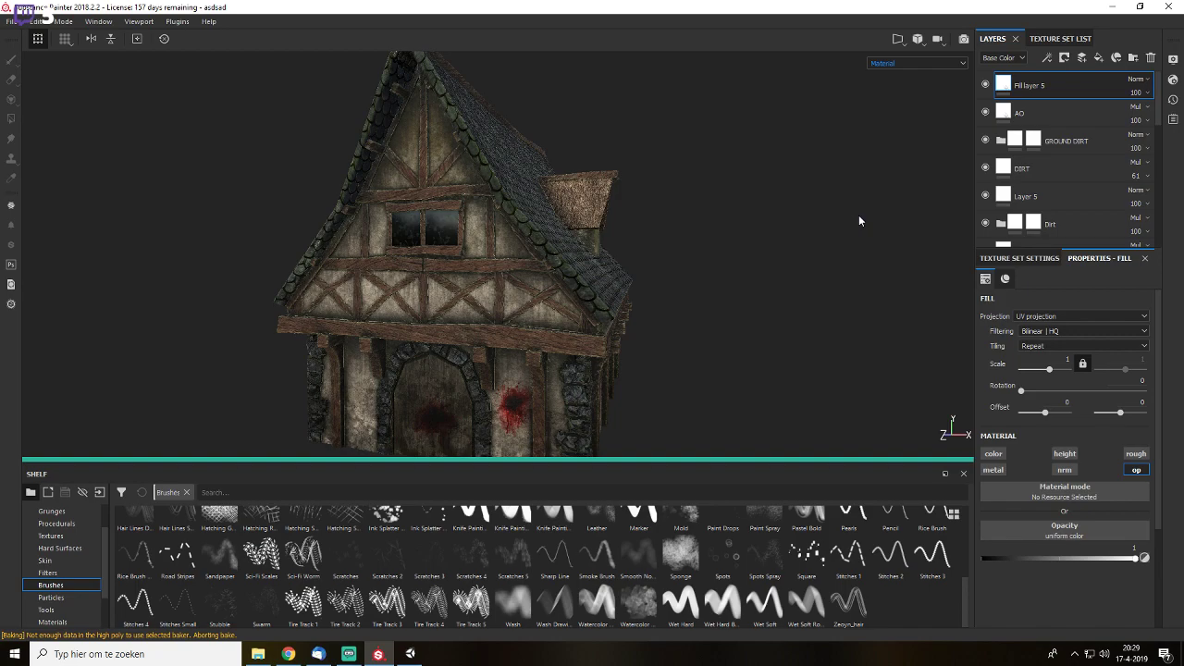
pyautogui.keyDown('alt'); pyautogui.moveTo(757, 263); pyautogui.dragTo(644, 281); pyautogui.keyUp('alt')
pyautogui.moveTo(644, 281)
pyautogui.keyDown('shift'); pyautogui.mouseDown(button='right')
pyautogui.moveTo(678, 283)
pyautogui.moveTo(634, 283)
pyautogui.mouseUp(button='right'); pyautogui.keyUp('shift')
pyautogui.keyDown('alt'); pyautogui.moveTo(601, 284); pyautogui.dragTo(814, 280); pyautogui.keyUp('alt')
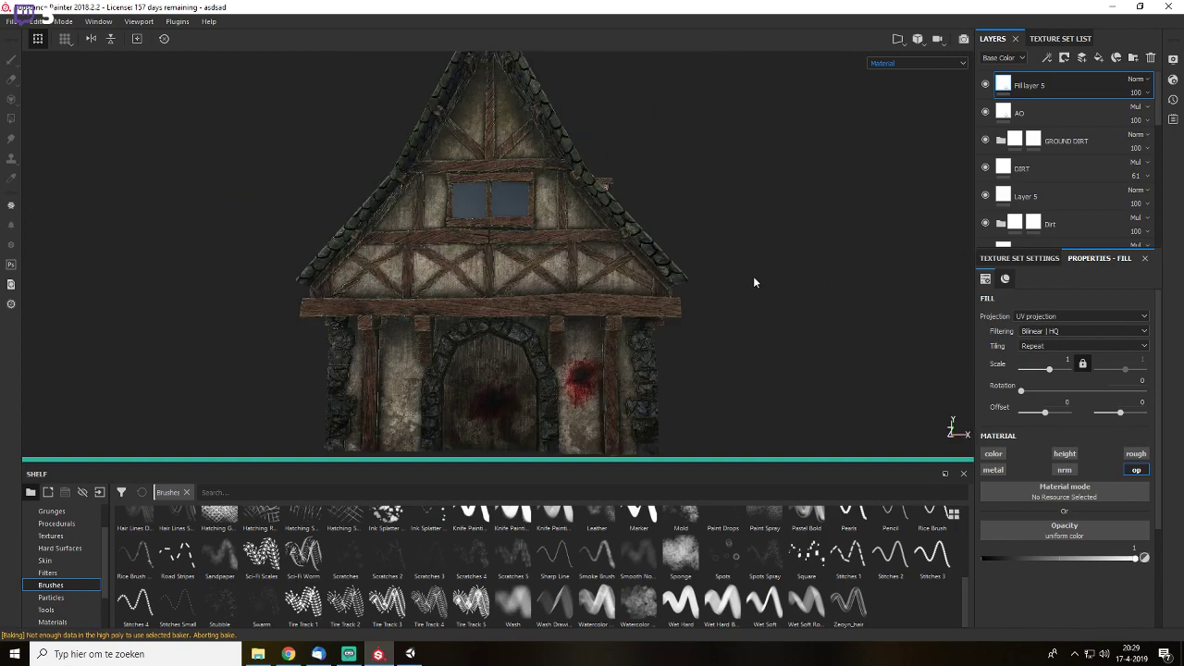
pyautogui.keyDown('alt'); pyautogui.moveTo(706, 306); pyautogui.dragTo(603, 320); pyautogui.keyUp('alt')
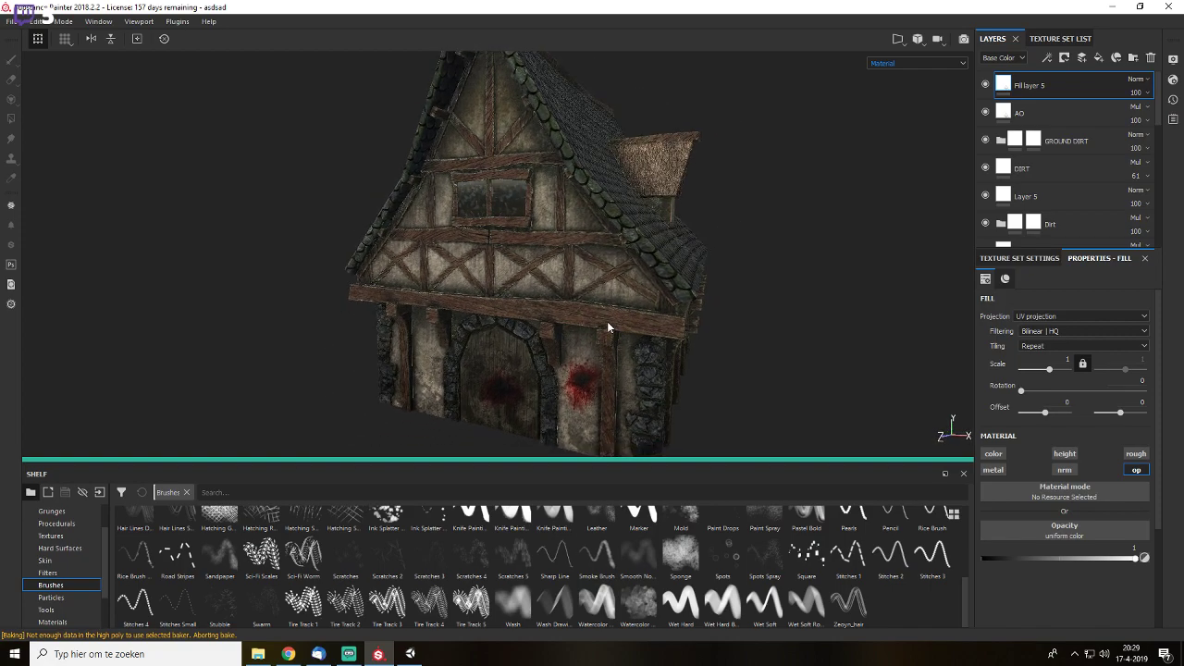
pyautogui.keyDown('alt'); pyautogui.moveTo(694, 363); pyautogui.dragTo(676, 230); pyautogui.keyUp('alt')
pyautogui.keyDown('alt'); pyautogui.moveTo(676, 230); pyautogui.dragTo(679, 238, button='middle'); pyautogui.keyUp('alt')
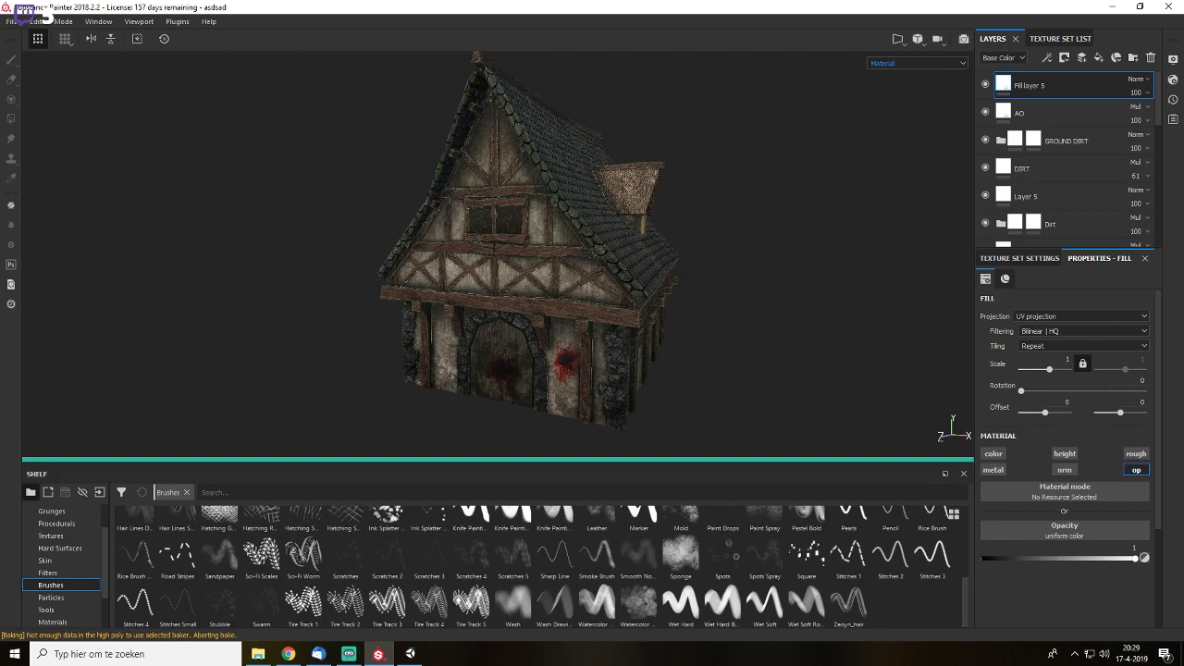